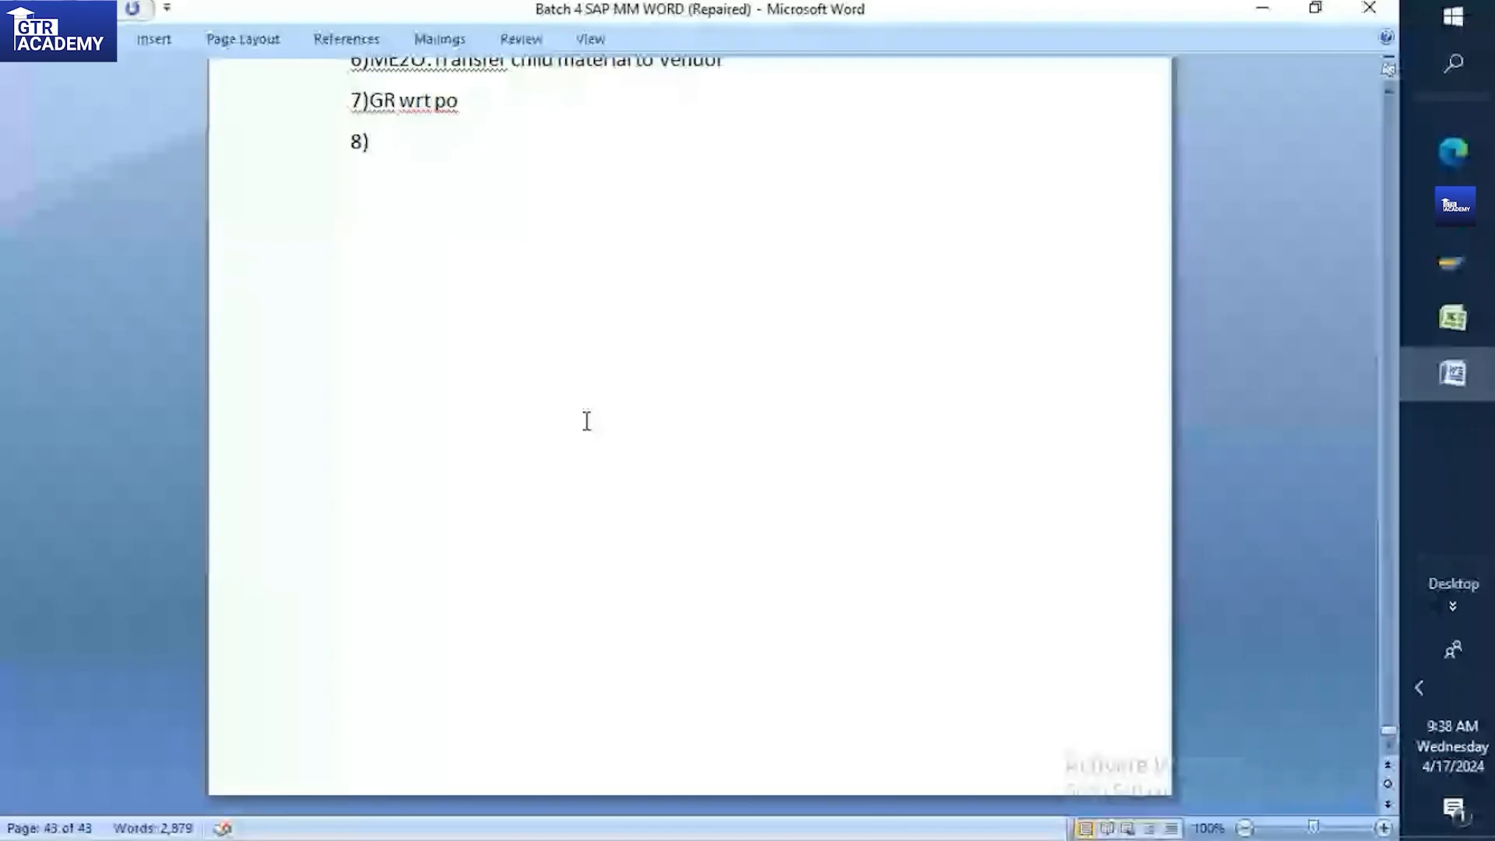
Add the heading "4)Overconsumption of Child material" below item 8, leaving blank lines above it
key(Return)
key(Return)
key(Return)
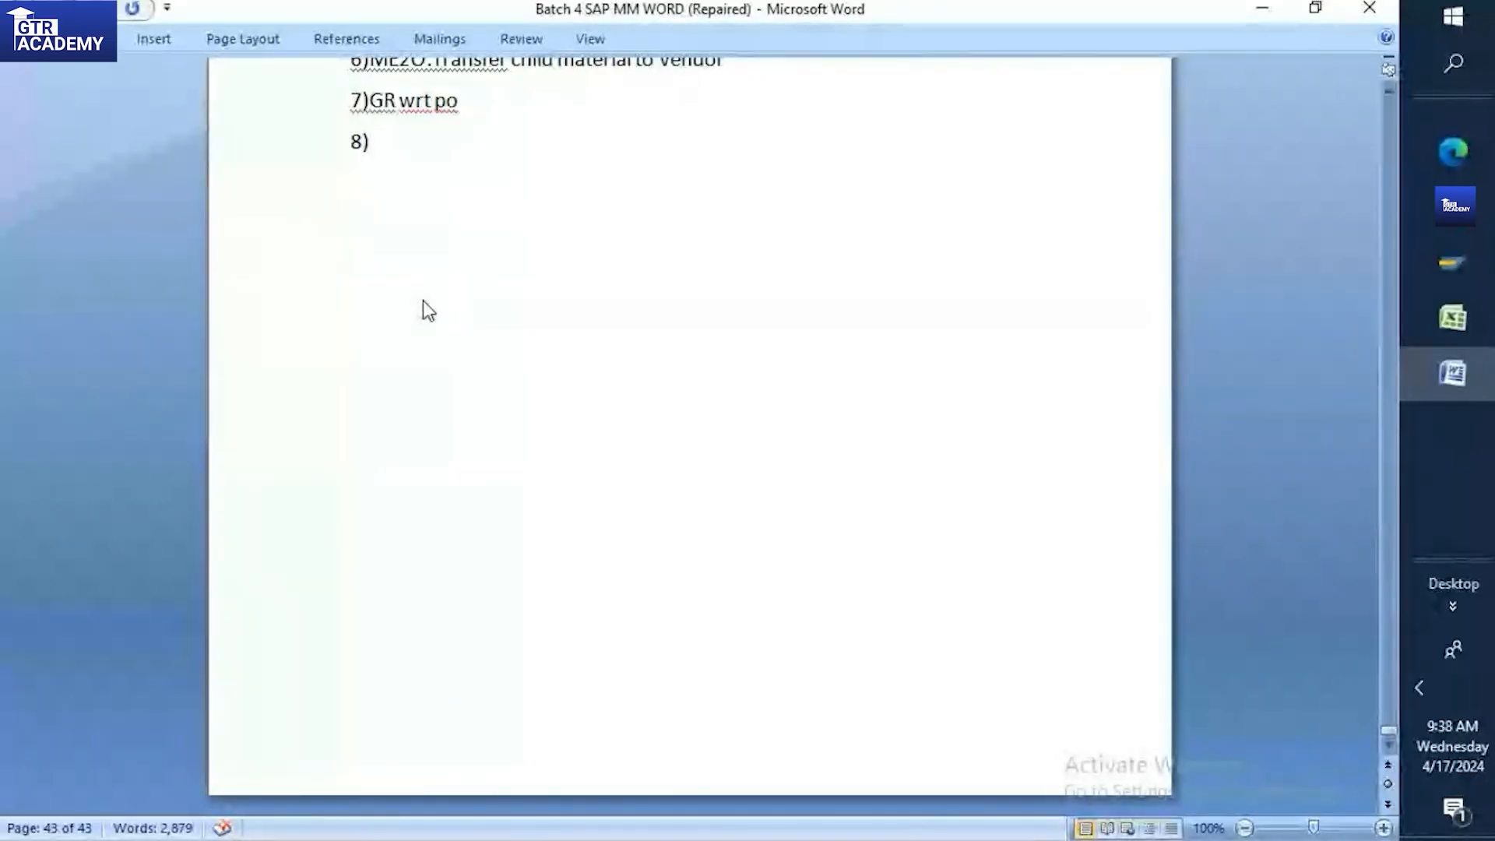
text(4))
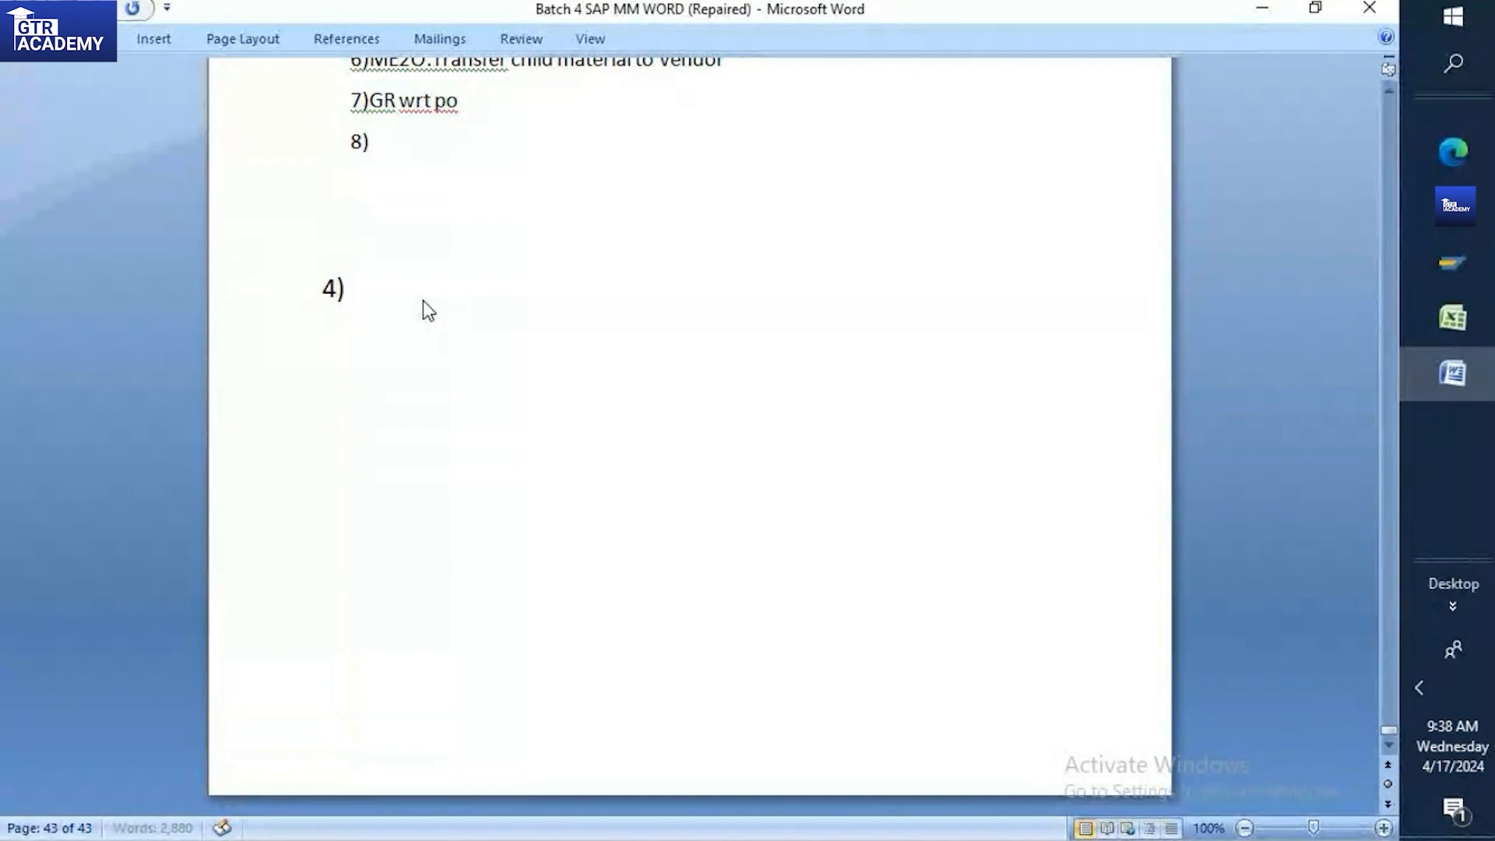
text(Overconsumpt)
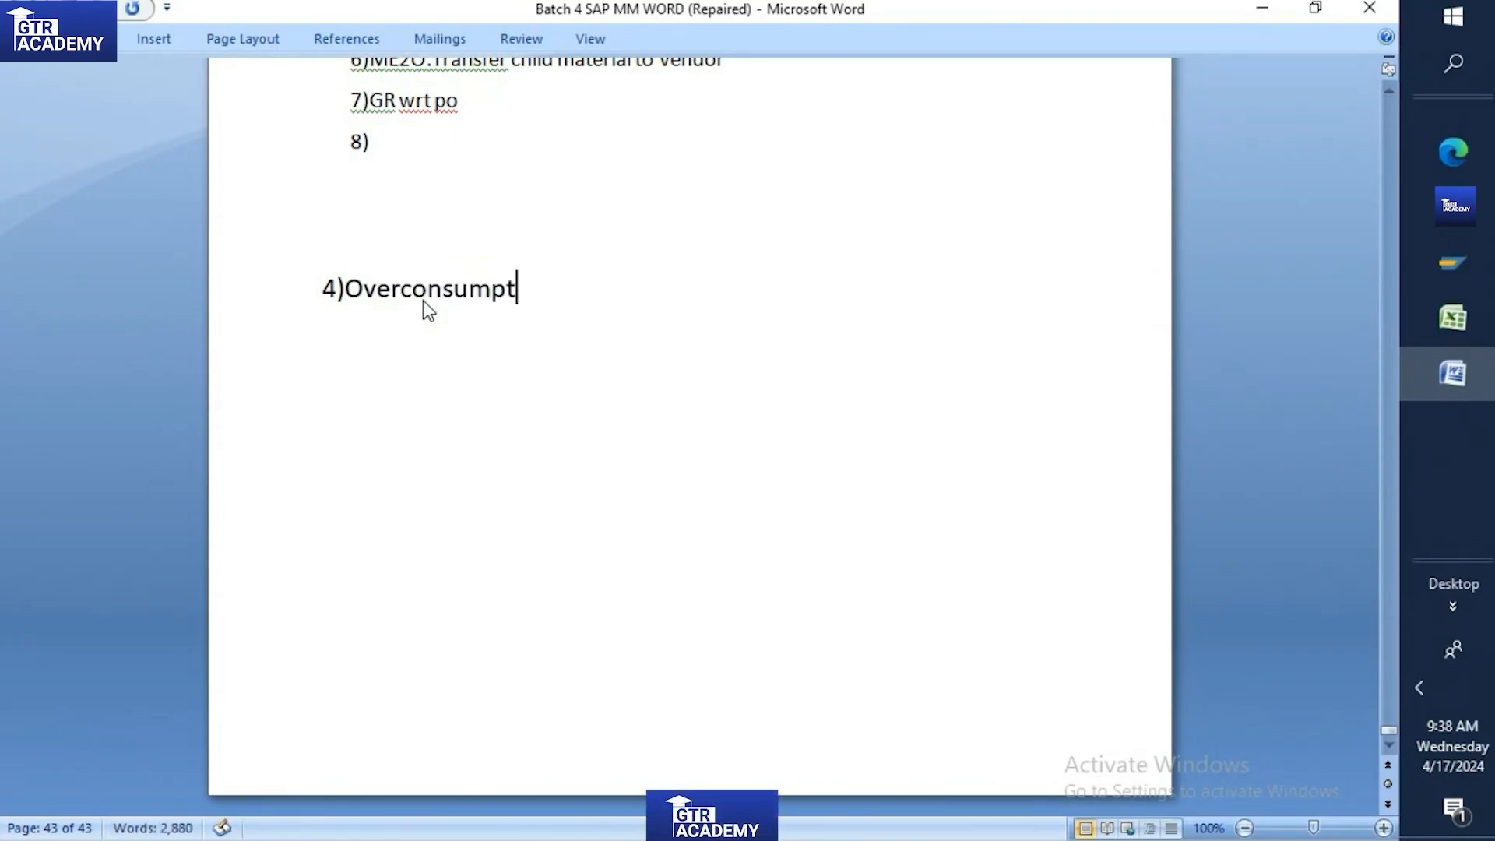
text(ion of Chi)
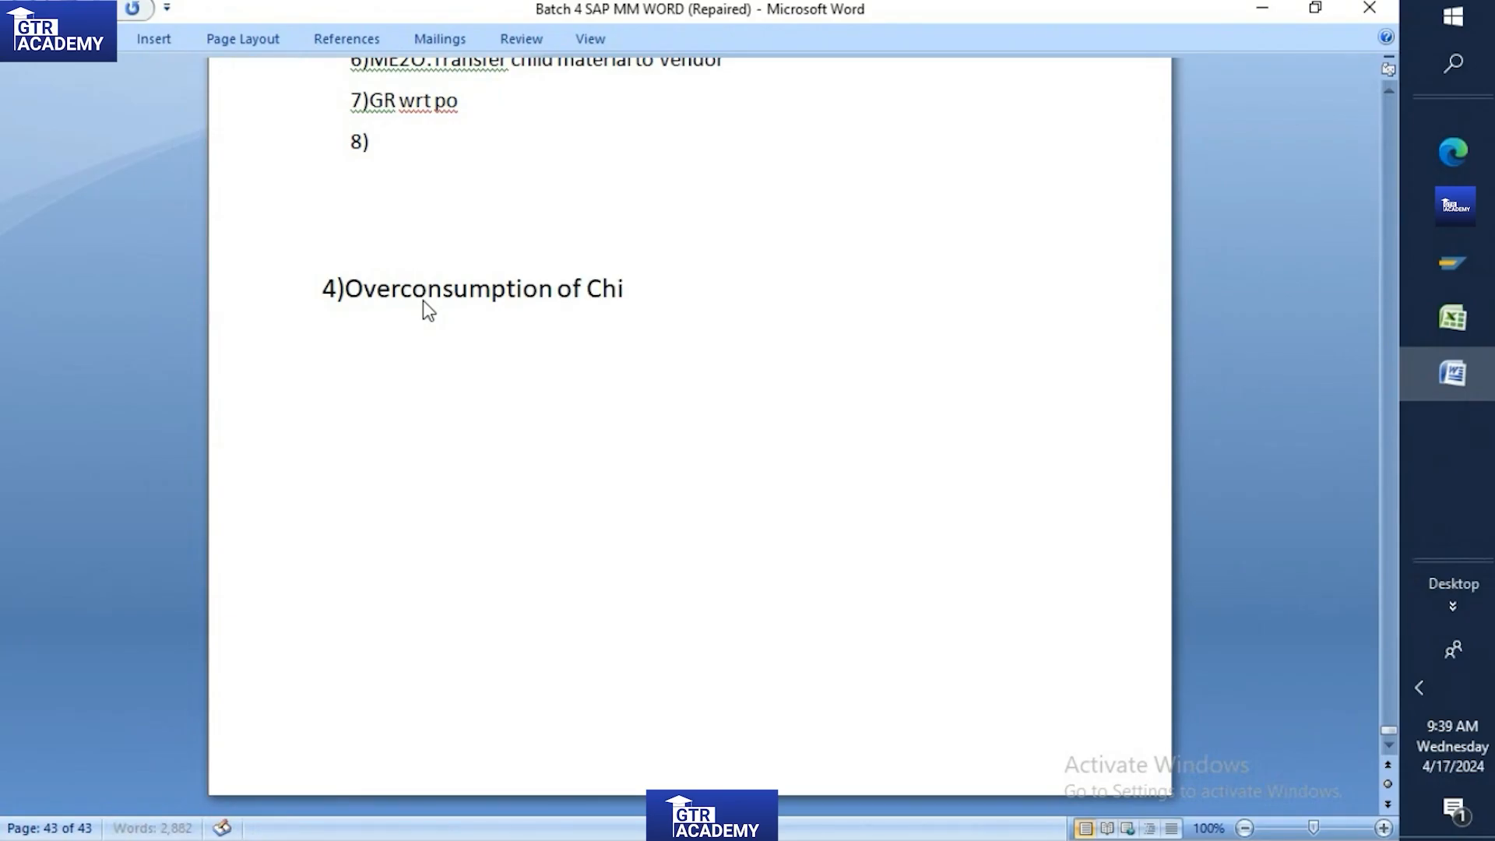
text(ld material)
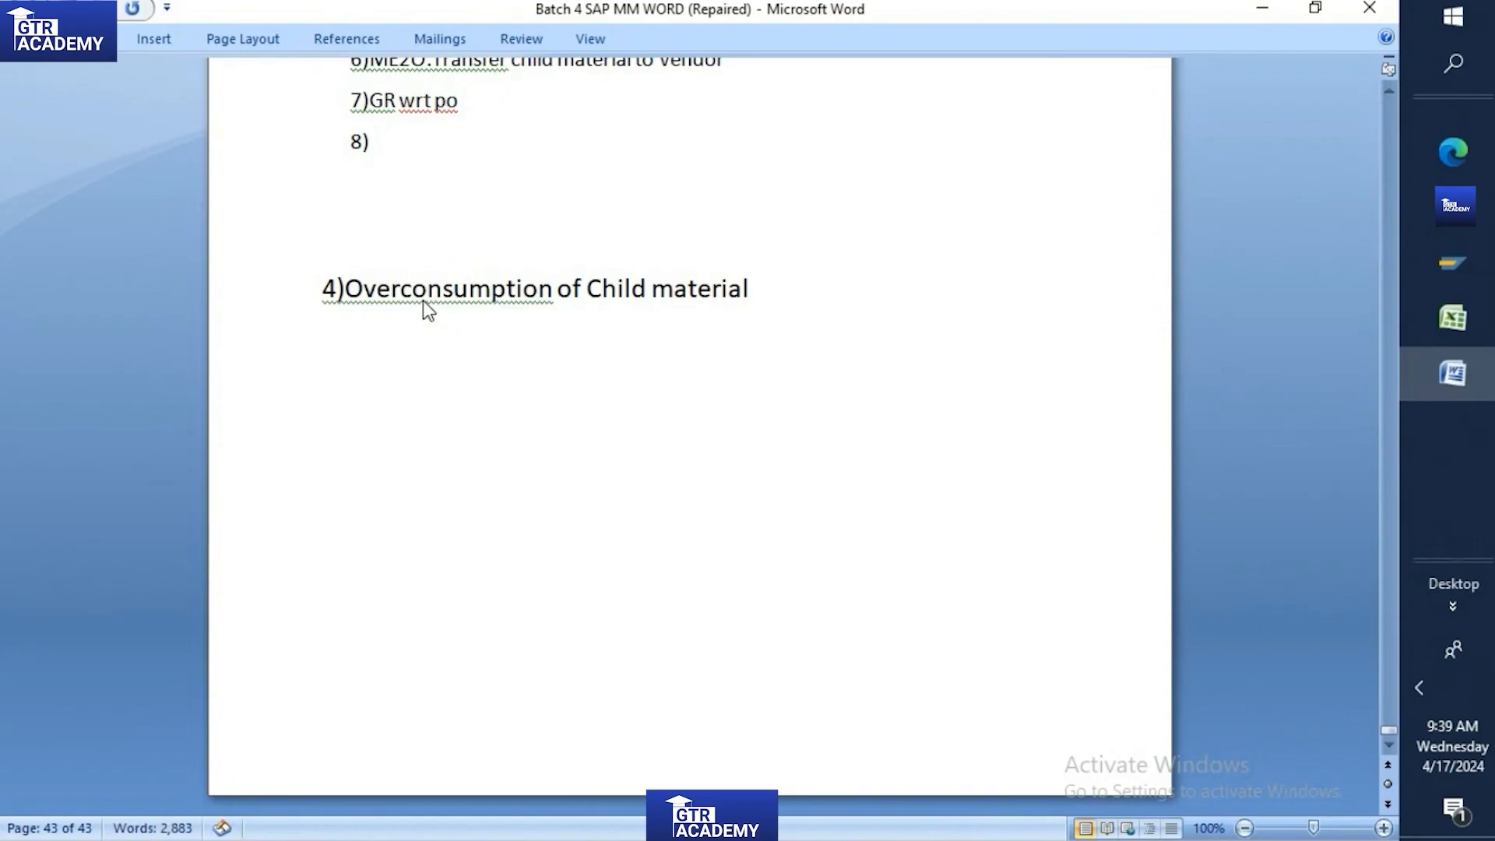
Add the first item "1)Parent material:Smart phone" under the overconsumption heading
key(Return)
text(1)Par)
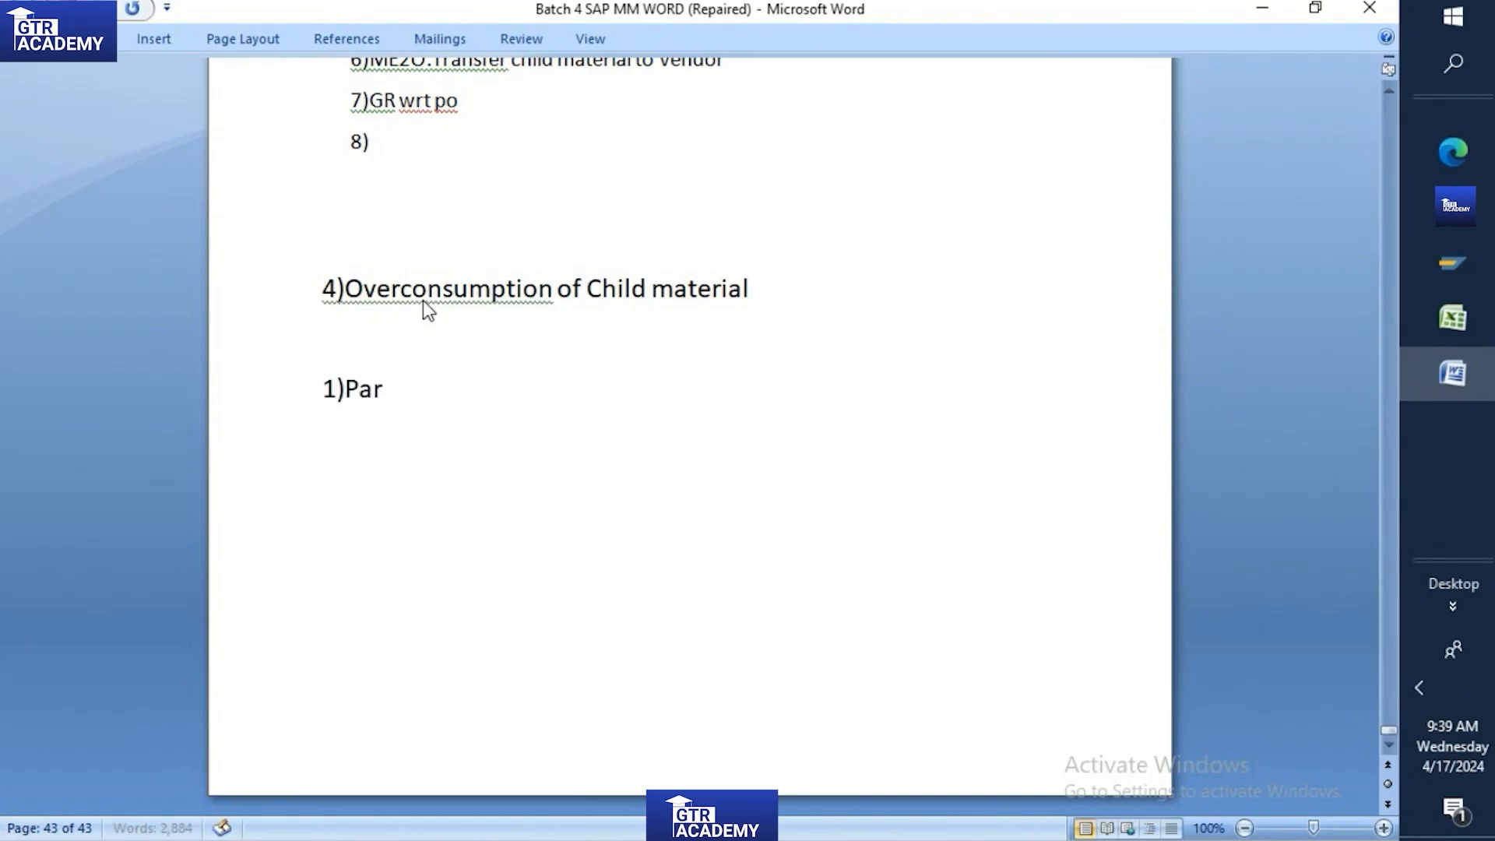
text(ent mater)
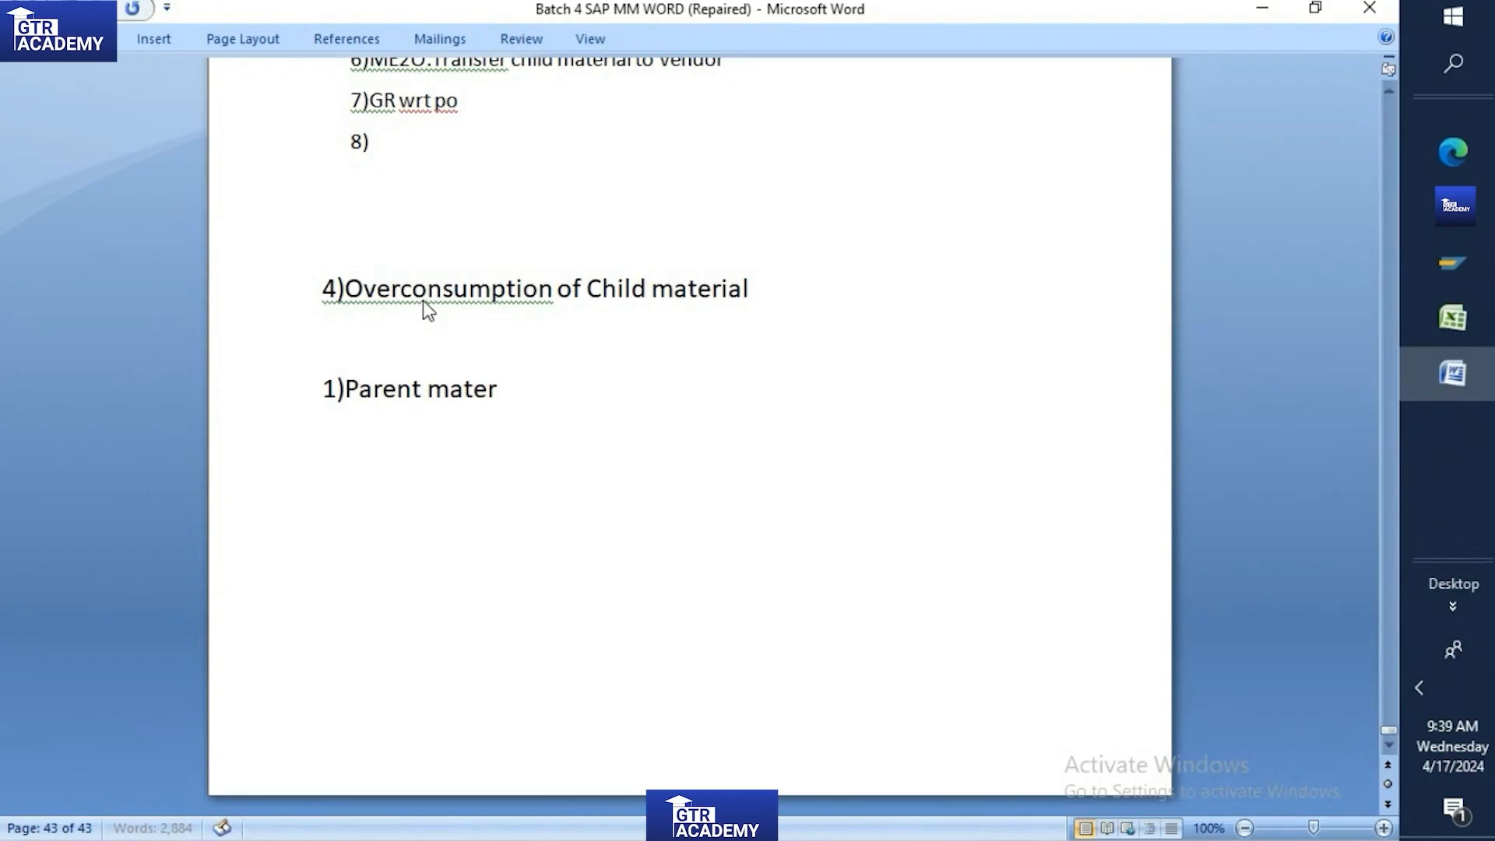
text(ial:Smart phone)
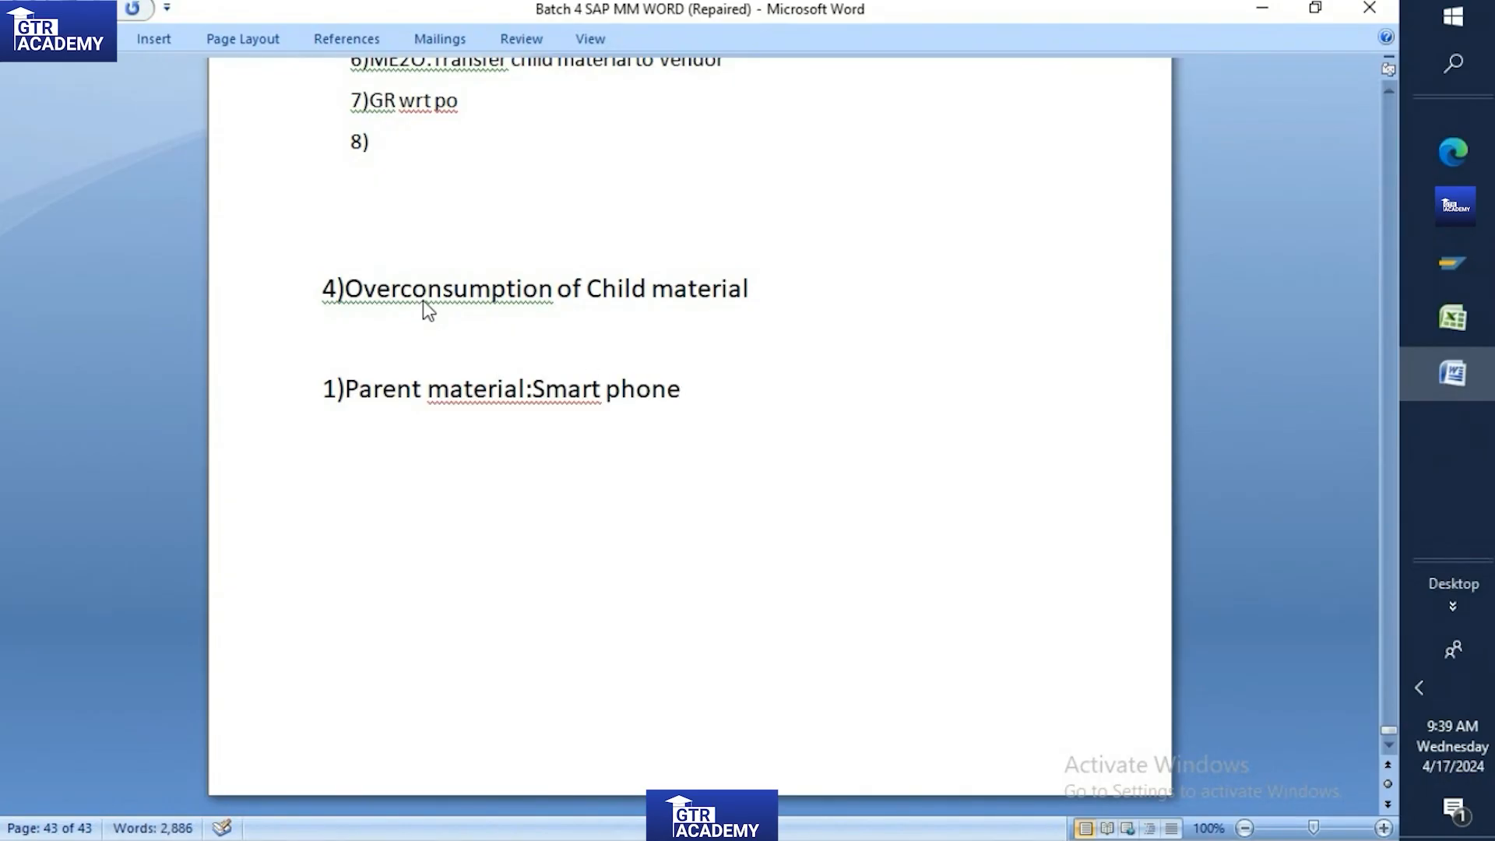
Add the lines "Child mat 1:Screen", "Child mat 2:" and "Child mat 3:" below the parent material
key(Return)
text(Ch)
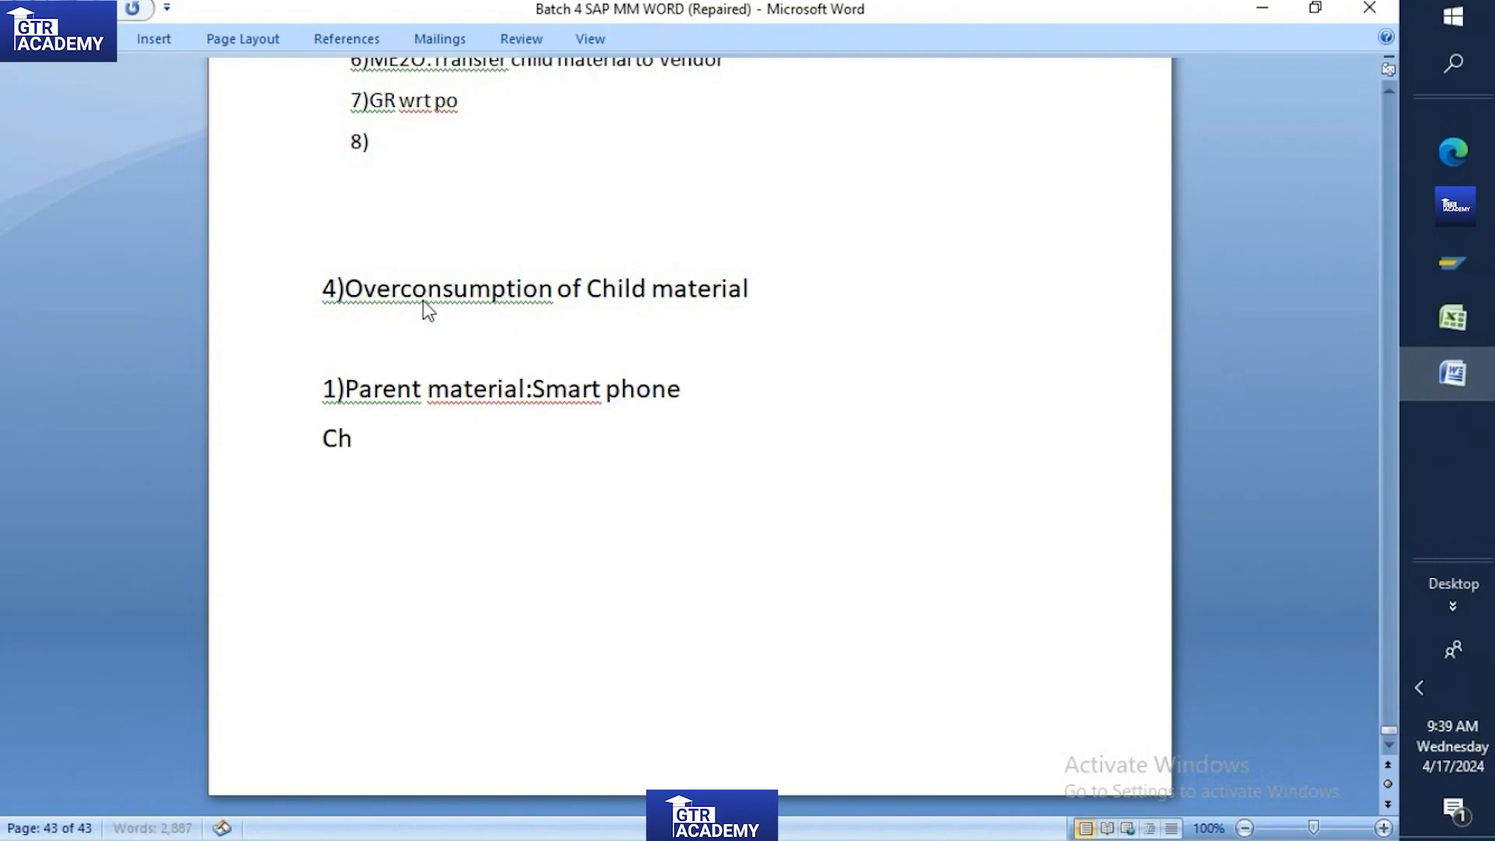
text(ild mat 1:Screen)
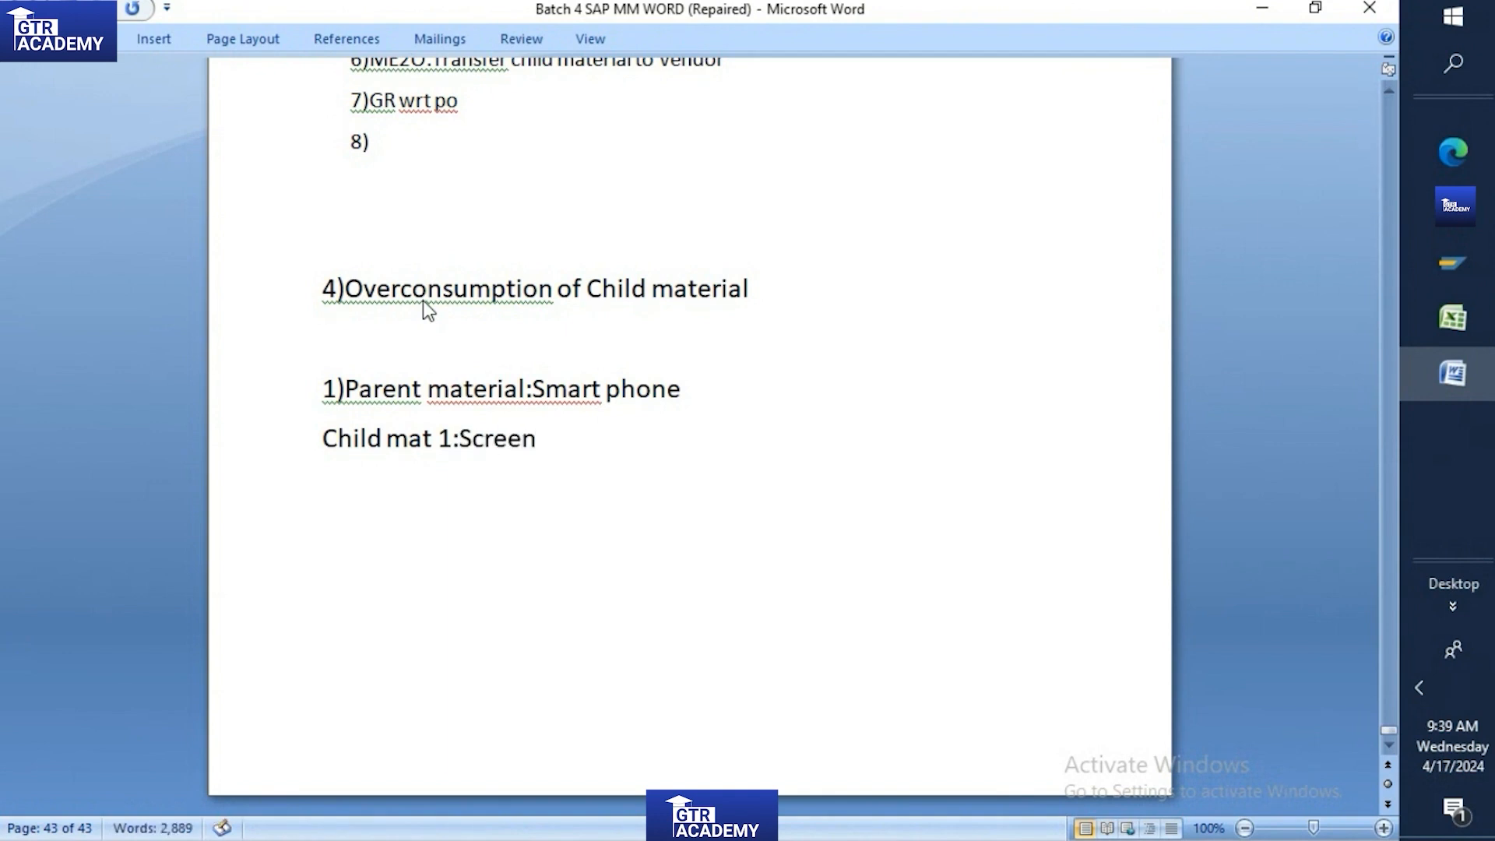
key(Return)
text(Ch)
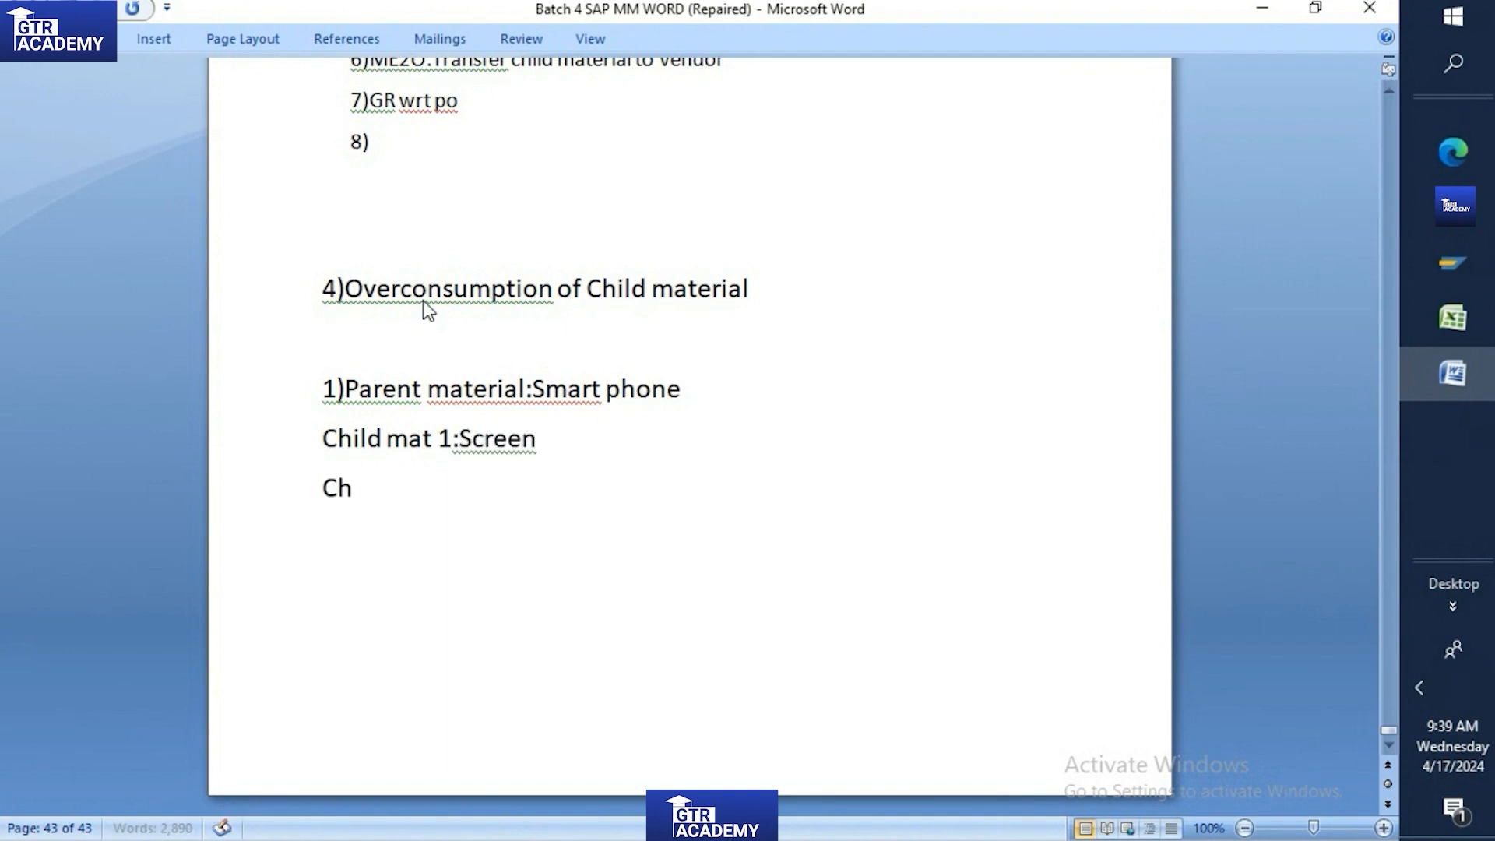
text(ild mat 2:)
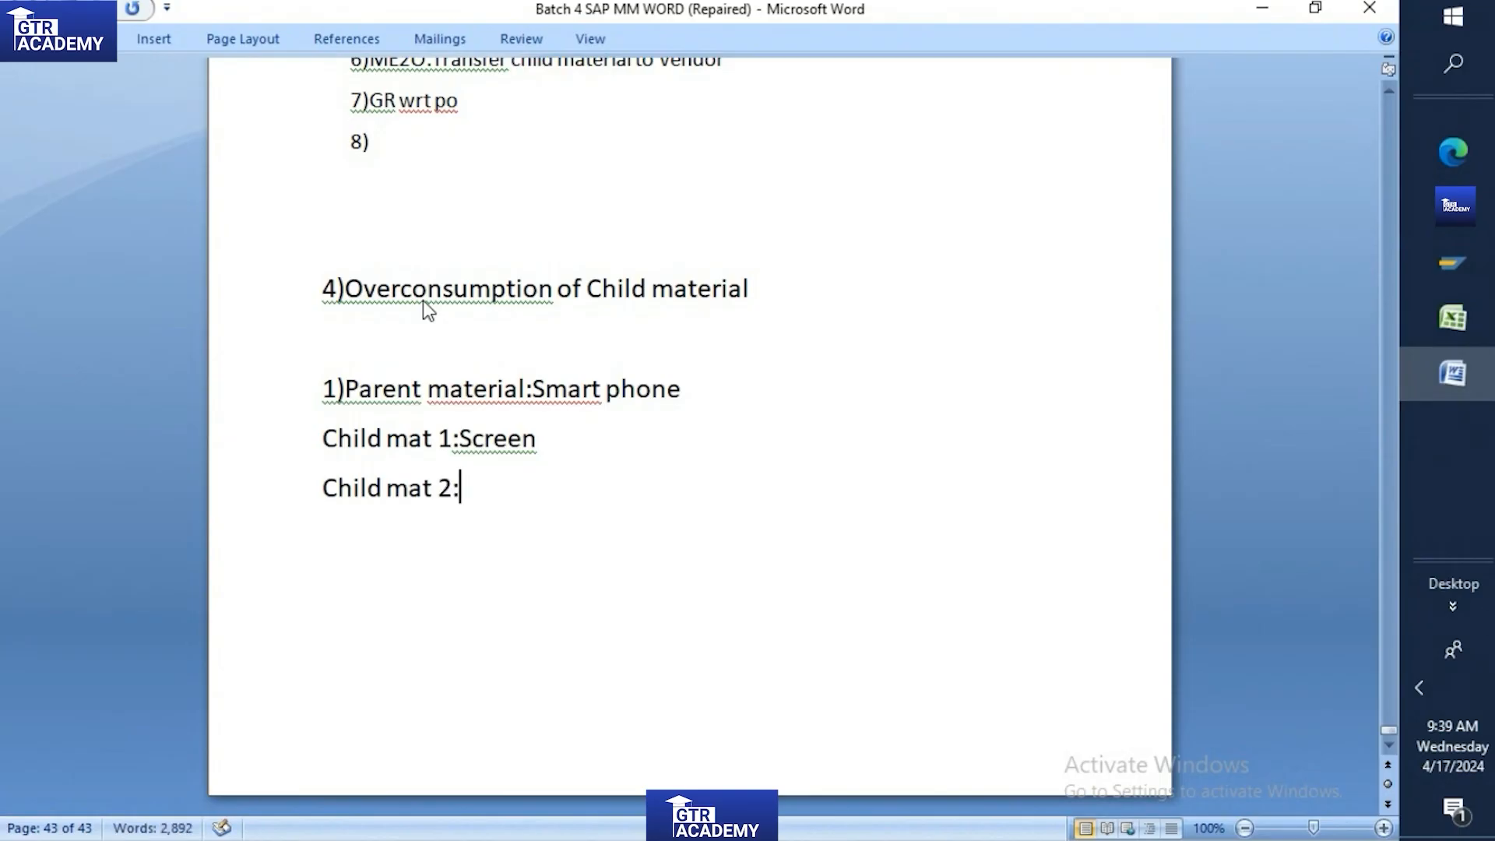
key(Return)
text(Child ma)
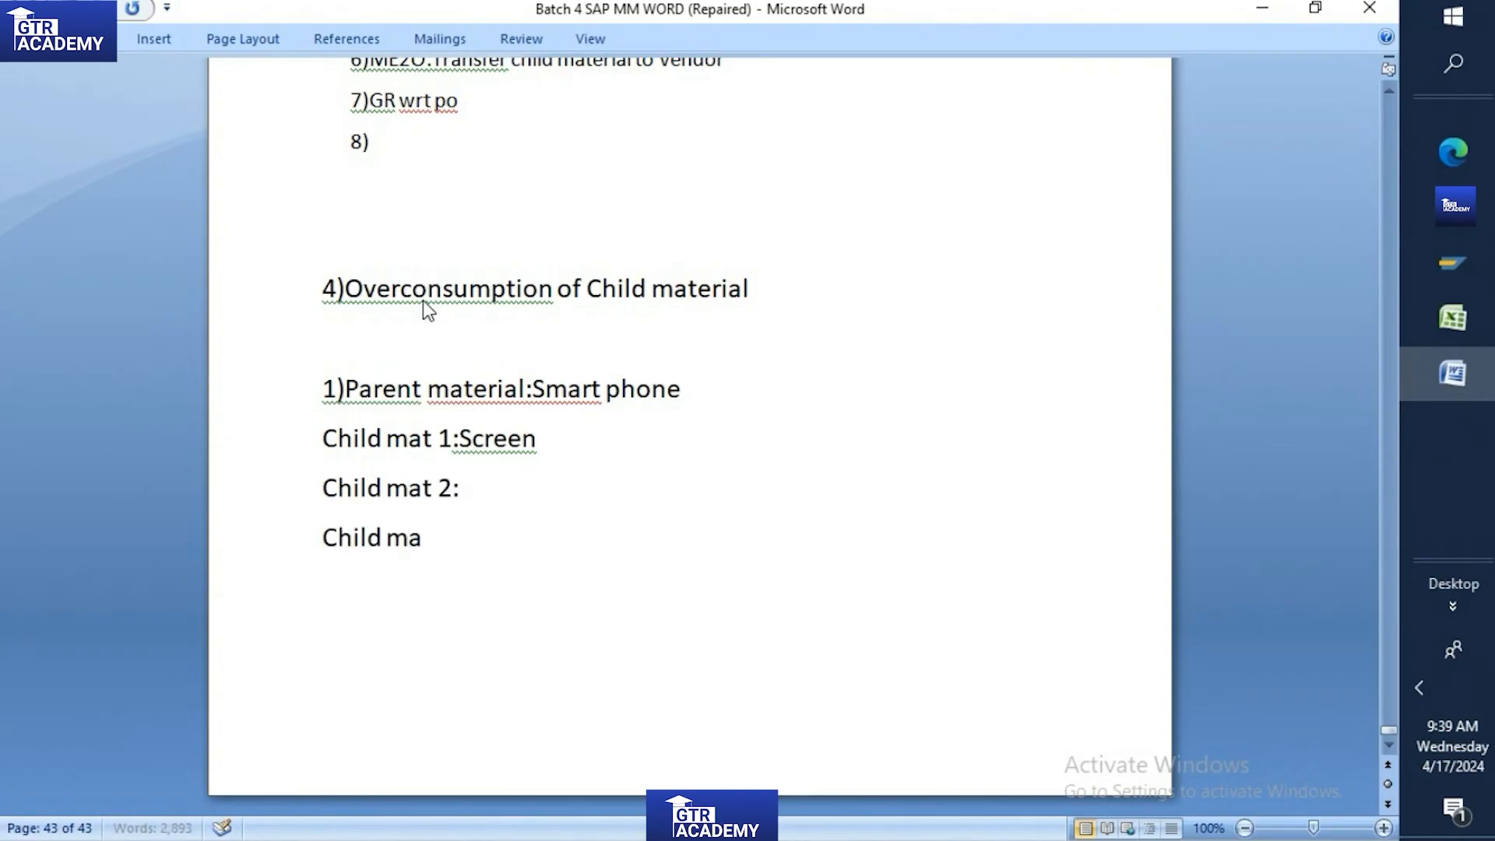
text(t 3:)
Complete child material 2 as "Battery" and child material 3 as "processor"
click(486, 492)
text(Battery)
click(485, 530)
text(B)
key(BackSpace)
text(processor)
Append the quantity "(100)" after "Smart phone" in the parent material line, separated by a space
click(719, 379)
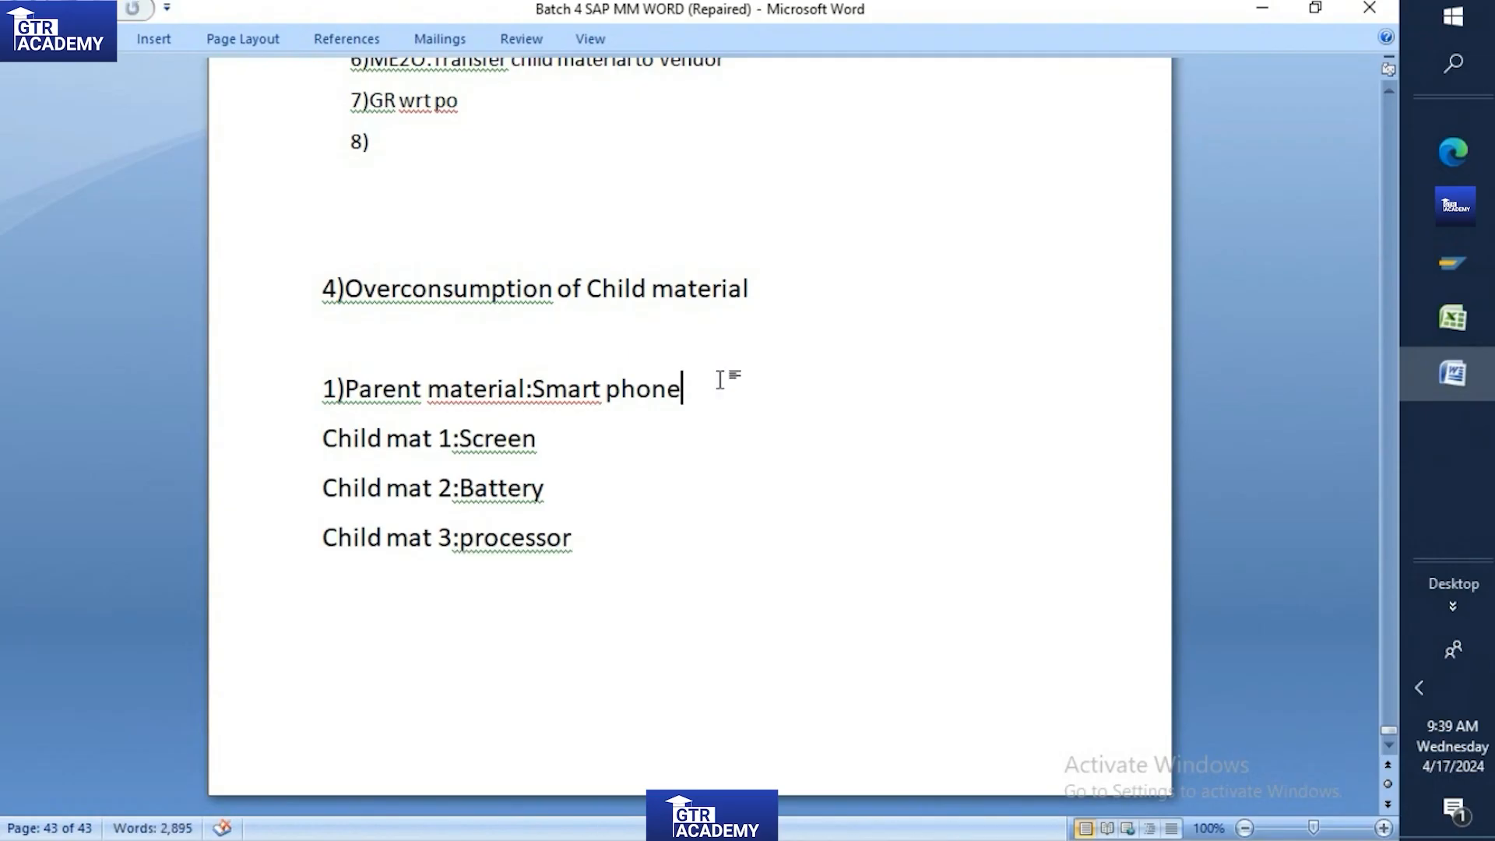
text(100)
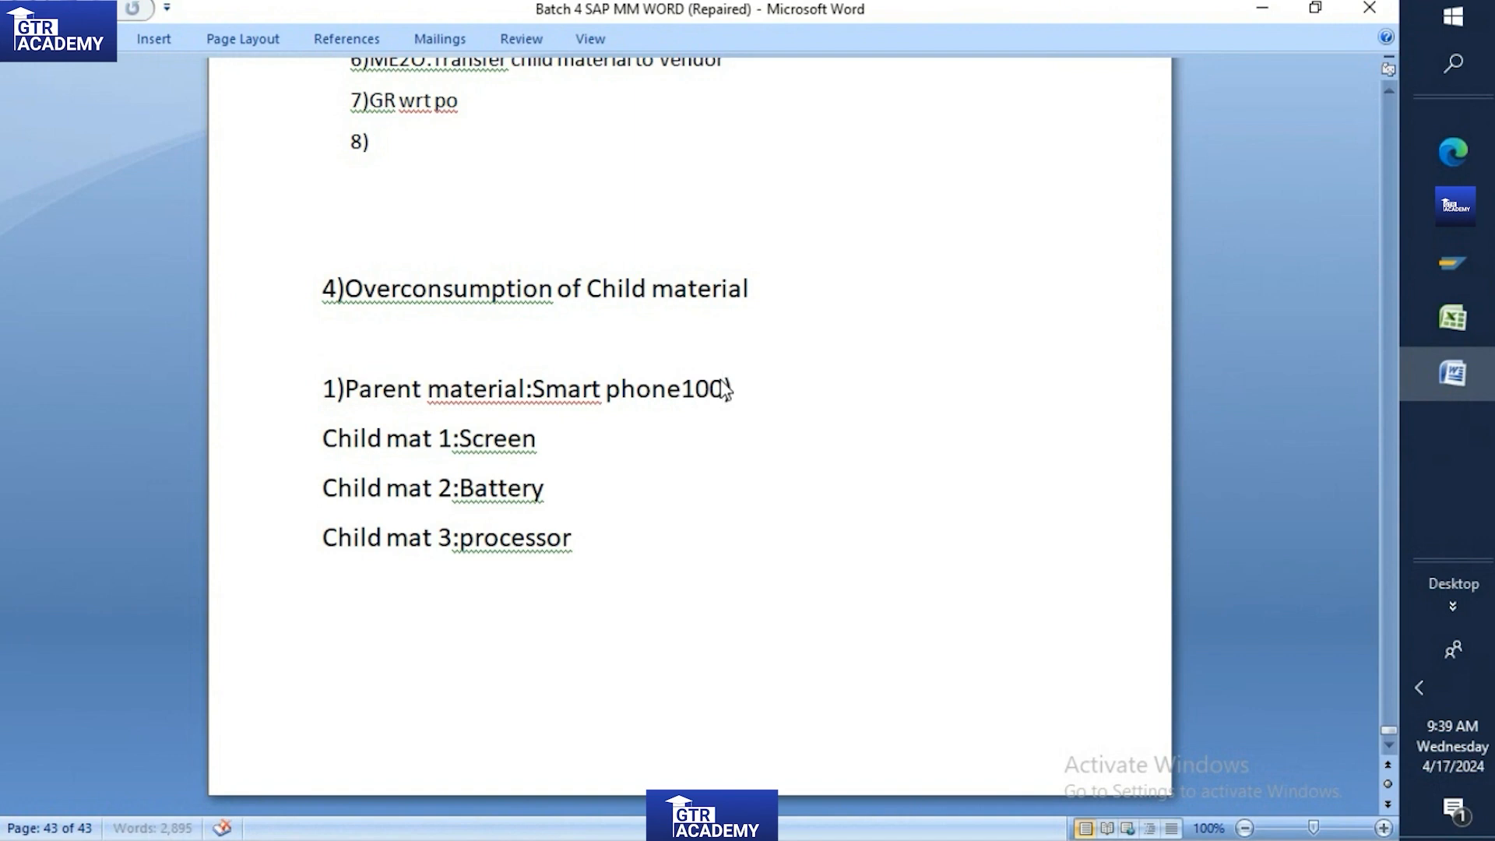
text())
click(684, 390)
text(()
key(Left)
Insert a space after the colon in each of the three child material lines
click(460, 438)
click(460, 488)
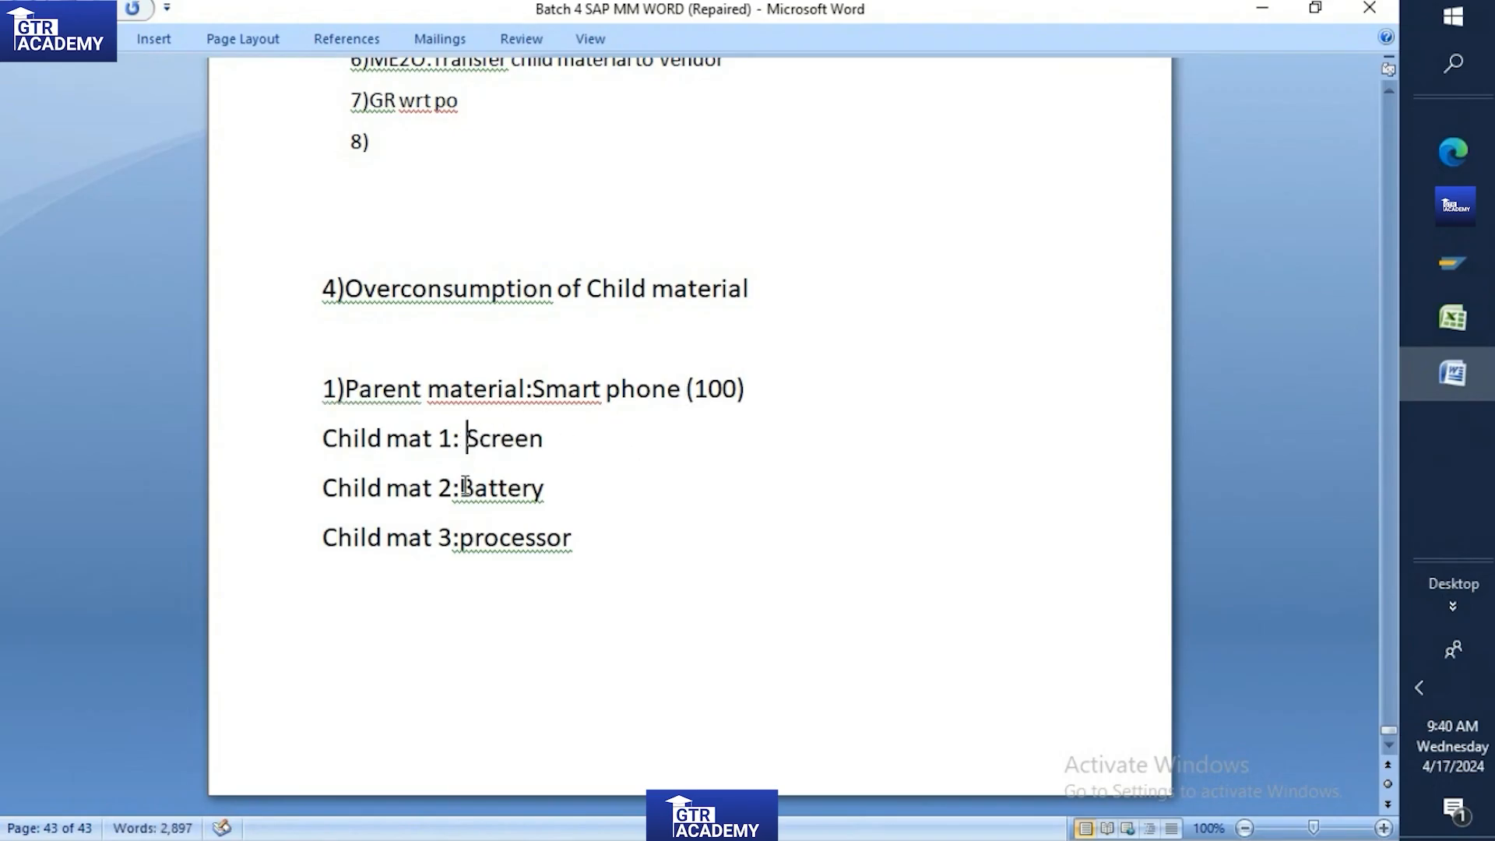
click(459, 538)
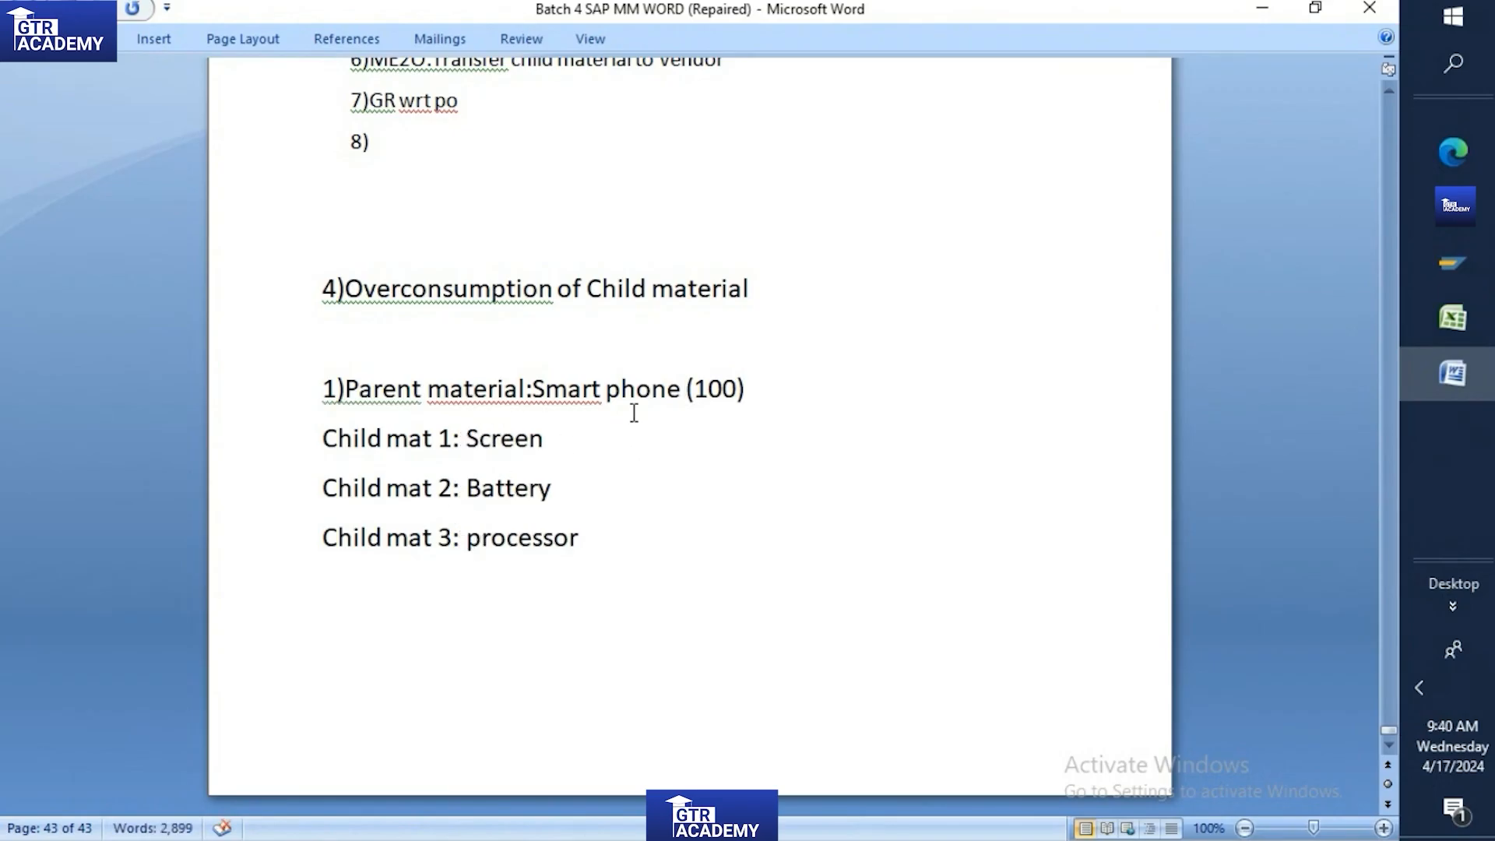
Change the parent material quantity to 10 and append "(10)" to the Screen, Battery and processor lines
click(737, 388)
key(BackSpace)
click(563, 437)
text((10))
click(598, 494)
text((10))
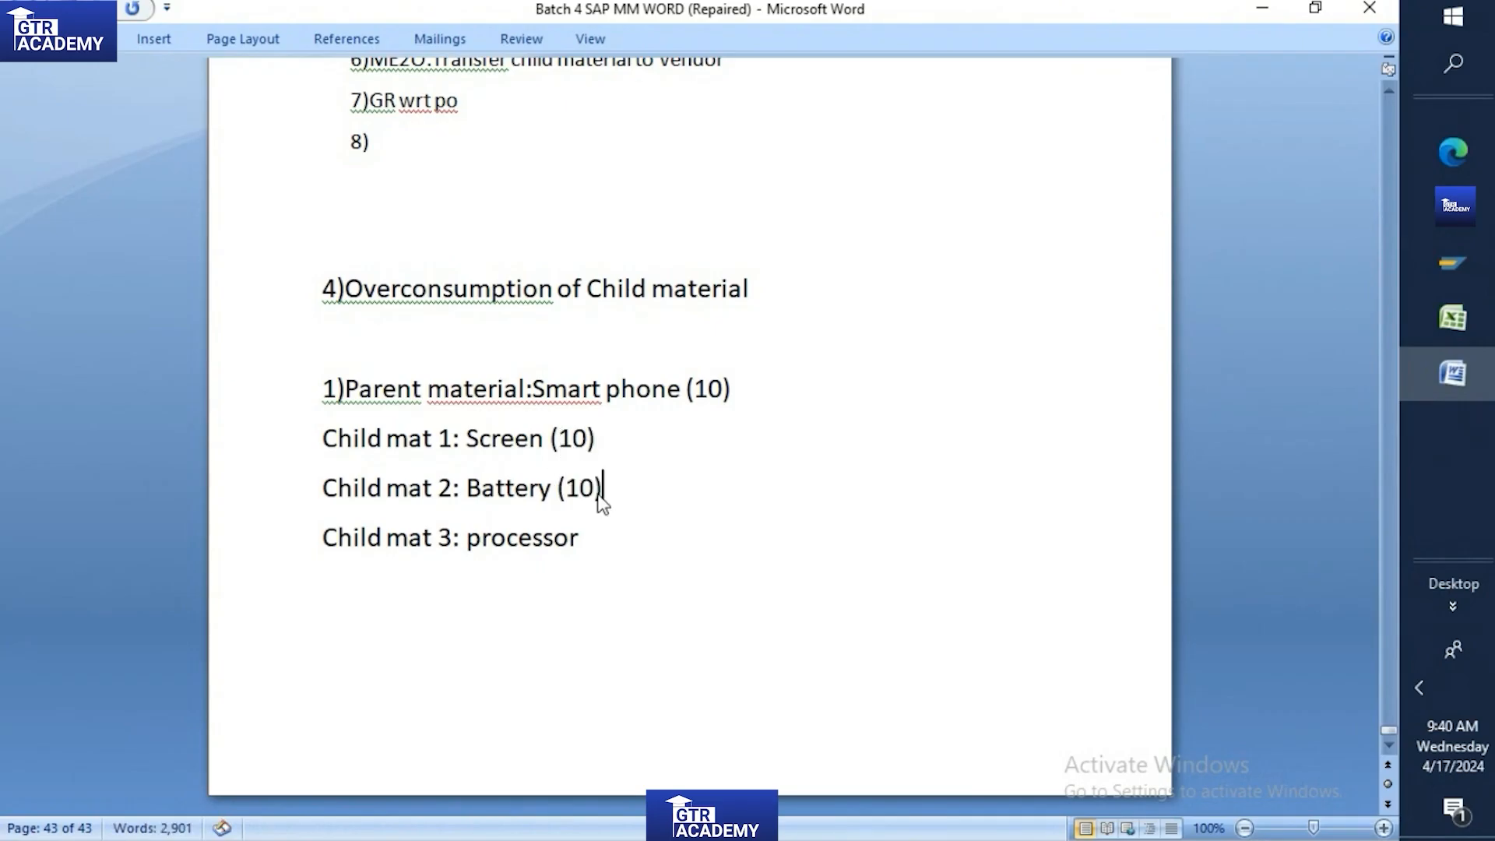
click(612, 538)
text((10))
Insert an extra space before the quantity in each of the three child material lines
click(549, 441)
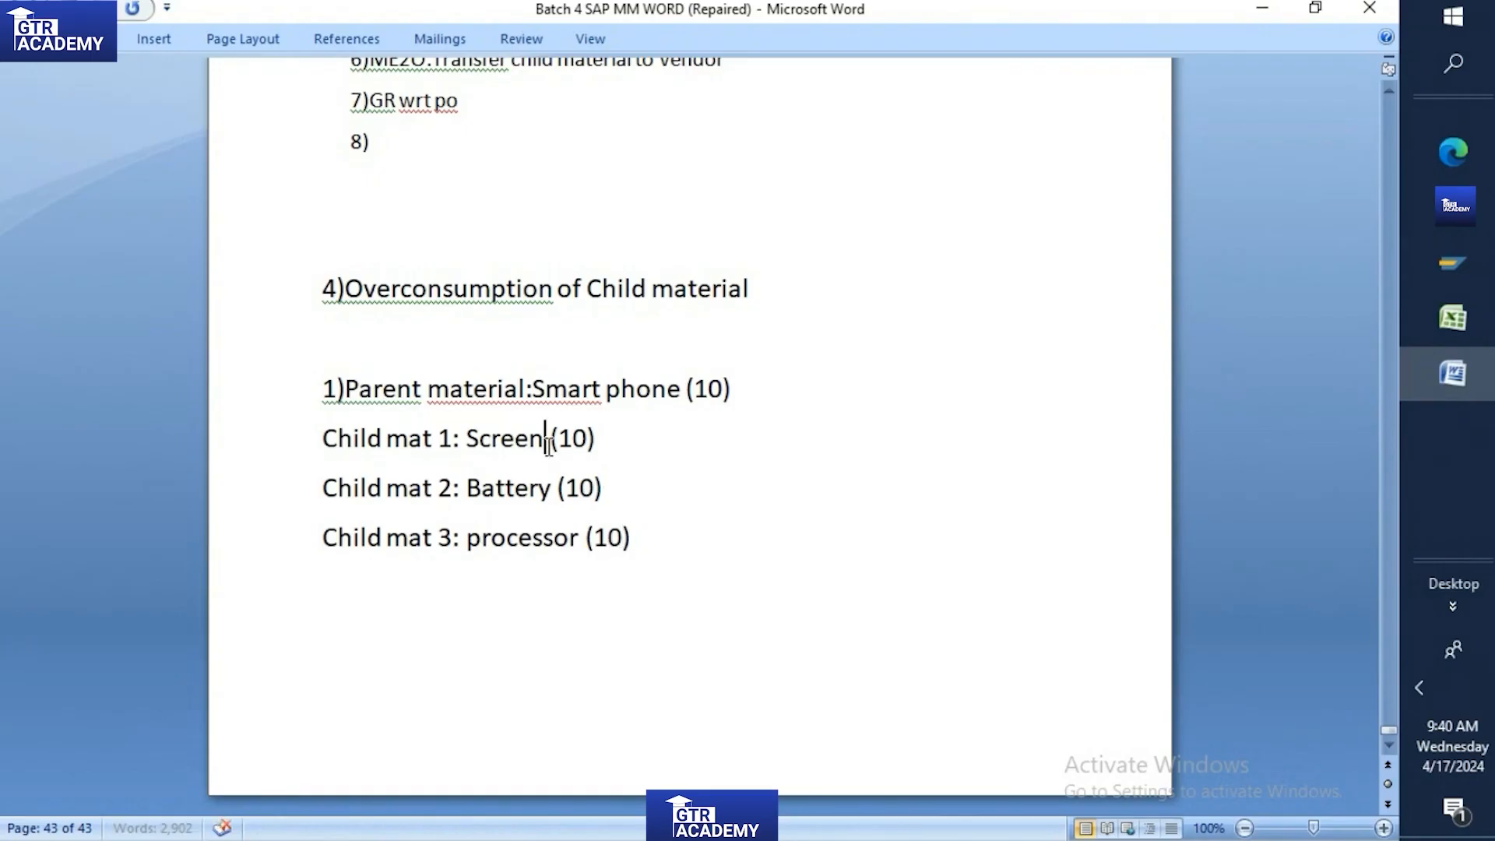
click(553, 489)
click(583, 539)
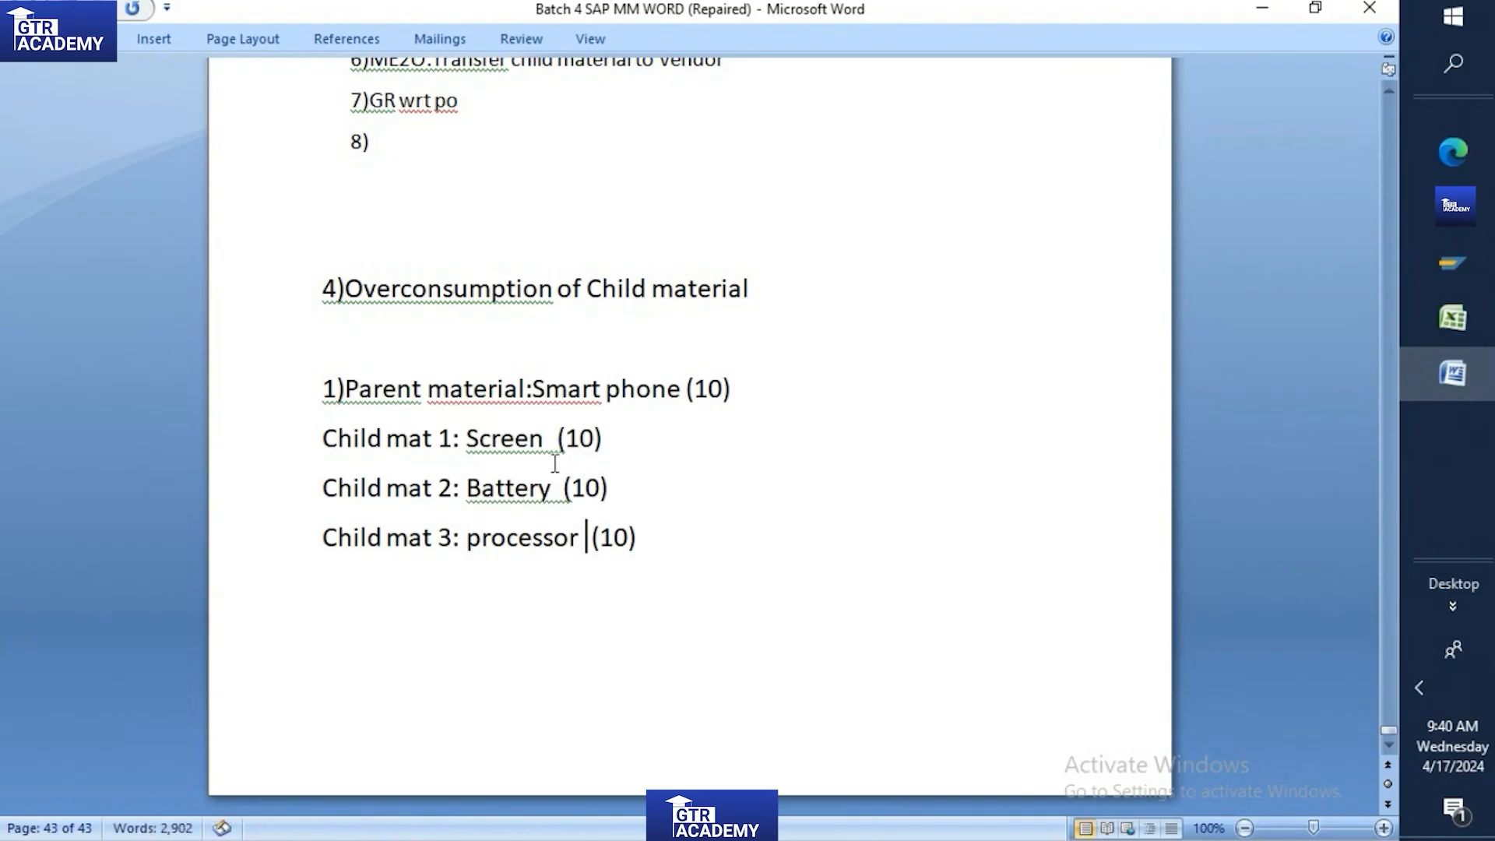
Add the item "2)Vendor" below the child material lines
click(692, 544)
key(Return)
text(2)
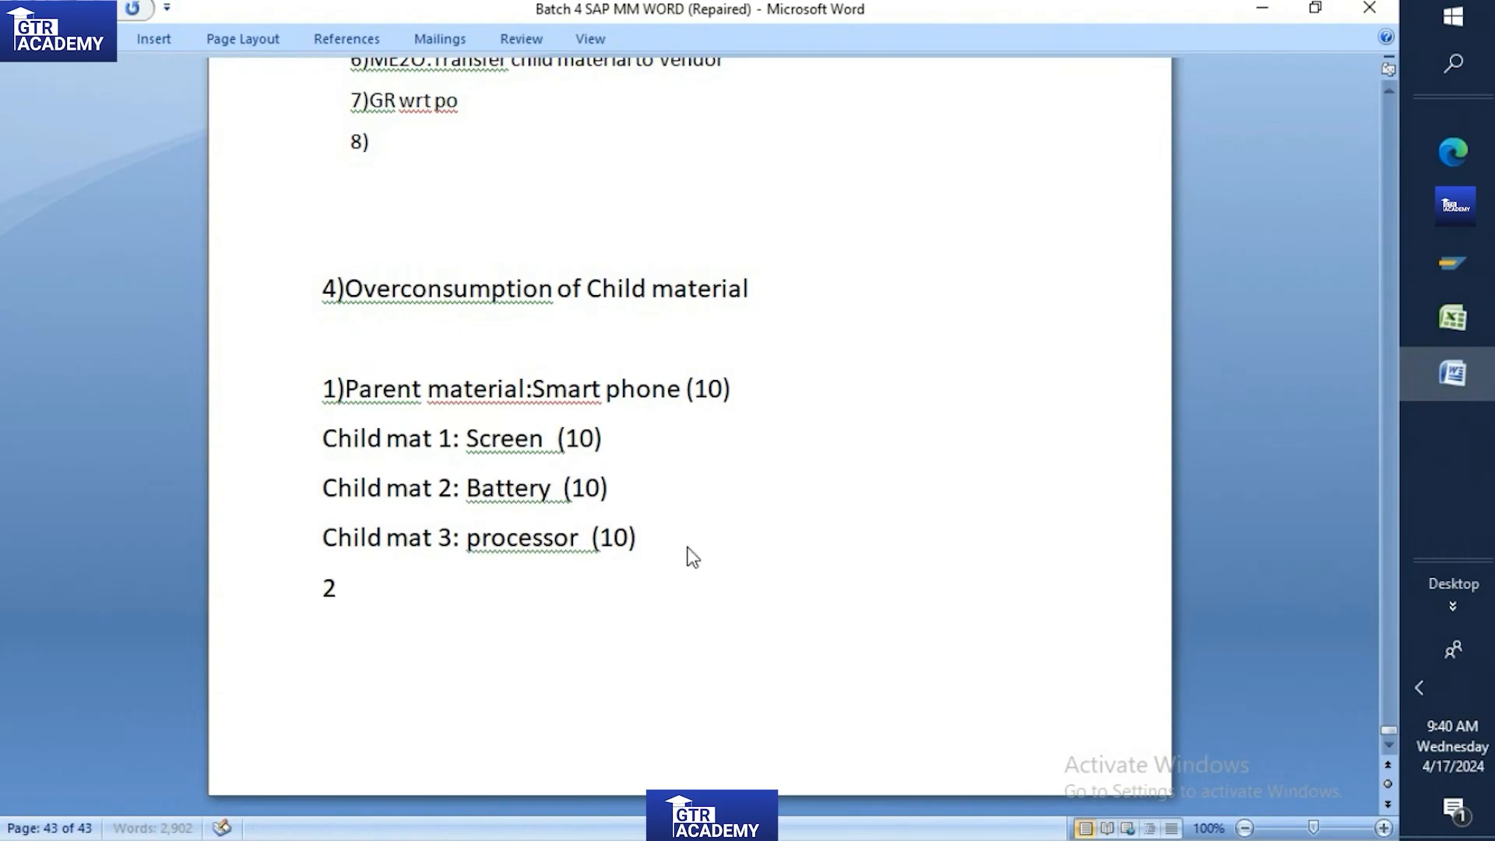
text()Vendor)
Add the item "3)Stock should be available for child material" below the Vendor item
key(Return)
text(3))
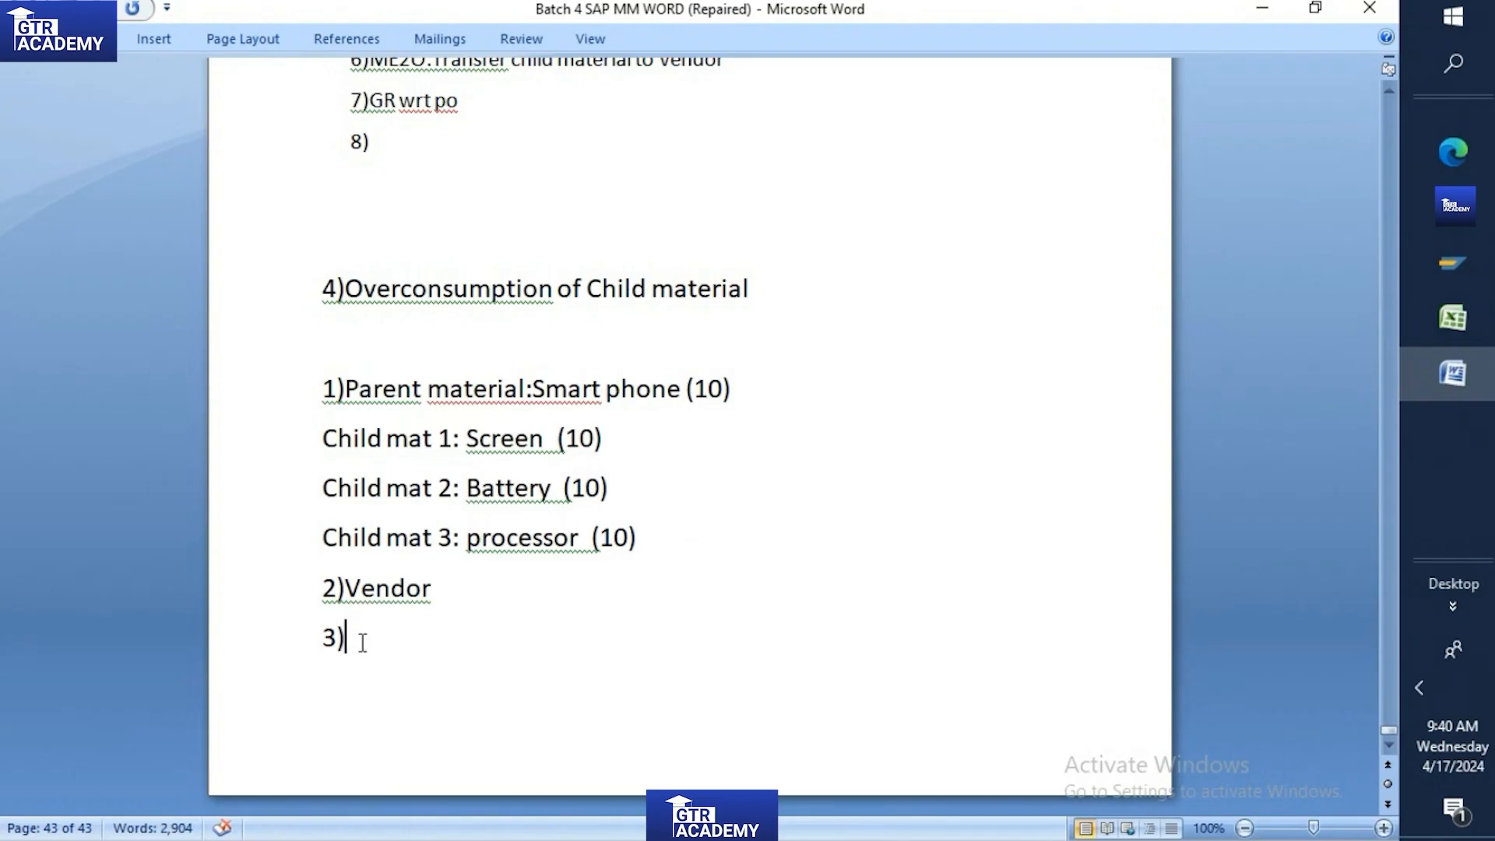
text(Stock should be available)
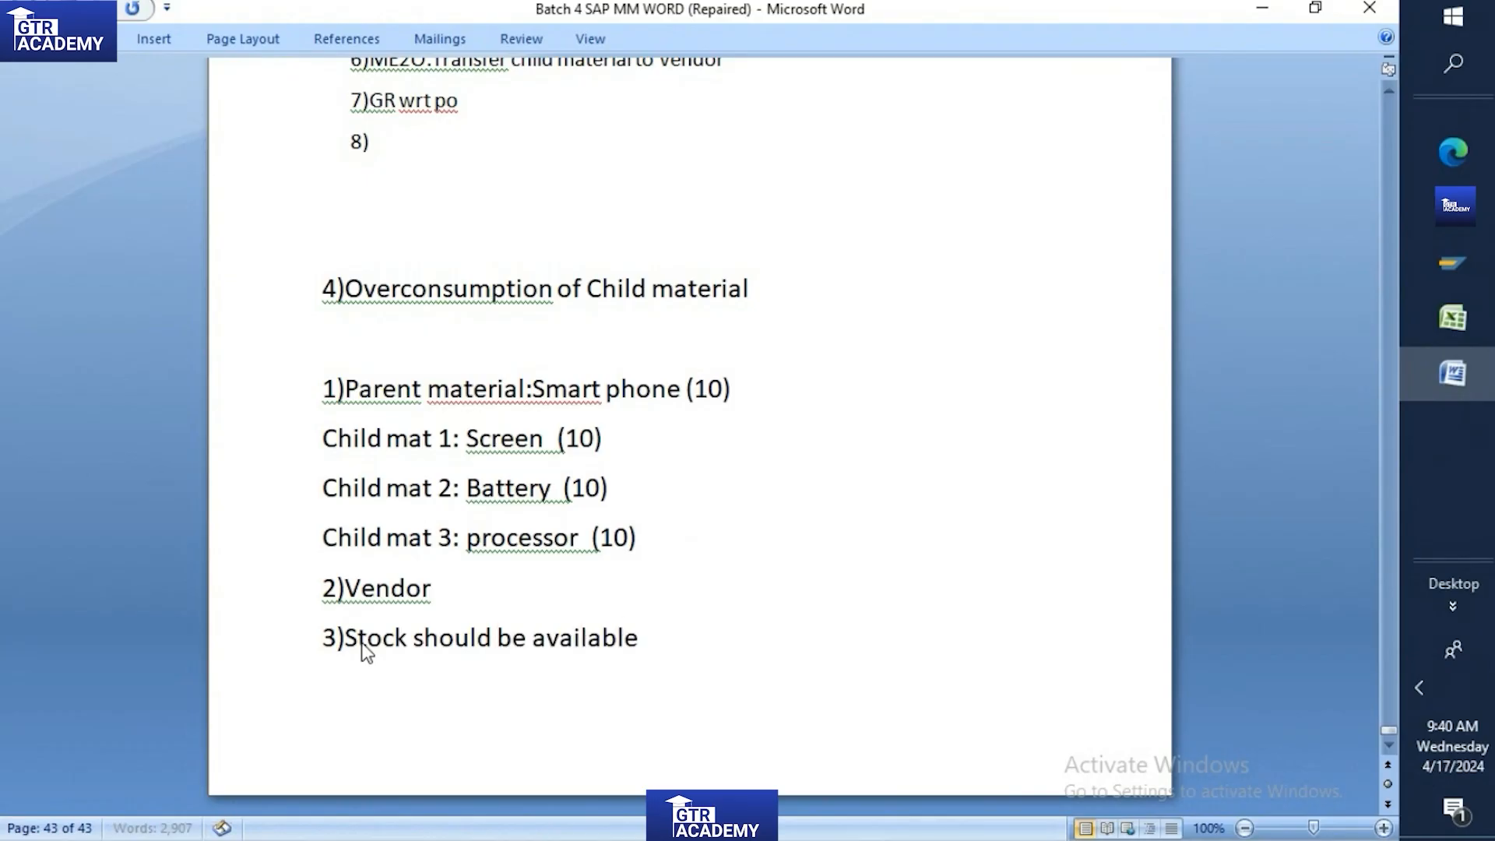
text( for child m)
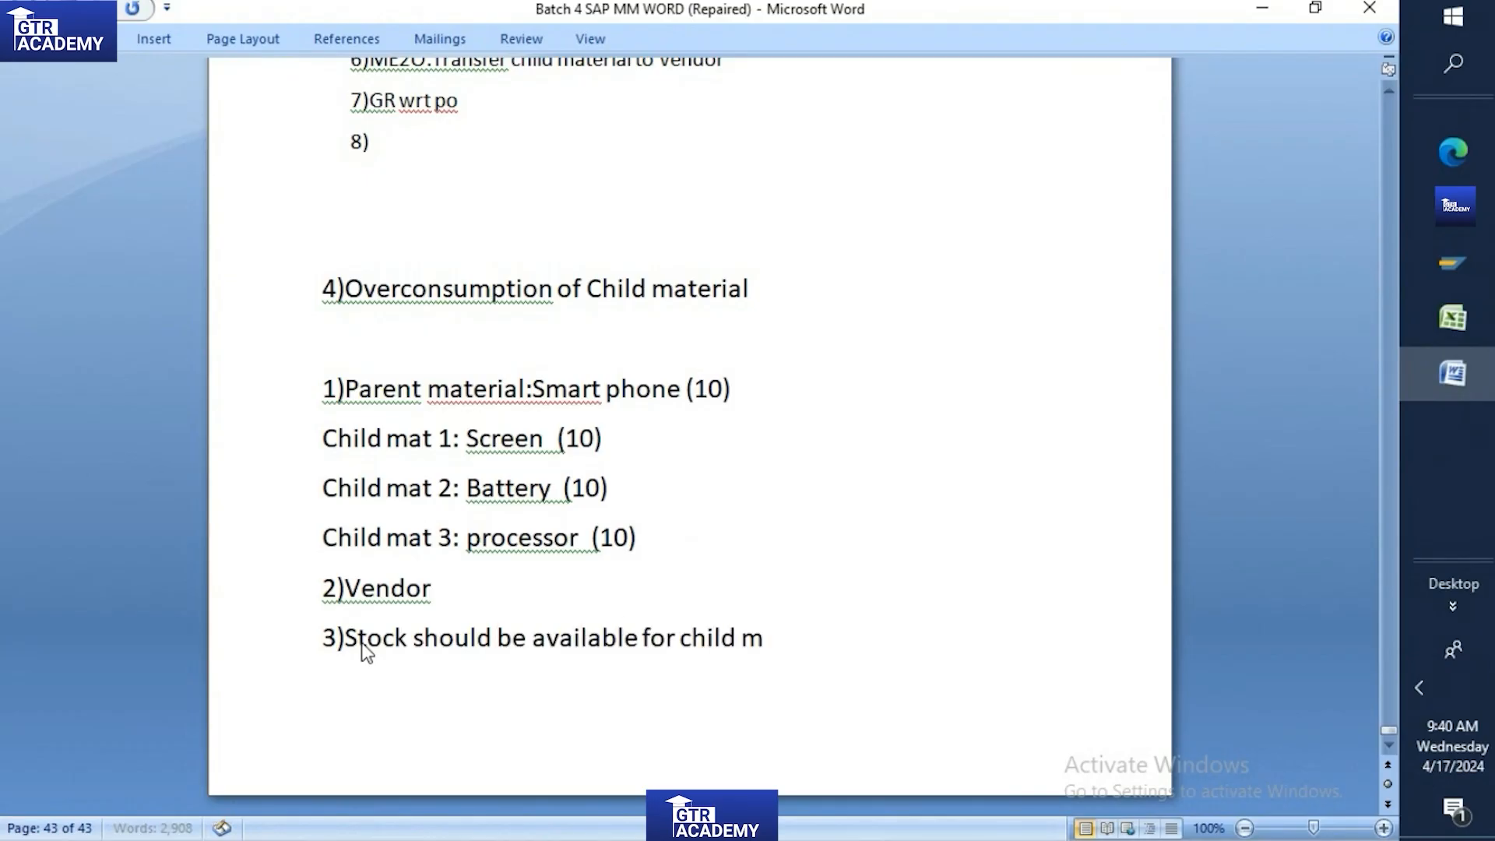
text(aterial)
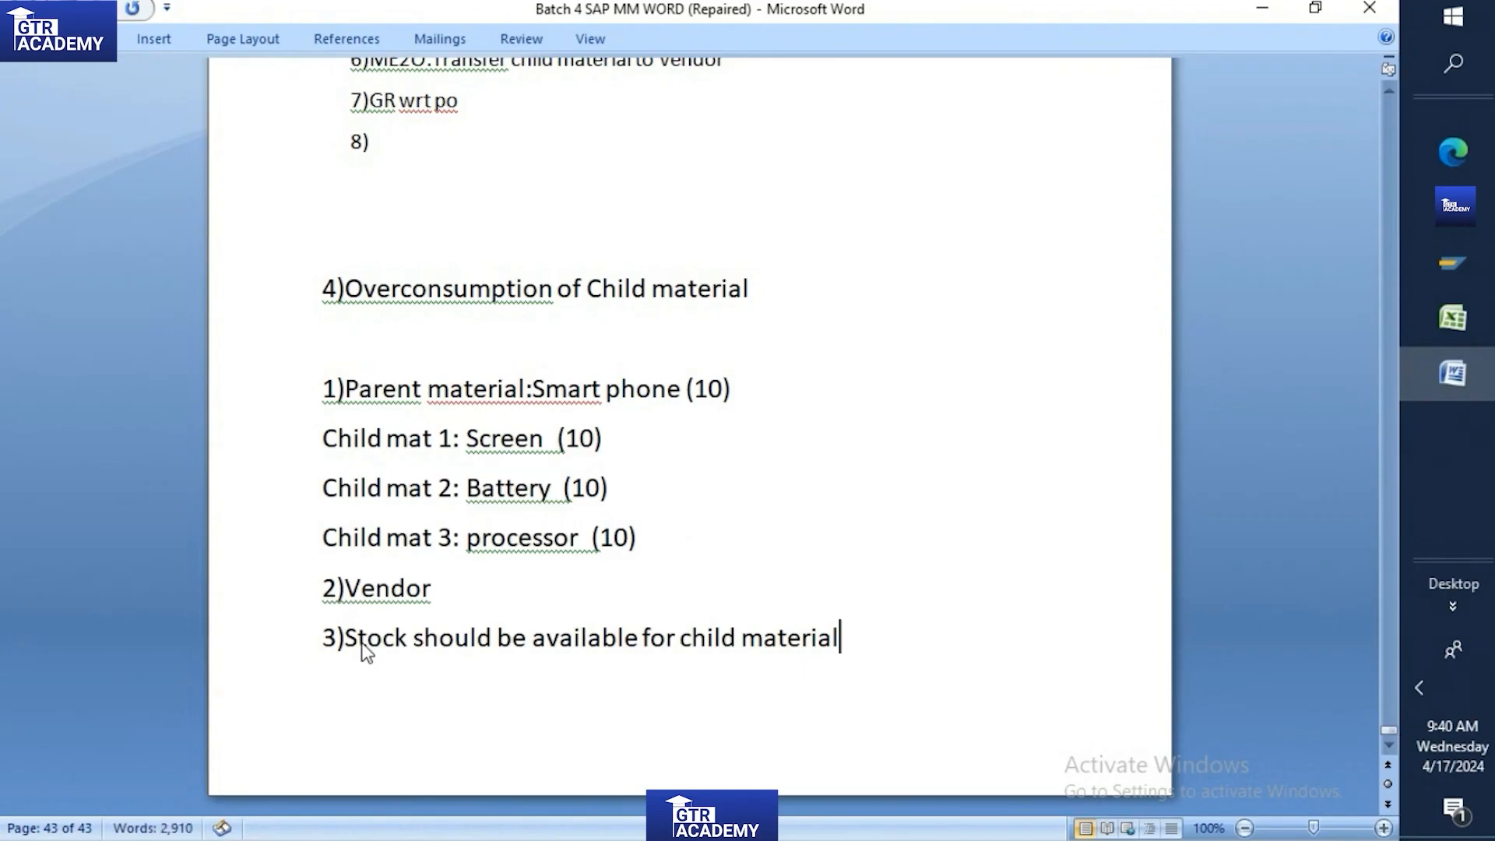
Add the item "4)BOM (Optional)" on the next page, leaving blank lines after the stock item
key(Return)
key(Return)
key(Return)
text(4))
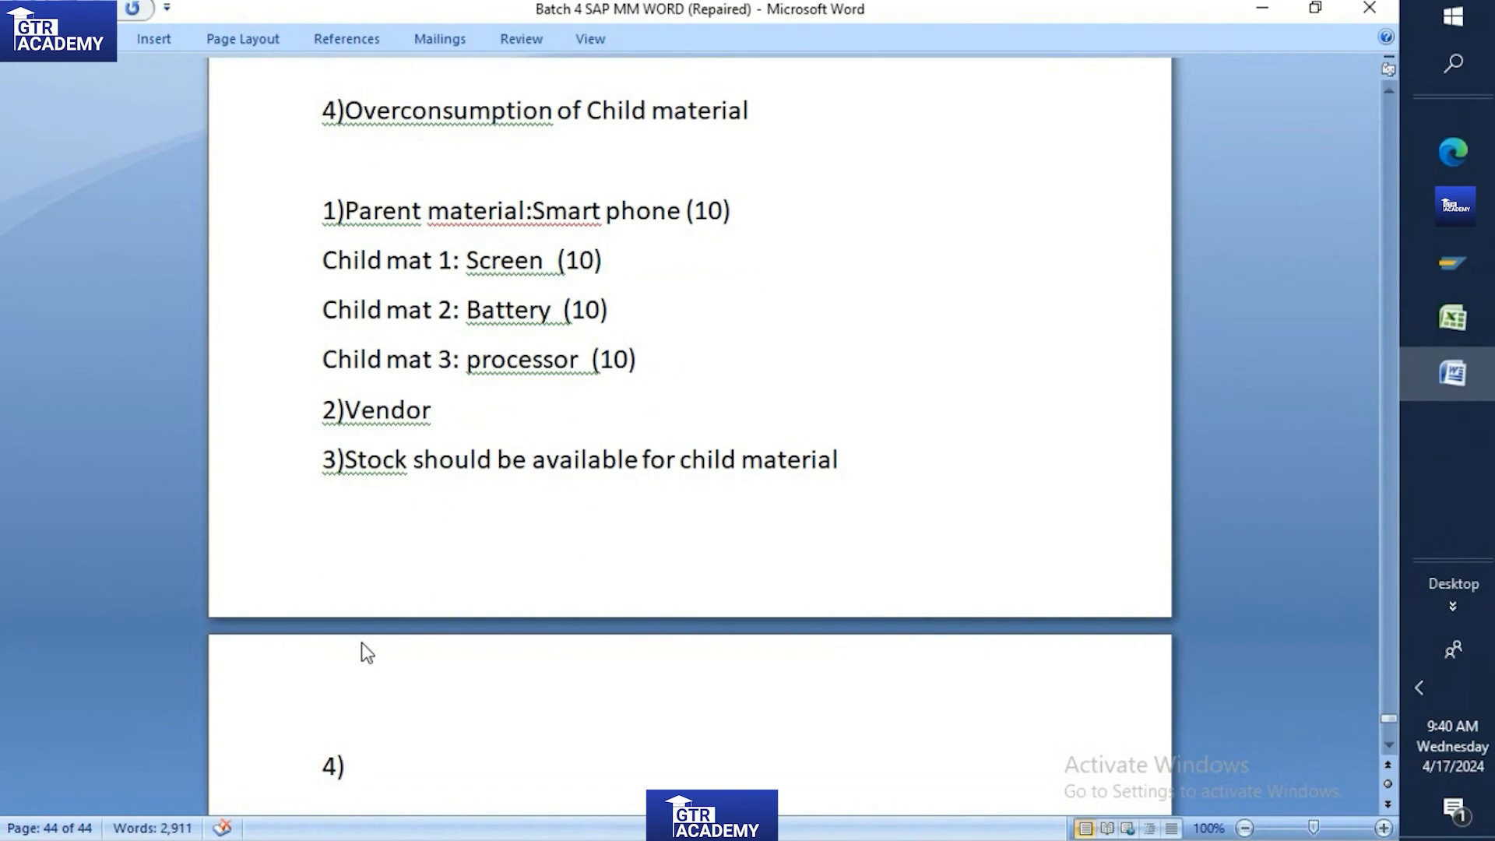
text(BOM )
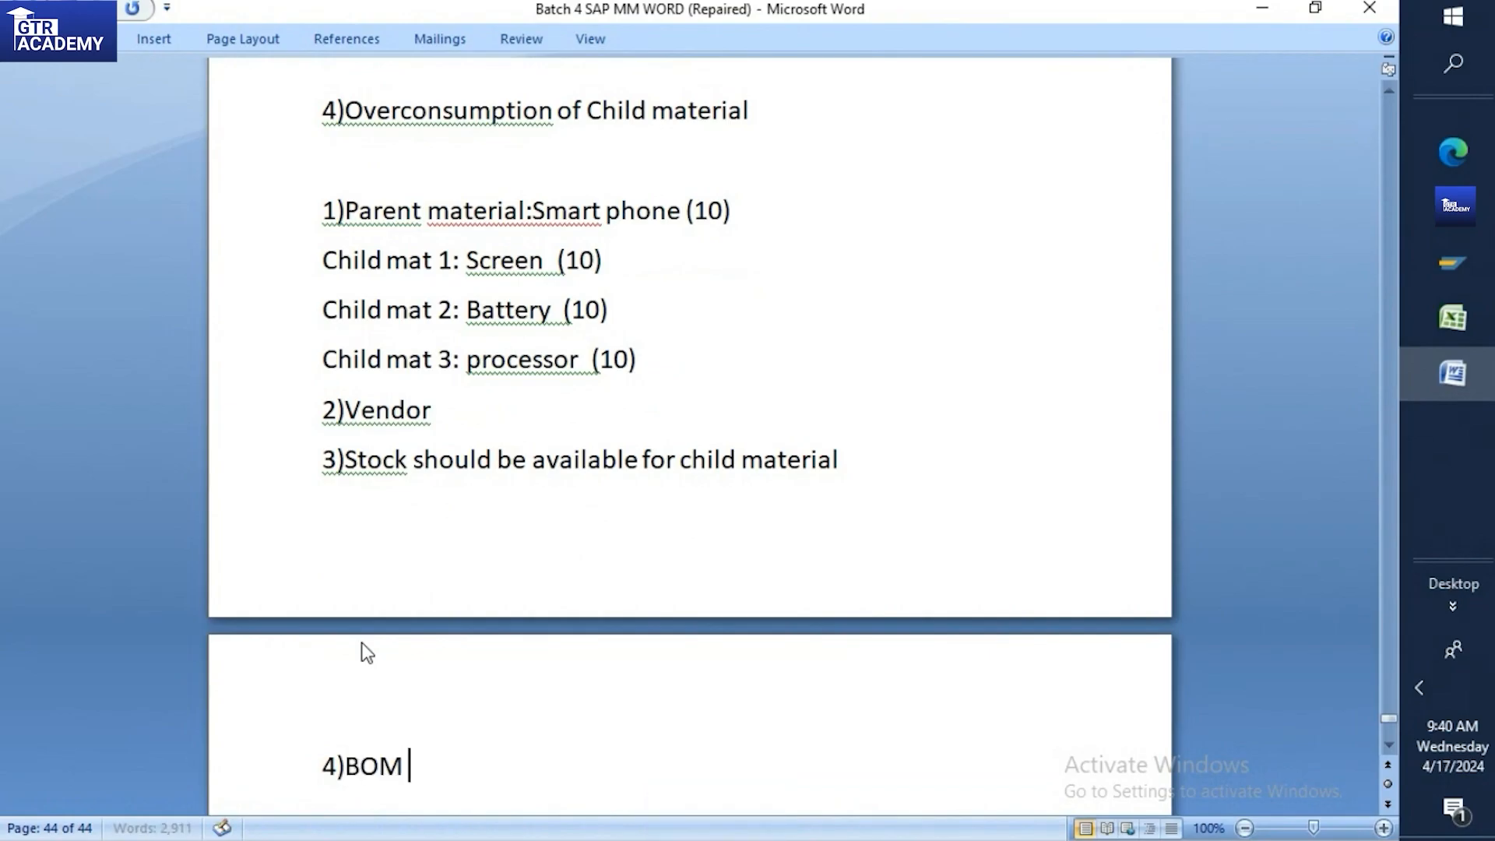
text((Optional))
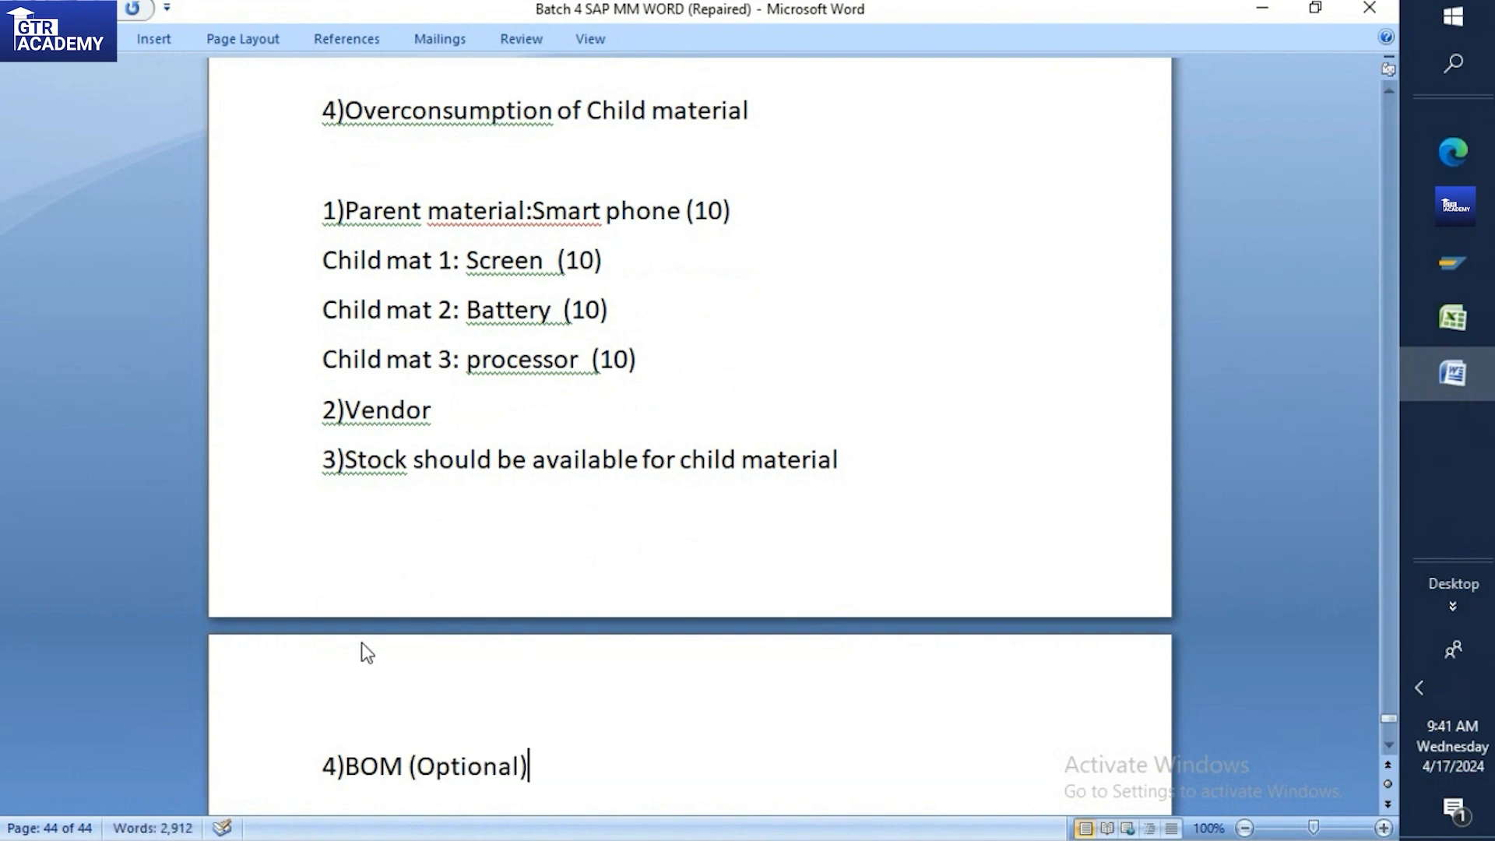
Add the item "5)SC PO: L Item category" below the BOM item
key(Return)
text(5))
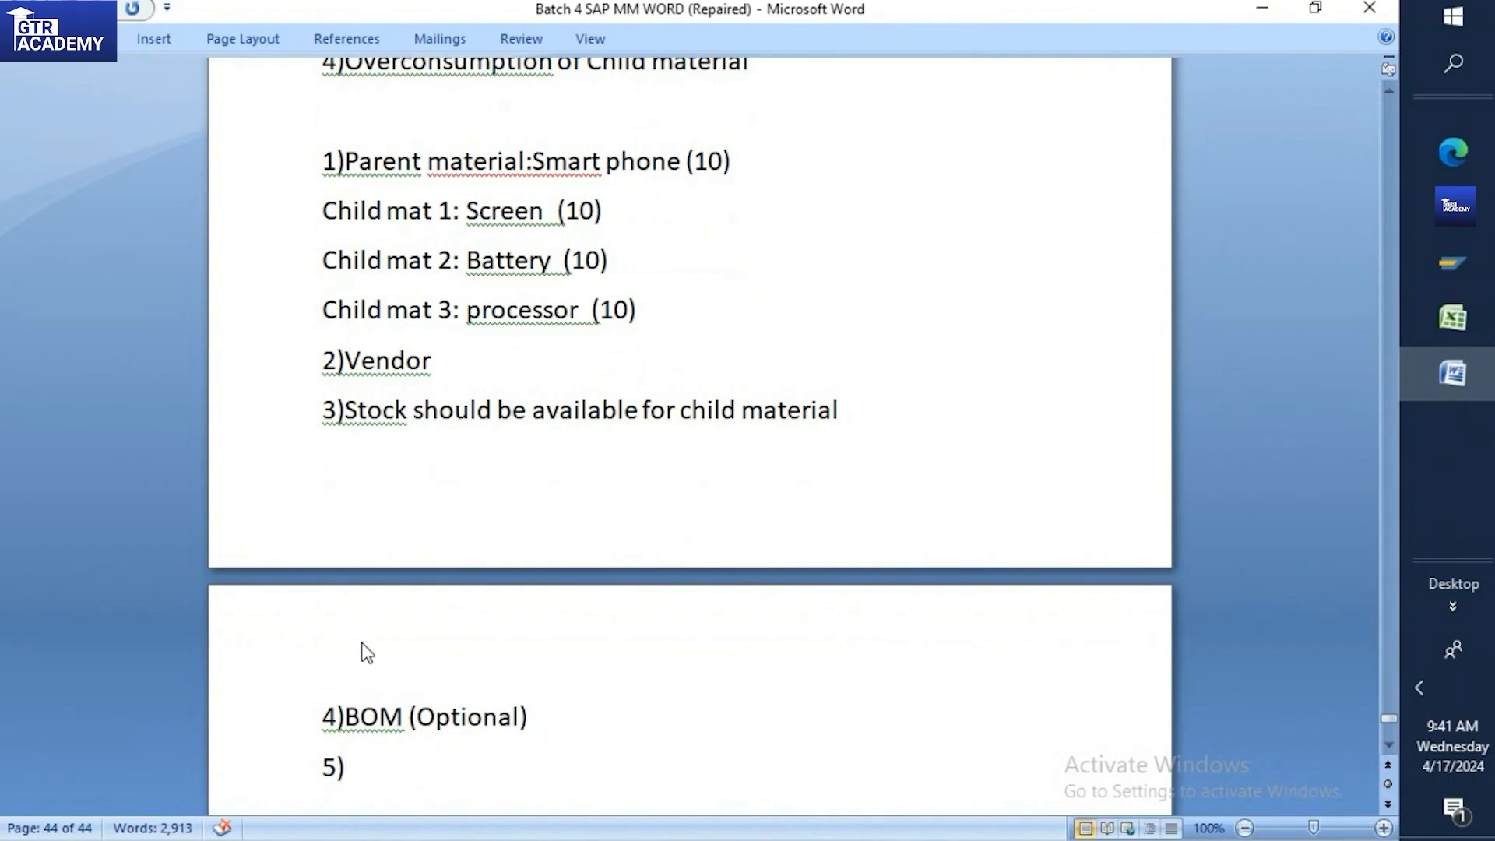
text(SC PO)
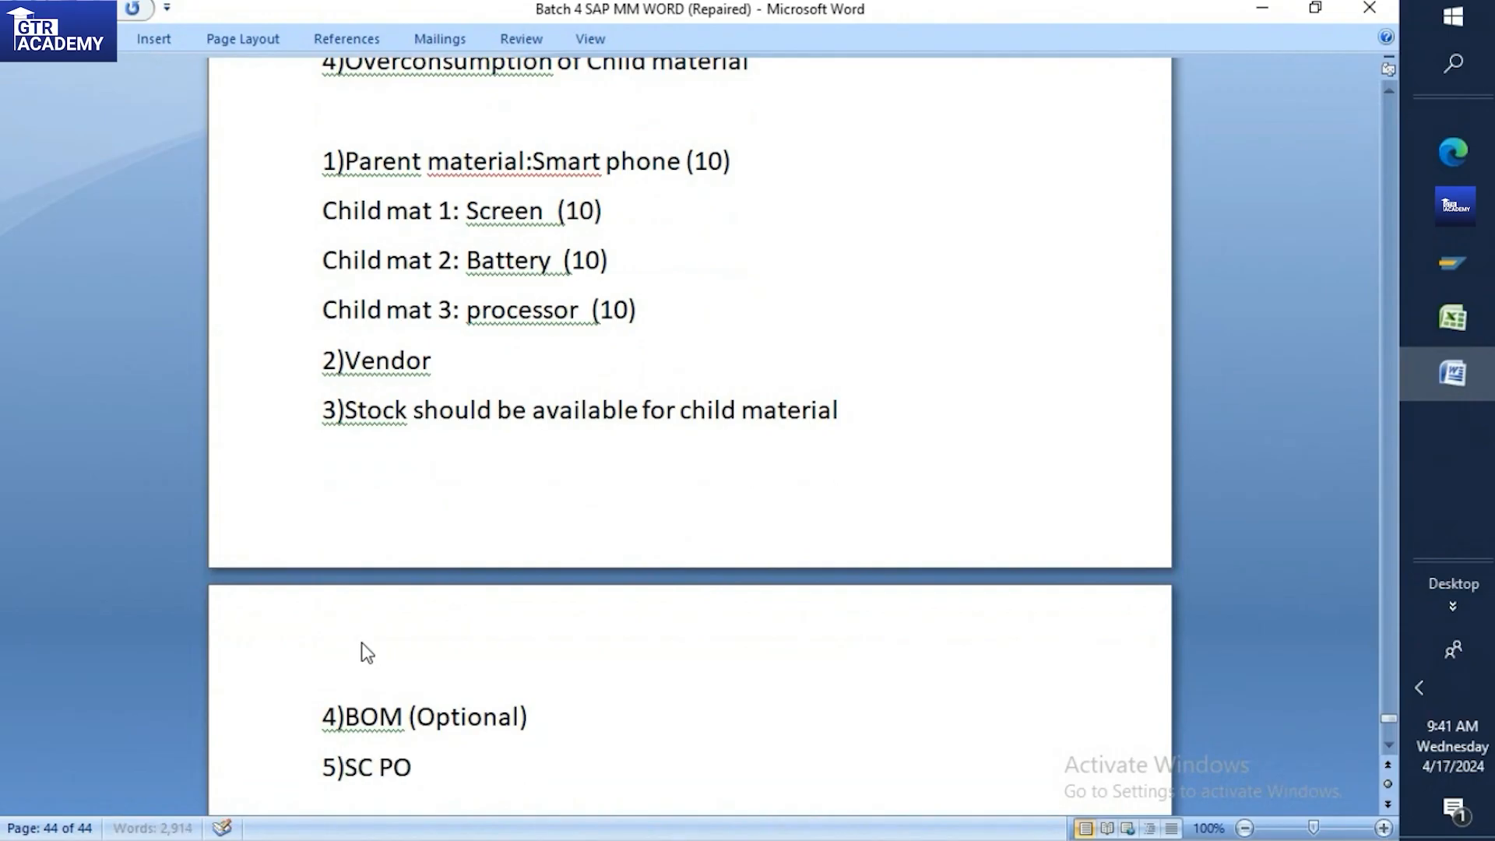
text(: L Item category)
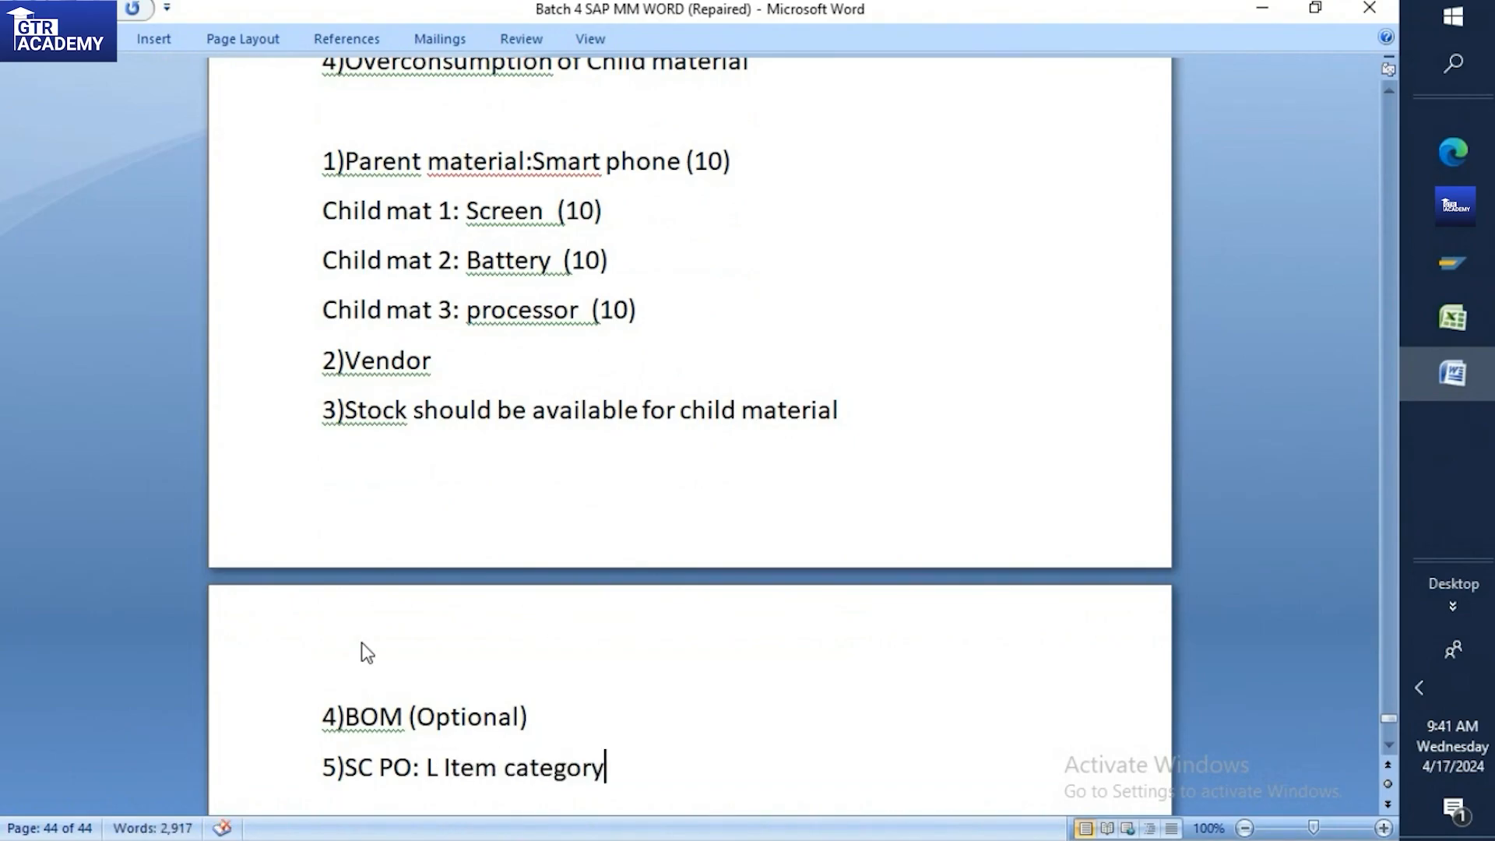
Add the item "6)ME2O:Transfer all the child material to vendor" below the SC PO item
scroll(362, 642, down, 2)
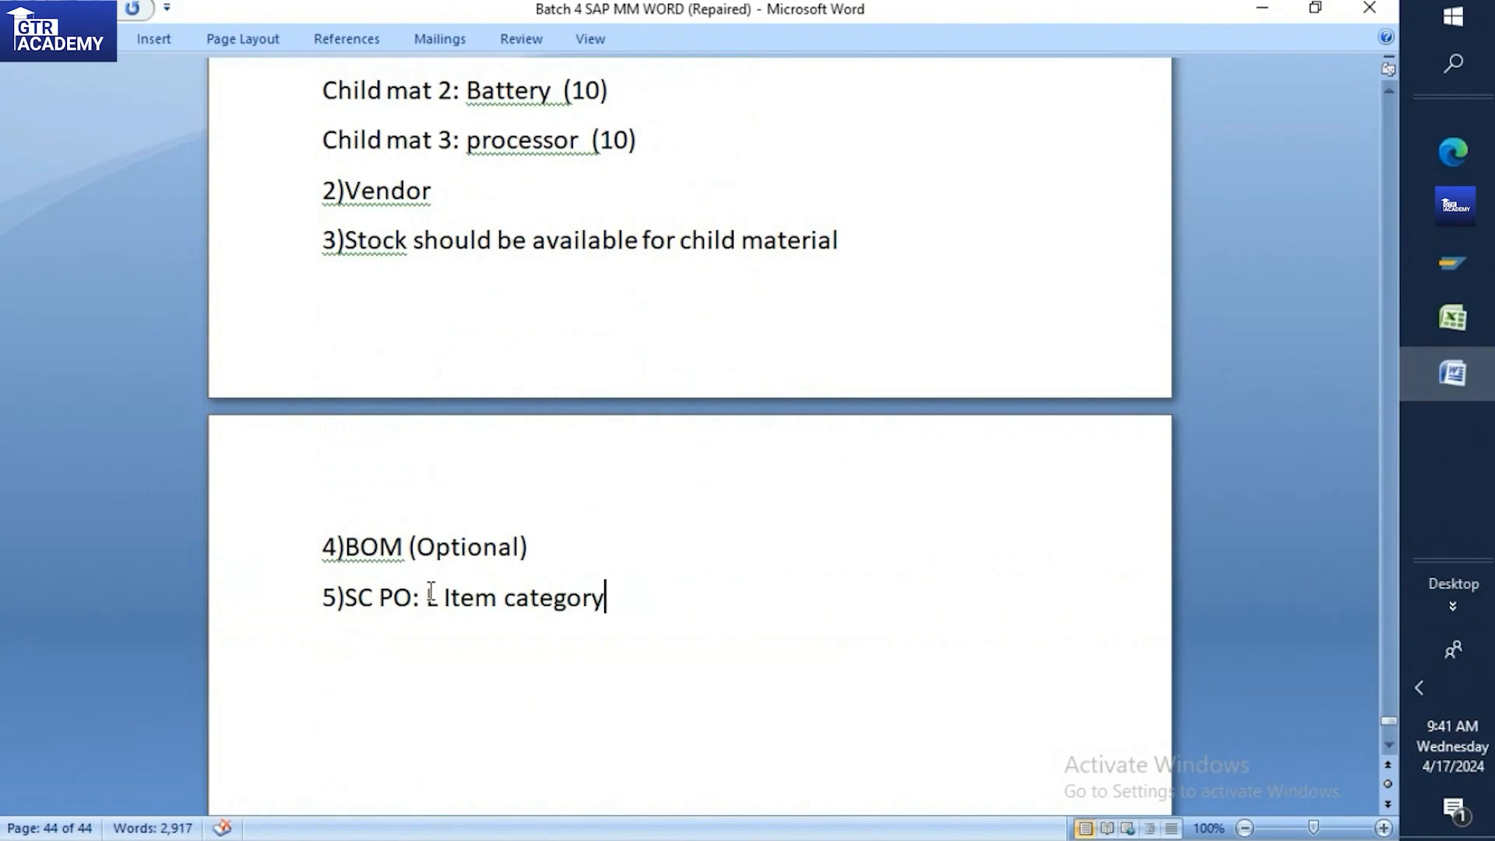
scroll(430, 592, up, 1)
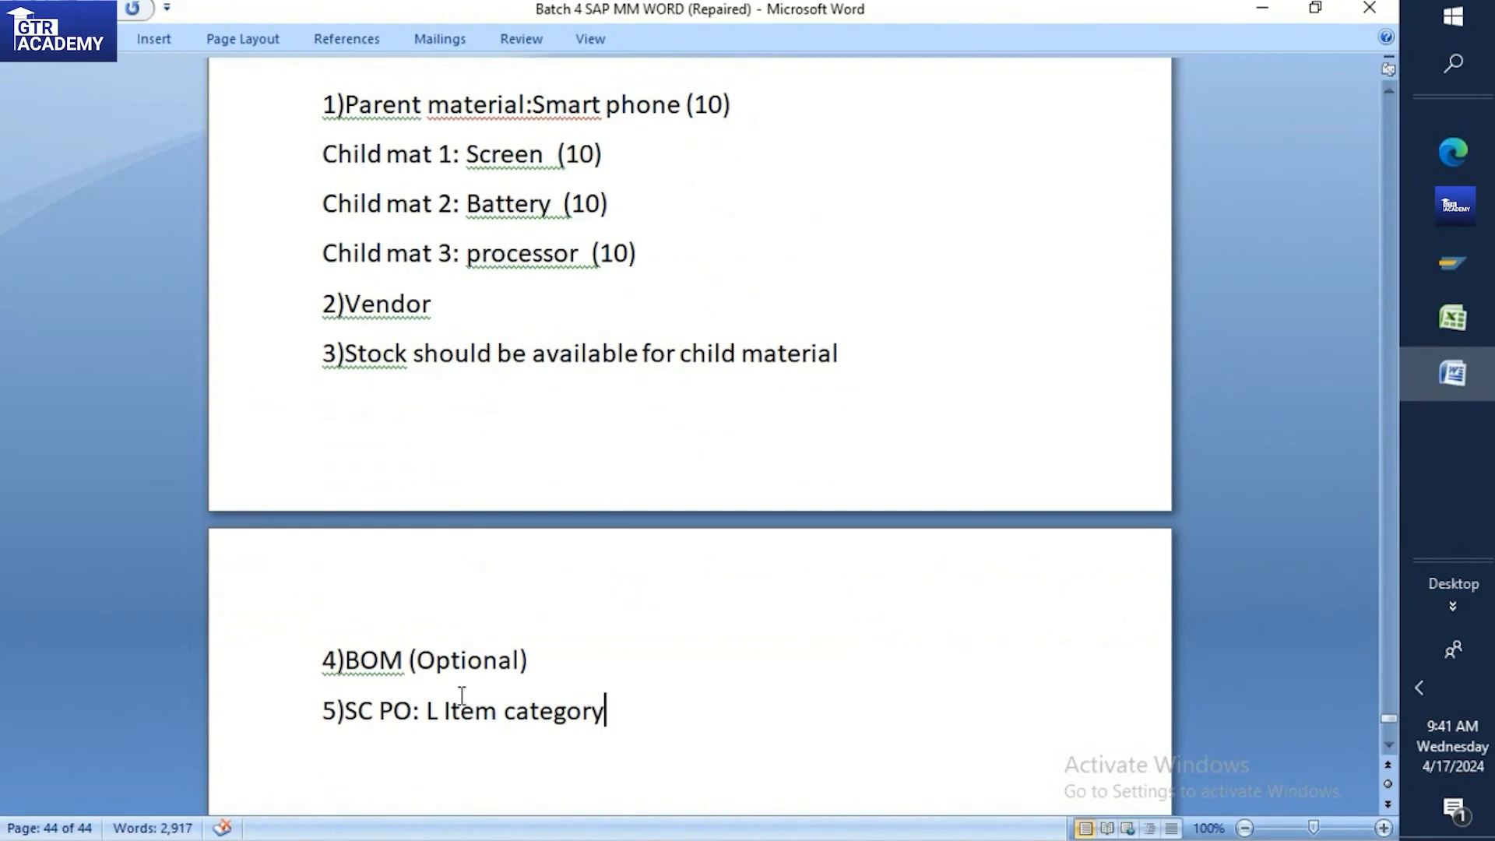
scroll(623, 709, down, 1)
key(Return)
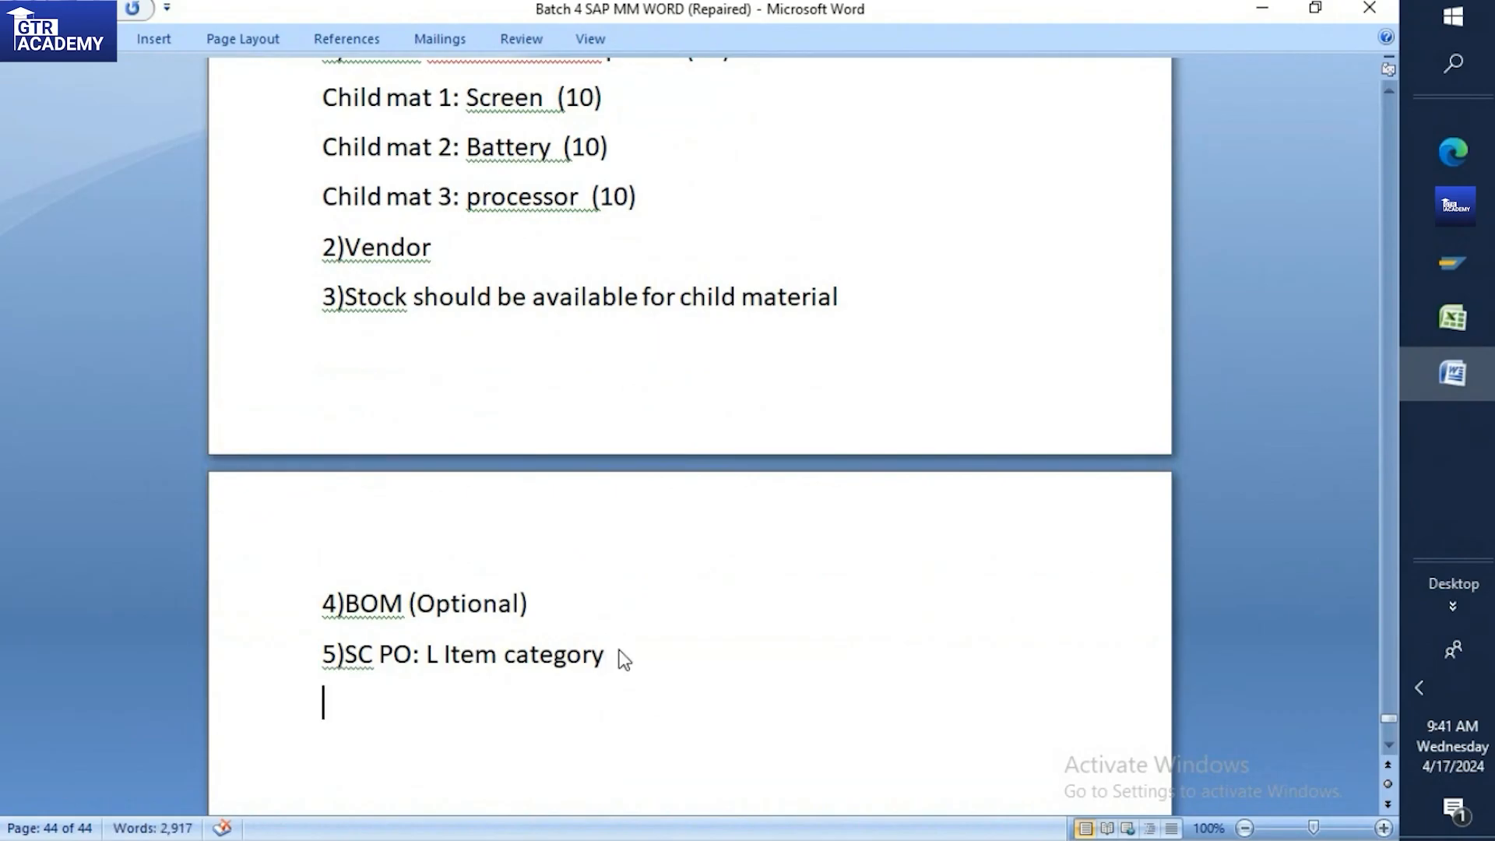
text(6))
text(ME)
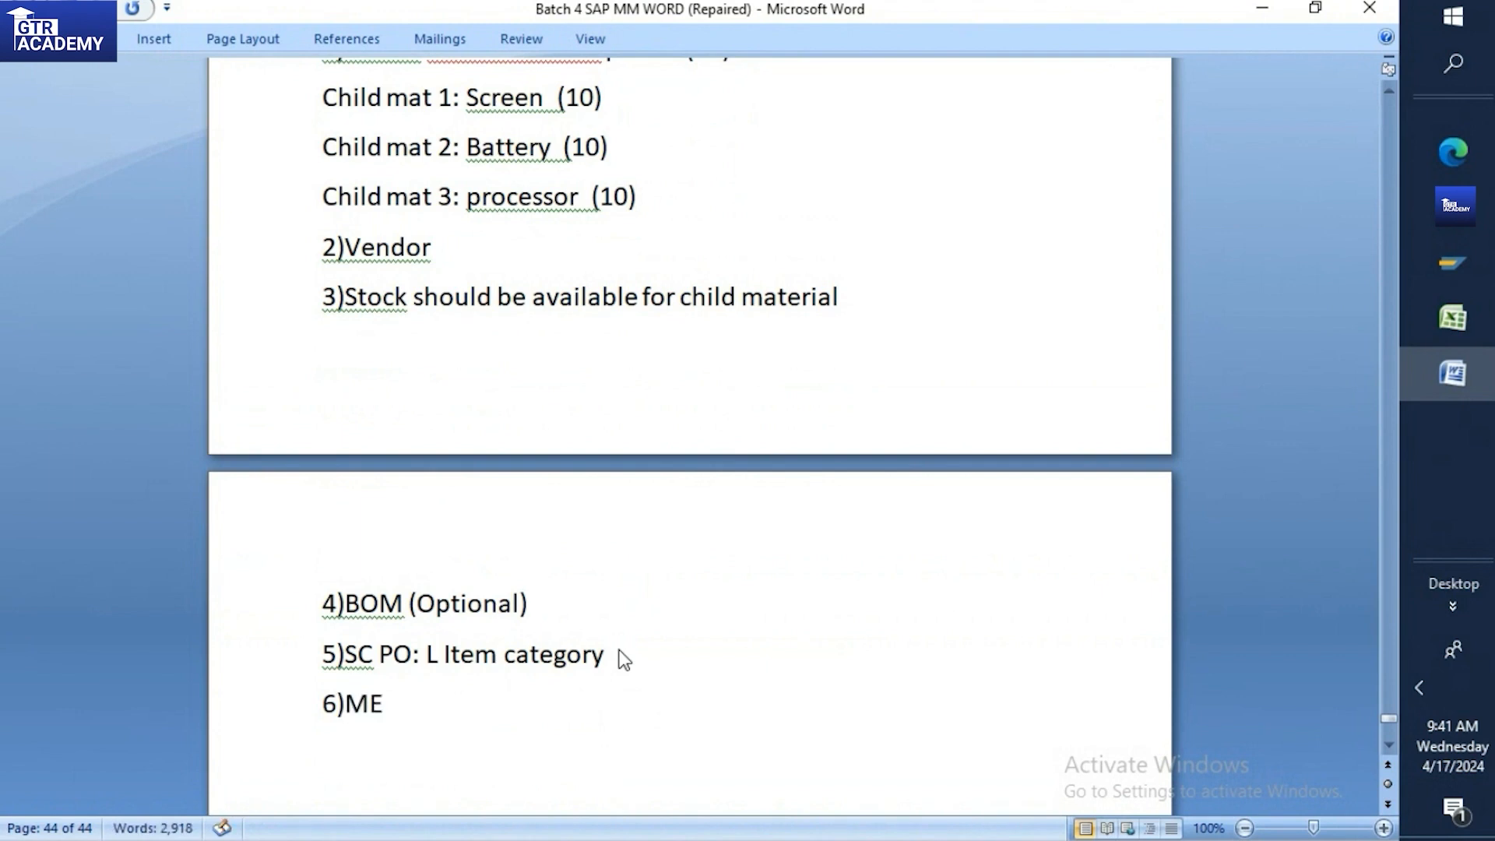
text(2O:Transfer)
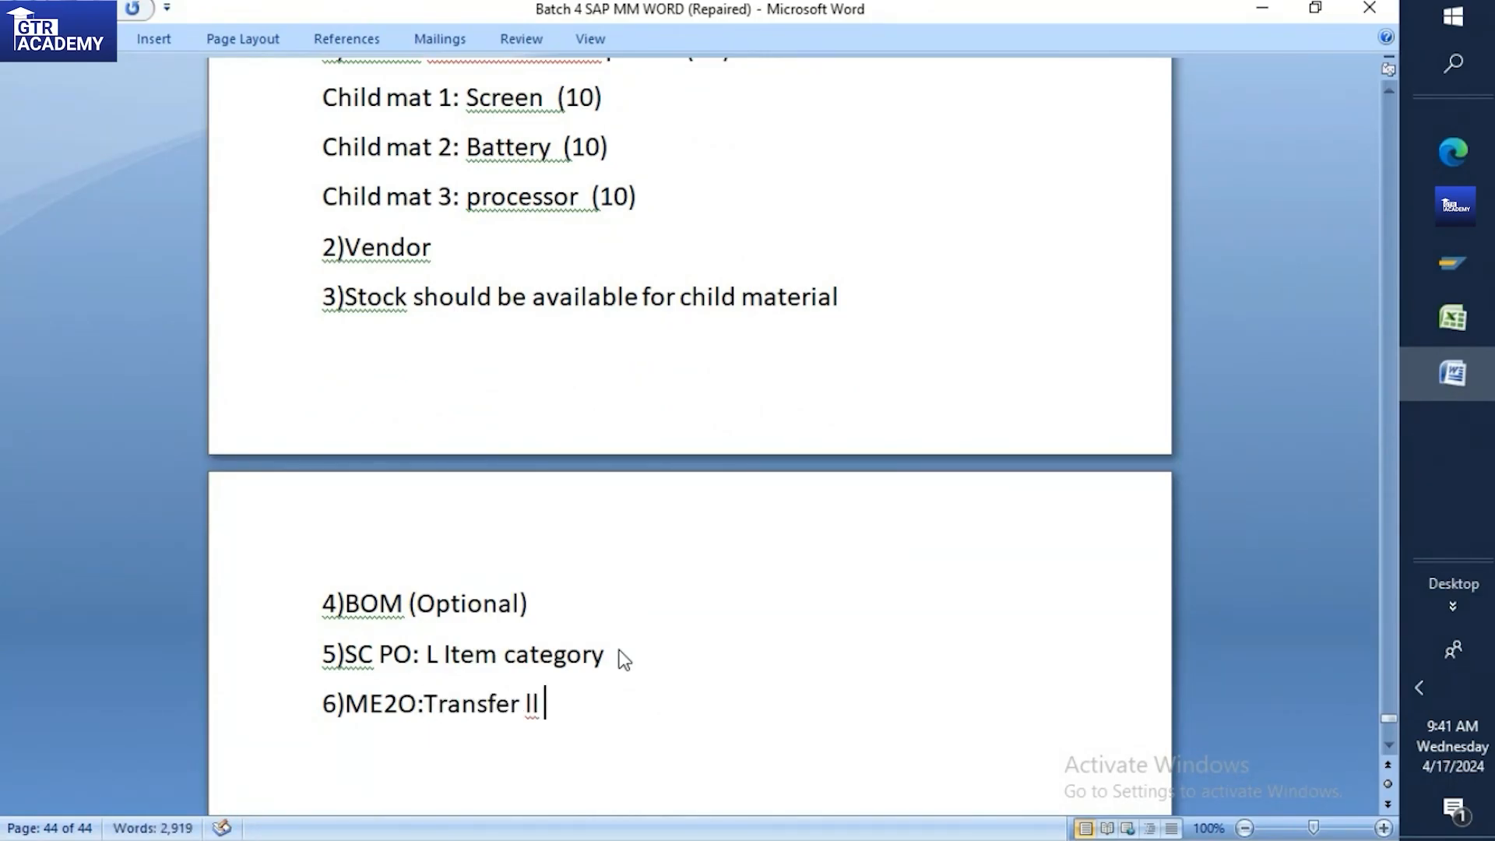
text( all the)
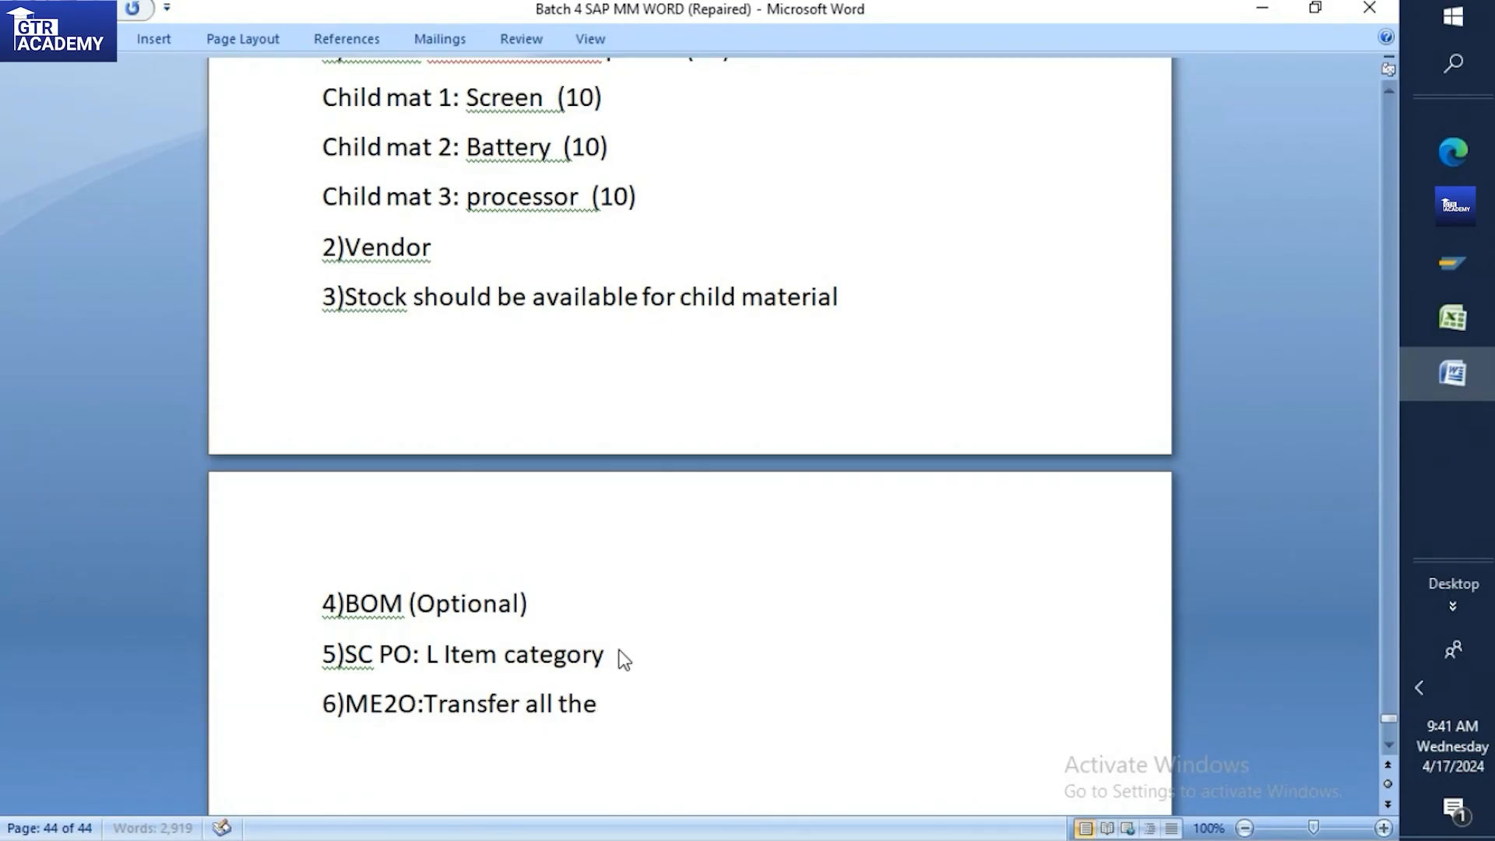
text(ma)
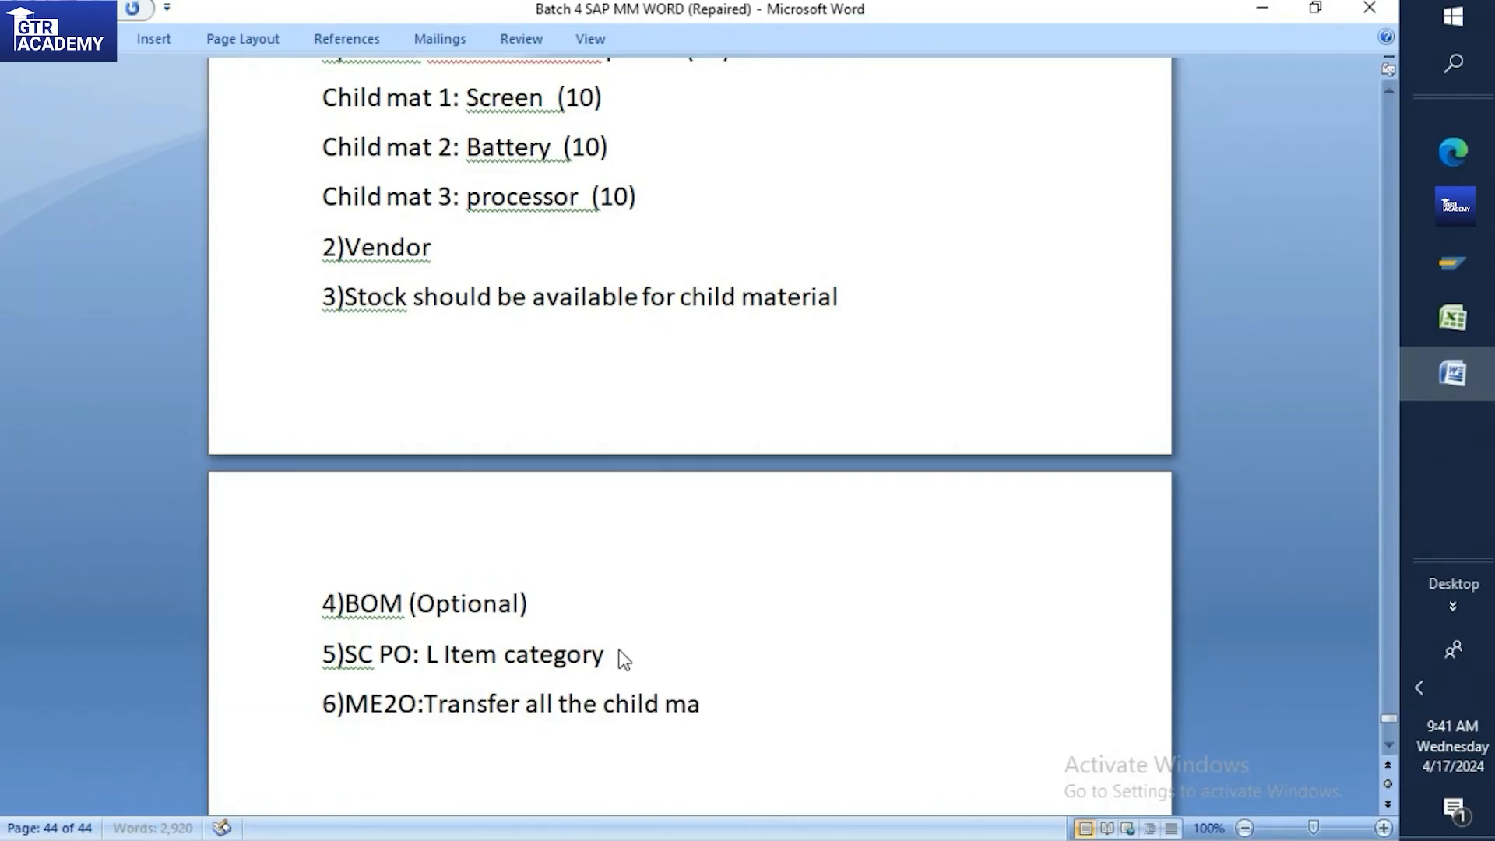
text(terial)
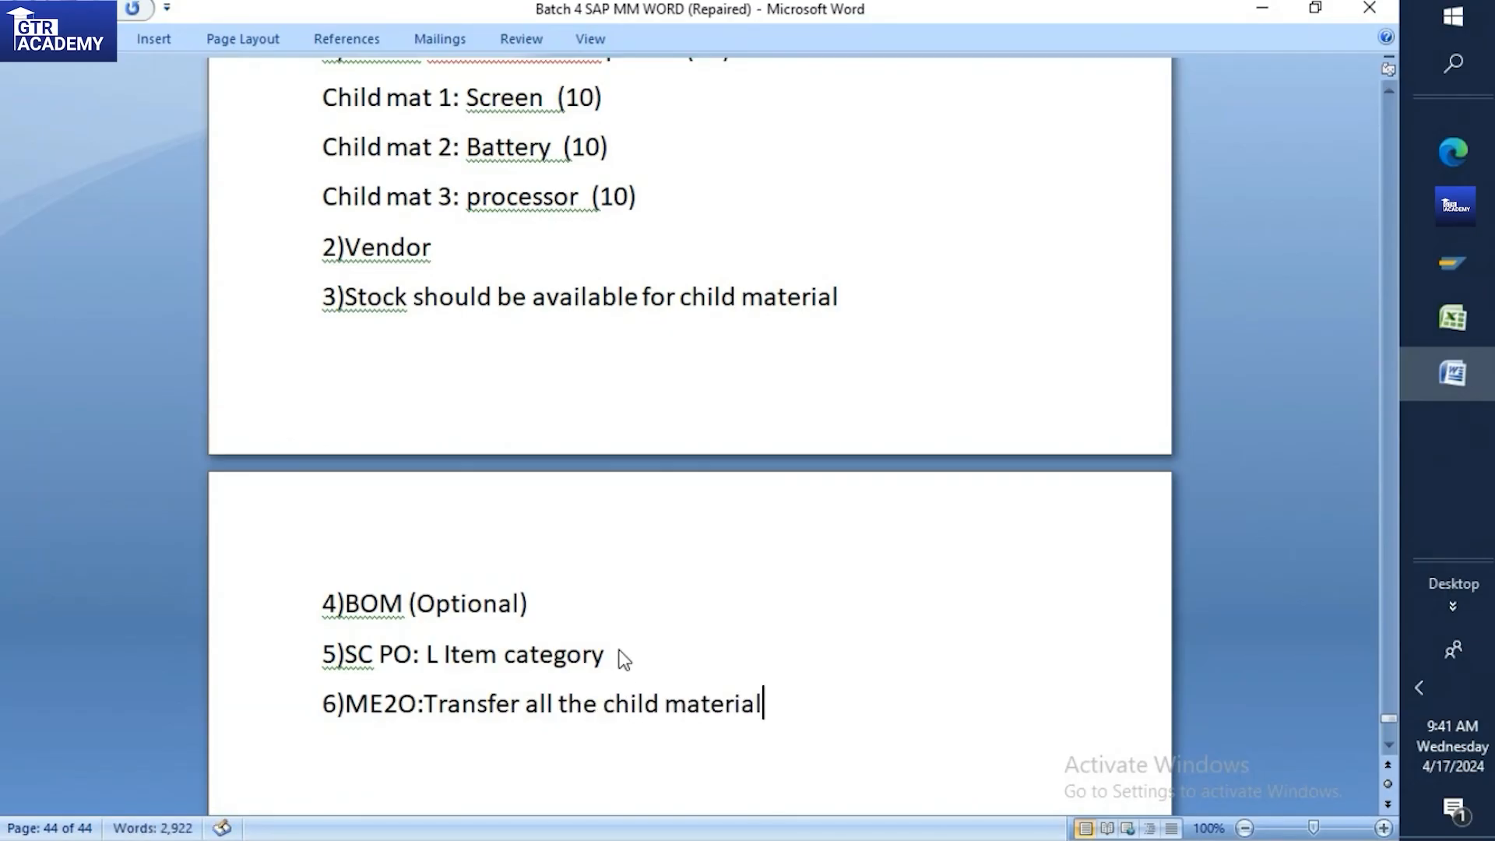
text( to vendor)
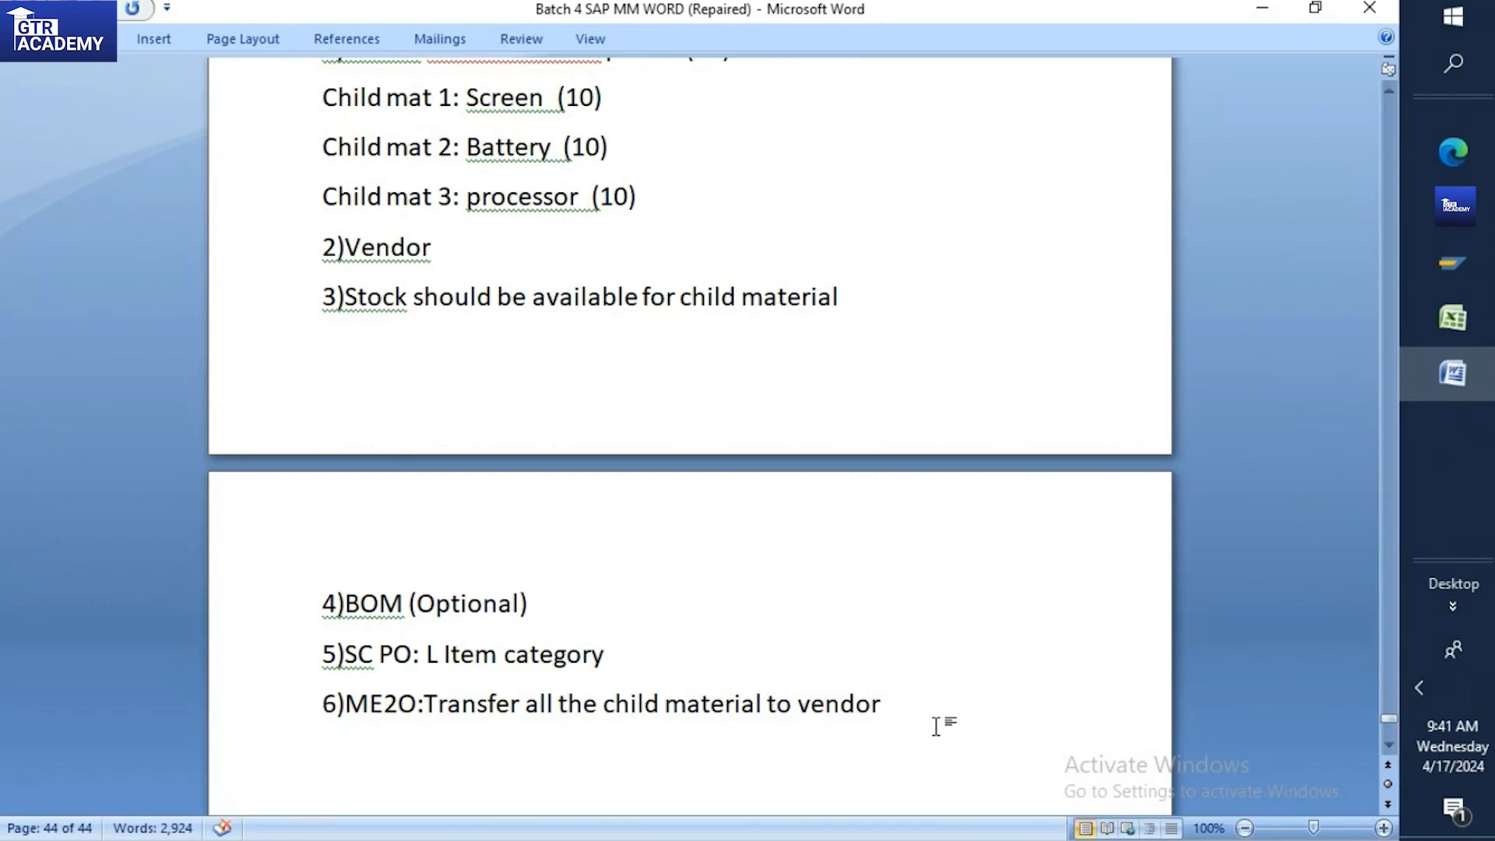
Start an empty item "7)" below the ME2O item
key(Return)
text(7))
scroll(824, 774, up, 3)
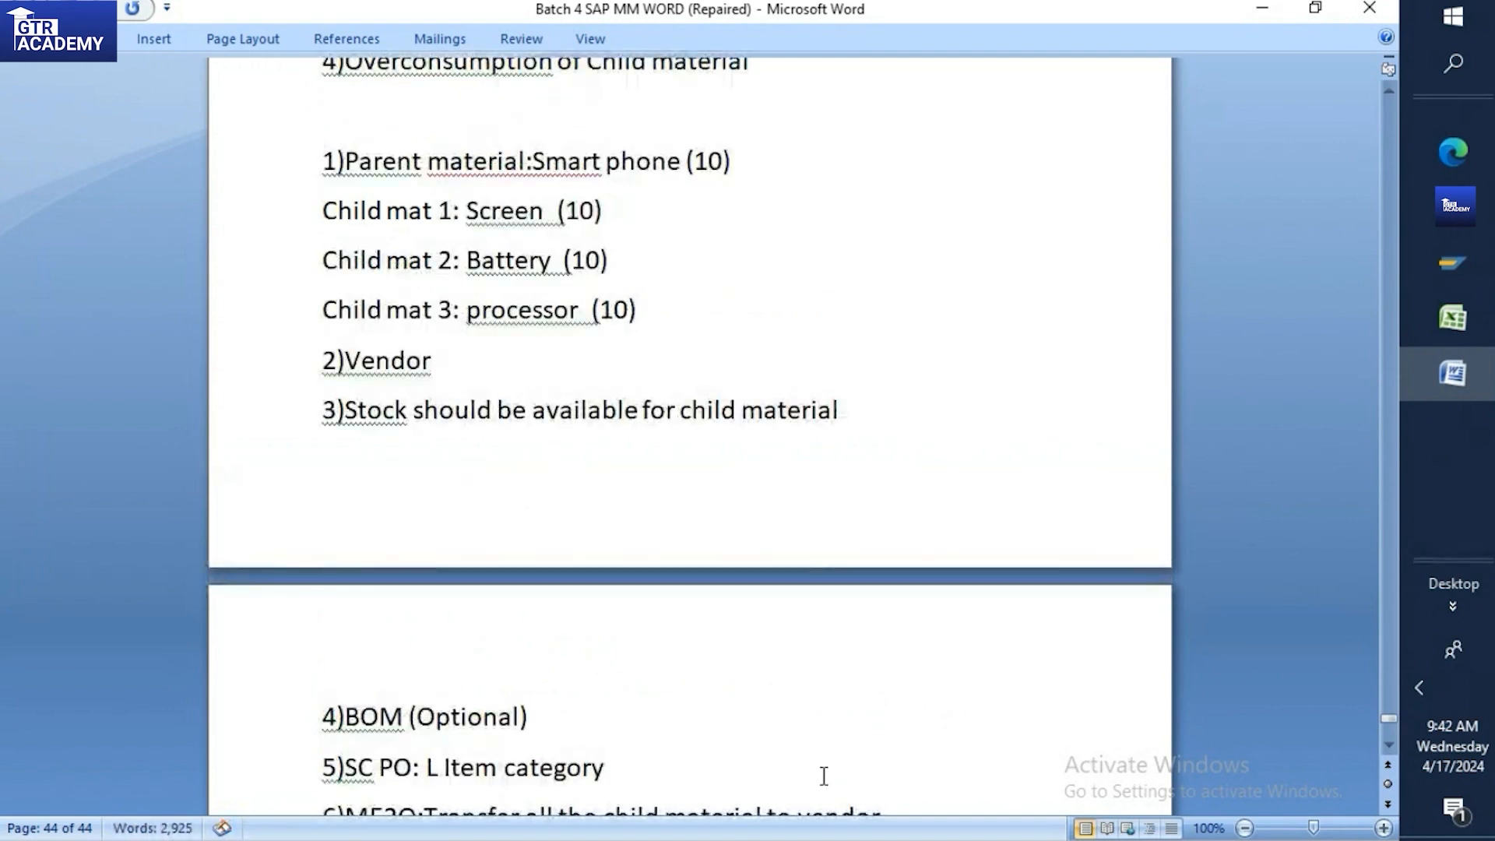
scroll(709, 330, down, 3)
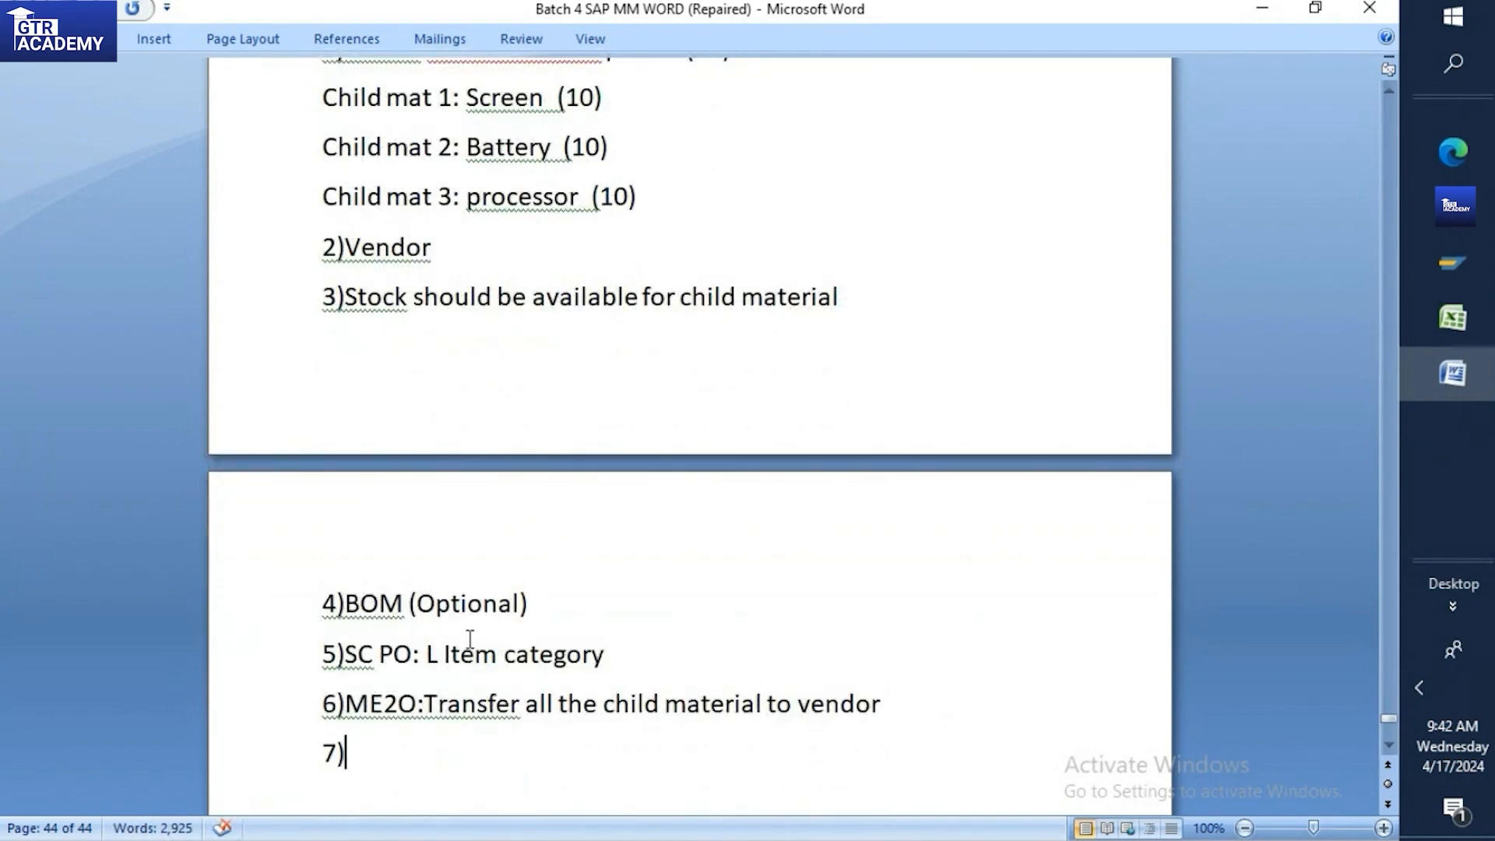
Remove the extra space before the Screen quantity and highlight the heading "Overconsumption of Child material" in yellow
scroll(705, 646, up, 2)
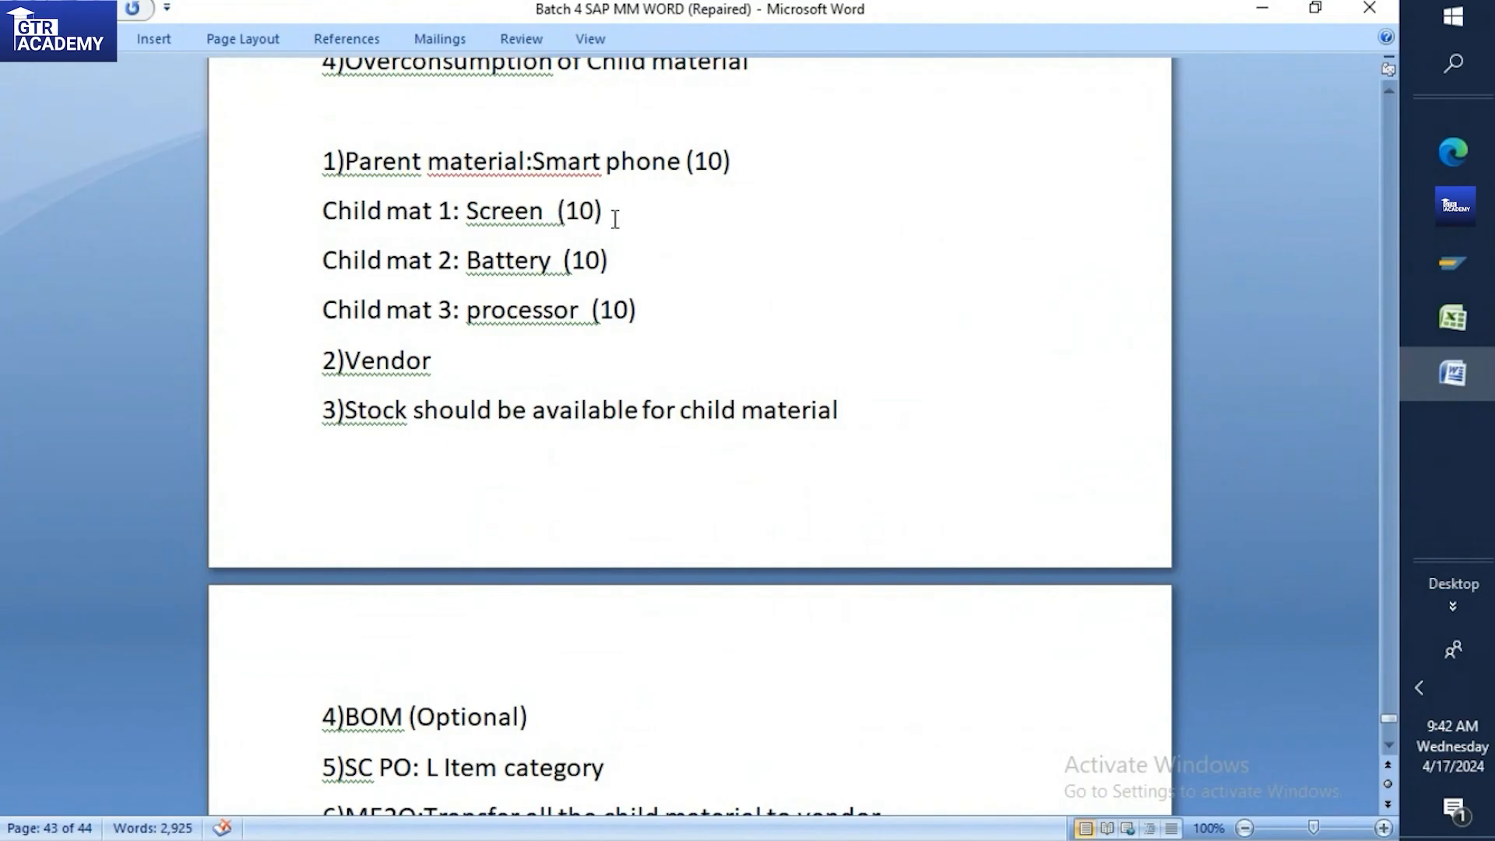
key(BackSpace)
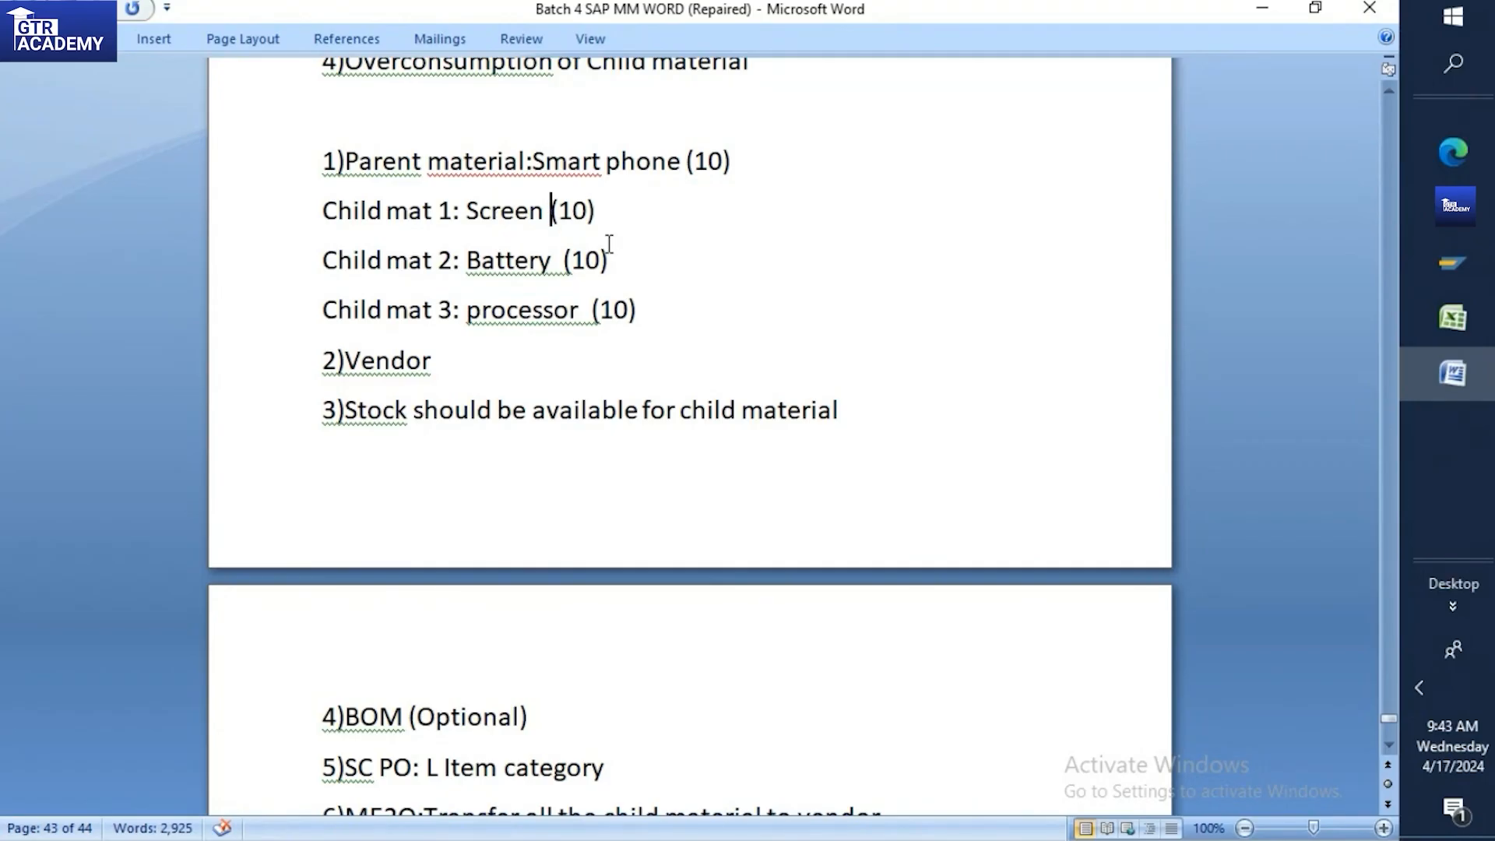
scroll(611, 234, up, 1)
scroll(610, 244, down, 1)
scroll(611, 244, up, 1)
drag(346, 117, 436, 125)
click(711, 168)
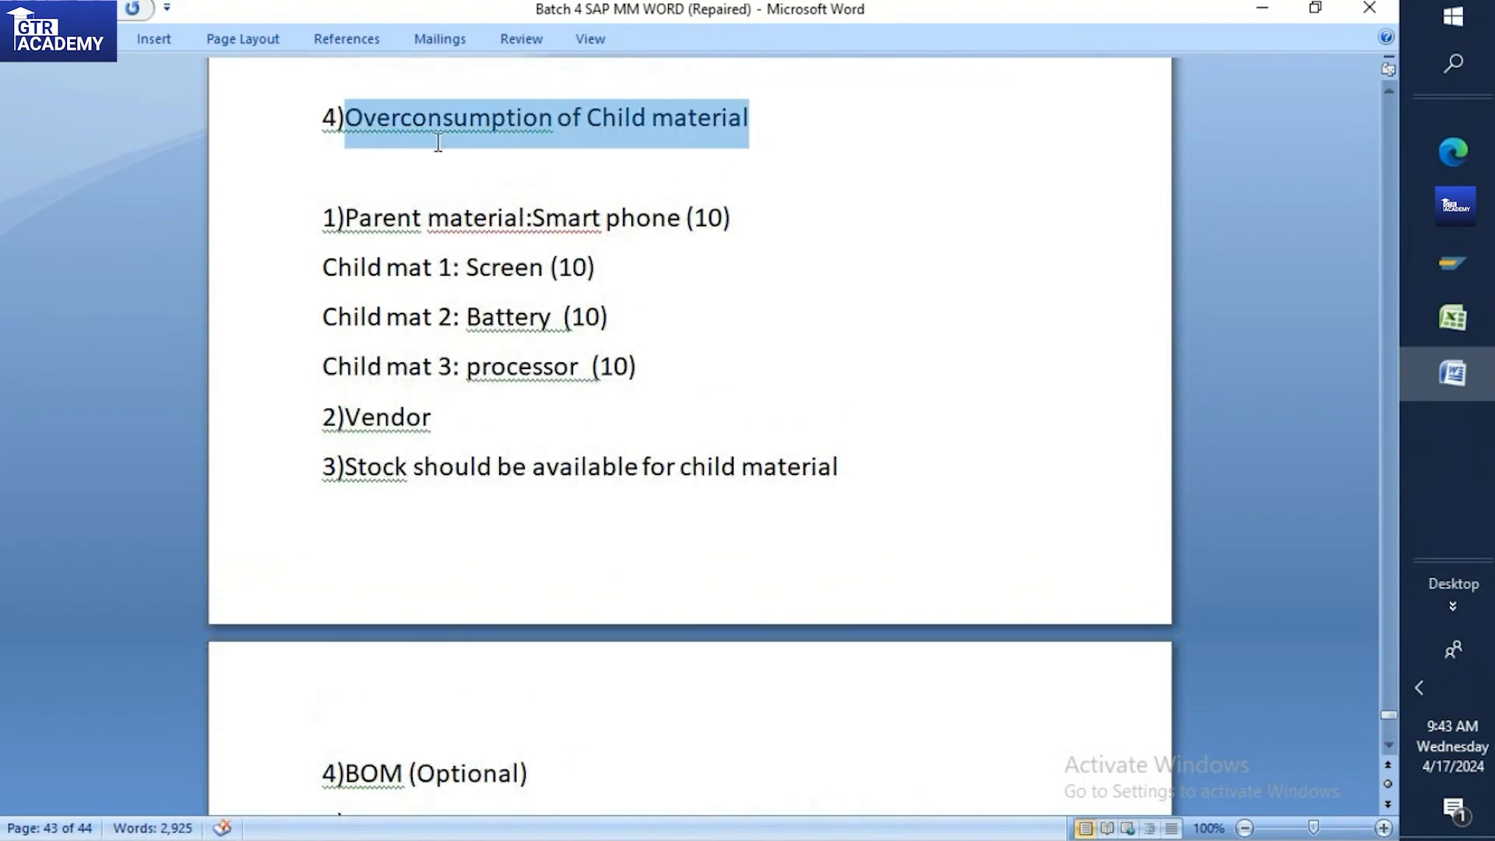
click(456, 96)
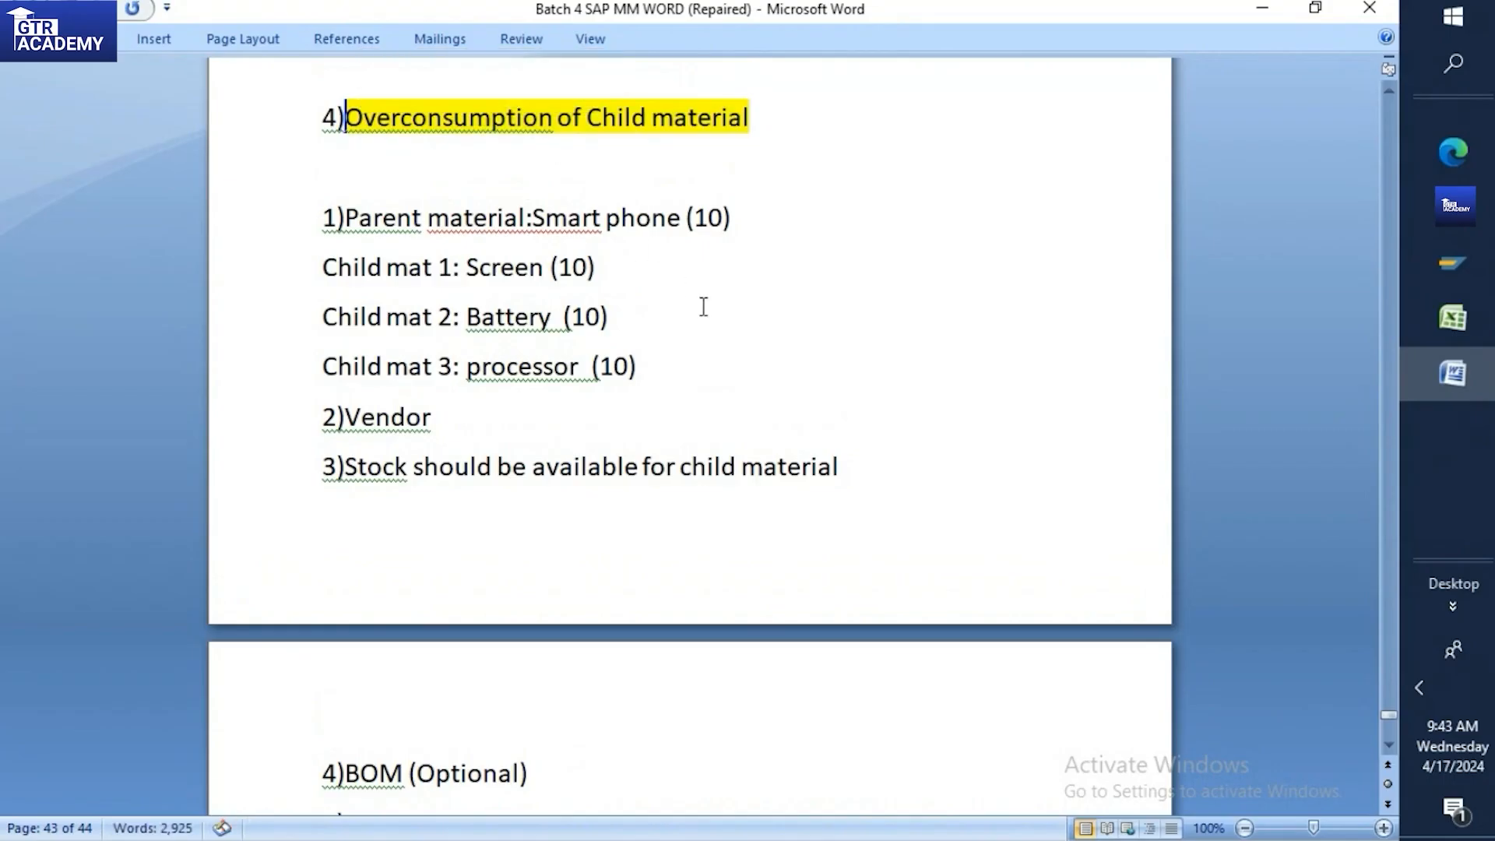
Add spacing around the colon in the parent material line, before "Smart phone"
scroll(705, 307, down, 3)
scroll(708, 306, up, 1)
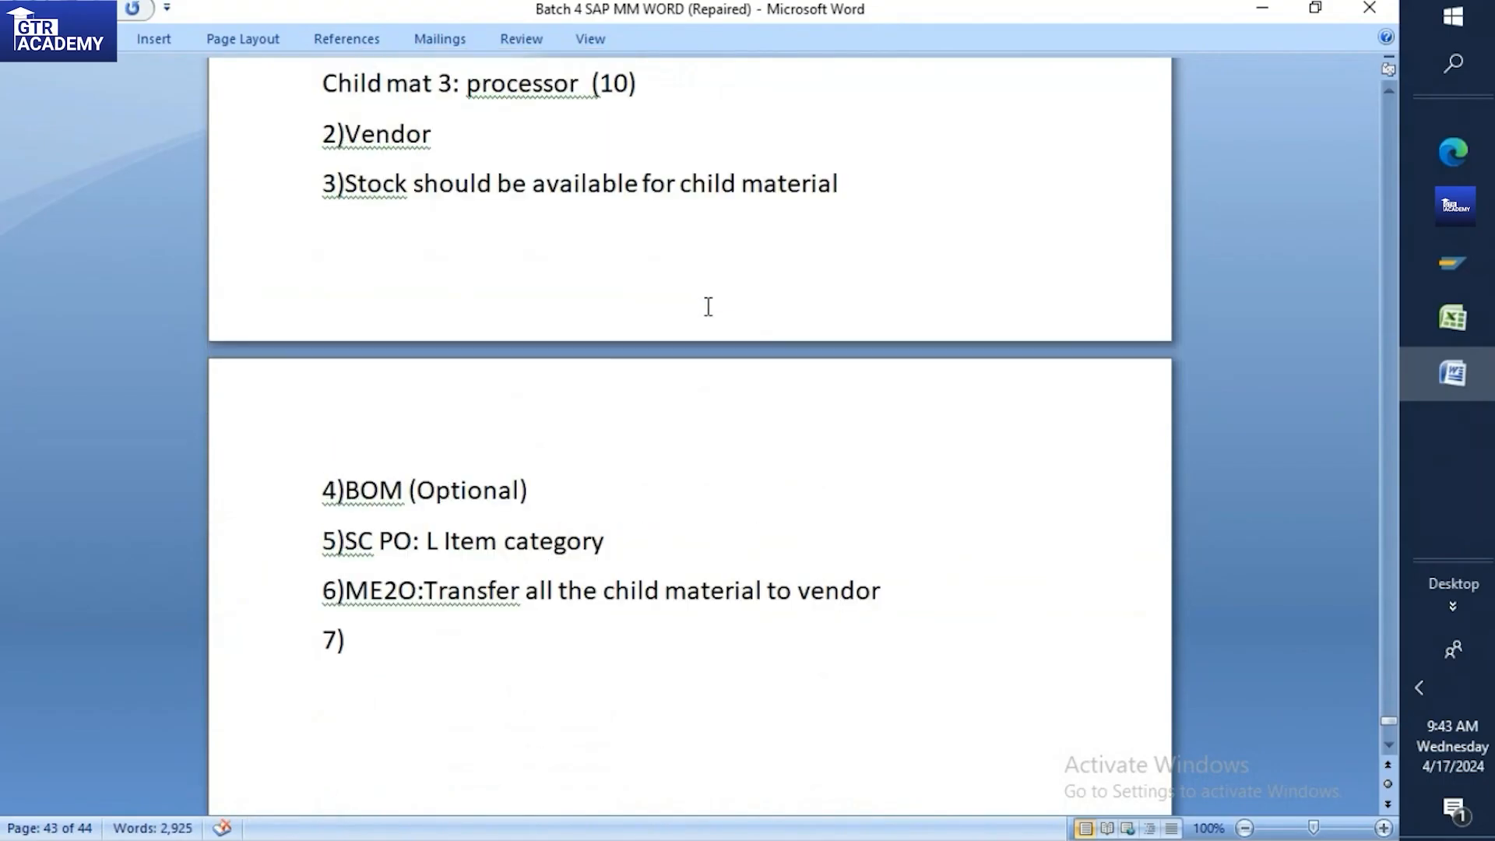
scroll(708, 306, up, 2)
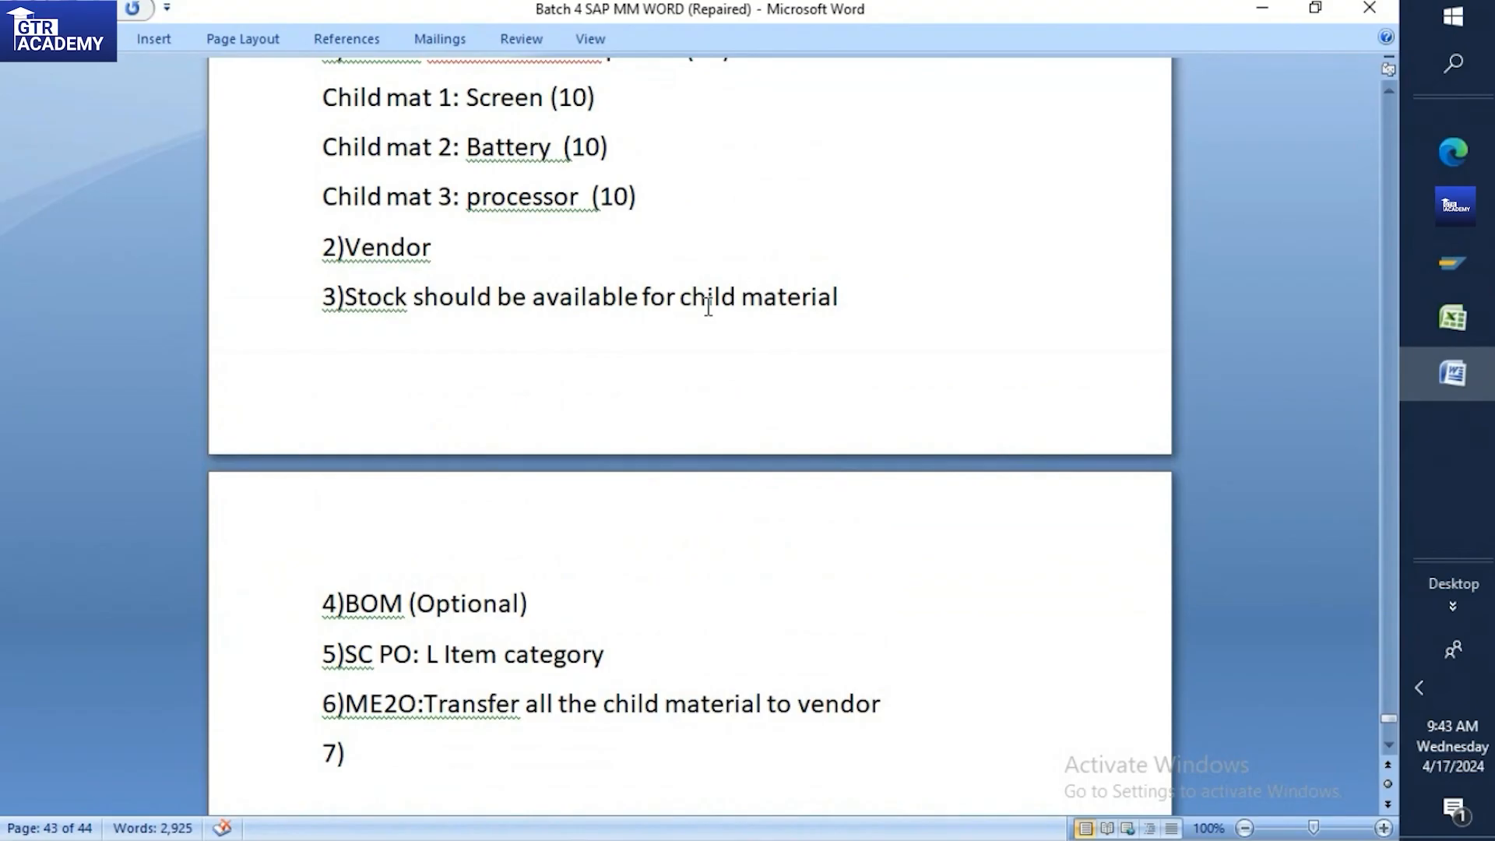
scroll(708, 306, up, 1)
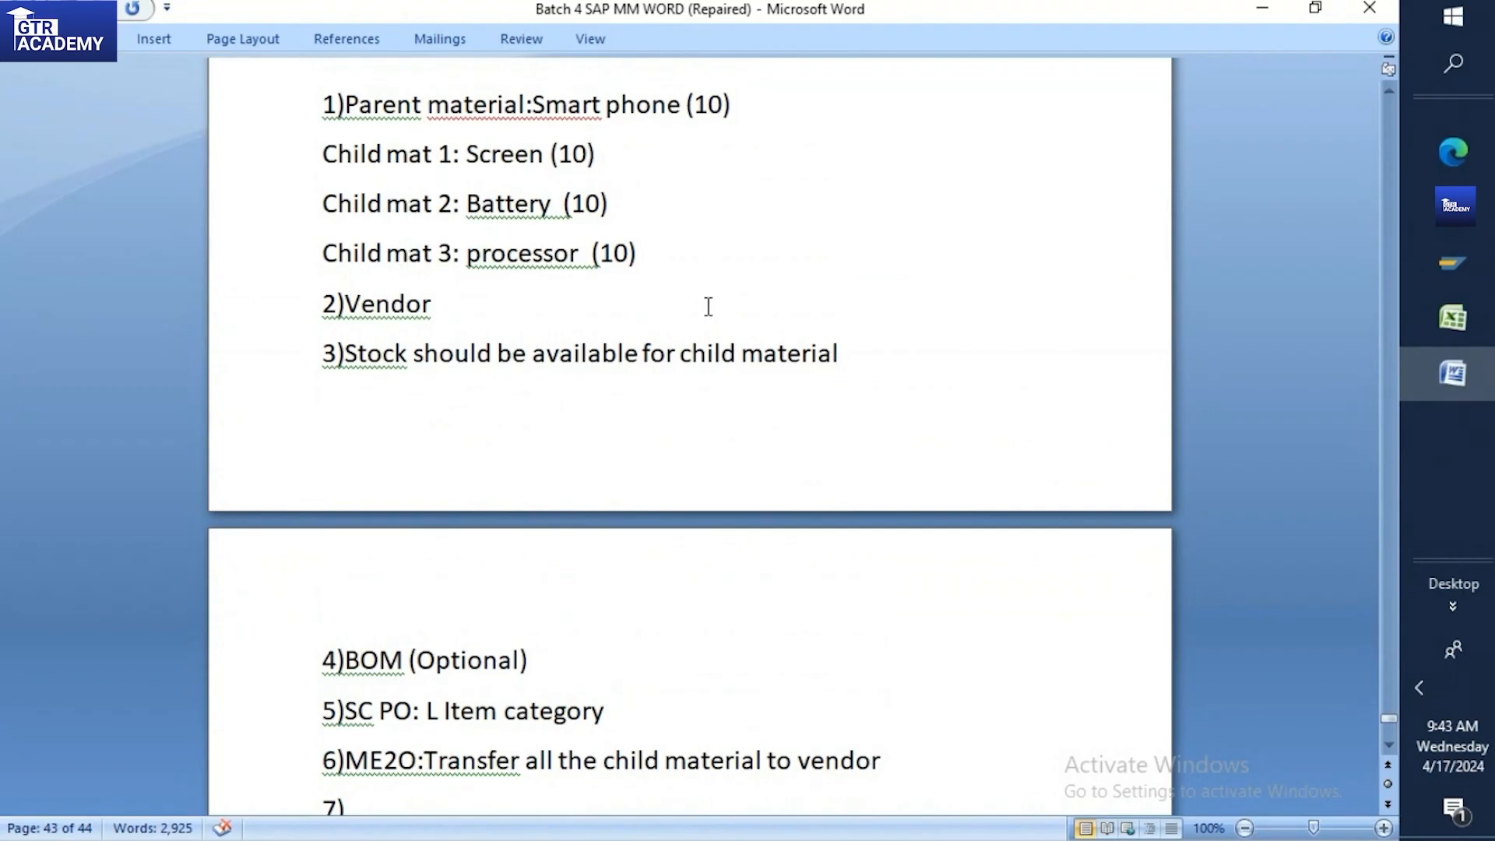
scroll(708, 306, down, 1)
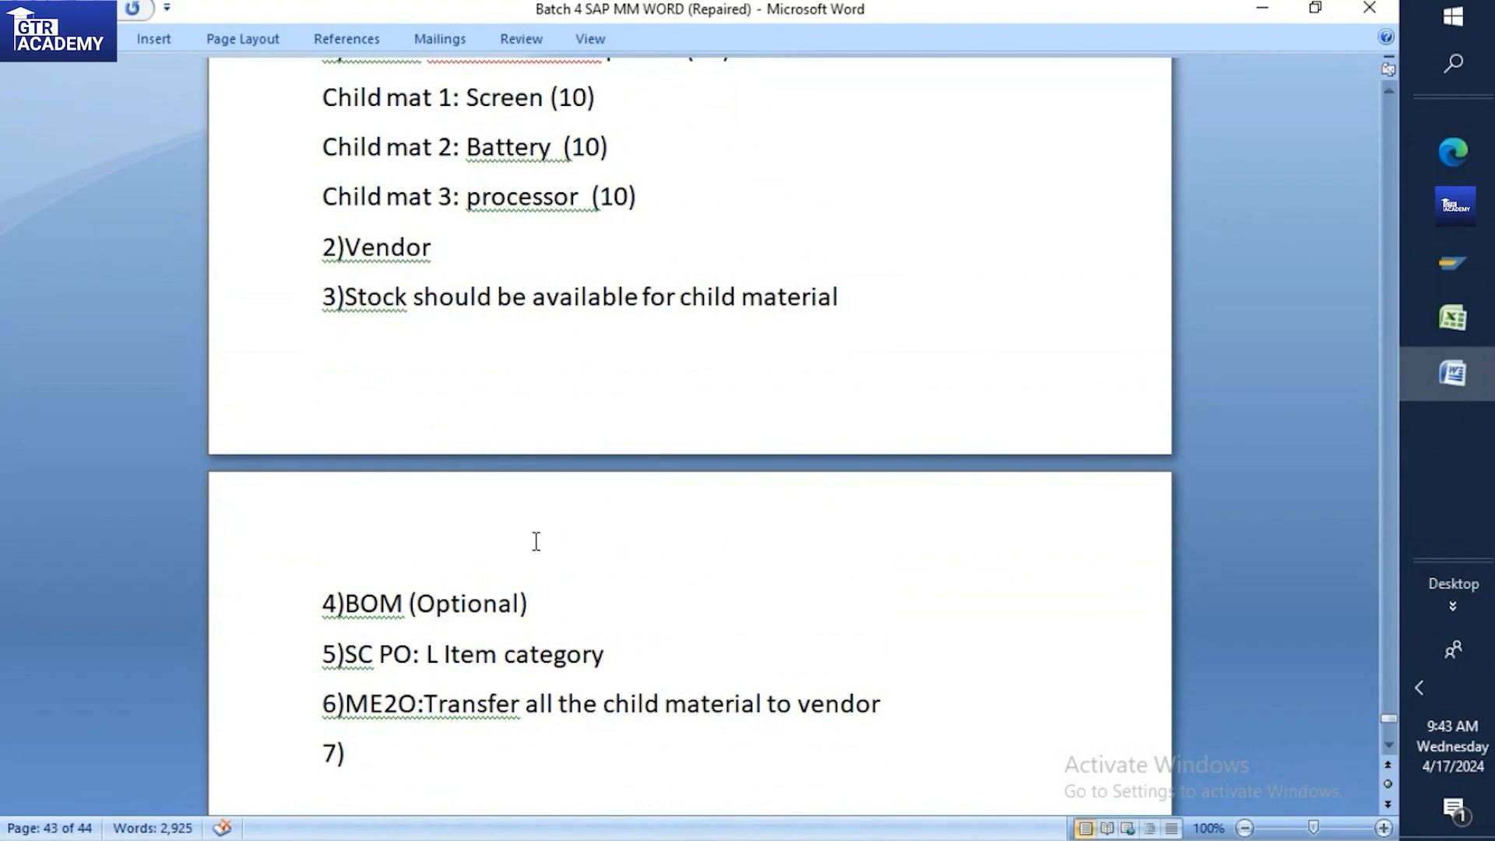
scroll(537, 540, up, 3)
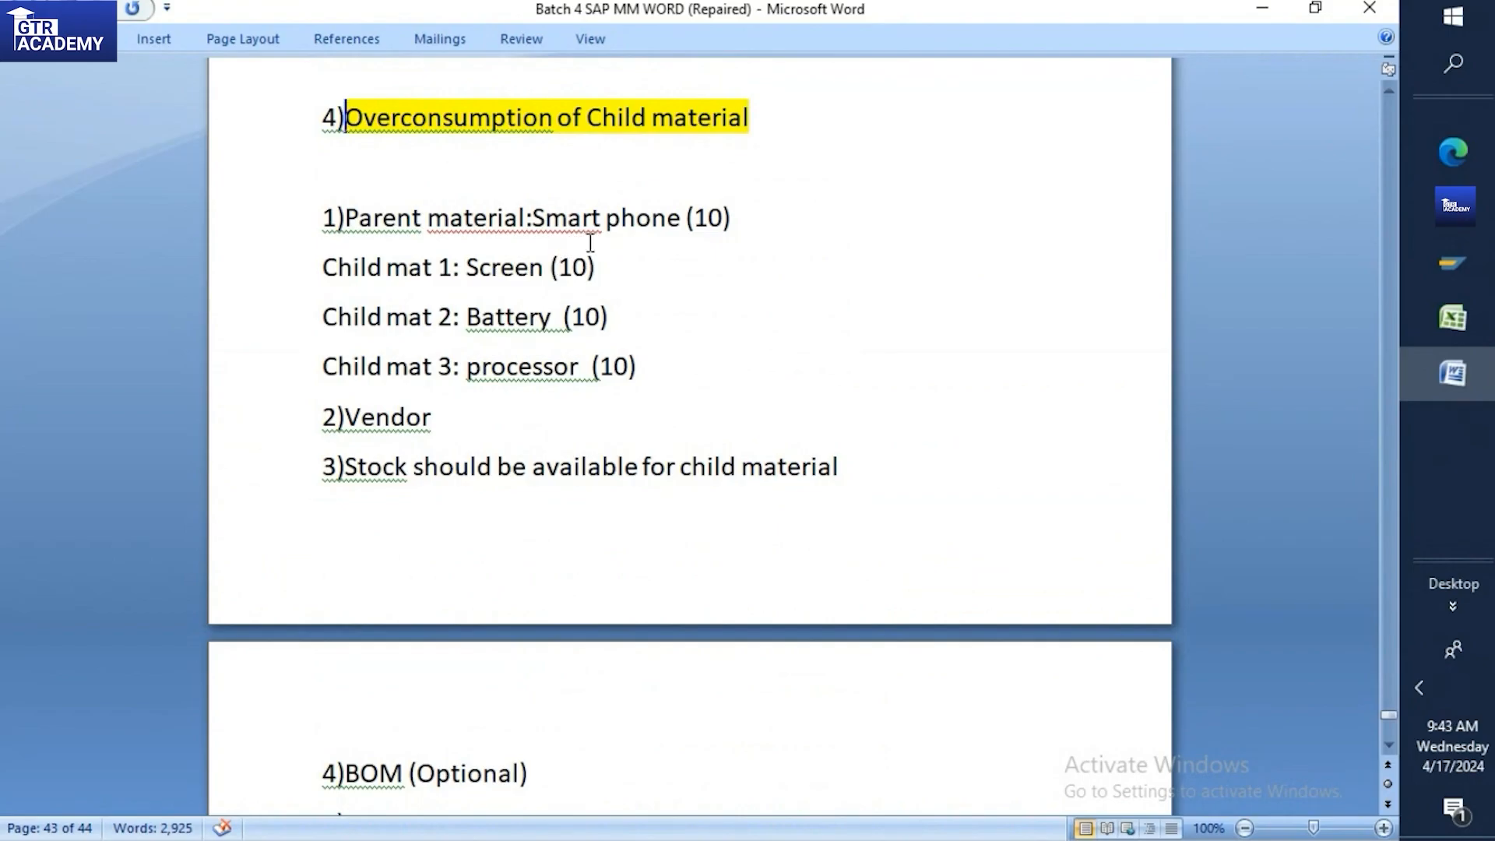
click(536, 219)
click(531, 268)
click(533, 218)
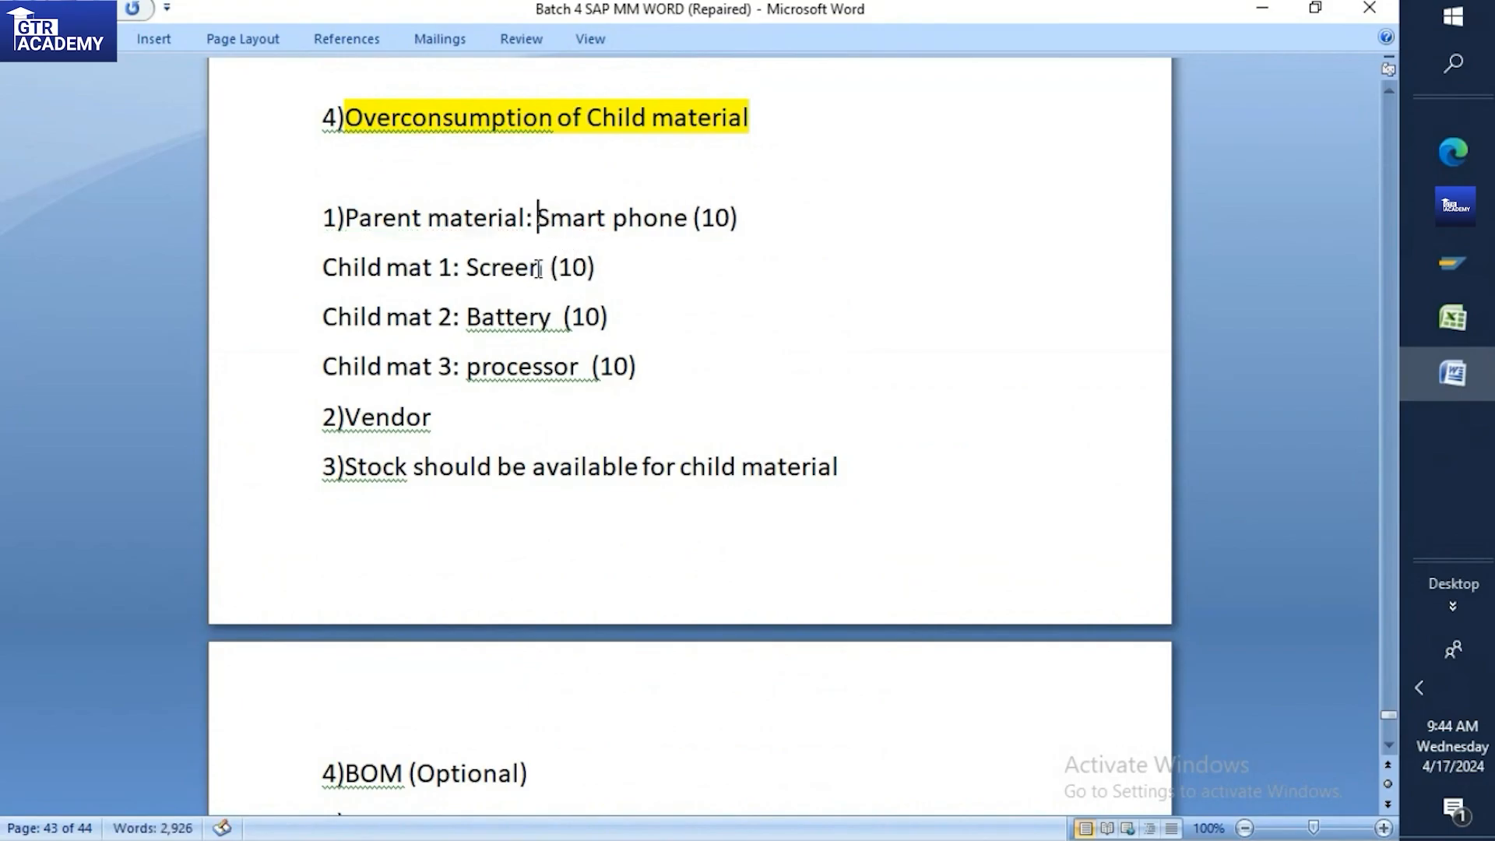
click(549, 218)
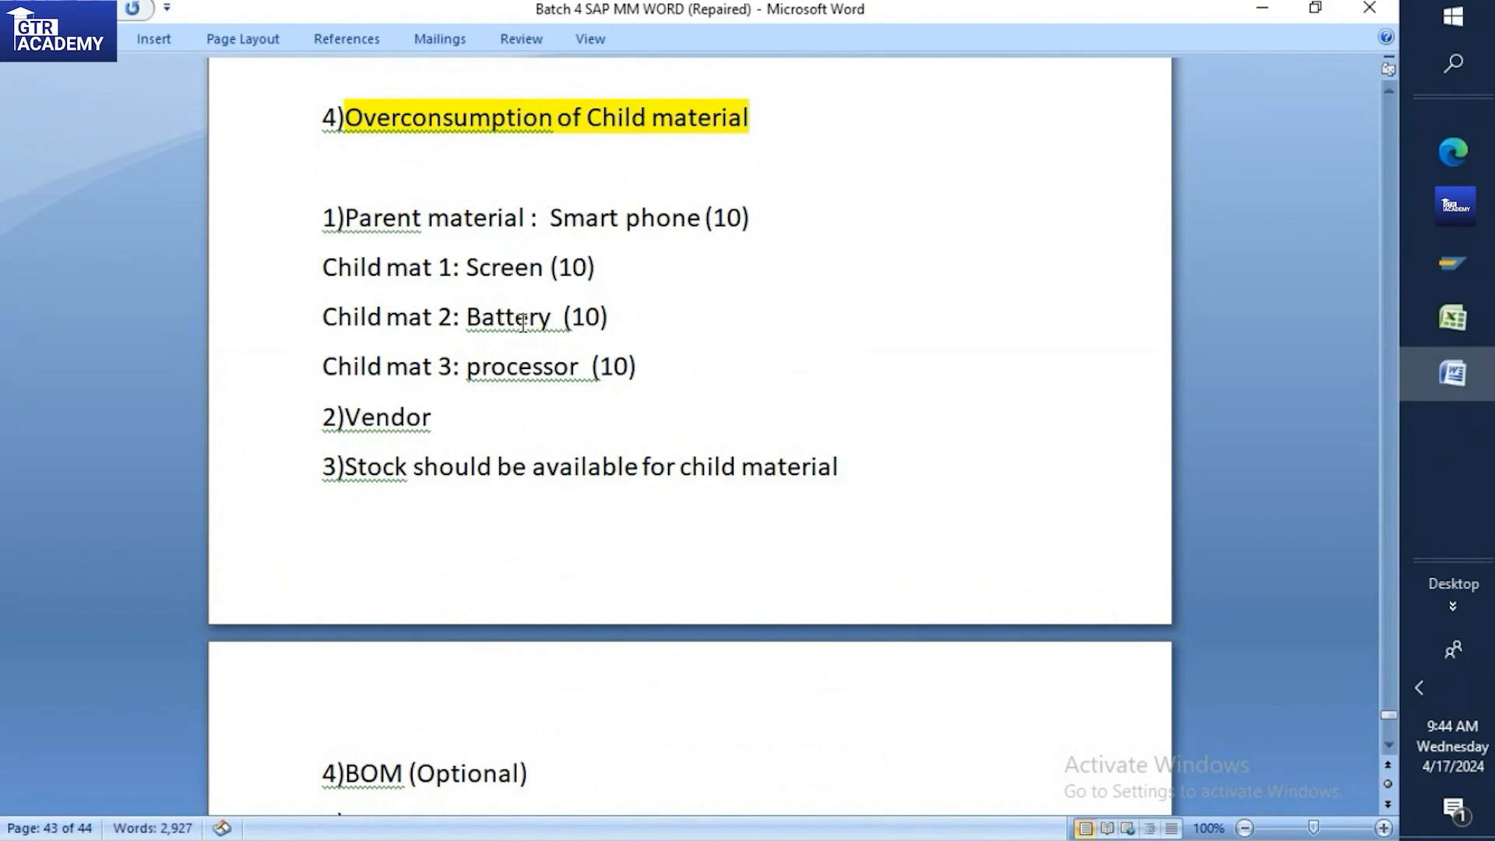
right_click(554, 335)
click(516, 318)
scroll(519, 366, down, 1)
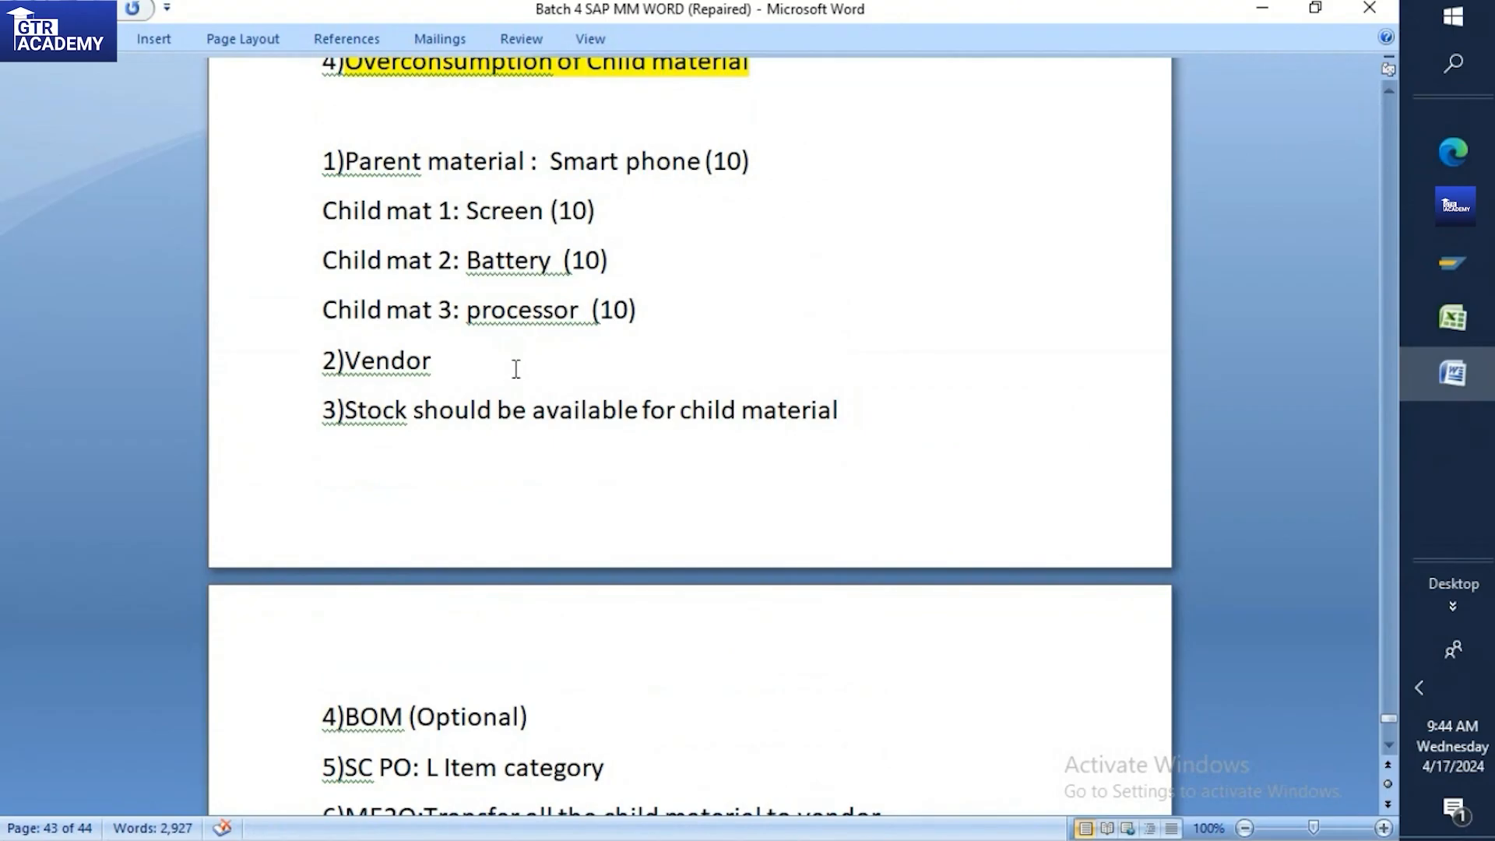
scroll(515, 369, down, 2)
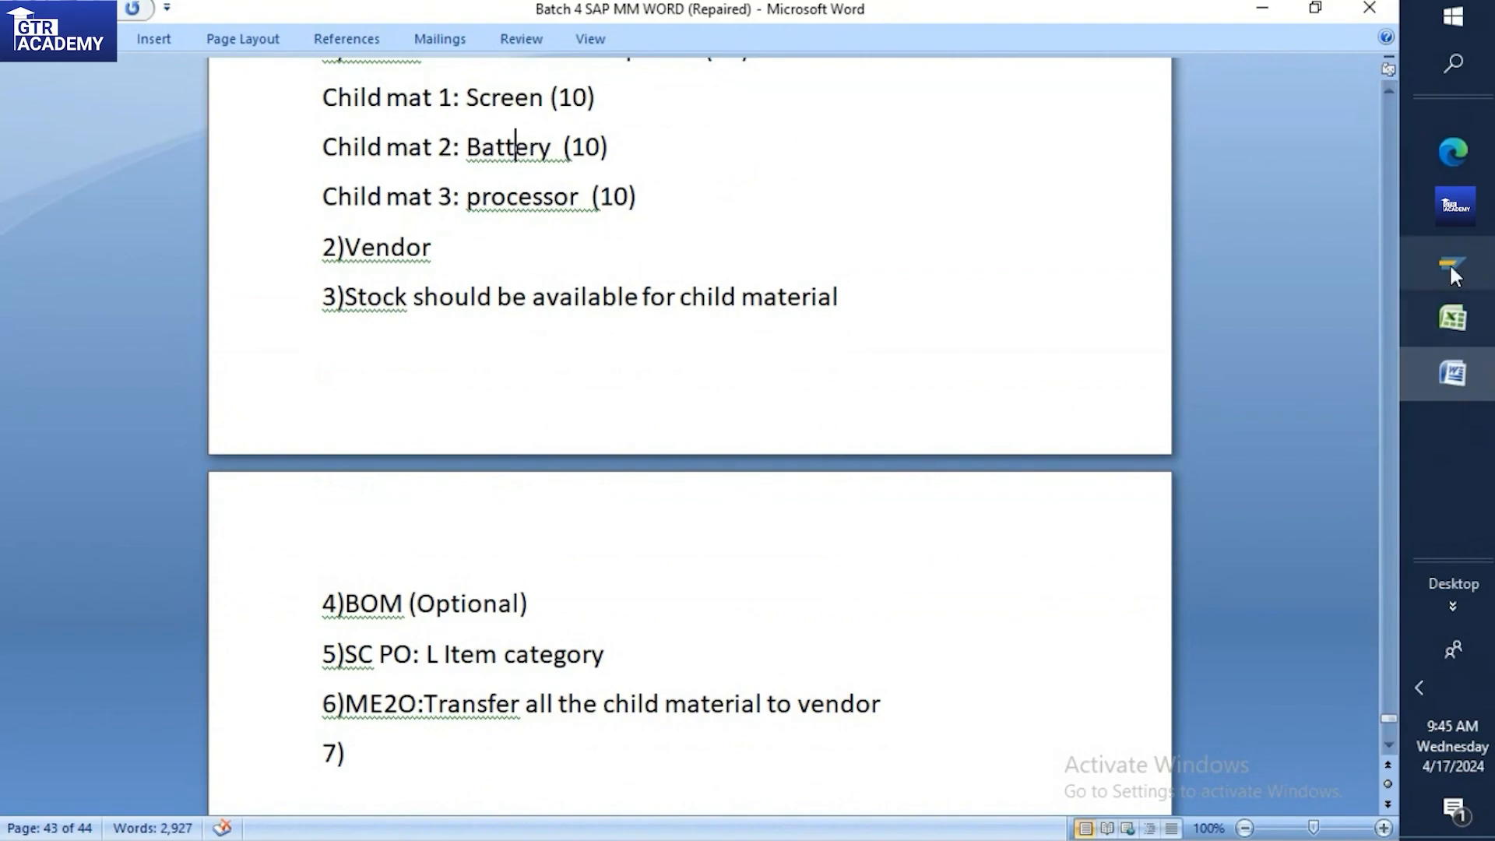
Switch to the Excel workbook and review the Over consumption and Underconsumption blocks on Sheet1
click(1453, 318)
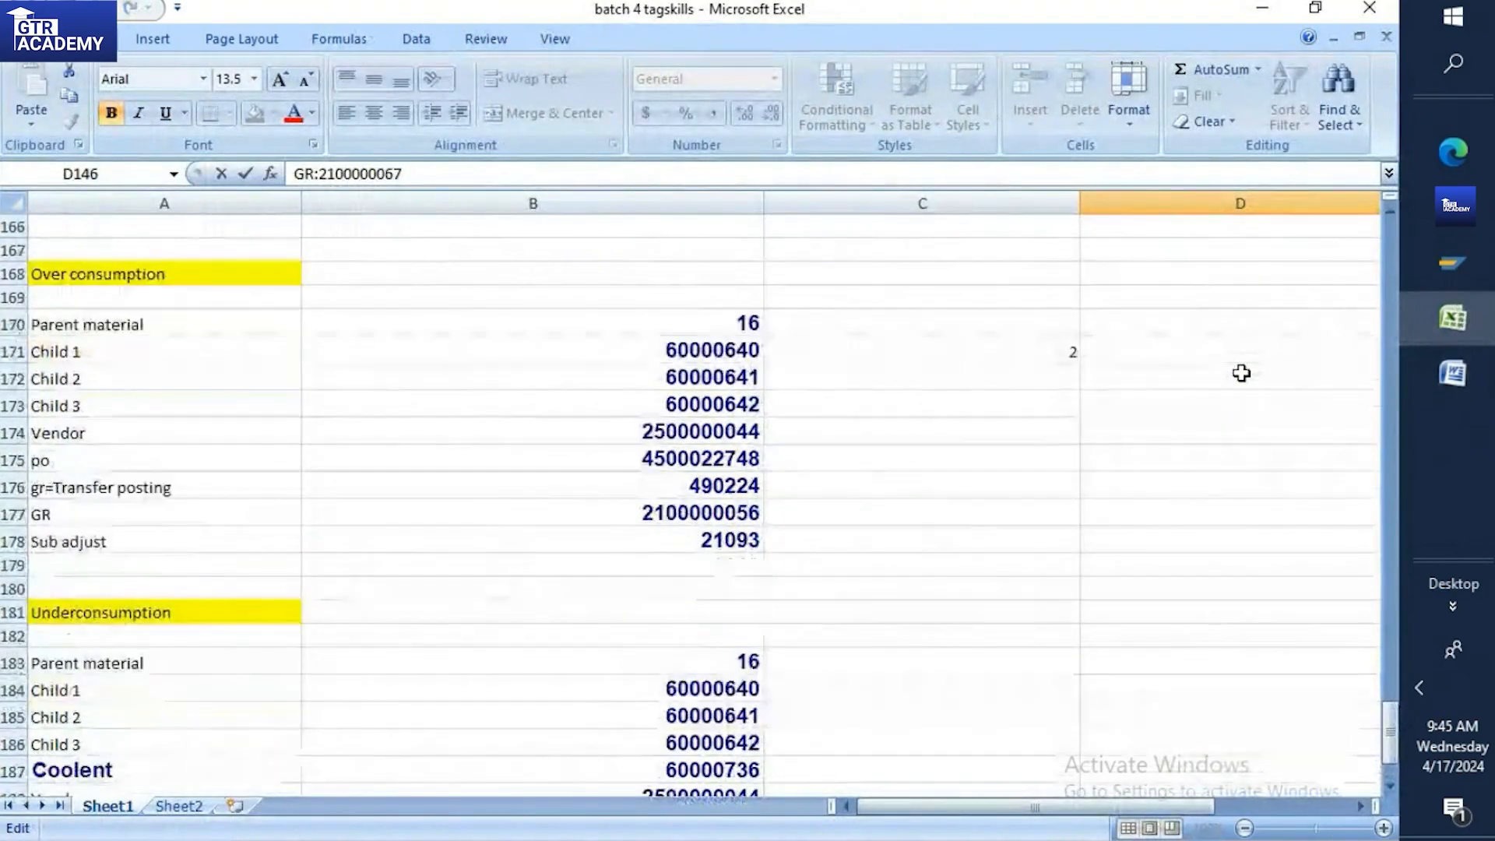
scroll(1245, 372, down, 3)
scroll(1257, 368, up, 3)
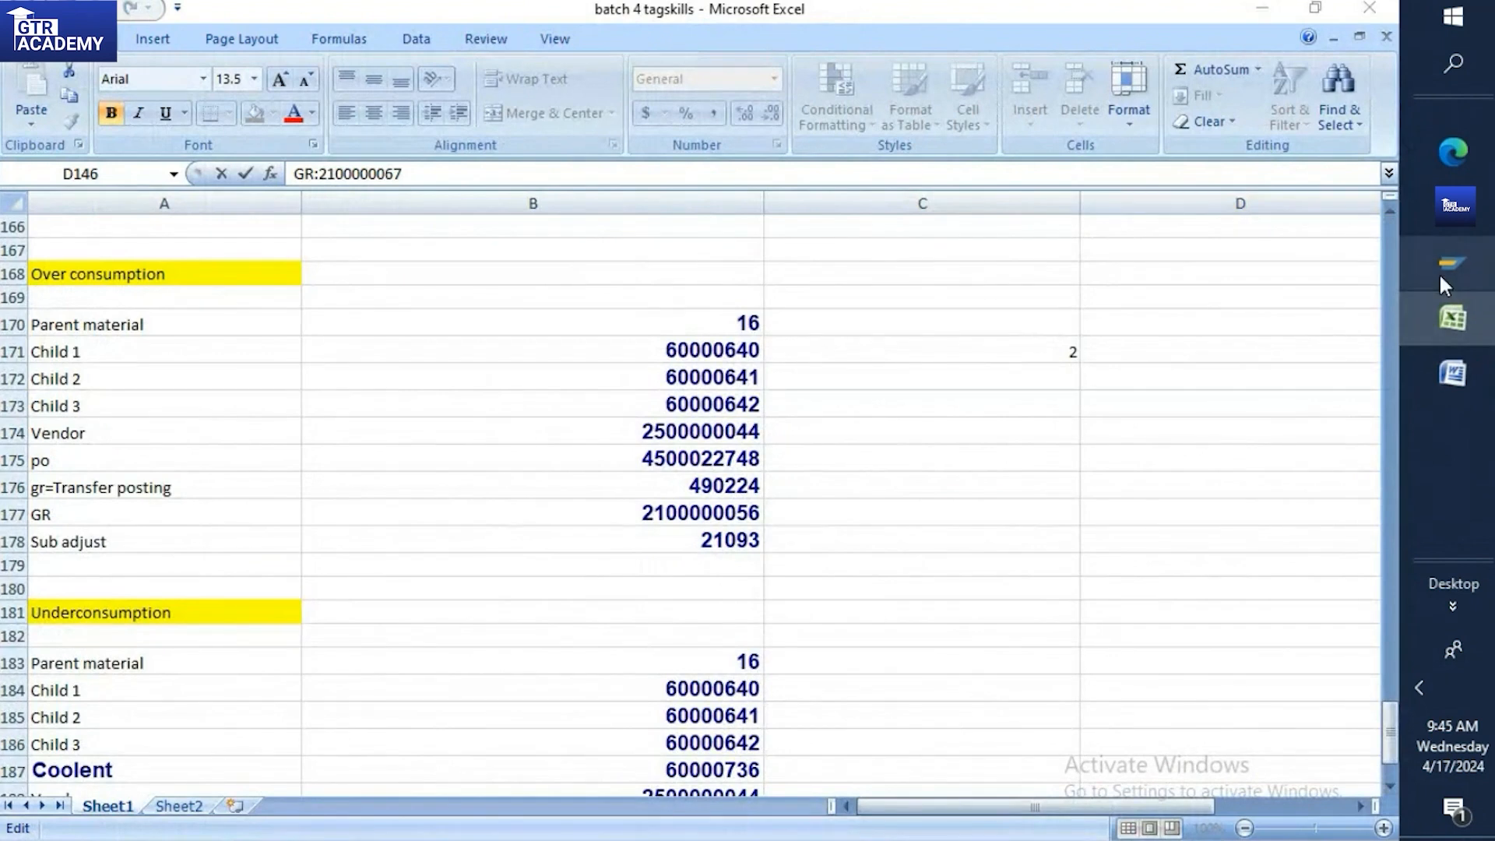
Switch to SAP and log on to client 800 with the user ID and the account password
click(1450, 265)
double_click(536, 95)
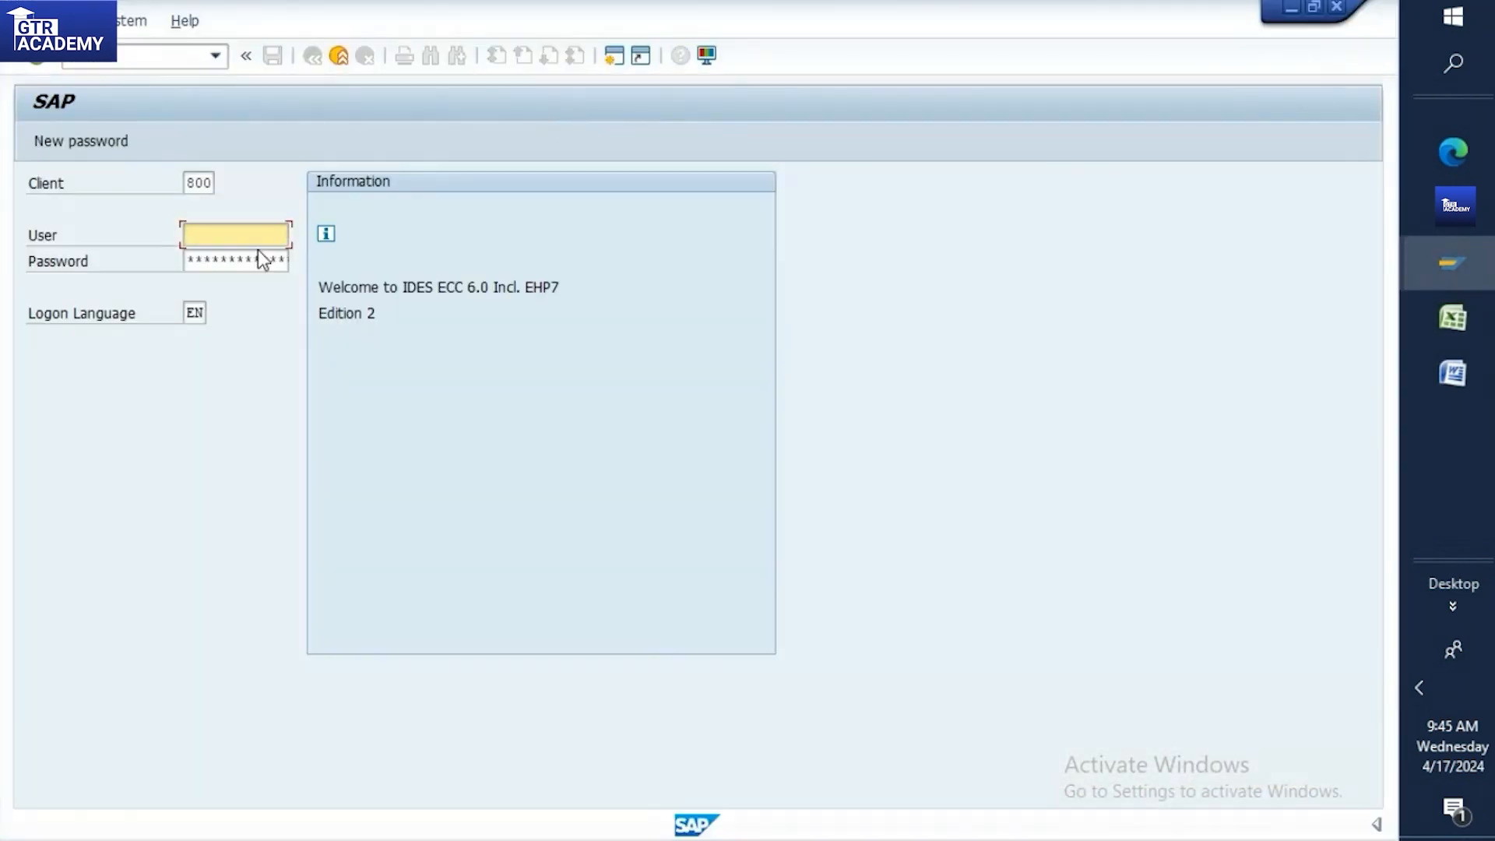
text(n)
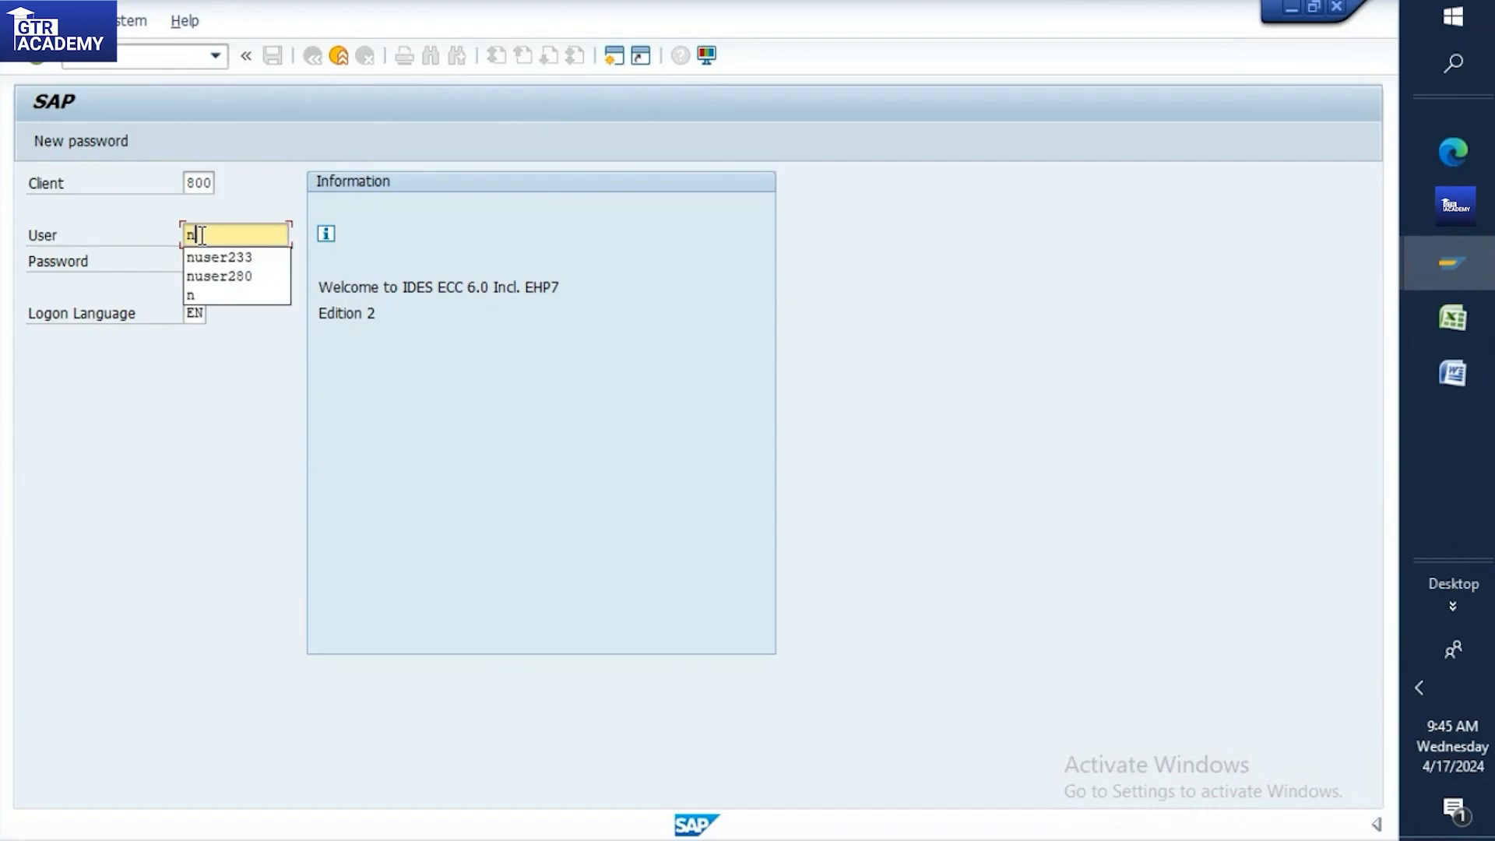
click(208, 263)
click(191, 267)
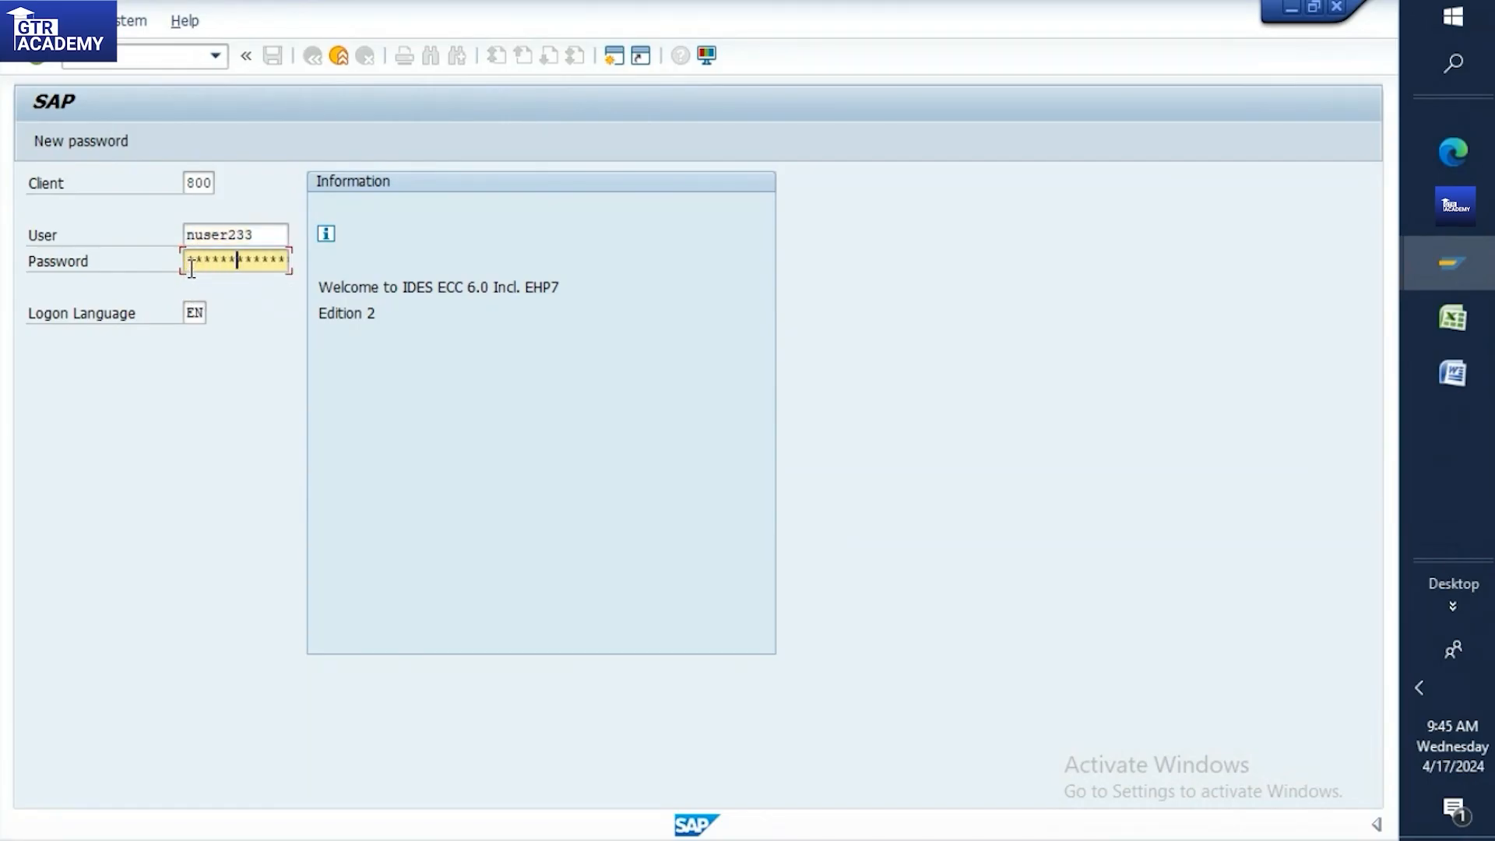
key(Return)
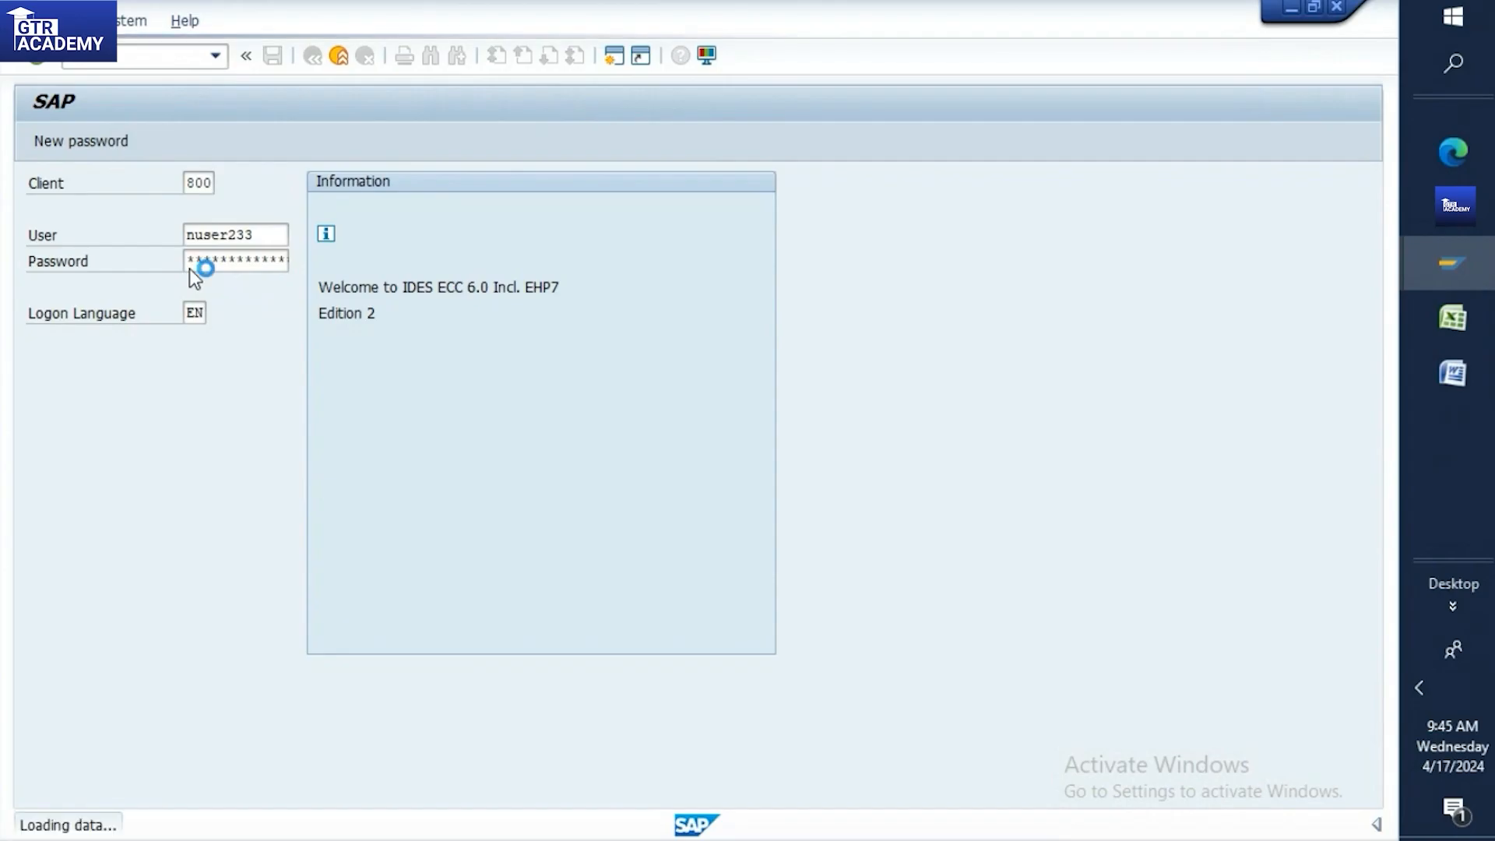
Switch to Excel and copy the Over consumption block A167:B174, from heading to Vendor row, to the empty area starting at A199
click(1426, 314)
drag(313, 320, 321, 418)
click(972, 400)
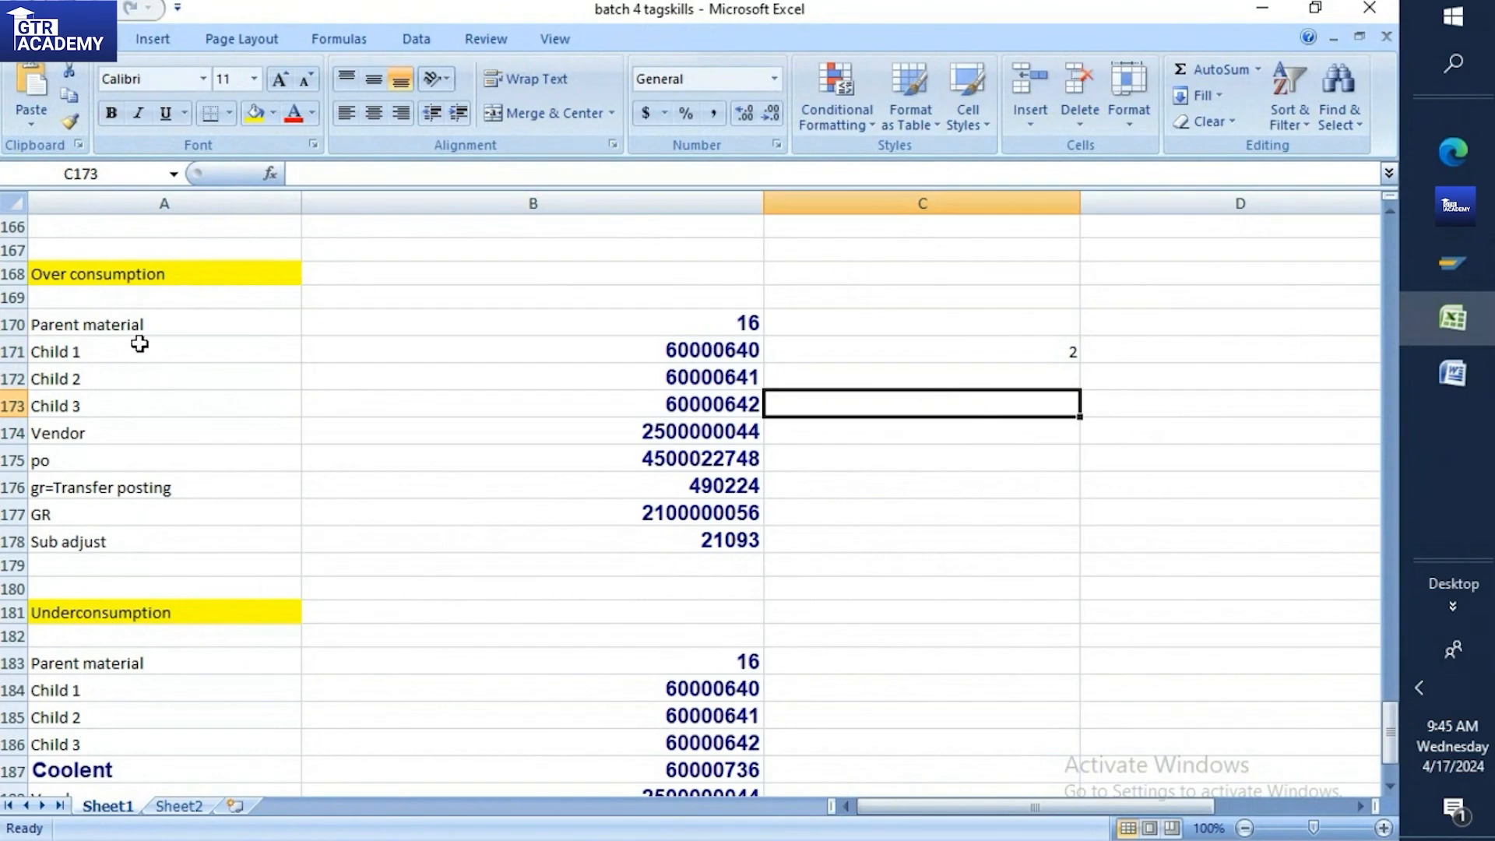
drag(89, 256, 126, 360)
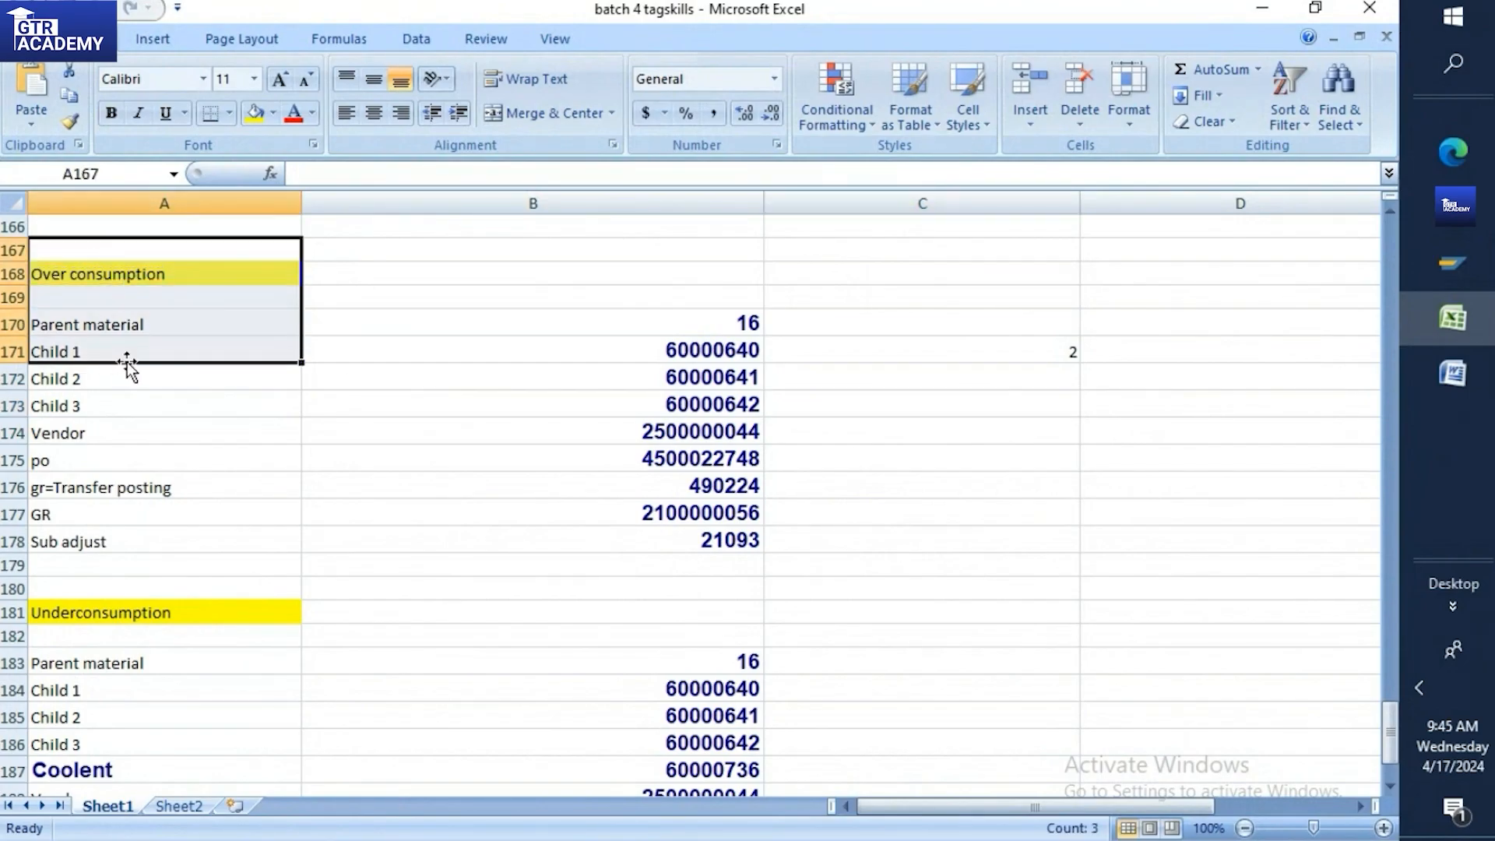
click(139, 385)
drag(80, 261, 529, 434)
key(ctrl+c)
scroll(529, 433, down, 10)
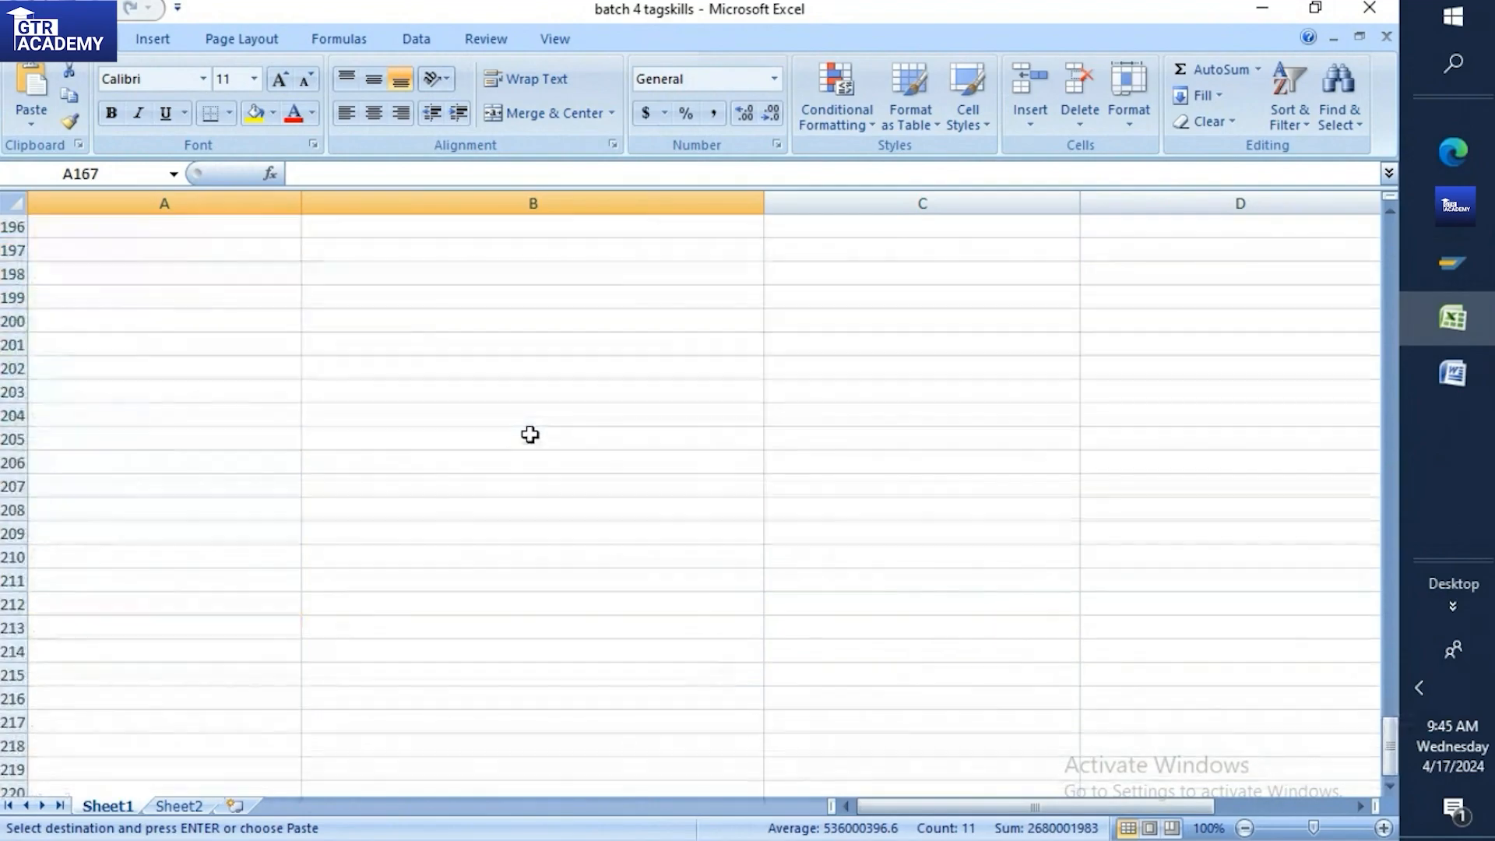
click(42, 291)
key(ctrl+v)
click(150, 527)
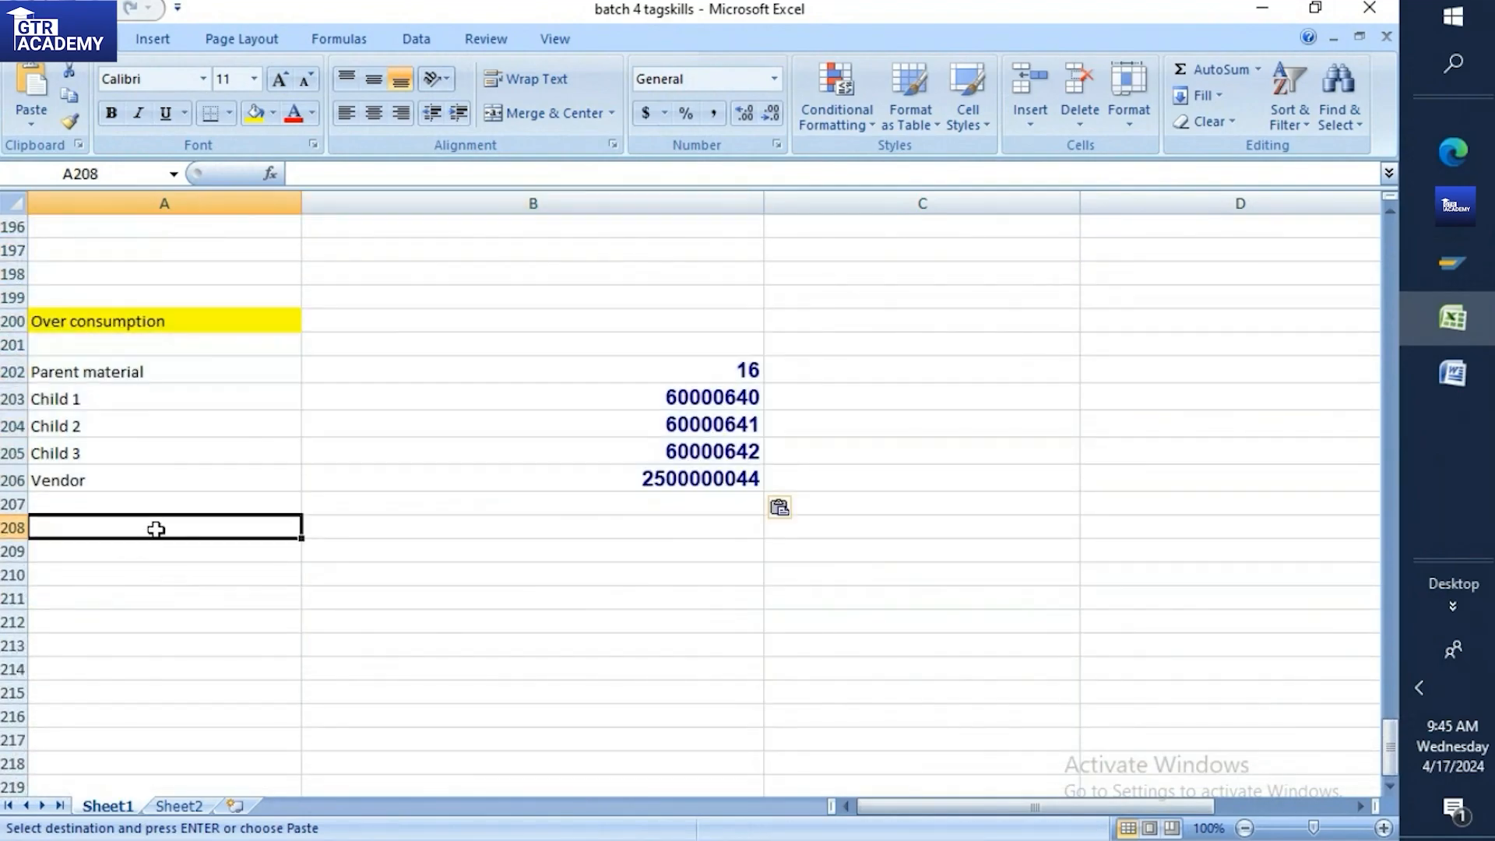
Copy the Child 1 number, switch to SAP, and display warehouse stocks for materials 60000640 to 60000642
click(672, 394)
key(ctrl+c)
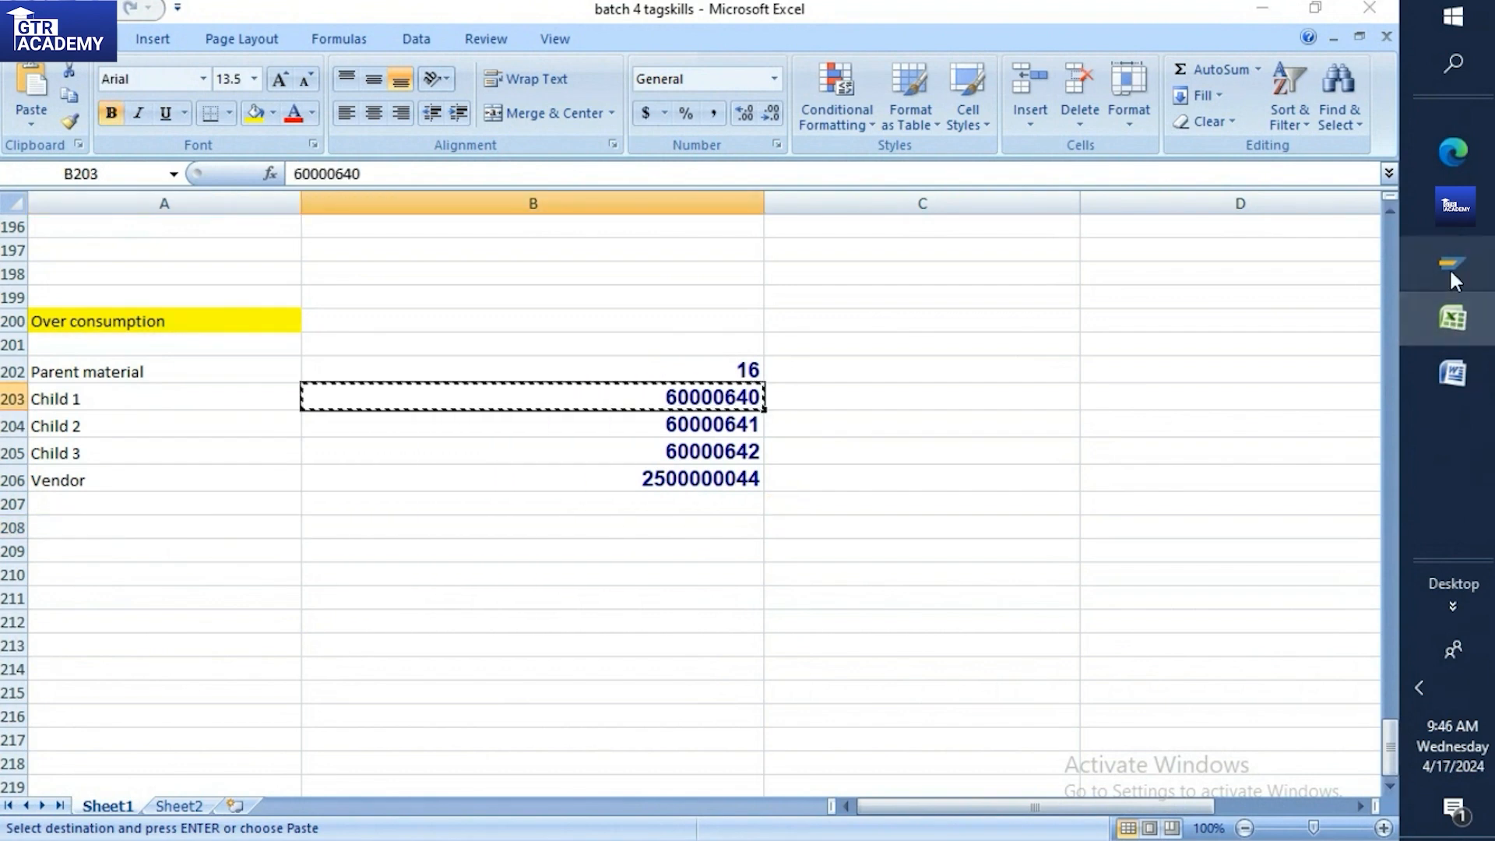
mouse_move(1449, 268)
click(1319, 339)
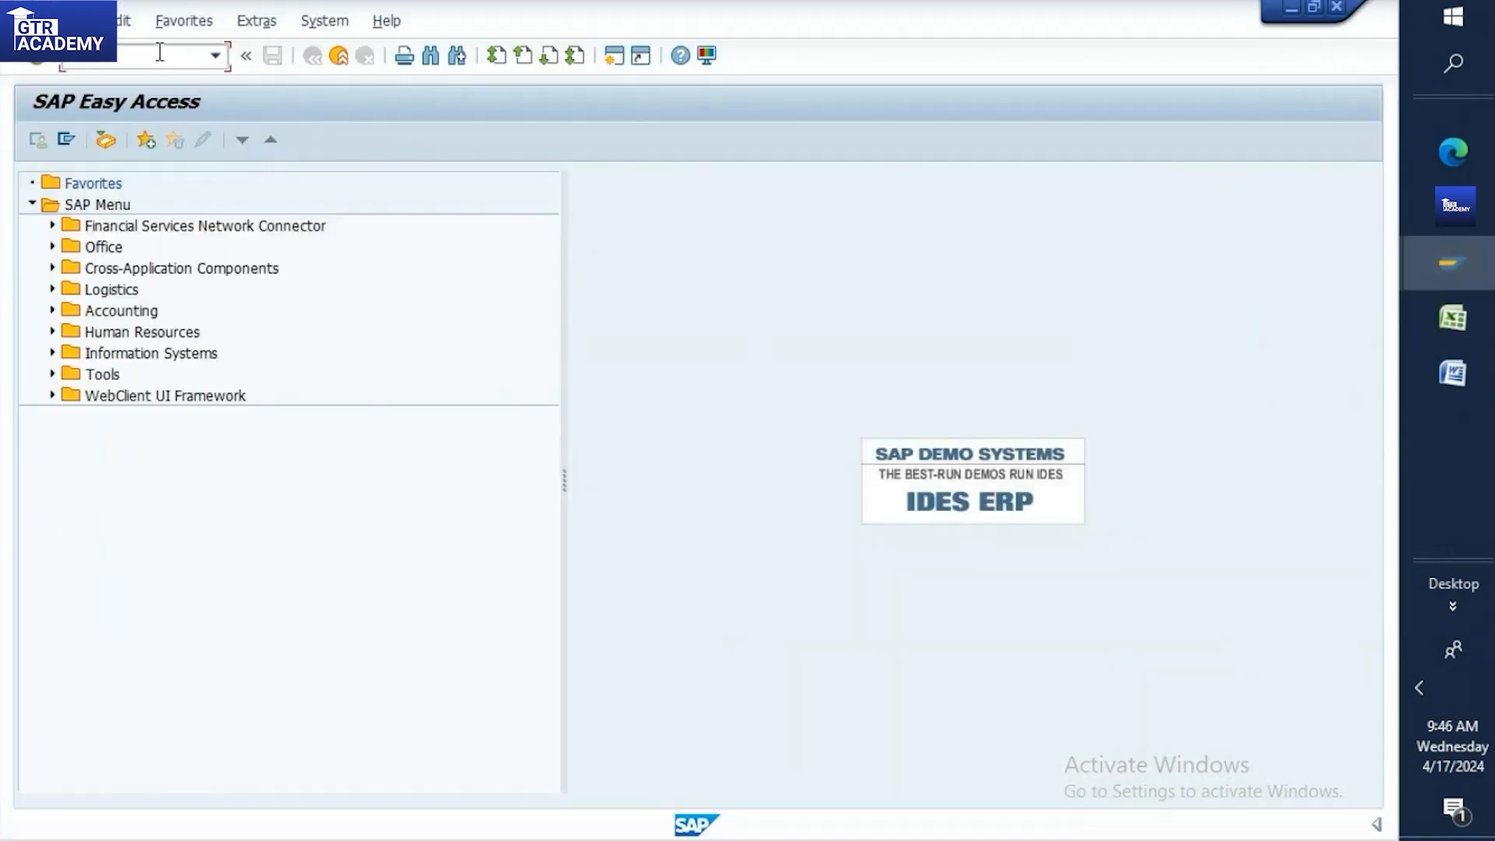
key(Return)
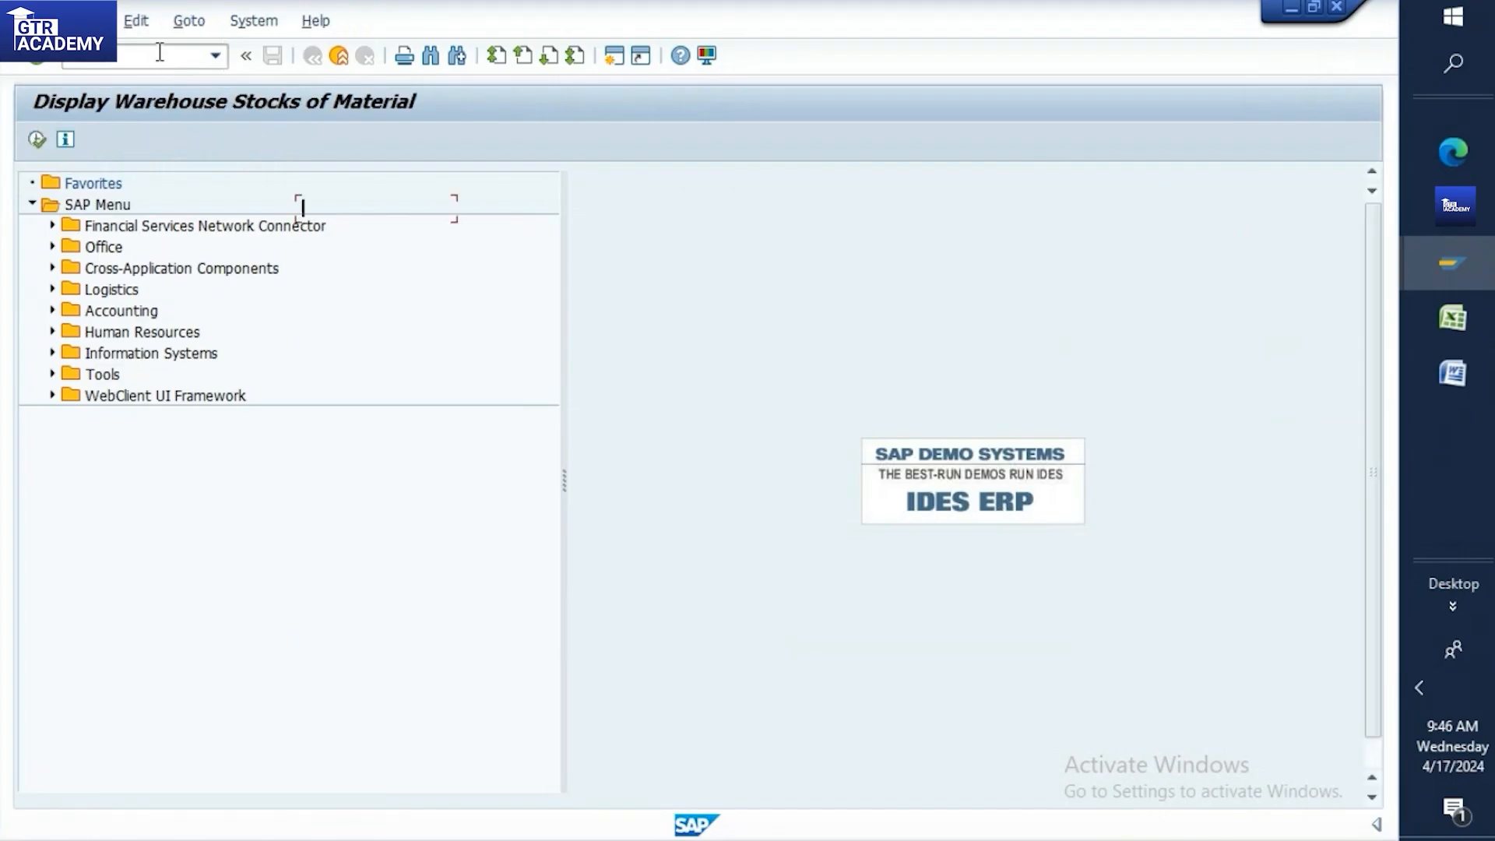
key(ctrl+v)
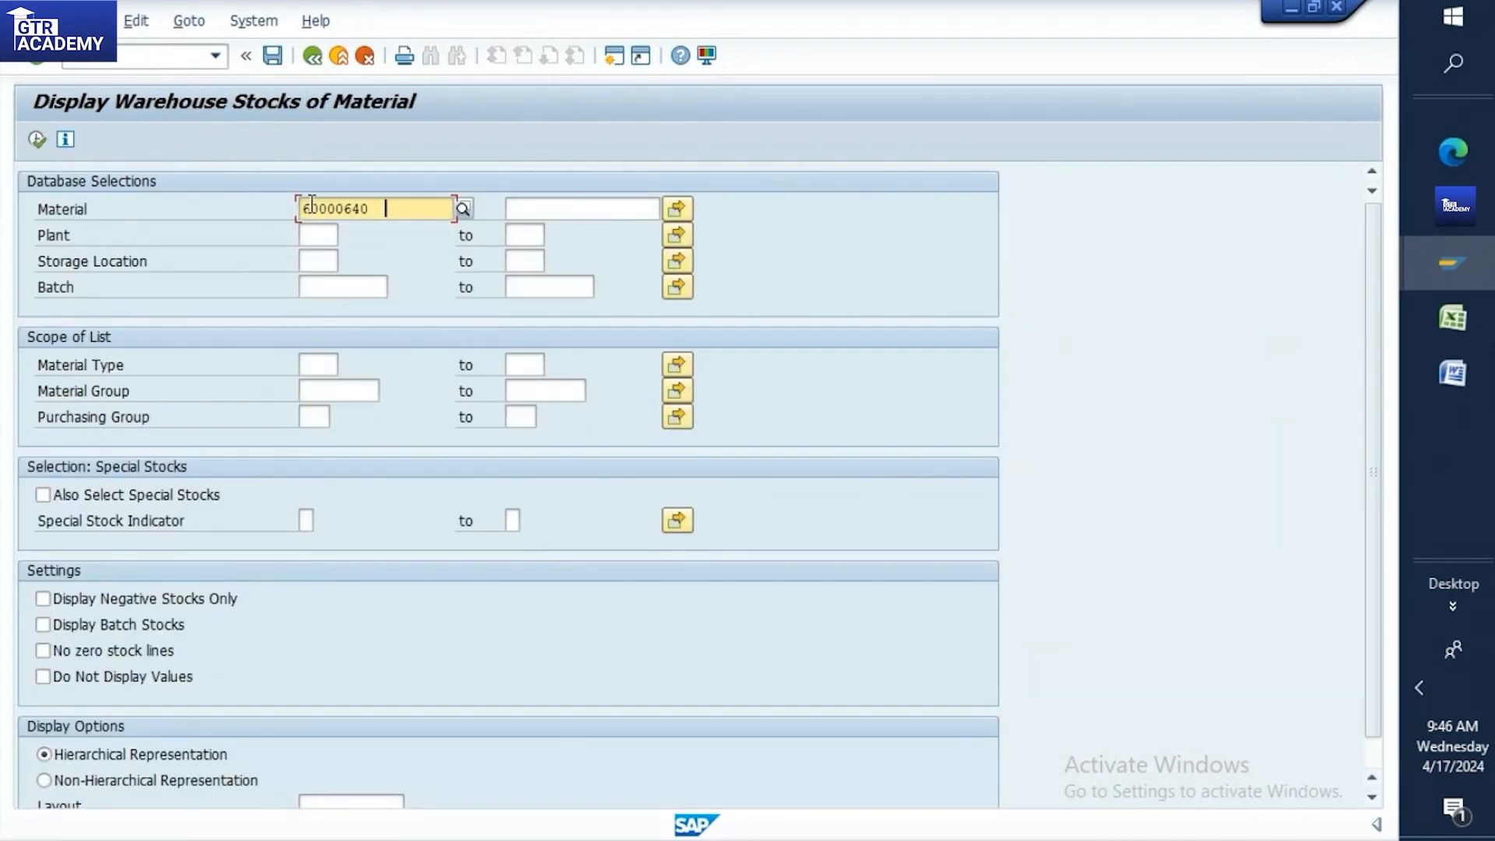
click(523, 211)
key(ctrl+v)
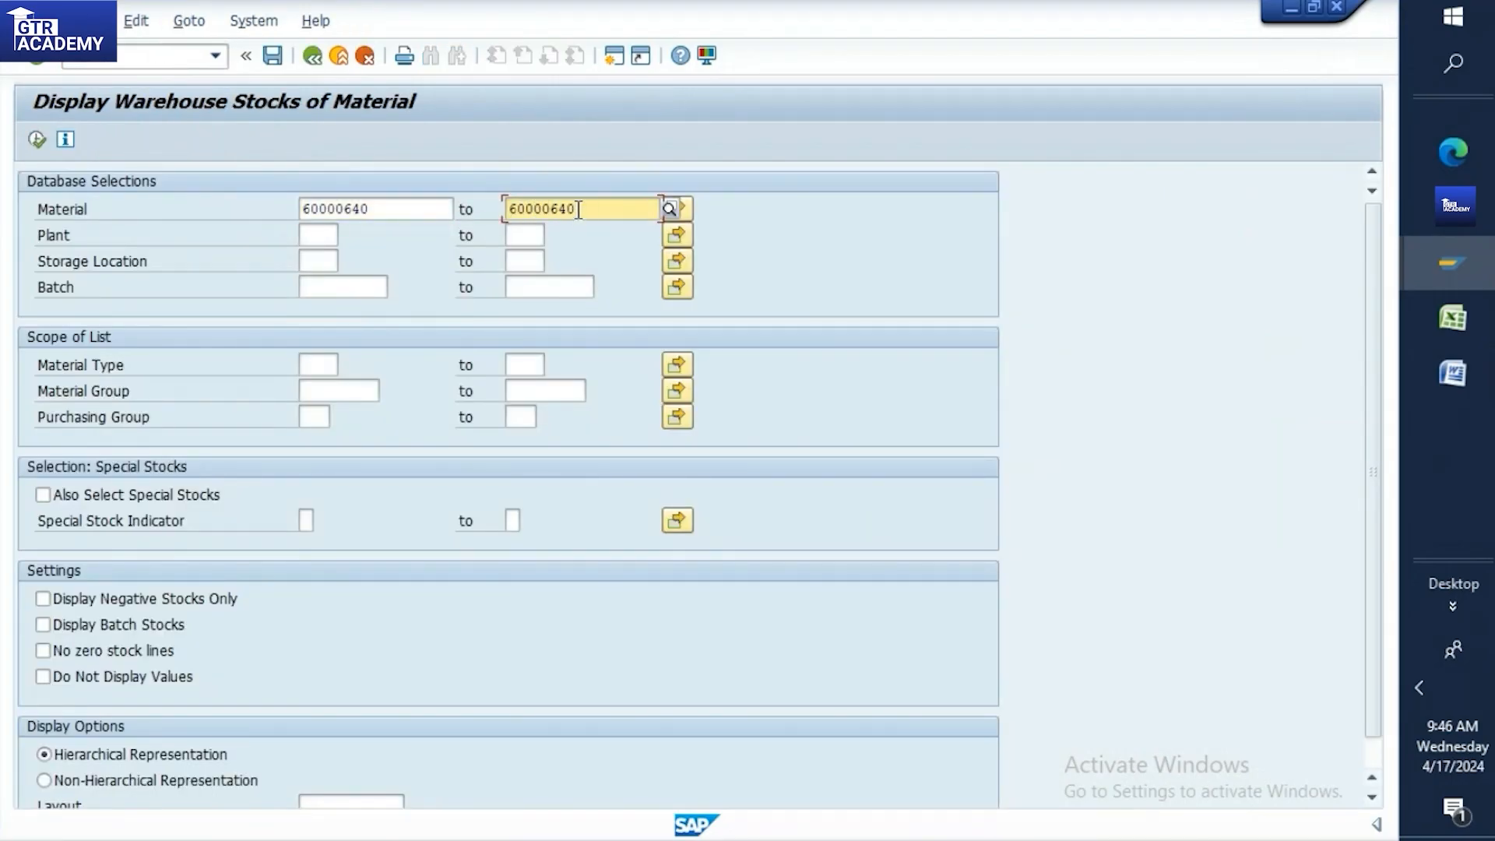
key(BackSpace)
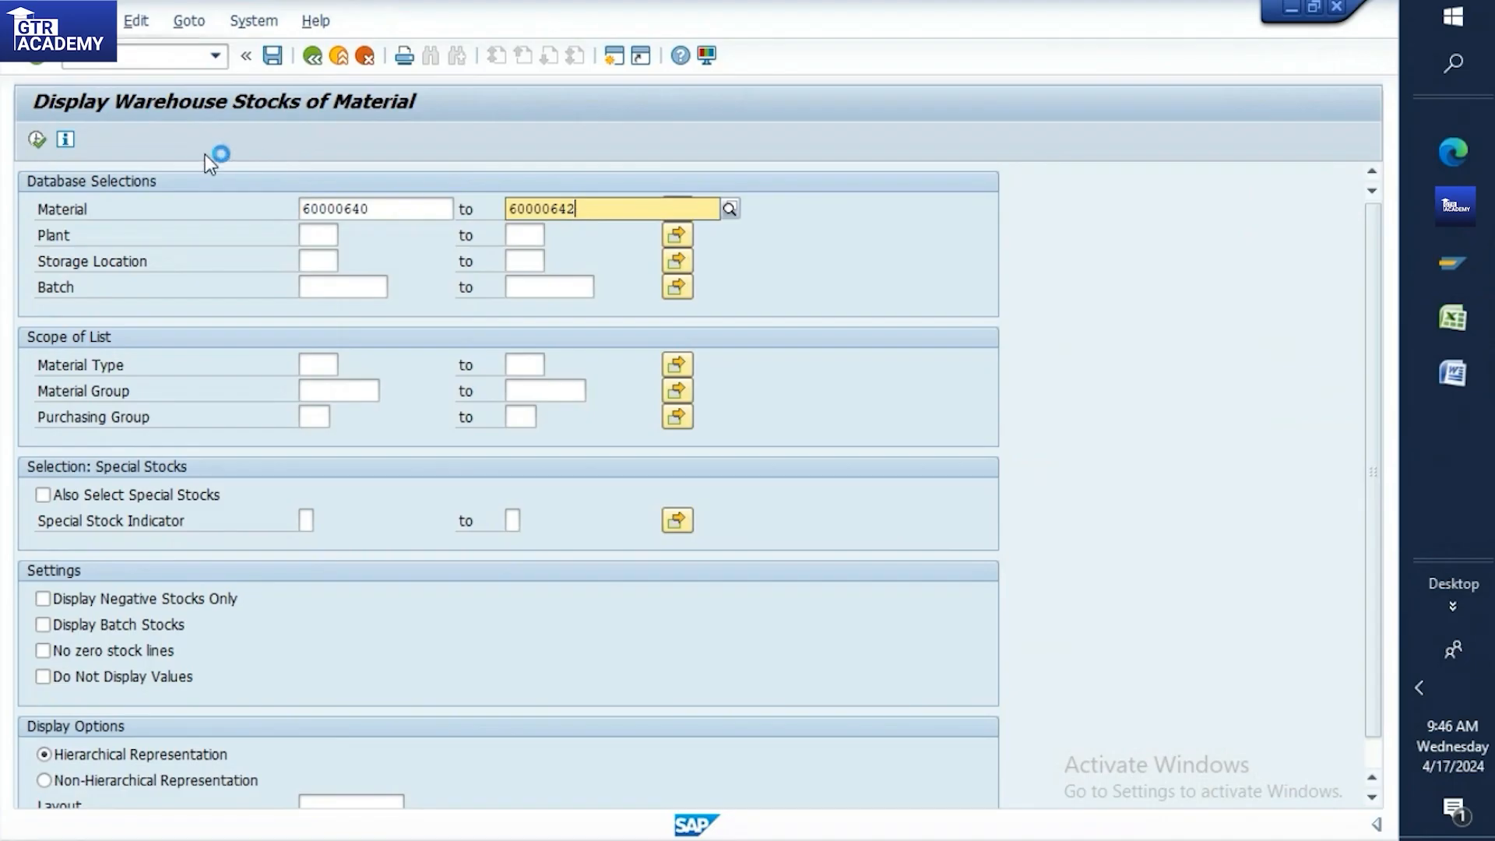
click(38, 146)
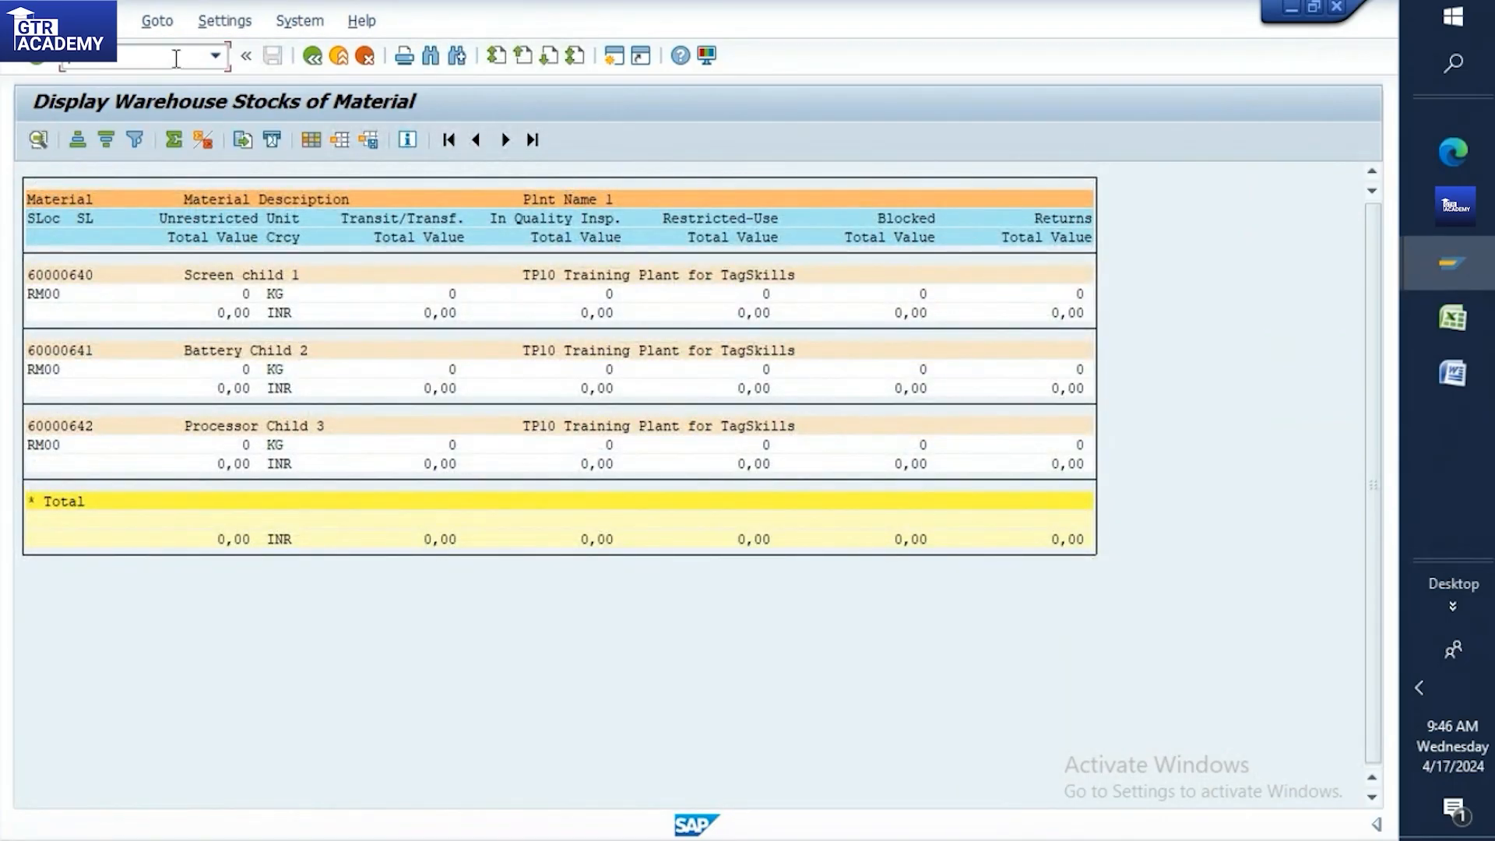
Open Enter Other Goods Receipts and set movement type 561, plant TP10 and storage location RM00 as item defaults
key(Return)
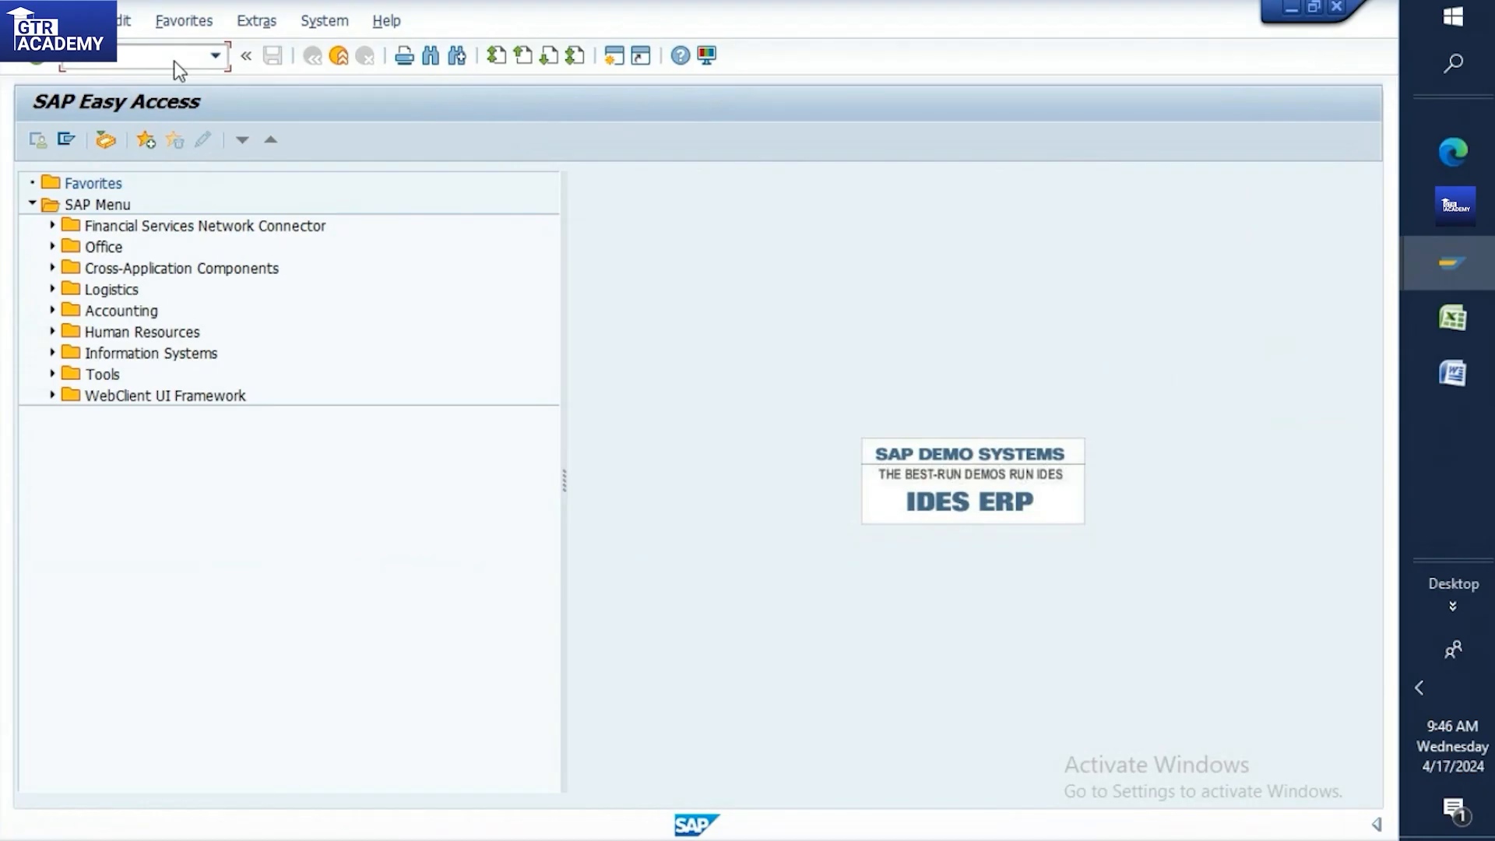
key(Return)
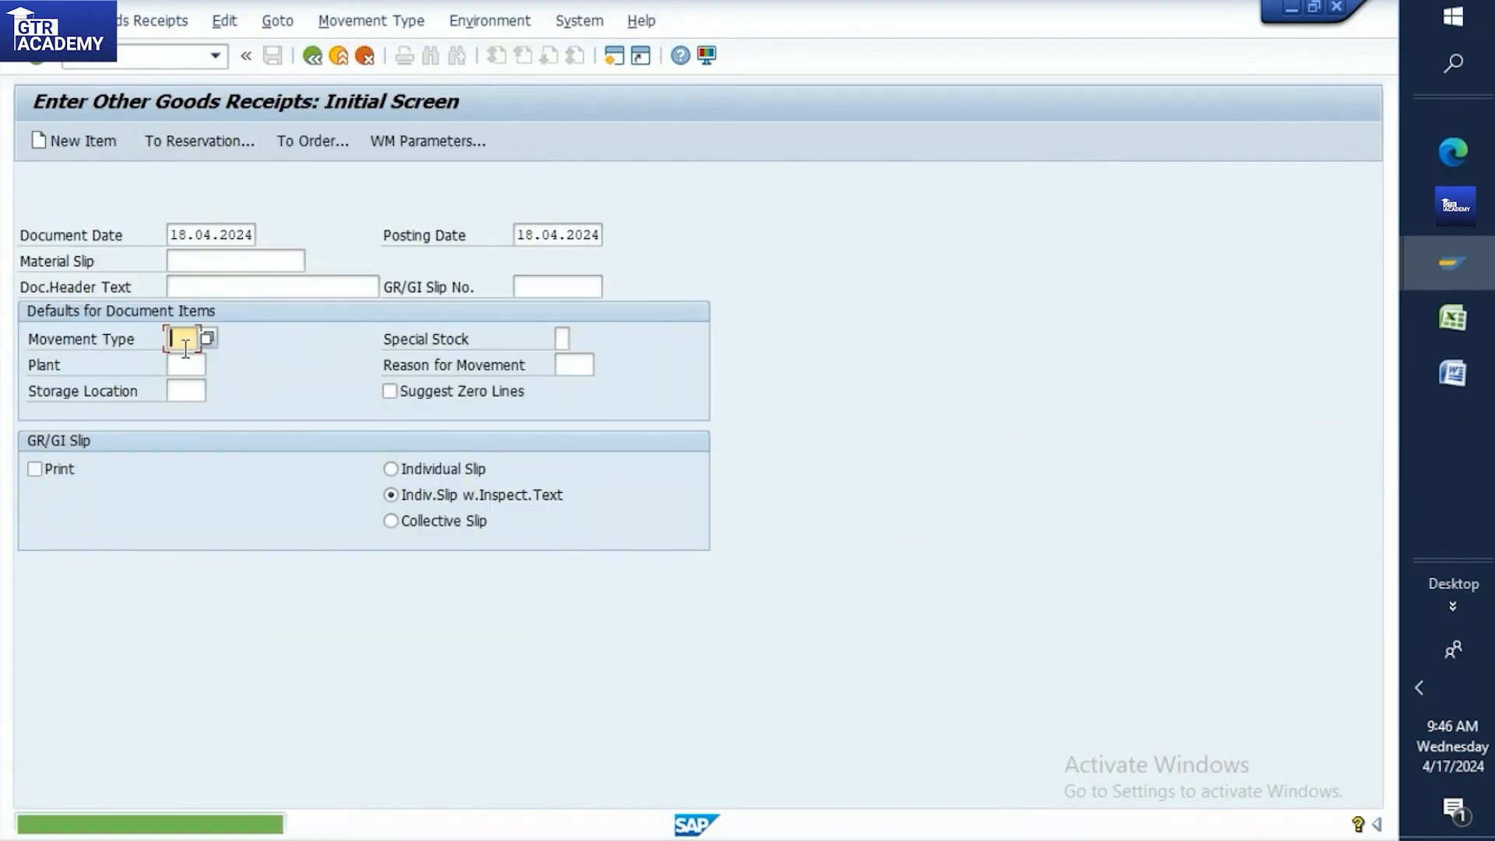
text(561)
click(179, 365)
text(TP)
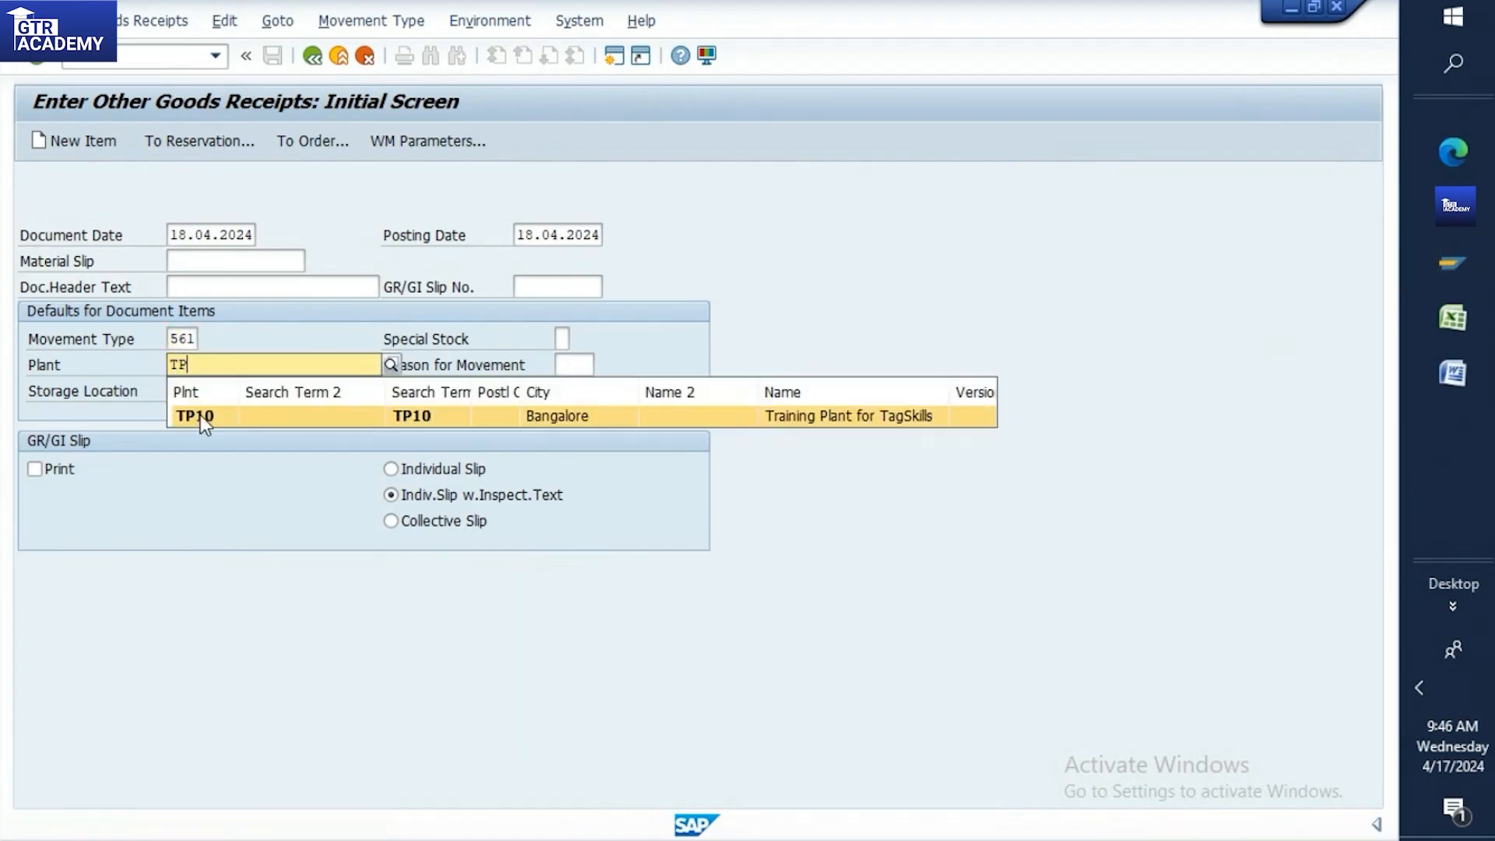
click(200, 414)
click(177, 390)
text(P)
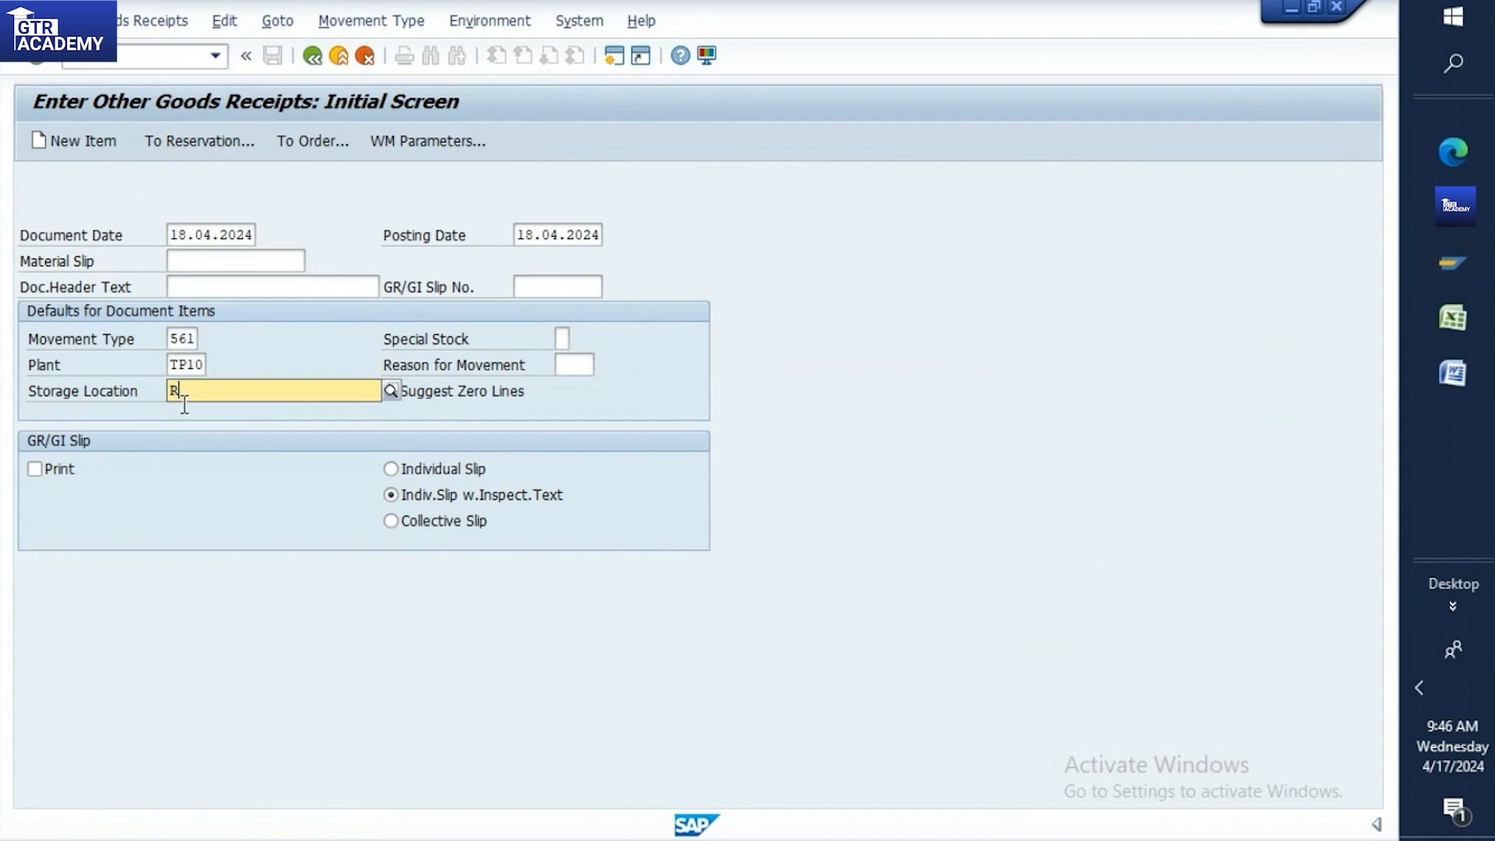
click(199, 441)
key(Return)
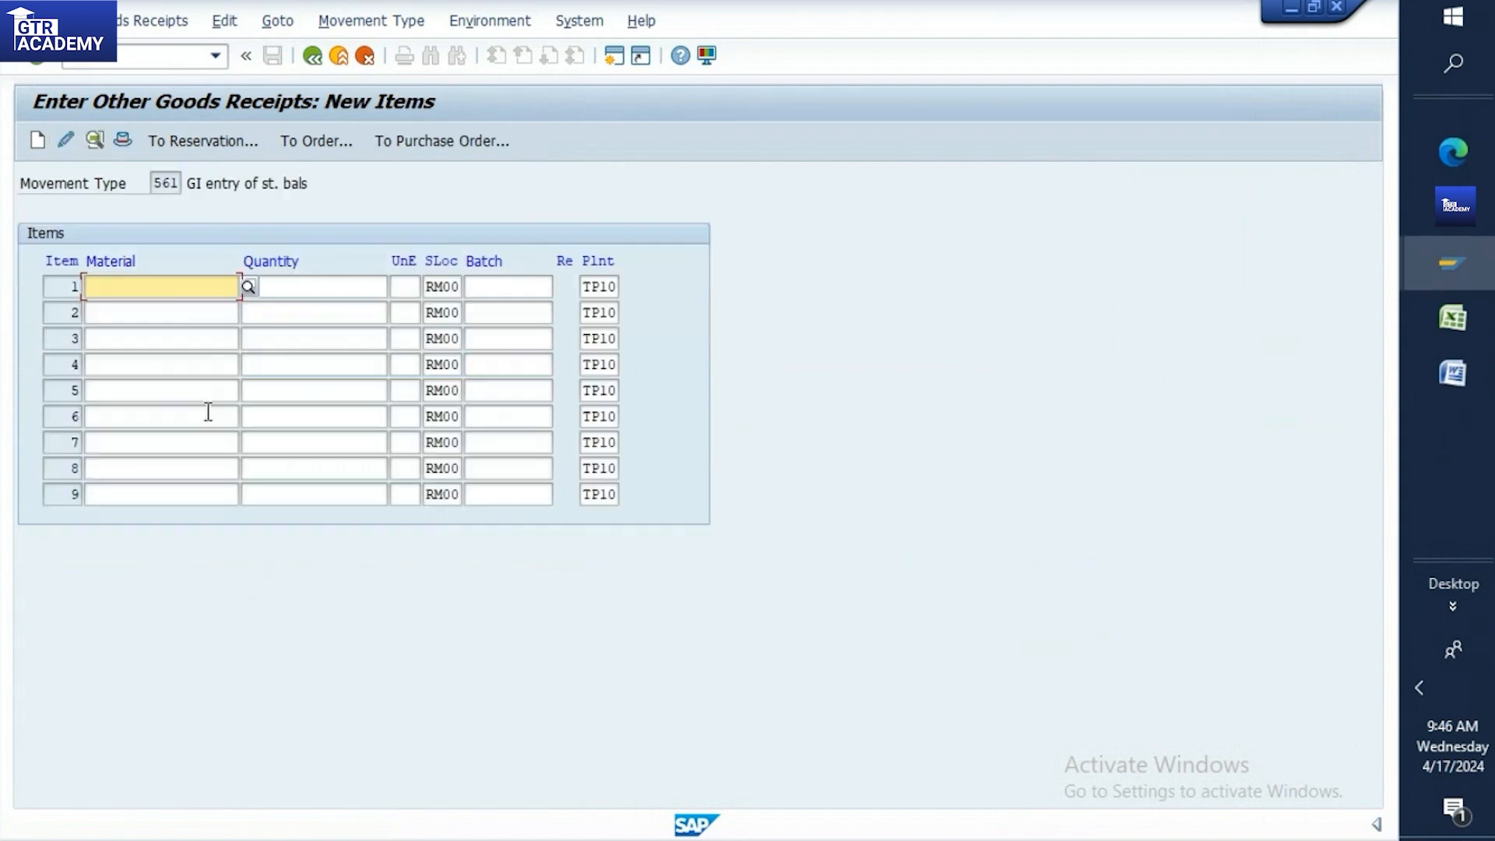
Enter material 60000640 as item 1 and copy 60000641 and 60000642 from Excel into items 2 and 3
key(ctrl+v)
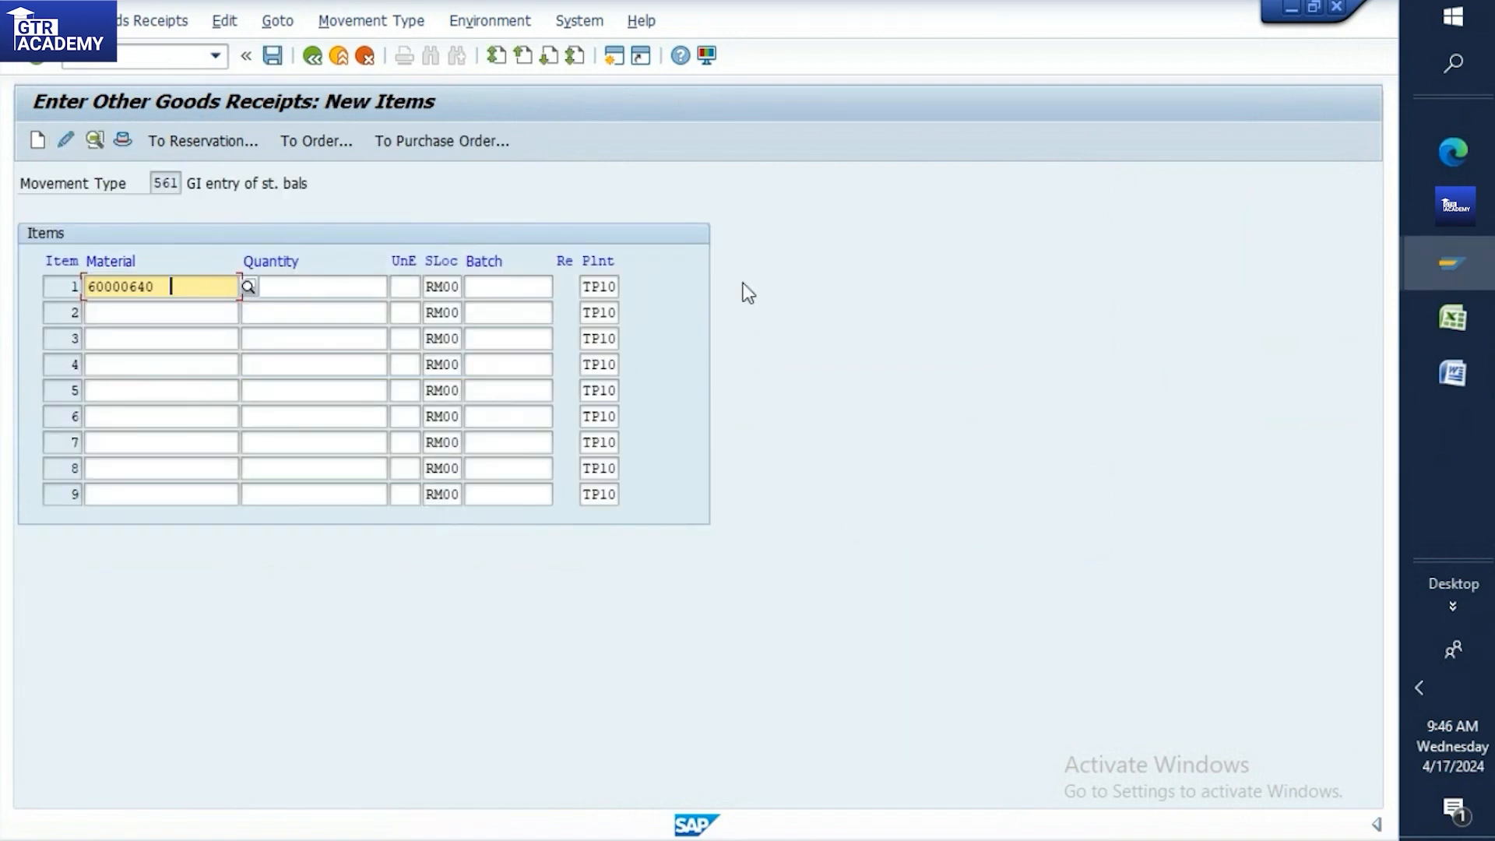
click(1440, 313)
drag(588, 425, 595, 444)
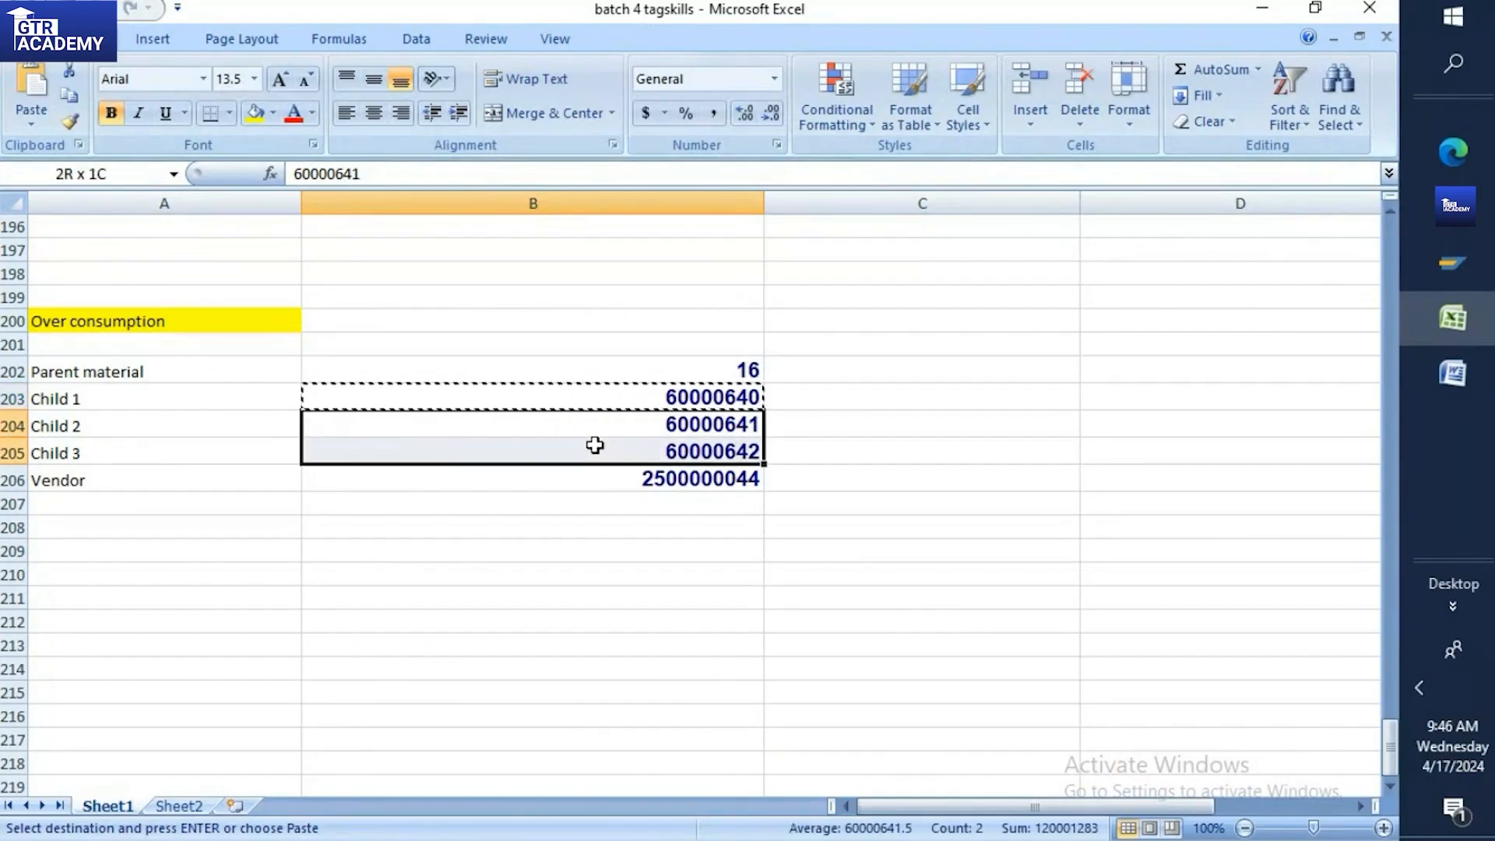
key(ctrl+c)
mouse_move(1481, 284)
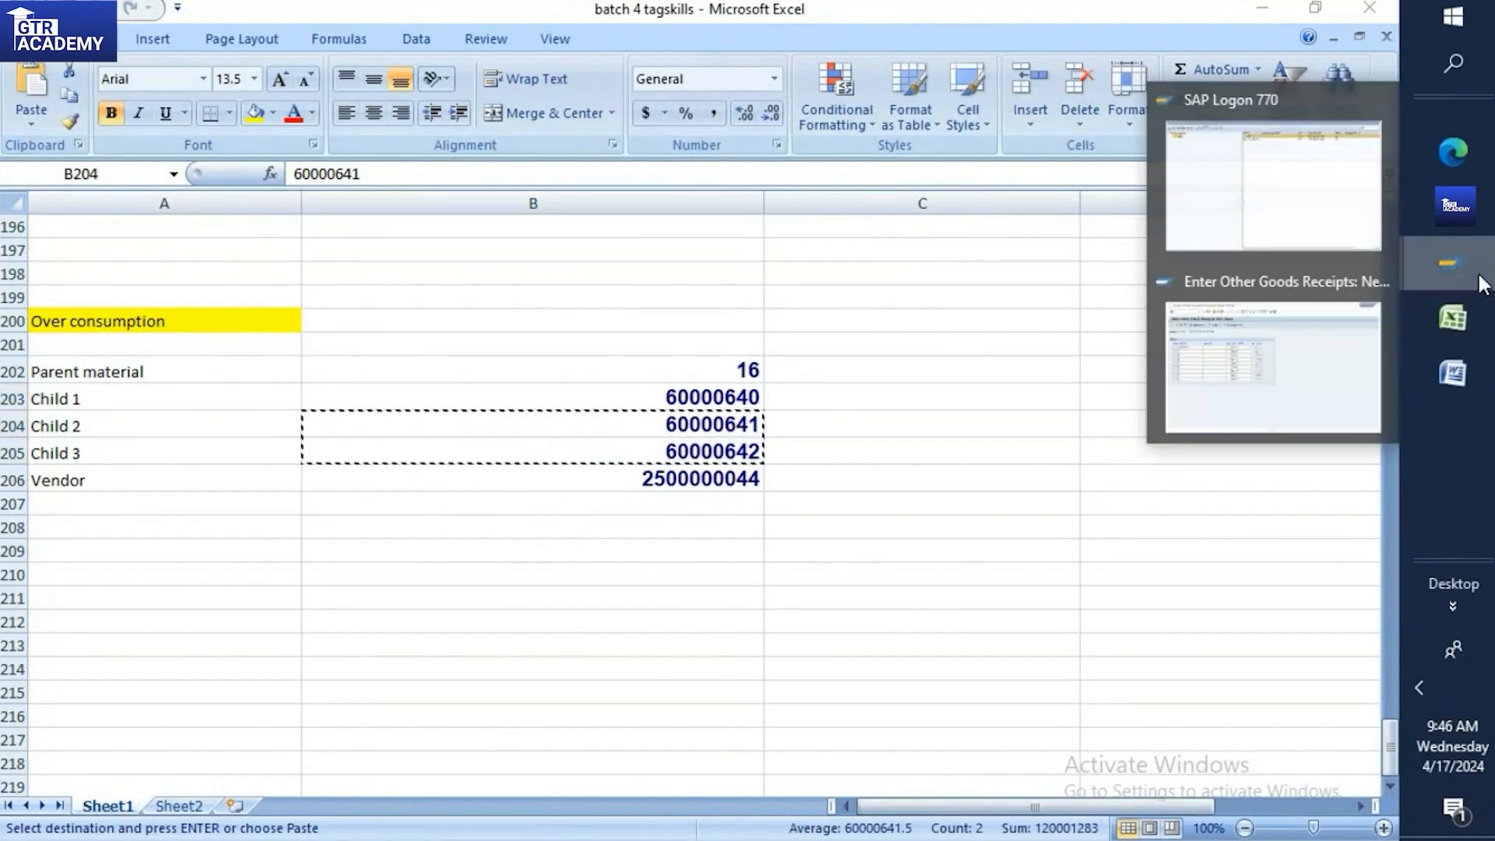
click(1277, 327)
click(201, 315)
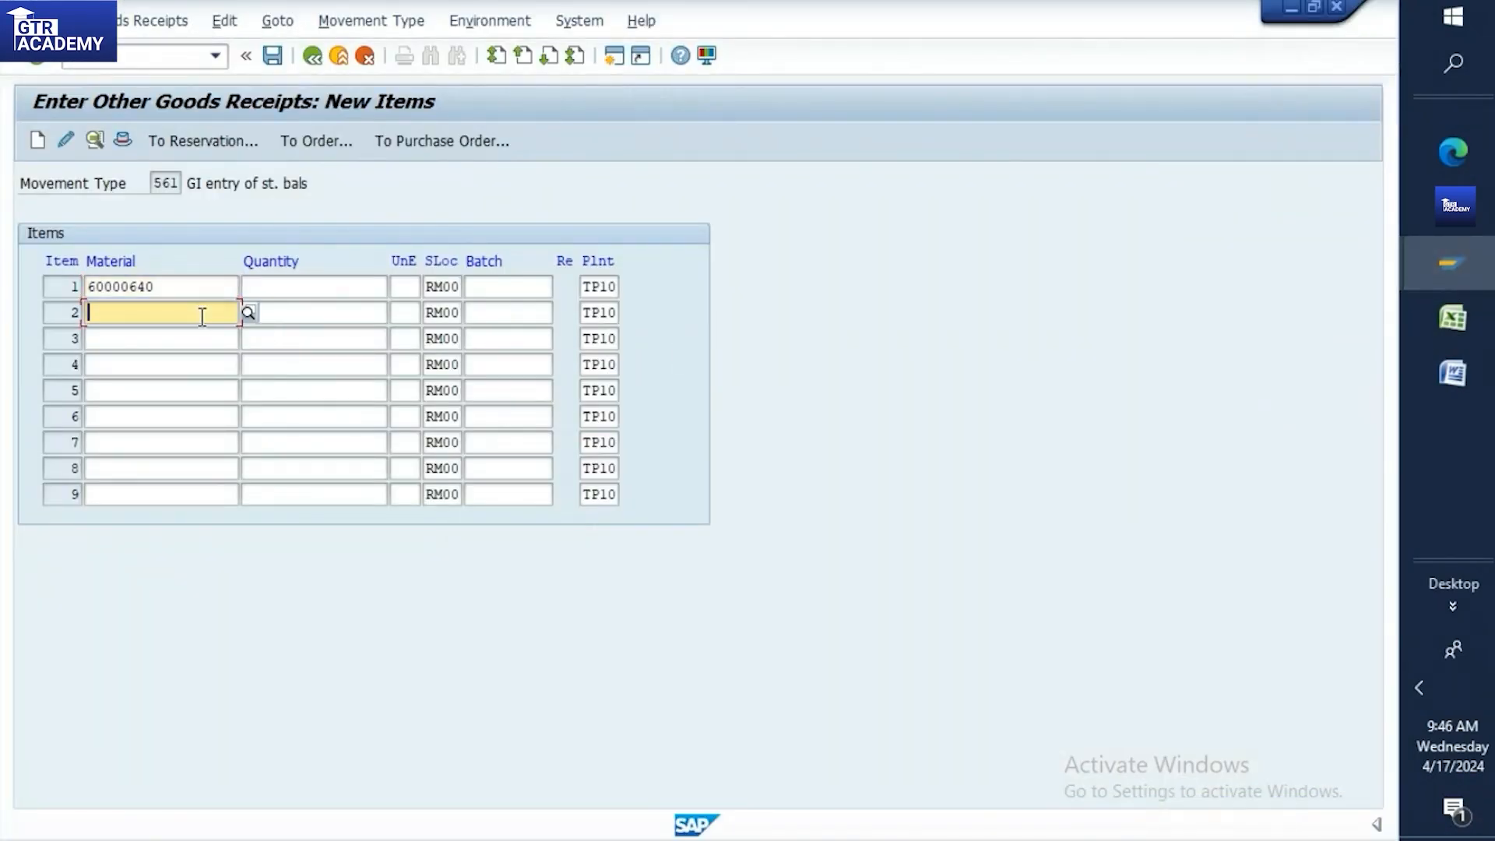
key(ctrl+v)
Set the quantity to 10 for all three child materials and post the goods receipt
click(274, 288)
text(10)
click(274, 308)
click(277, 309)
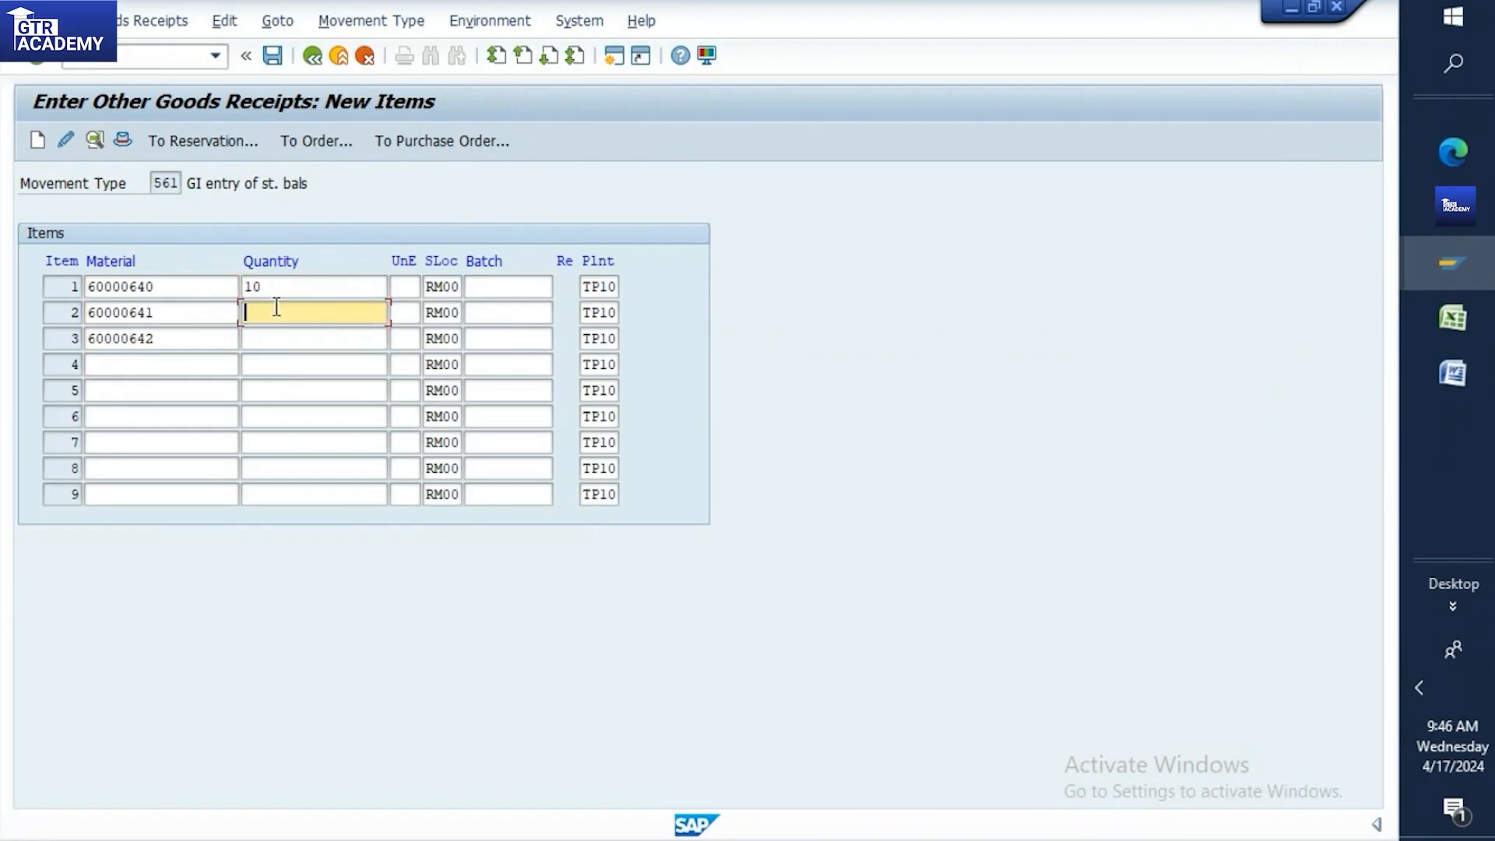
text(10)
click(282, 340)
text(10)
key(Return)
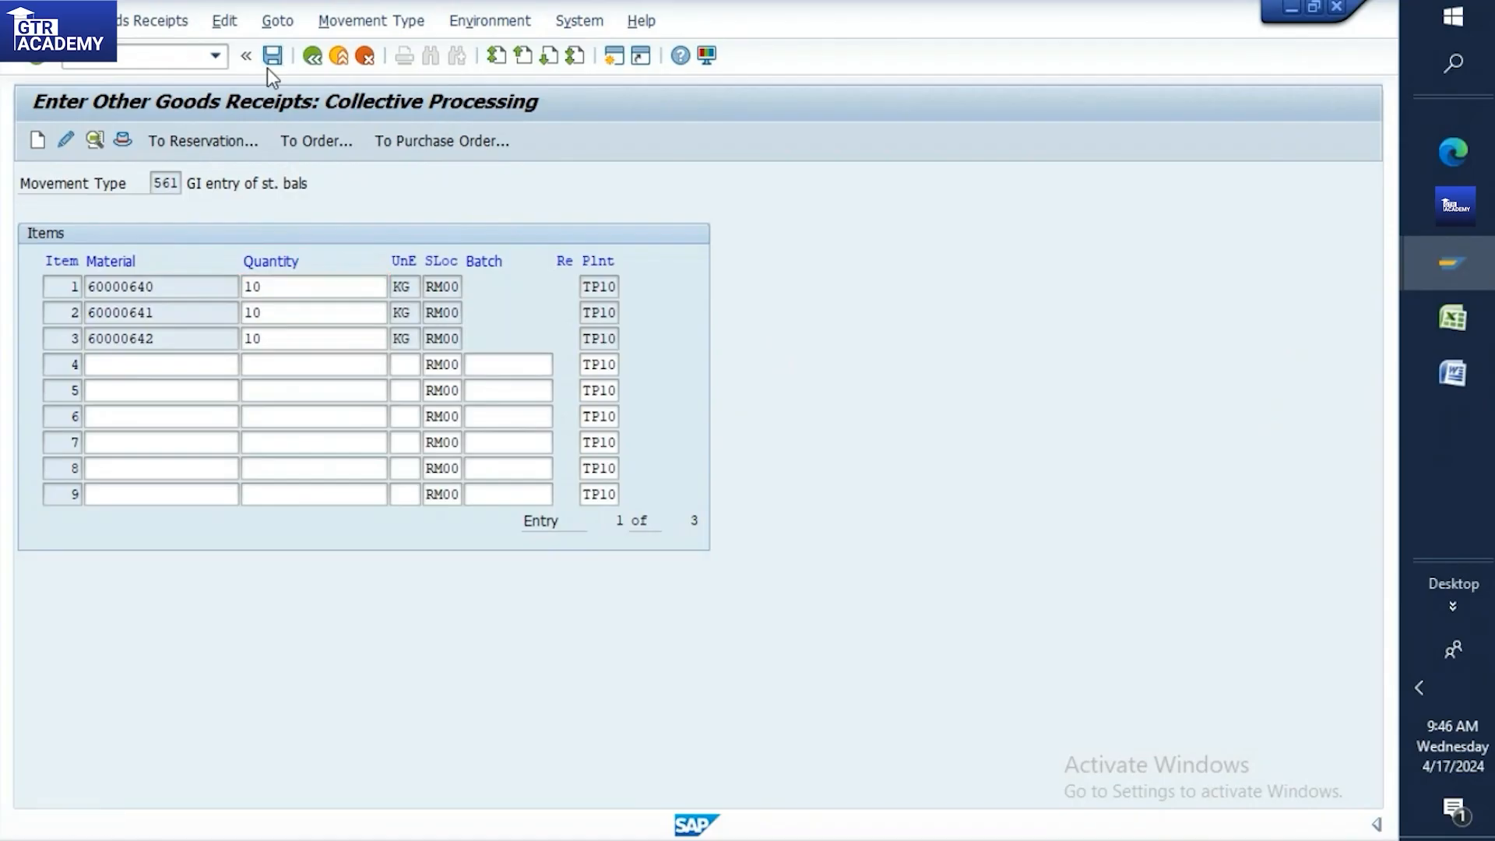
click(269, 66)
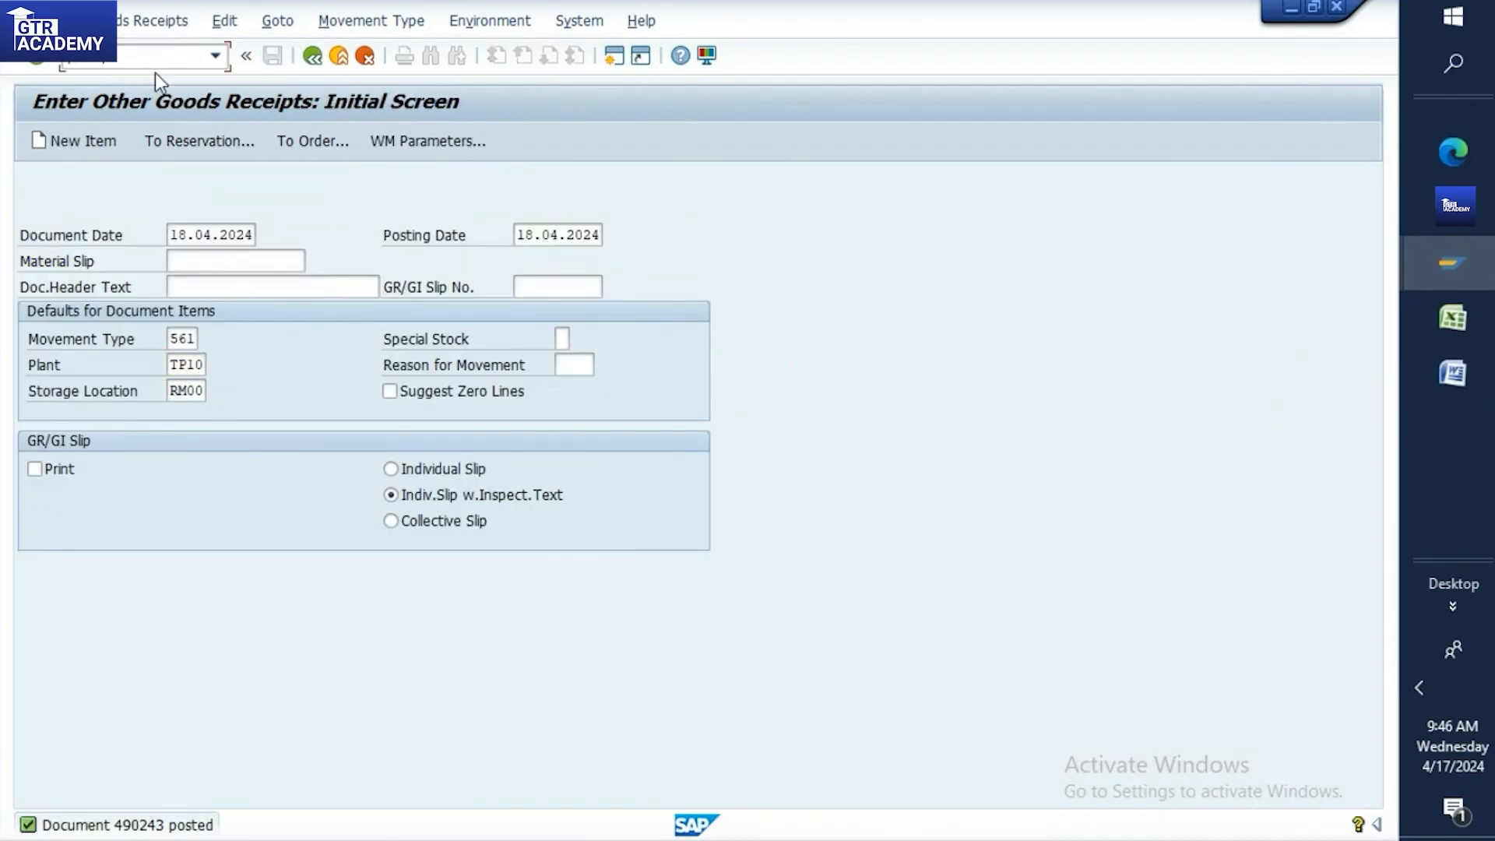
Open Display Warehouse Stocks of Material again and set the material range from 60000640 to 60000642
key(Return)
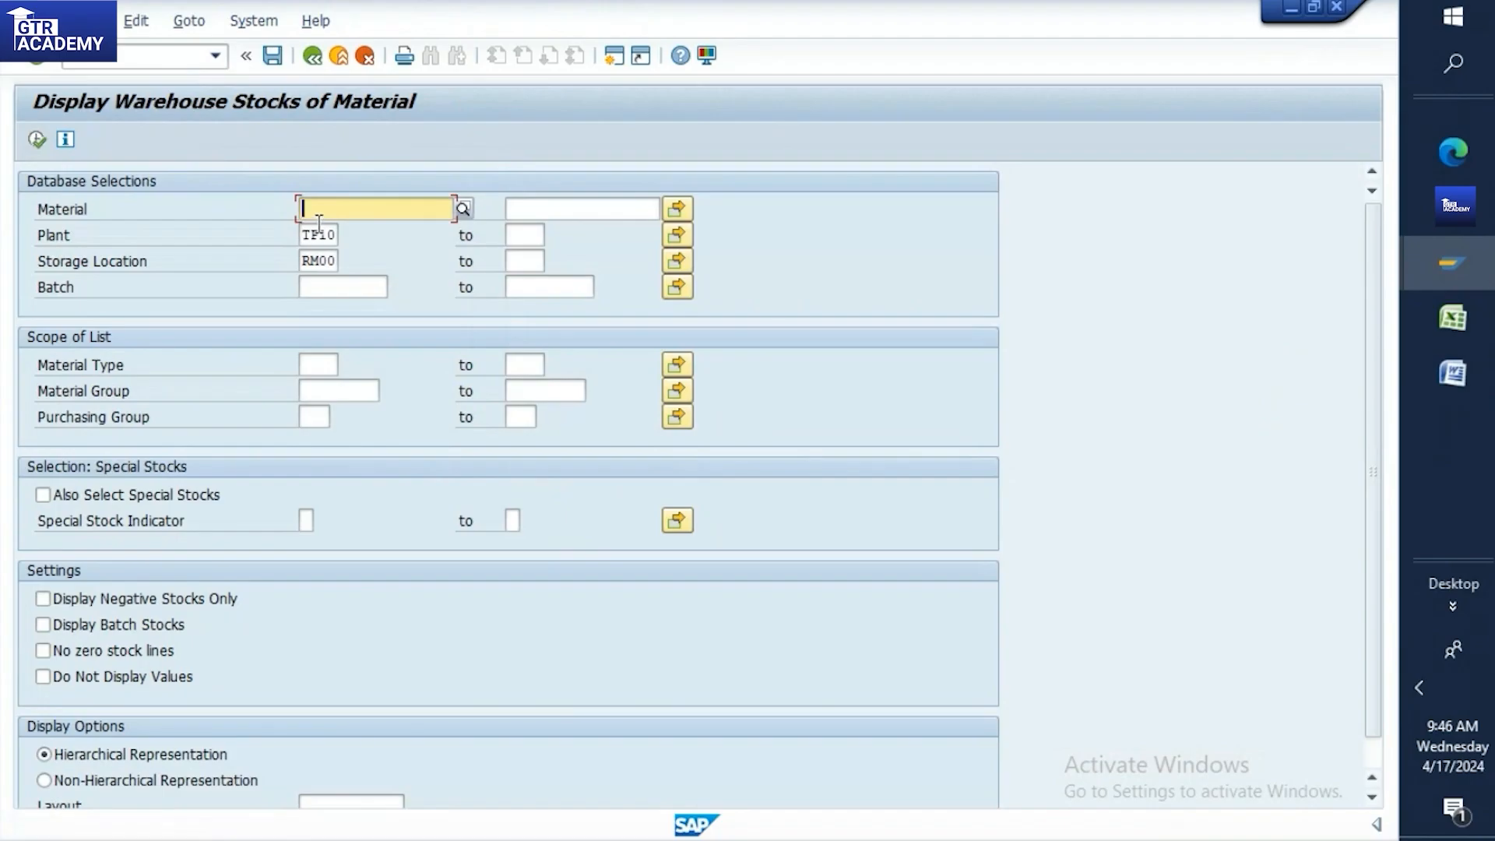
text(60000640)
click(577, 209)
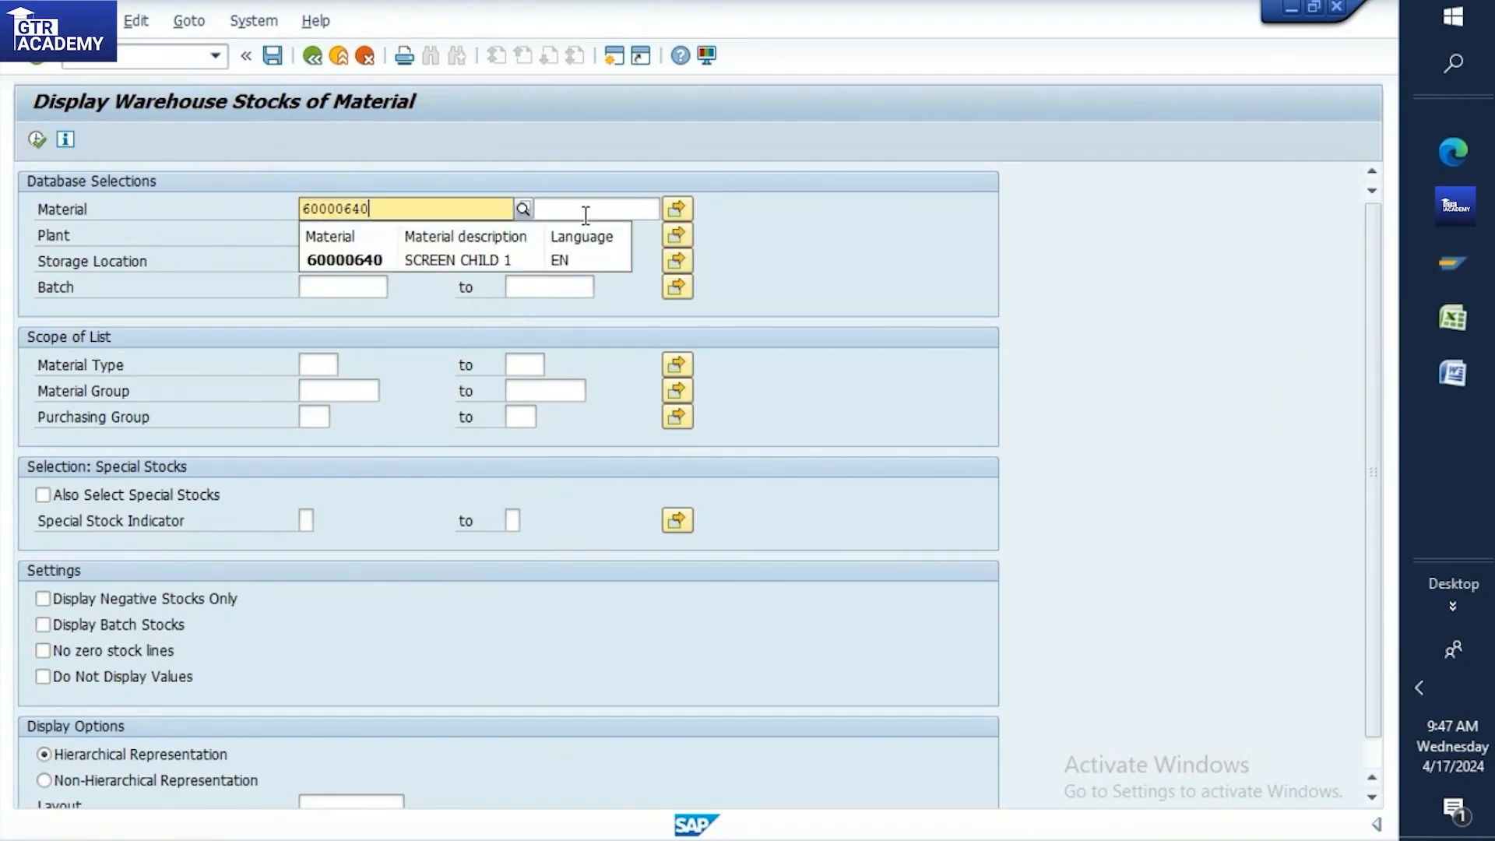
text(60000641)
key(Tab)
text(6000)
click(576, 209)
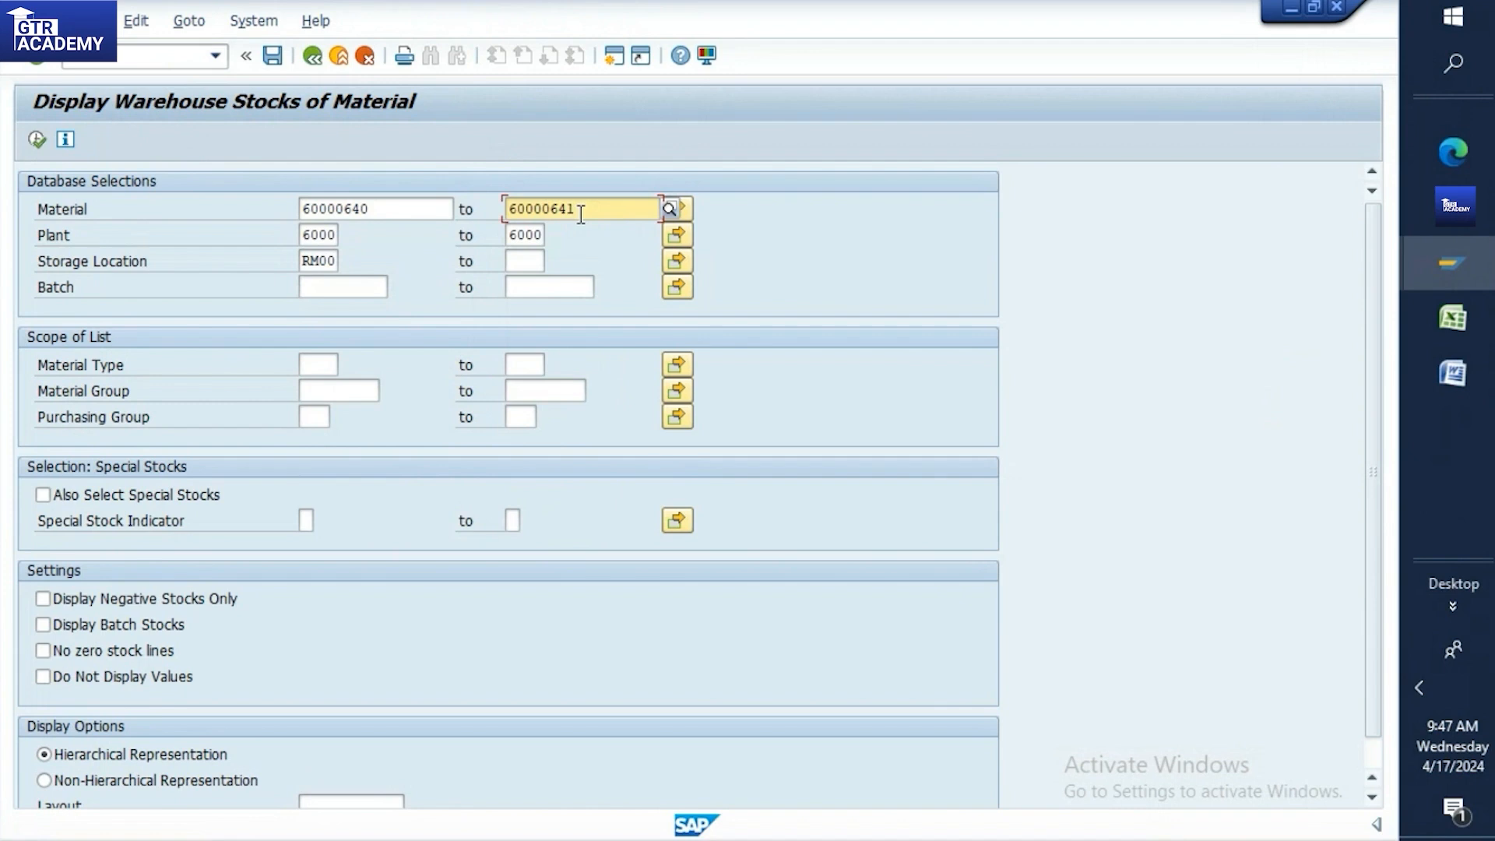
key(BackSpace)
text(2)
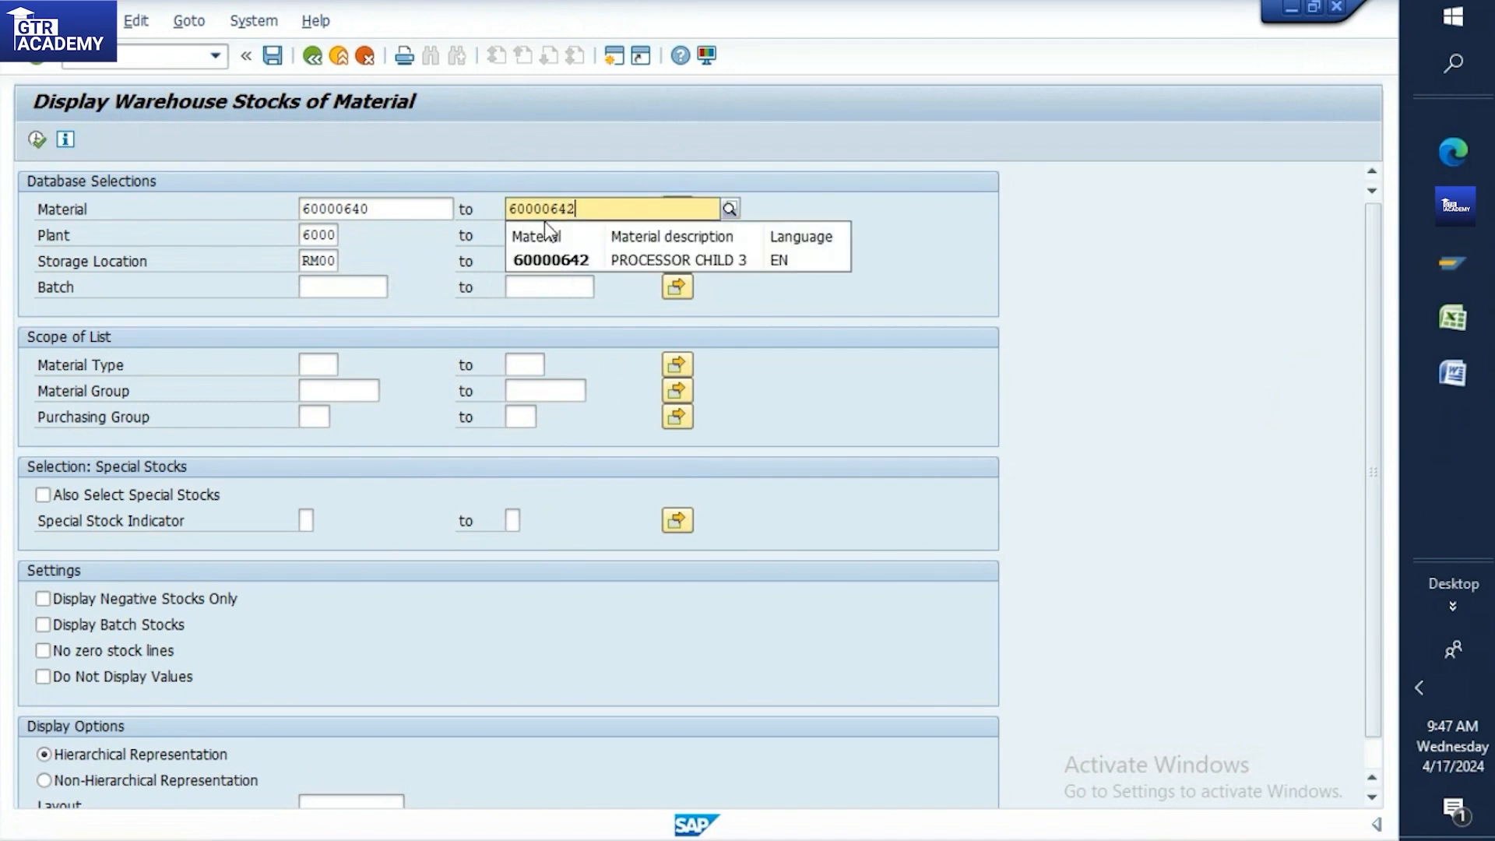
click(540, 259)
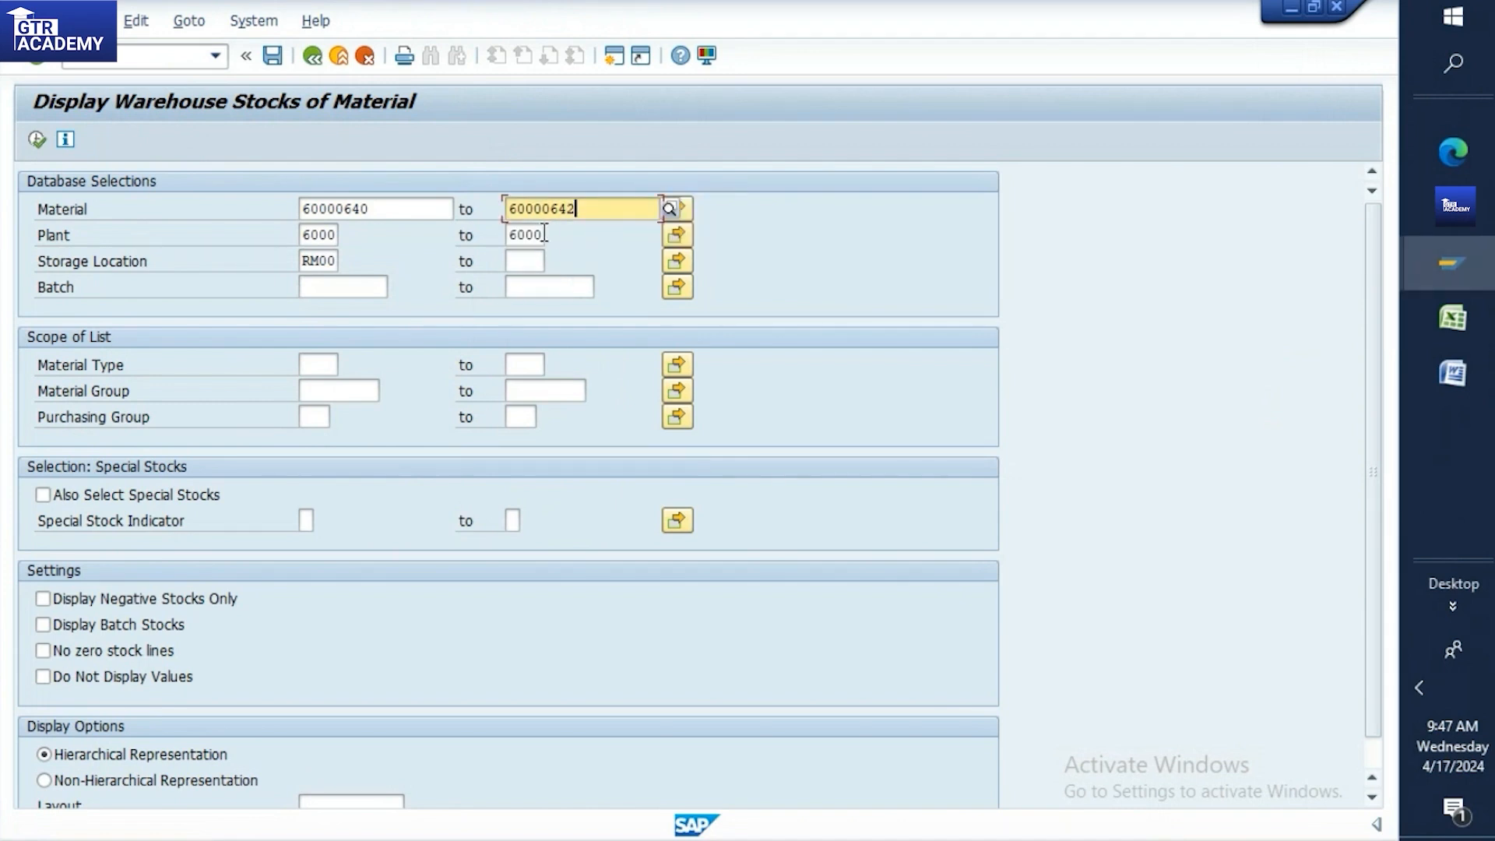
Clear the plant range and storage location filters and run the warehouse stock report
double_click(543, 232)
key(Delete)
click(337, 235)
drag(338, 234, 286, 250)
key(Delete)
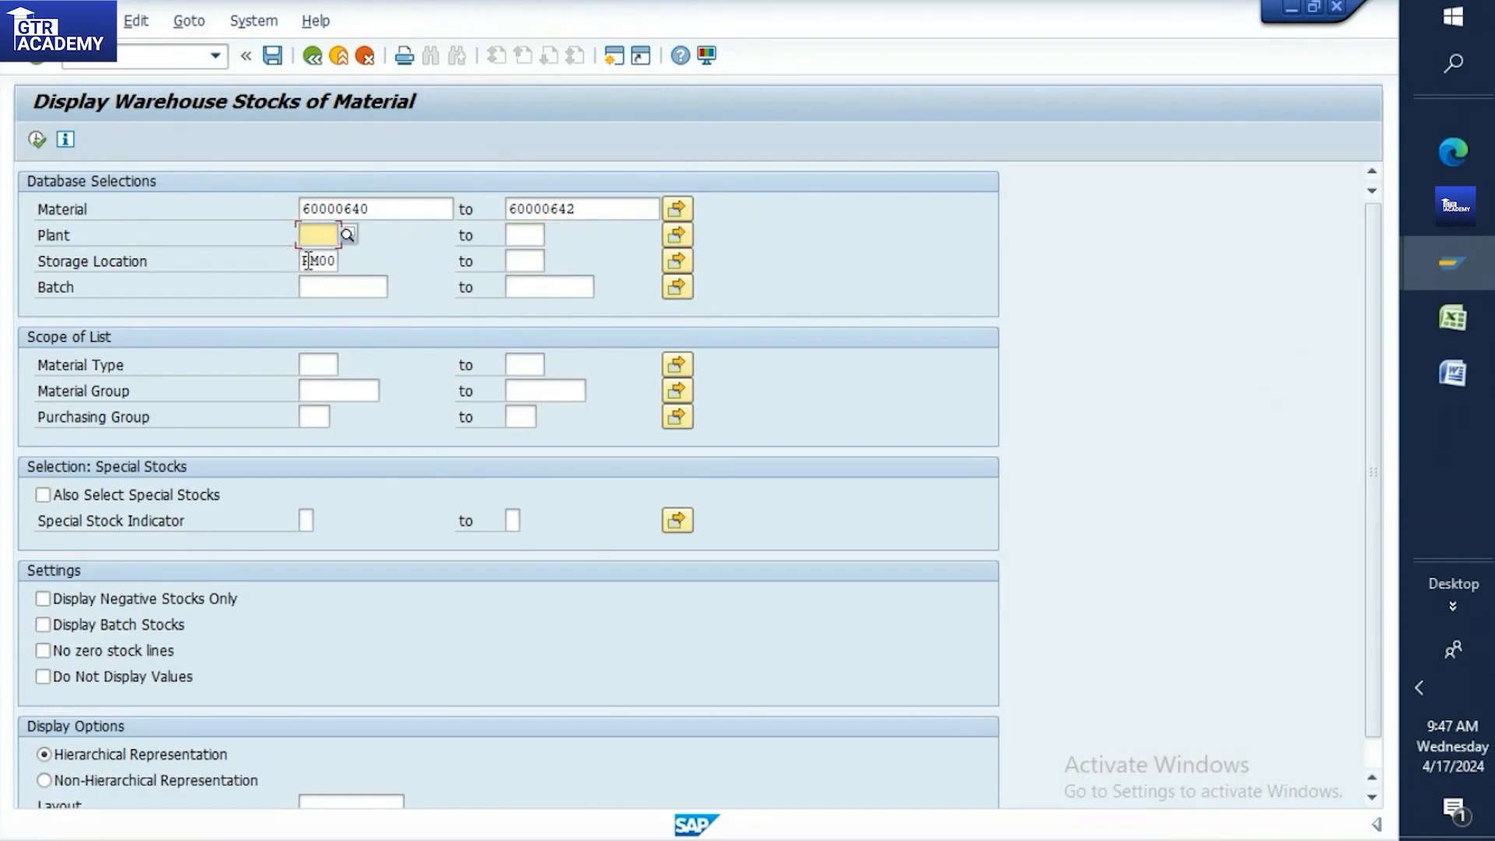
drag(340, 260, 285, 270)
key(Delete)
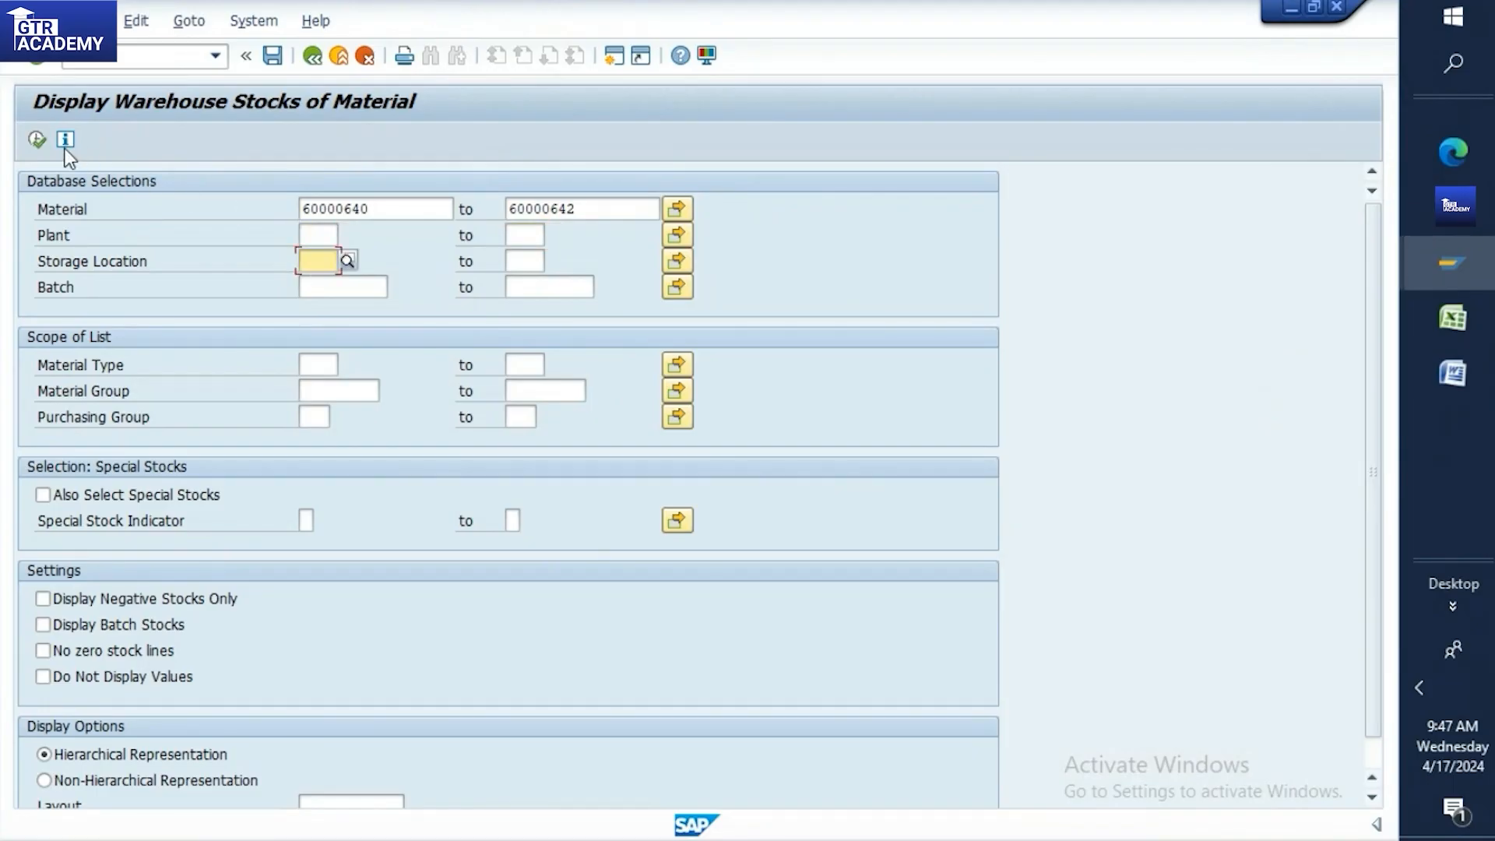
click(38, 141)
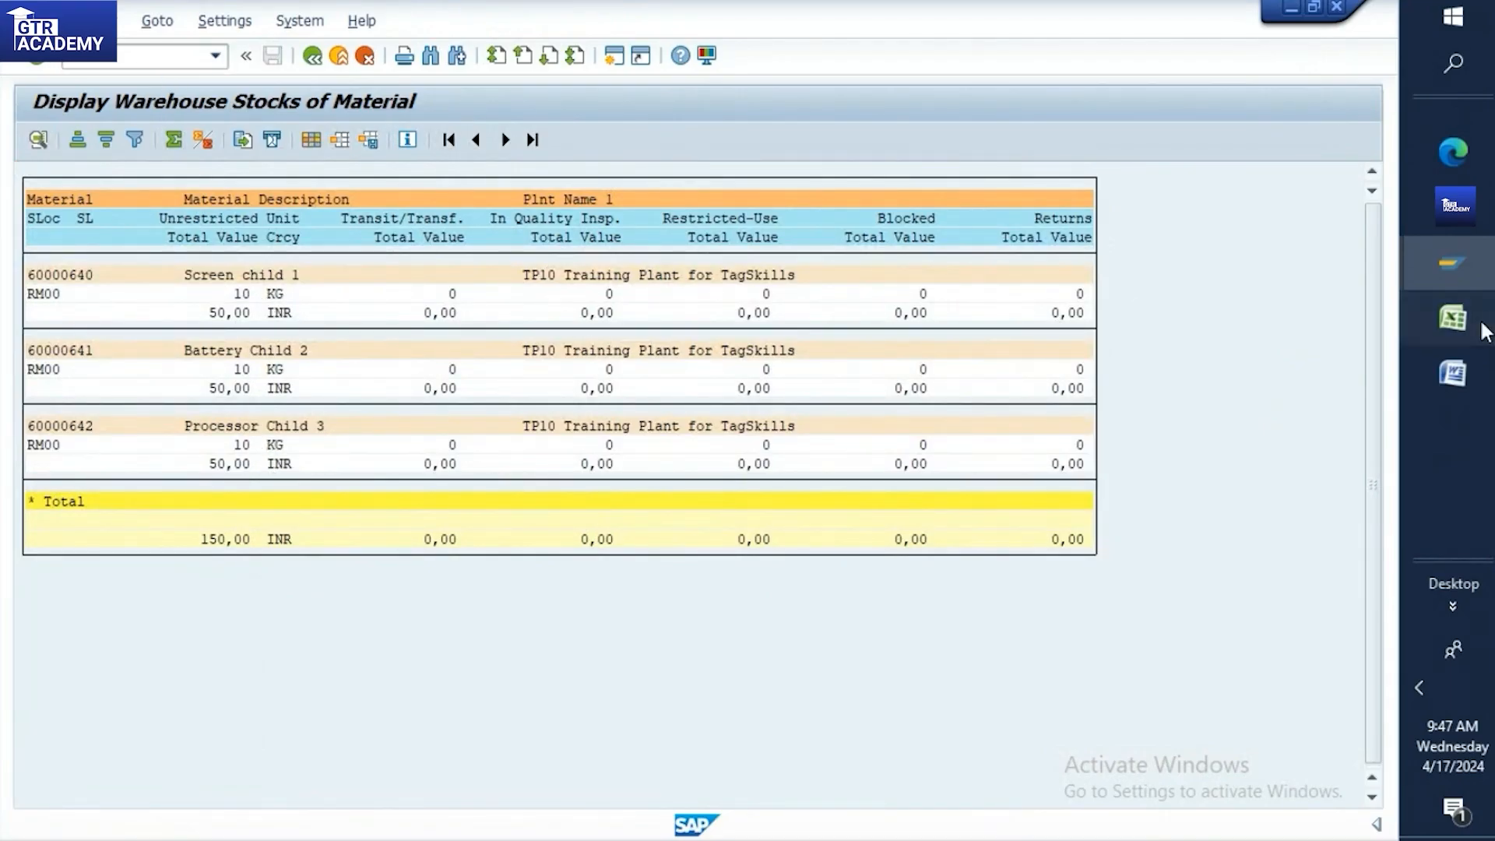
click(1453, 319)
click(198, 476)
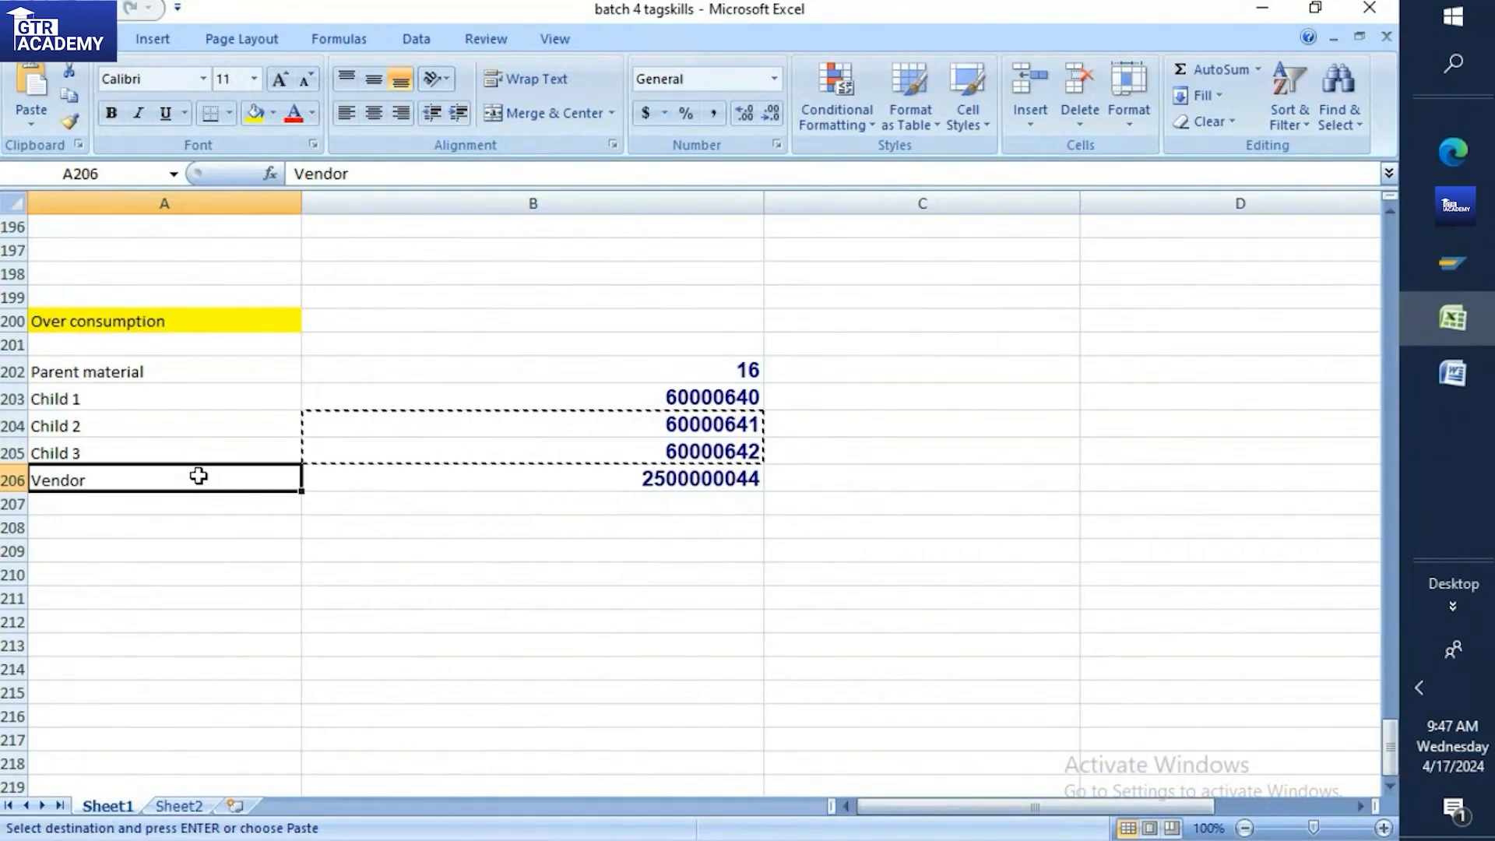
click(174, 503)
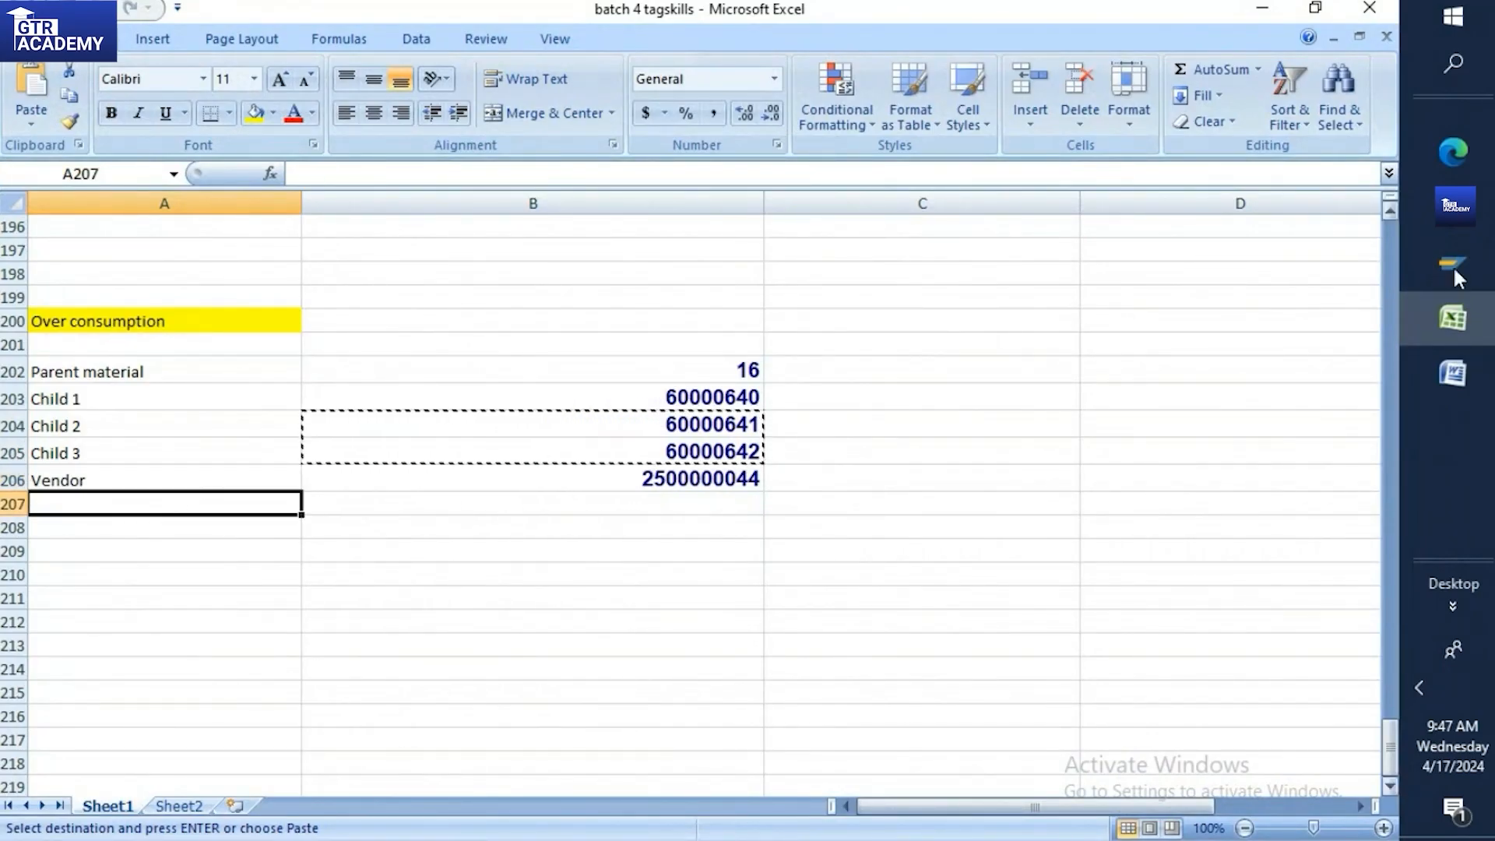
mouse_move(1450, 259)
click(1334, 359)
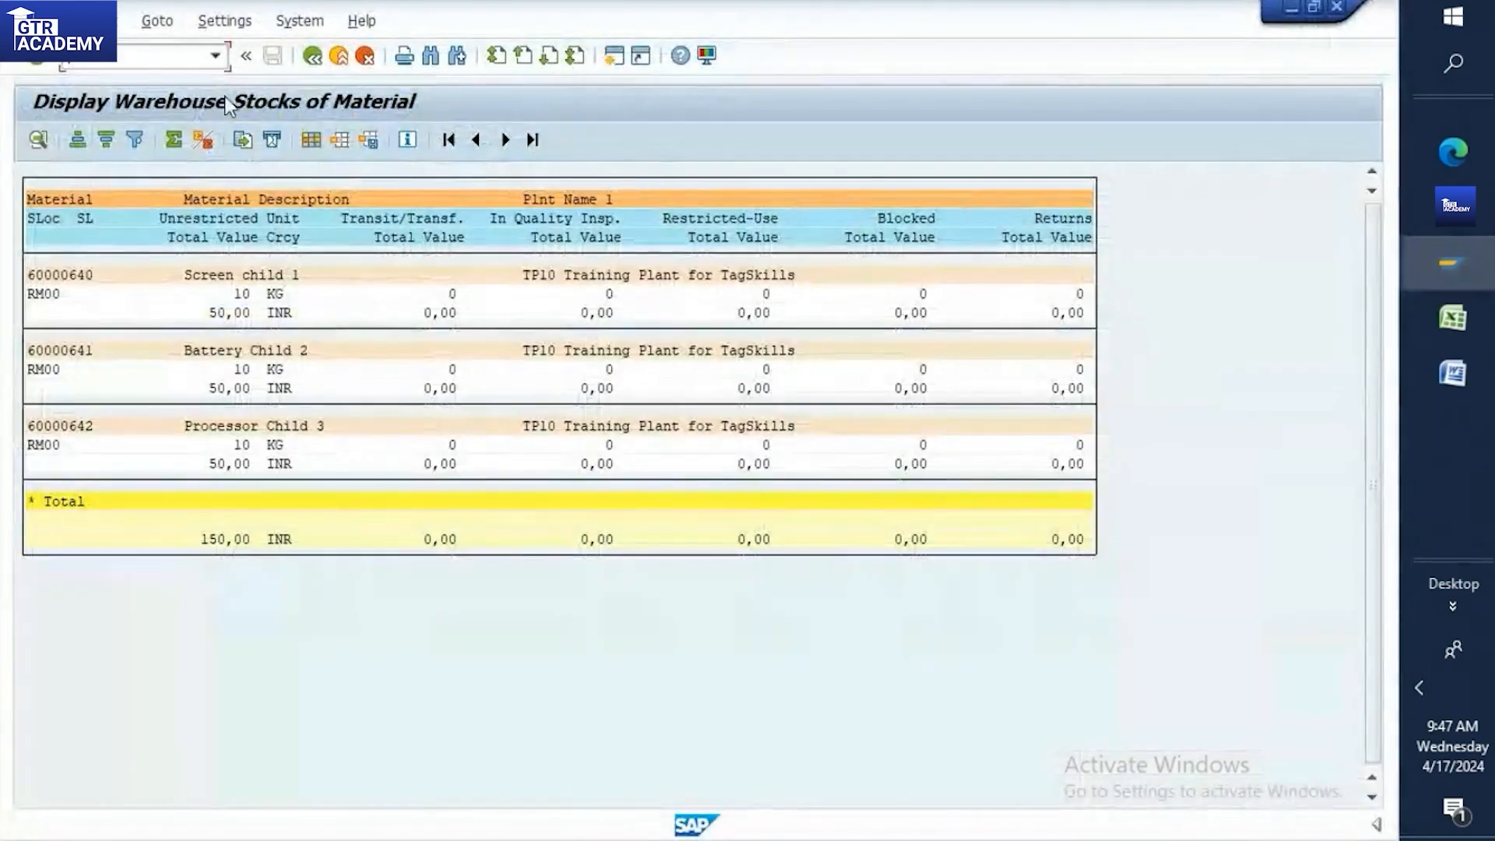
Open Create Purchase Order and copy the vendor number from Excel cell B206 into its Vendor field
text(N)
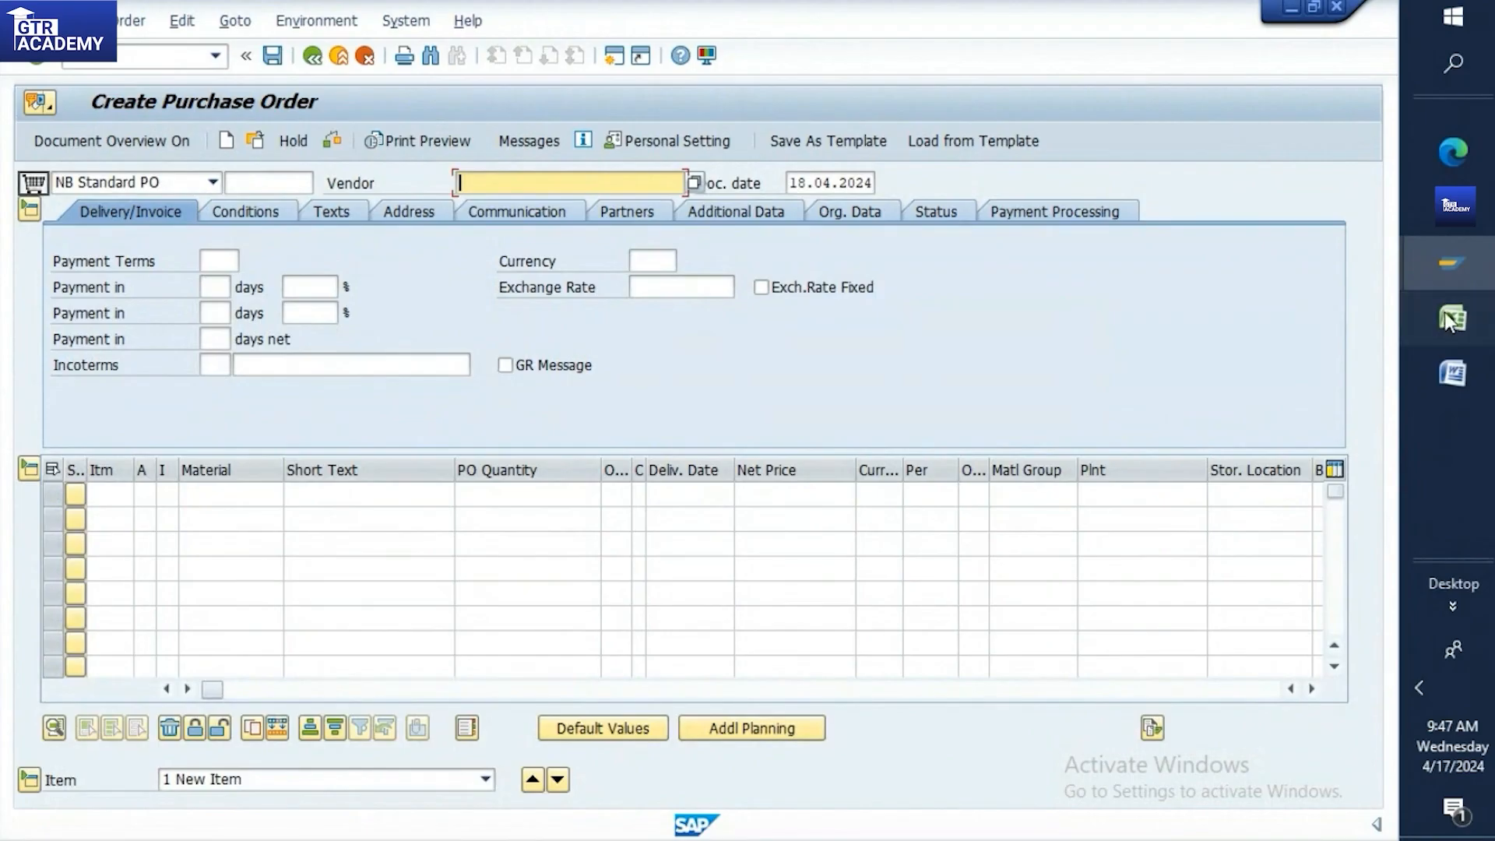
click(1446, 315)
click(668, 481)
key(ctrl+c)
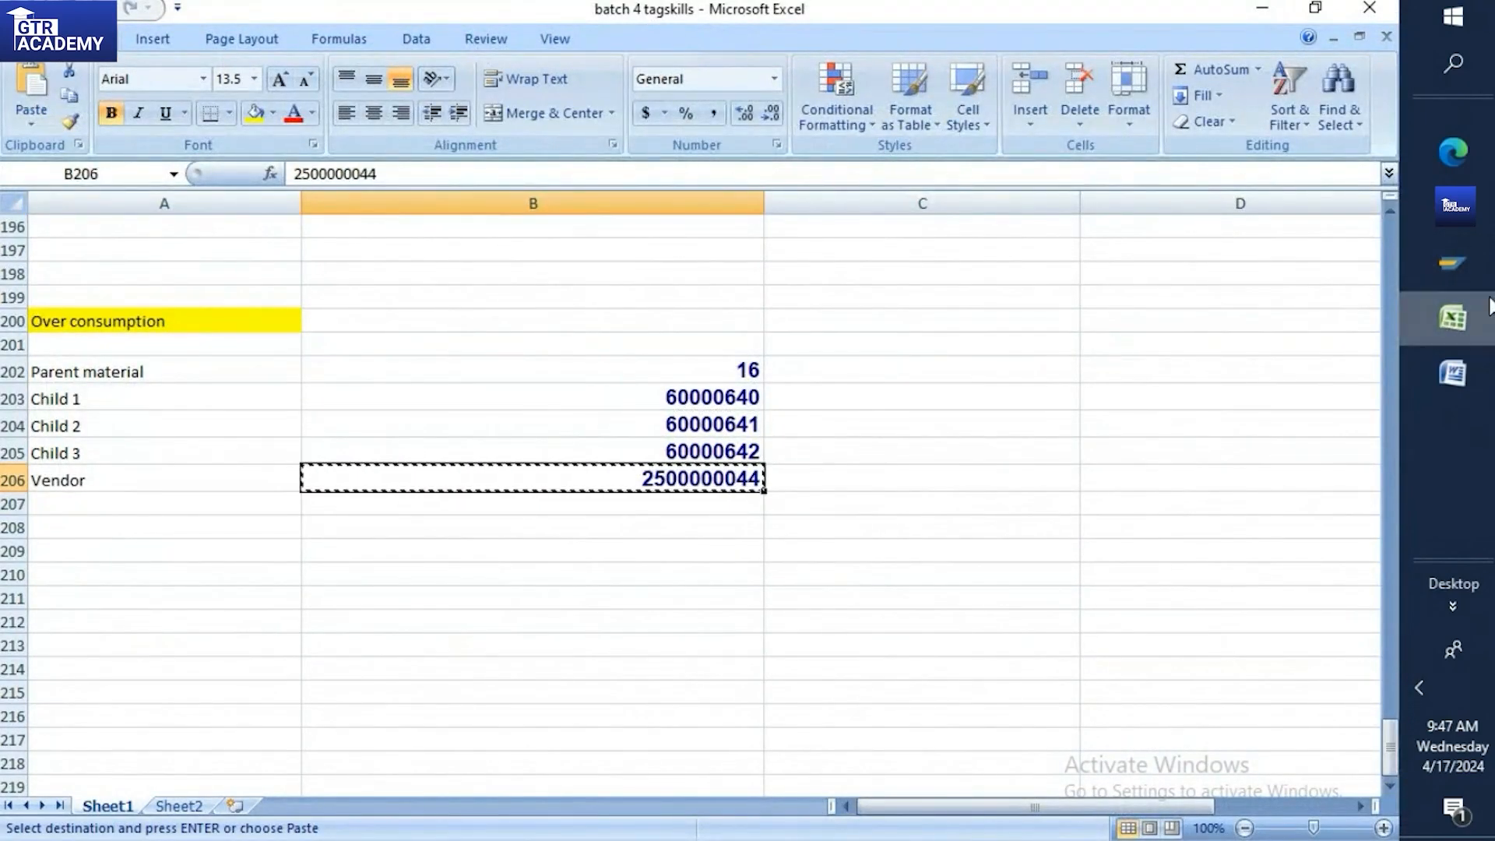
click(1453, 265)
key(ctrl+v)
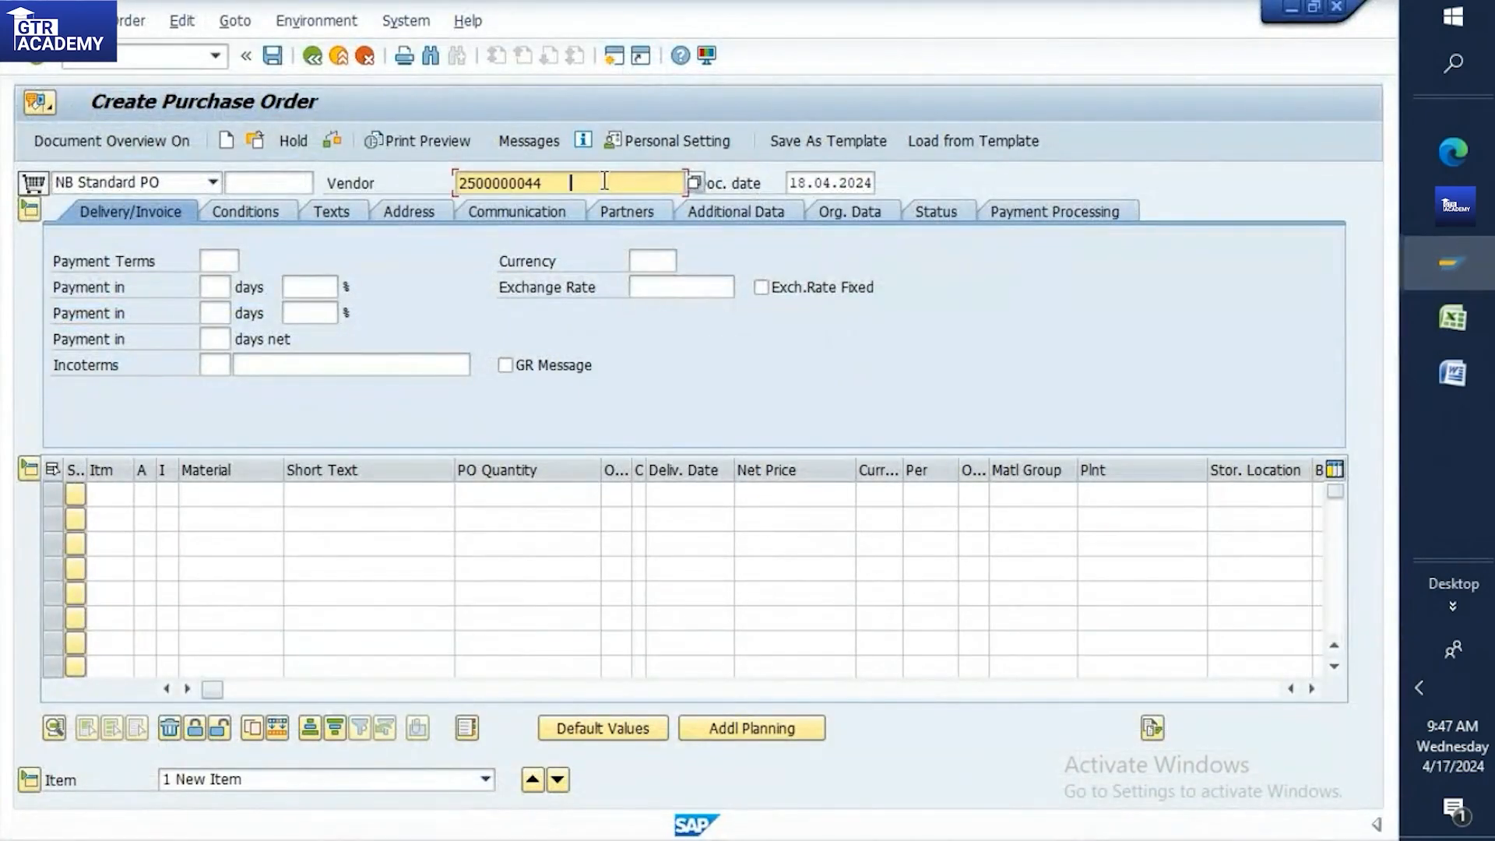
key(Return)
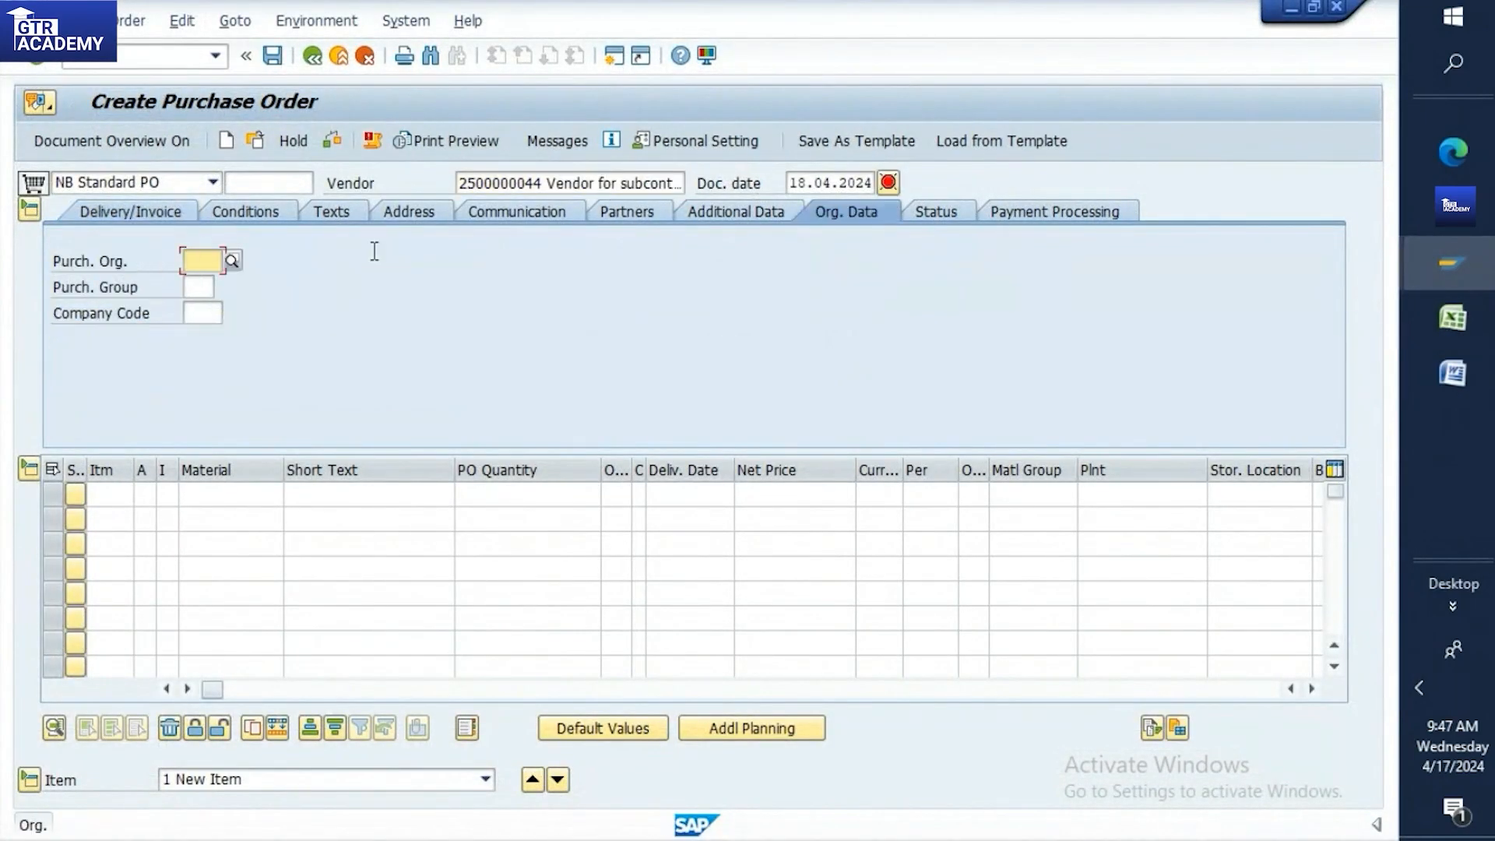
Set the purchasing organization to TP10, purchasing group to TP1 and company code to 1989 in the order header
click(195, 264)
text(T)
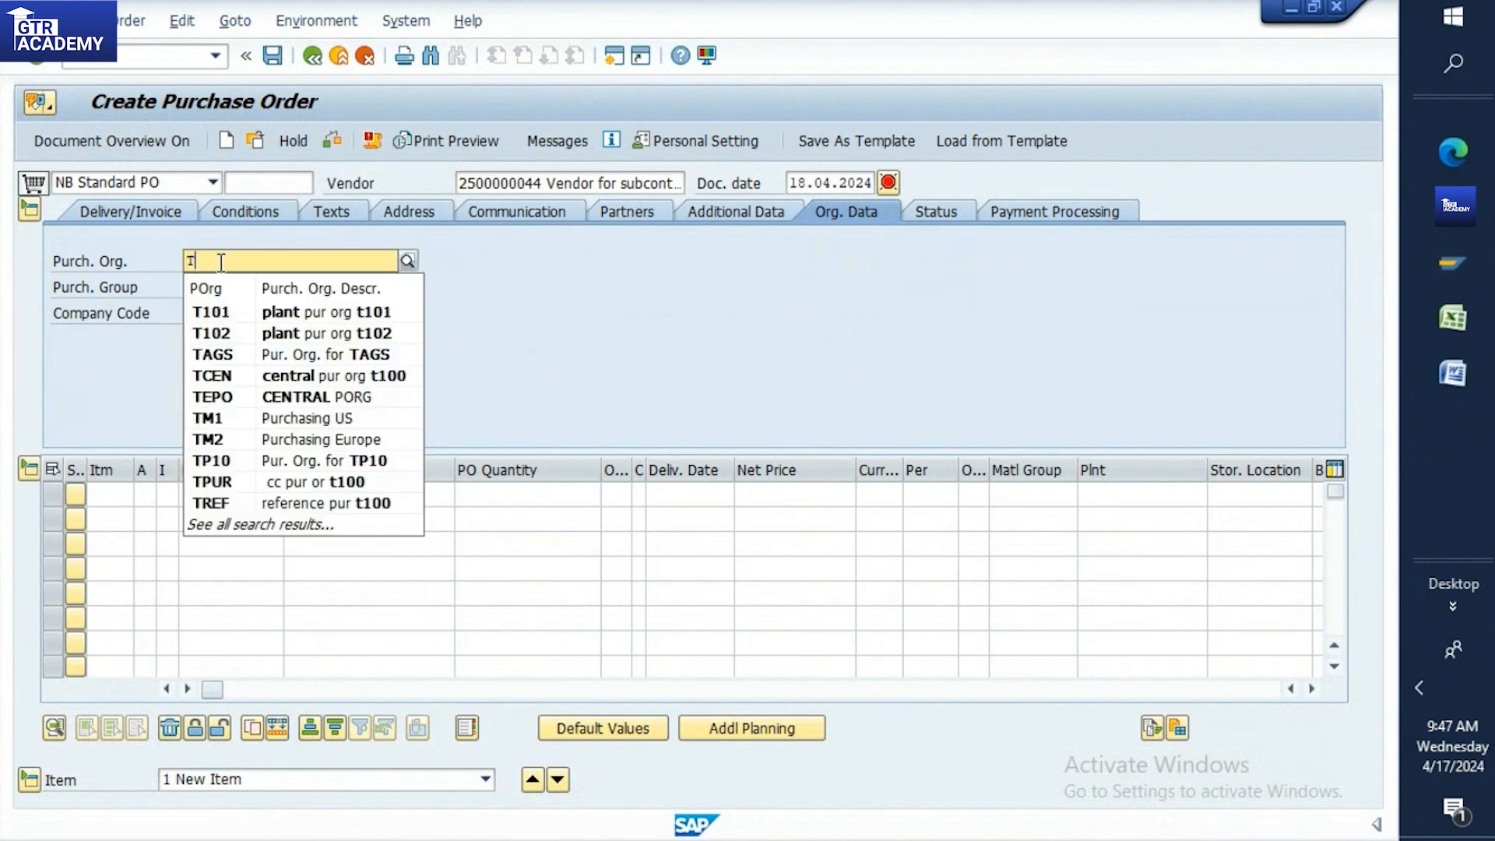
text(P10)
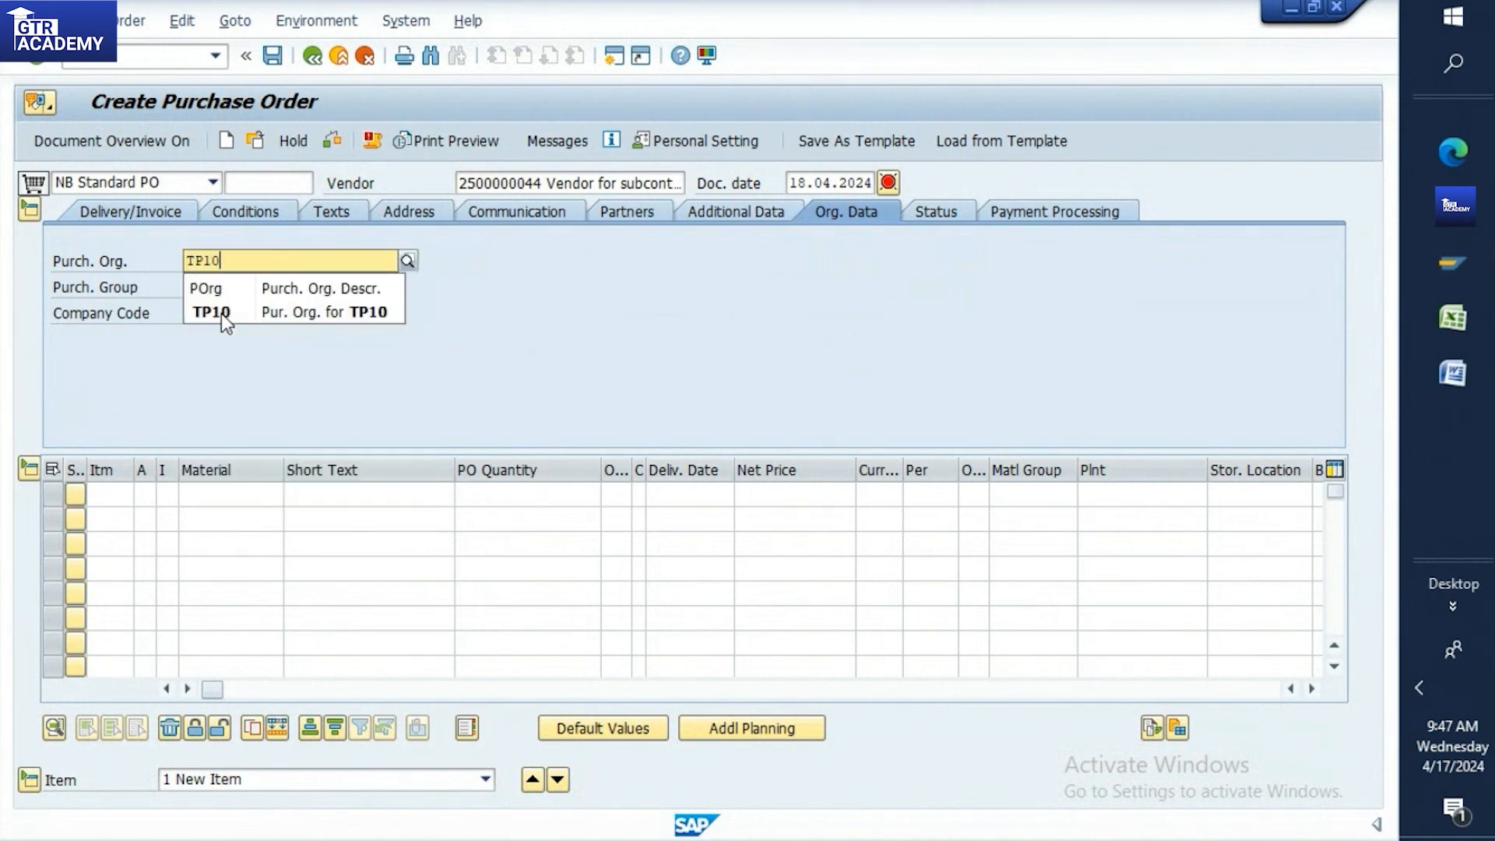
click(221, 312)
click(203, 289)
text(T)
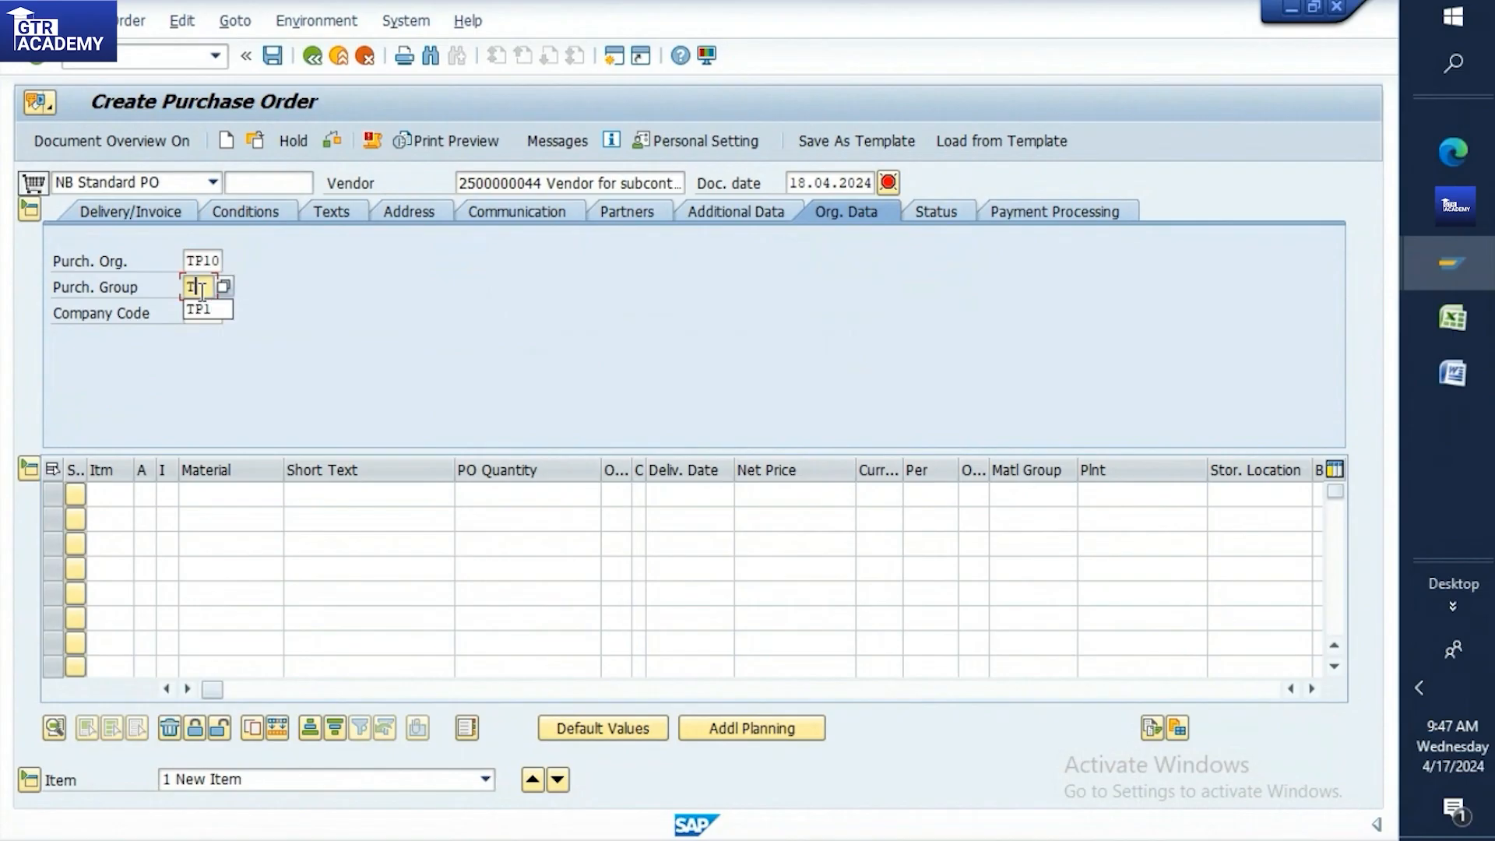
click(211, 310)
click(211, 315)
text(1989)
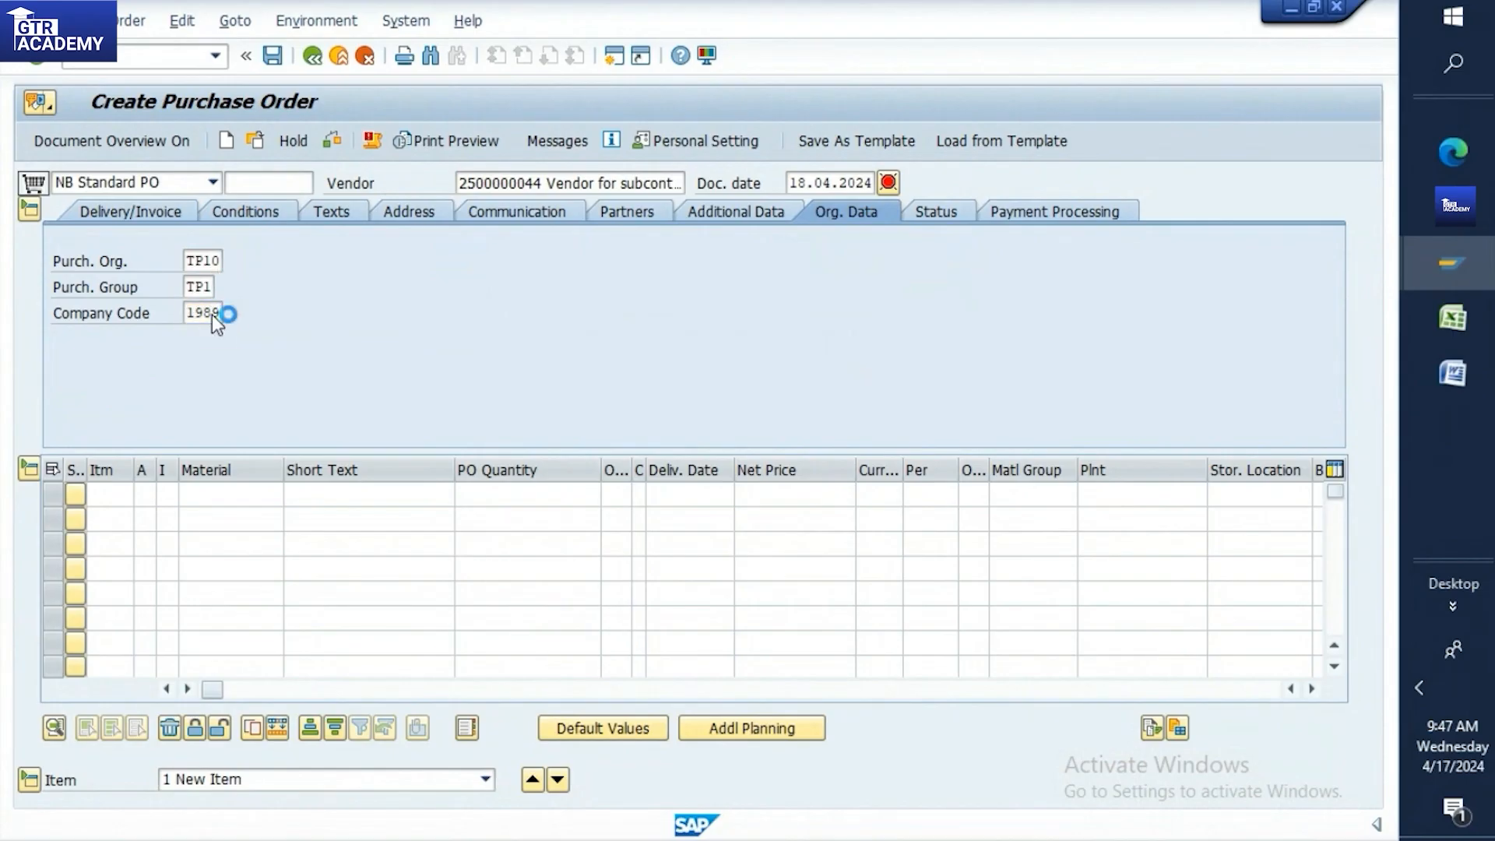
key(Return)
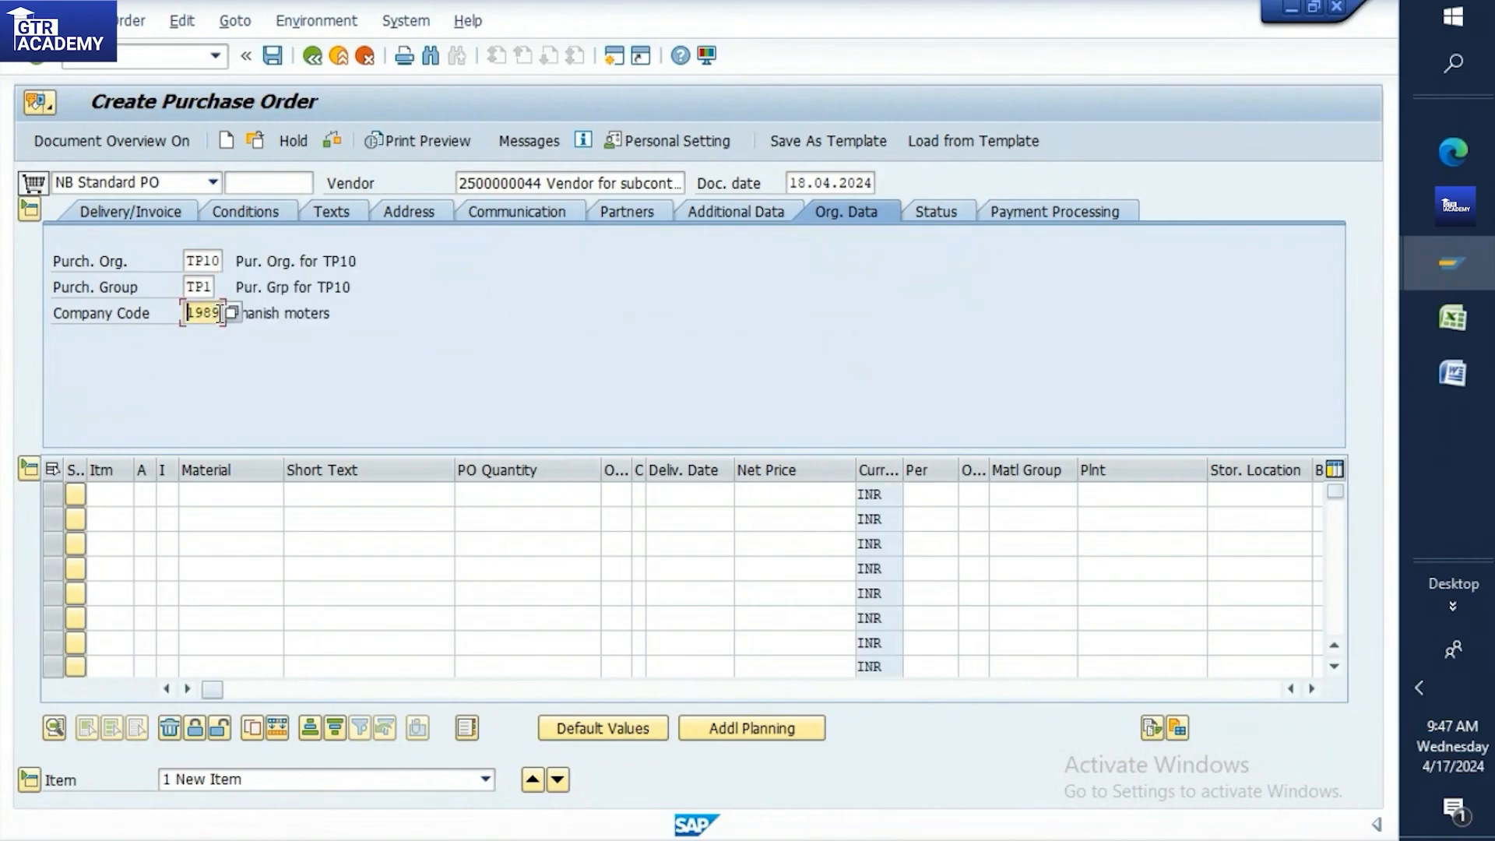
Copy the parent material number from Excel cell B202 into the Material field of the first purchase order item
click(232, 518)
click(226, 493)
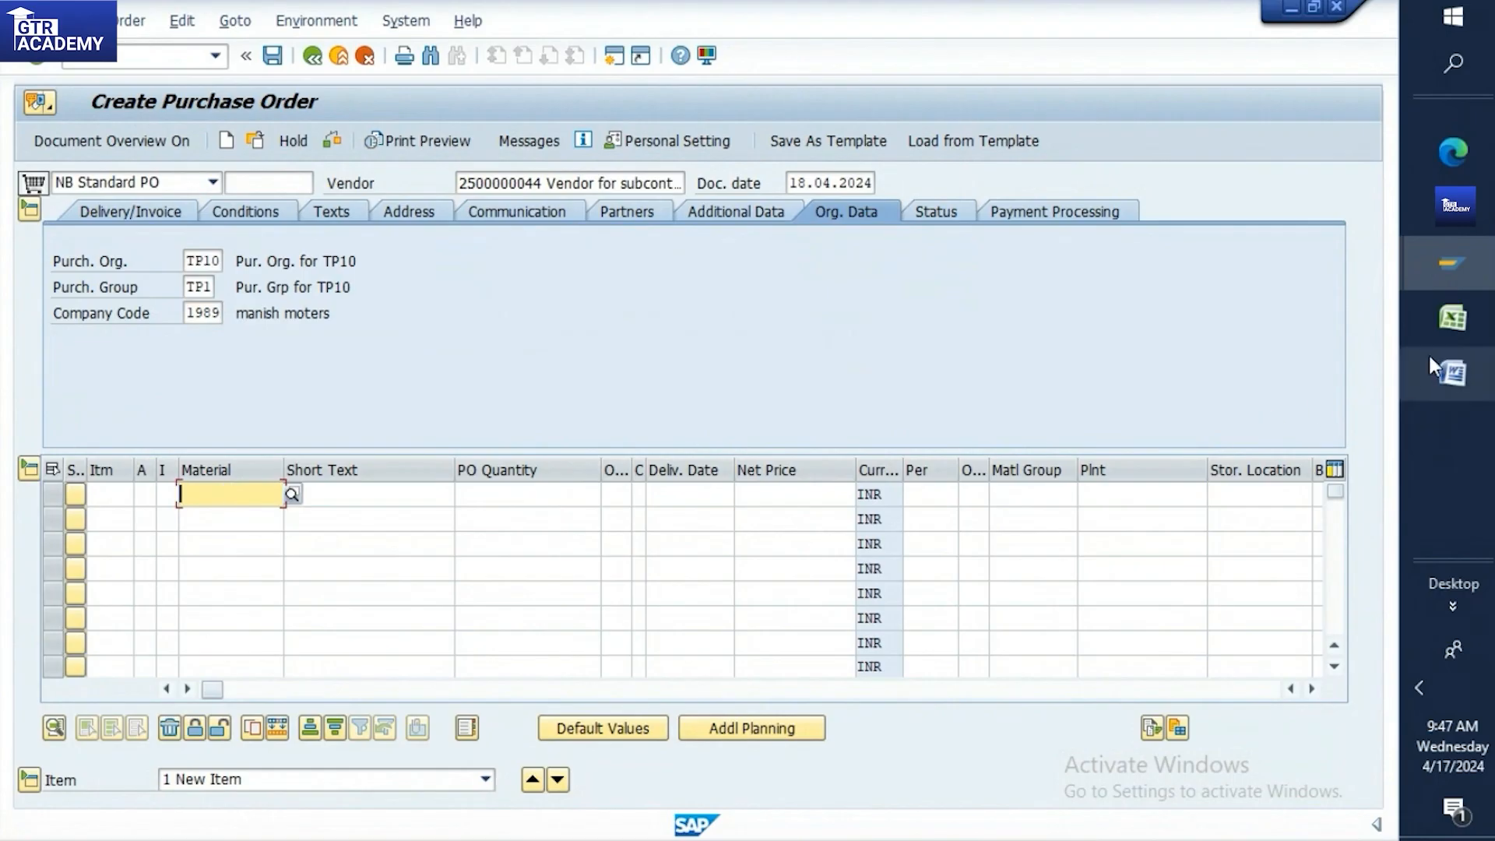
click(1441, 331)
click(741, 371)
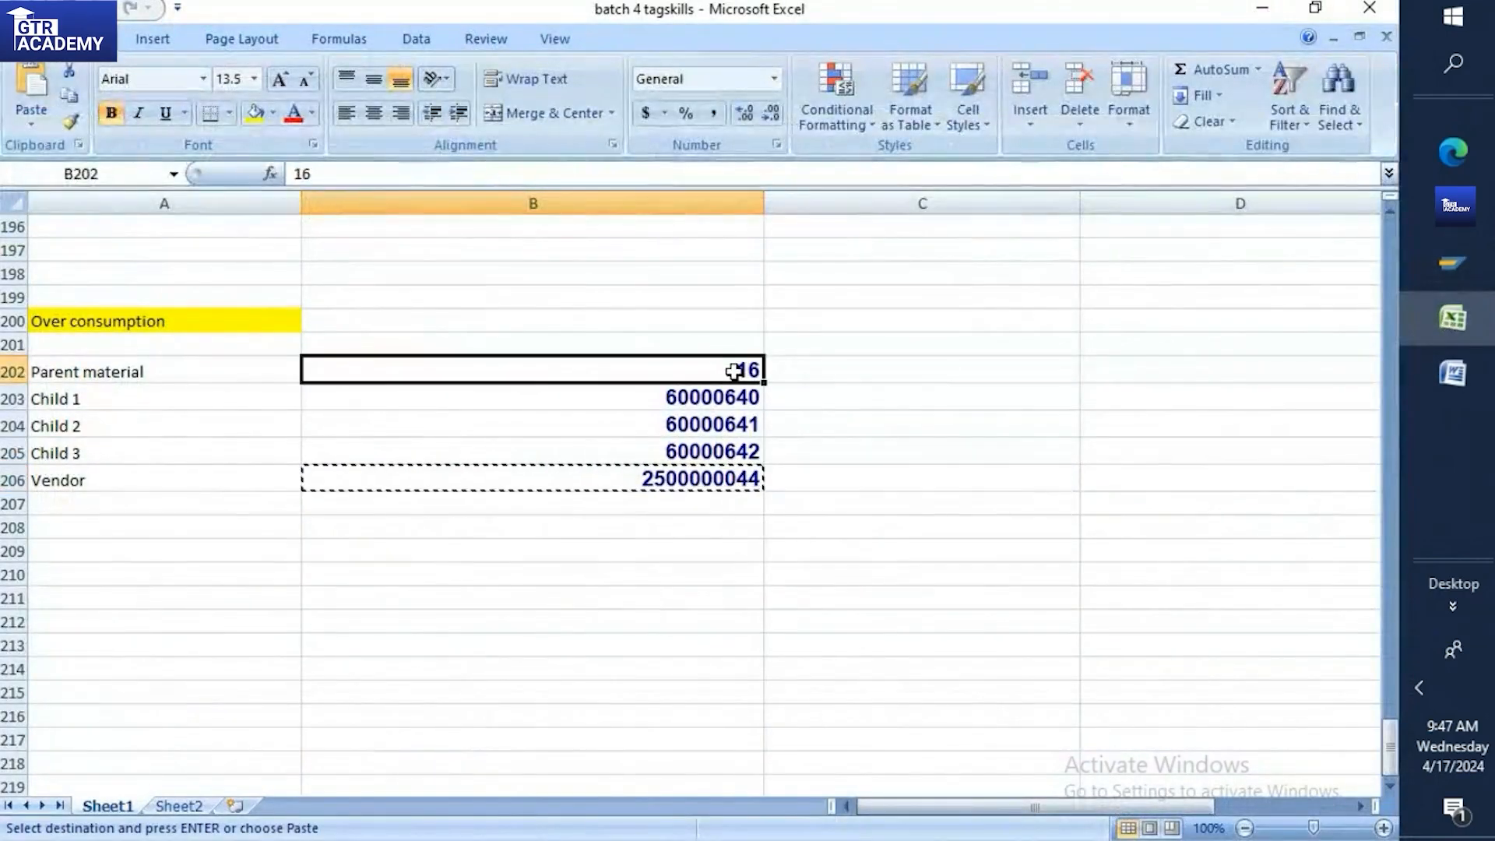
key(ctrl+c)
click(1459, 370)
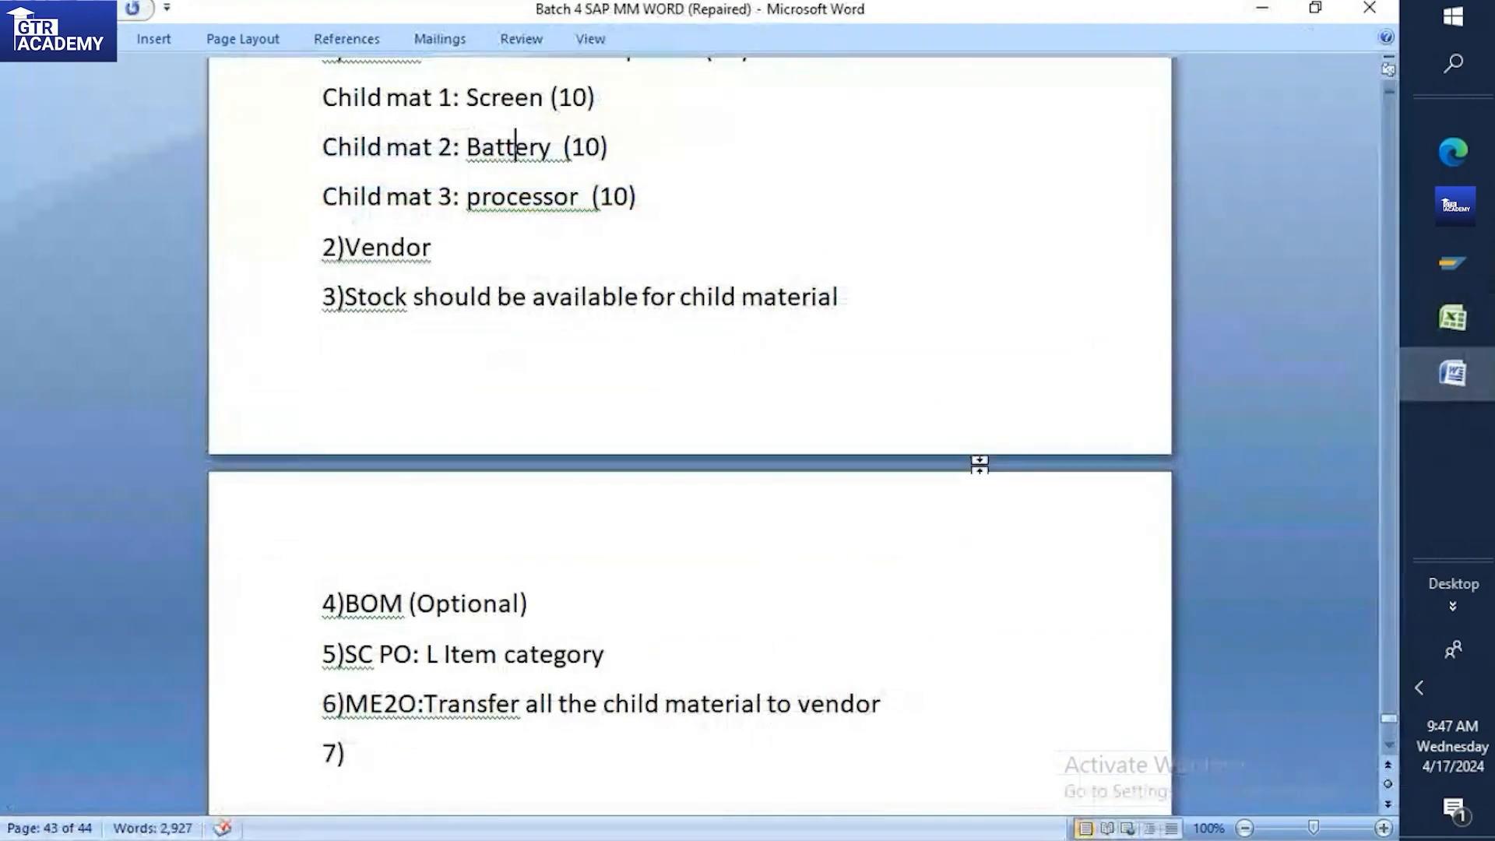
mouse_move(1432, 262)
click(1325, 366)
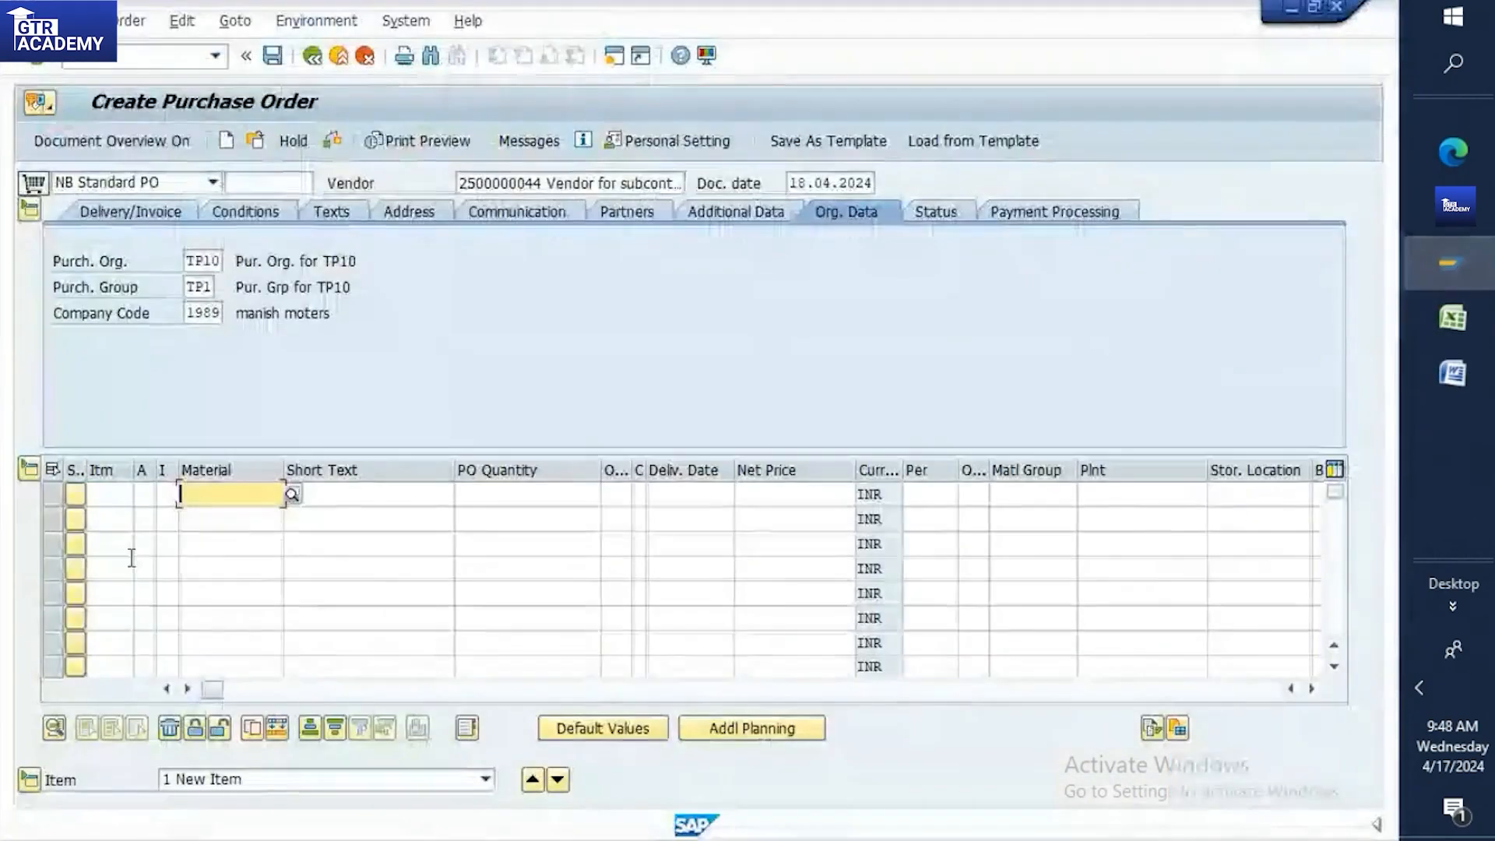
key(ctrl+v)
key(Return)
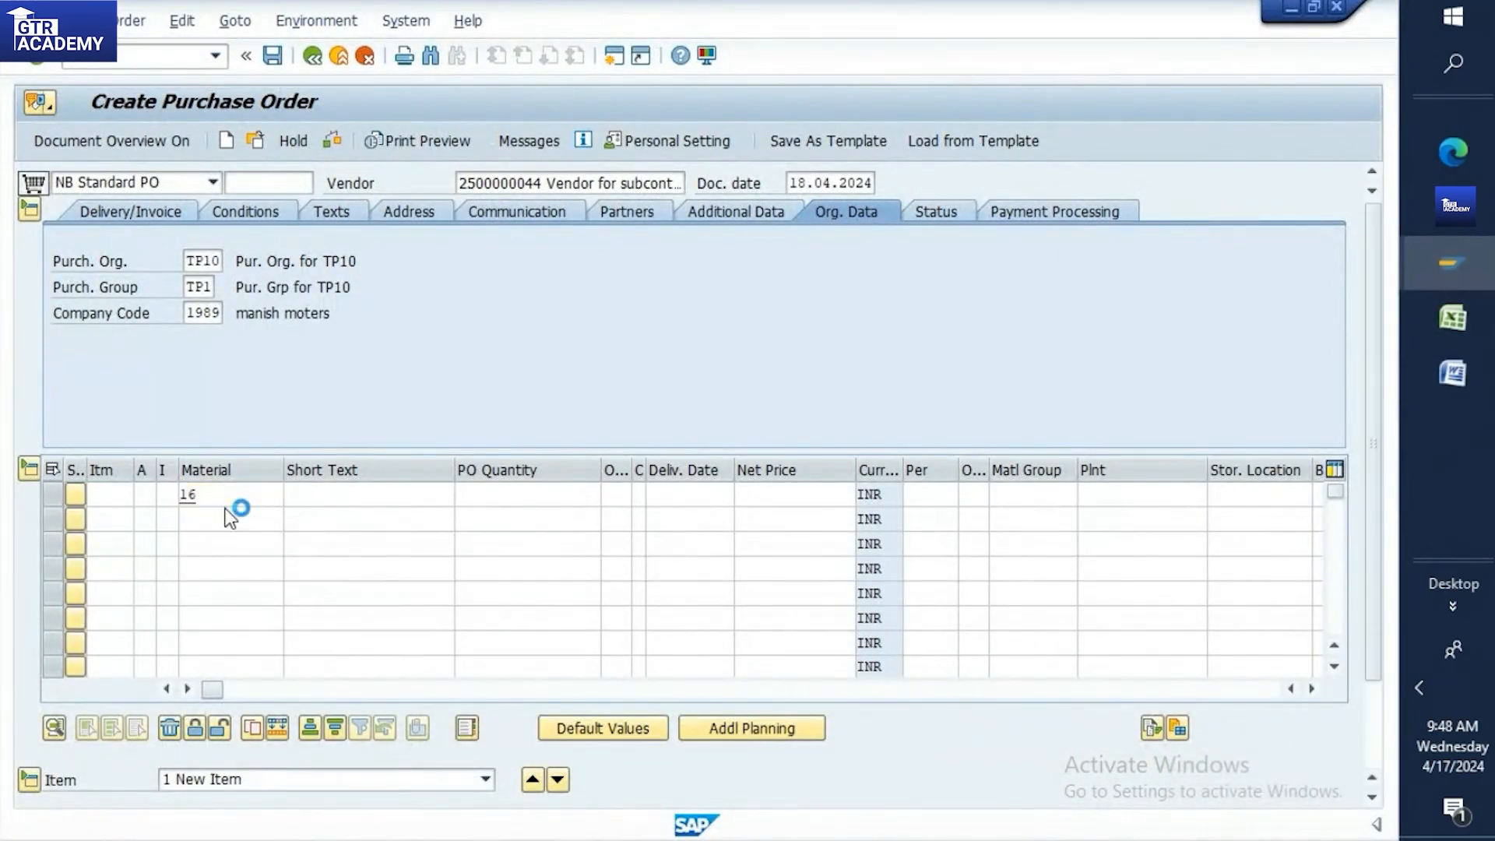
Set the parent material item's plant to TP10, PO quantity to 10 and net price to 5
text(TP)
click(1105, 519)
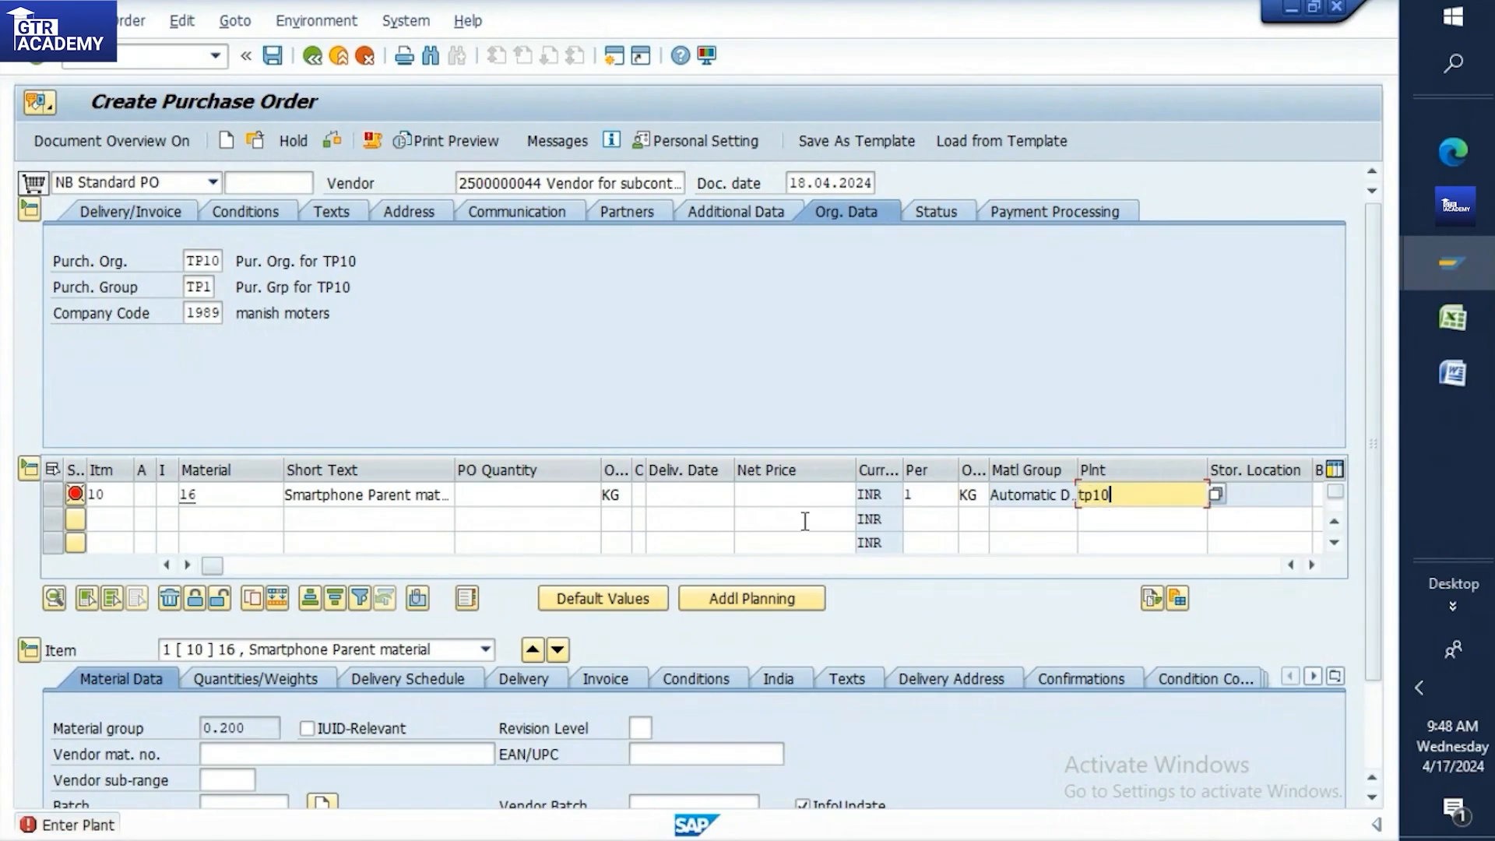
key(Return)
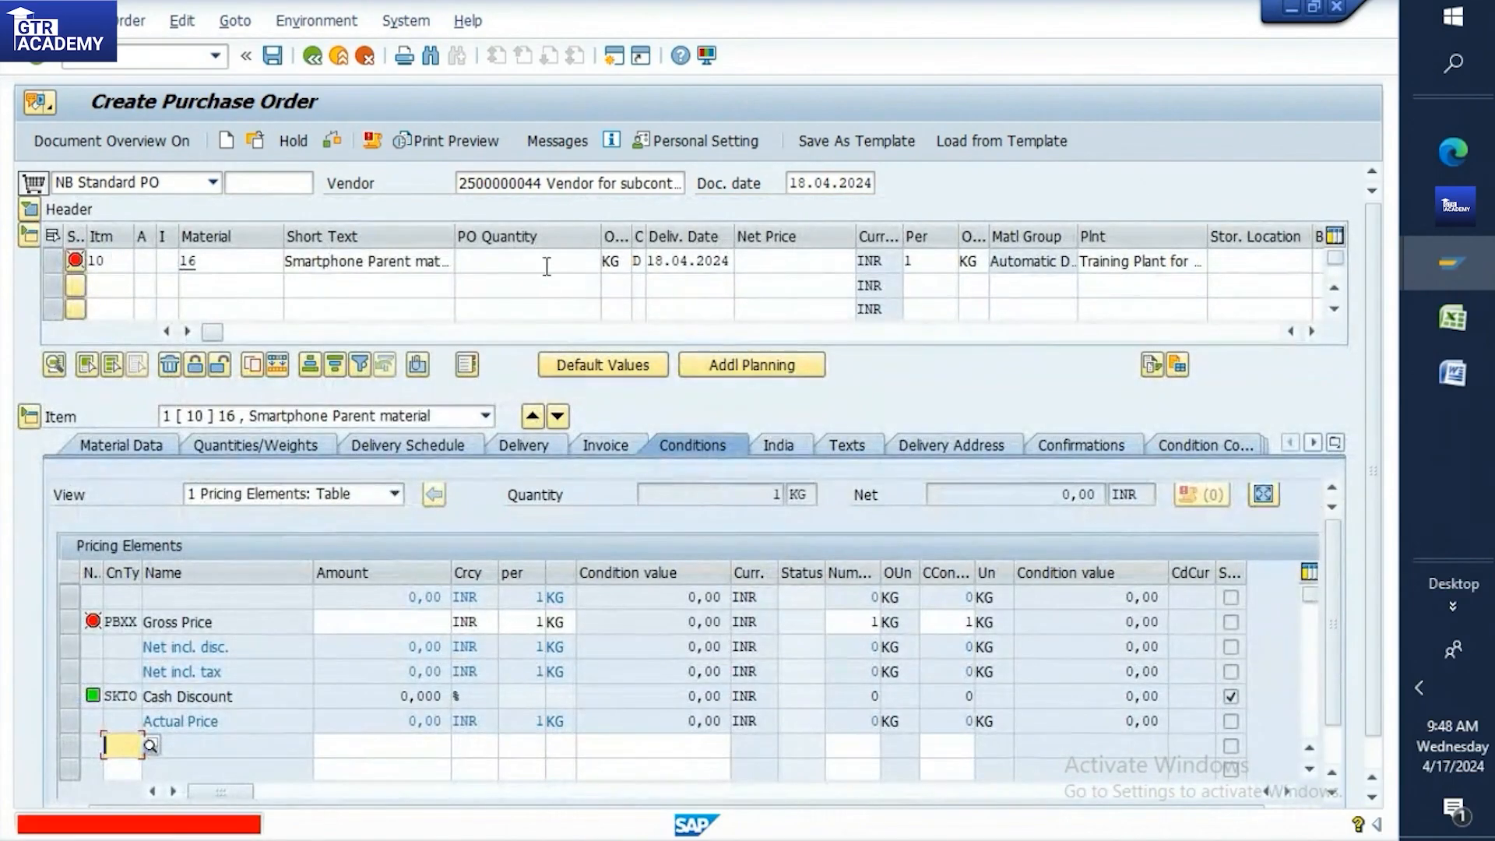
click(530, 260)
text(10)
click(773, 261)
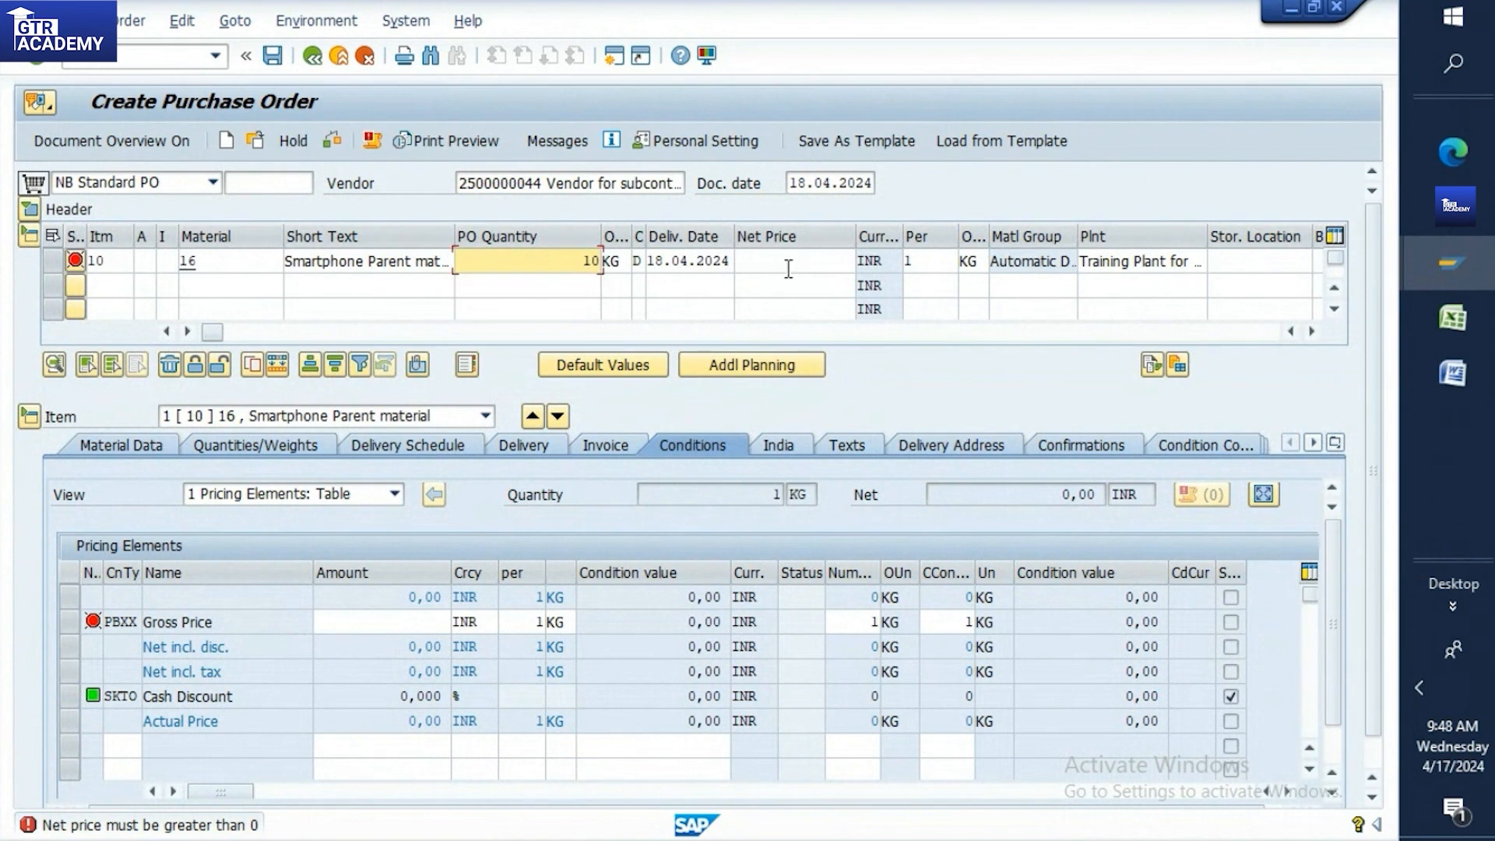
text(5)
key(Return)
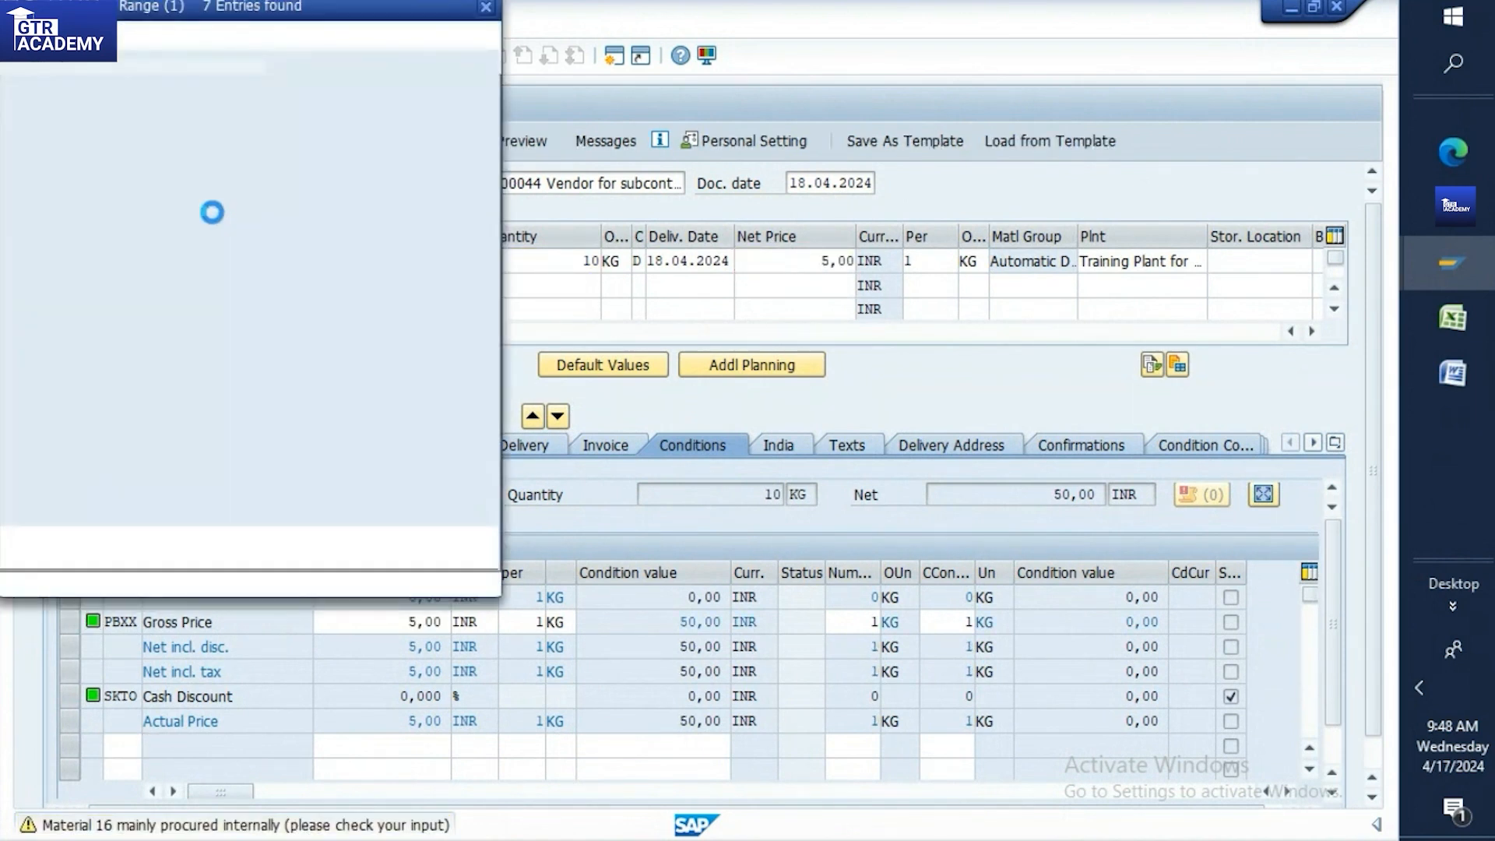
Assign item category L to the parent material item and set its delivery date to 30.05.2024
double_click(81, 208)
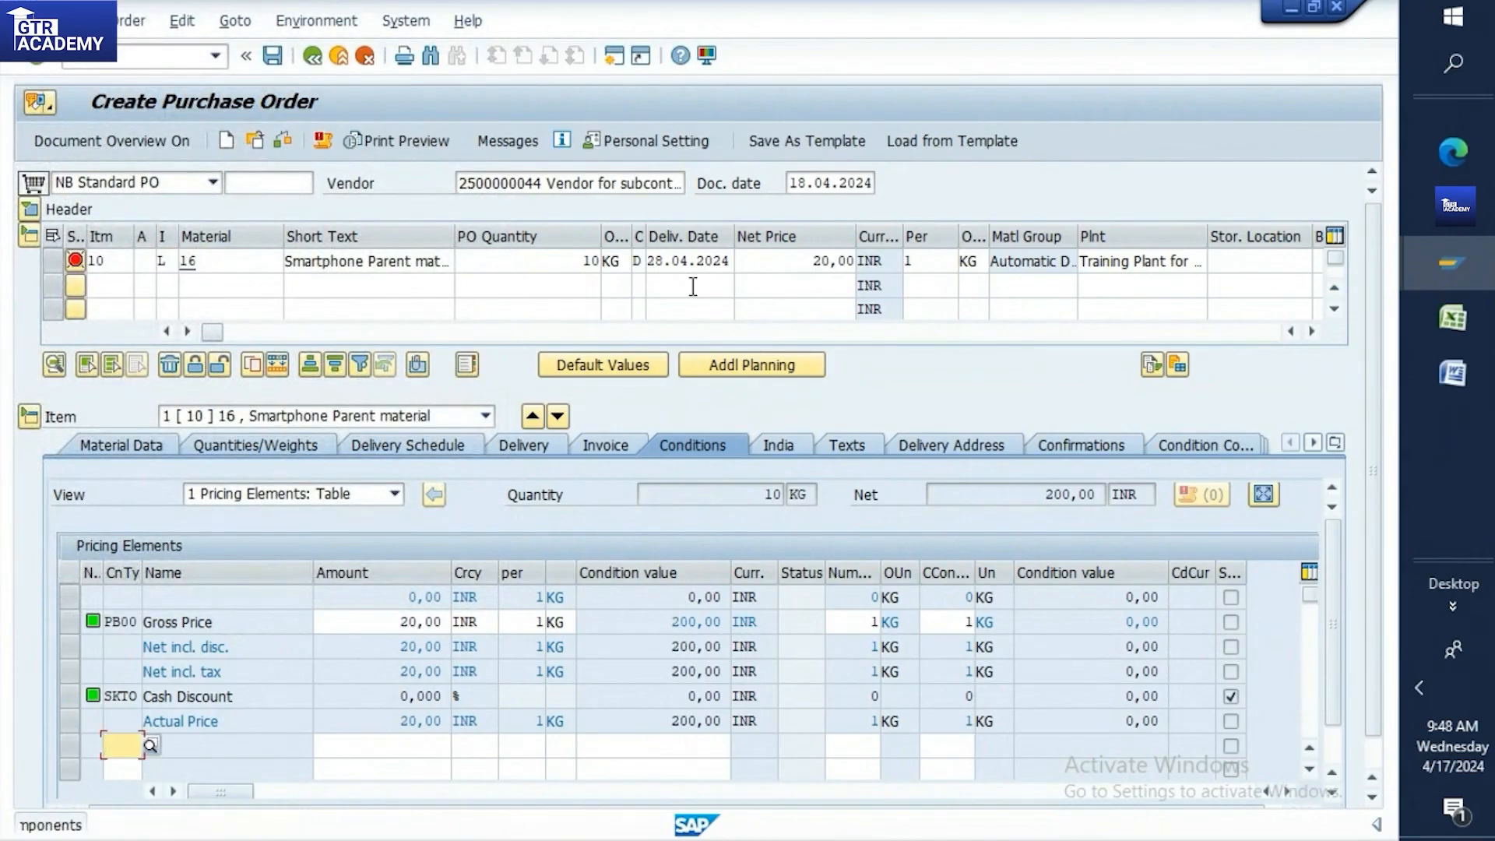
click(713, 258)
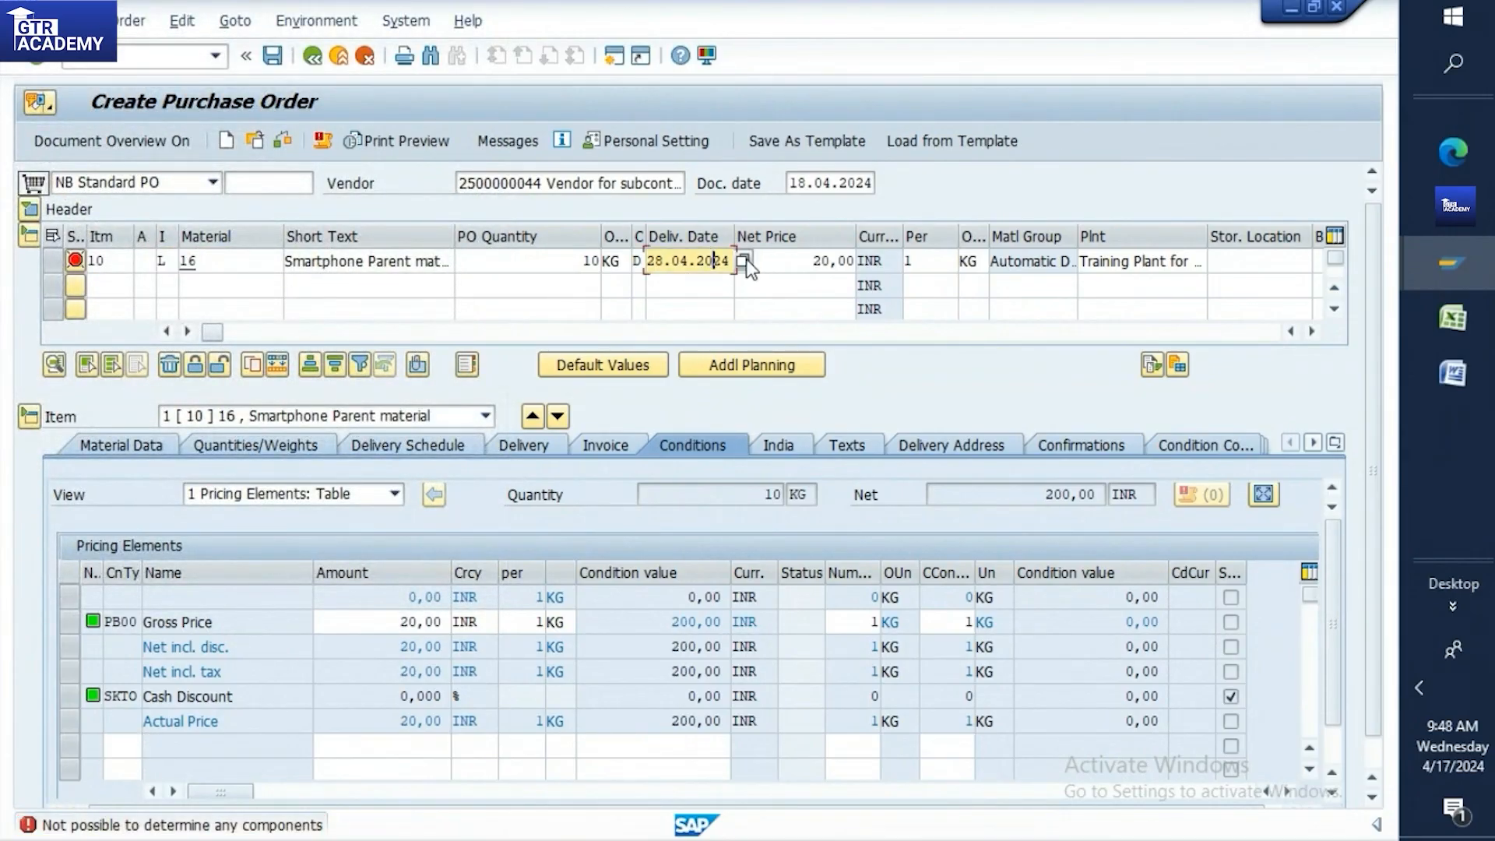
click(744, 259)
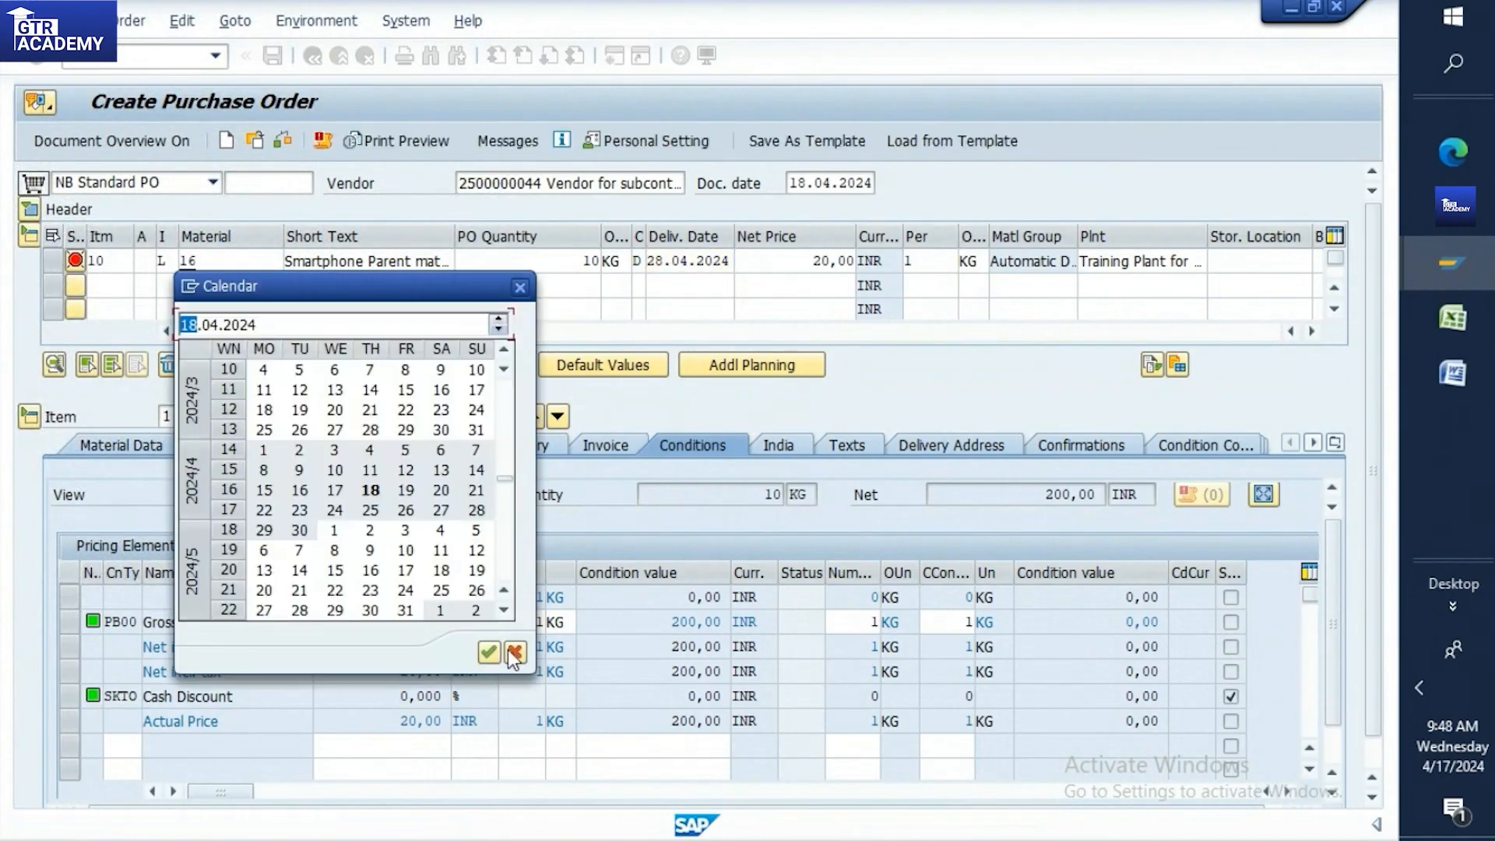
double_click(376, 612)
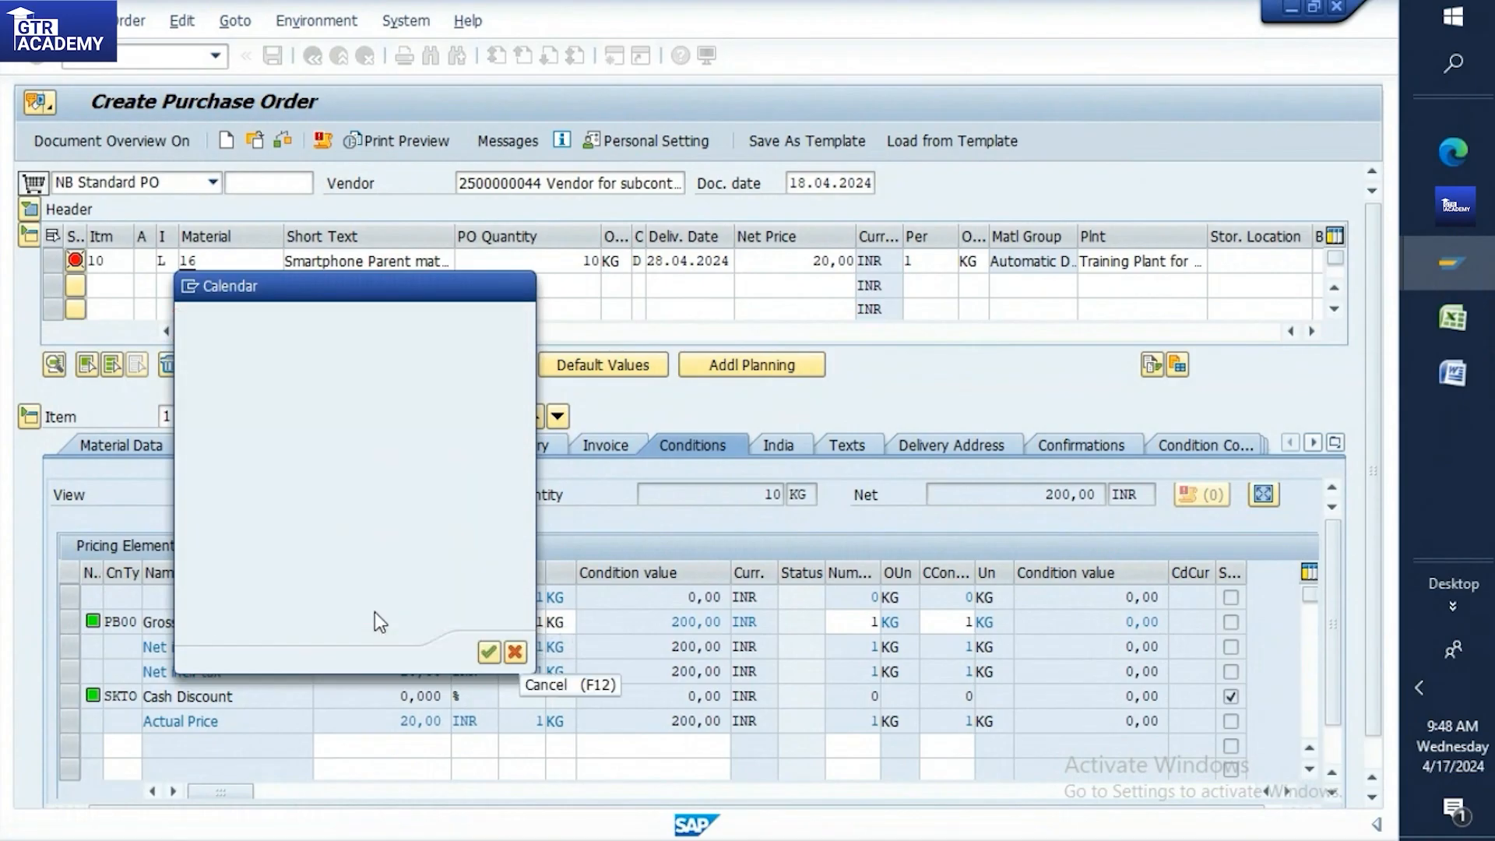
Try to explode the BOM from the parent item's material data
click(137, 446)
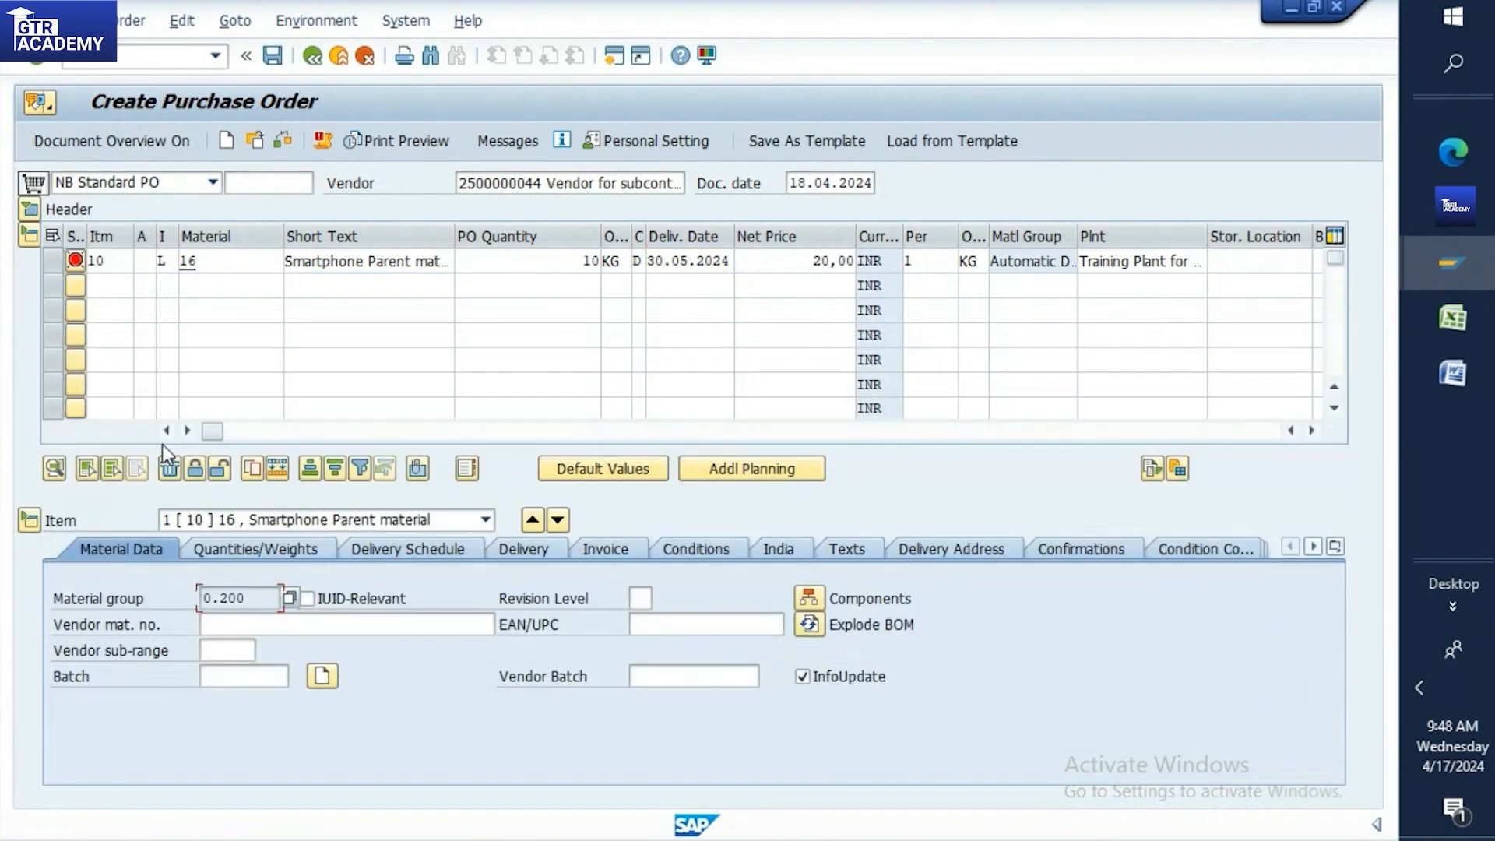
click(817, 623)
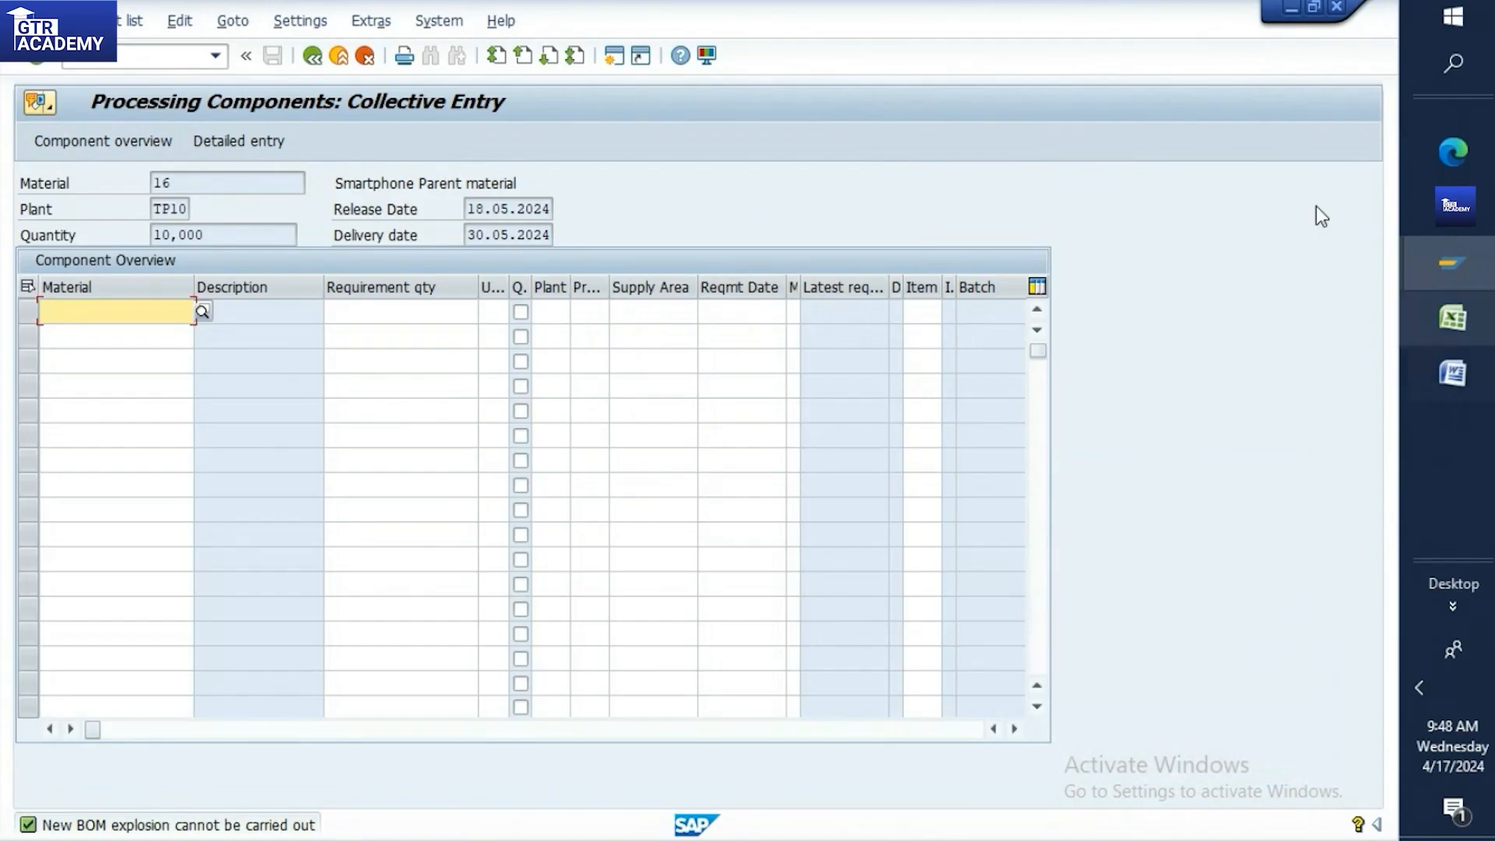
click(365, 56)
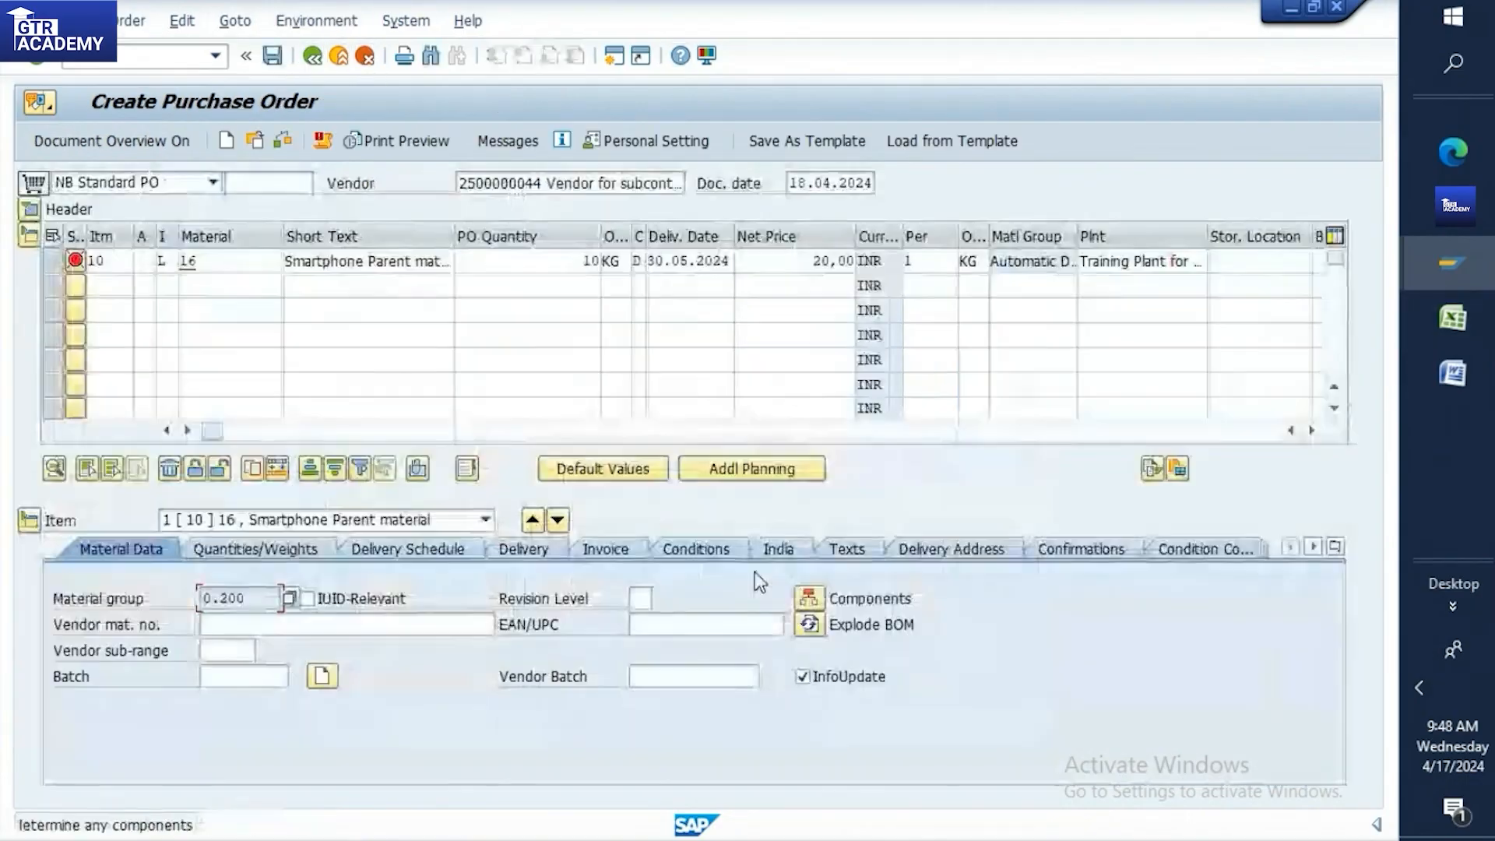
Open the item's components and copy the three child materials from Excel cells B203:B205 into the Material column
click(808, 600)
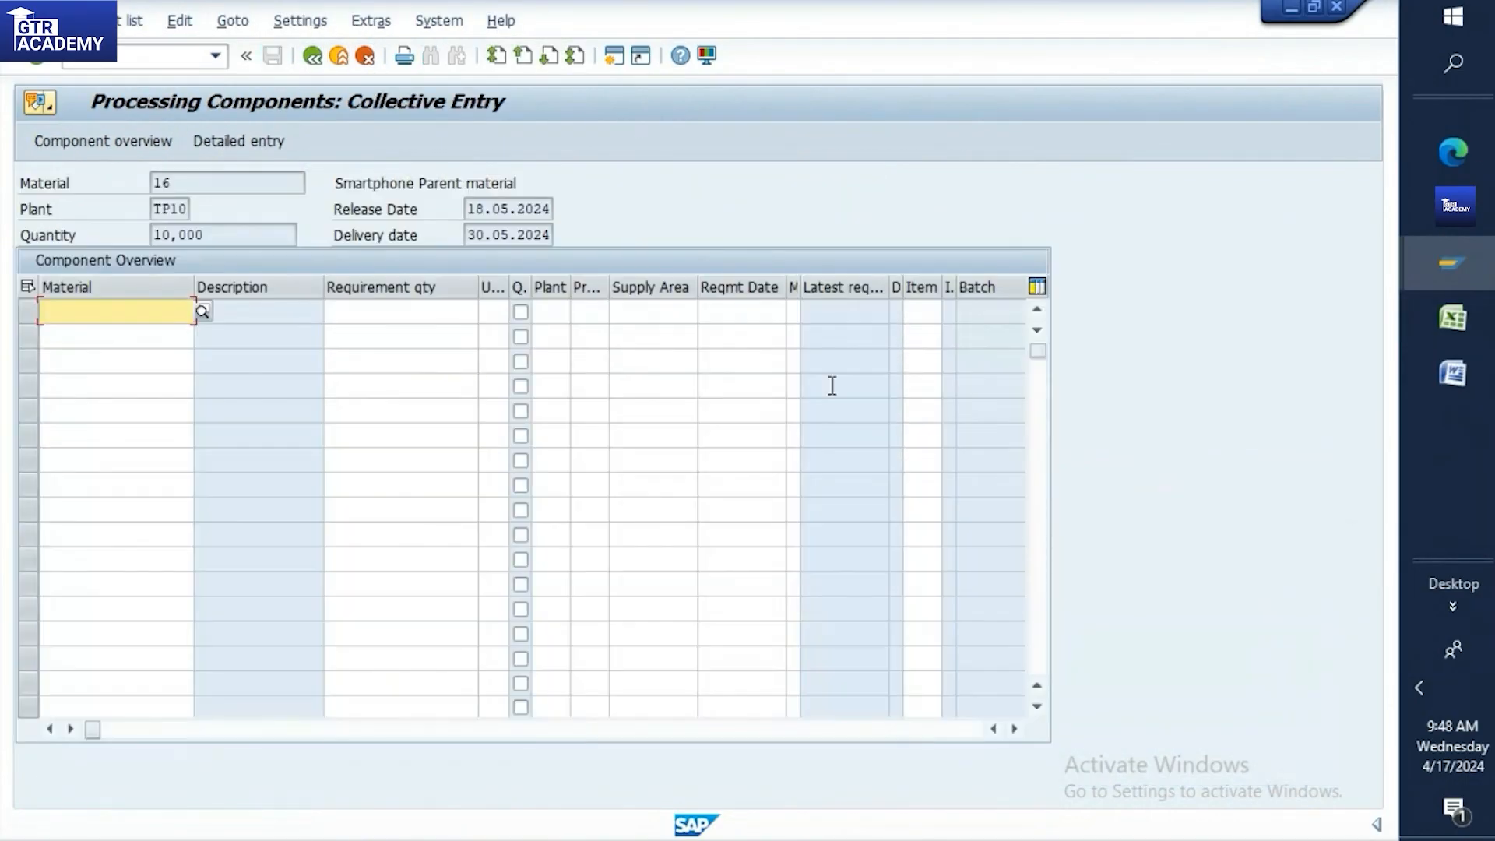
click(1453, 318)
key(ctrl+c)
drag(660, 395, 675, 461)
key(ctrl+c)
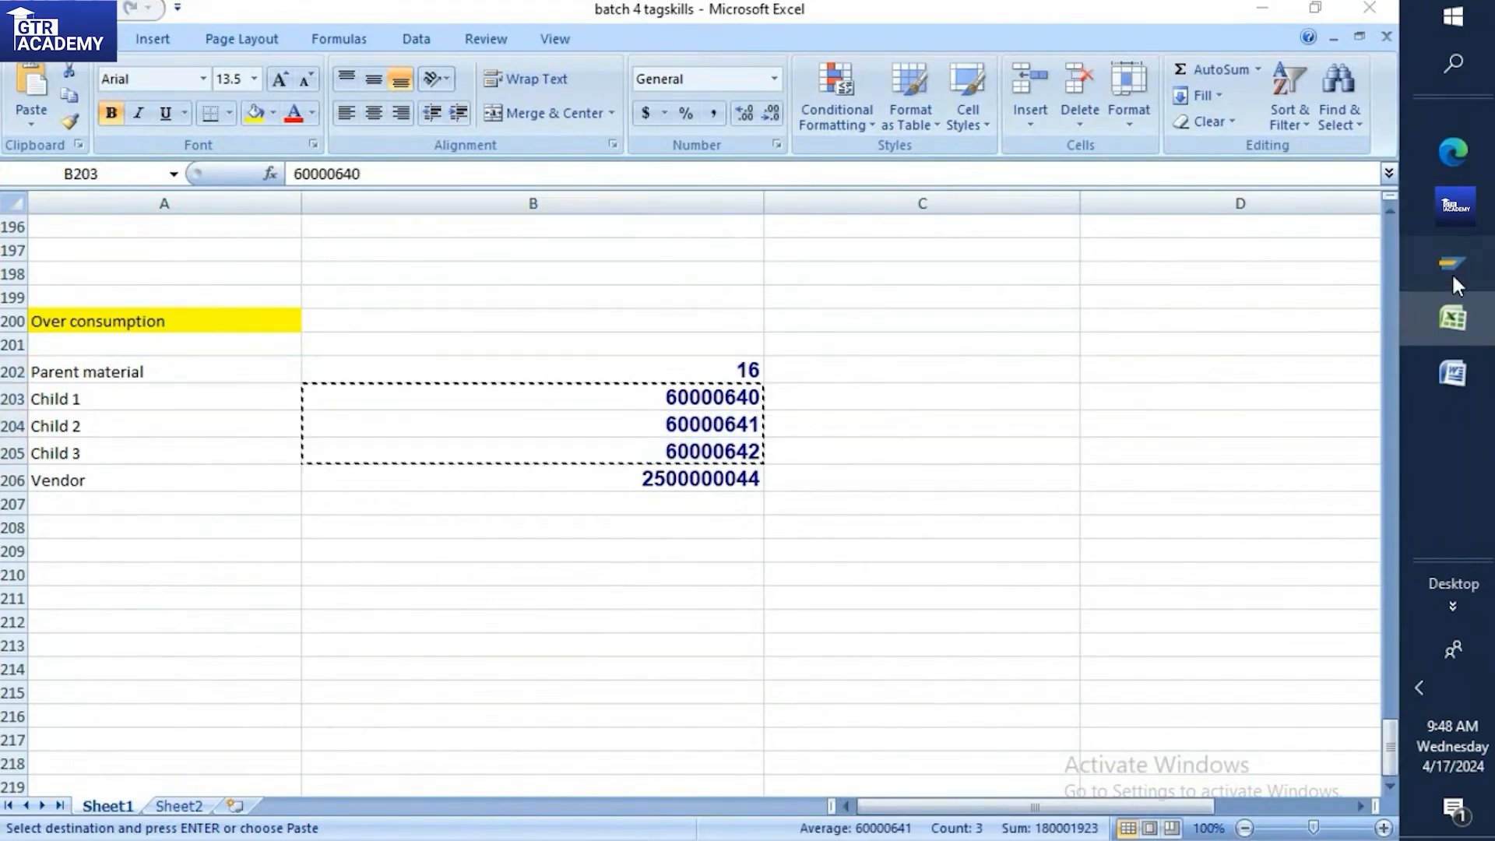
mouse_move(1451, 272)
click(1311, 353)
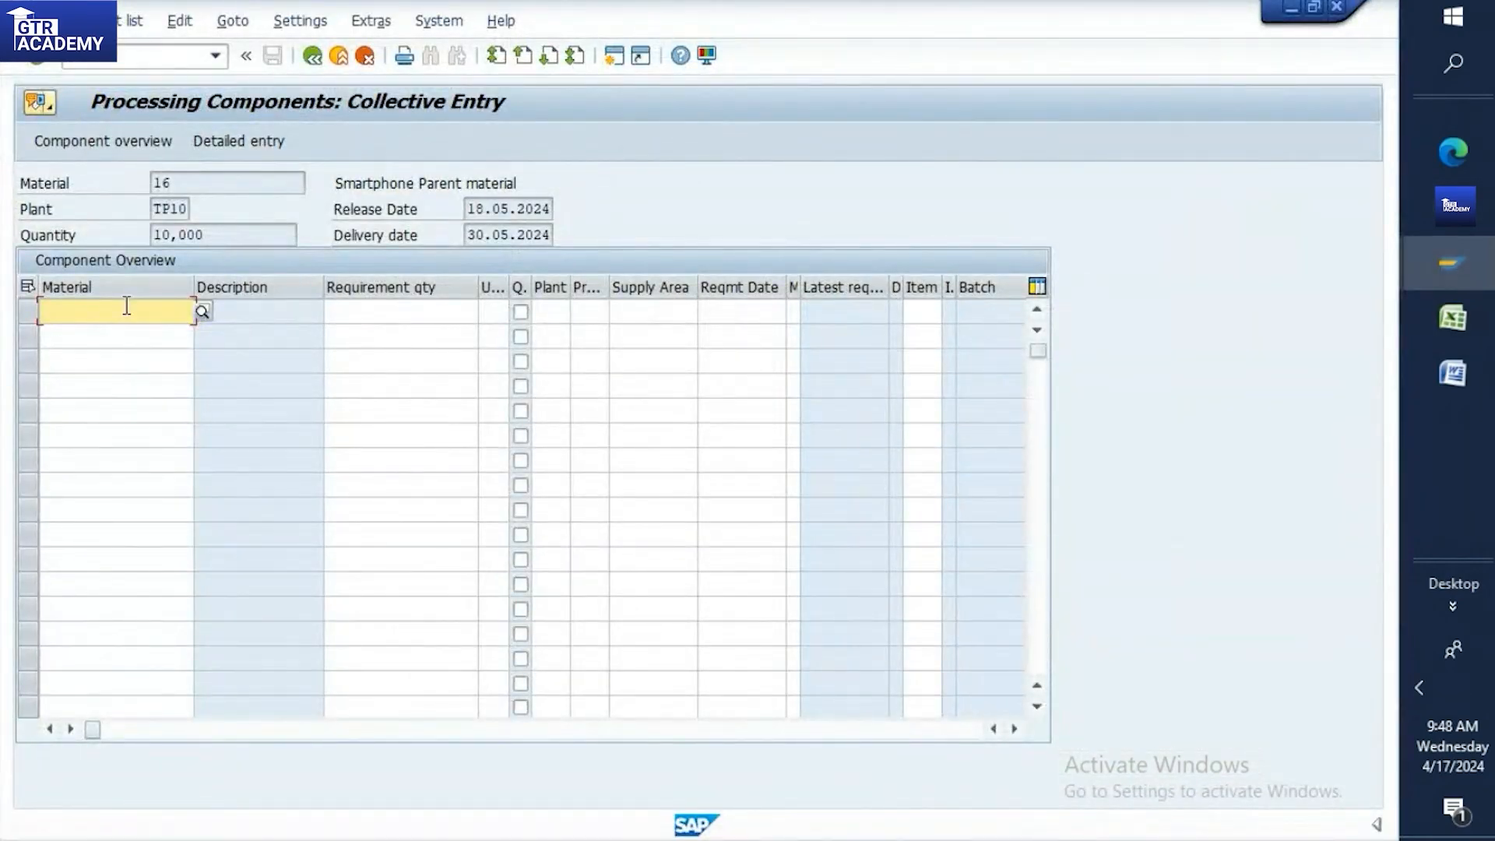
key(ctrl+v)
Set the requirement quantity to 10 for each of the three child components and confirm the entries
click(380, 309)
text(10)
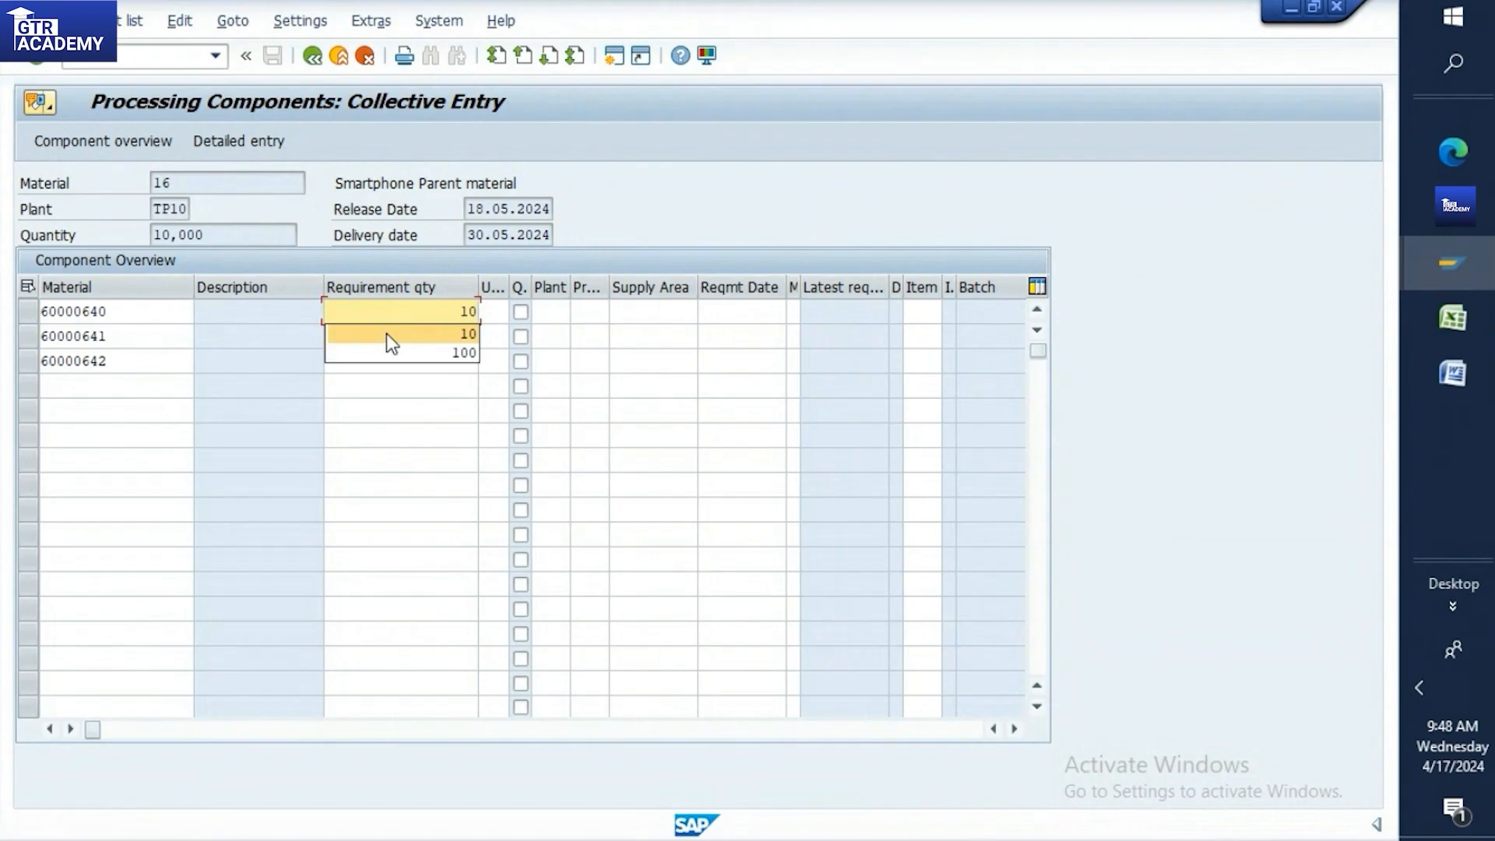
click(387, 333)
text(10)
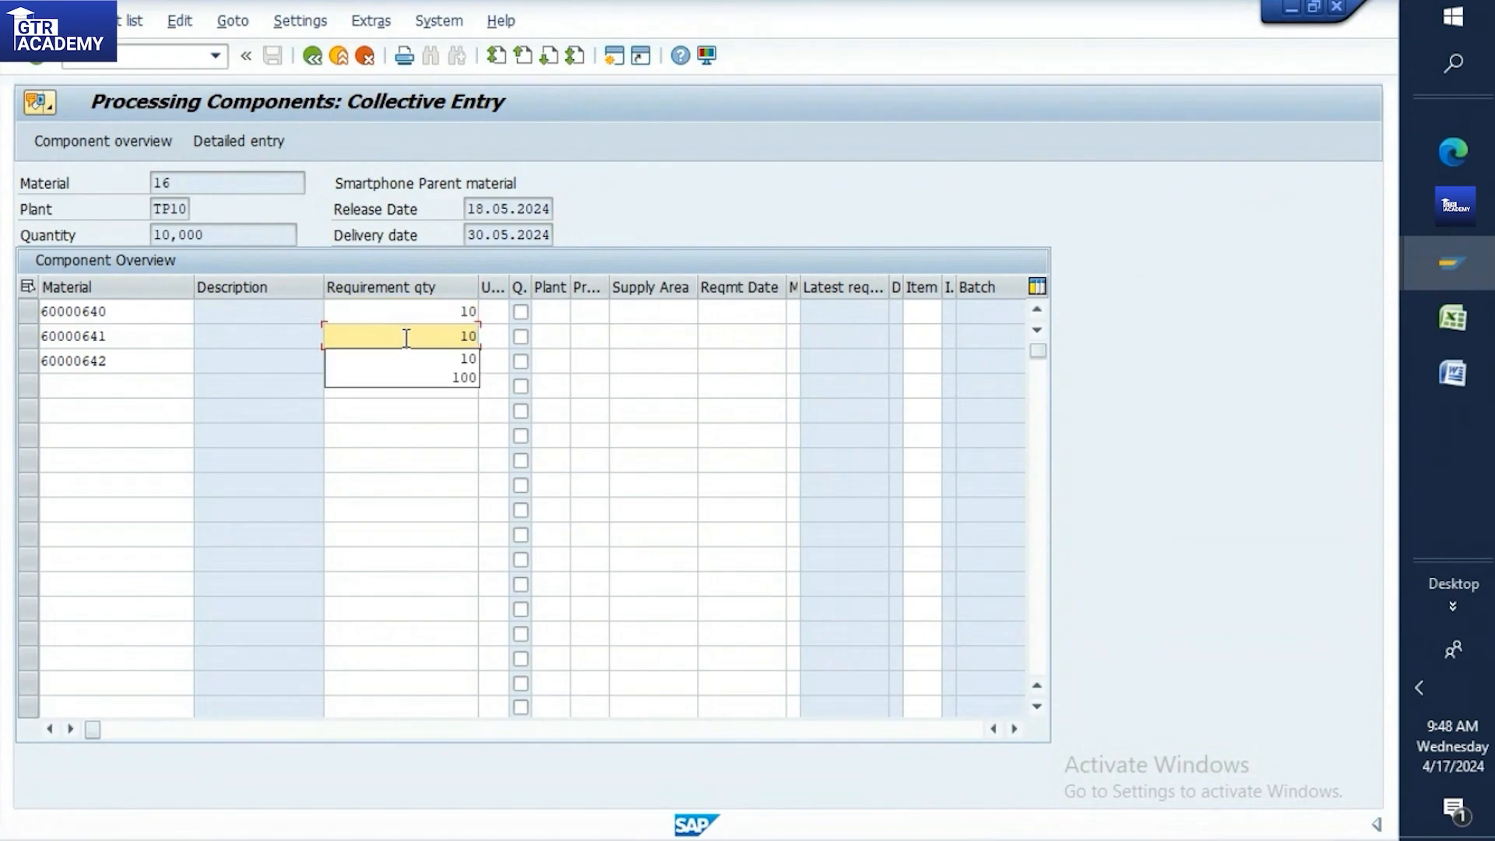
click(394, 410)
click(431, 362)
text(10)
key(Return)
key(Return)
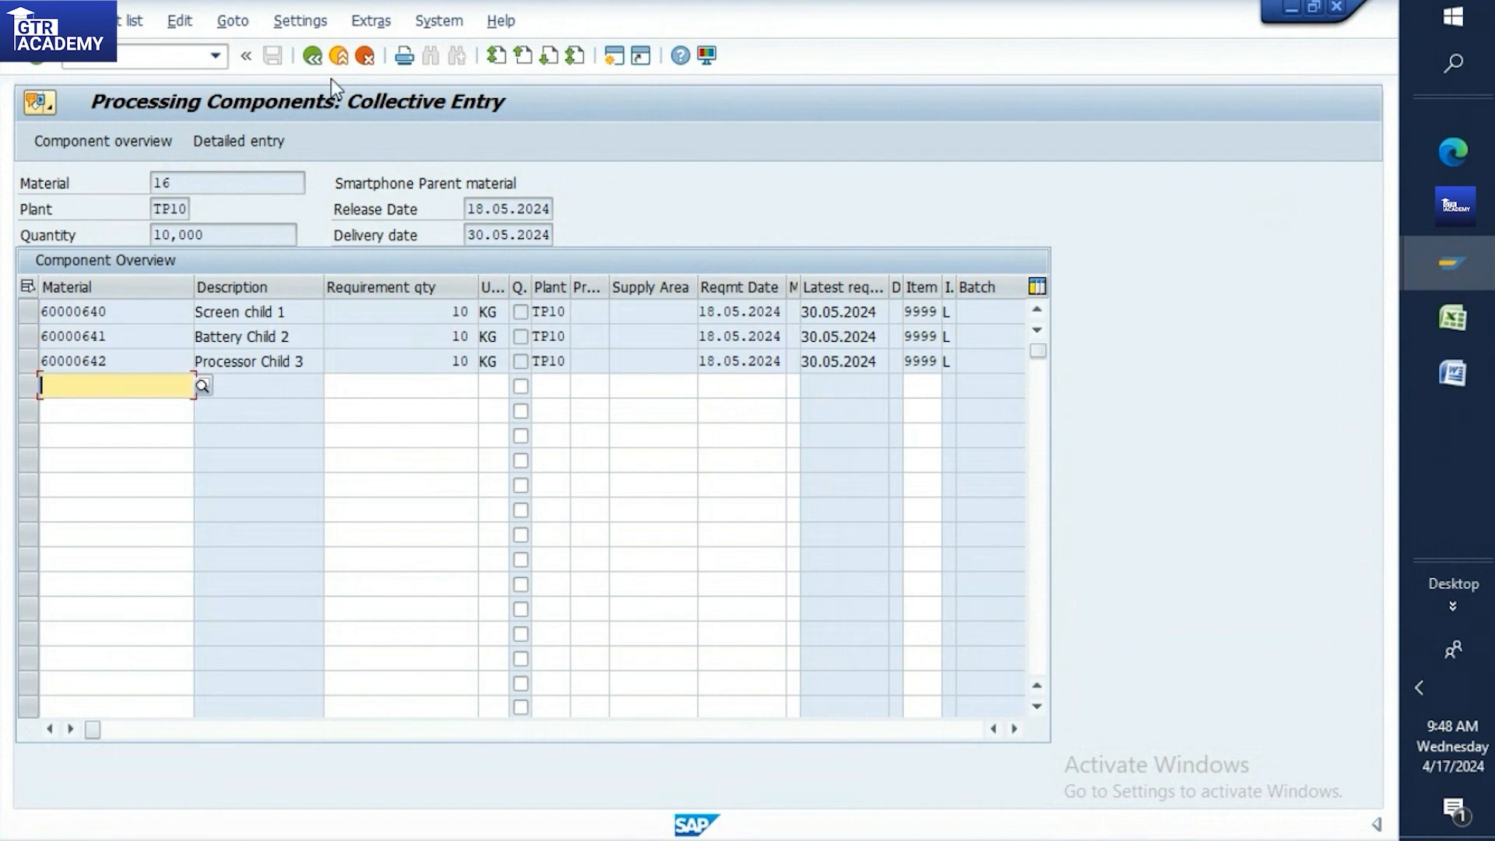
Return to the purchase order, check it for errors and save it
click(316, 57)
click(274, 138)
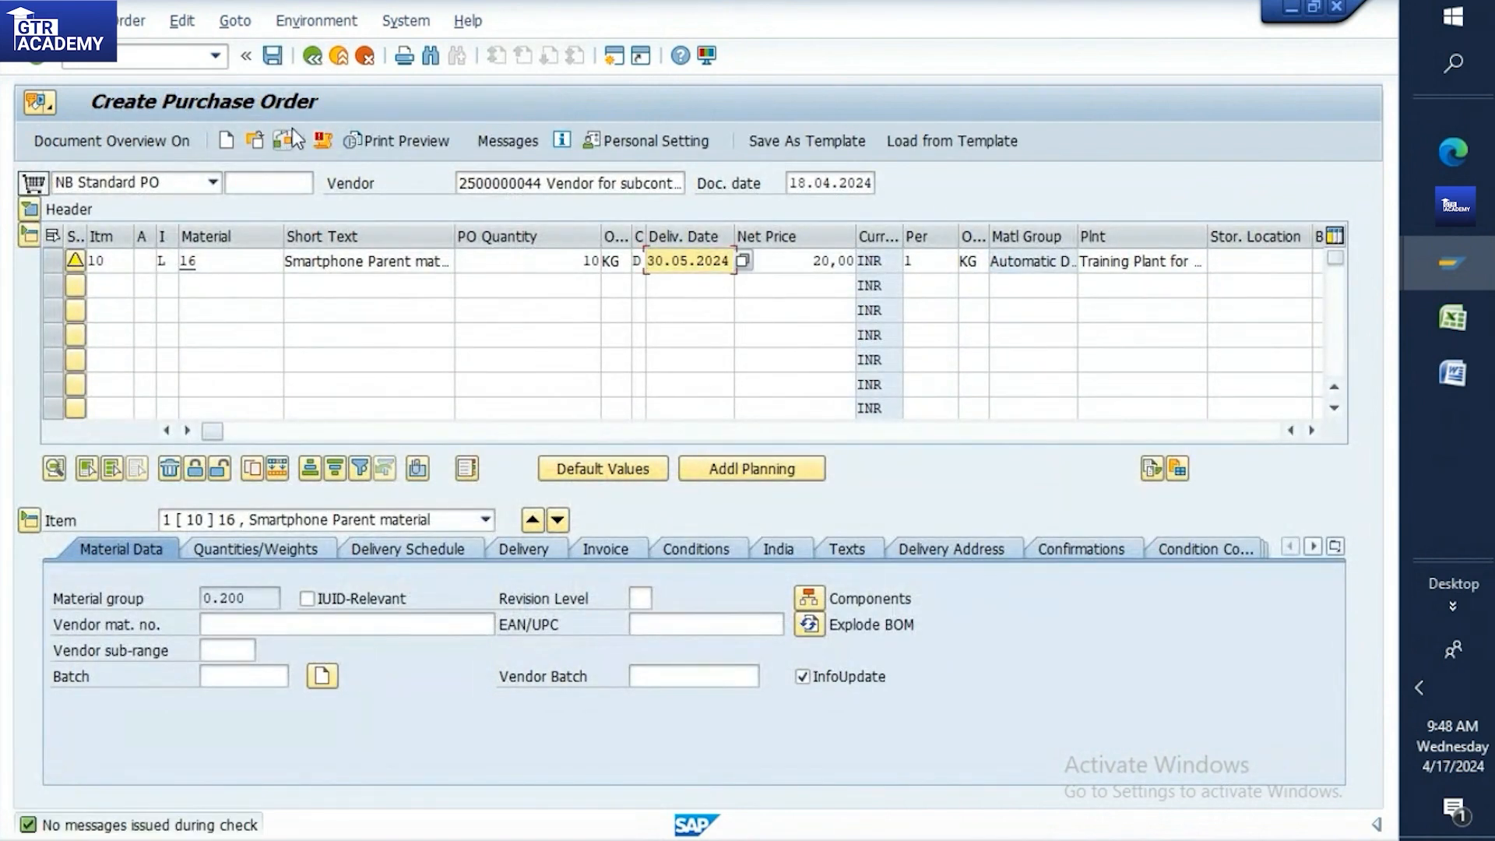
click(281, 66)
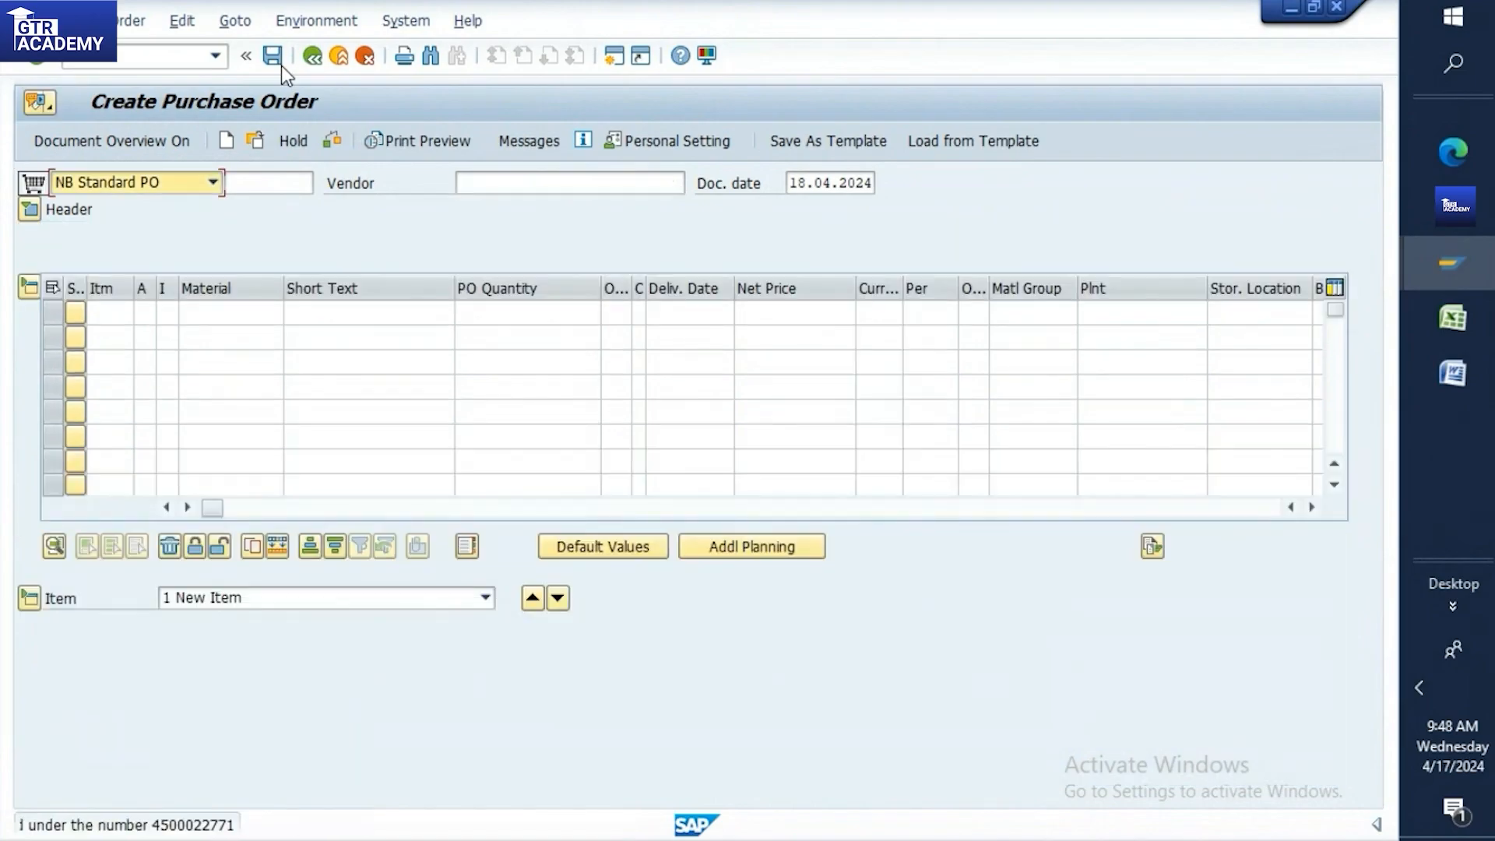
Copy the new purchase order number from the message details into Excel cell B207 and label it SC PO in A207
double_click(349, 826)
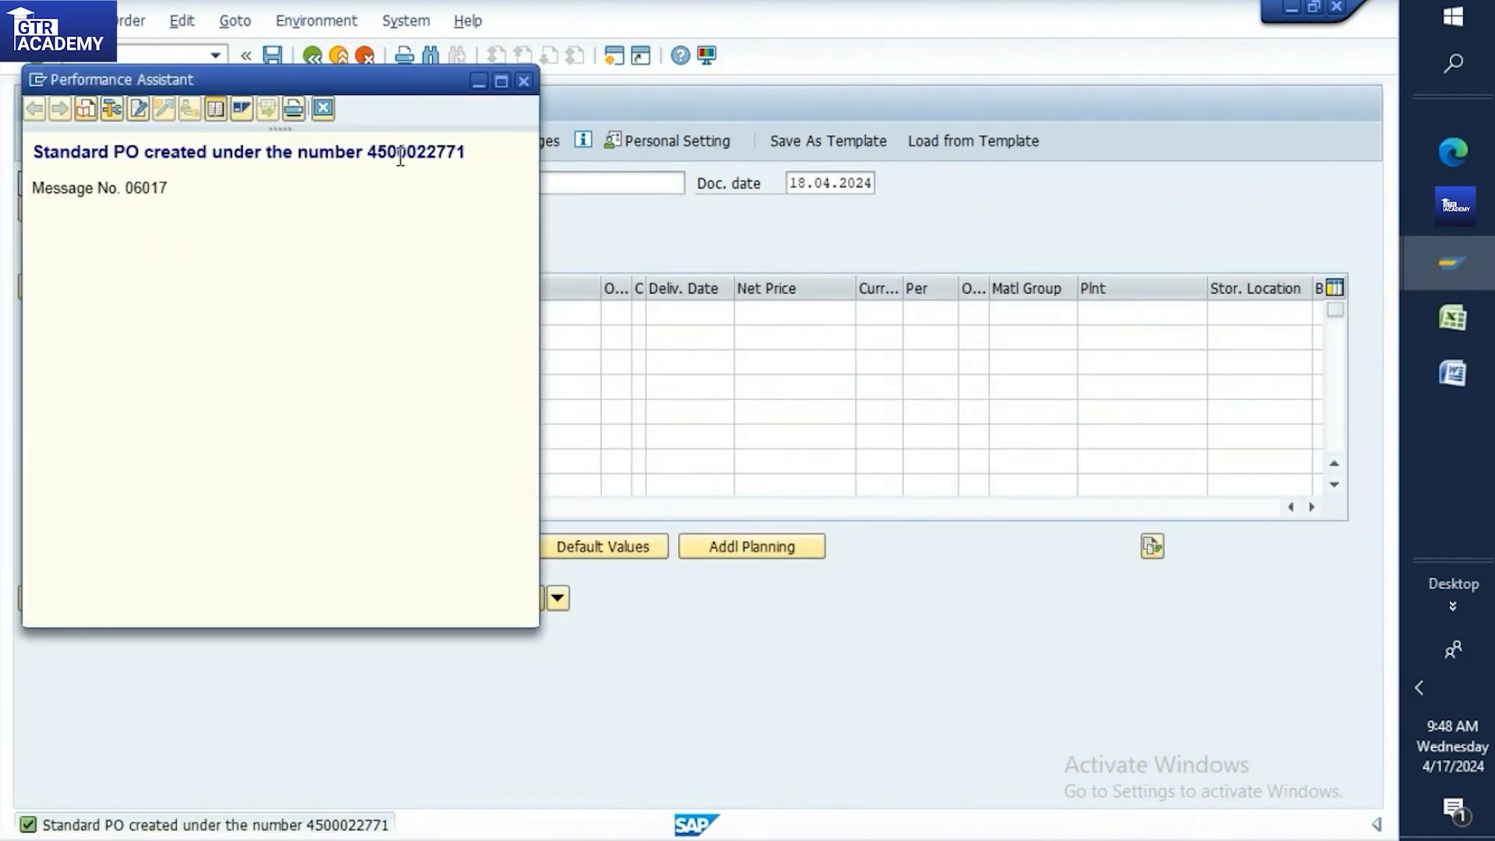
double_click(466, 154)
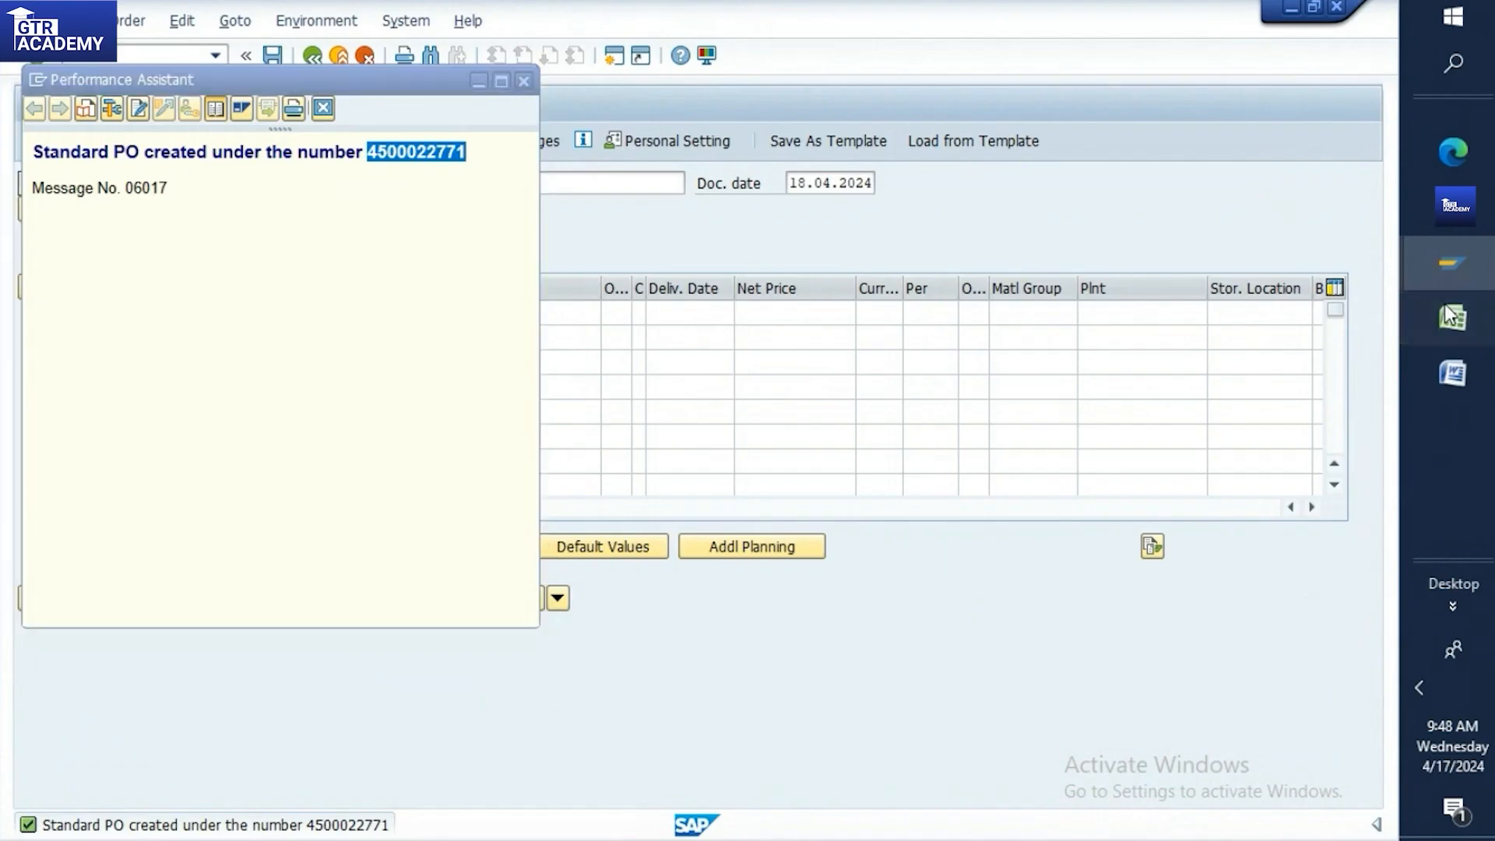
click(1453, 318)
click(674, 504)
key(ctrl+v)
click(31, 507)
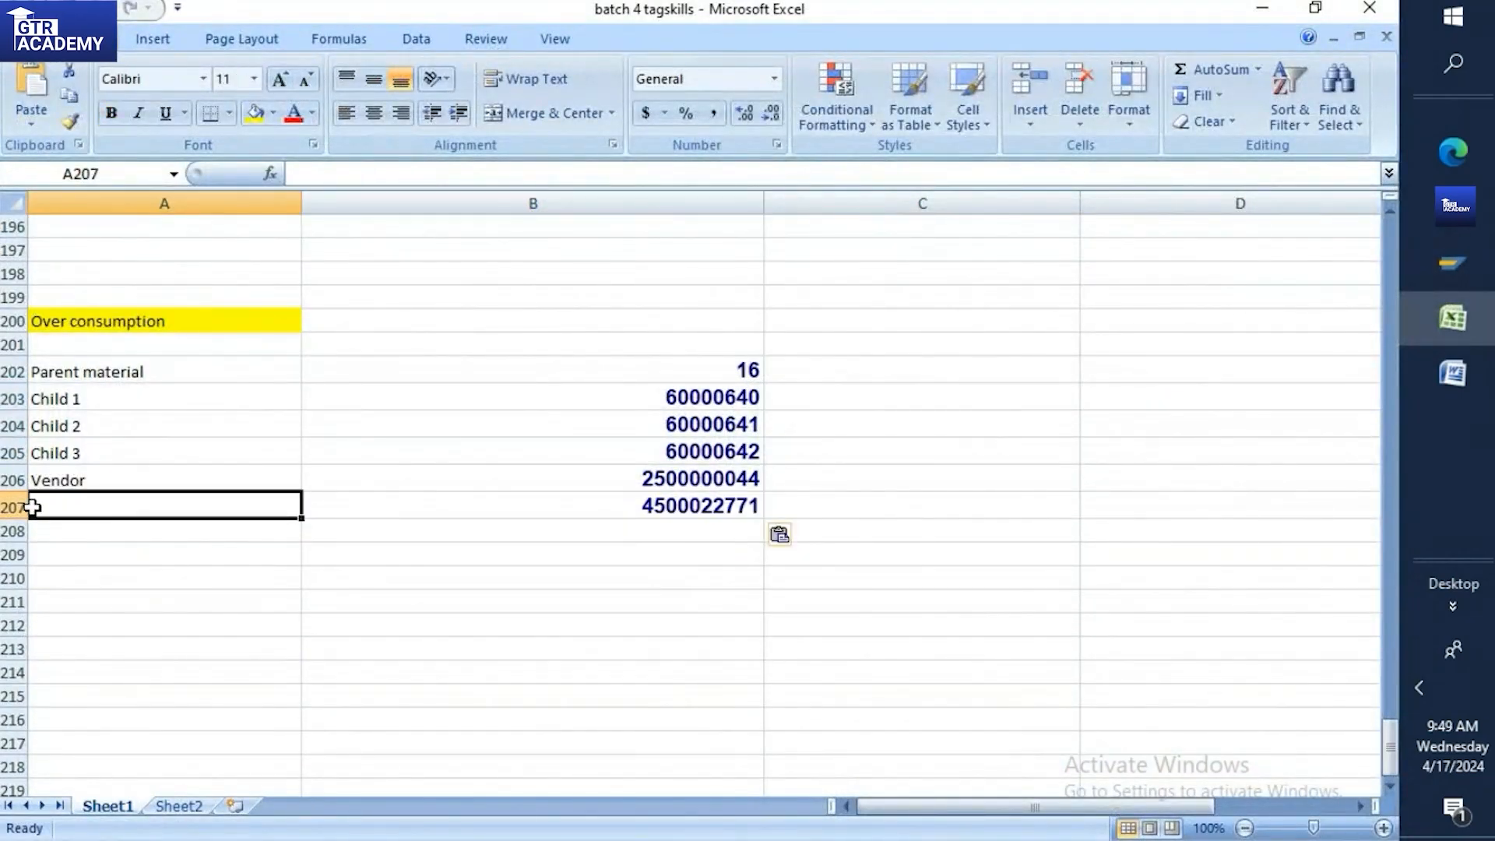
text(SC PO)
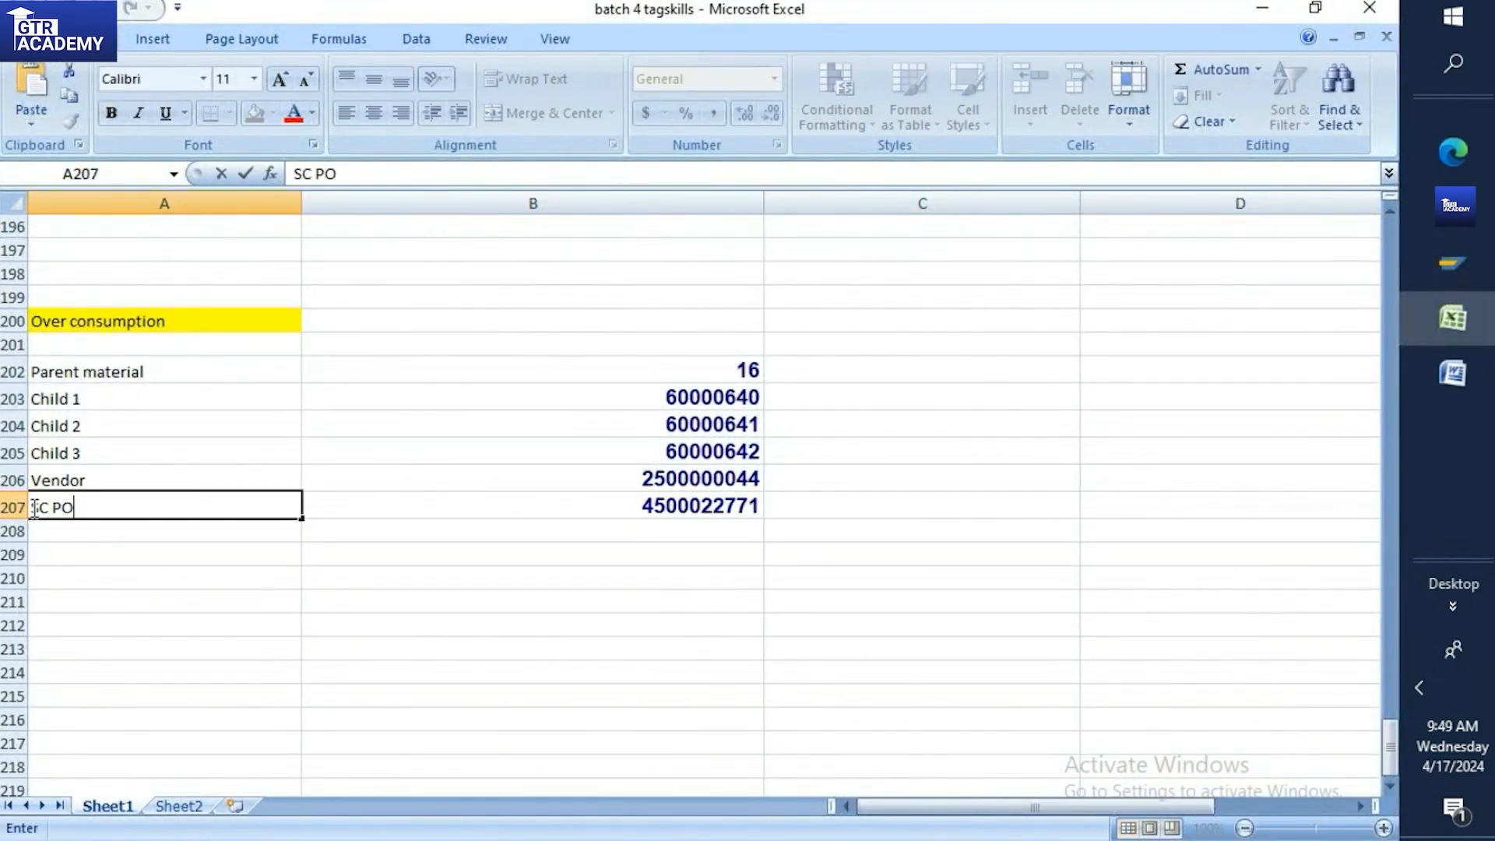
Add the note "ME2O For transfer to sc vendor" in cell A208 below the SC PO row
click(60, 528)
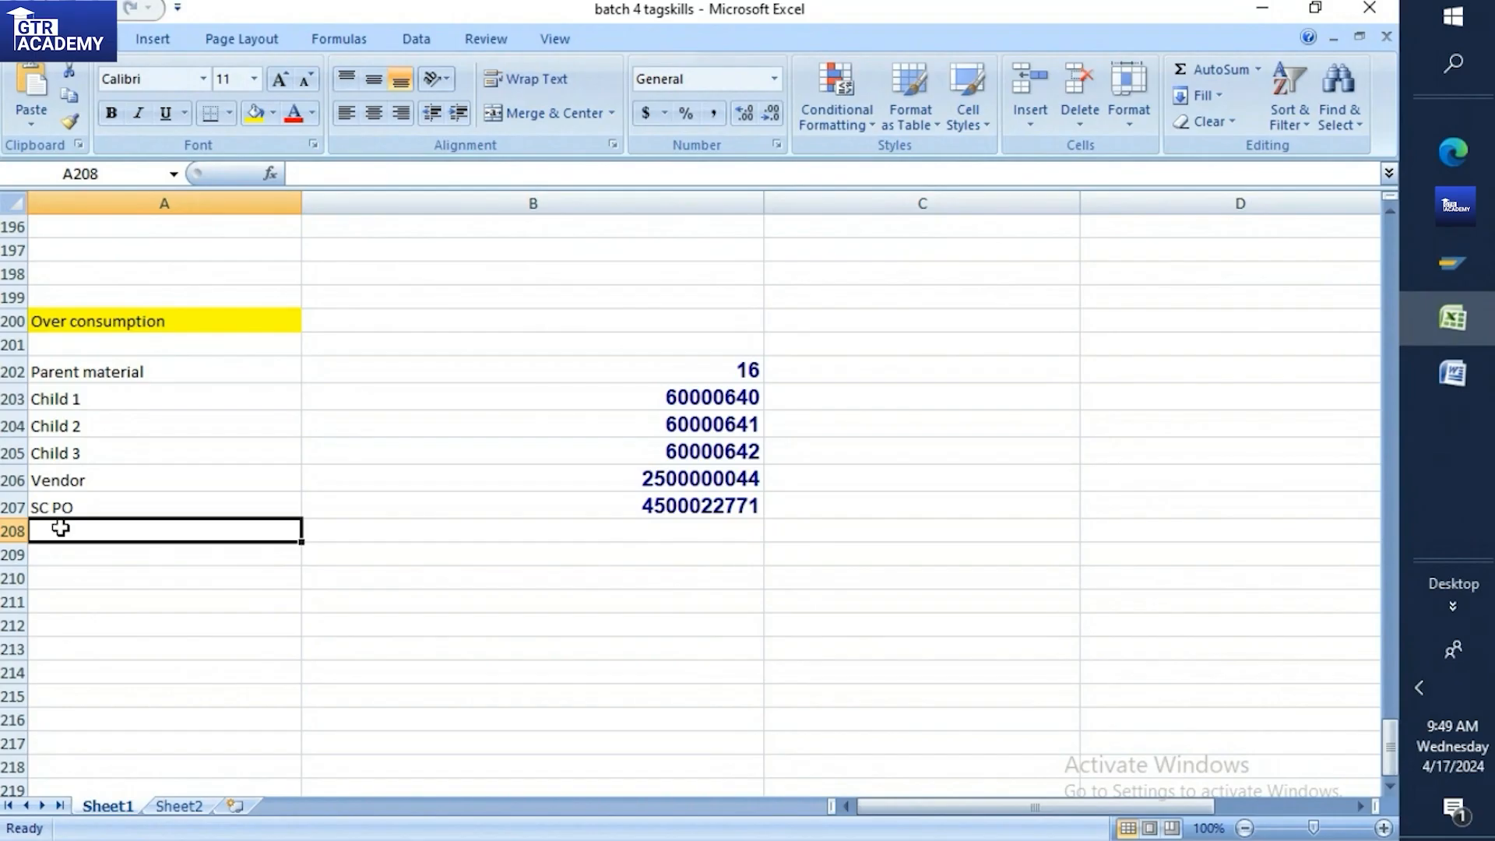
text(ME2)
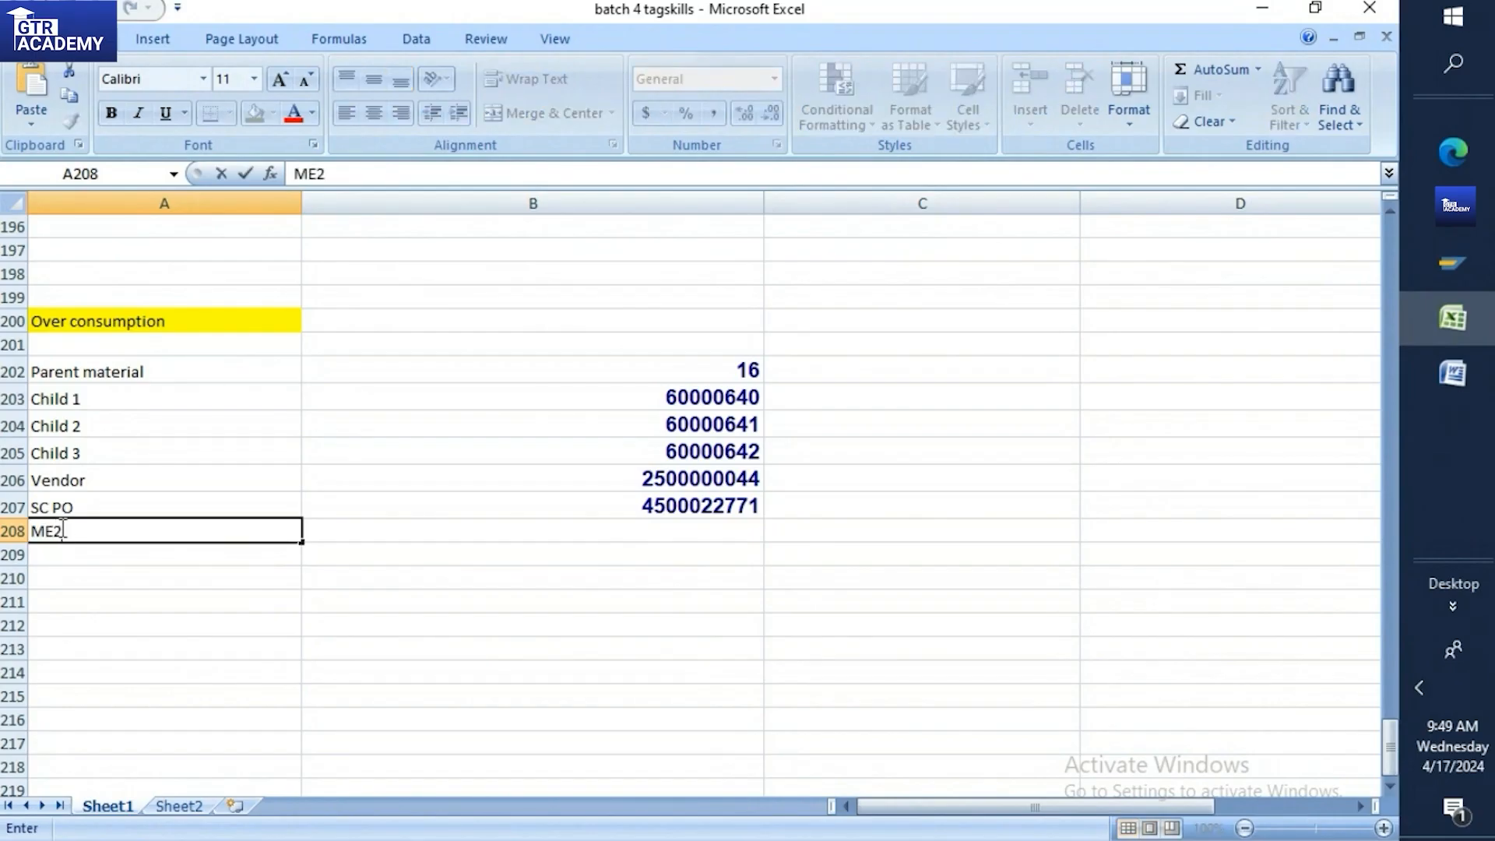
text(O For transfe)
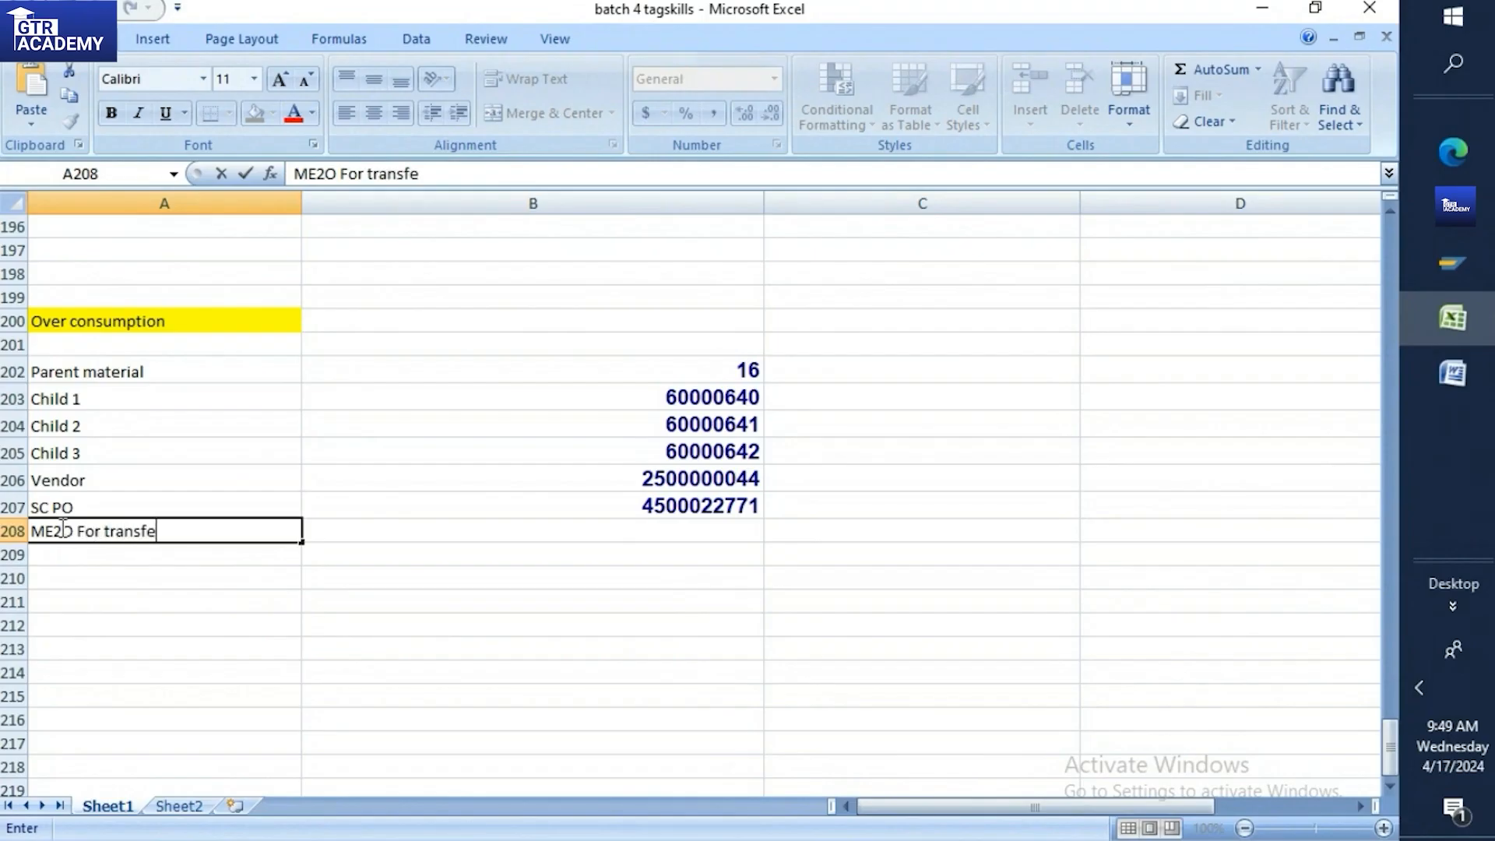
text(r to sc vendor)
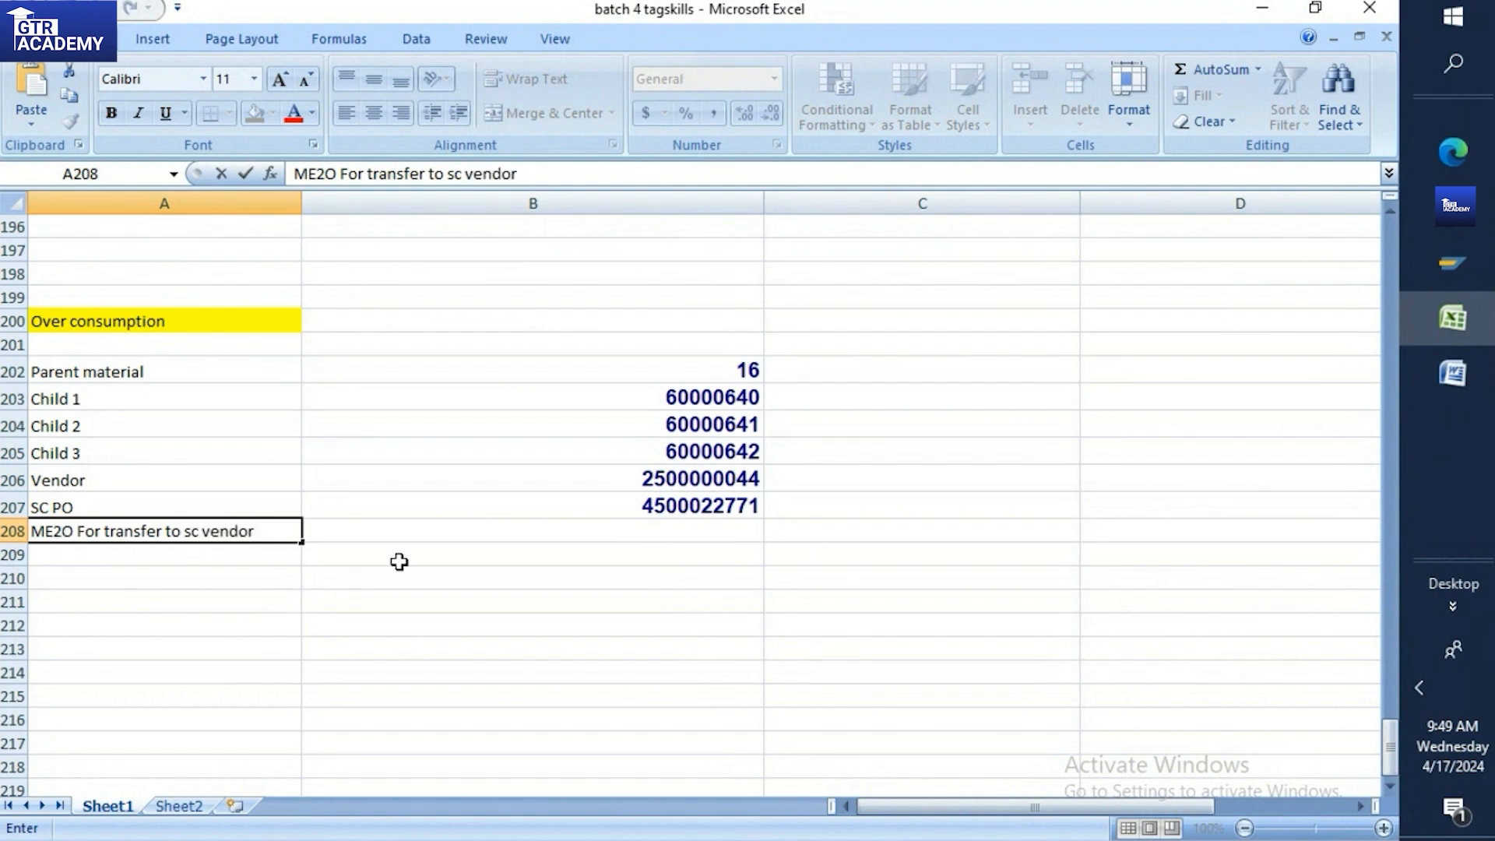
click(398, 537)
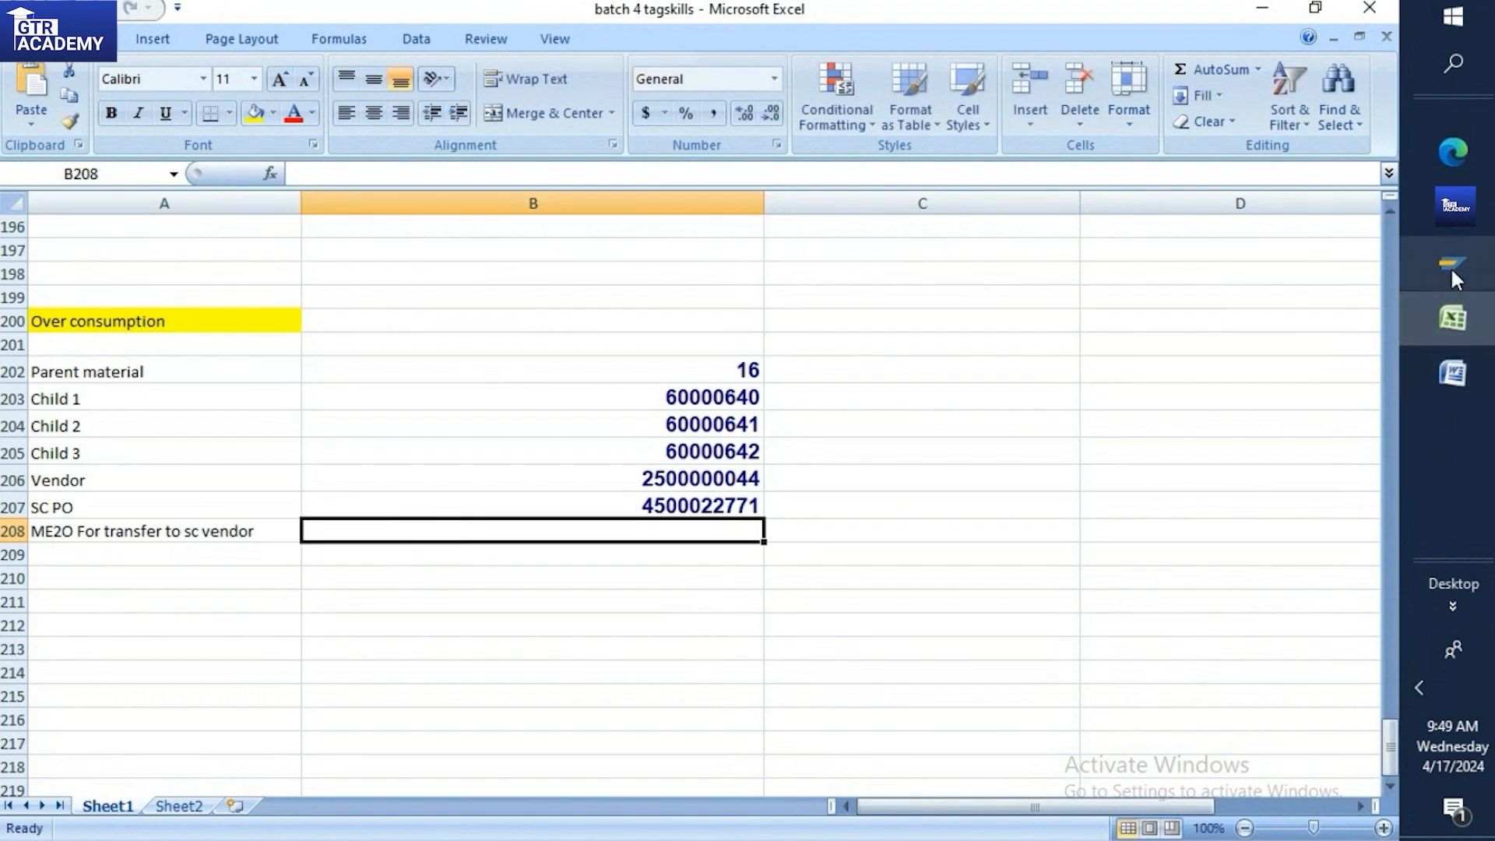
Switch to SAP, dismiss the Performance Assistant and run ME2O stock monitoring for the subcontracting vendor in plant TP10
mouse_move(1451, 266)
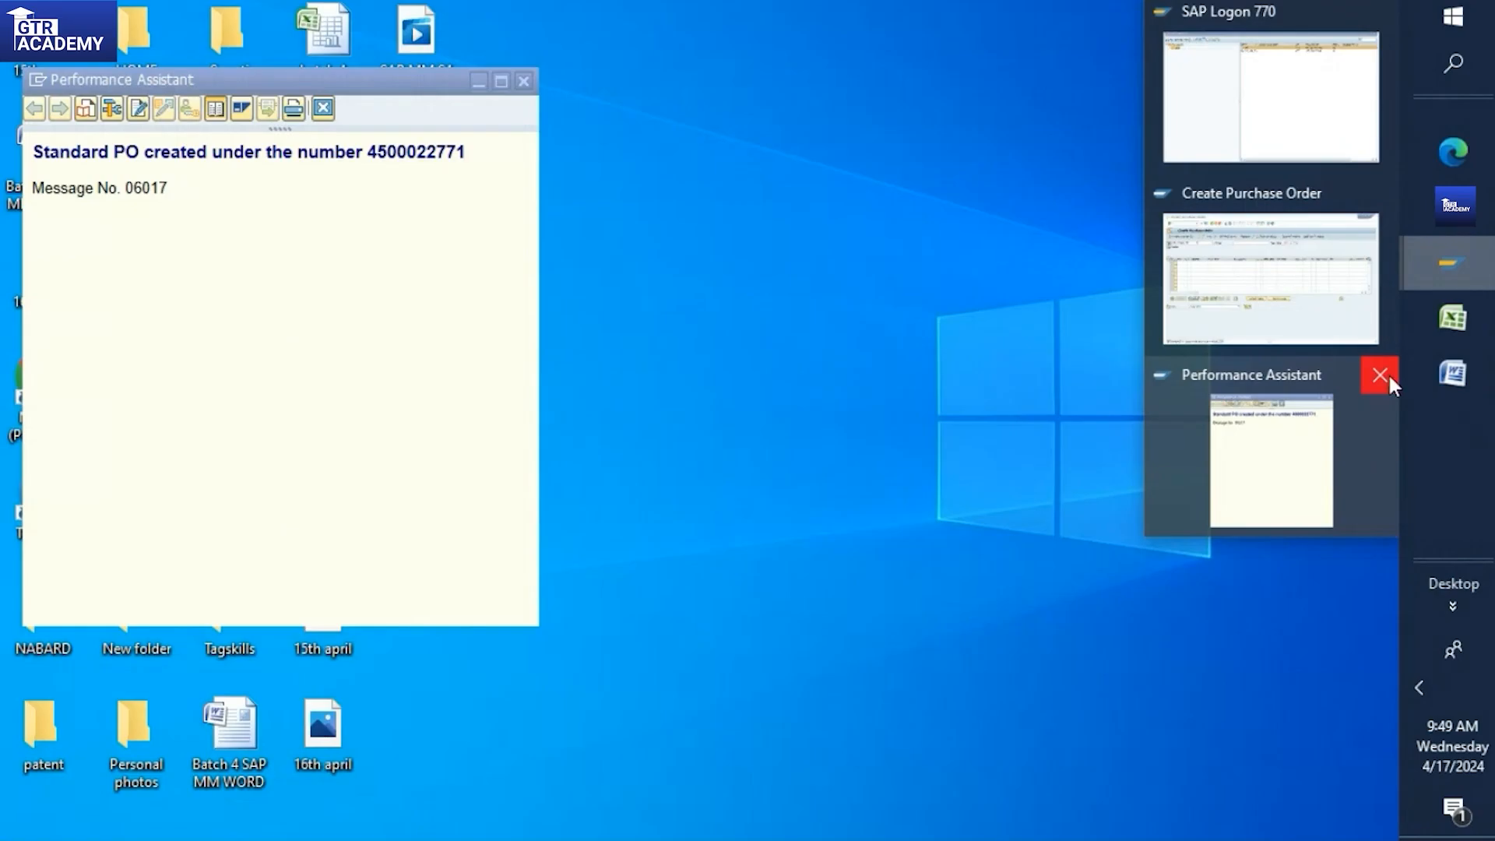
click(1387, 374)
click(162, 66)
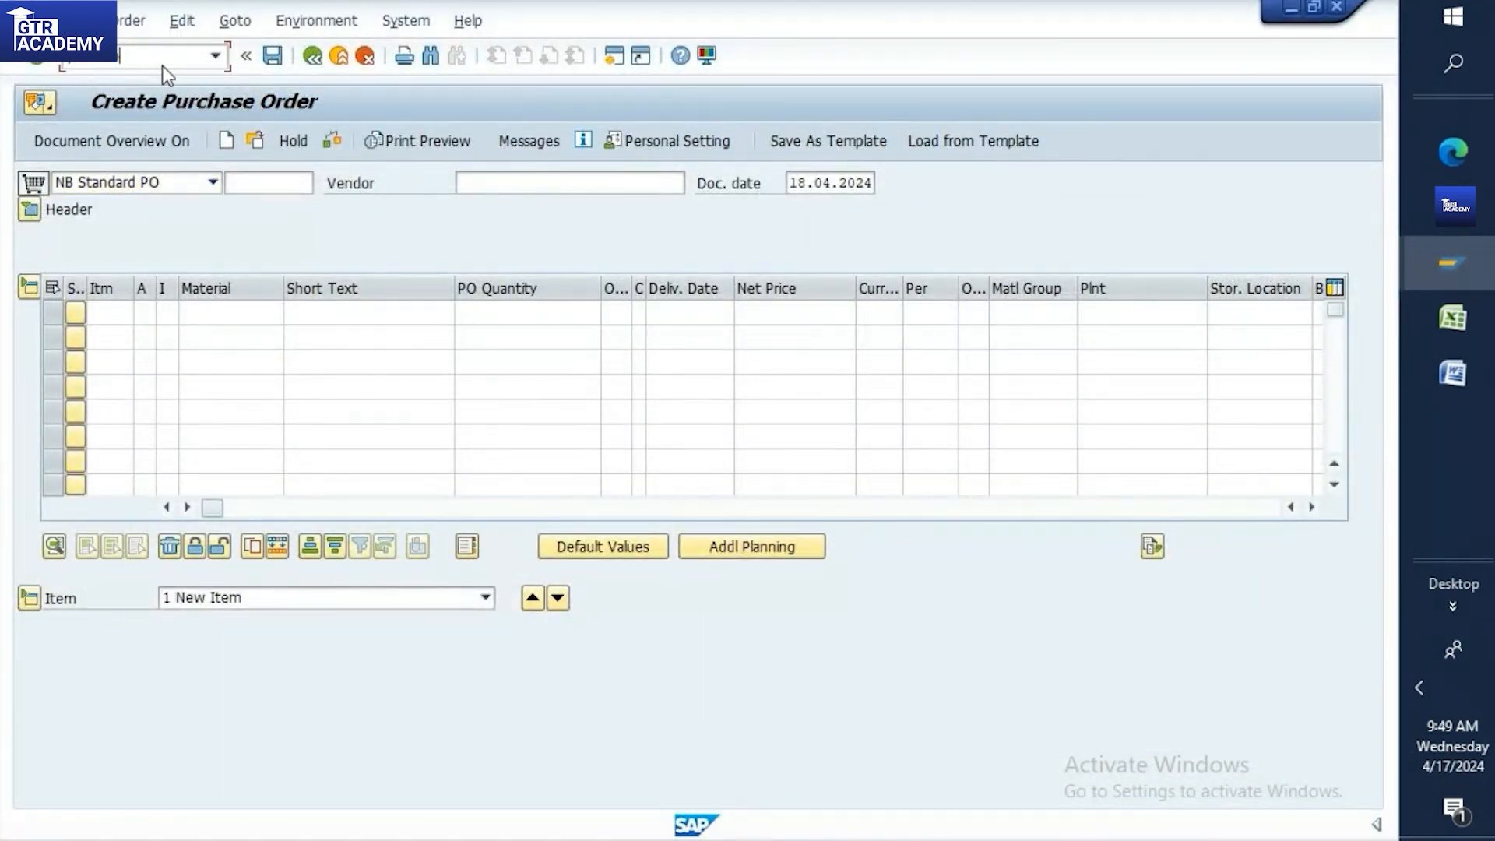
key(Return)
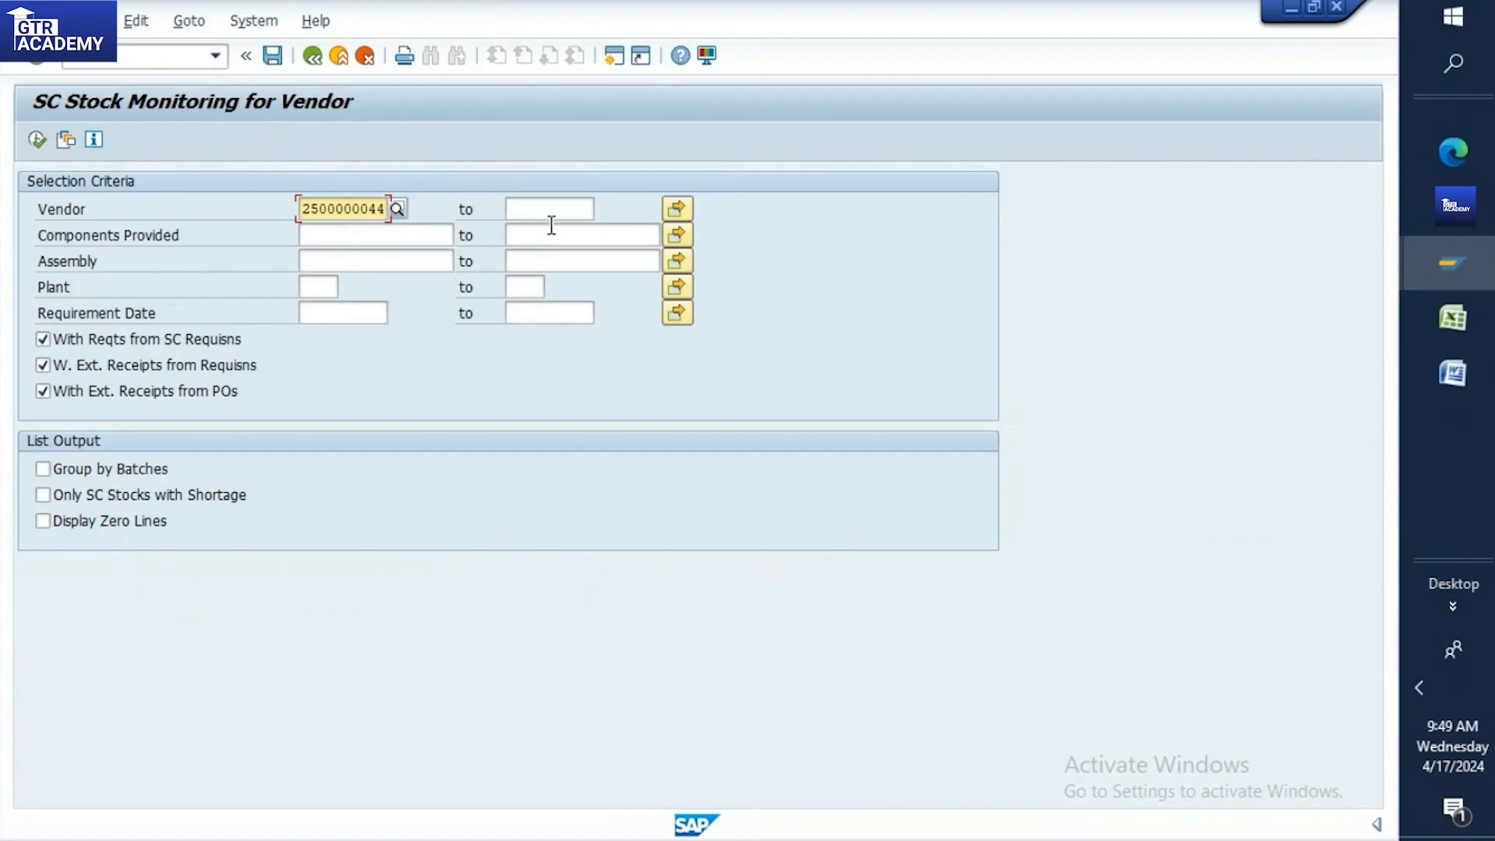
click(1442, 317)
click(1442, 317)
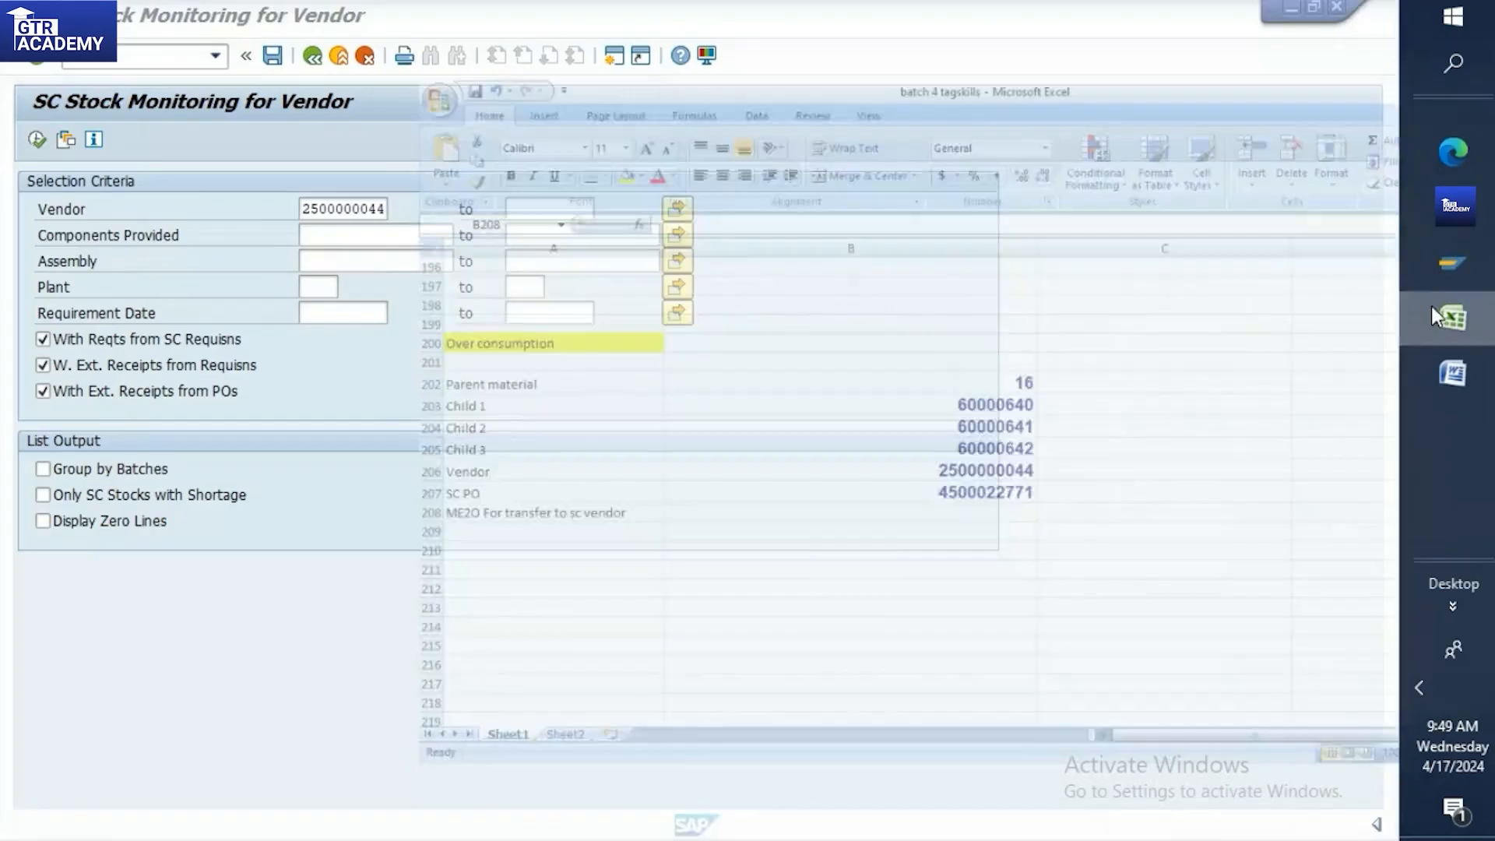
click(37, 141)
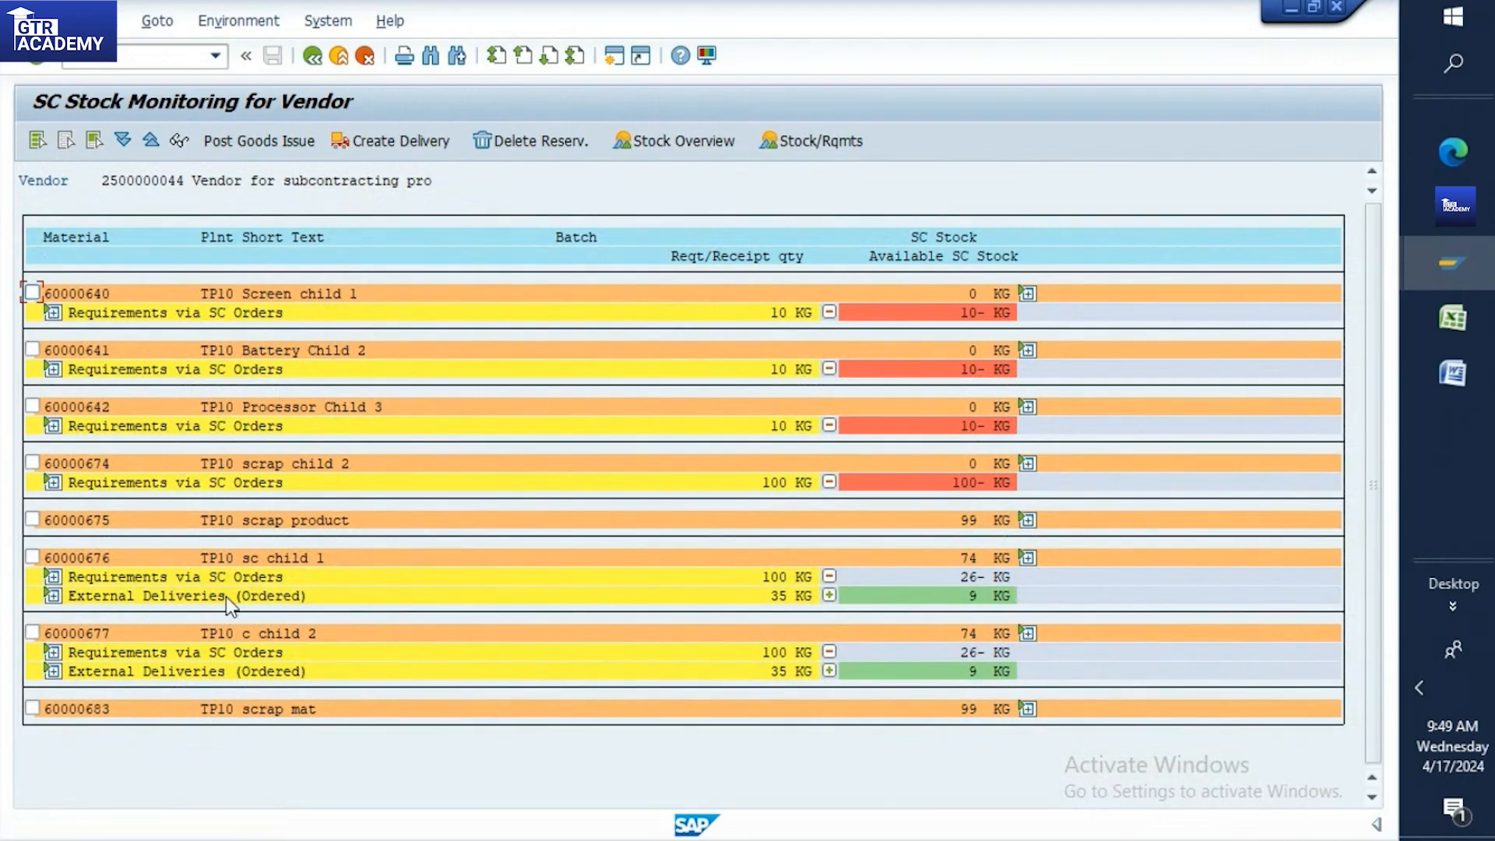
Check the child numbers in Excel, then select materials 60000640, 60000641 and 60000642 for goods issue posting in SAP
click(1452, 317)
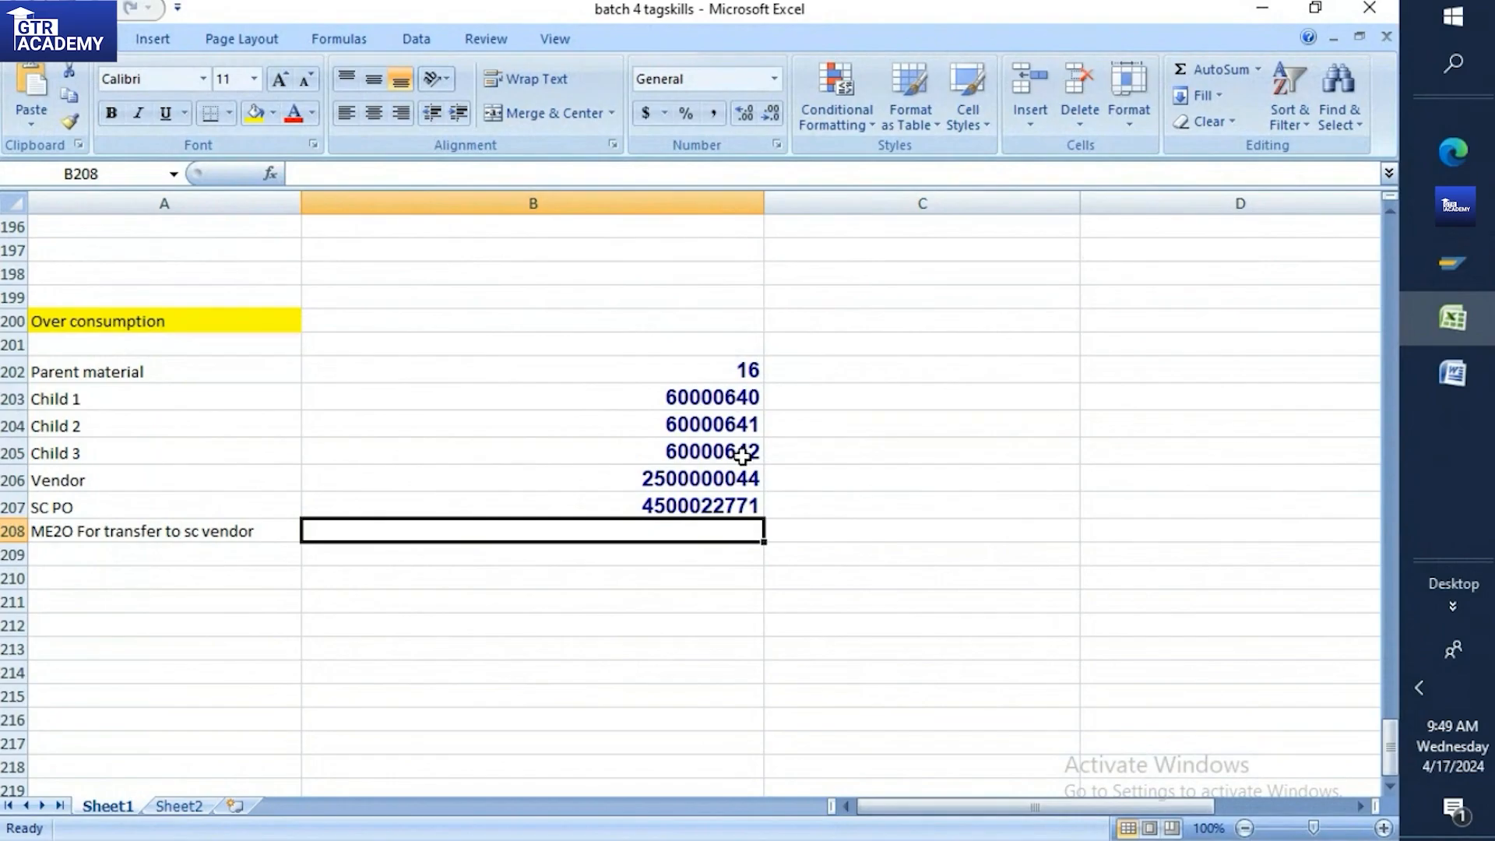
click(1442, 273)
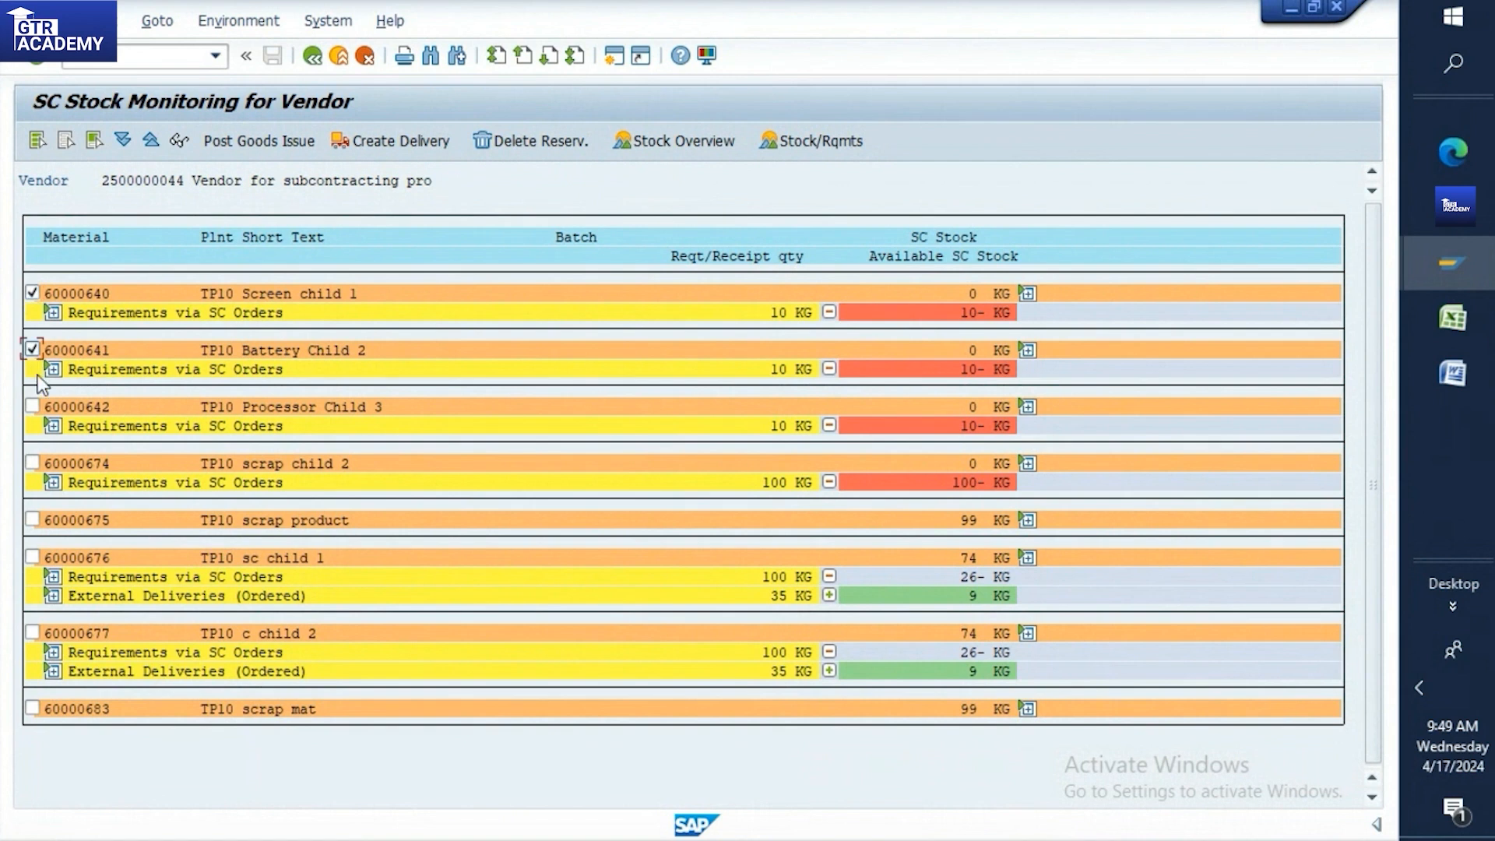
click(32, 405)
click(259, 139)
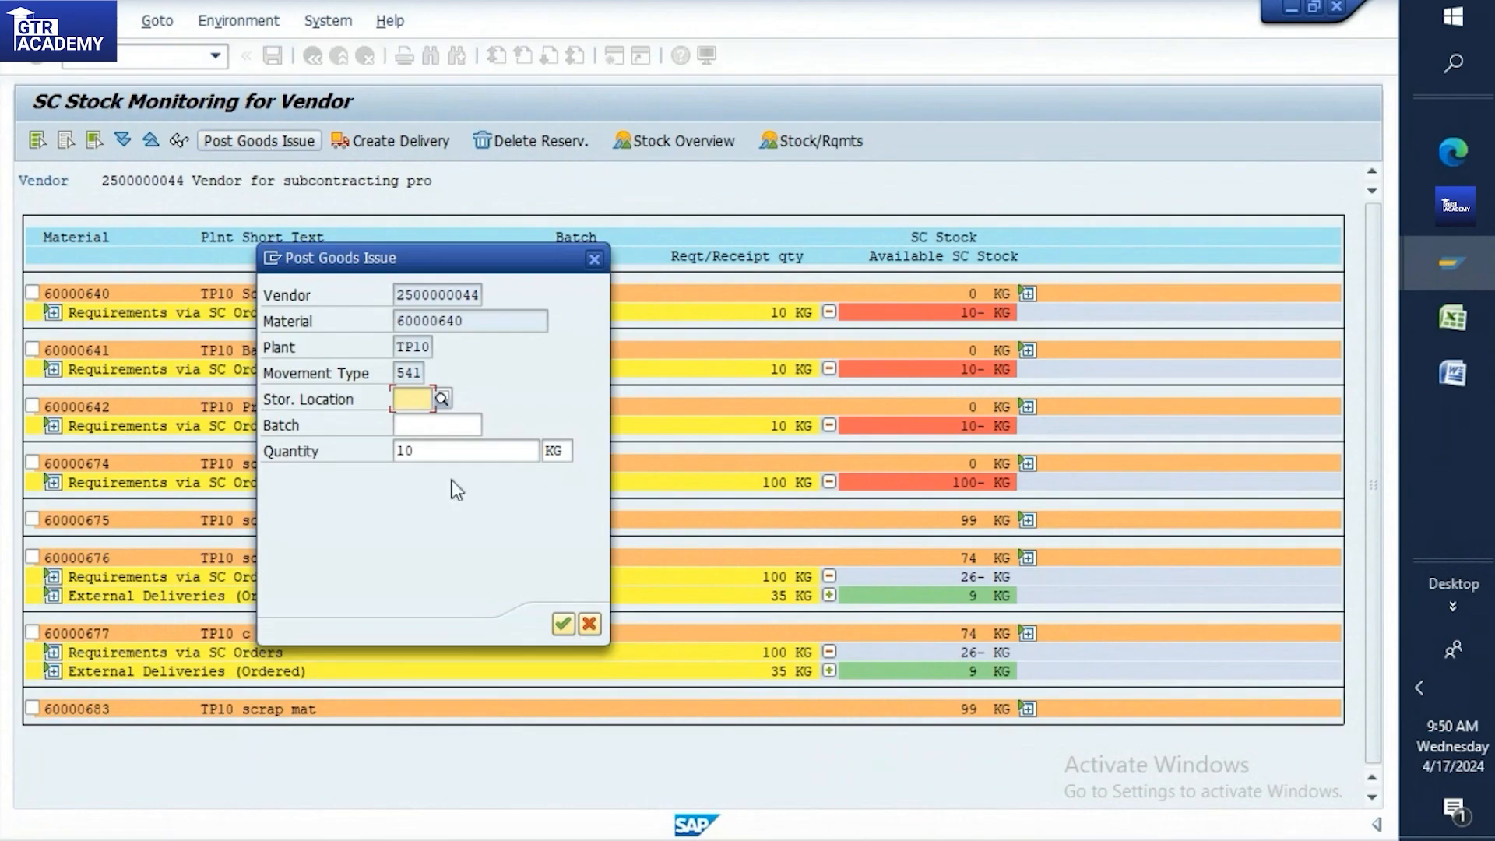
Post the goods issue of 10 KG for each of the three child materials from storage location RM00
text(rm)
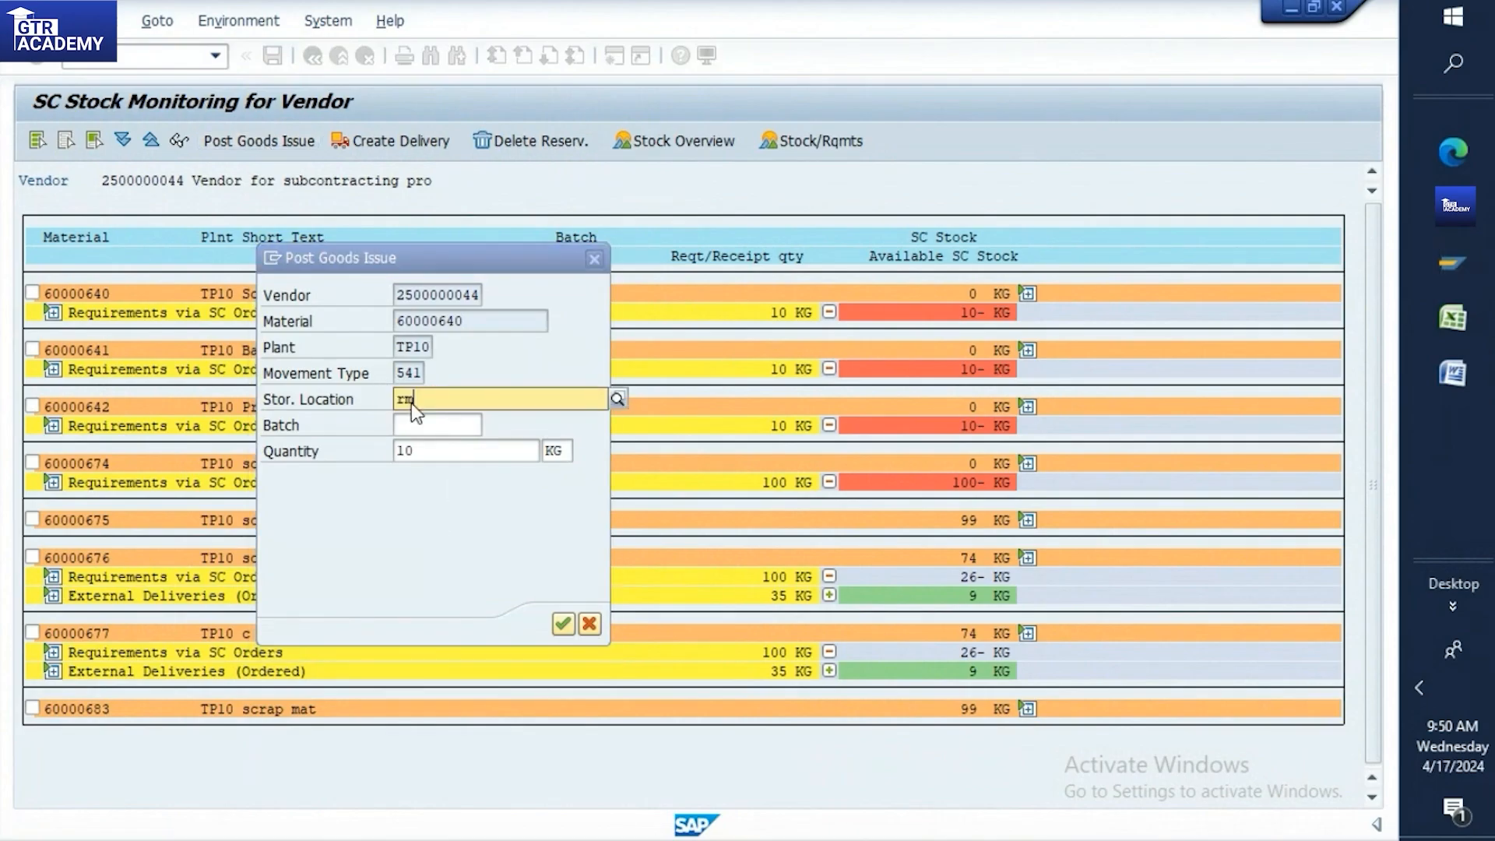
click(448, 452)
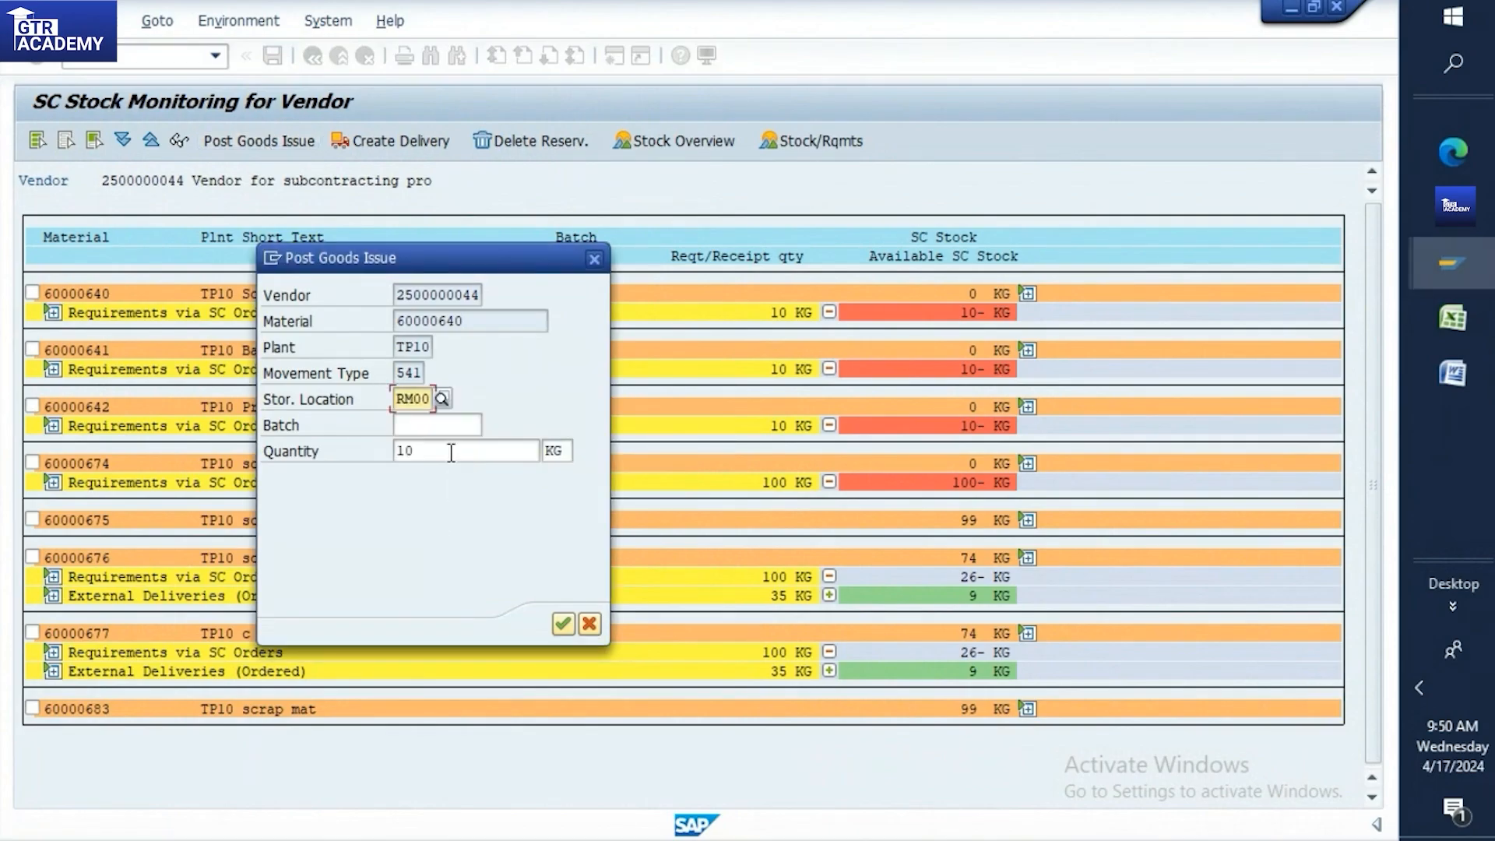
click(559, 634)
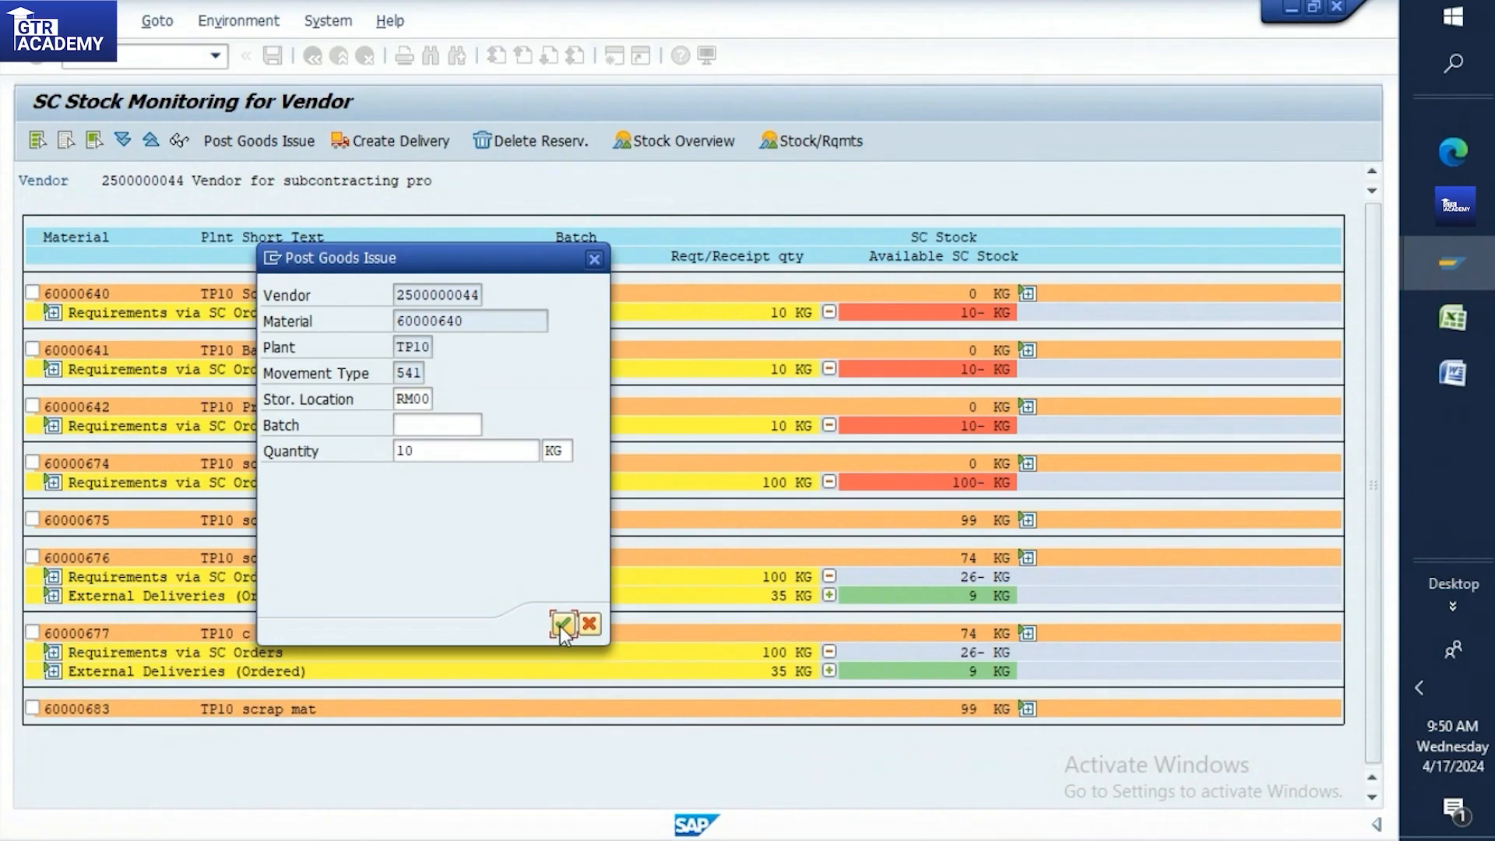
click(562, 625)
click(562, 625)
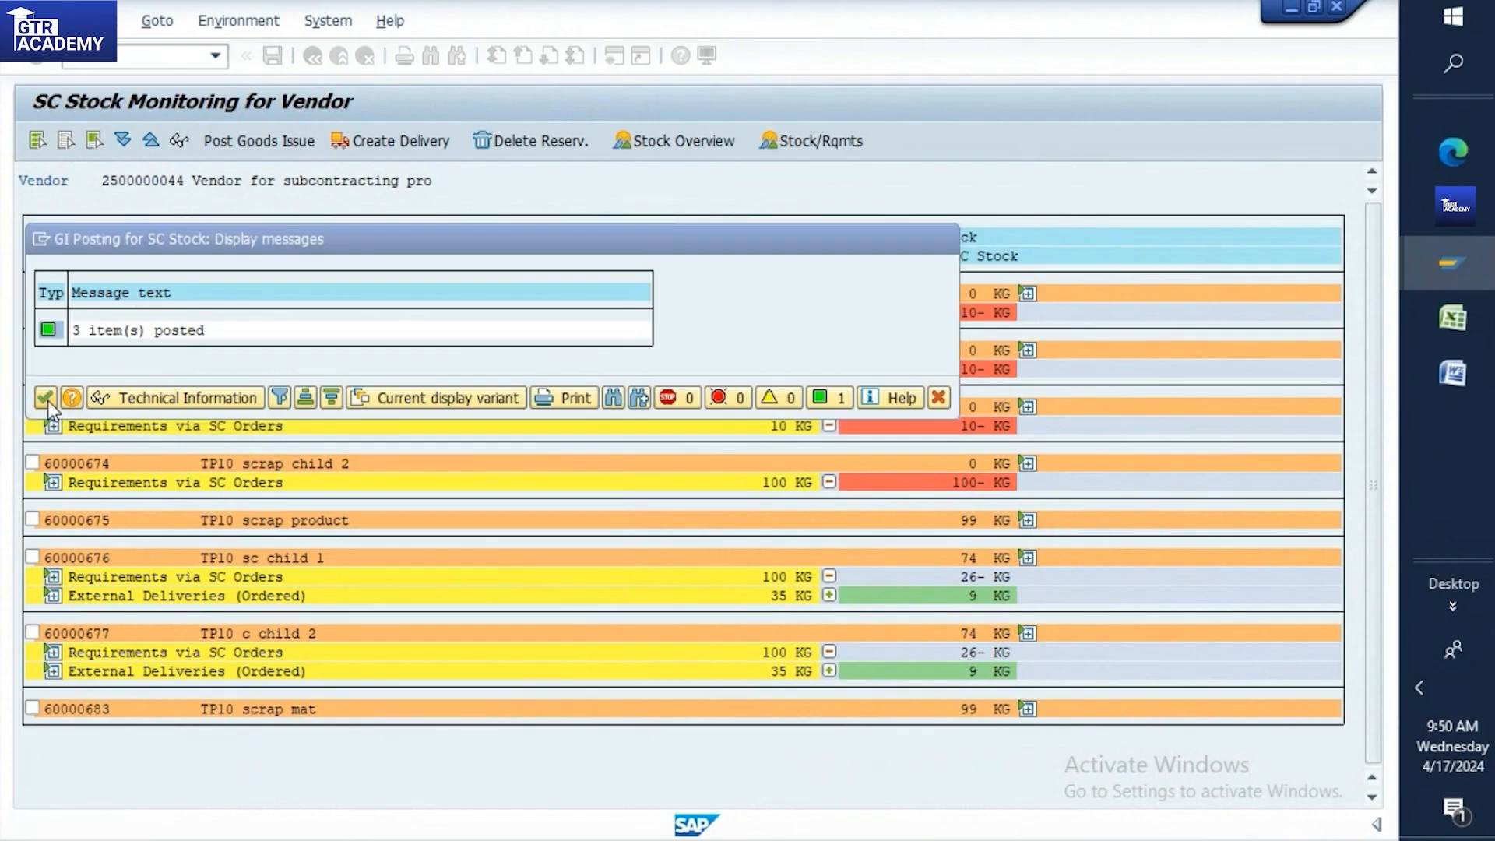
click(48, 400)
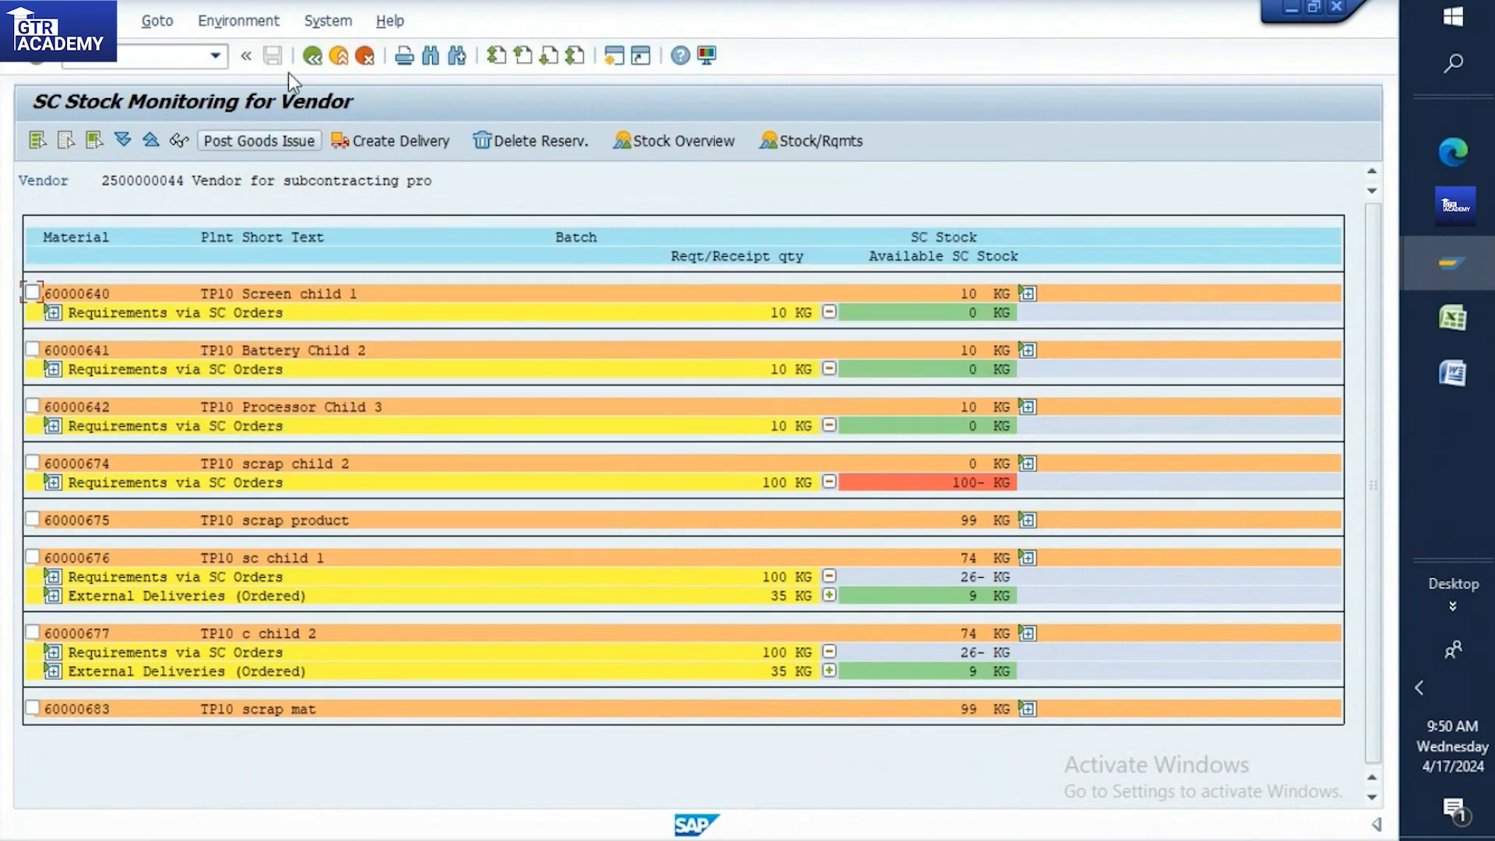
Leave the stock monitoring list, start transaction MB52 and set the first material to 60000640
click(312, 62)
click(166, 53)
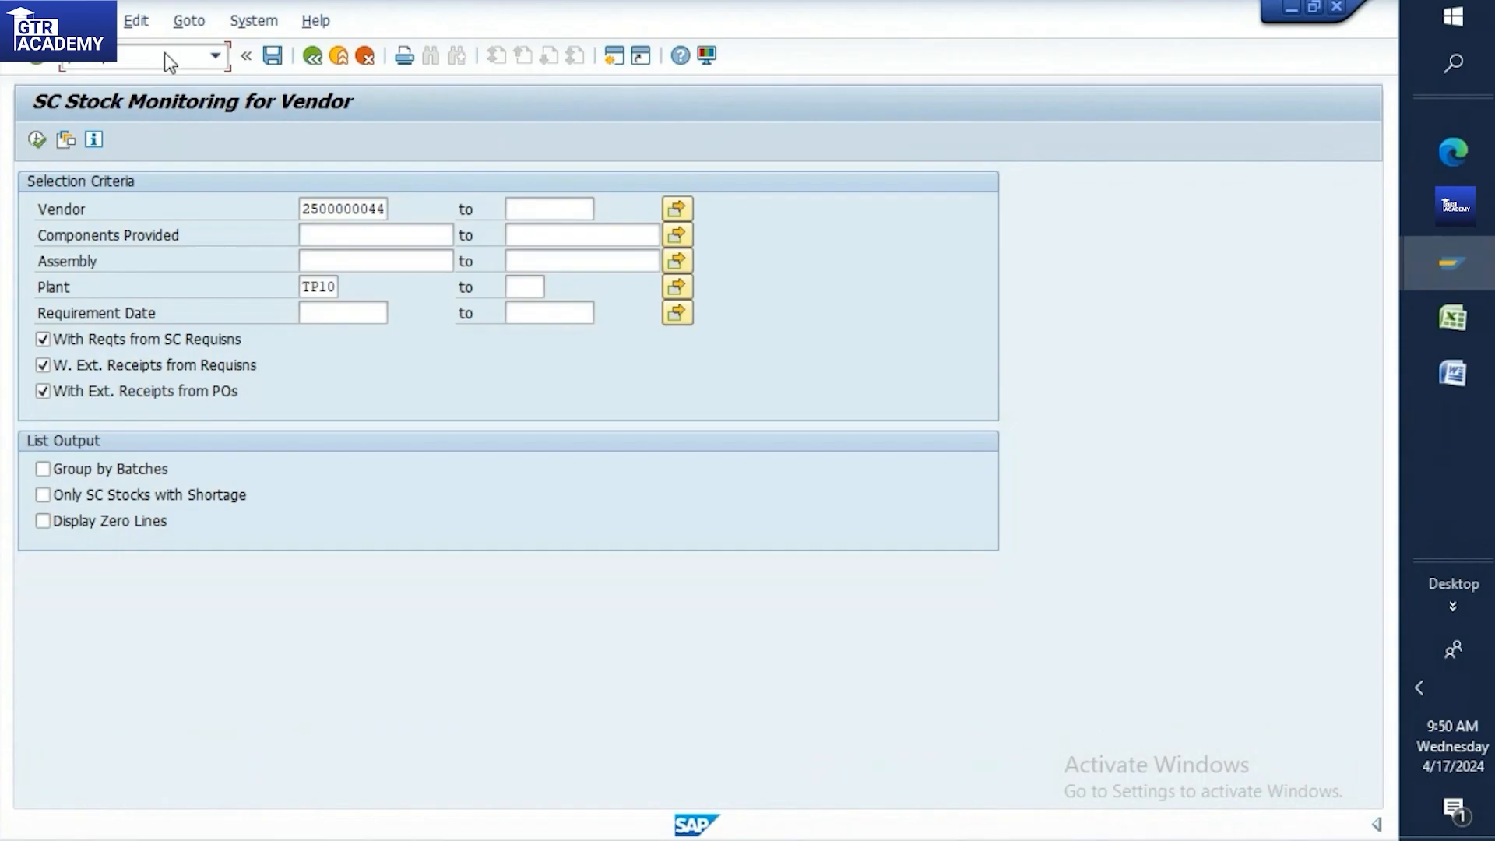
text(/nmb52)
key(Return)
click(391, 210)
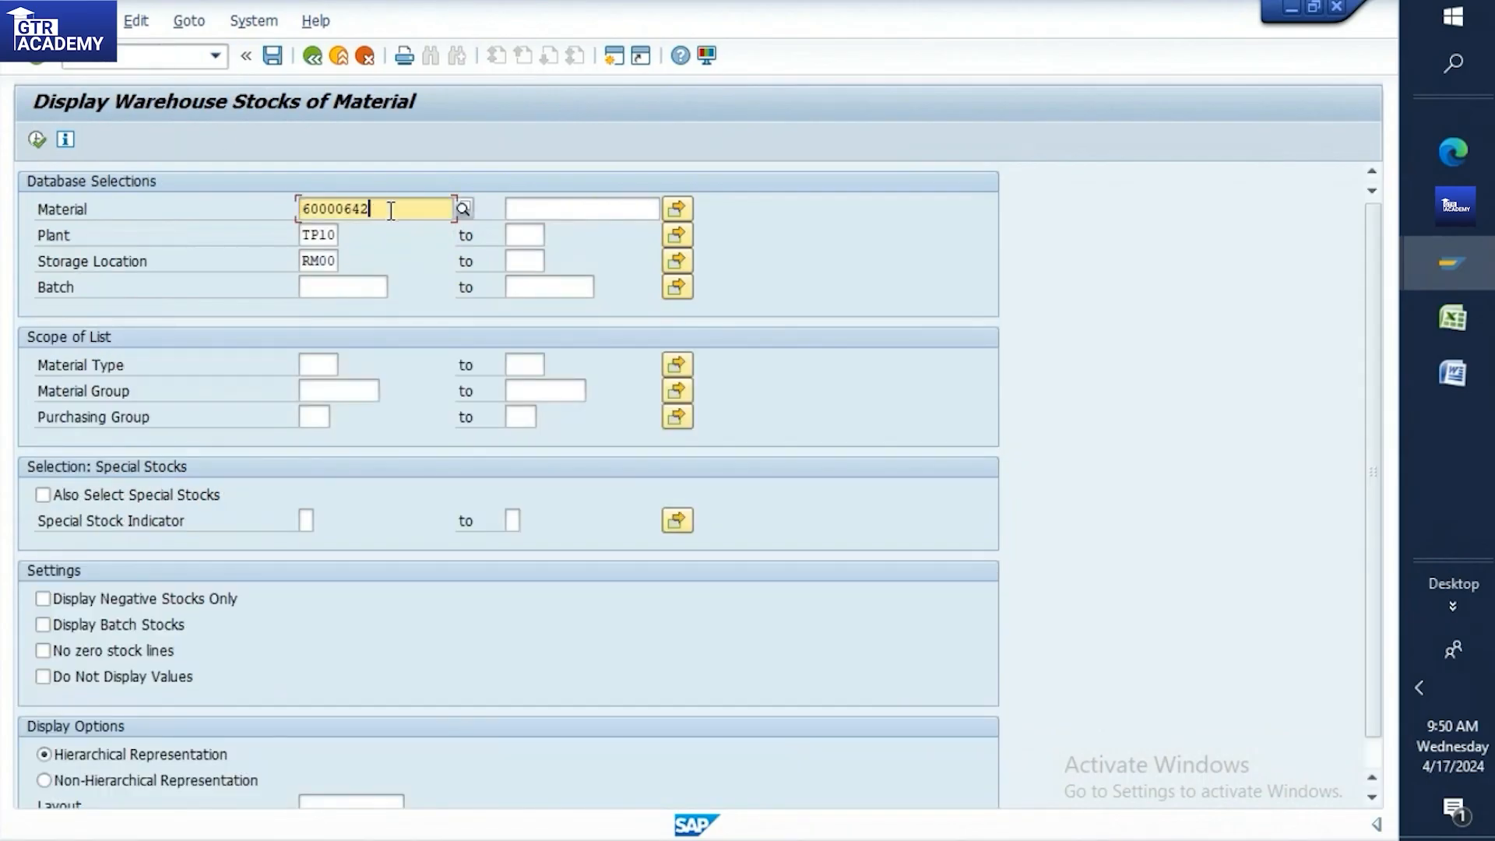
key(BackSpace)
text(0)
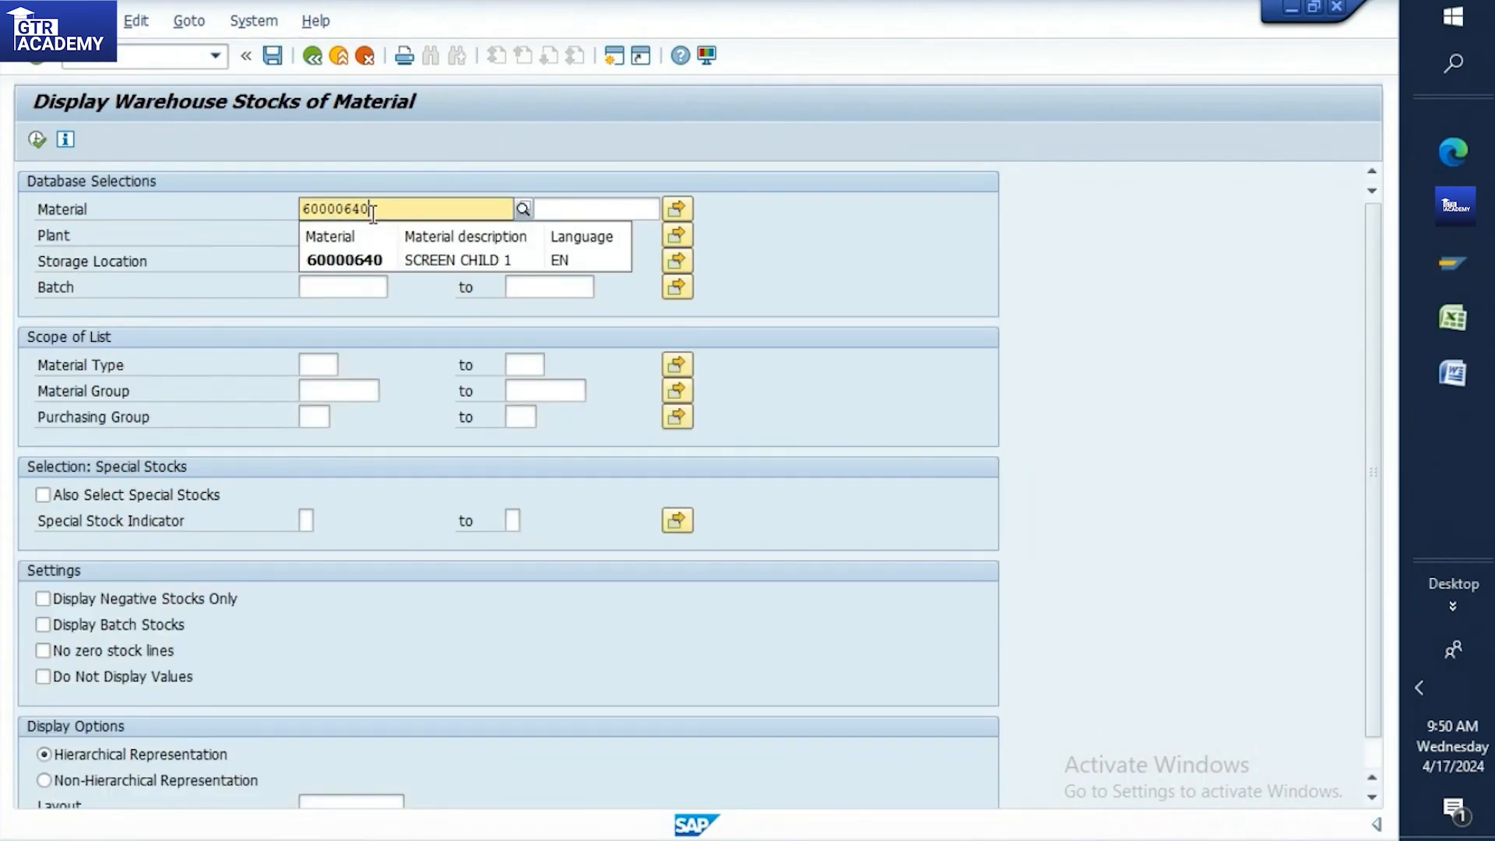
Extend the material range up to 60000642 and view the warehouse stocks for plant TP10, storage location RM00
drag(373, 215, 297, 216)
key(ctrl+c)
click(759, 217)
click(589, 213)
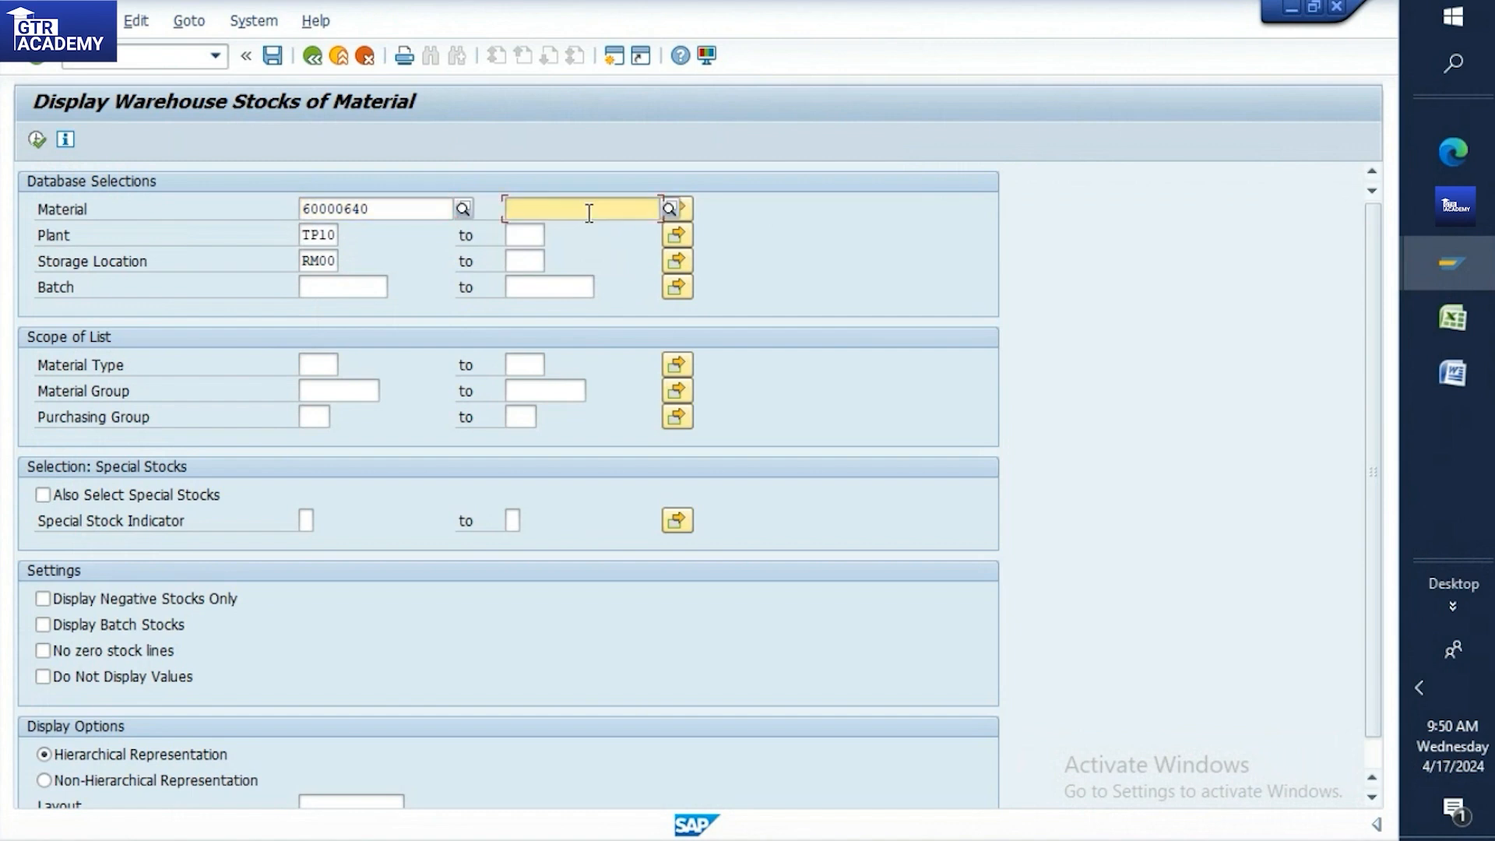
key(ctrl+v)
key(BackSpace)
text(2)
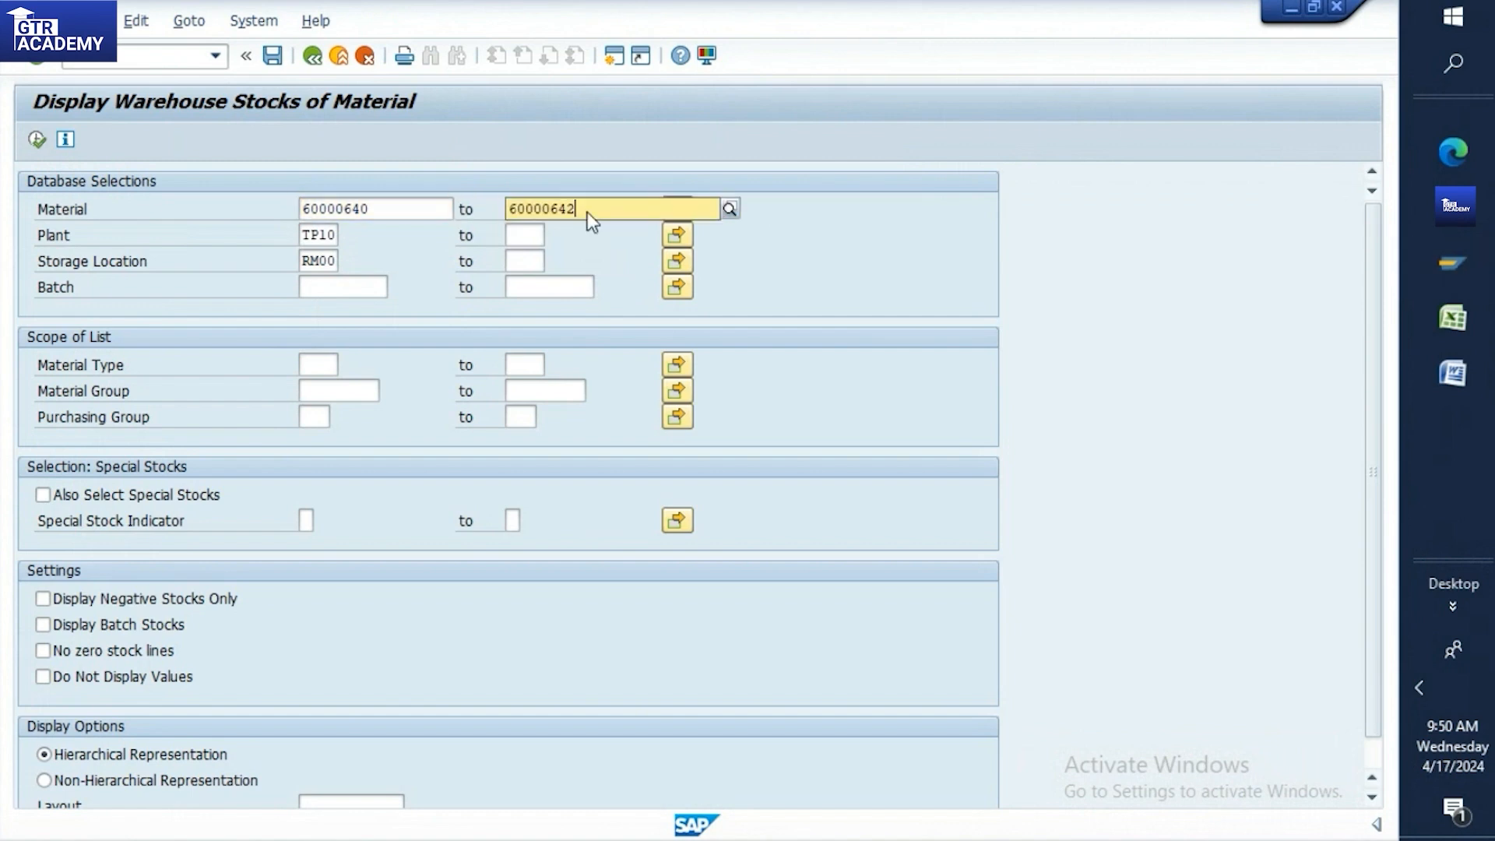
click(37, 140)
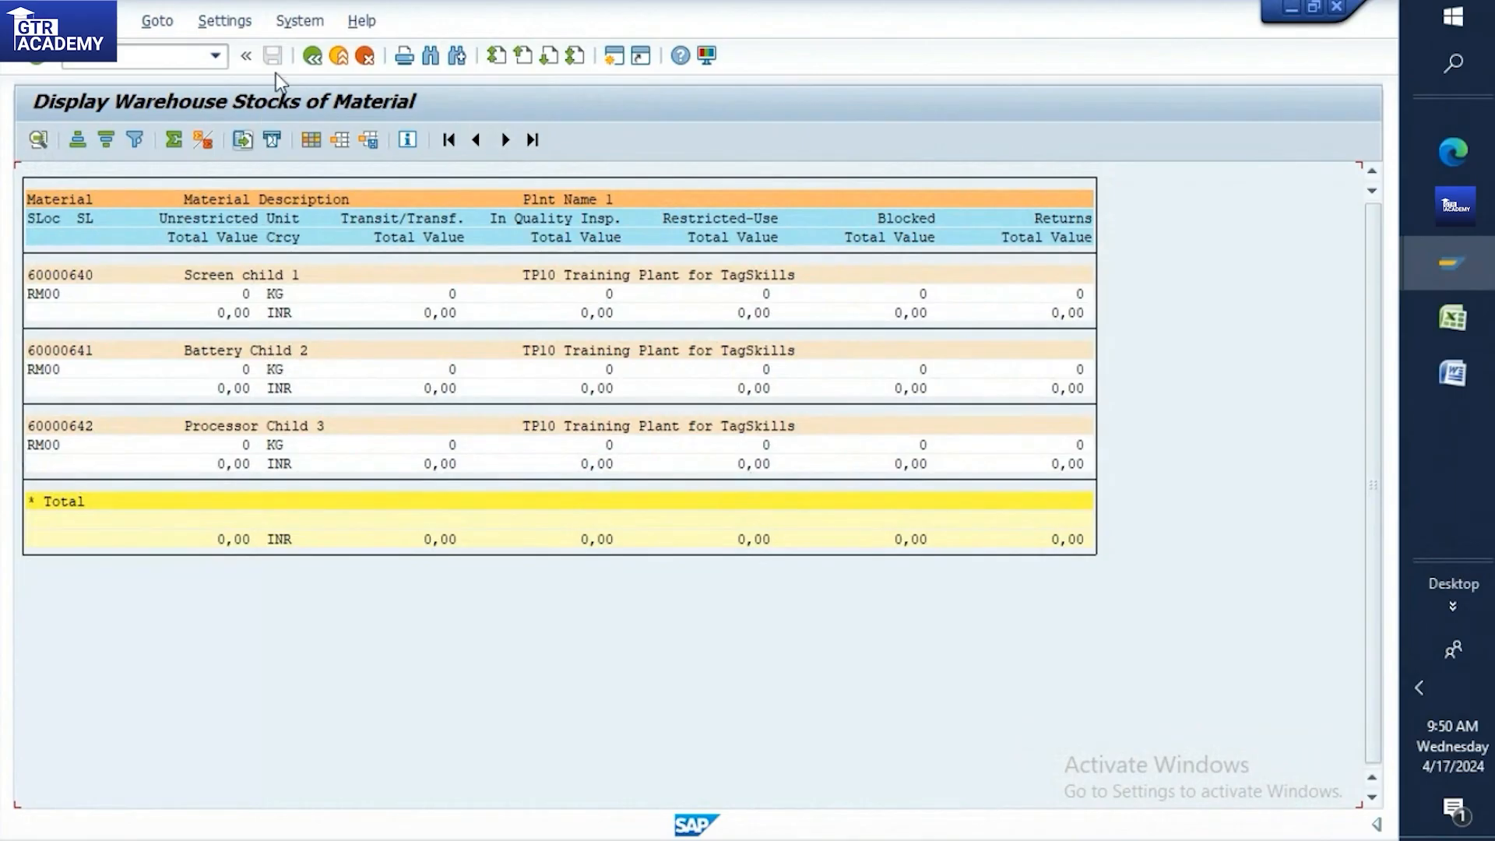
click(312, 55)
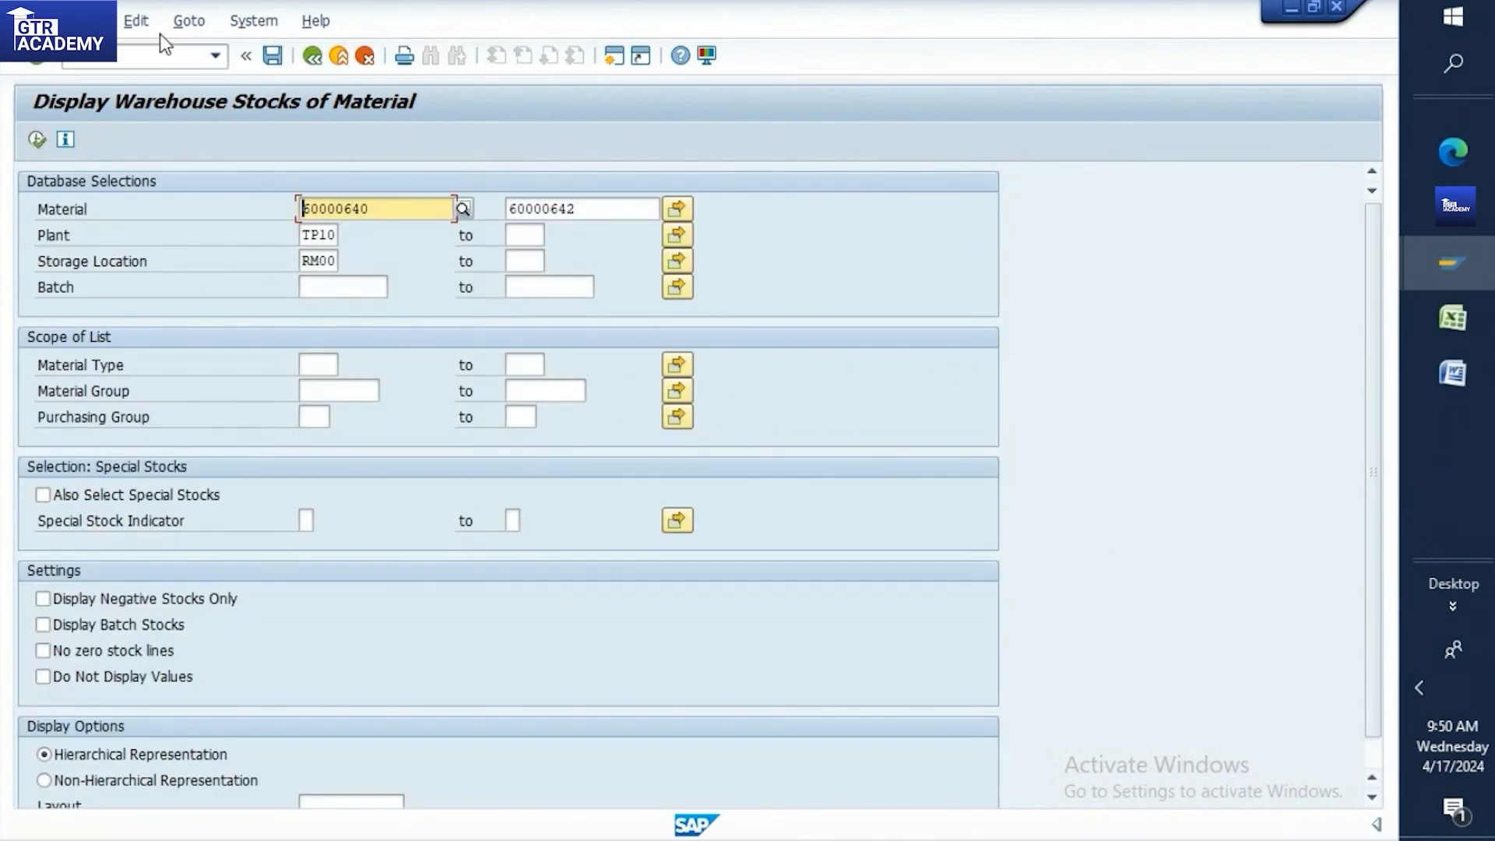
Review the overconsumption notes in Excel and the process steps in the Word document
click(169, 55)
click(1428, 311)
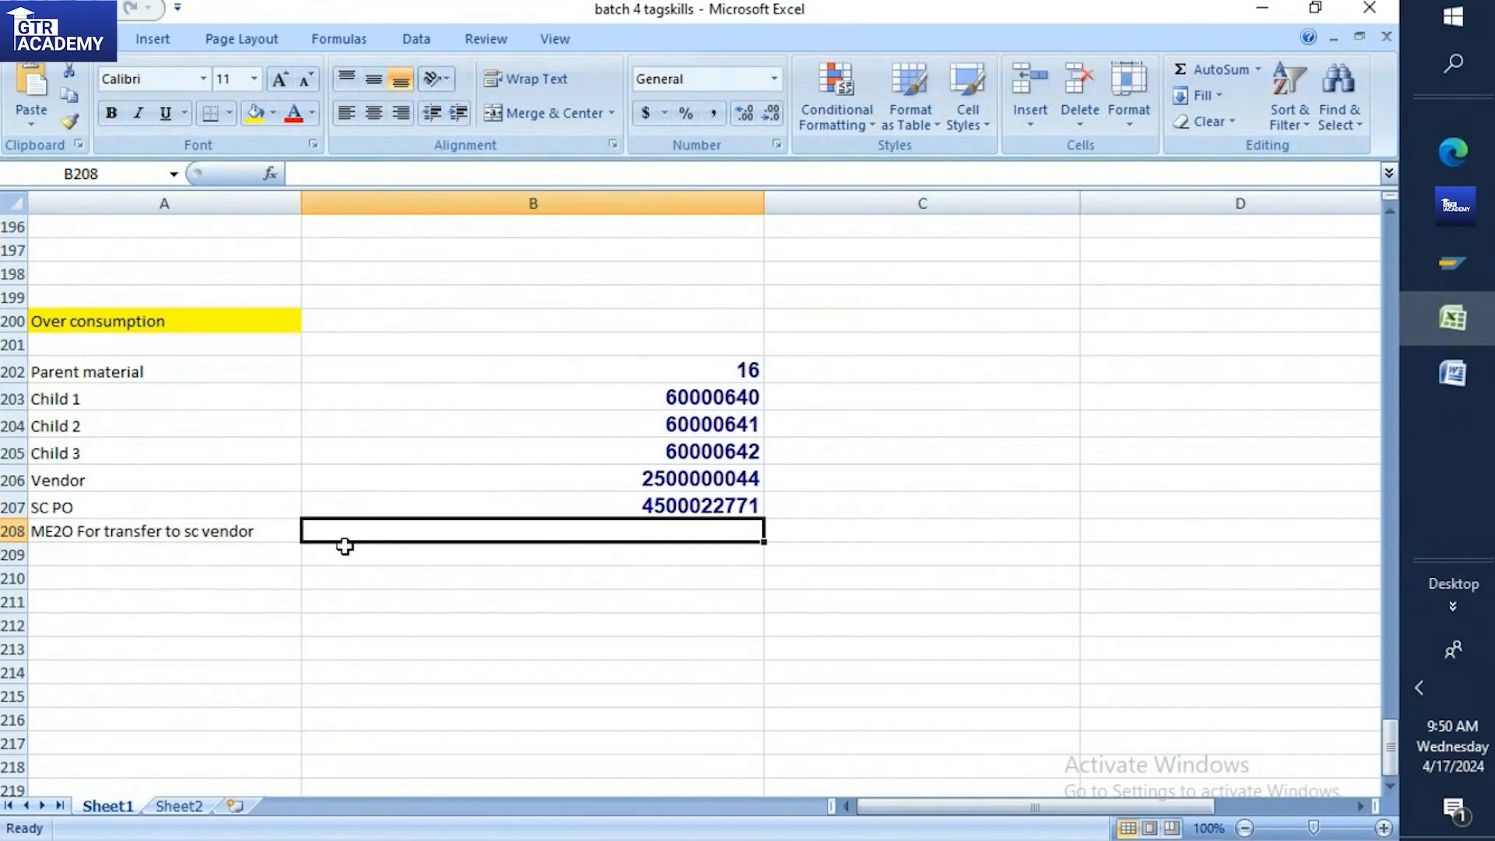
click(265, 554)
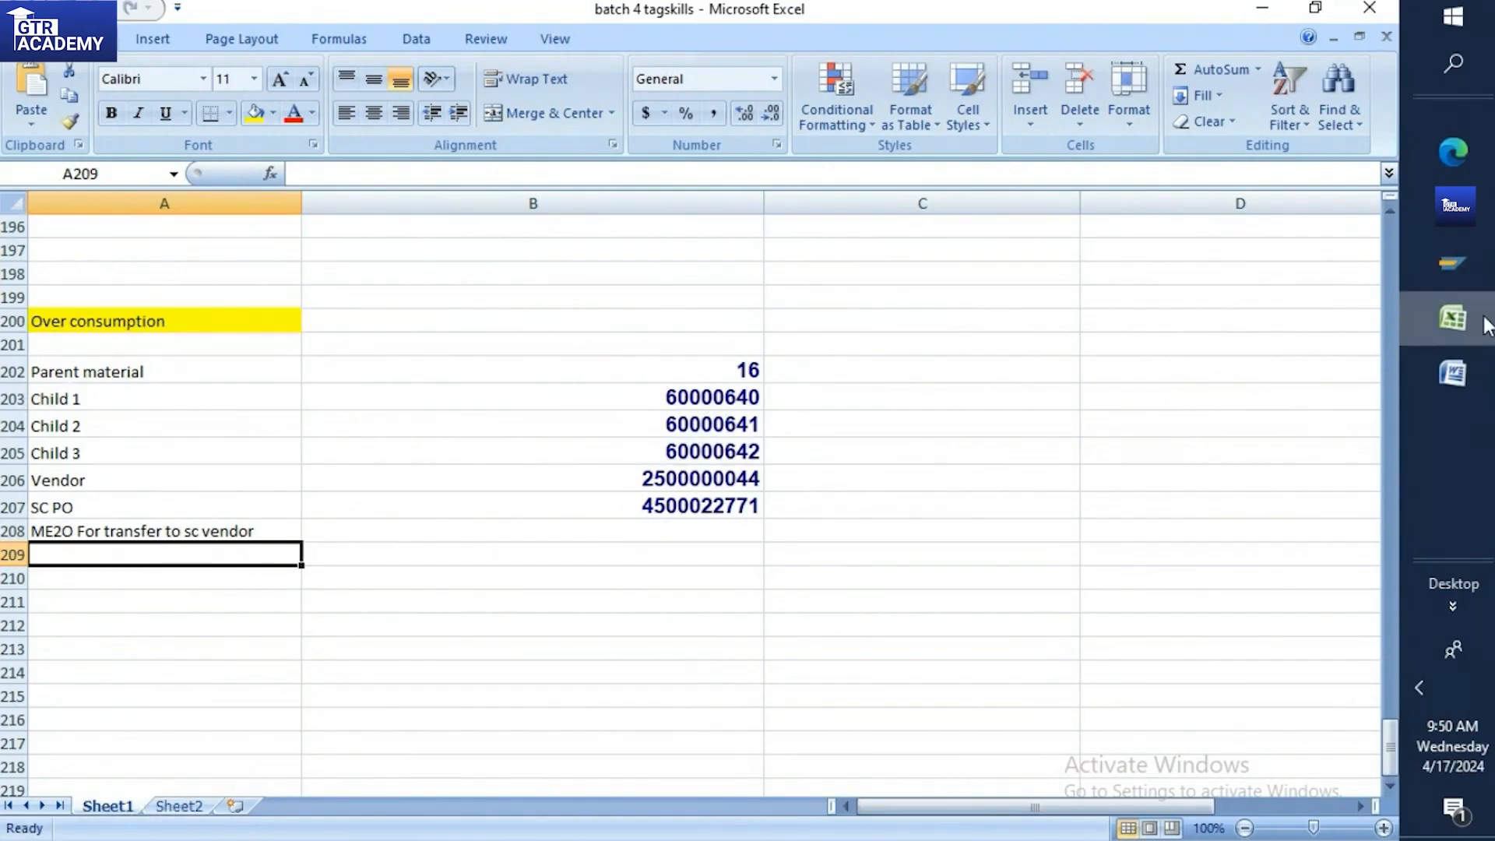
click(1453, 373)
scroll(545, 382, up, 2)
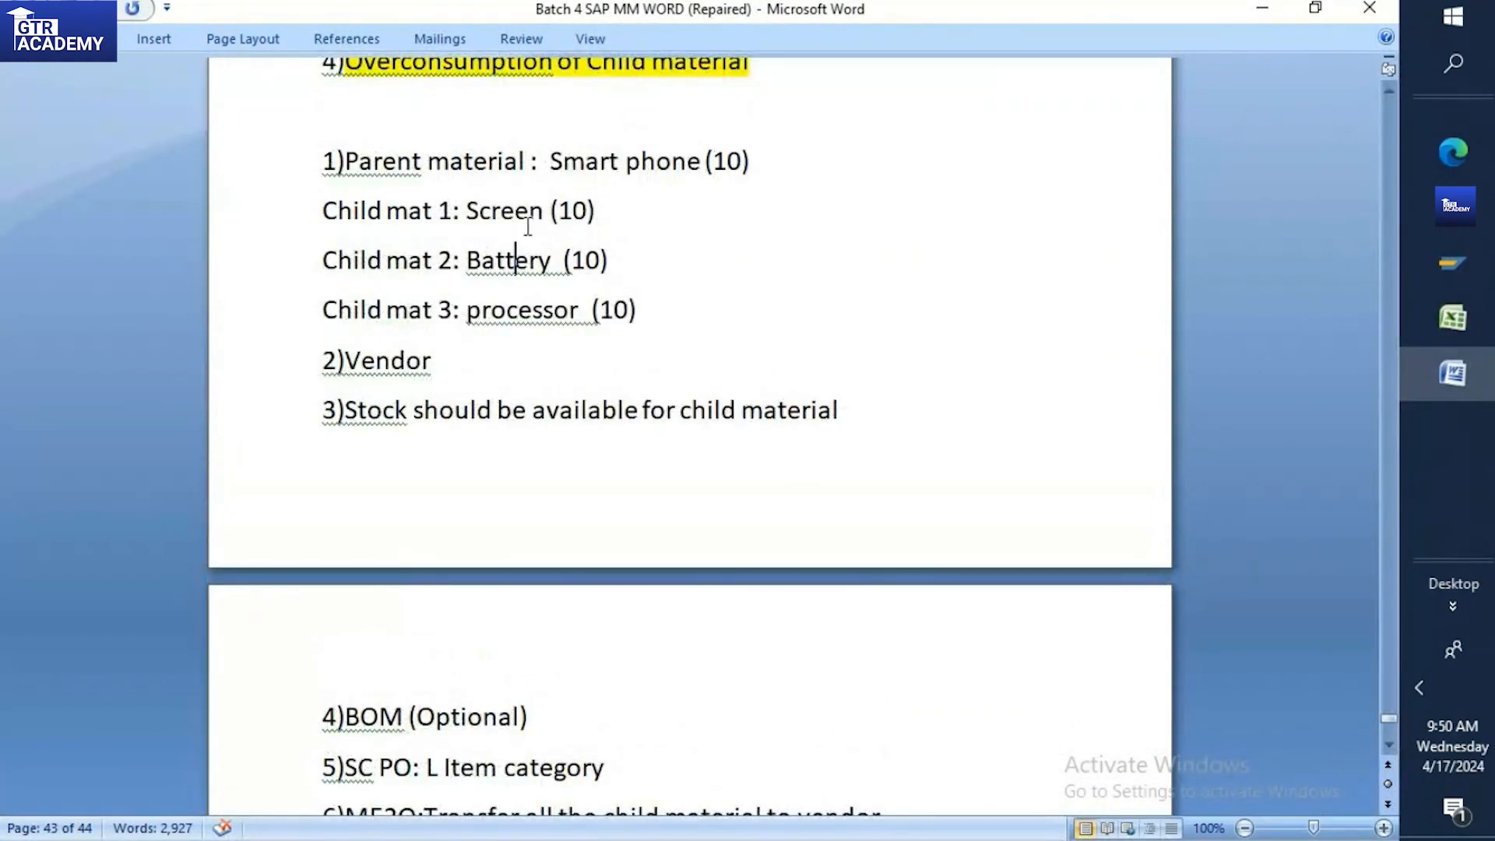
scroll(510, 292, down, 5)
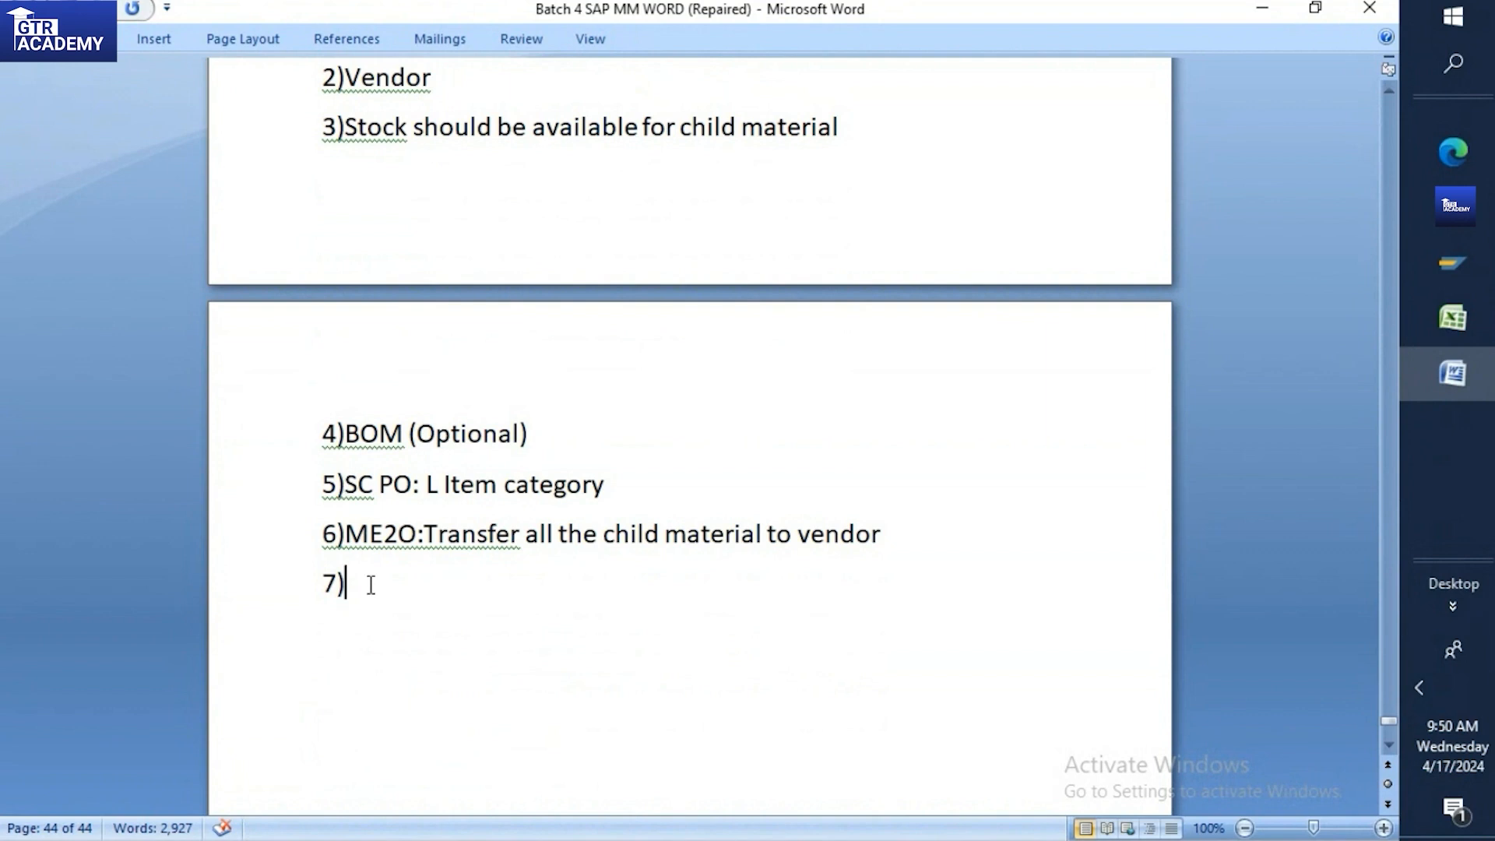
Return to SAP, start transaction MIGO and set the operation to A08 Transfer Posting
click(1443, 260)
click(1375, 366)
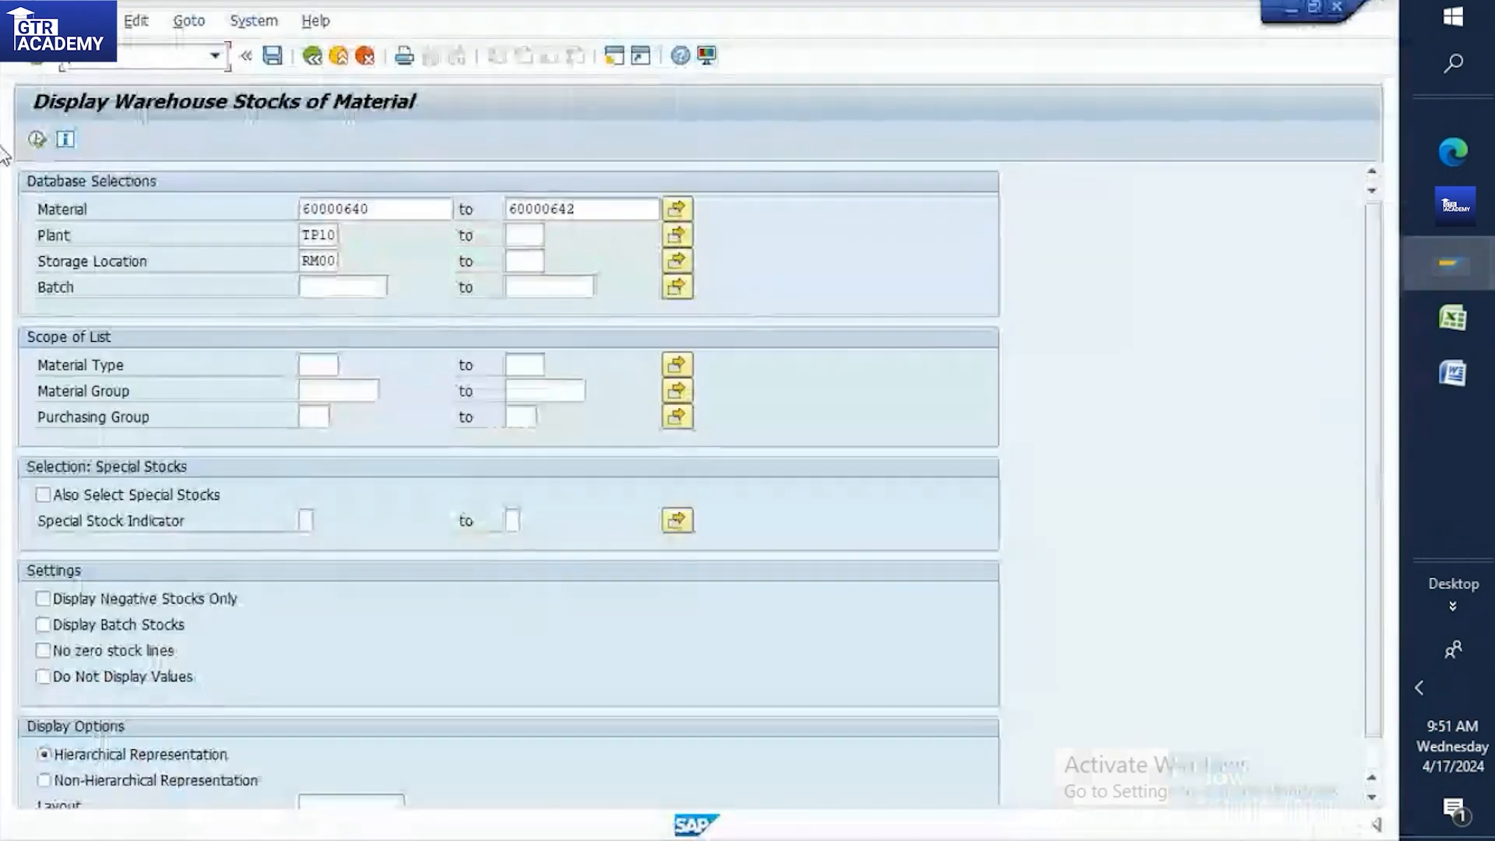
click(107, 62)
text(/nmigo)
key(Return)
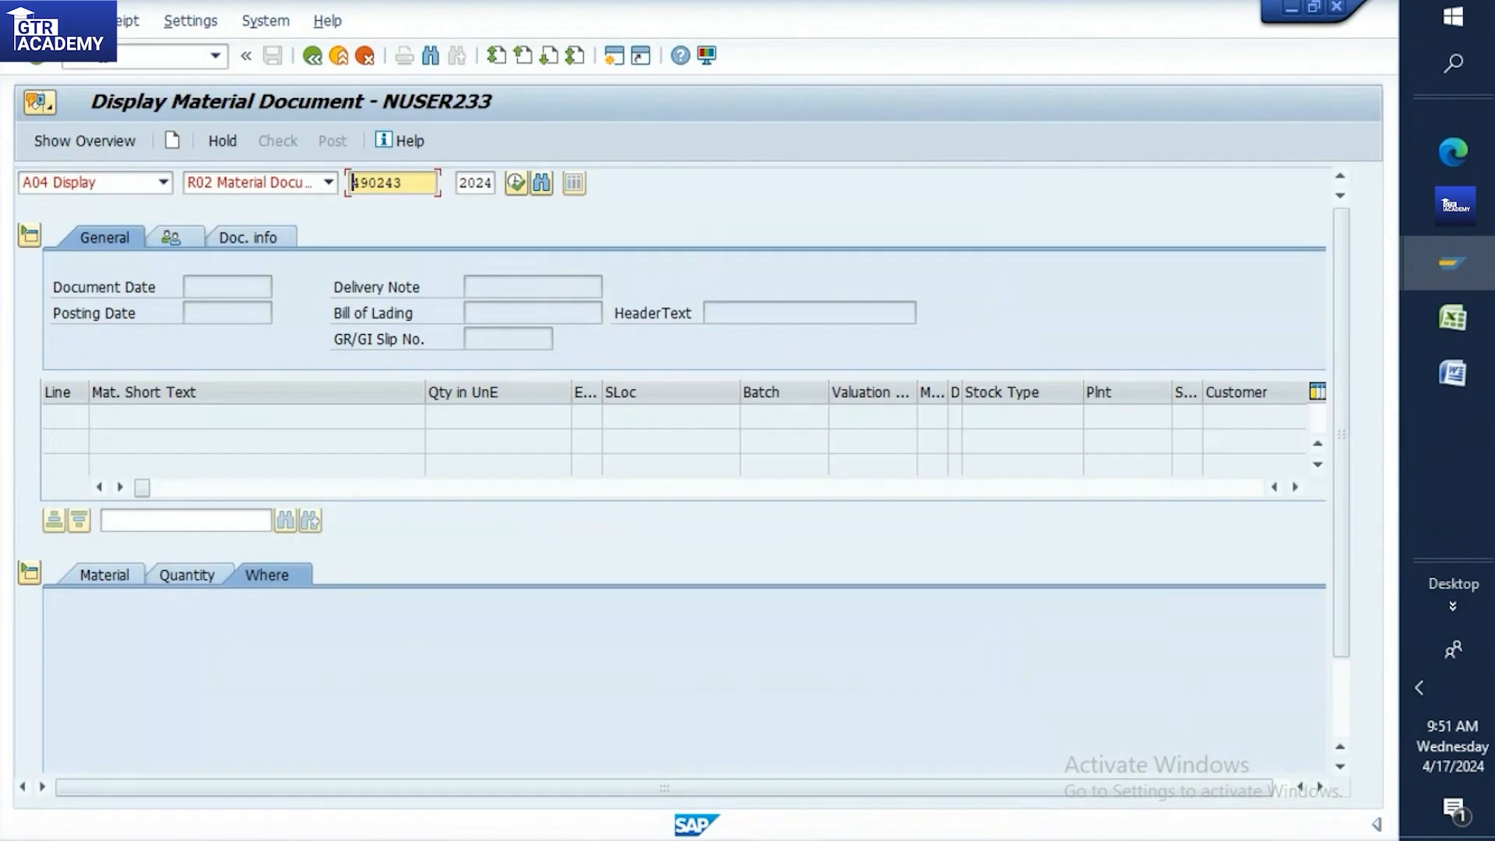
click(161, 183)
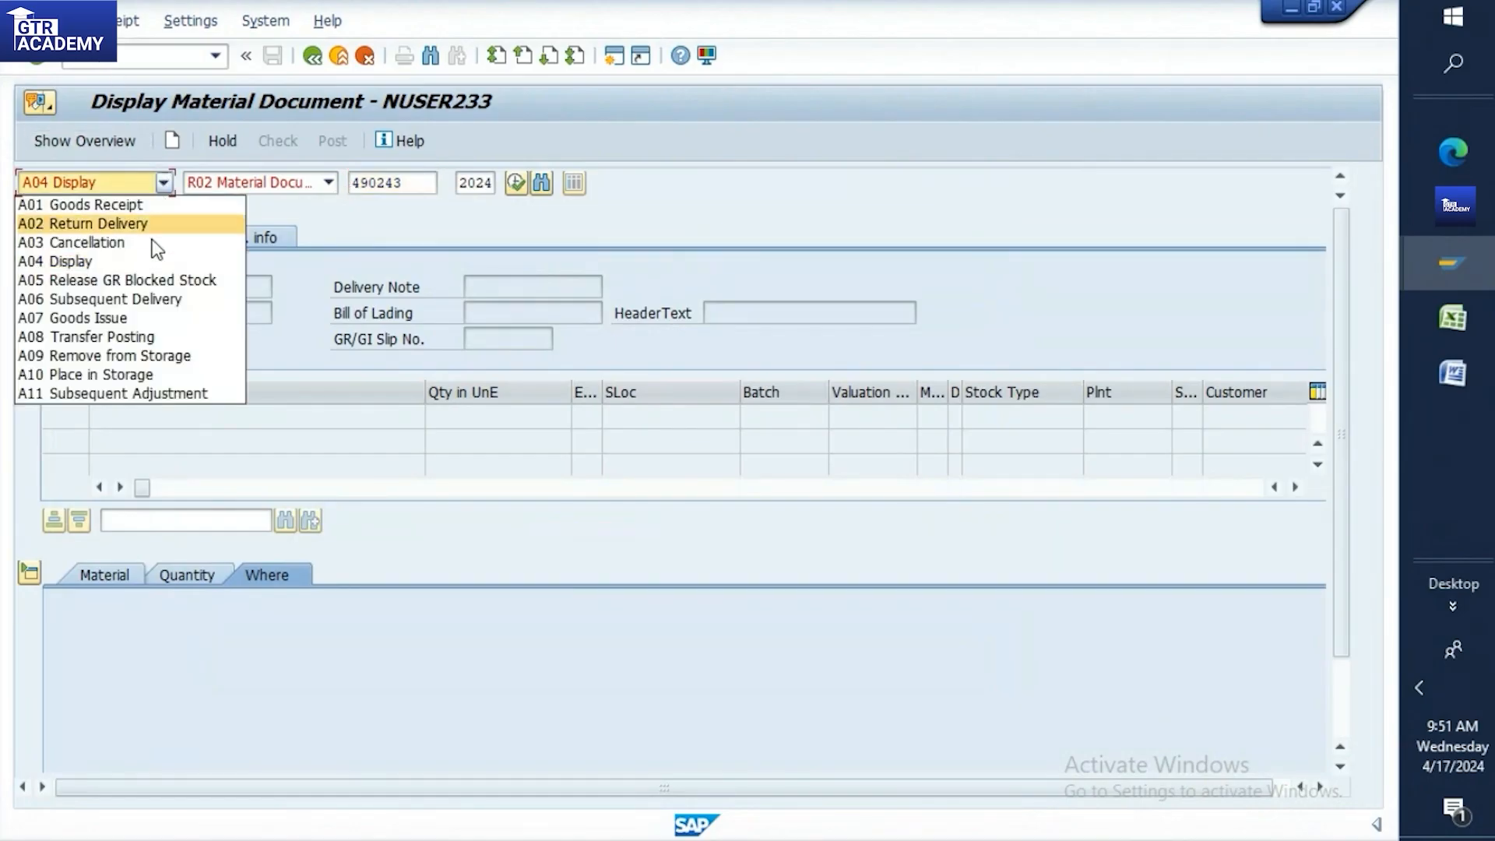
click(156, 339)
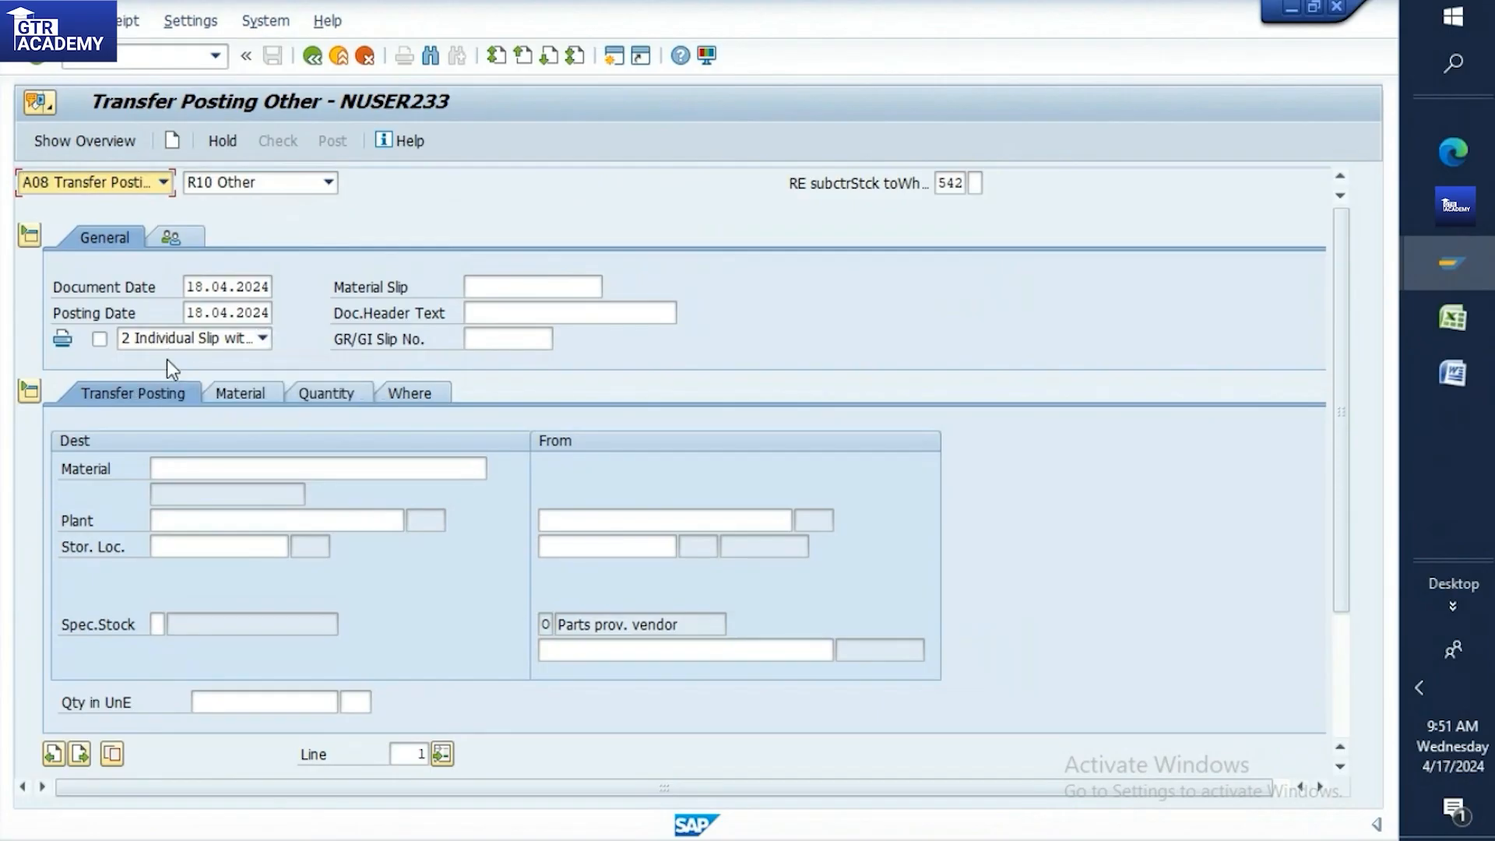
Look over the child material list in Word and note "screen 2" beside Child 1 60000640 in the Excel sheet
click(187, 465)
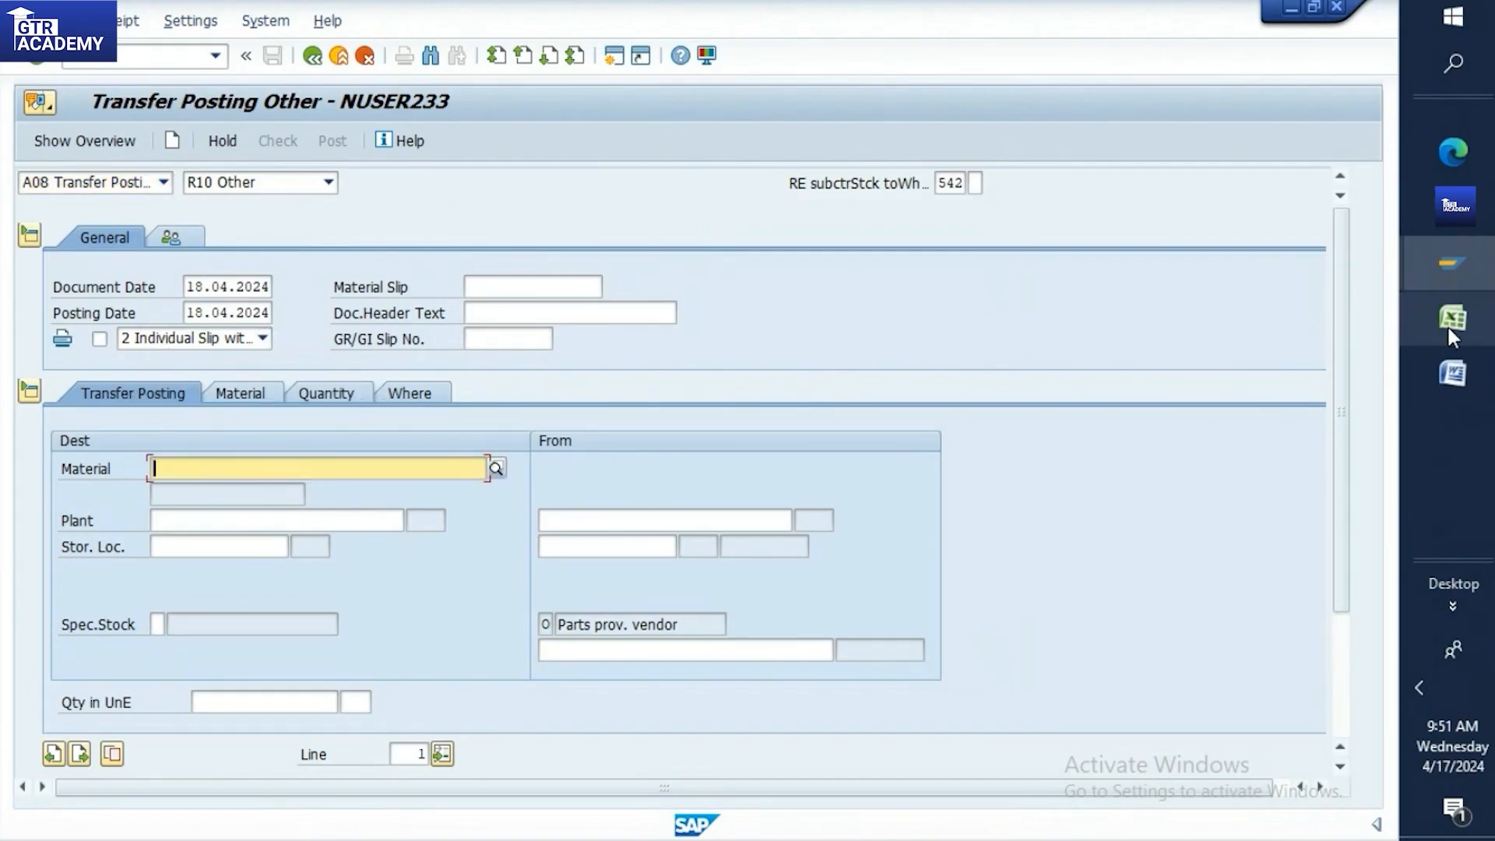
click(1453, 373)
scroll(466, 303, up, 5)
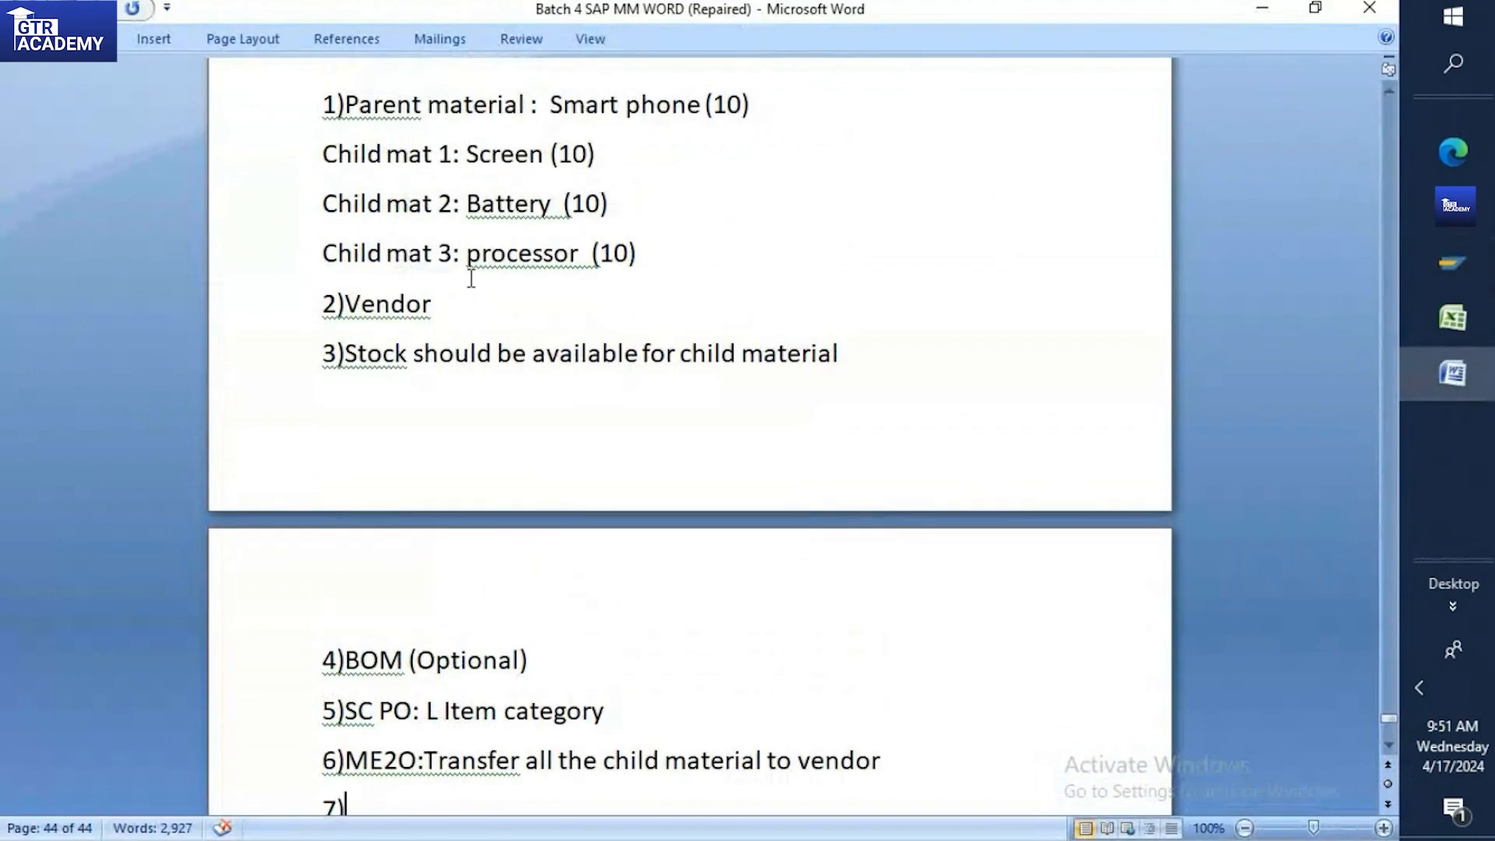
click(1453, 317)
click(671, 395)
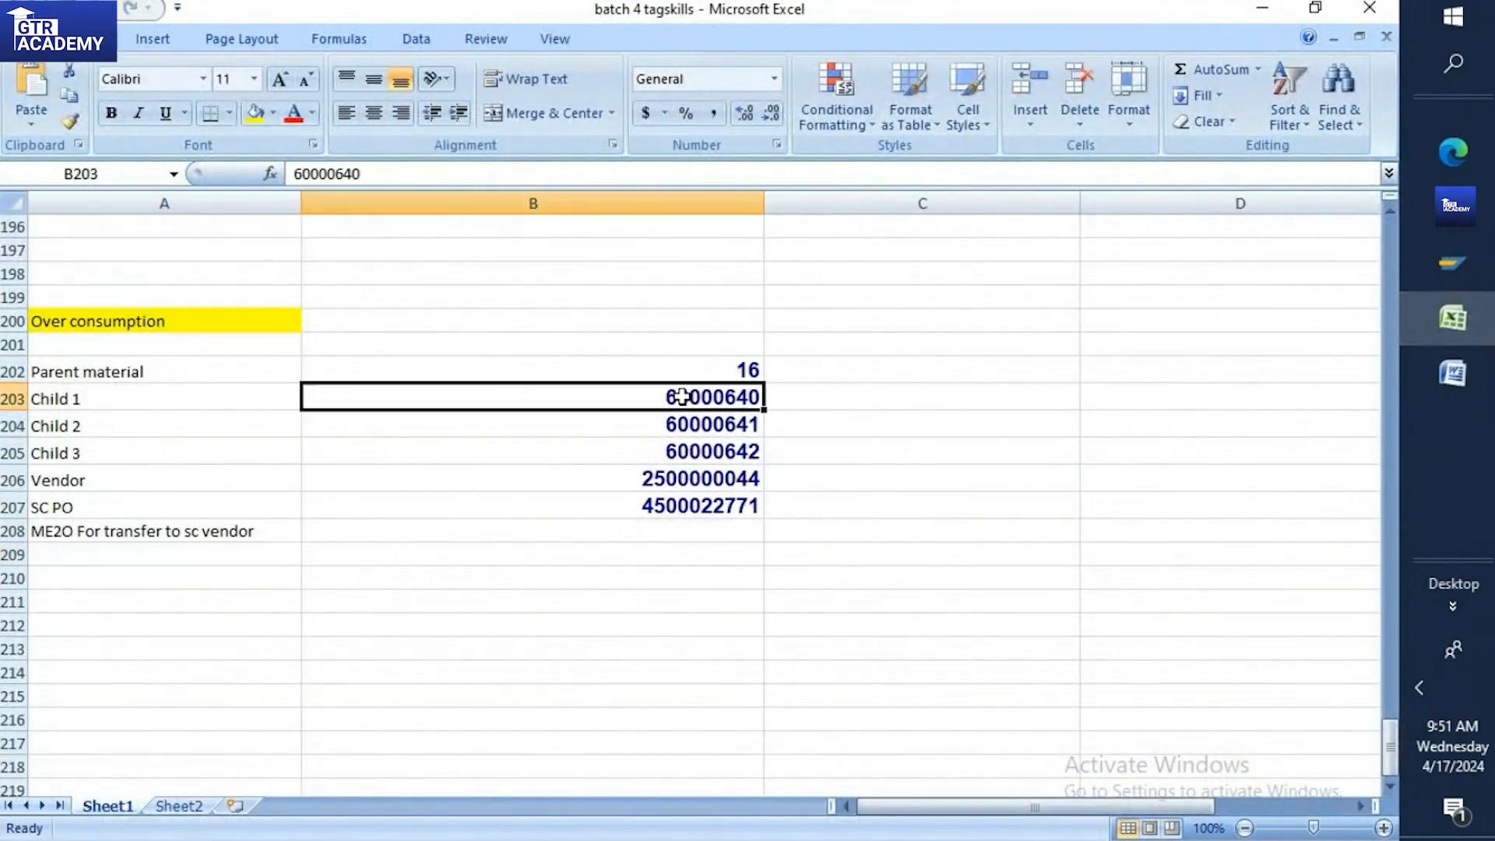
click(880, 398)
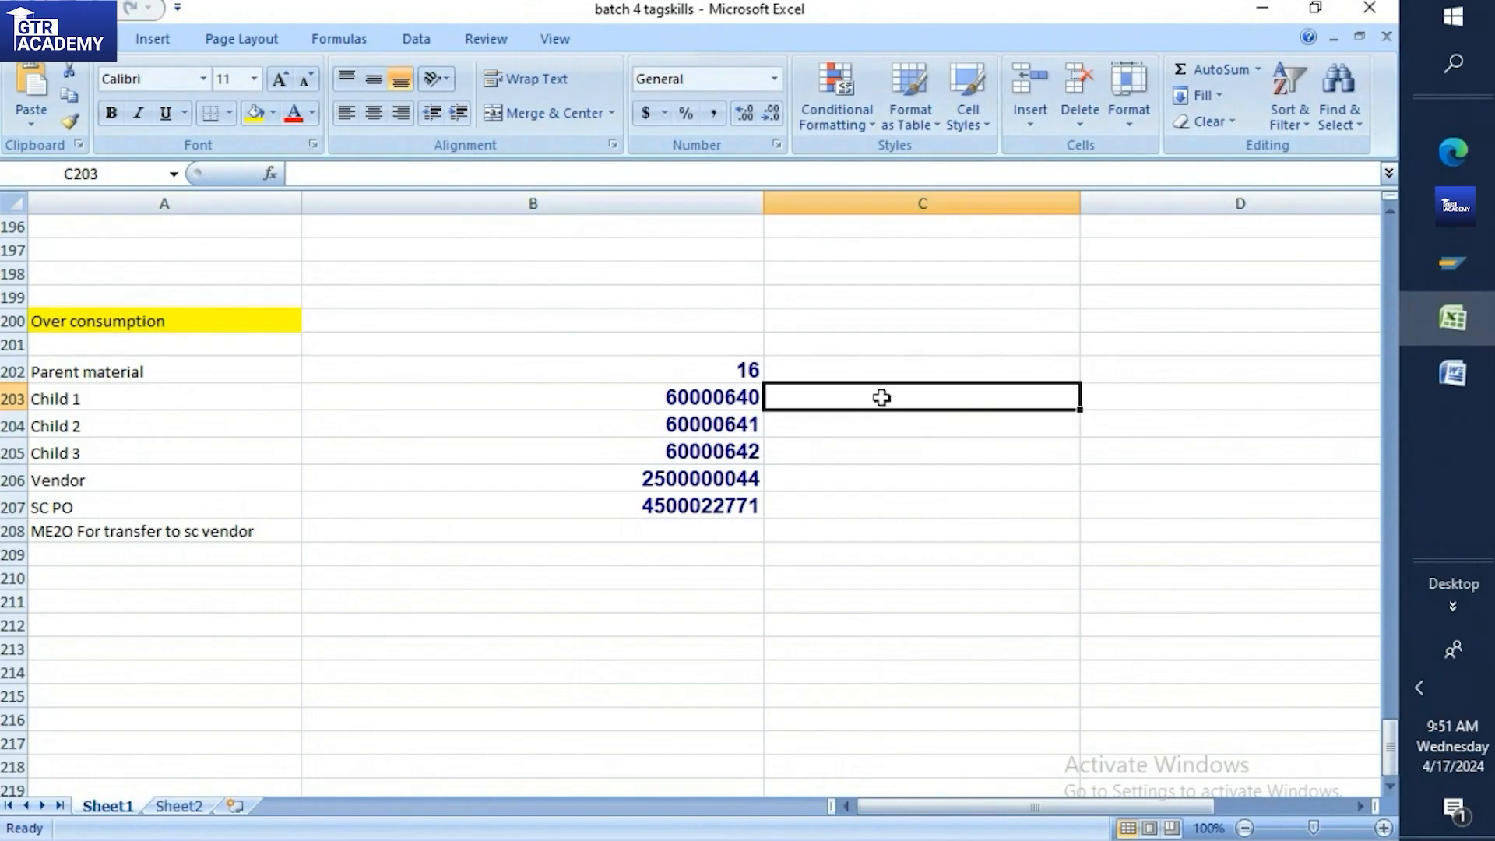
text(screnn)
key(BackSpace)
key(BackSpace)
key(BackSpace)
text(en 2)
Copy the Child 1 material 60000640 from Excel and enter it as the destination material in the SAP transfer posting
click(1439, 278)
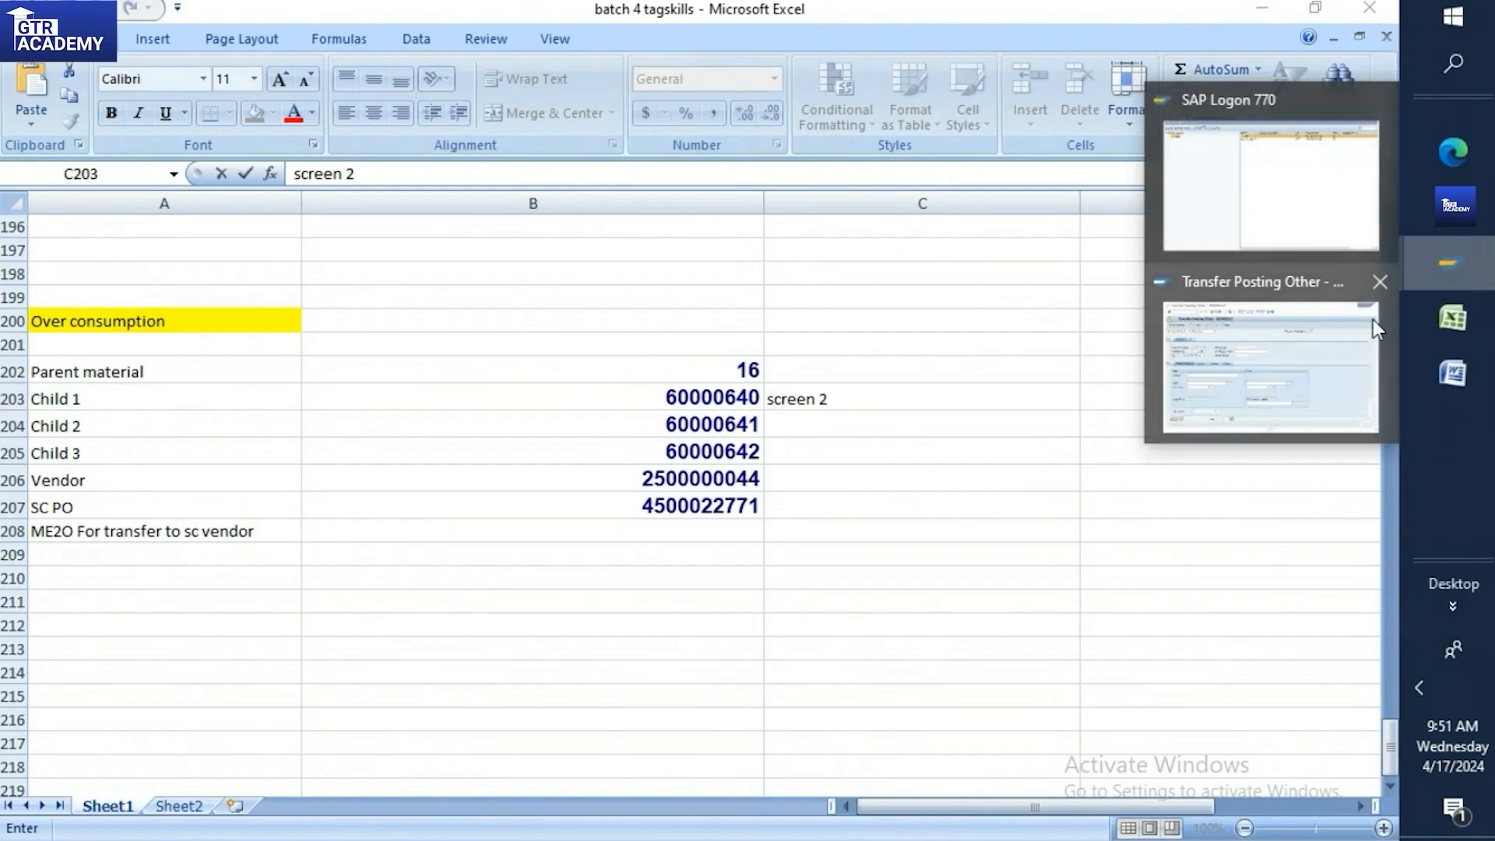
click(1372, 327)
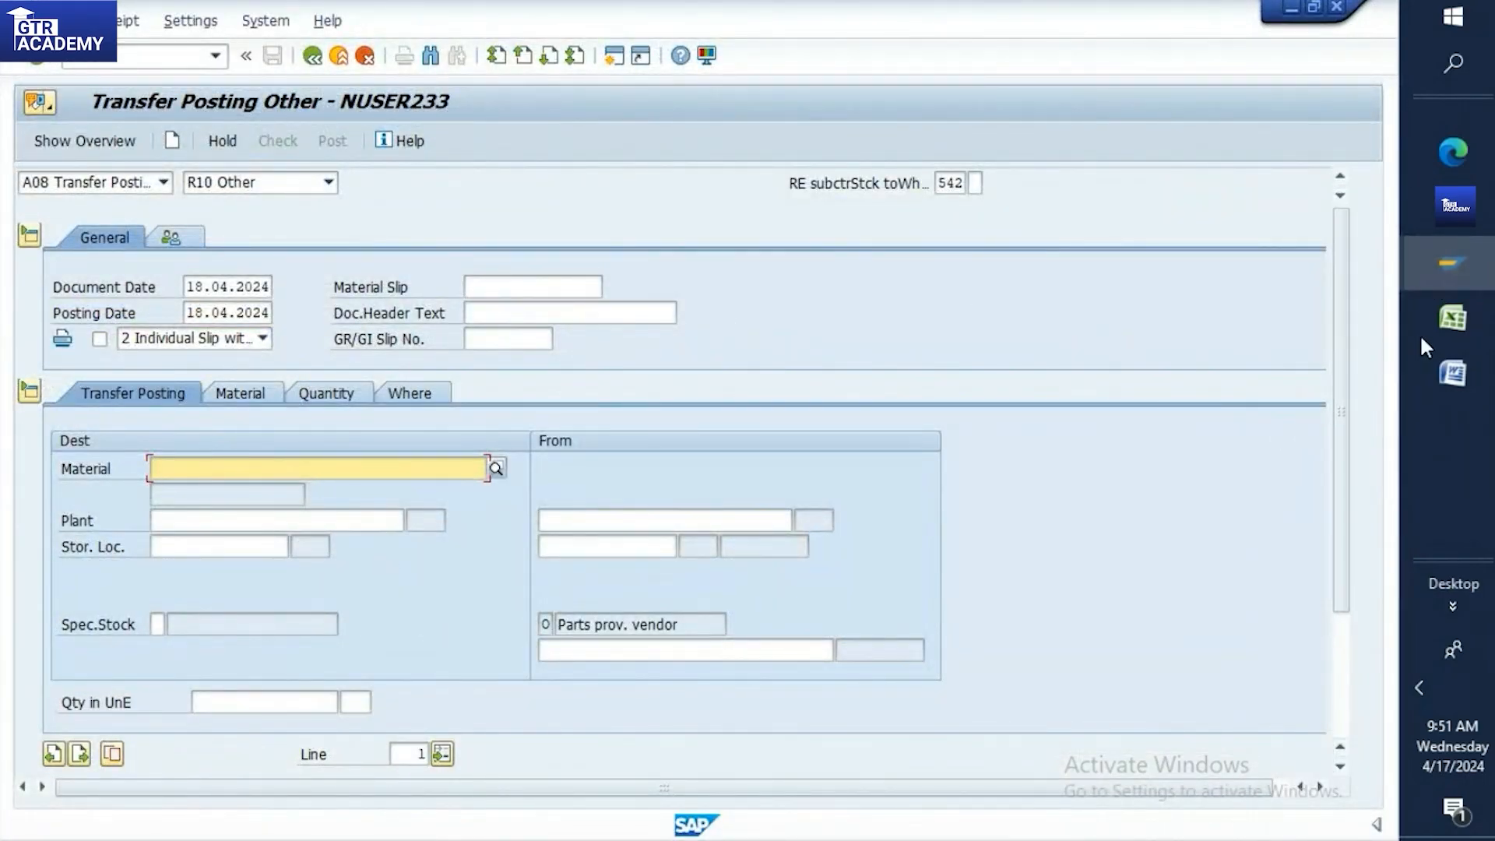
click(1451, 317)
click(638, 402)
key(ctrl+c)
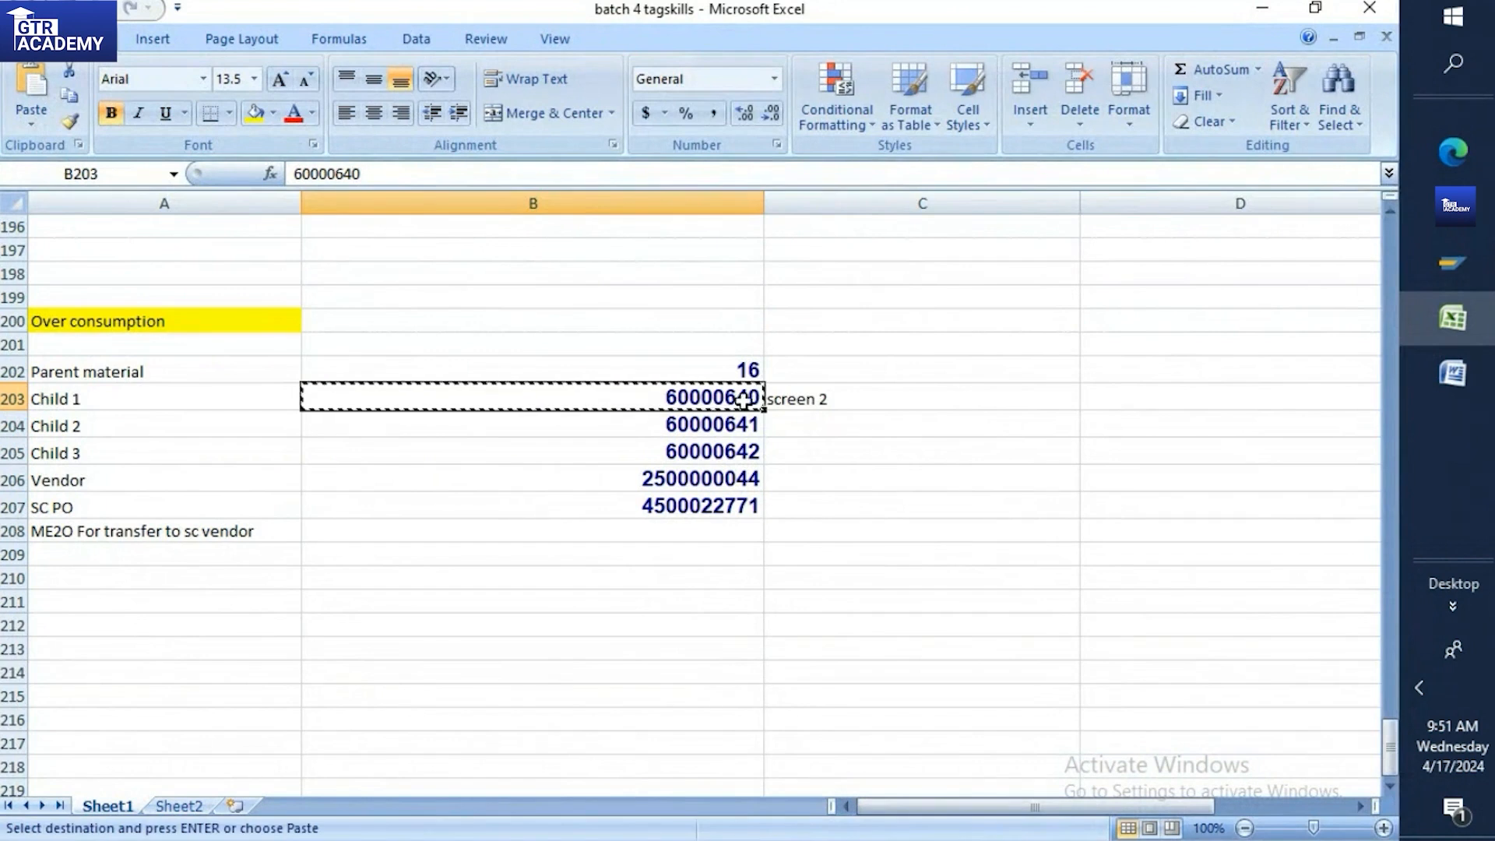
mouse_move(1428, 269)
click(1263, 380)
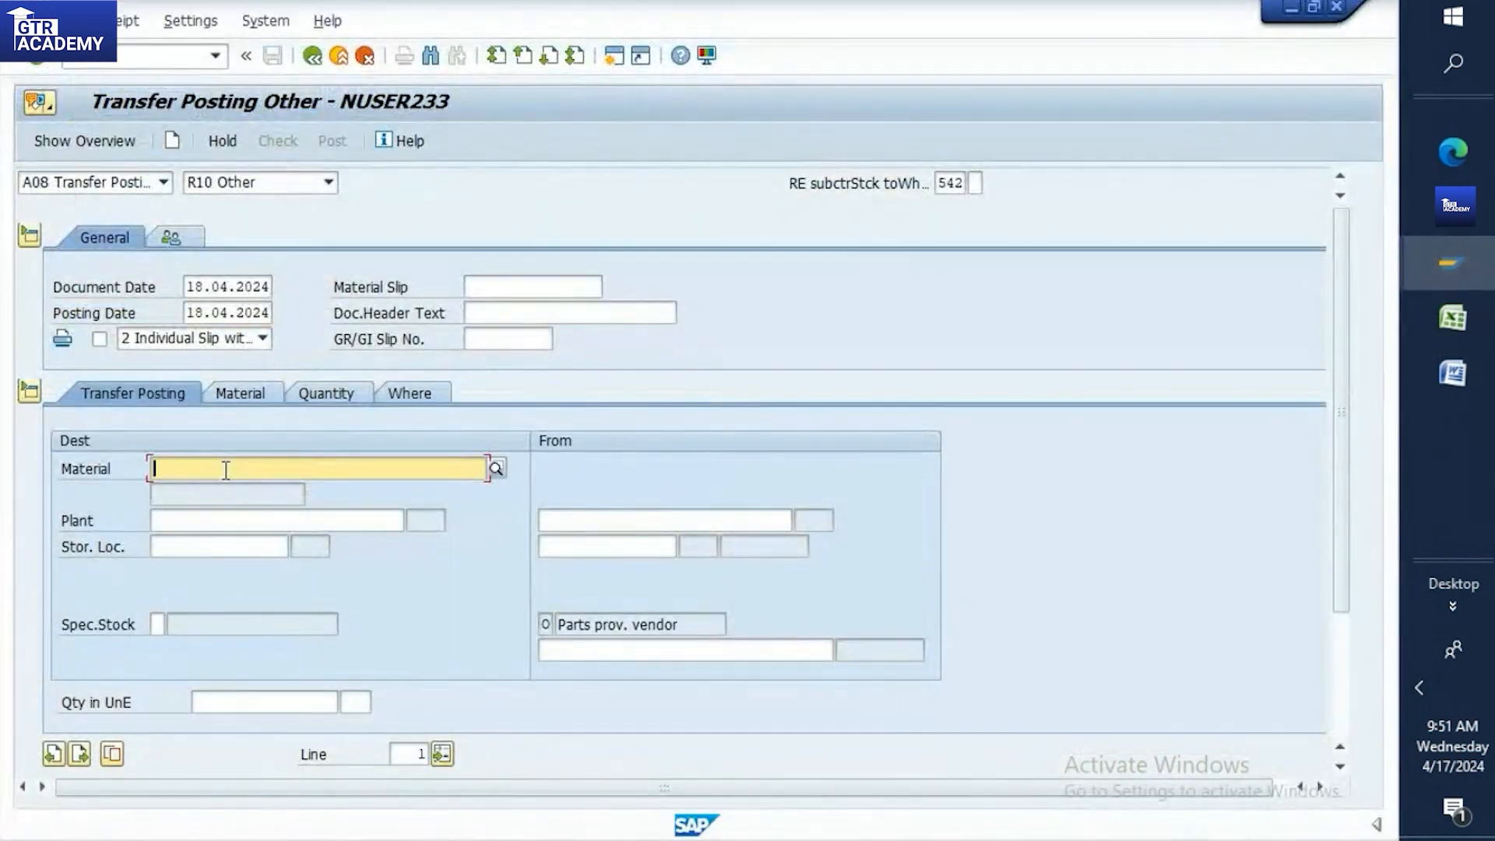
key(ctrl+v)
key(Return)
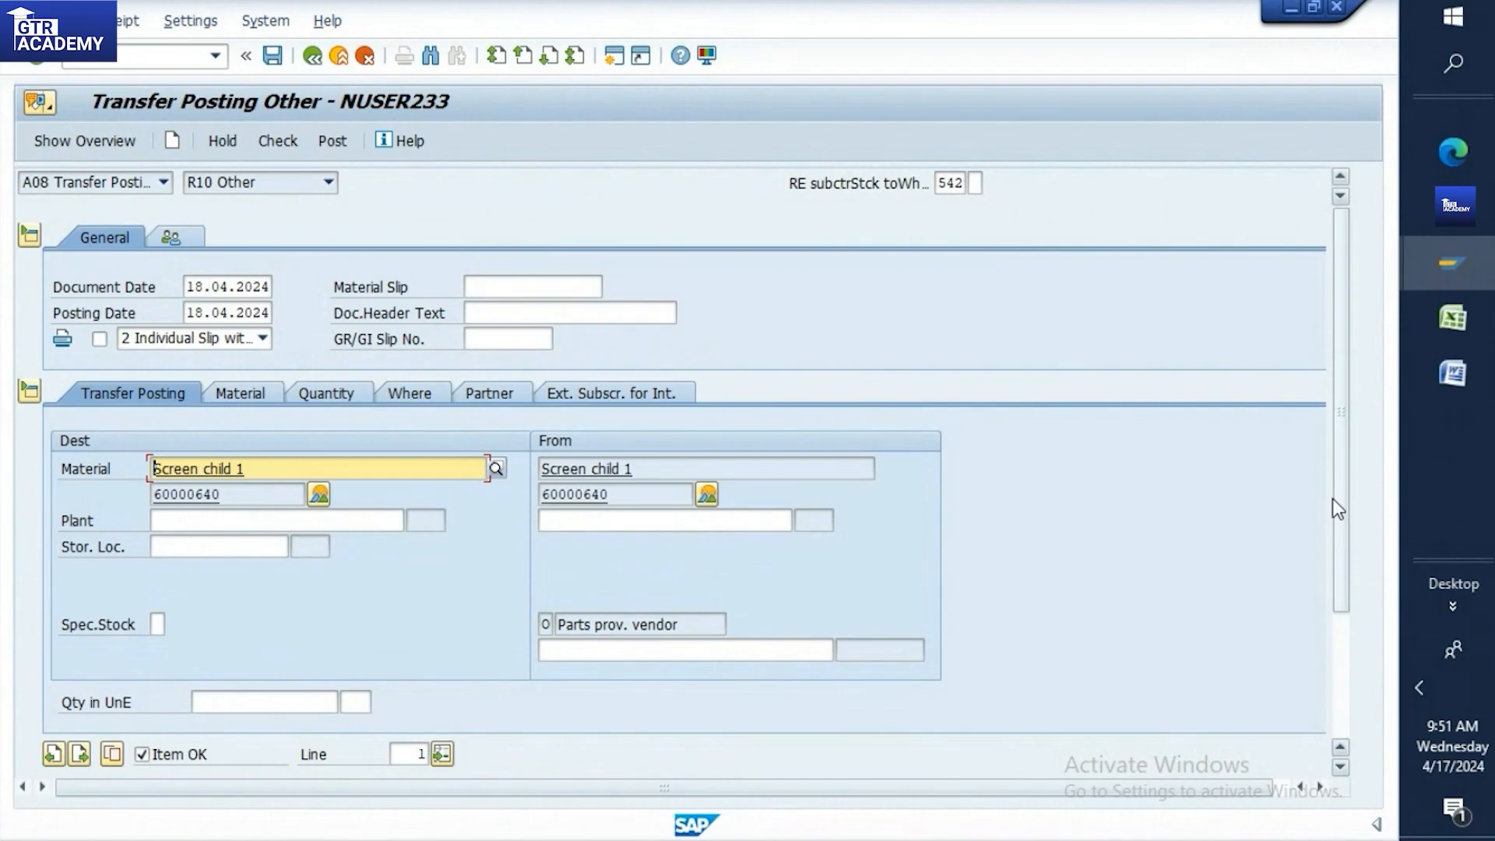
Set the destination plant to TP10 and the storage location to RM00 for material 60000640
drag(1340, 507, 1344, 644)
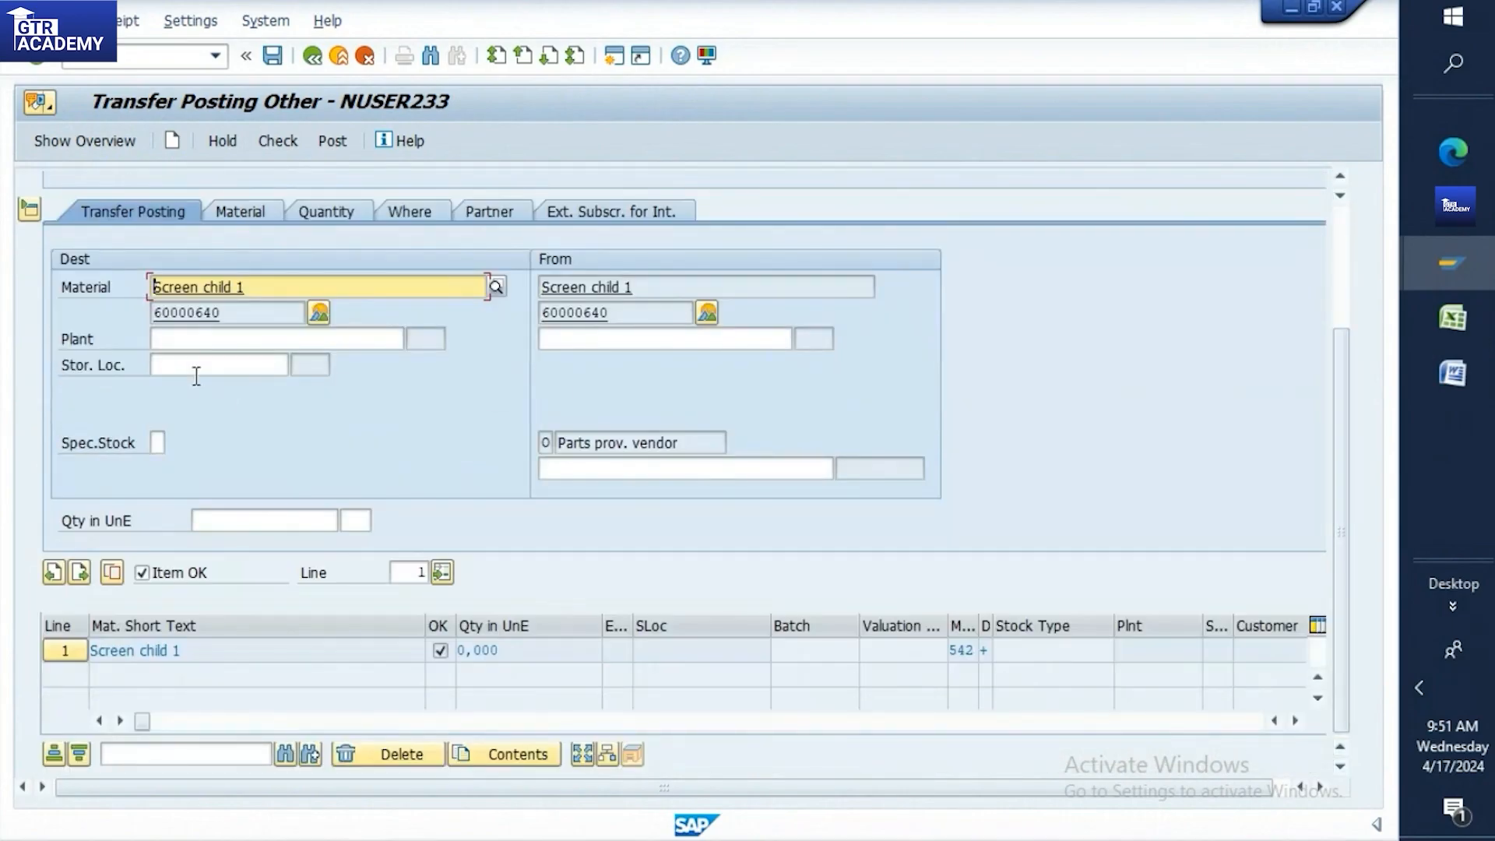
click(196, 343)
text(t)
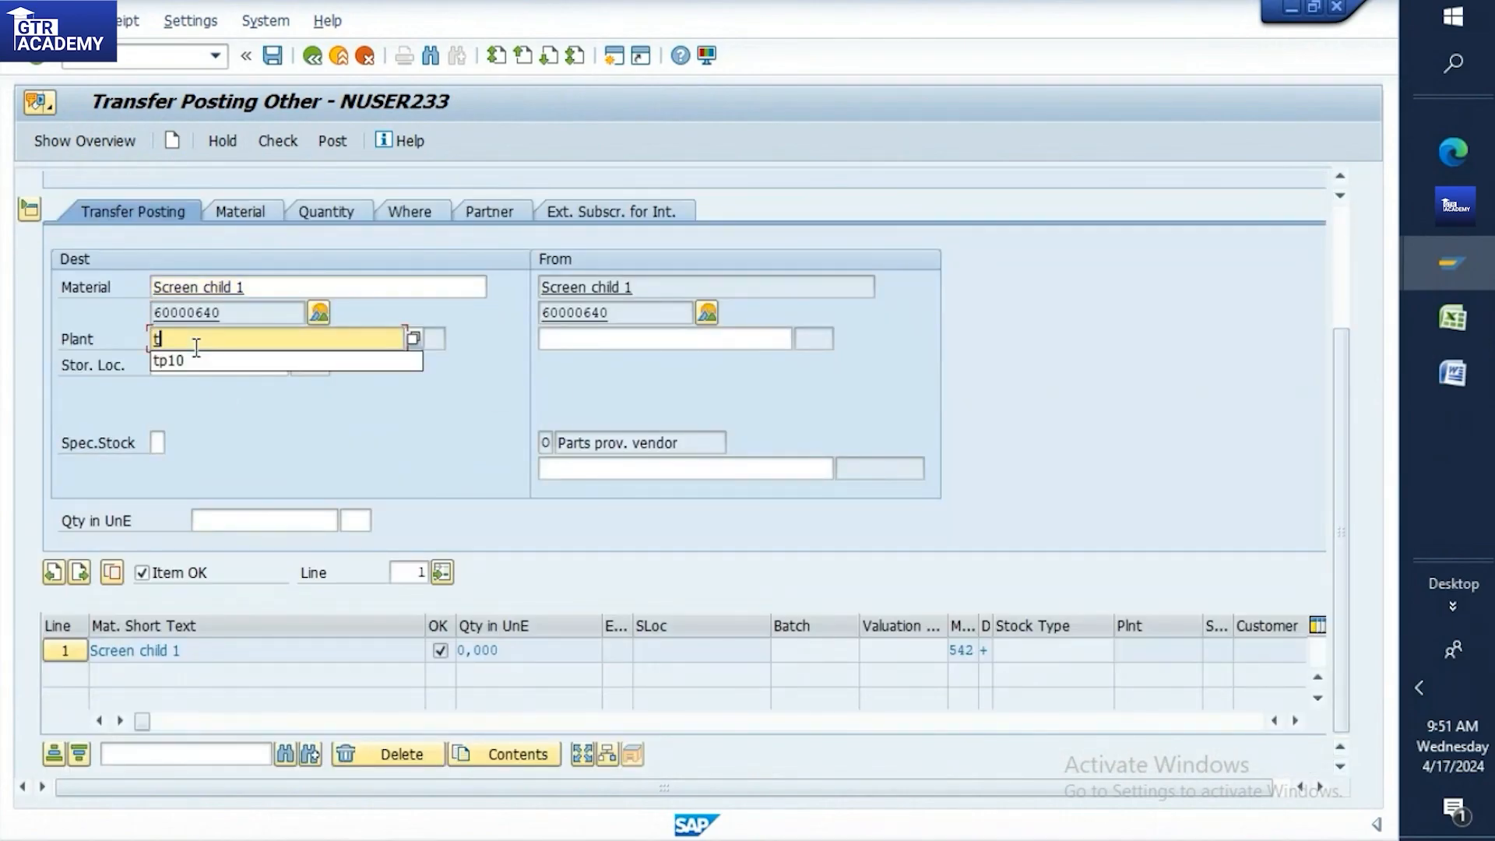
click(199, 360)
click(200, 365)
text(rm00)
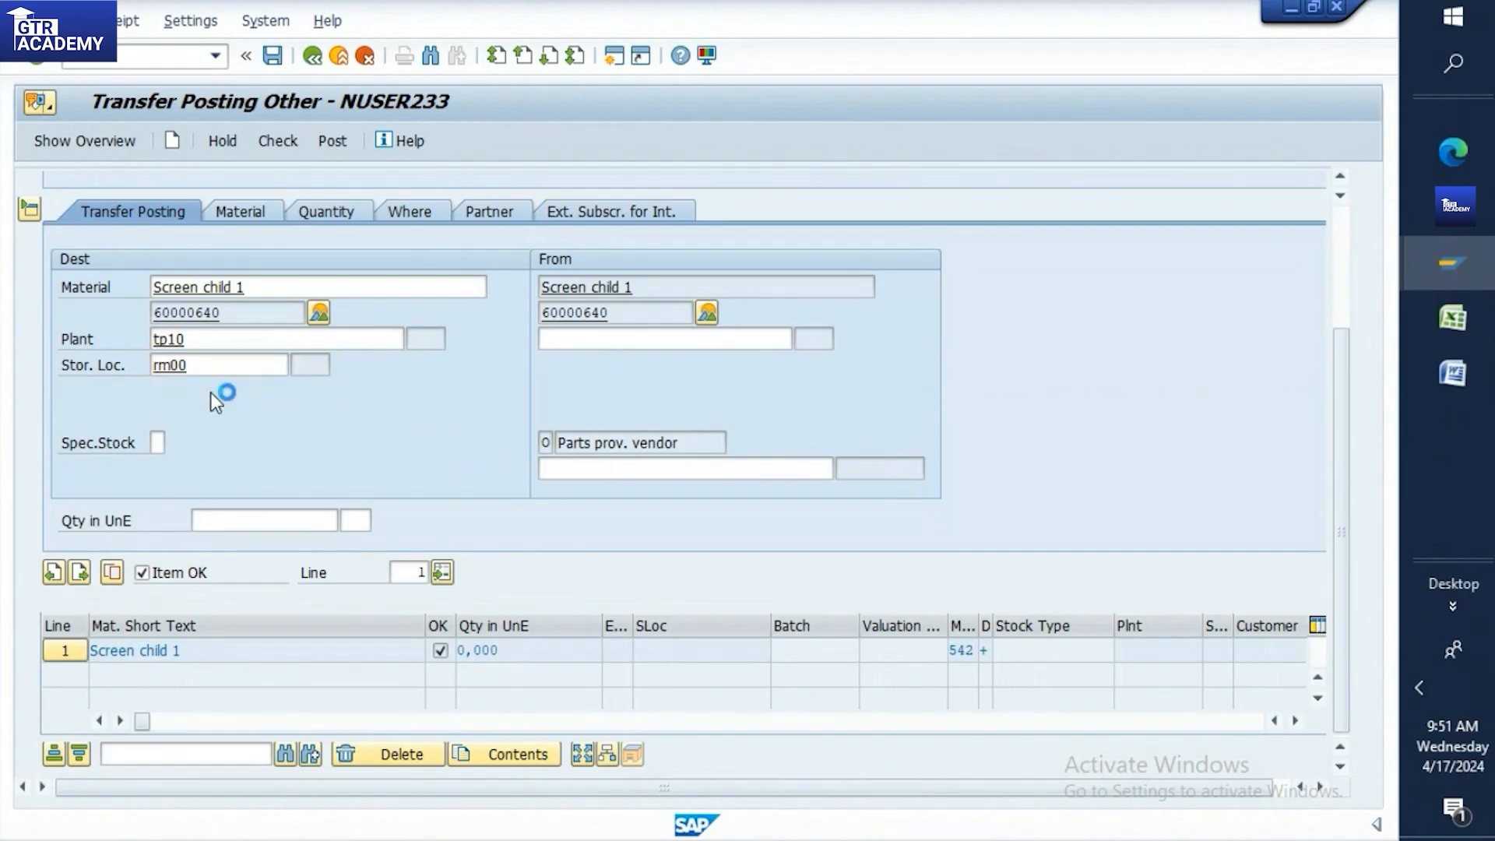
key(Return)
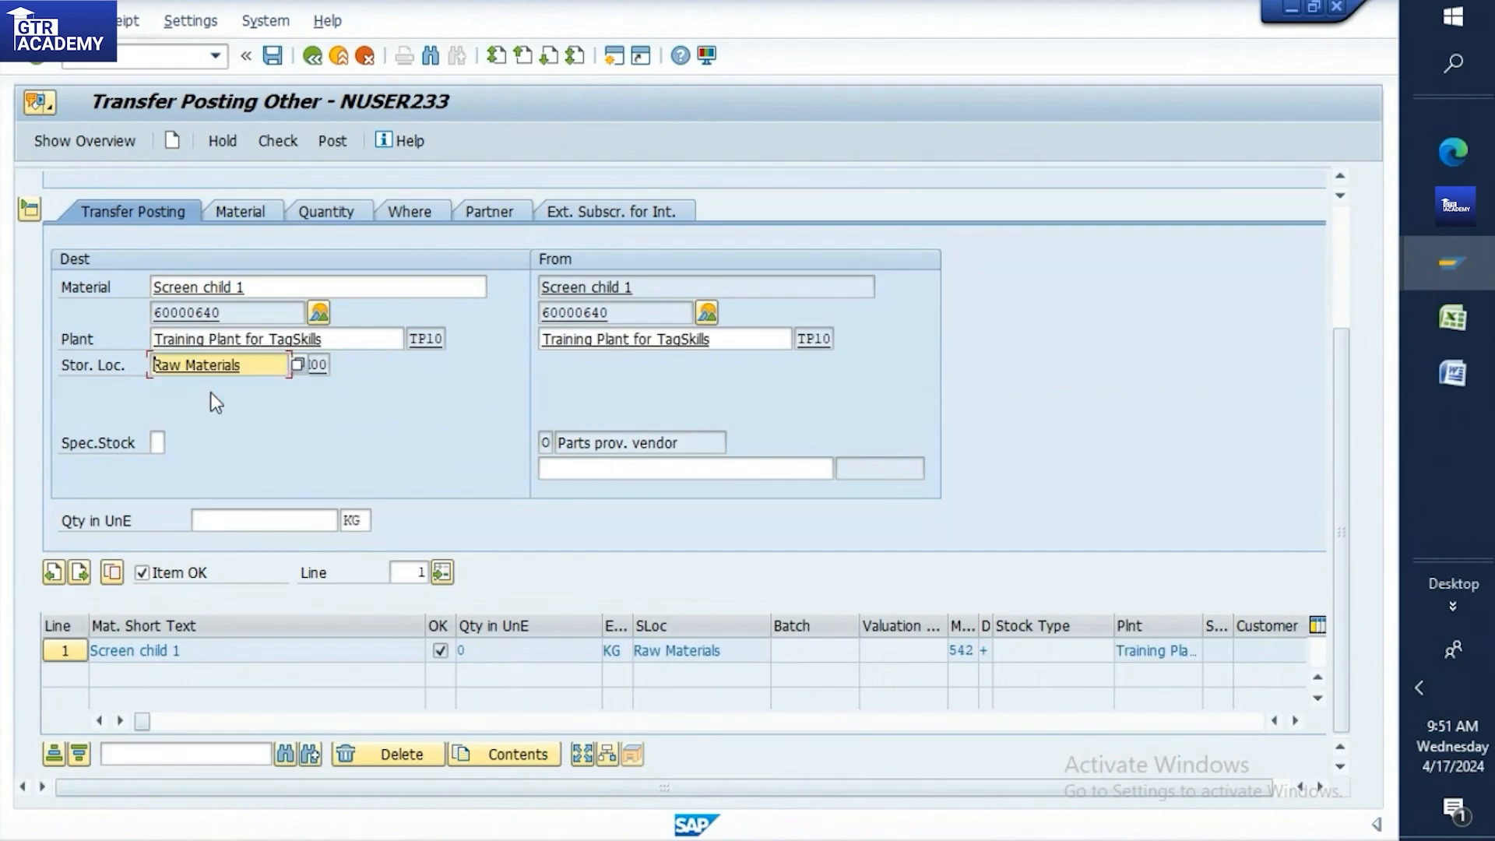
Copy the vendor number from Excel into the transfer posting's parts-provided vendor field in SAP and set the quantity to 2 KG
click(637, 471)
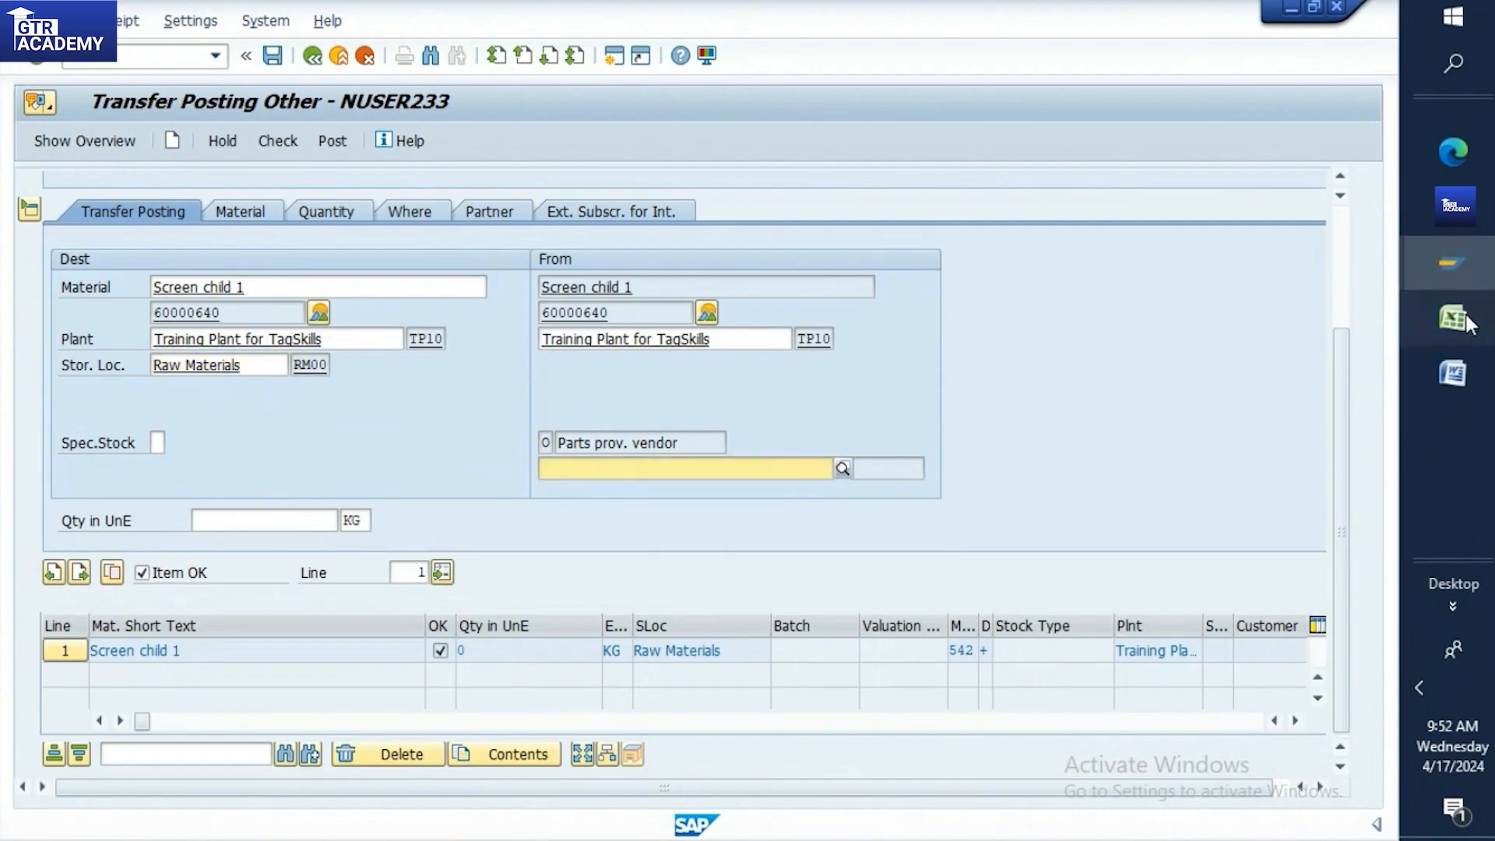
click(1468, 323)
click(664, 479)
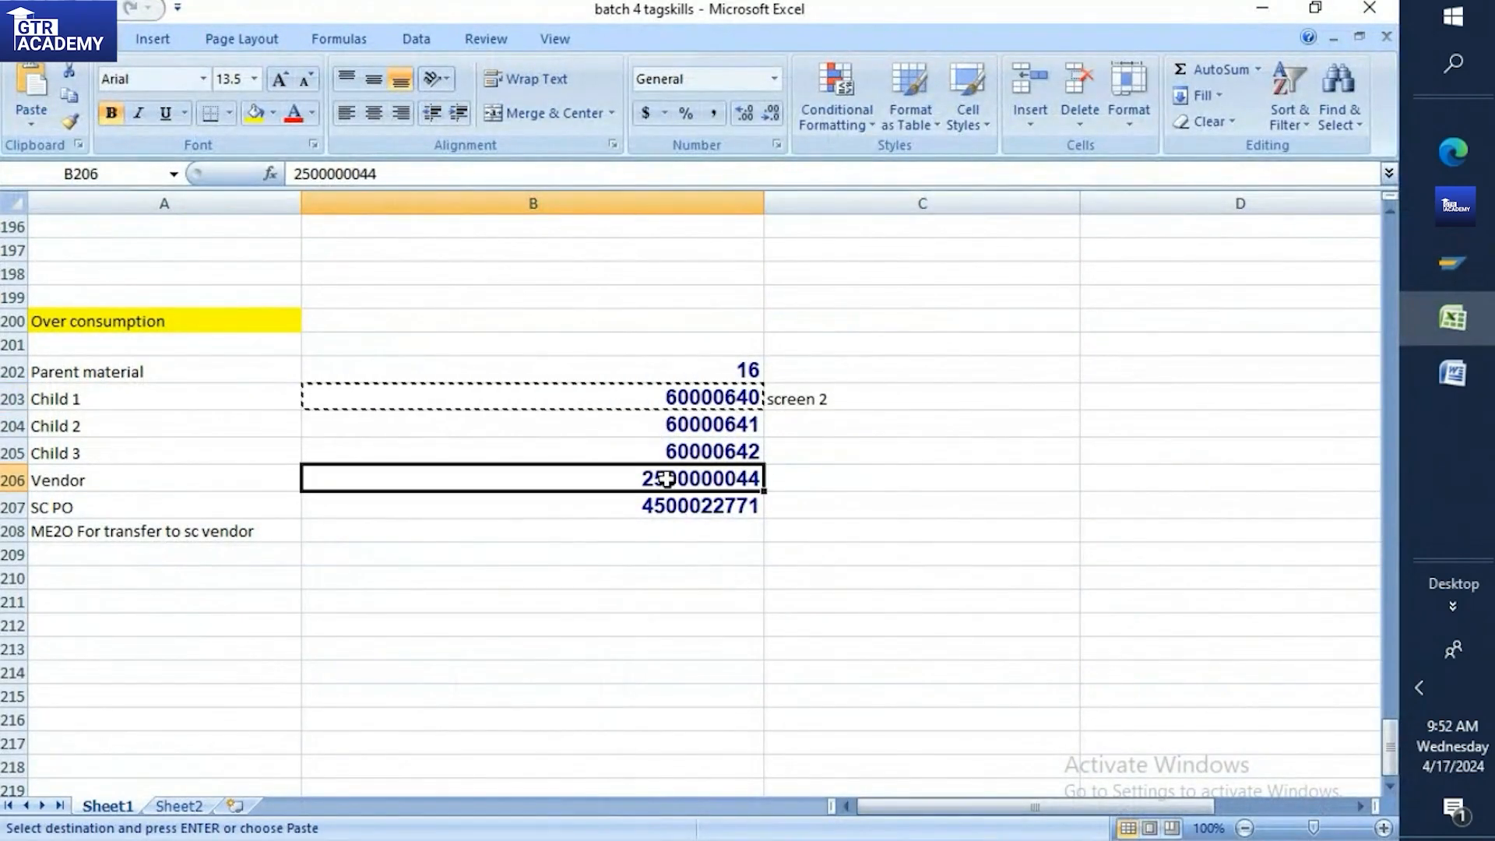
key(ctrl+c)
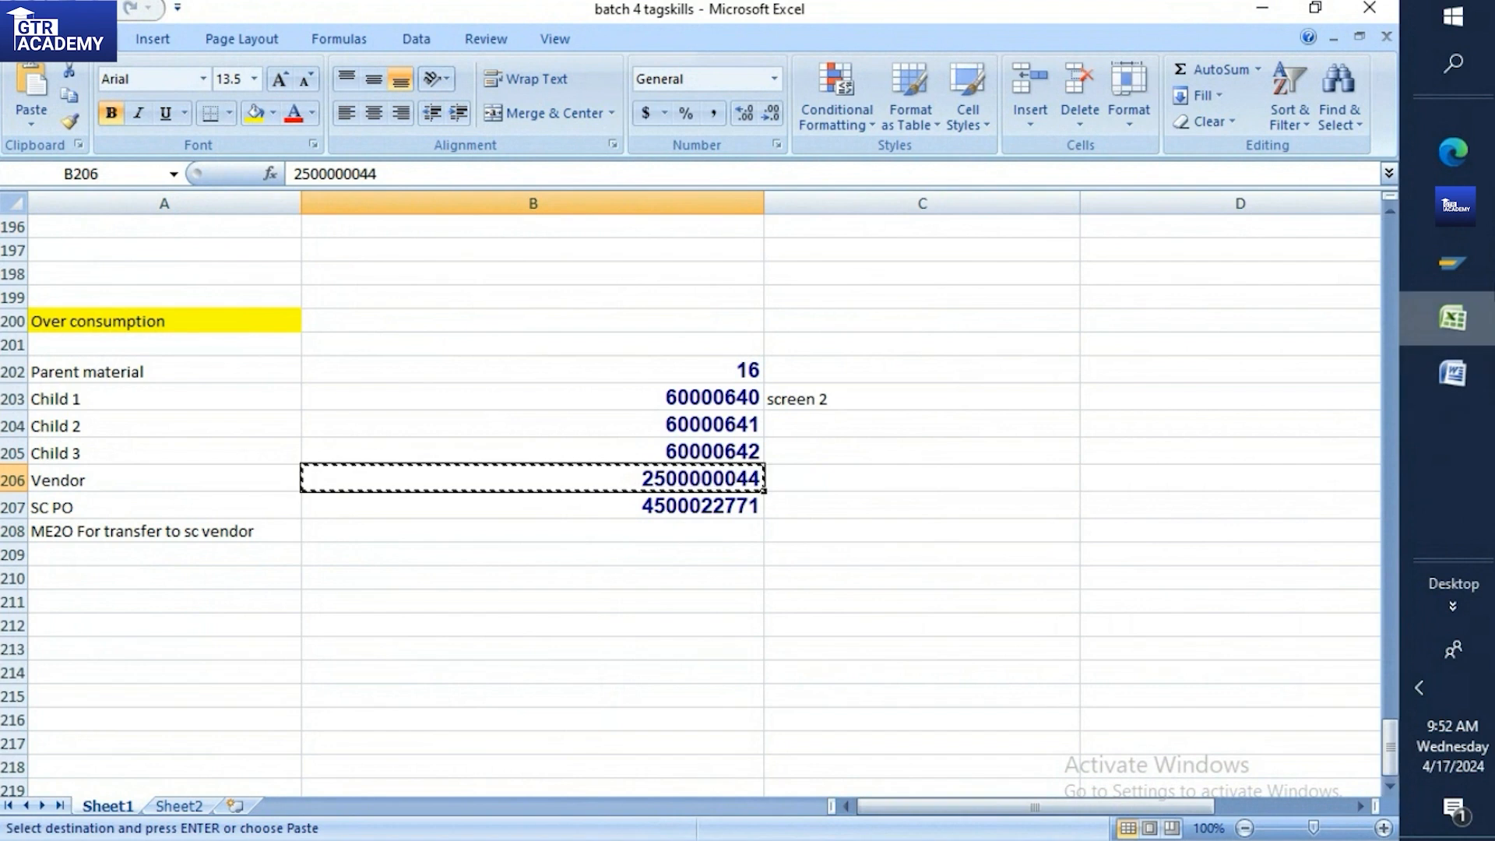
mouse_move(1462, 257)
click(1283, 404)
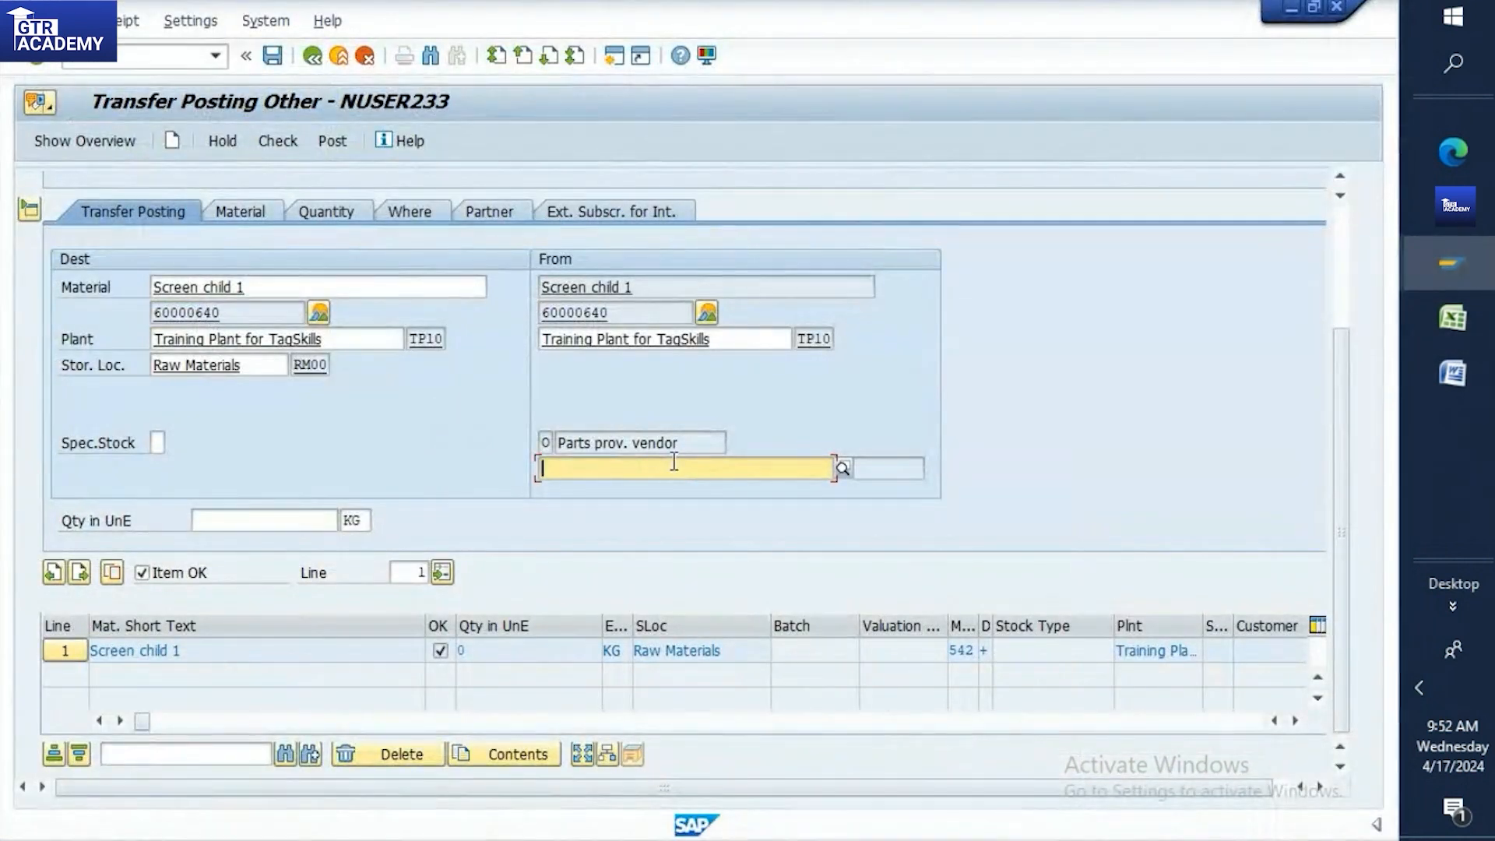
key(ctrl+v)
click(228, 518)
text(2)
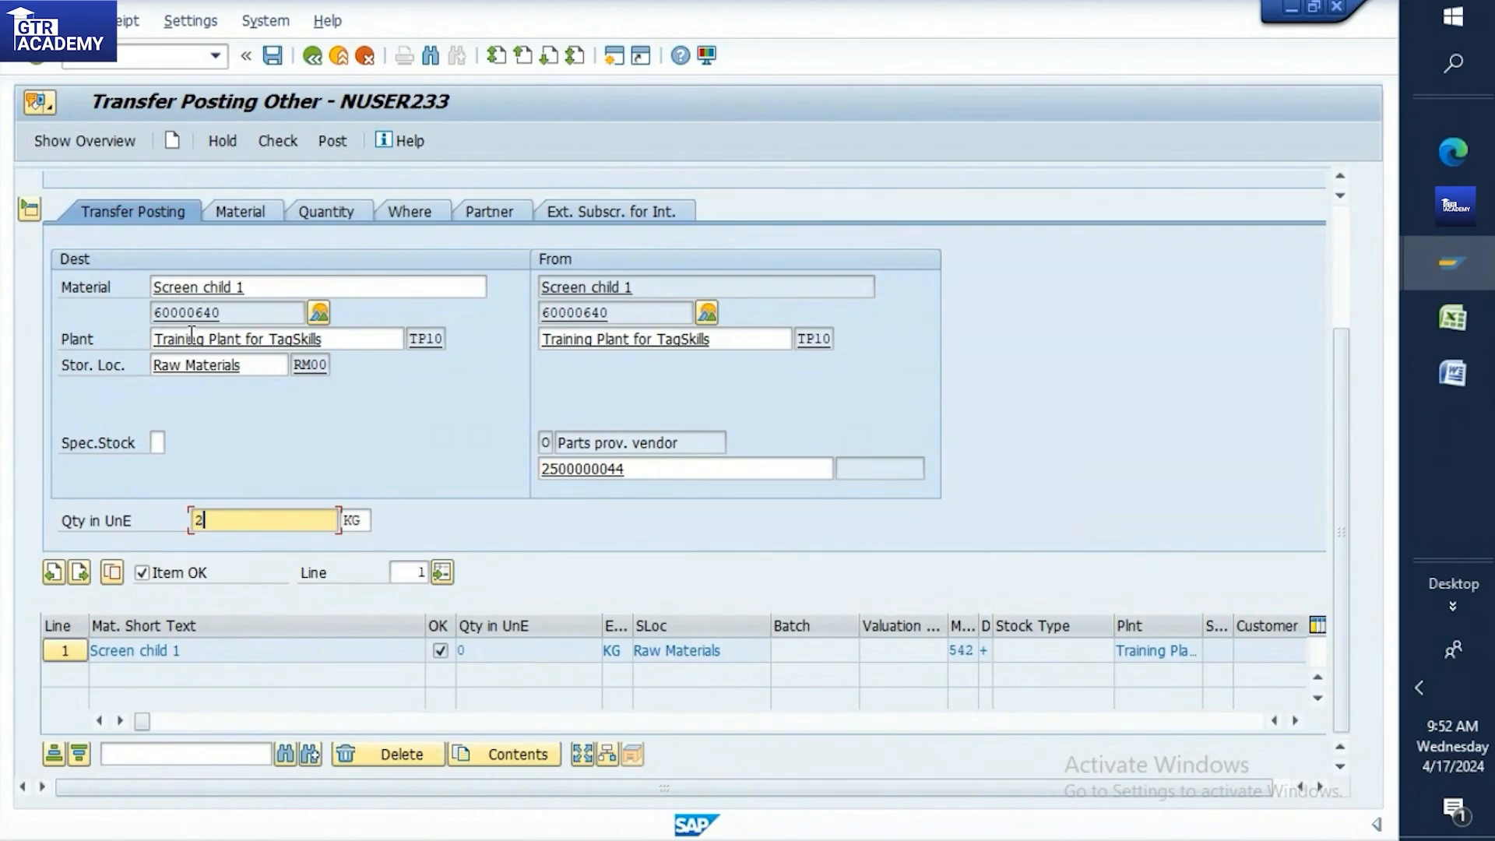
drag(629, 469, 541, 470)
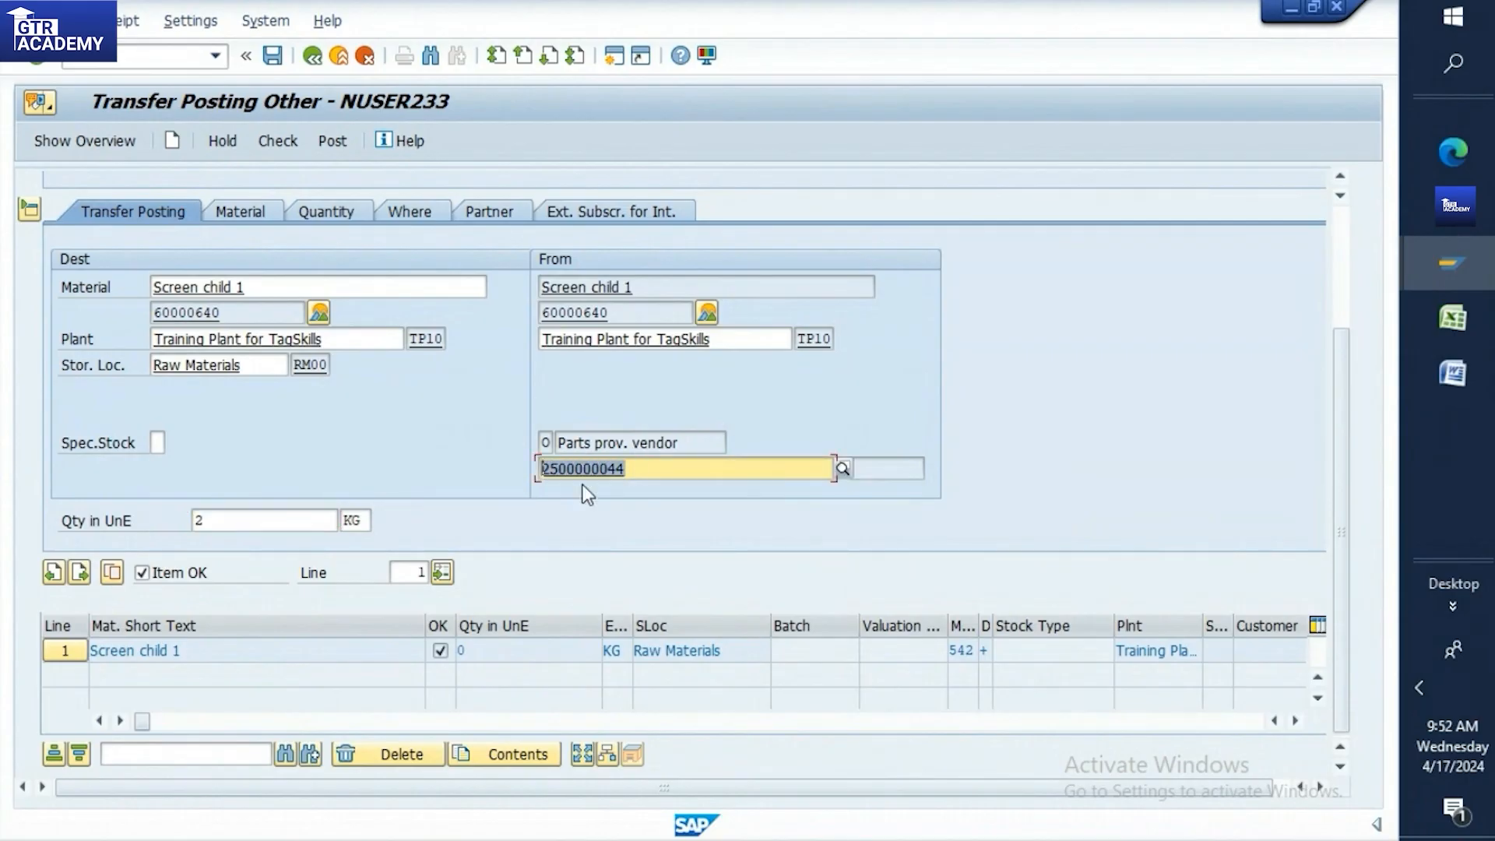
click(230, 523)
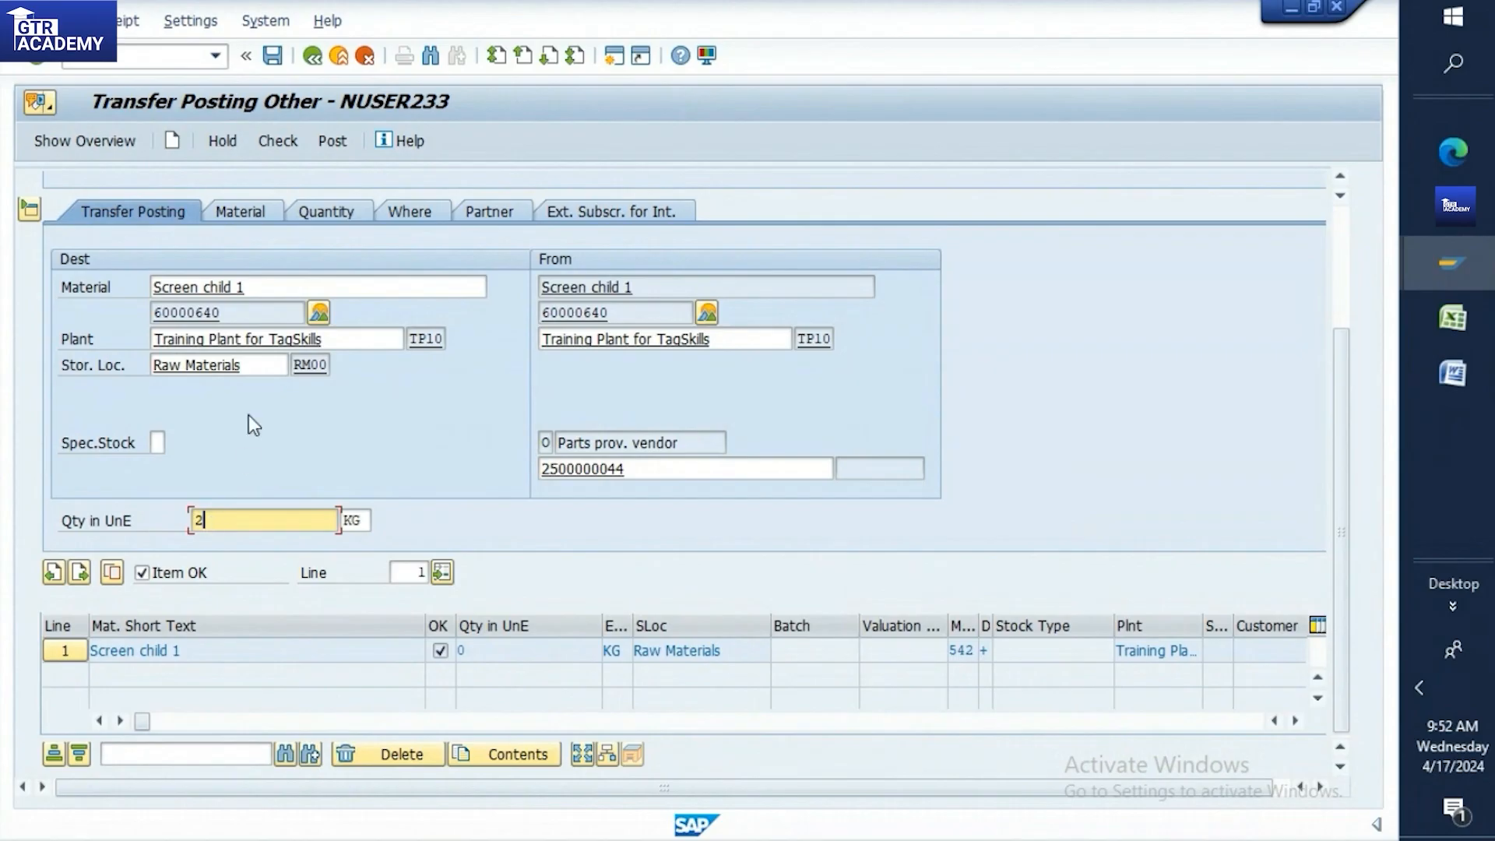
Enter the same vendor number as the item's partner vendor and return to the transfer posting details
click(503, 212)
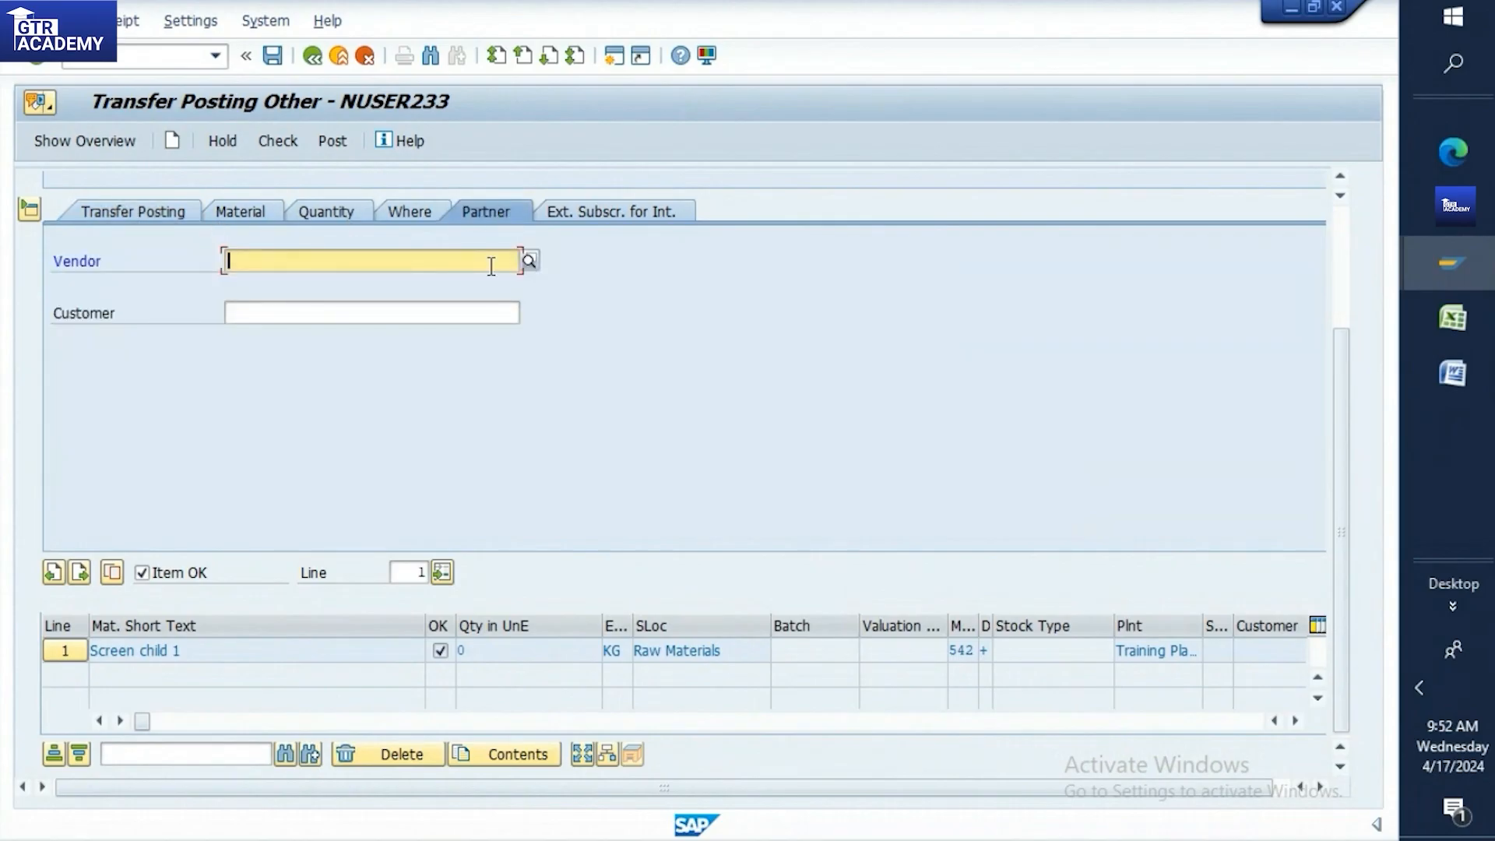
key(ctrl+v)
click(1411, 327)
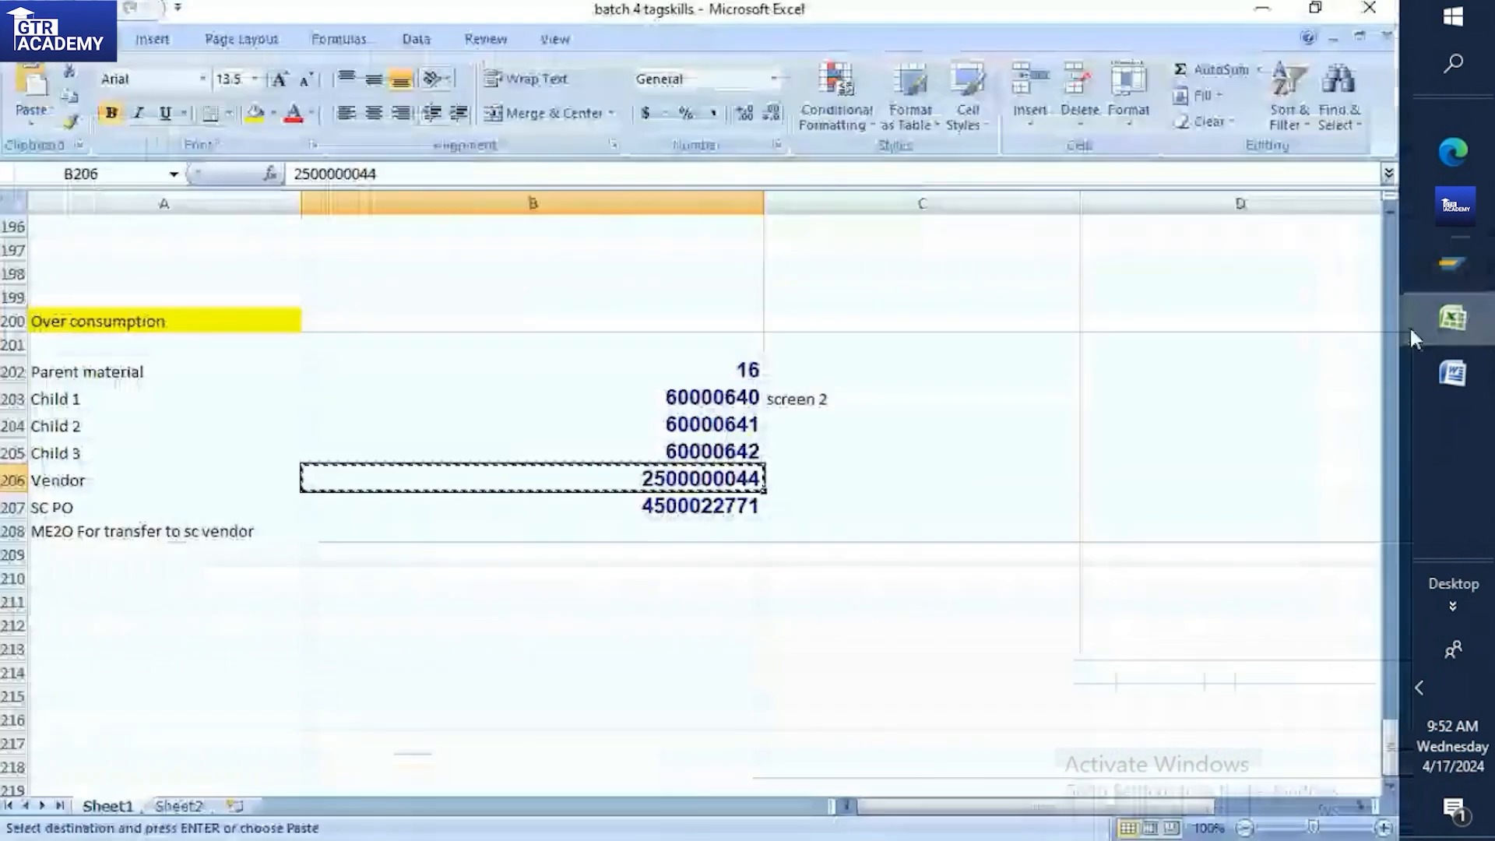
click(1484, 273)
click(161, 220)
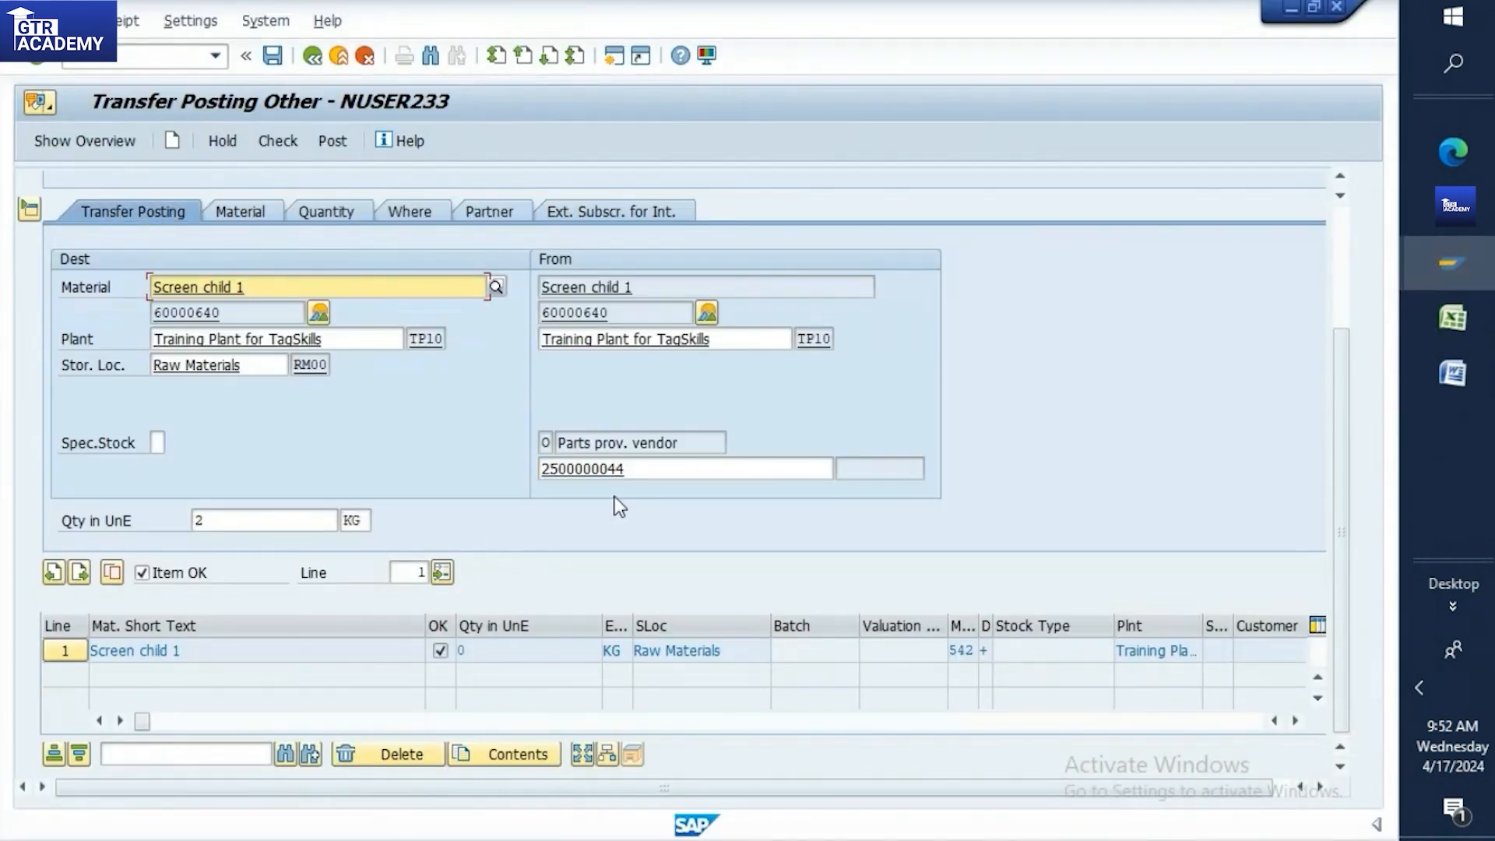
Review the item's vendor, quantity and partner entries, confirm them and check the document
drag(623, 470, 538, 477)
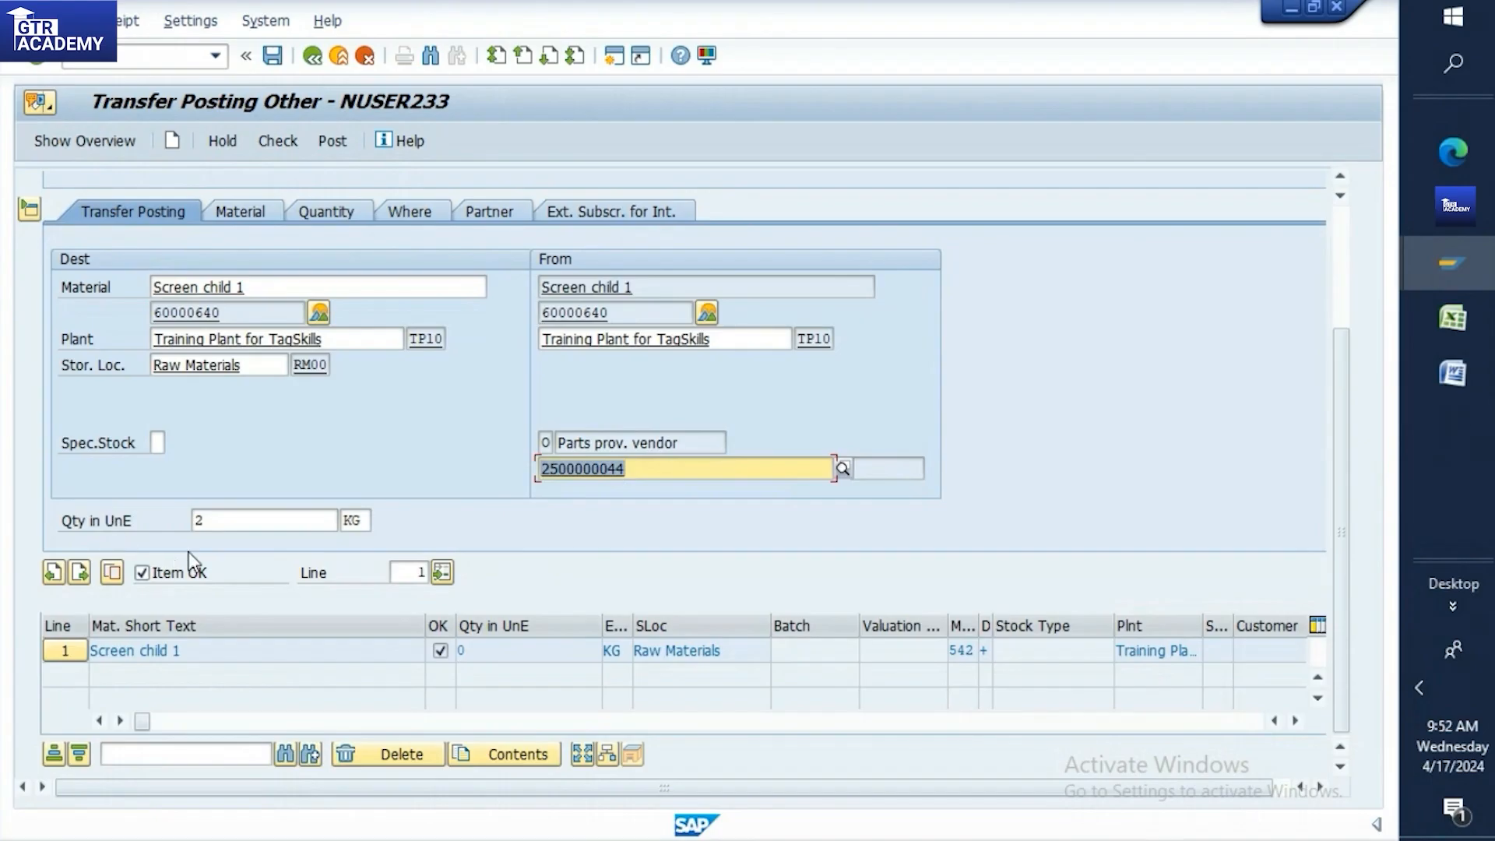
click(210, 528)
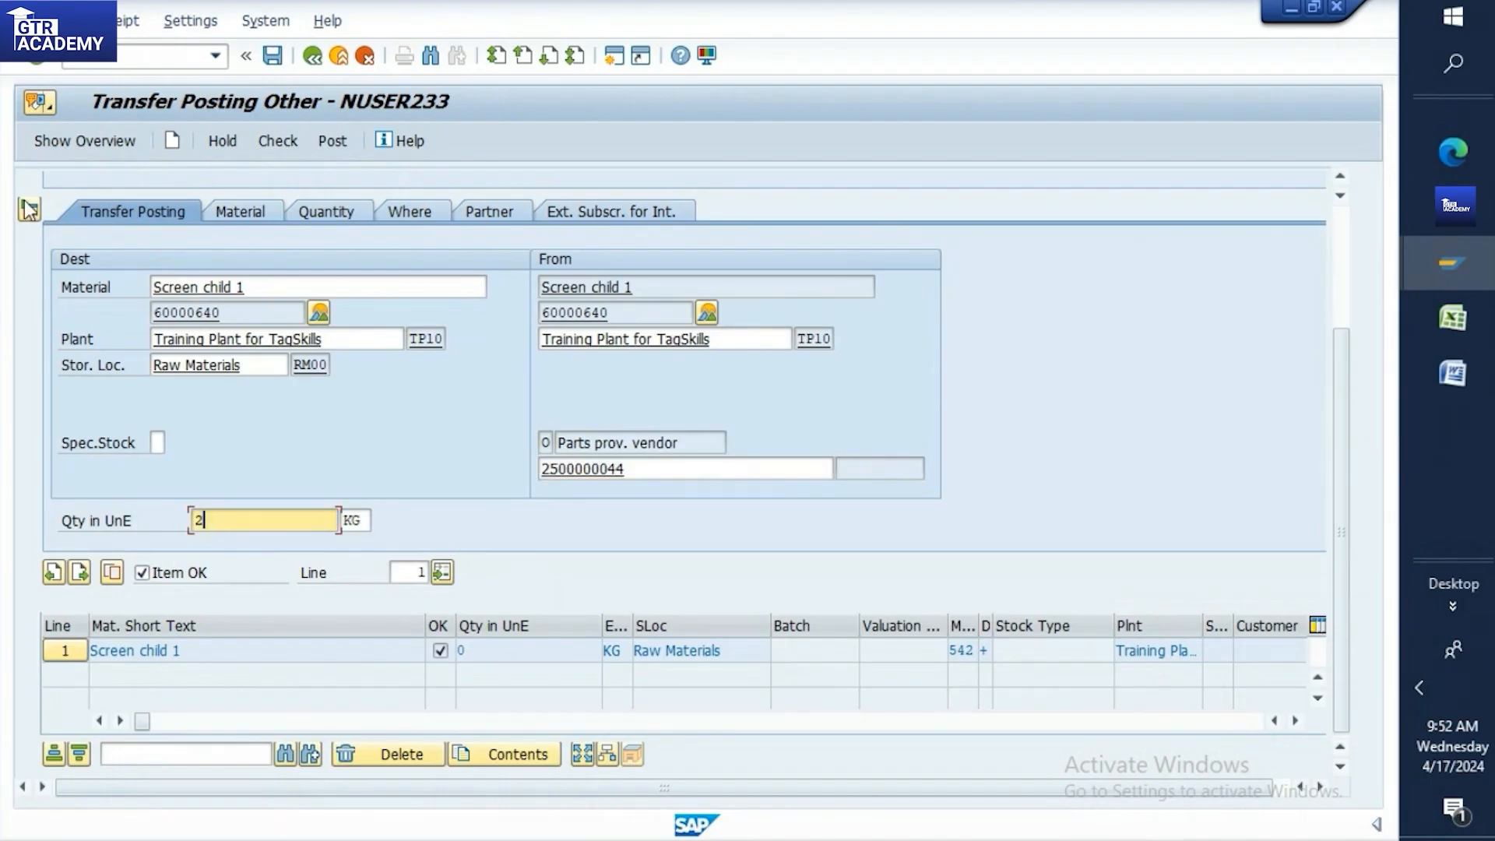
click(484, 214)
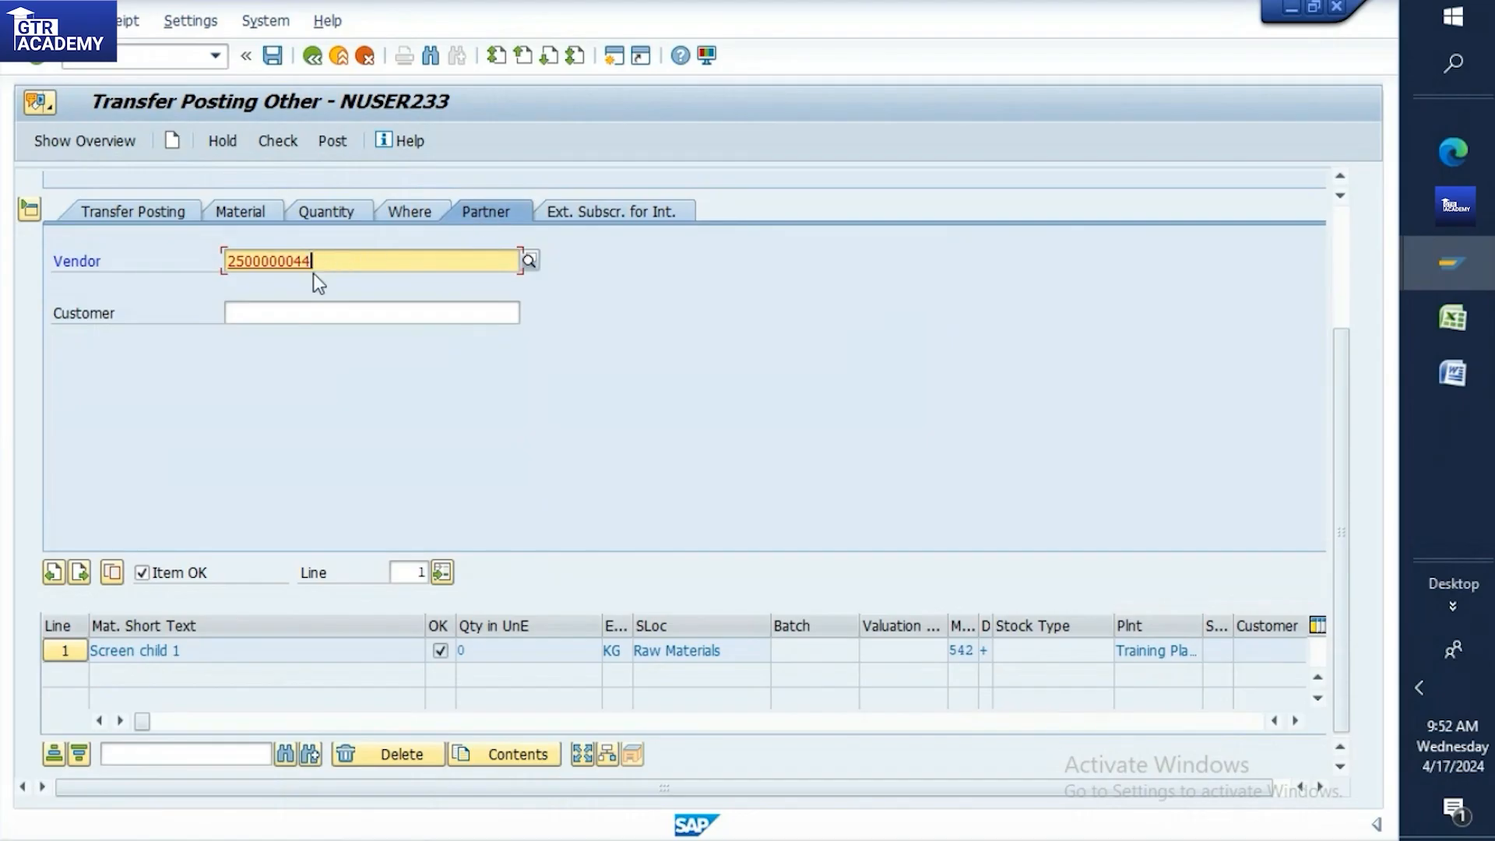
click(132, 211)
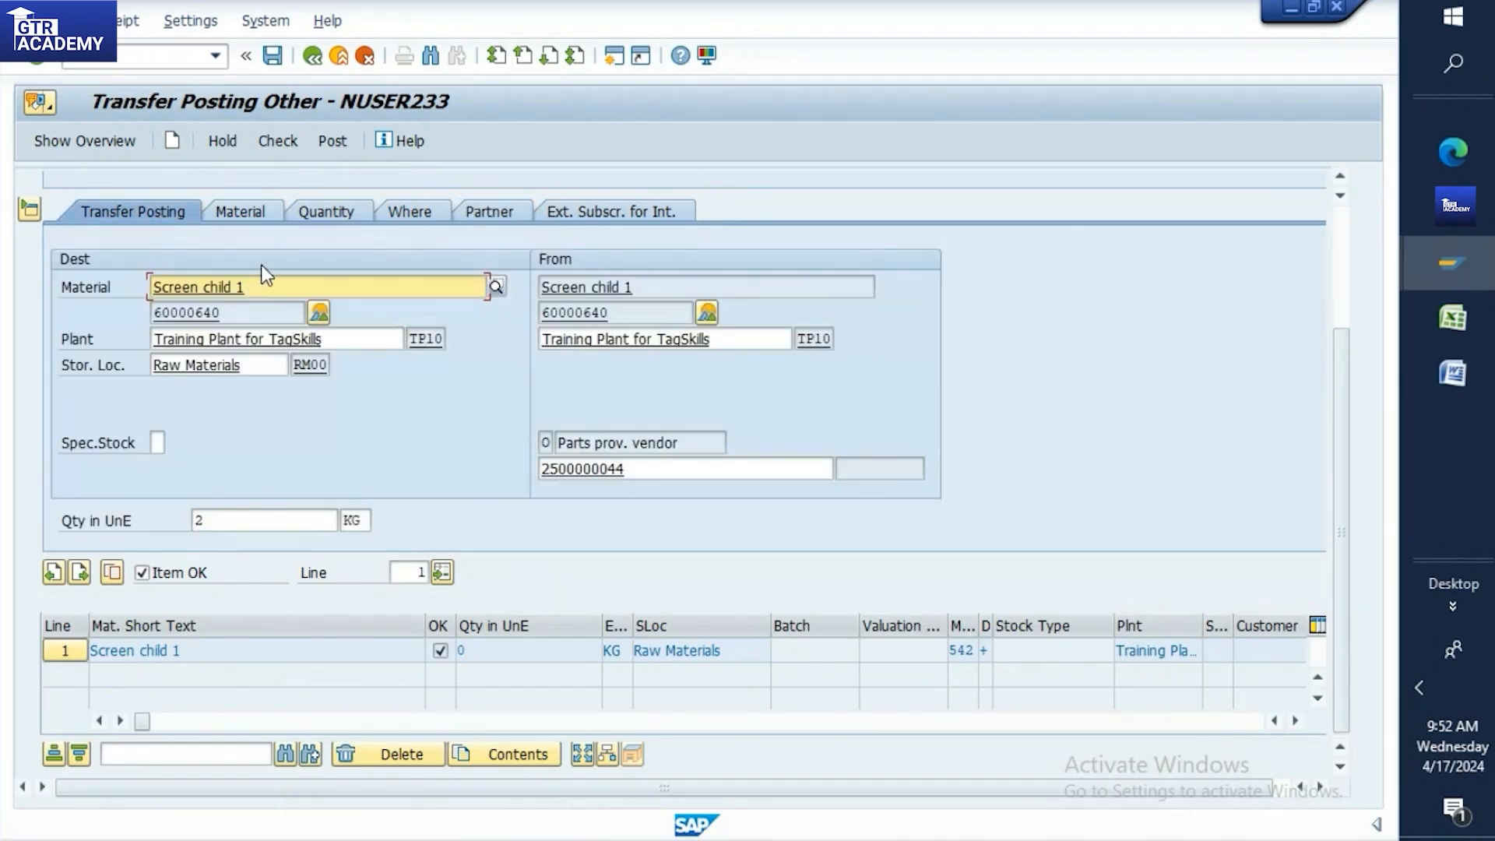
key(Return)
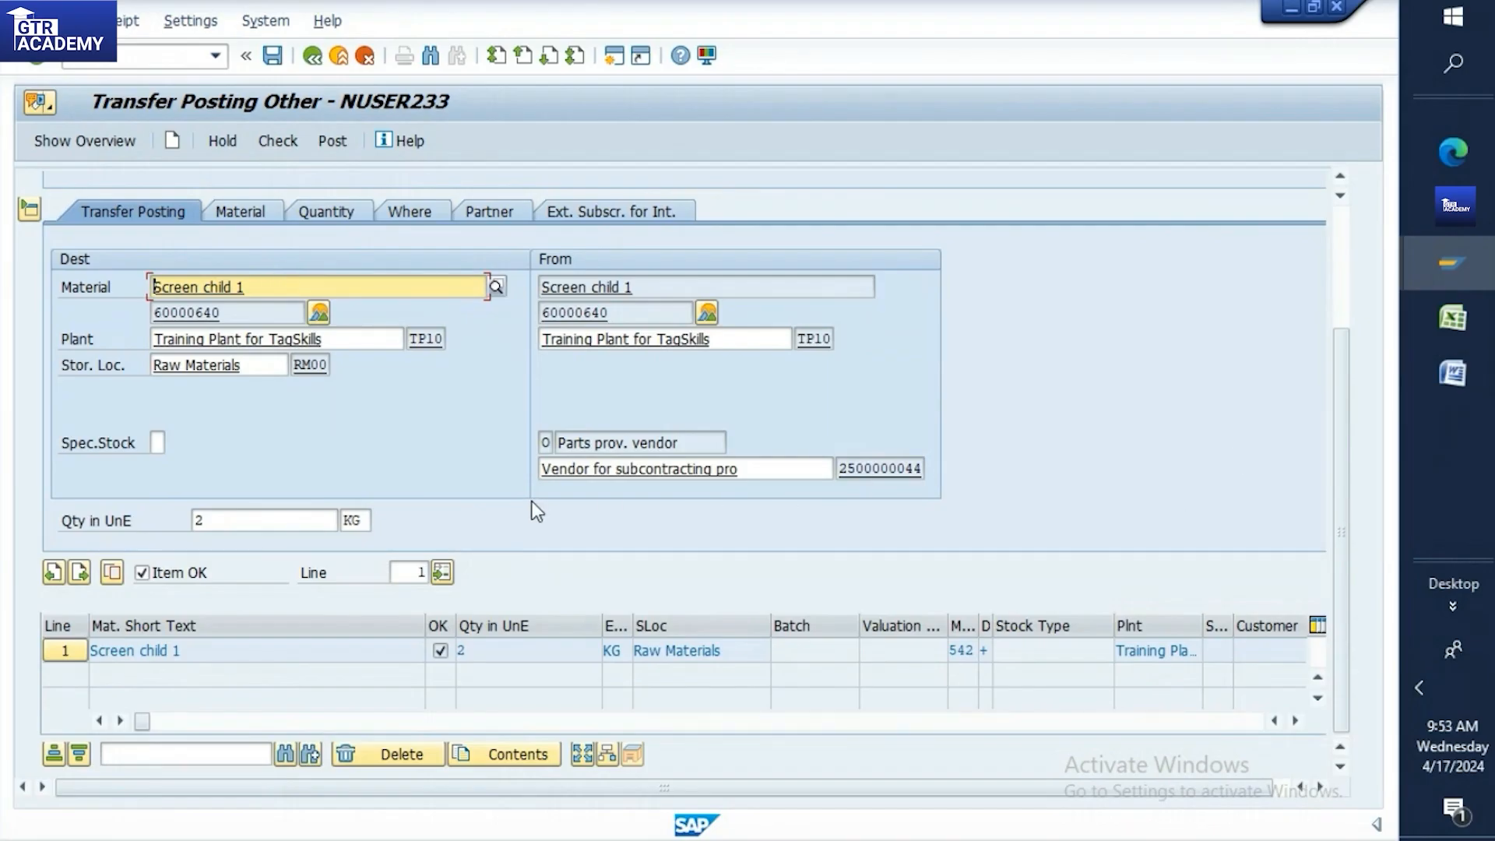
click(280, 142)
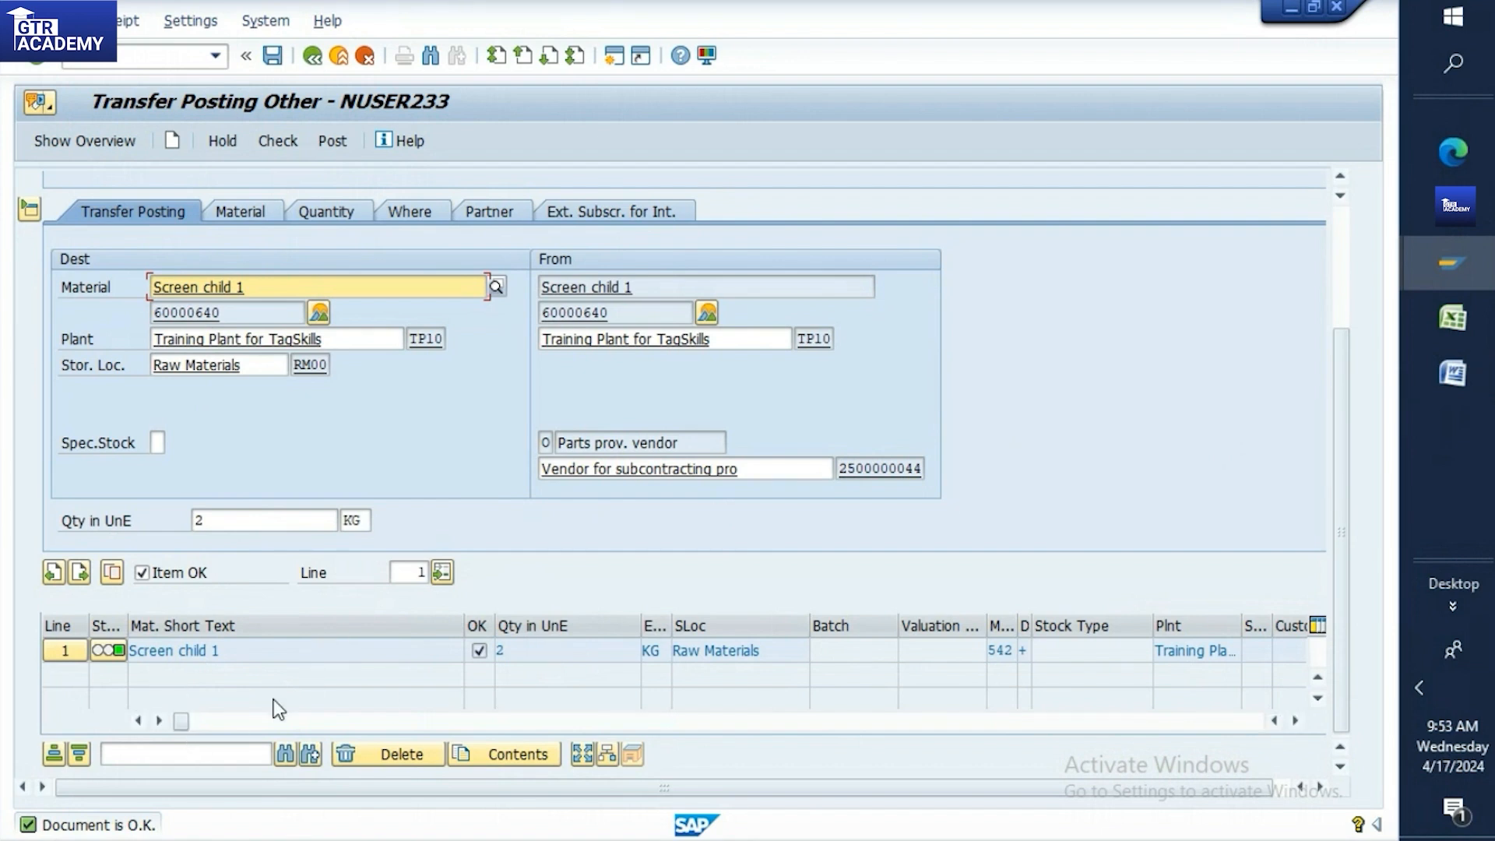
Widen the Direction column in the item list and examine the direction of the 542 movement line
mouse_move(187, 721)
mouse_down()
mouse_move(230, 722)
mouse_move(171, 741)
mouse_up()
click(1037, 625)
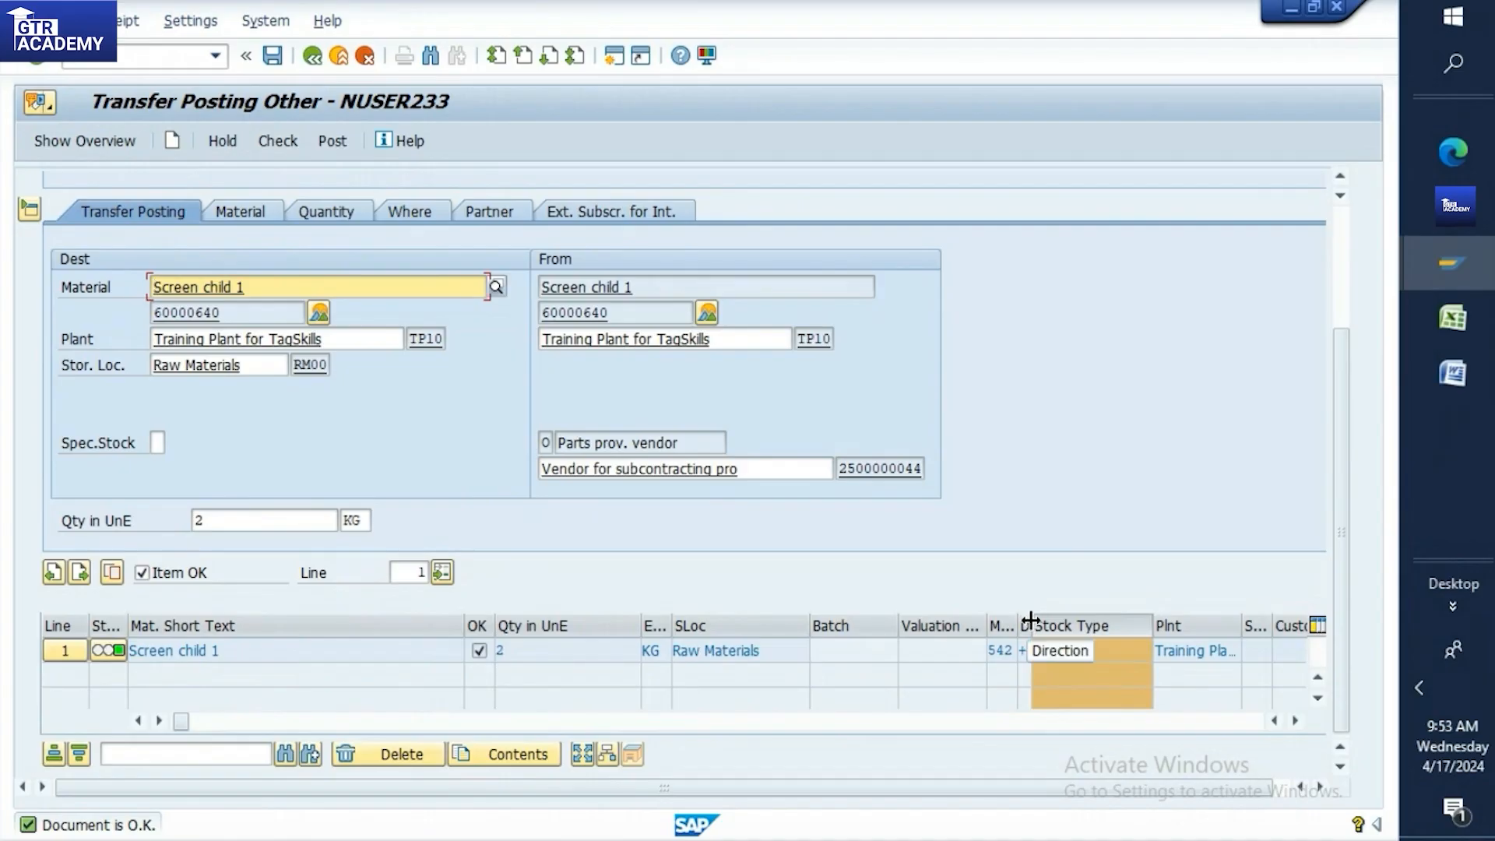
drag(1057, 619, 1089, 620)
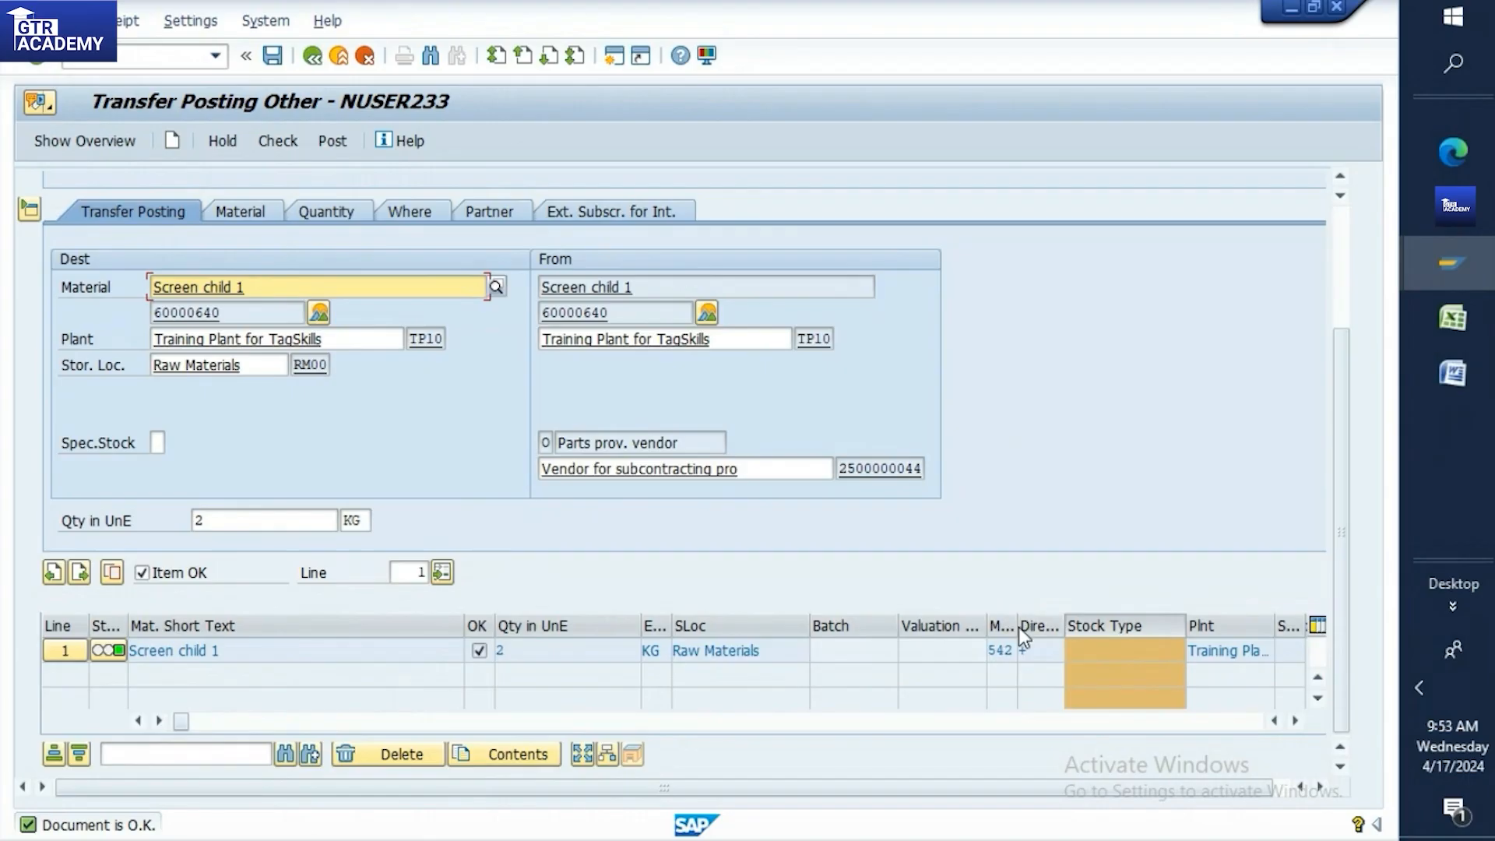
drag(188, 721, 151, 727)
click(1028, 651)
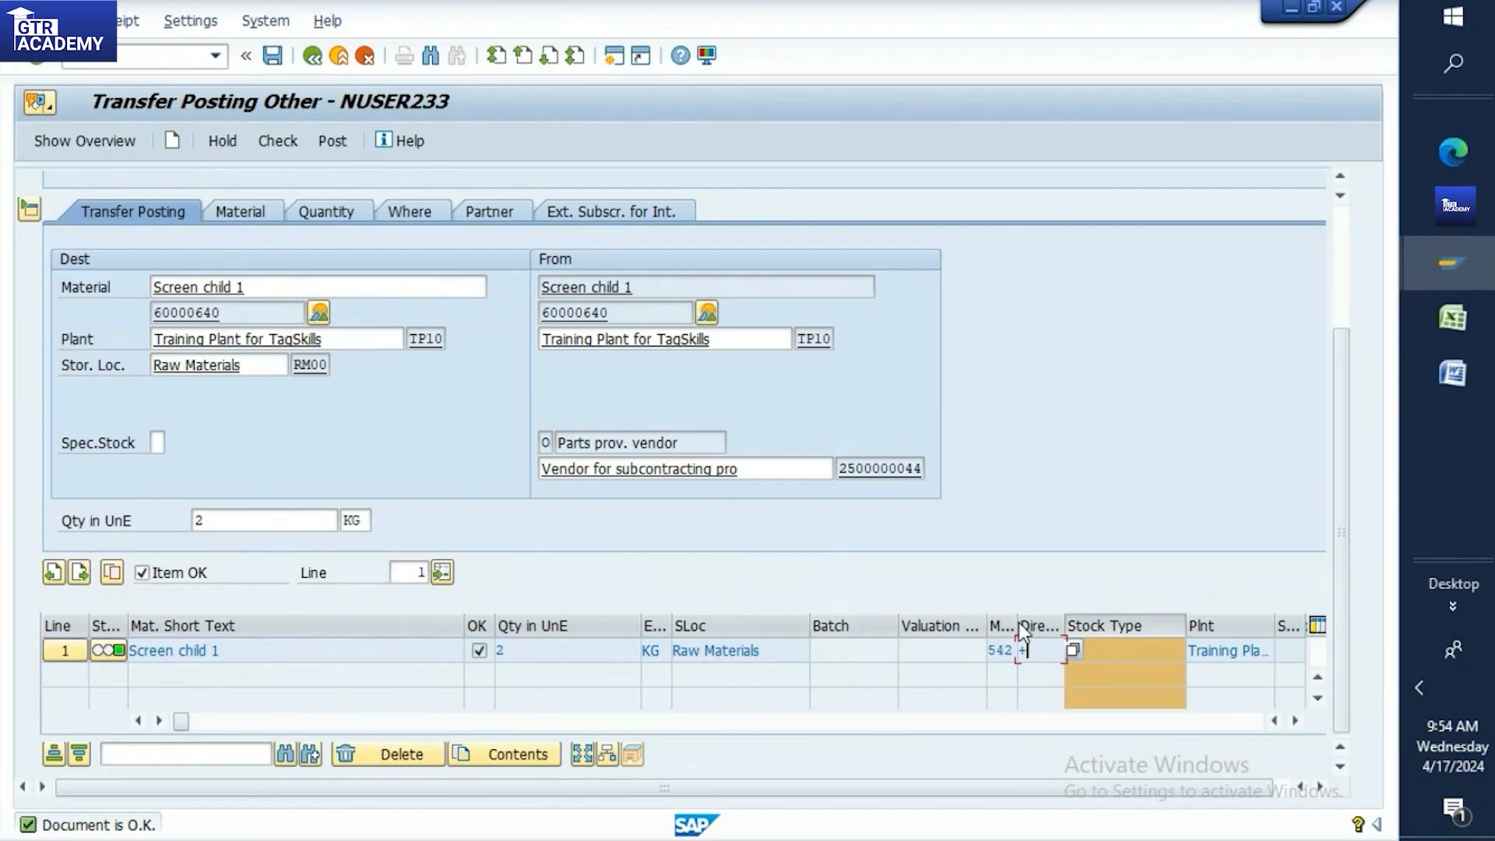
drag(1017, 626, 1017, 626)
Check the 542 transfer posting for Screen child 1 again and post it
click(287, 149)
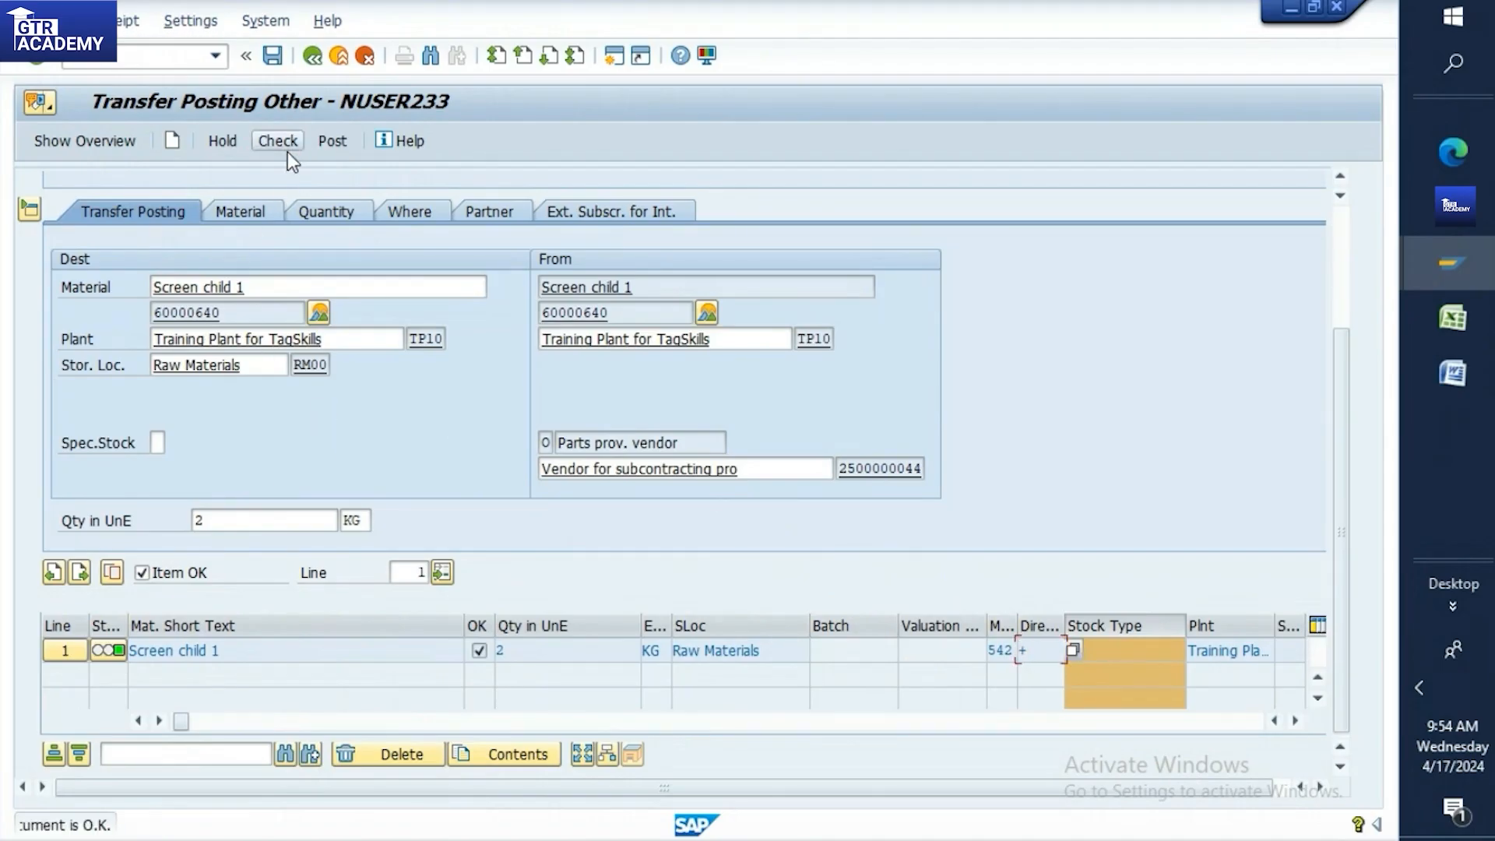
click(271, 55)
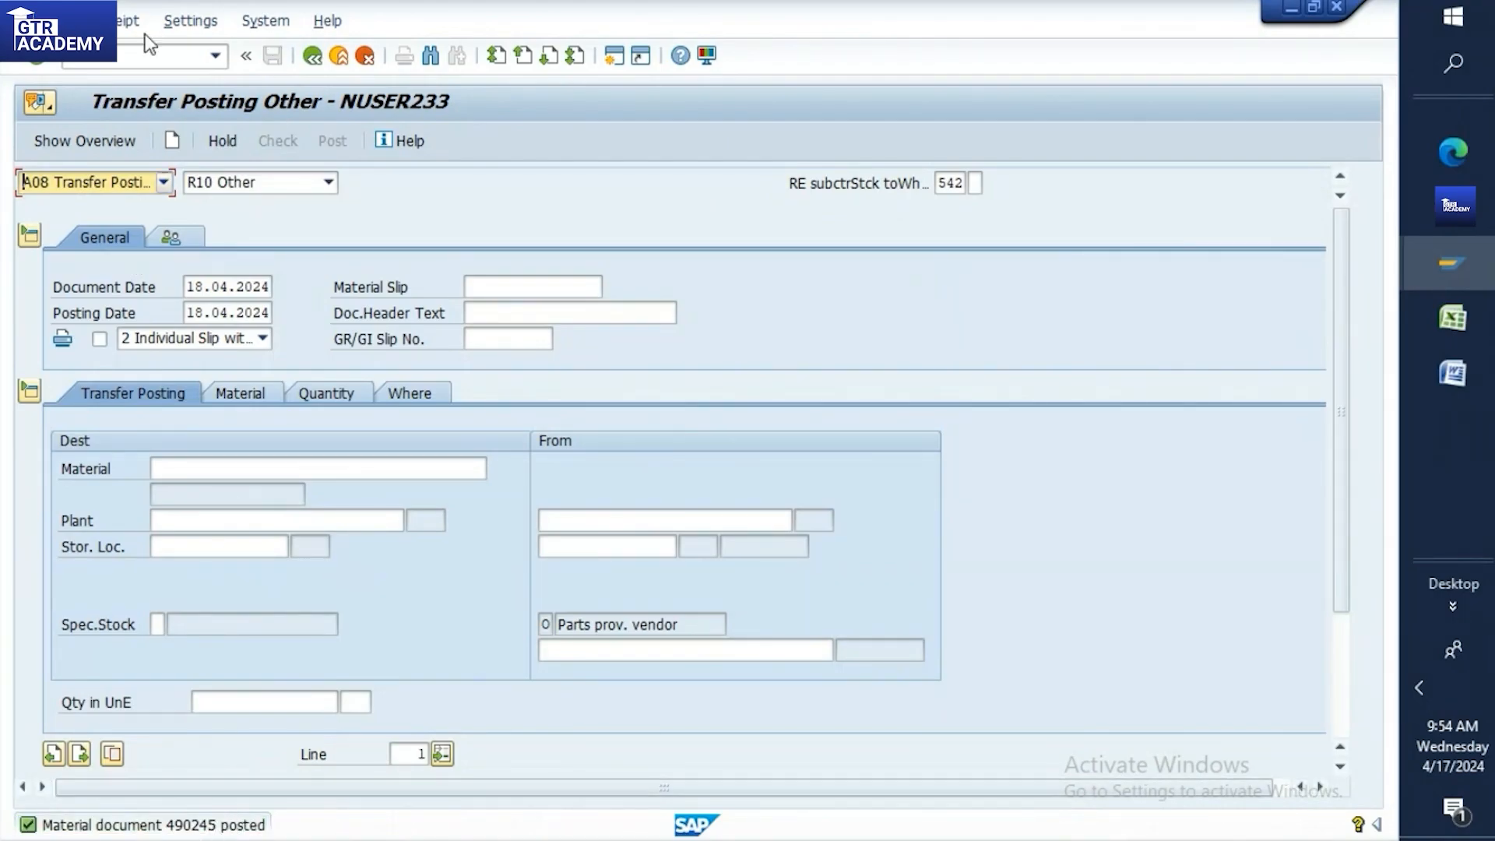
click(146, 63)
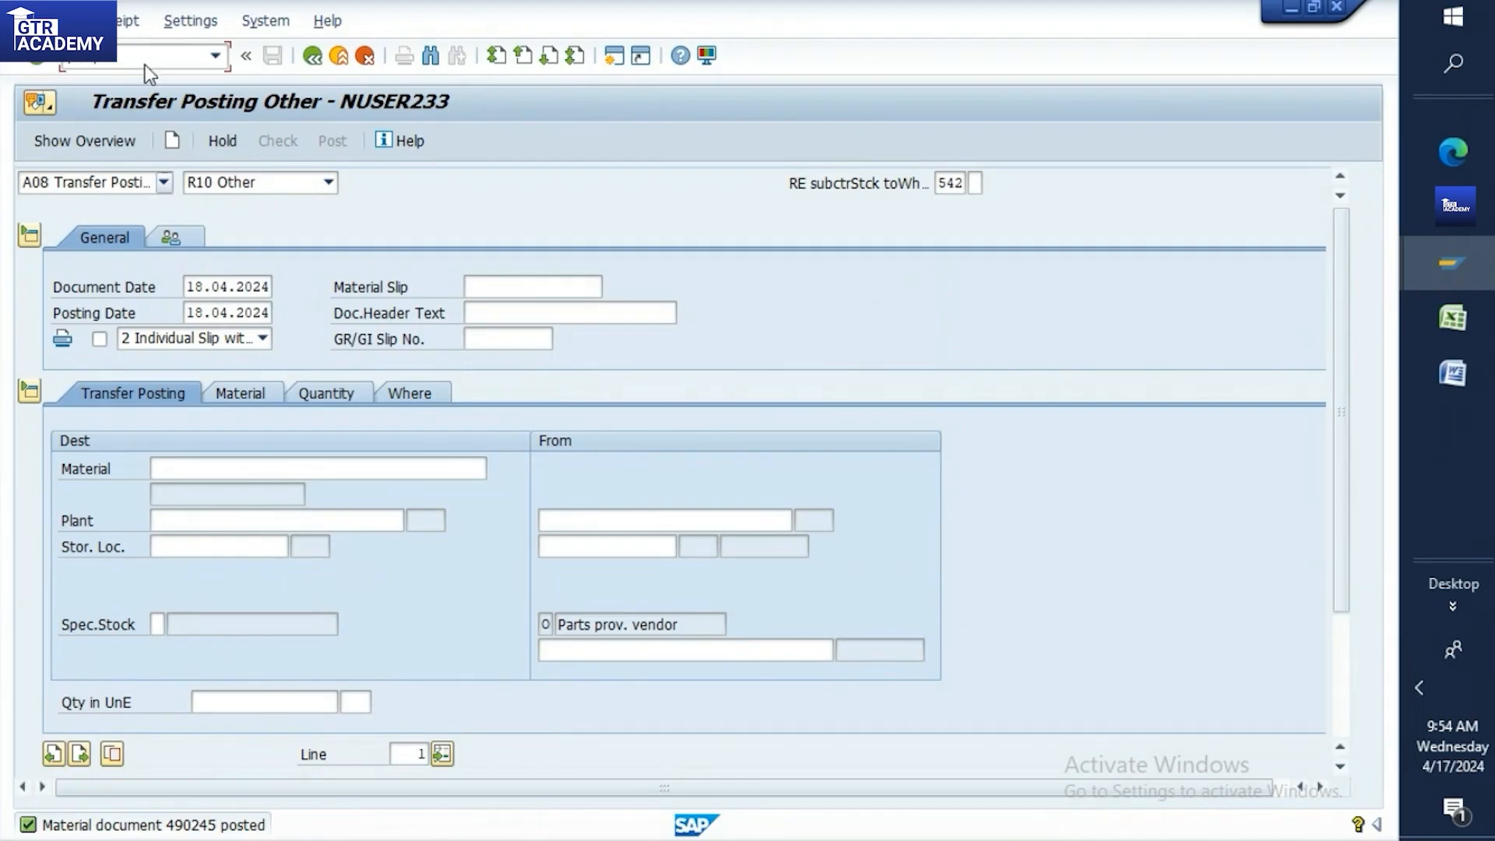
Display the MMBE stock overview for material 60000640 in plant TP10, storage location RM00
text(/nmmbe)
key(Return)
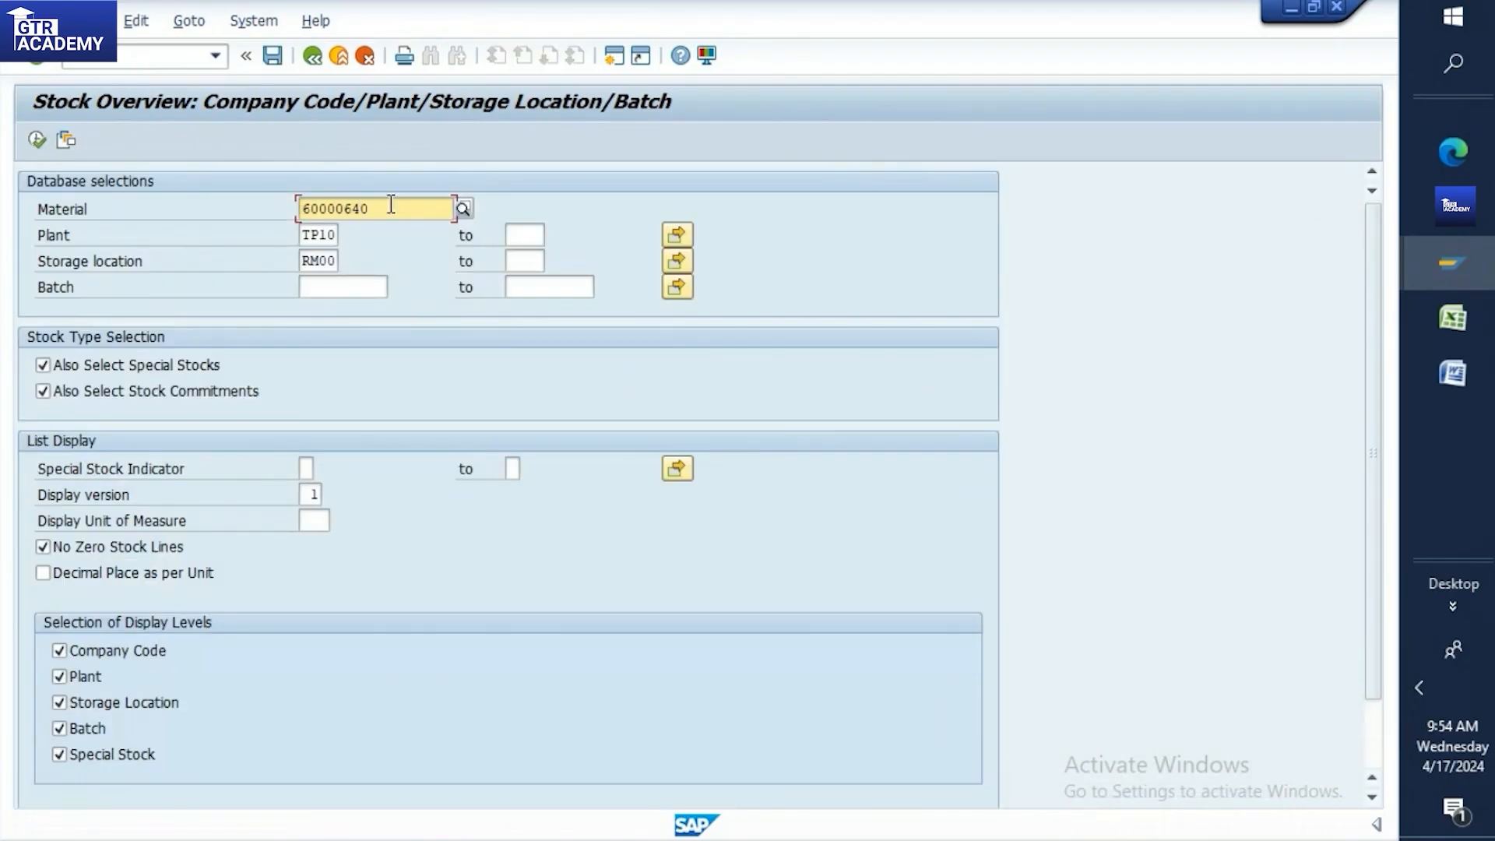
click(37, 140)
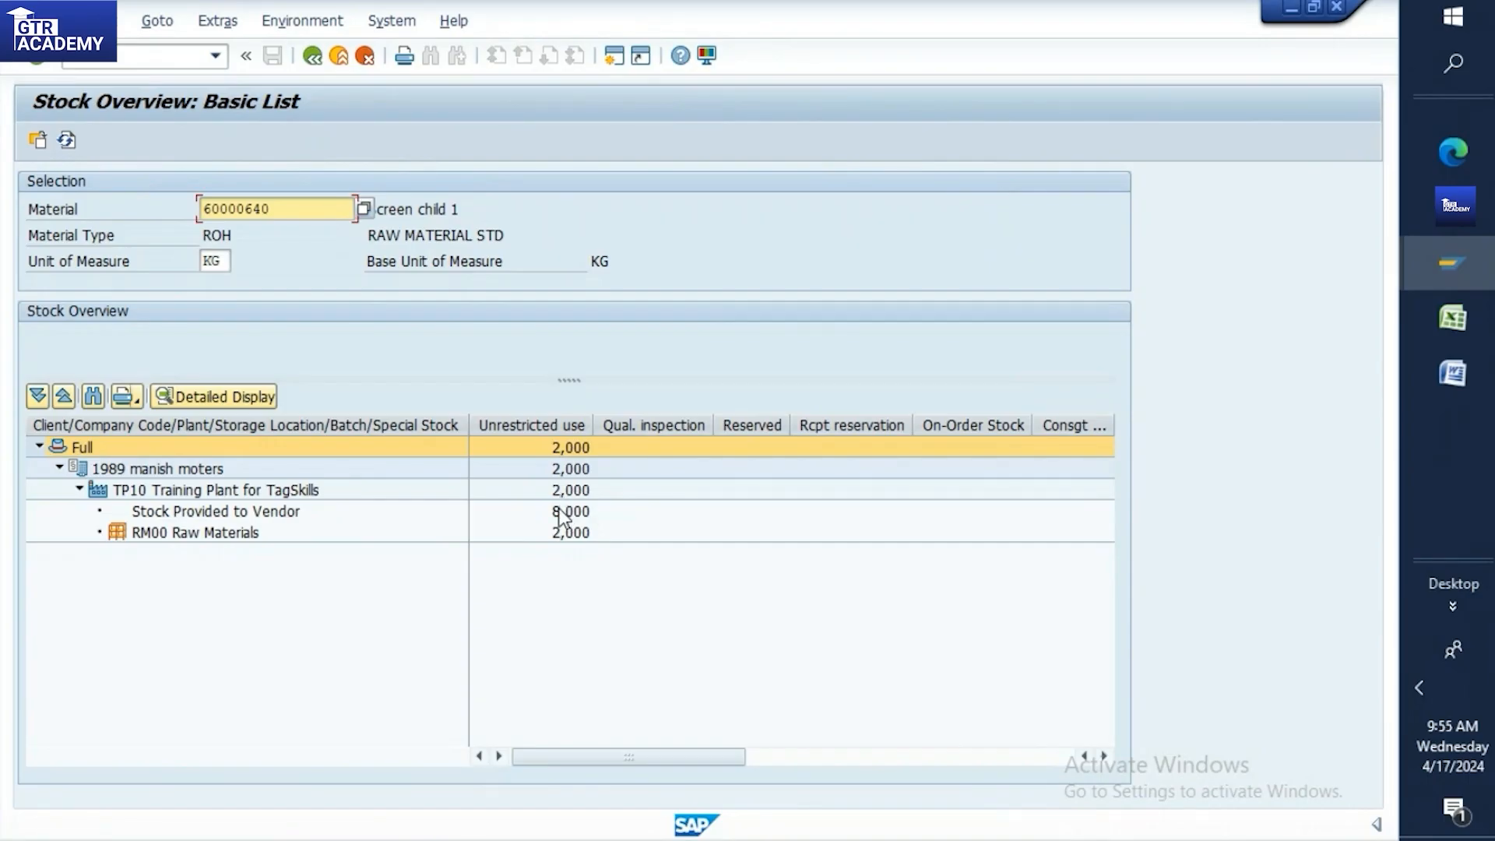
Leave the stock overview and start a MIGO goods receipt with reference to a purchase order
click(192, 56)
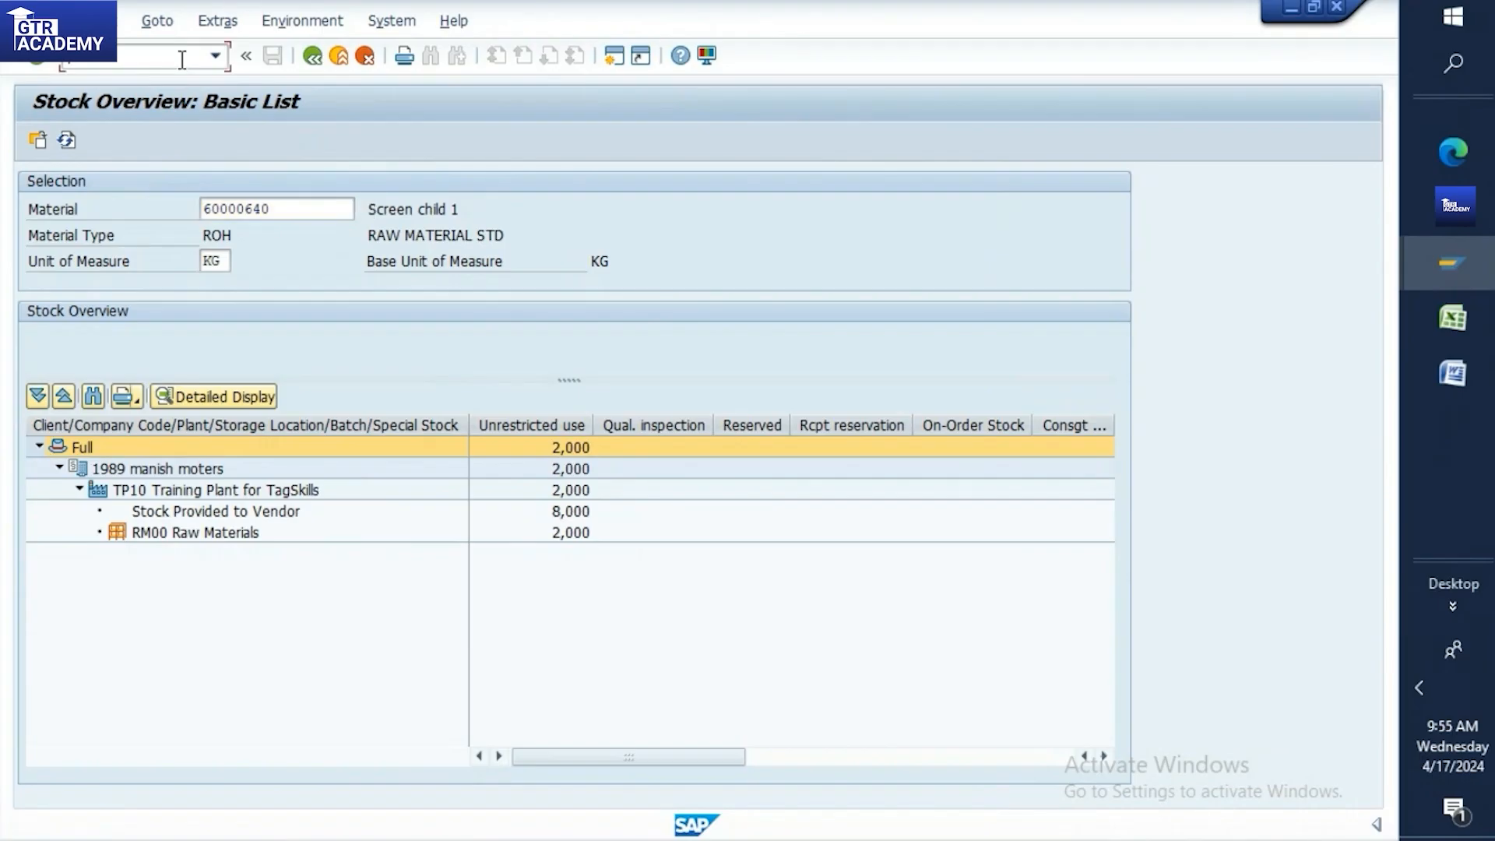
text(/n)
key(Return)
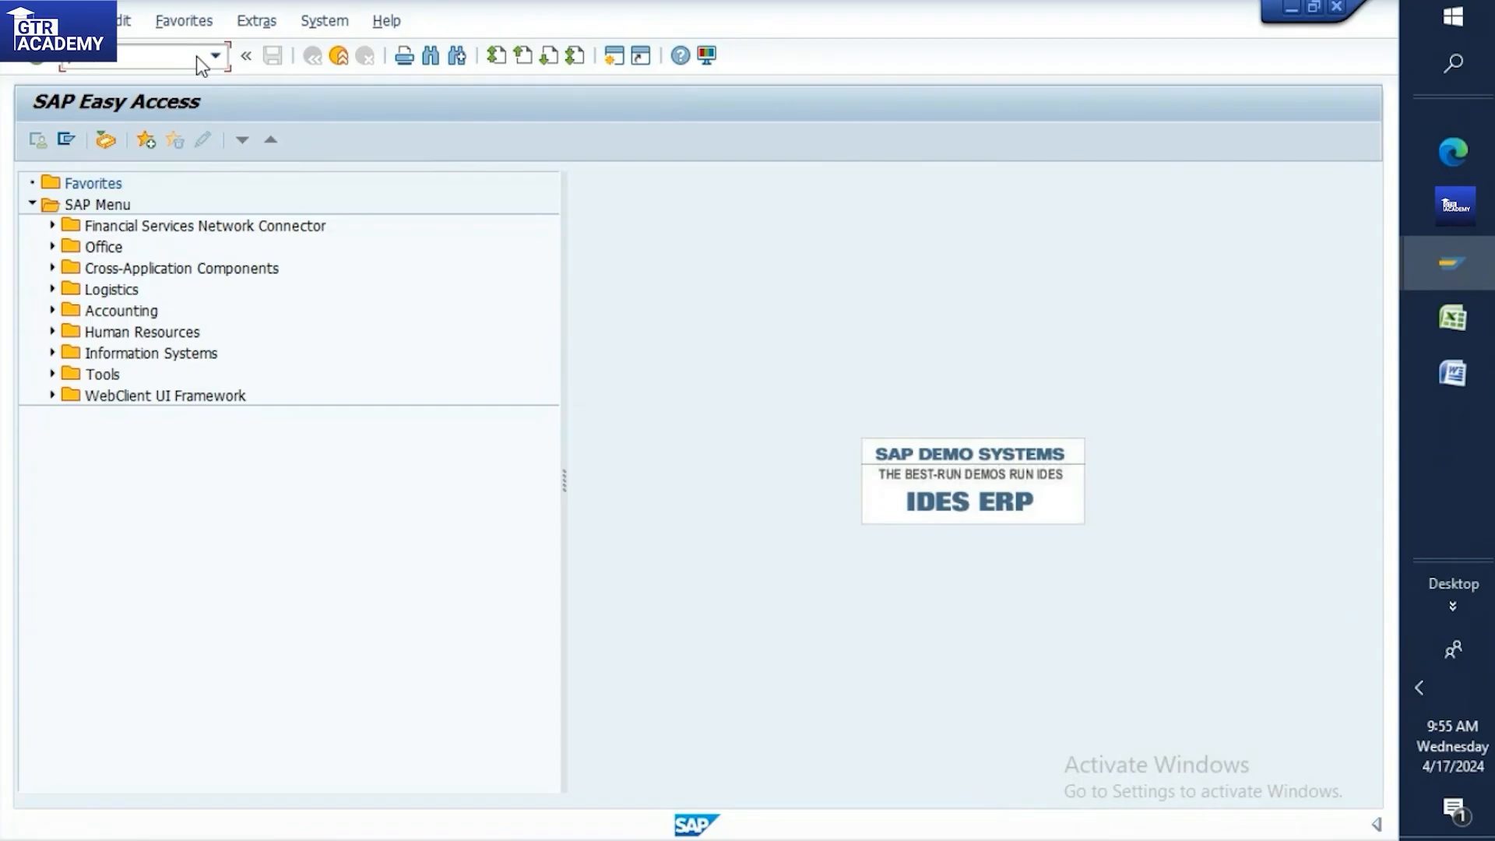
key(Return)
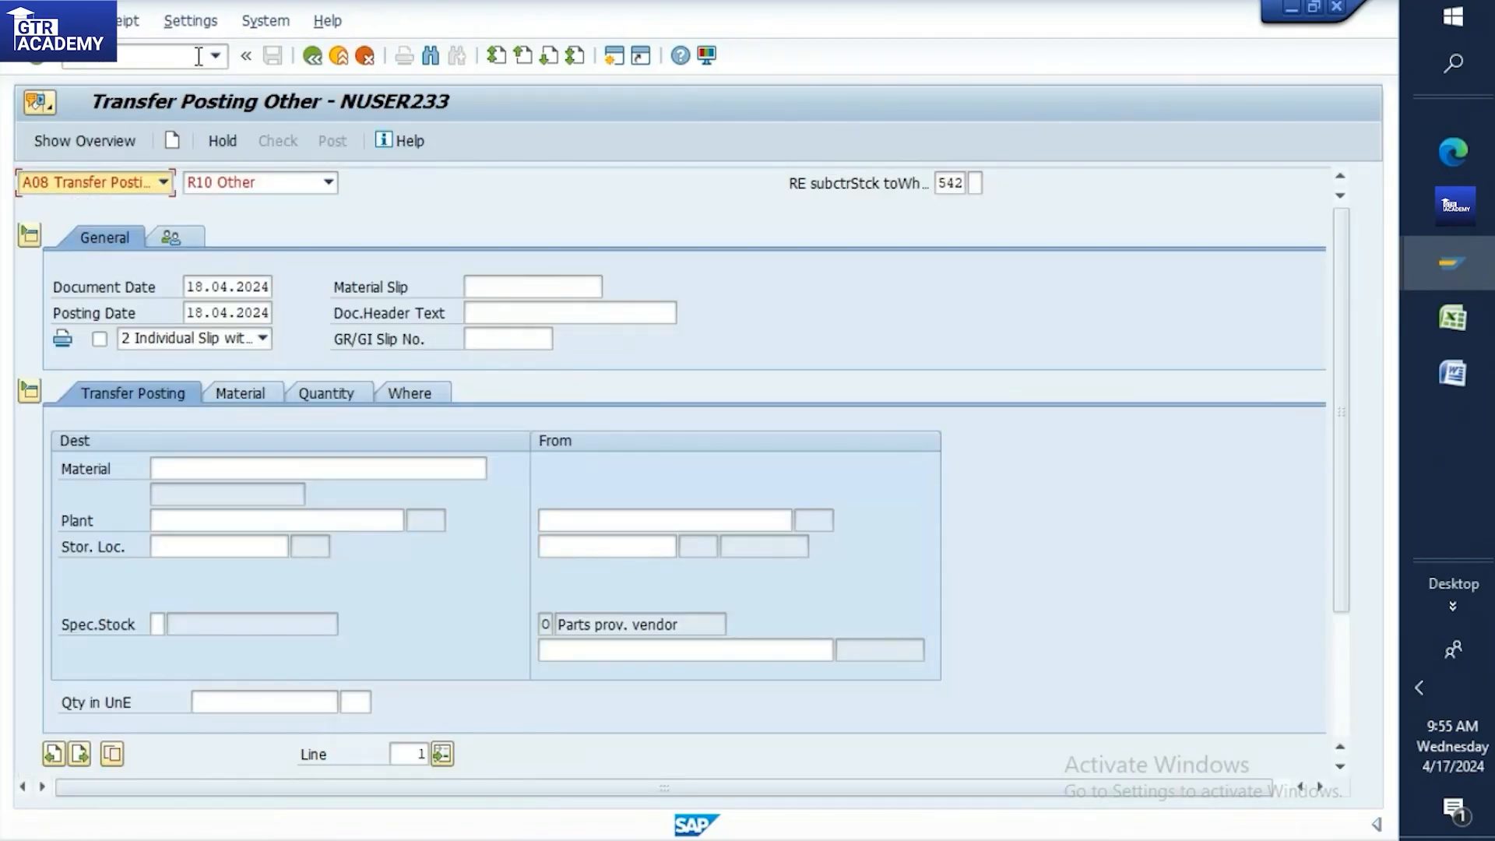
click(165, 176)
click(146, 205)
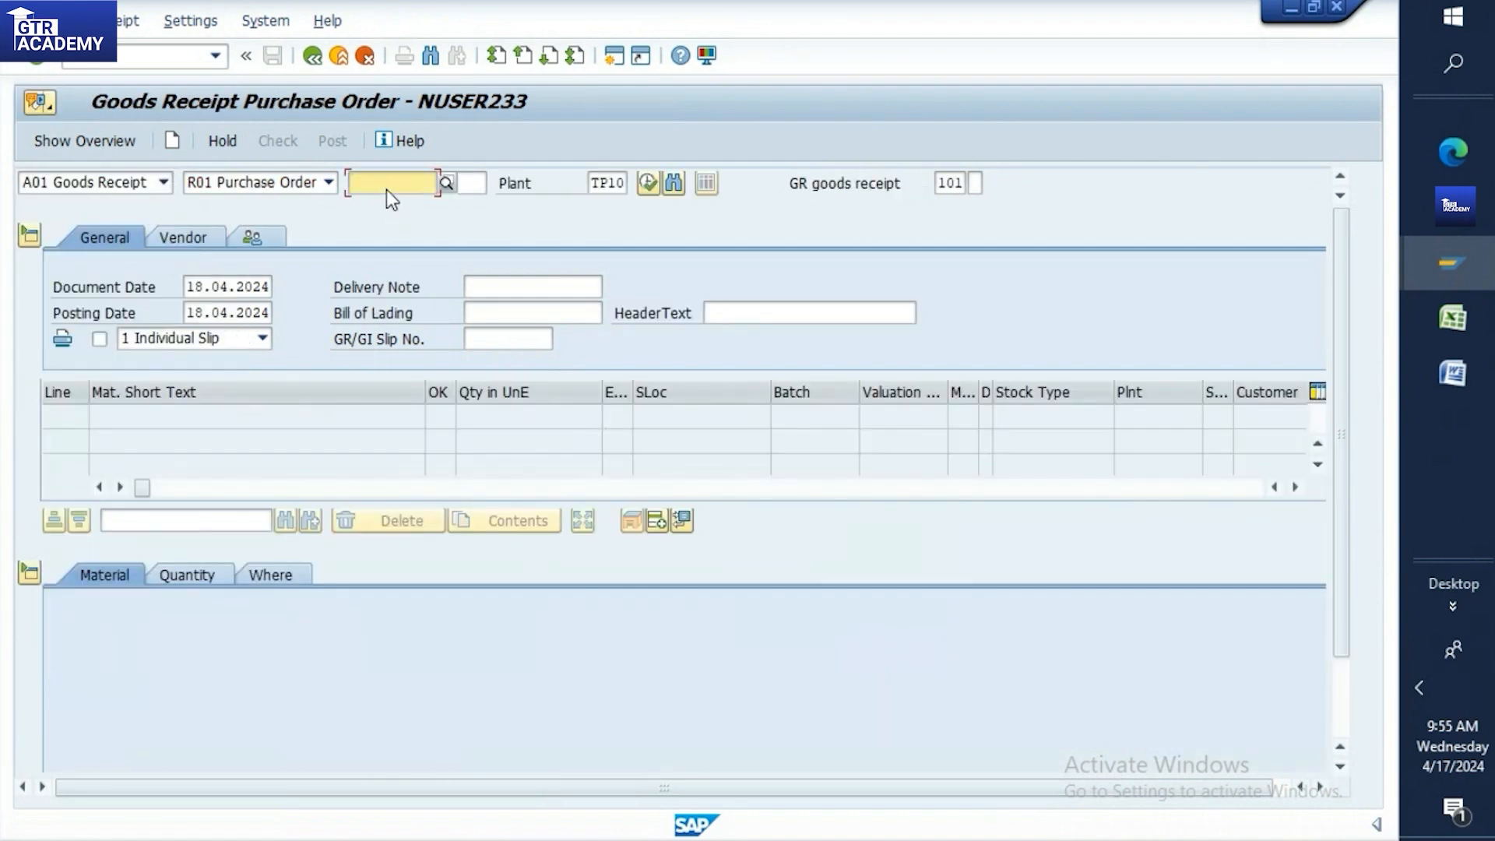
Copy the SC PO number from the Excel sheet and load that purchase order into the SAP goods receipt
click(1453, 318)
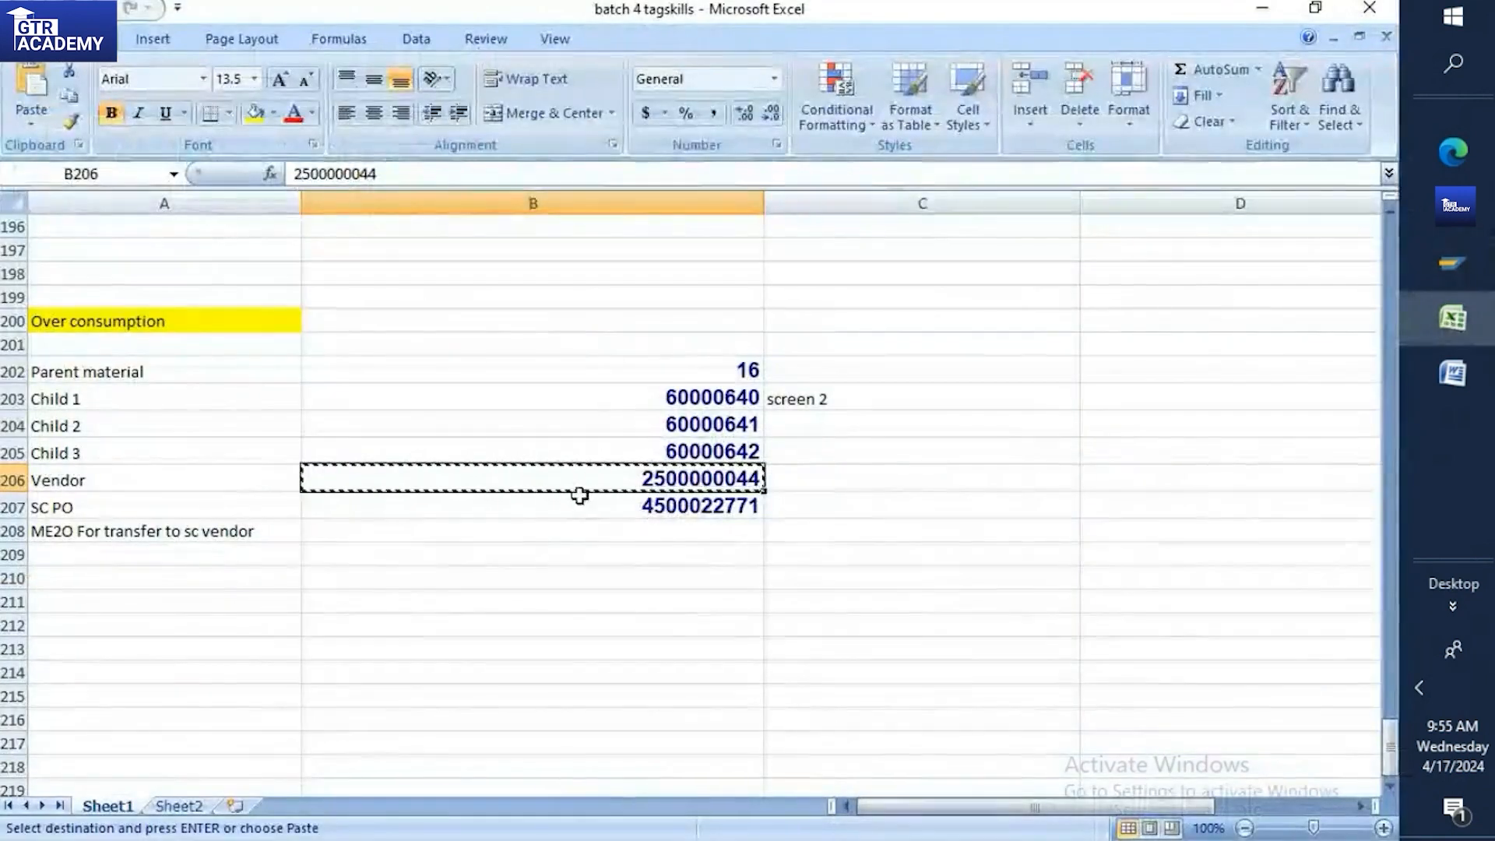
click(637, 507)
key(ctrl+c)
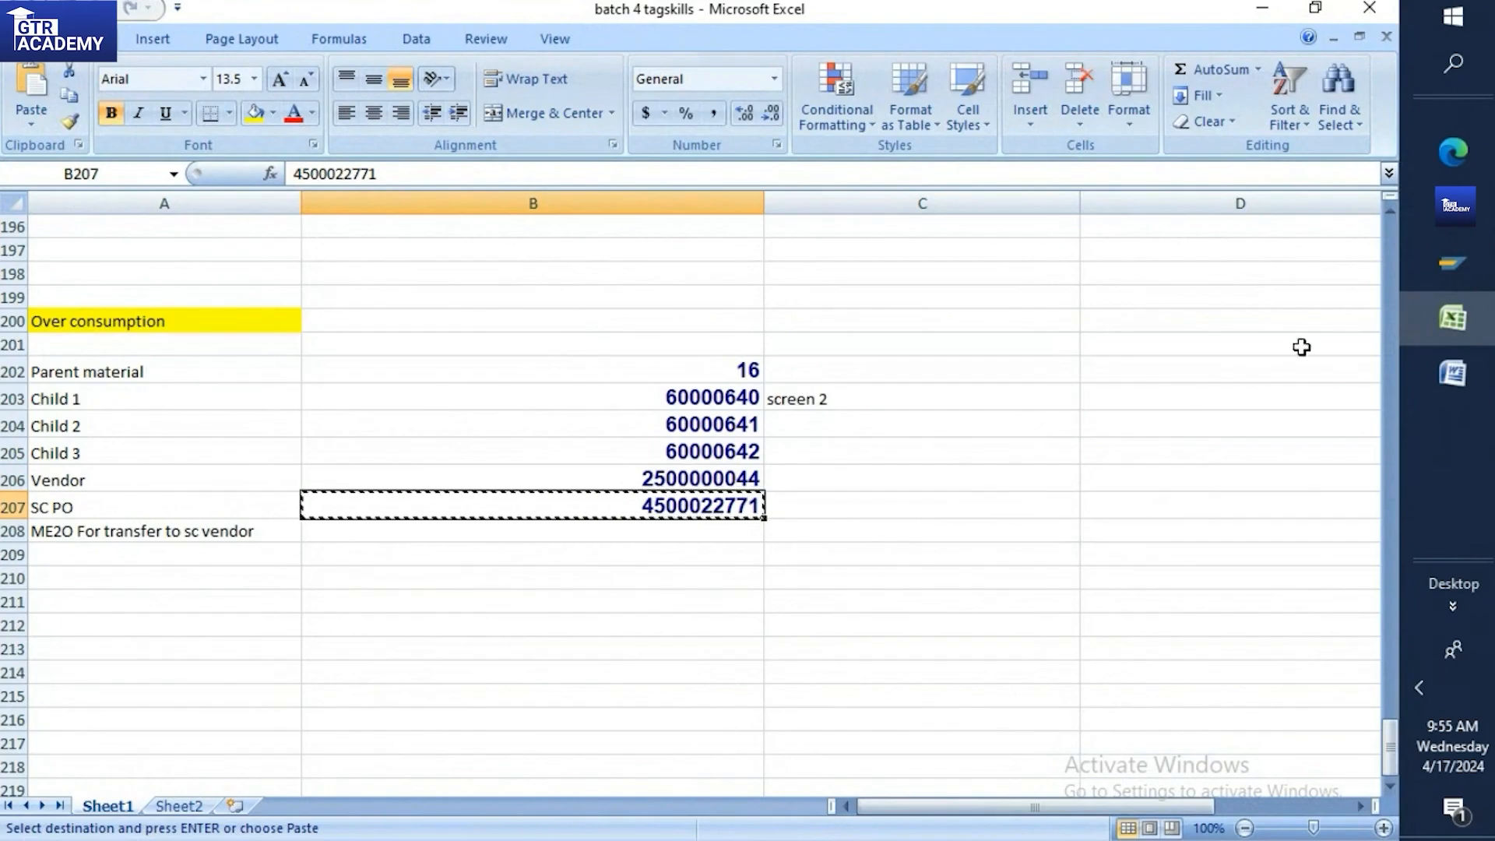
click(1261, 354)
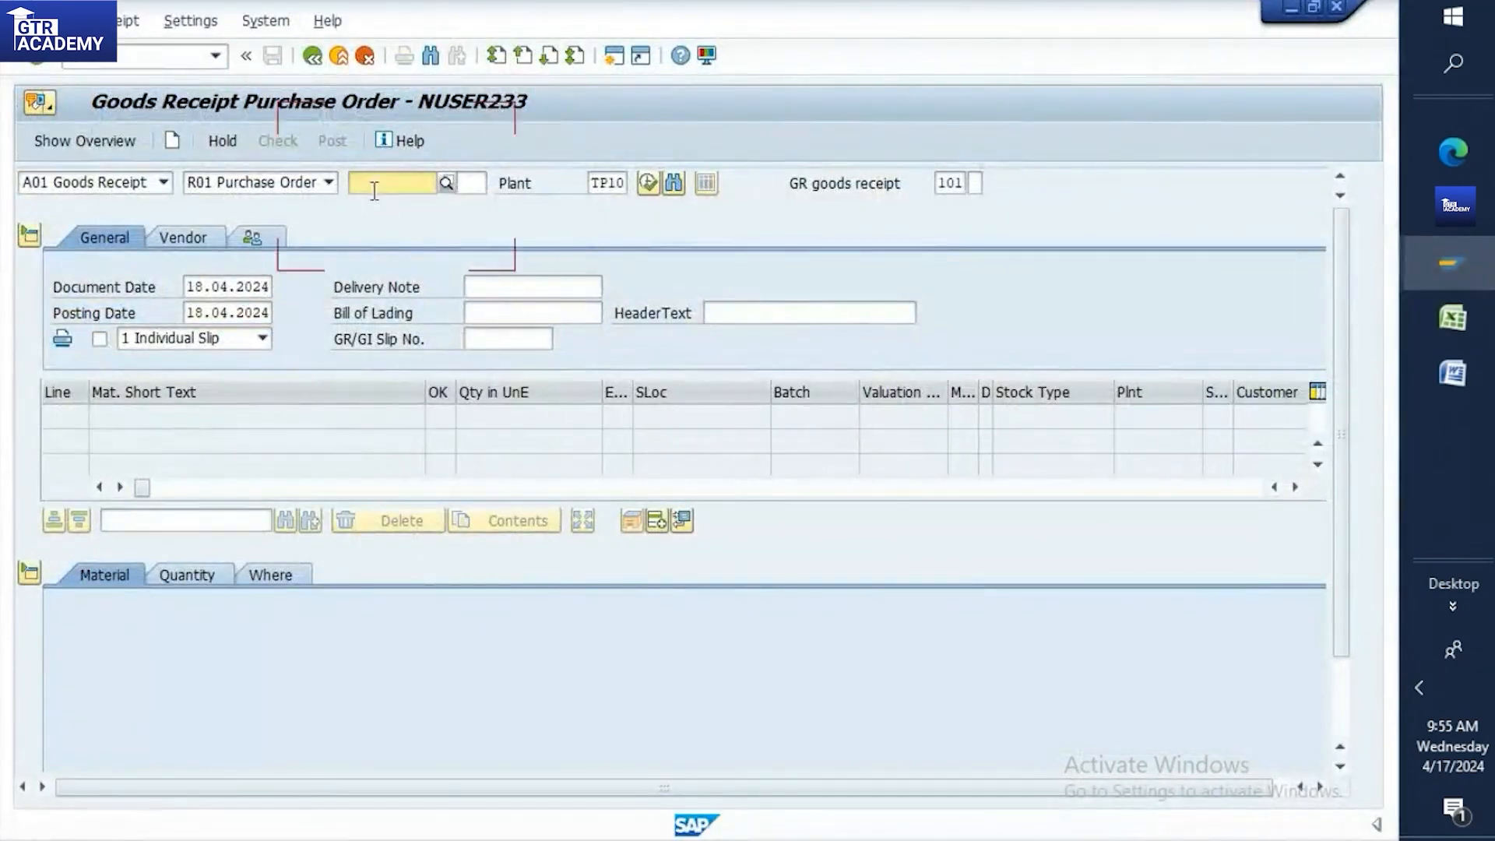
key(ctrl+v)
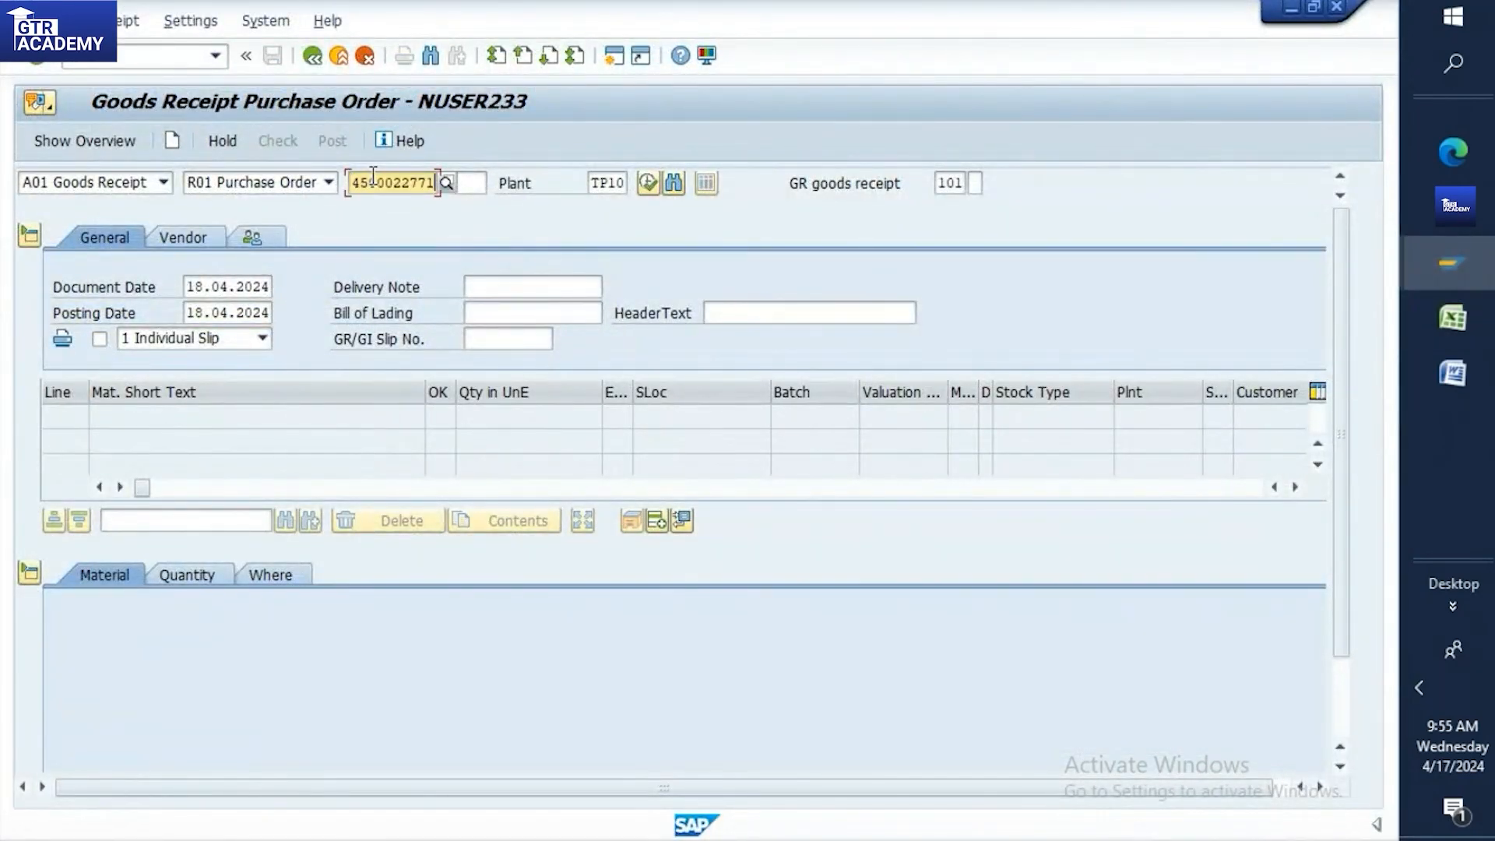
key(Return)
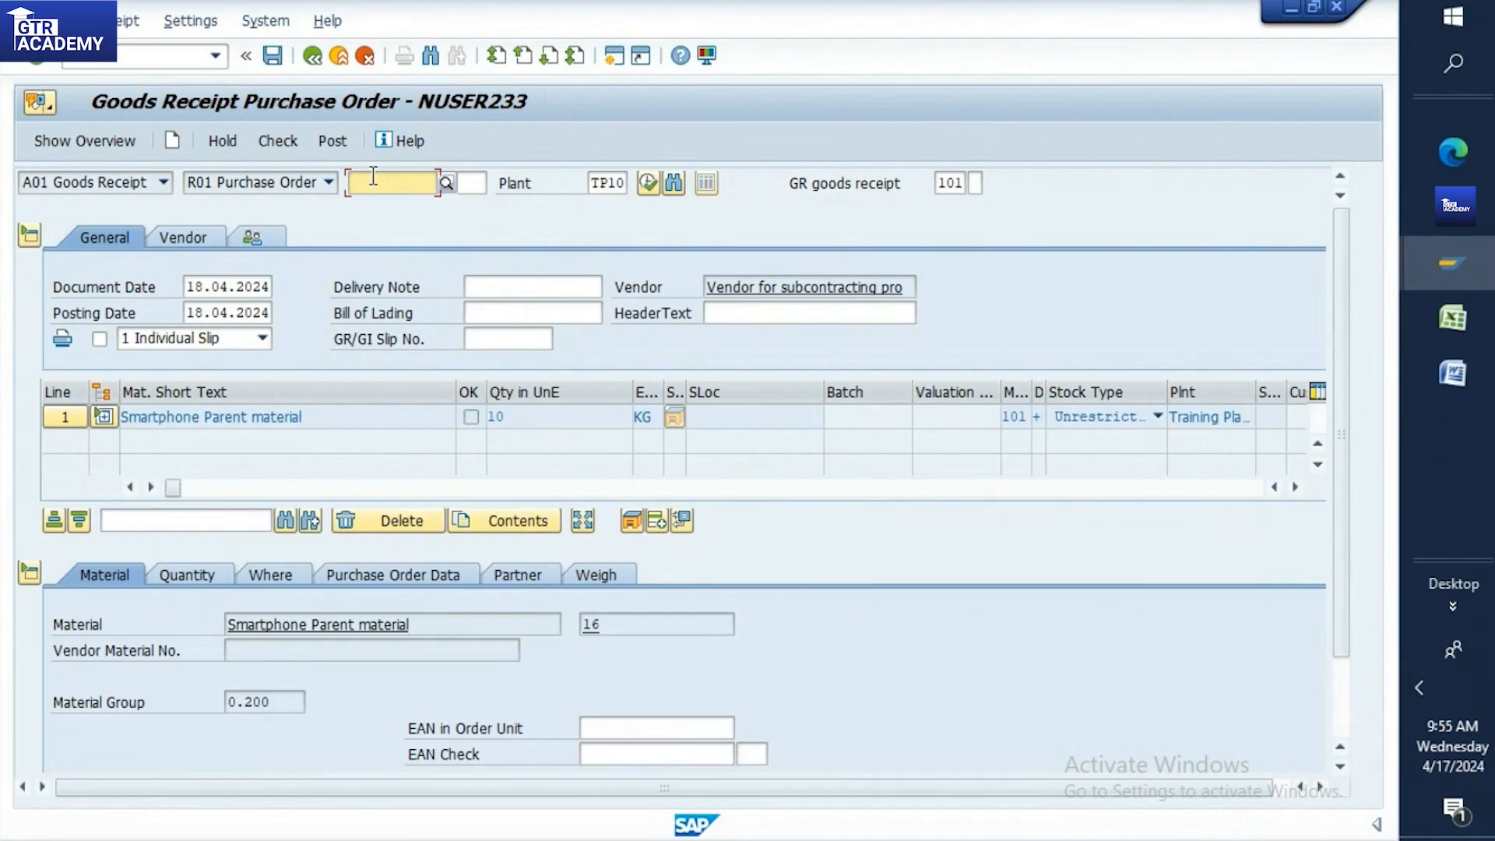
Expand the Smartphone Parent material item and examine its child components and their quantities
scroll(1334, 554, down, 2)
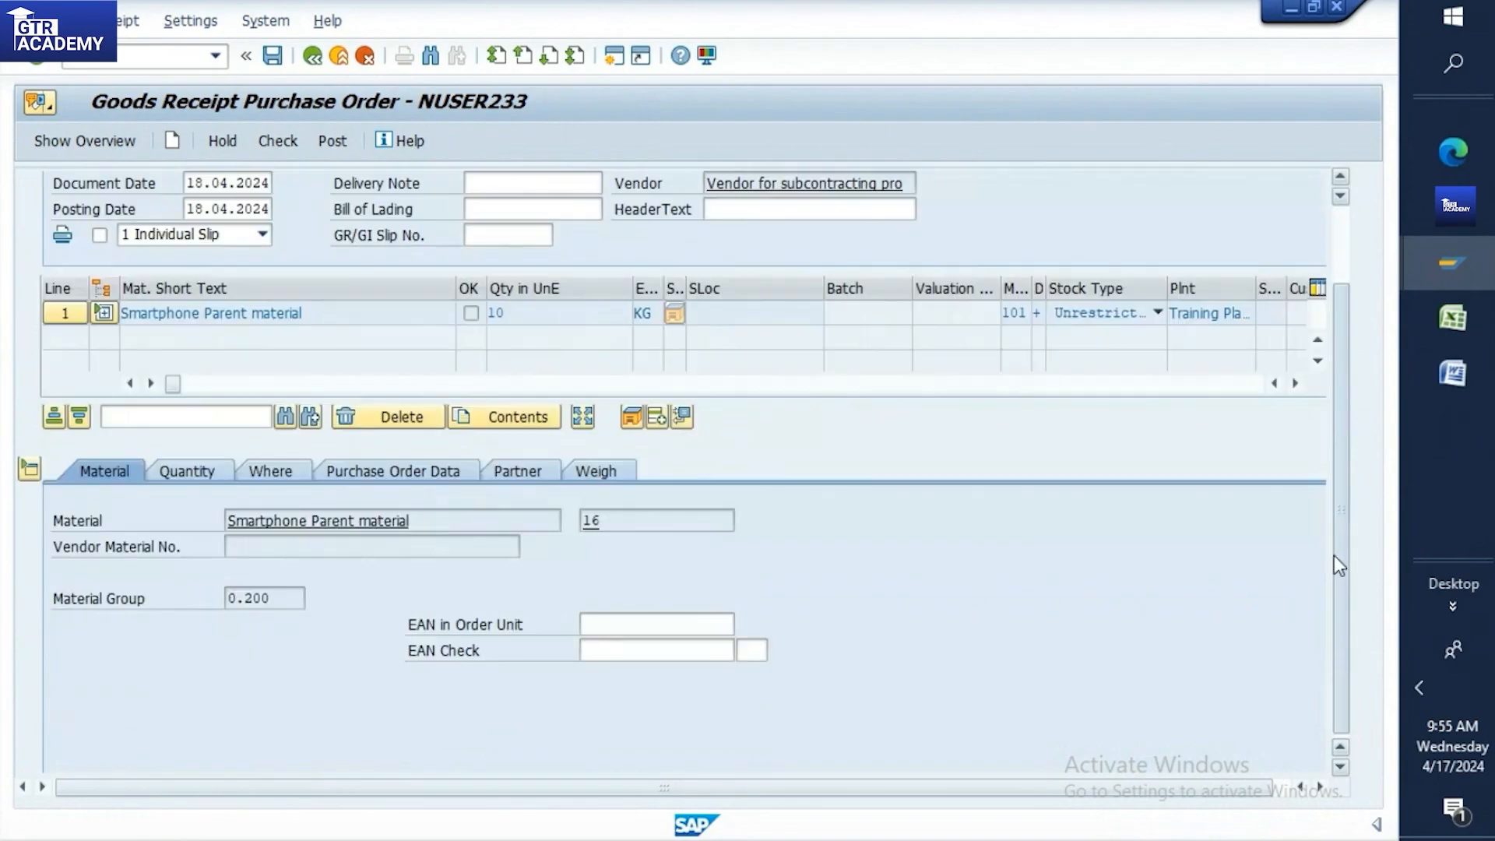
click(103, 313)
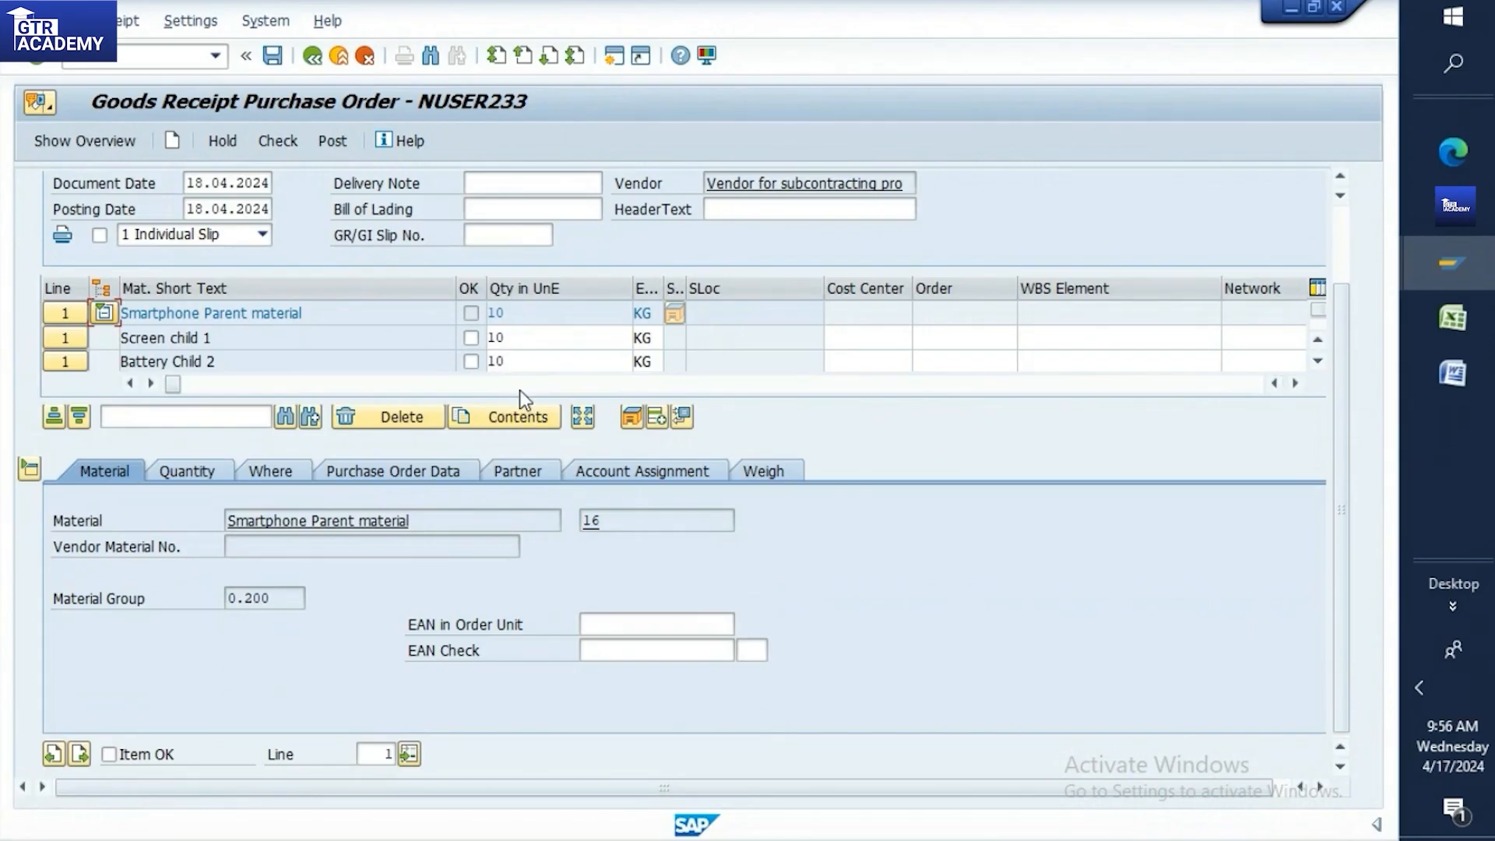
drag(524, 386, 83, 374)
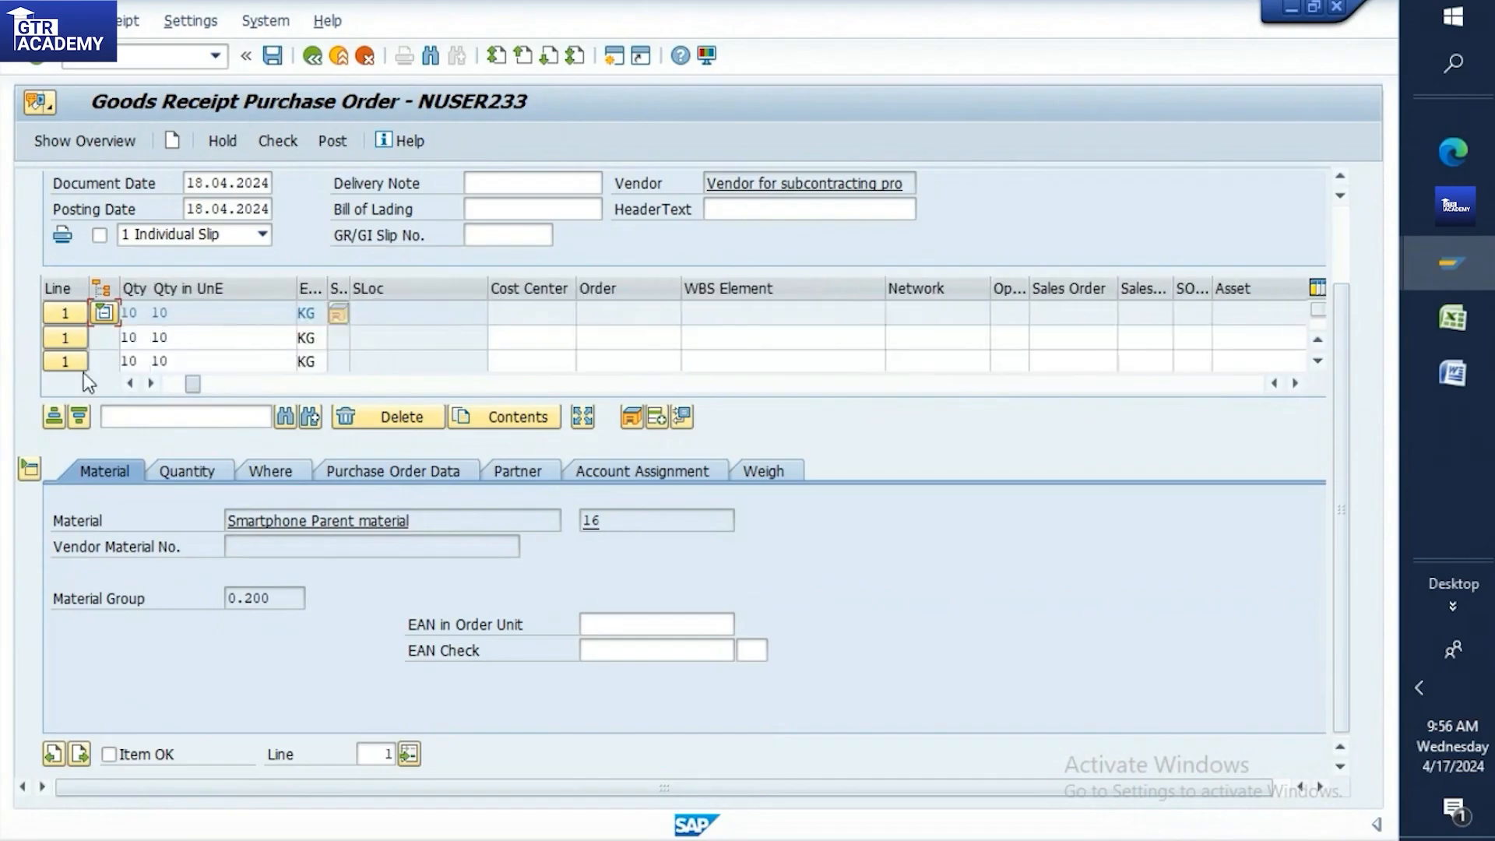
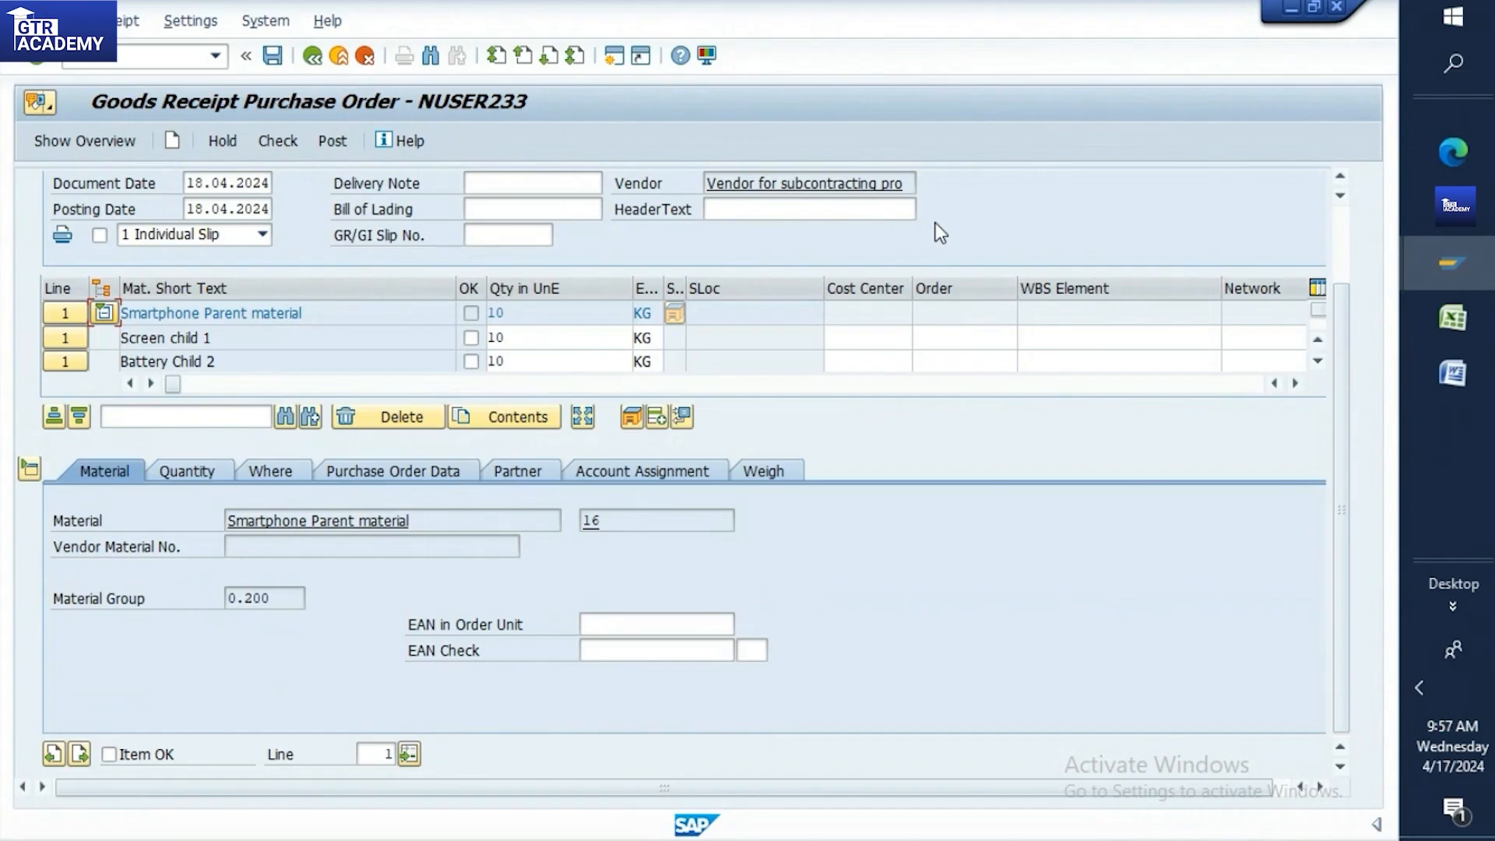
Set the parent item's storage location to Raw Materials (RM00) and mark the item as OK
click(190, 474)
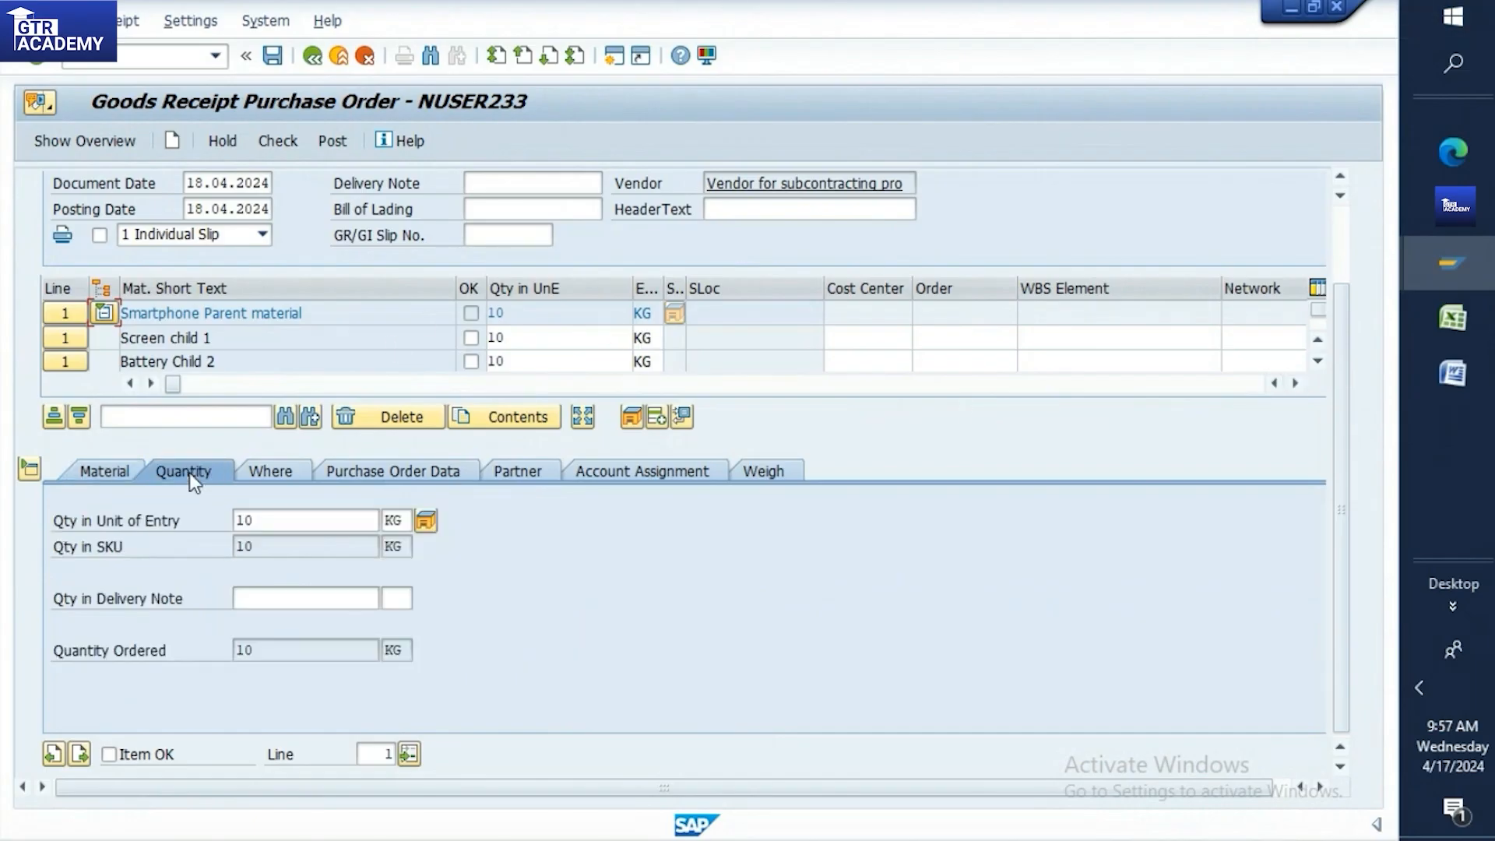
click(274, 471)
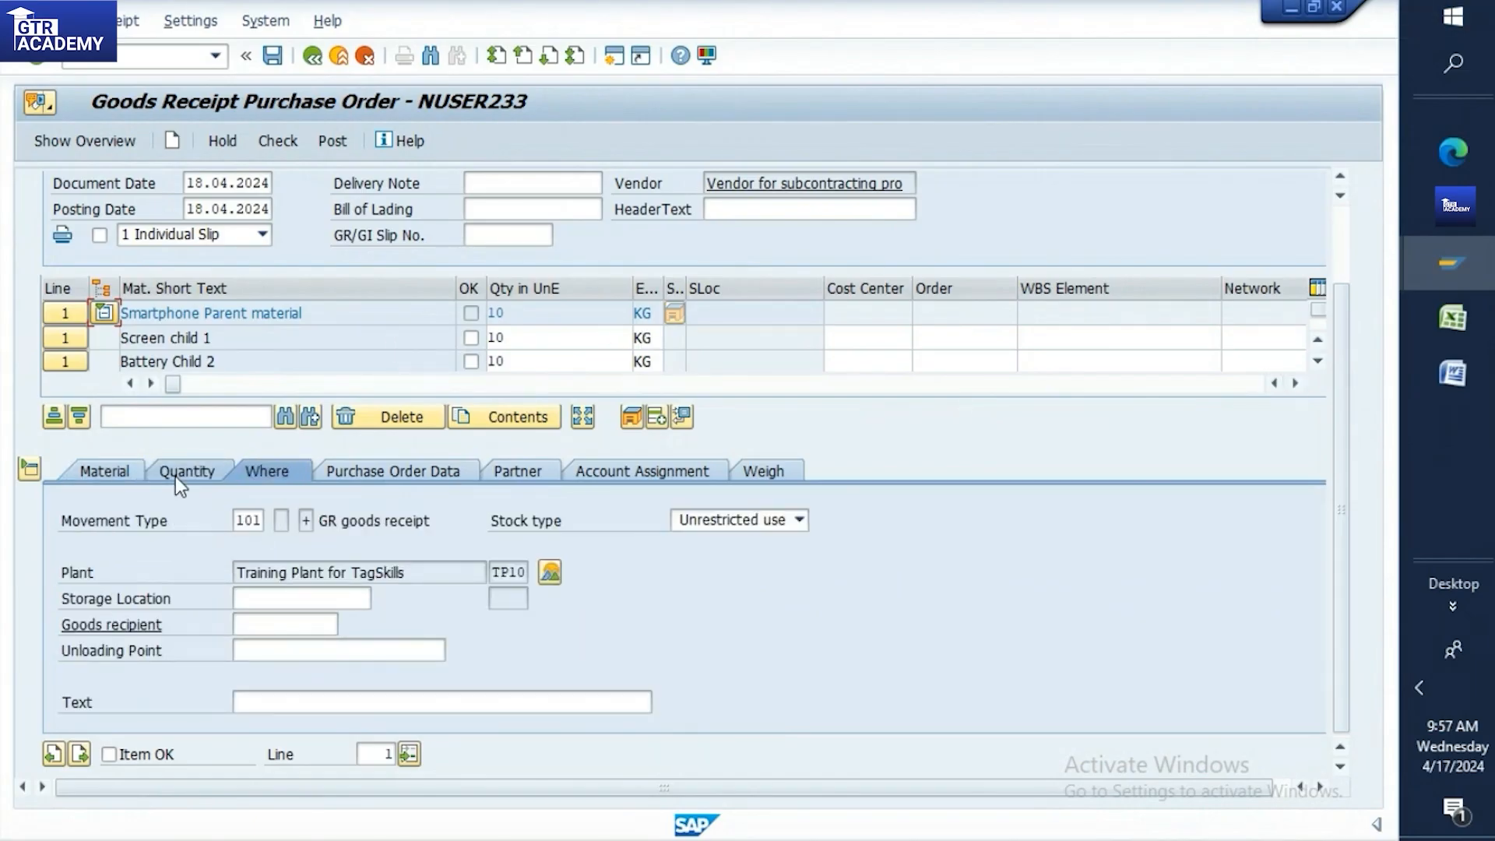
click(179, 483)
click(285, 471)
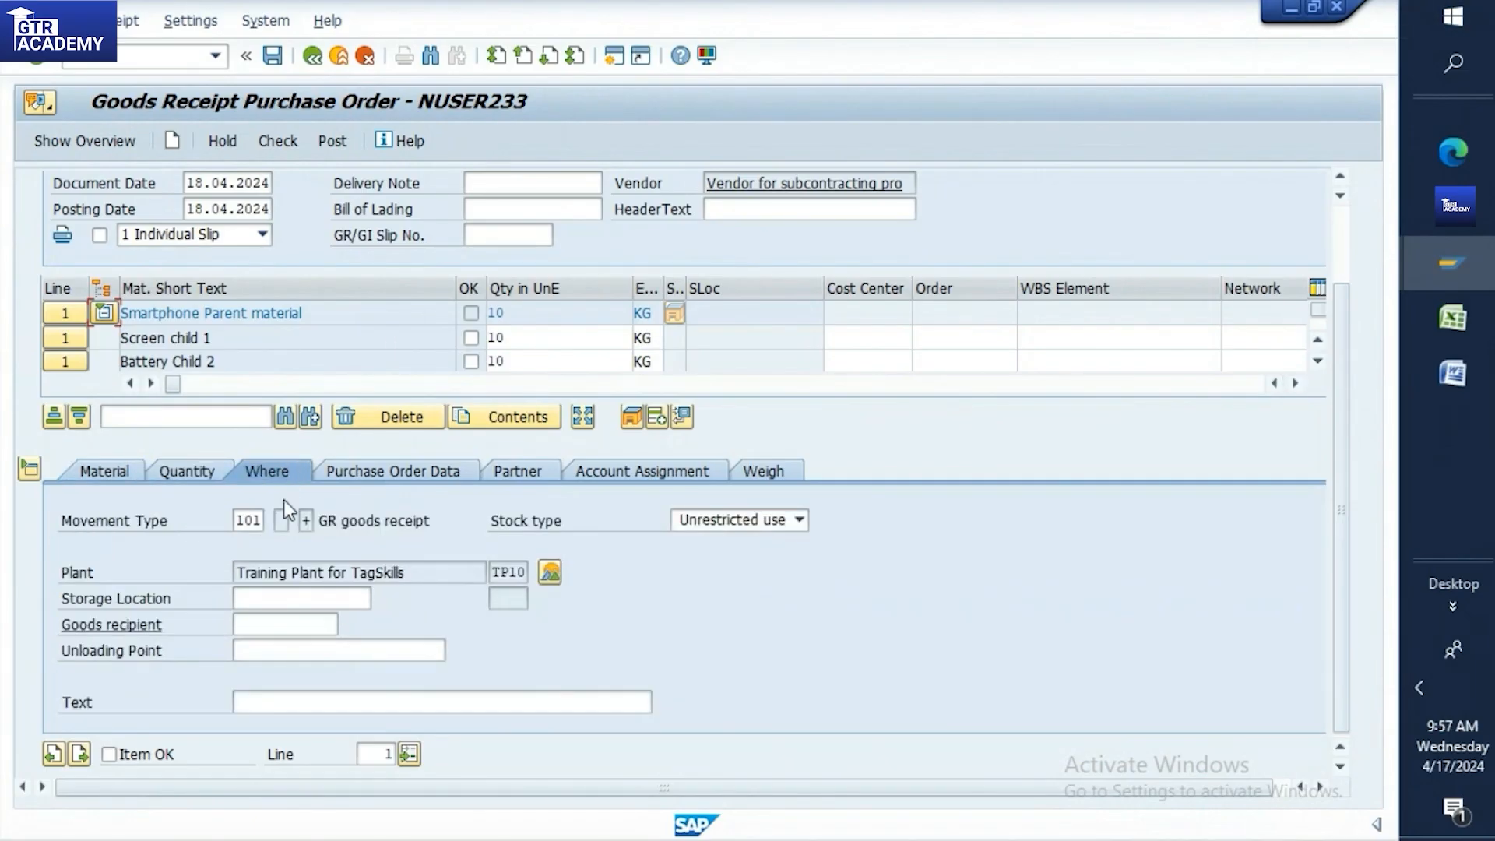
click(267, 598)
text(r)
click(267, 619)
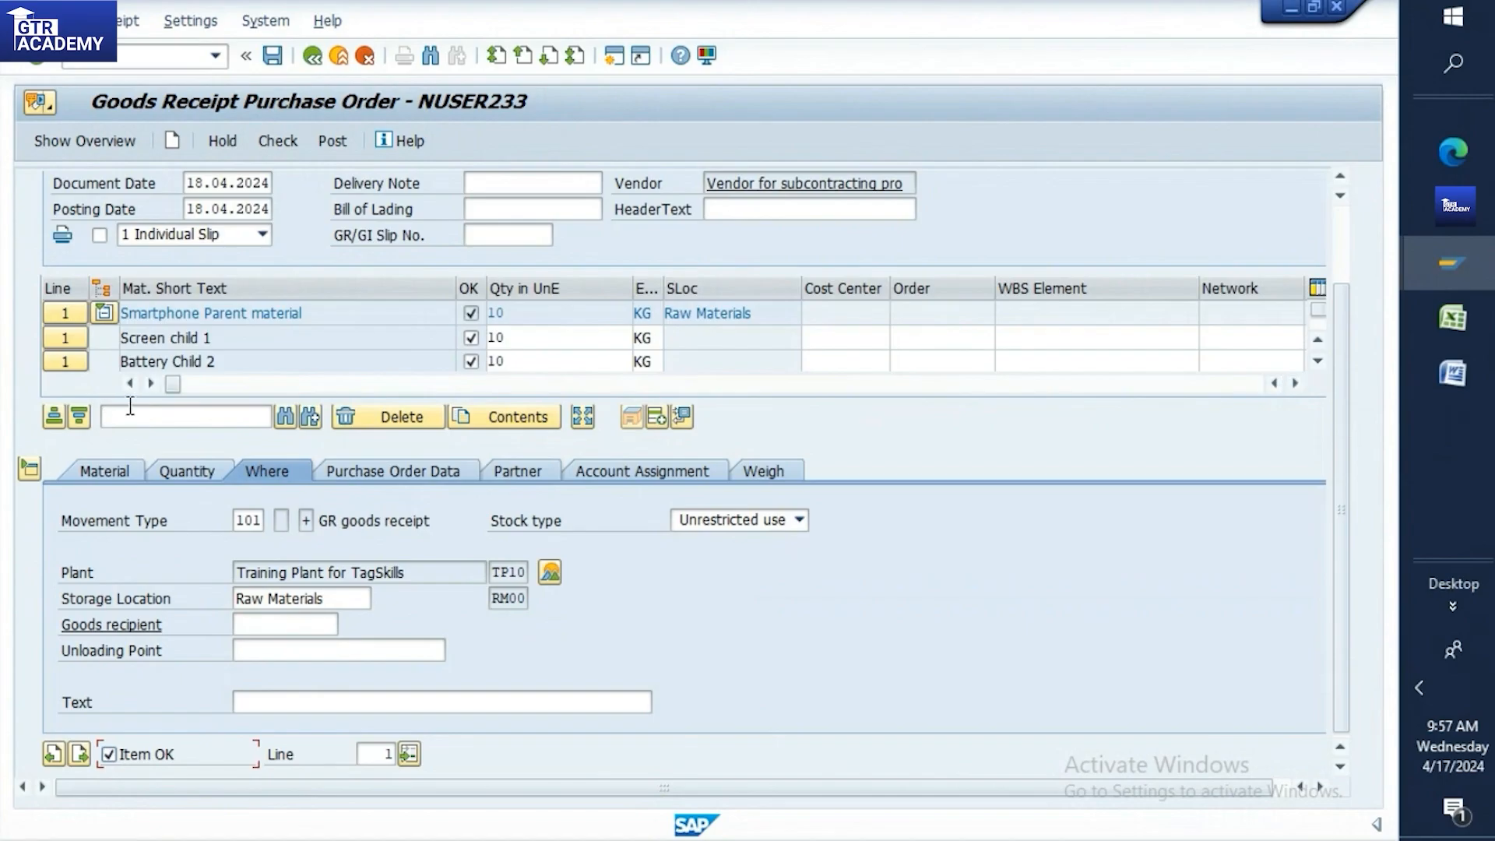
Examine the movement type, direction and vendor of the receipt lines, check the document and close the log
drag(173, 386, 372, 387)
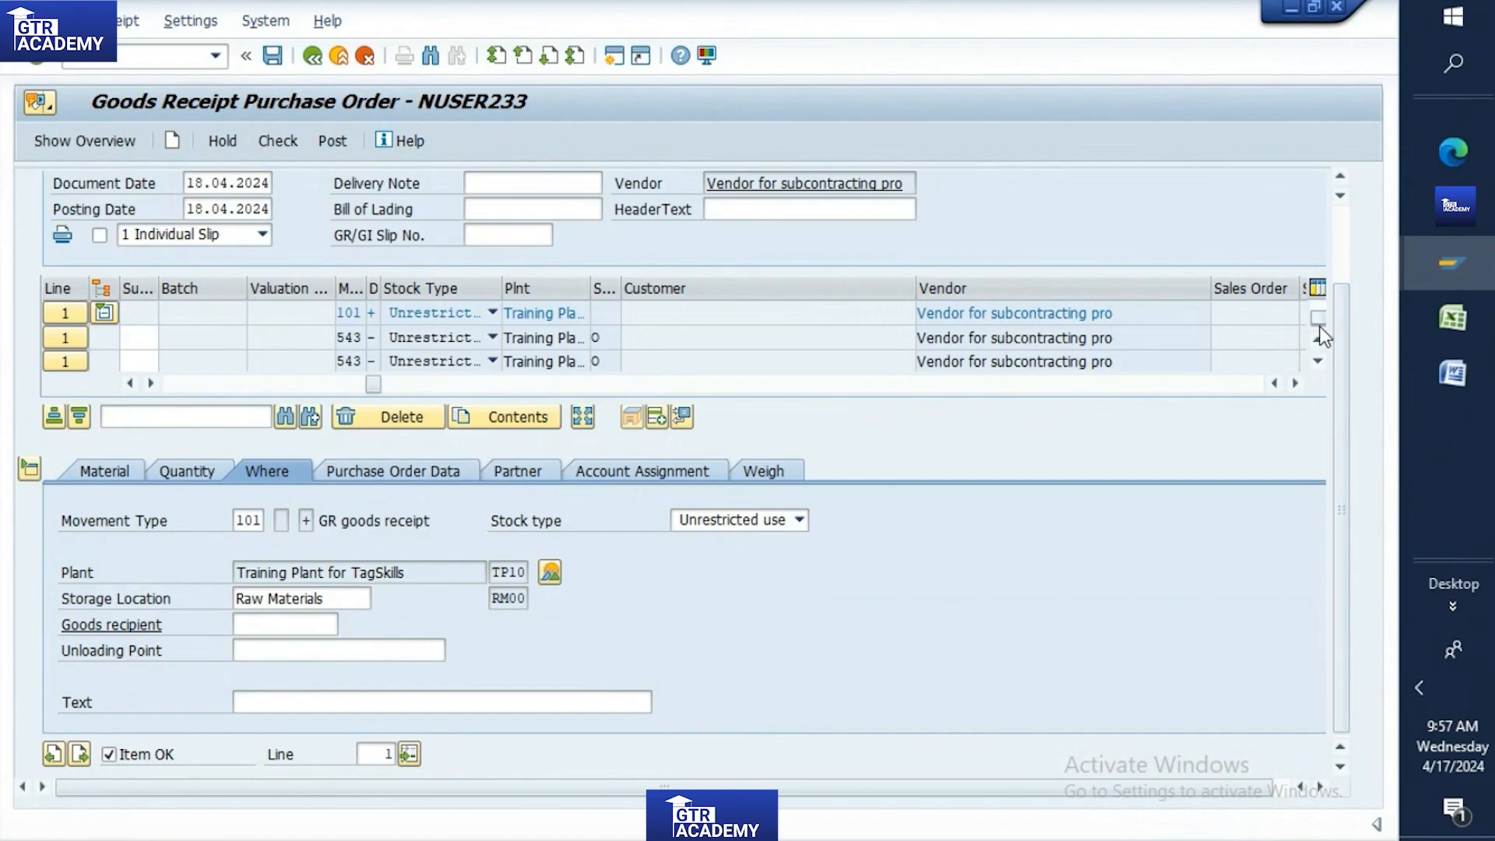
scroll(1320, 324, down, 1)
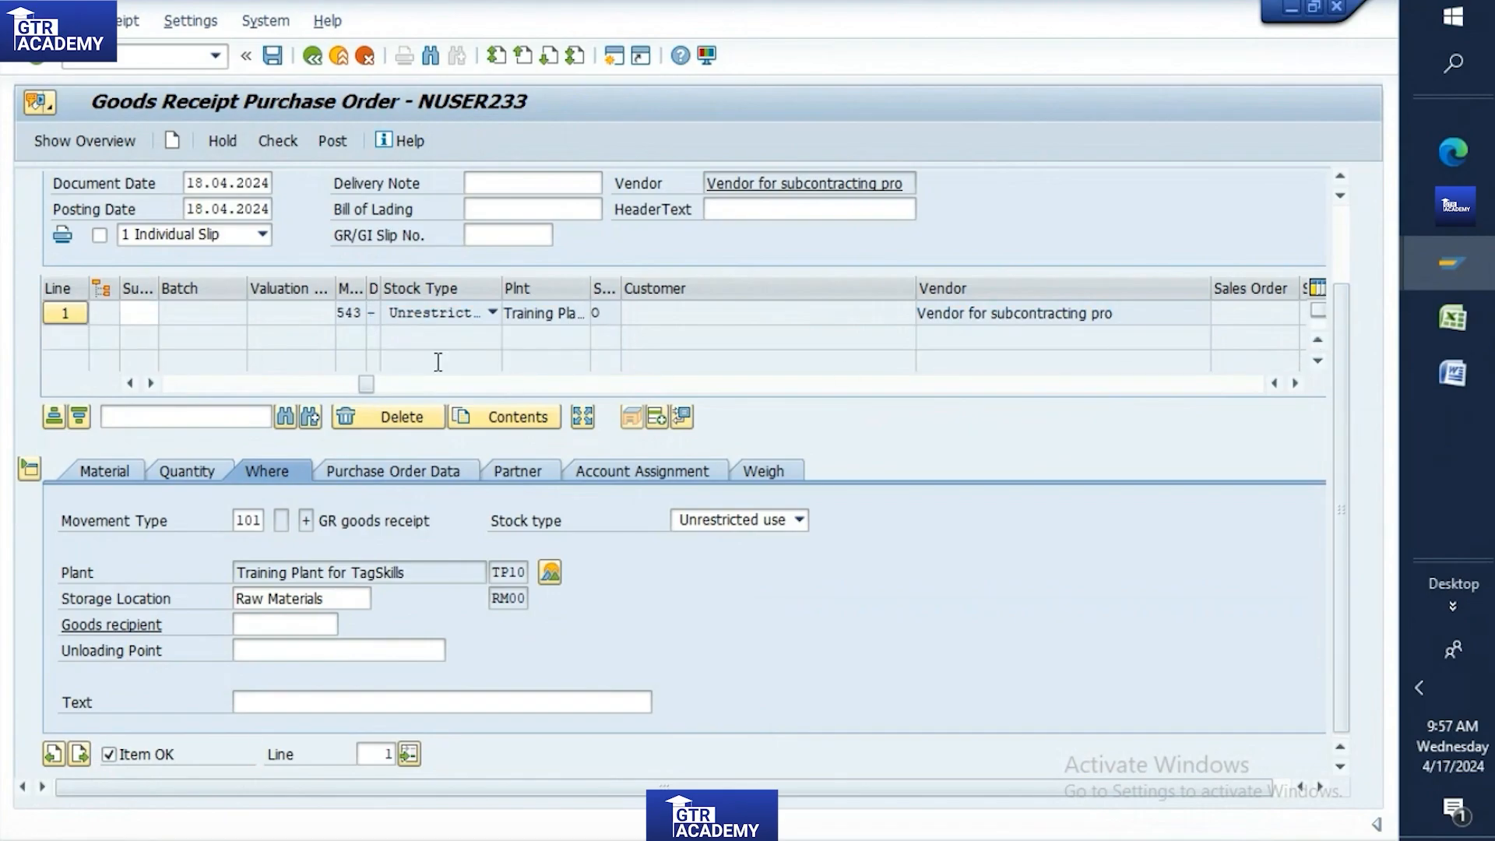
scroll(445, 372, up, 1)
drag(366, 384, 164, 383)
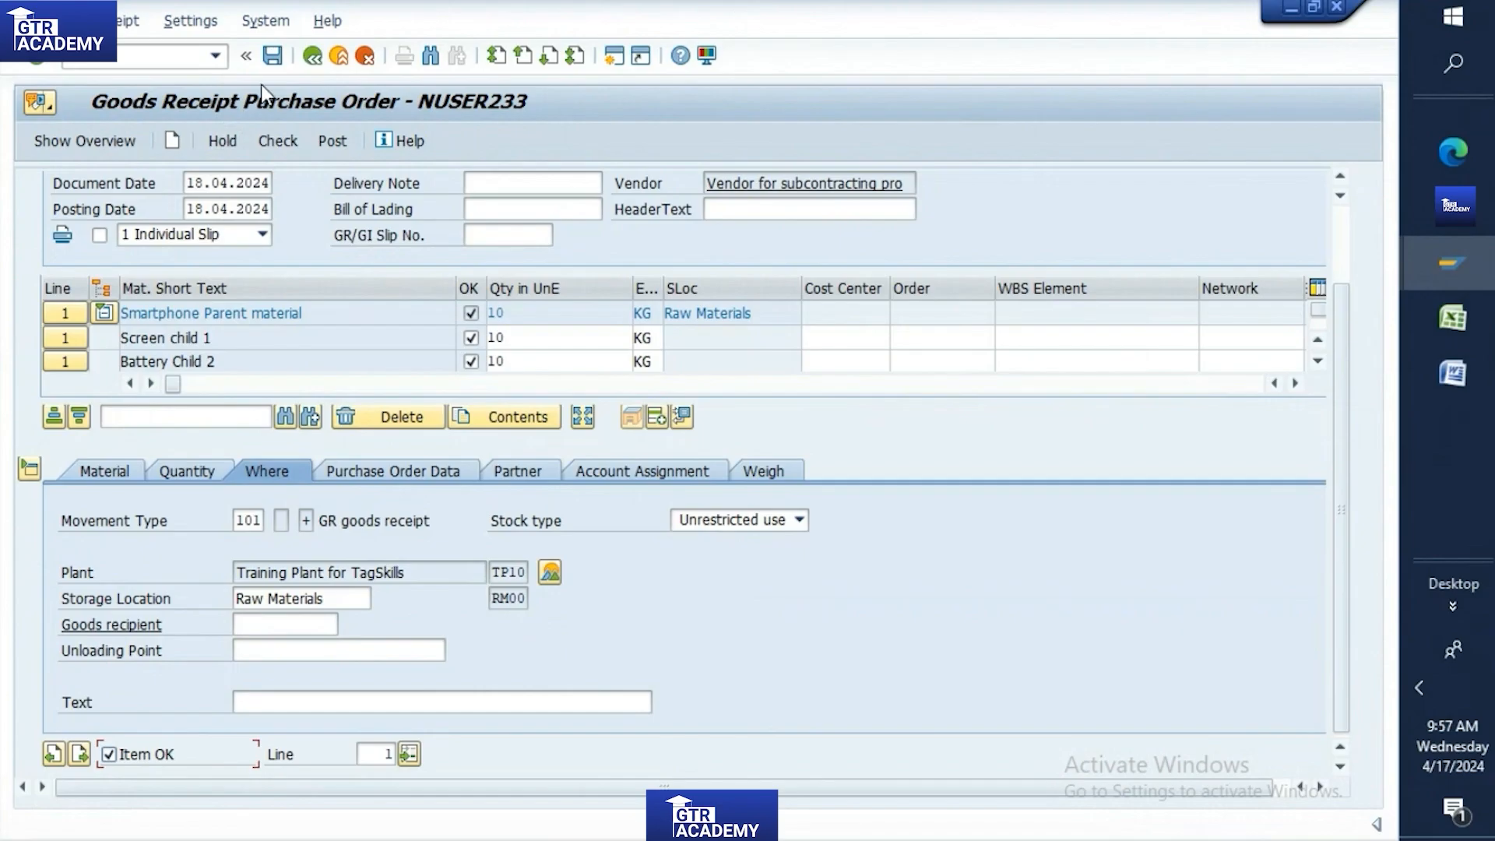
click(287, 143)
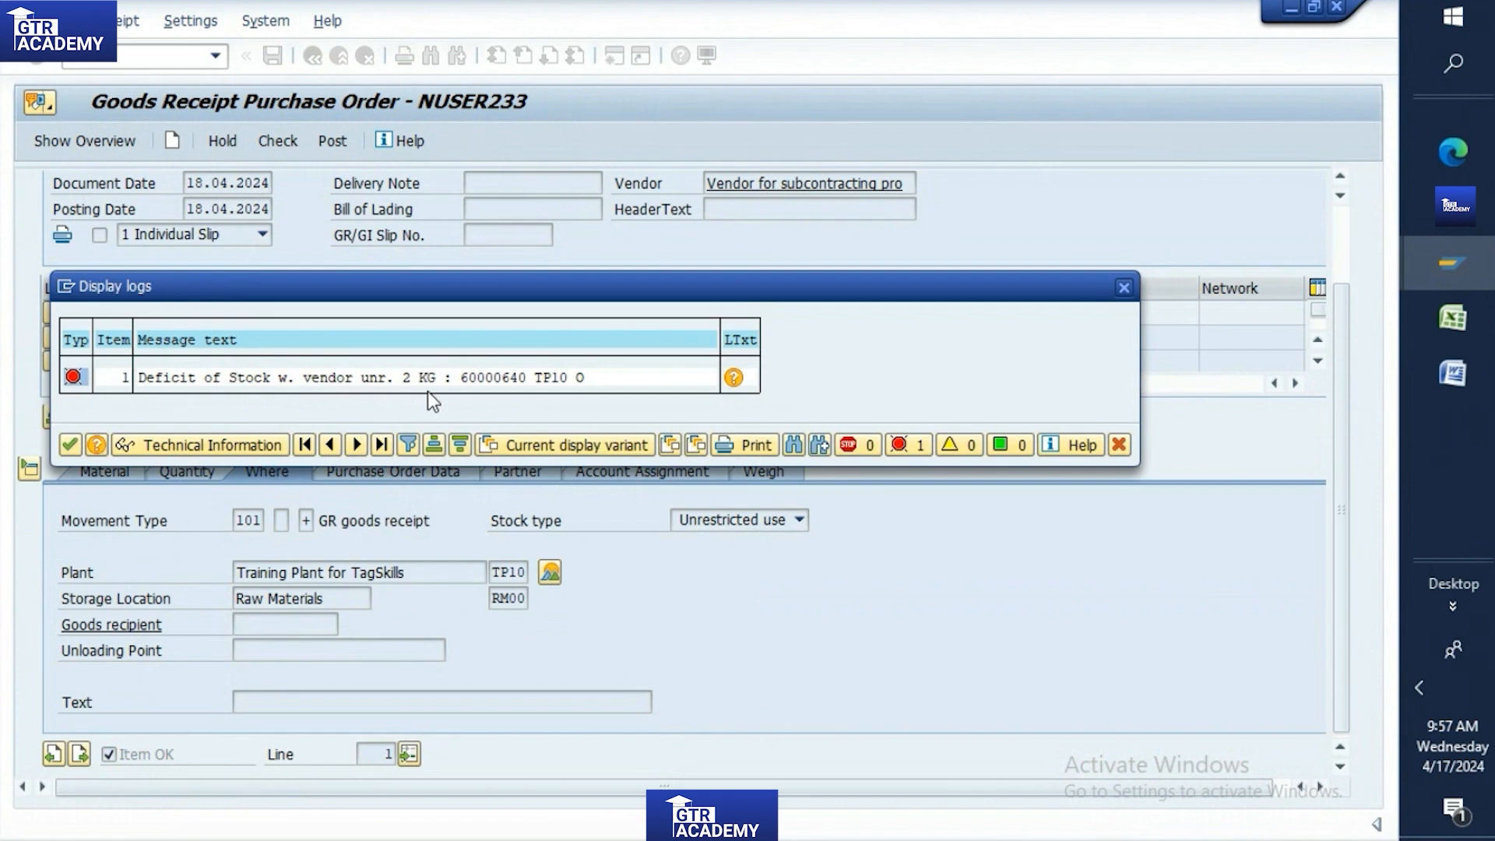
click(73, 445)
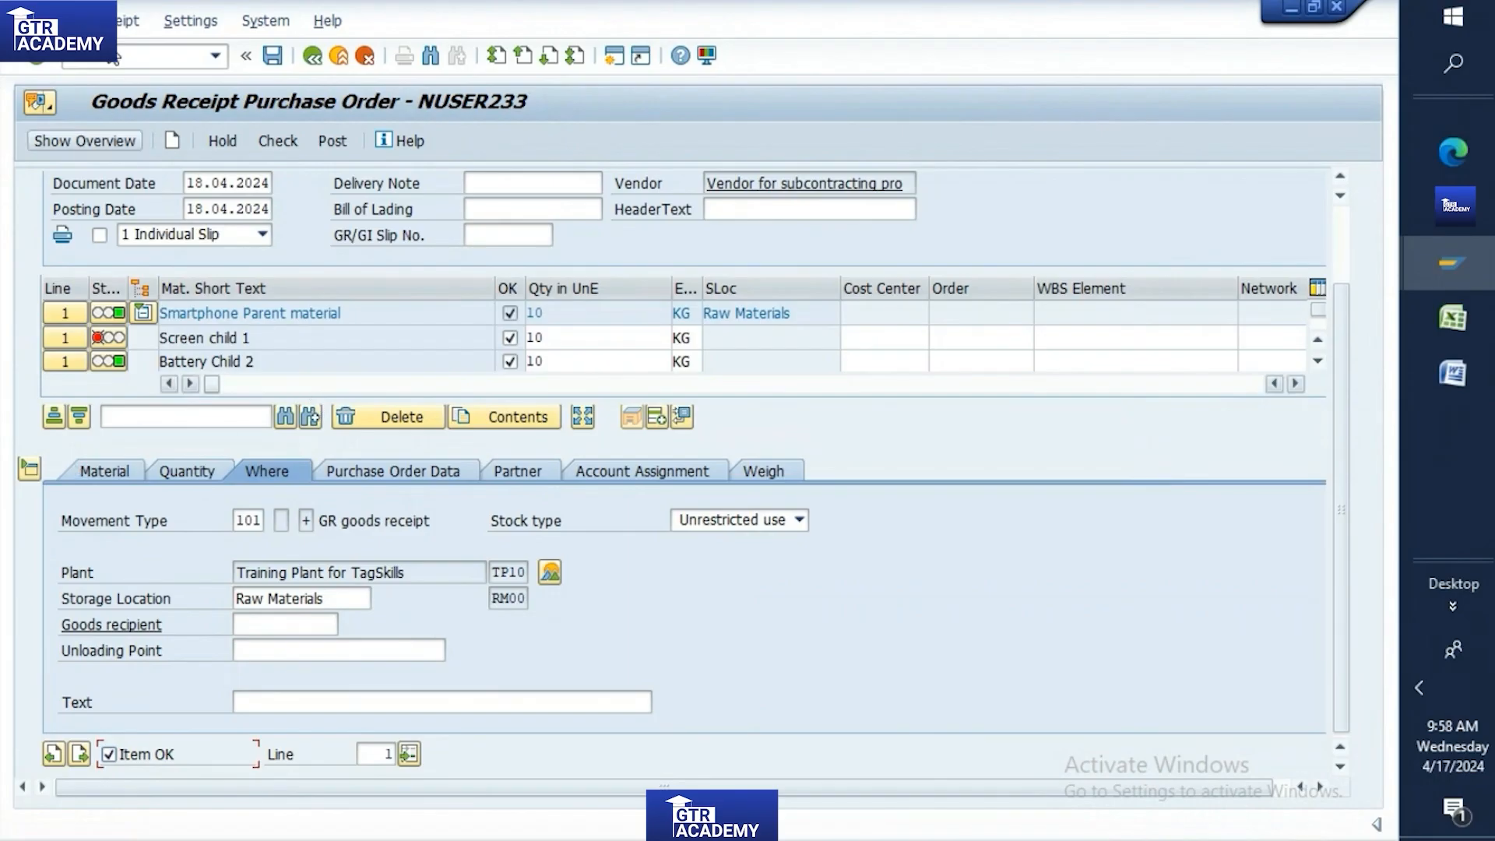
Open the other goods receipts transaction in a separate session with movement type 561, plant TP10 and storage location RM00
click(114, 57)
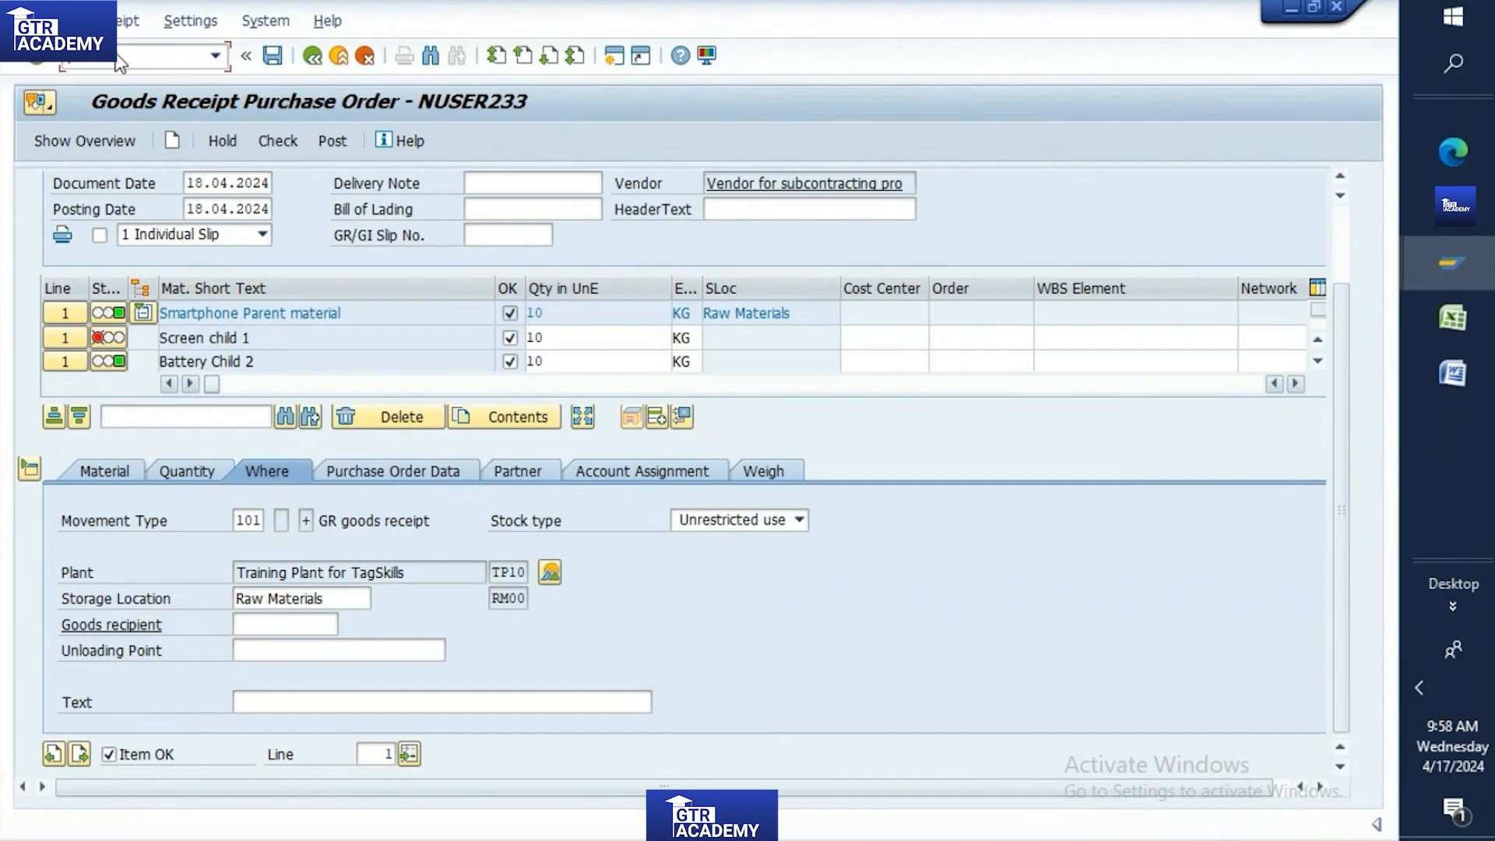
key(Return)
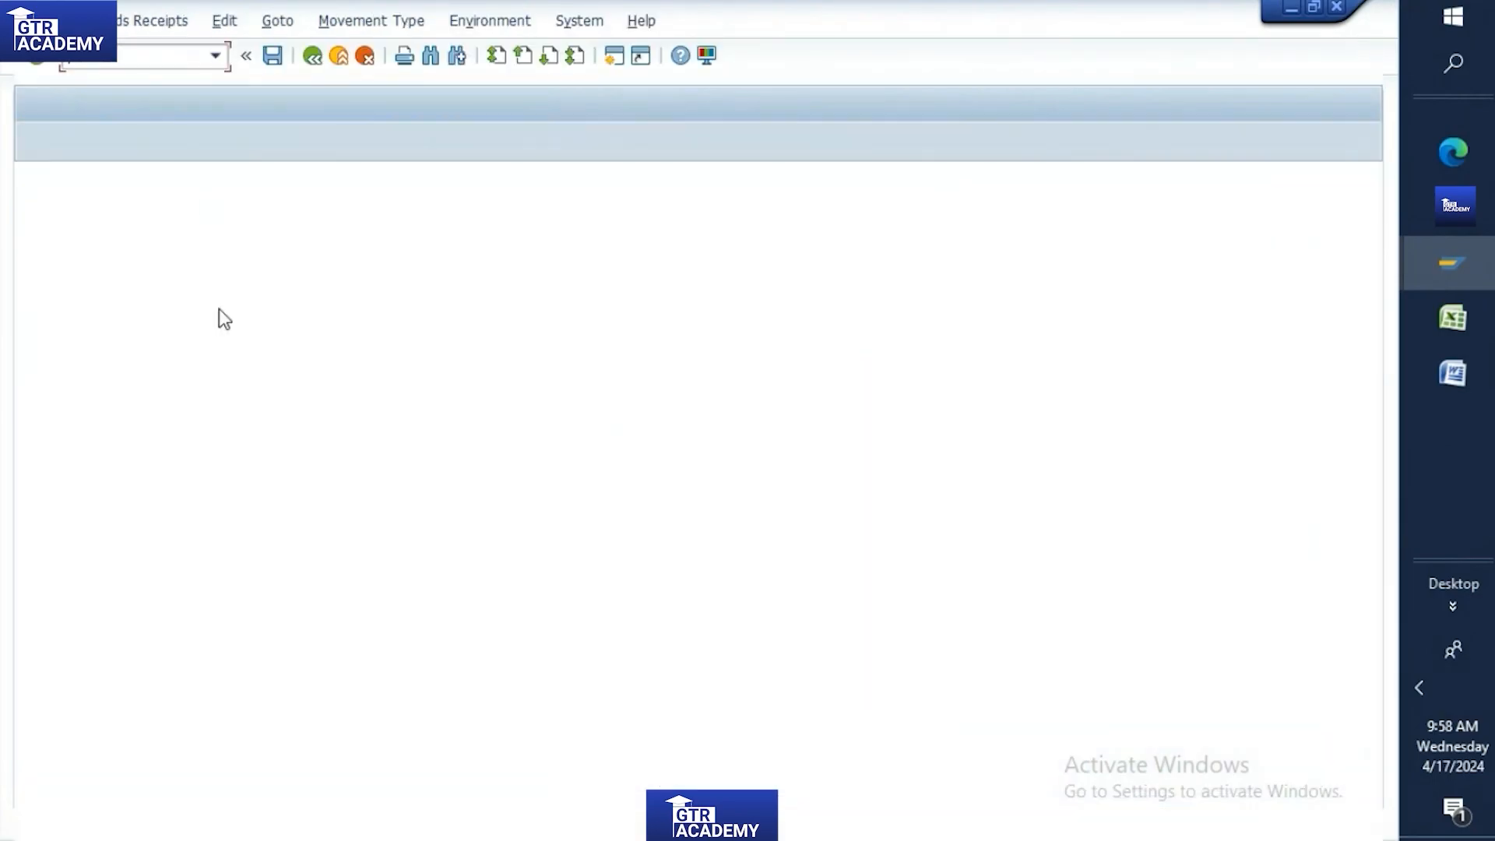
text(561)
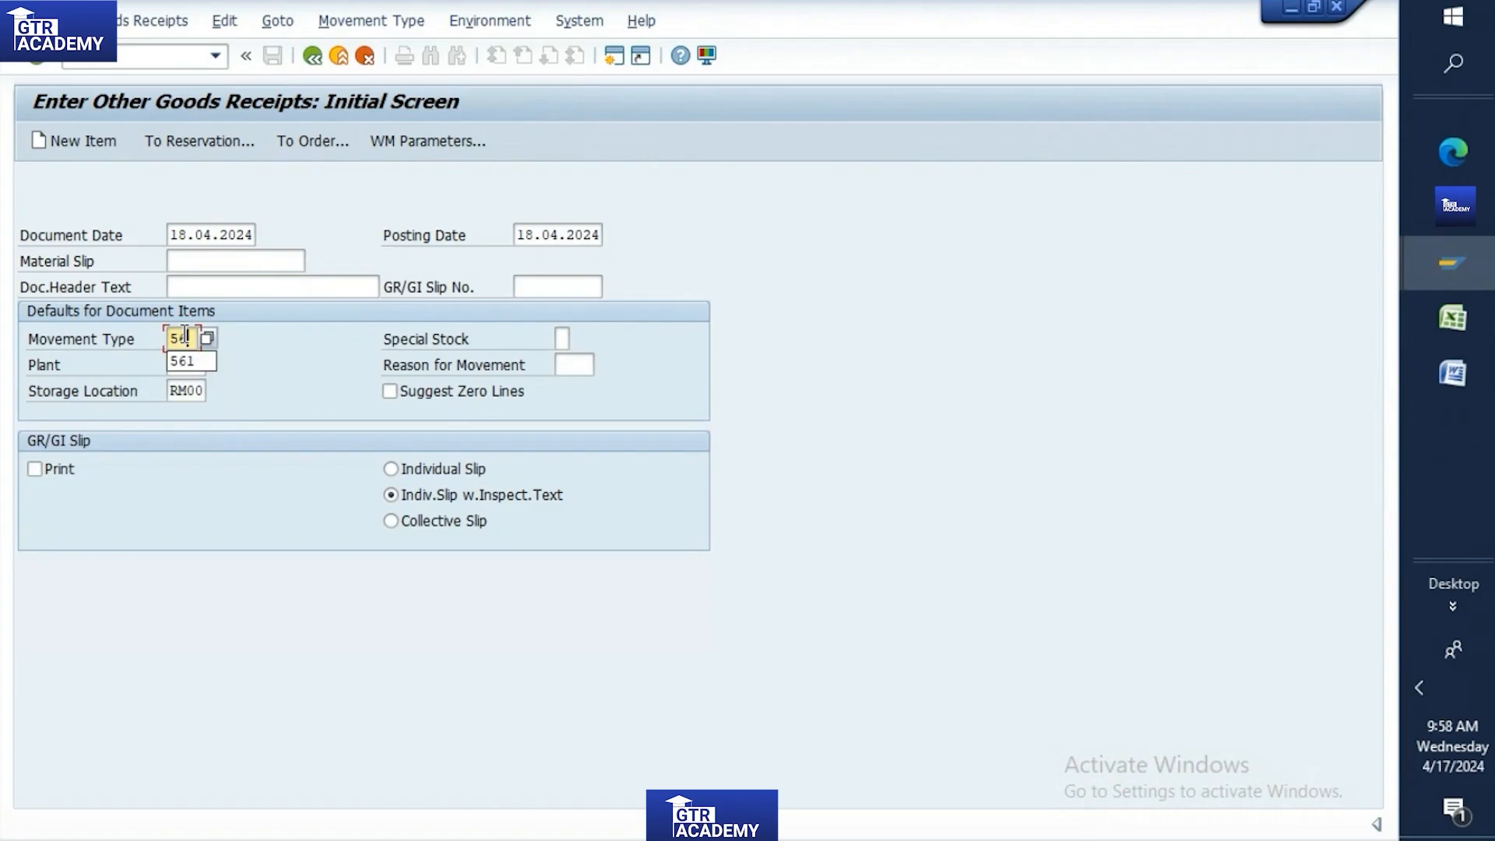
key(Return)
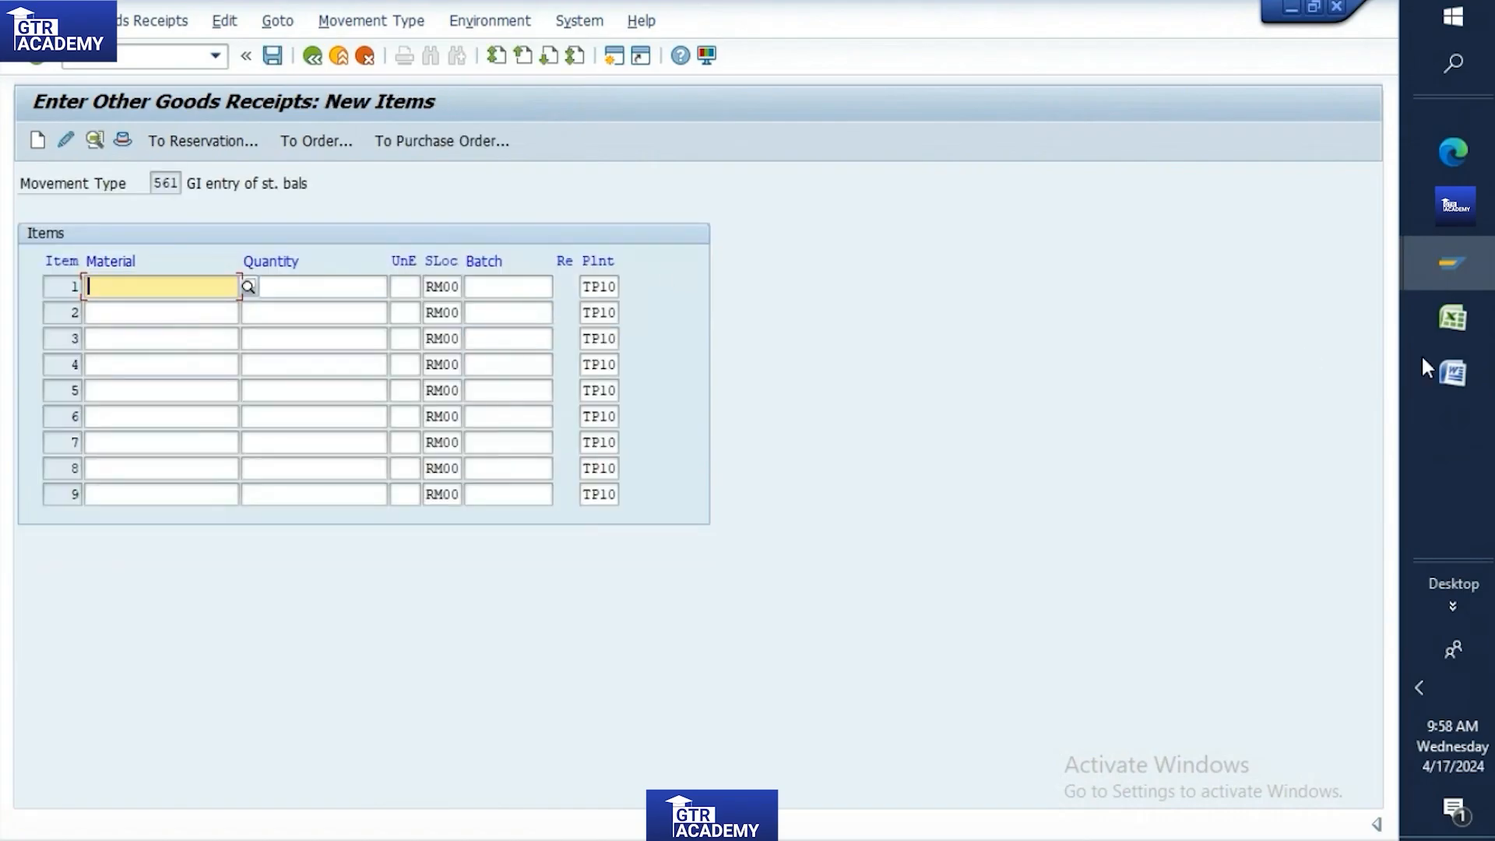
Copy the Child 1 material number 60000640 from the Excel sheet into the first item of the SAP 561 receipt
click(1453, 318)
click(676, 401)
key(ctrl+c)
mouse_move(1436, 264)
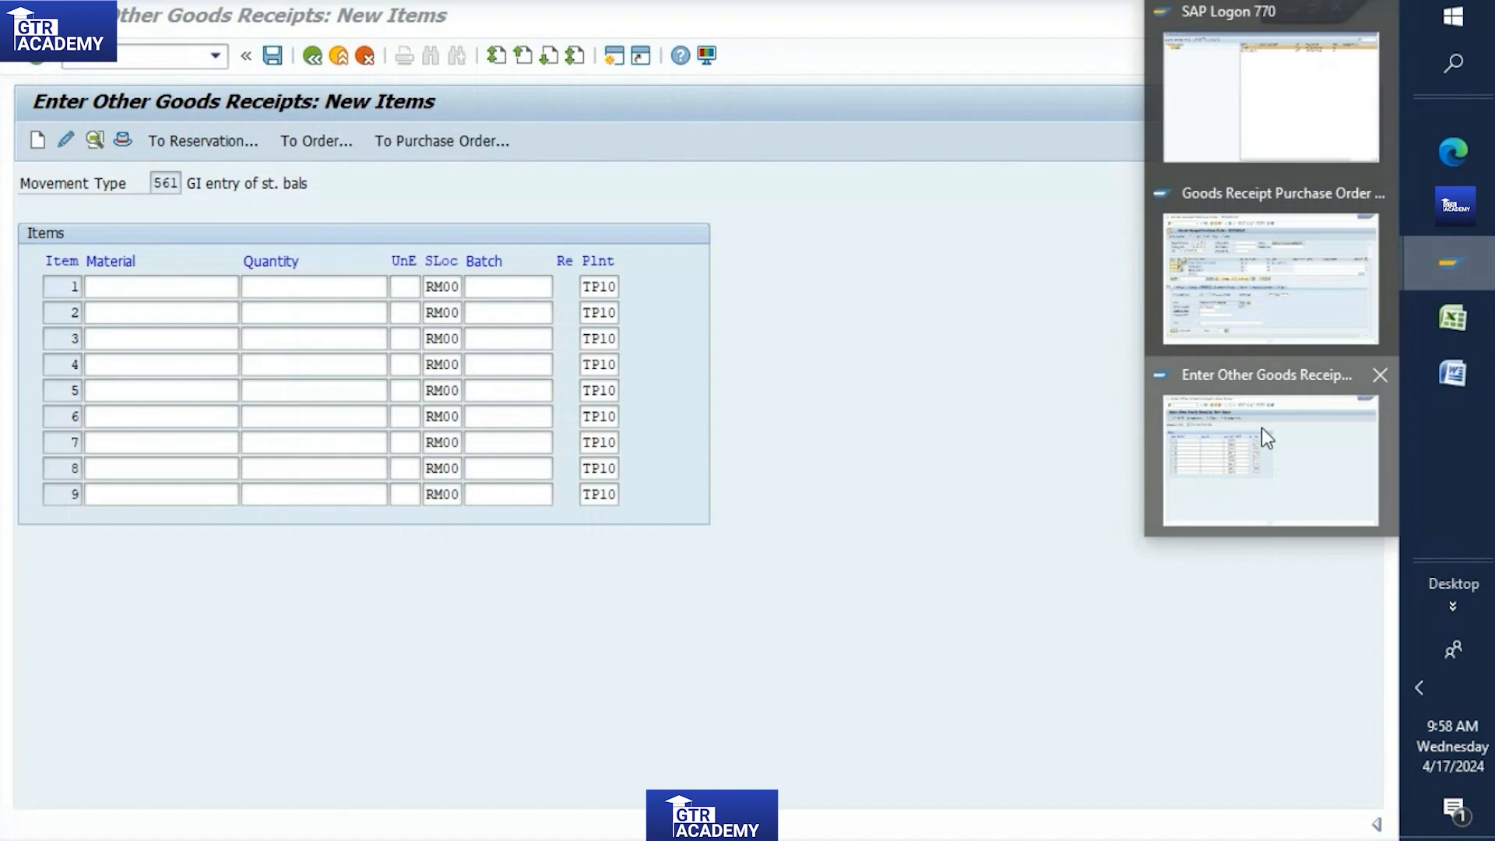
click(1261, 428)
click(128, 295)
key(ctrl+v)
Set the quantity of material 60000640 to 2 KG and post the 561 goods receipt
click(285, 285)
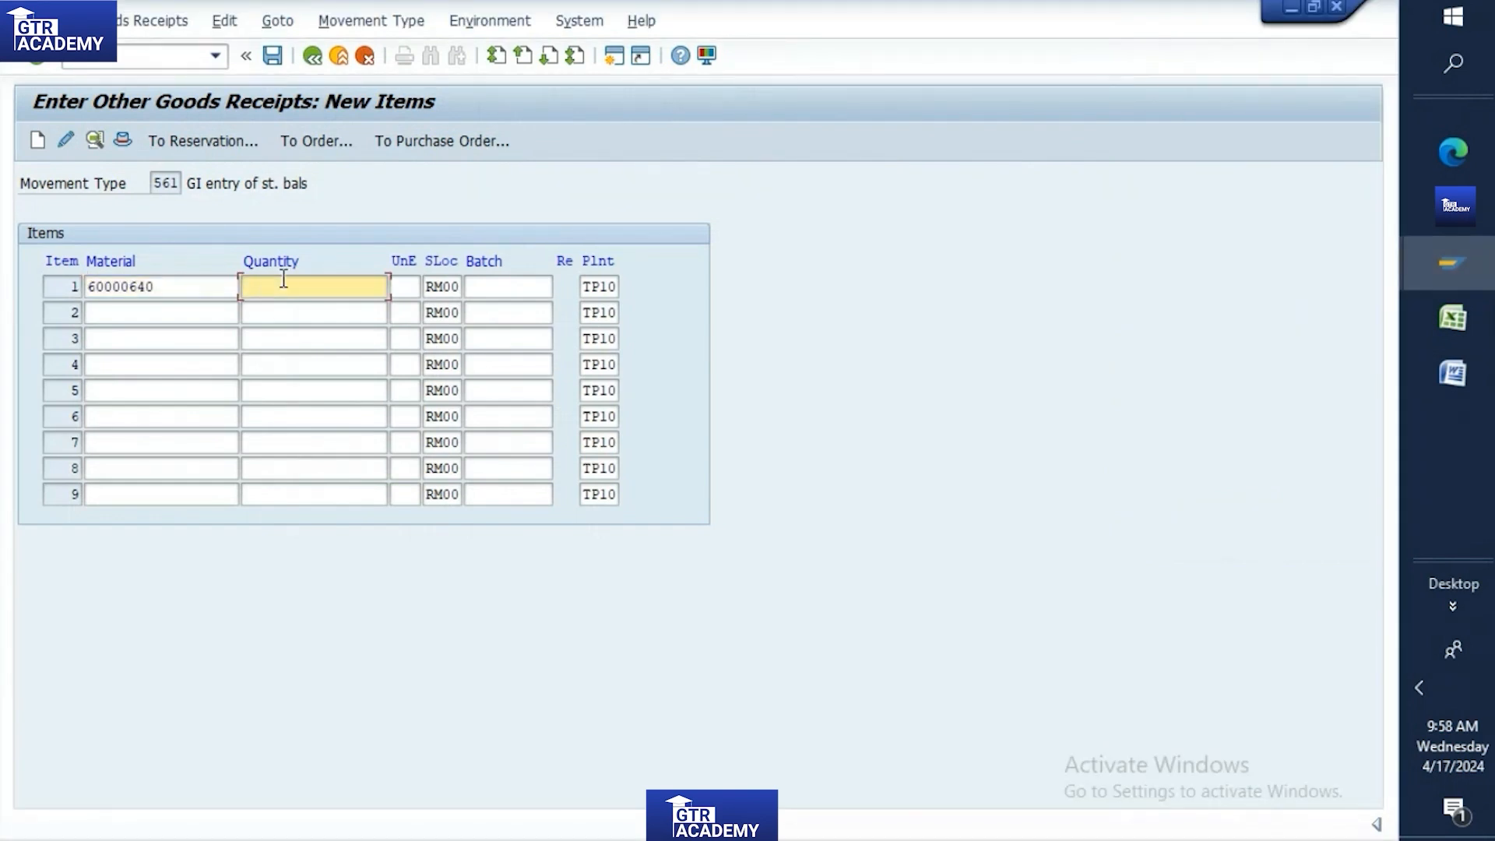
text(2)
key(Return)
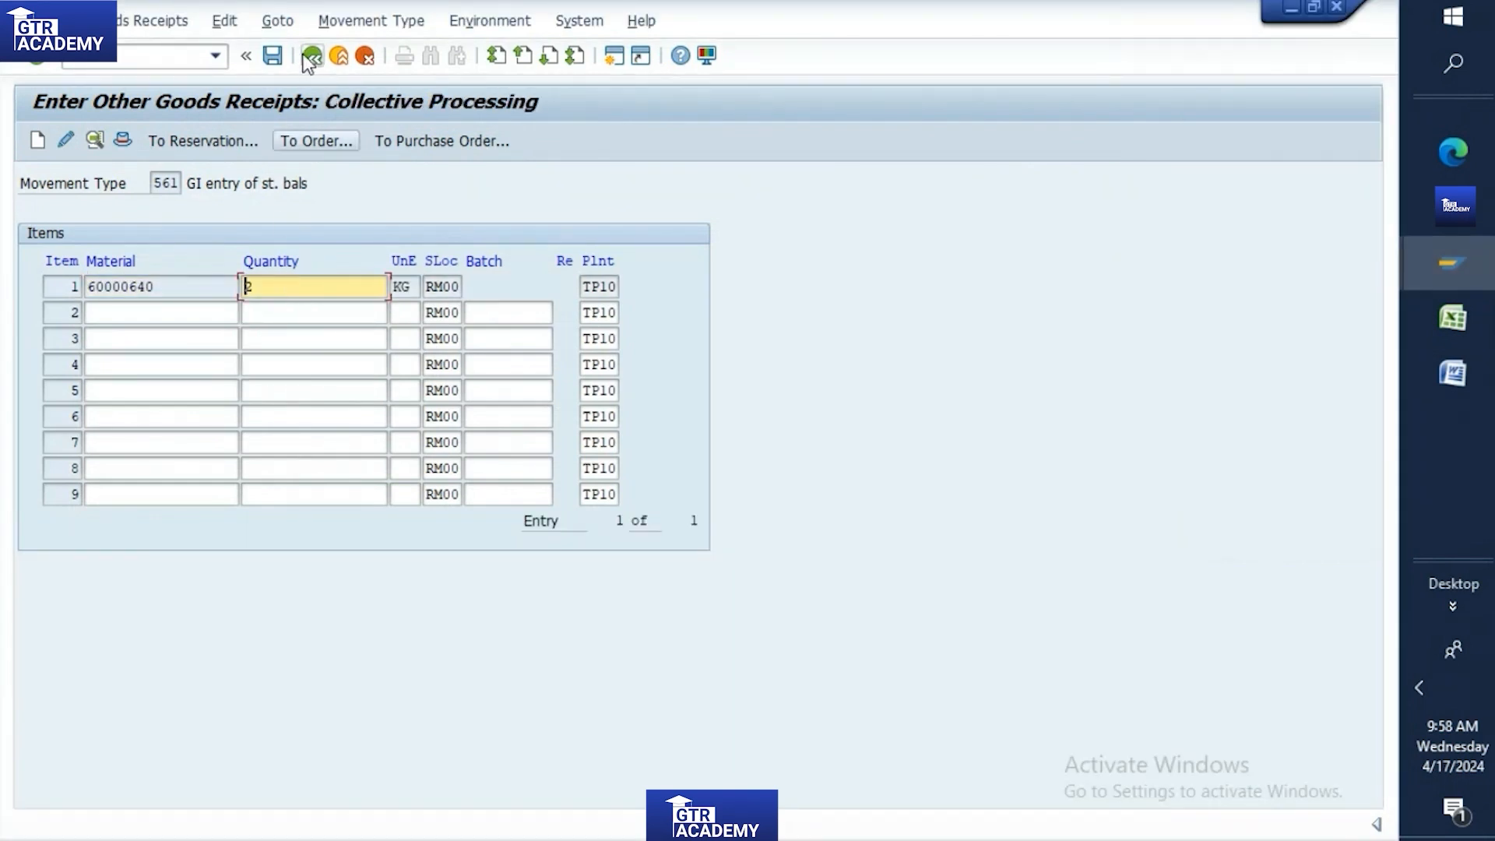
click(274, 56)
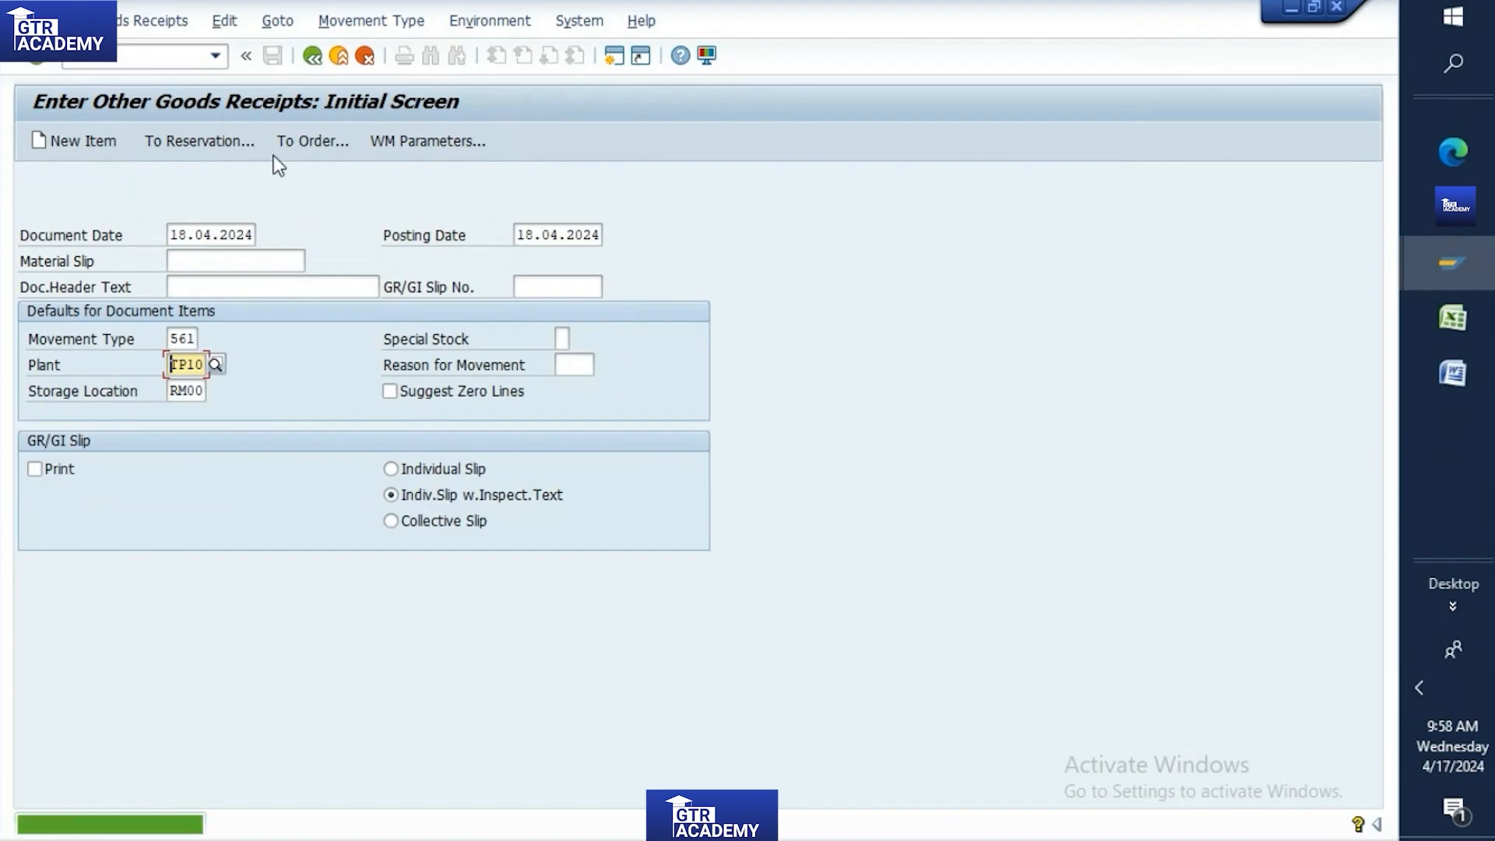
Return to the purchase order goods receipt session and check the document again
mouse_move(1441, 277)
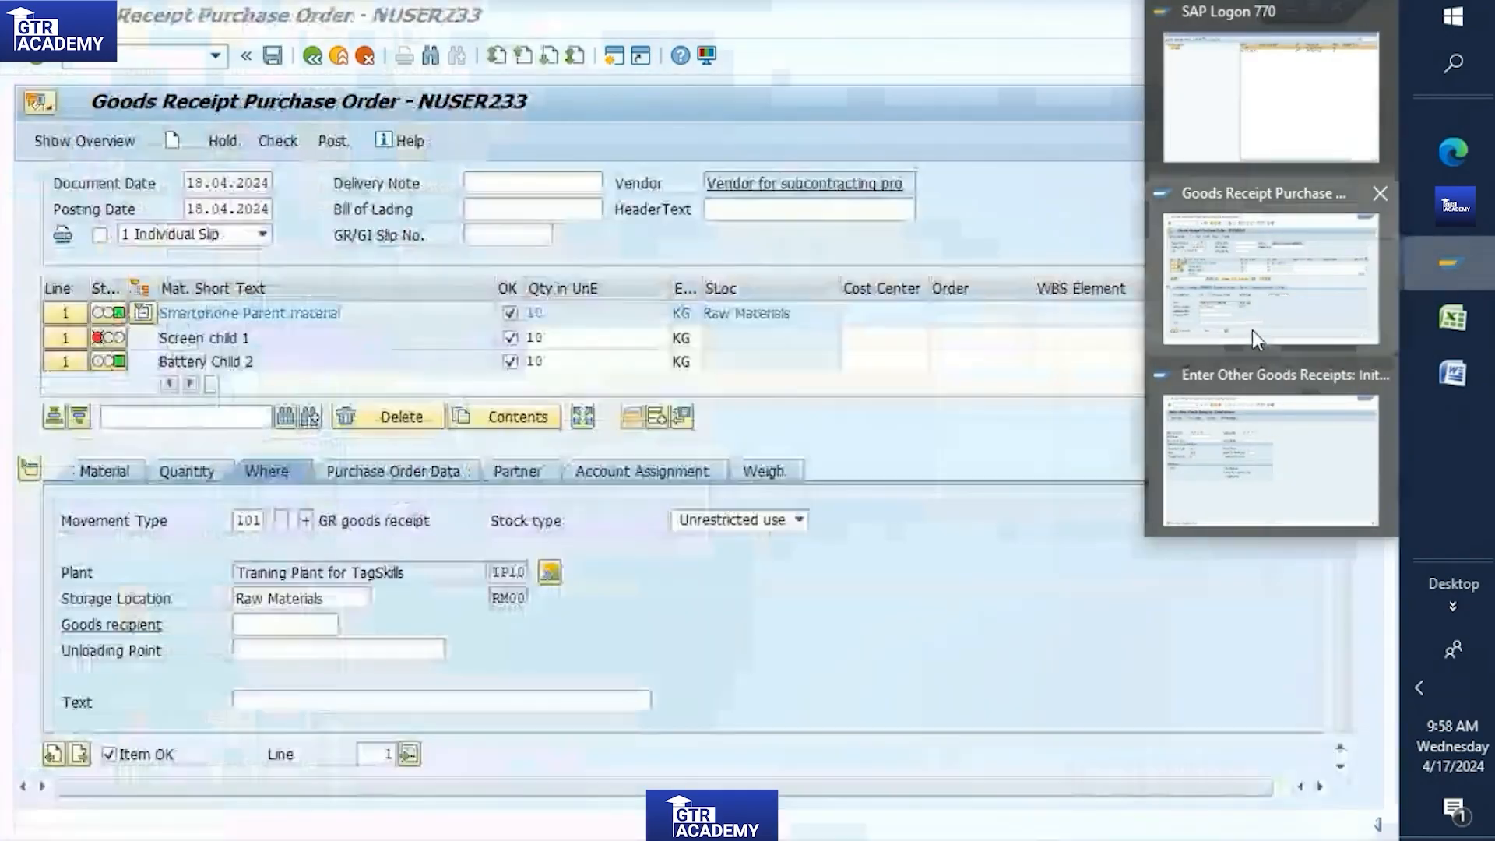
click(1252, 330)
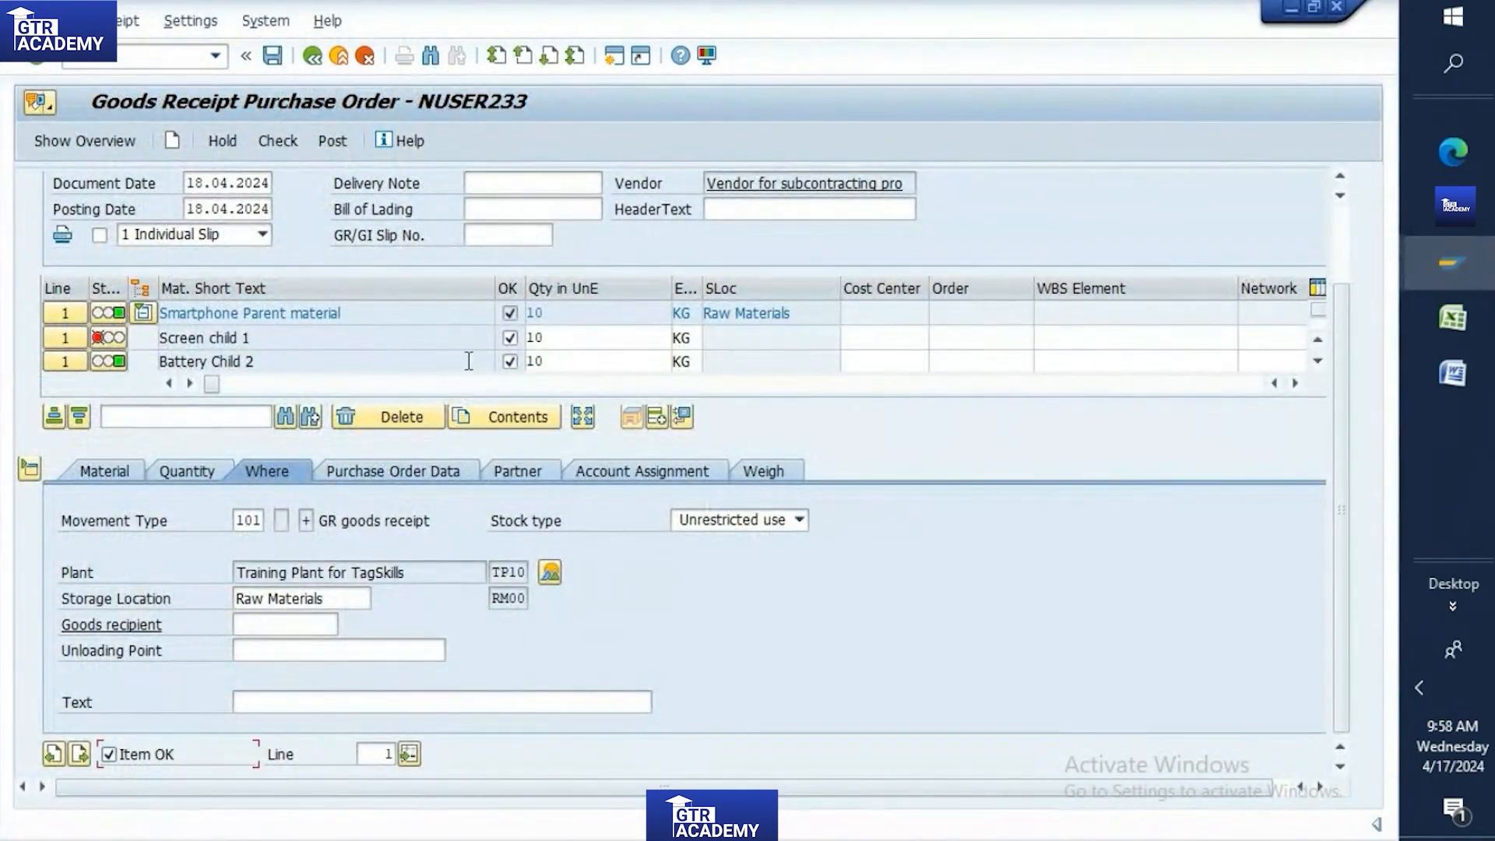
click(264, 137)
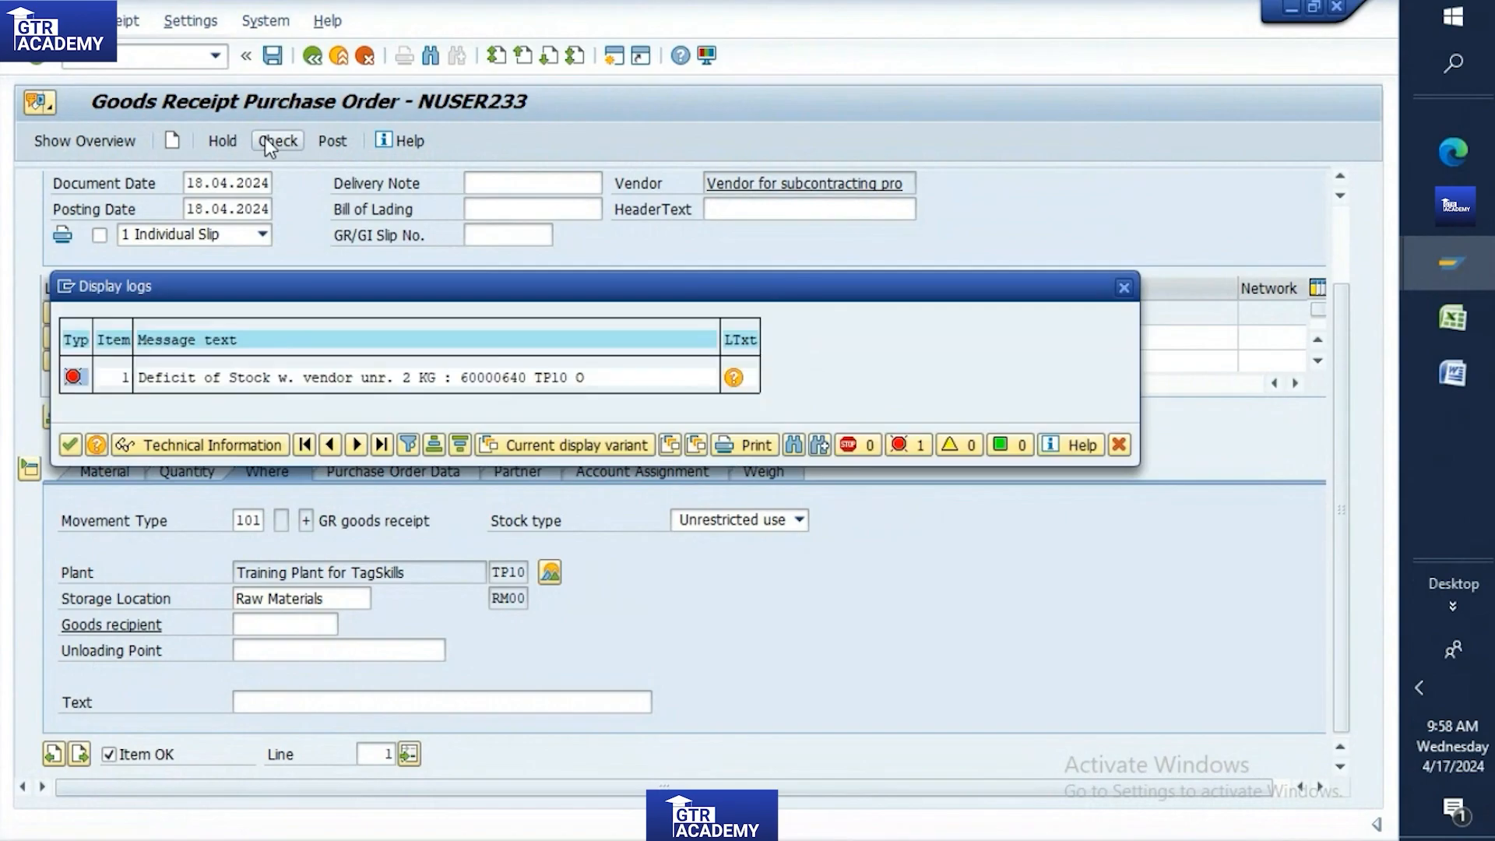
Close the check log and leave the purchase order goods receipt without saving the document
click(76, 441)
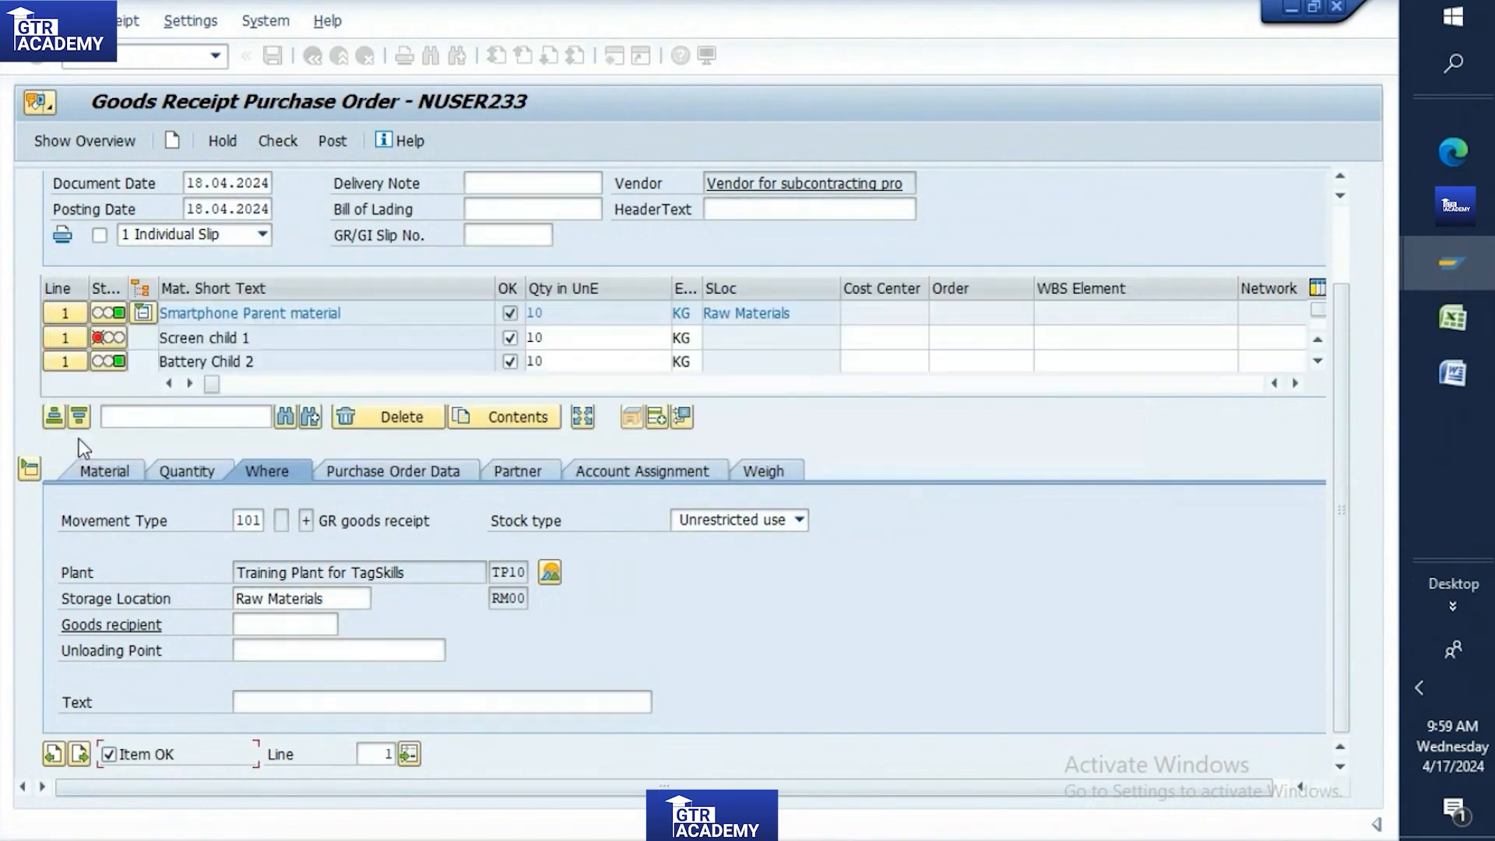
click(311, 56)
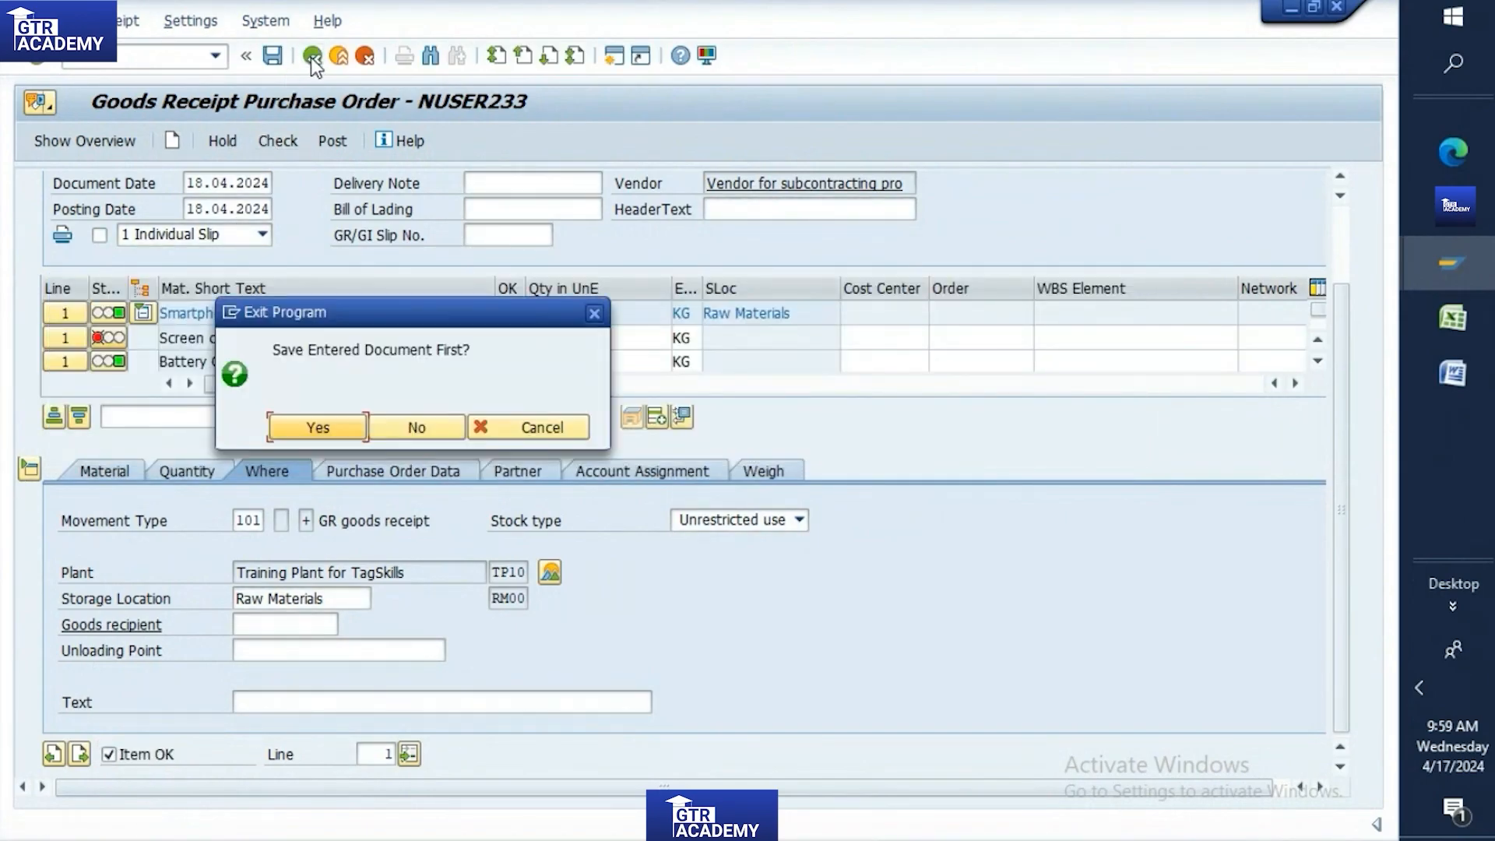
click(388, 435)
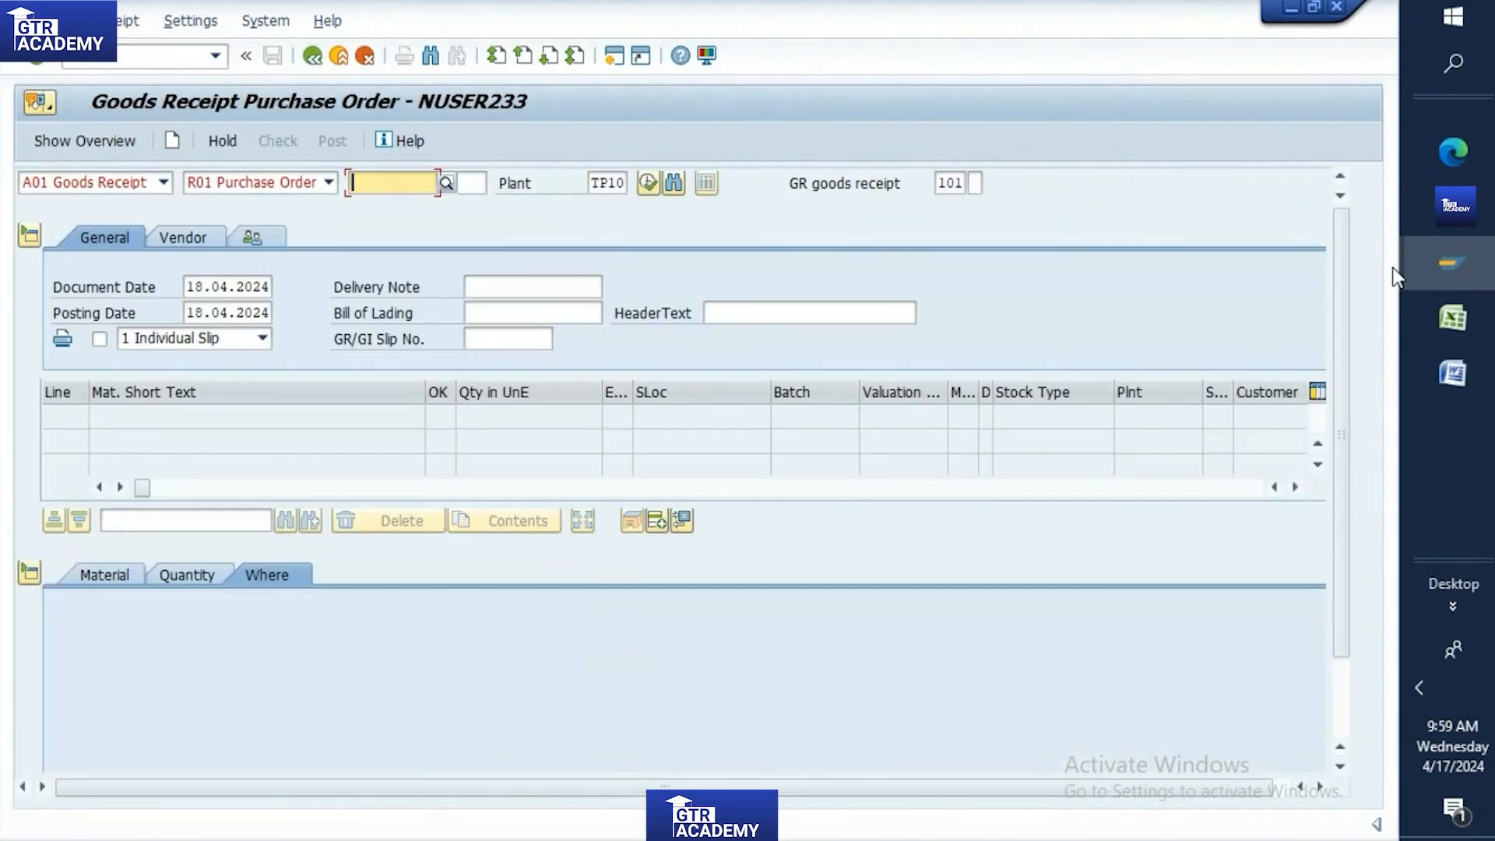
Copy the SC PO number from the Excel sheet and load that purchase order in the SAP goods receipt session
click(1441, 327)
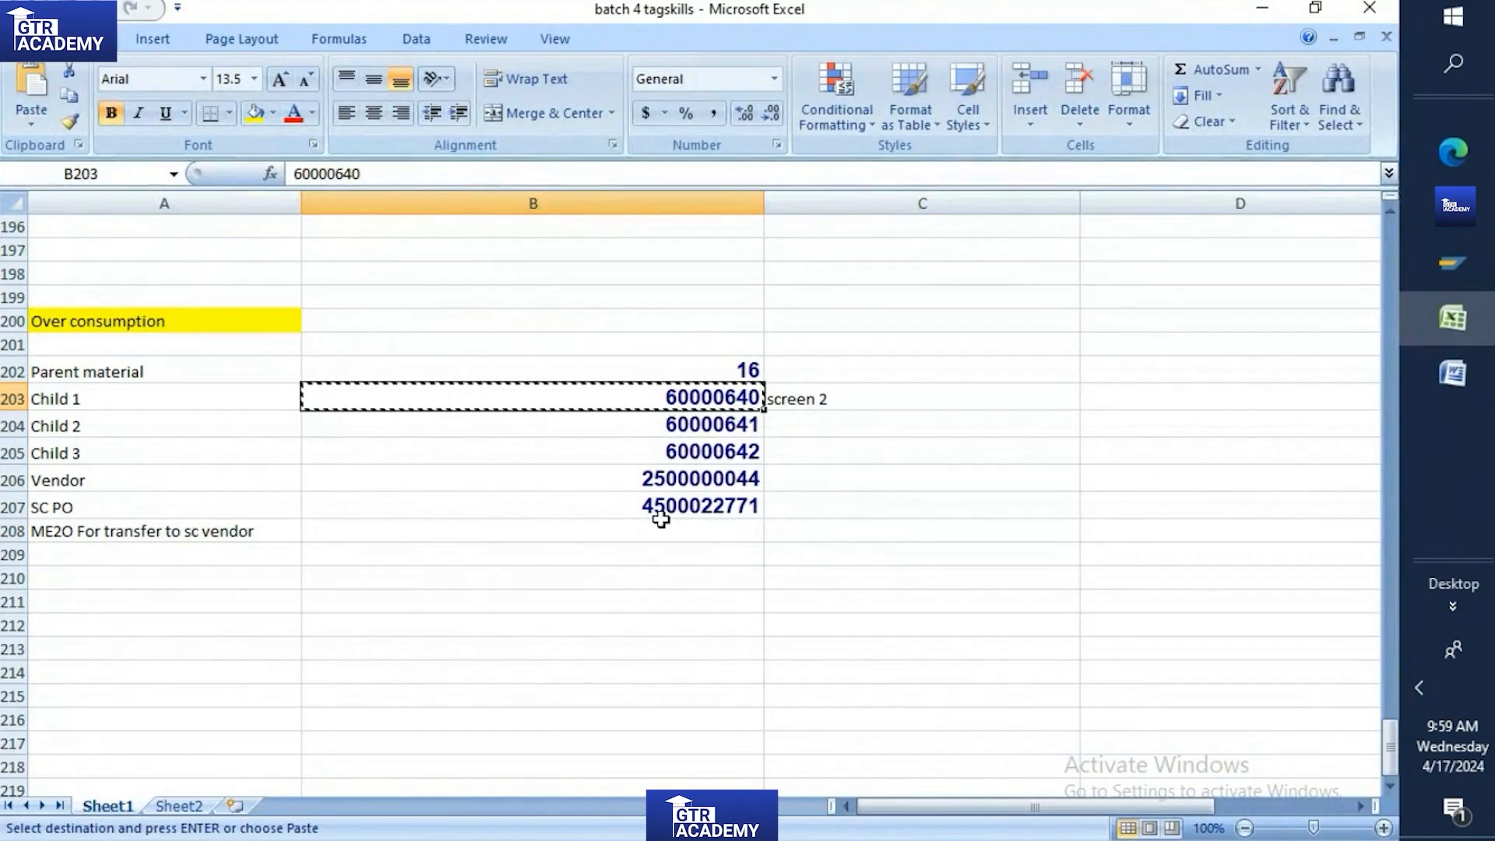
click(662, 506)
key(ctrl+c)
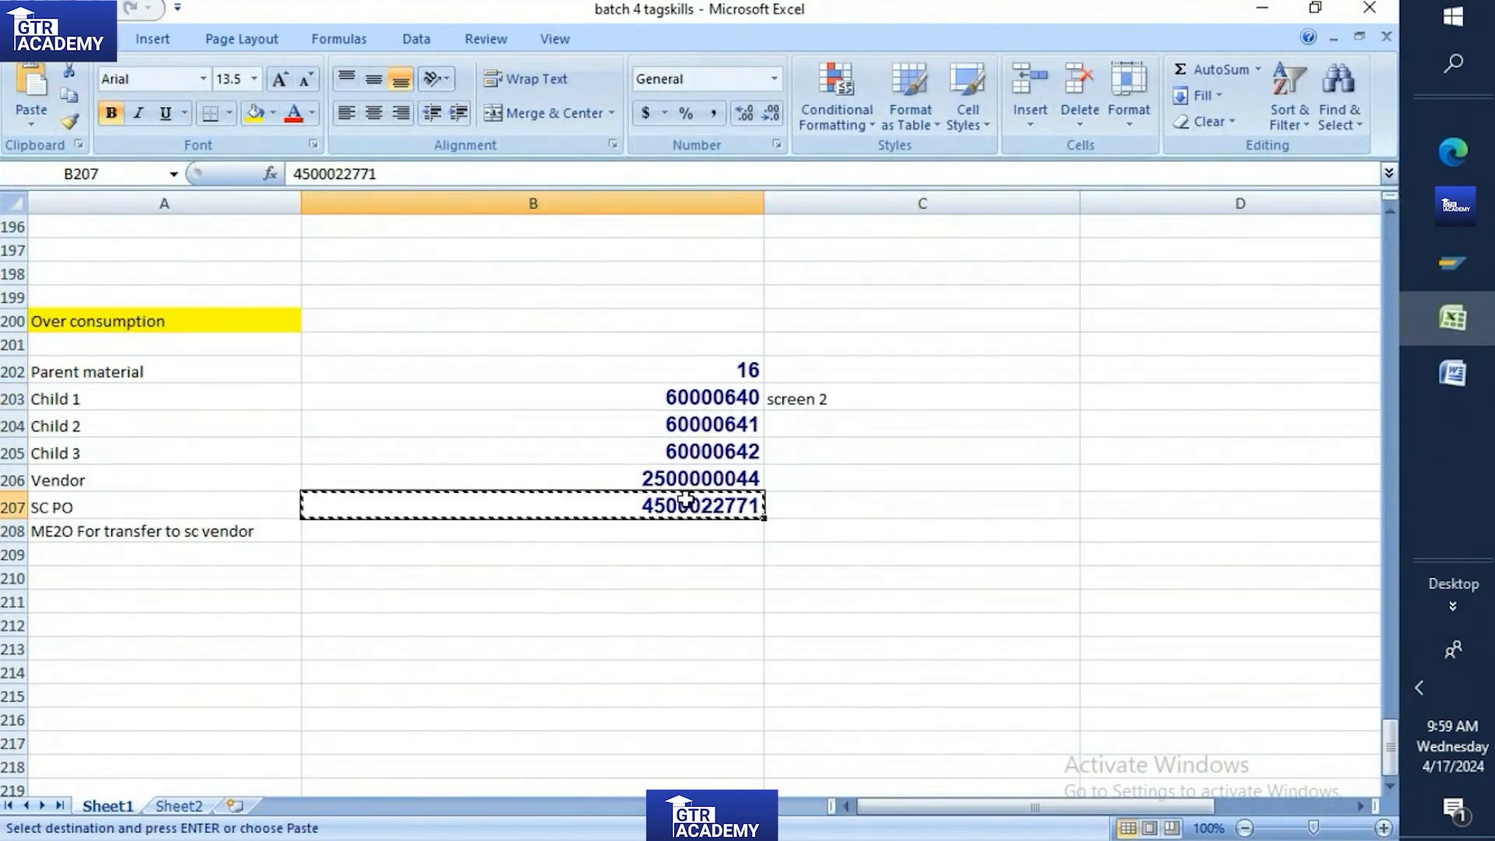
click(1468, 272)
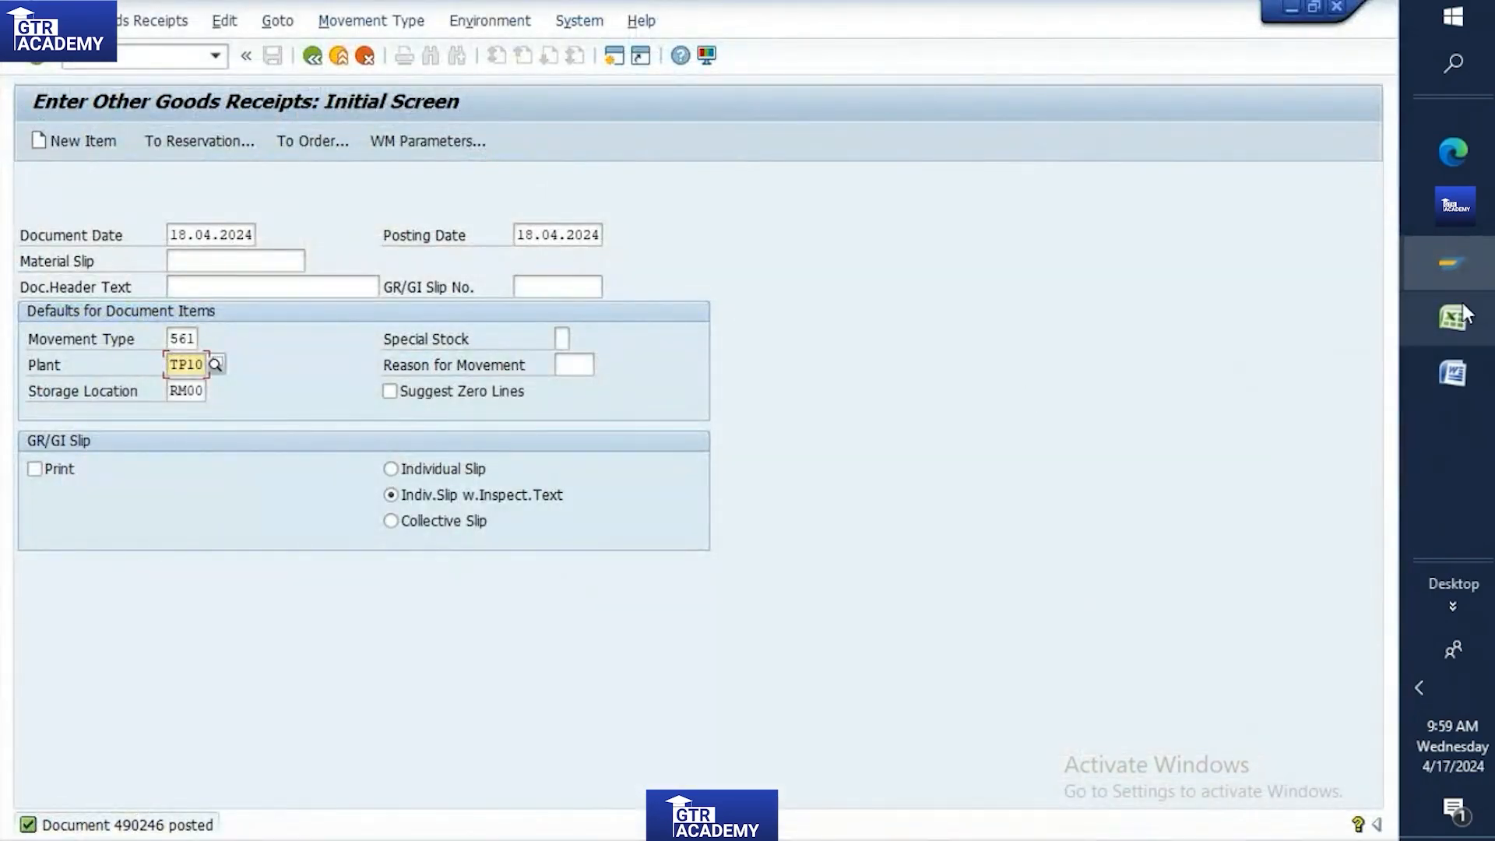
click(1452, 276)
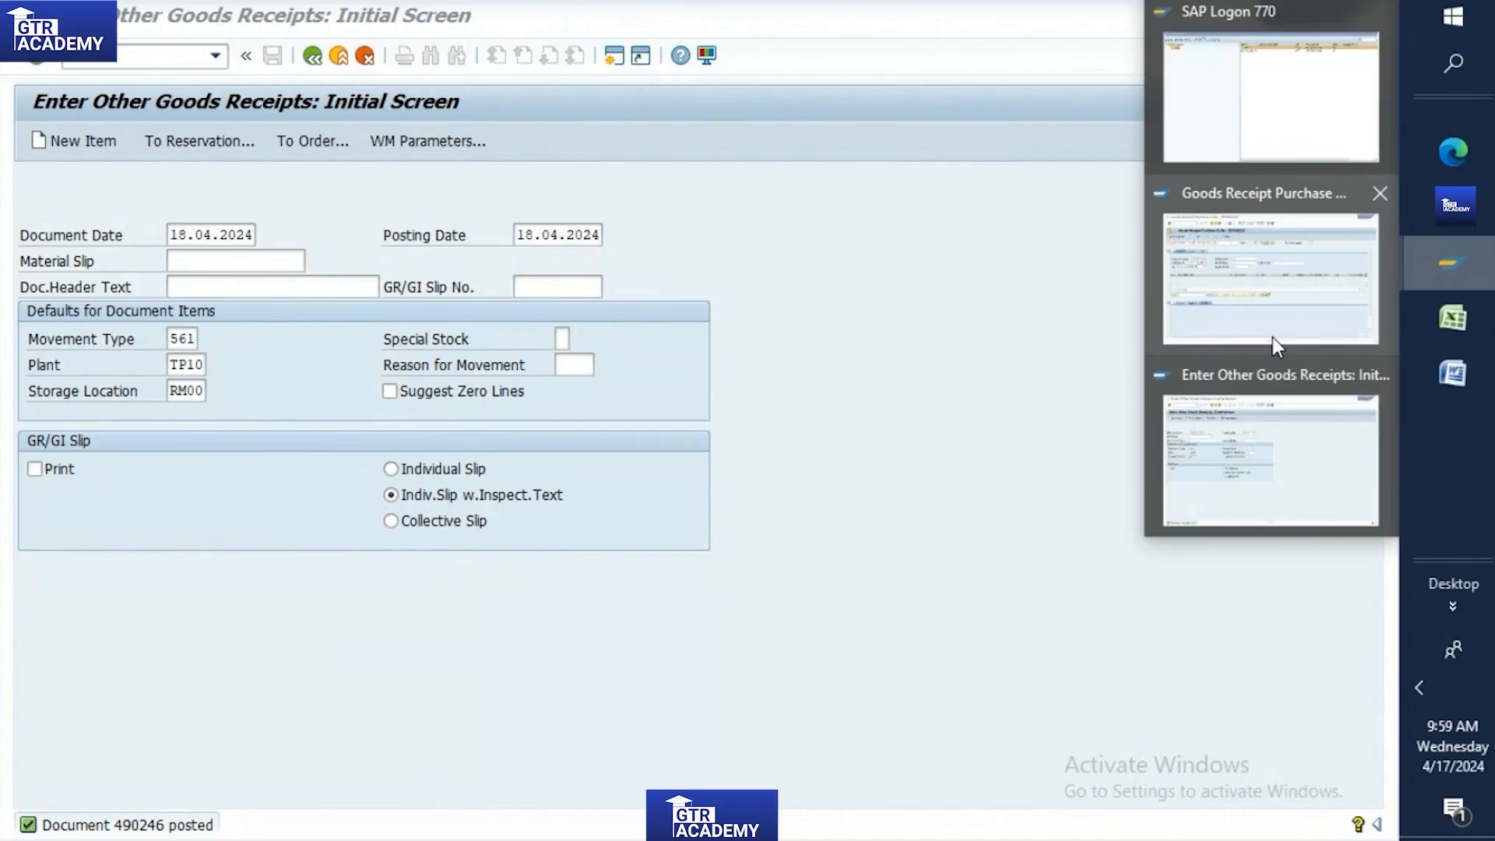
click(1272, 338)
key(ctrl+v)
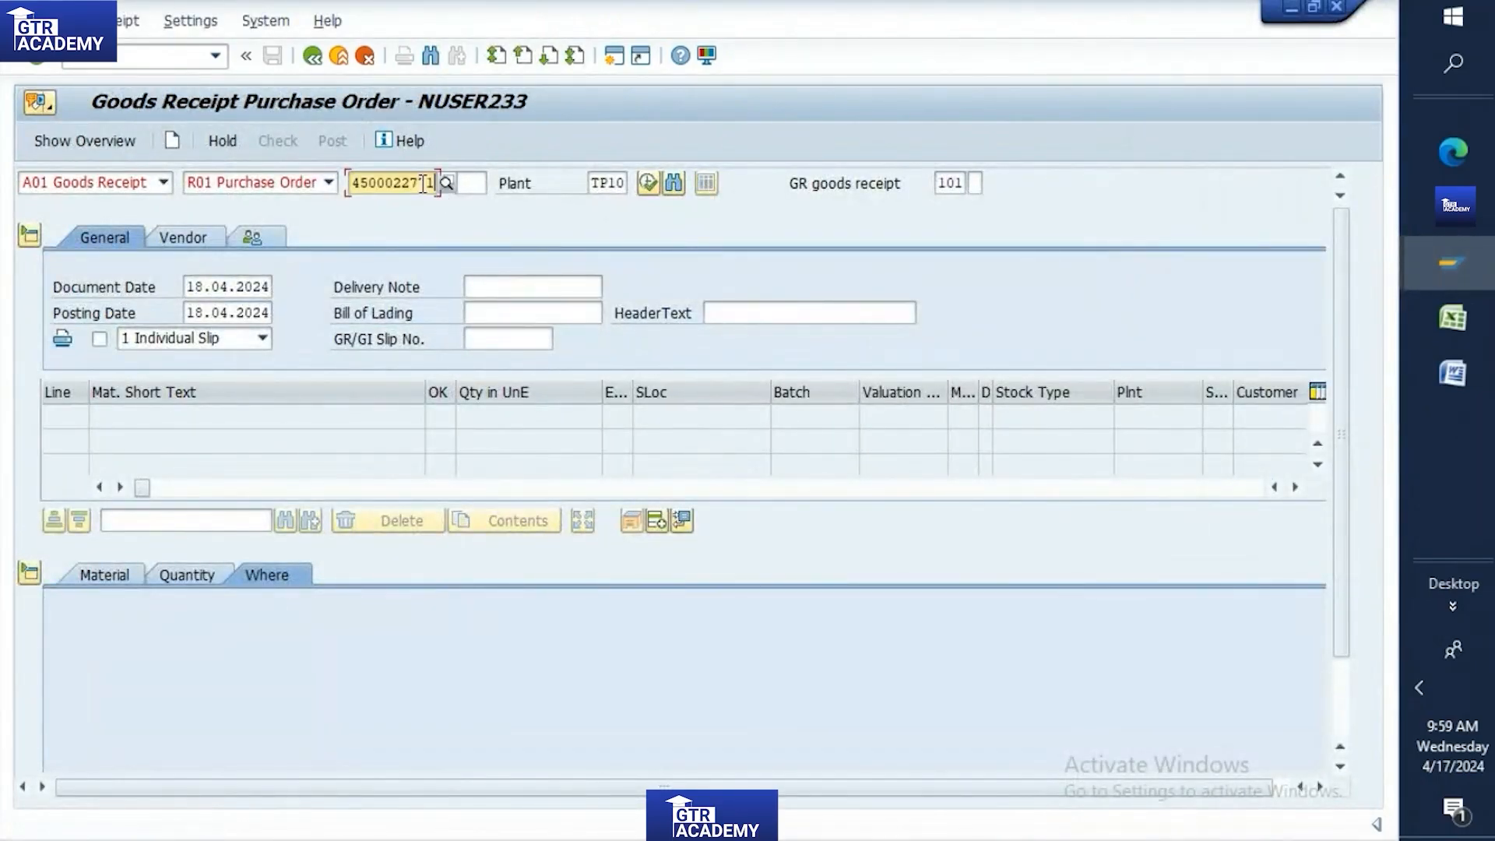
key(Return)
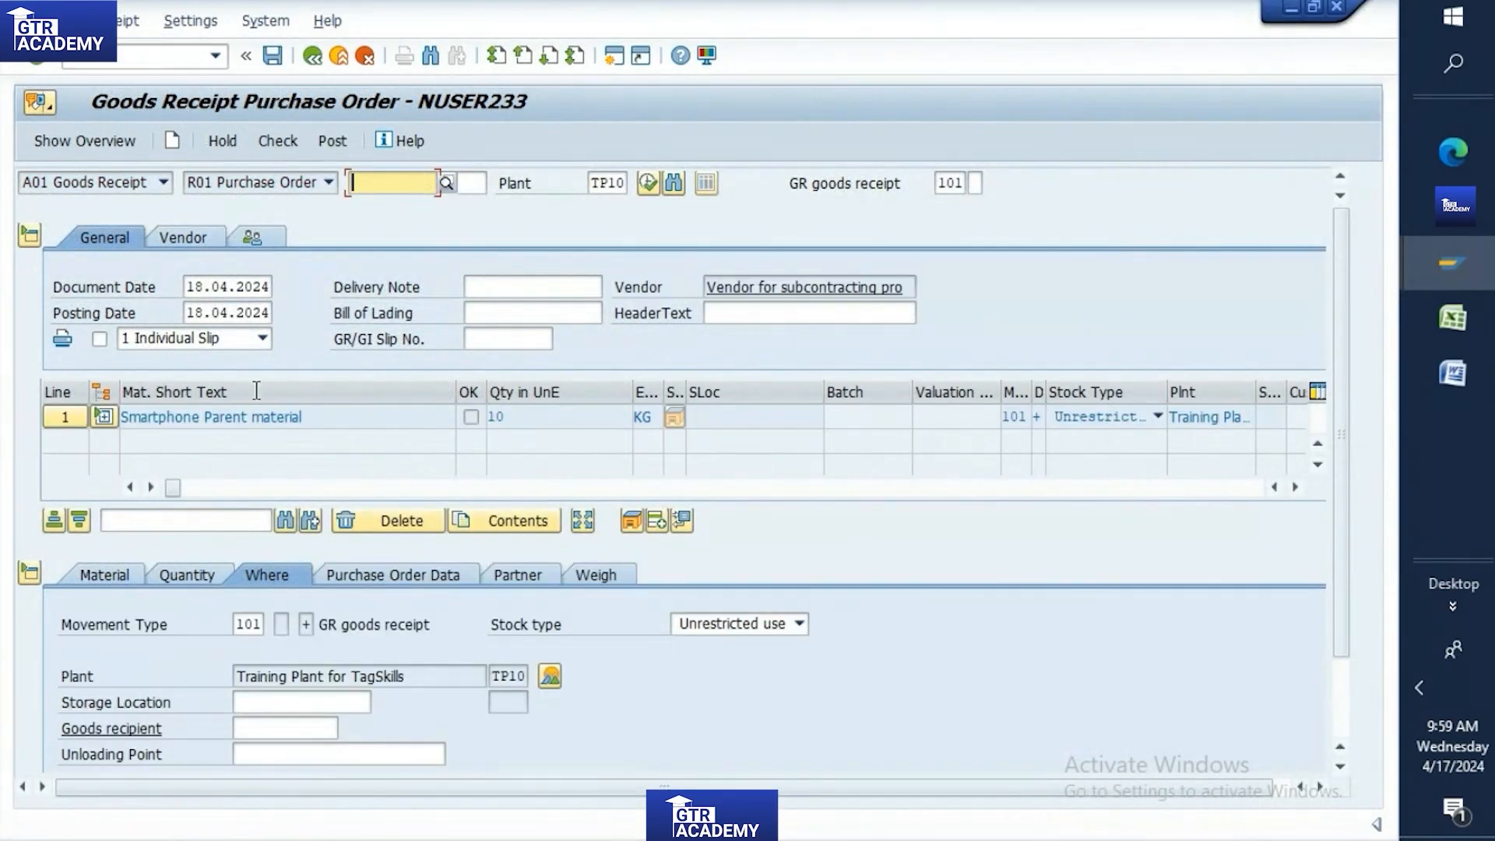
Set the storage location of the smartphone parent item to RM00, mark the item OK and check the goods receipt
click(269, 703)
text(RM00)
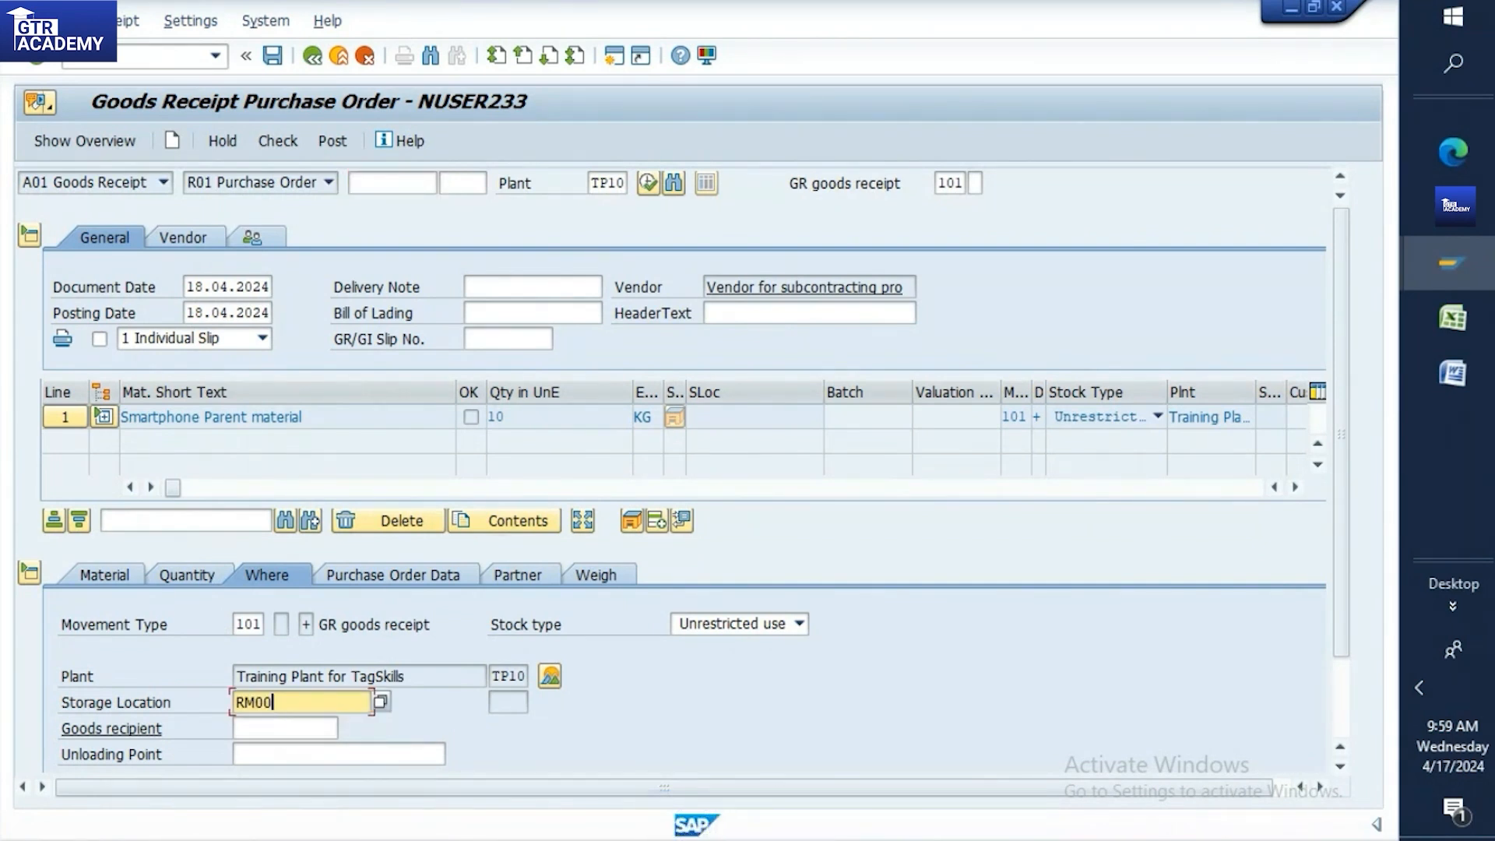
drag(1343, 615, 1335, 728)
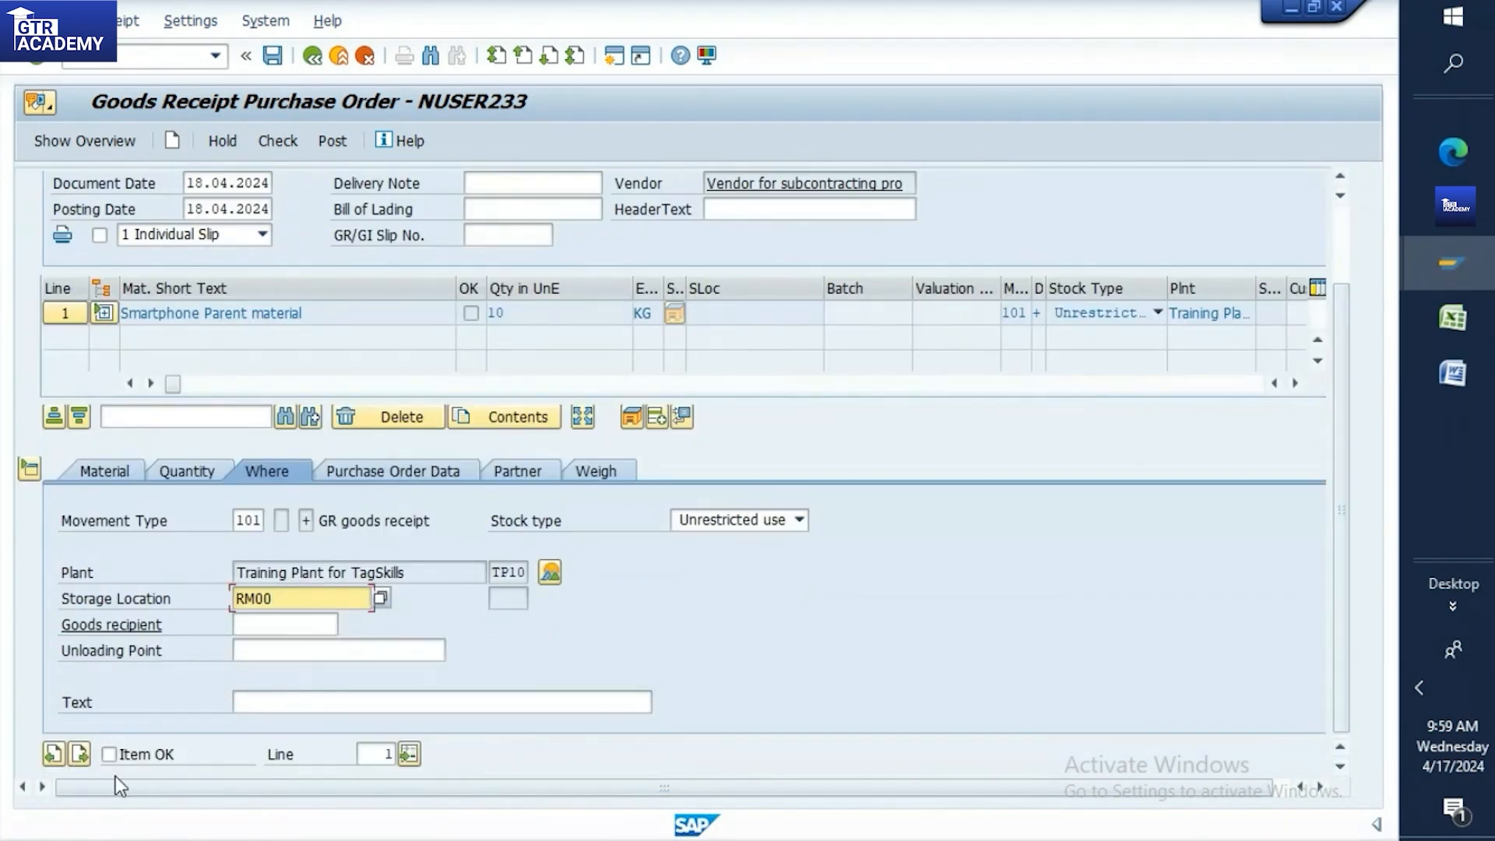
click(109, 754)
click(274, 142)
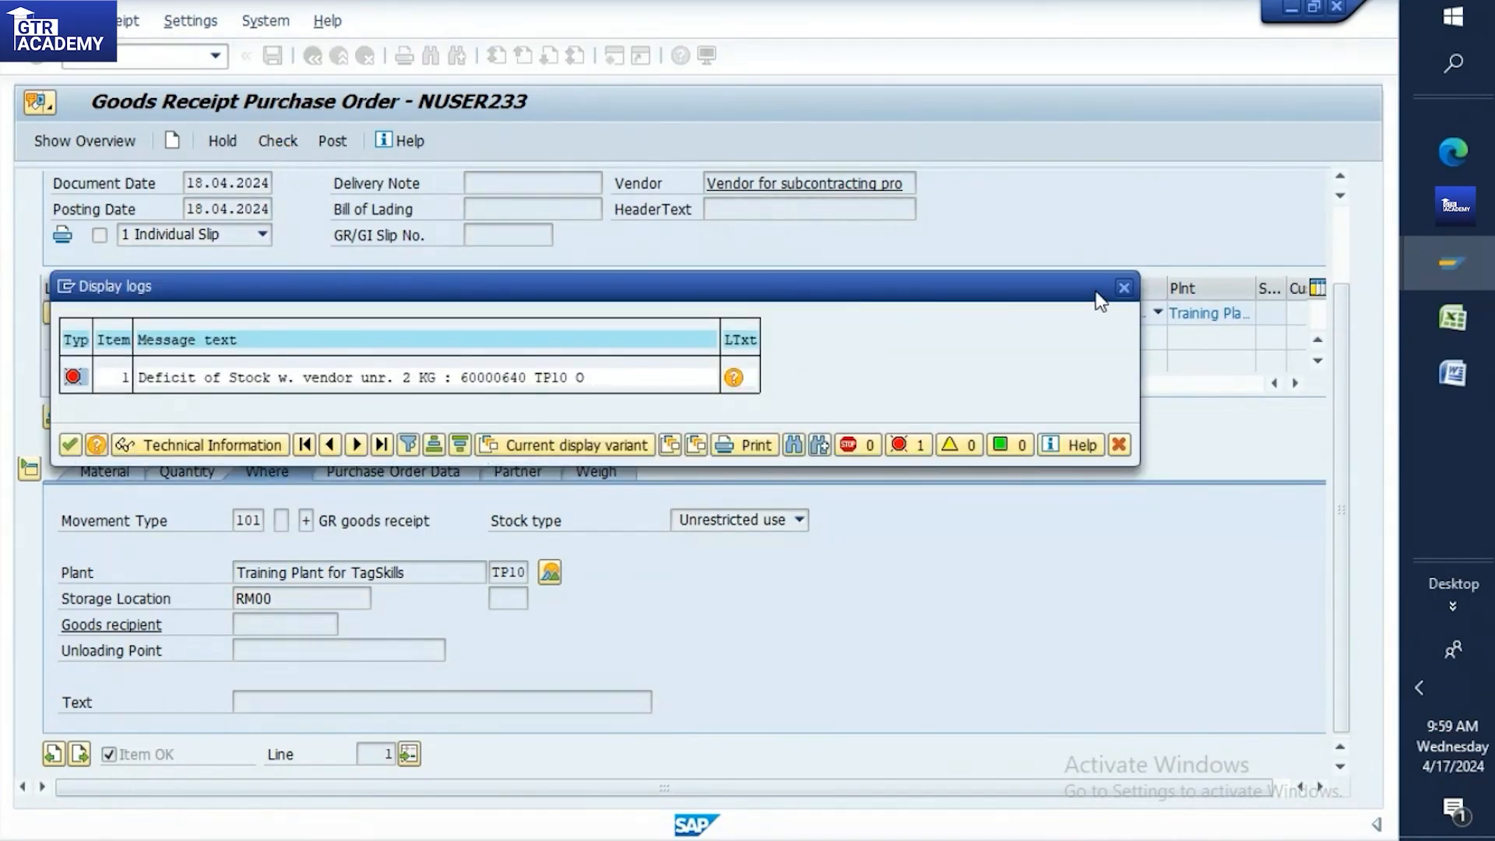
click(1126, 290)
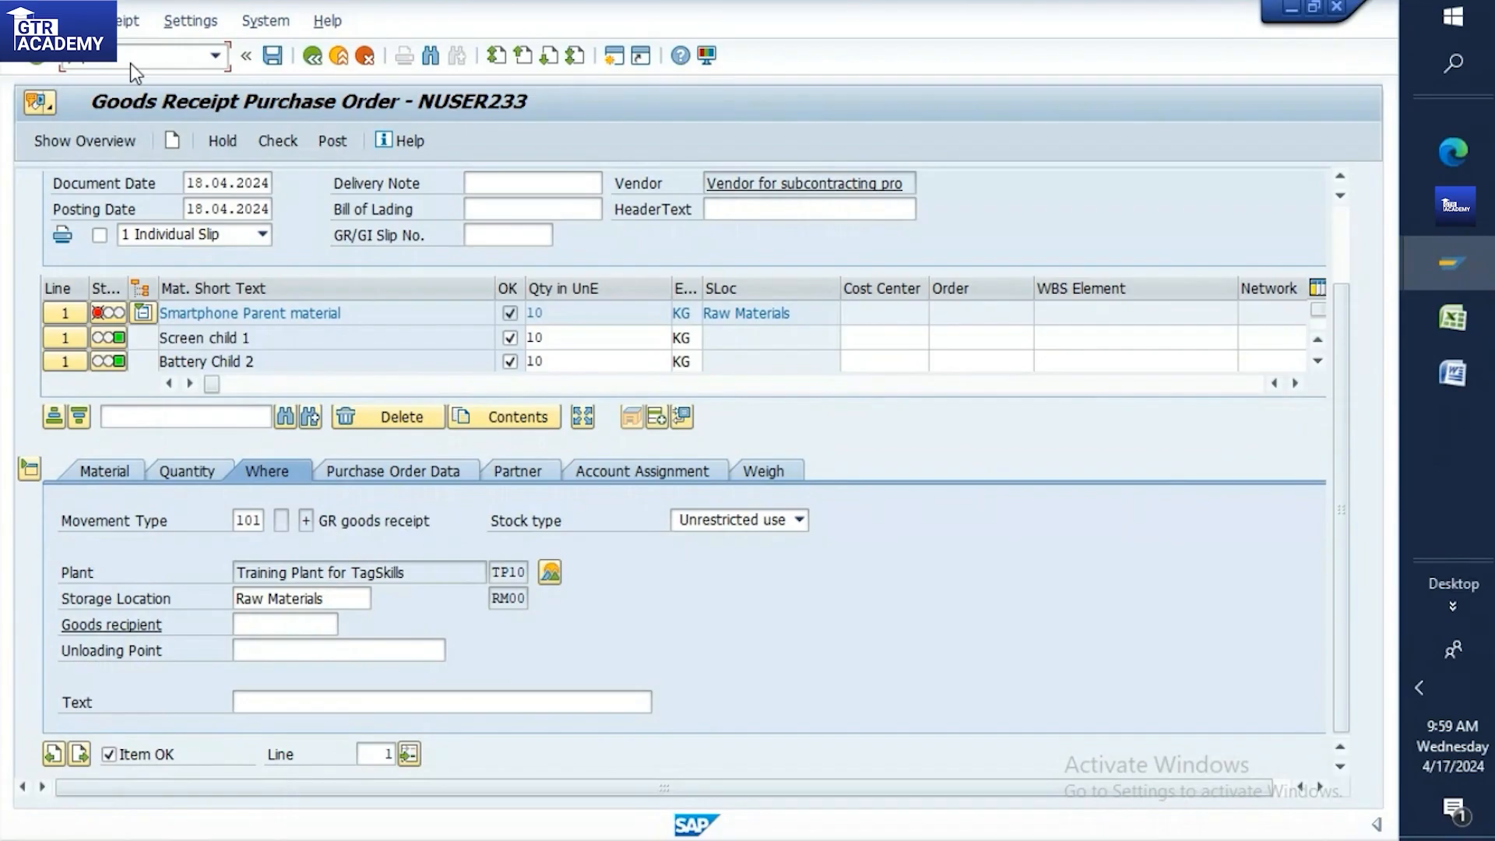
Restart the goods movement transaction and switch the action to A08 Transfer Posting
key(Return)
click(164, 182)
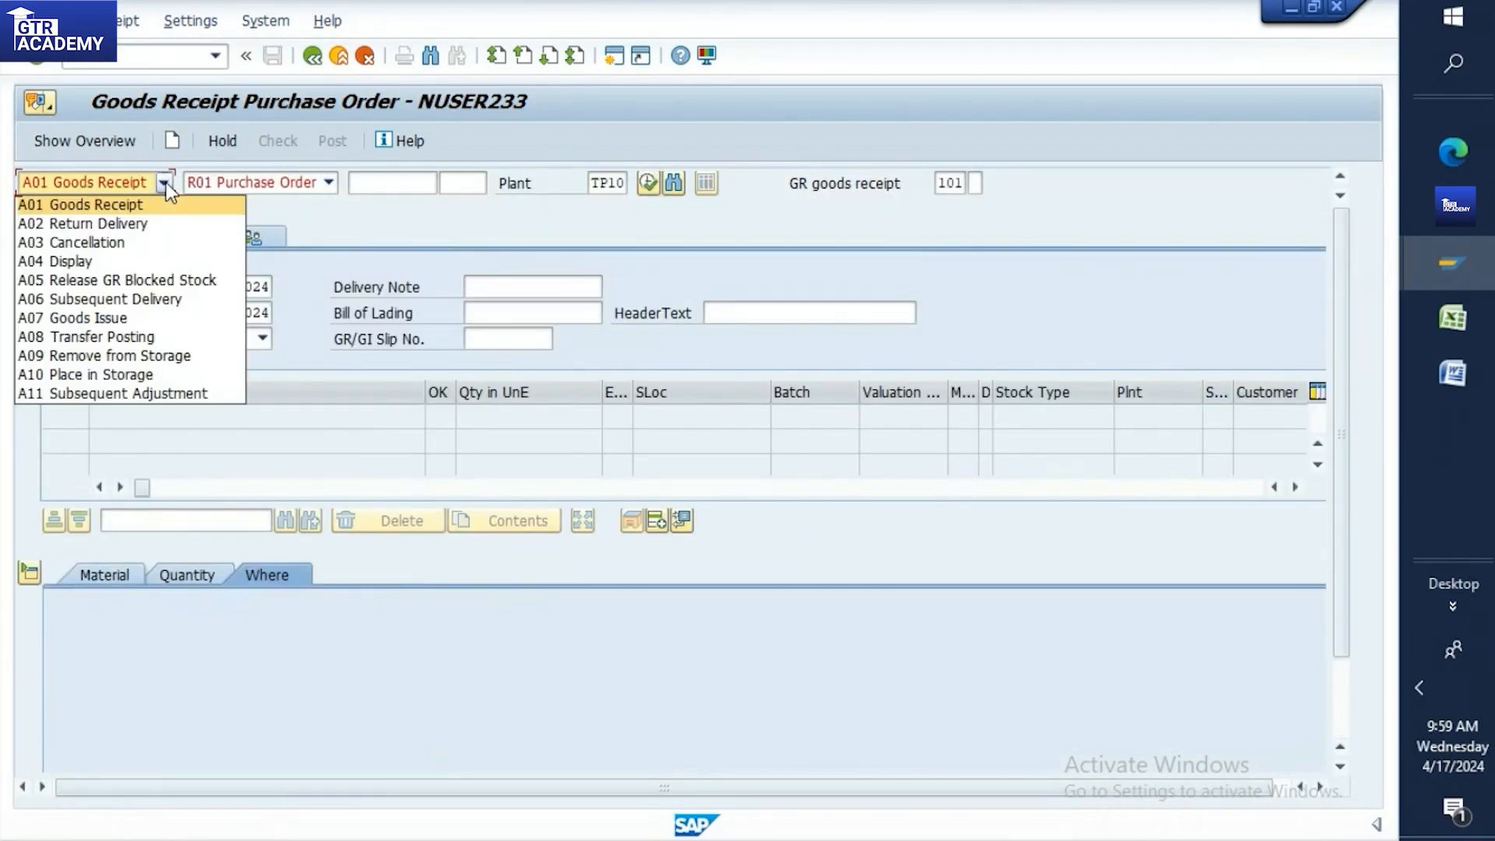
click(77, 343)
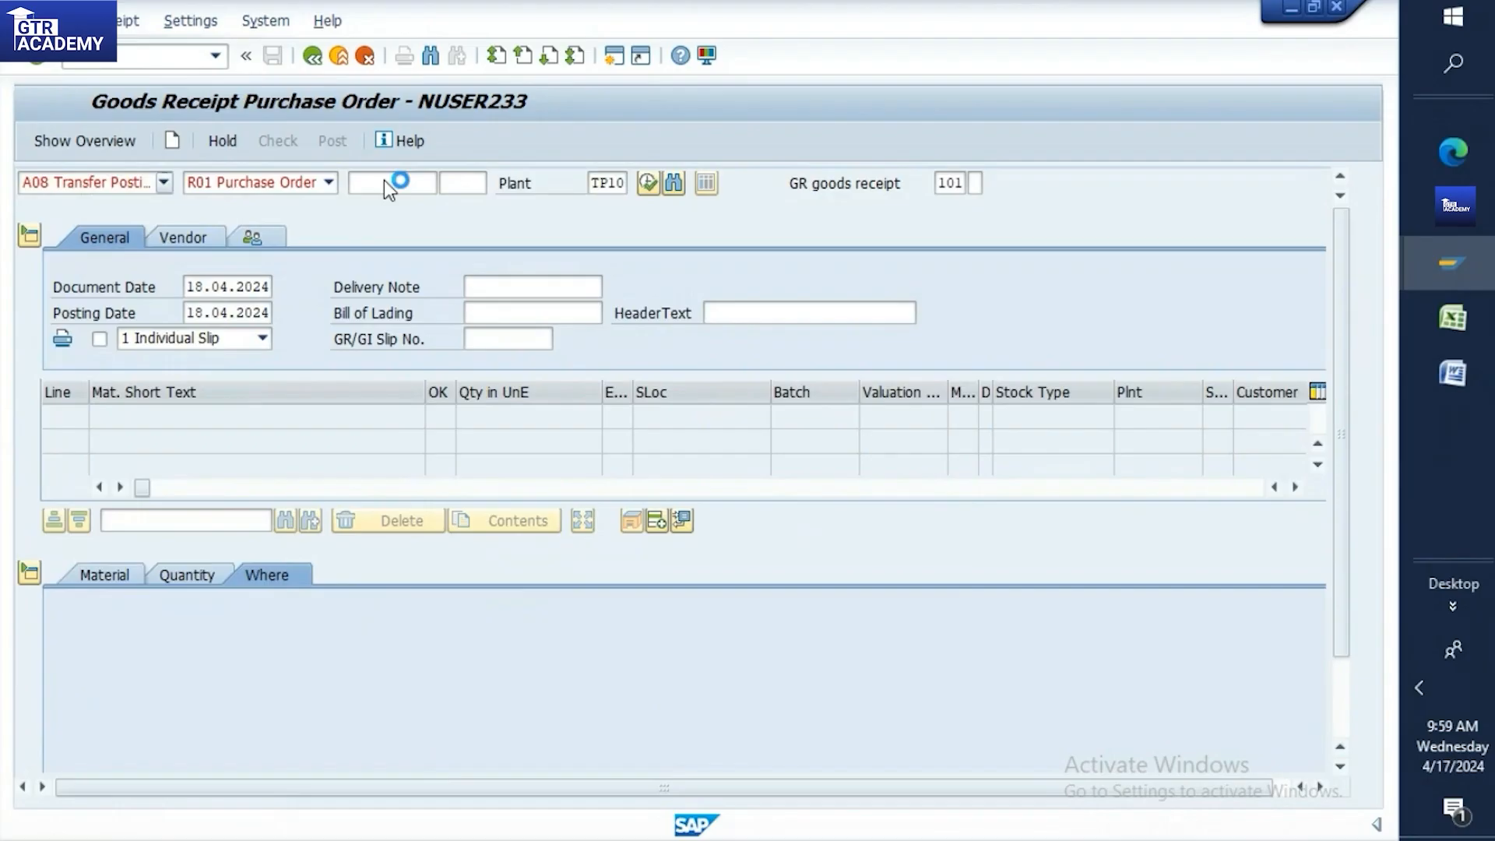
click(165, 468)
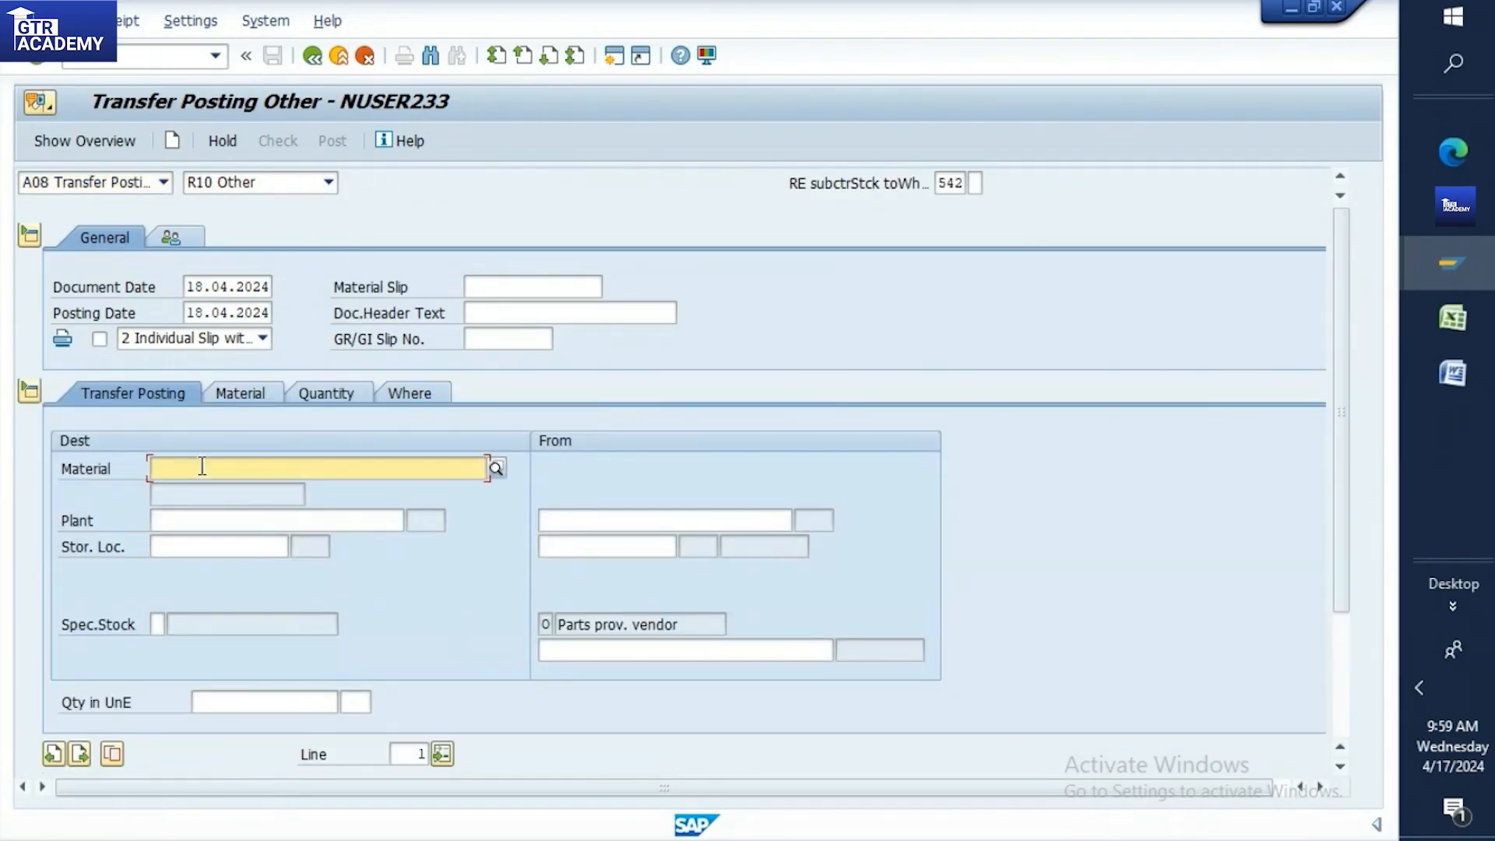
key(ctrl+v)
click(190, 521)
key(Return)
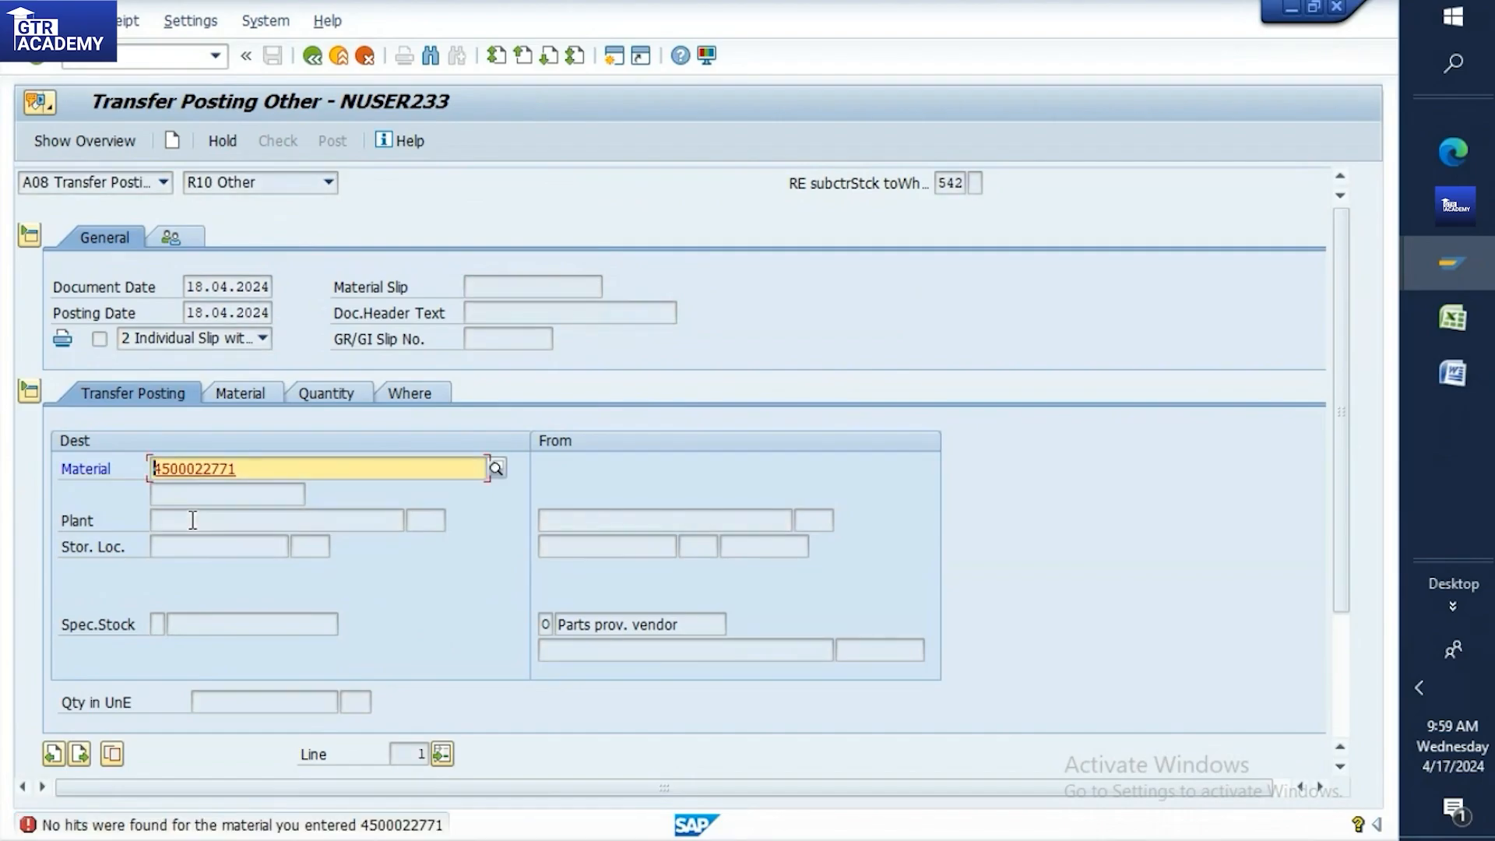
Copy the Child 1 material number 60000640 from the Excel sheet into the material of the SAP transfer posting
click(1453, 317)
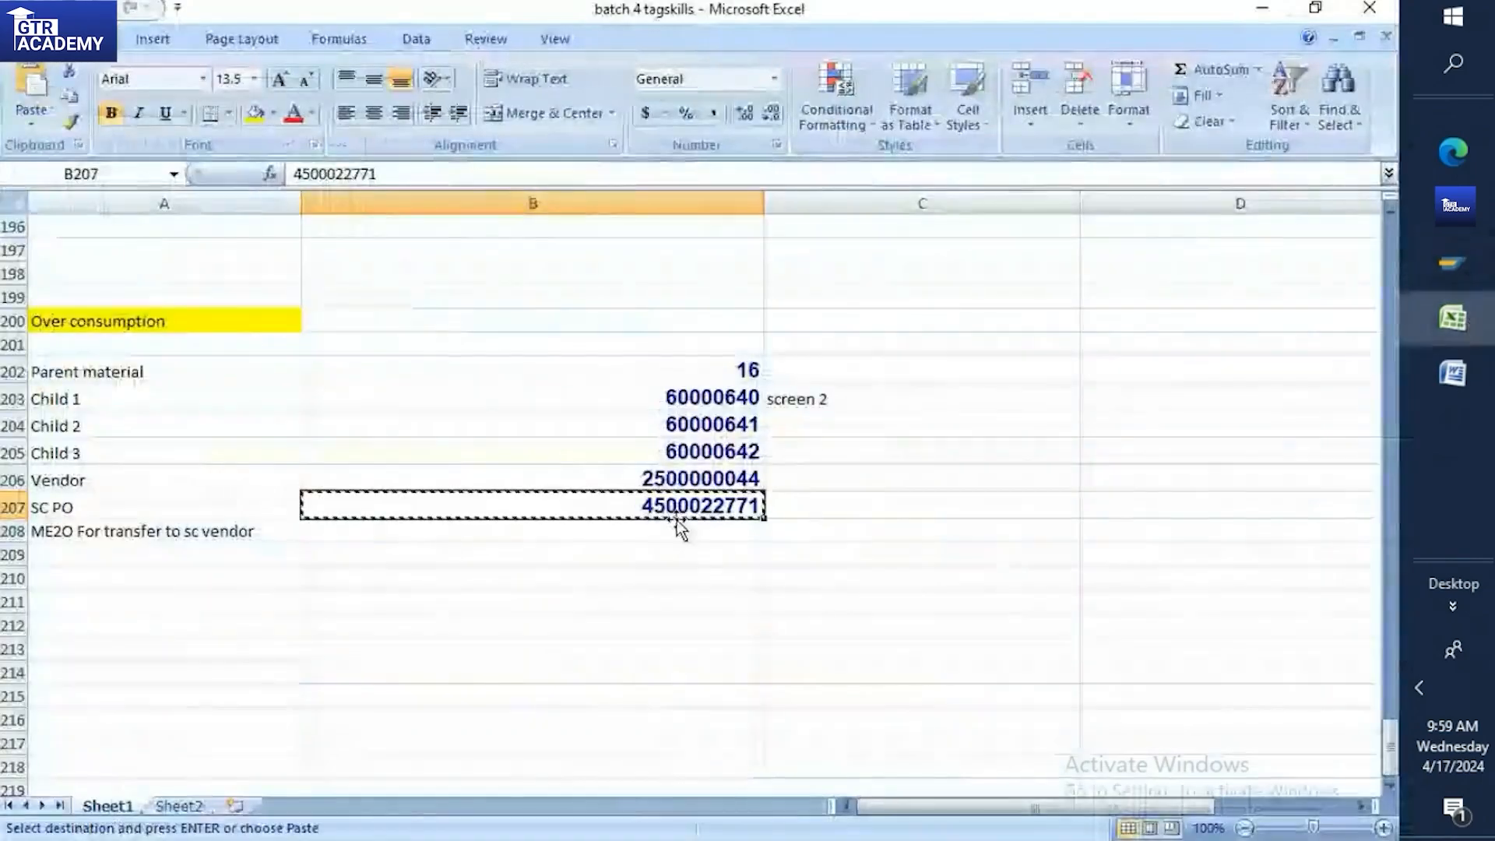
click(700, 395)
key(ctrl+c)
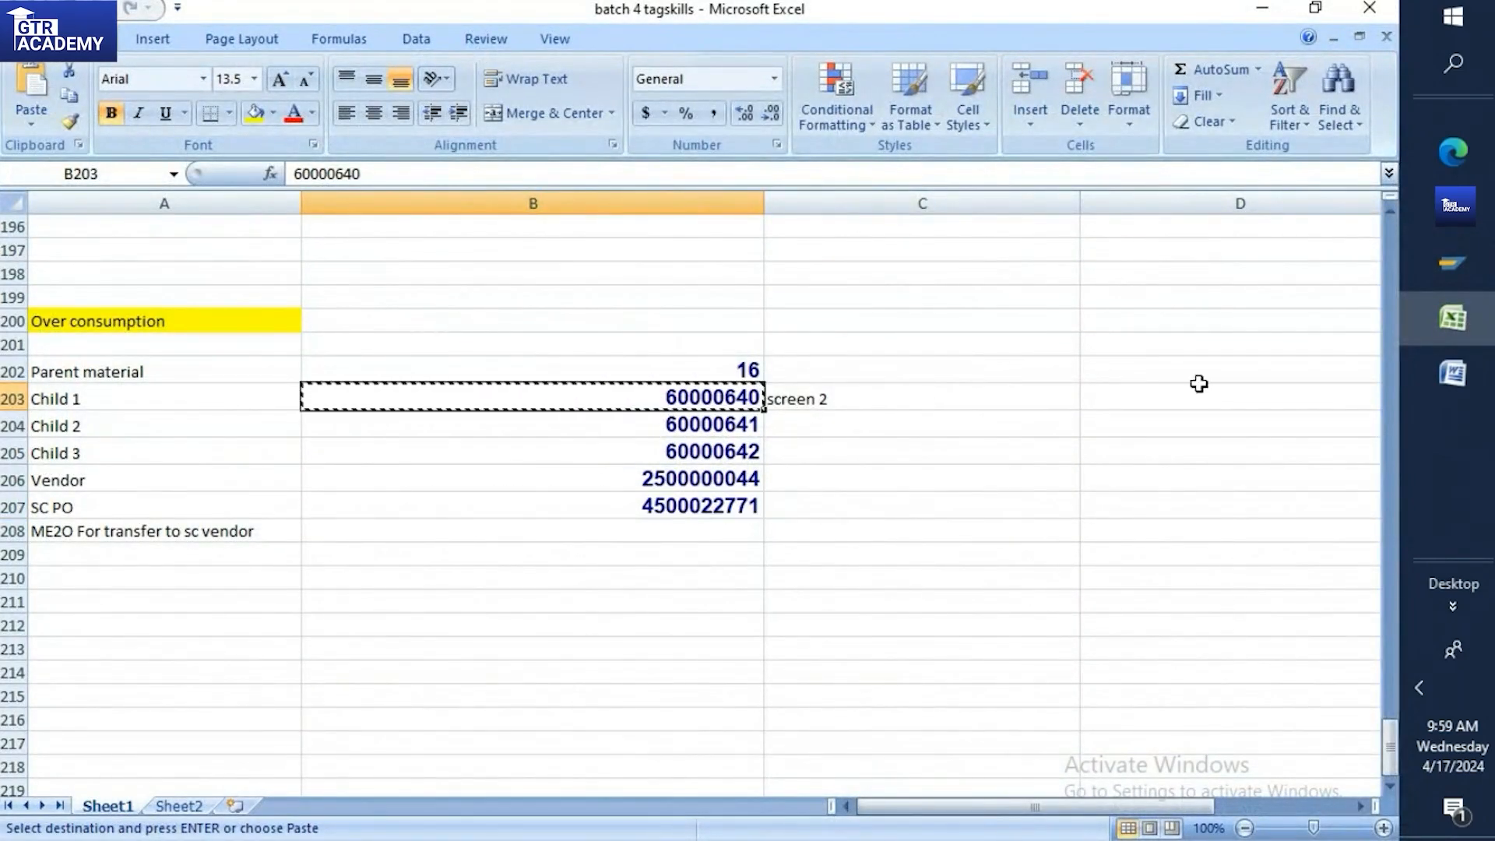
click(1450, 273)
key(ctrl+v)
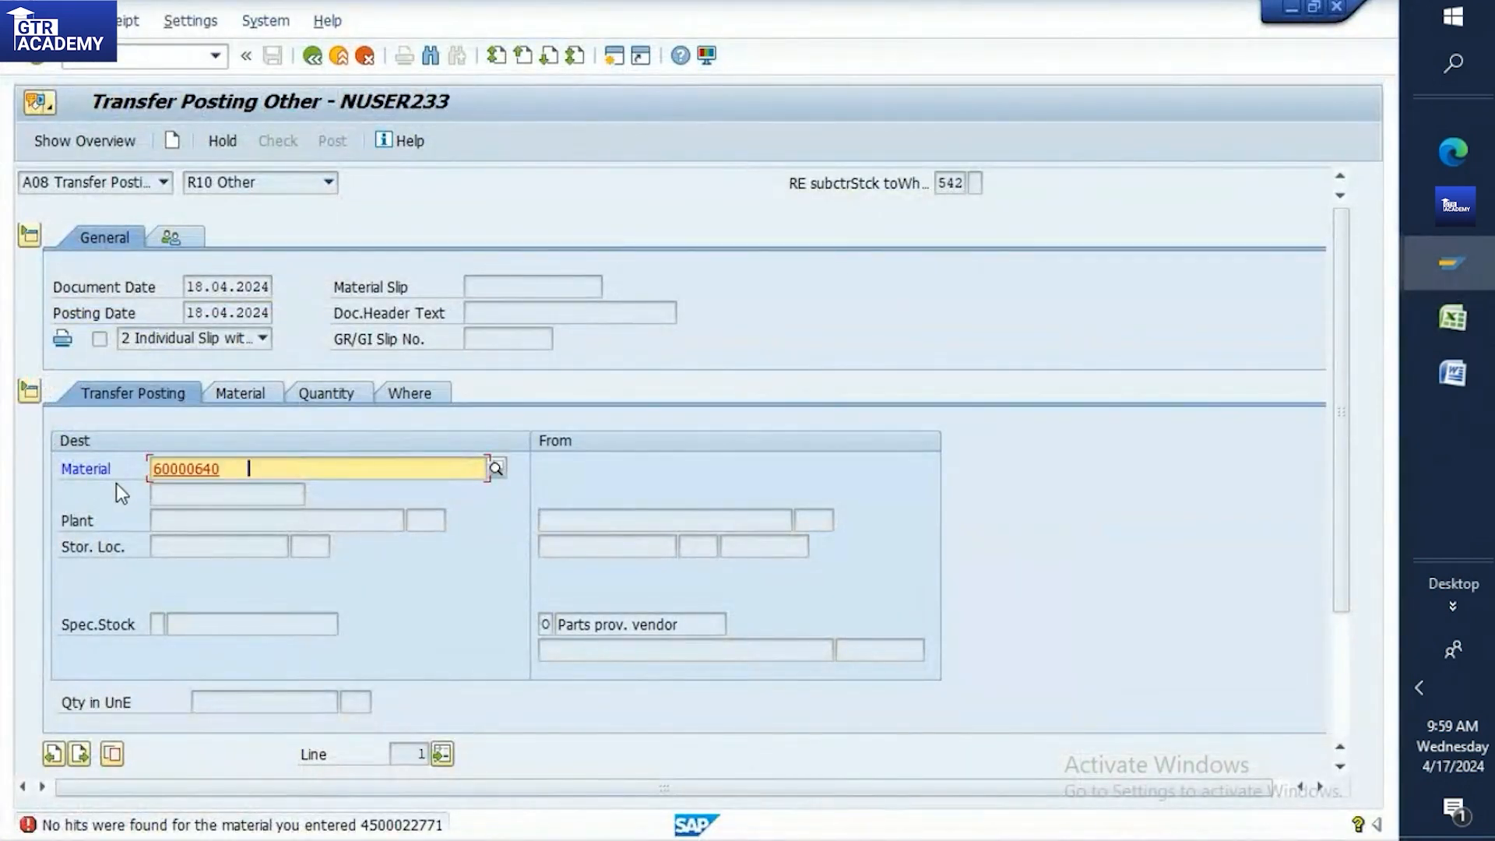
key(Return)
Set the destination plant to TP10 and the destination storage location to RM00
click(180, 521)
text(t)
click(183, 546)
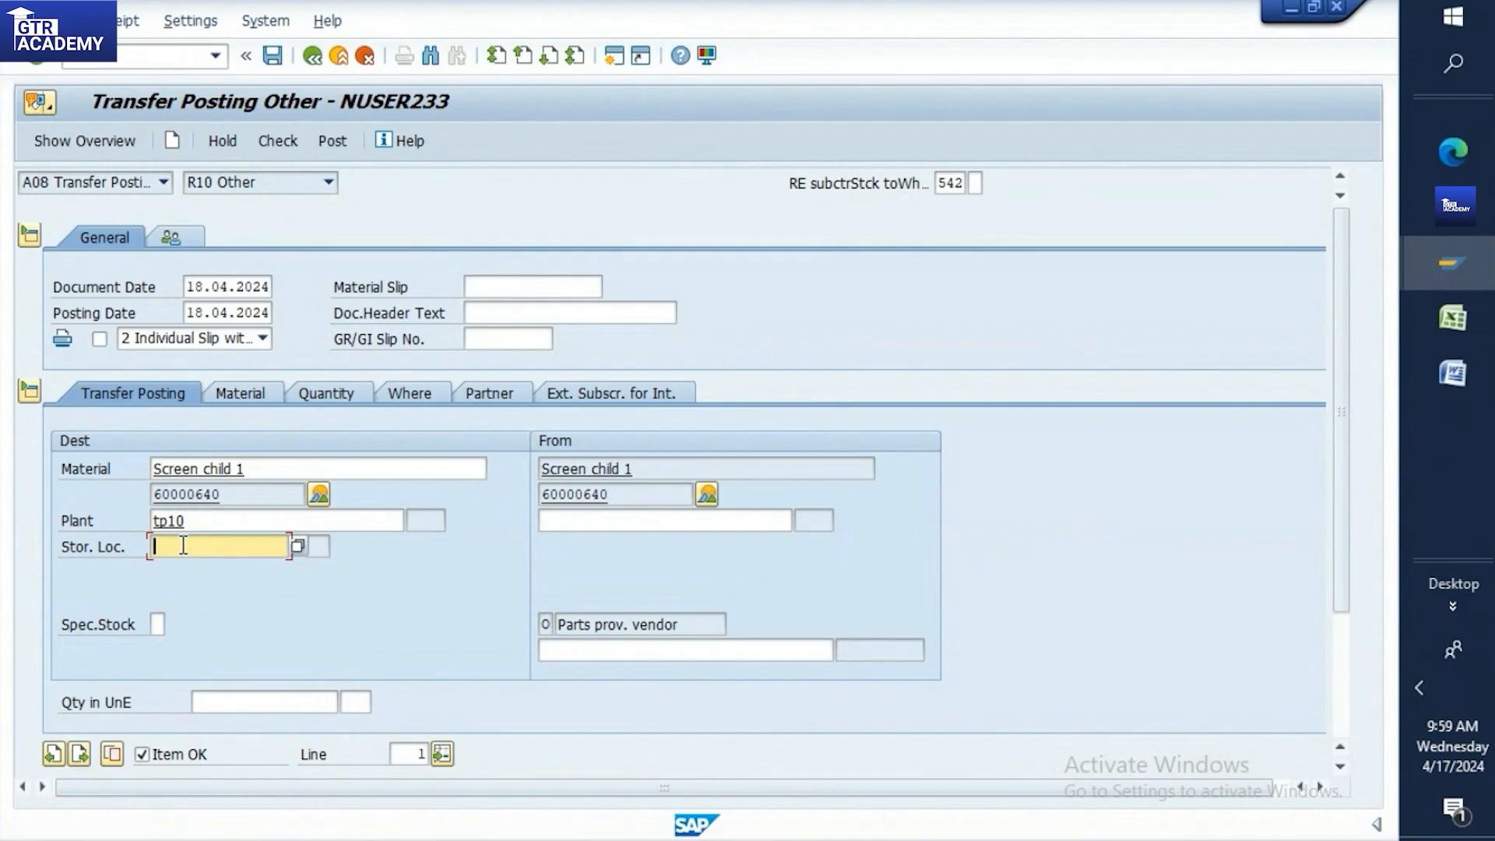
text(rm)
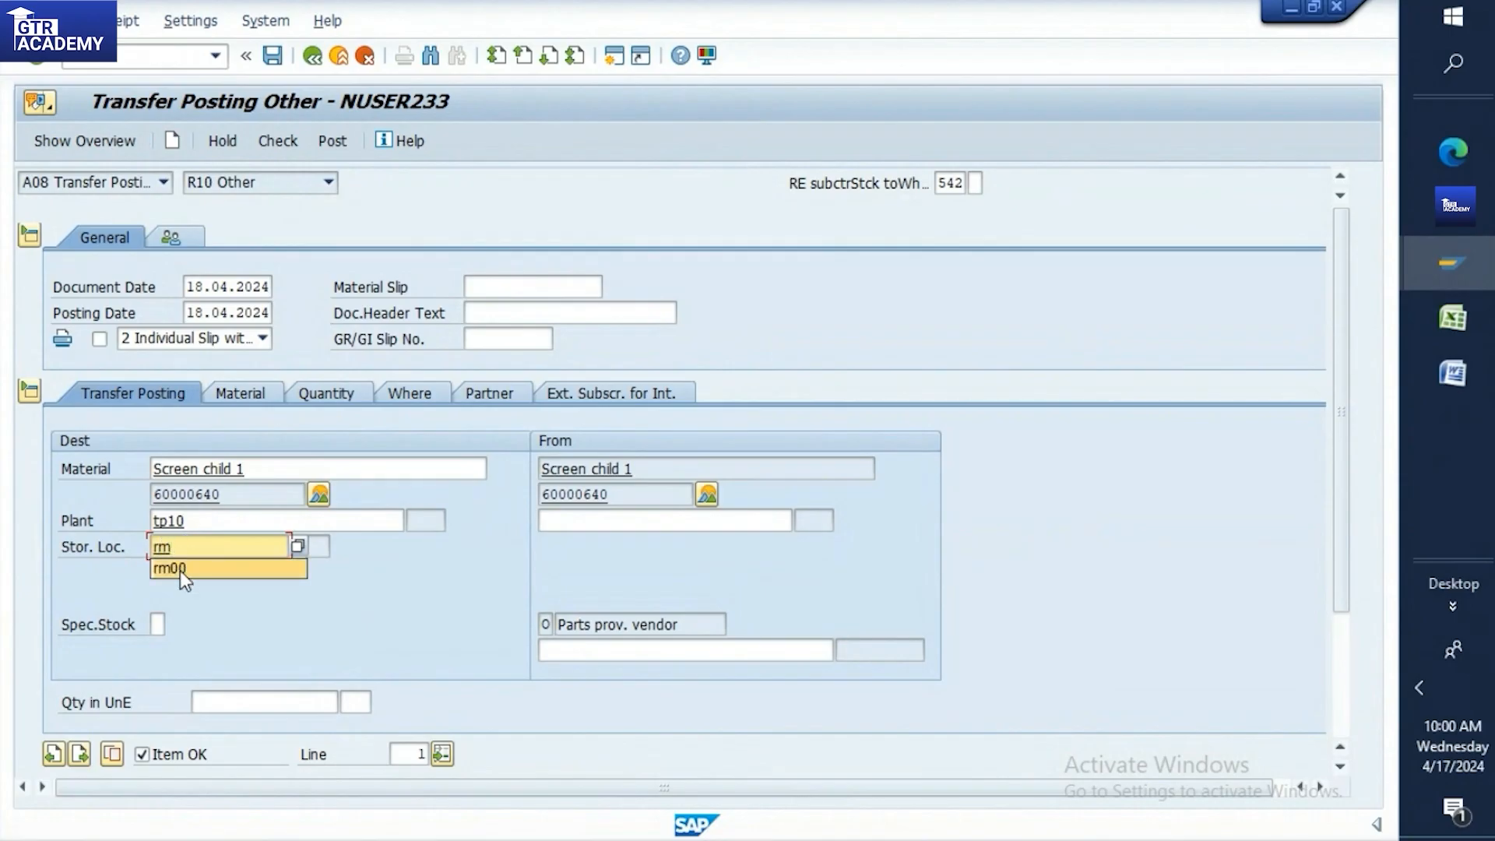
click(180, 570)
Copy the vendor number from the Excel sheet into the source parts-provided vendor of the SAP transfer posting and set the quantity to 1
click(668, 651)
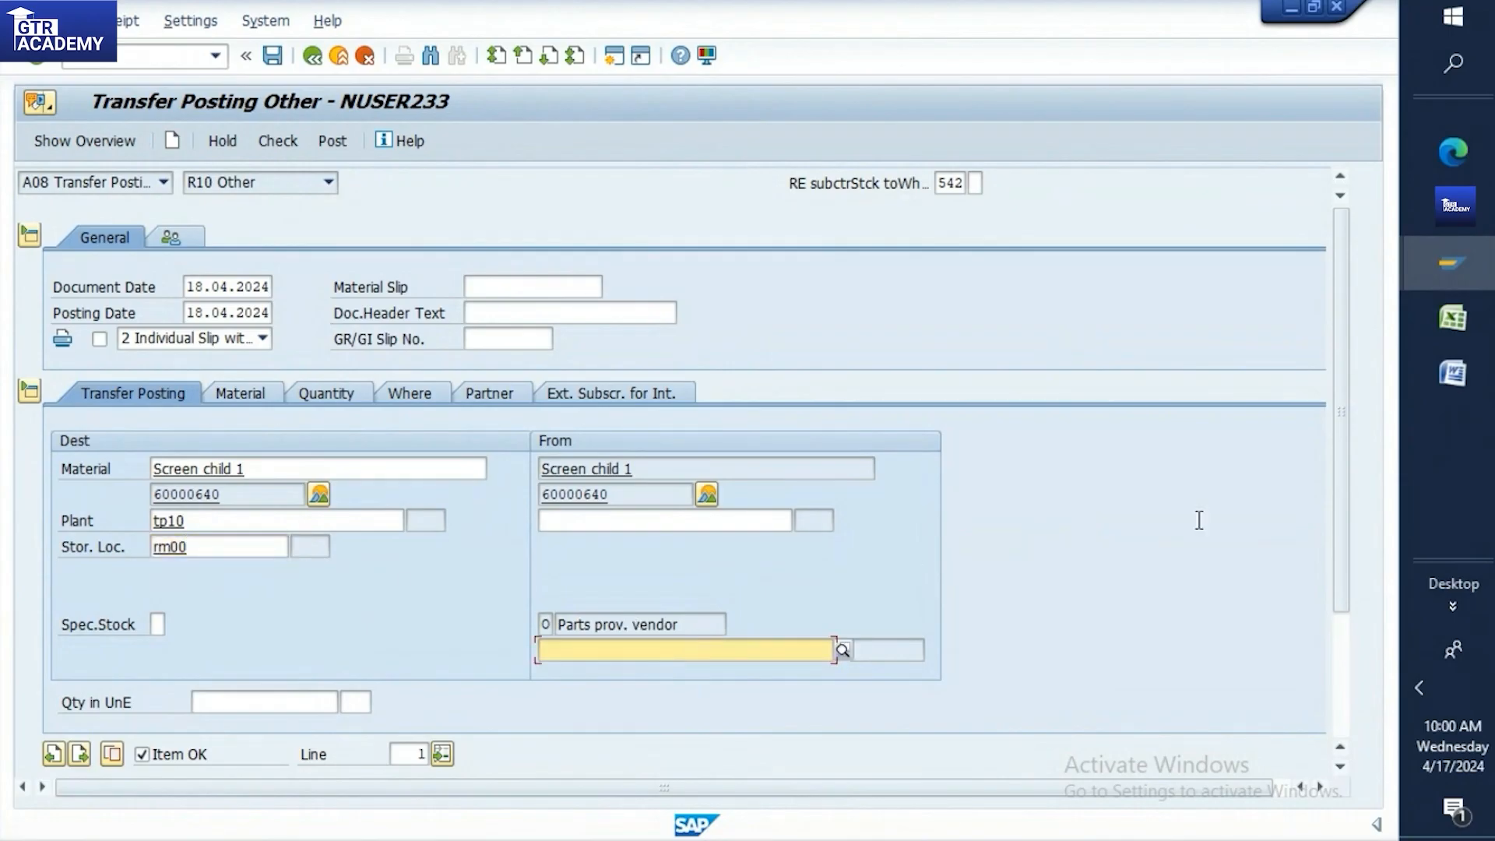
click(1461, 300)
click(637, 483)
key(ctrl+c)
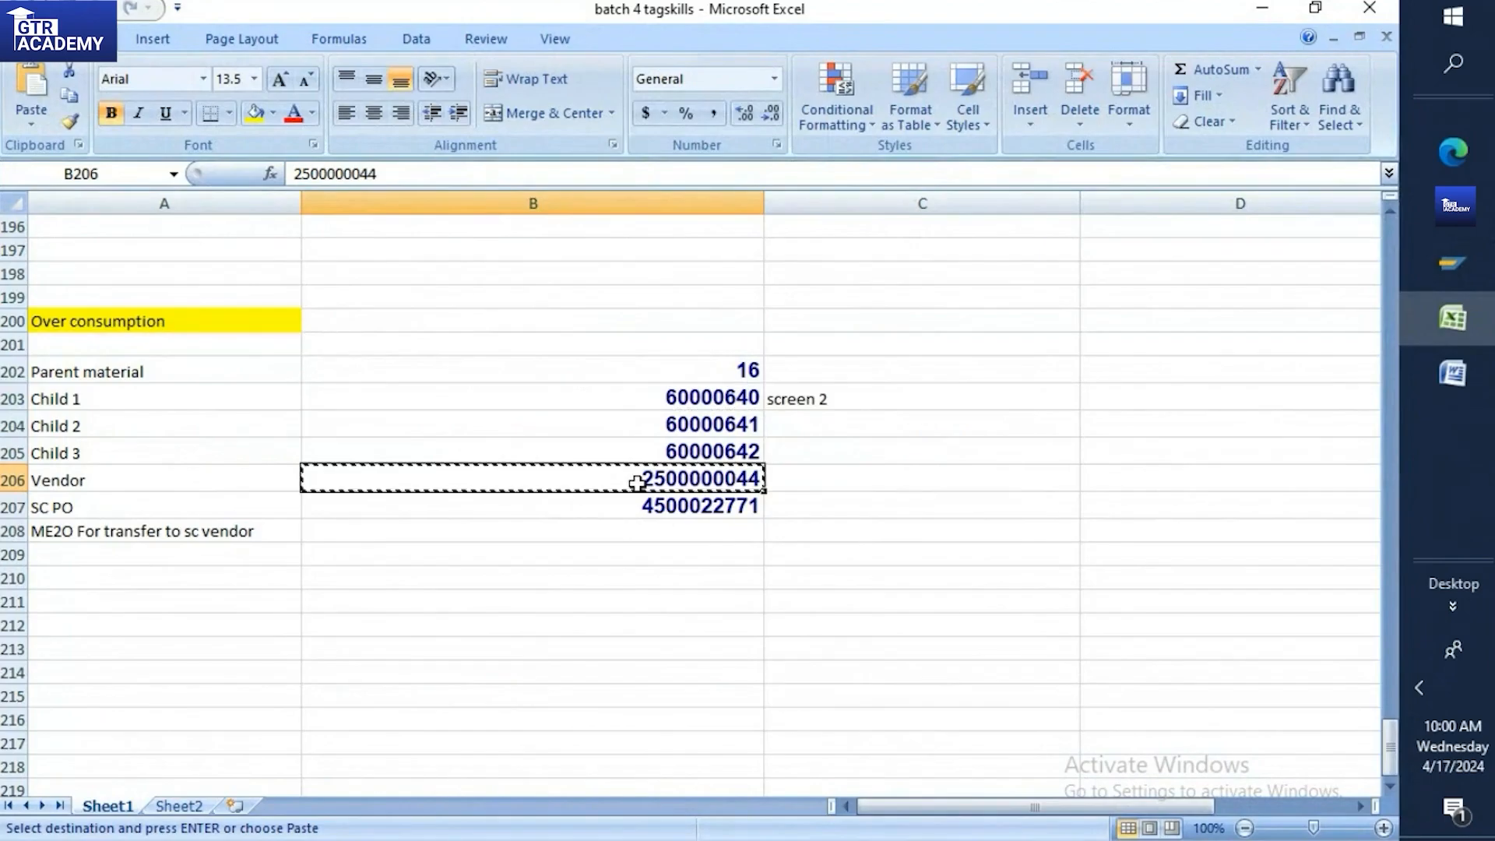
mouse_move(1485, 268)
click(1316, 354)
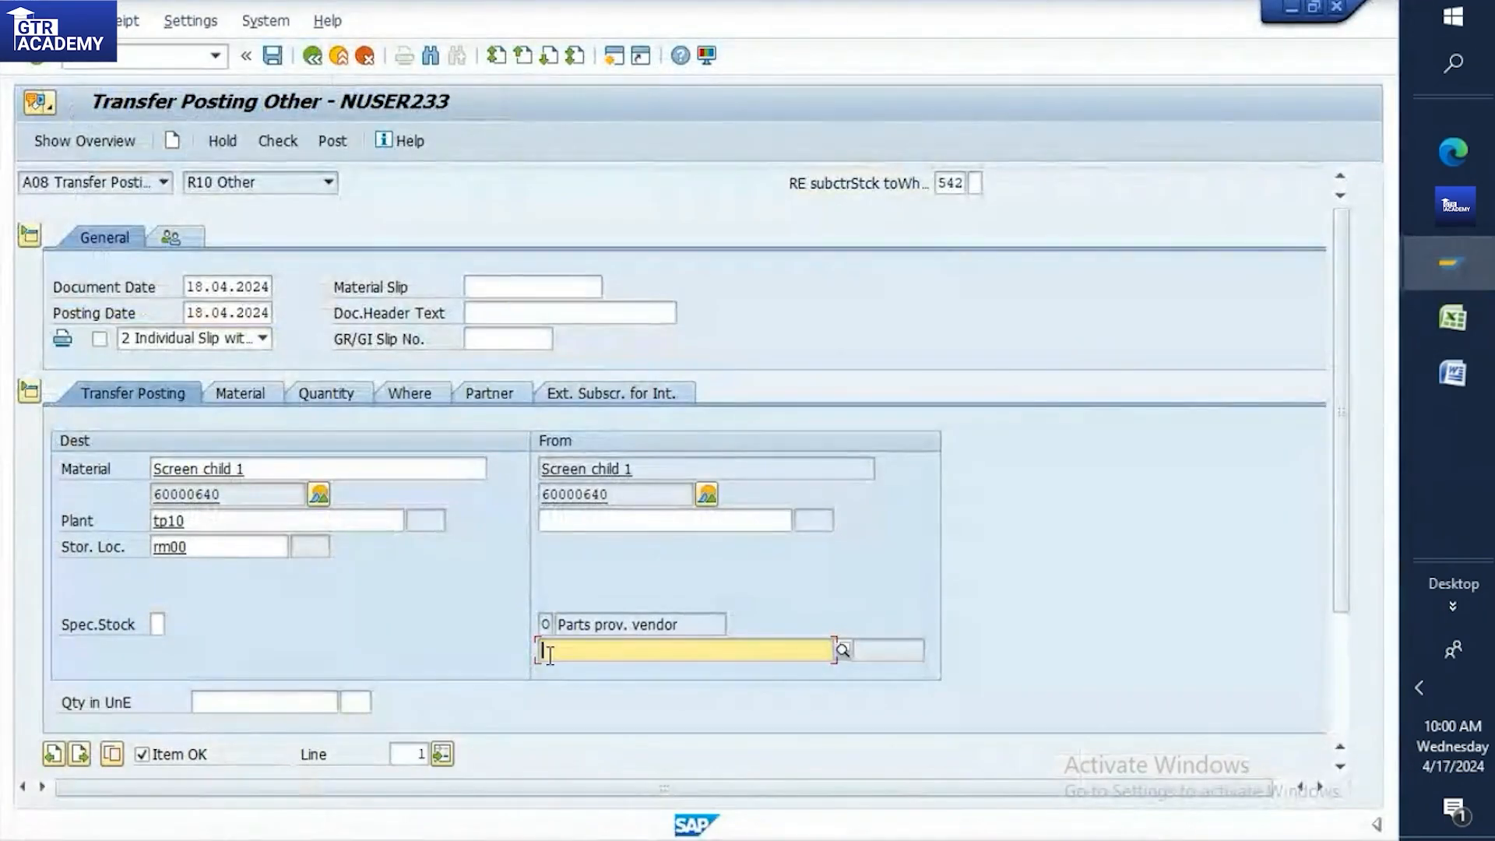
key(ctrl+v)
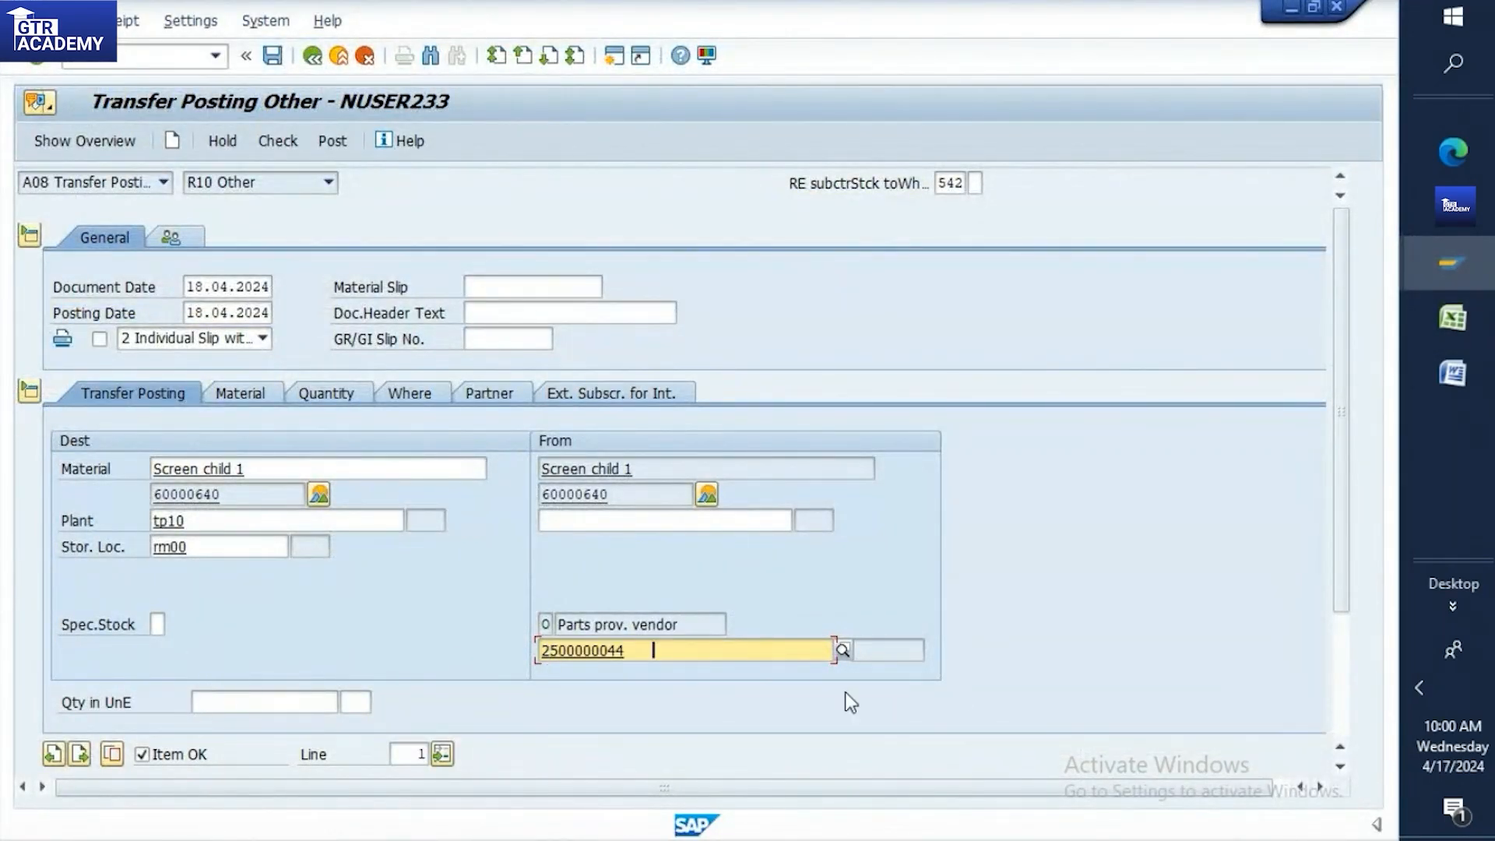
click(220, 702)
text(1)
Enter the same vendor number as the item's partner vendor, then check and post the transfer posting
click(483, 398)
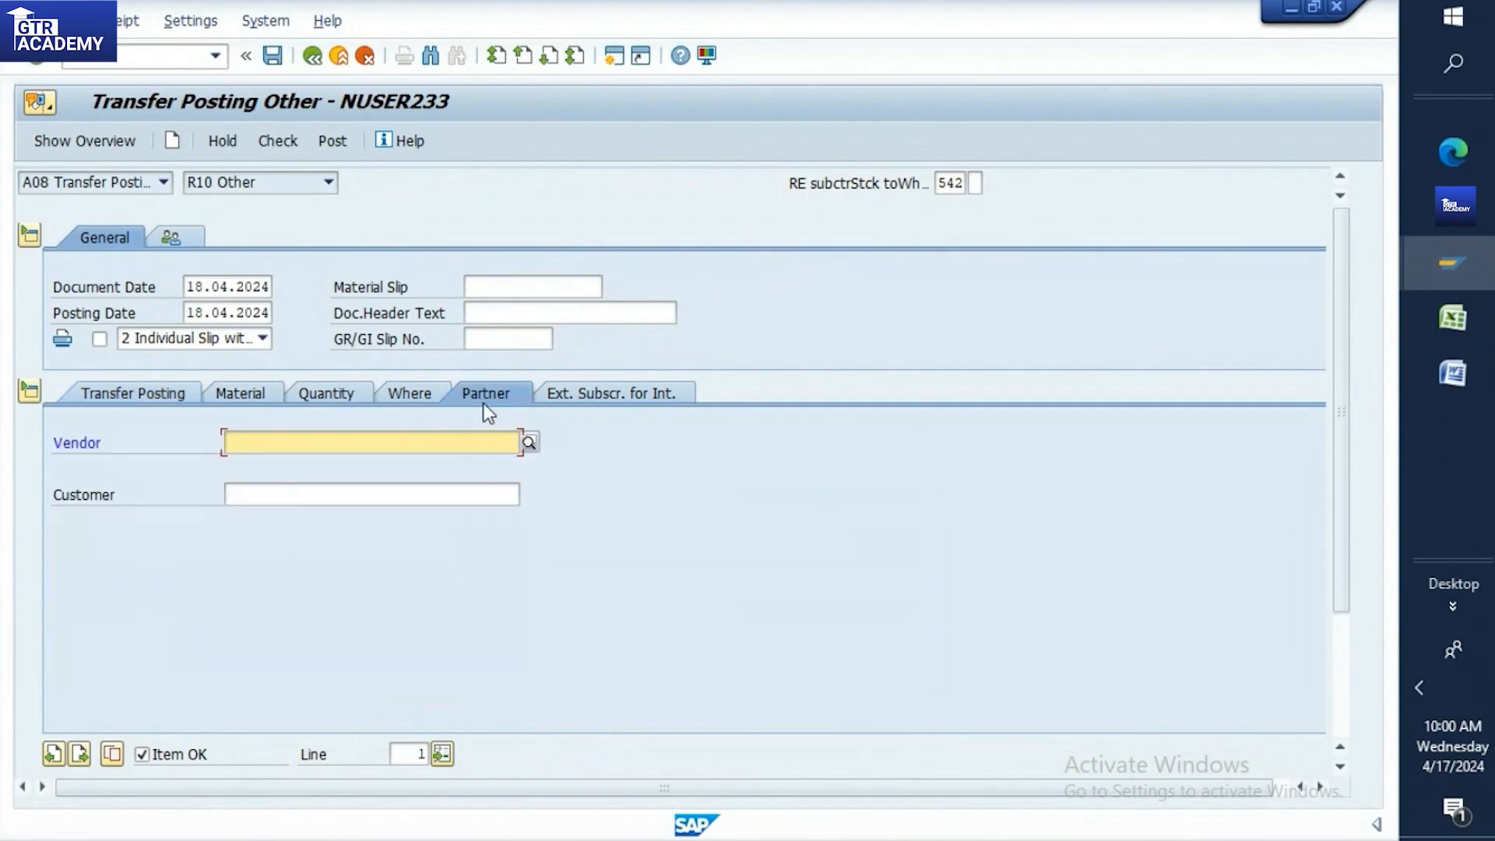
key(ctrl+v)
key(Return)
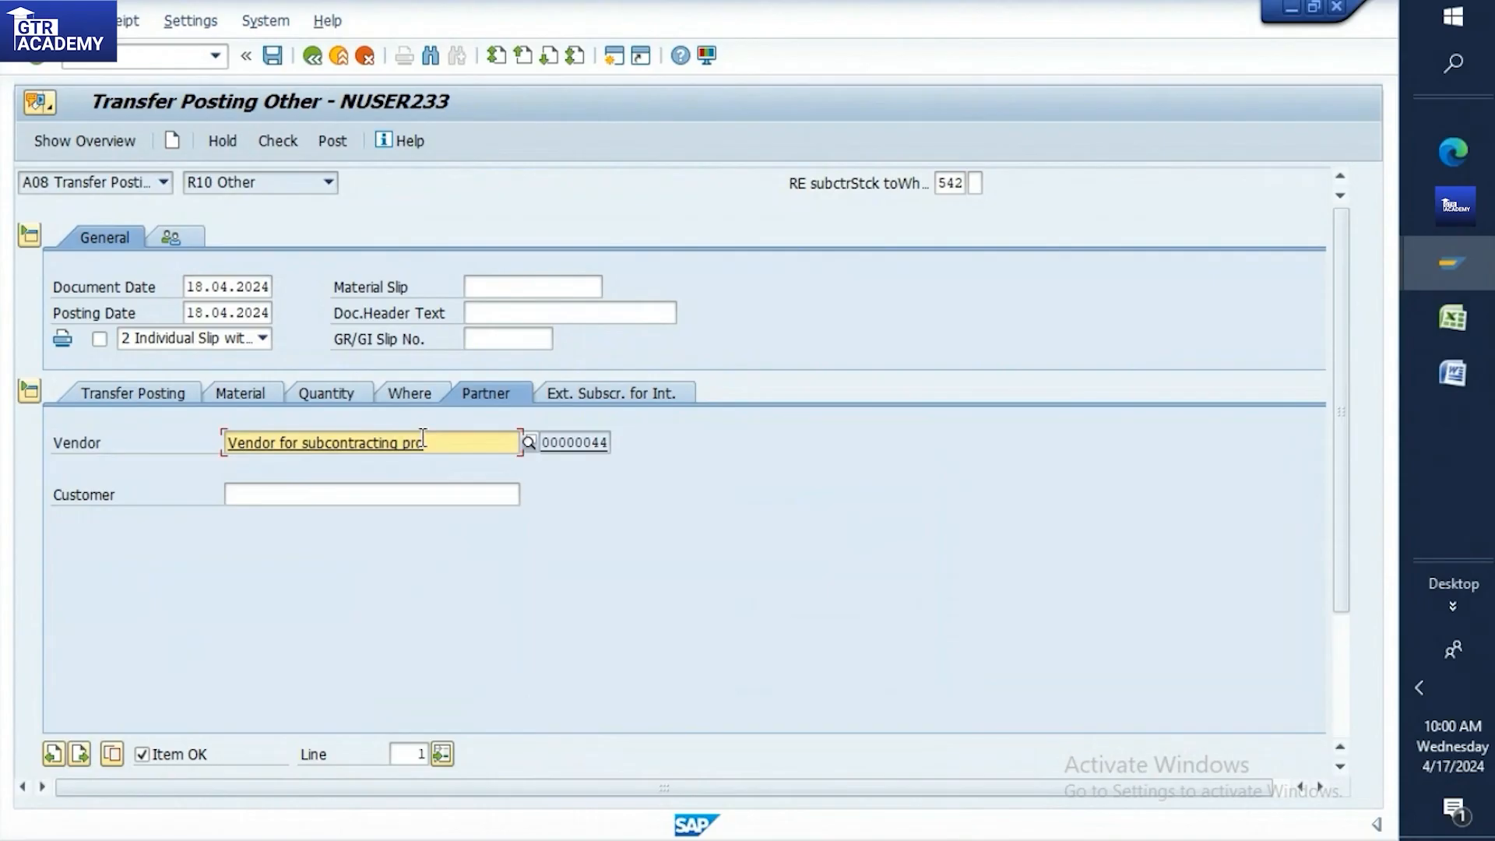
click(267, 139)
click(273, 55)
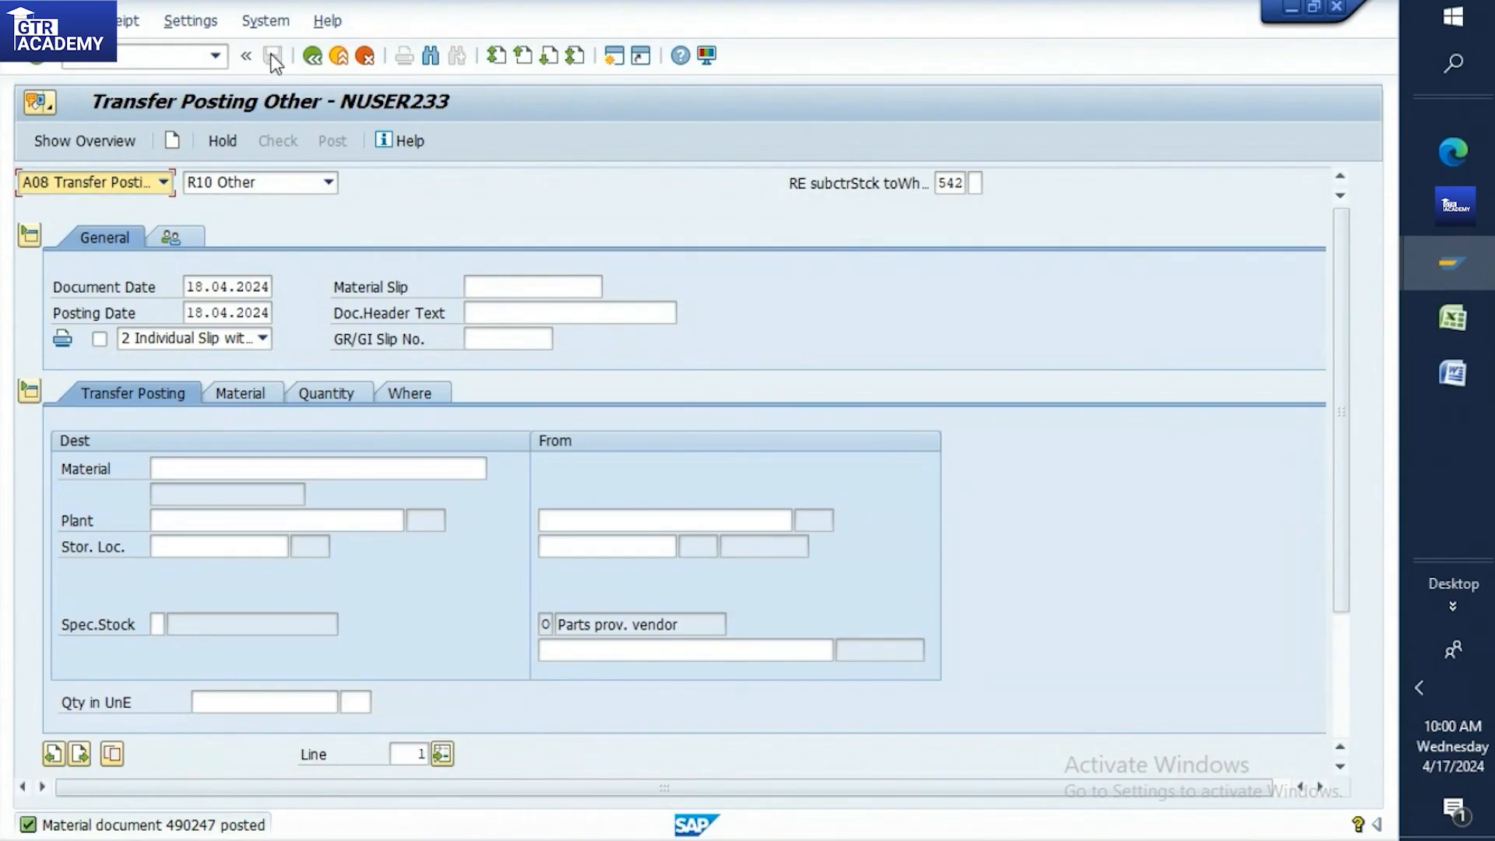
Leave the transfer posting with /n, reopen the goods movement transaction and switch the action to A01 Goods Receipt
click(156, 53)
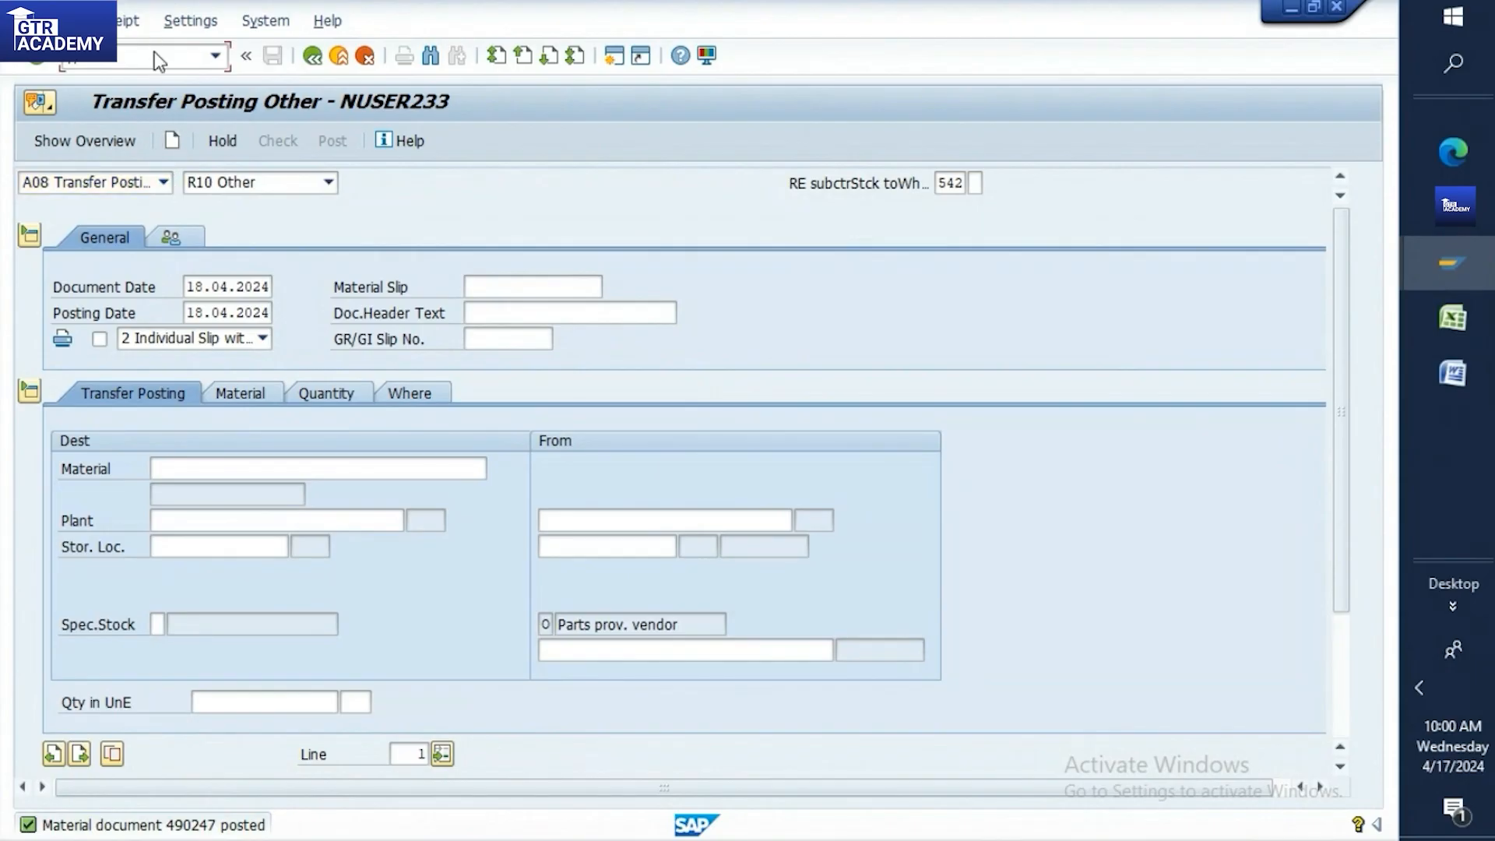
text(/n)
key(Return)
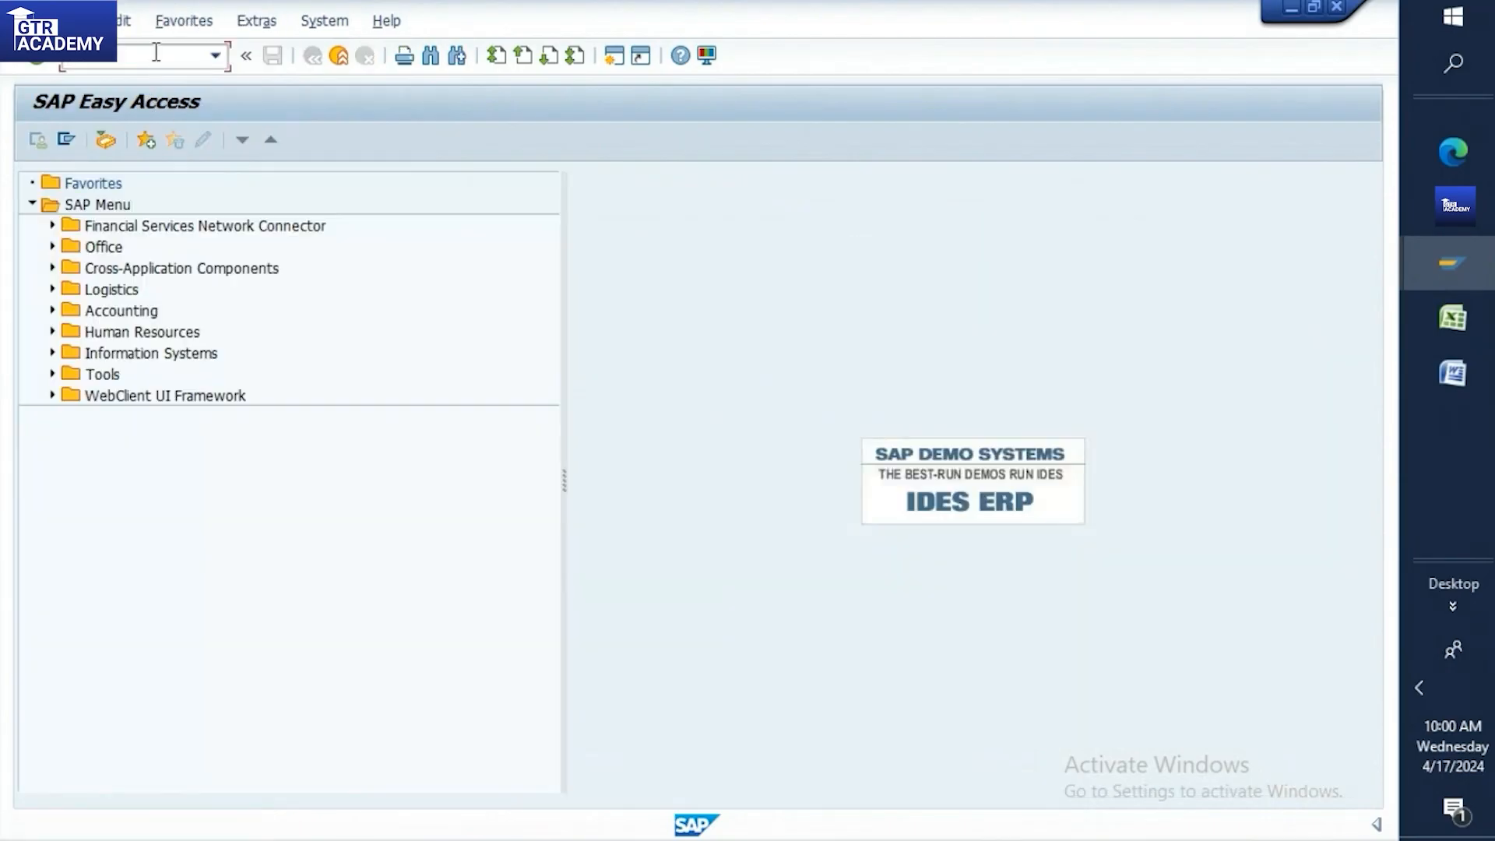
key(Return)
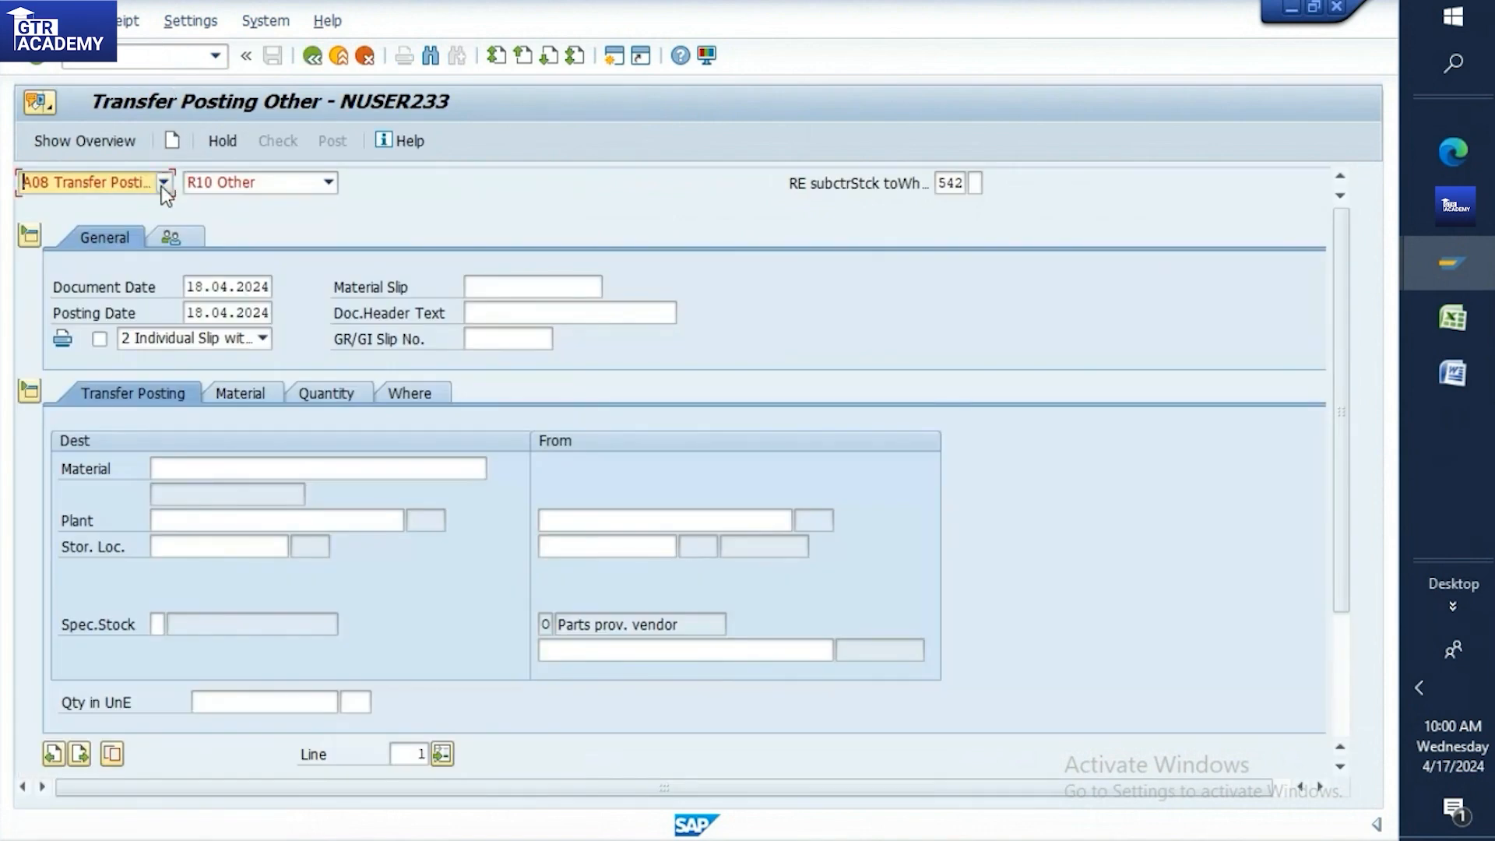
click(163, 186)
click(117, 203)
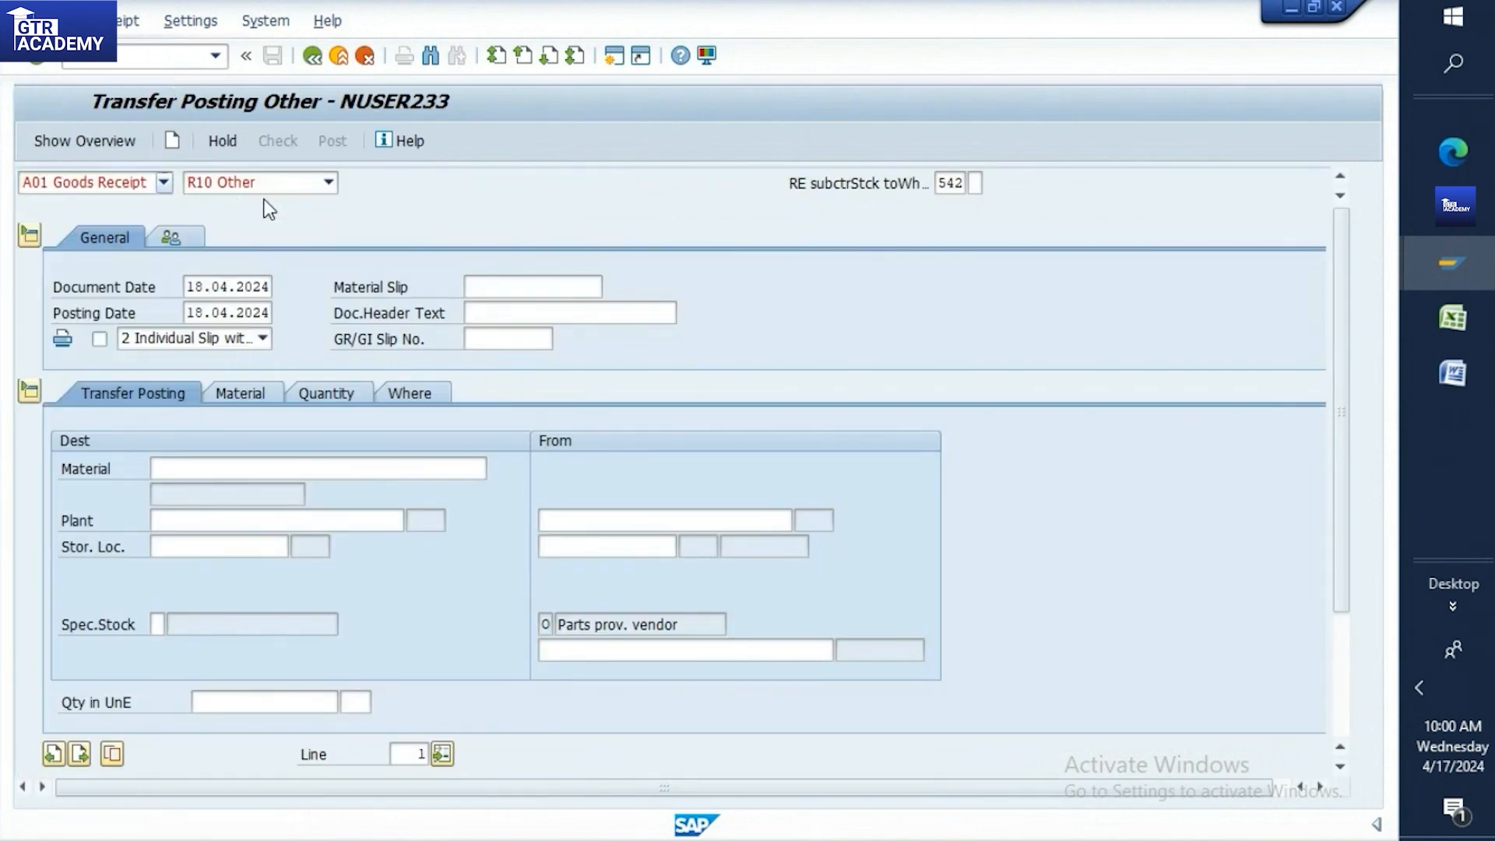
Copy the SC PO number from the Excel sheet and load that purchase order into the SAP goods receipt
click(1453, 318)
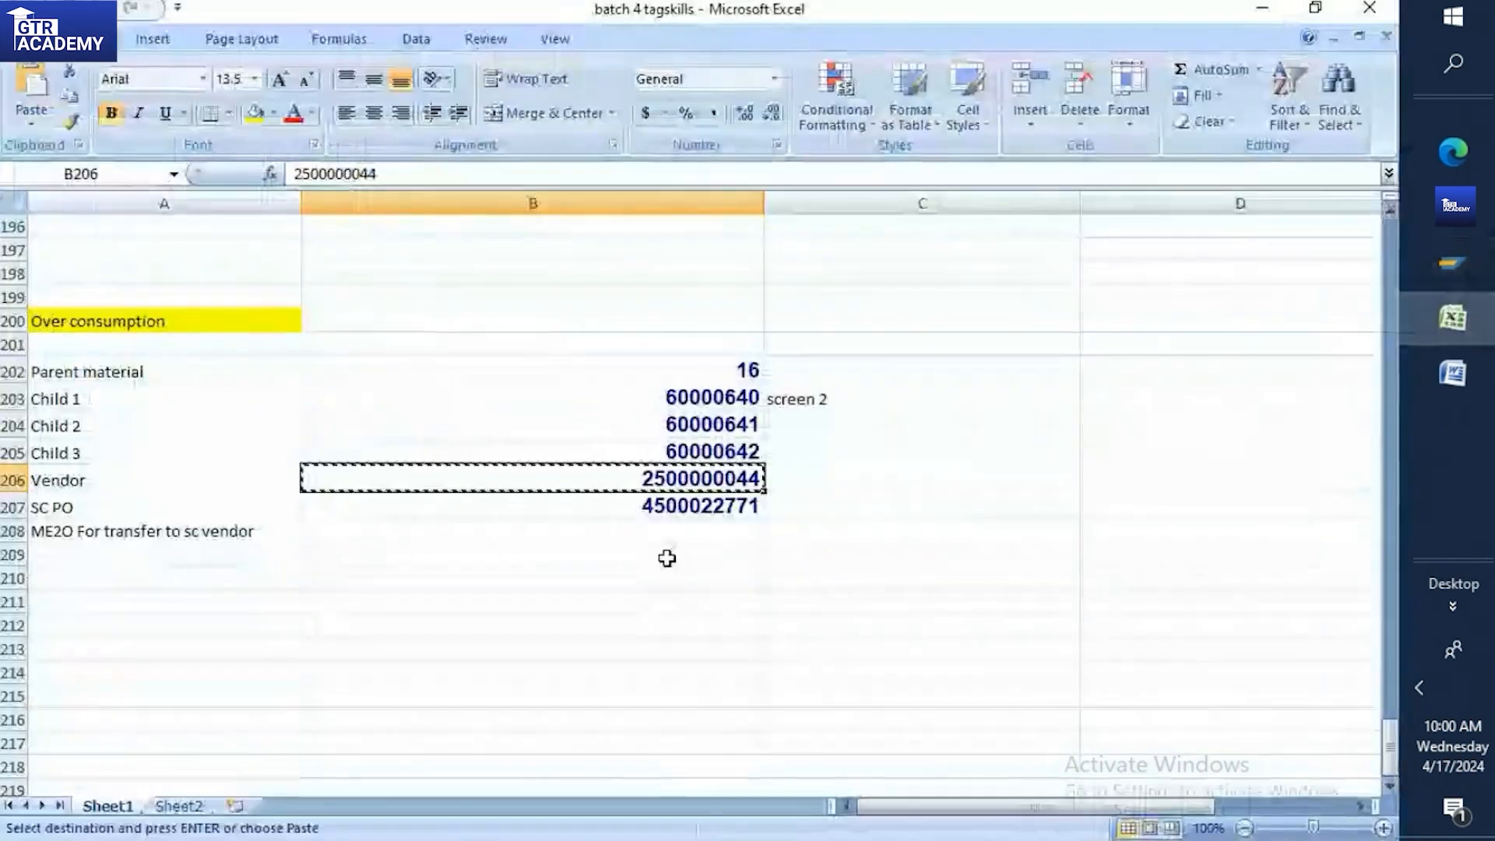
click(675, 507)
key(ctrl+c)
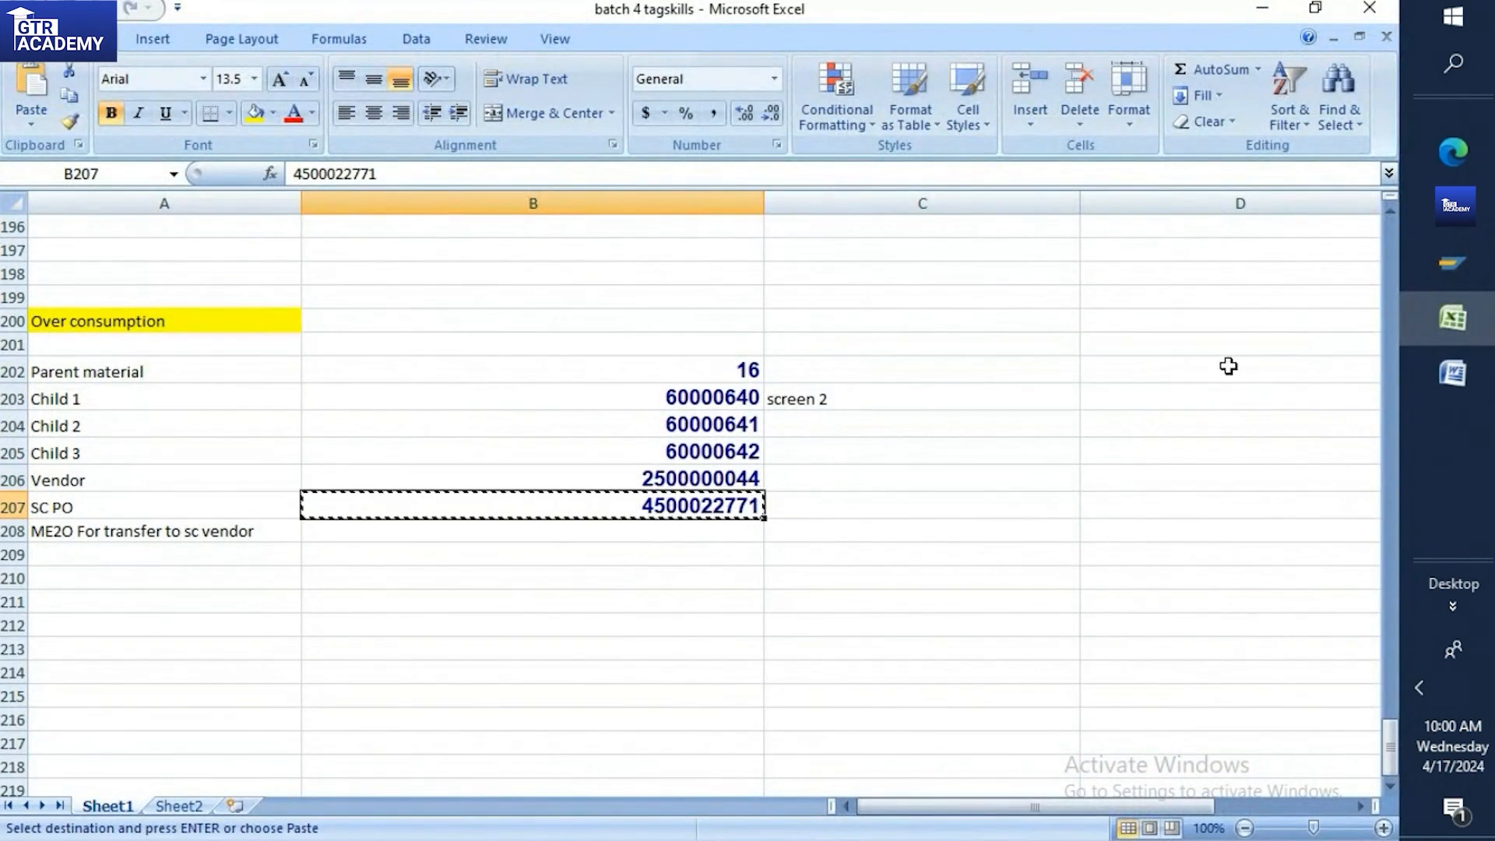
click(1432, 269)
click(1291, 342)
click(408, 184)
key(ctrl+v)
key(Return)
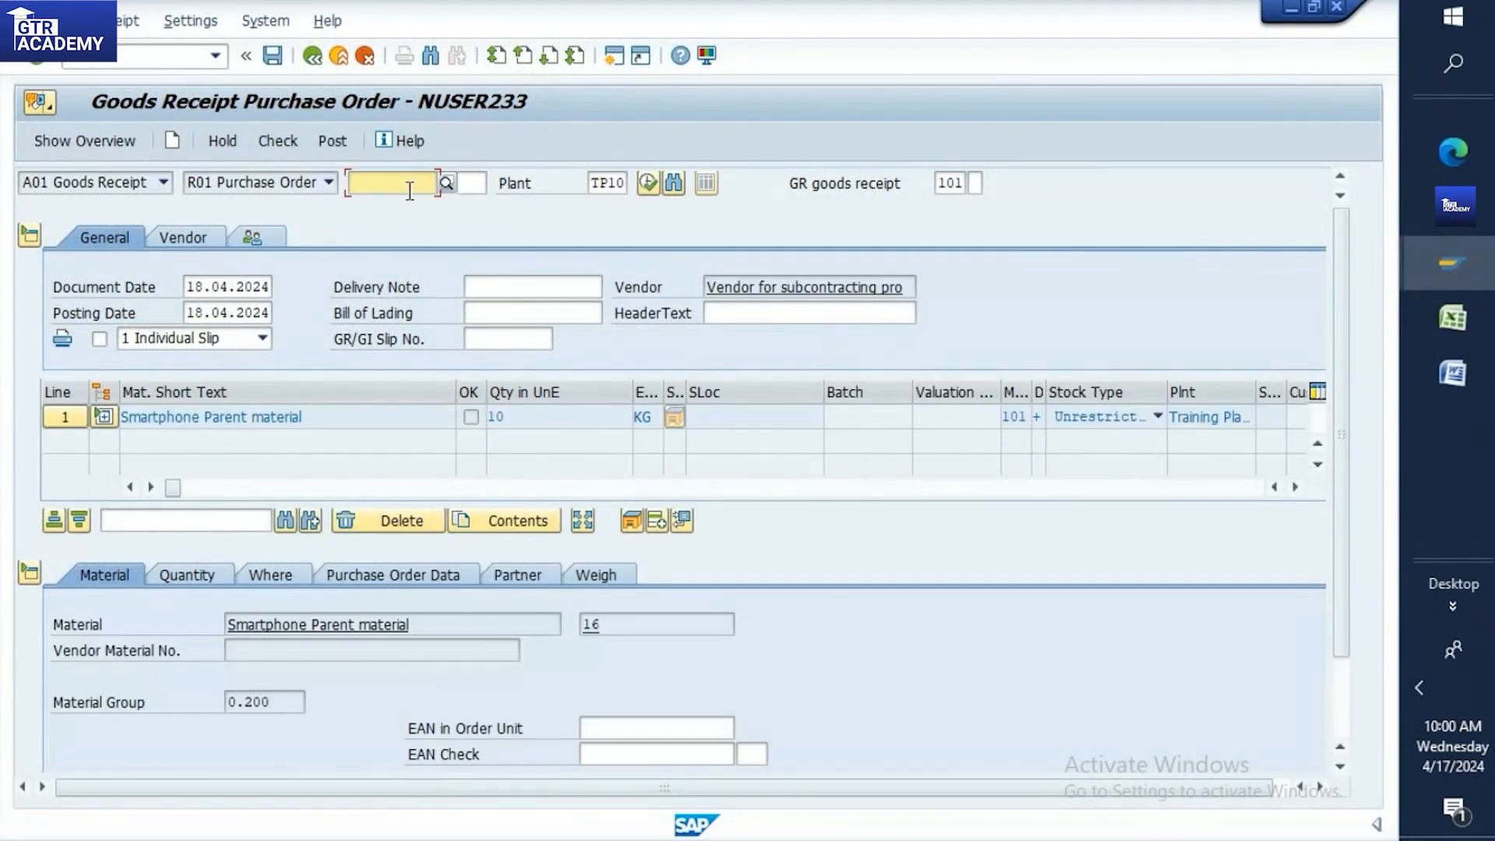
Set the storage location of the Smartphone Parent material item to RM00
click(258, 571)
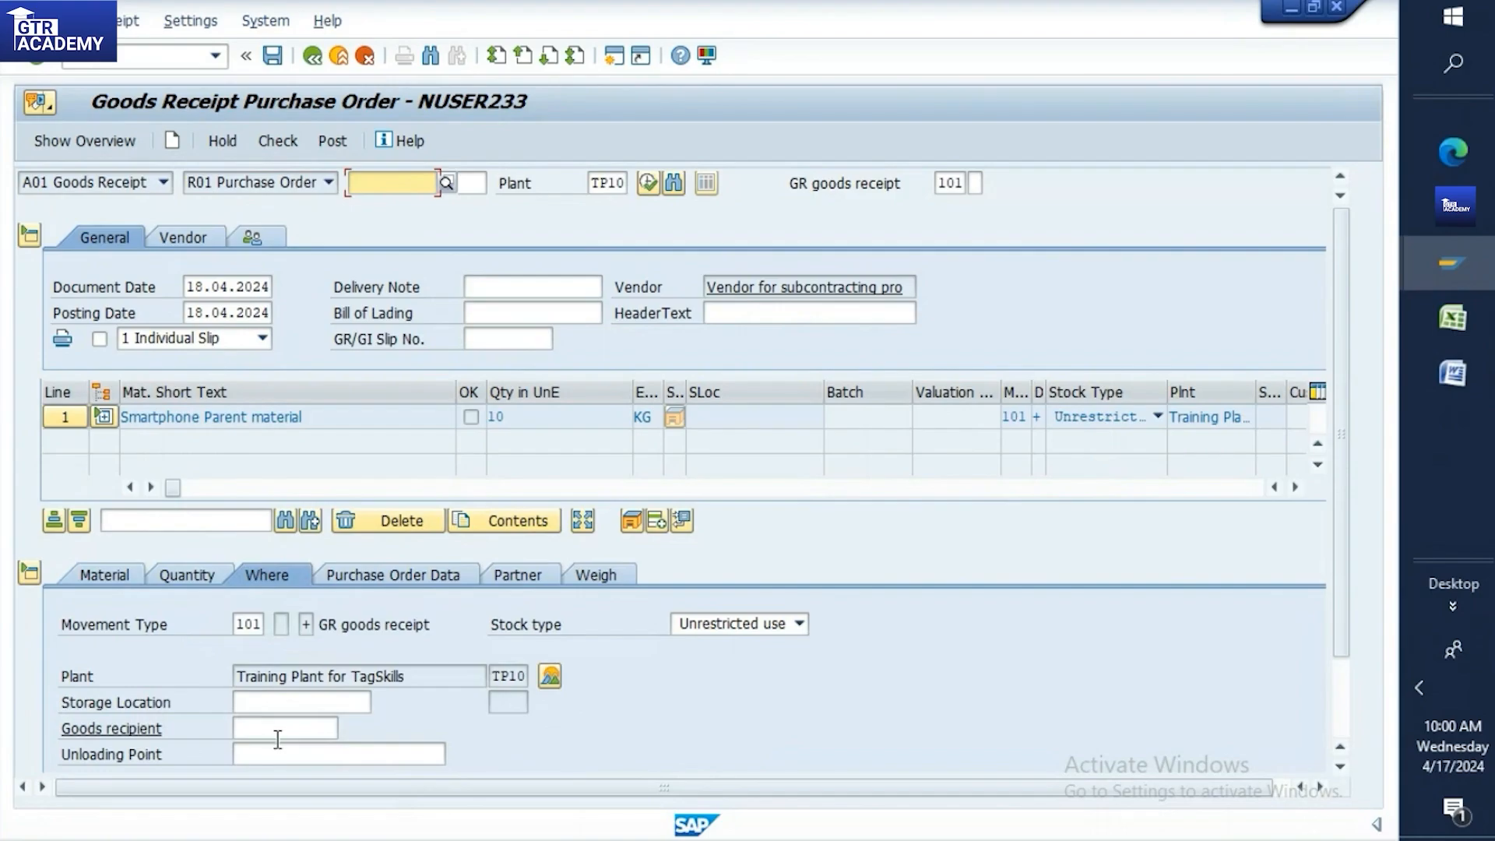
click(272, 701)
text(rm)
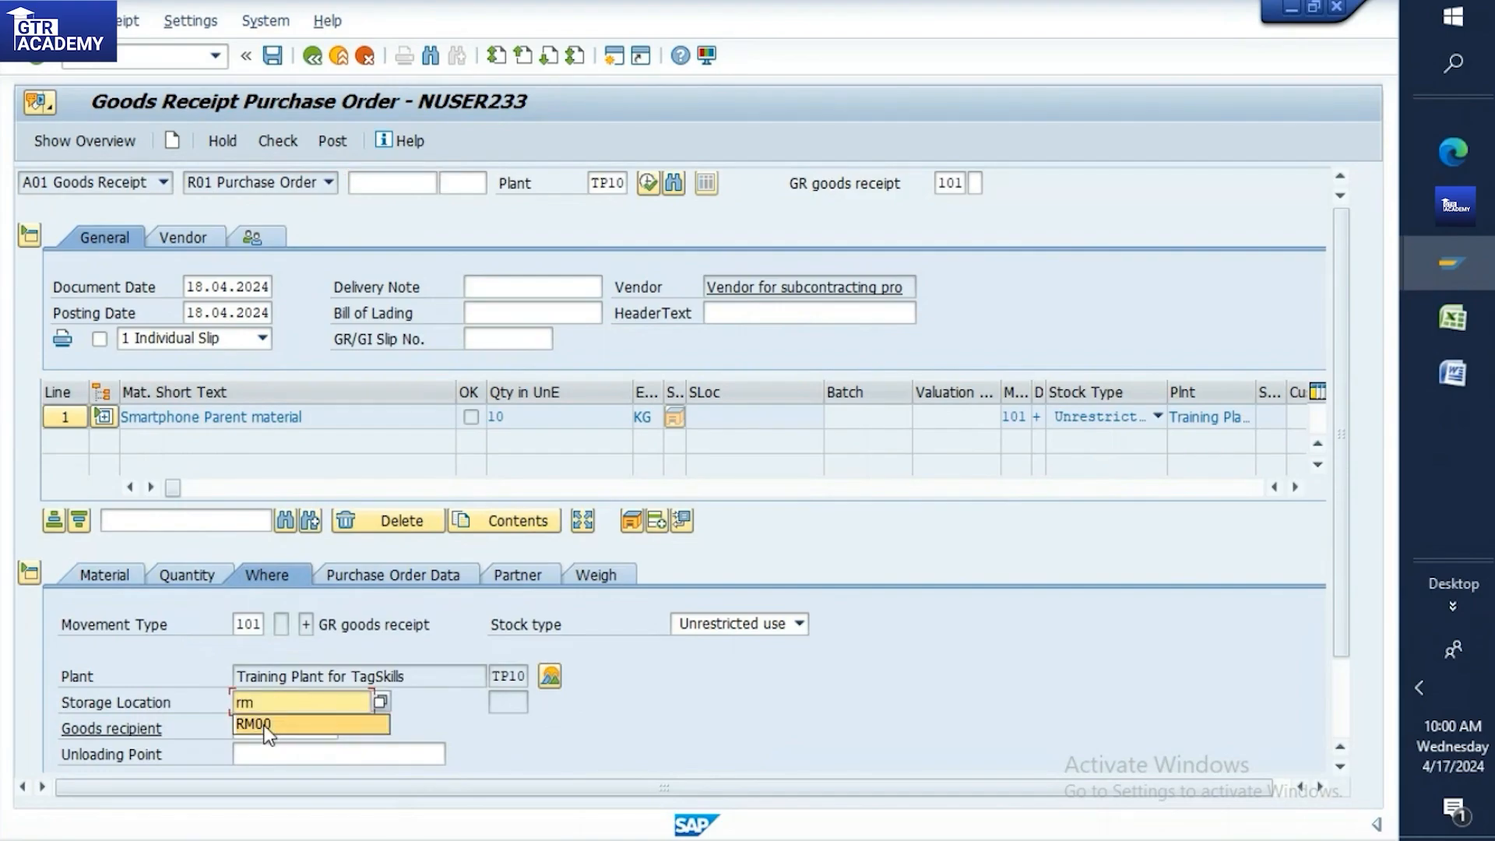
click(267, 724)
scroll(266, 727, down, 2)
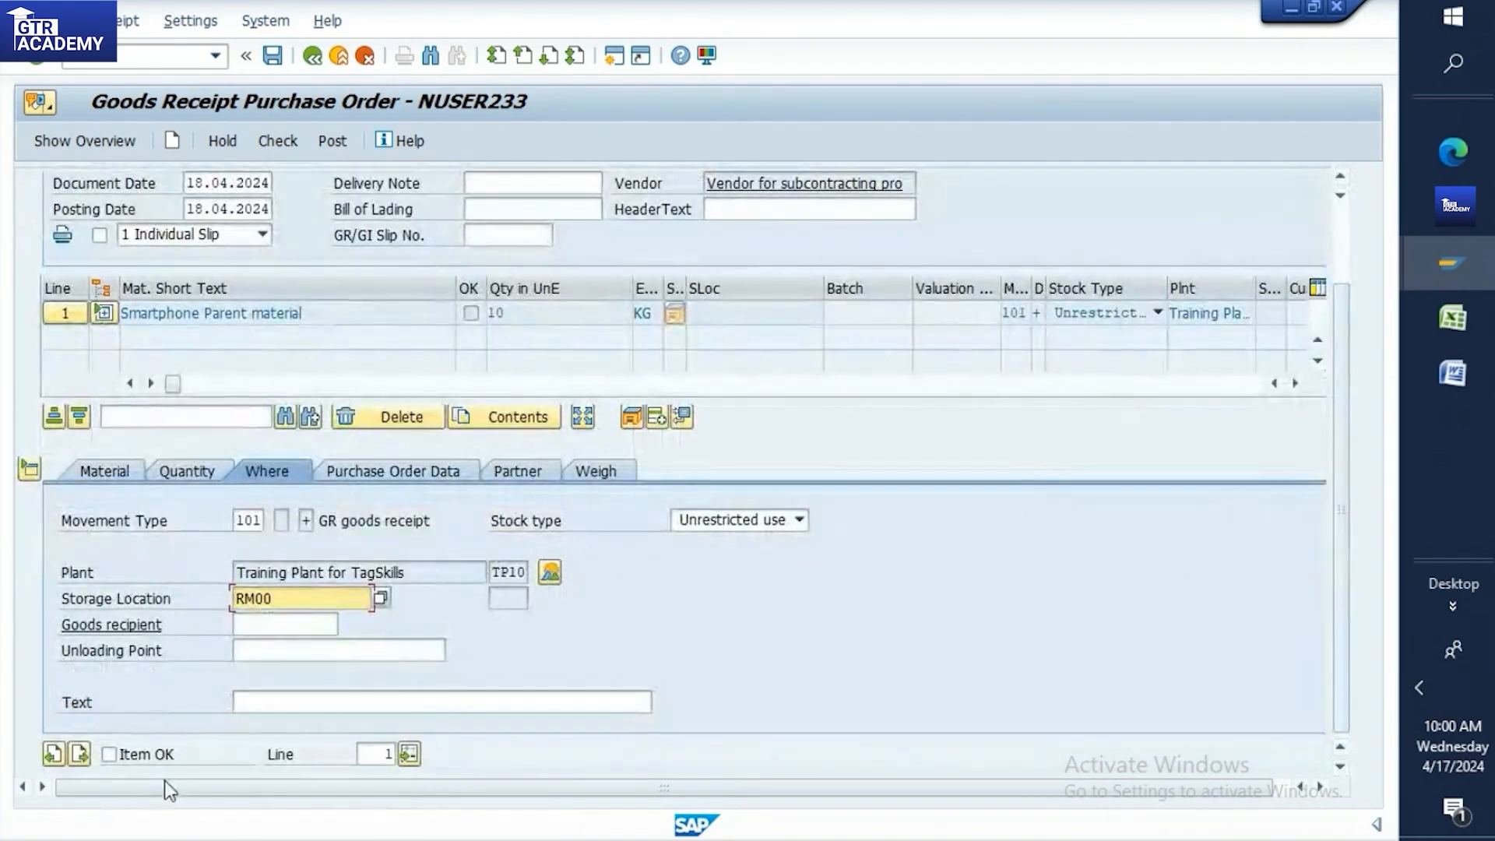
Mark the parent material item as OK, check the goods receipt and close the log
click(108, 754)
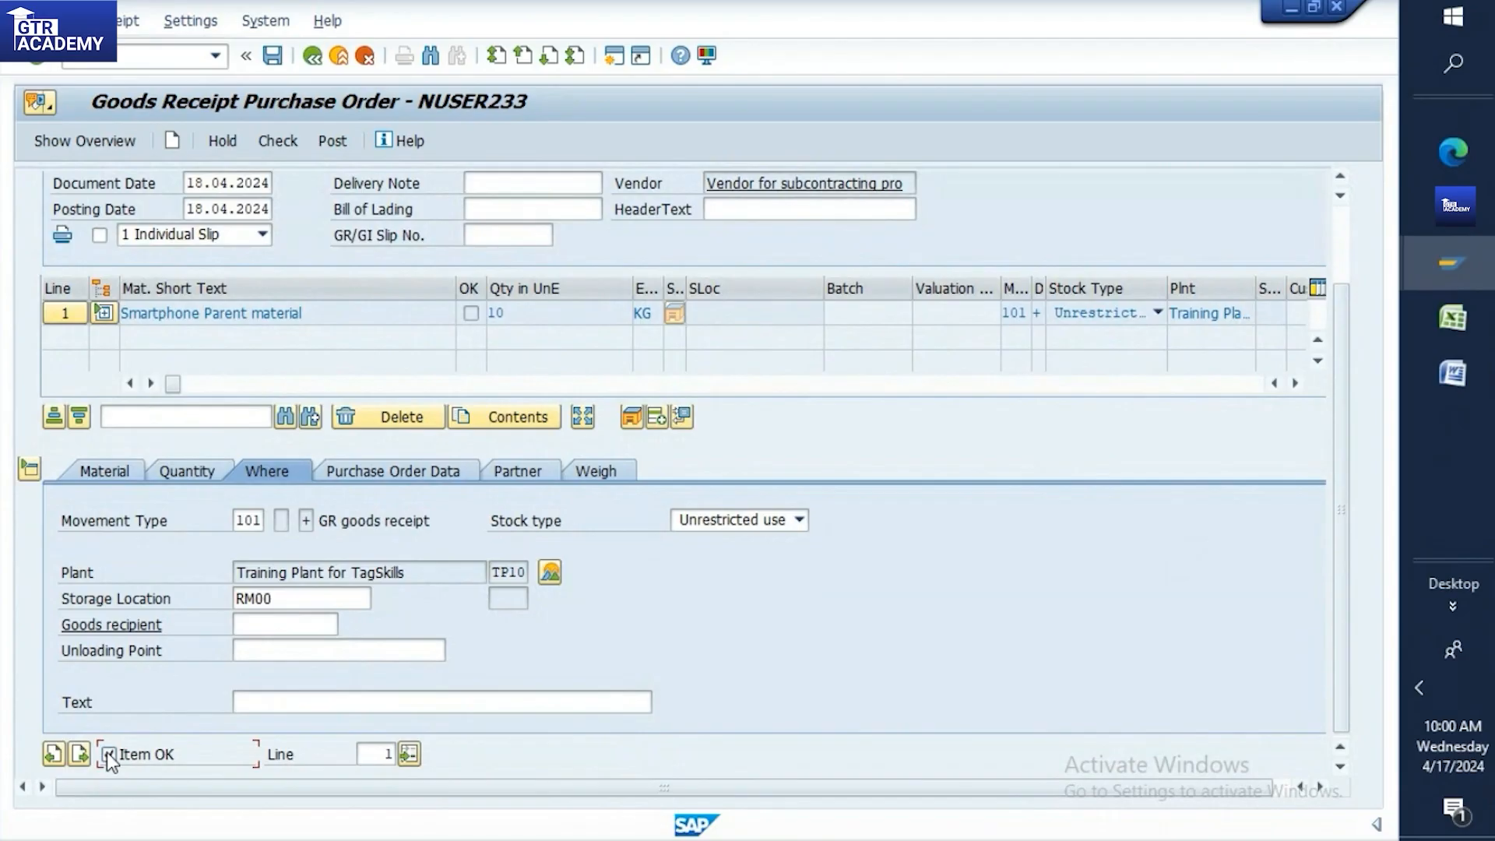
click(280, 147)
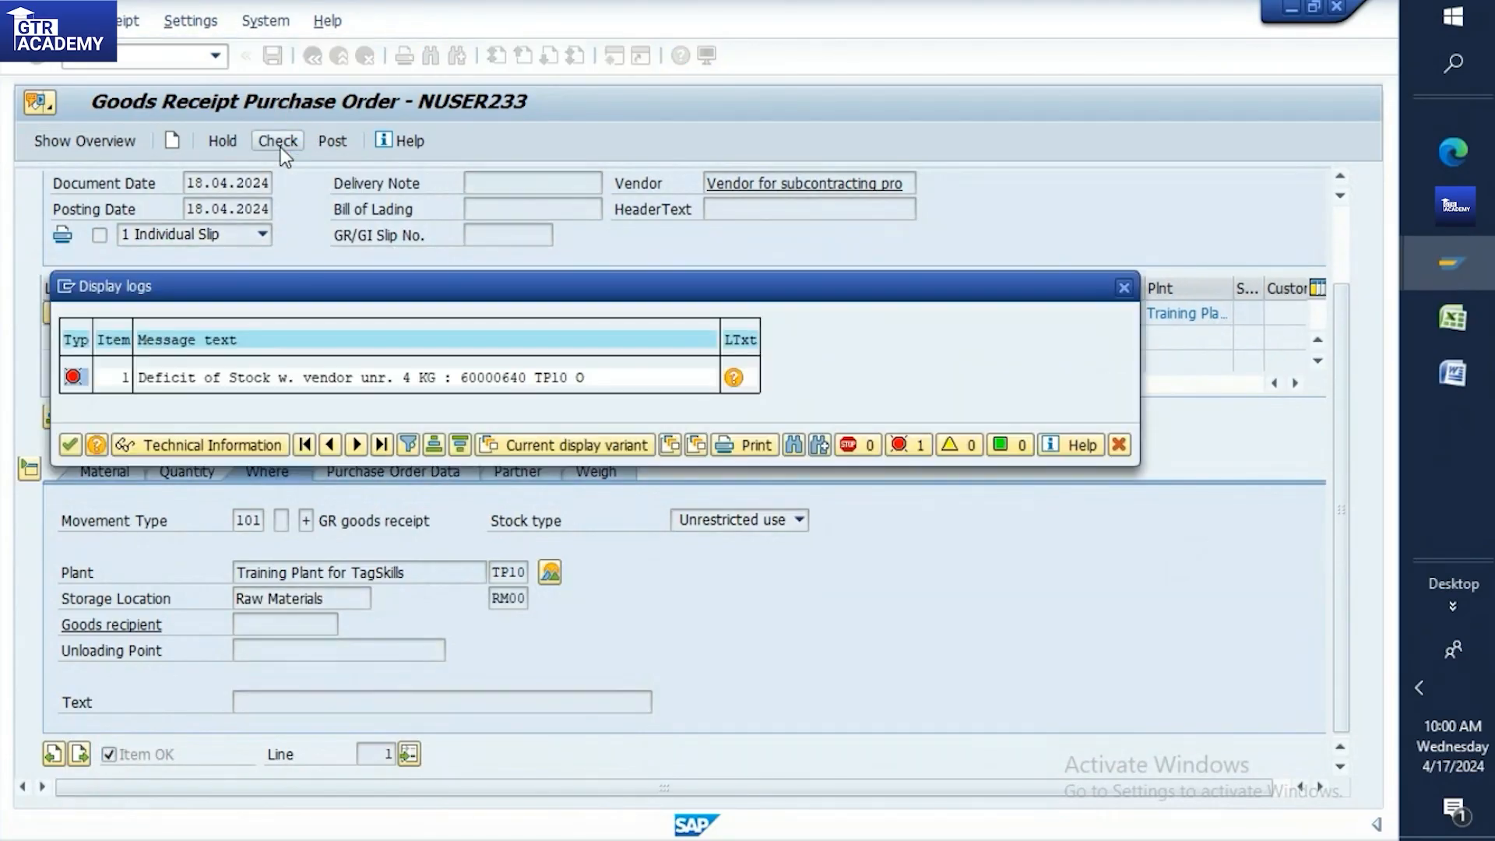
click(1123, 287)
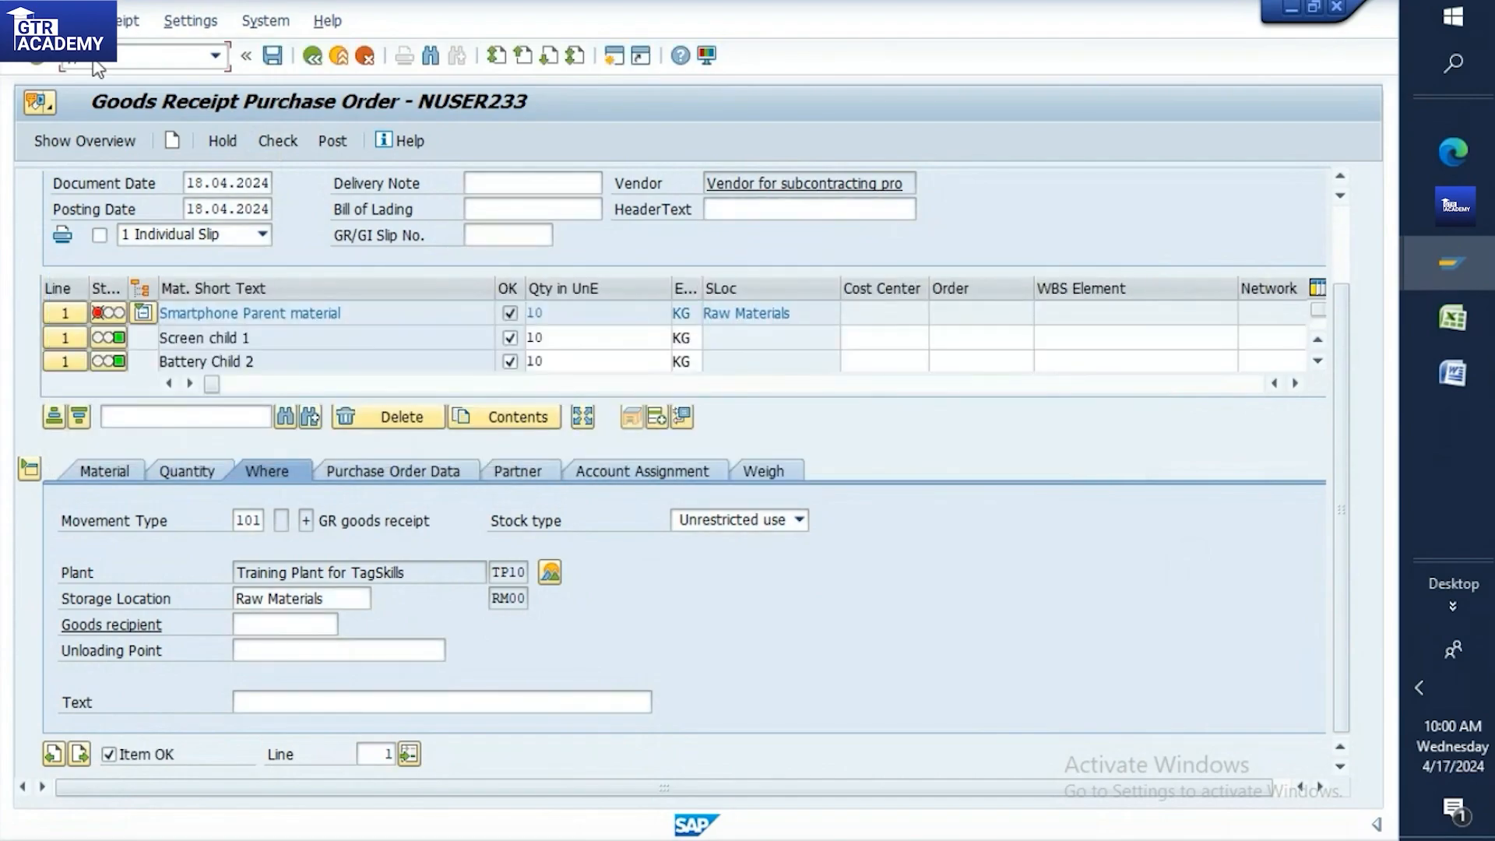
Look up the stock overview for the Child 1 material 60000640, copied from Excel, in plant TP10 and storage location RM00
key(Return)
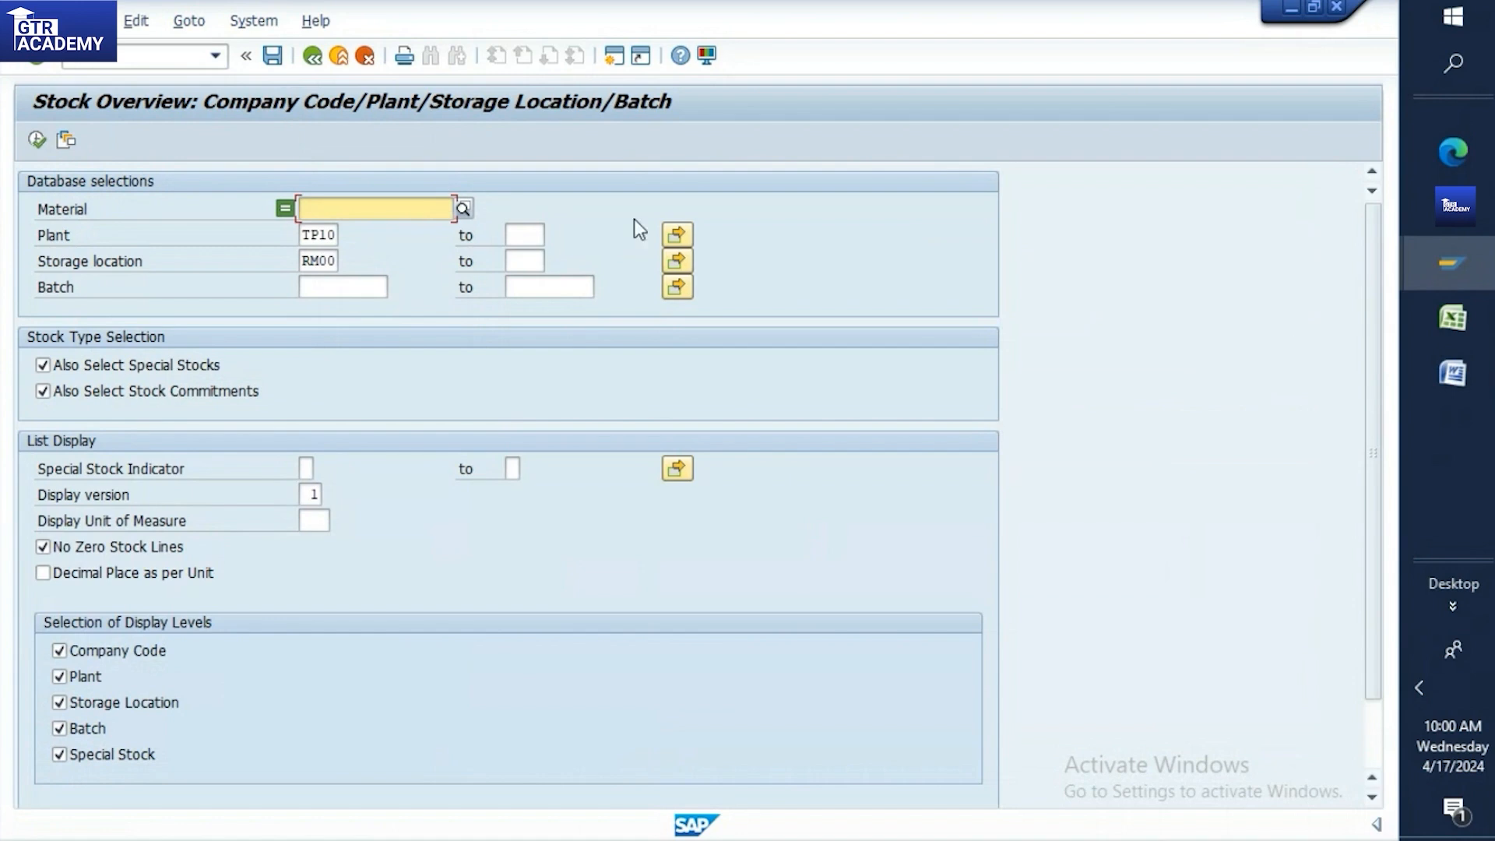
click(1453, 318)
click(672, 398)
key(ctrl+c)
mouse_move(1456, 266)
click(1297, 358)
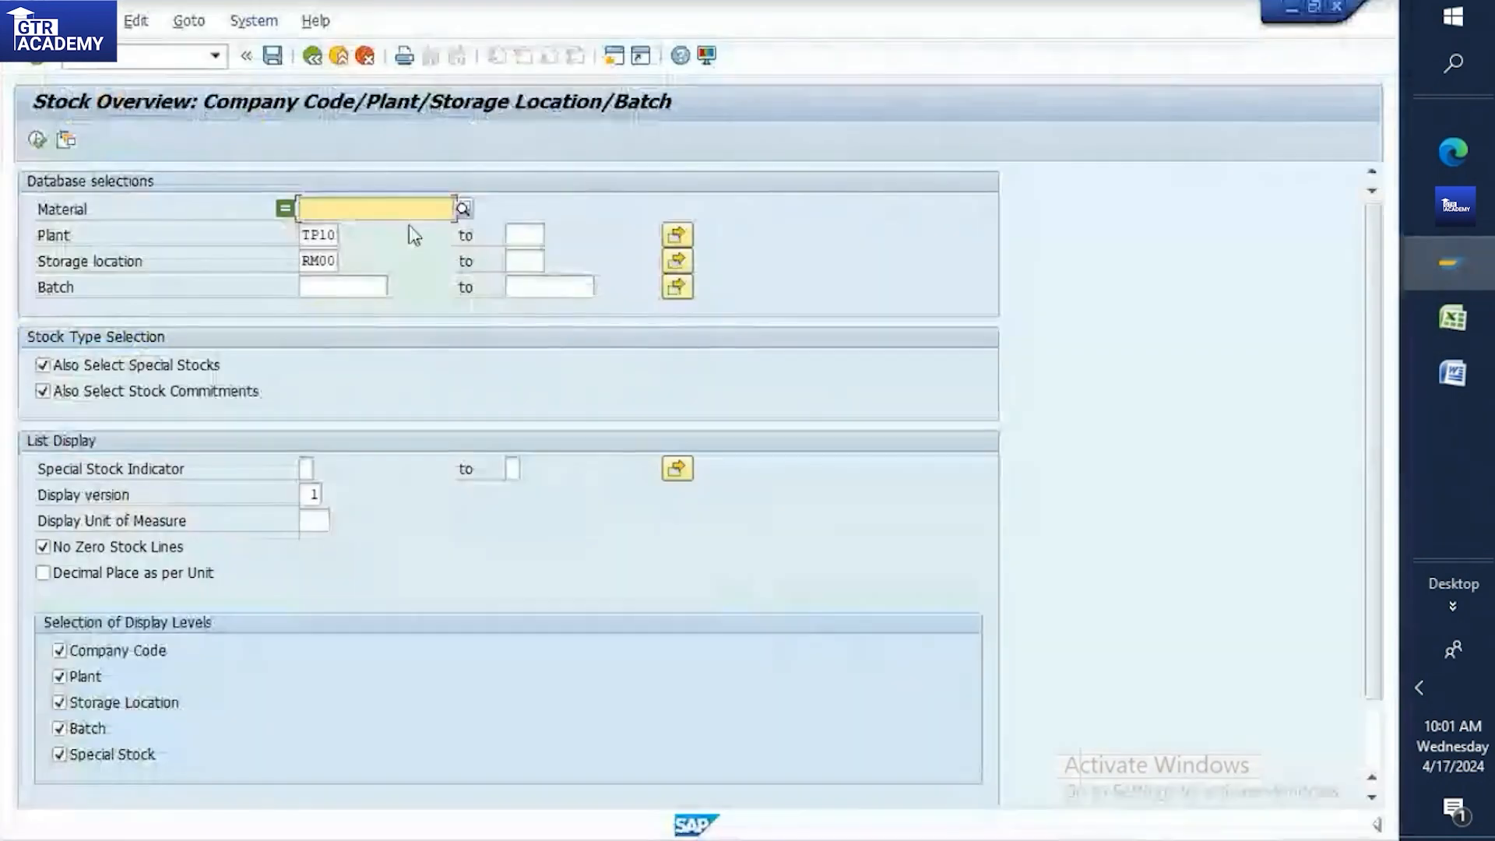
key(ctrl+v)
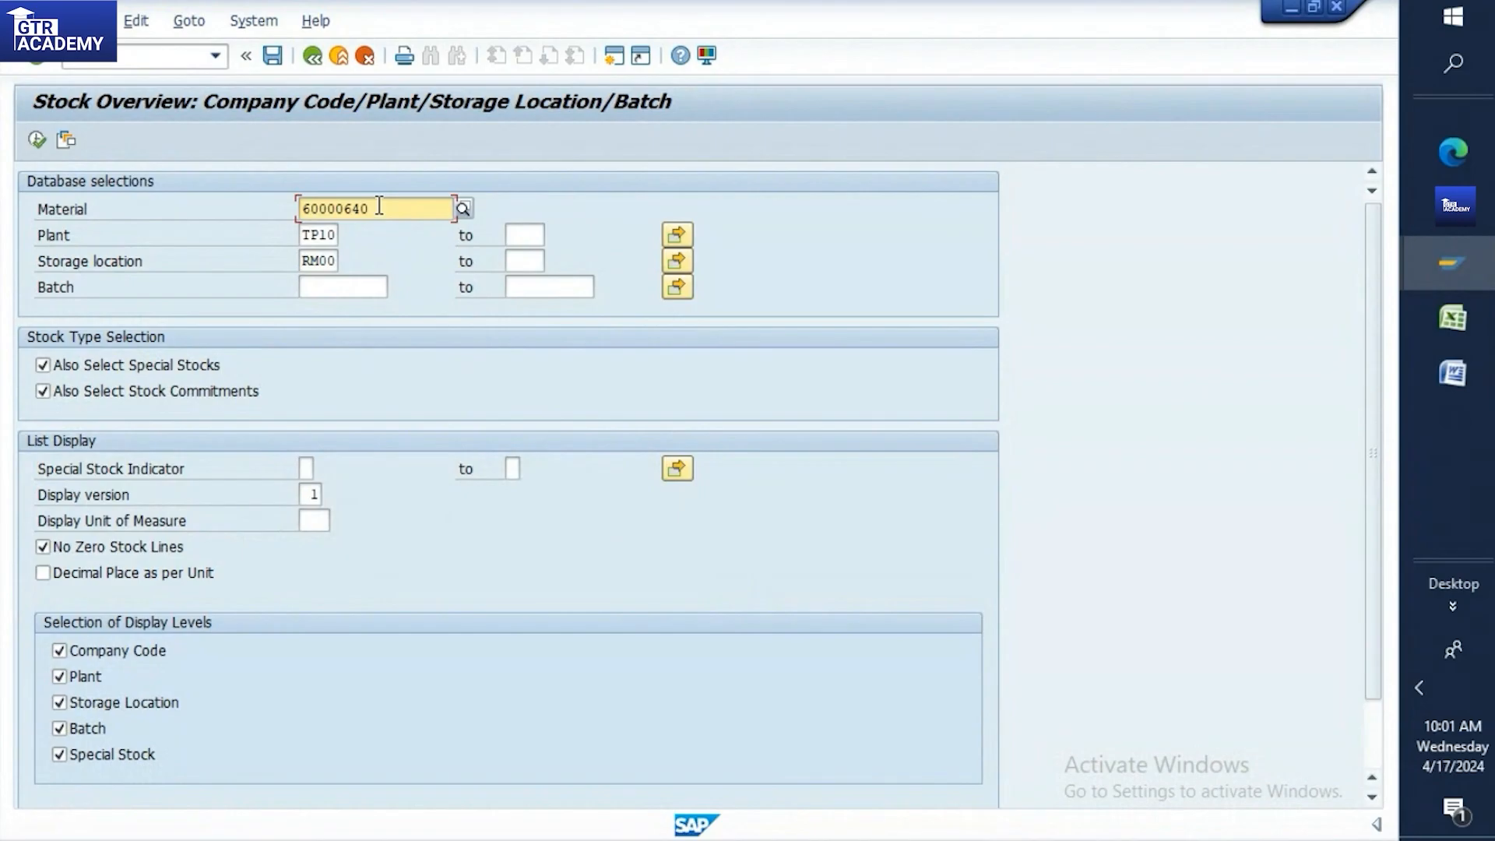
click(36, 142)
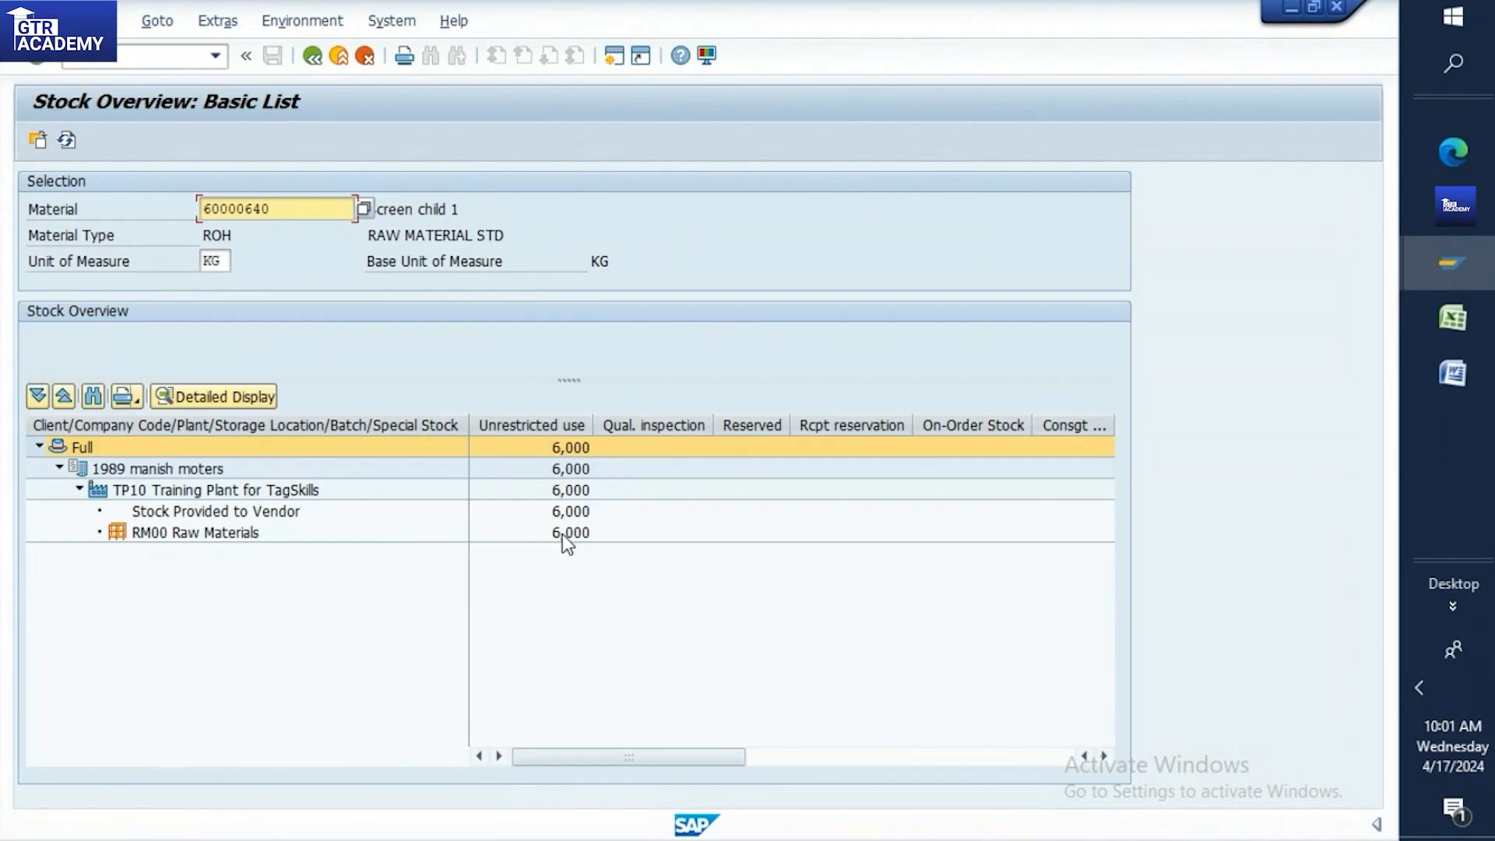
Post an other goods receipt with movement type 561 for 10 of material 60000640 into plant TP10, storage location RM00
click(162, 52)
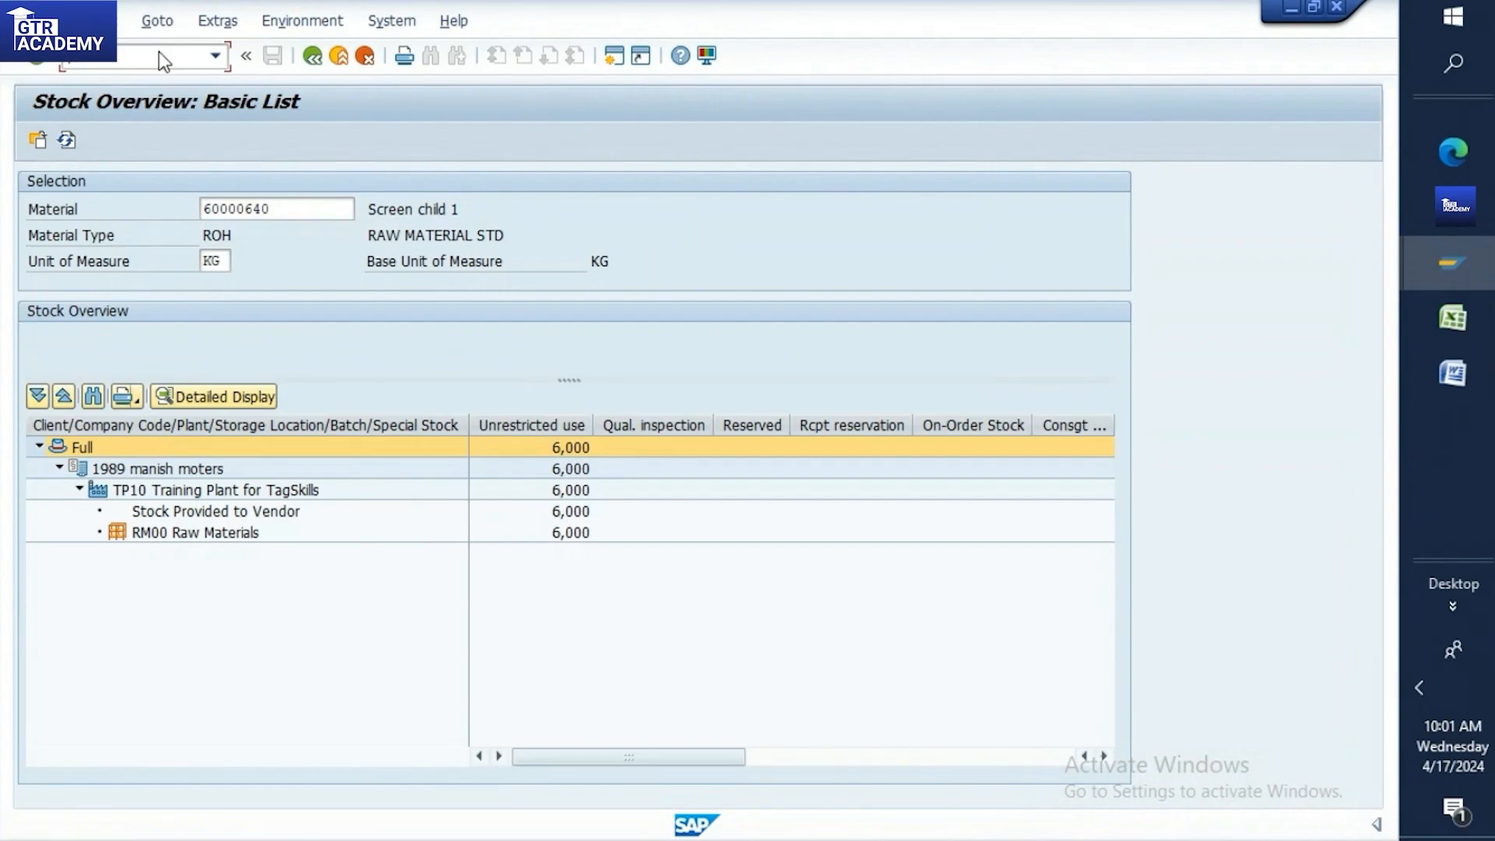
key(Return)
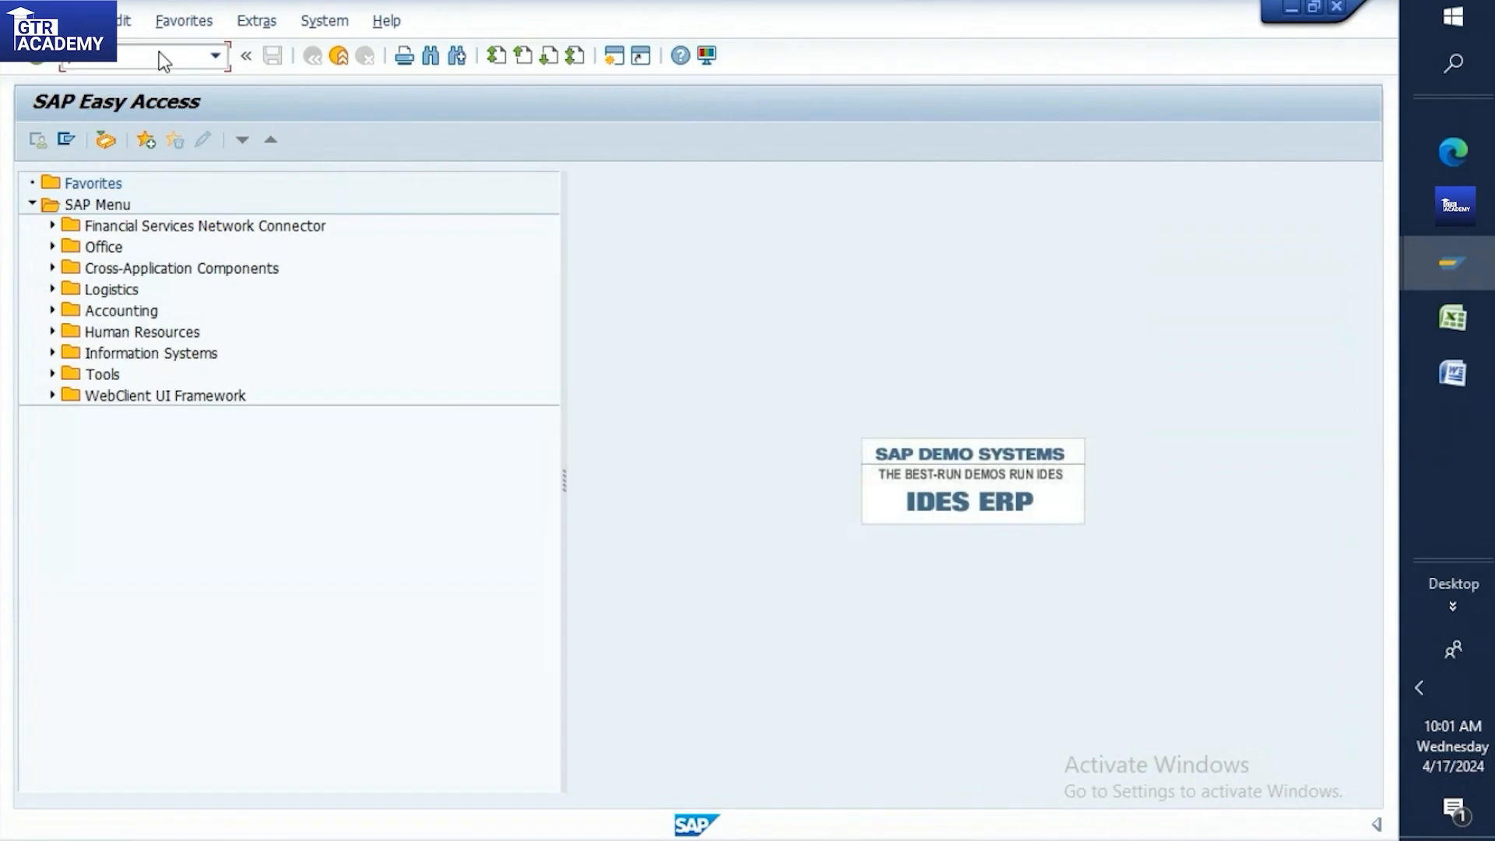
key(Return)
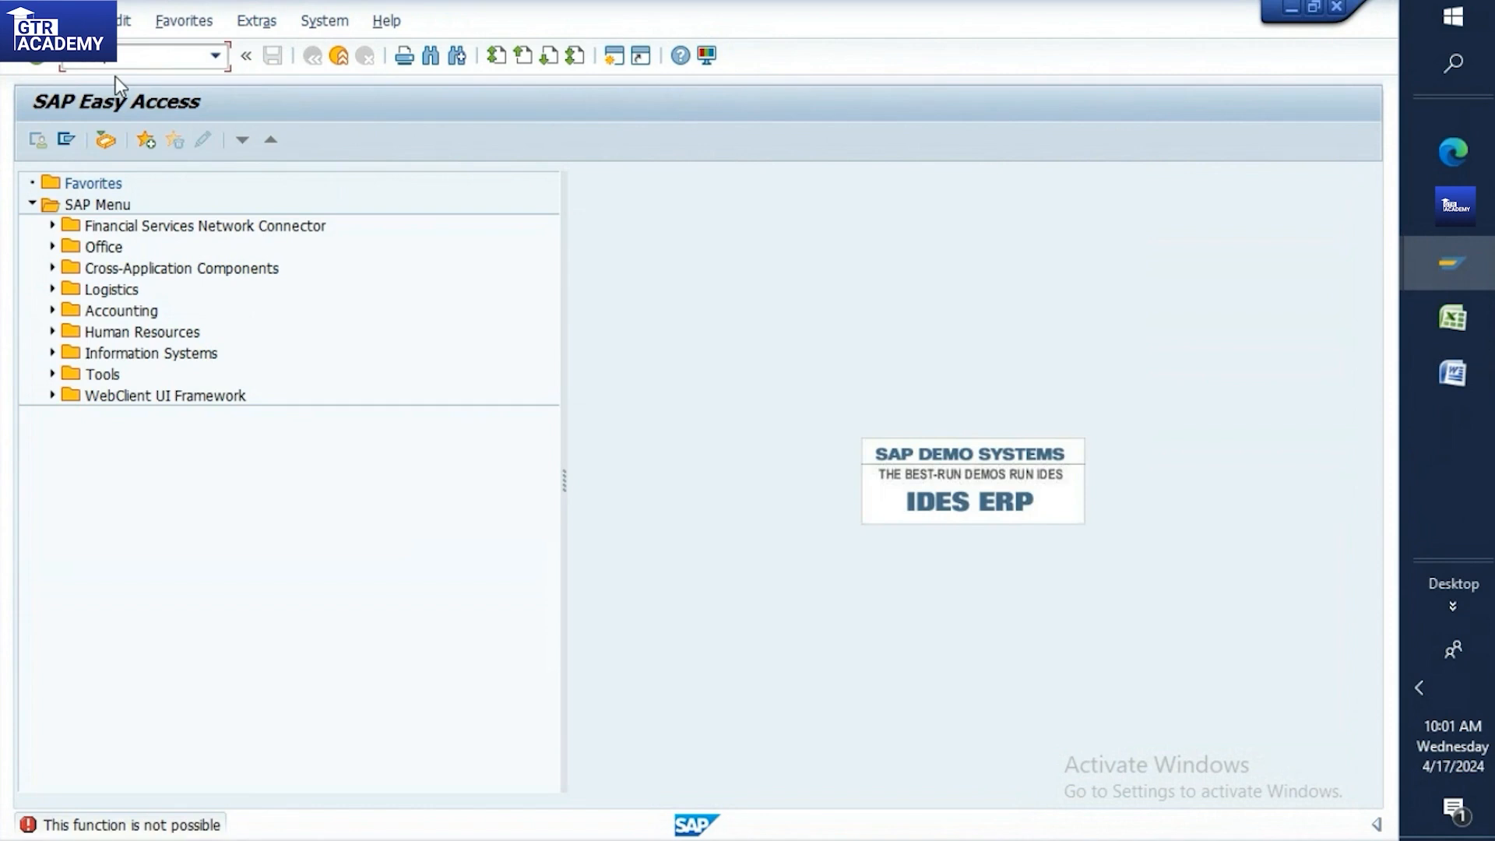
key(Return)
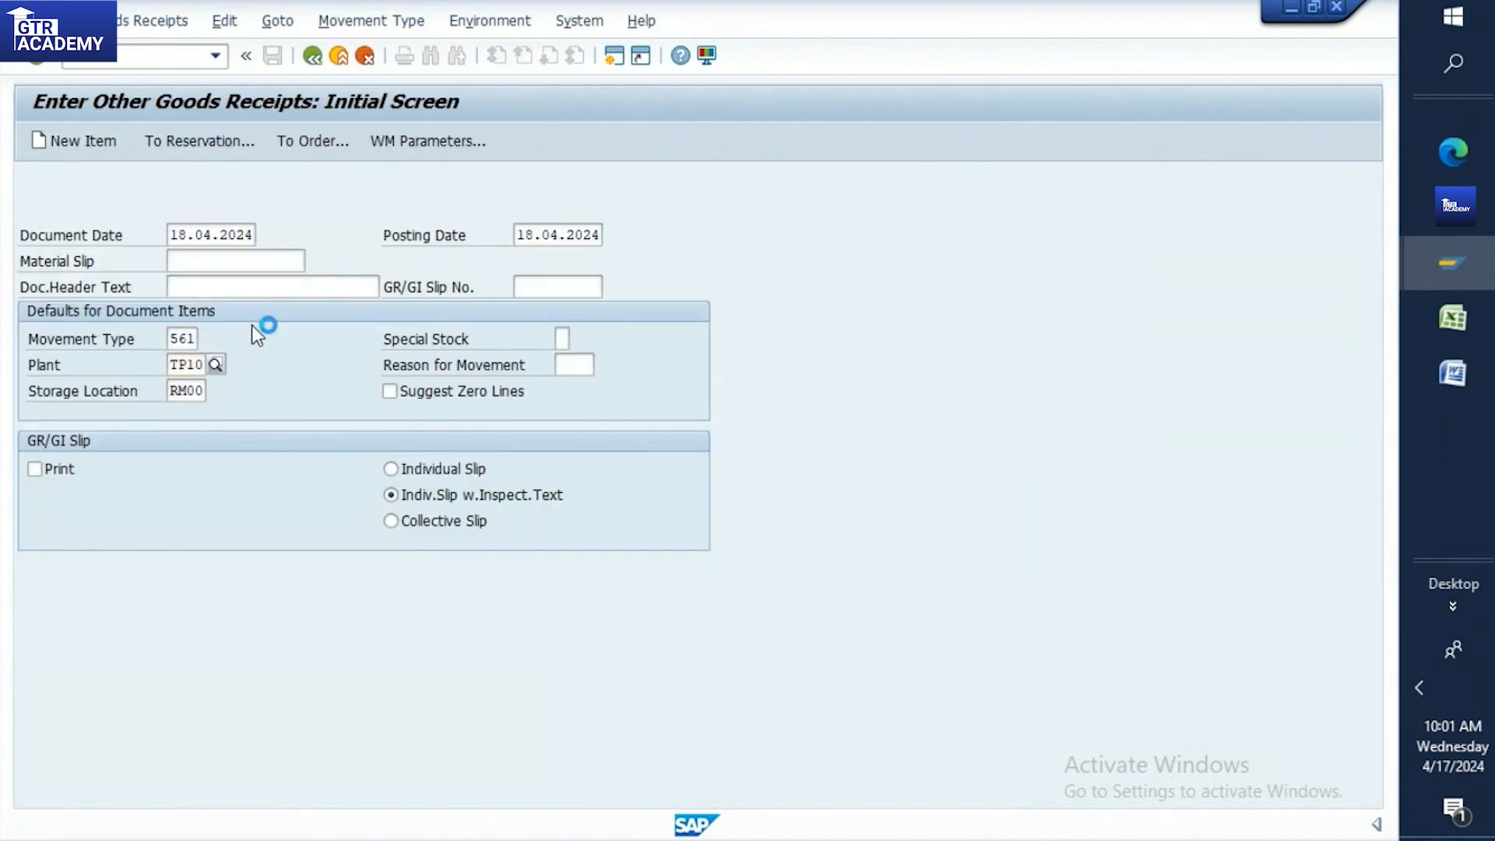
key(Return)
key(ctrl+v)
click(315, 289)
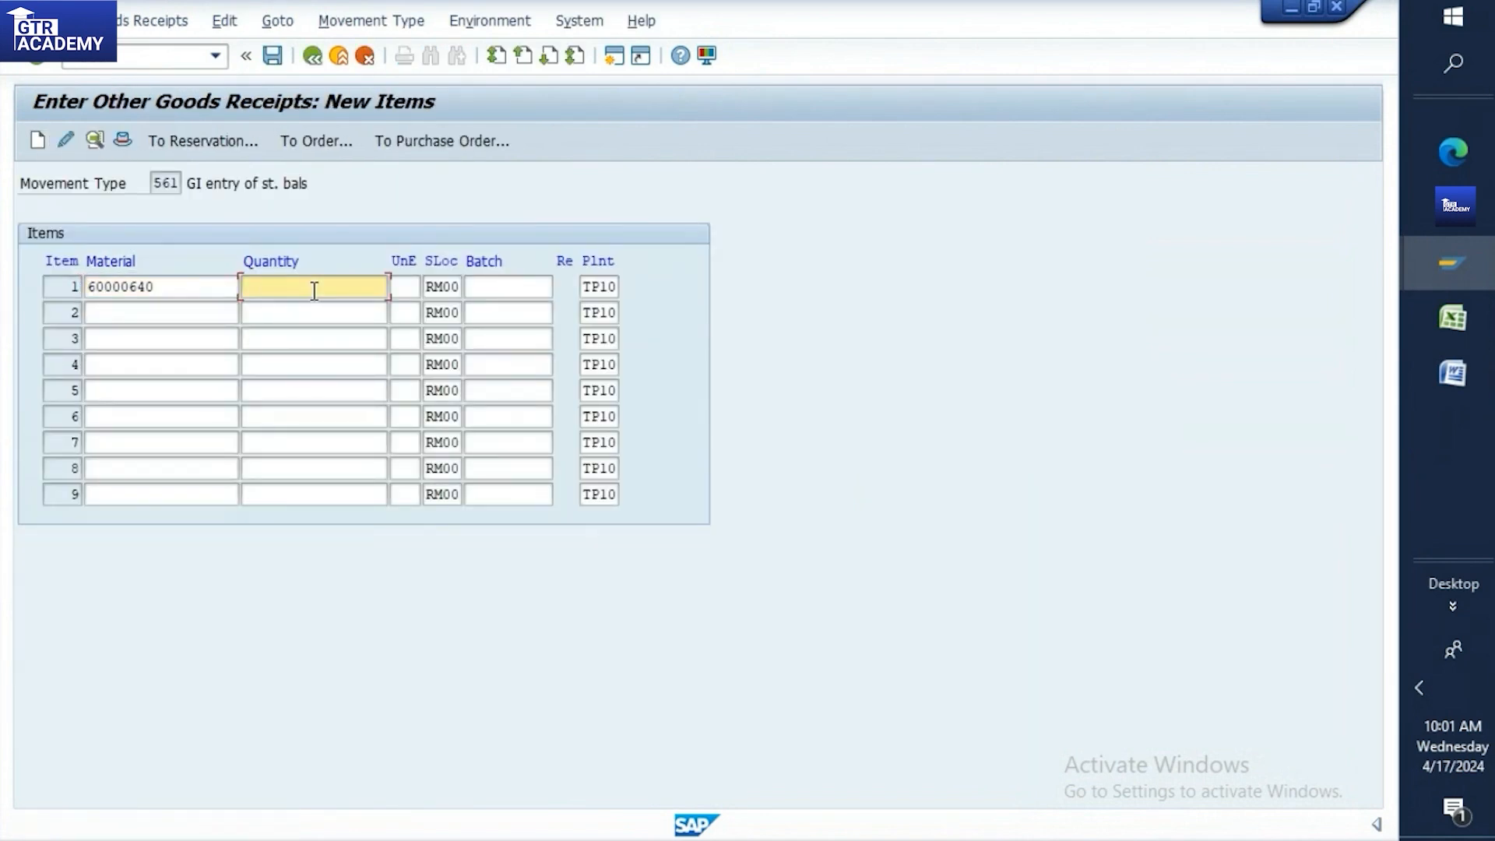
text(10)
key(Return)
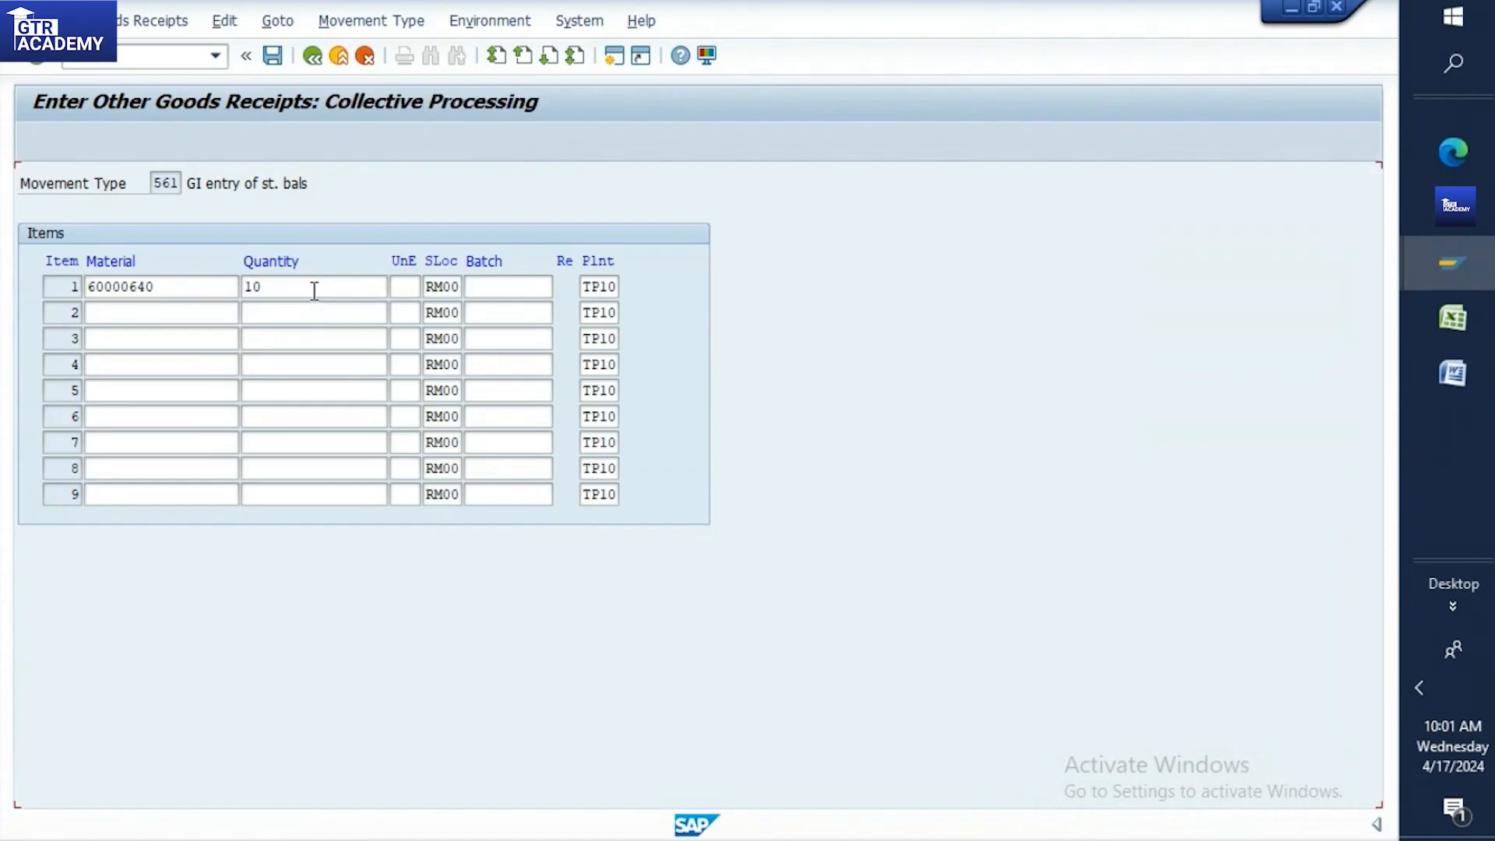
click(272, 56)
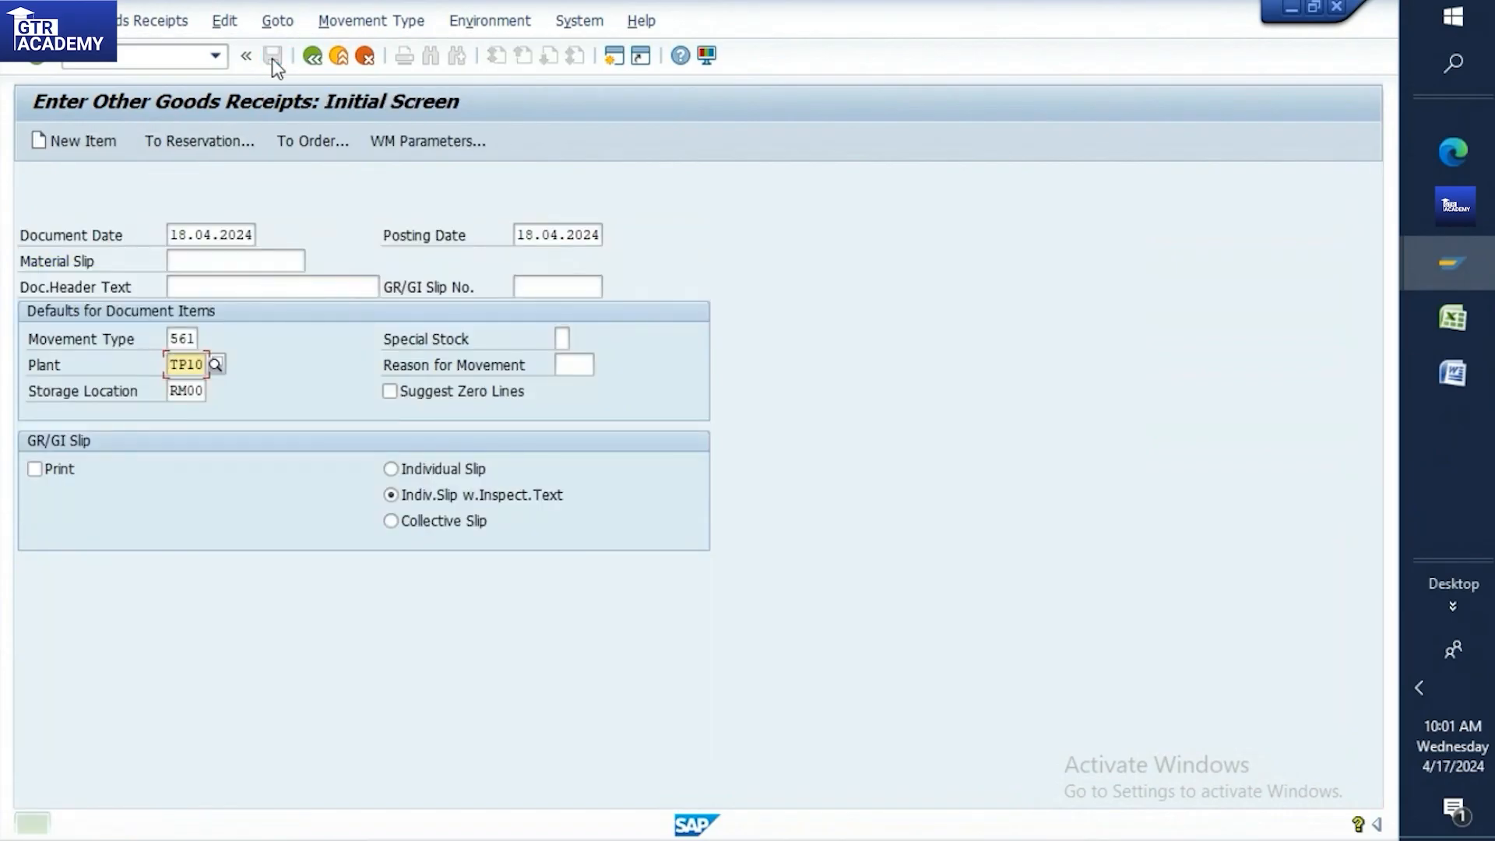
Recheck the stock overview for material 60000640 in plant TP10 and storage location RM00
click(134, 55)
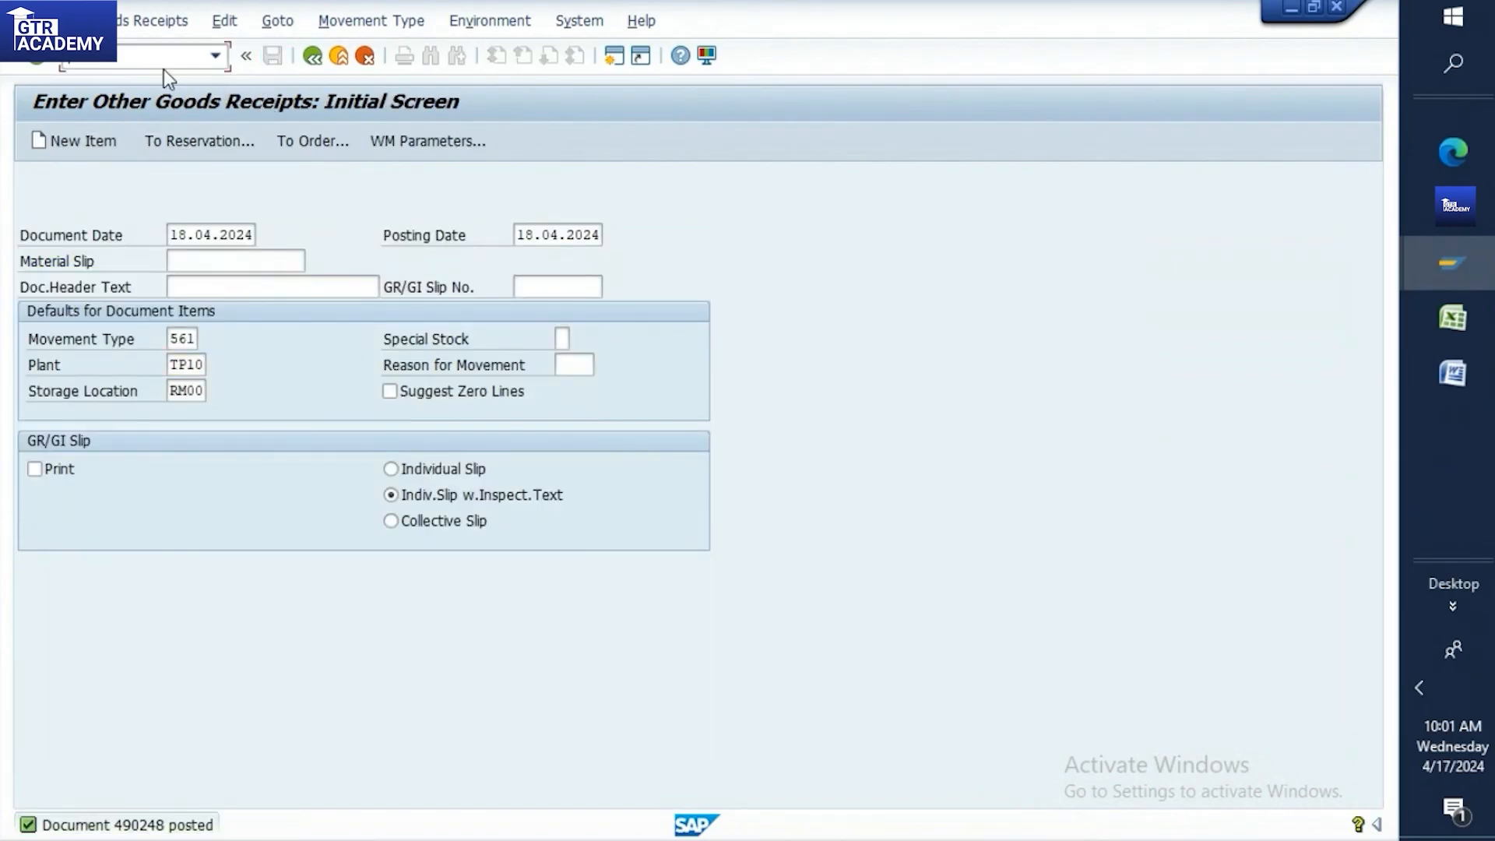
key(Return)
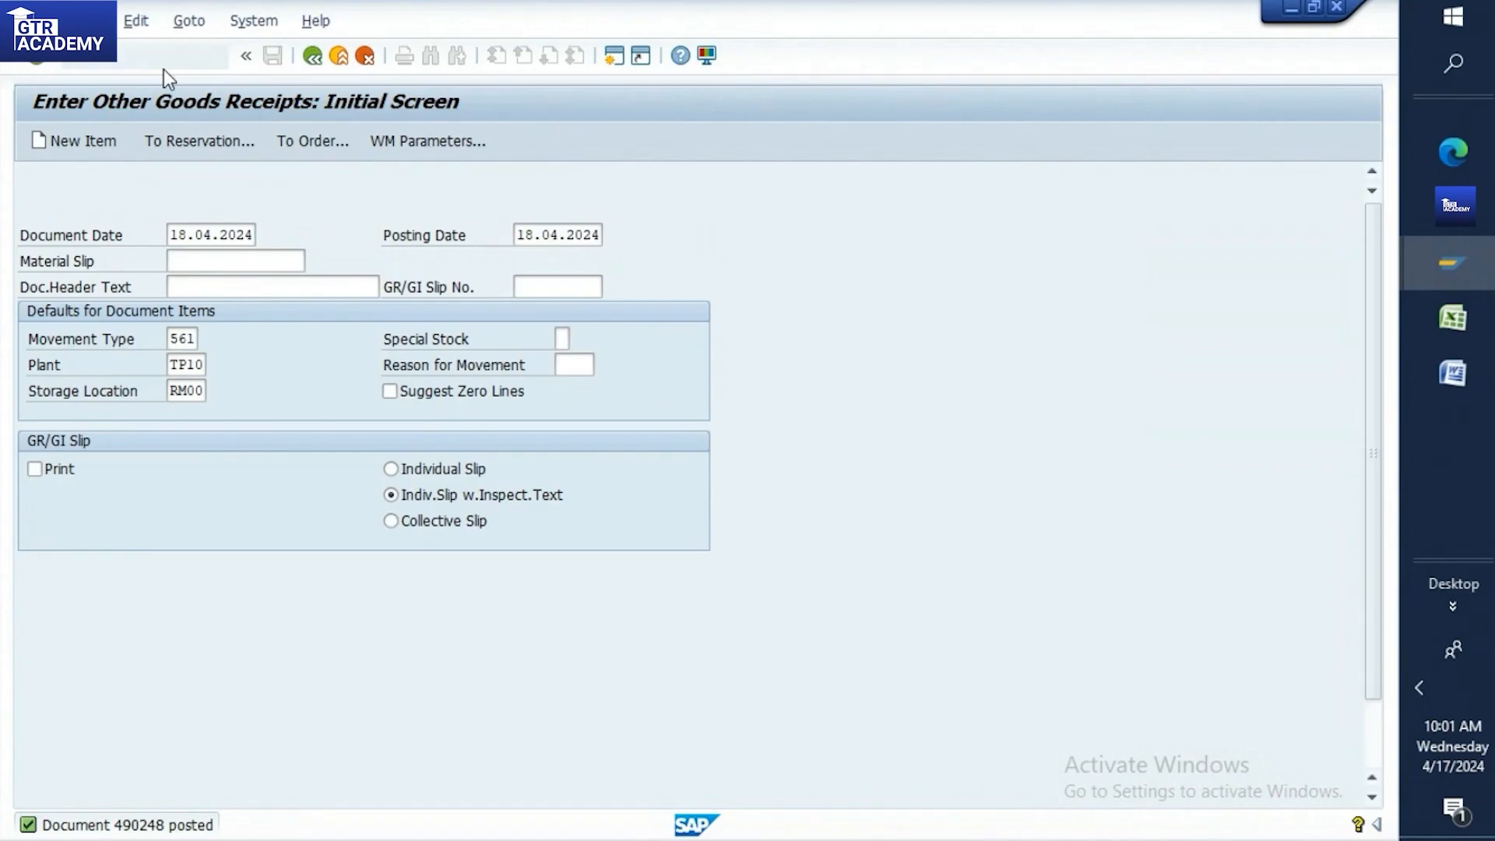
key(ctrl+v)
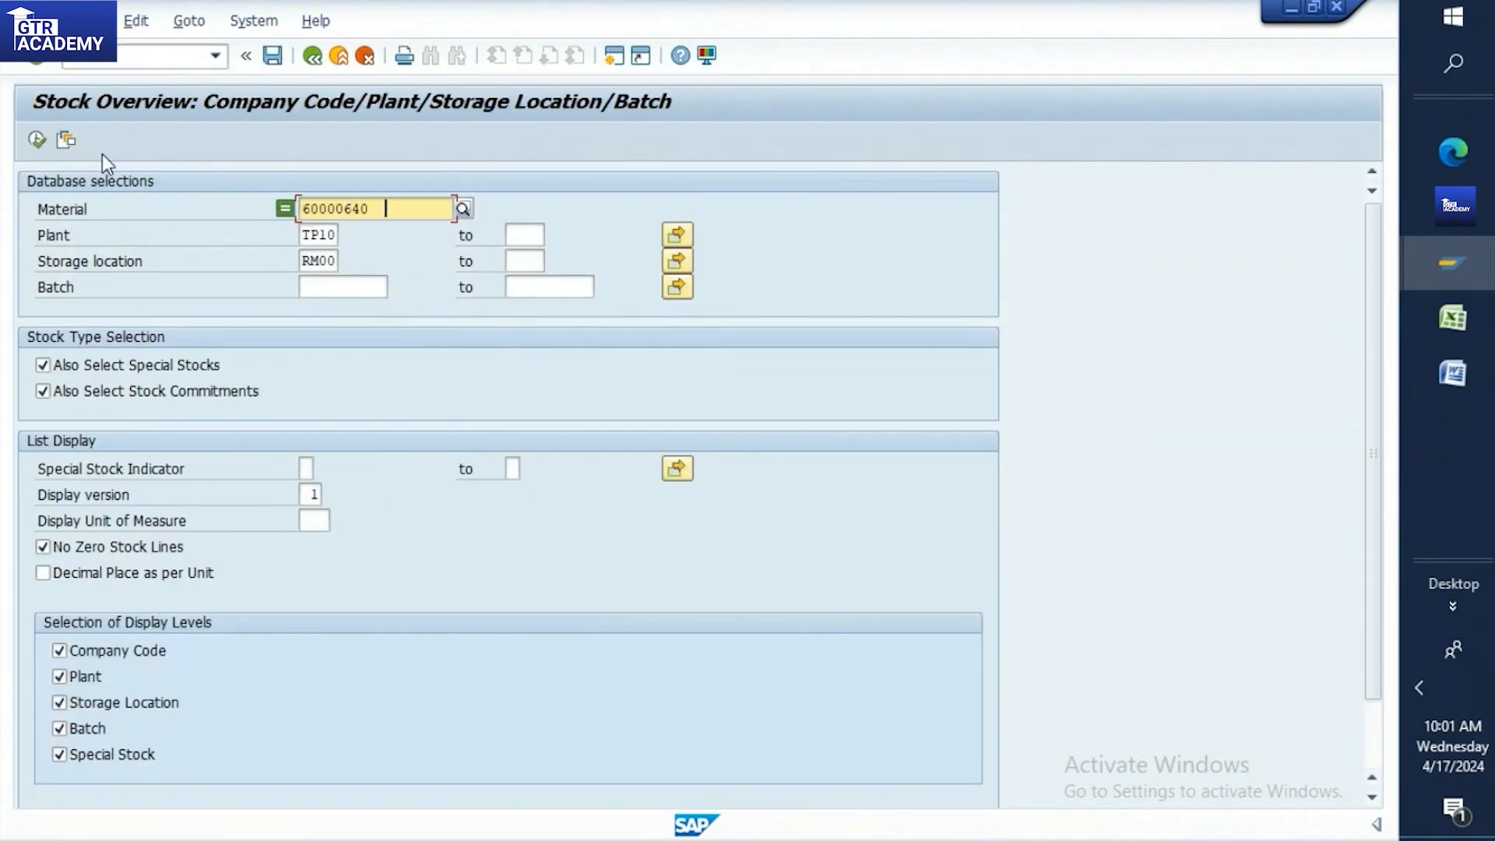
click(36, 140)
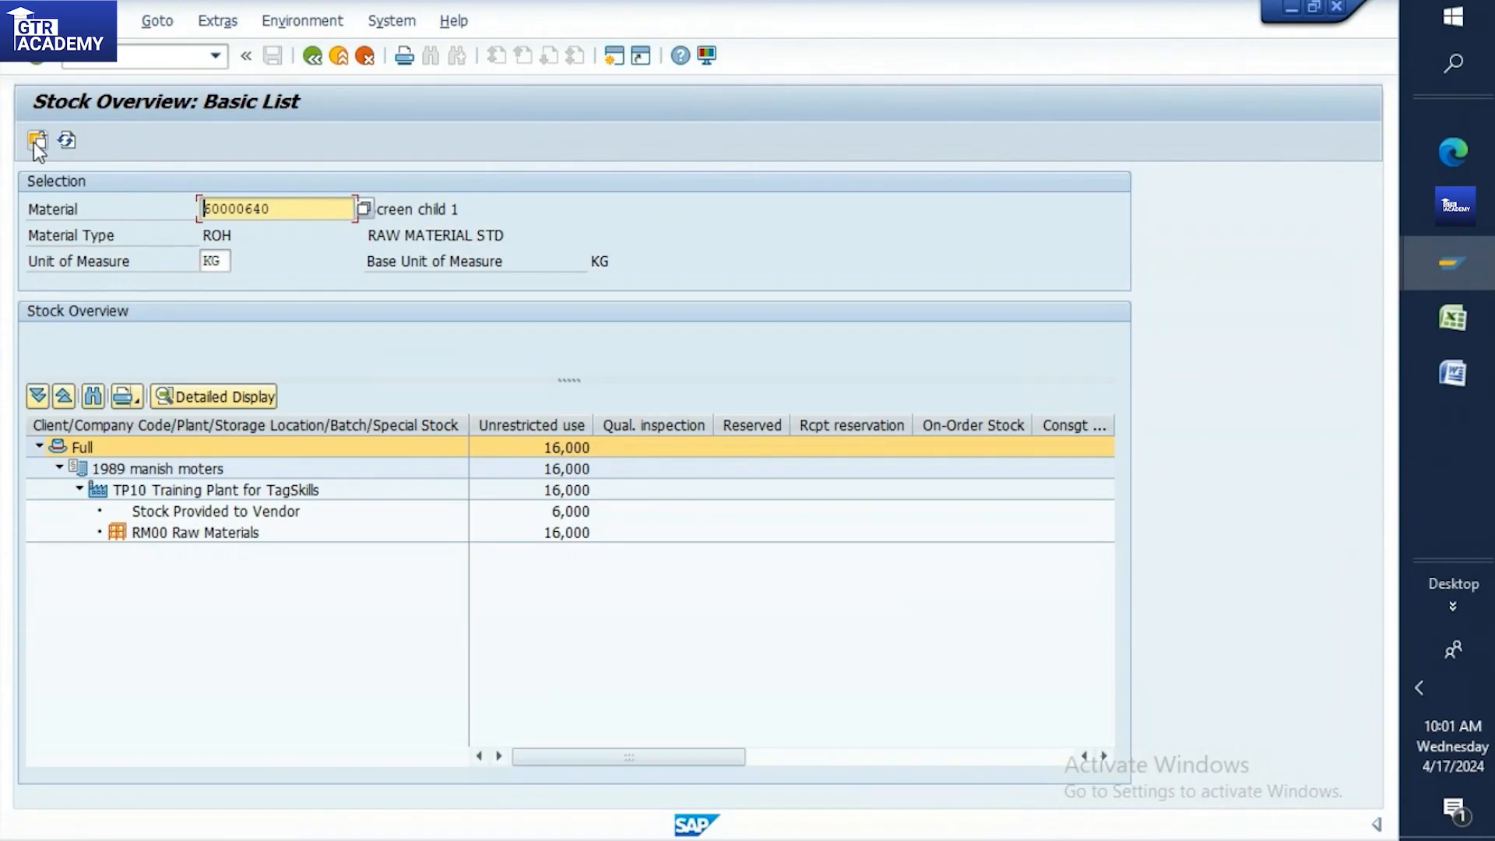
Reopen the purchase order goods receipt and load the order using the SC PO number copied from the Excel sheet
click(164, 58)
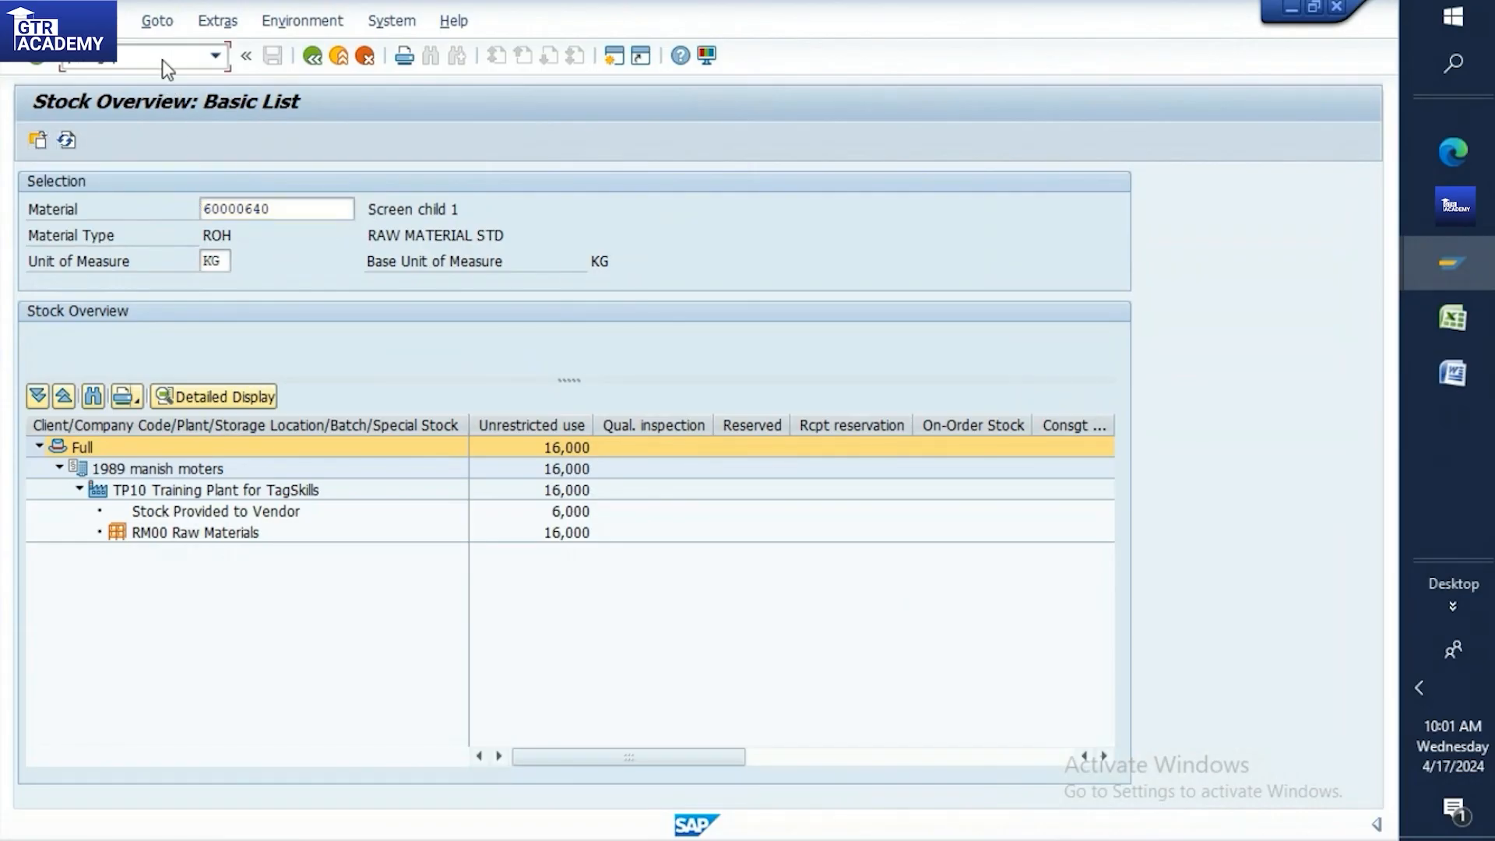
key(Return)
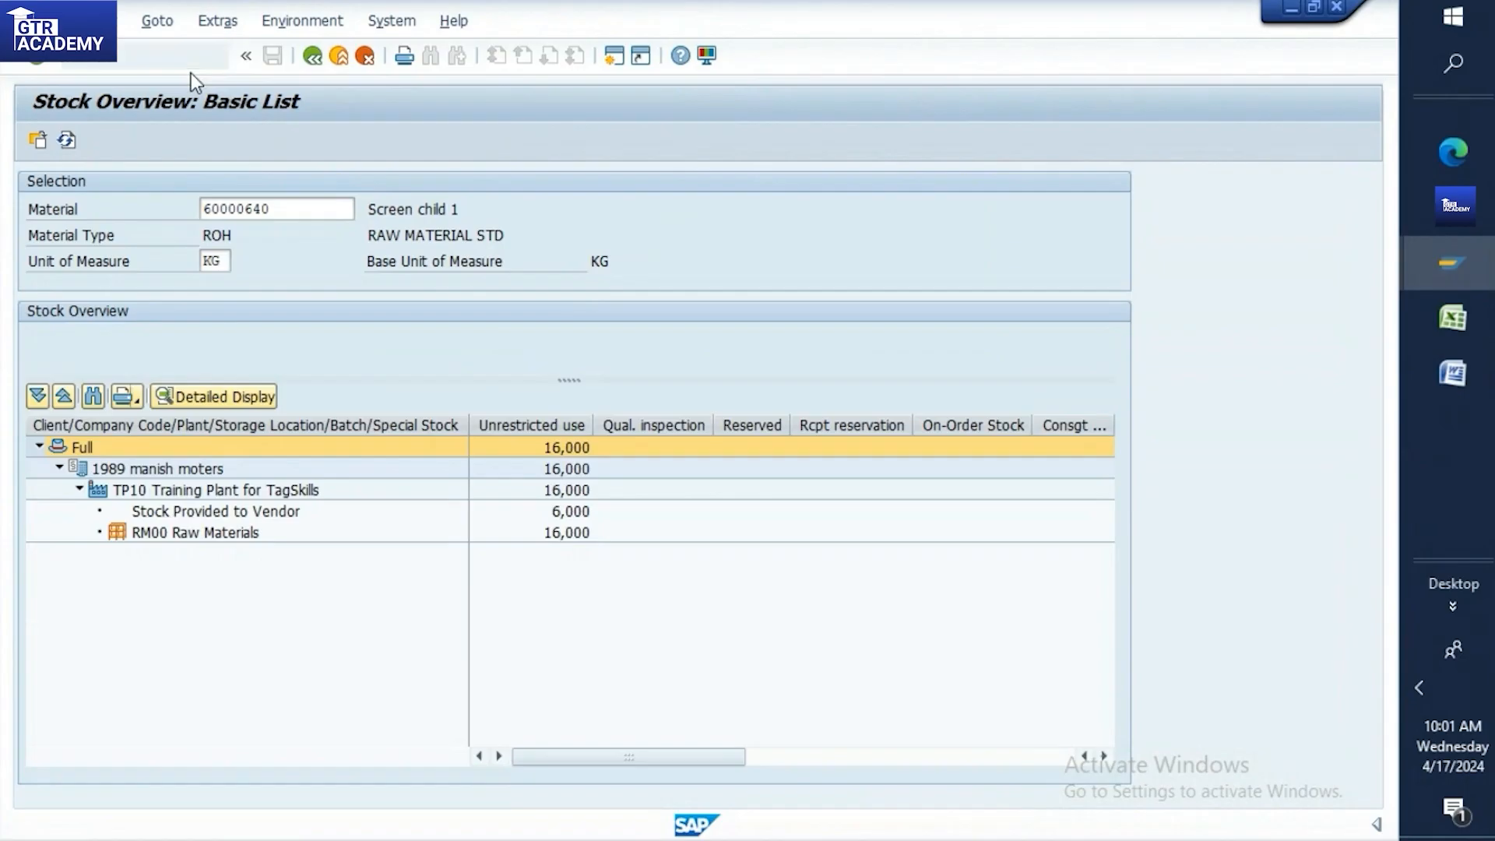
click(1453, 318)
click(701, 485)
key(ctrl+c)
click(682, 507)
key(ctrl+c)
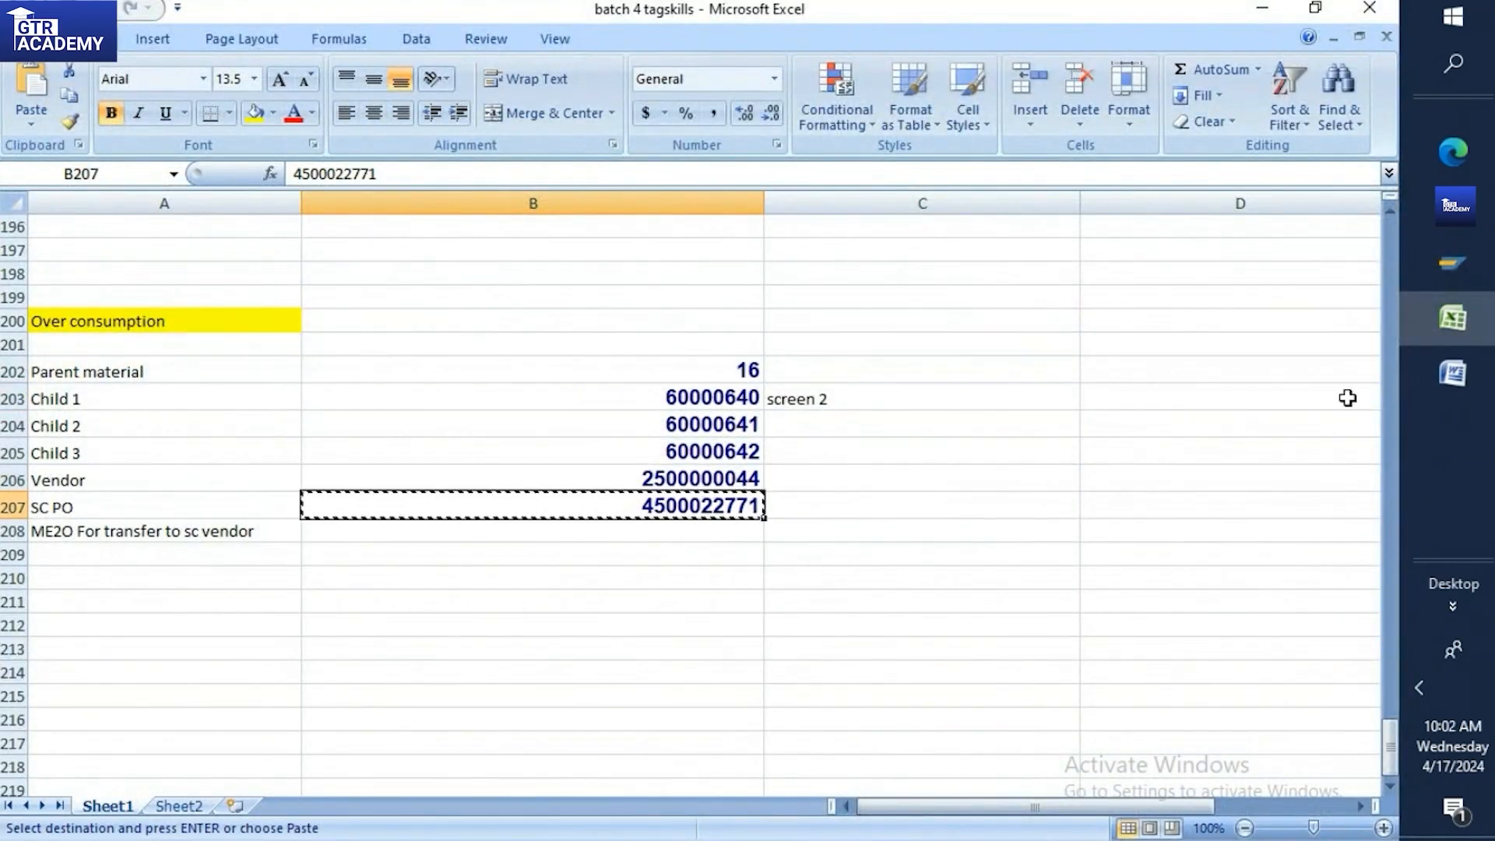
click(1452, 265)
key(ctrl+v)
key(Return)
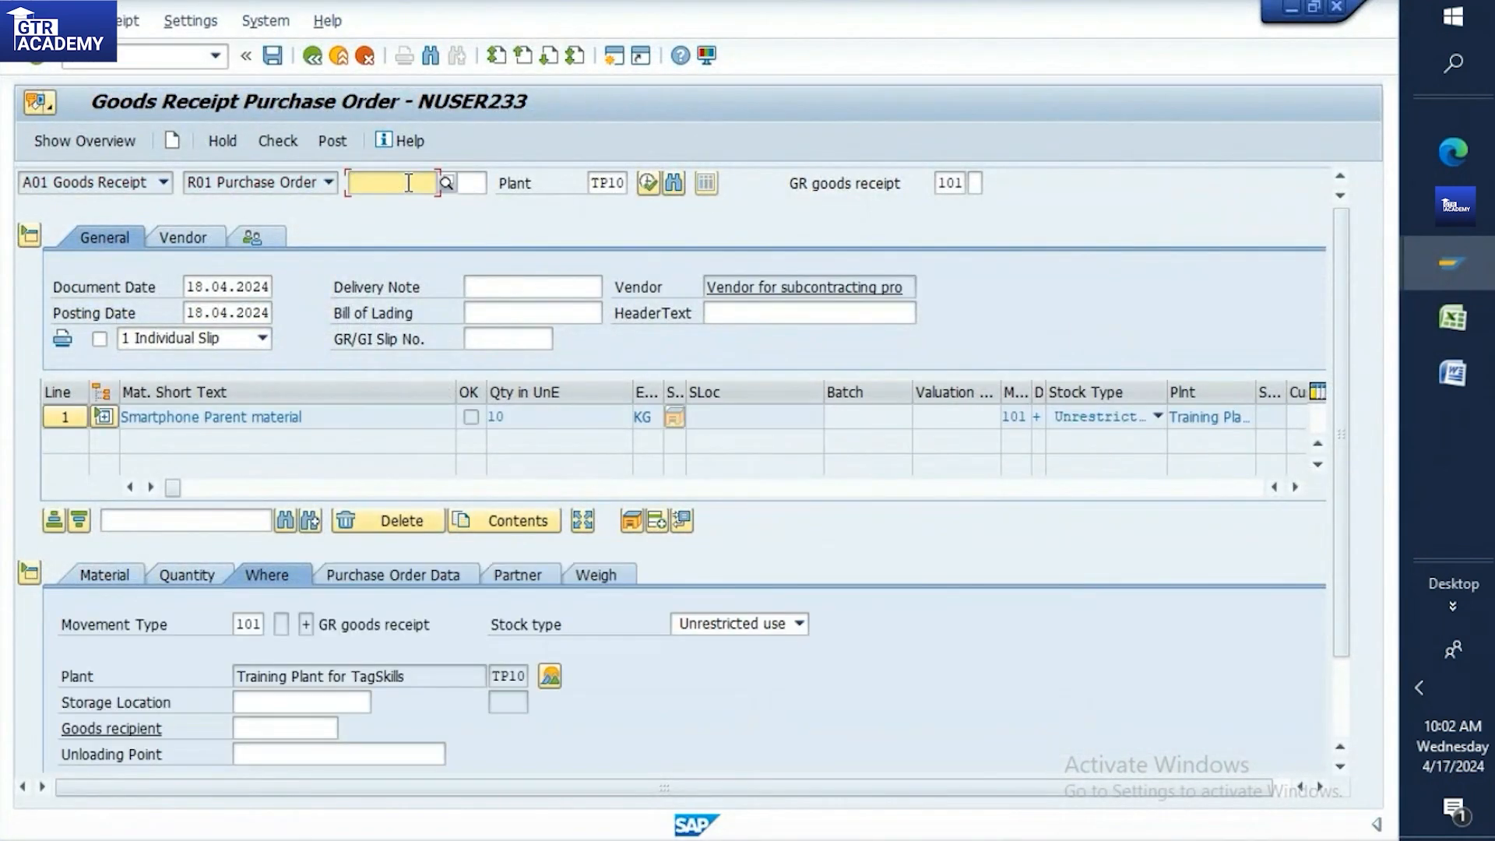
Expand the parent item's components, scroll to Processor Child 3 and set the detail data's storage location to RM00
click(106, 418)
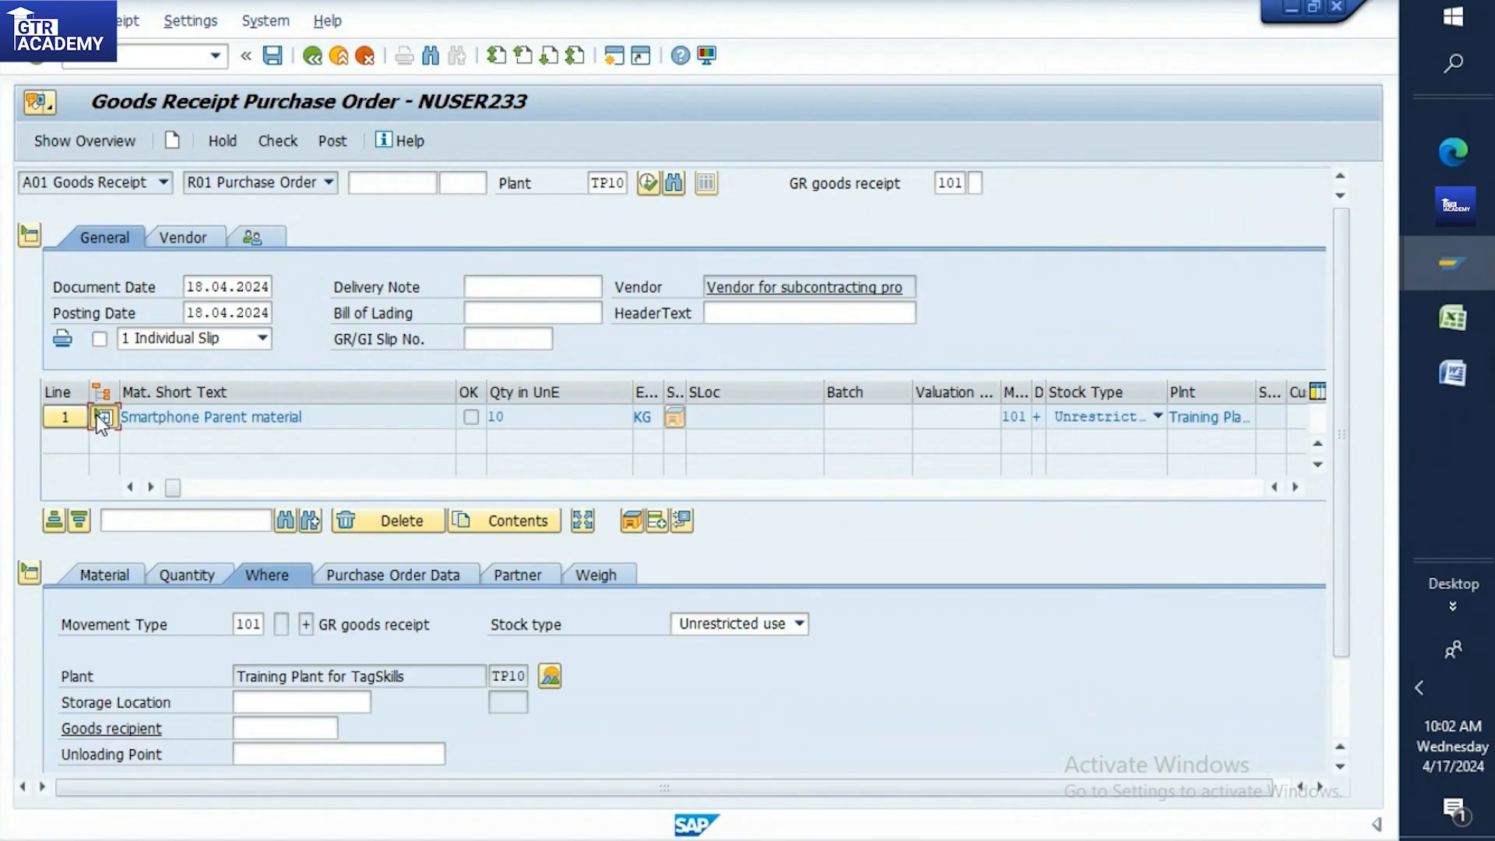
click(1316, 432)
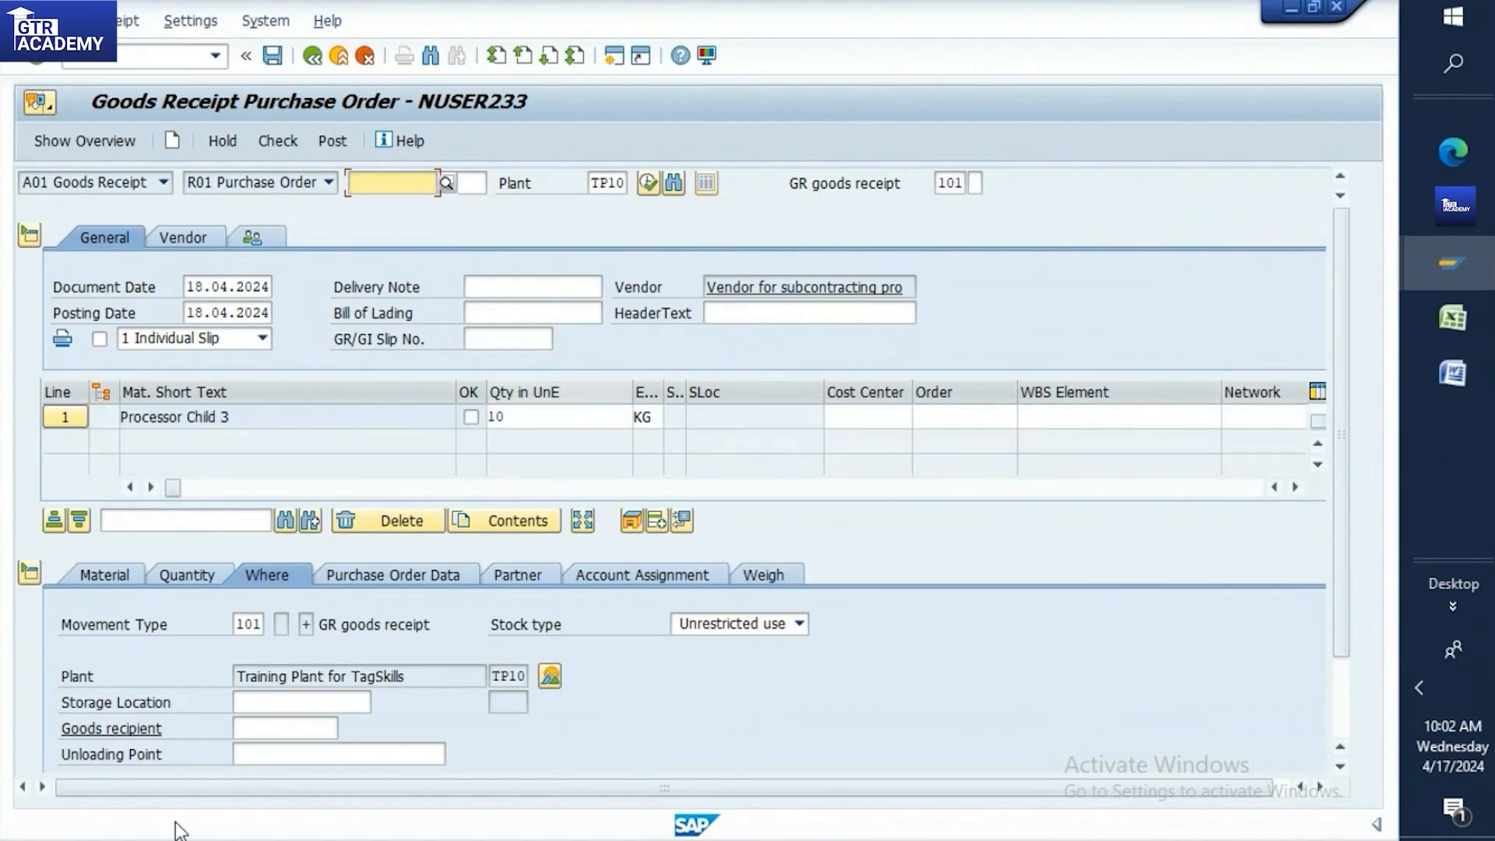
click(268, 704)
text(rm)
click(254, 723)
scroll(1346, 535, down, 2)
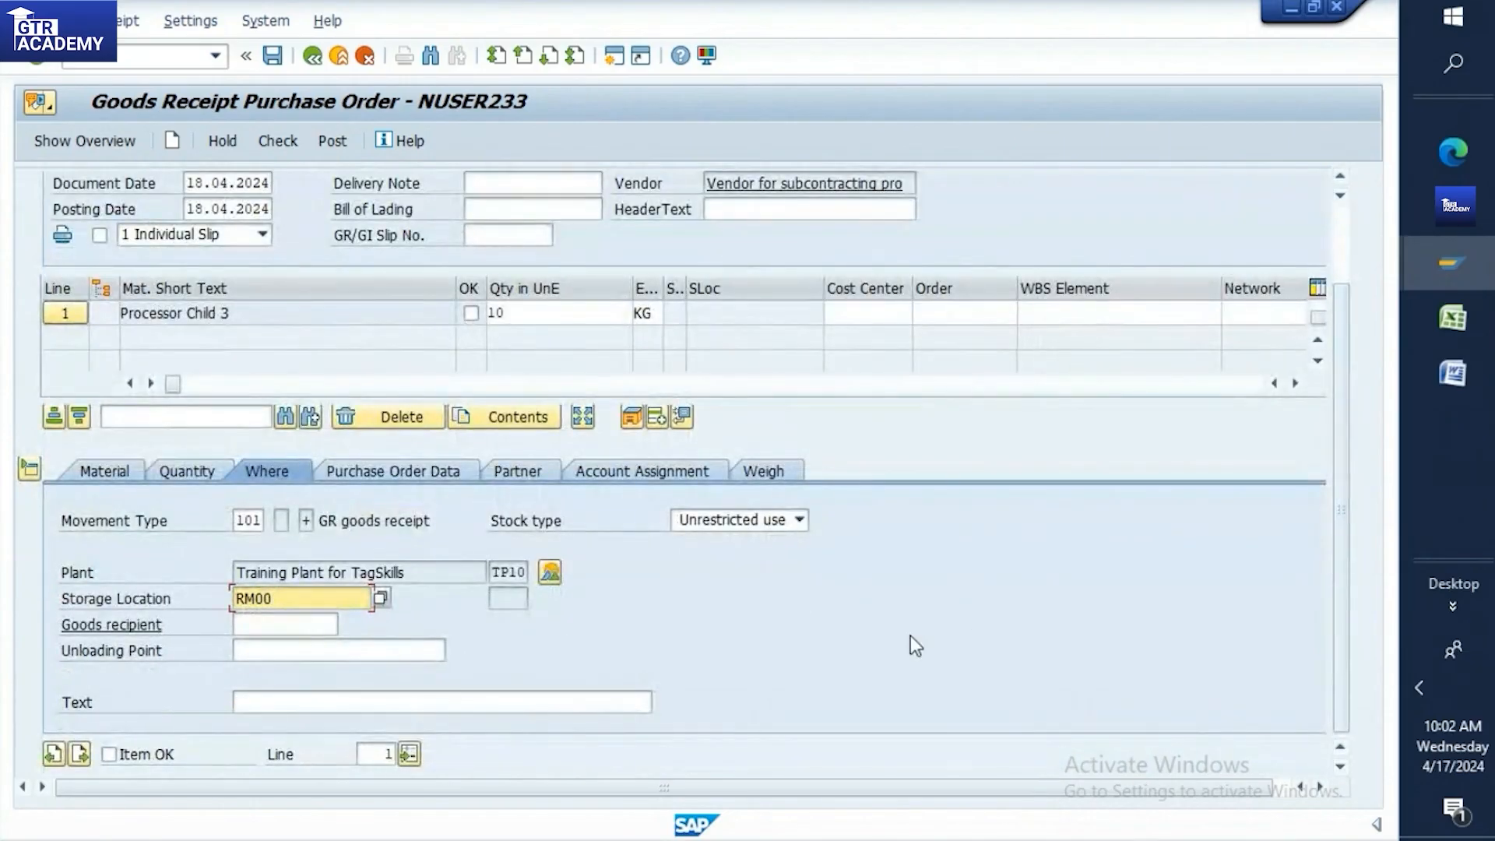
Mark the item as OK, check the goods receipt and move the log window clear of the item list
click(109, 754)
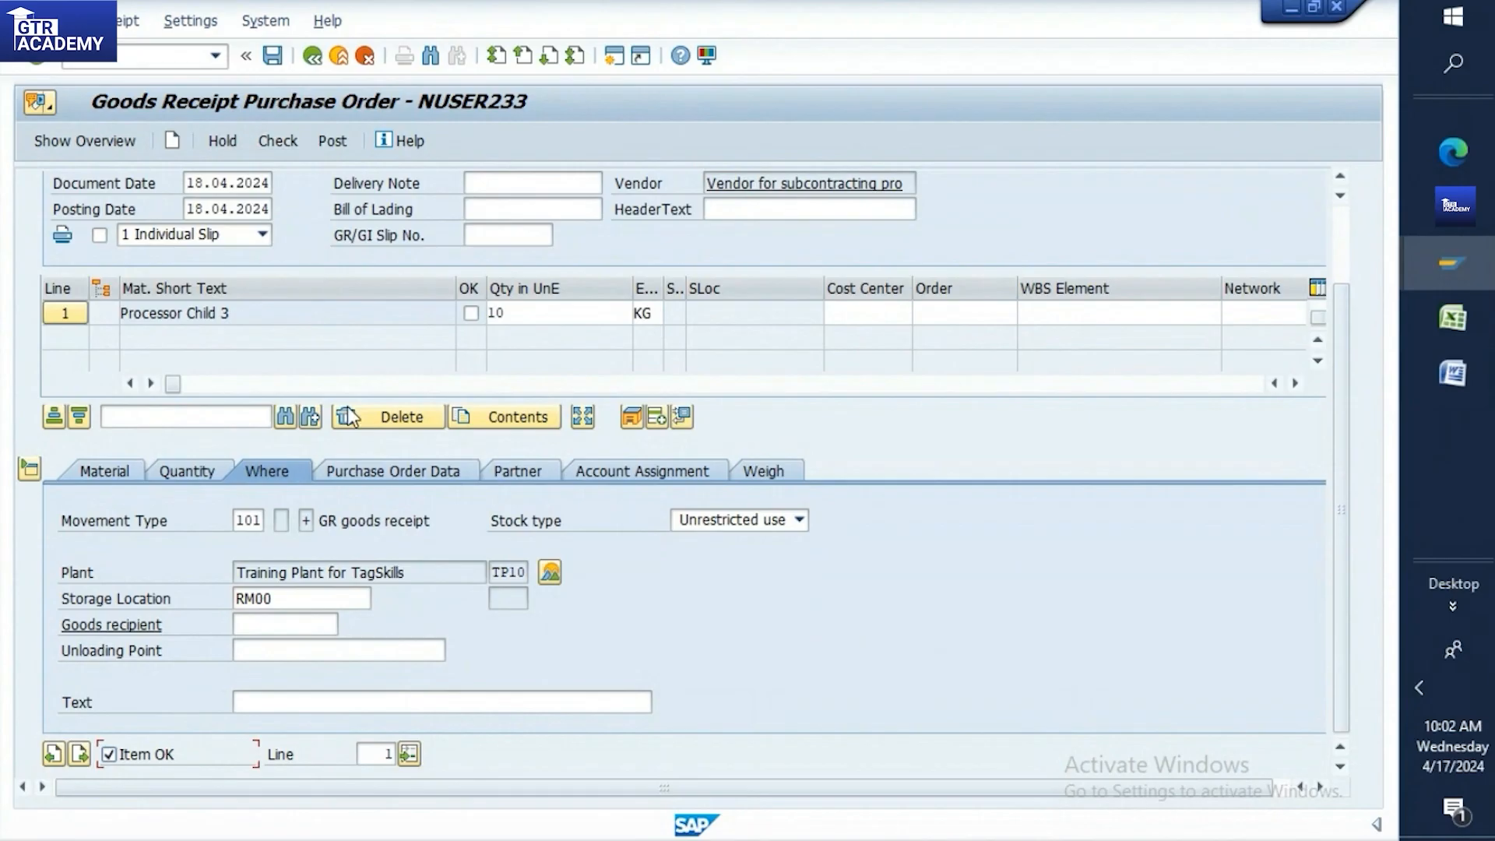
key(Return)
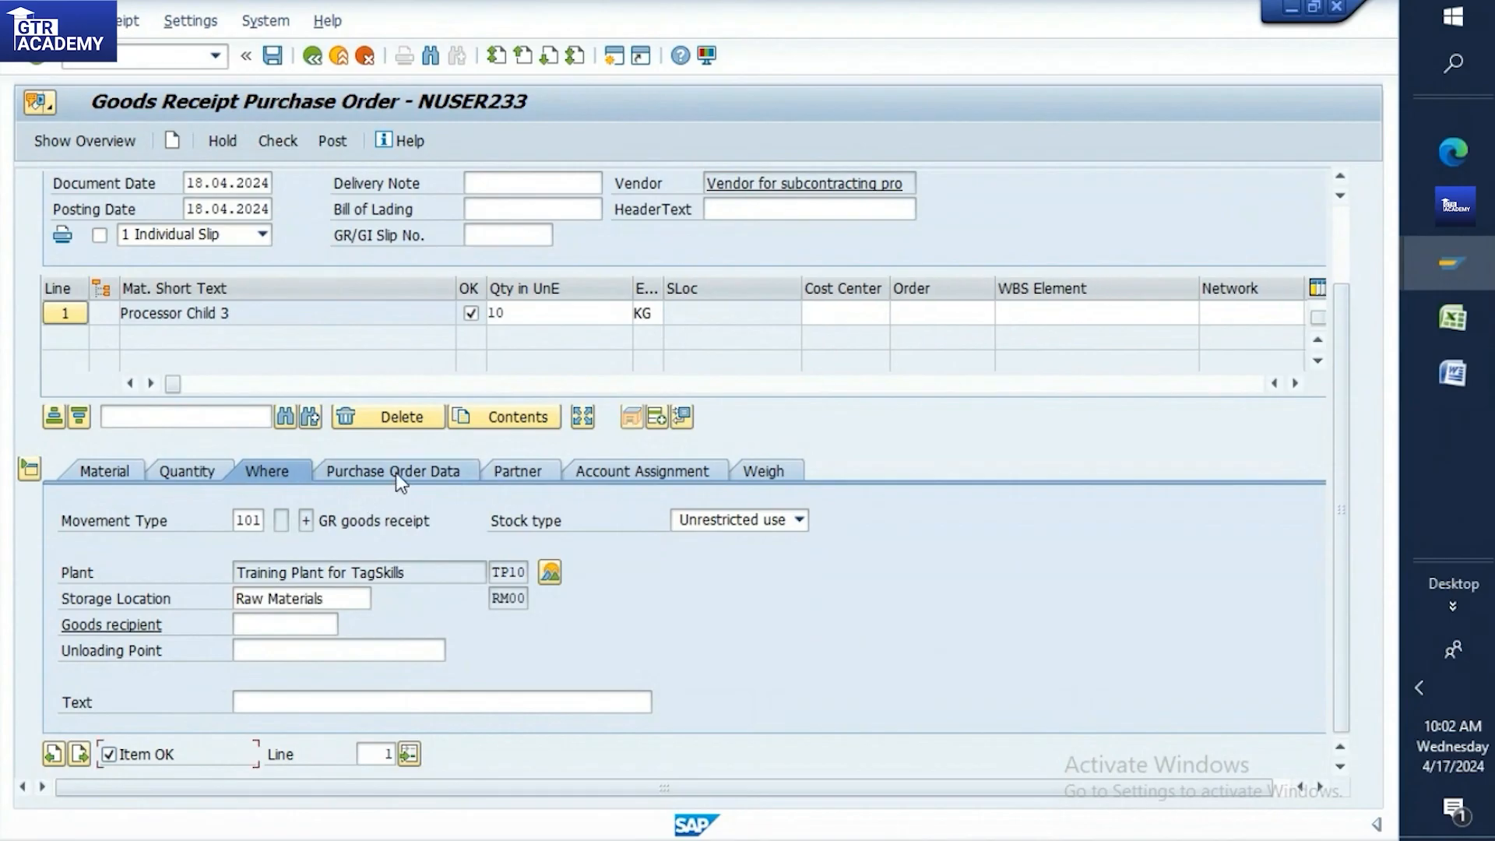
click(285, 142)
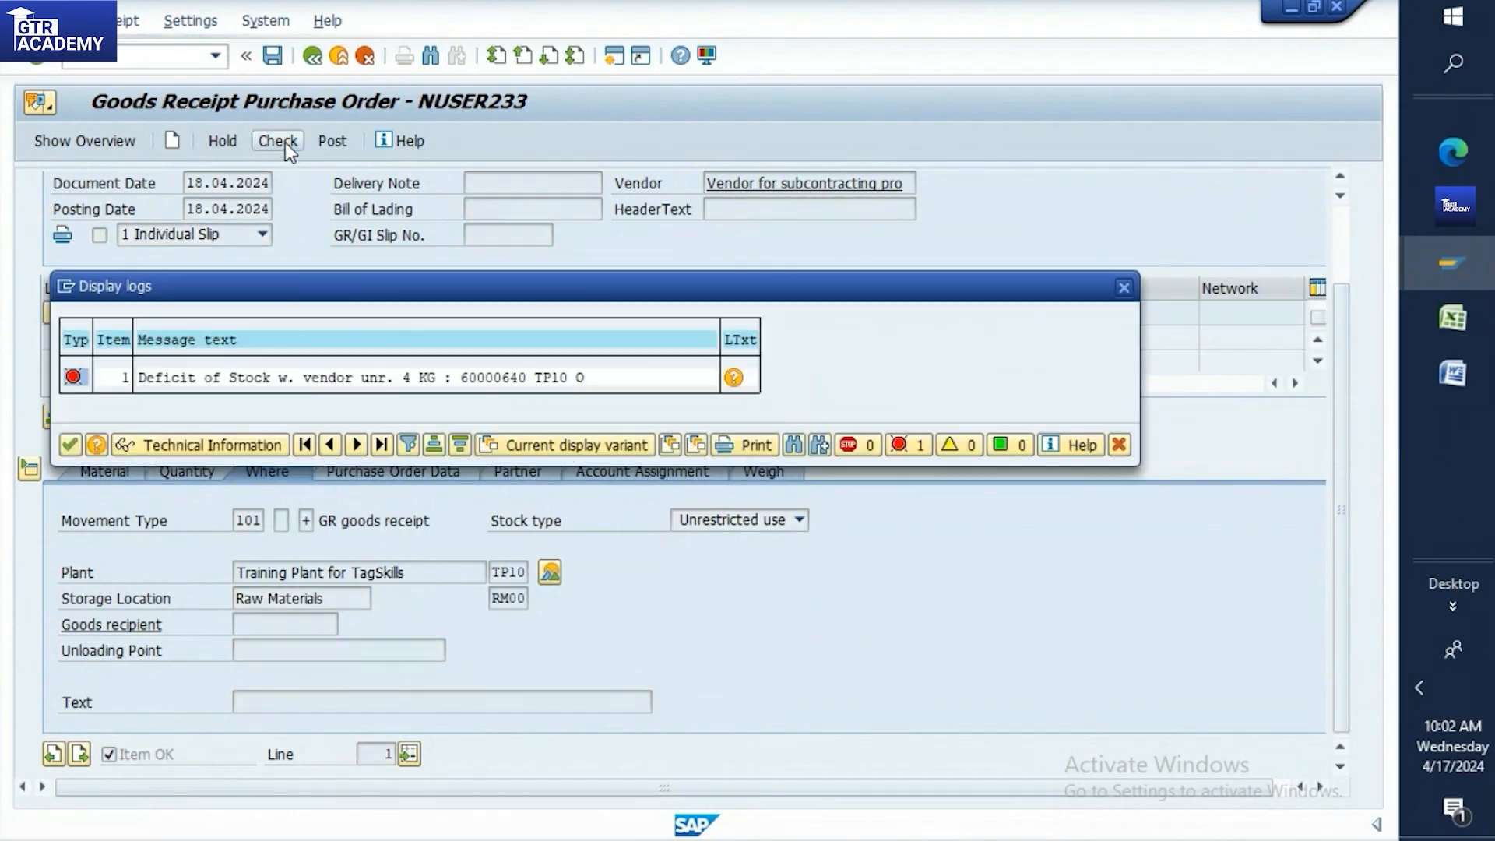
drag(432, 279, 471, 187)
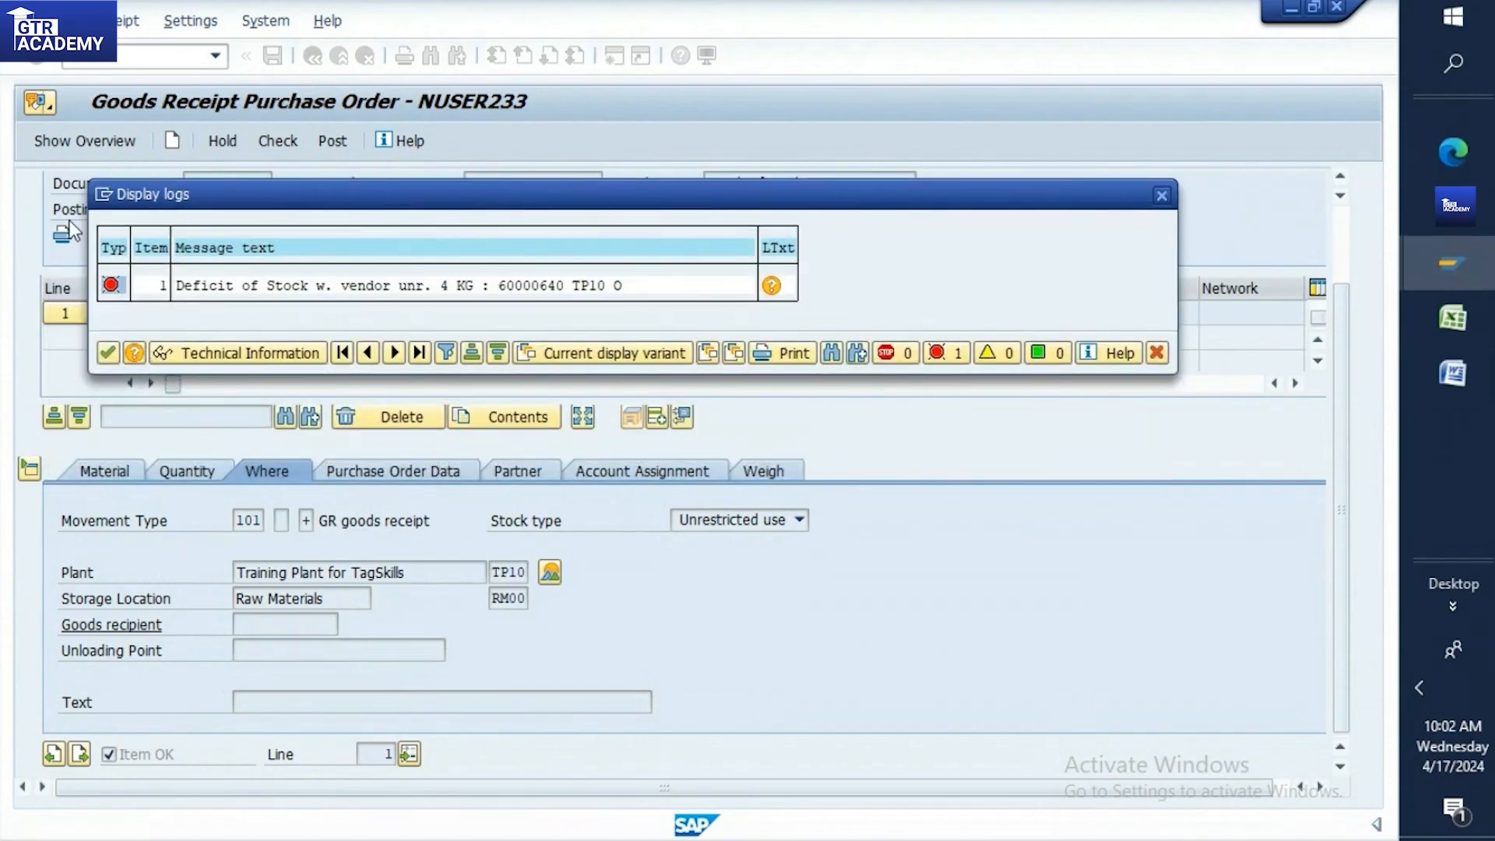
Close the log, display the warehouse stock of material 60000640 in plant TP10, storage location RM00, and return to the purchase order goods receipt
click(110, 351)
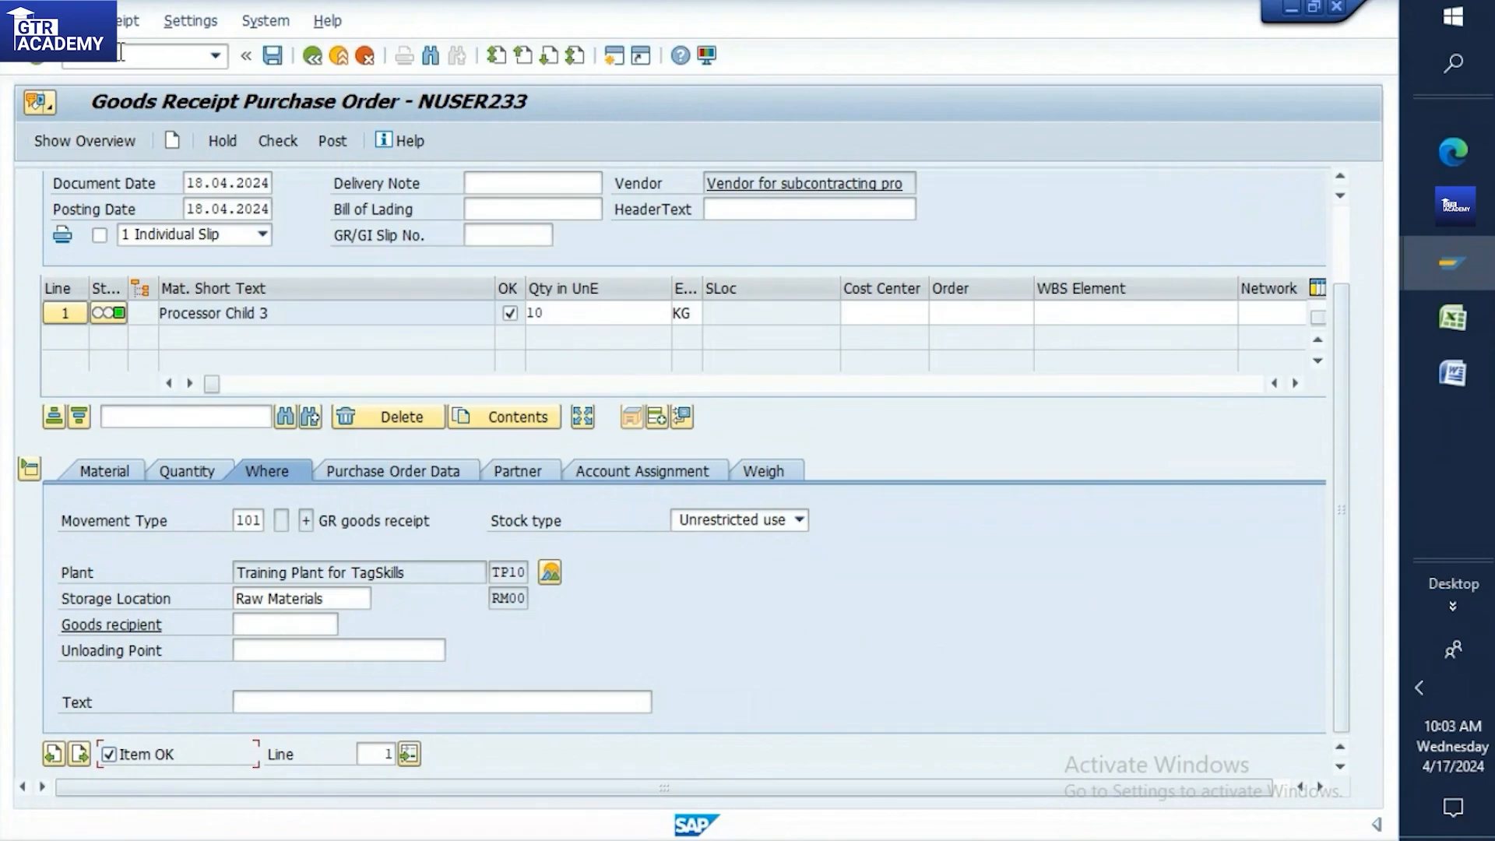
click(120, 53)
key(Return)
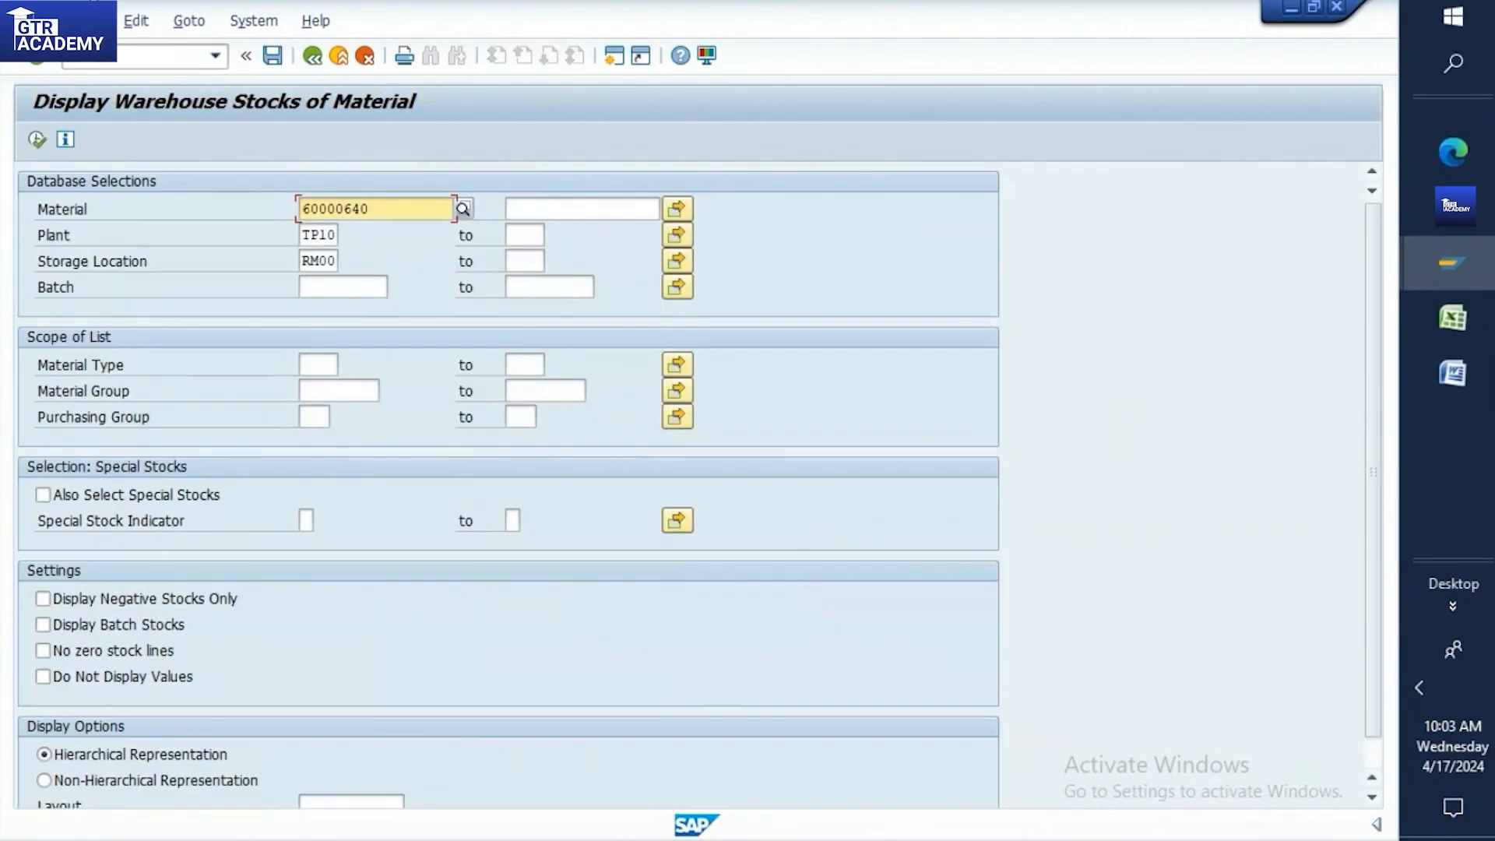
click(42, 144)
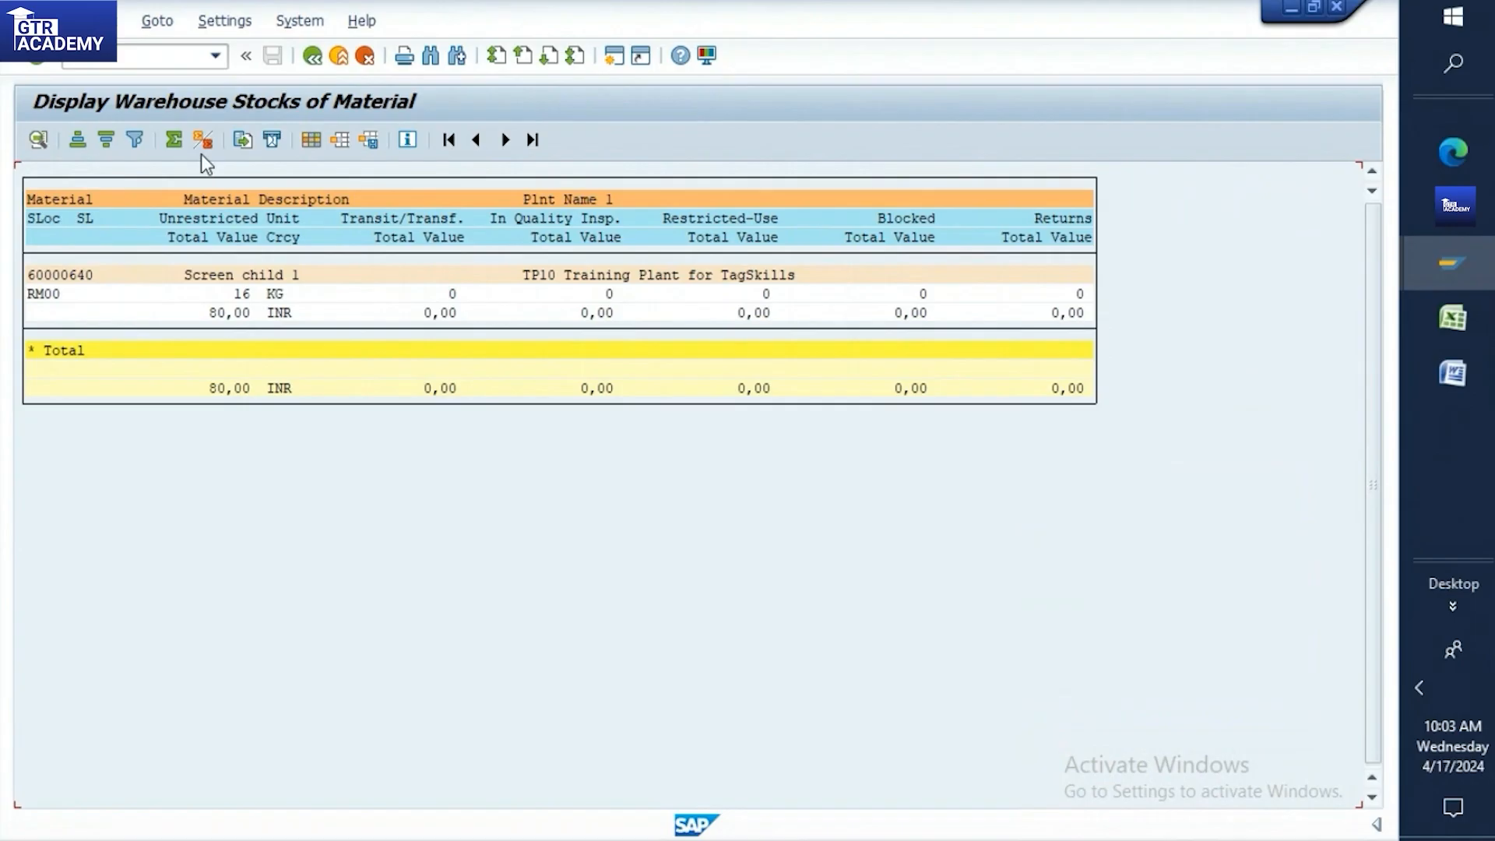
click(176, 52)
key(Return)
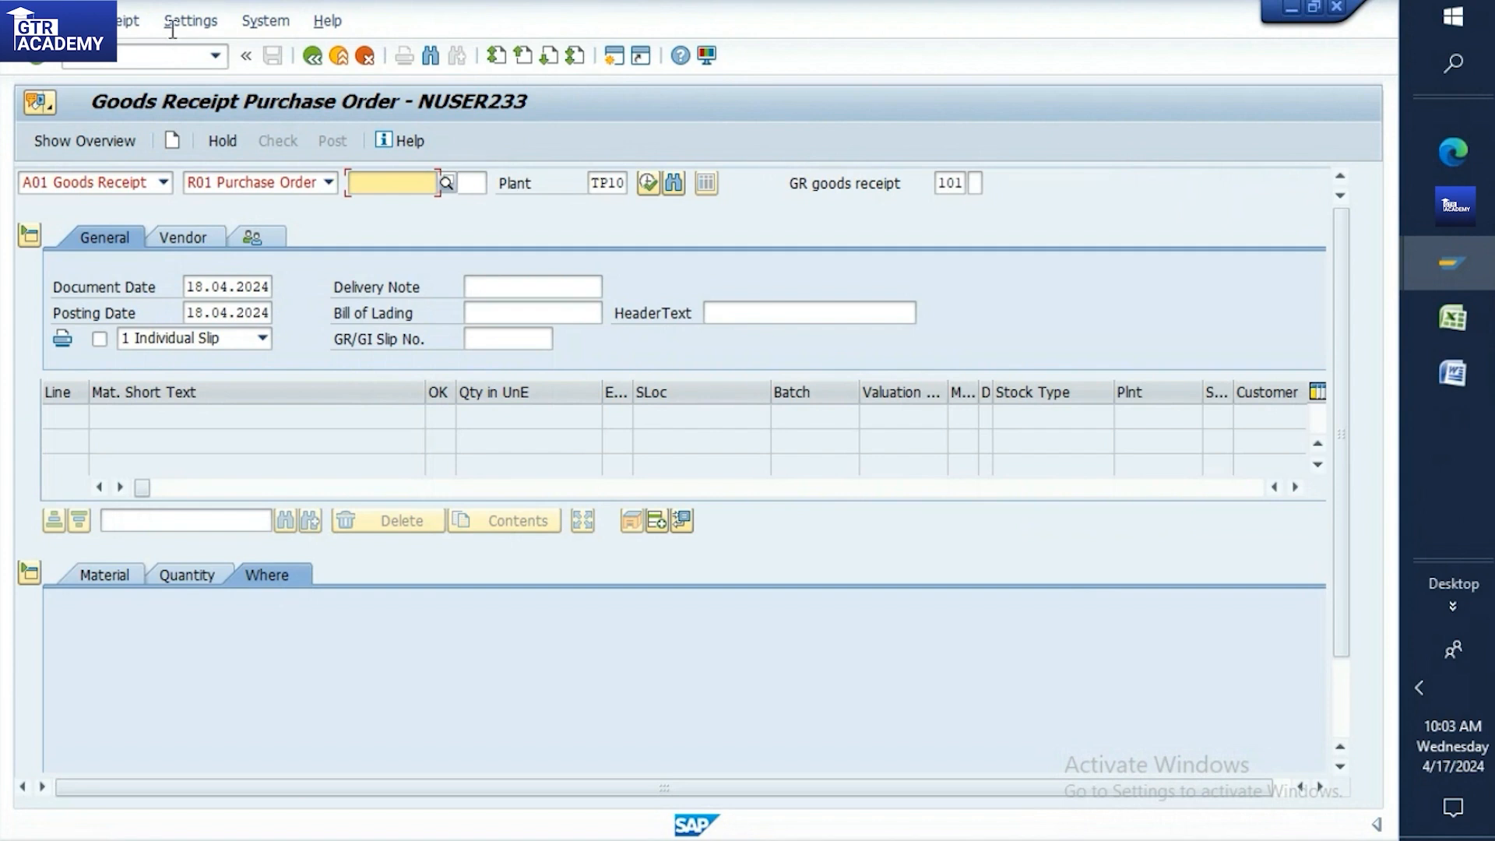
Run the Stocks at Subcontractor report for the vendor number copied from the Excel sheet and examine the unrestricted stock of material 60000640
click(137, 57)
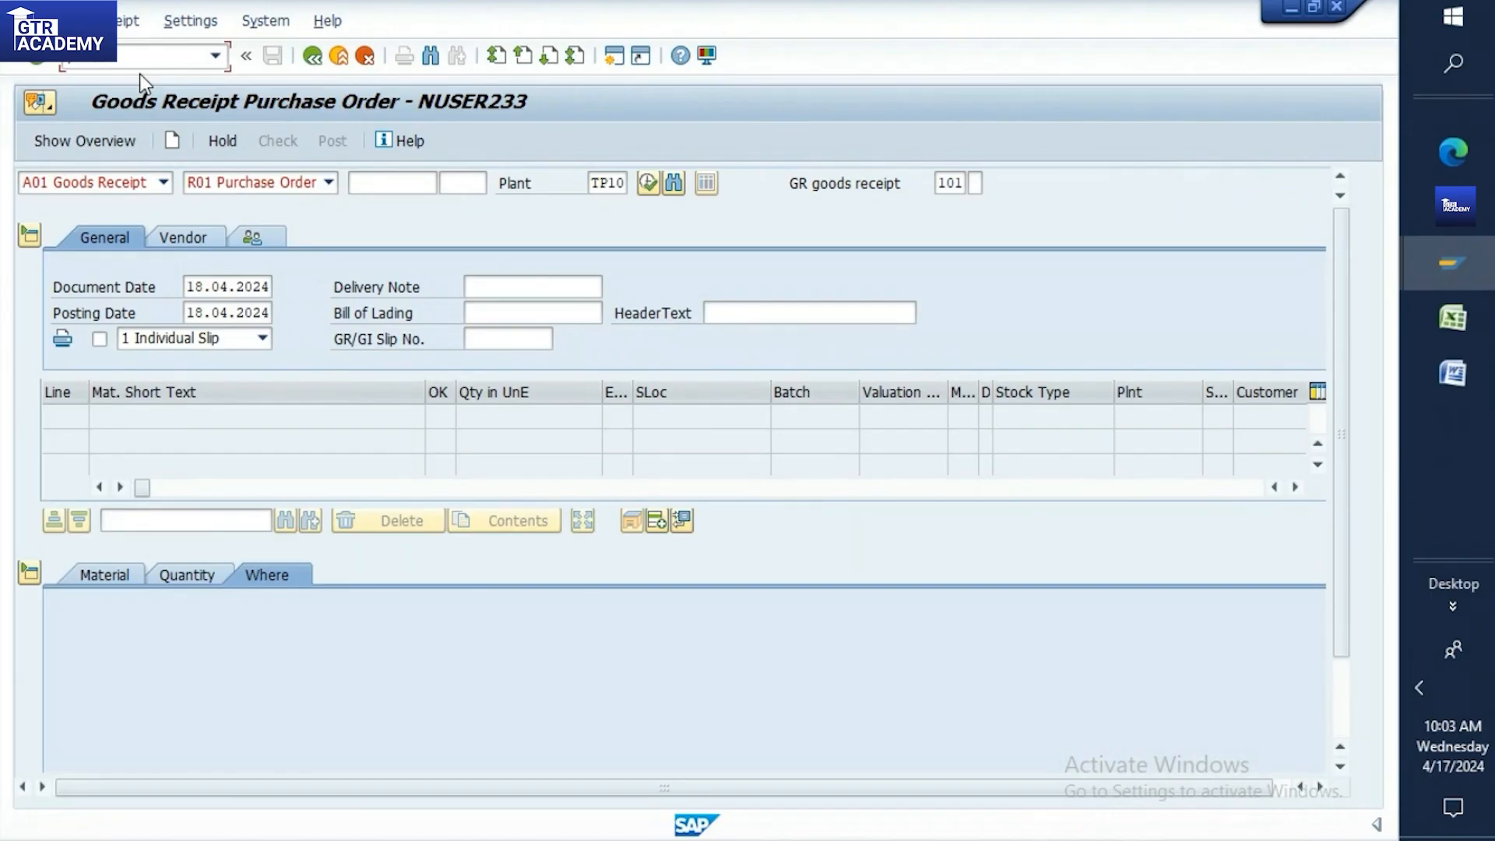
key(Return)
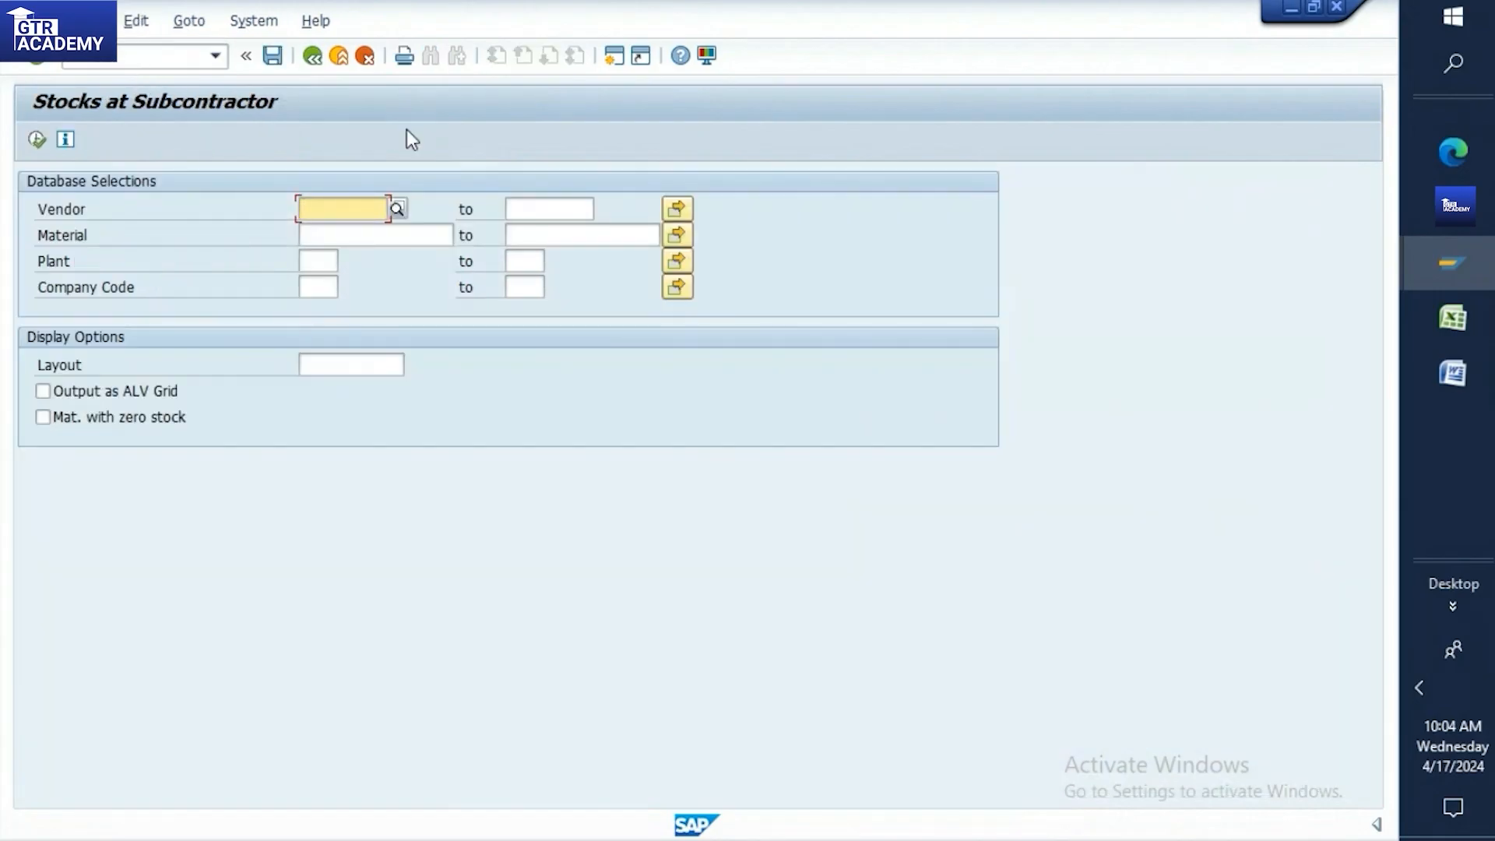
click(1457, 323)
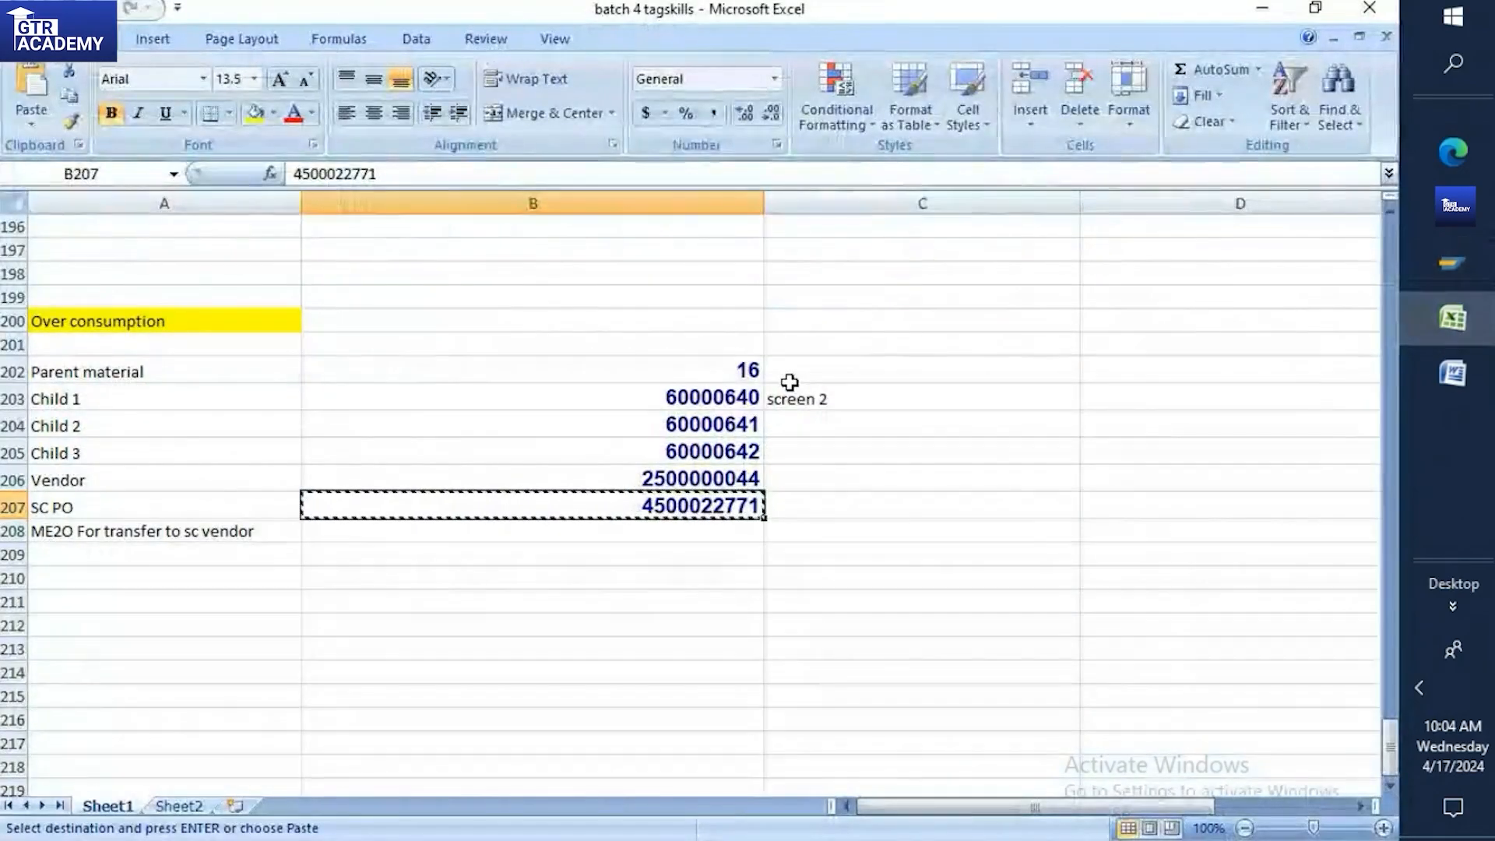
click(694, 478)
key(ctrl+c)
mouse_move(1452, 263)
click(1325, 367)
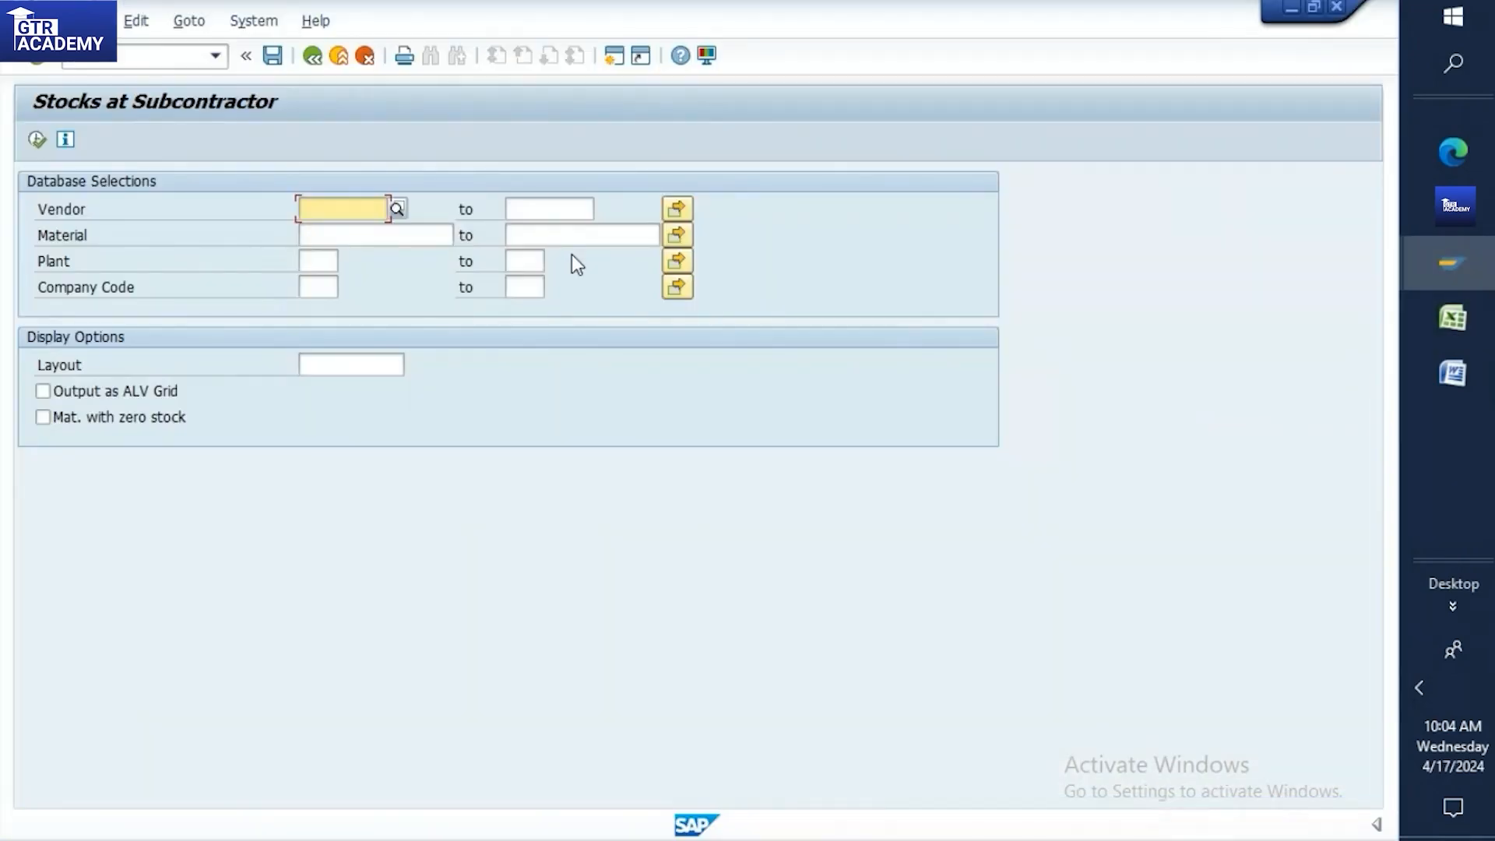
key(ctrl+v)
click(36, 142)
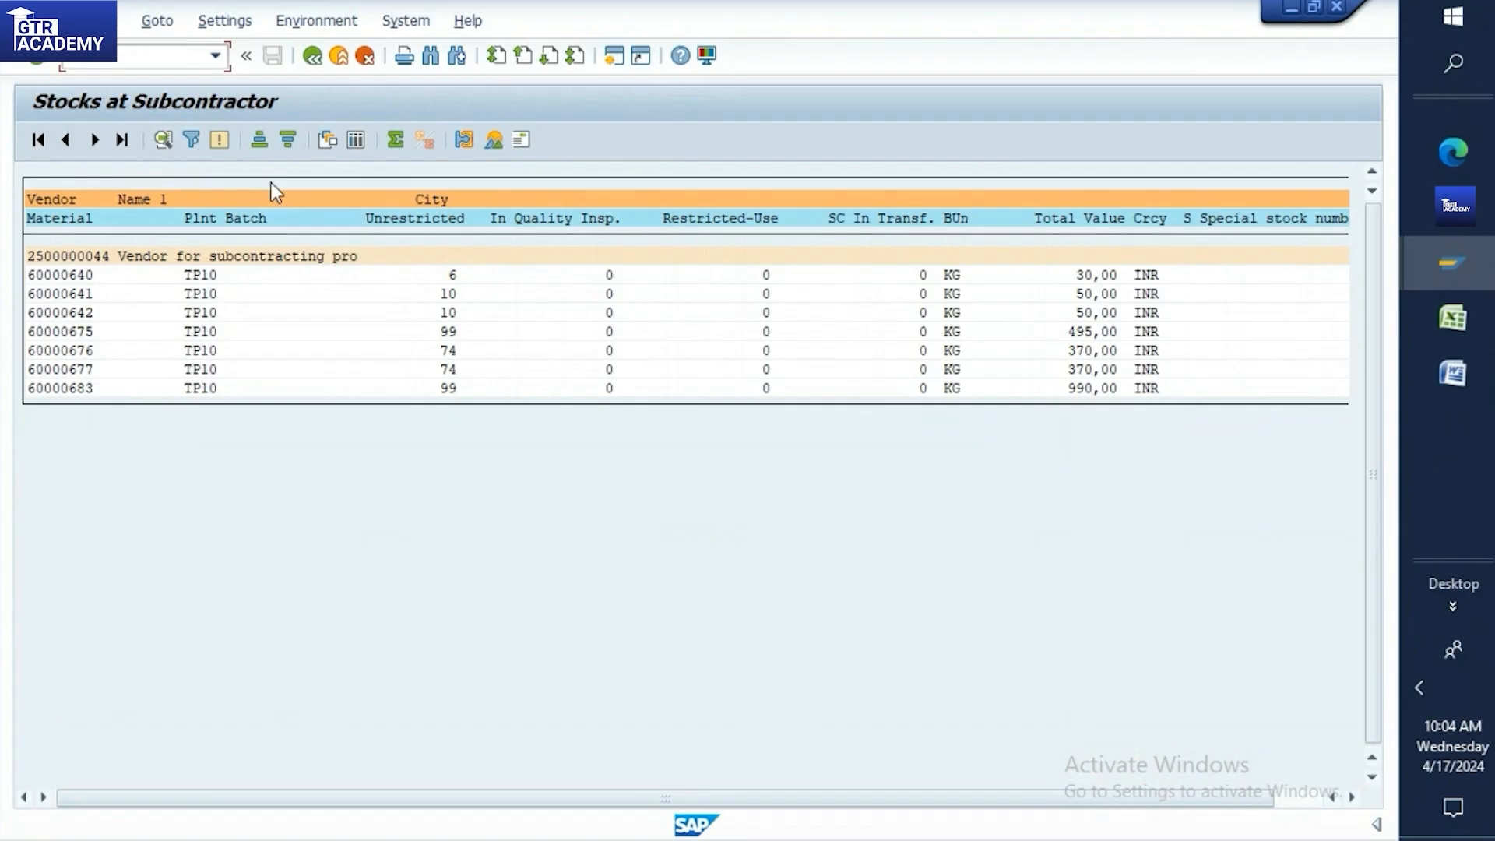
click(369, 277)
Leave the stock report, reopen the goods receipt transaction and switch it to A08 Transfer Posting
click(179, 62)
text(/n)
key(Return)
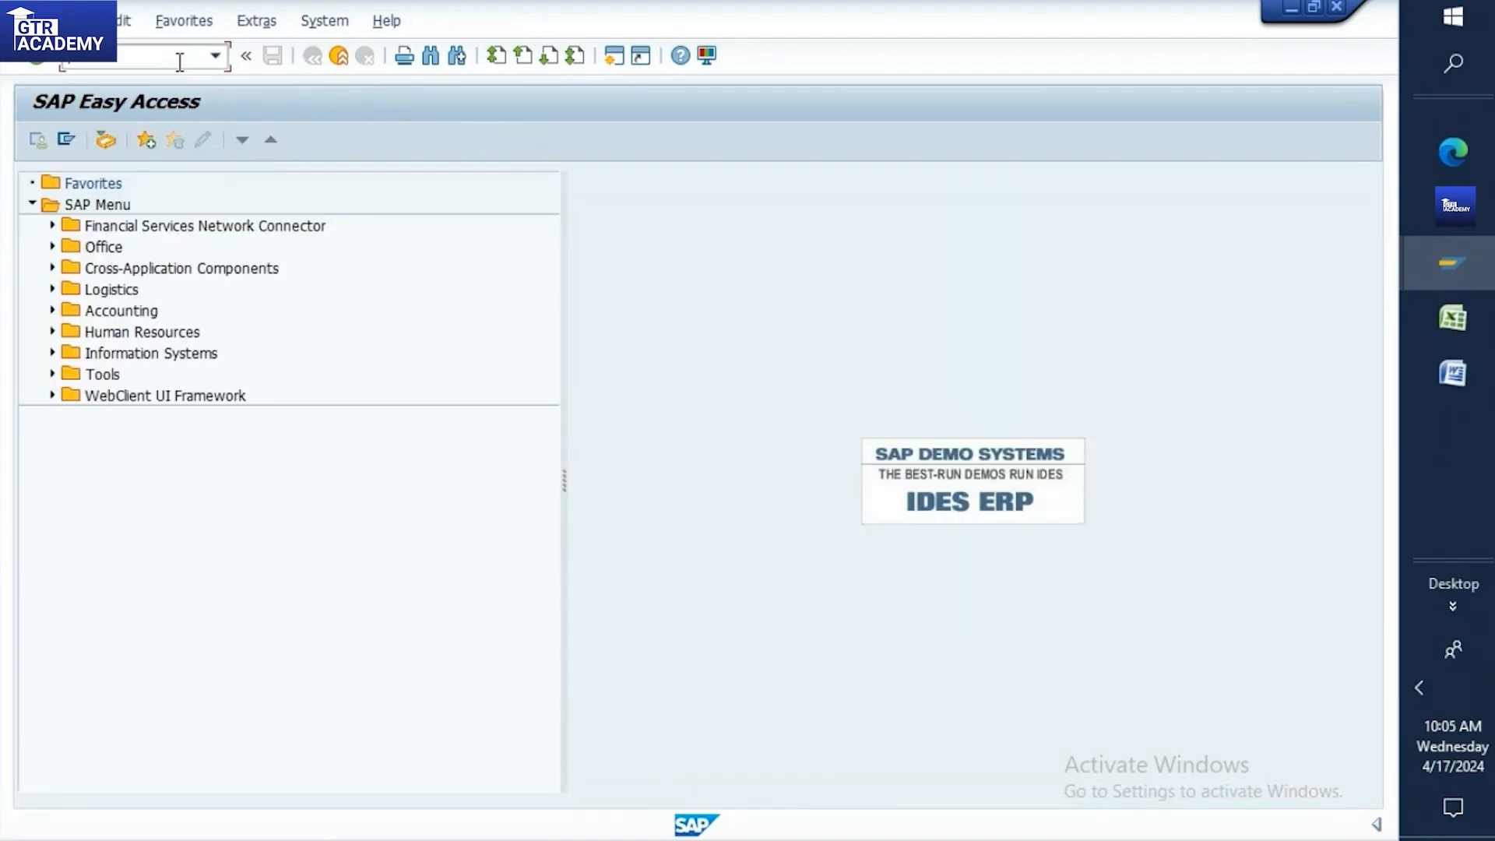
key(Return)
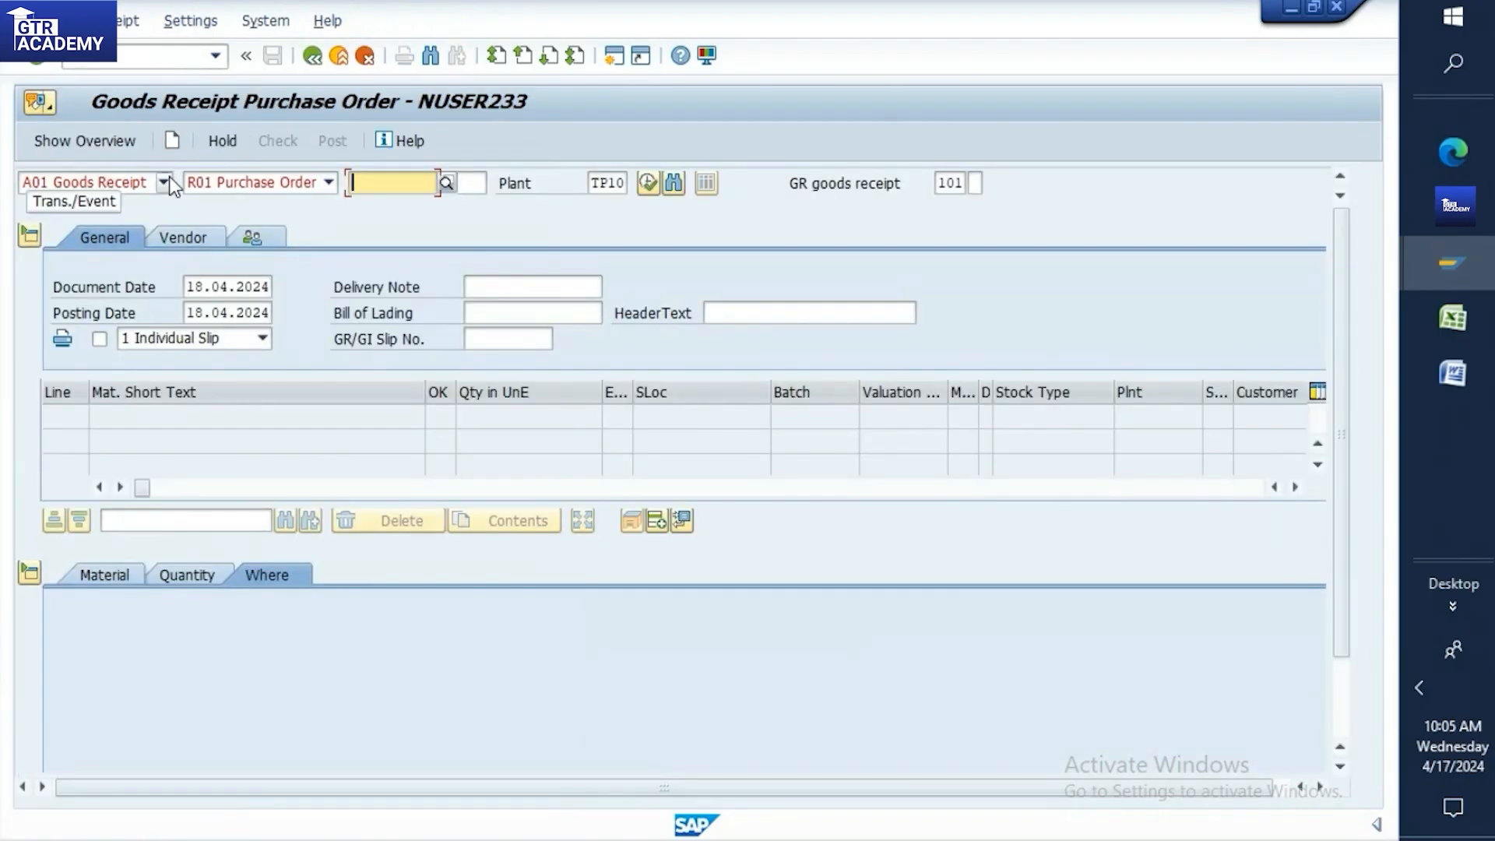
click(164, 182)
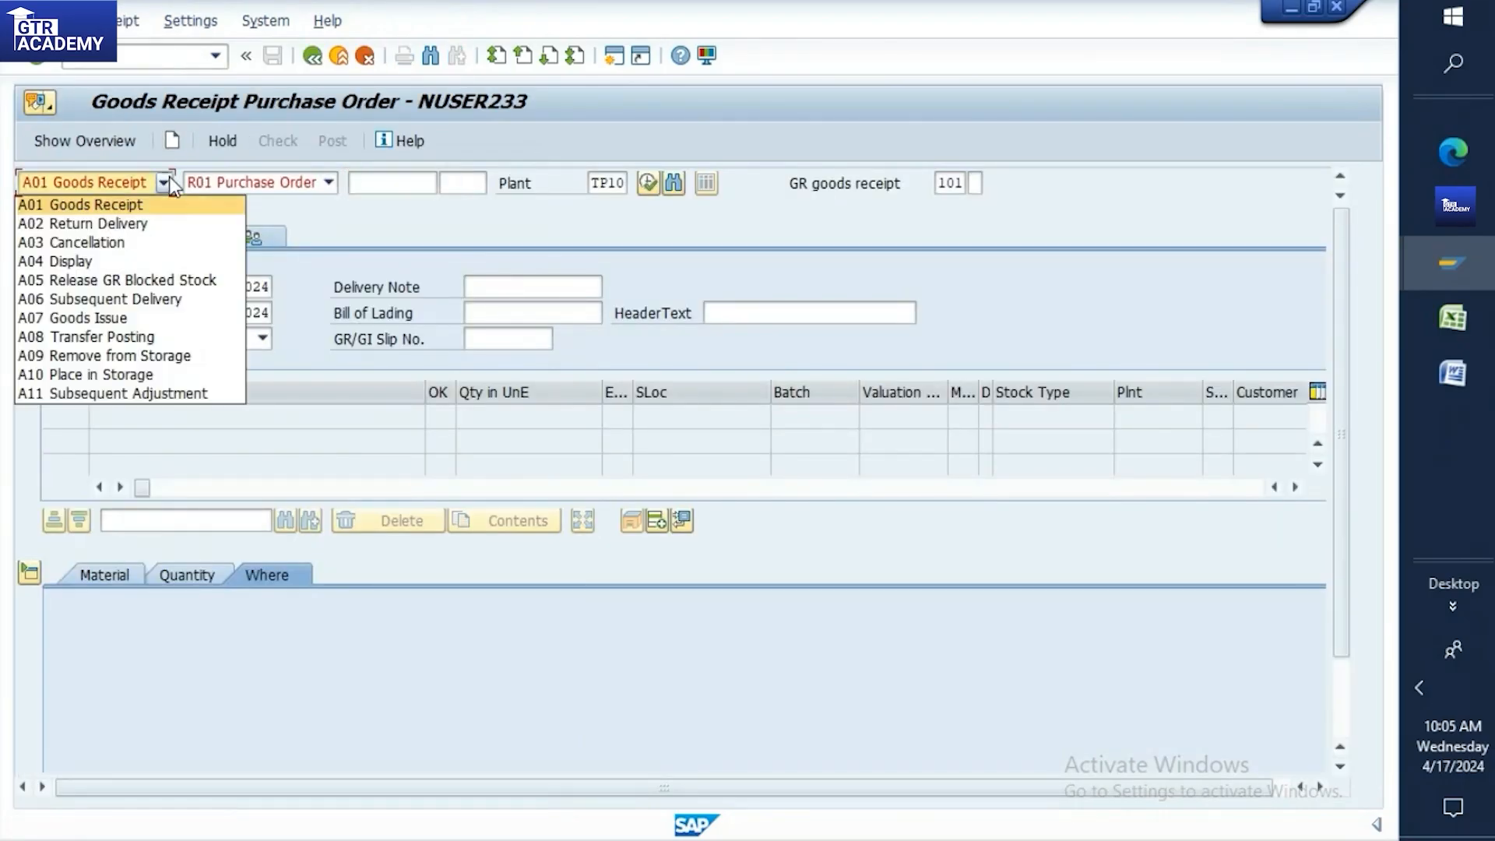
click(137, 336)
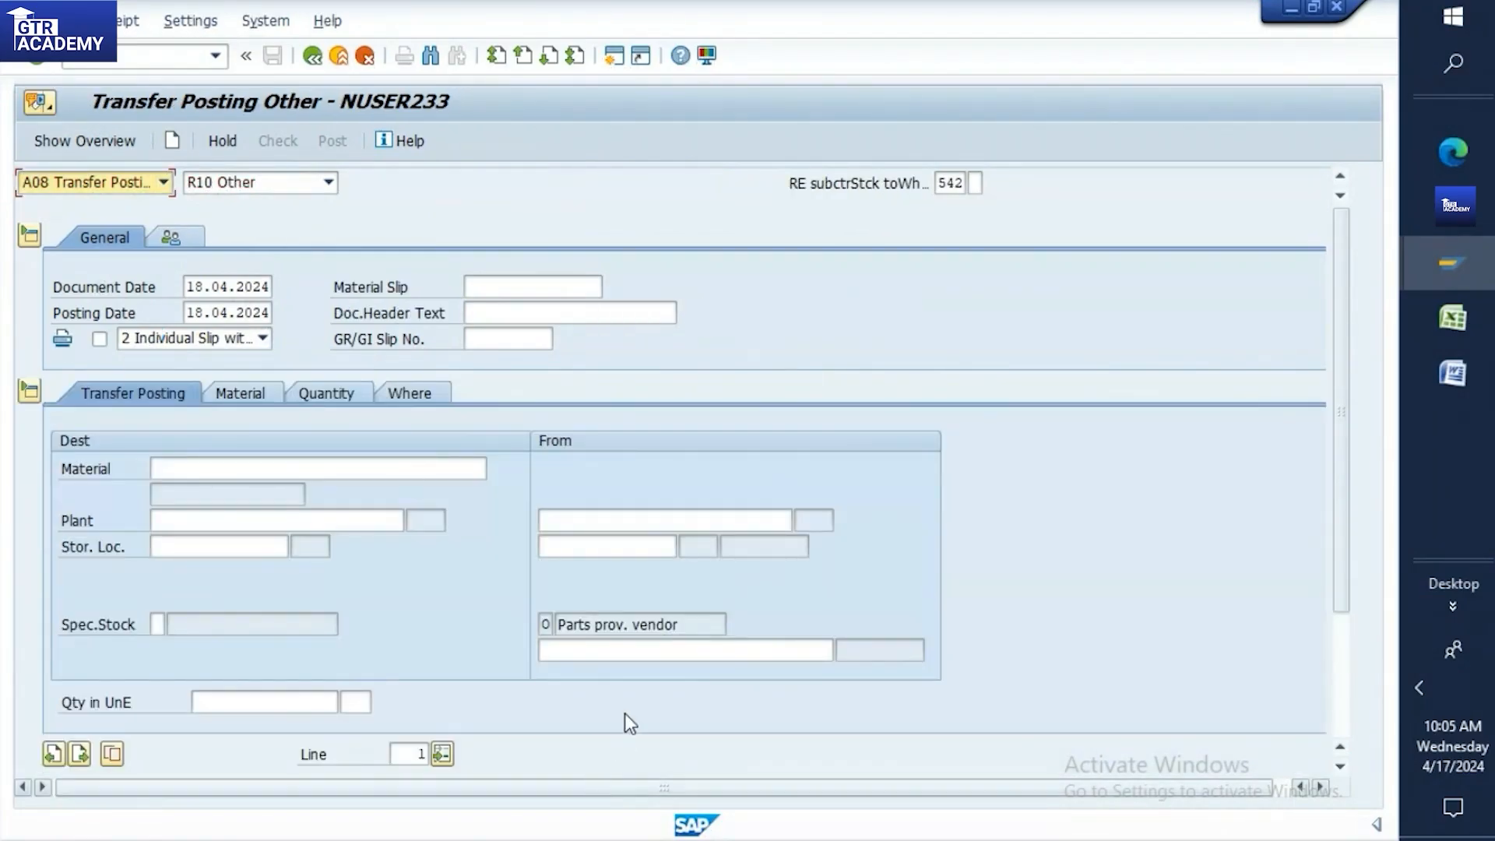
Enter Child 1's material number 60000640, copied from the Excel sheet, as the destination material of the transfer posting
click(315, 469)
click(1437, 330)
click(716, 398)
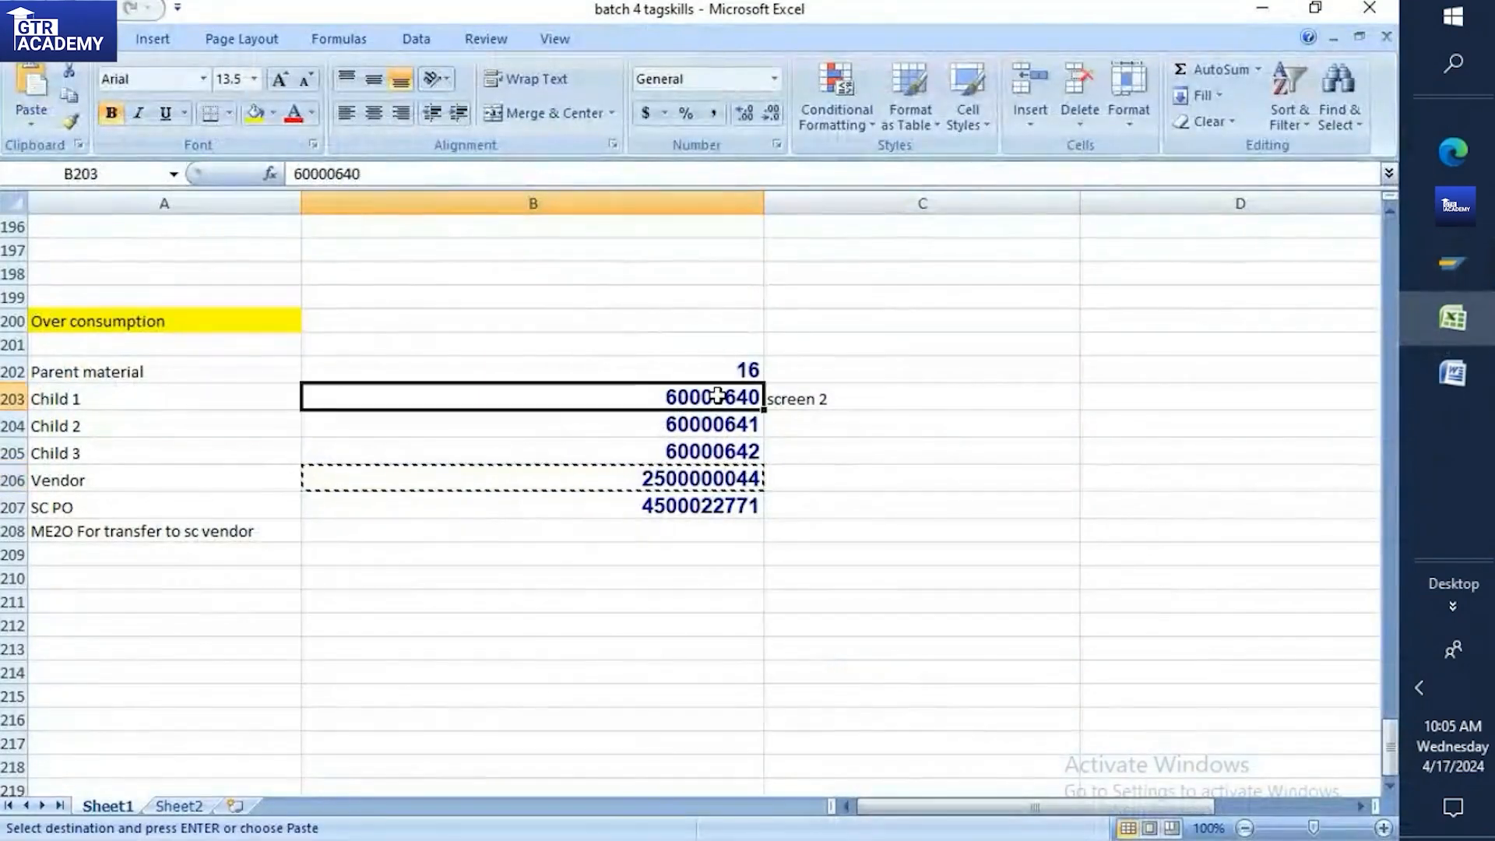
key(ctrl+c)
mouse_move(1446, 273)
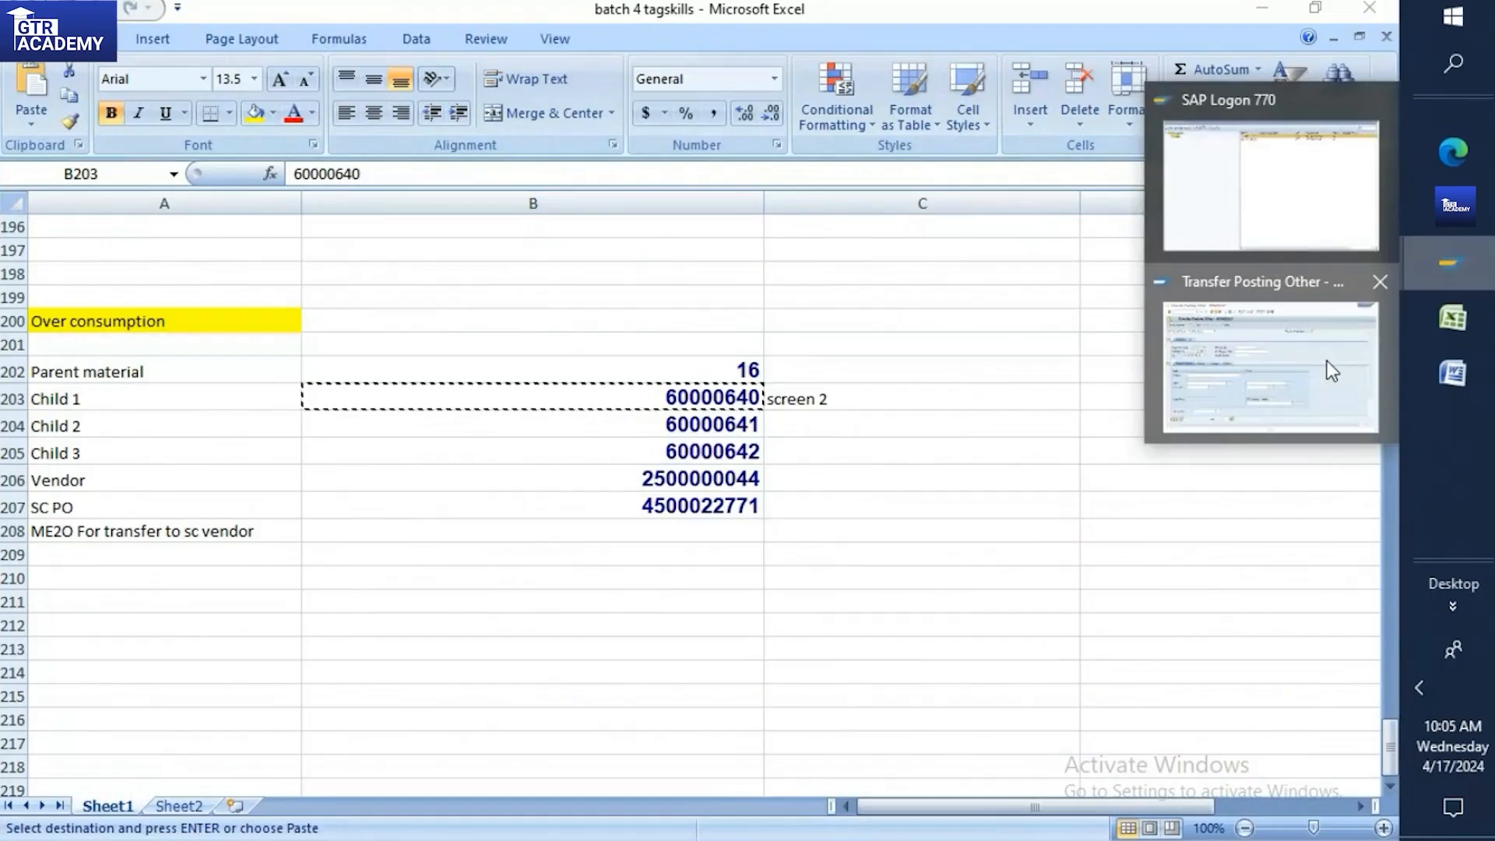
click(1326, 361)
key(ctrl+v)
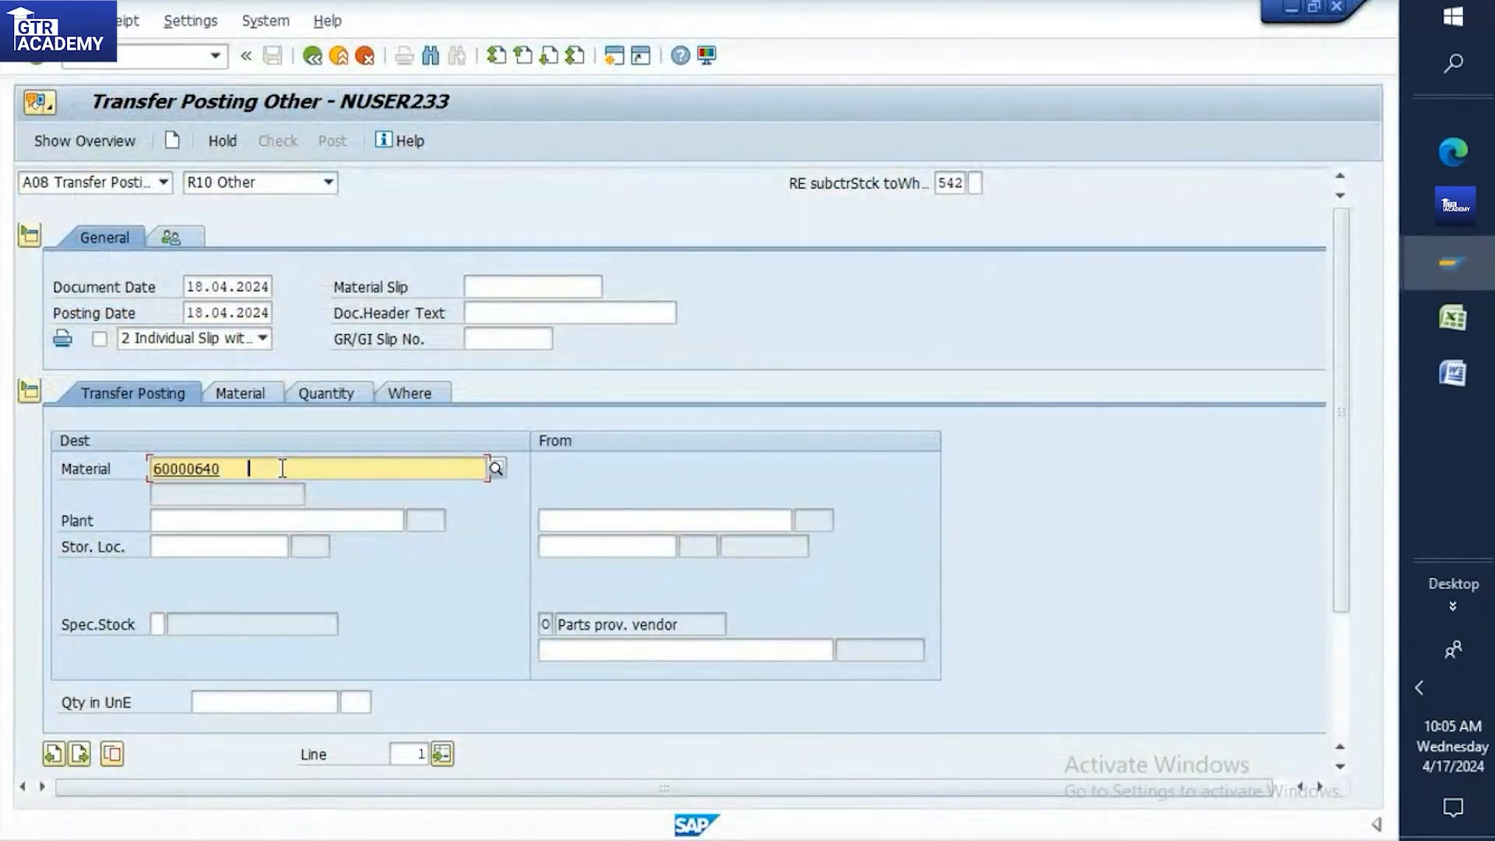
key(Return)
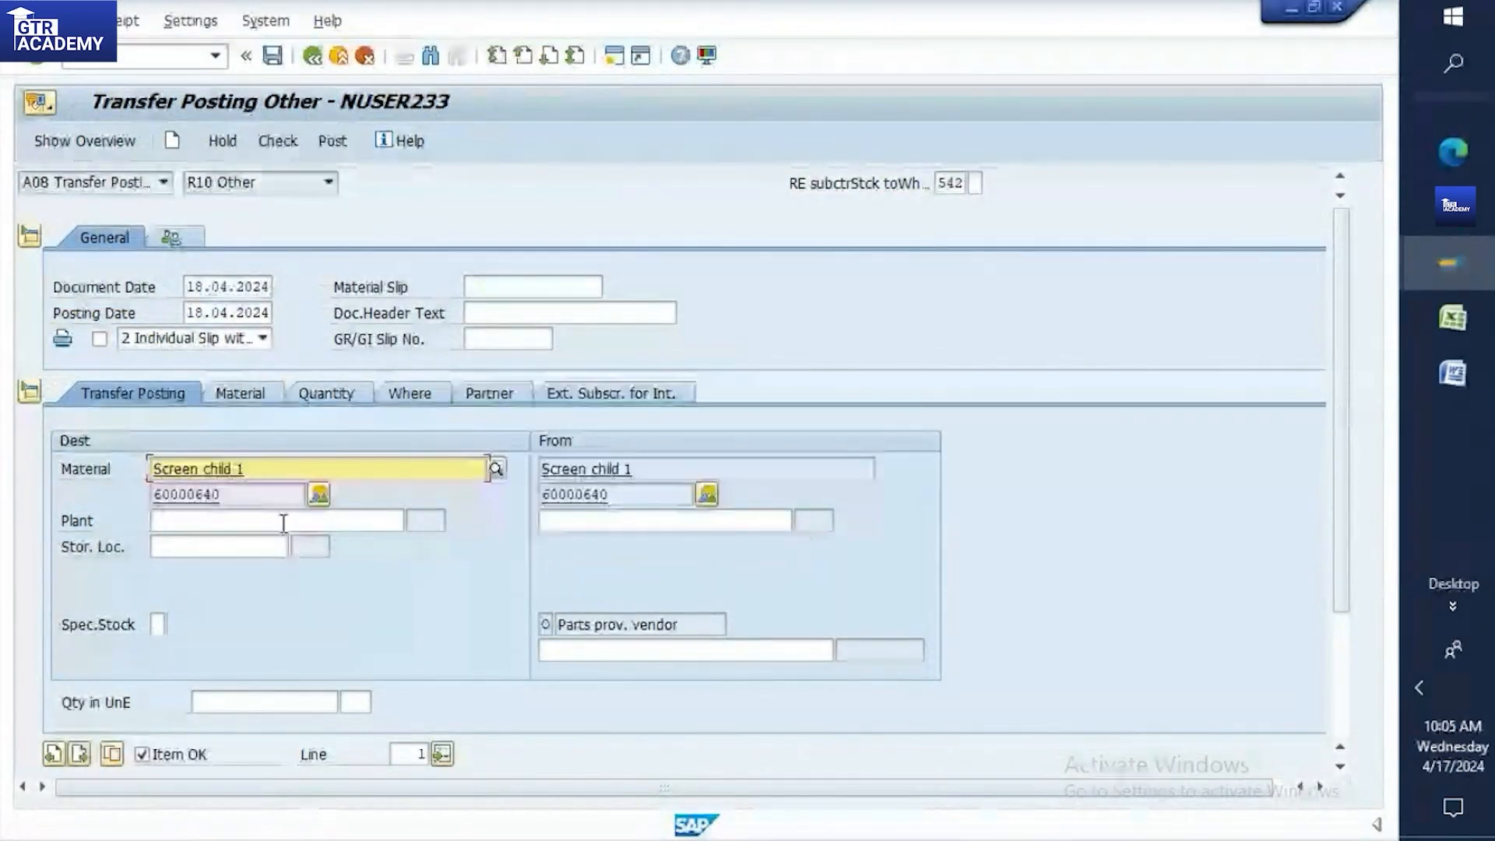
Set the transfer posting's destination plant to TP10 and storage location to RM00
click(284, 522)
text(t)
click(275, 539)
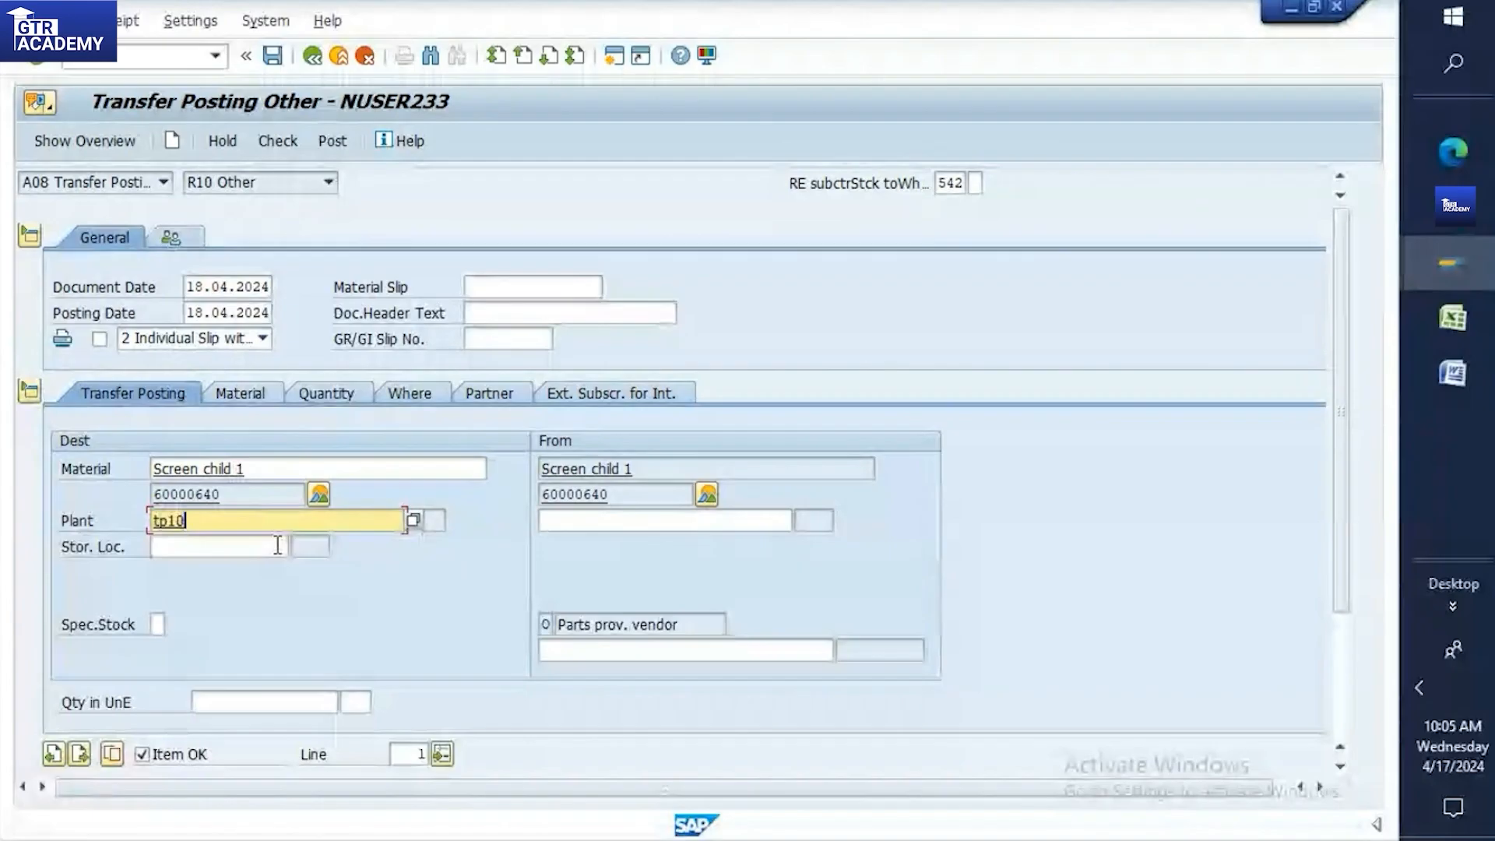
click(272, 544)
text(rm)
click(272, 563)
Fill in the source side's parts-provided vendor with the vendor number copied from the Excel sheet
click(676, 651)
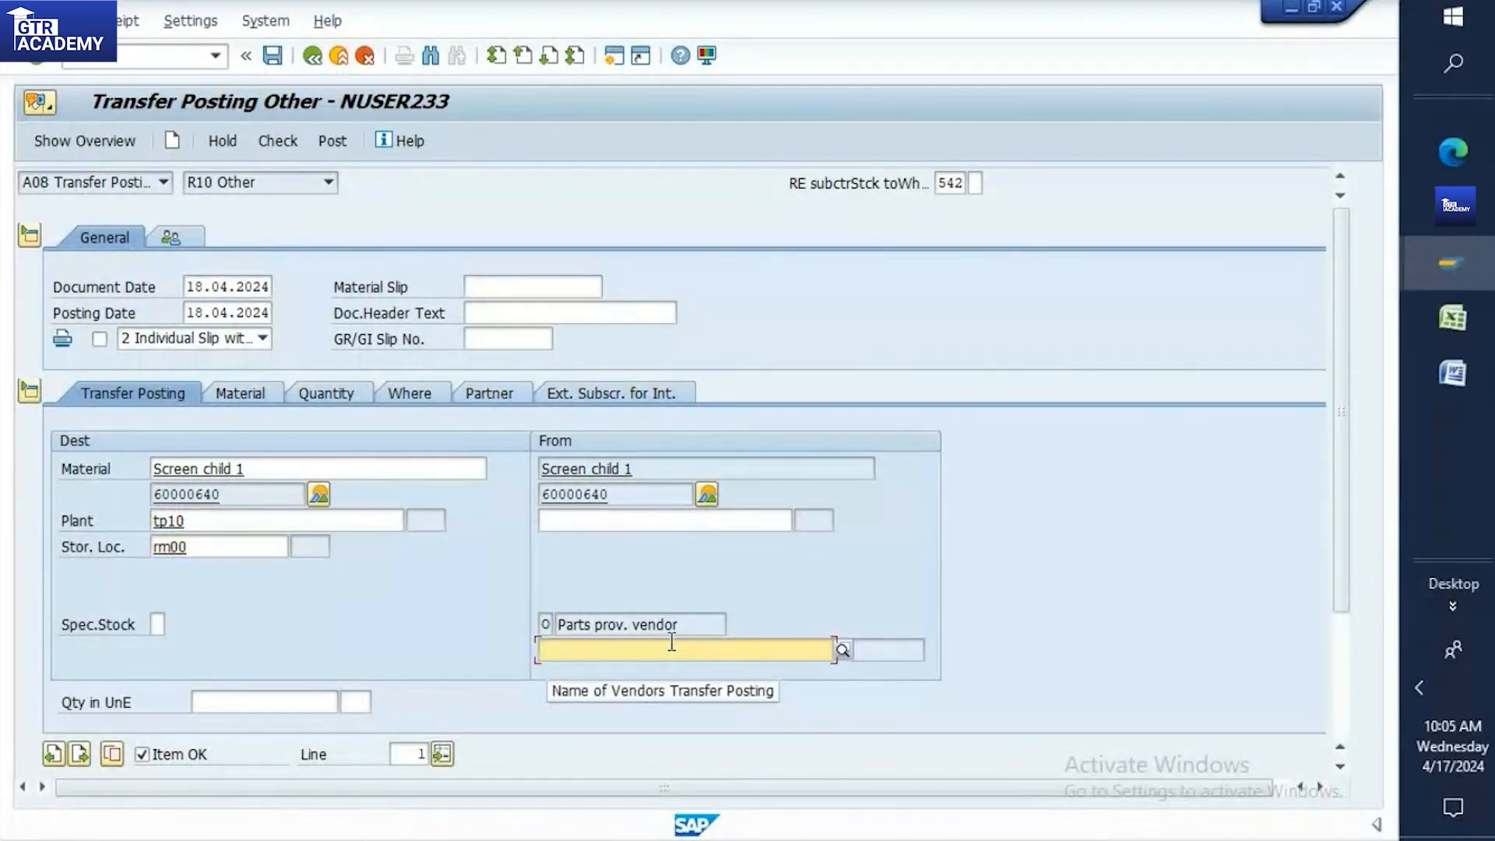
click(1439, 336)
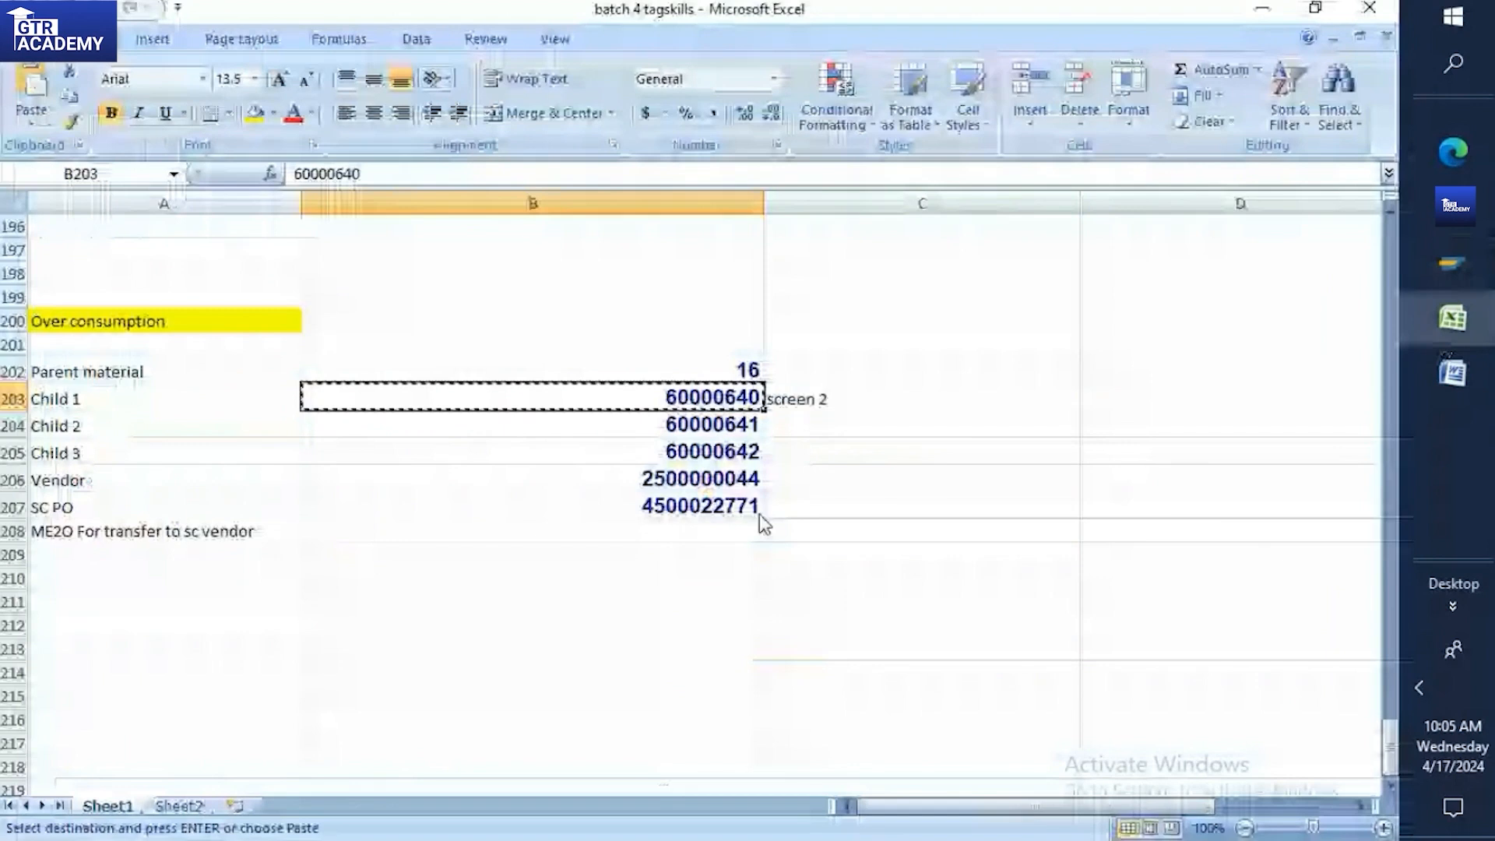
click(711, 481)
key(ctrl+c)
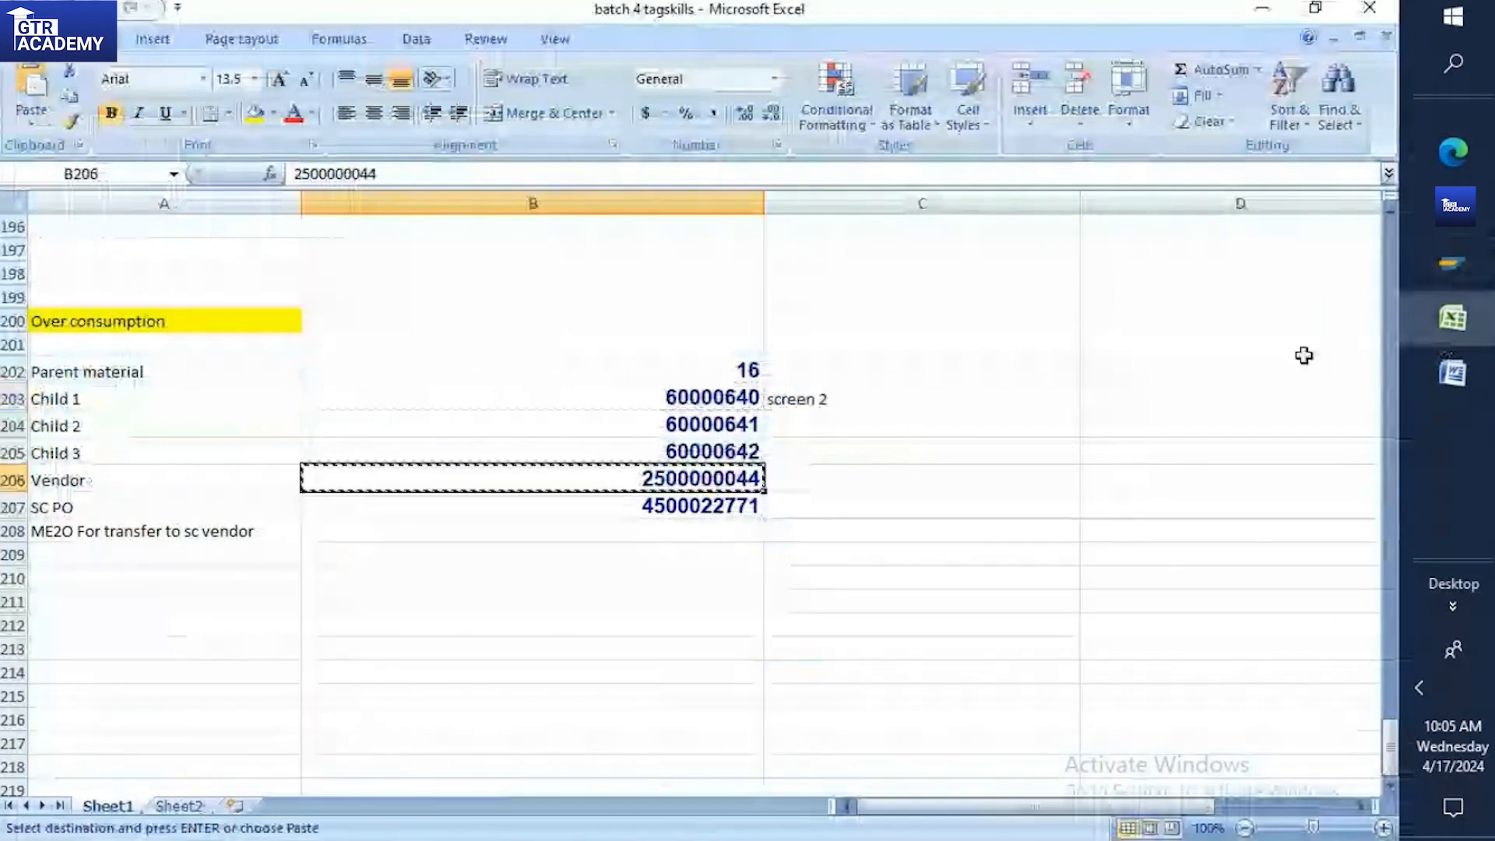
click(1442, 264)
click(1277, 415)
key(ctrl+v)
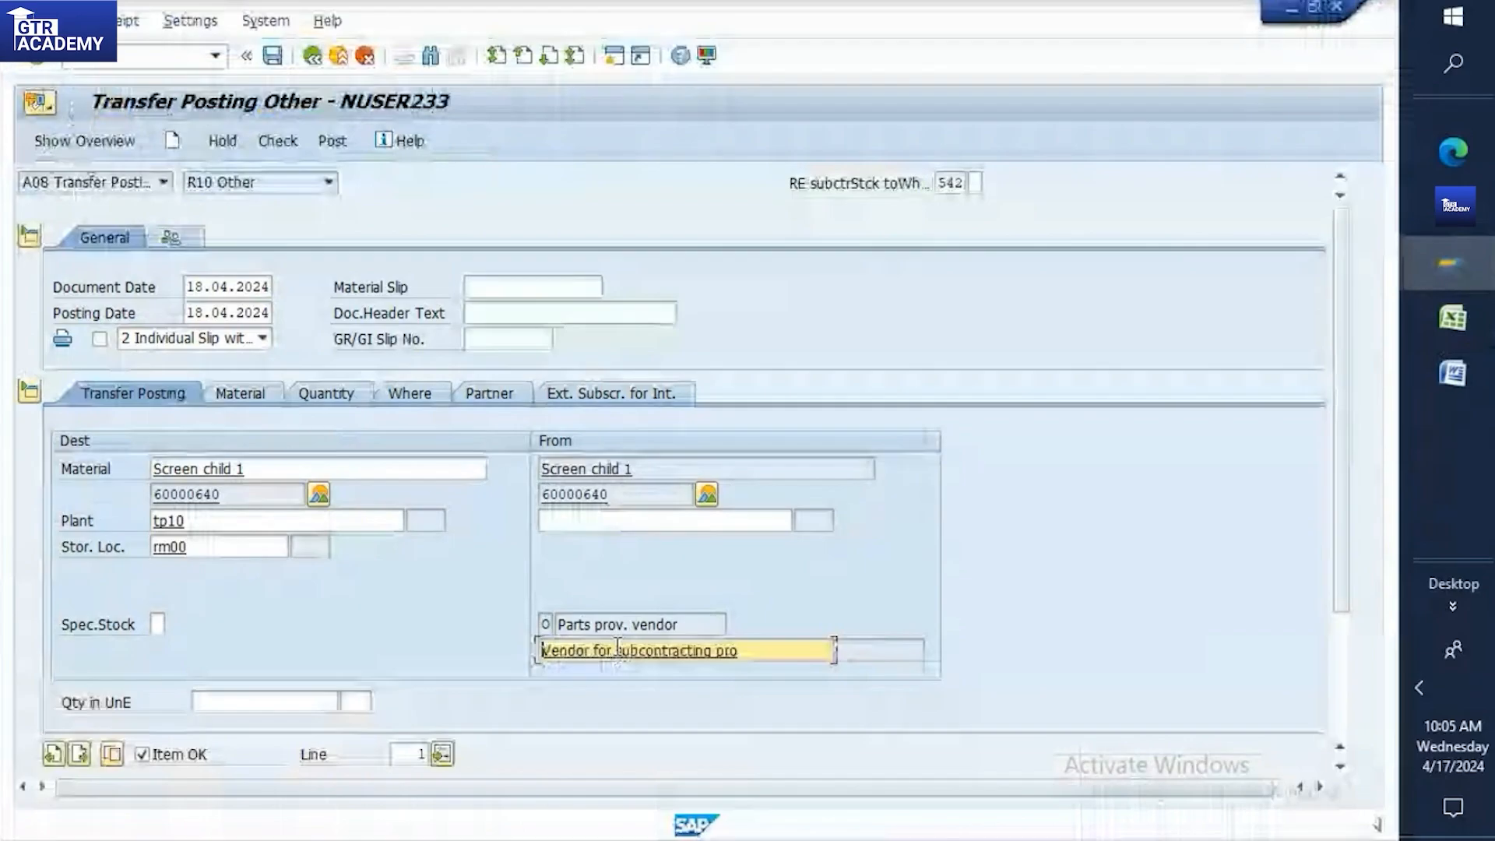
scroll(1342, 488, down, 3)
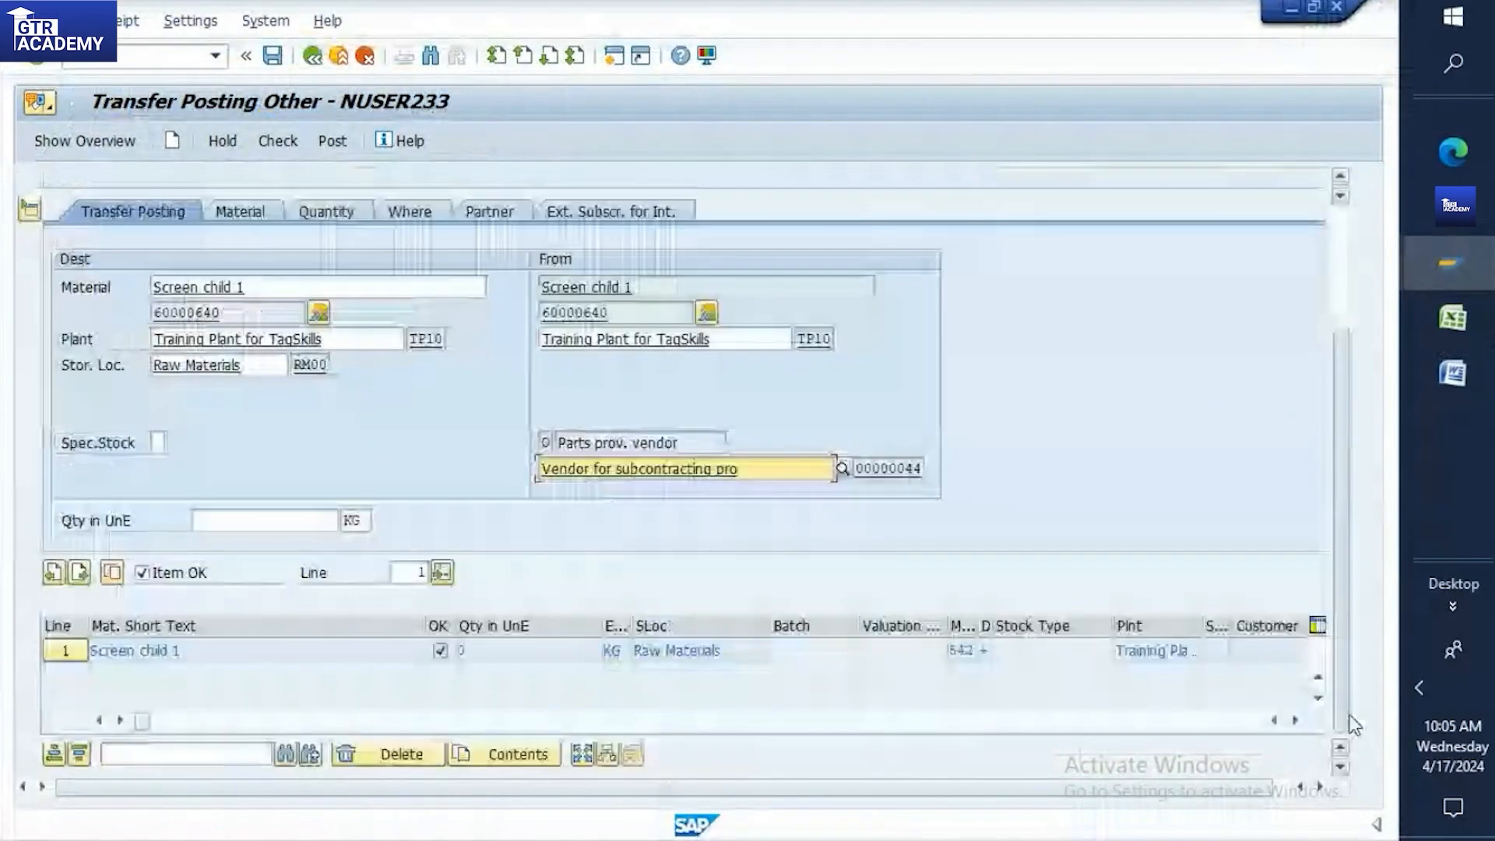
Set the transfer quantity to 6 KG, check the document and close the log
click(263, 519)
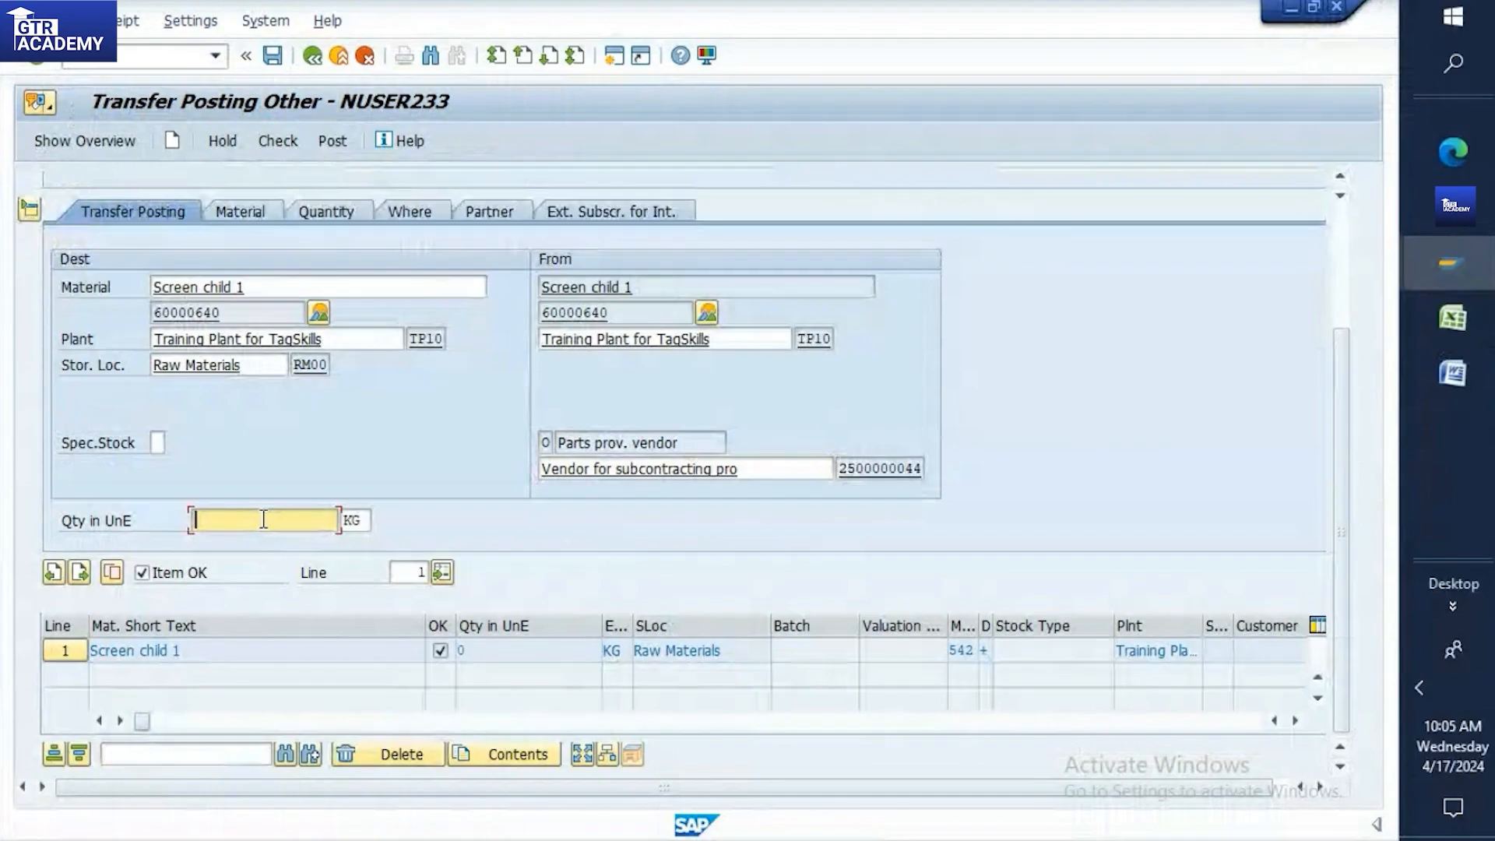
text(6)
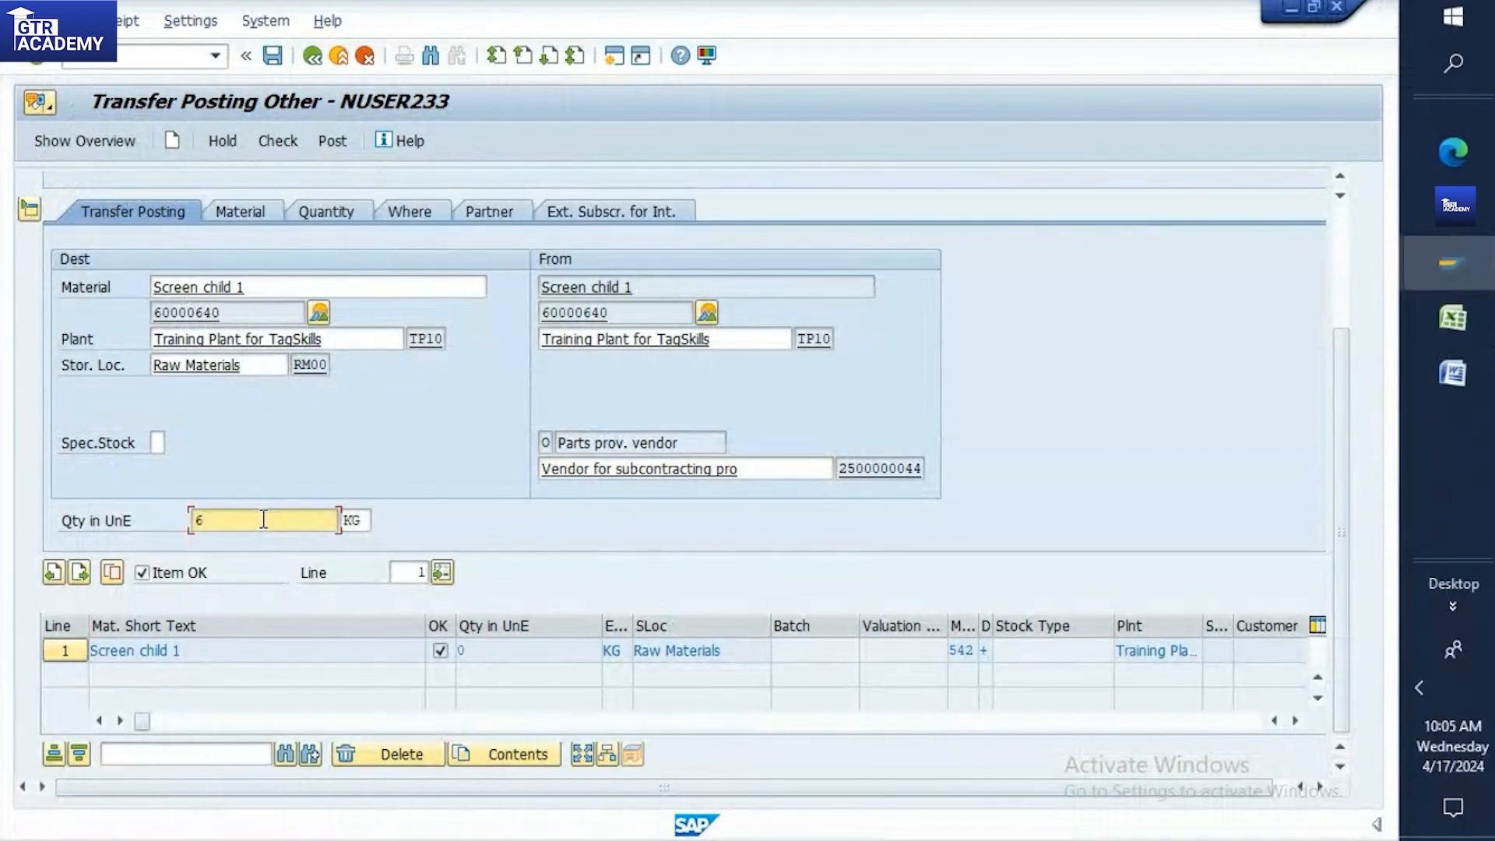
key(Return)
click(292, 147)
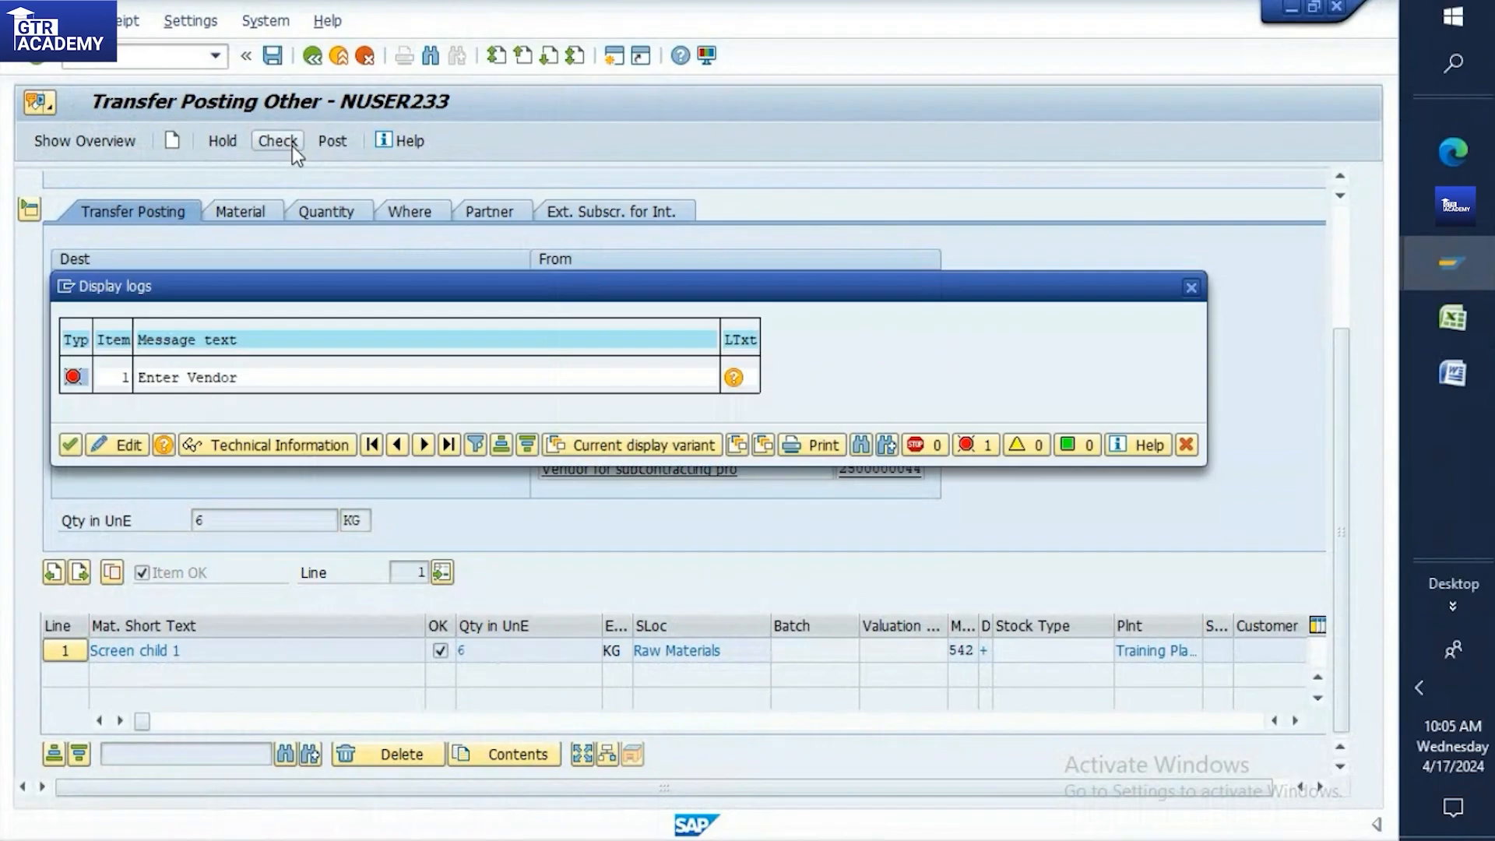
click(70, 445)
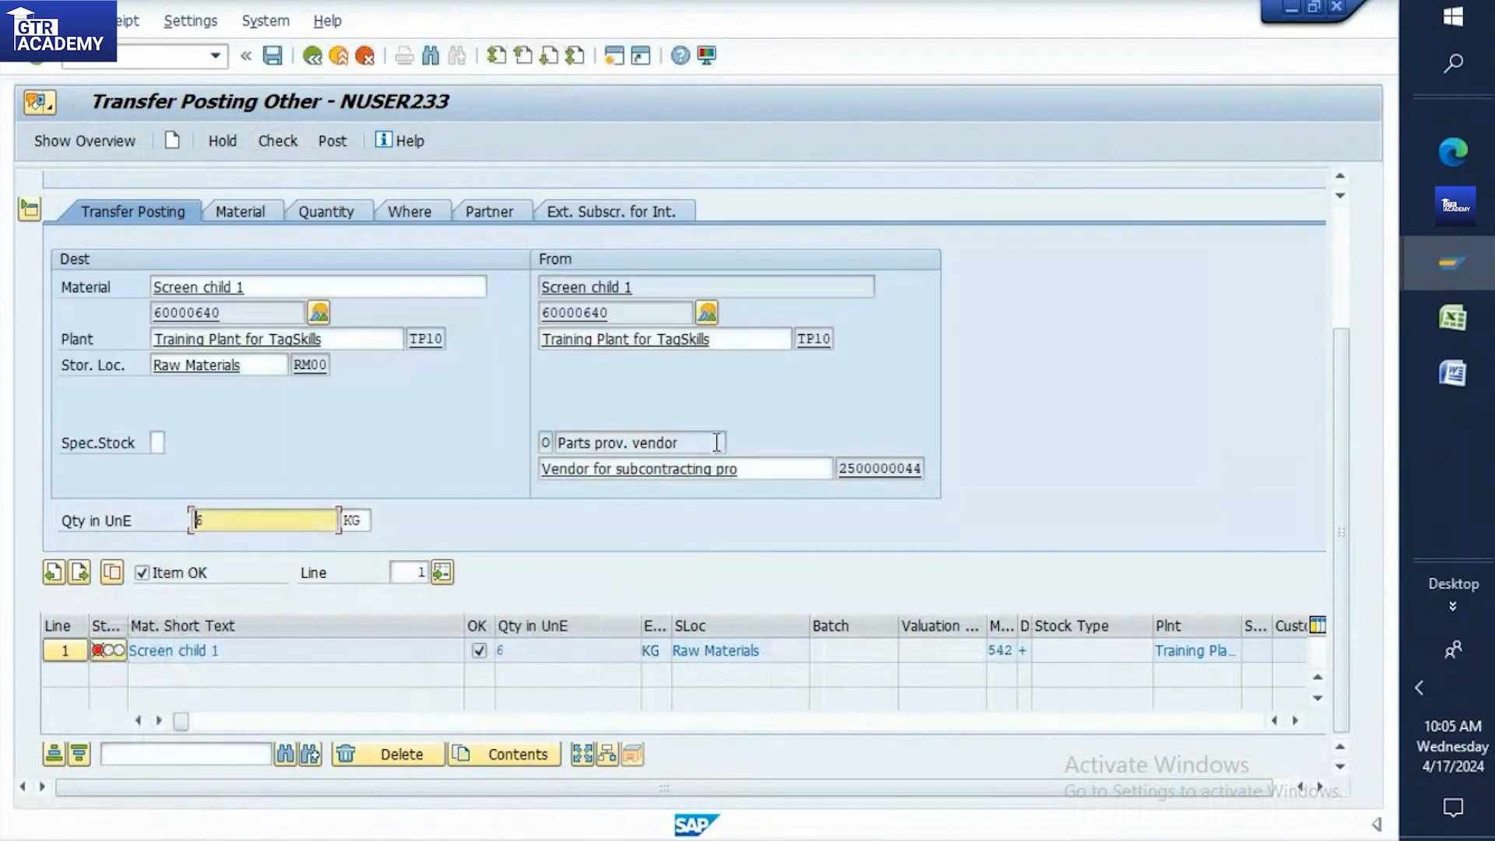
Add the copied vendor number to the item's partner data, recheck the document and post the transfer
click(489, 211)
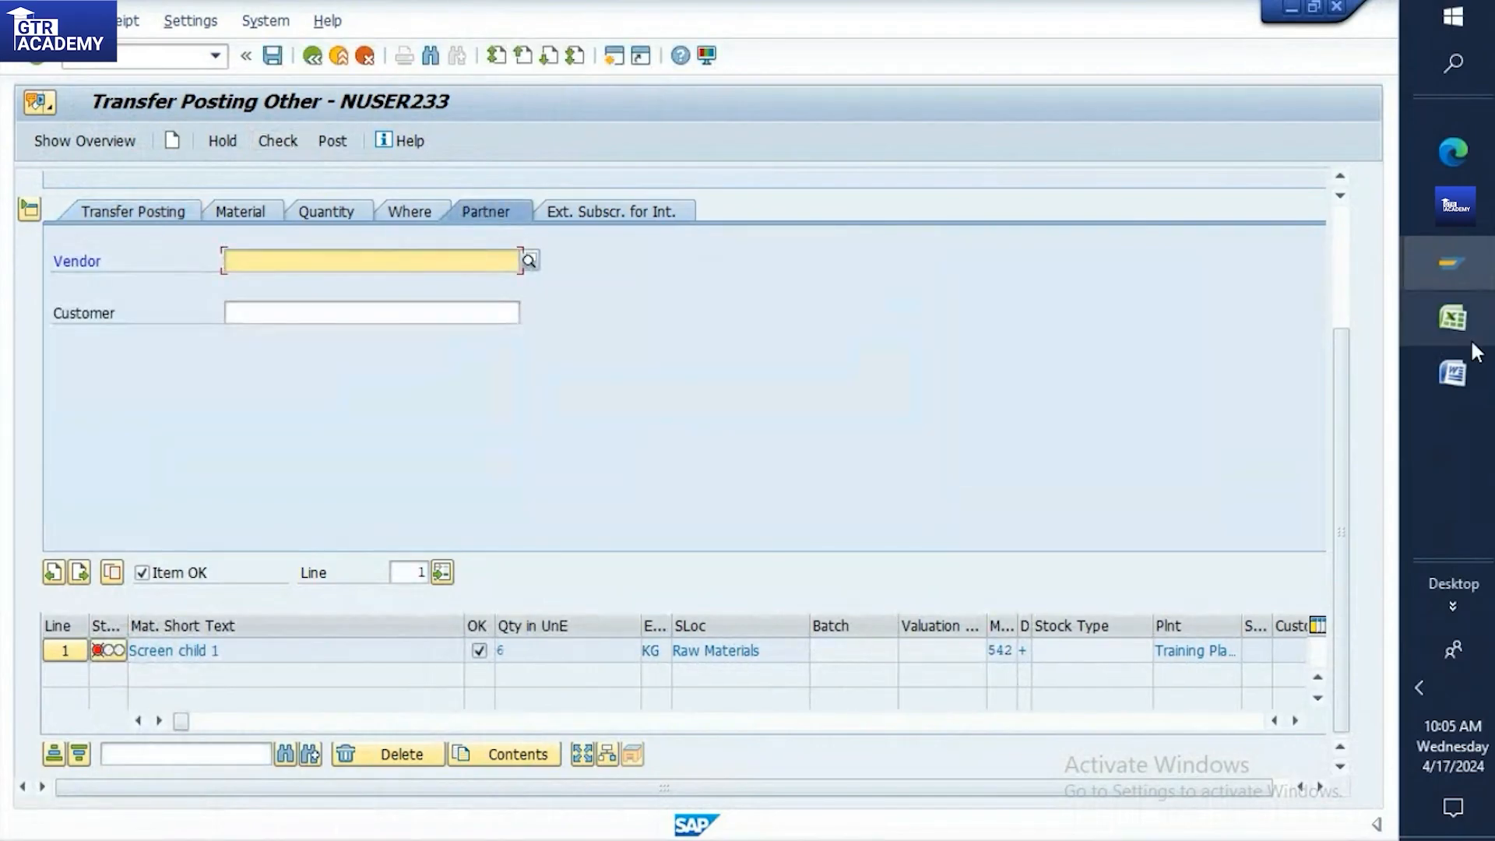
key(ctrl+v)
key(Return)
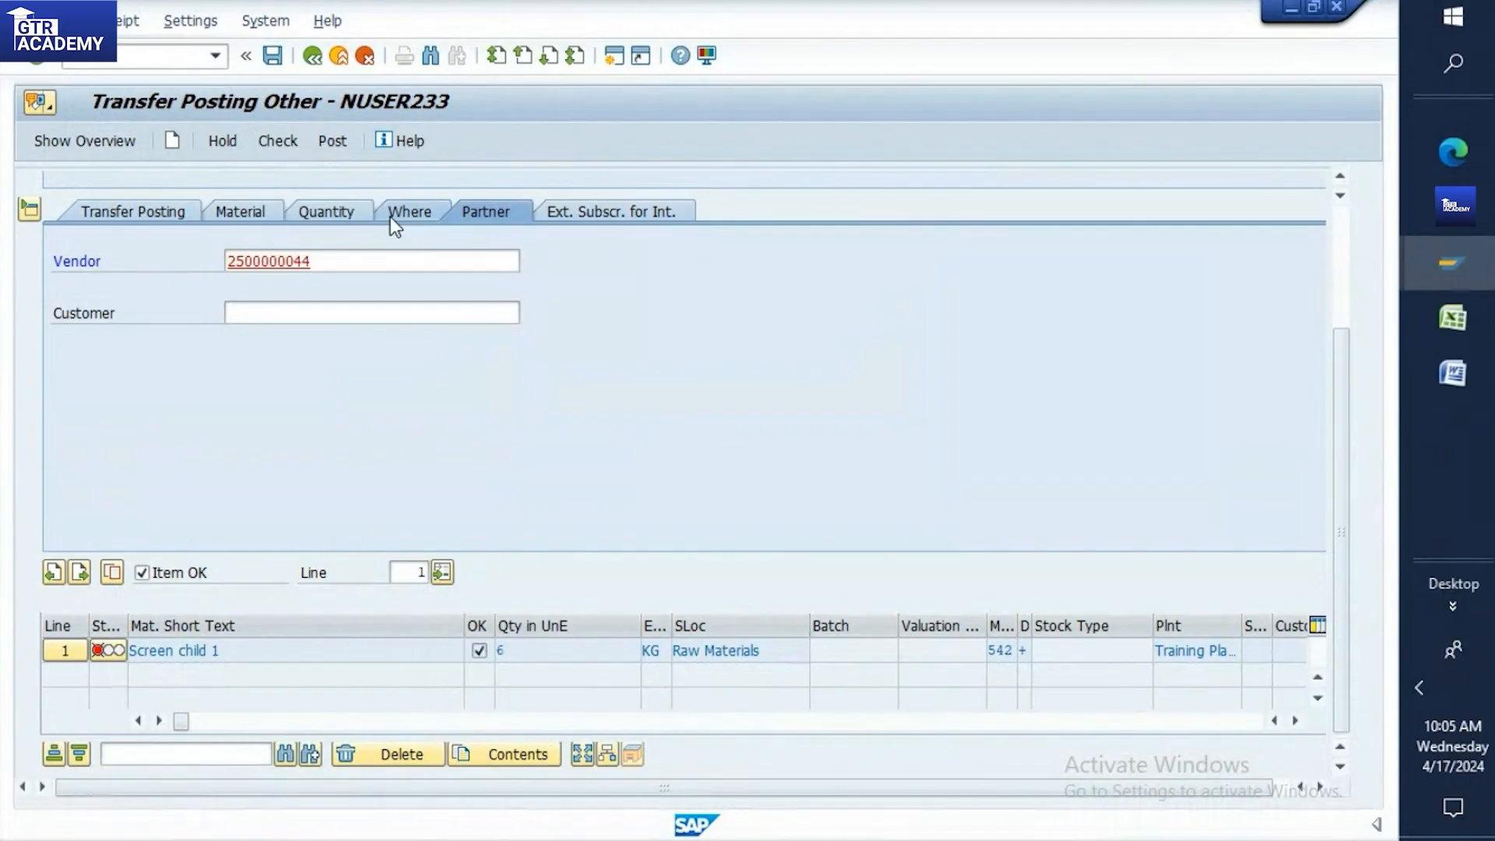
click(276, 137)
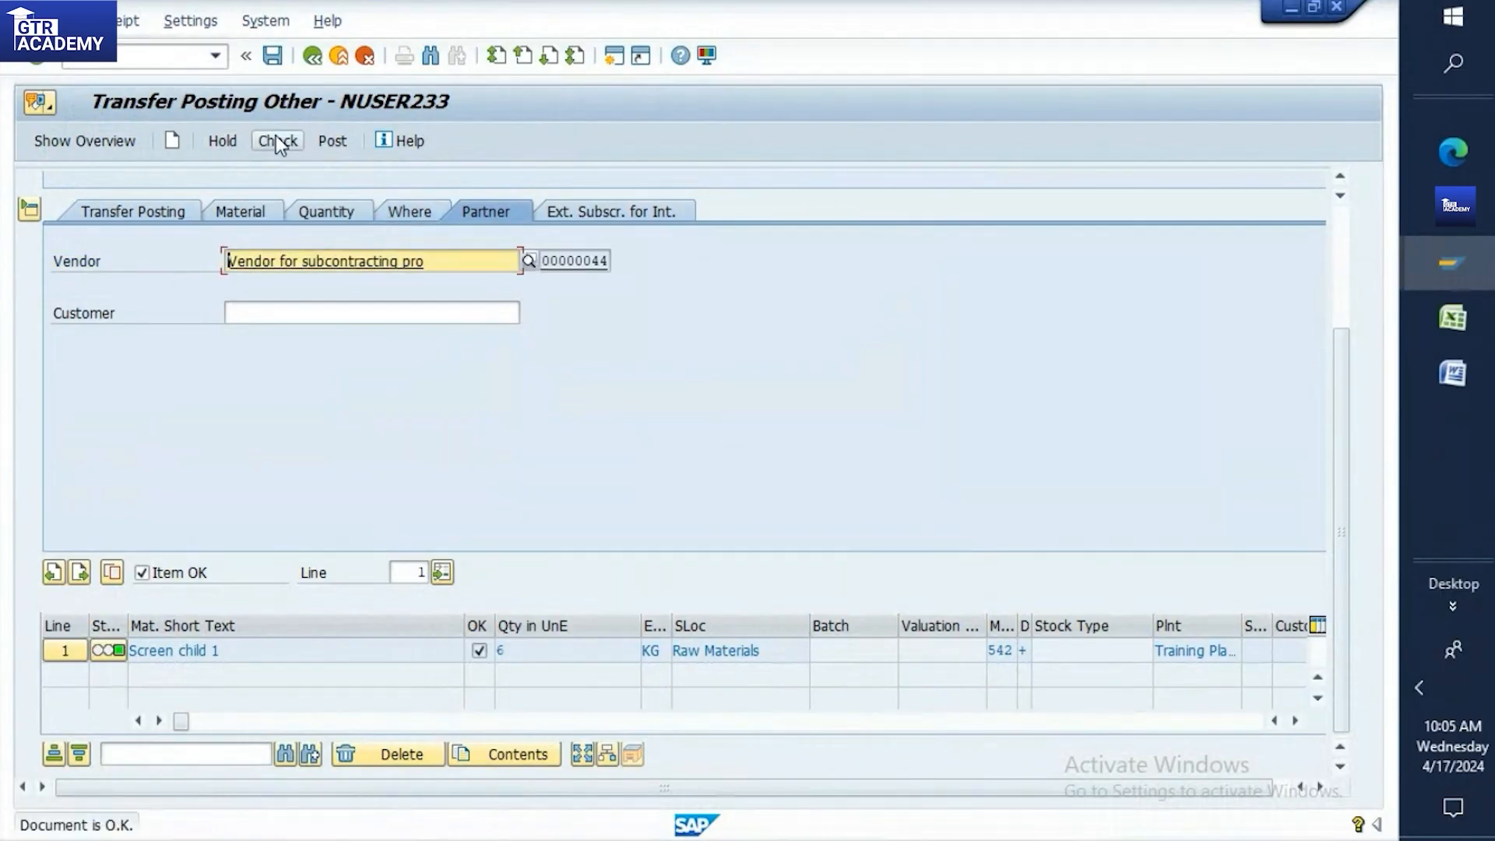
click(276, 56)
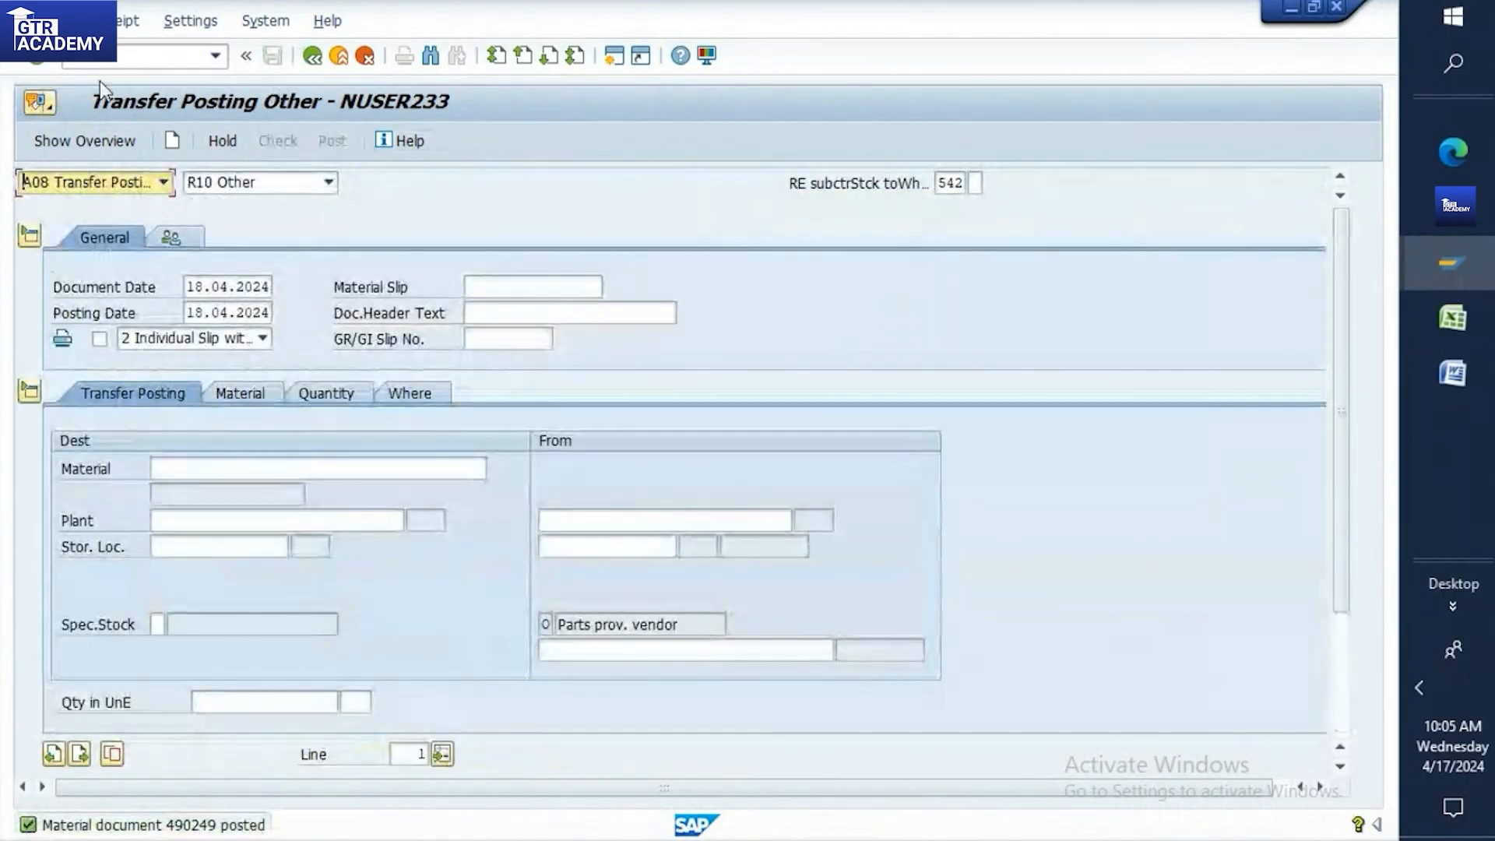
Display the stocks at subcontractor with transaction MBLB for the vendor number taken from the Excel sheet
click(109, 64)
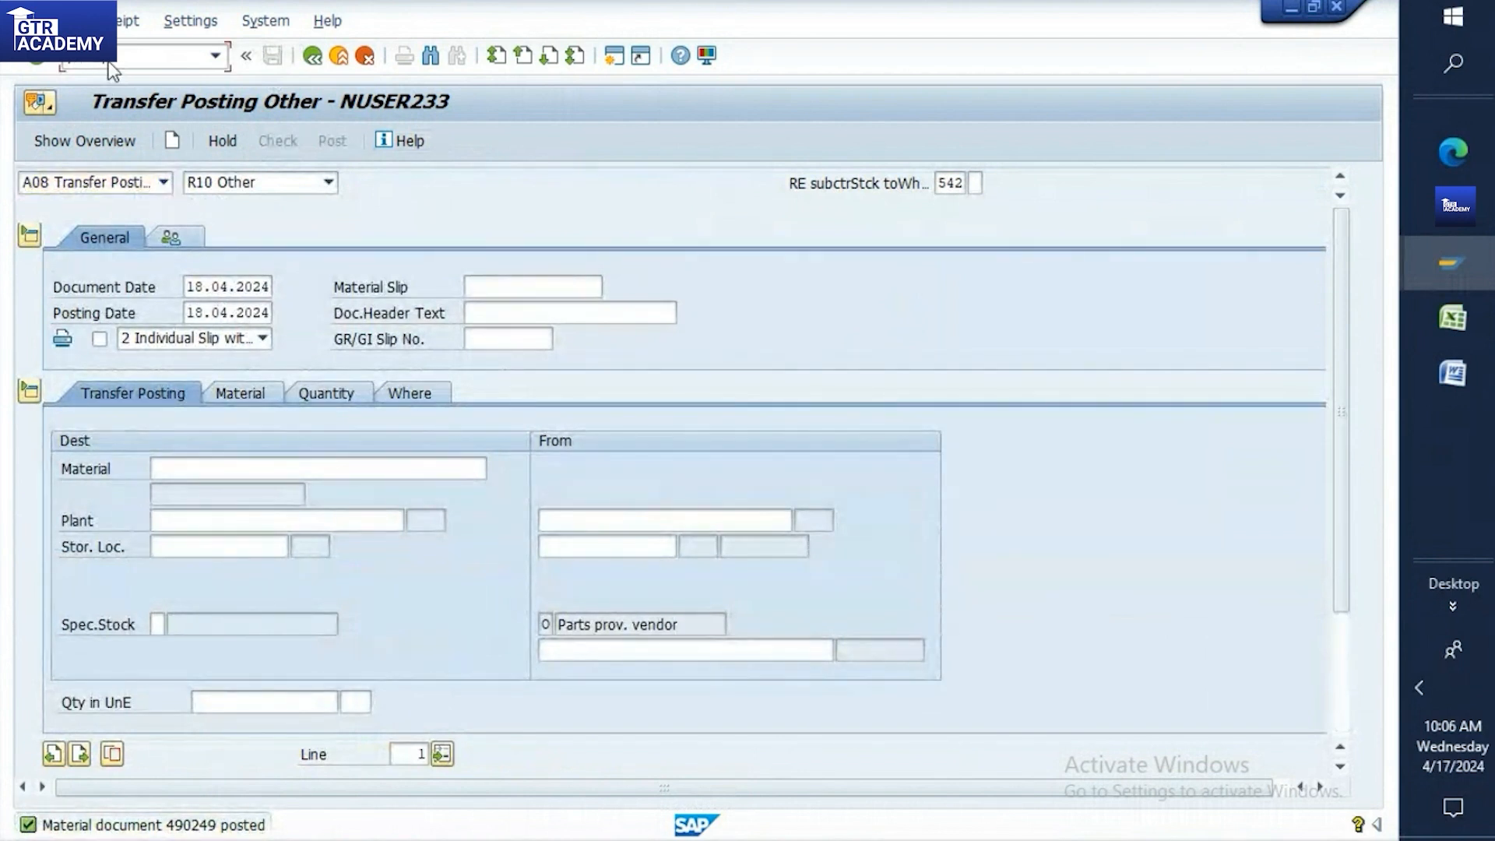
text(/nmblb)
key(Return)
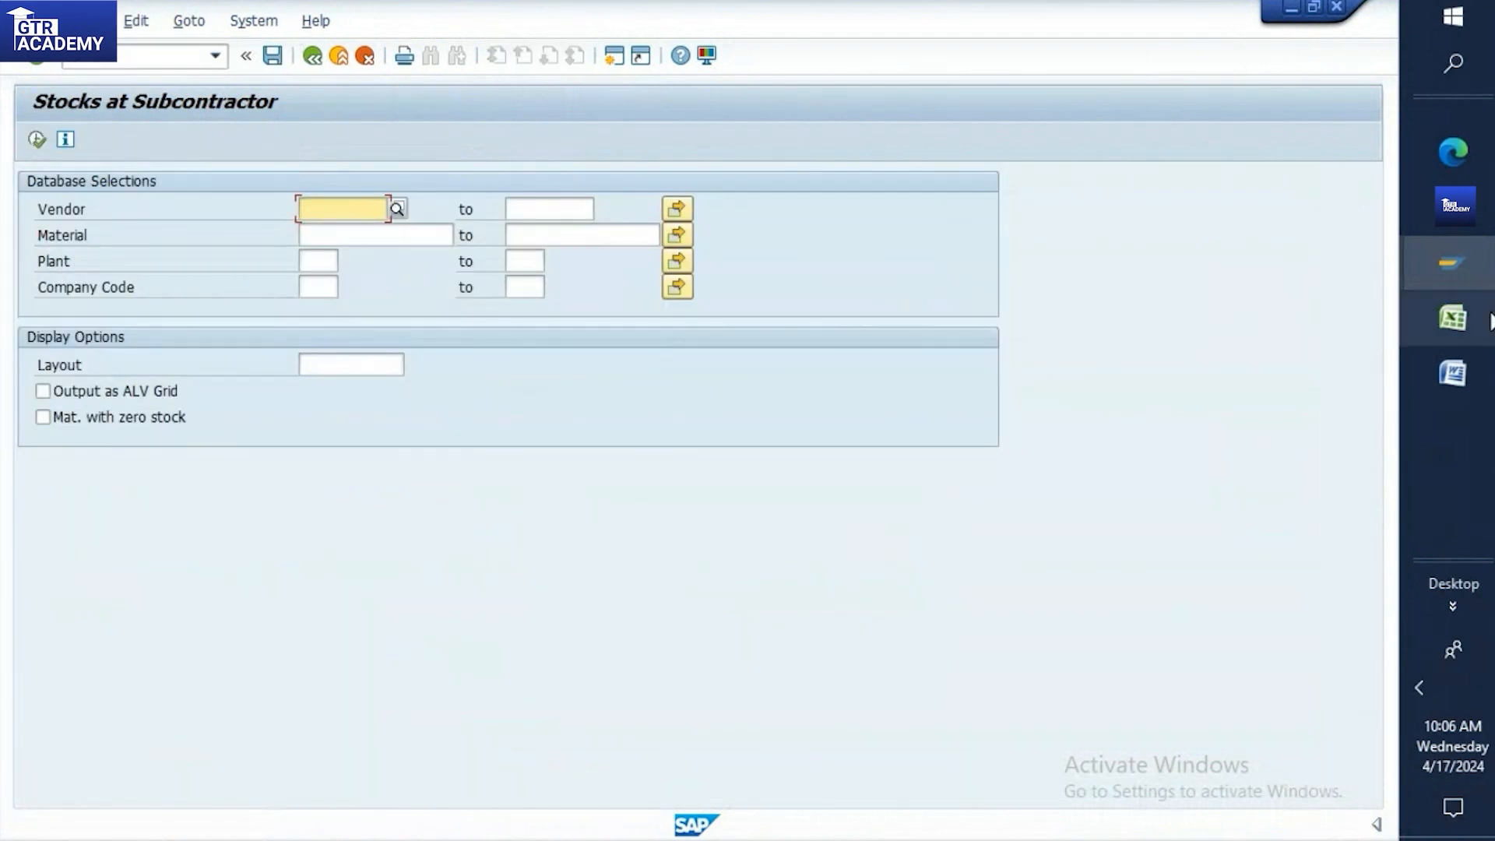
click(1453, 318)
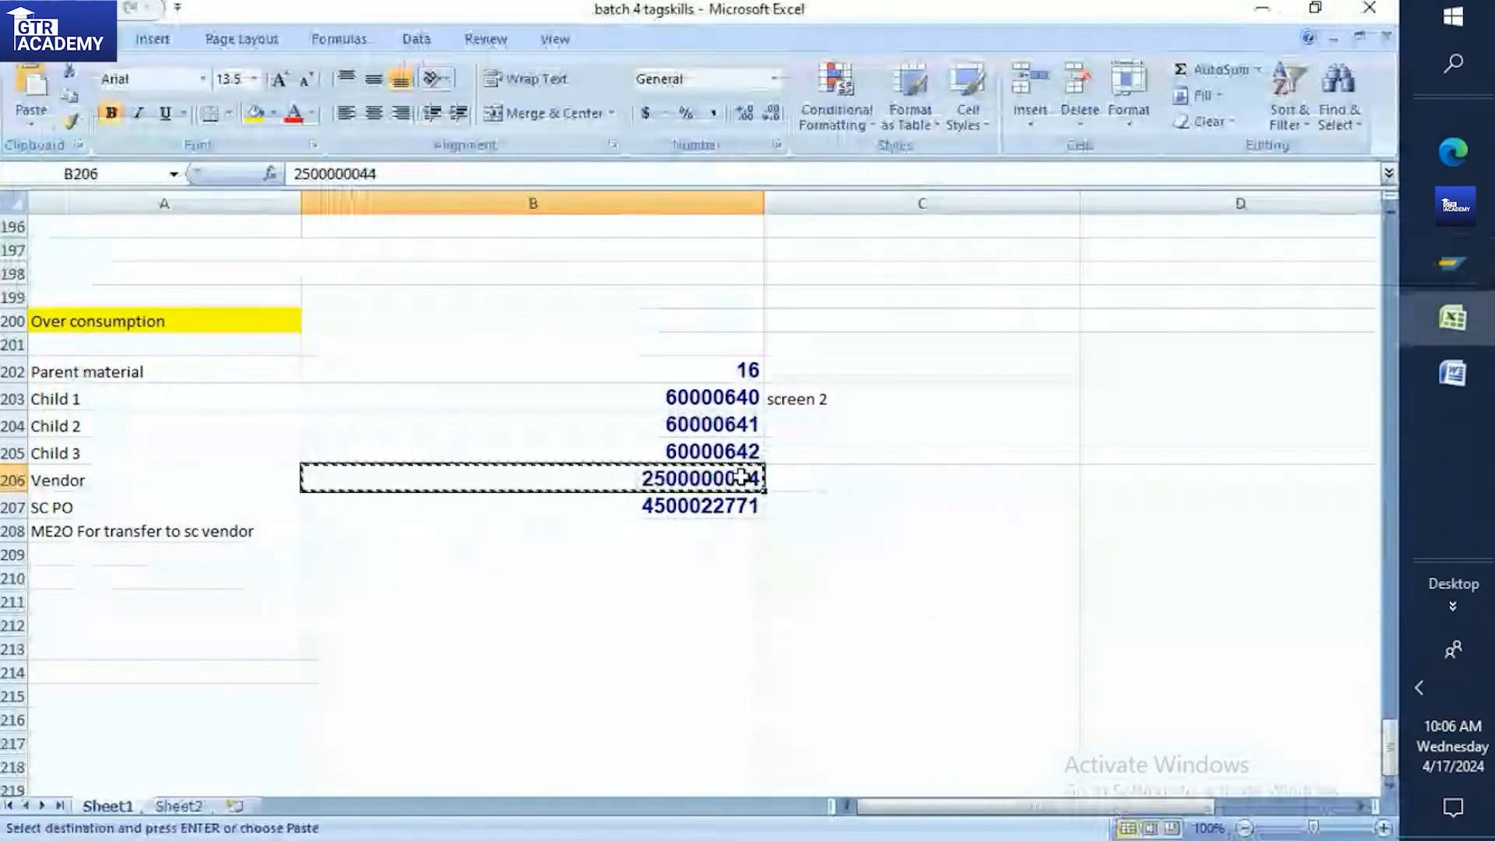
mouse_move(1423, 248)
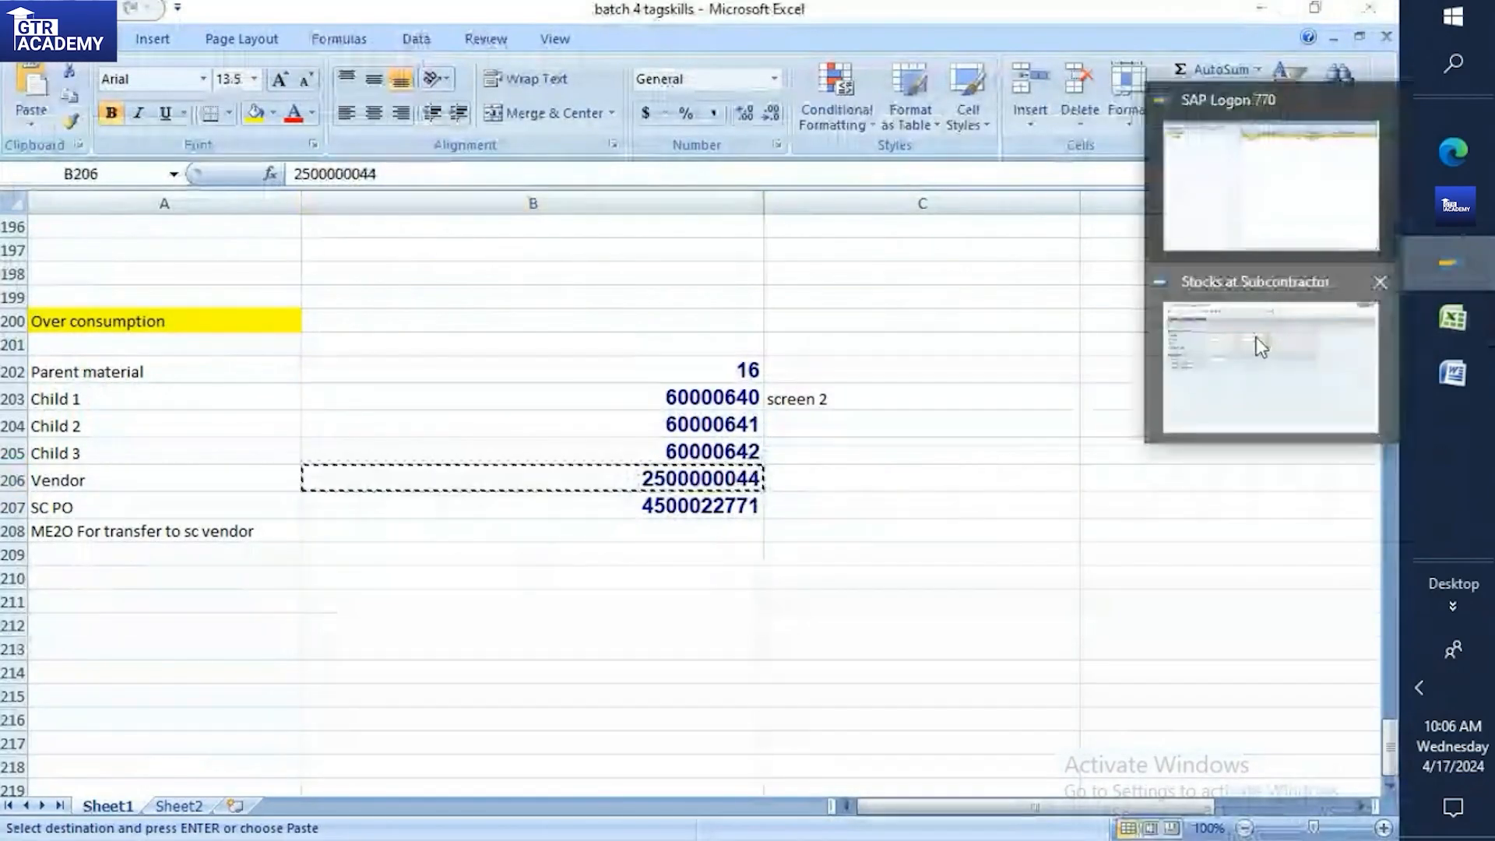
click(1255, 337)
key(ctrl+v)
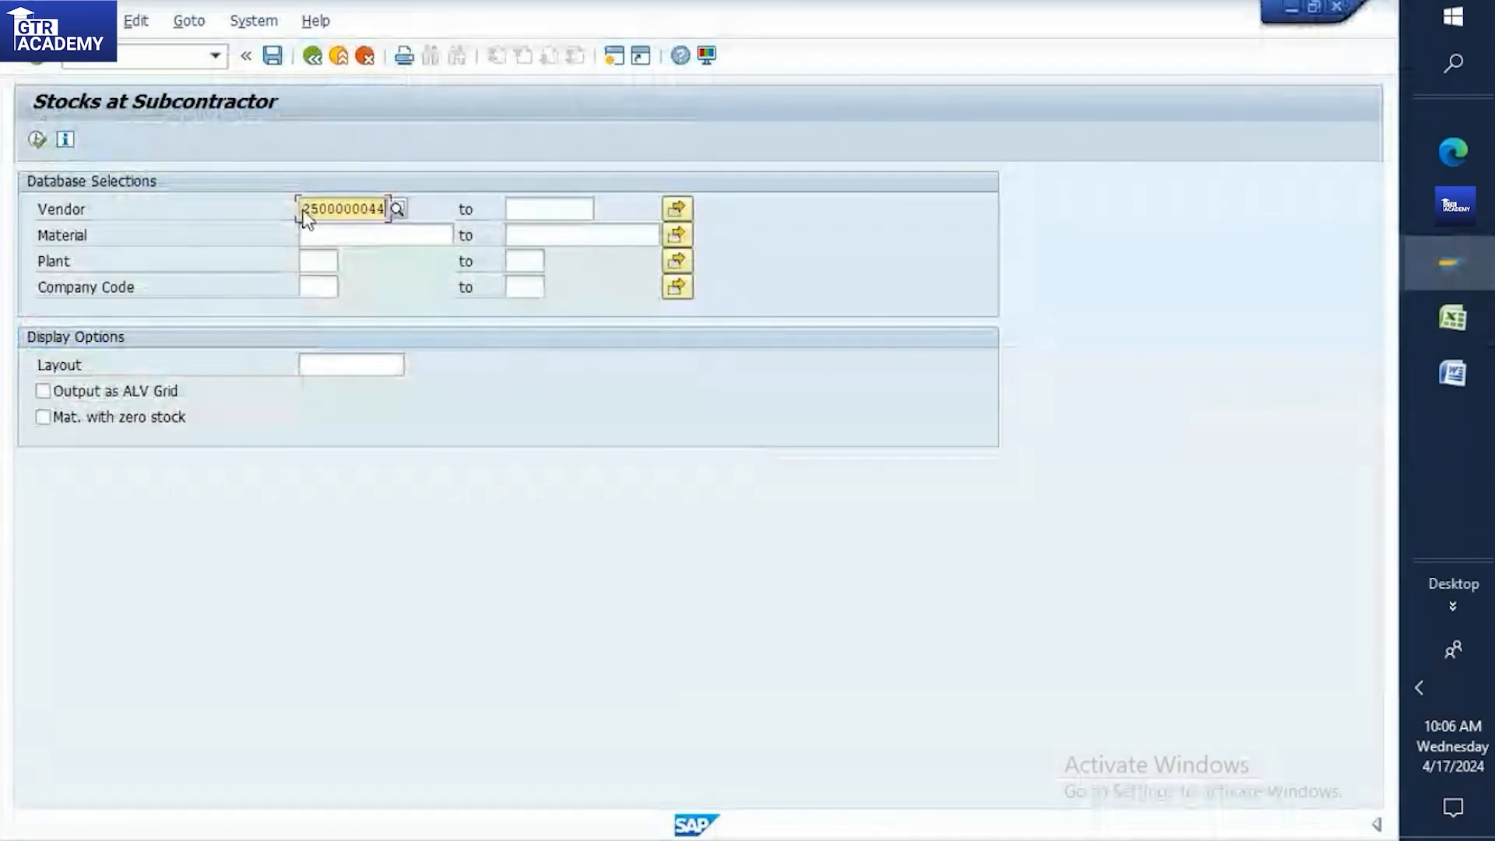
click(38, 140)
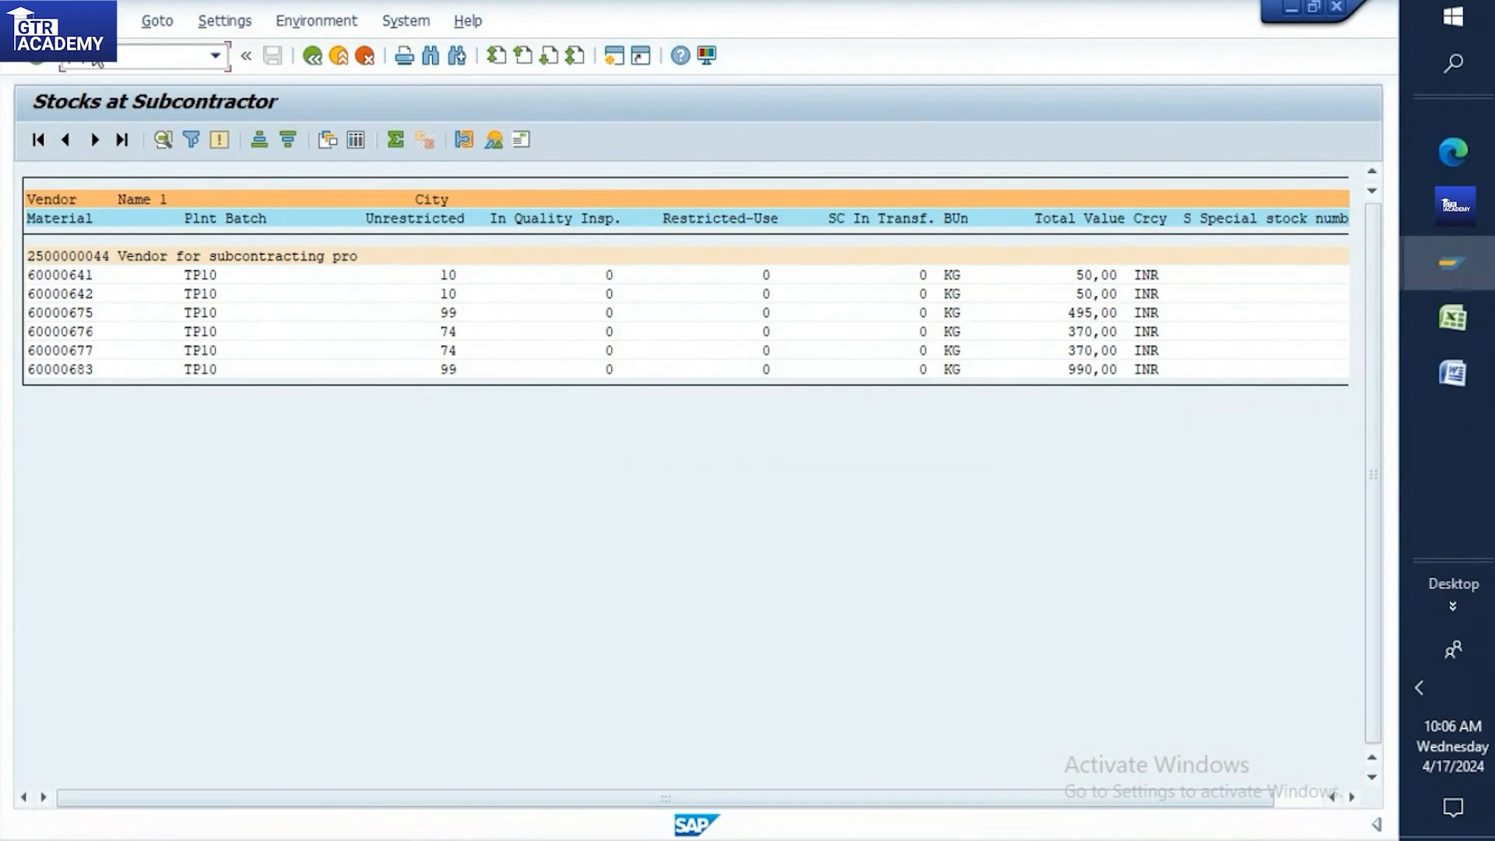
Display the stock overview of material 60000640 in plant TP10, storage location RM00
key(F3)
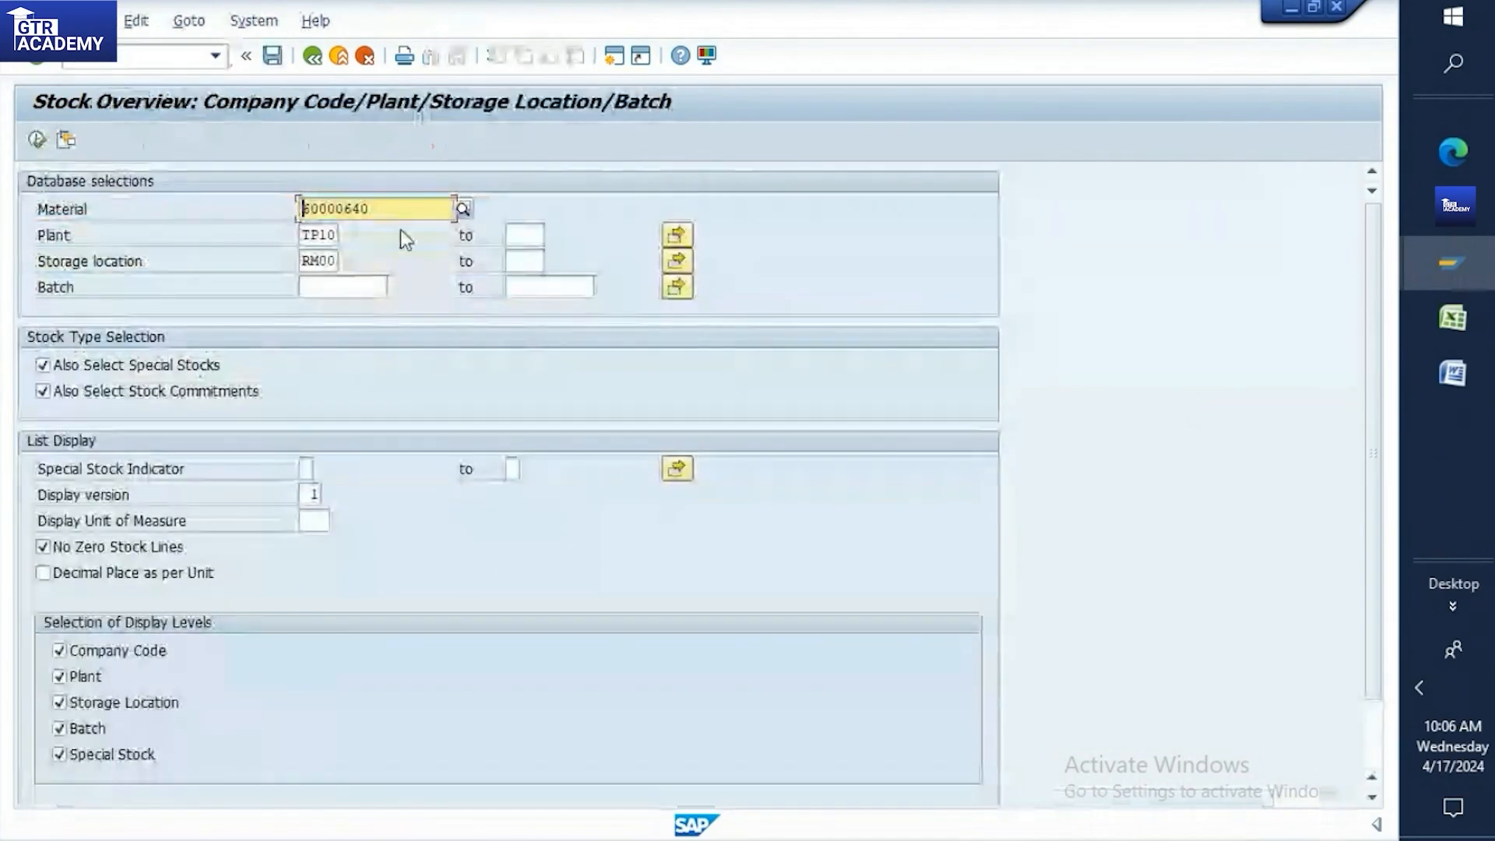
click(36, 140)
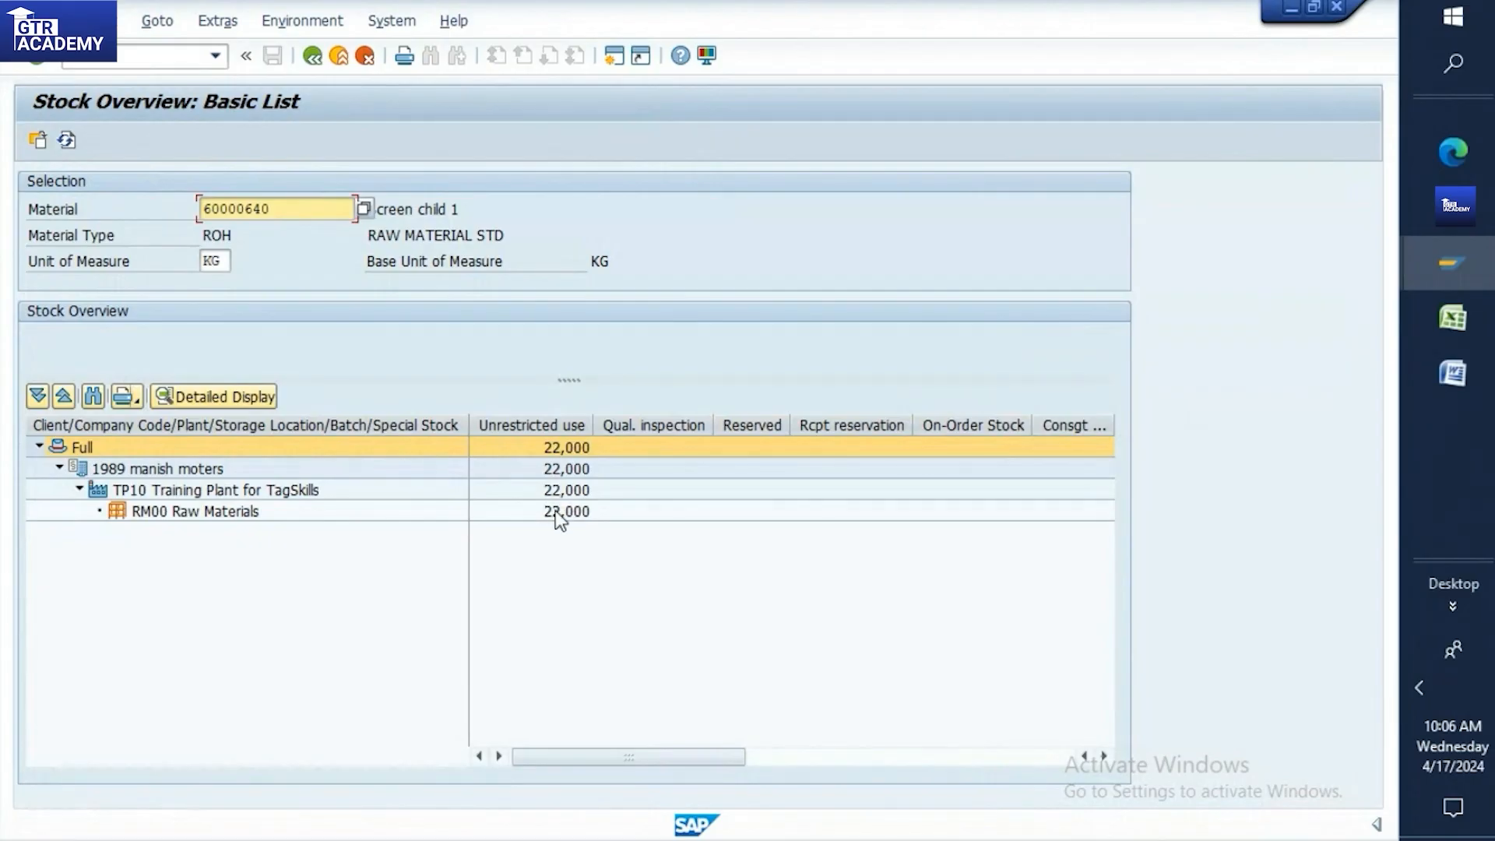
Start a goods receipt against the subcontracting purchase order, using the SC PO number copied from the Excel sheet
click(166, 56)
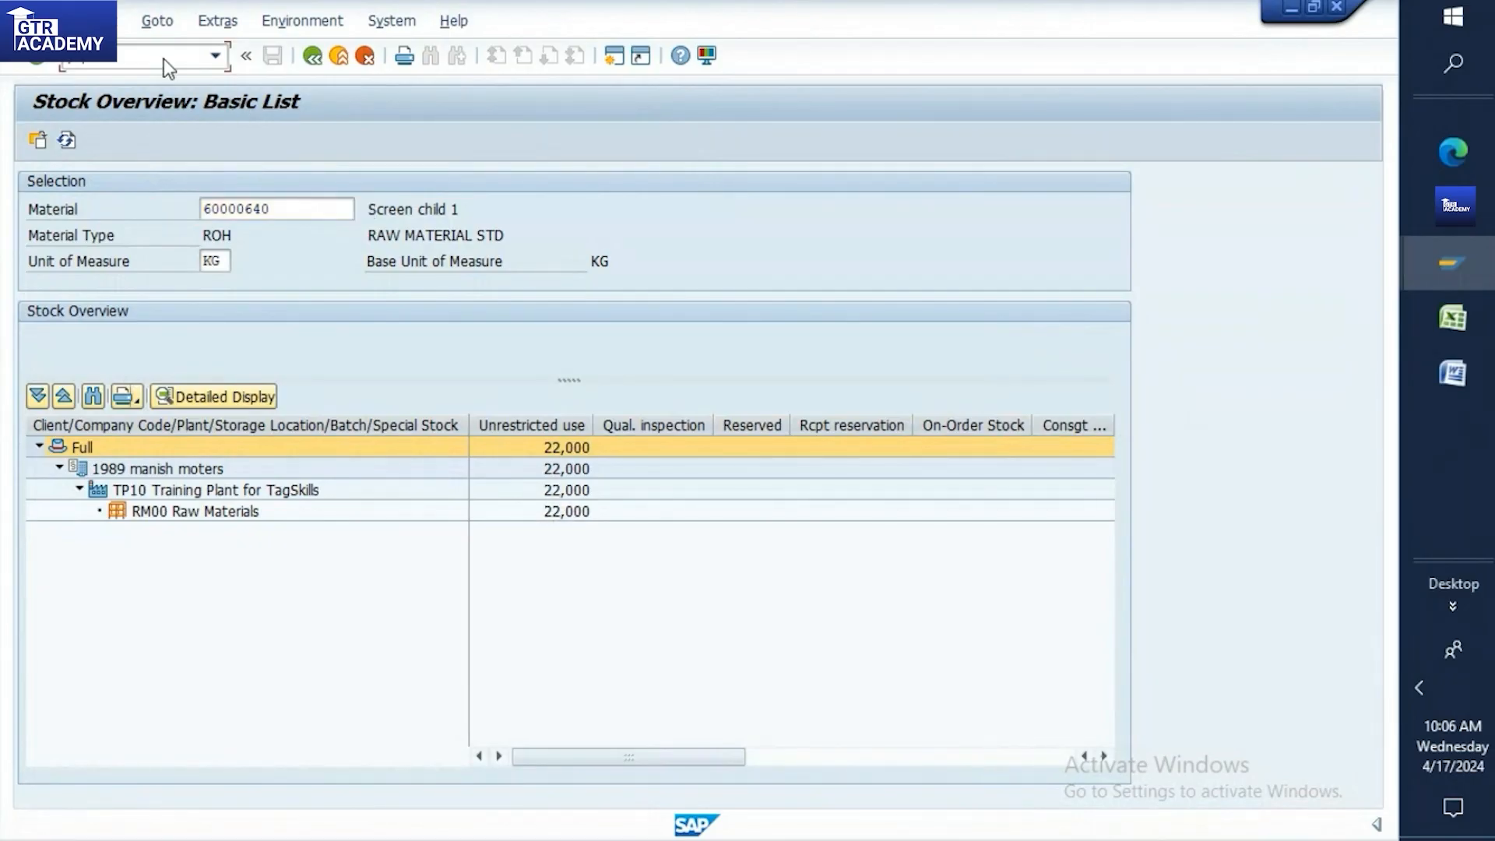
key(Return)
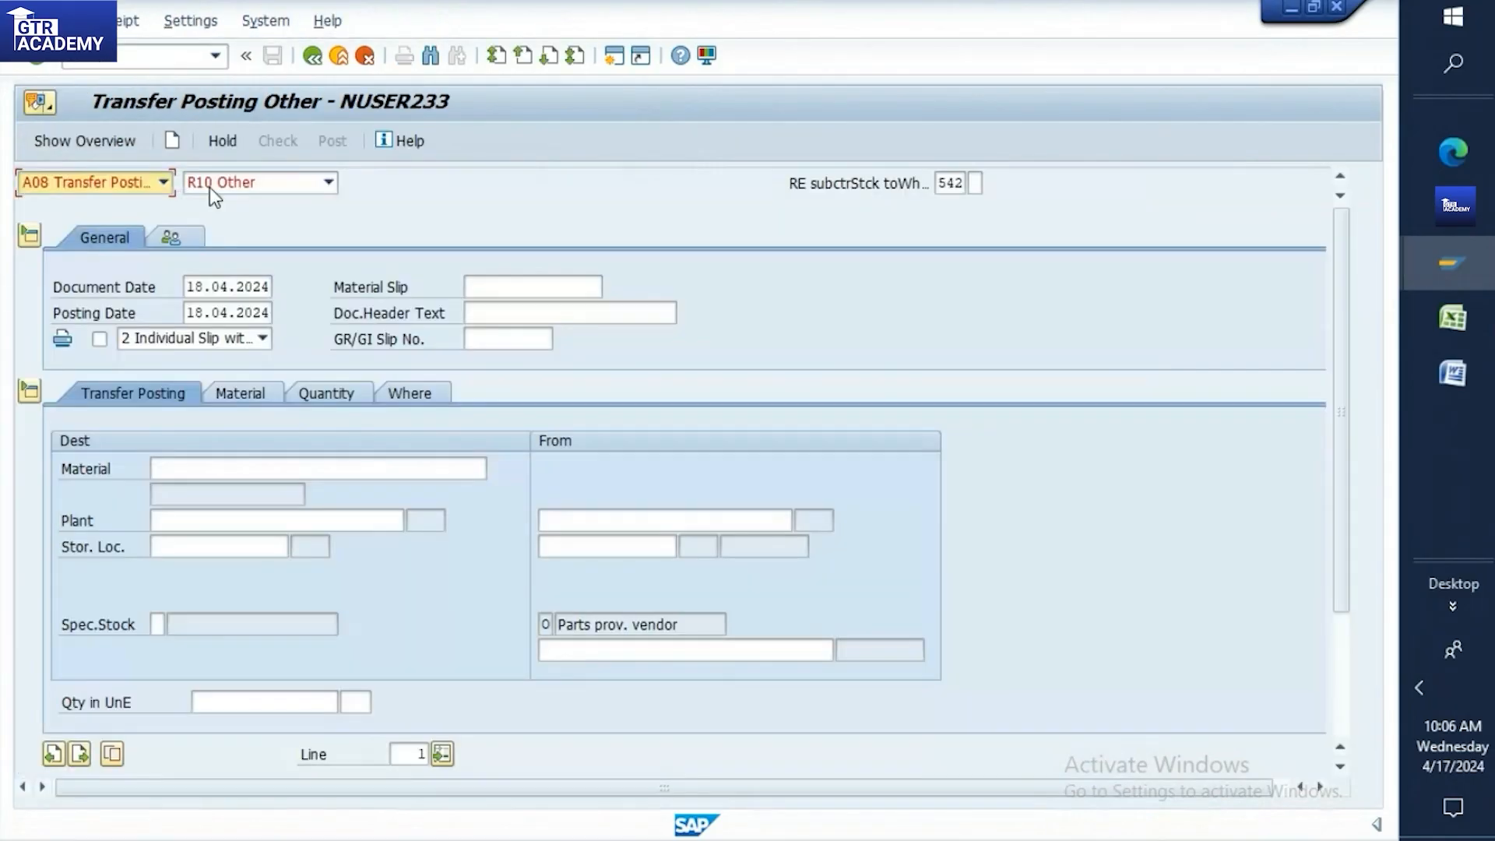
click(156, 182)
click(148, 200)
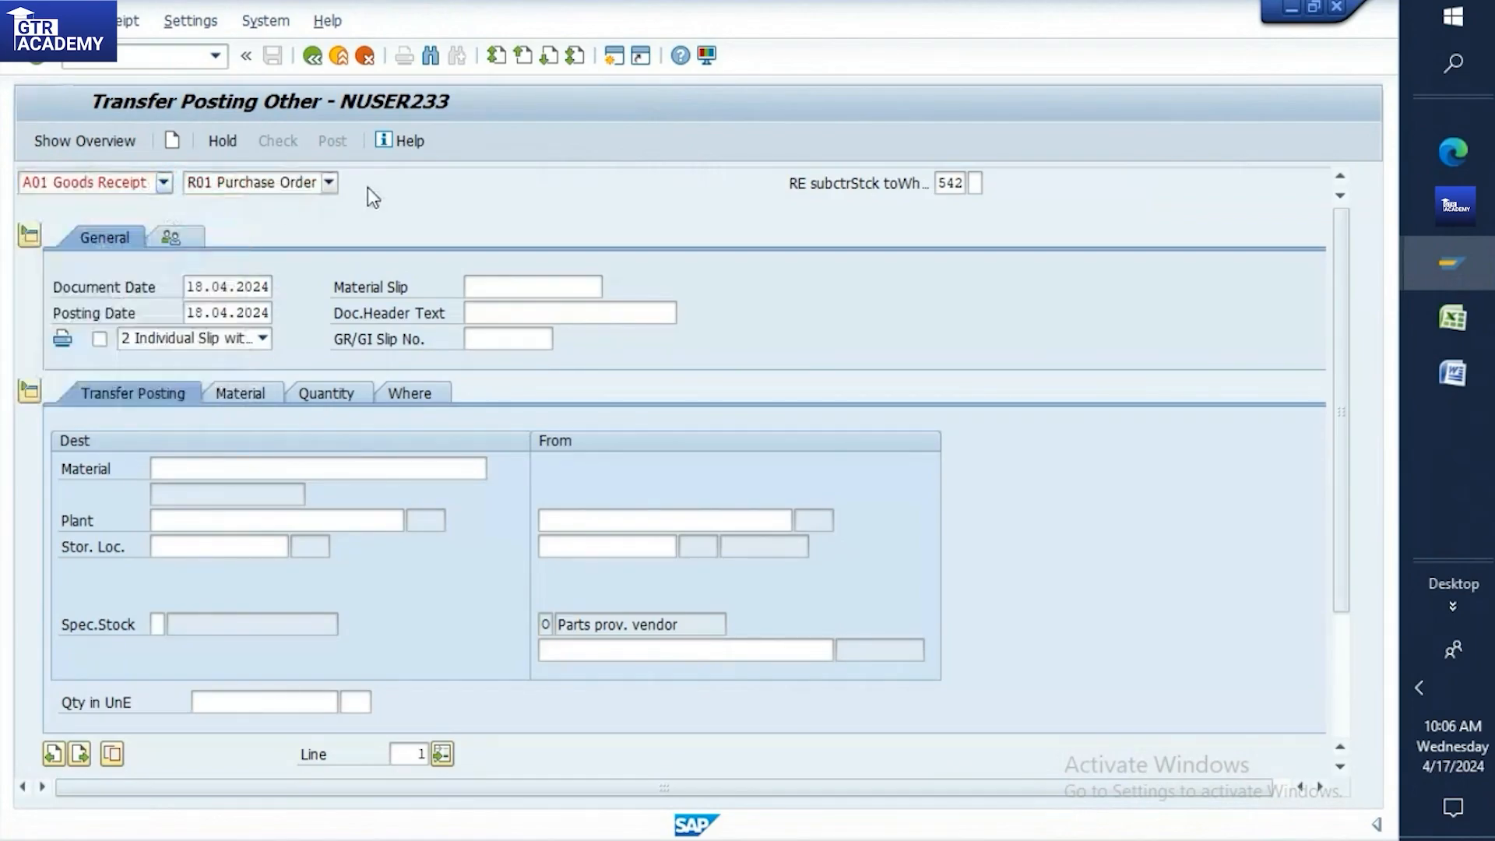
click(1452, 323)
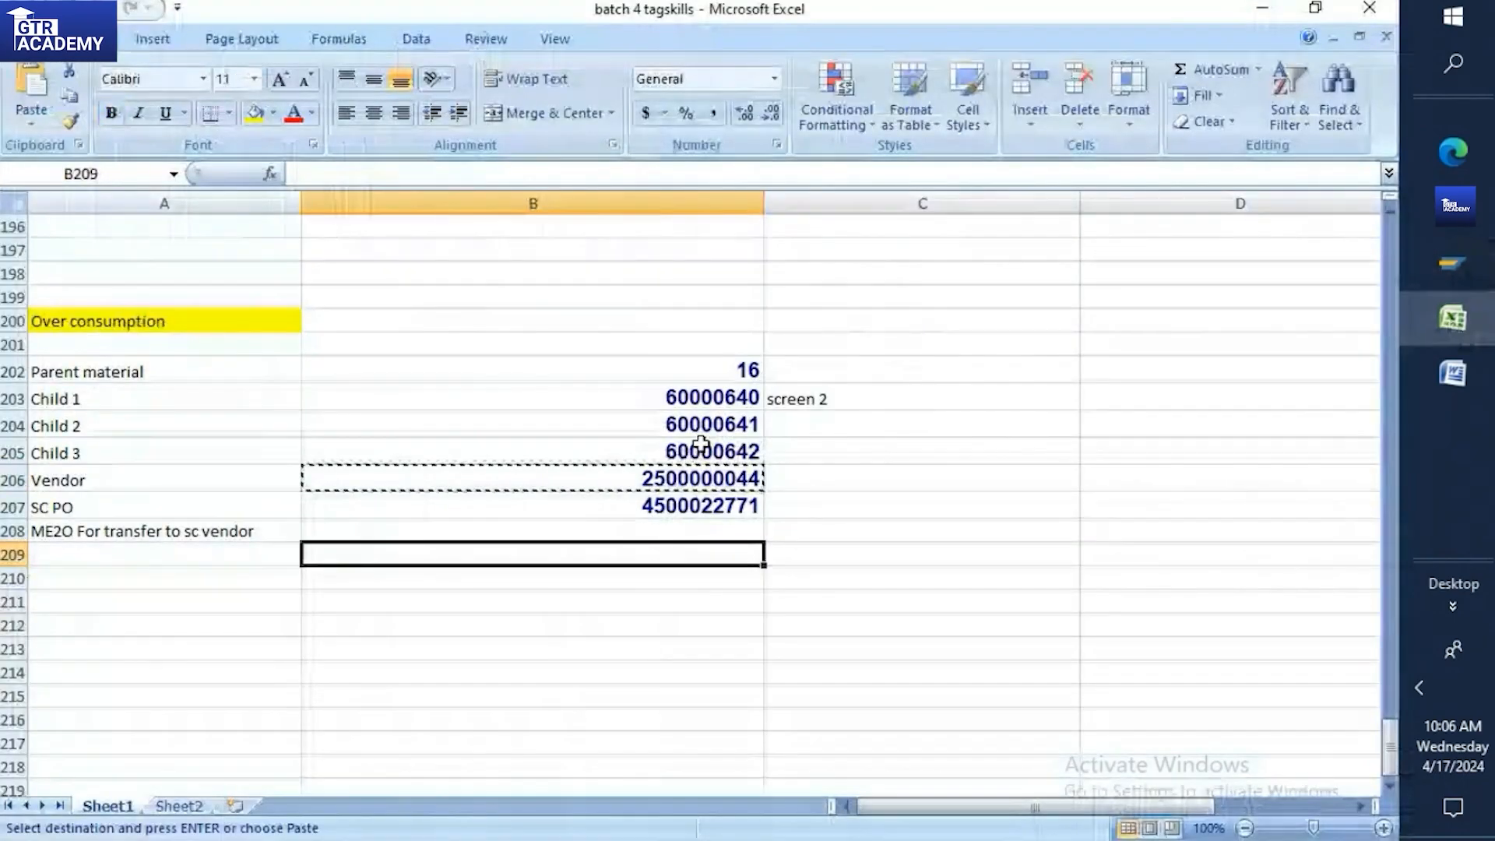
click(698, 506)
key(ctrl+c)
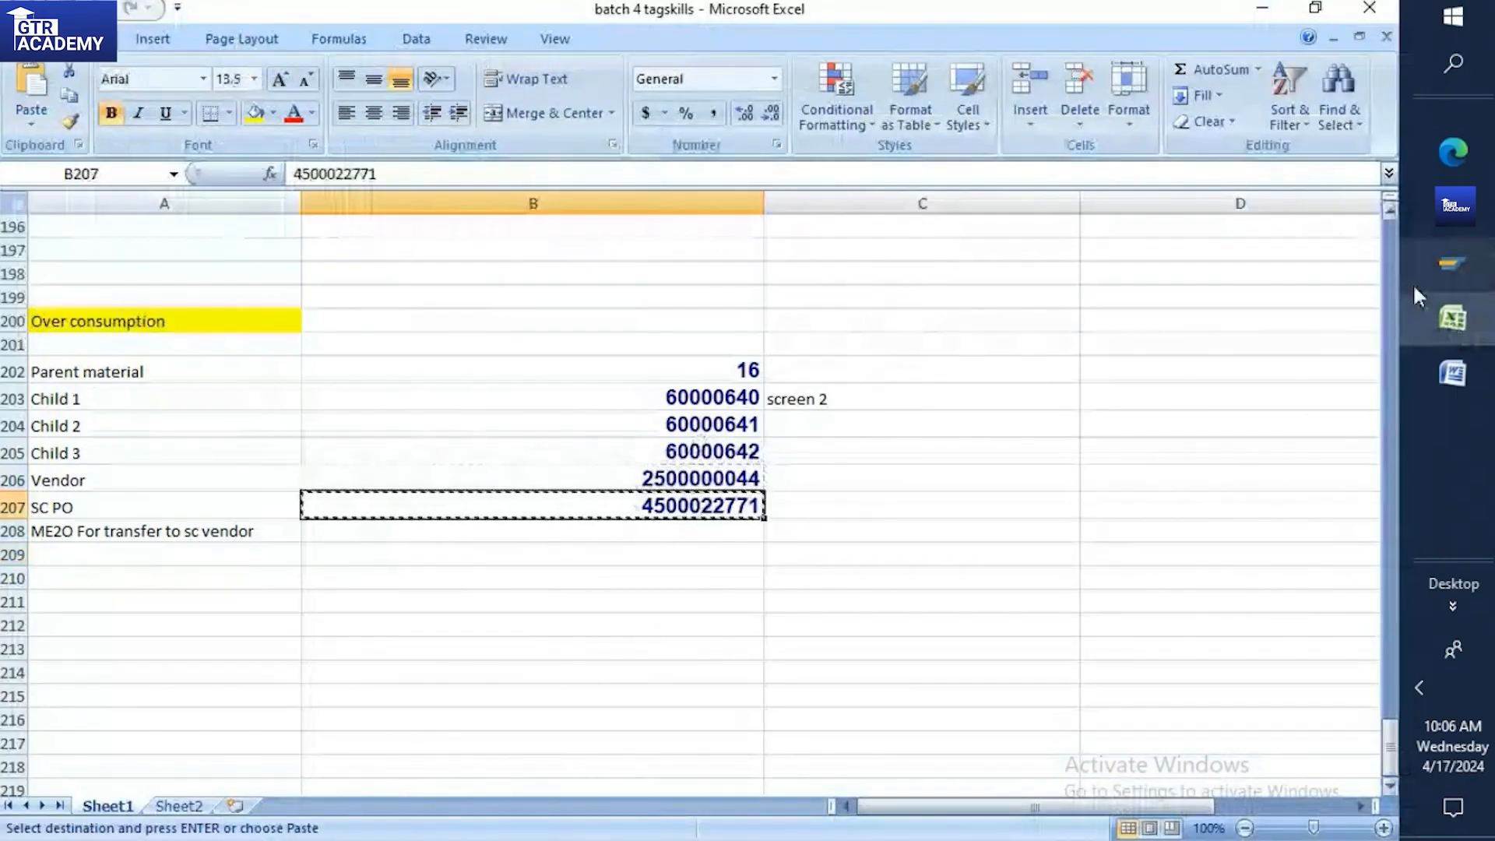
click(1451, 265)
click(1344, 329)
click(393, 184)
key(ctrl+v)
key(Return)
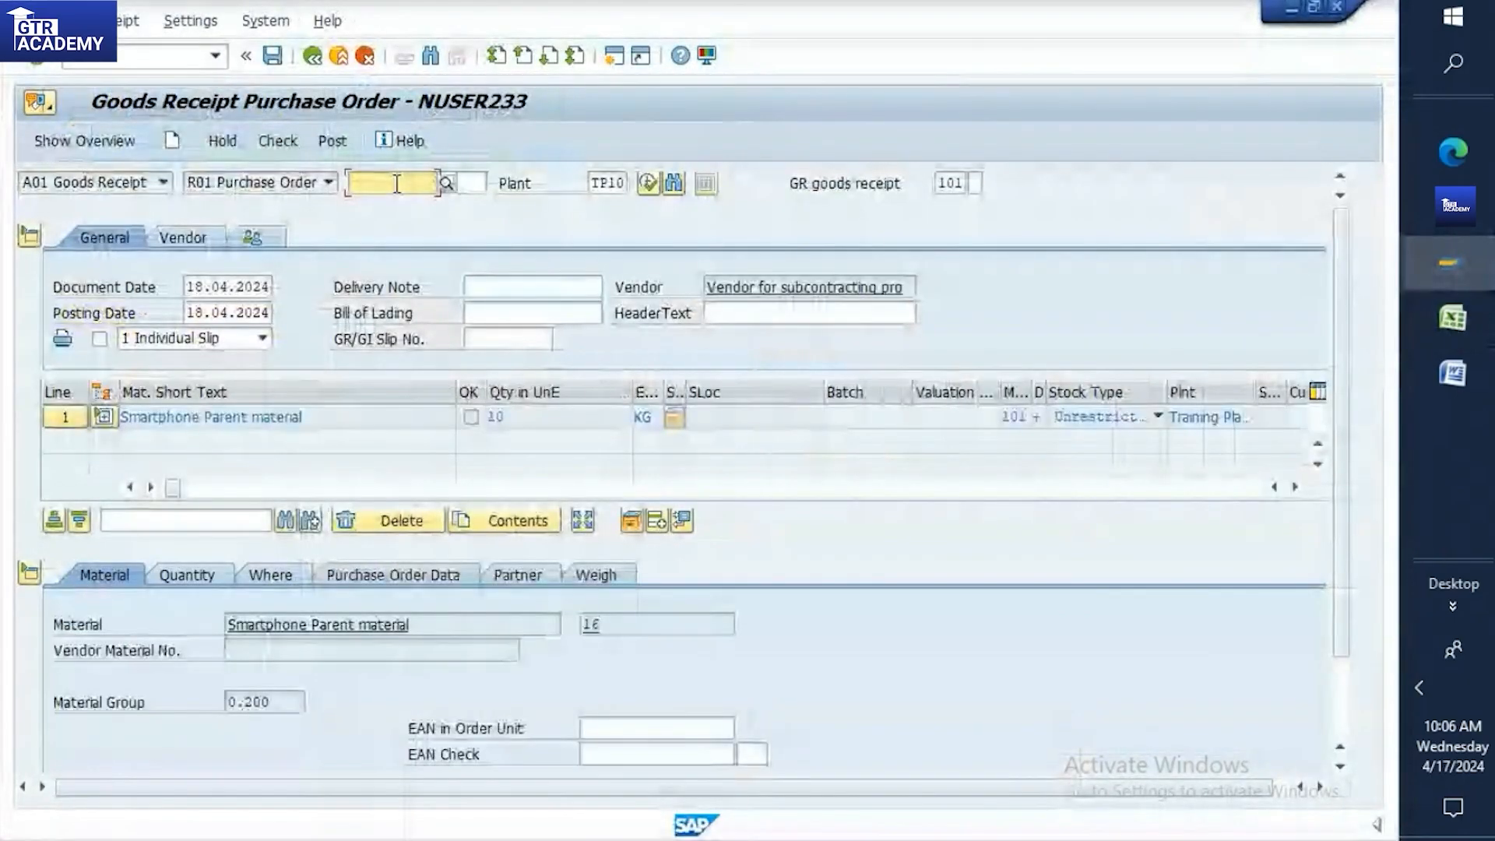
Set the storage location of the Smartphone Parent material receipt item to RM00
click(251, 577)
click(250, 703)
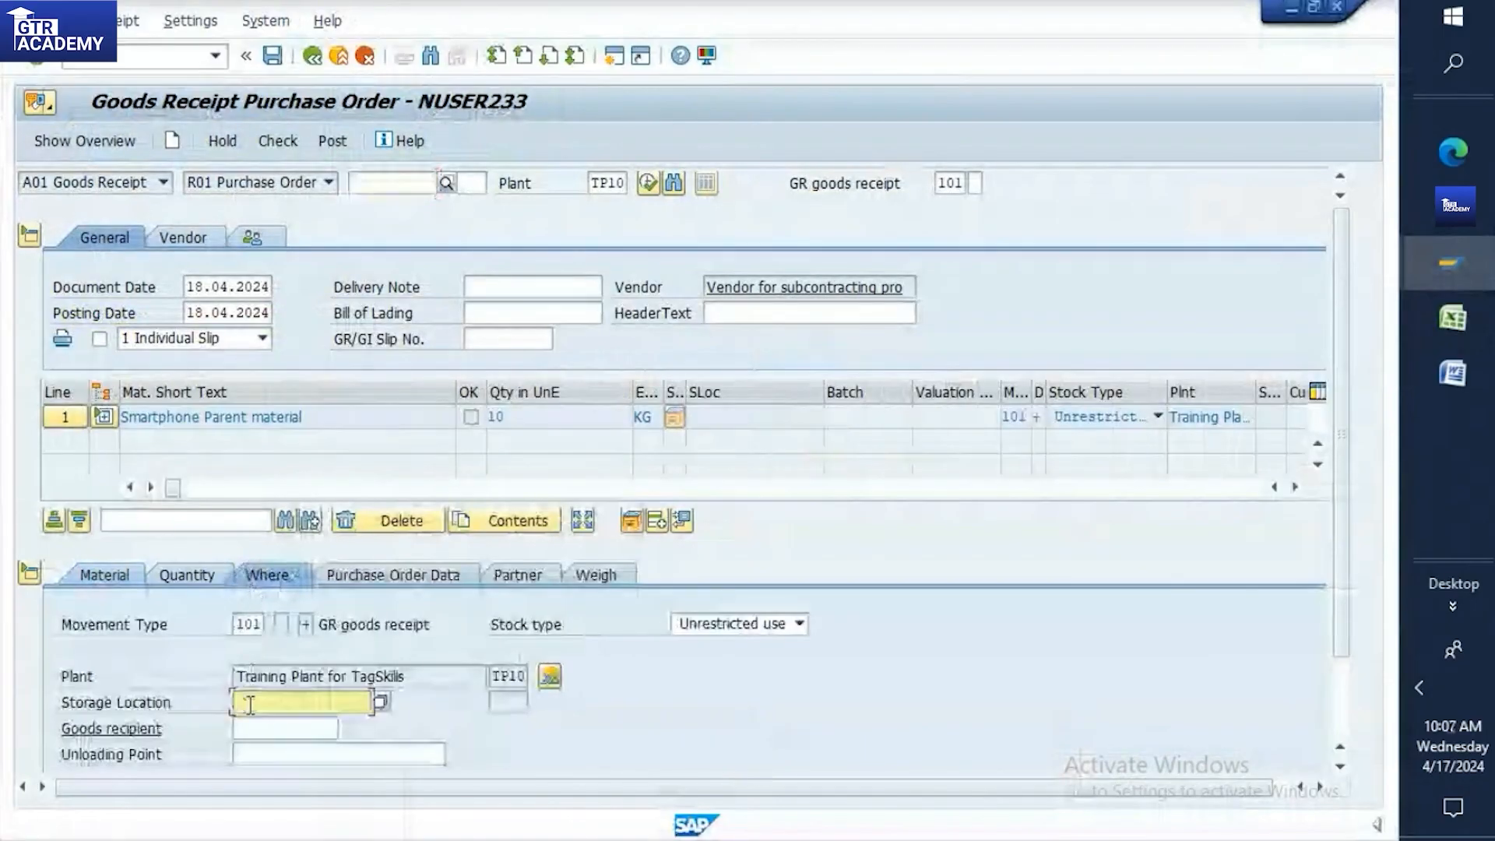
text(r)
click(259, 724)
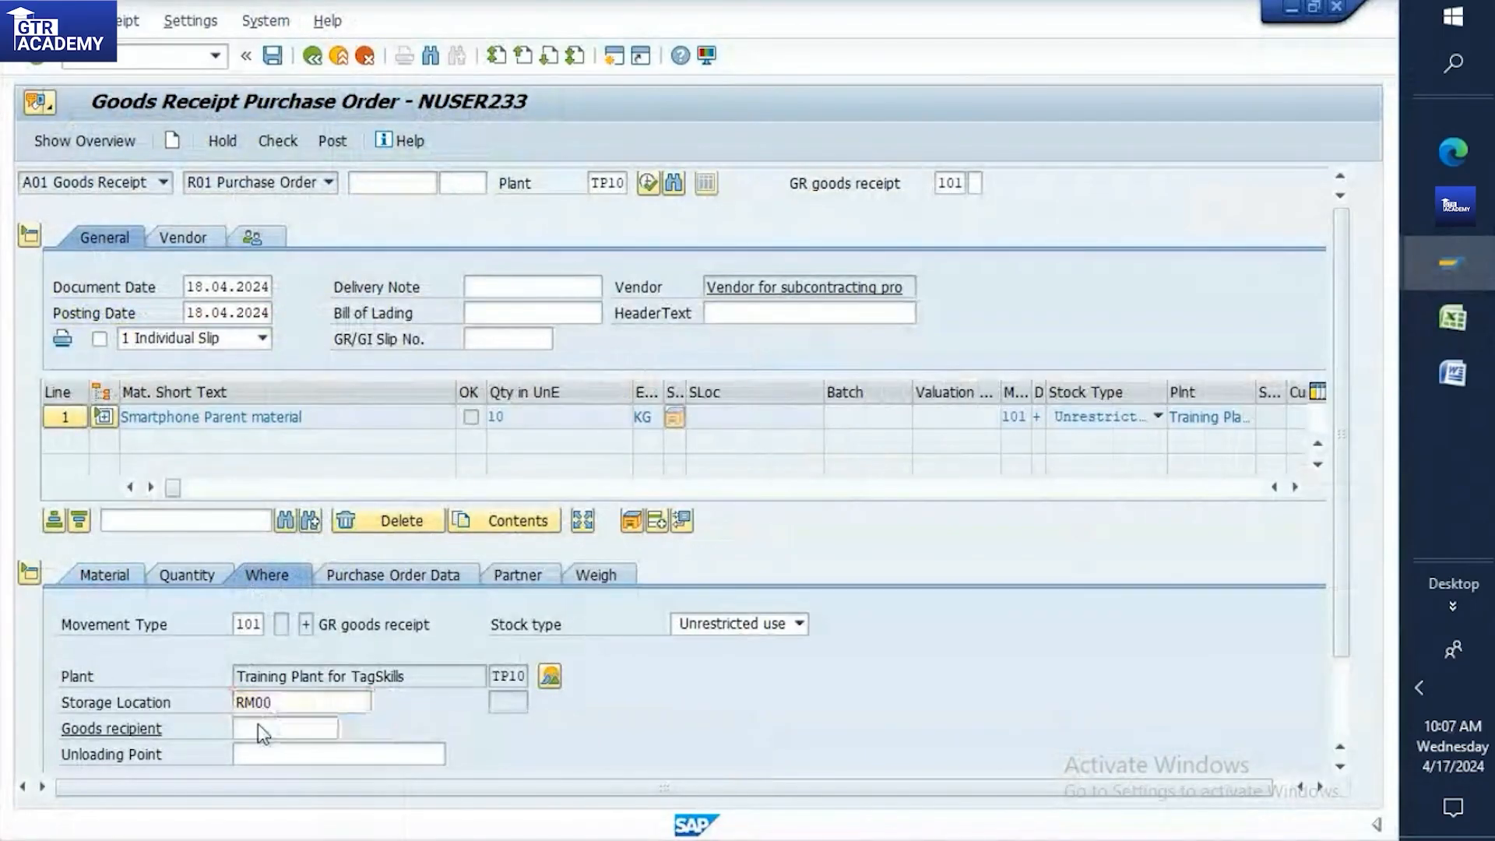
key(Return)
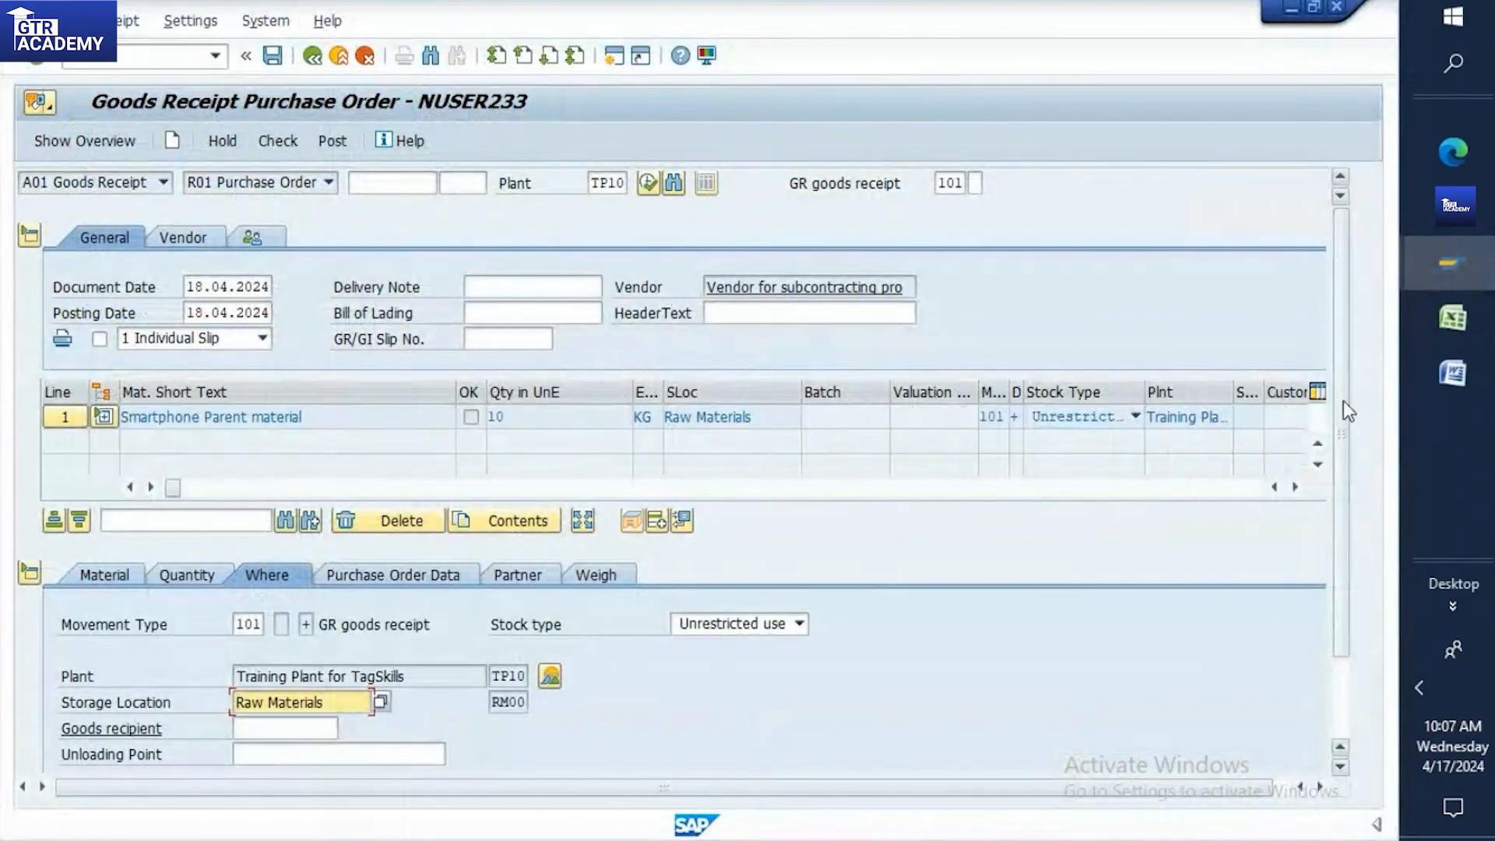
Mark the receipt item as OK and check the document, then leave the goods receipt without posting
scroll(1344, 400, down, 2)
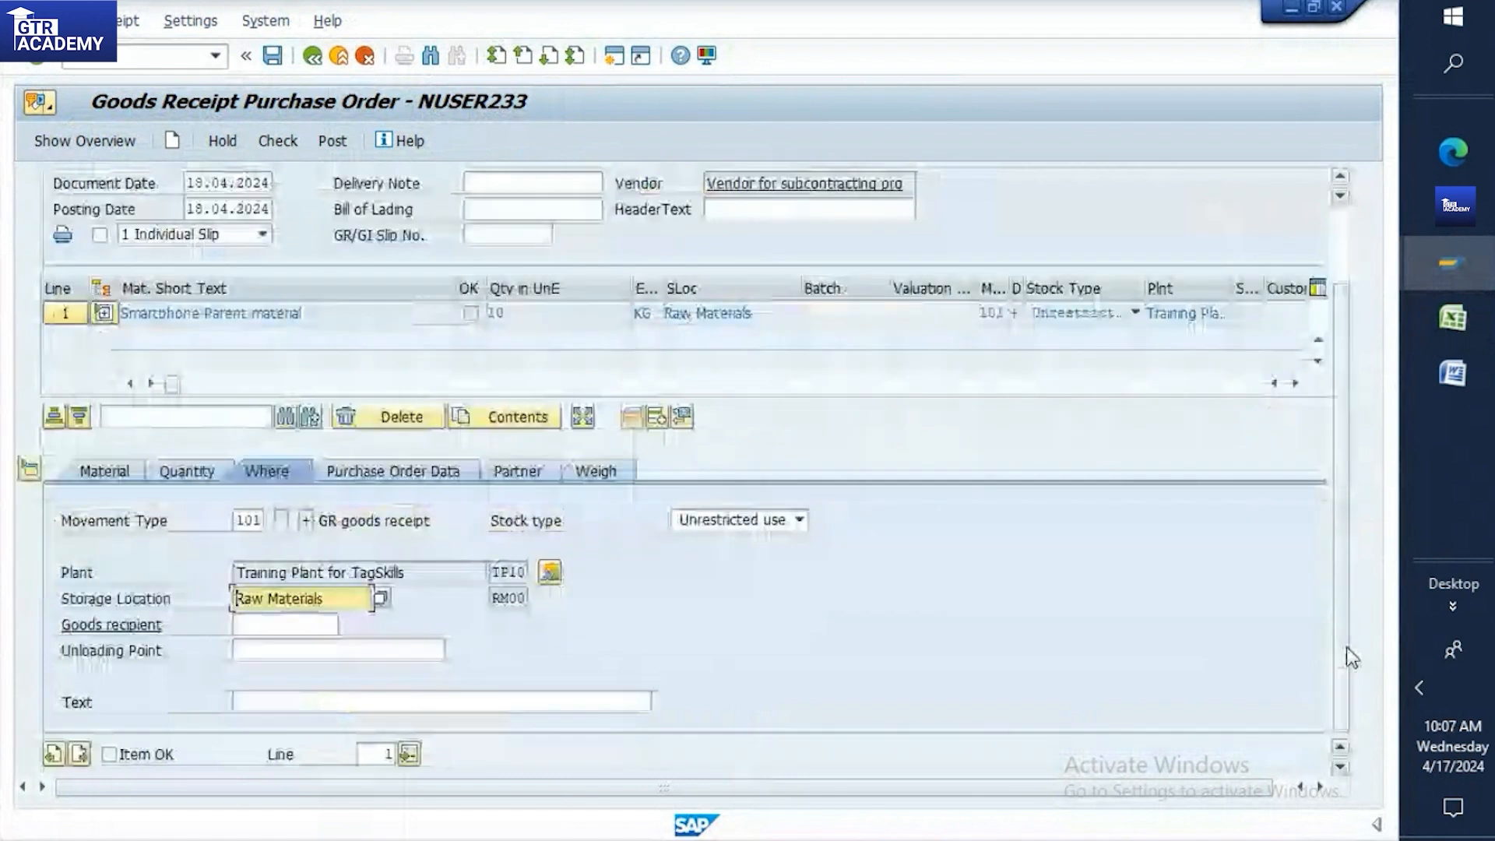
click(109, 754)
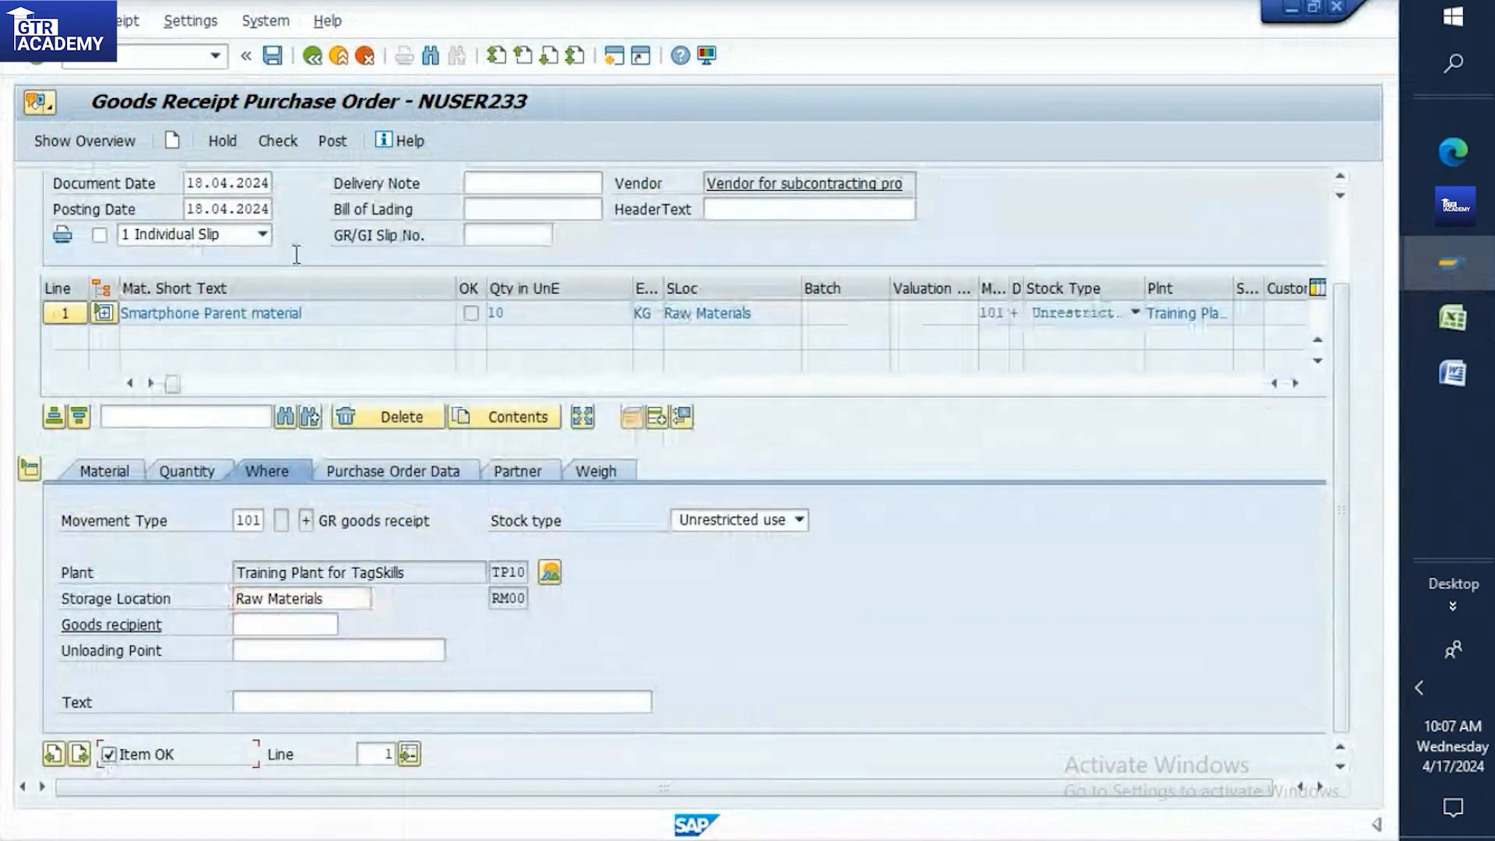
click(278, 140)
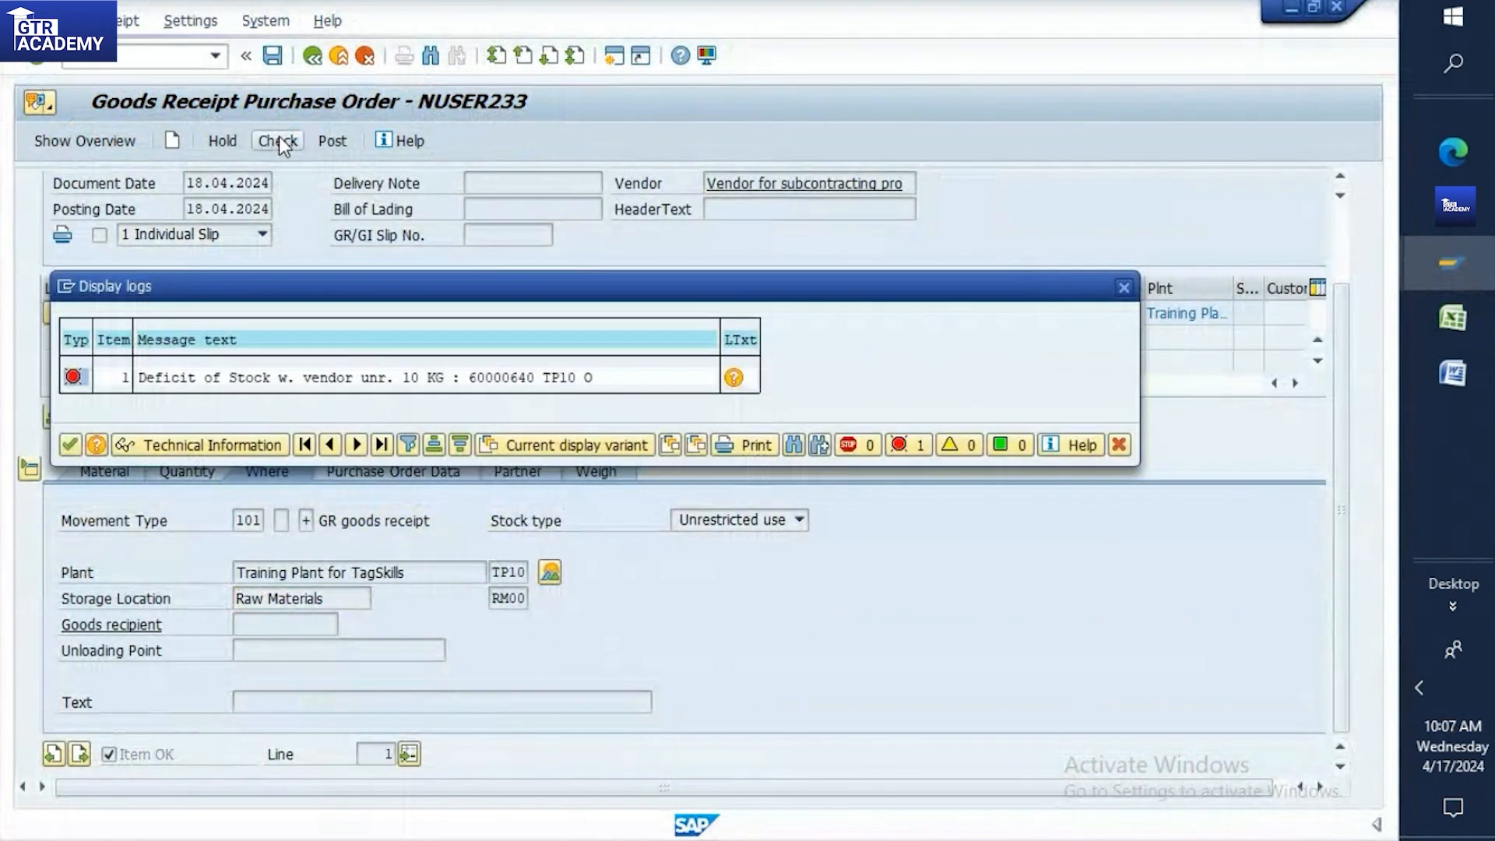
drag(356, 289, 358, 201)
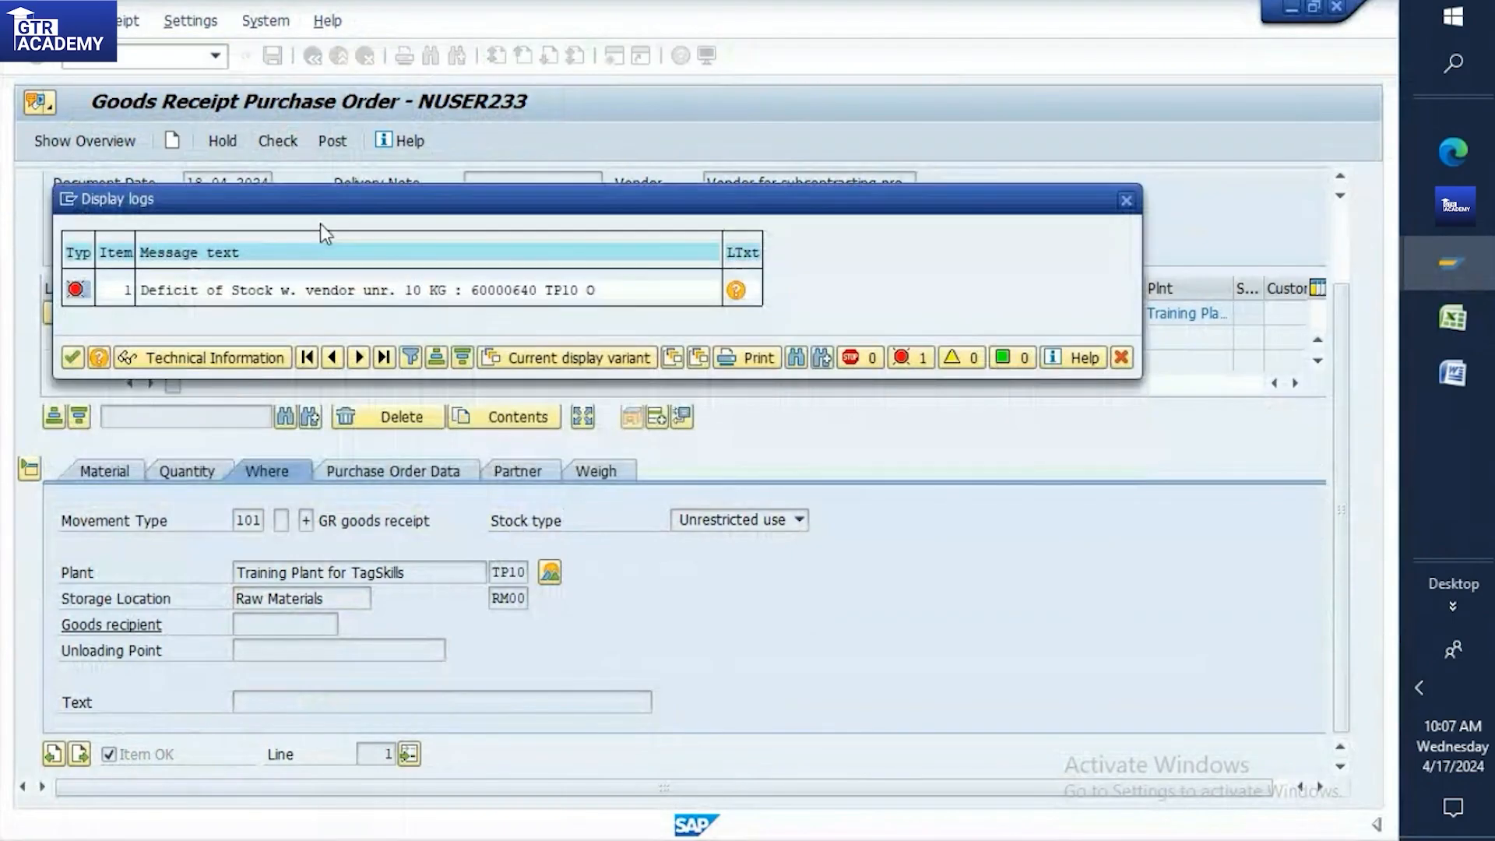
click(73, 358)
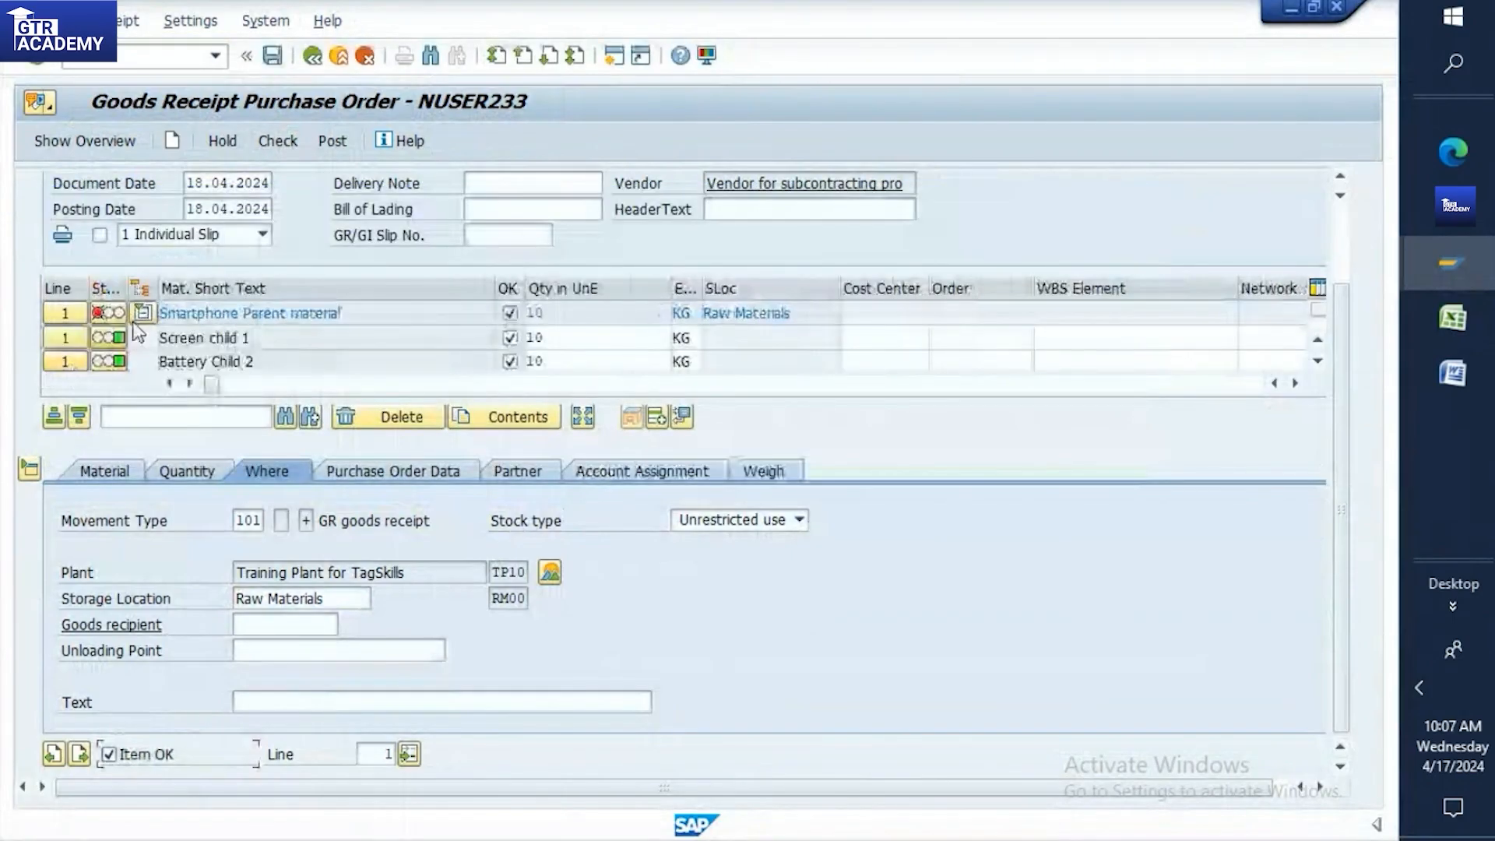
click(154, 57)
text(/n)
key(Return)
Copy the parent material and Child 1 to 3 rows of the Over consumption block in Excel to cell A213
click(1425, 312)
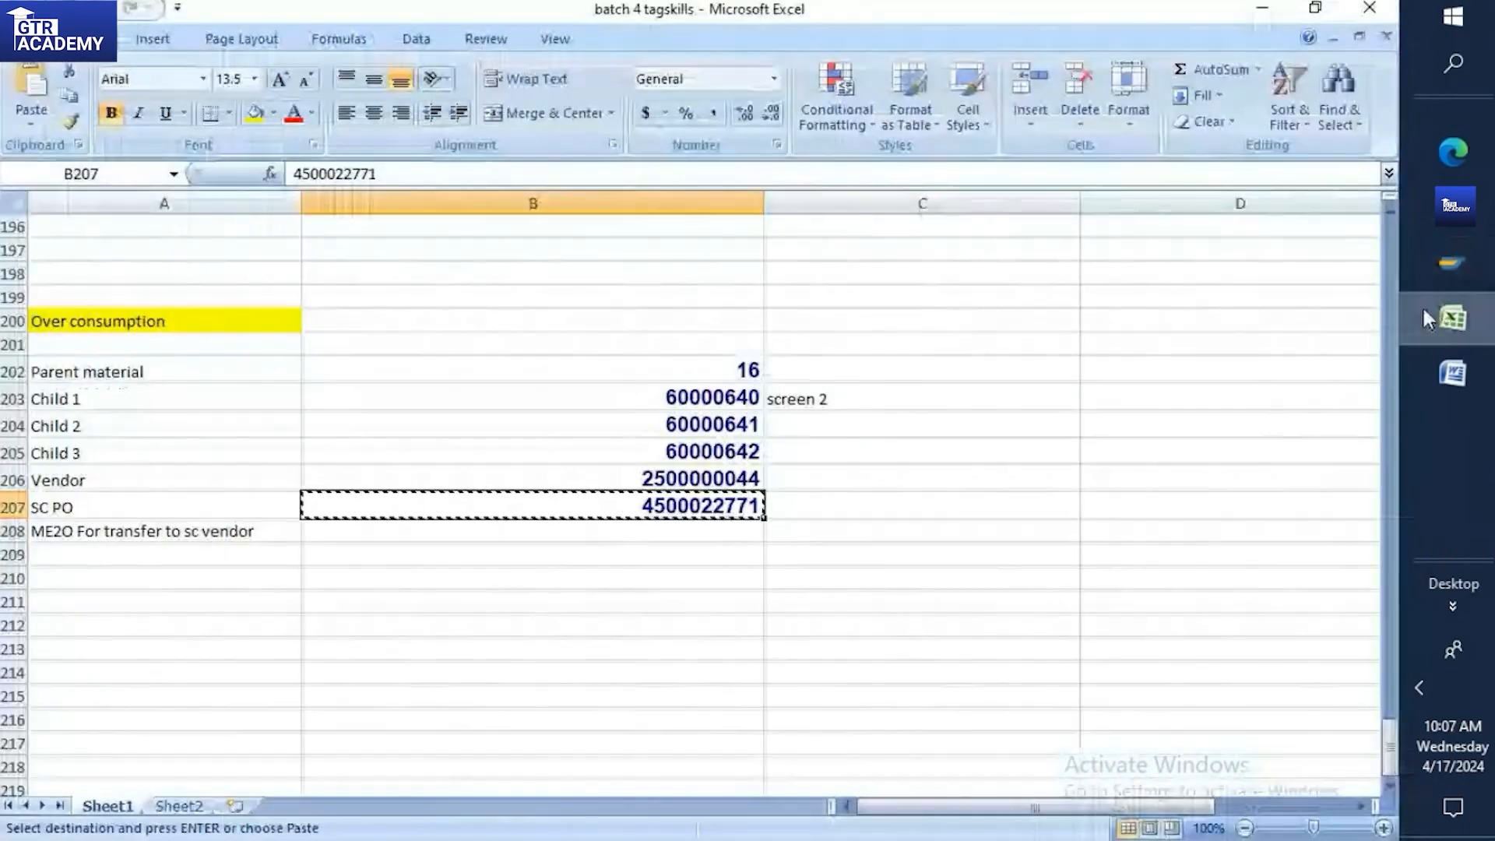
scroll(588, 323, down, 1)
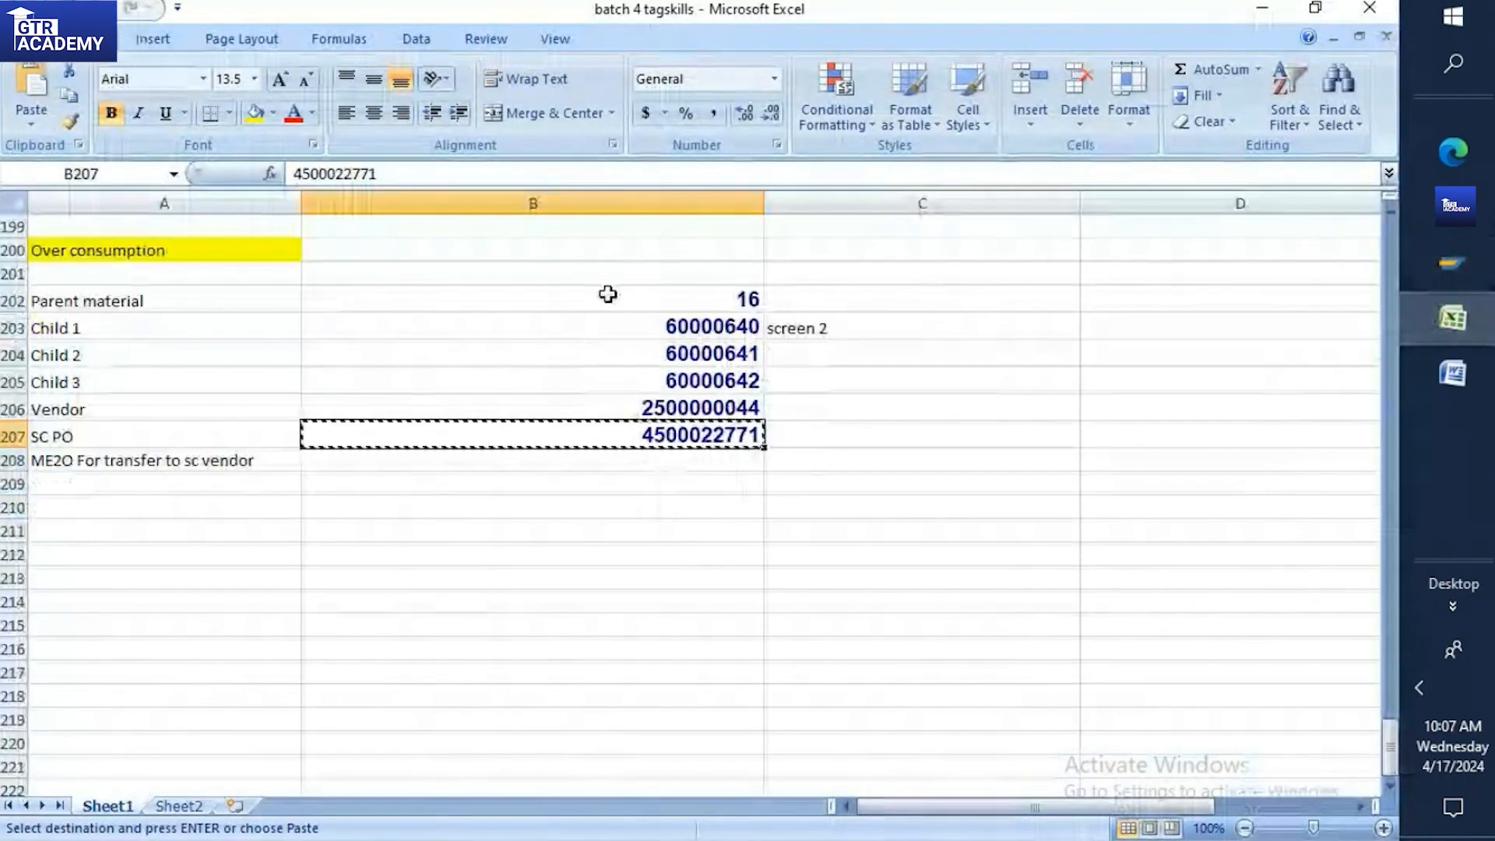
drag(608, 294, 618, 387)
click(922, 531)
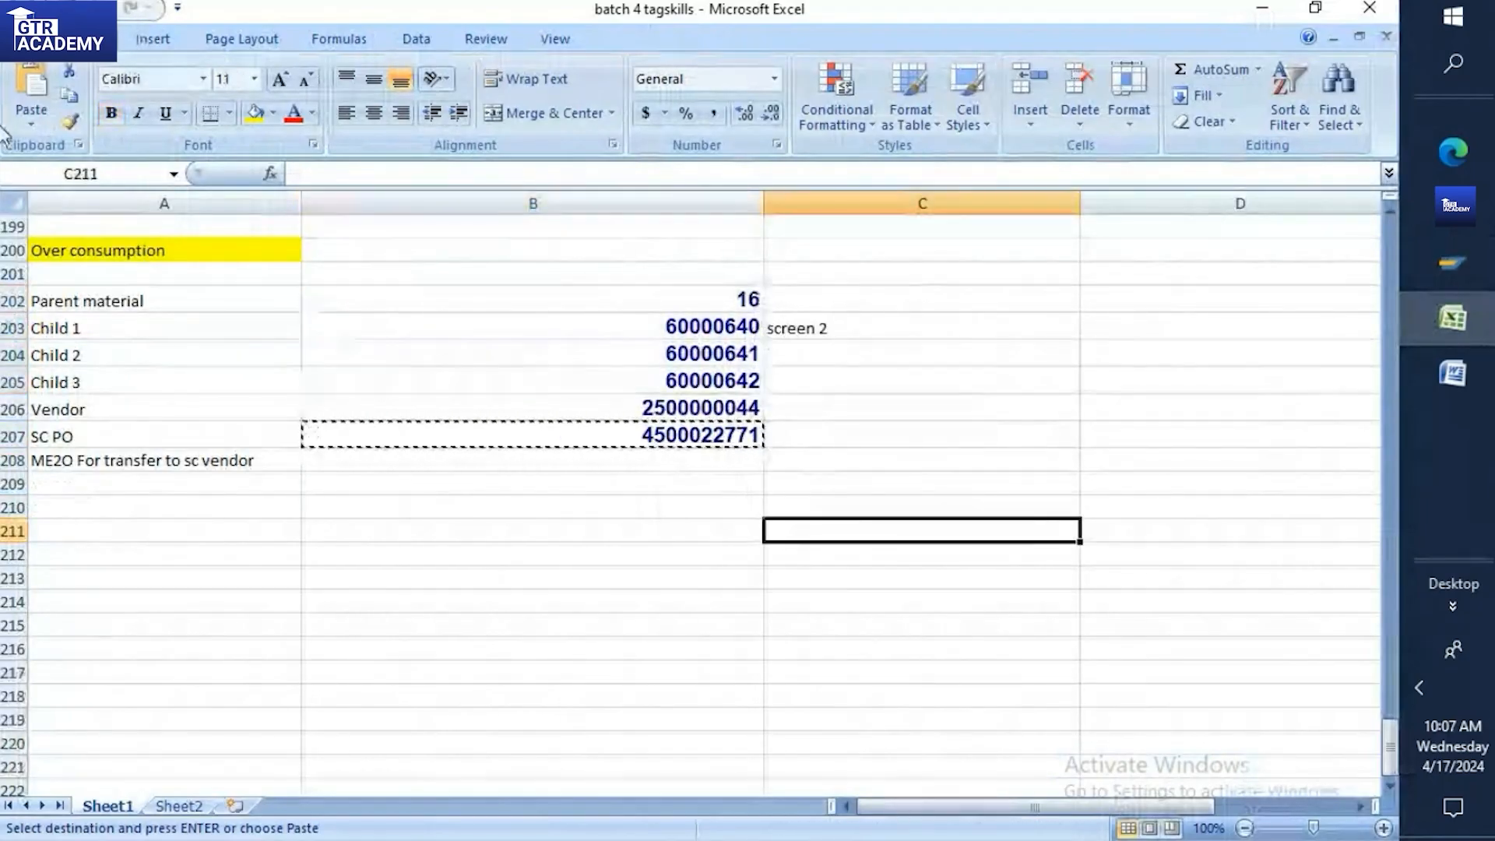
drag(140, 300, 516, 400)
key(ctrl+c)
click(155, 586)
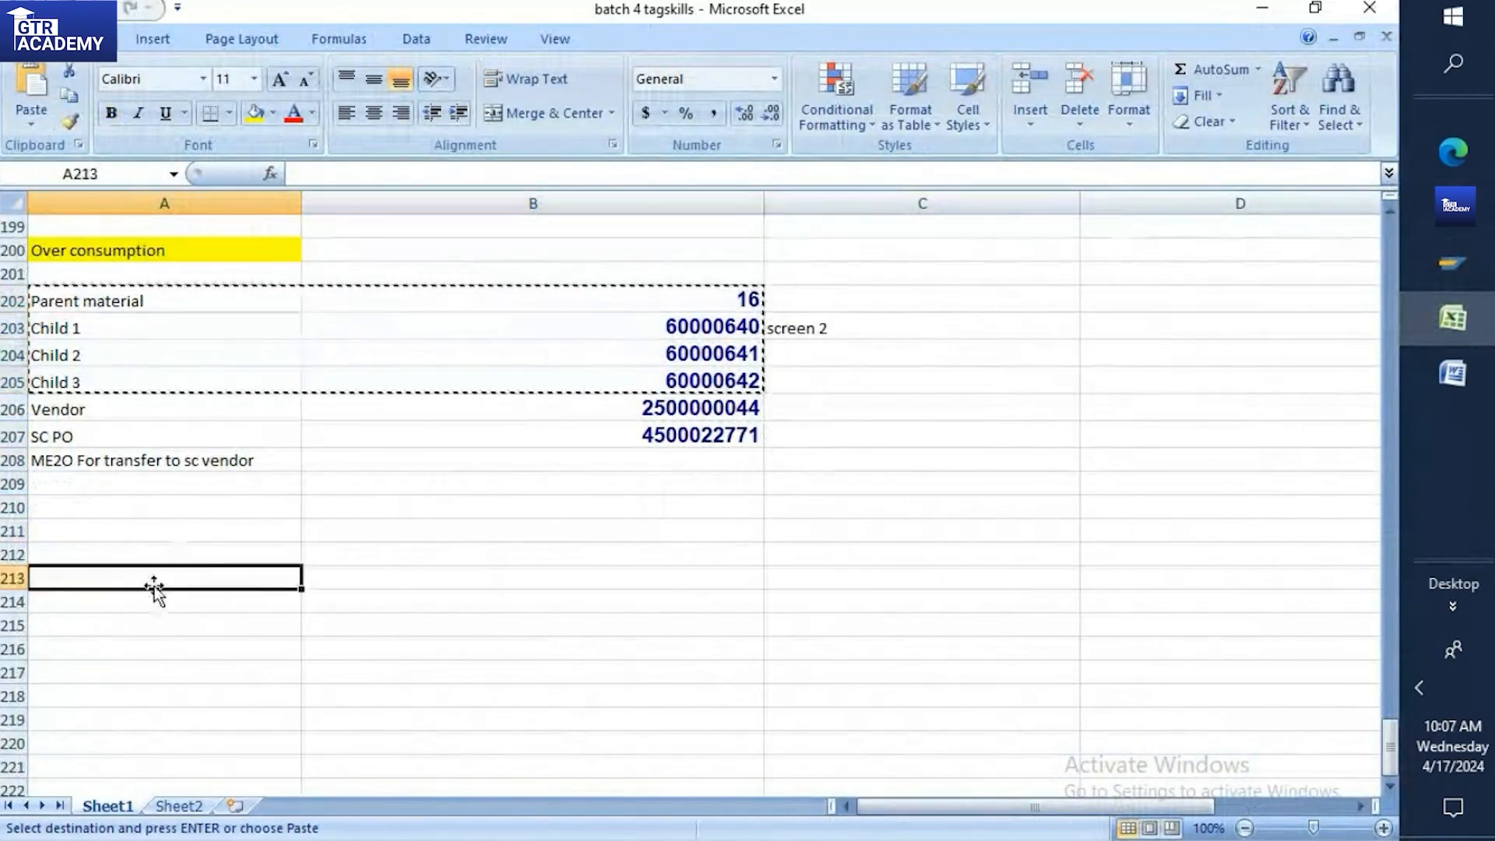
key(ctrl+v)
Copy the Vendor row of the Over consumption block to row 217, directly below the pasted Child 3 row
scroll(1001, 471, down, 3)
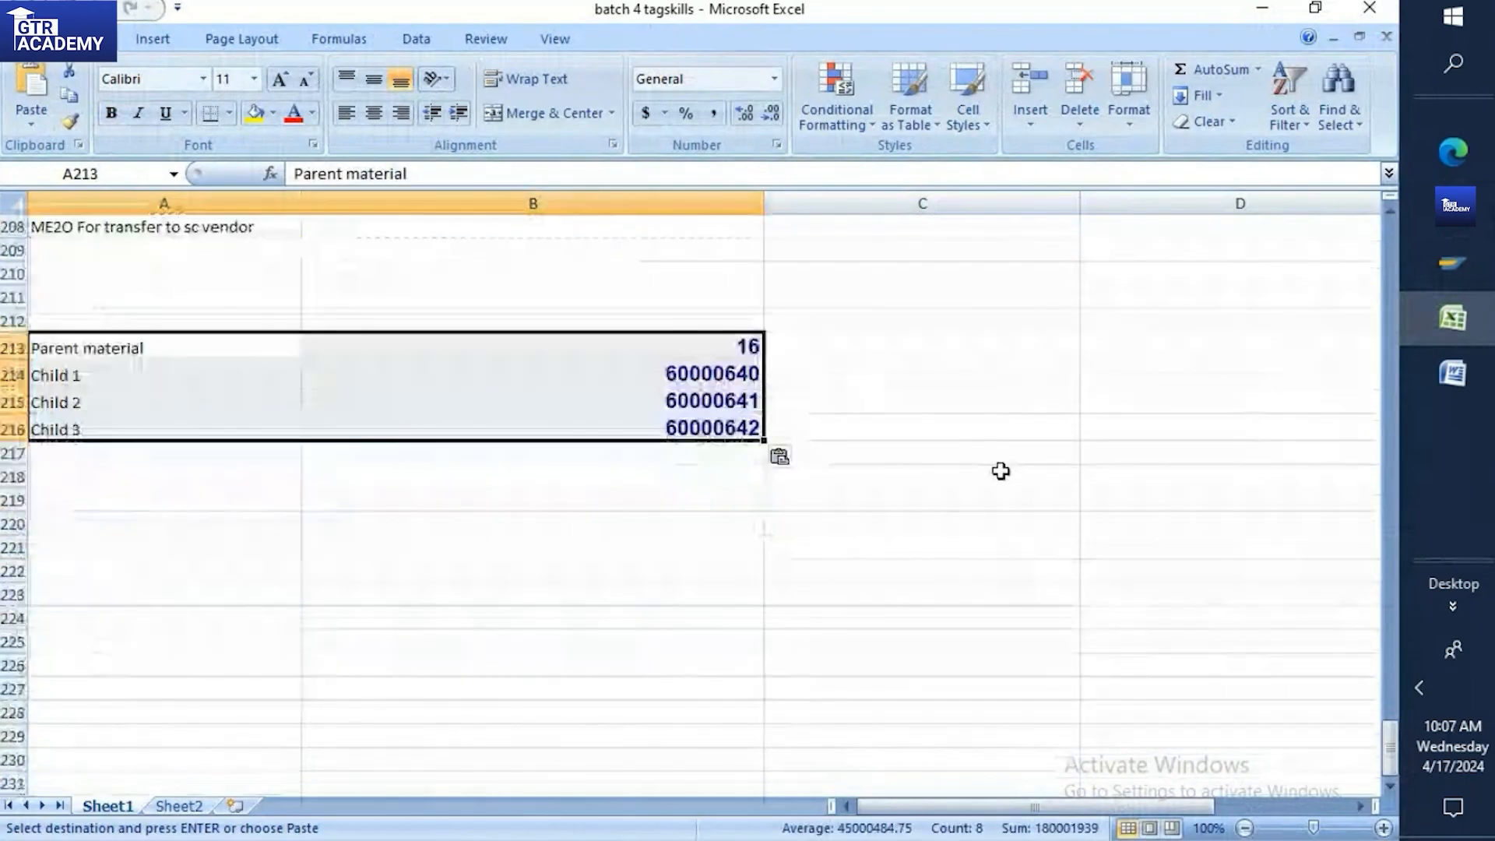
scroll(525, 363, up, 2)
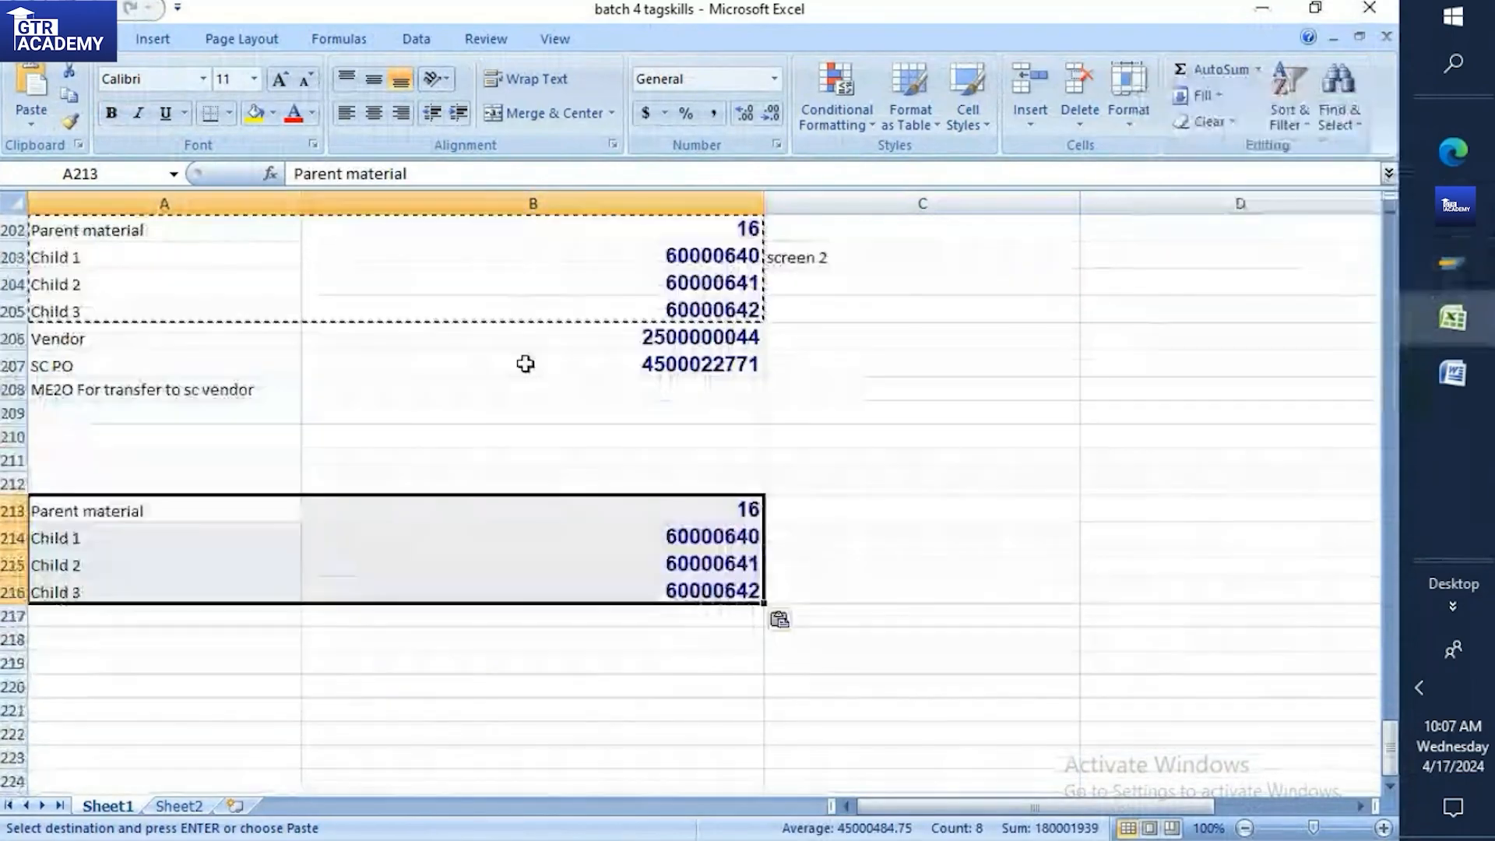
scroll(526, 364, up, 1)
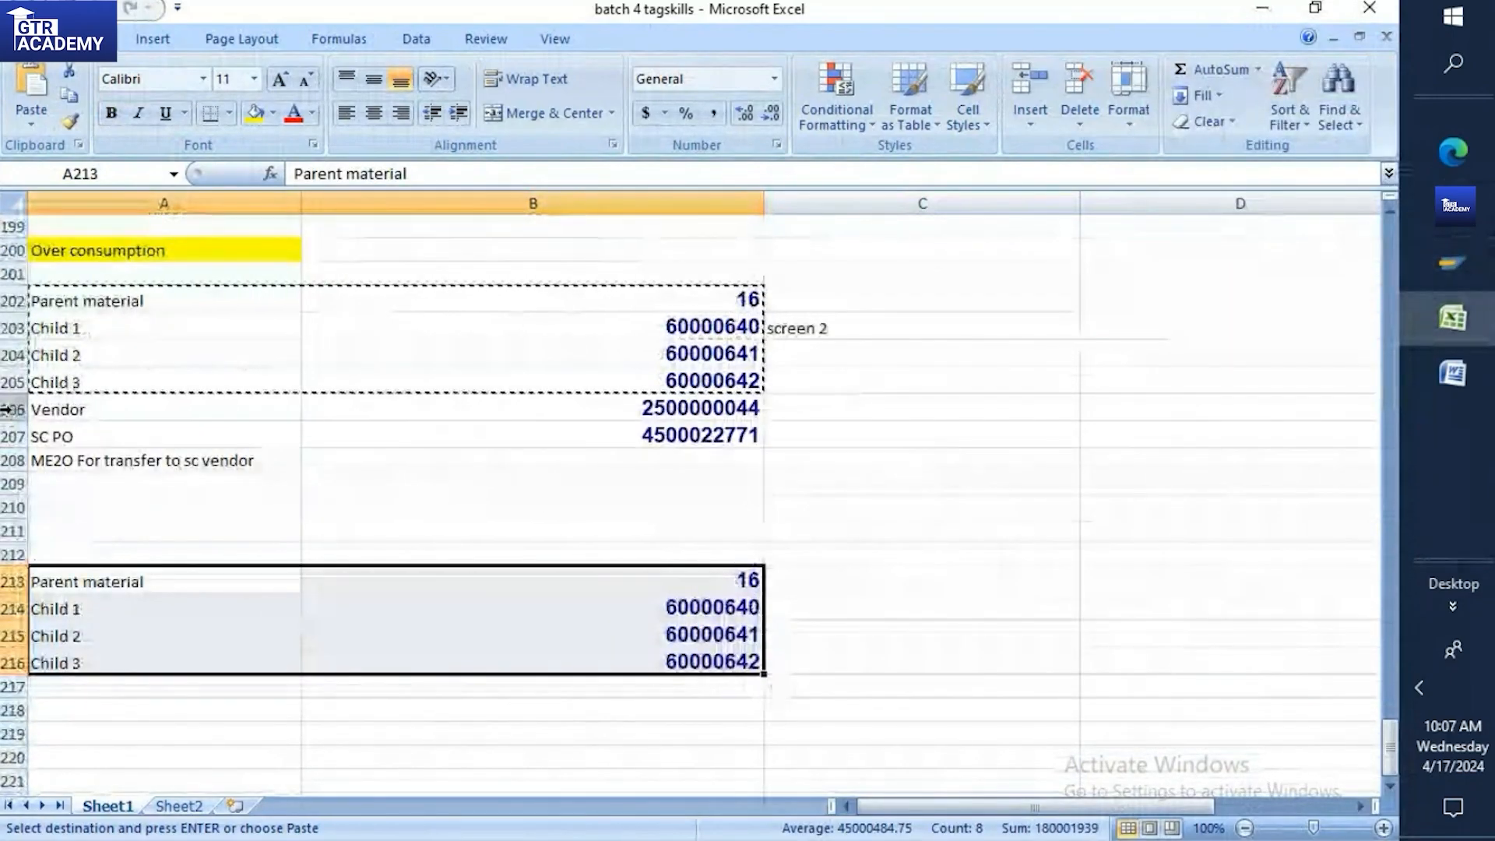
click(70, 409)
scroll(84, 508, down, 4)
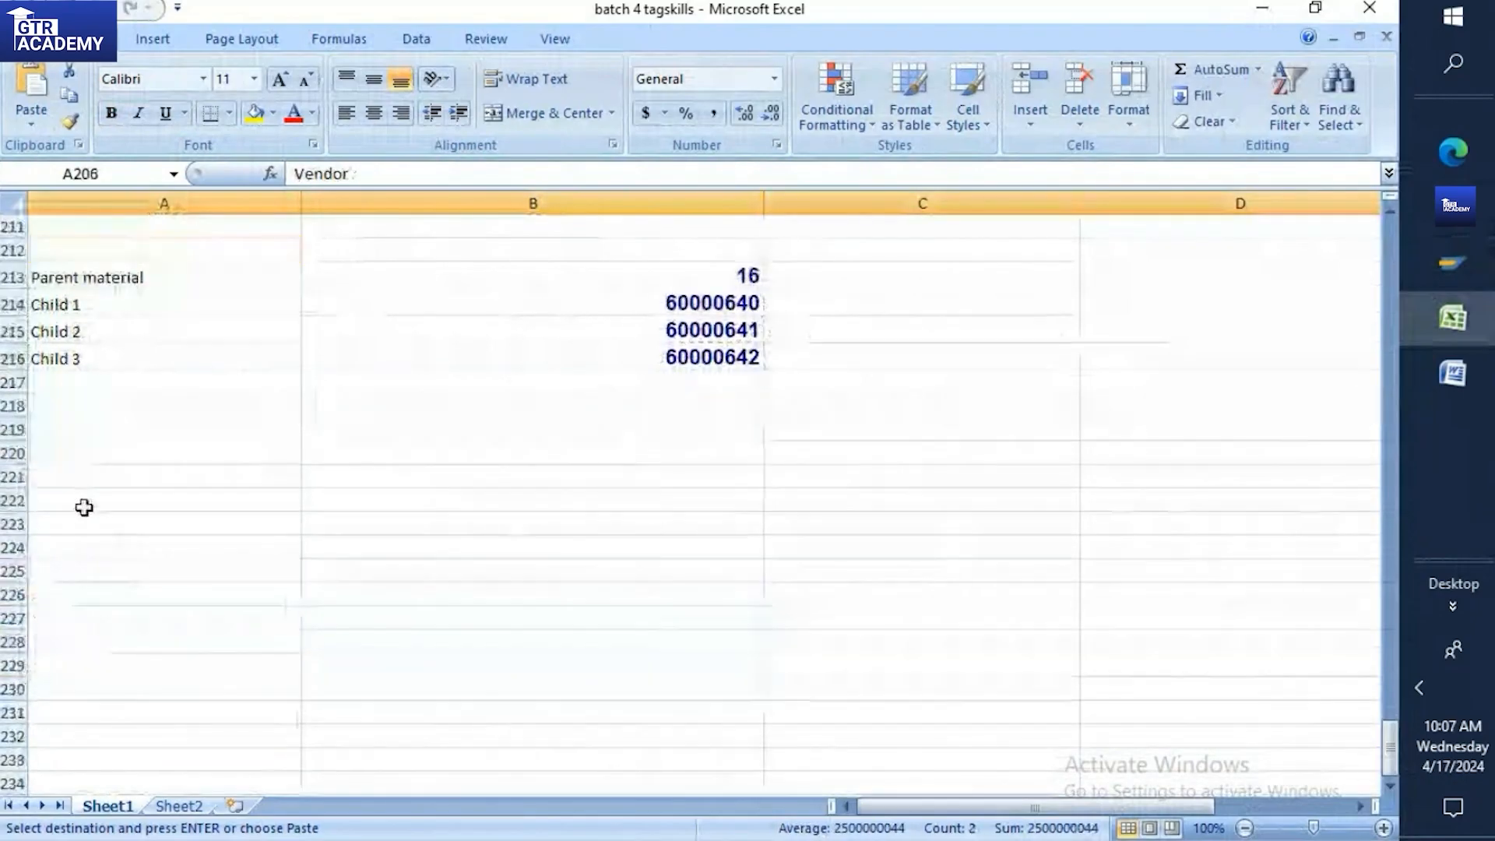
click(31, 383)
key(ctrl+v)
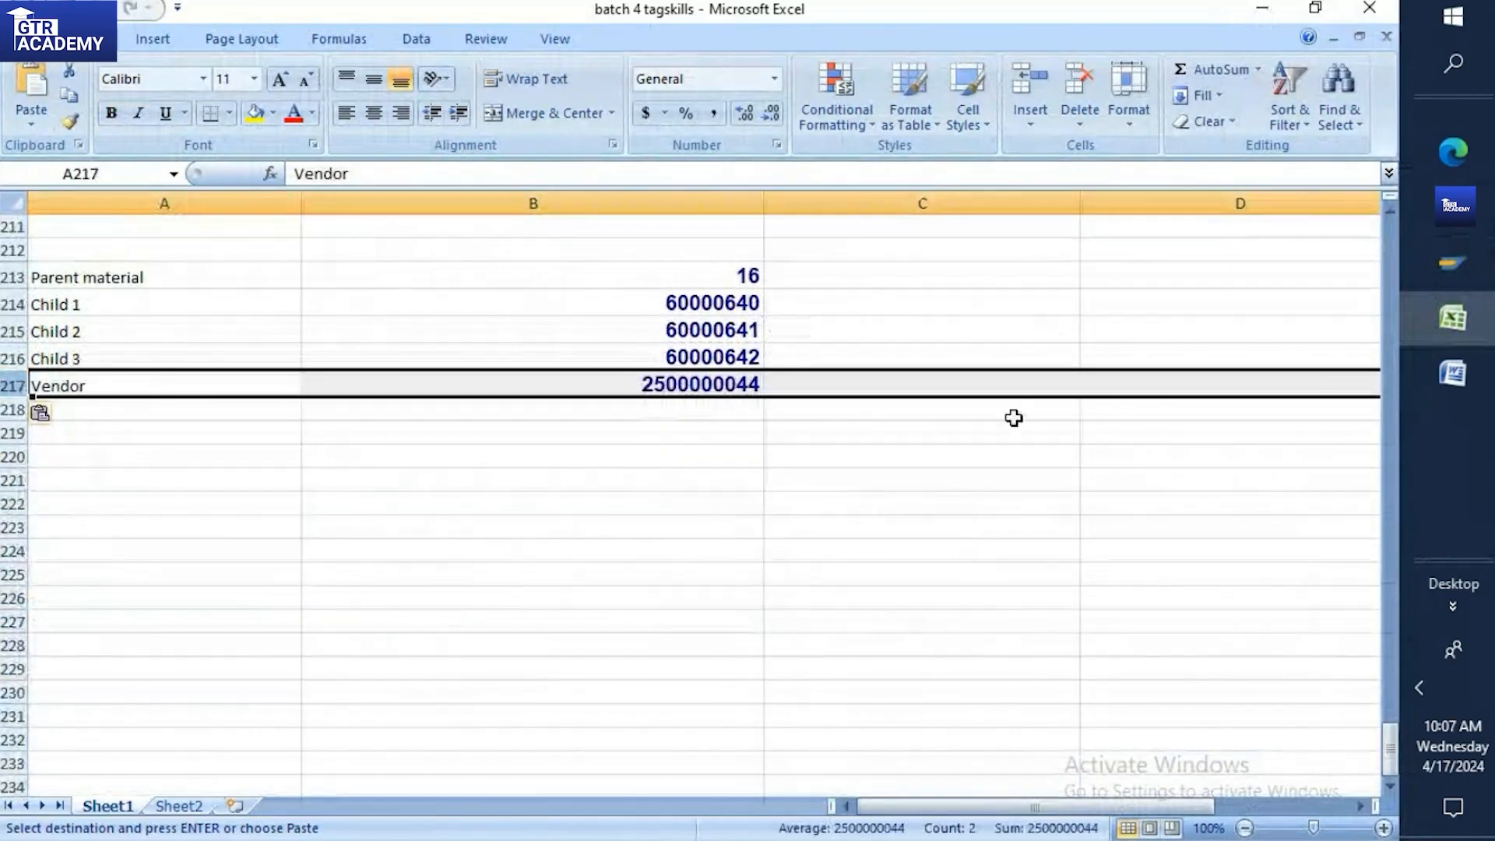
Switch back to SAP and open the Display Warehouse Stocks of Material selection
click(1446, 257)
click(1305, 338)
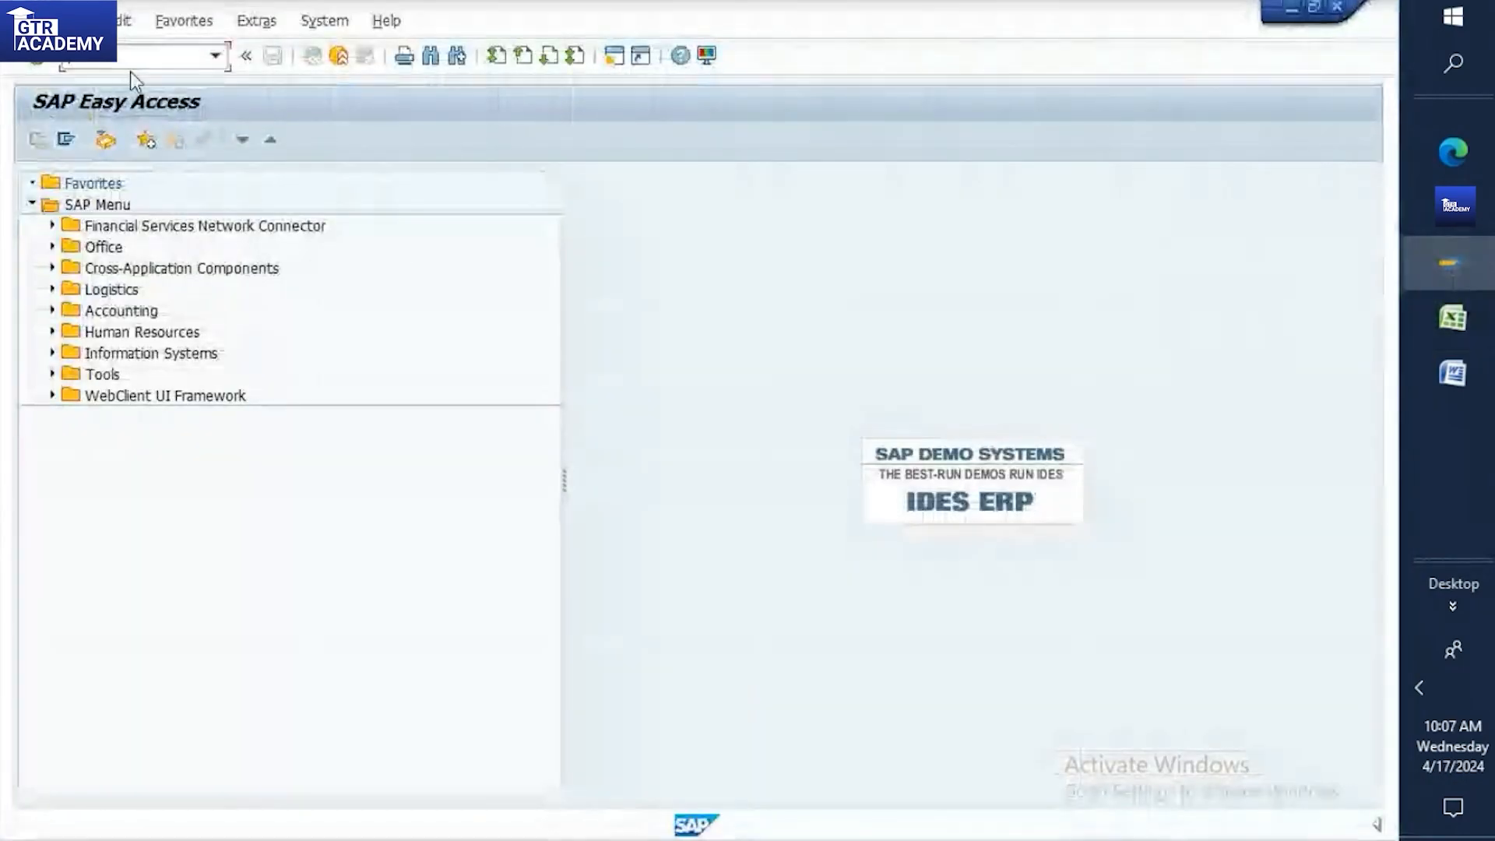
key(Return)
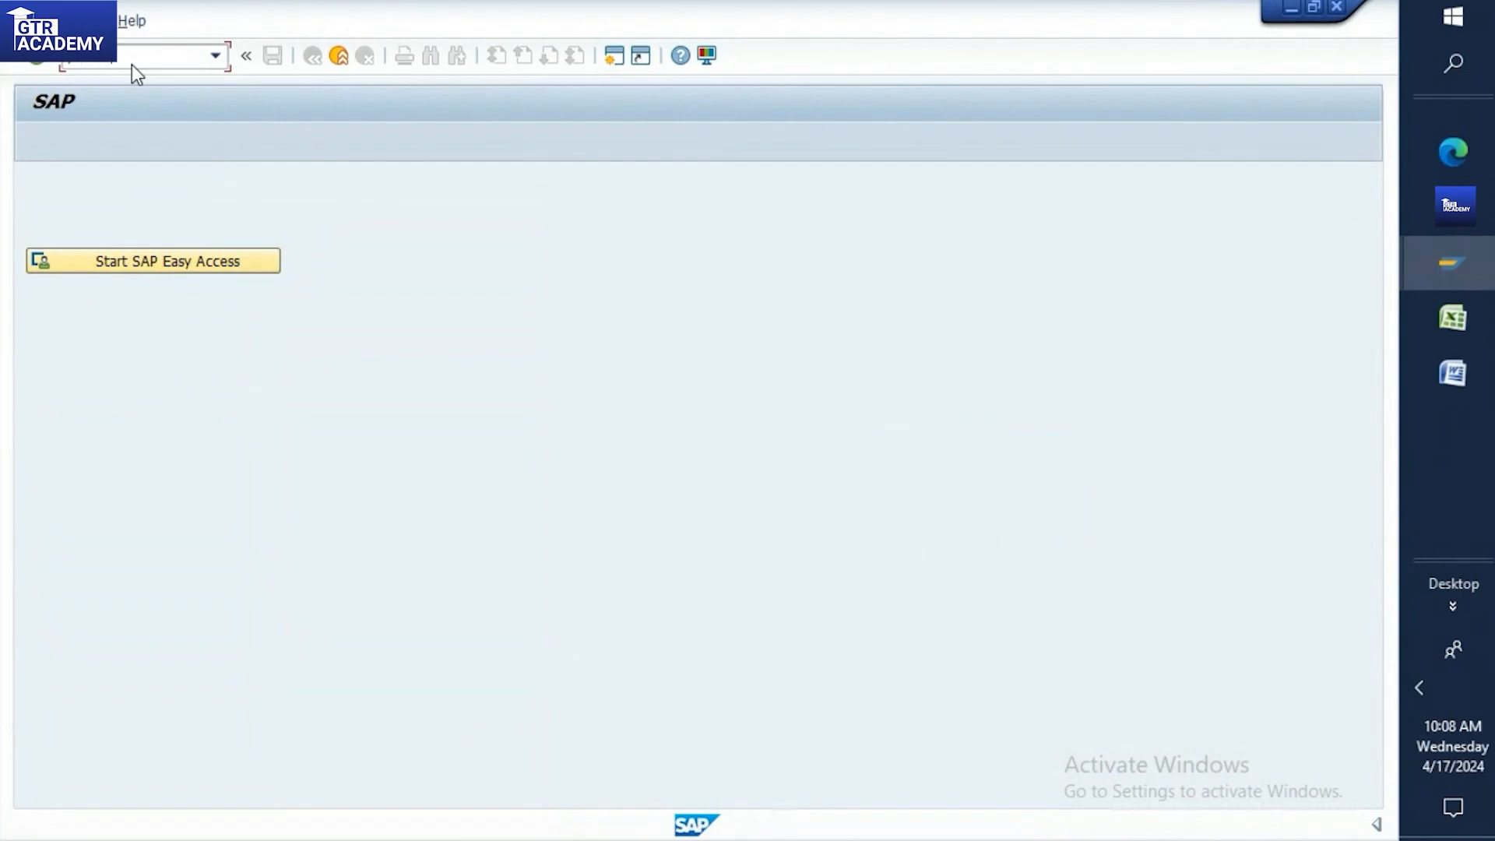
key(Return)
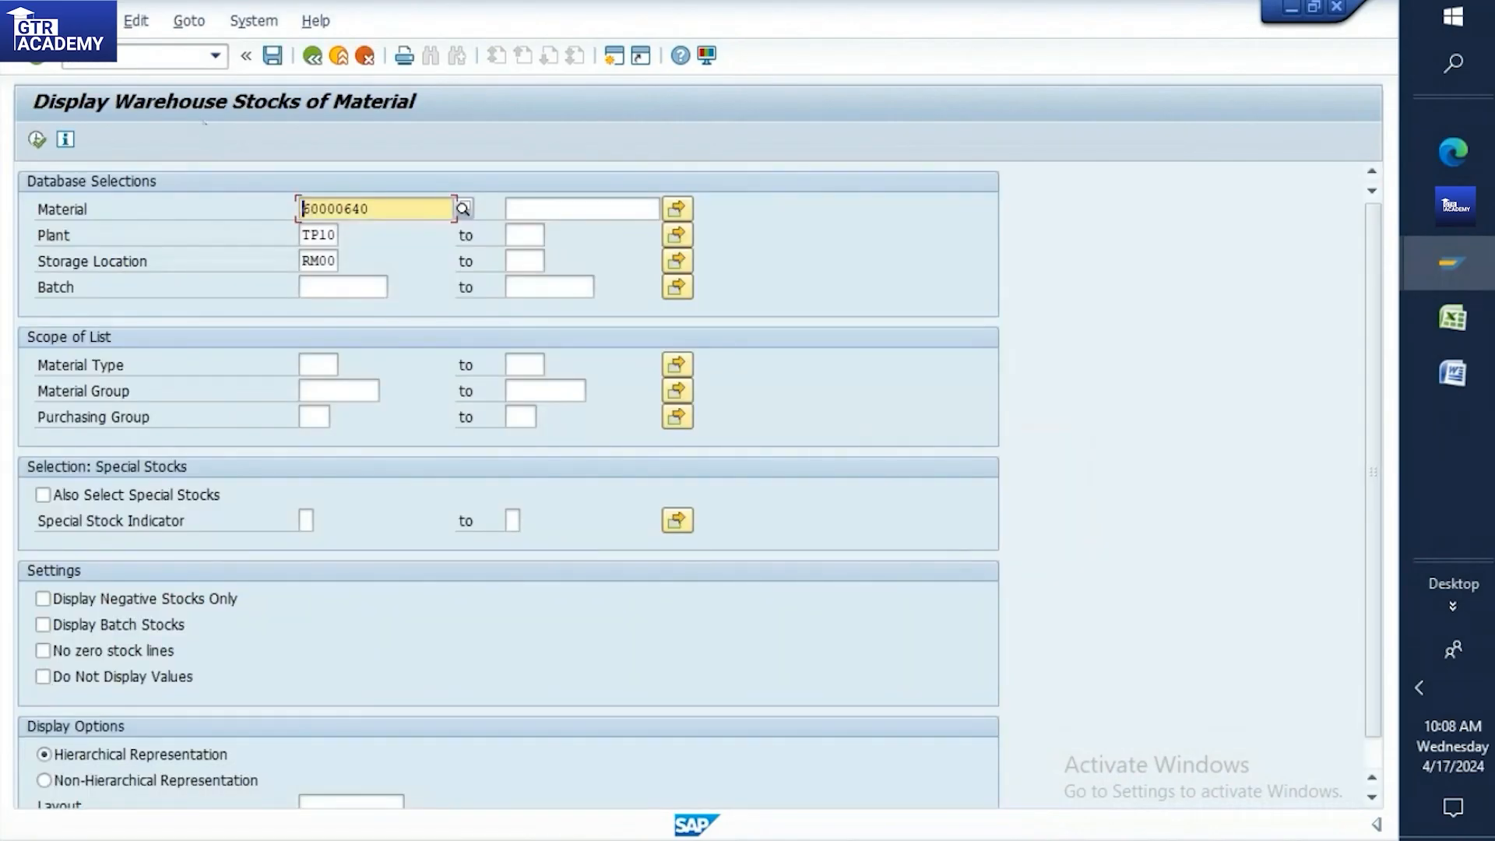
Copy the Child 3 material number from Excel and display SAP warehouse stocks for materials 60000640 to 60000642 in plant TP10, storage location RM00
click(1453, 317)
click(676, 357)
key(ctrl+c)
mouse_move(1453, 263)
click(1269, 329)
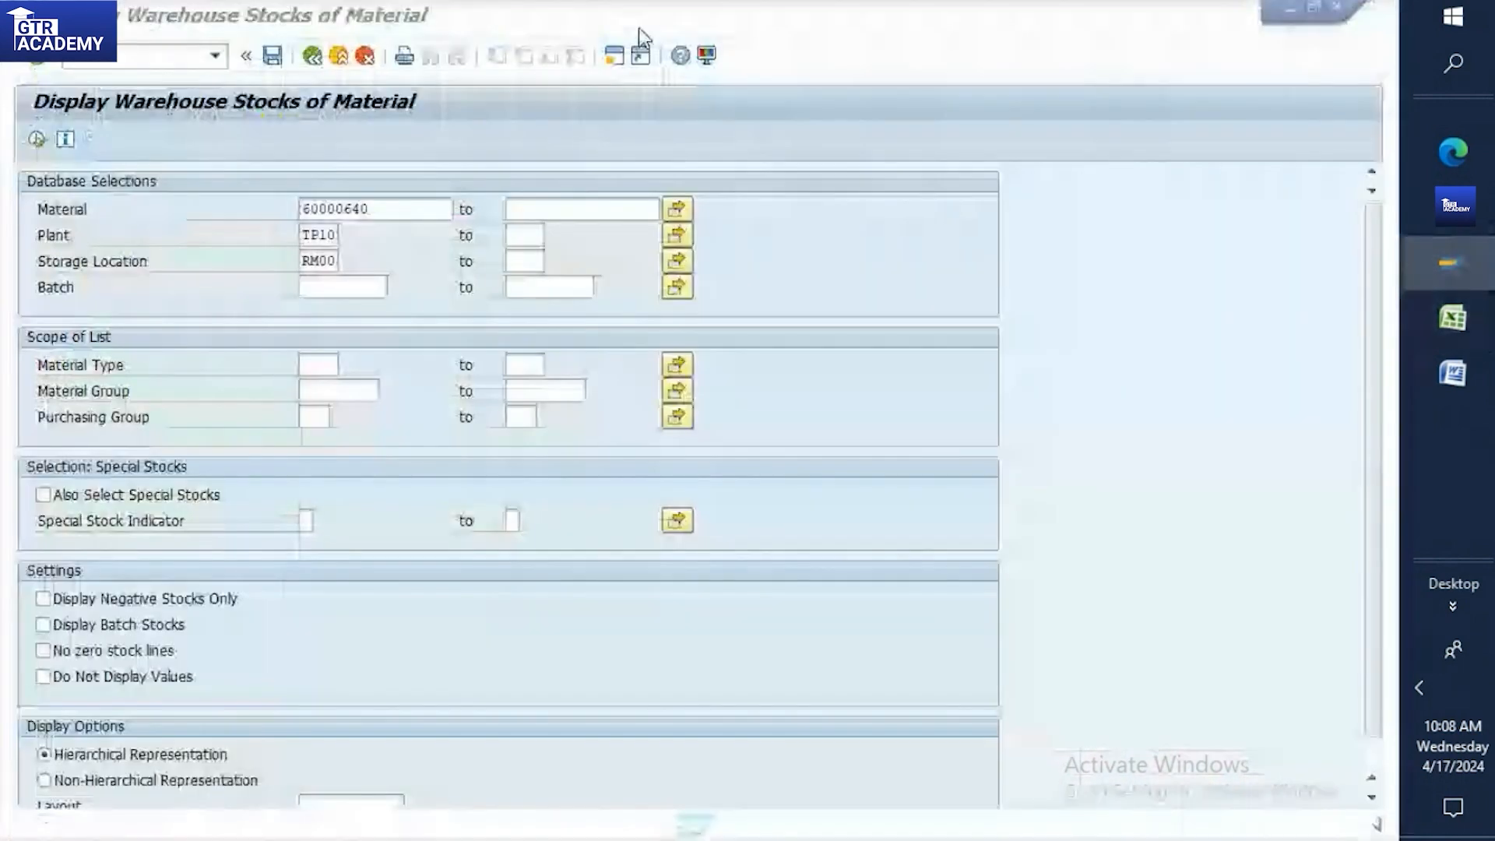
click(540, 208)
key(ctrl+v)
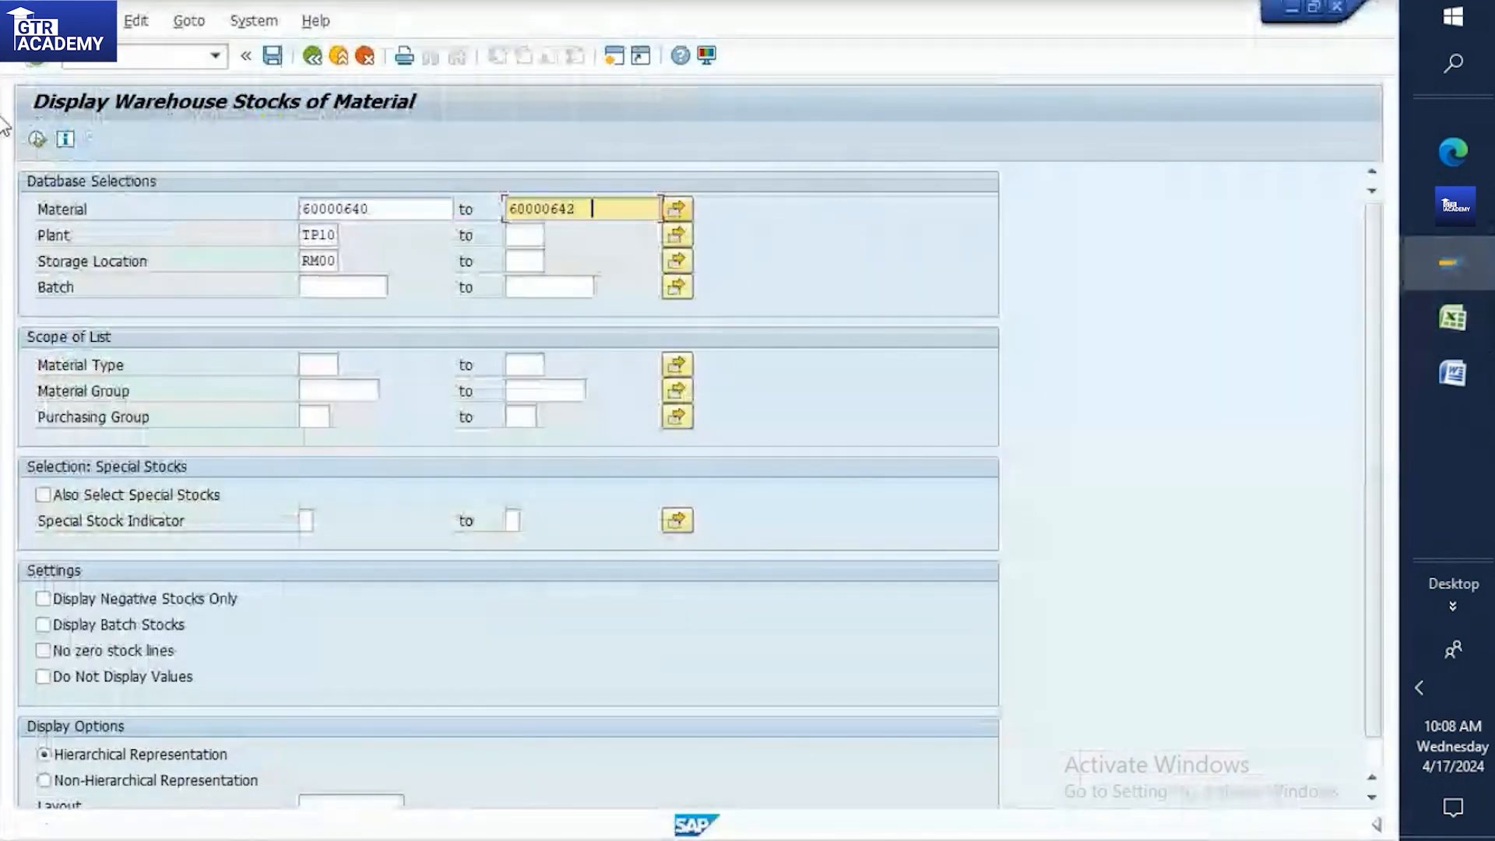
click(30, 148)
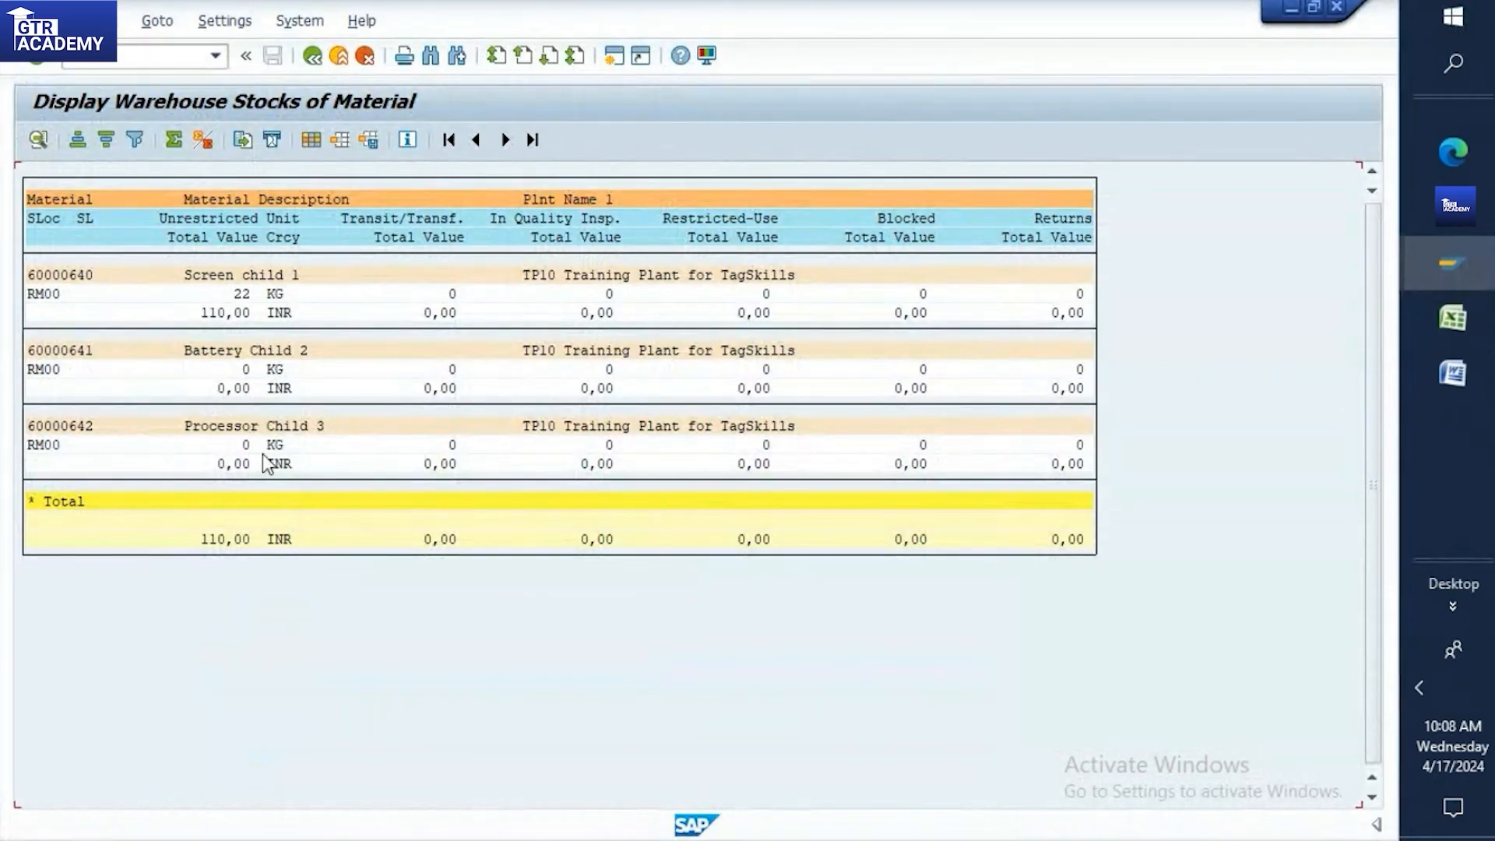
Start a goods receipt with movement type 561 for TP10/RM00 and paste Child 2 and Child 3 materials 60000641 and 60000642 from Excel as items
click(312, 58)
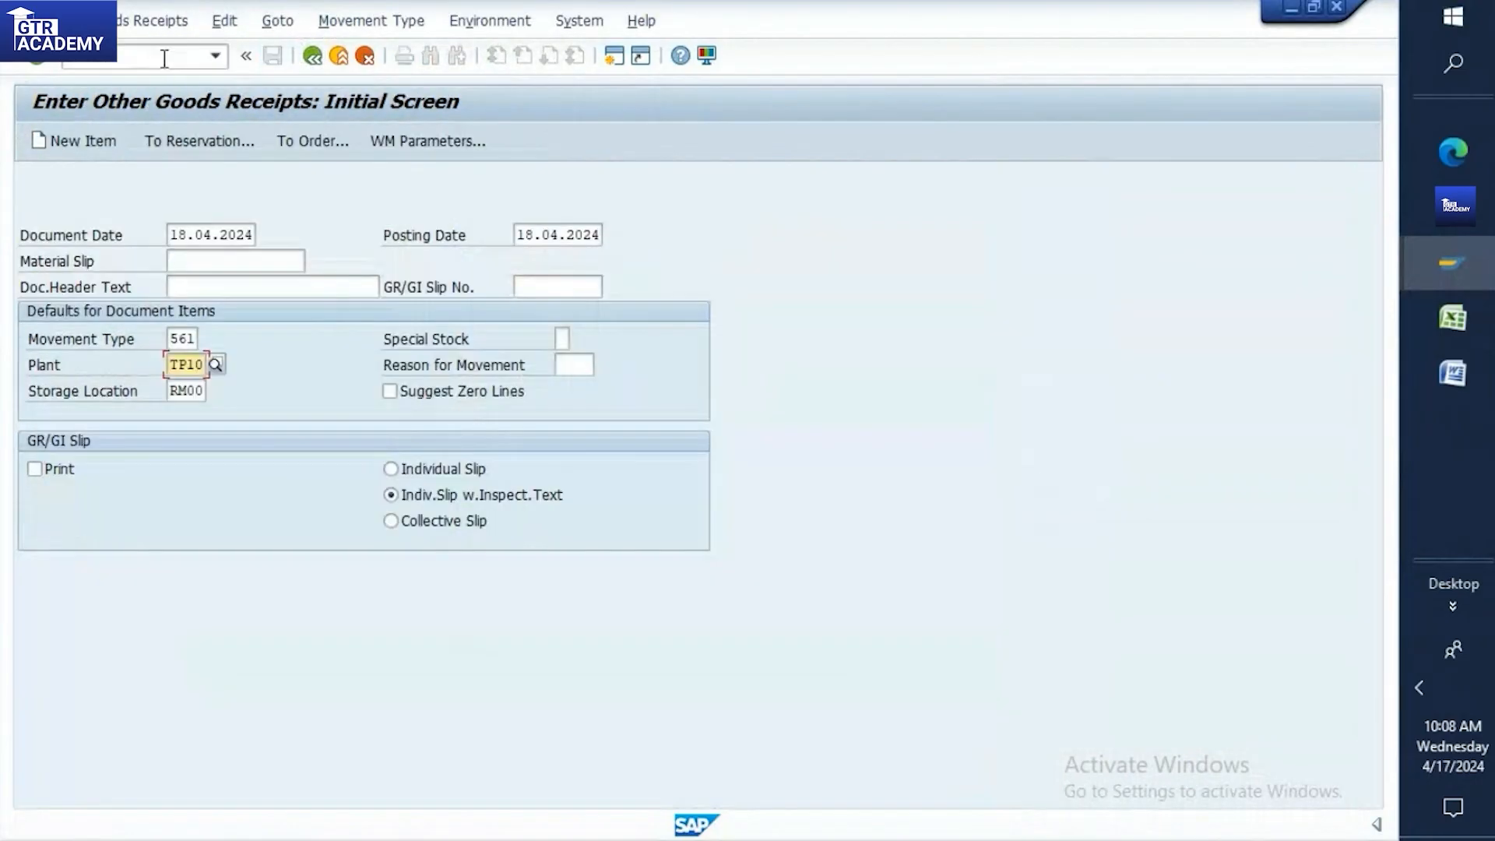
key(Return)
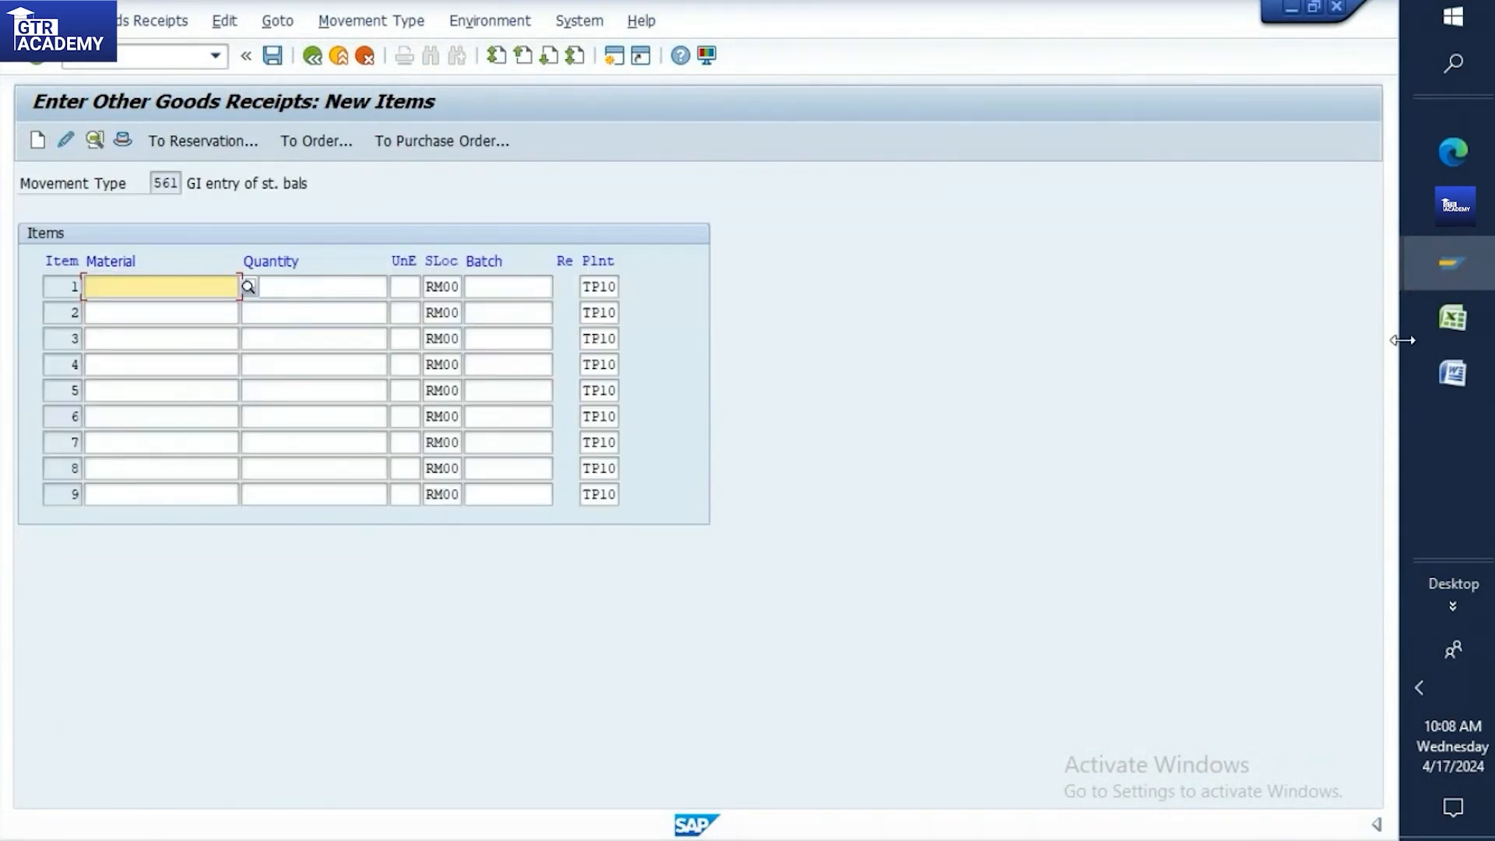
click(1453, 318)
drag(661, 324, 668, 360)
key(ctrl+c)
mouse_move(1453, 263)
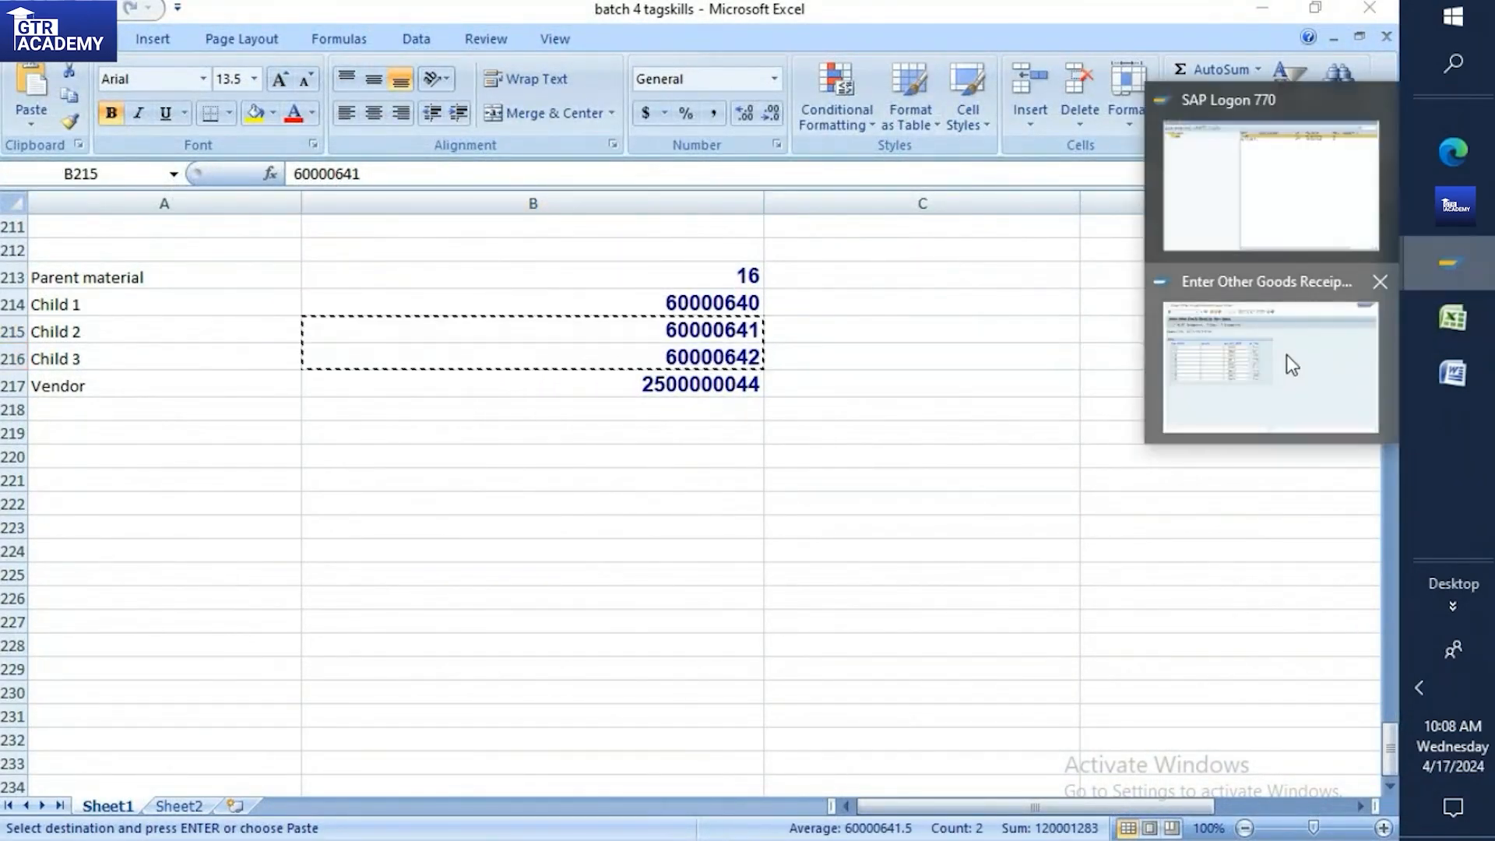
click(1286, 353)
key(ctrl+v)
Enter quantity 22 for the Child 2 and Child 3 items and post the goods receipt
click(251, 289)
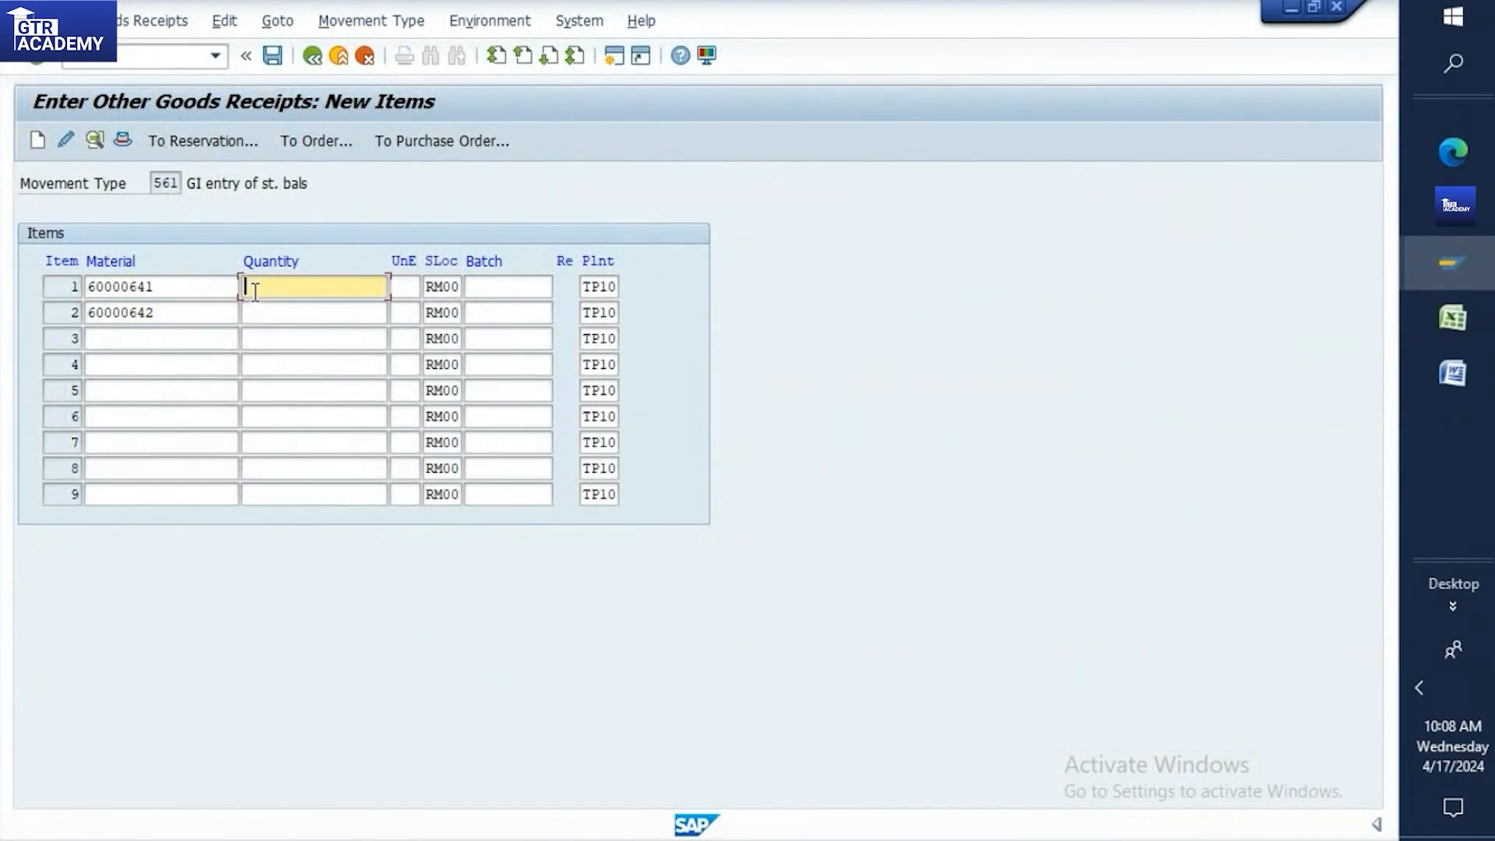
click(263, 314)
text(22)
click(266, 59)
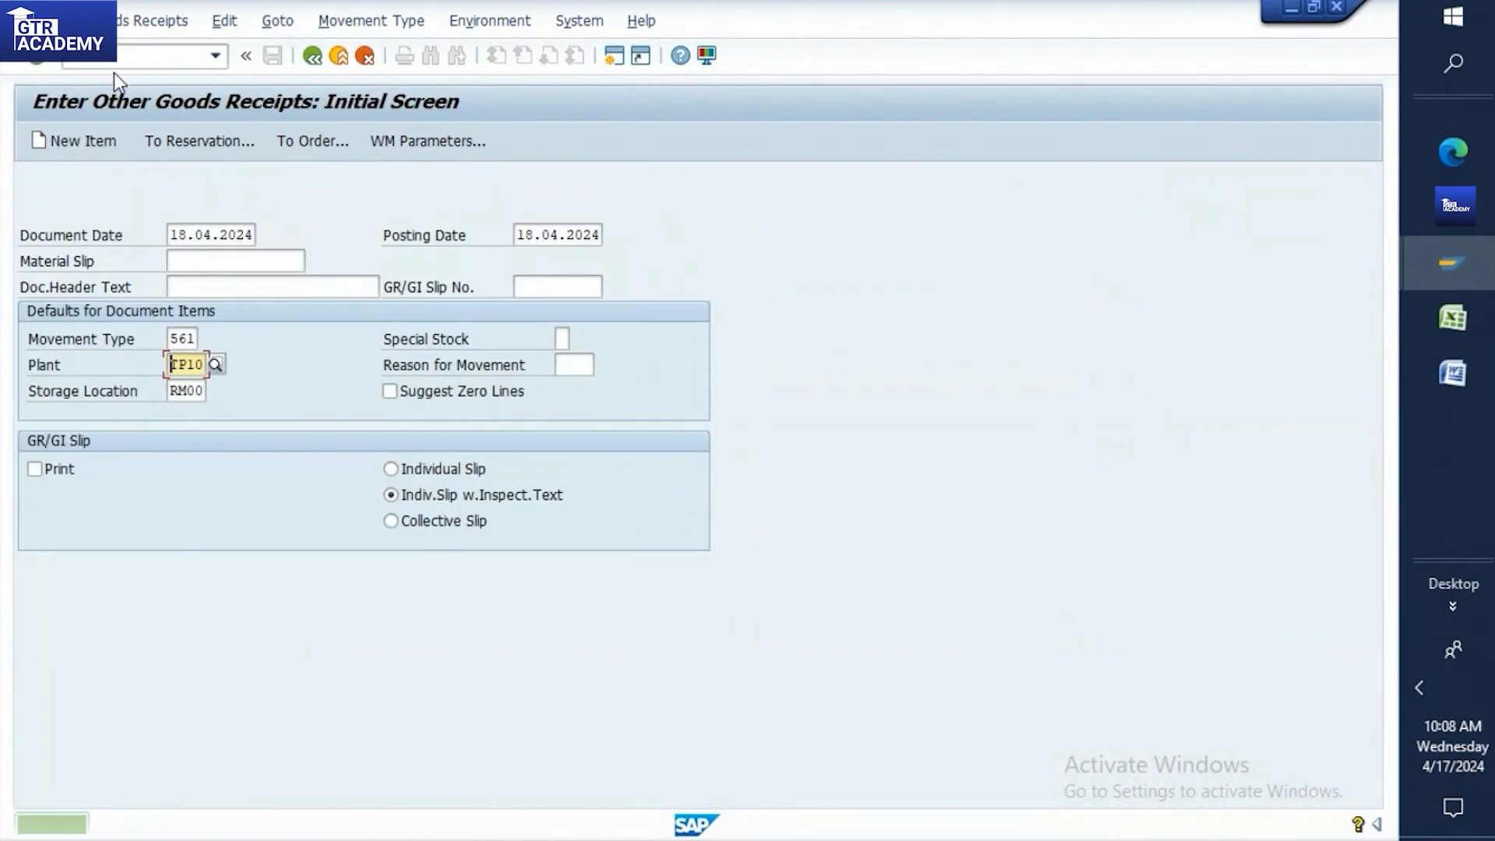
Open the MB52 warehouse stock selection and set the starting material to 60000640
click(117, 66)
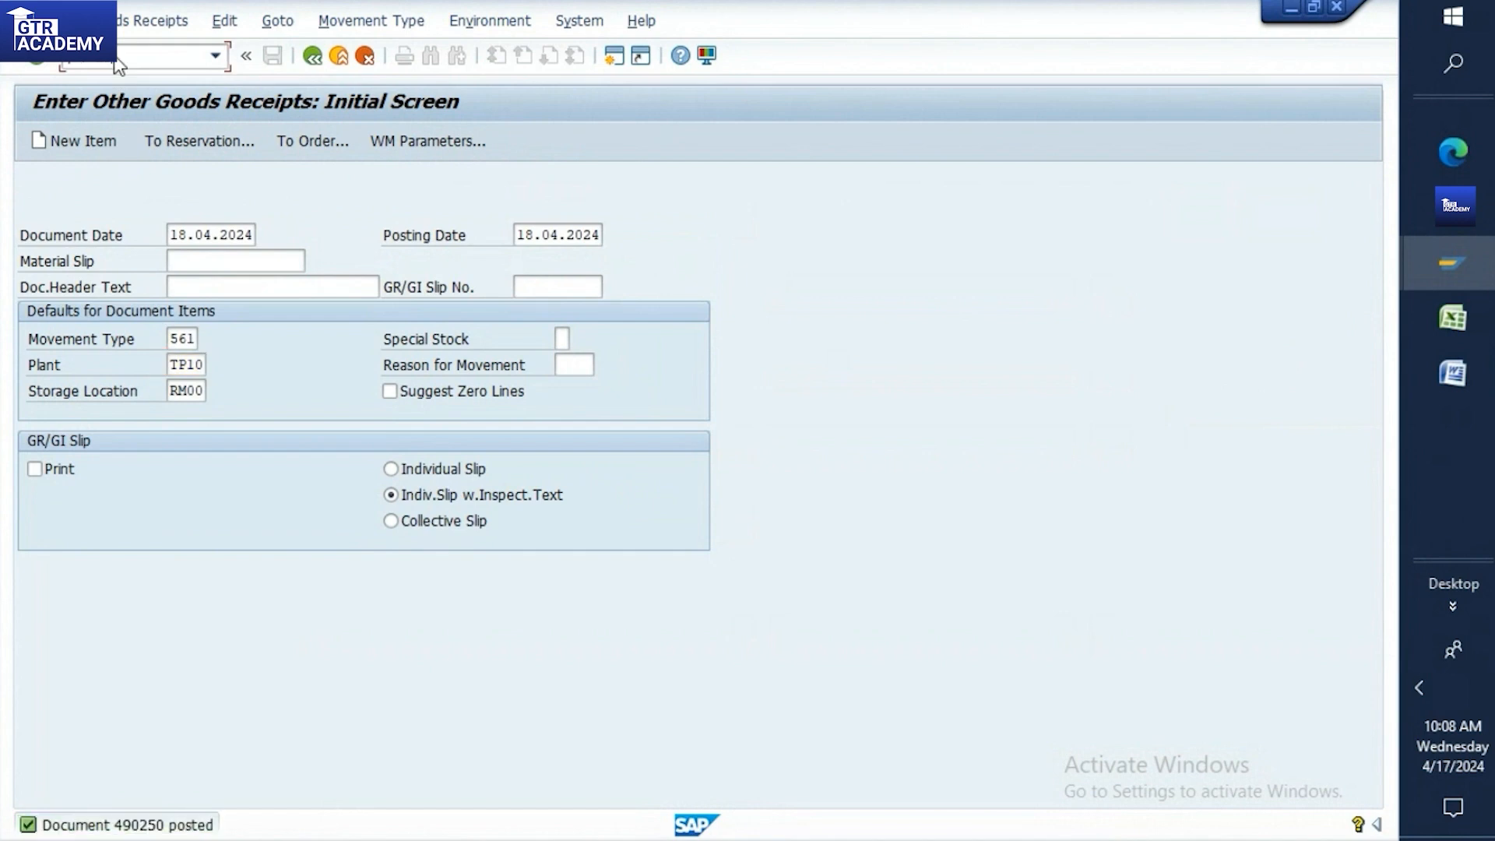
text(/nmb52)
key(Return)
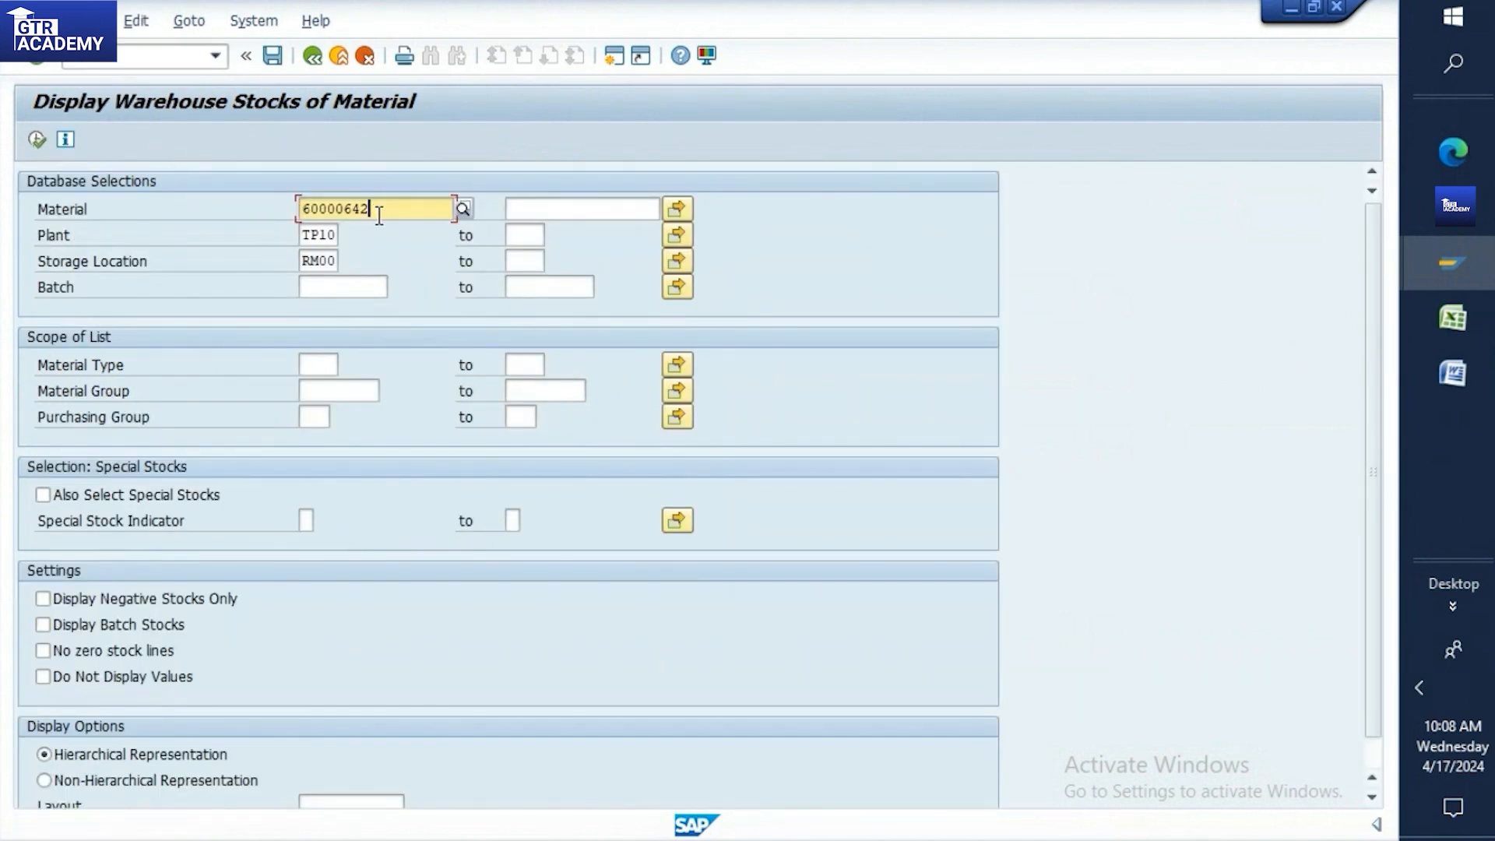
key(BackSpace)
text(0)
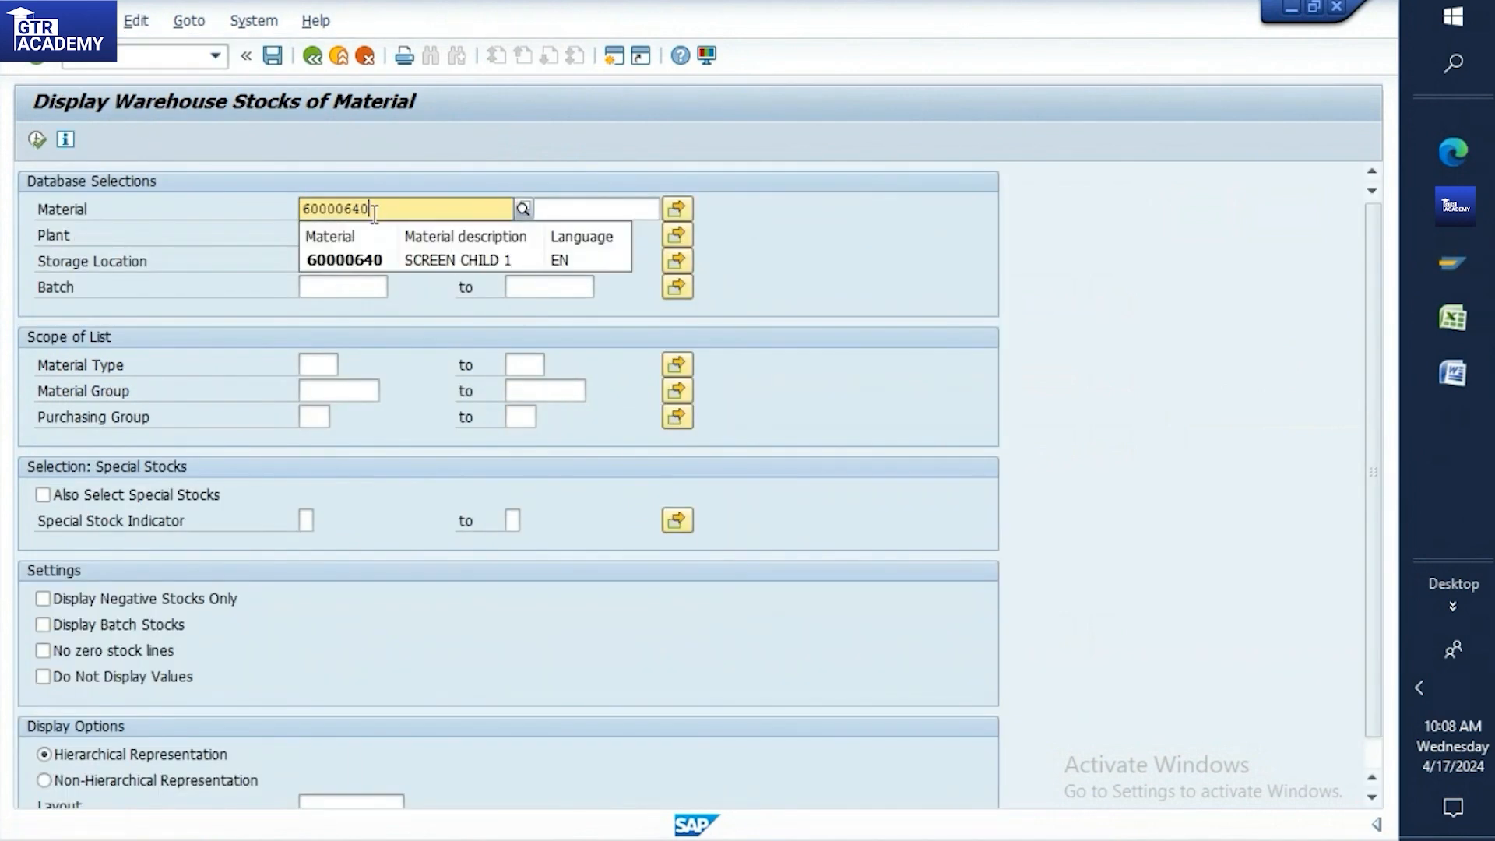
Set the end of the material selection range to 60000642
drag(375, 212, 300, 240)
click(344, 203)
drag(387, 210, 301, 233)
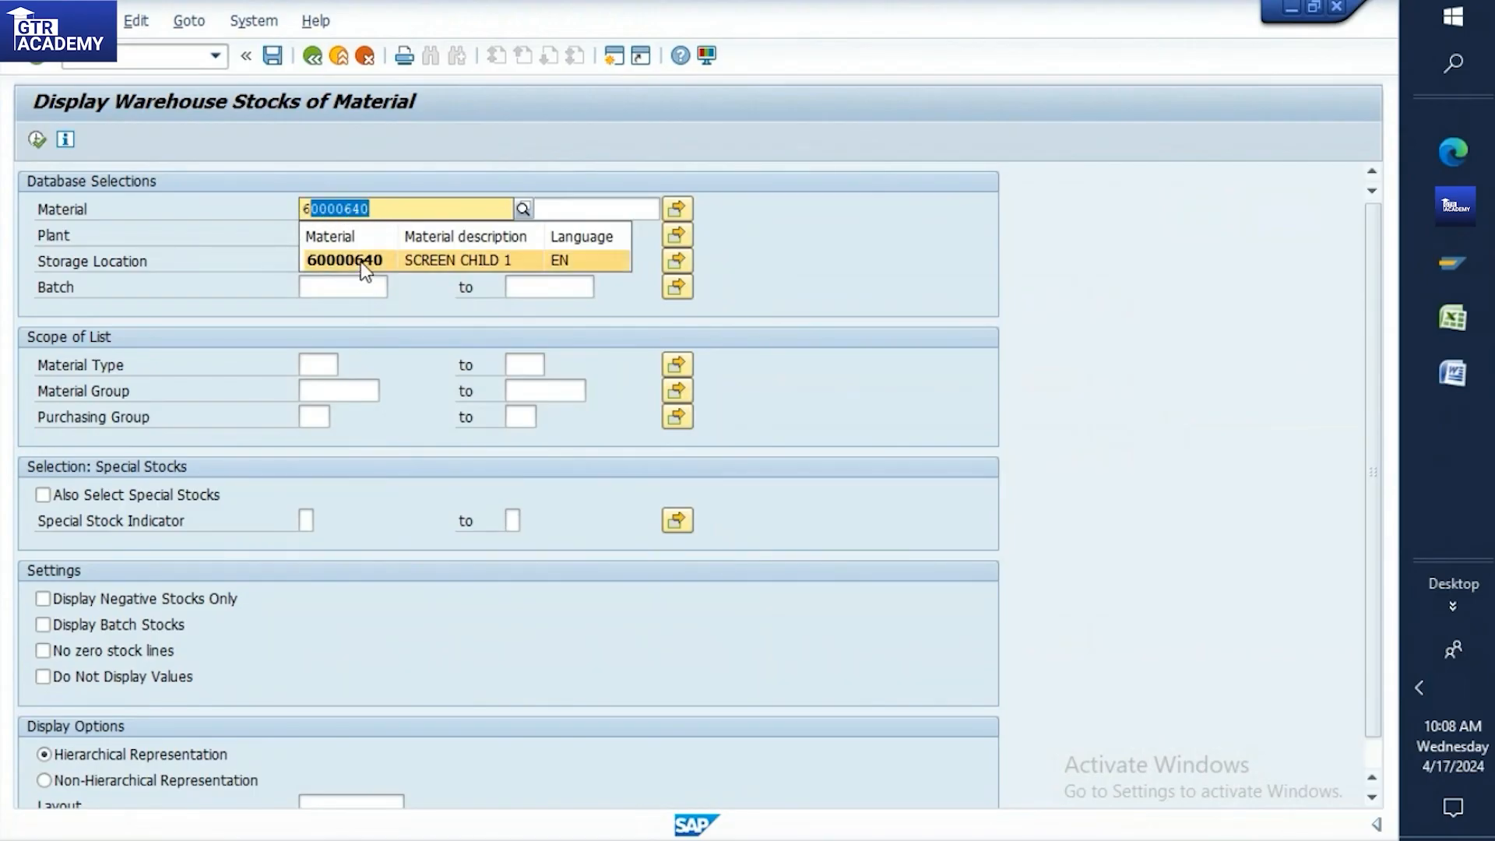
click(367, 210)
drag(366, 211, 278, 221)
click(579, 205)
text(6000064)
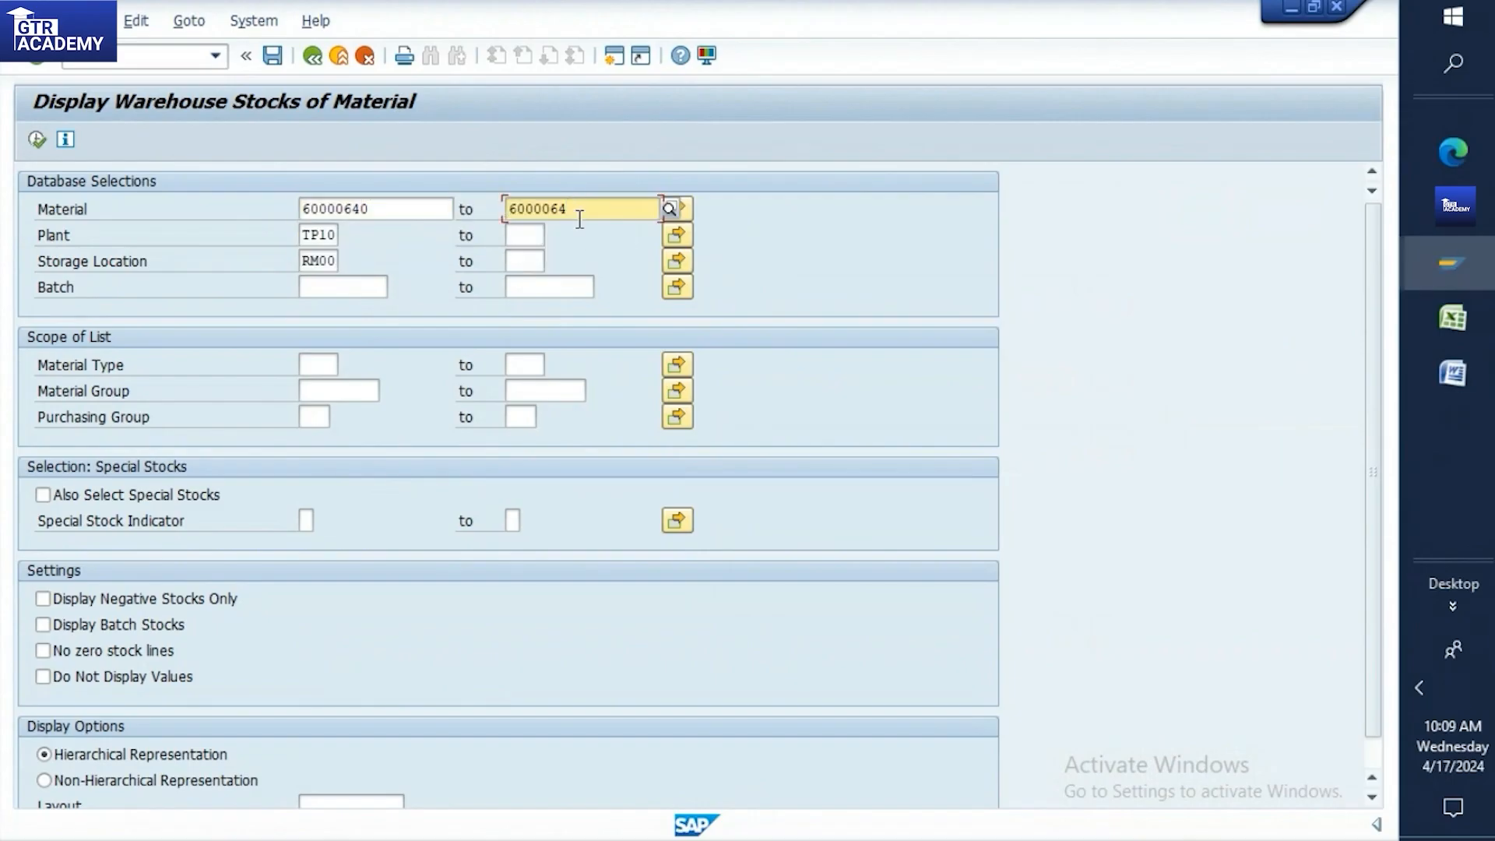
text(2)
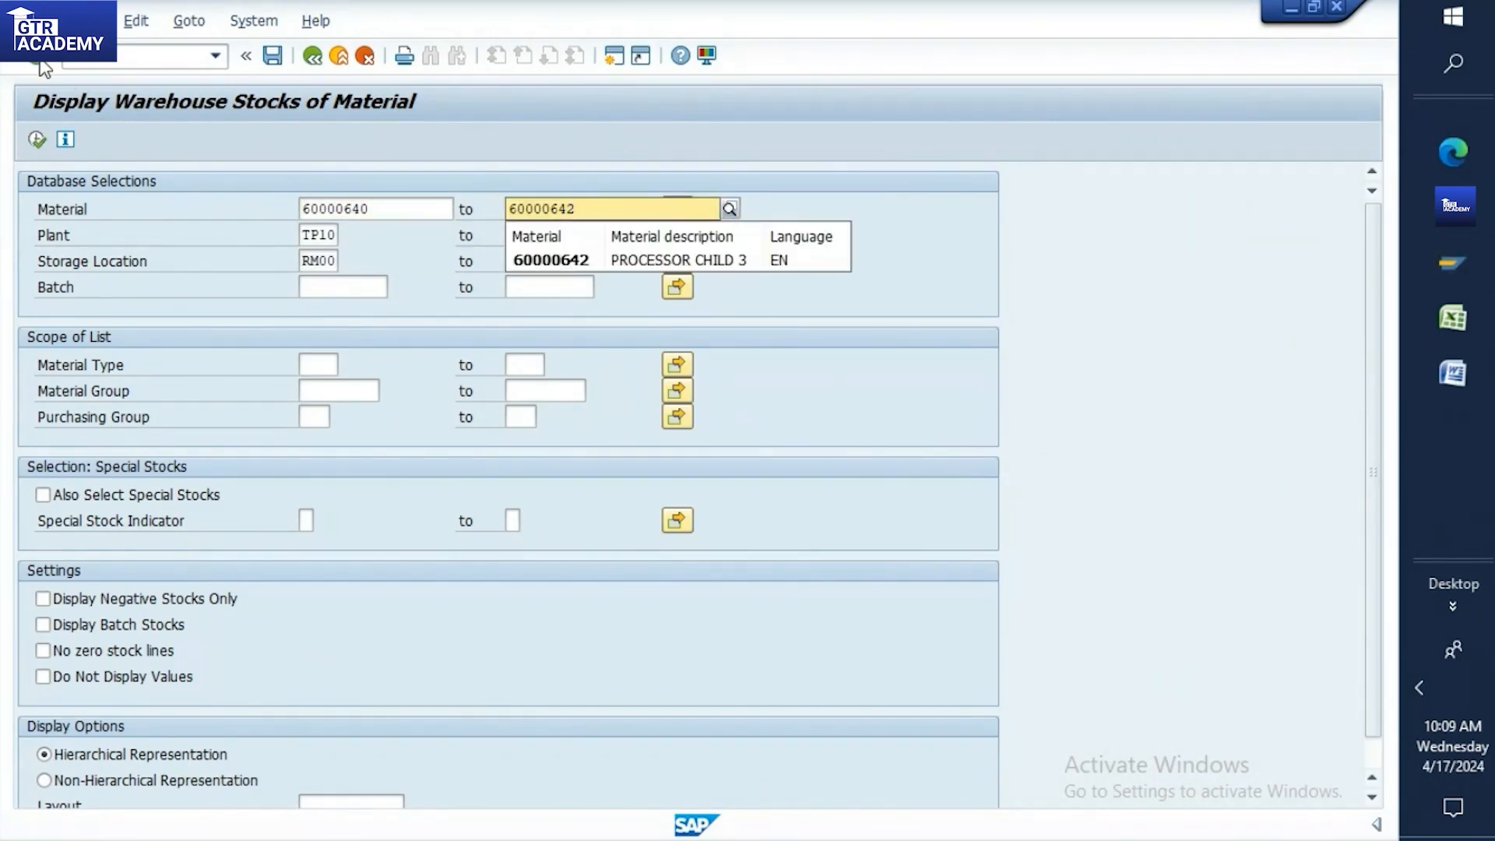
Run the warehouse stock report for materials 60000640 to 60000642 in plant TP10, and open the Create Purchase Order transaction
click(36, 134)
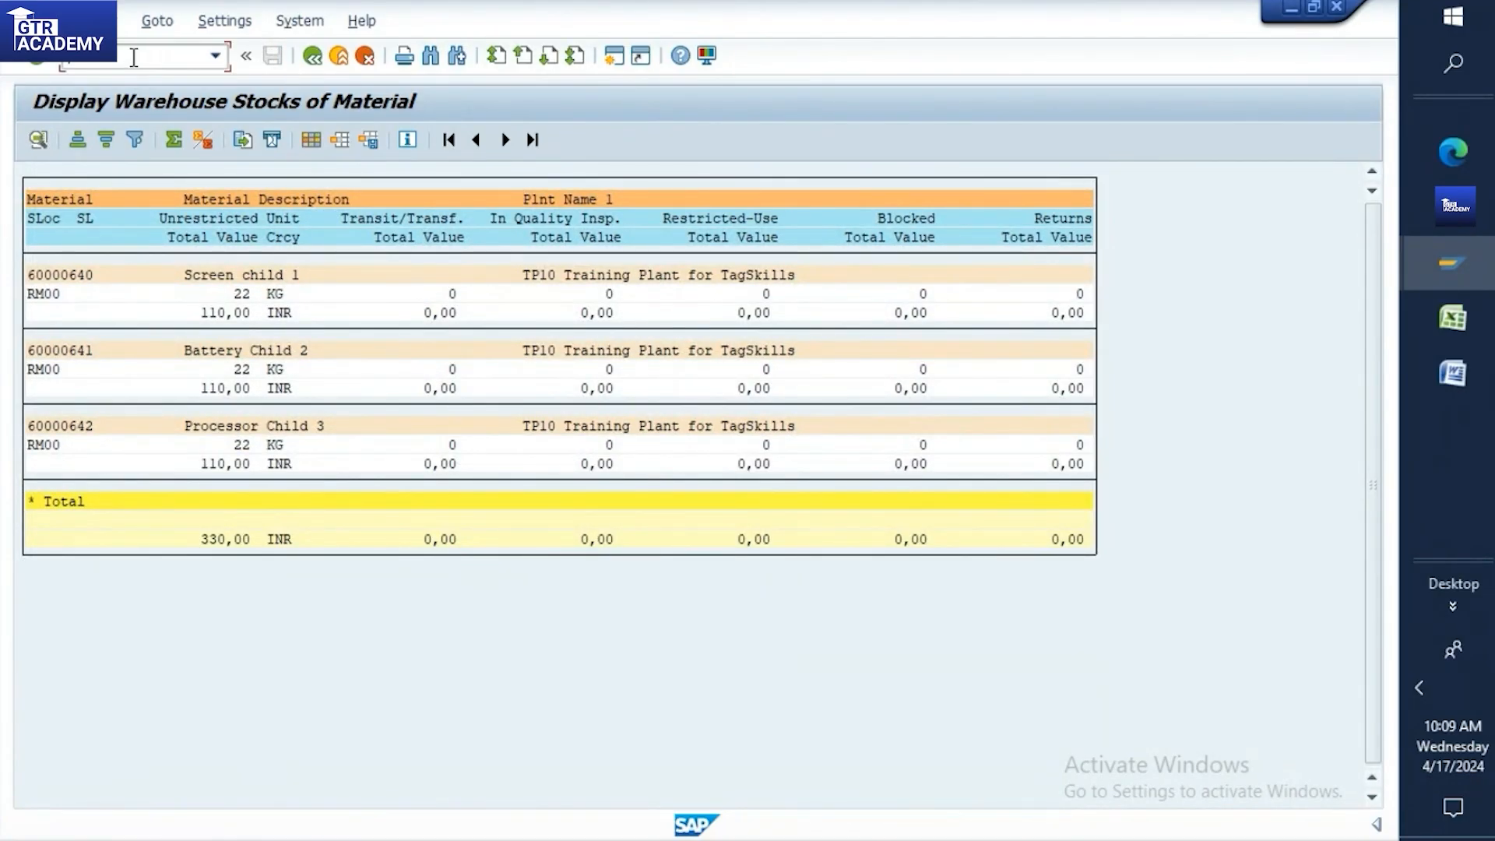
key(Return)
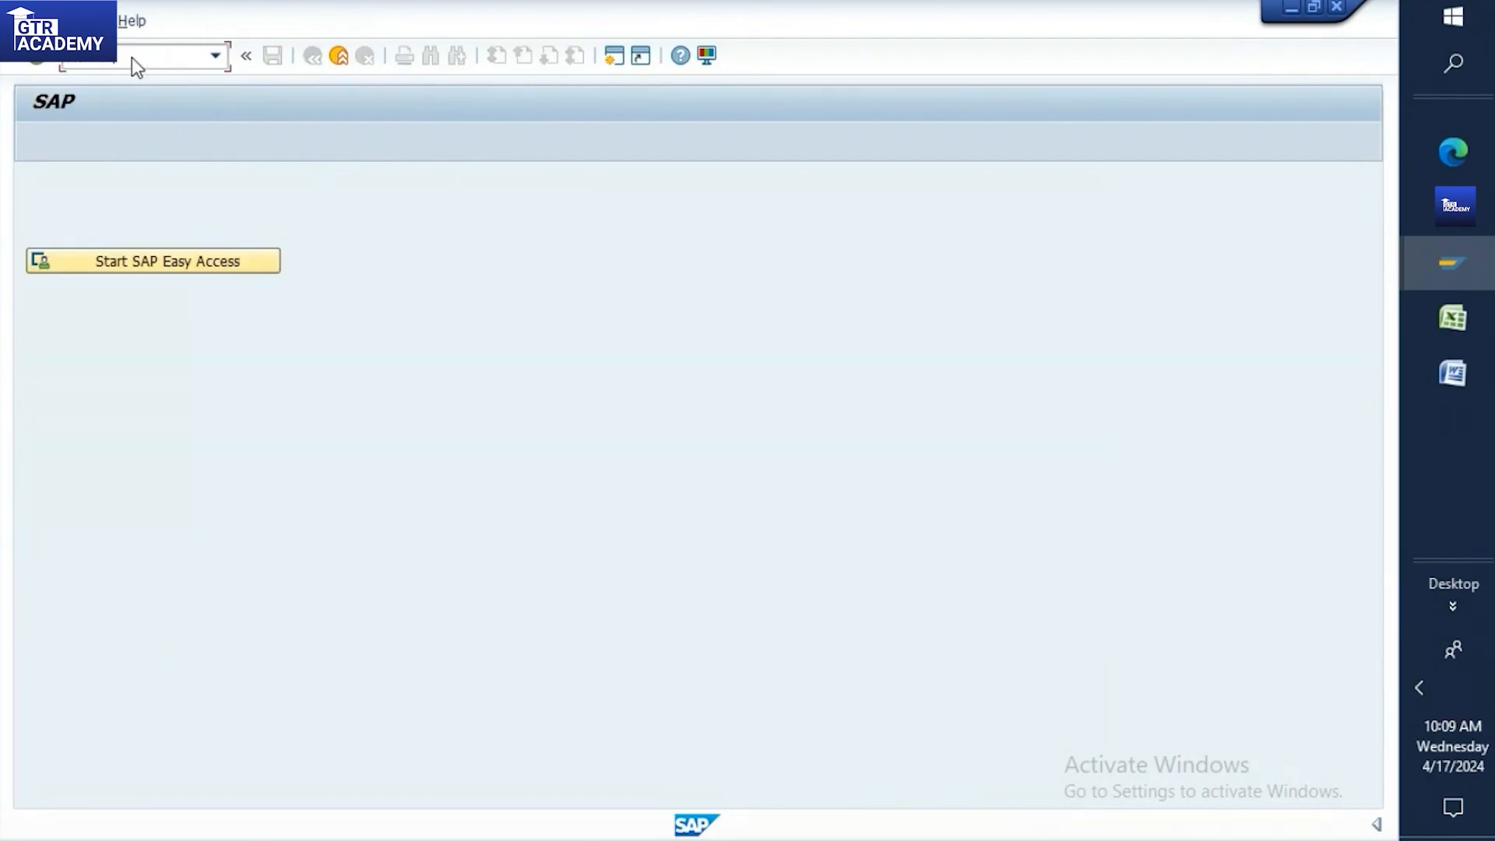
key(Return)
Copy the vendor number from the Excel sheet and enter it as the vendor of the purchase order in SAP
click(625, 182)
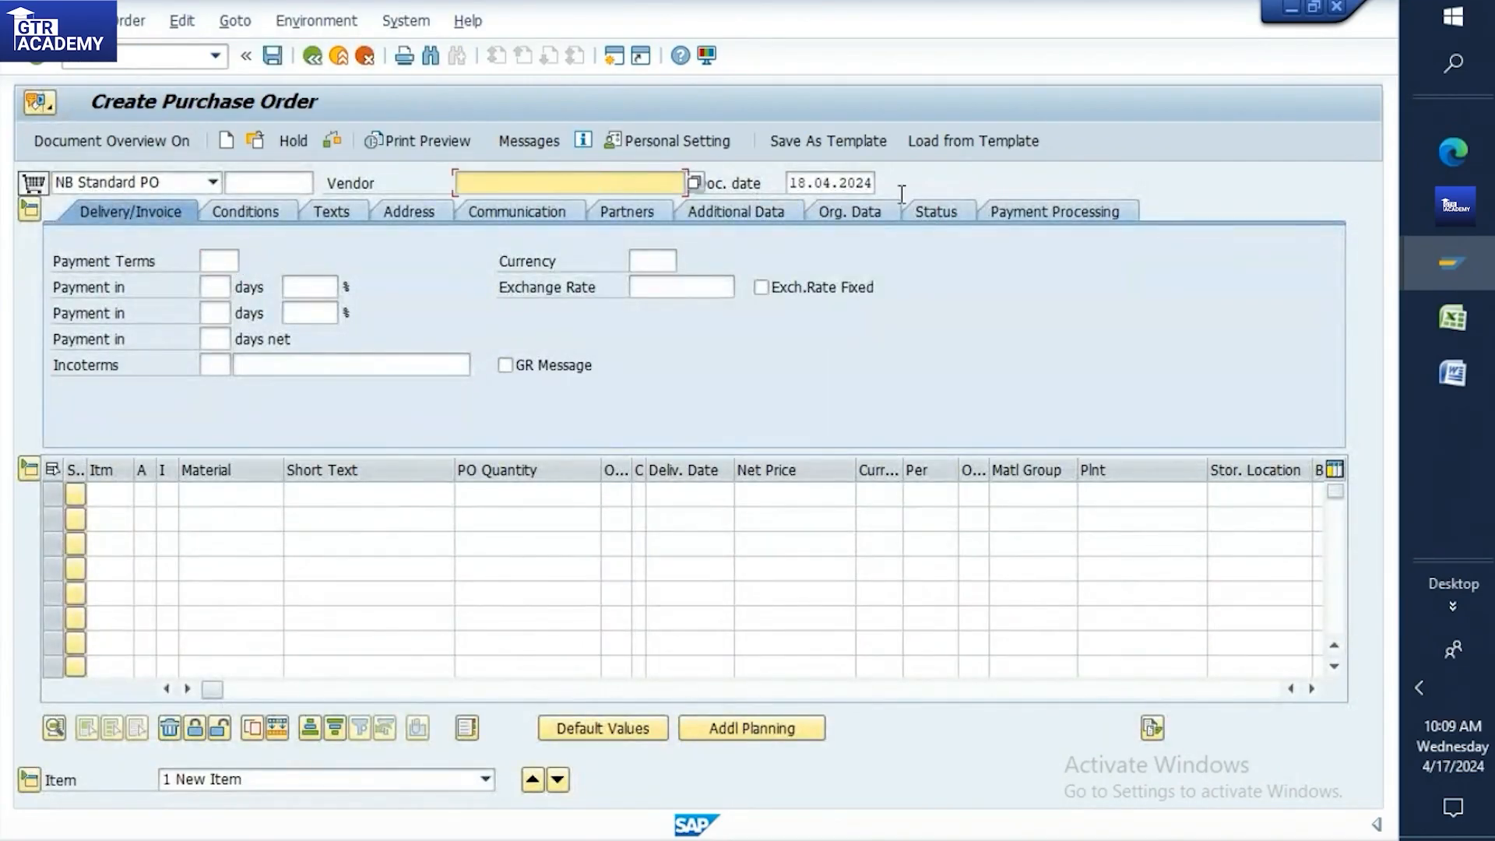
click(1453, 318)
click(716, 389)
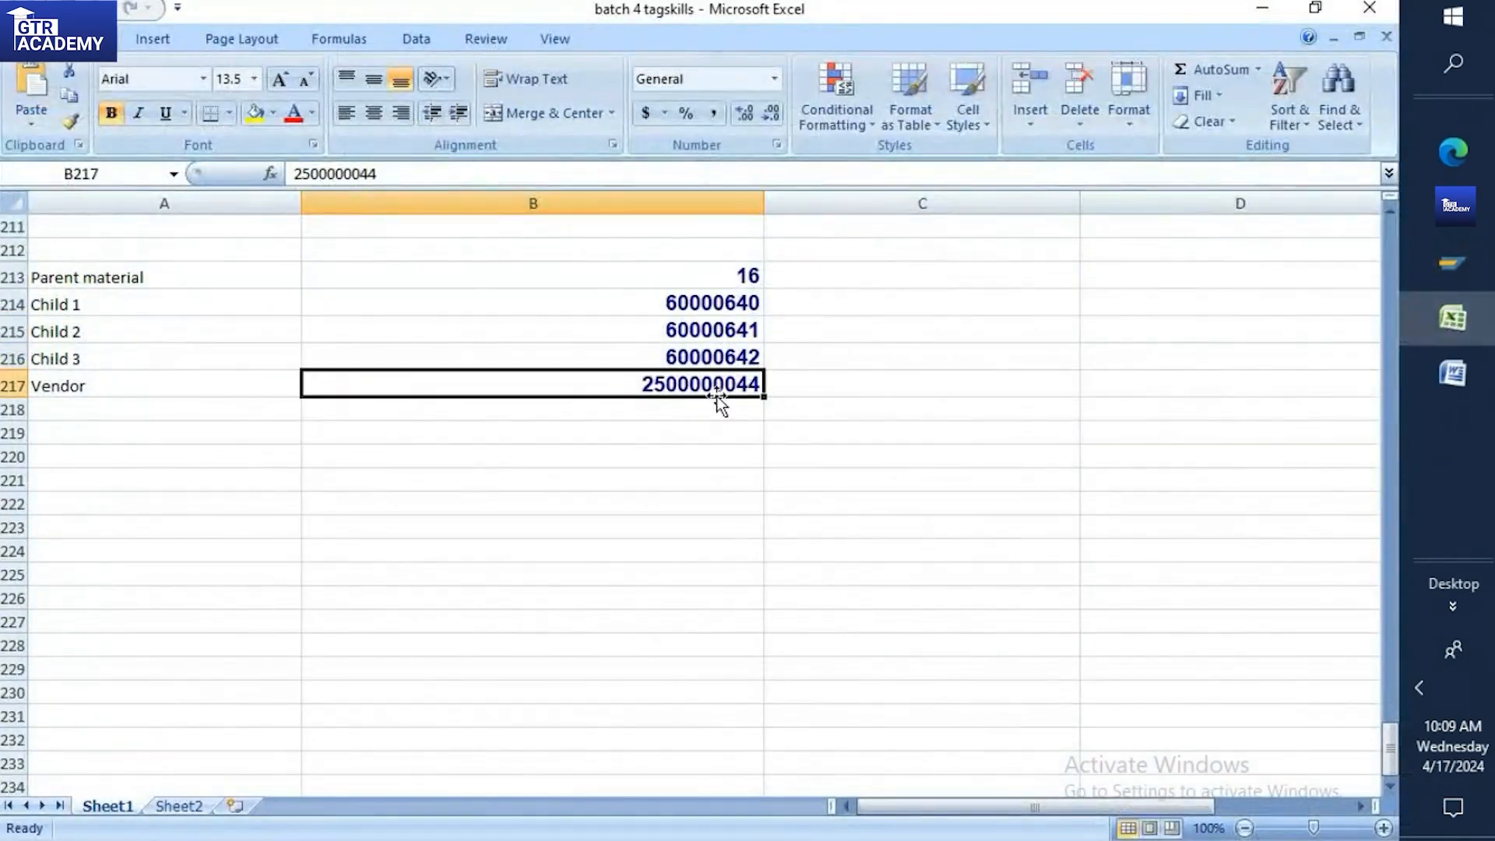
key(ctrl+c)
mouse_move(1448, 265)
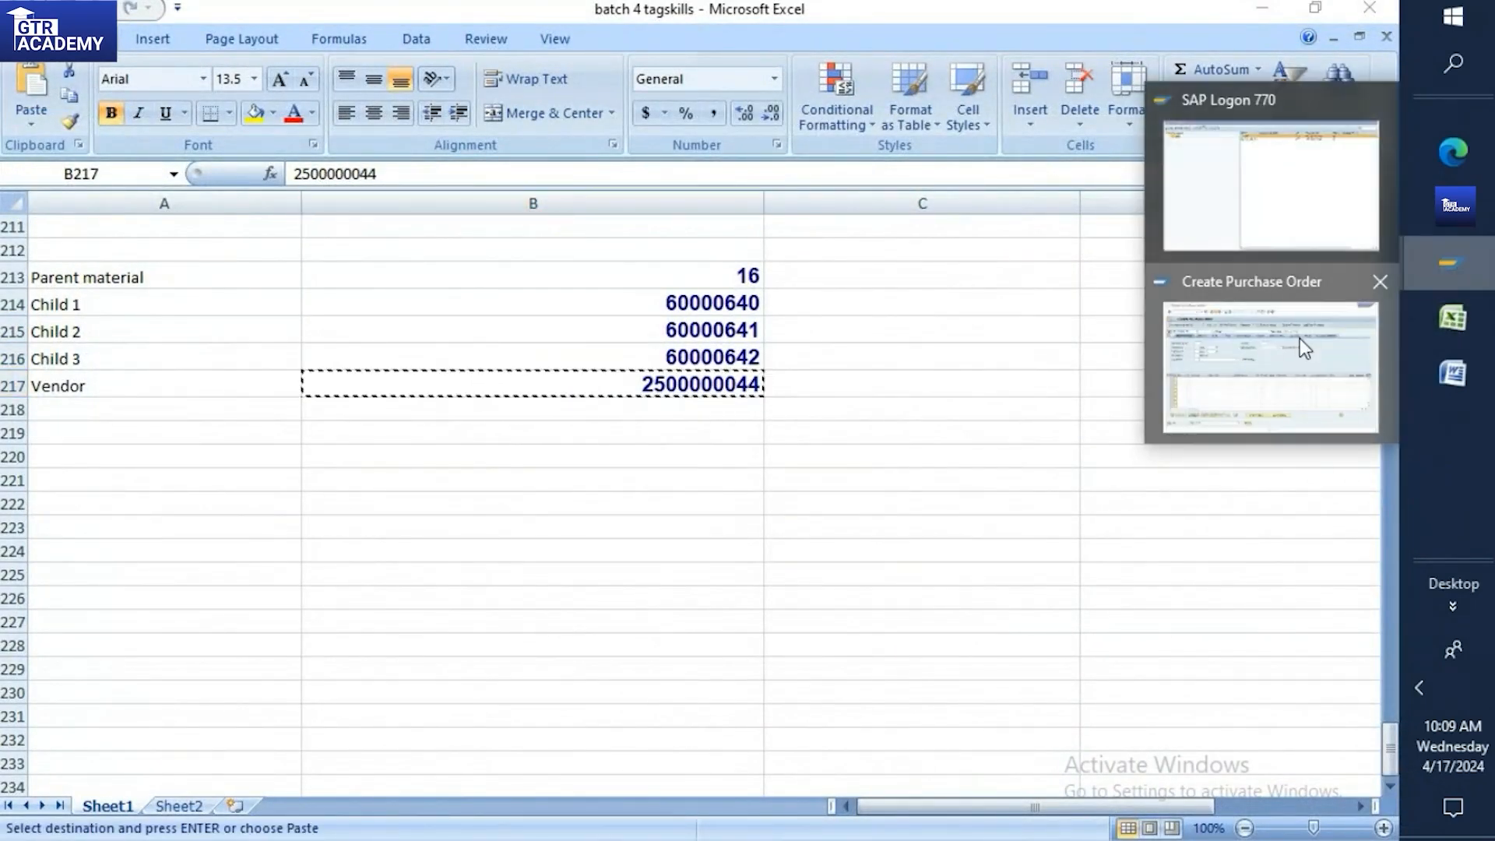
click(1294, 343)
key(ctrl+v)
key(Return)
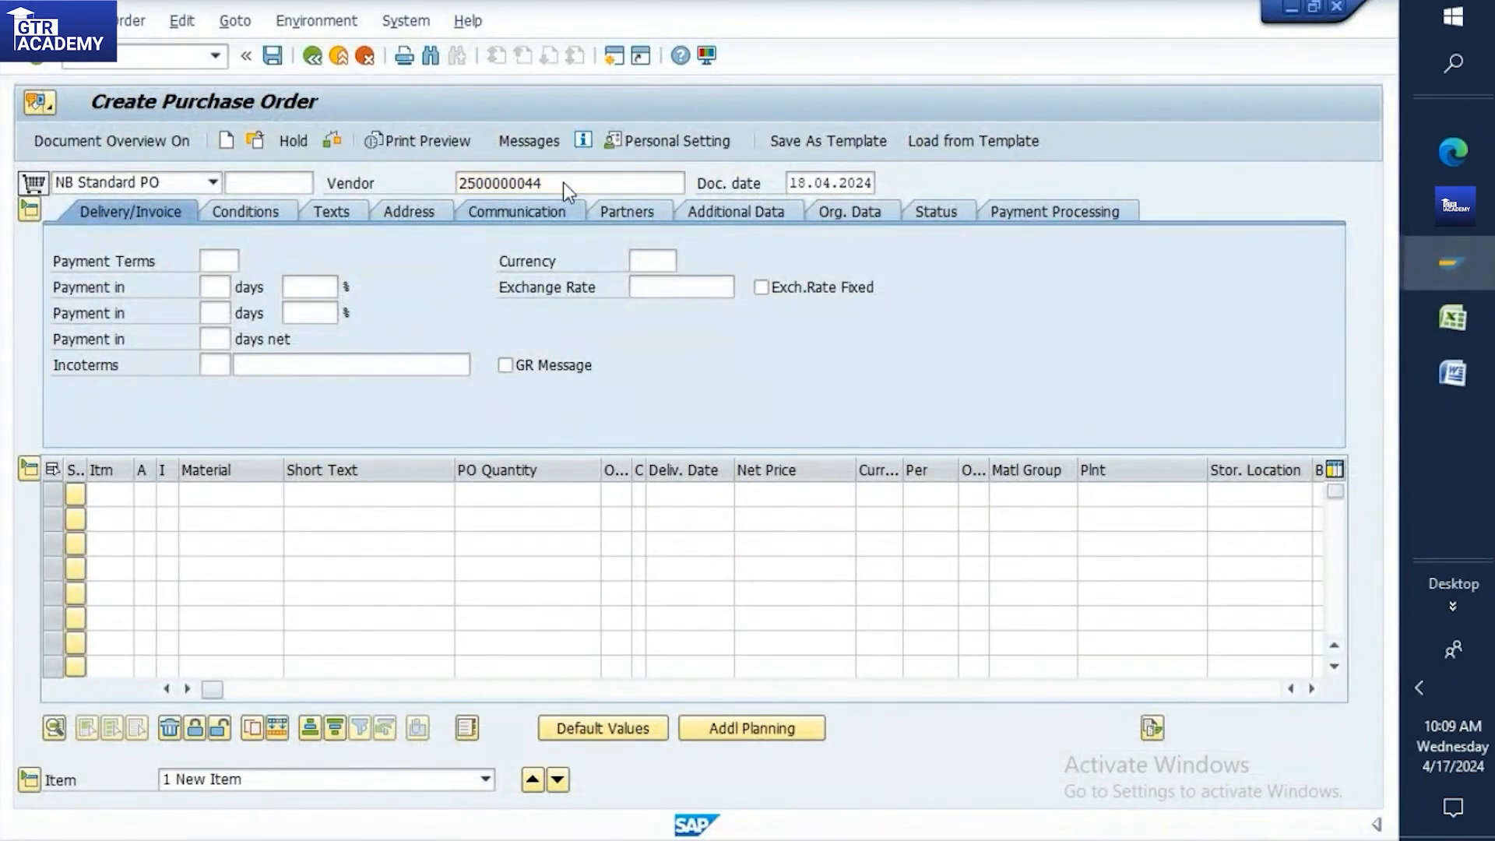
Set the order's organizational data to purchasing organization TP10, purchasing group TP1 and company code 1989
text(tp)
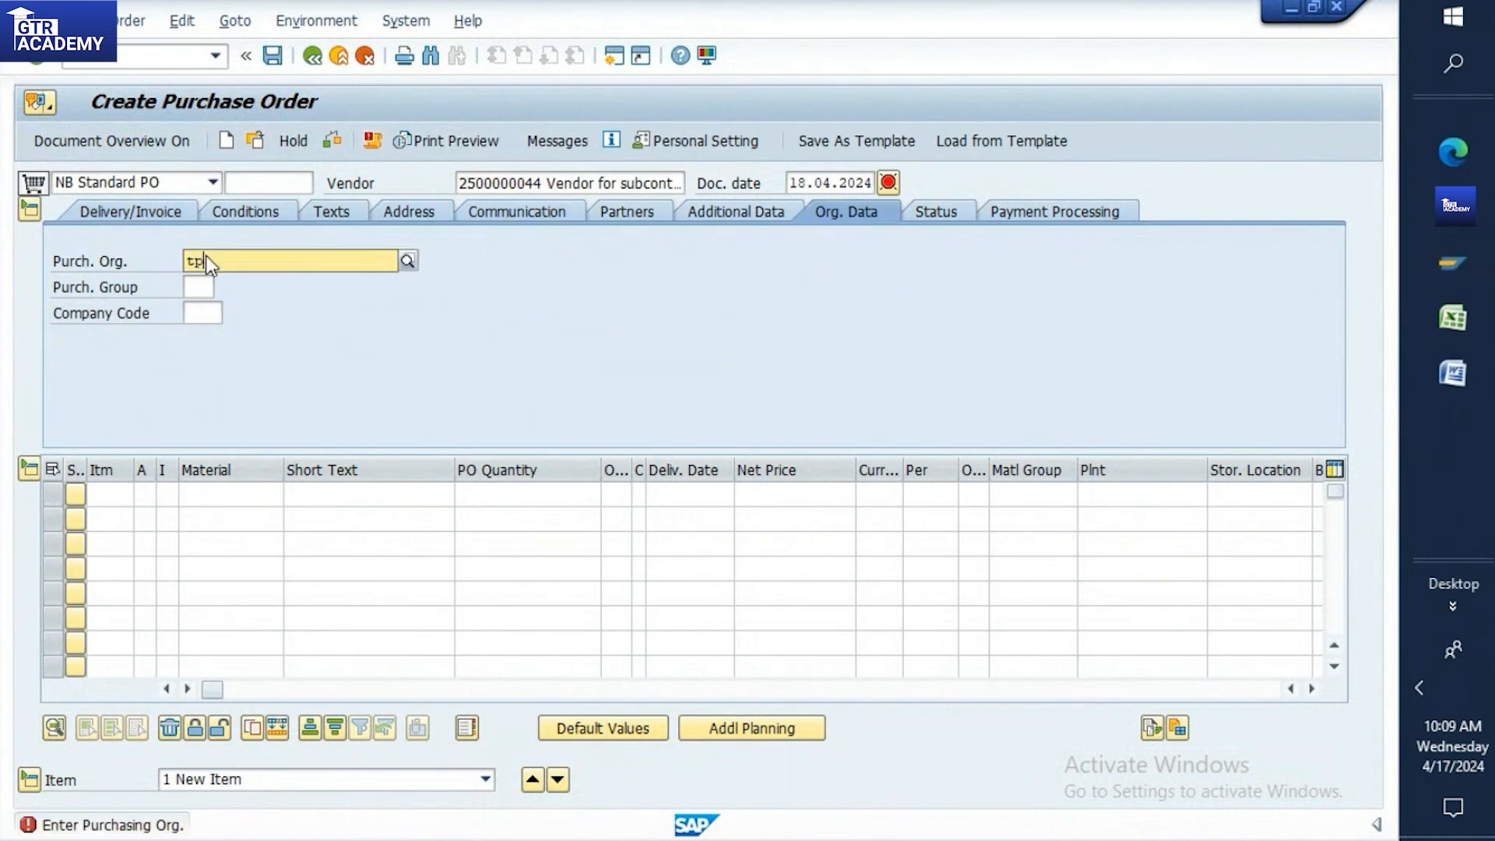
click(213, 310)
click(193, 287)
text(tp)
click(196, 309)
click(192, 311)
text(19)
click(191, 334)
key(Return)
Copy the parent material number 16 from the Excel sheet and enter it as the first order item's material in SAP
click(242, 492)
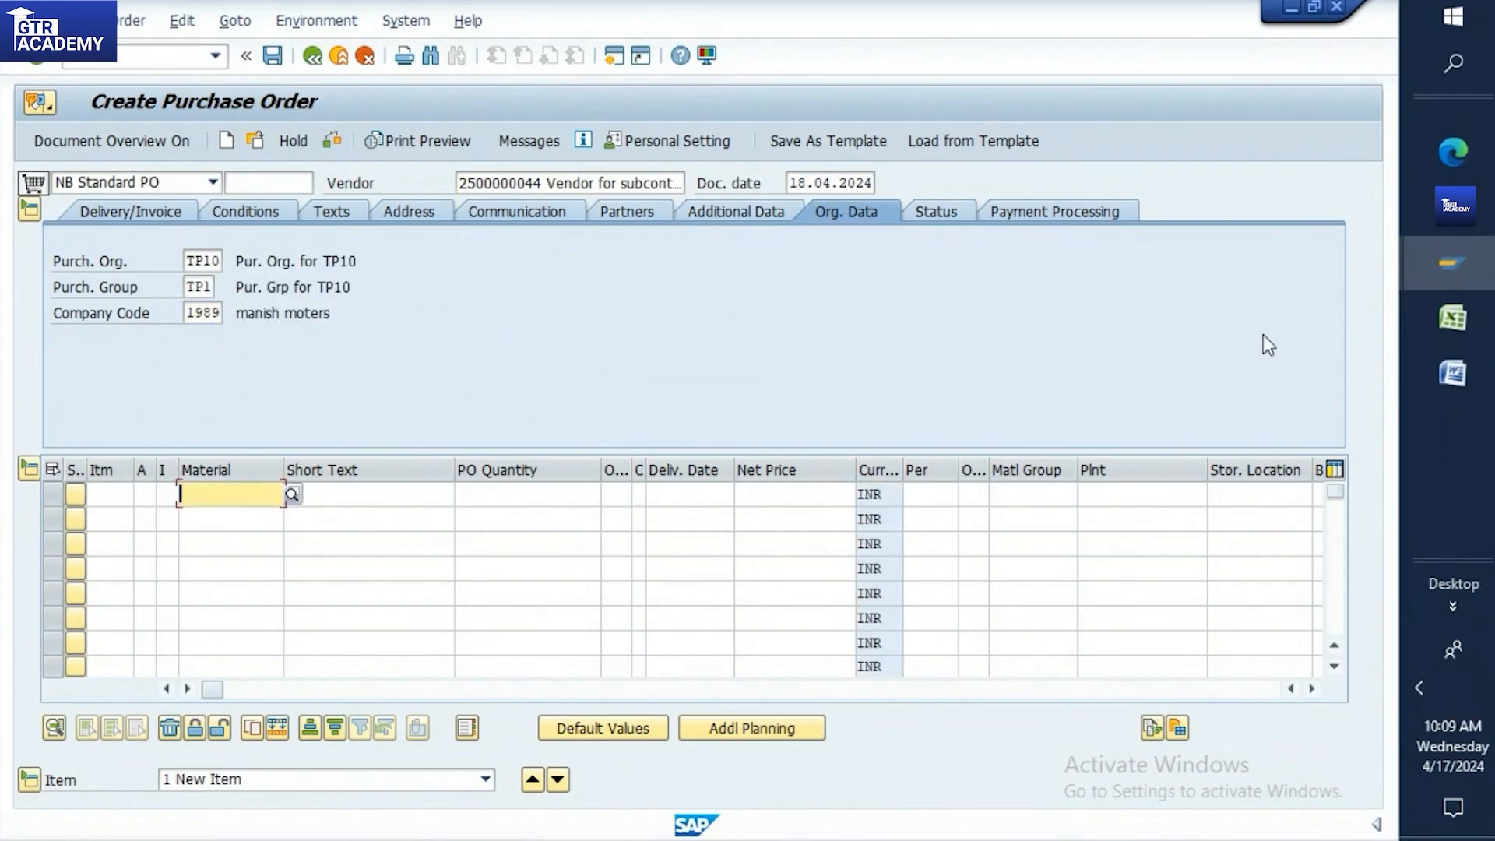
click(1455, 314)
click(717, 297)
click(712, 276)
key(ctrl+c)
click(1474, 283)
key(Return)
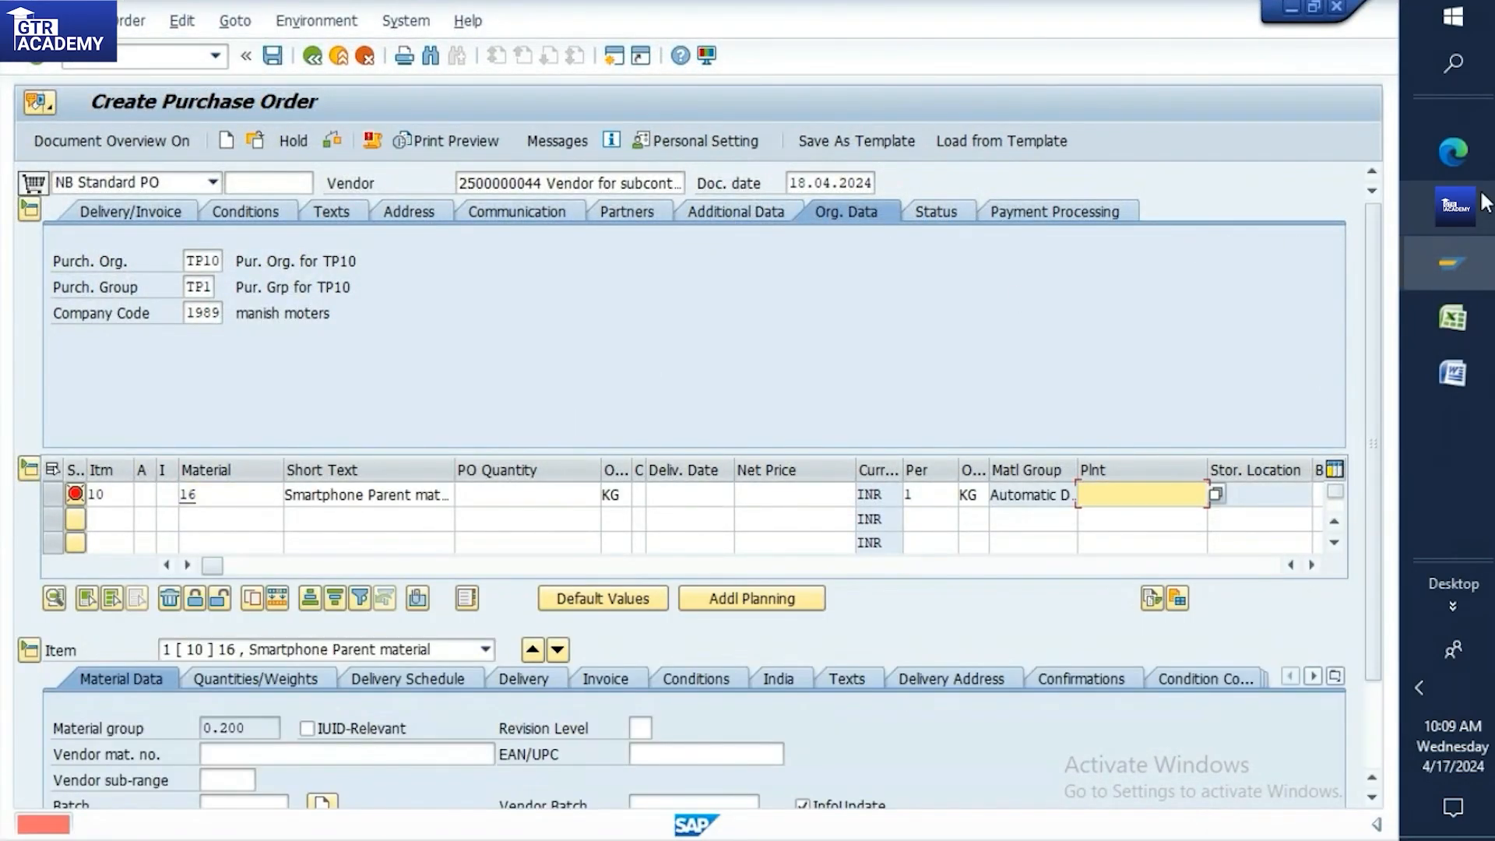
Give the parent material item plant TP10, a PO quantity of 22 and a net price of 5
click(1485, 202)
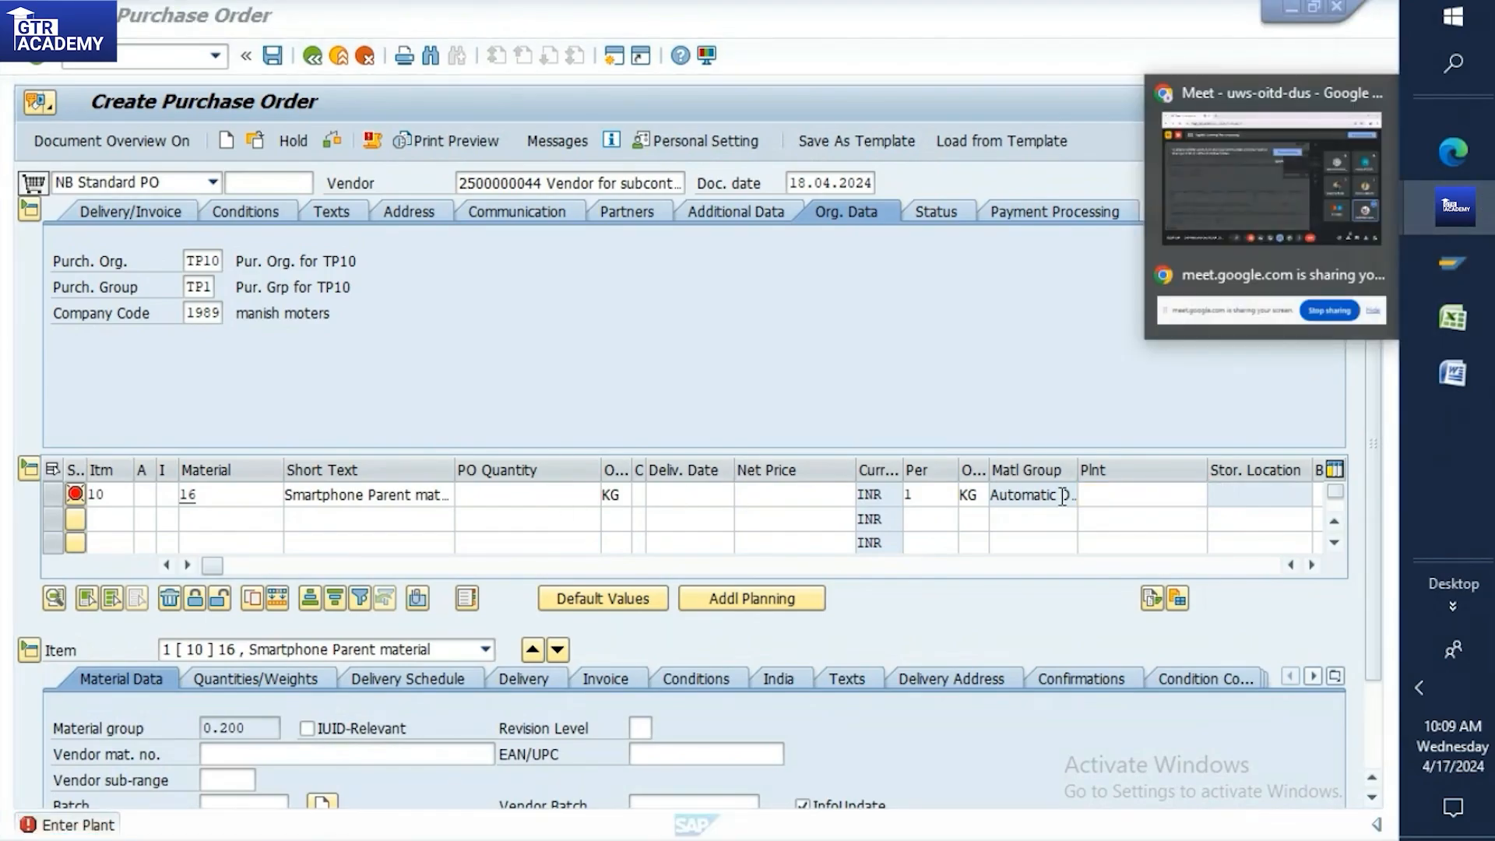
click(1126, 492)
text(tp)
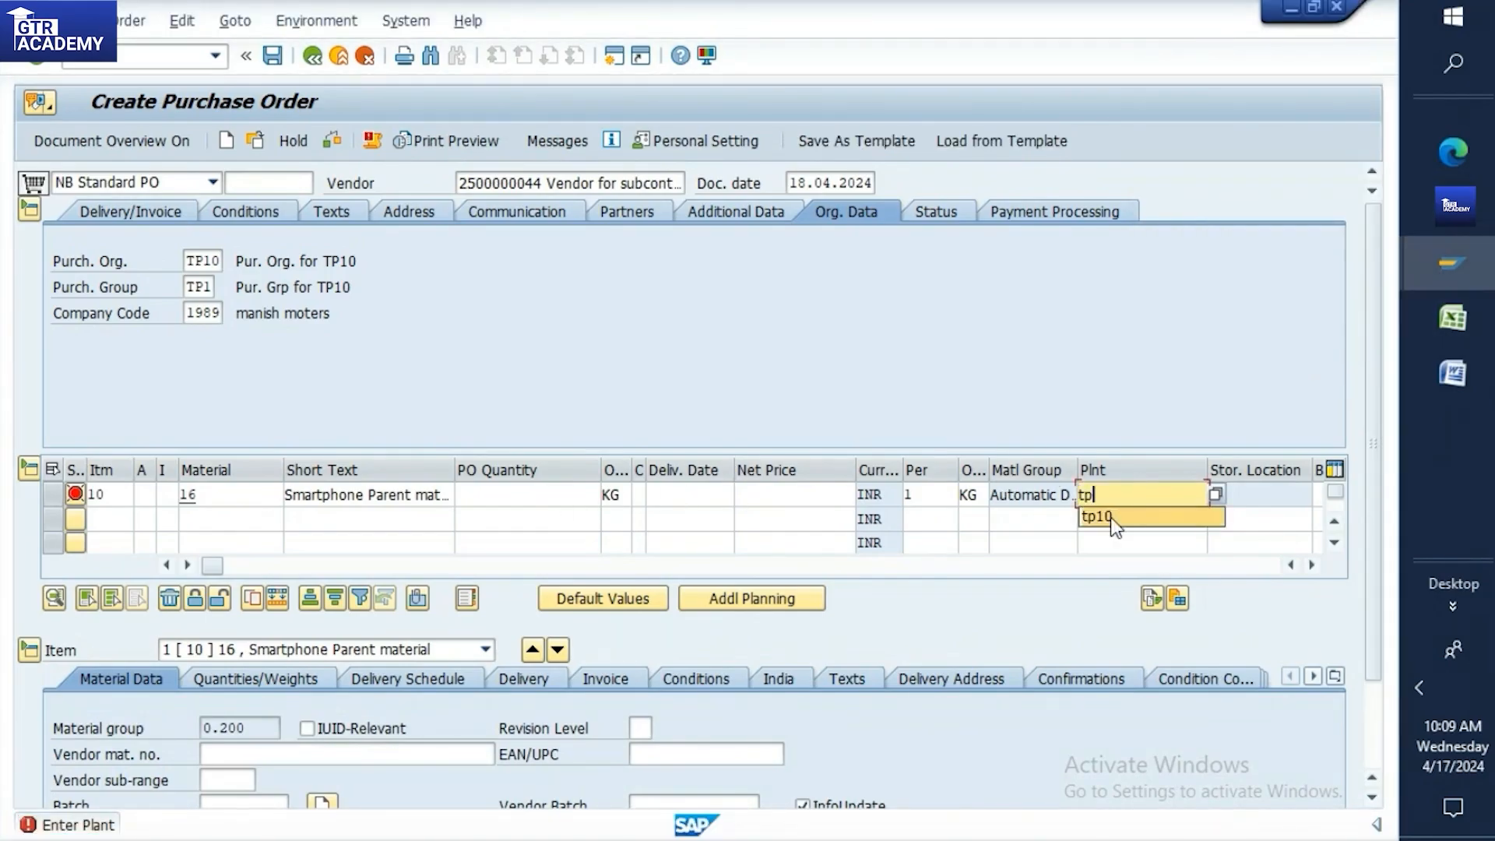
click(1111, 517)
click(545, 493)
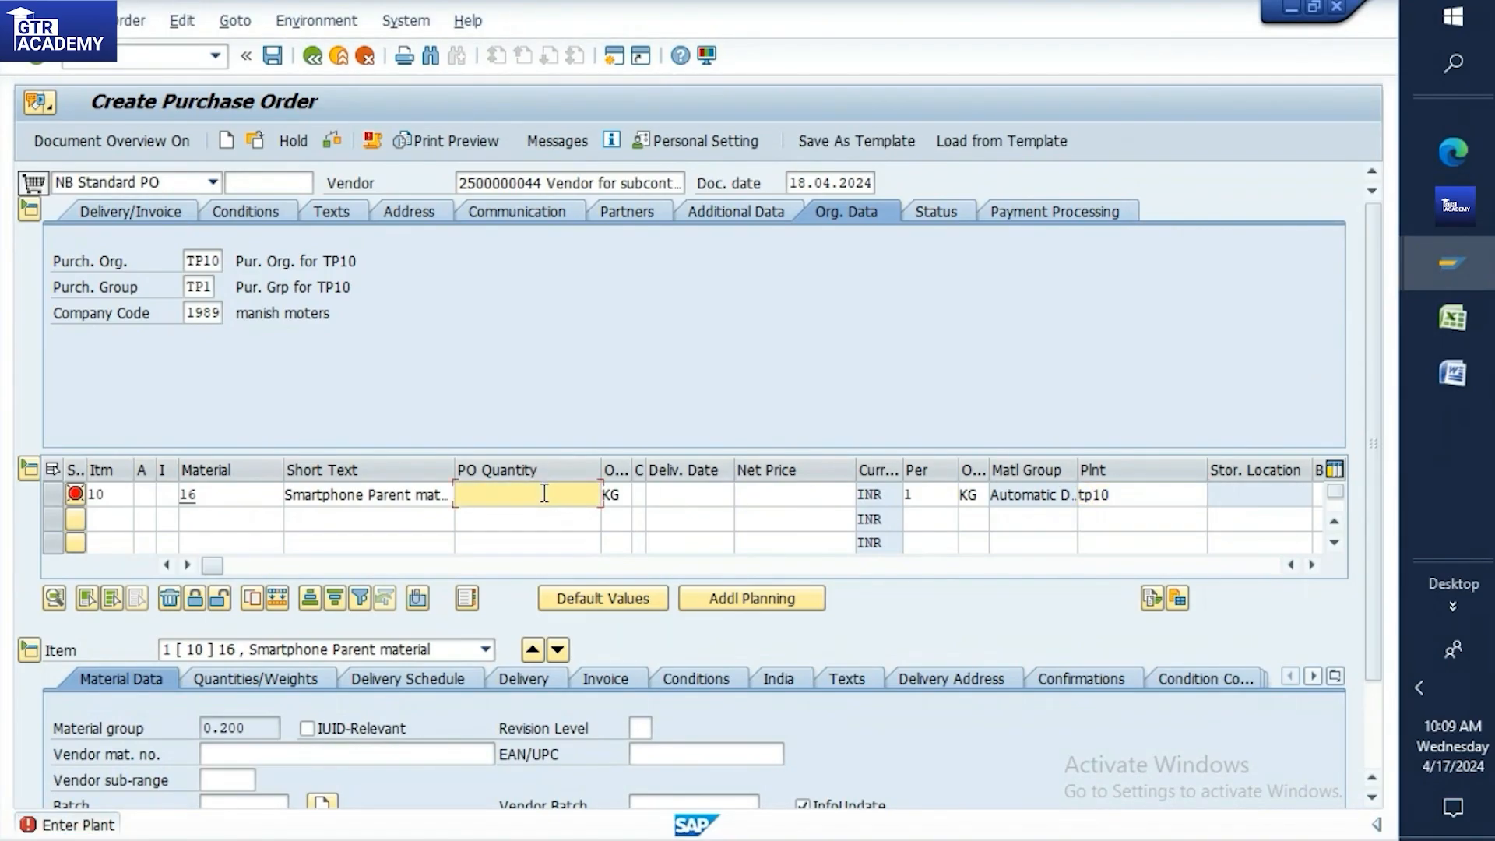
text(22)
key(Return)
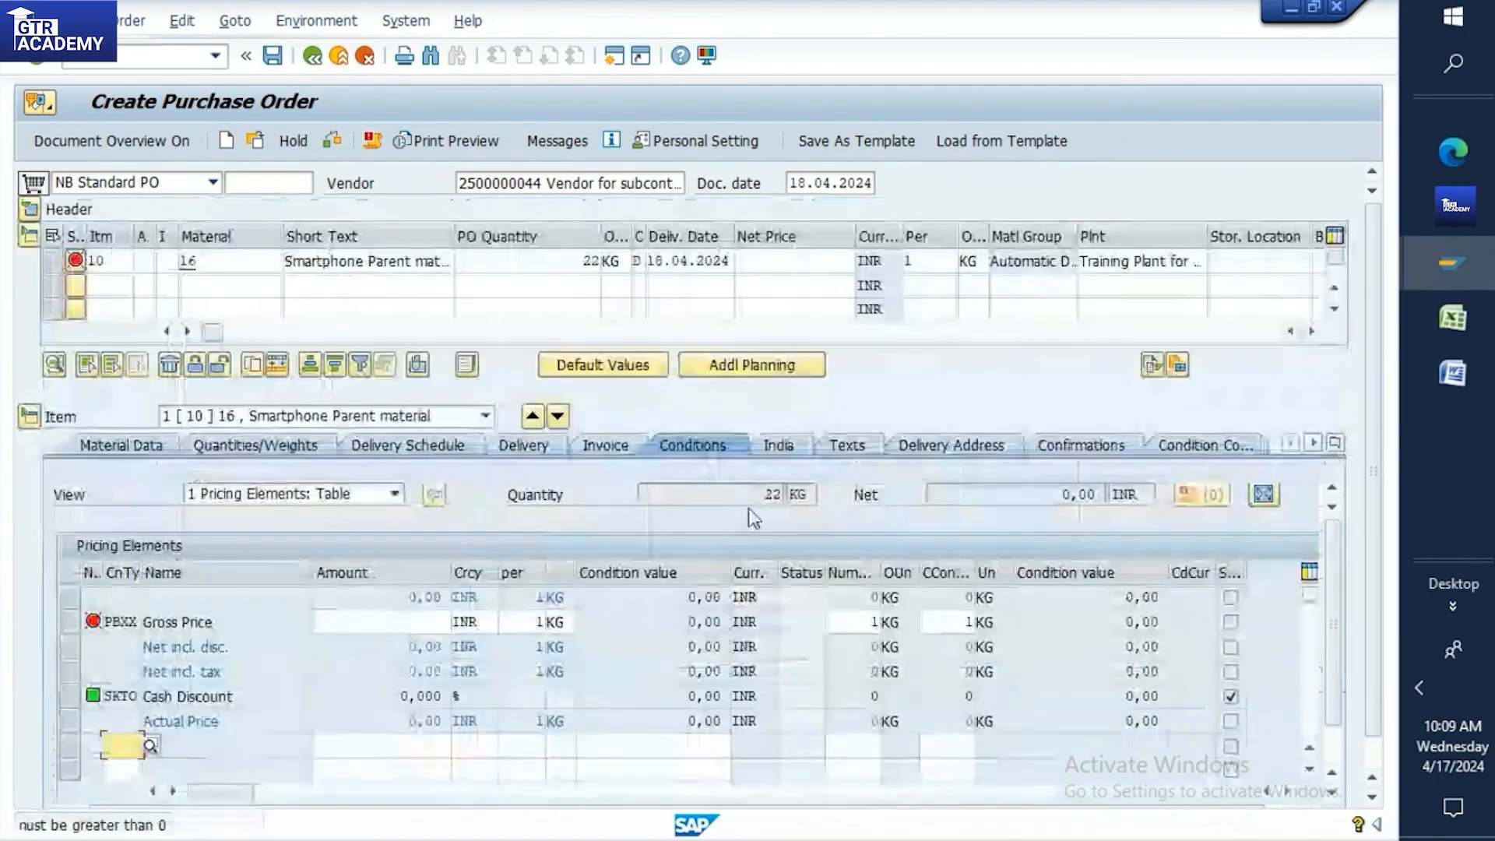
click(775, 263)
text(5)
key(Return)
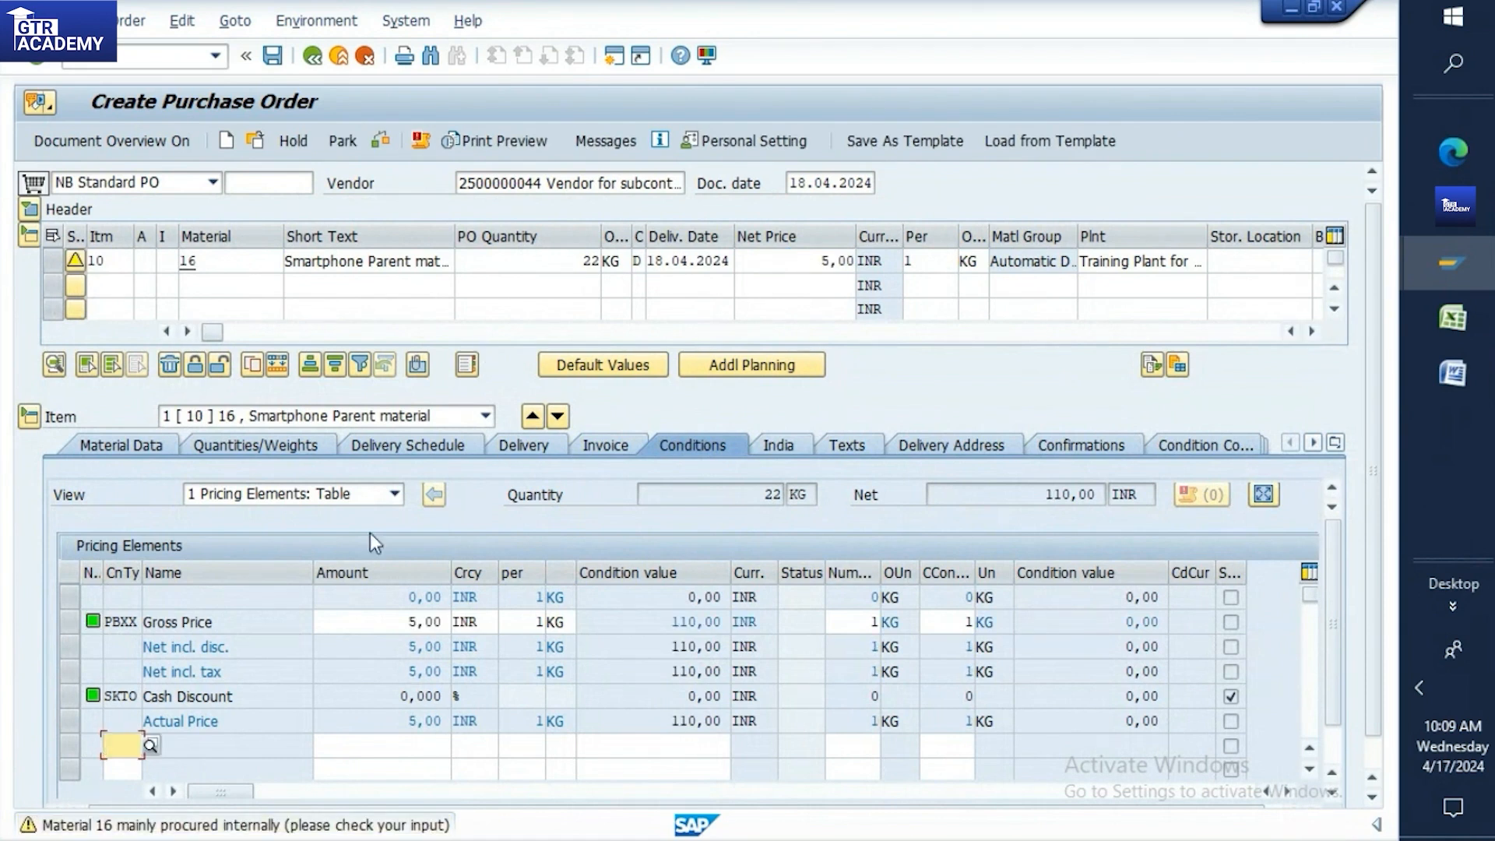
key(Return)
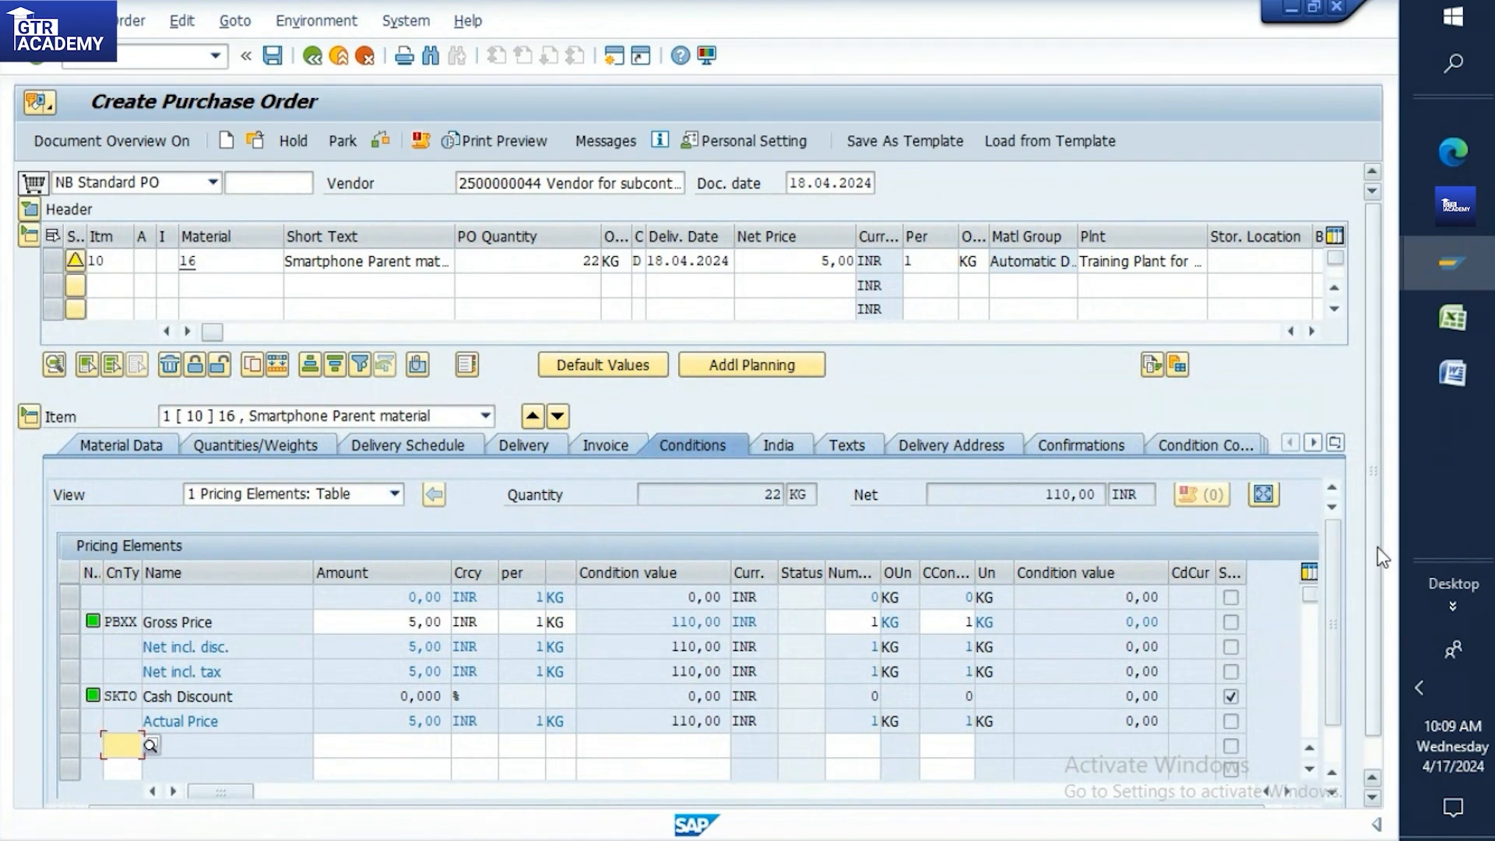
Show the material data of the parent material item and set its item category to L
scroll(1368, 721, down, 1)
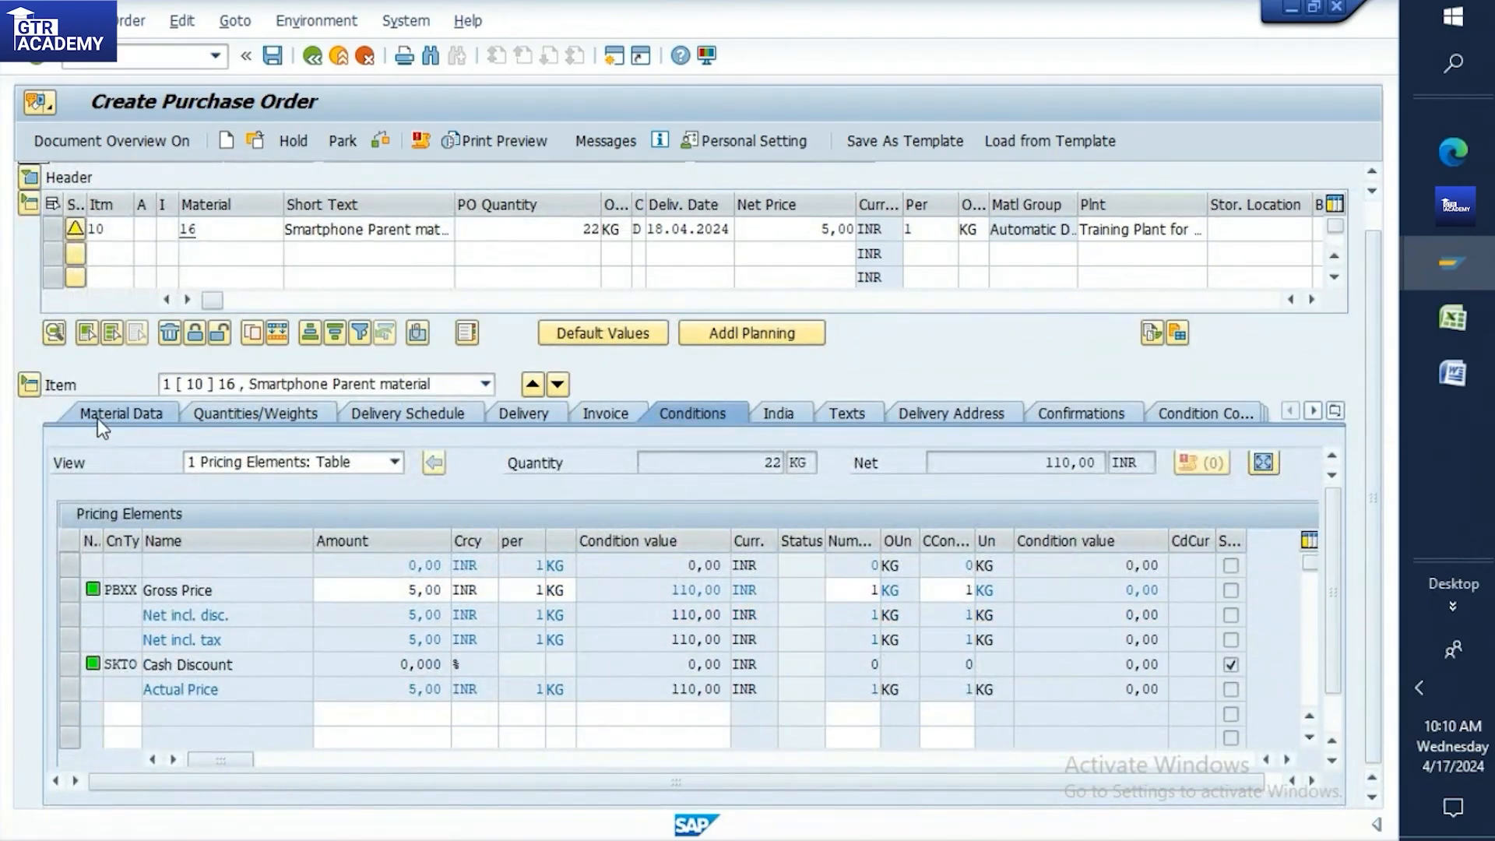
click(97, 417)
click(802, 676)
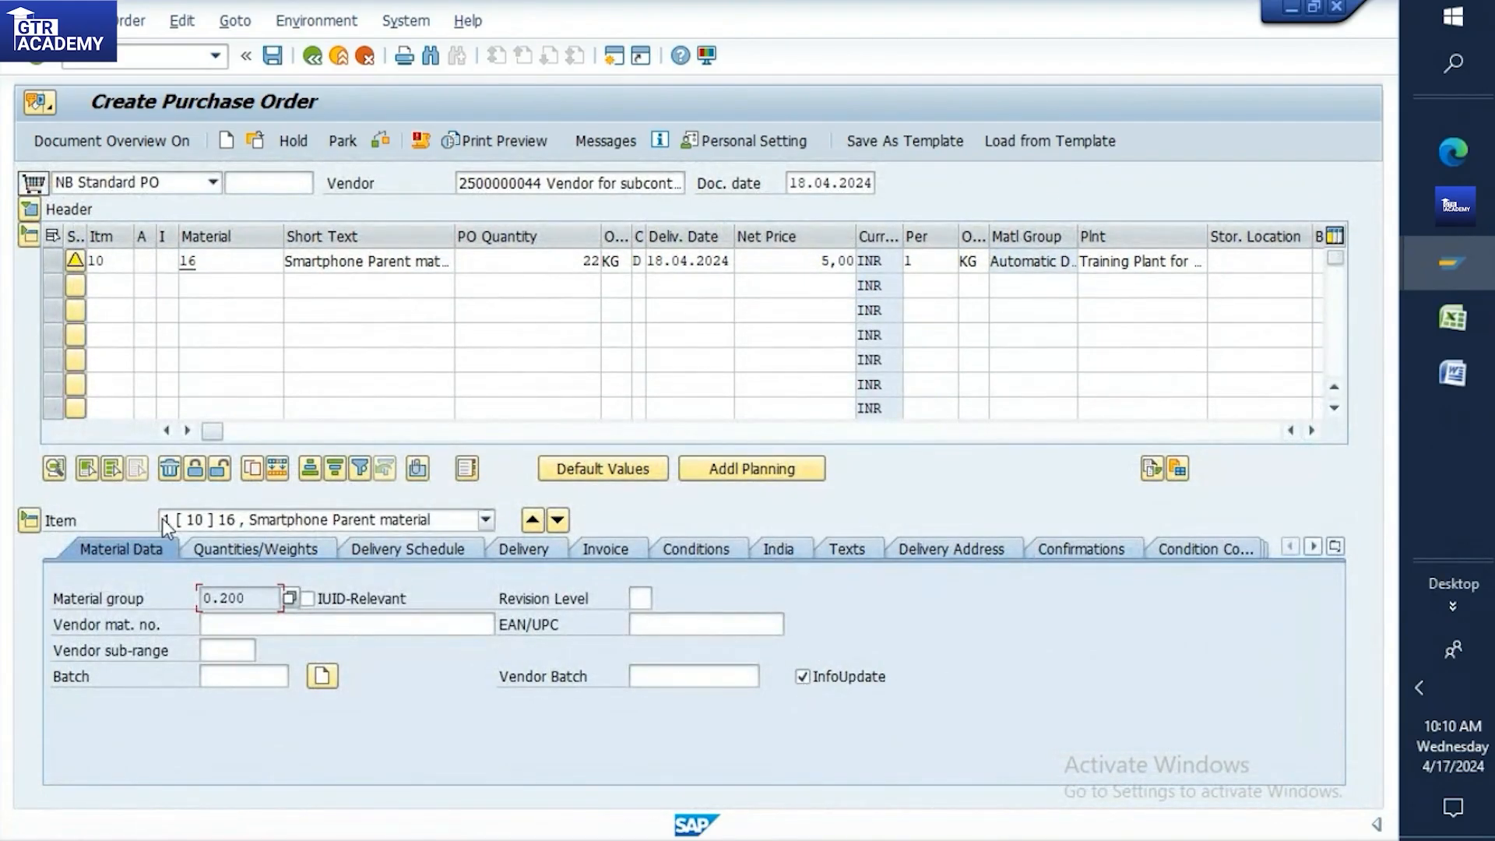
click(172, 263)
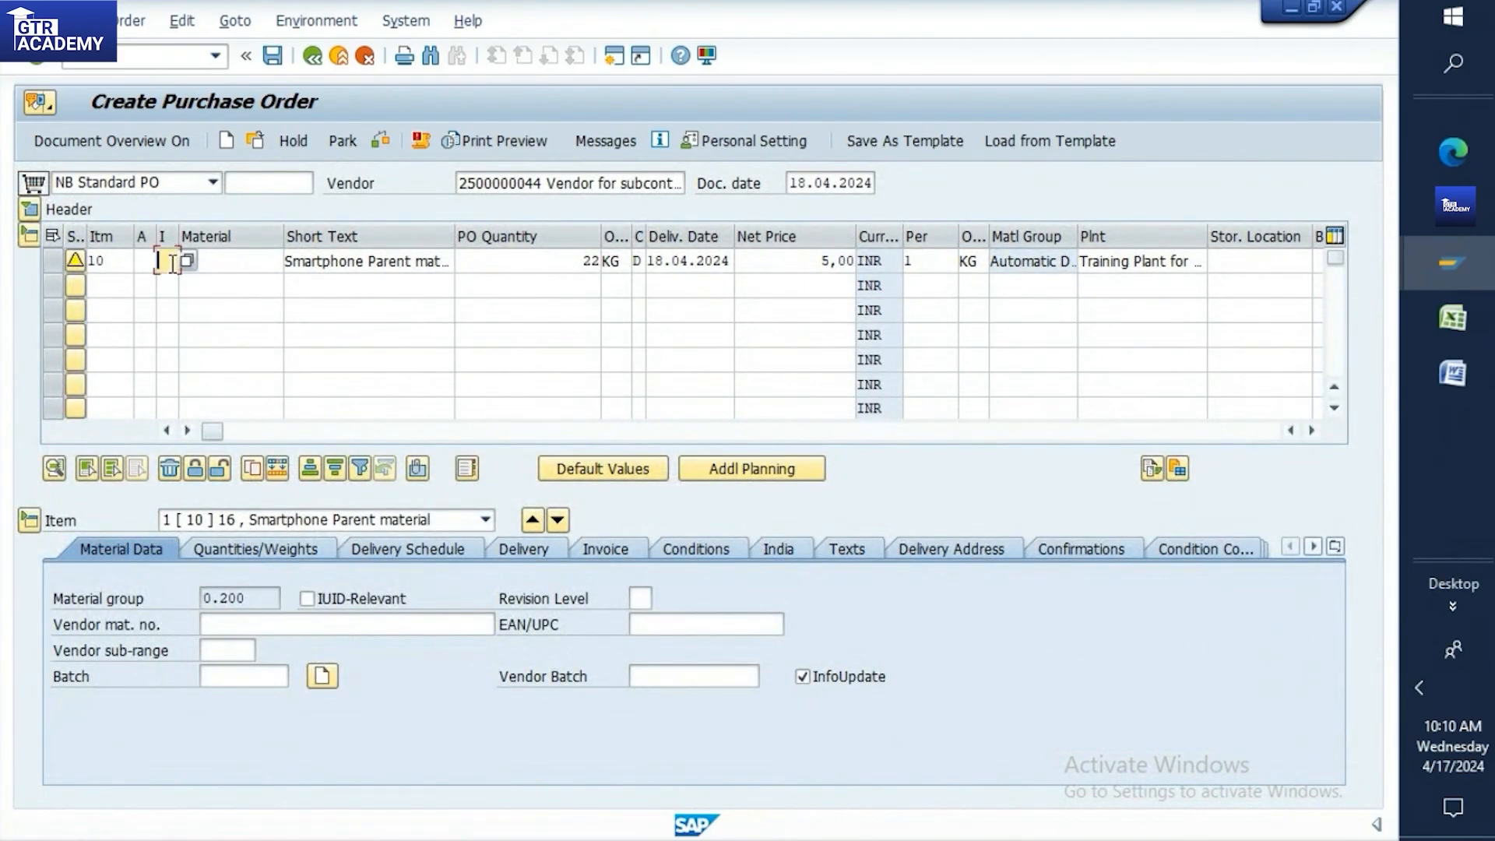
click(188, 261)
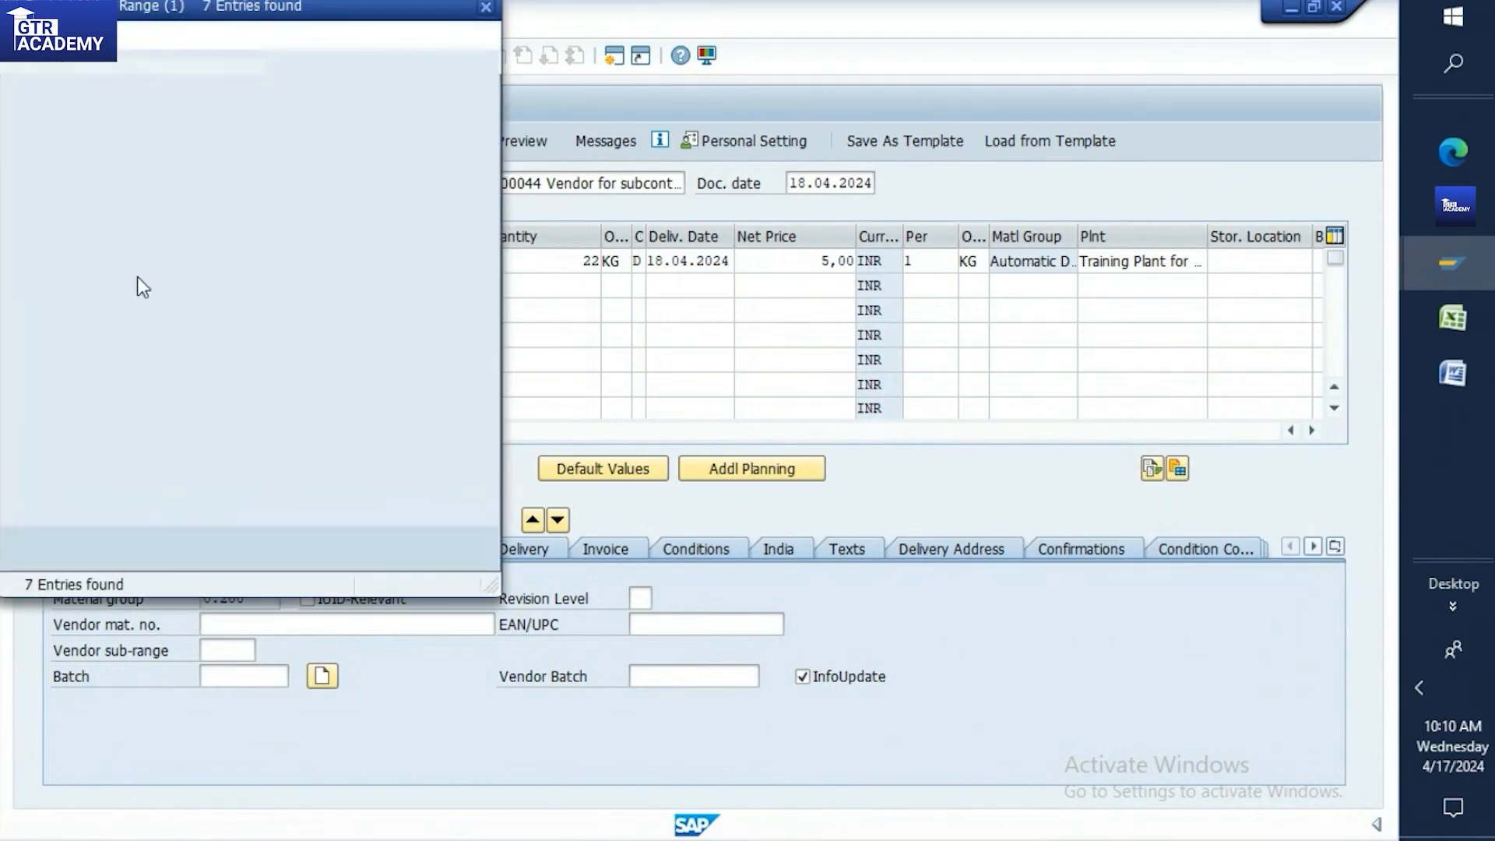
double_click(78, 208)
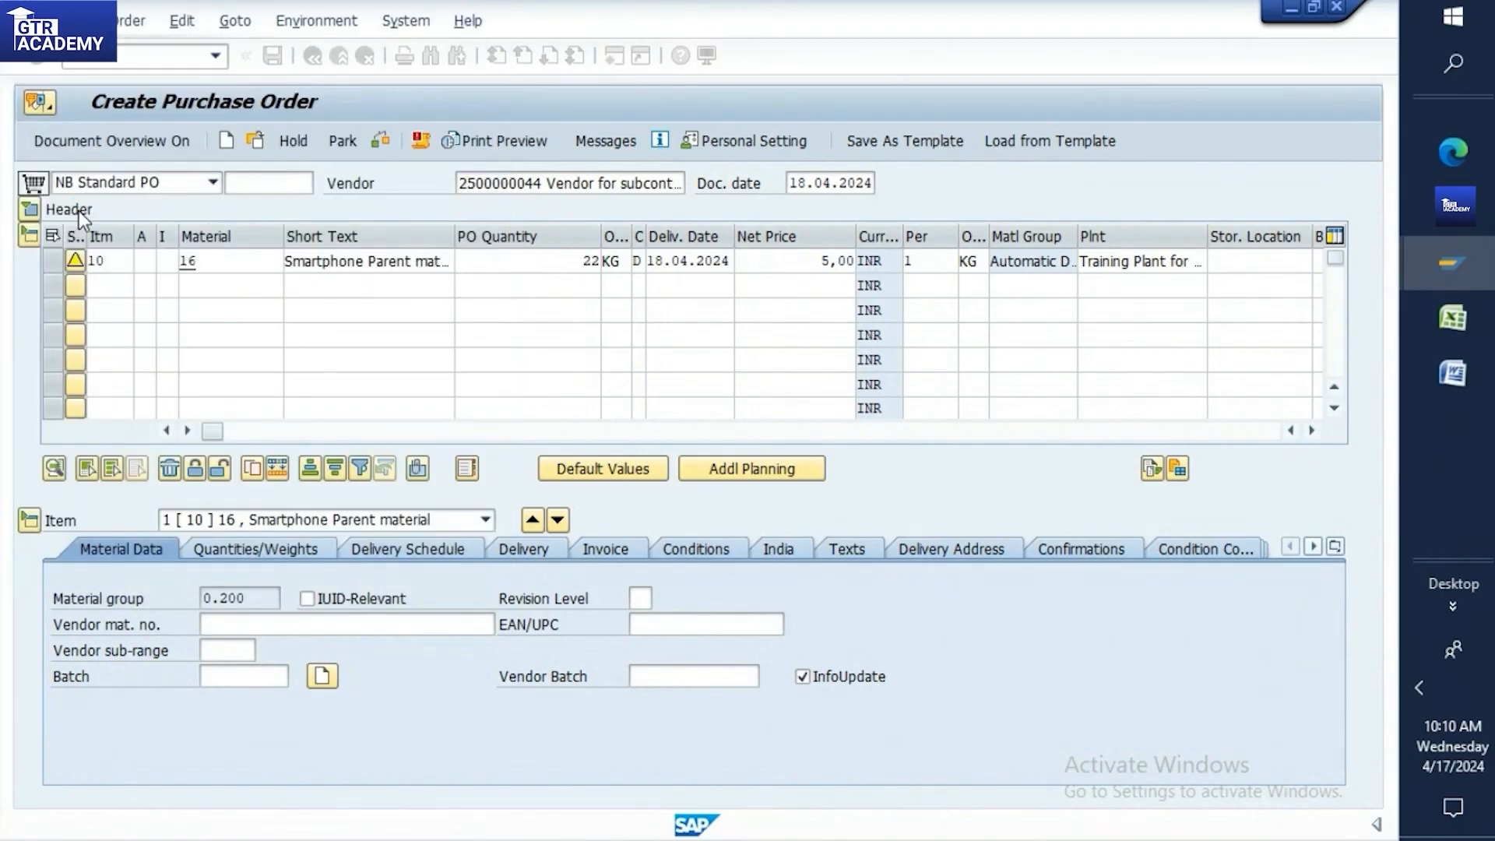
key(Return)
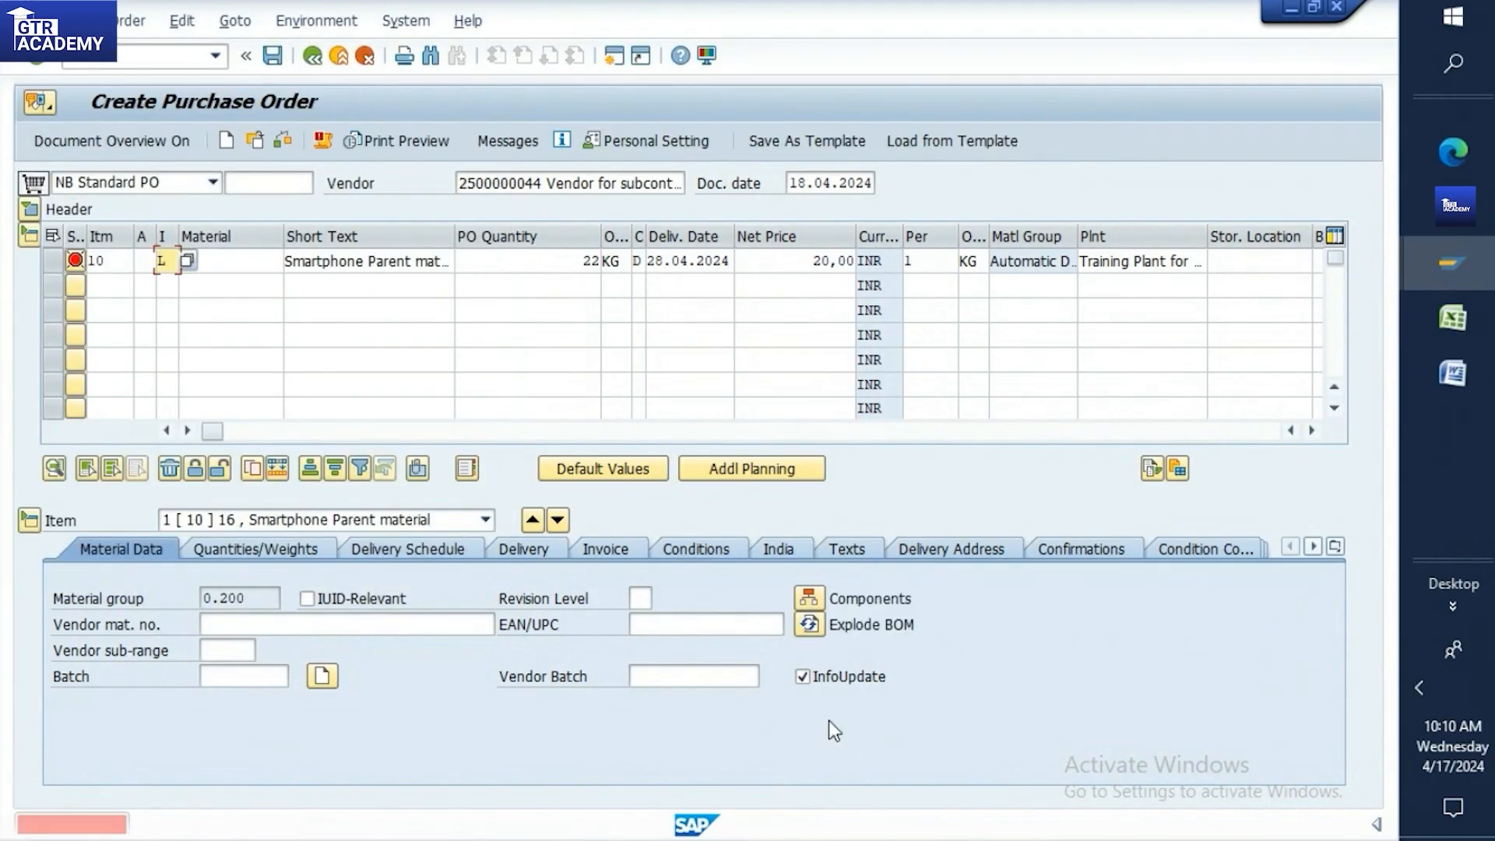
click(808, 626)
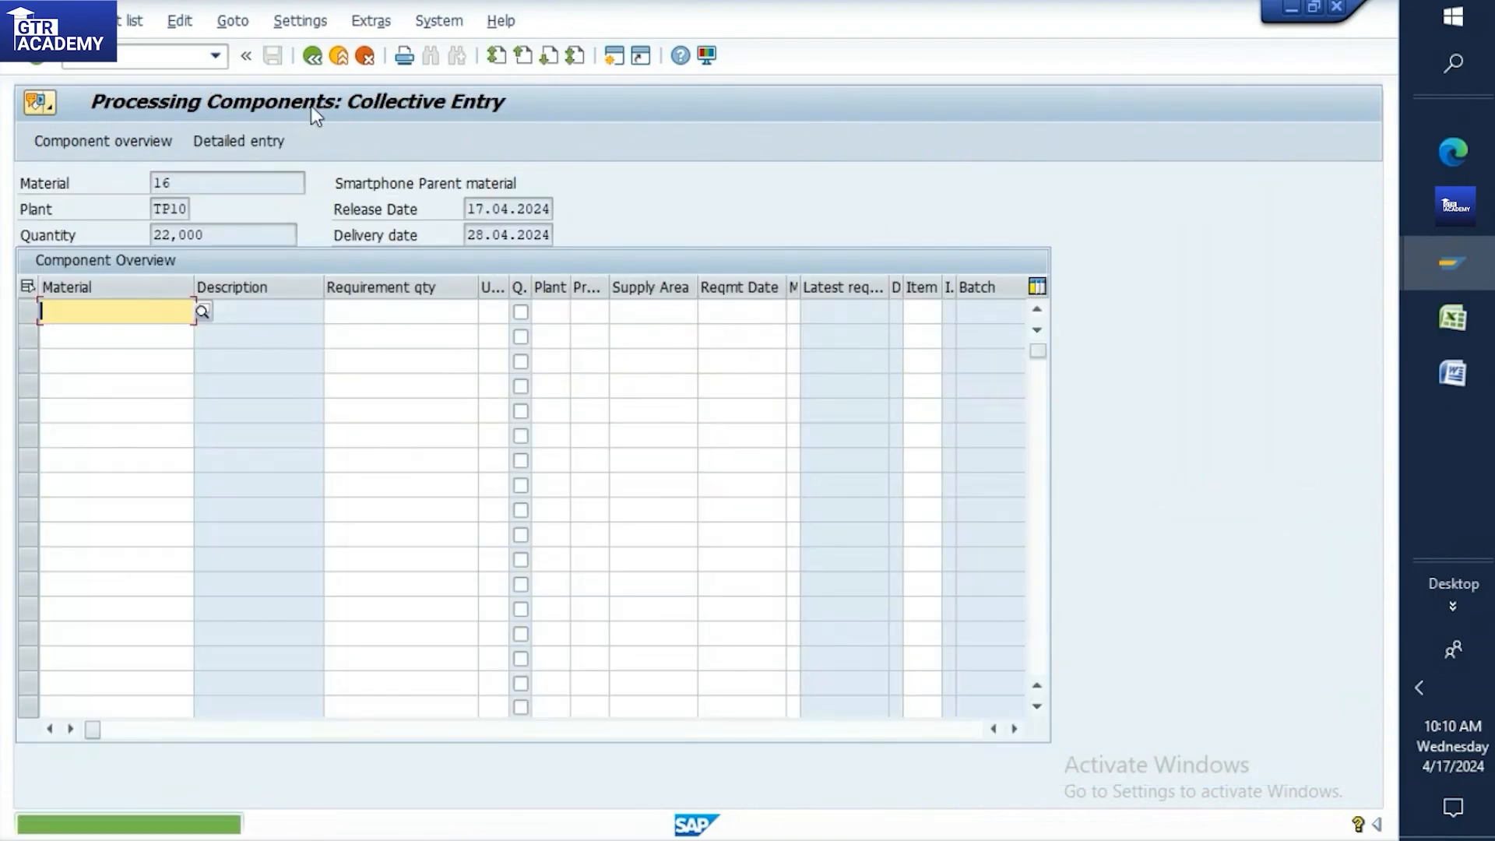
click(321, 58)
click(362, 59)
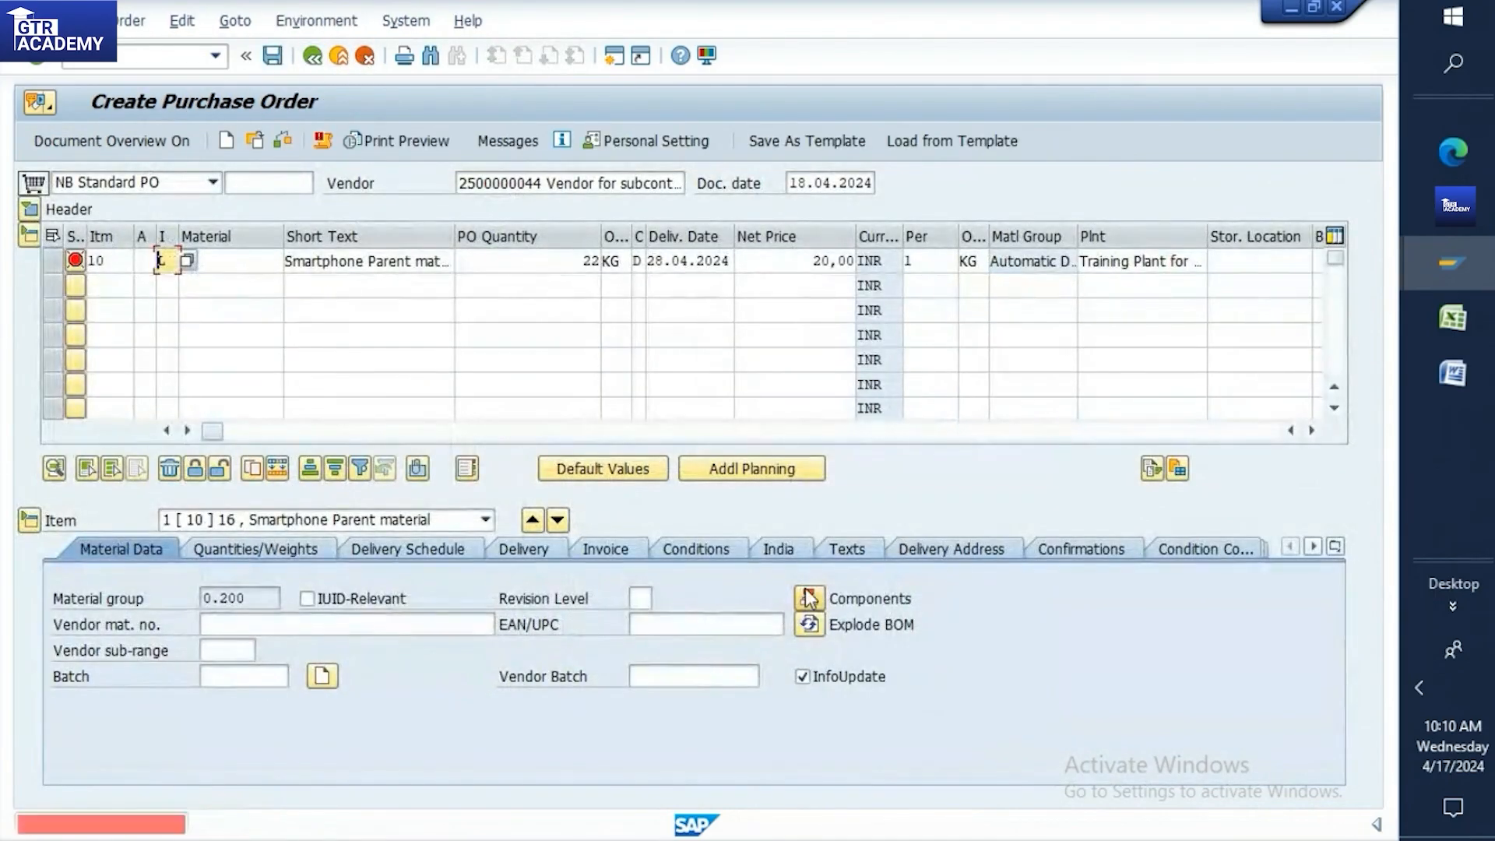
Open the item's component entry in SAP and add child materials 60000640, 60000641 and 60000642 copied from the Excel sheet
click(808, 599)
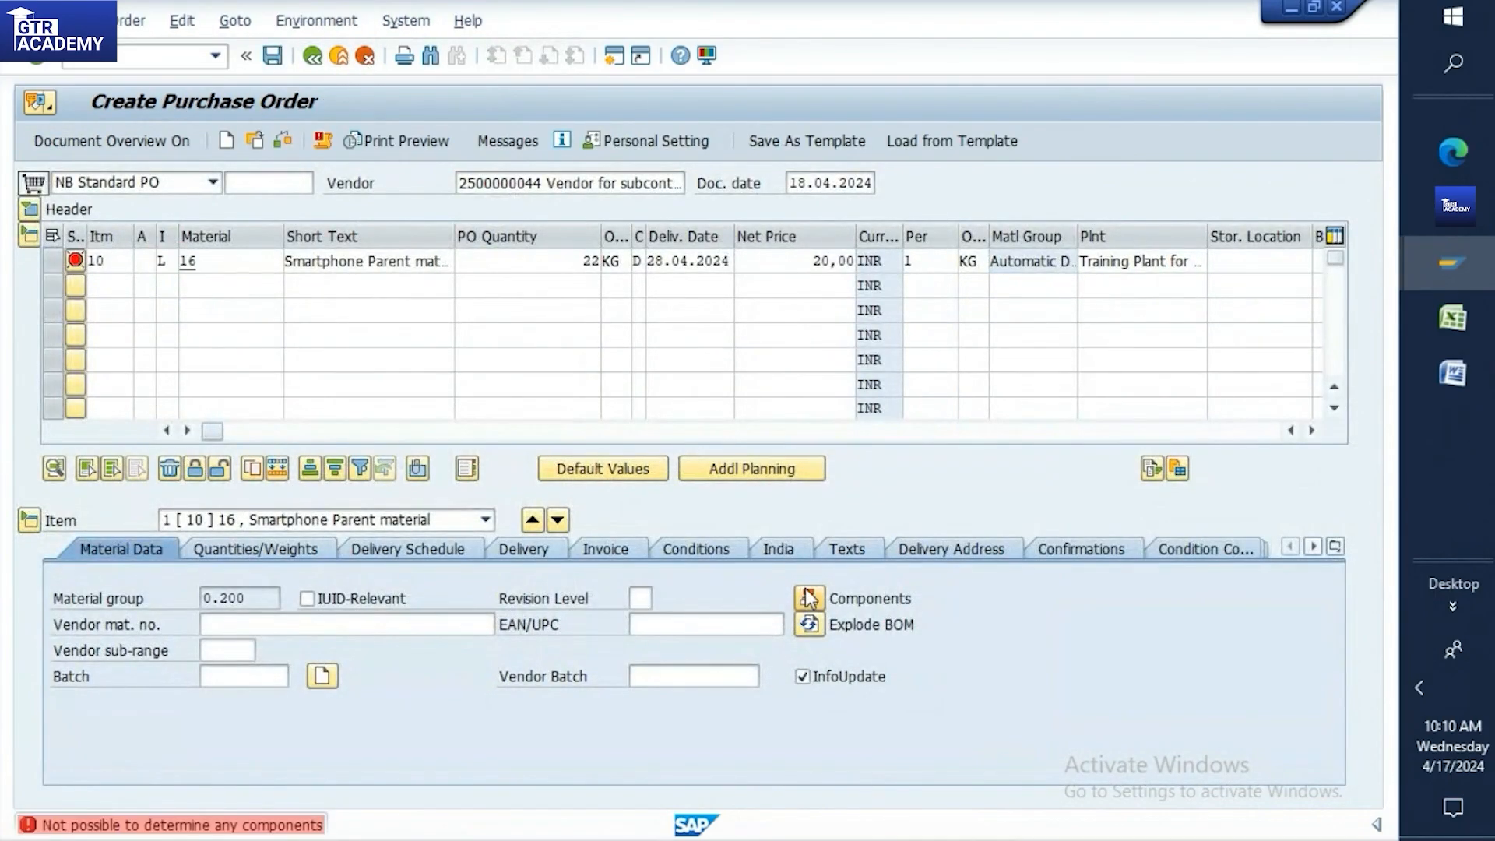
click(1442, 320)
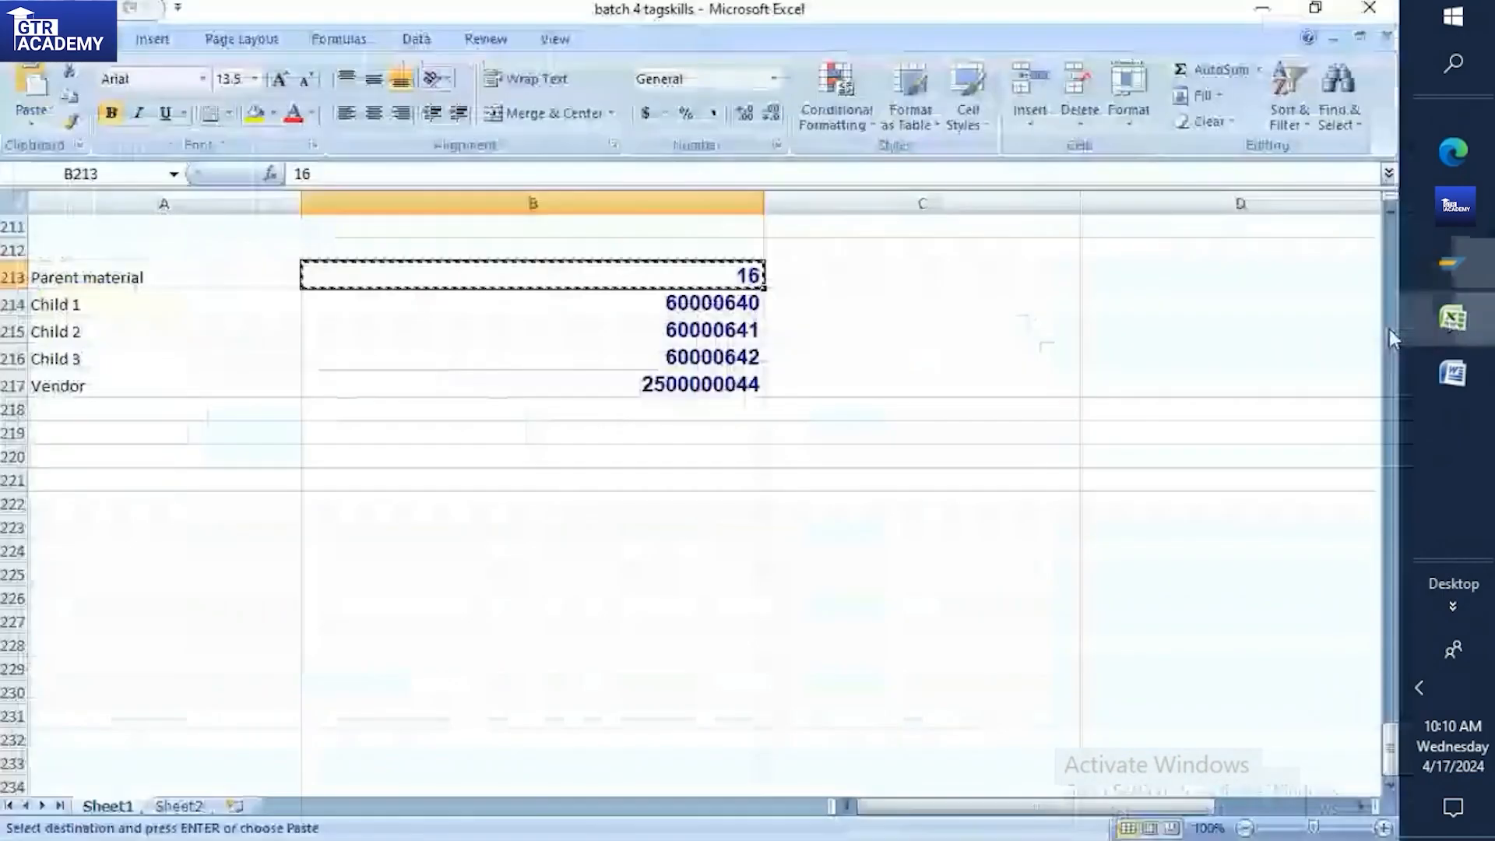
drag(714, 302, 718, 351)
key(ctrl+c)
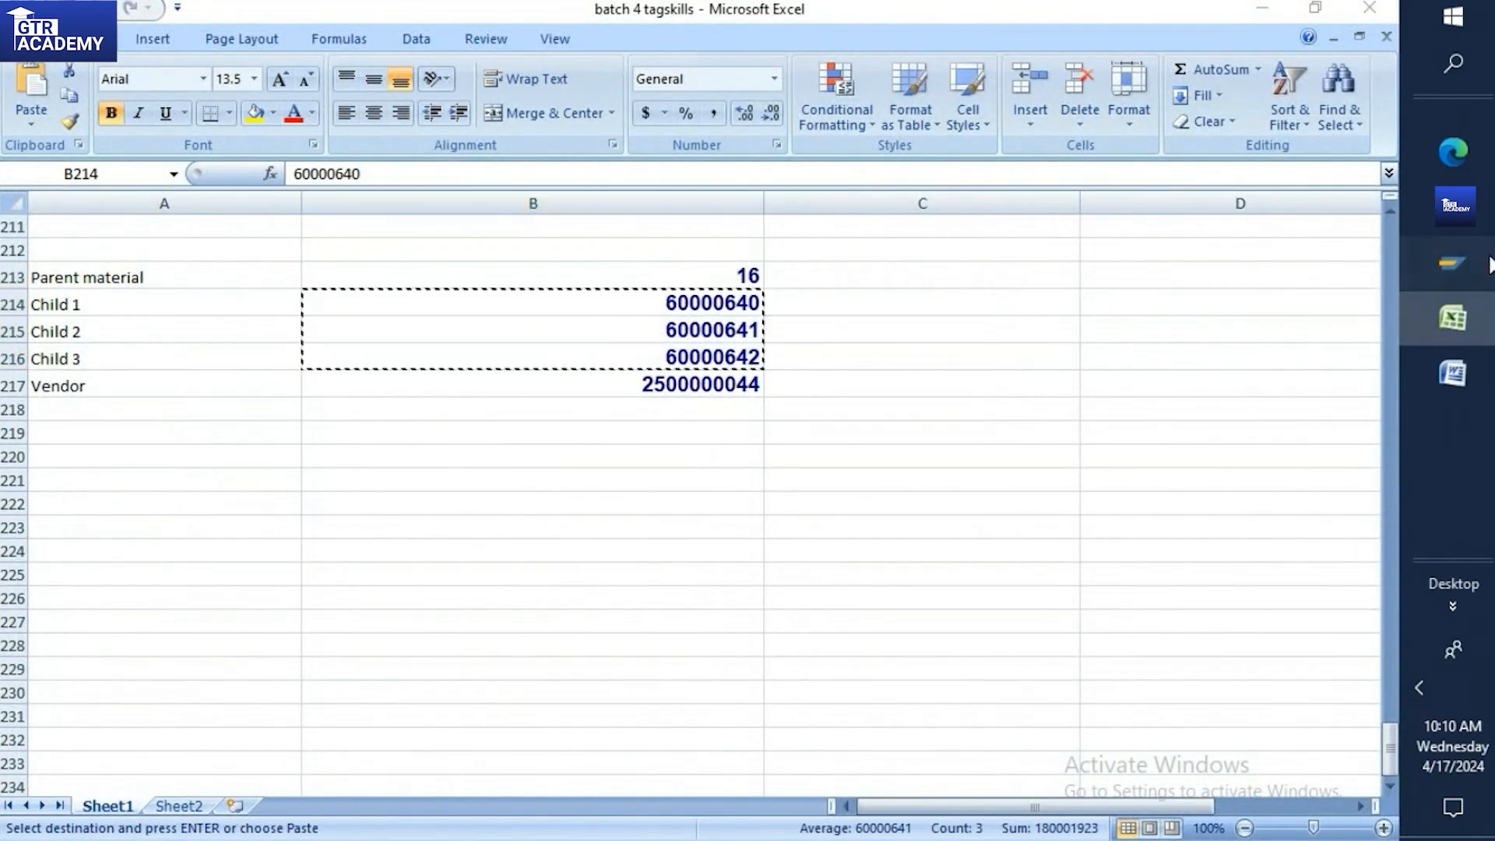
click(1452, 263)
key(ctrl+v)
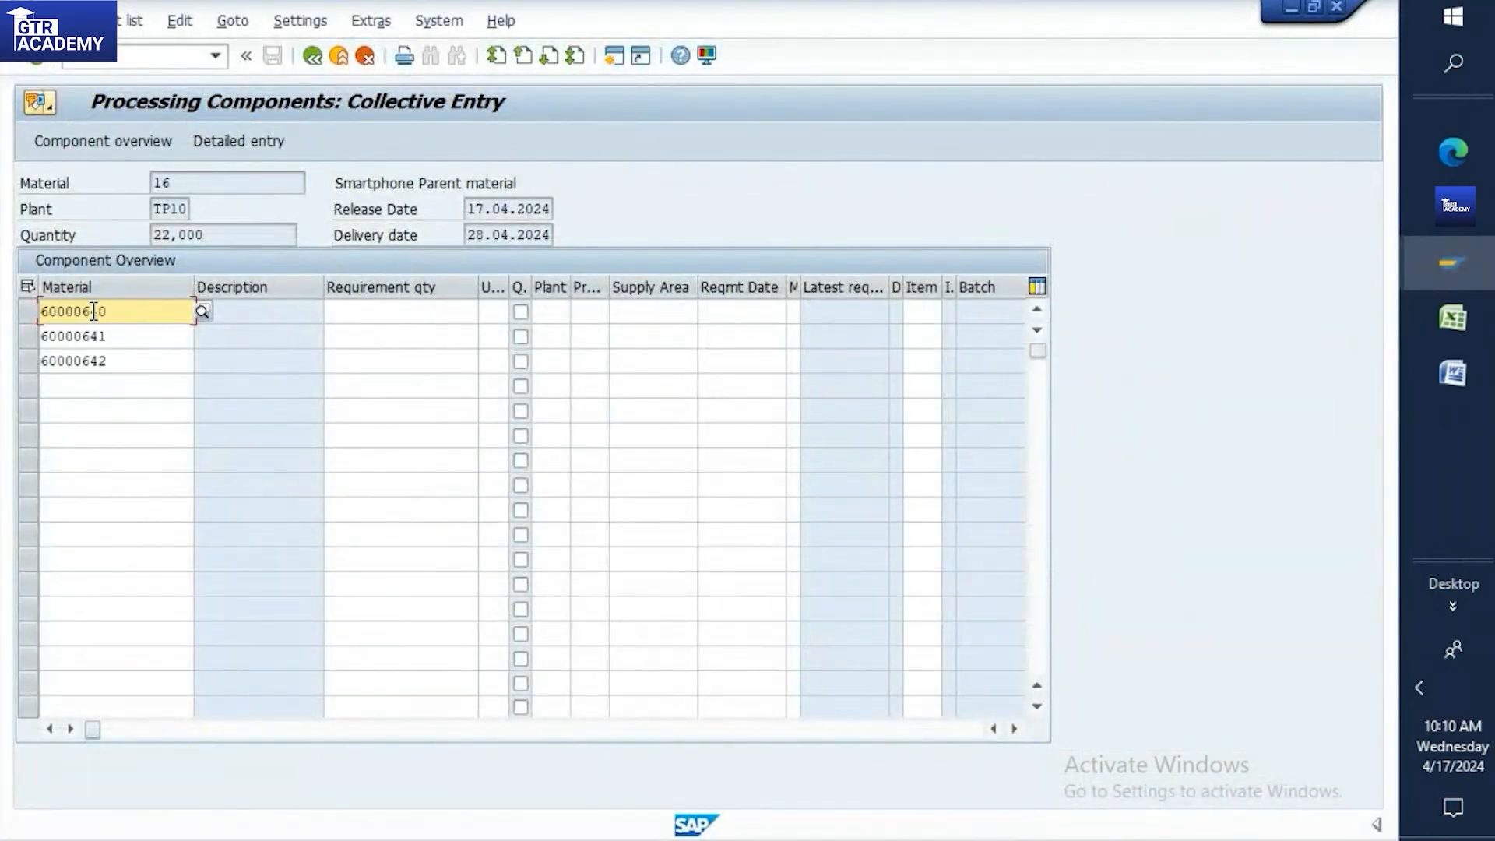
key(Return)
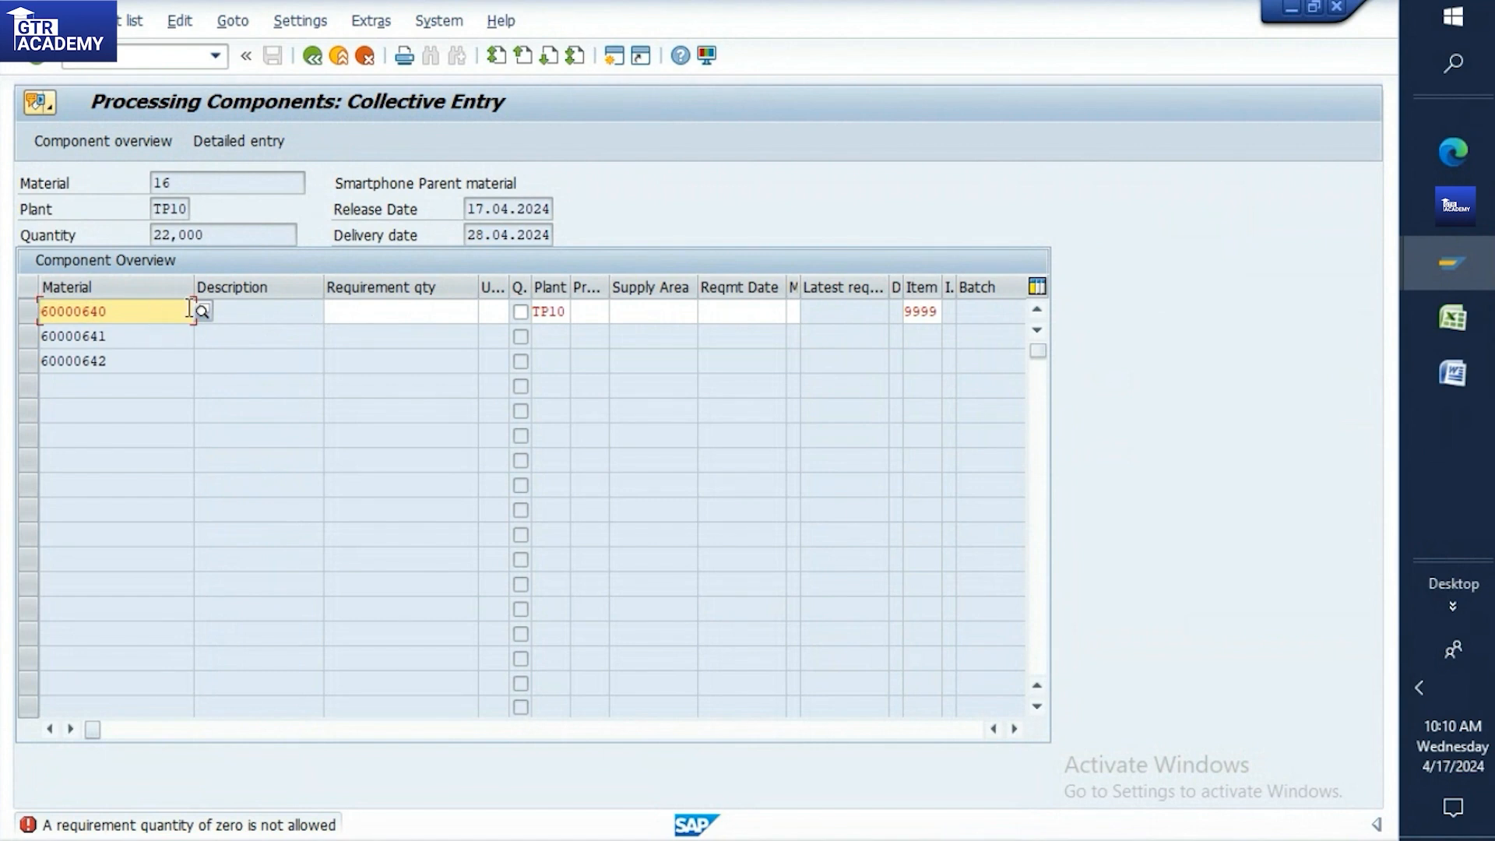
Set the requirement quantity of component 60000640 to 22
click(383, 316)
text(10)
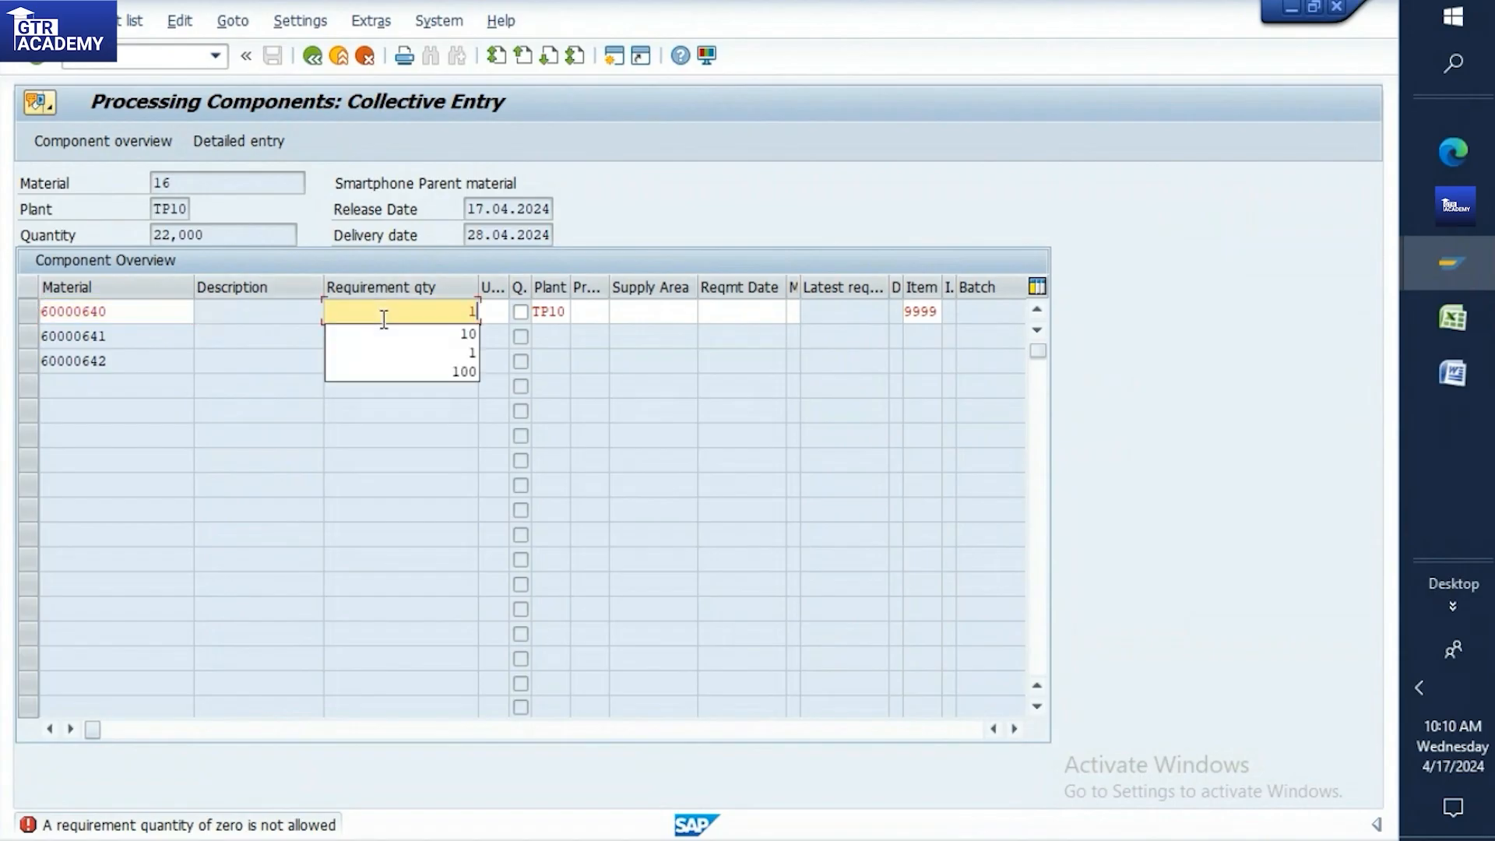
key(BackSpace)
key(BackSpace)
text(22)
key(Return)
Set the requirement quantity of component 60000641 to 22
click(397, 333)
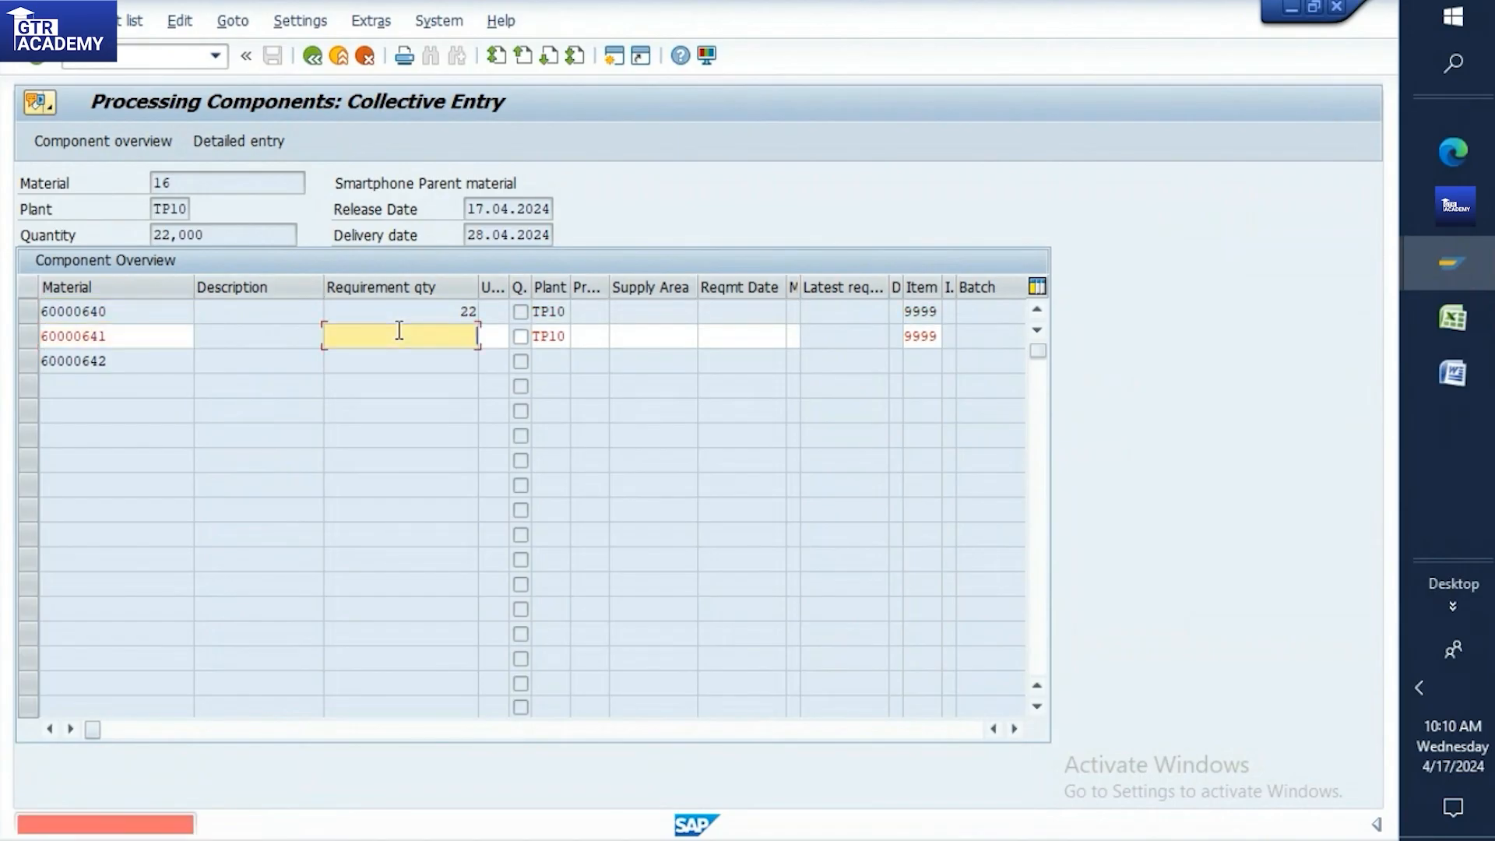
text(22)
click(410, 360)
click(415, 363)
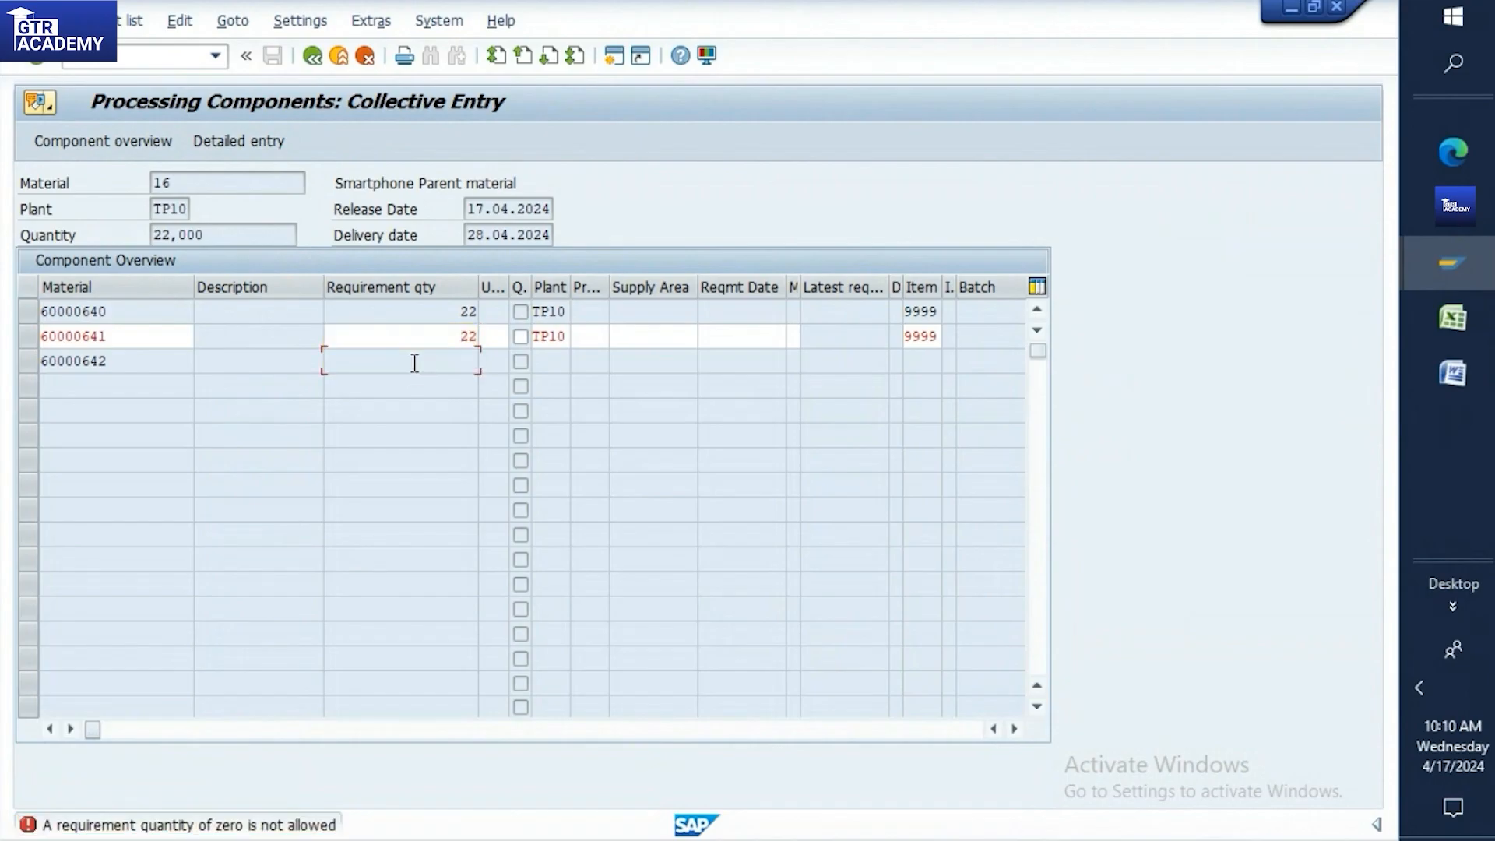
key(Return)
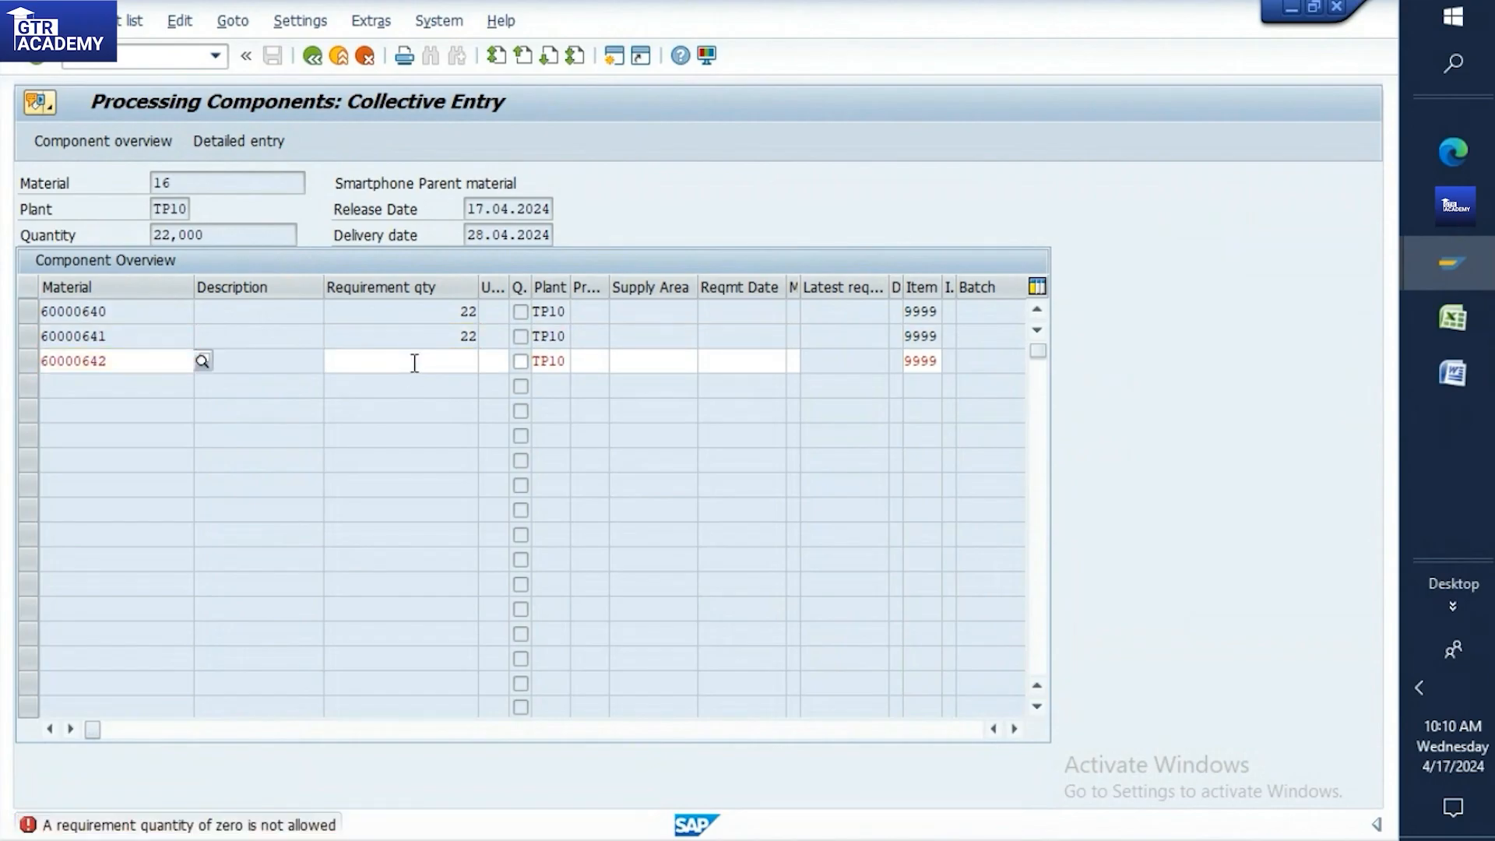
Keep the third component's material number as 60000642 and set its requirement quantity to 22
text(22)
key(Return)
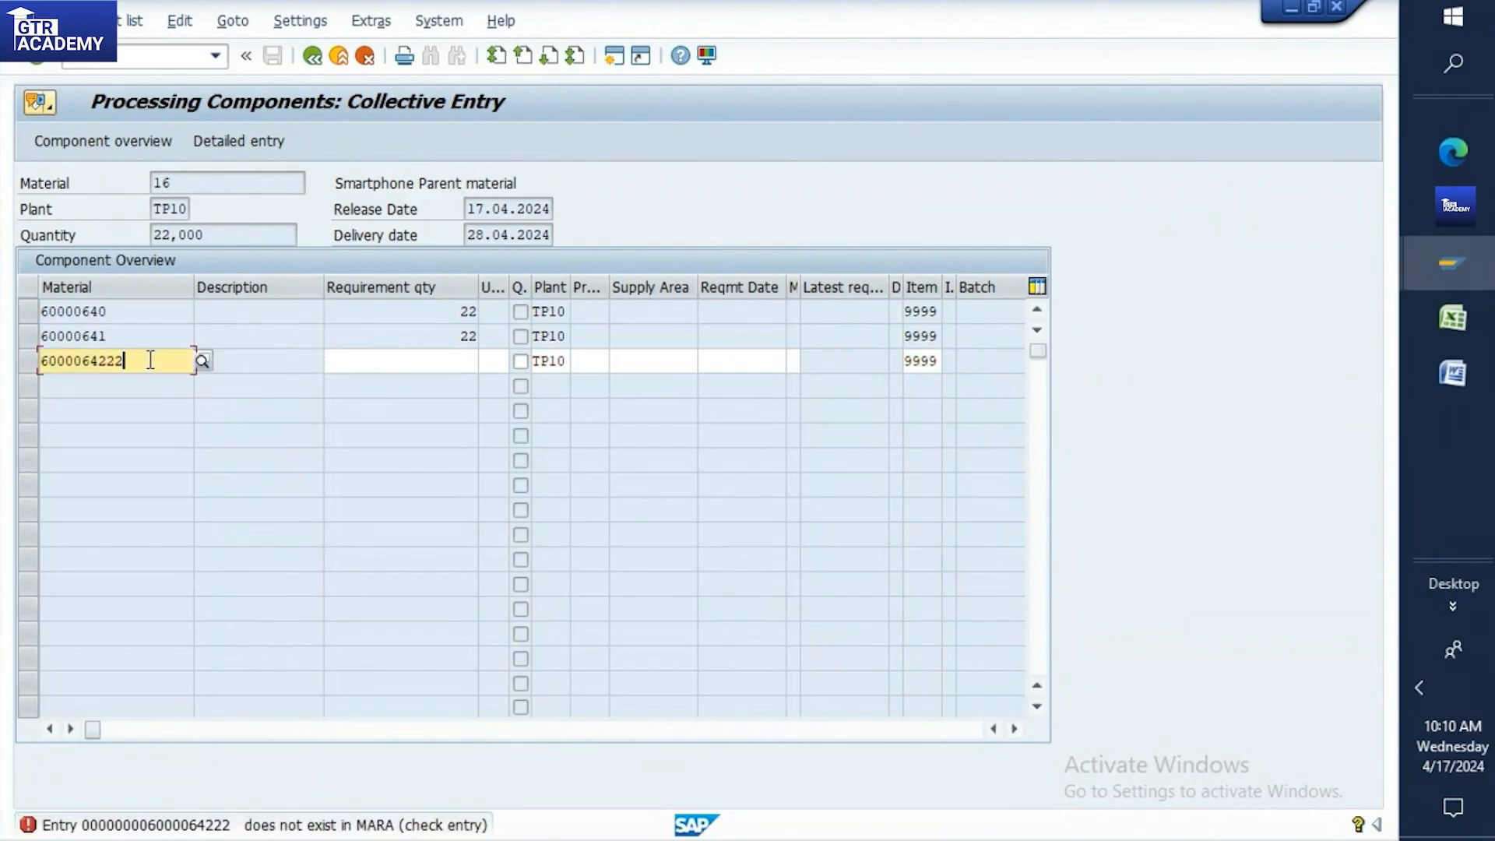
key(BackSpace)
key(BackSpace)
click(385, 357)
text(22)
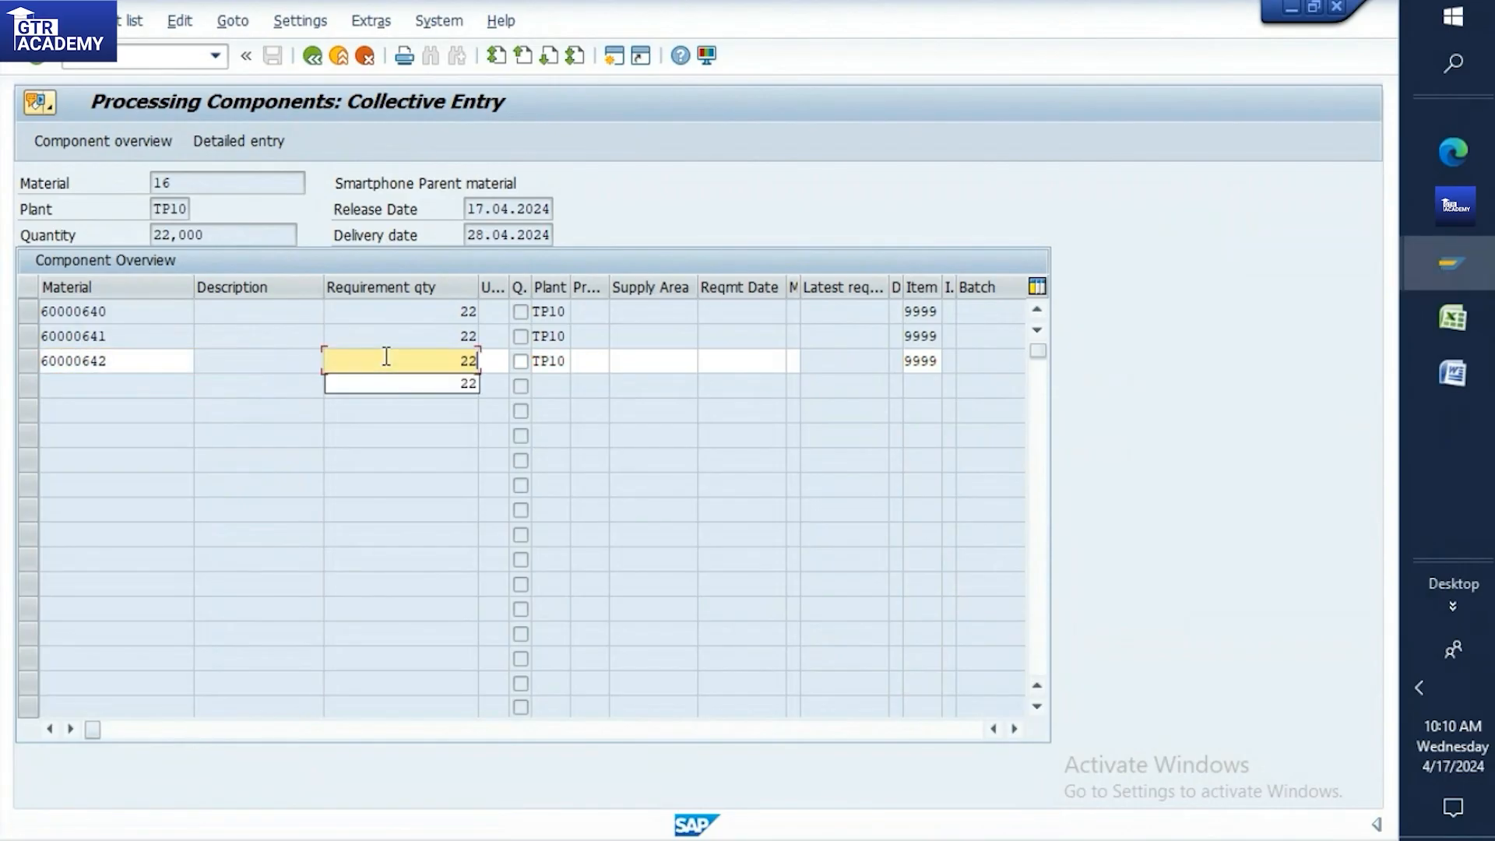
key(Return)
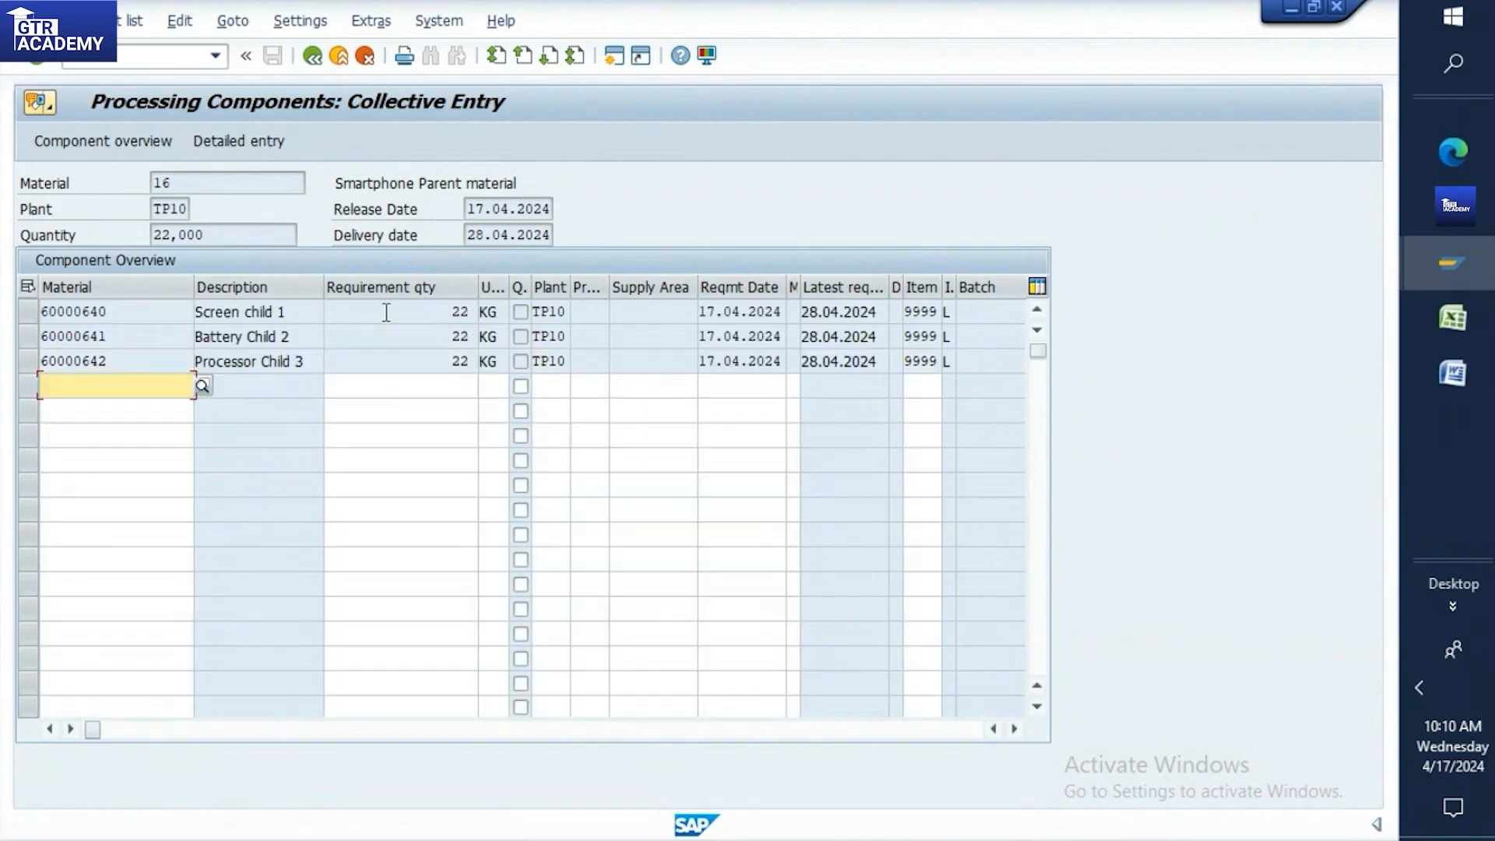
Return from the component entry, check the purchase order and save it
click(335, 57)
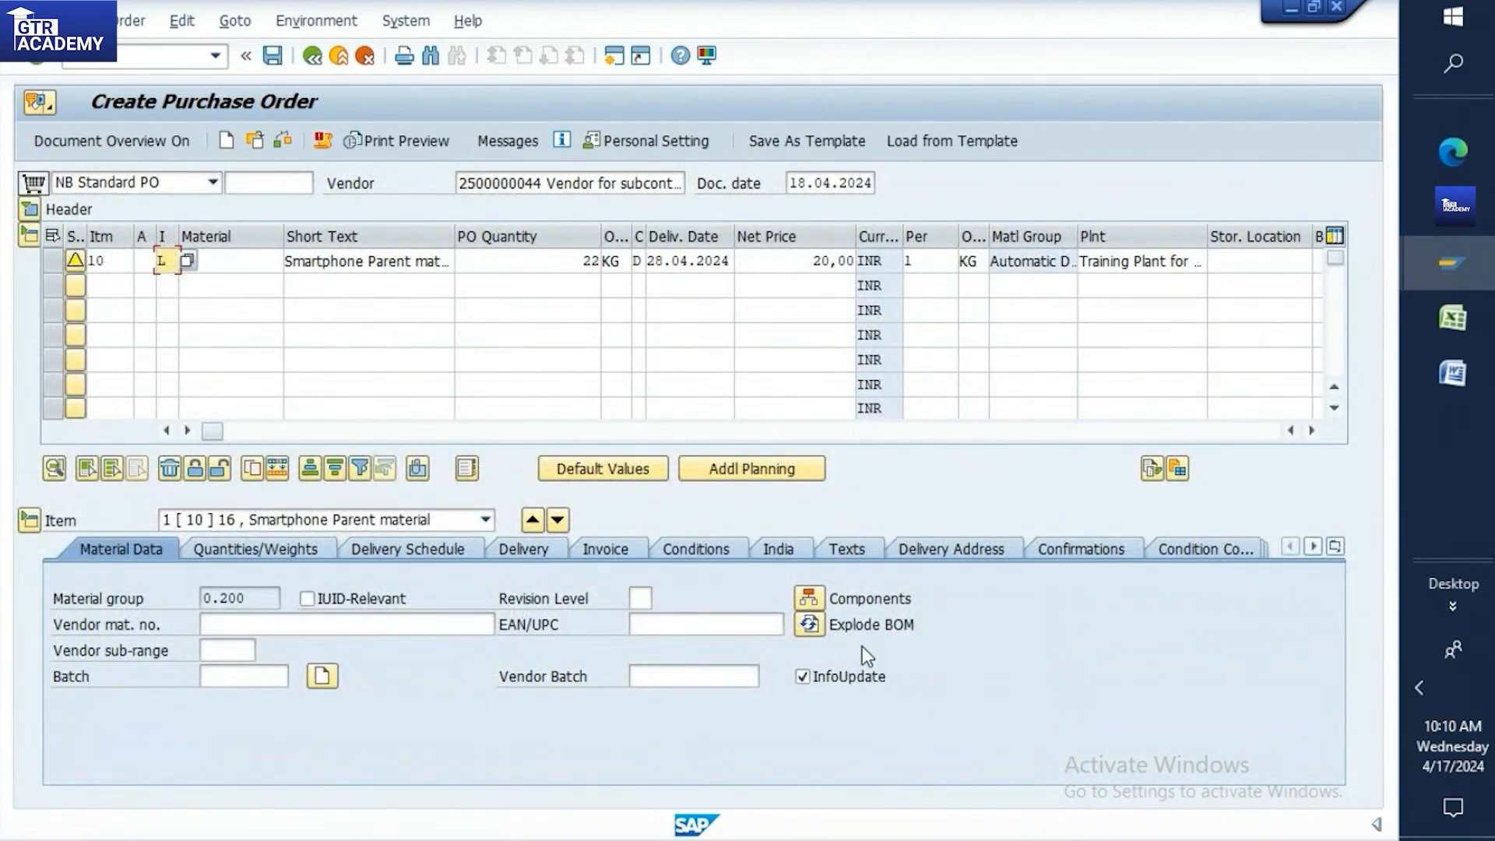
click(283, 143)
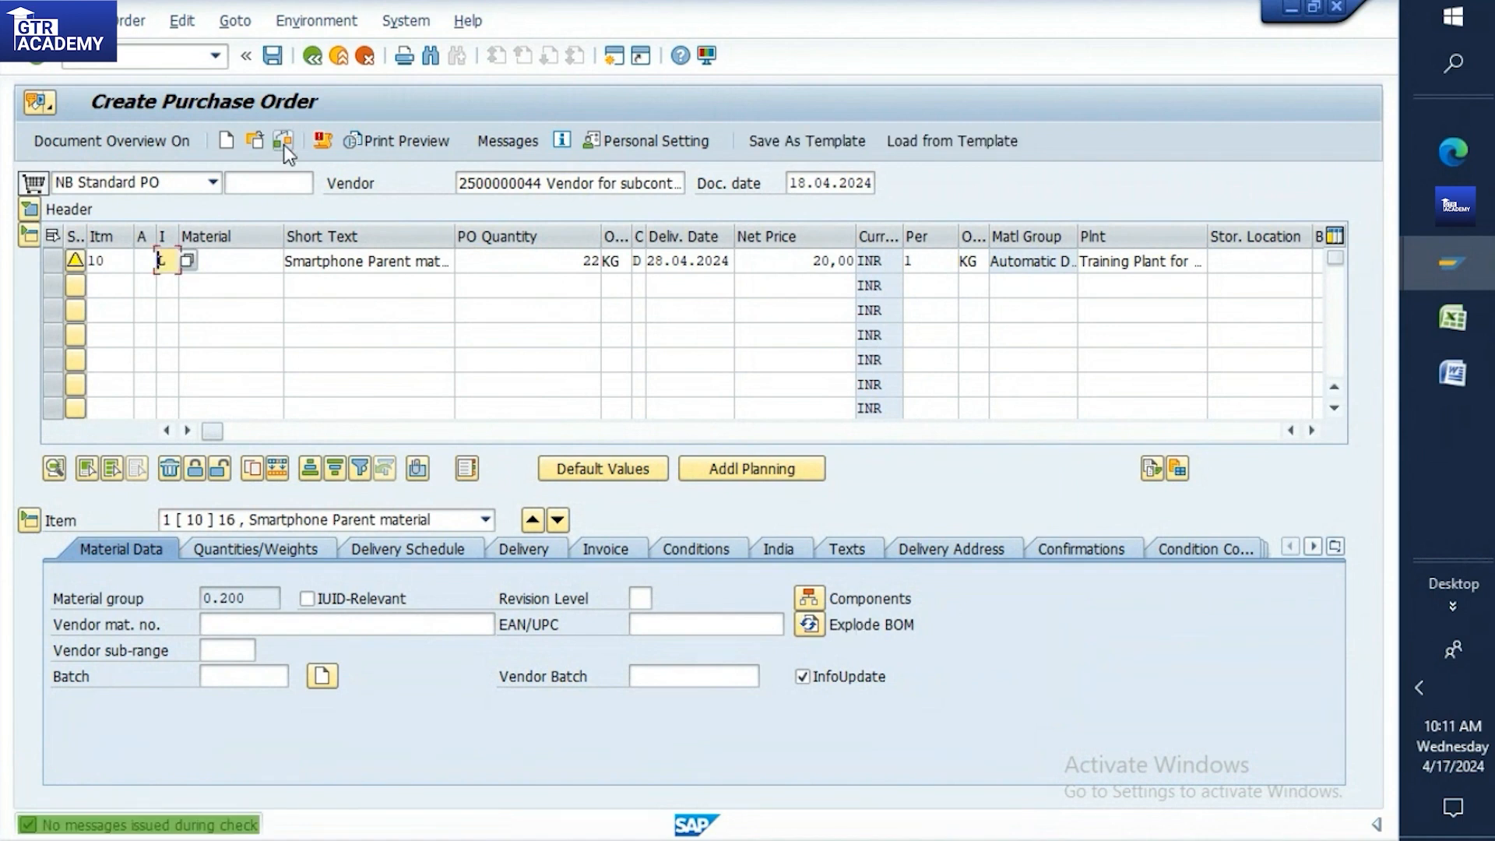
click(281, 60)
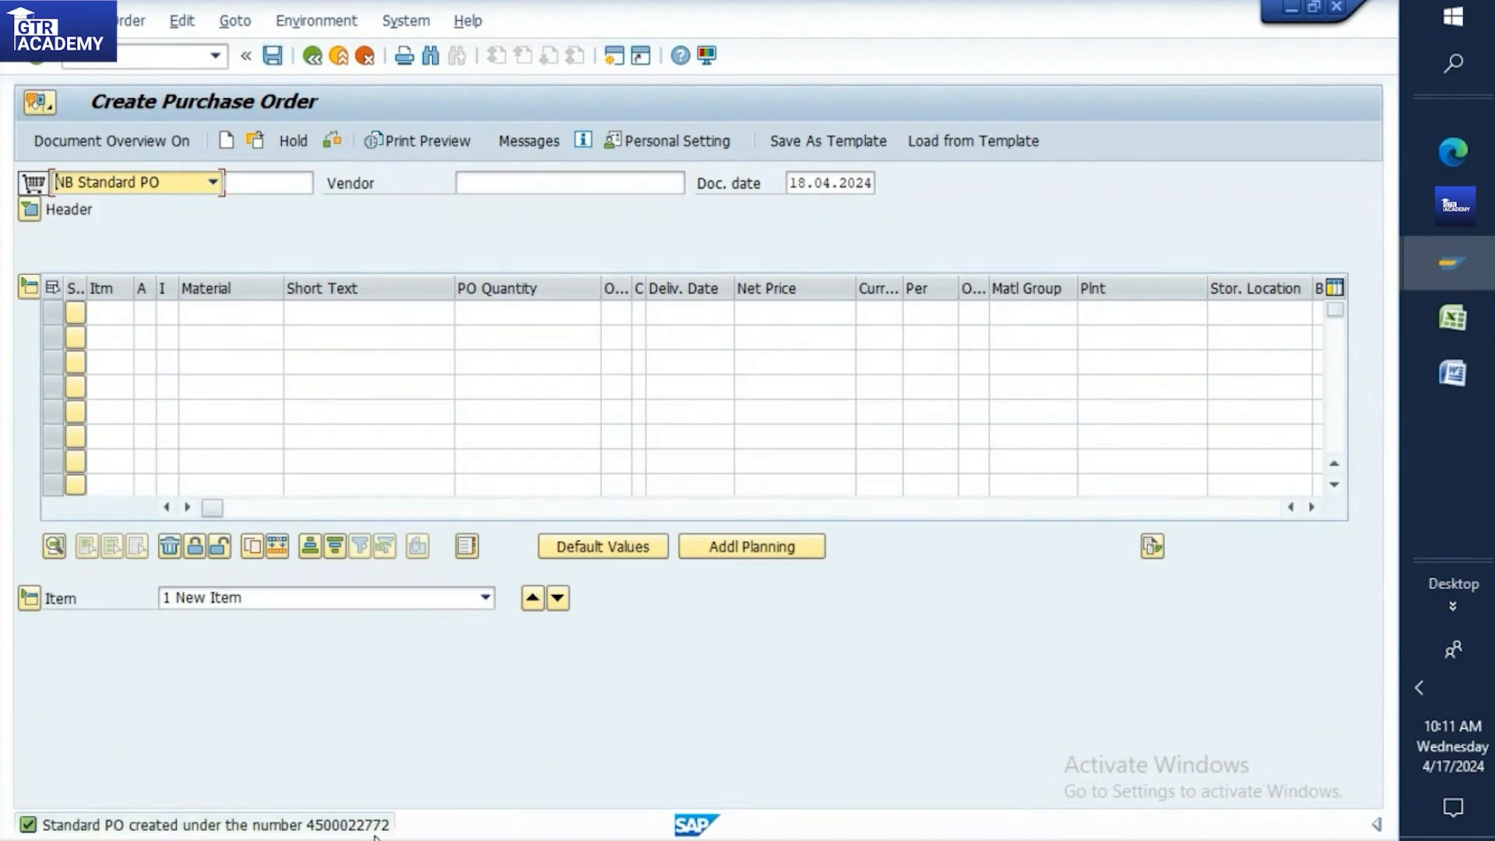
Copy the new purchase order number from the message details into Excel cell B218 and label cell A218 "PO"
double_click(375, 827)
drag(365, 151, 479, 157)
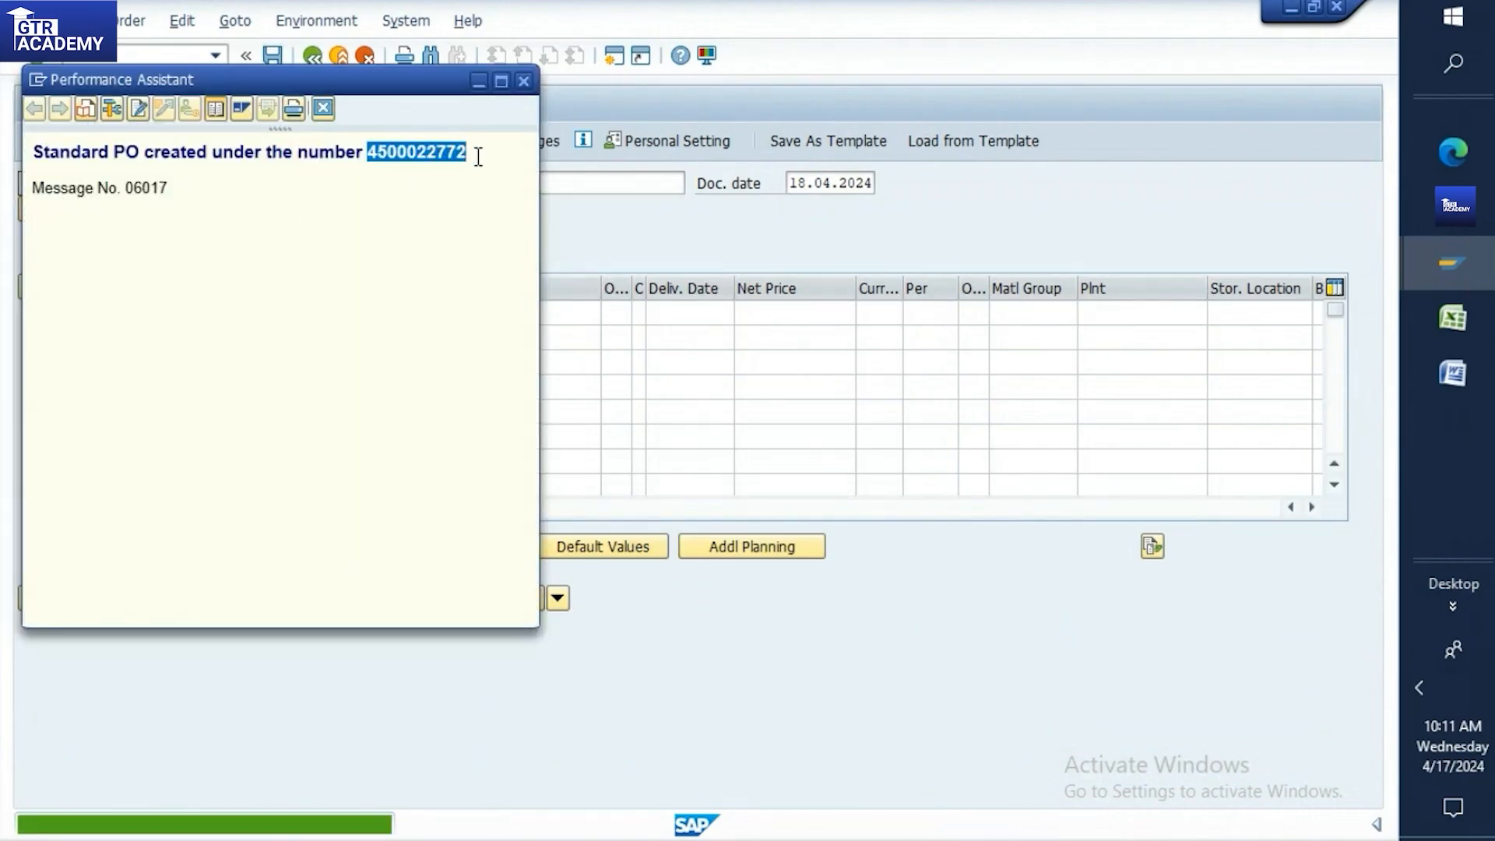
click(1451, 321)
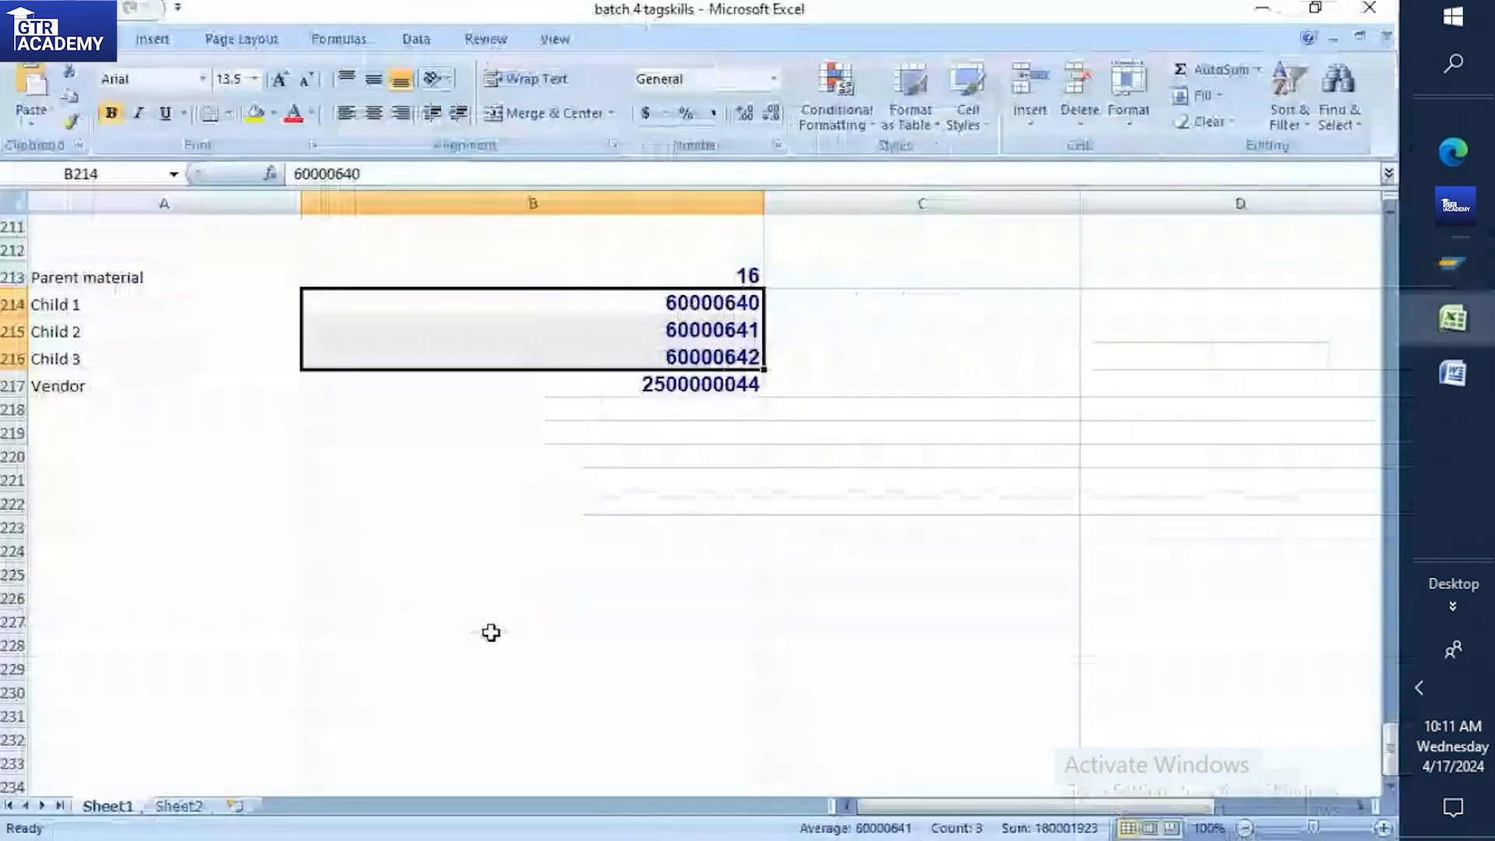
click(488, 422)
click(487, 408)
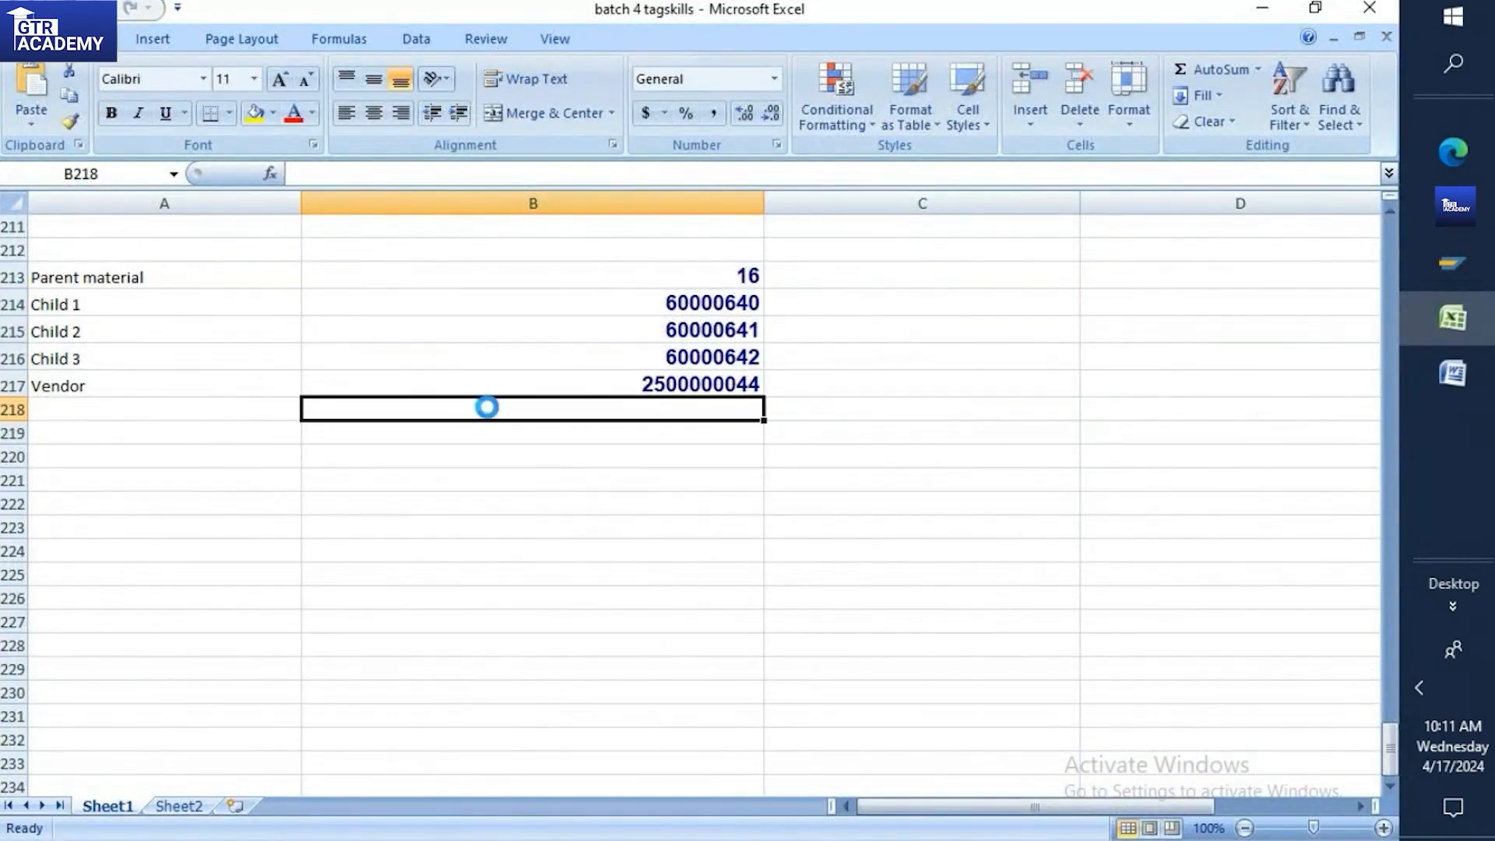
key(ctrl+v)
click(84, 415)
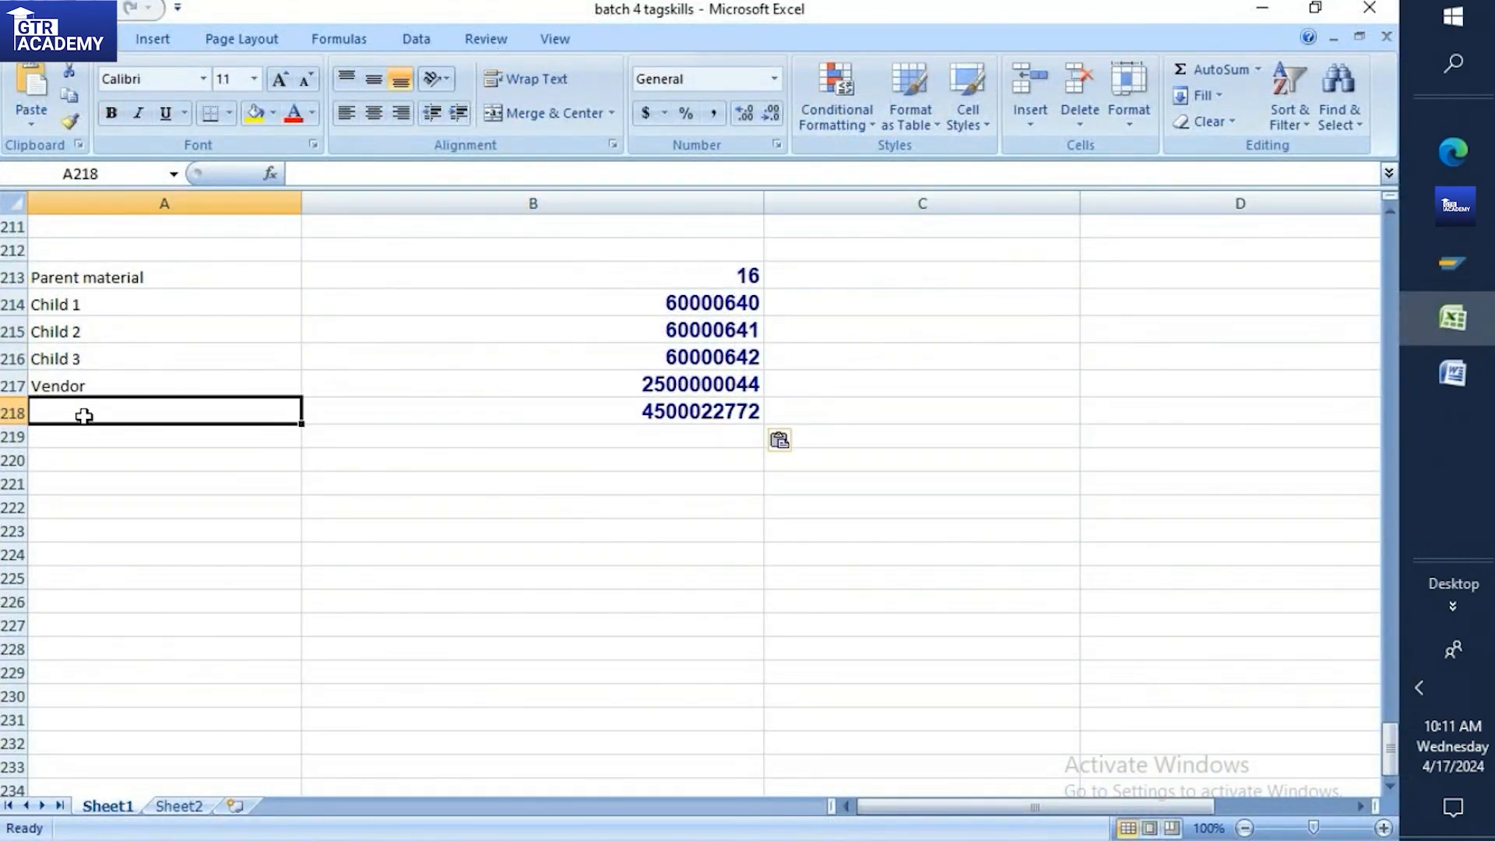
text(PO)
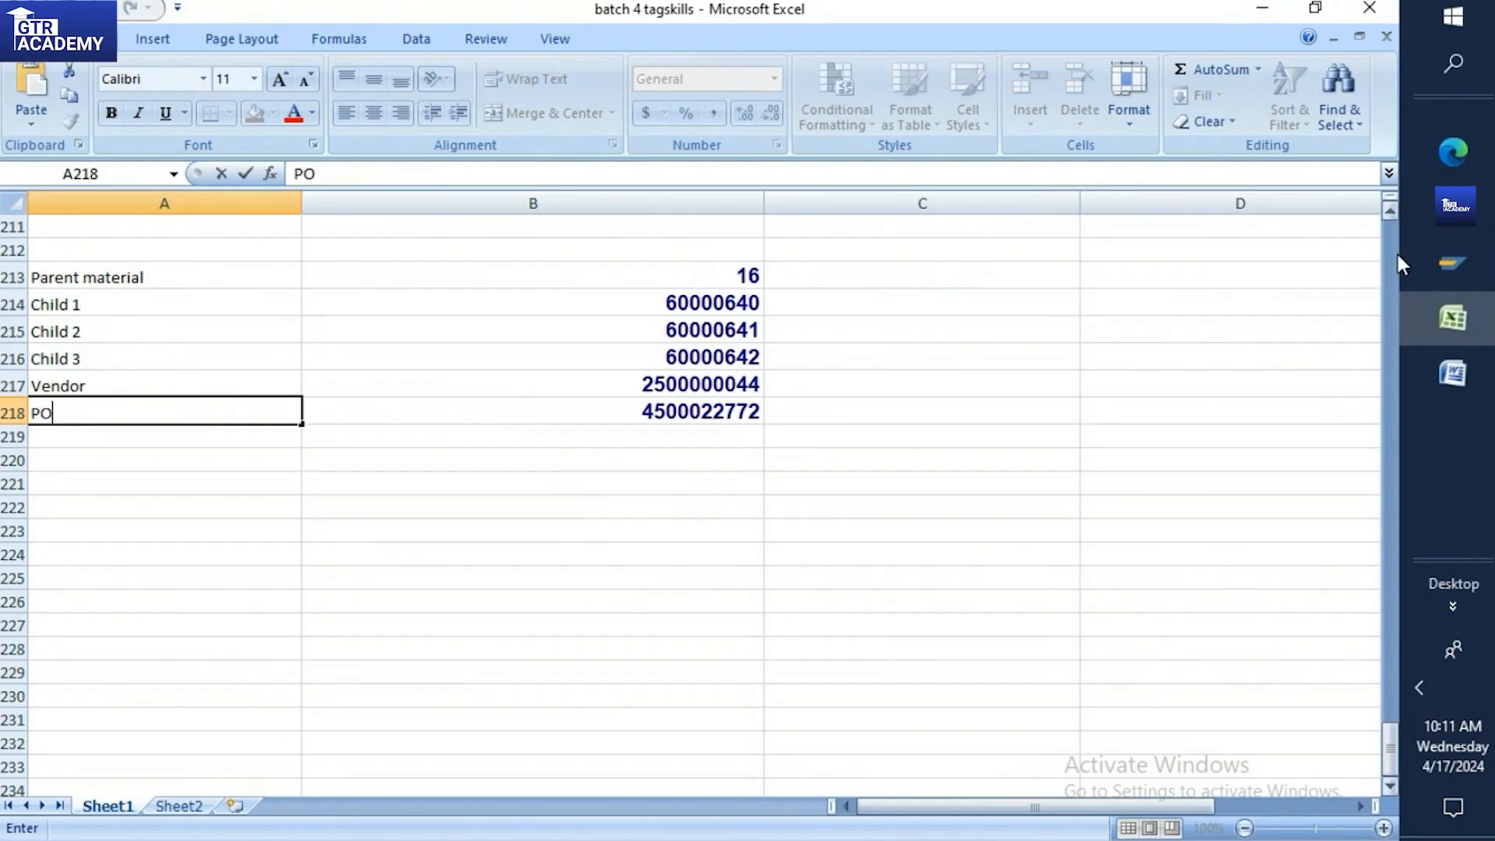
Close the message details in SAP and run the ME2O stock monitoring for the subcontracting vendor and plant TP10
mouse_move(1447, 265)
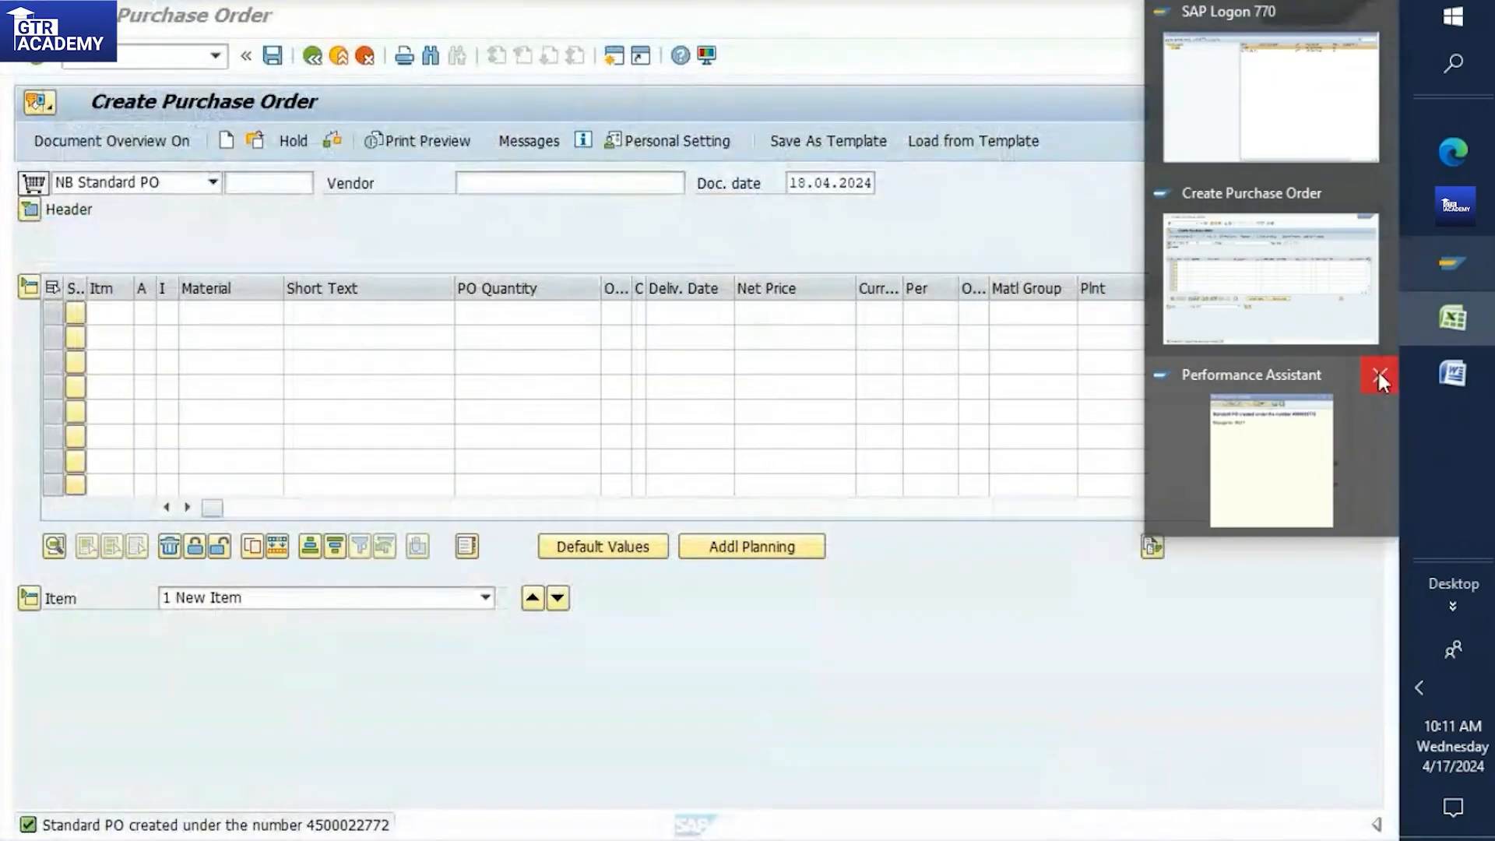
click(1375, 373)
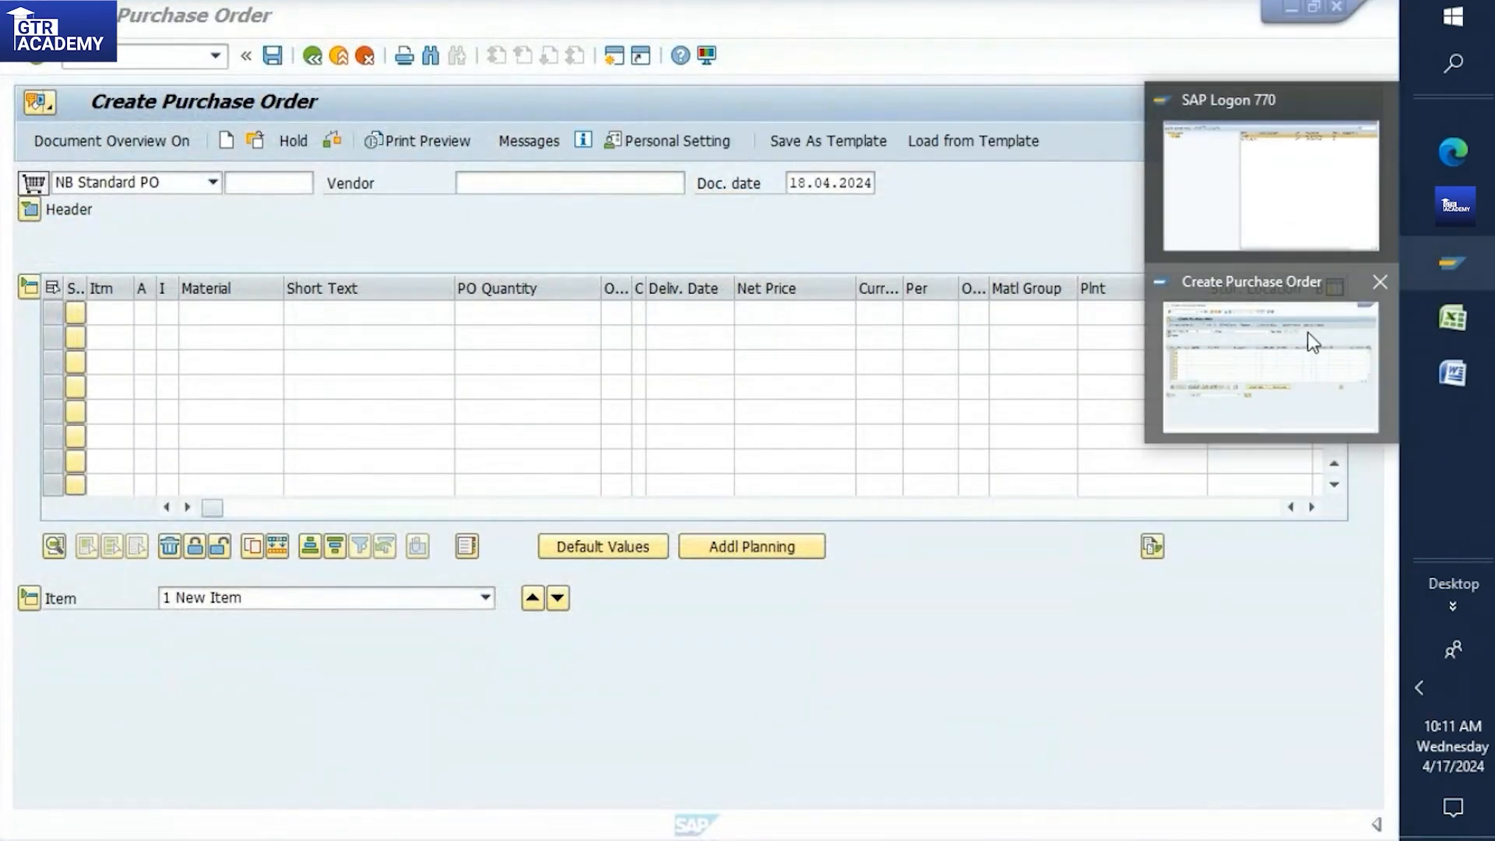
click(1308, 335)
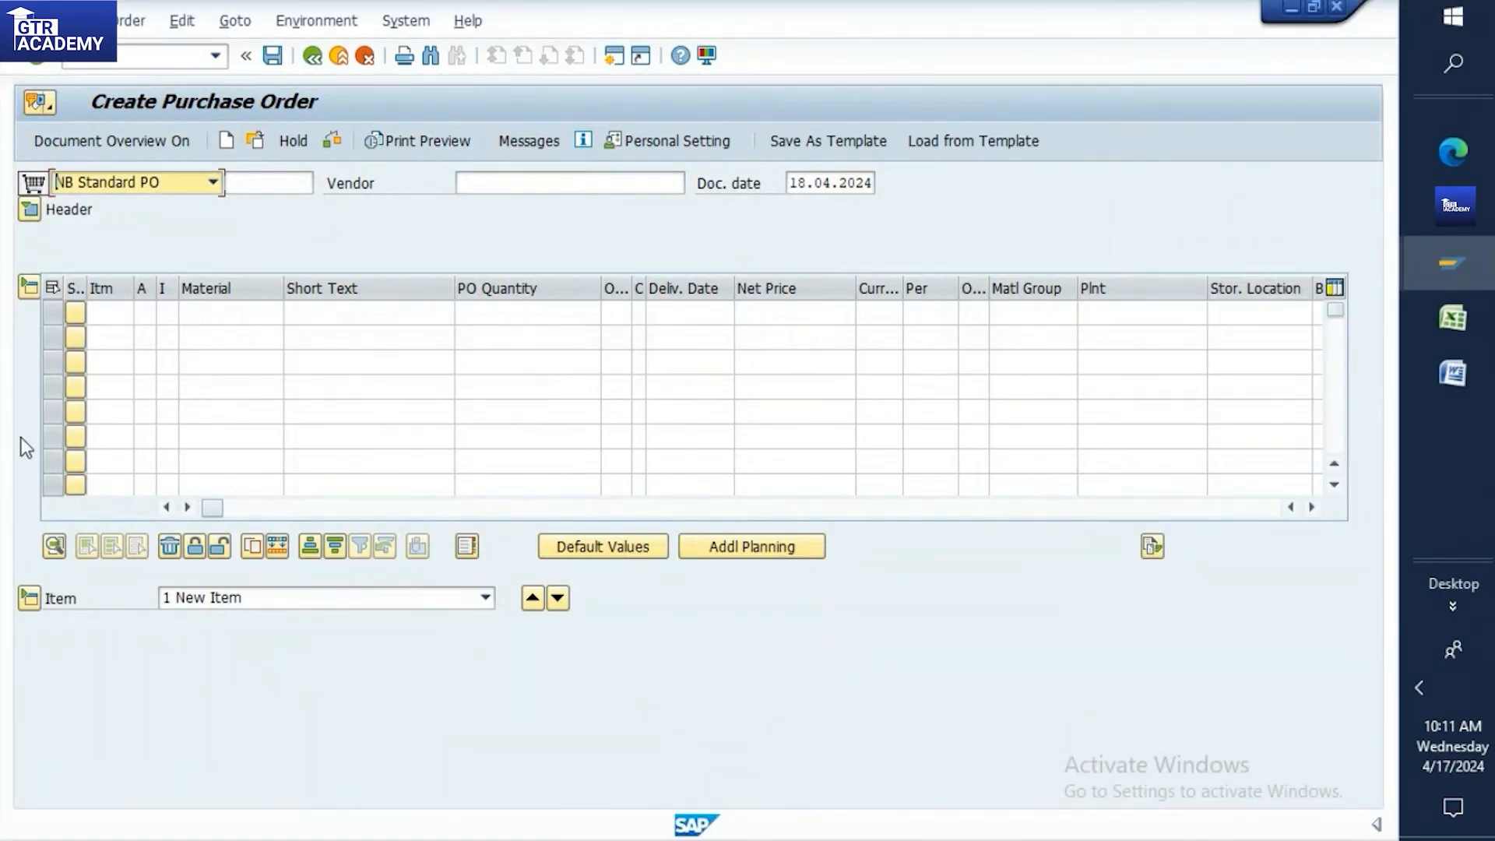
click(102, 60)
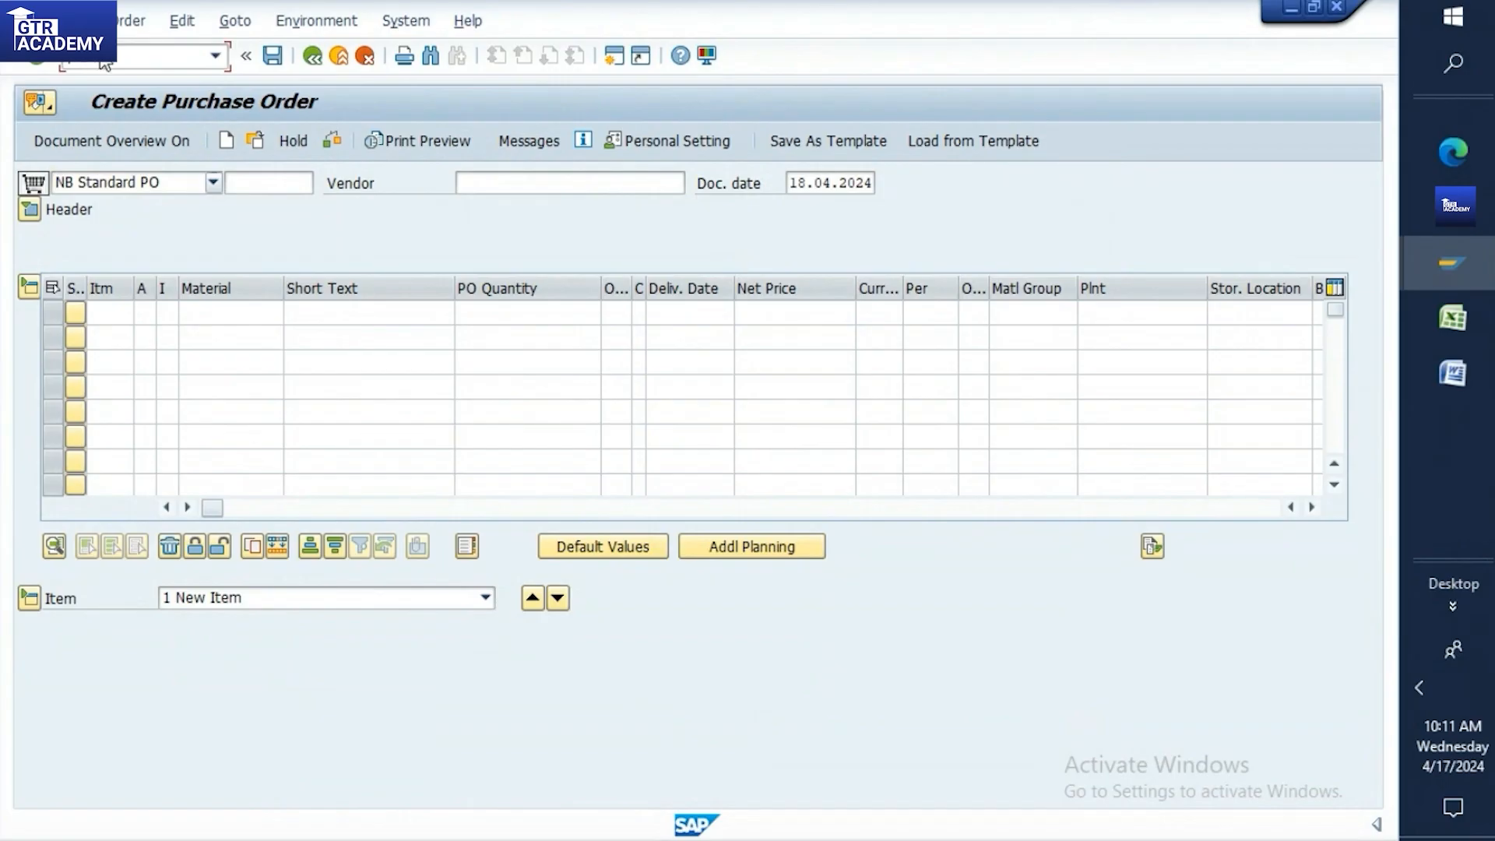
text(/nme2o)
key(Return)
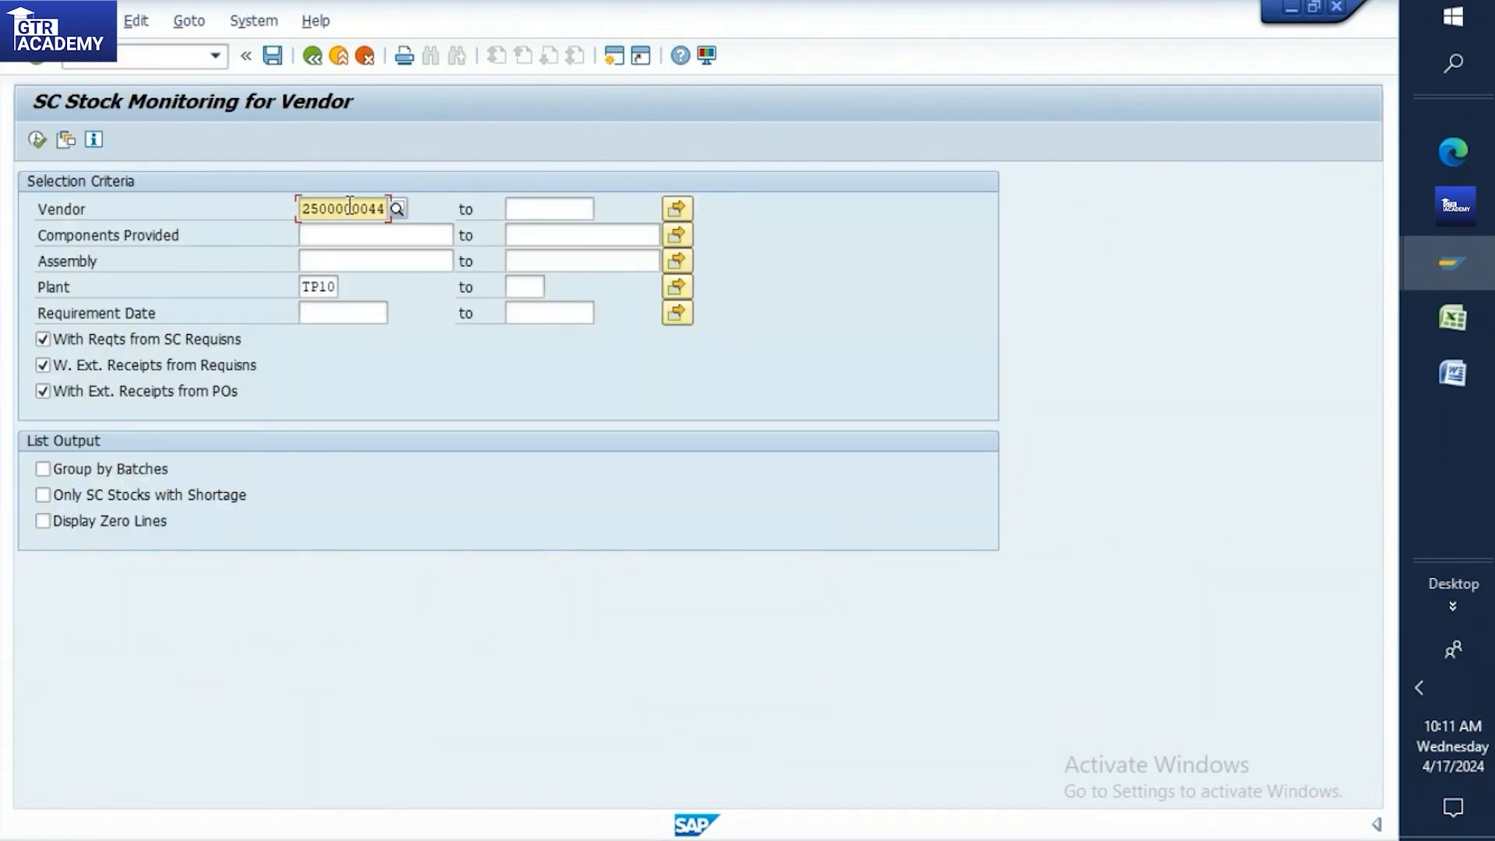
click(1451, 324)
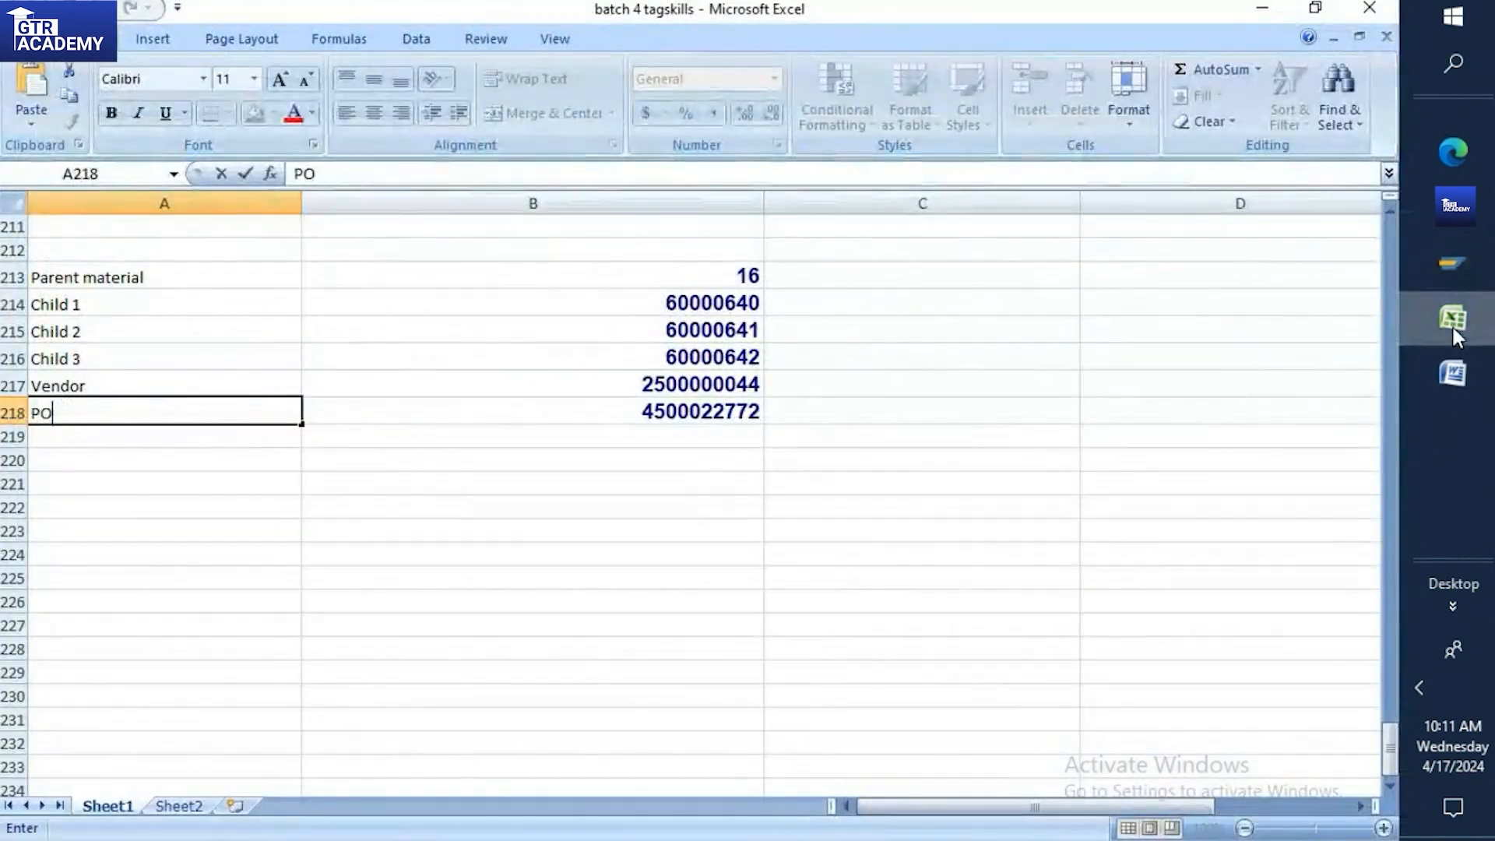
click(1451, 264)
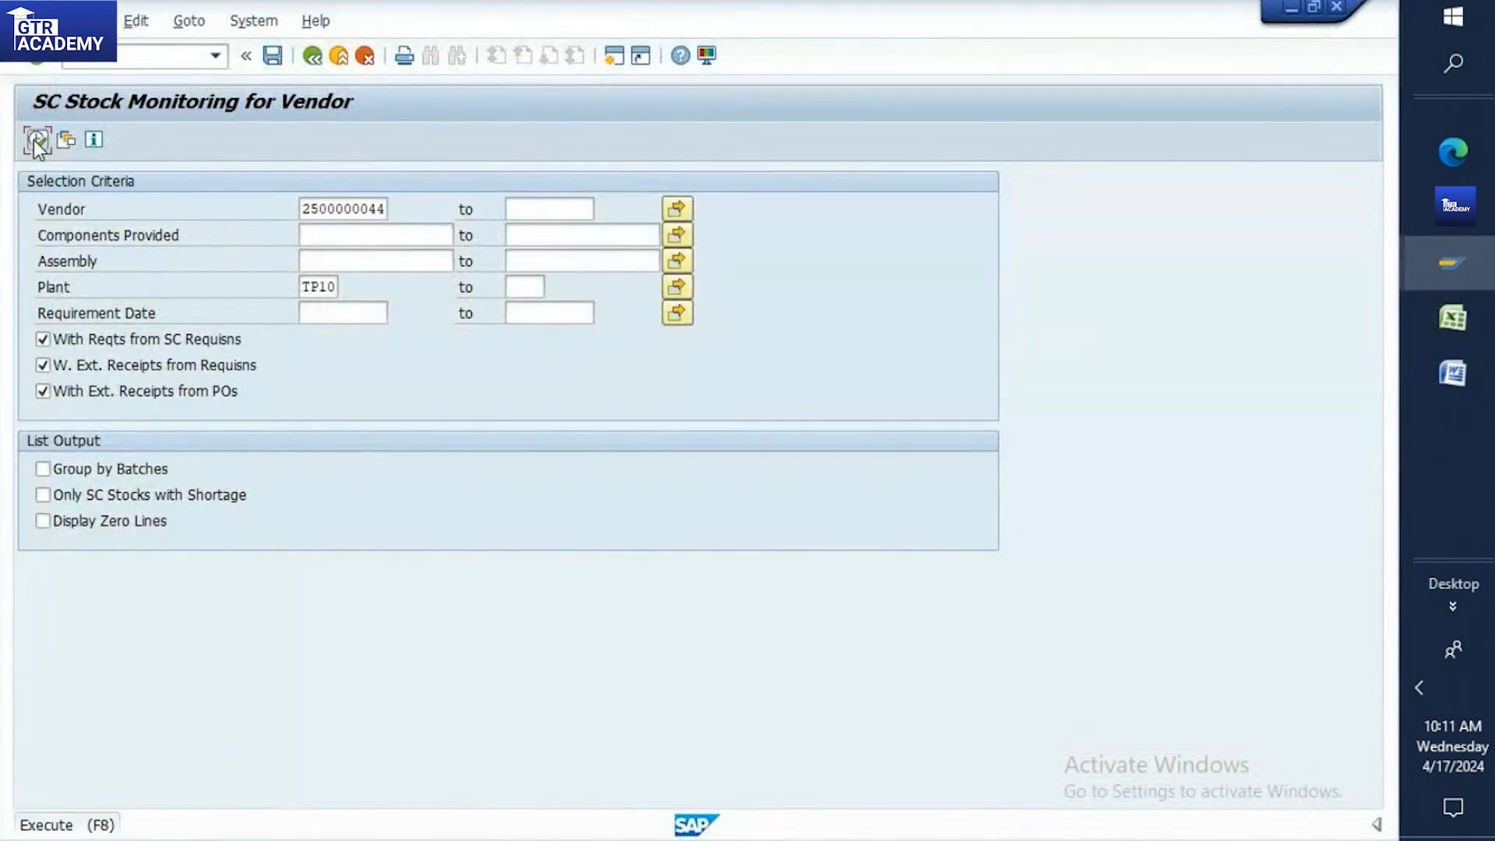
click(34, 138)
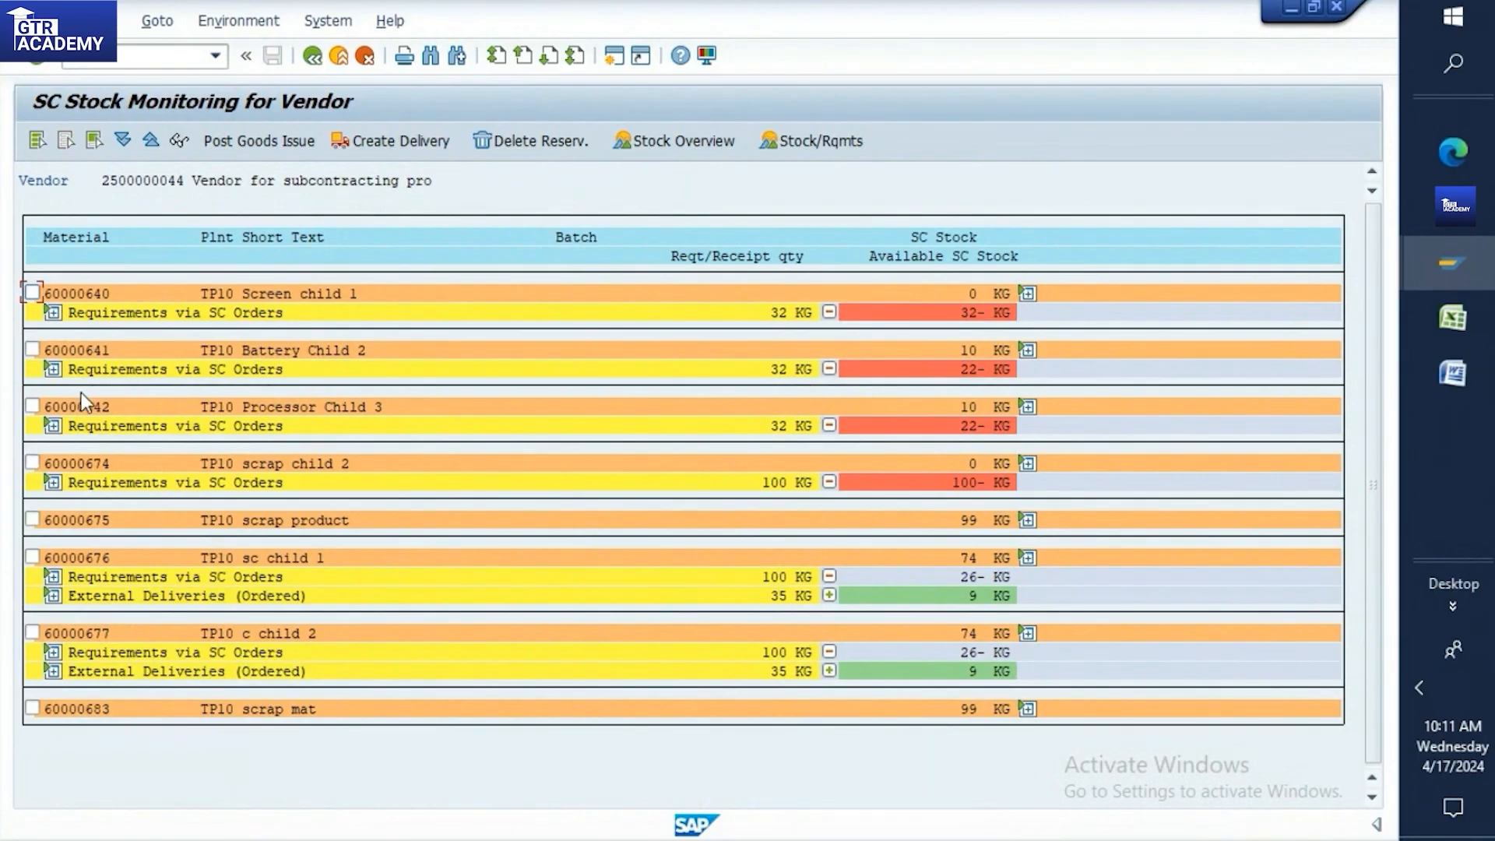
click(32, 349)
click(32, 293)
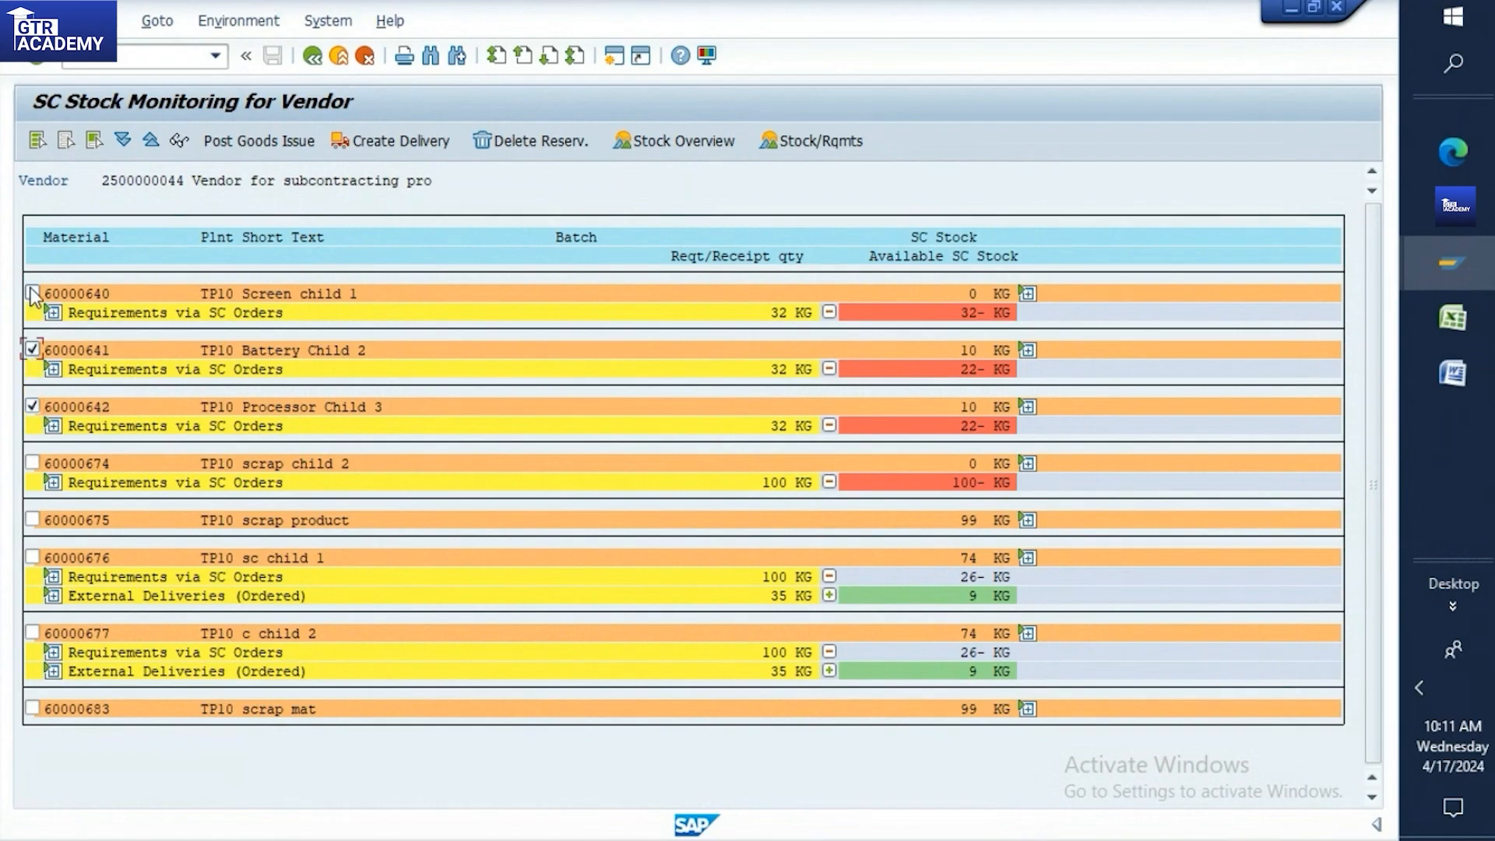
click(235, 140)
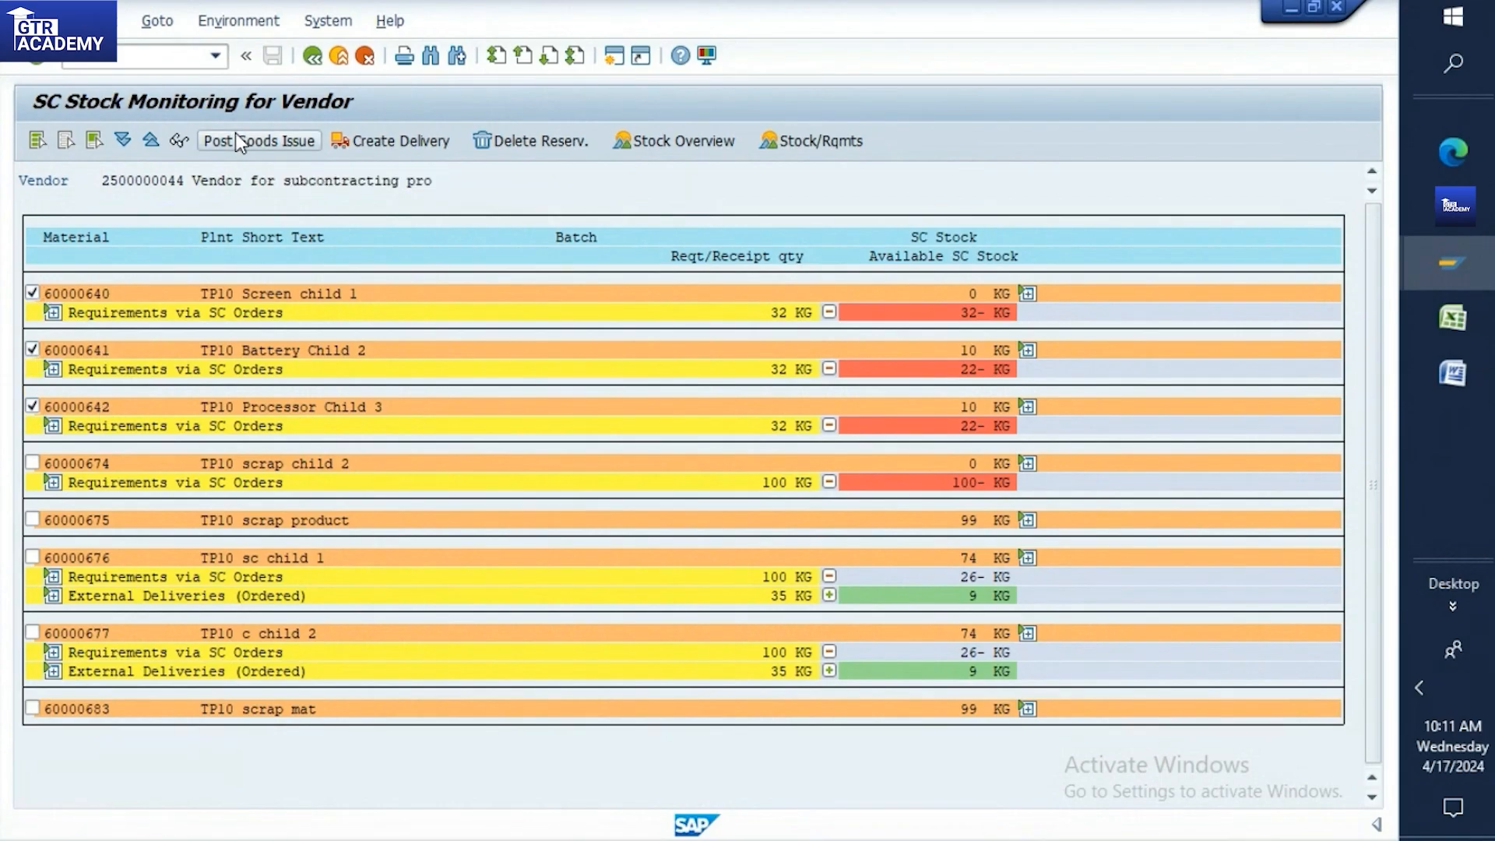
click(563, 623)
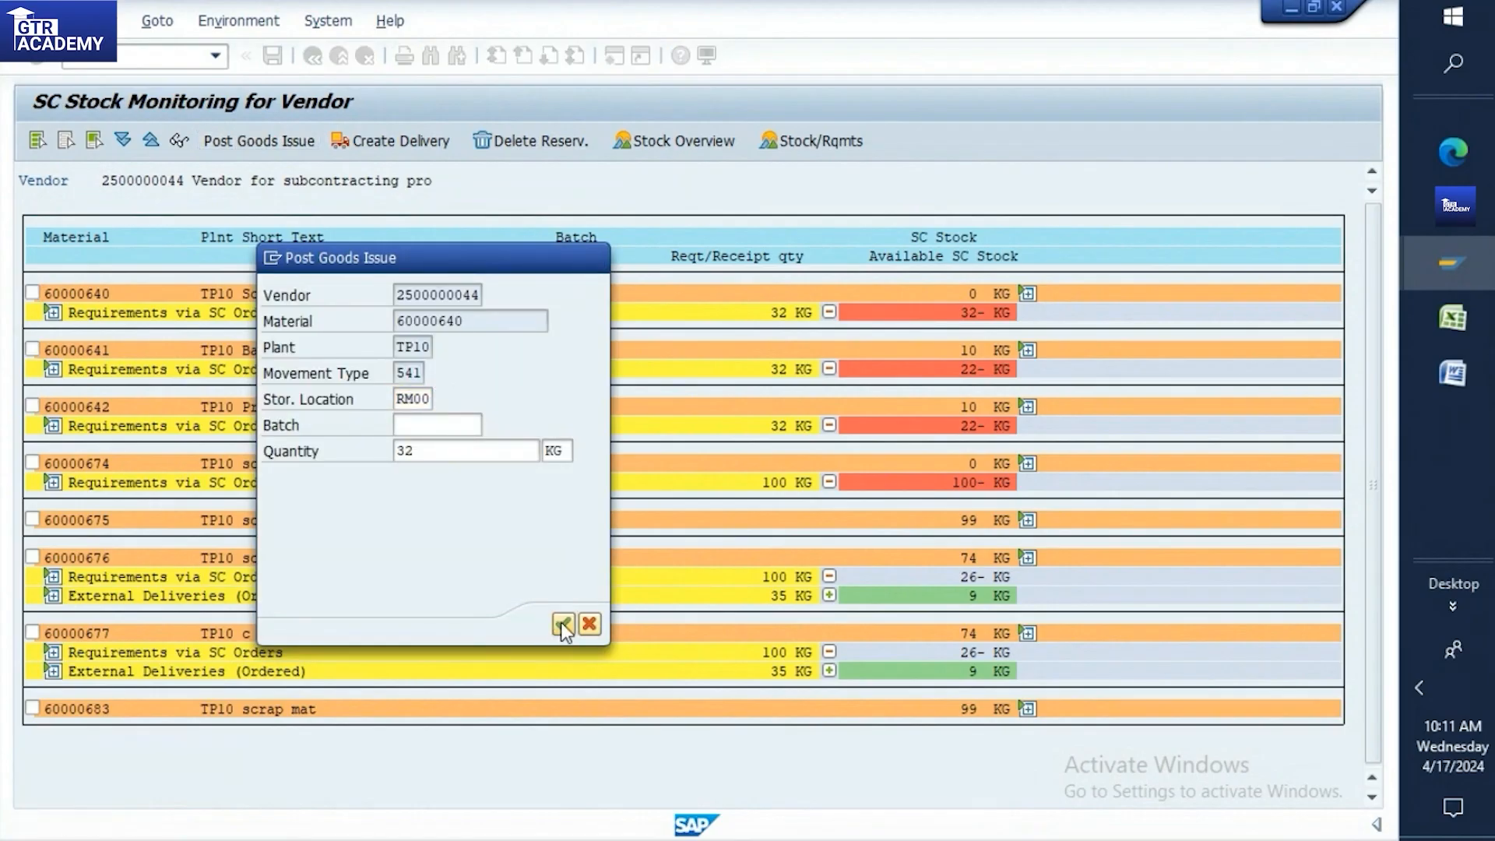
click(562, 623)
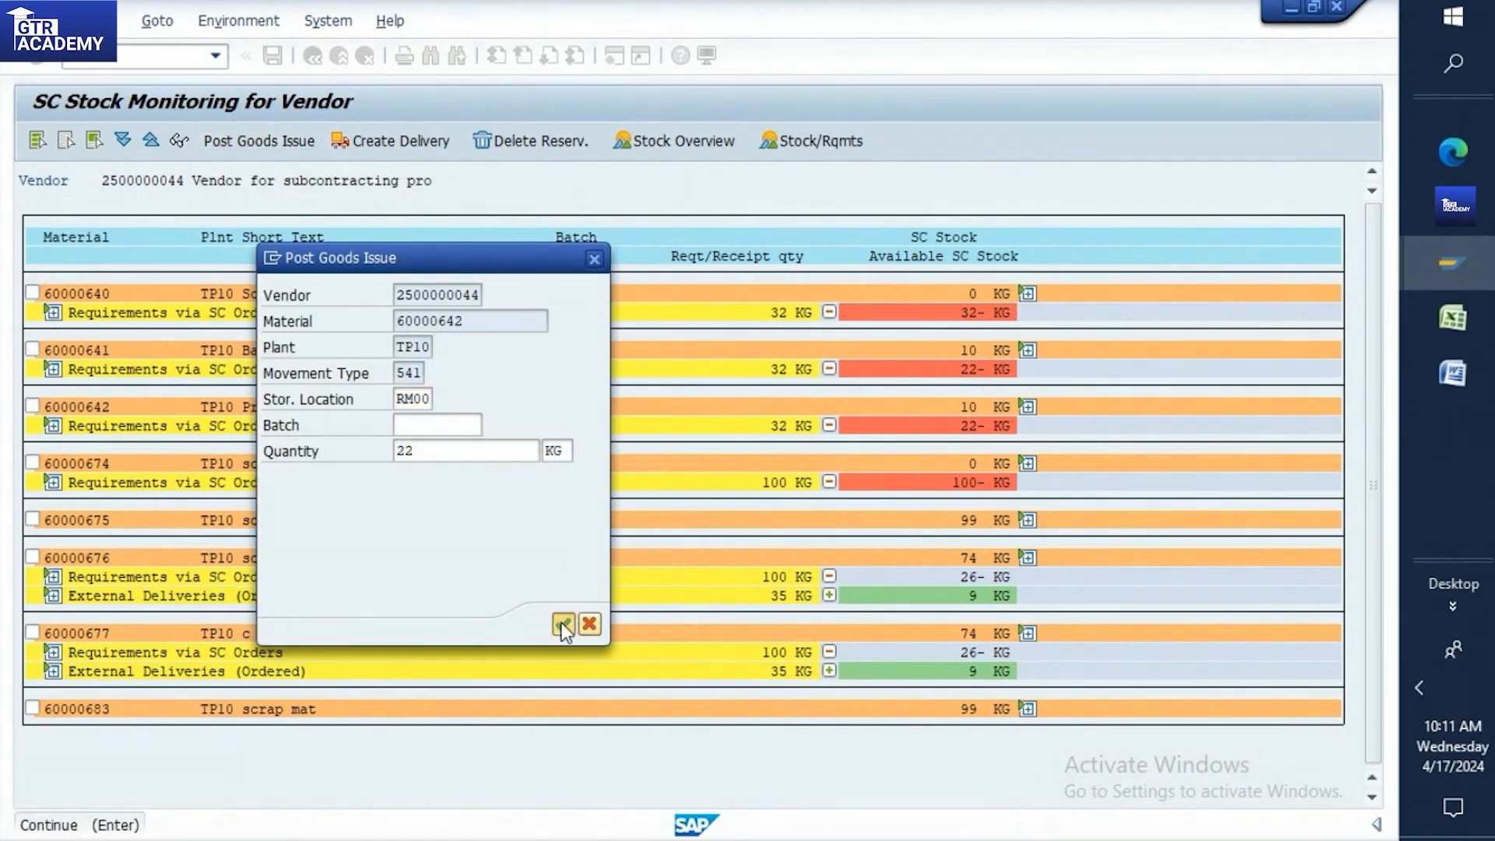
click(562, 623)
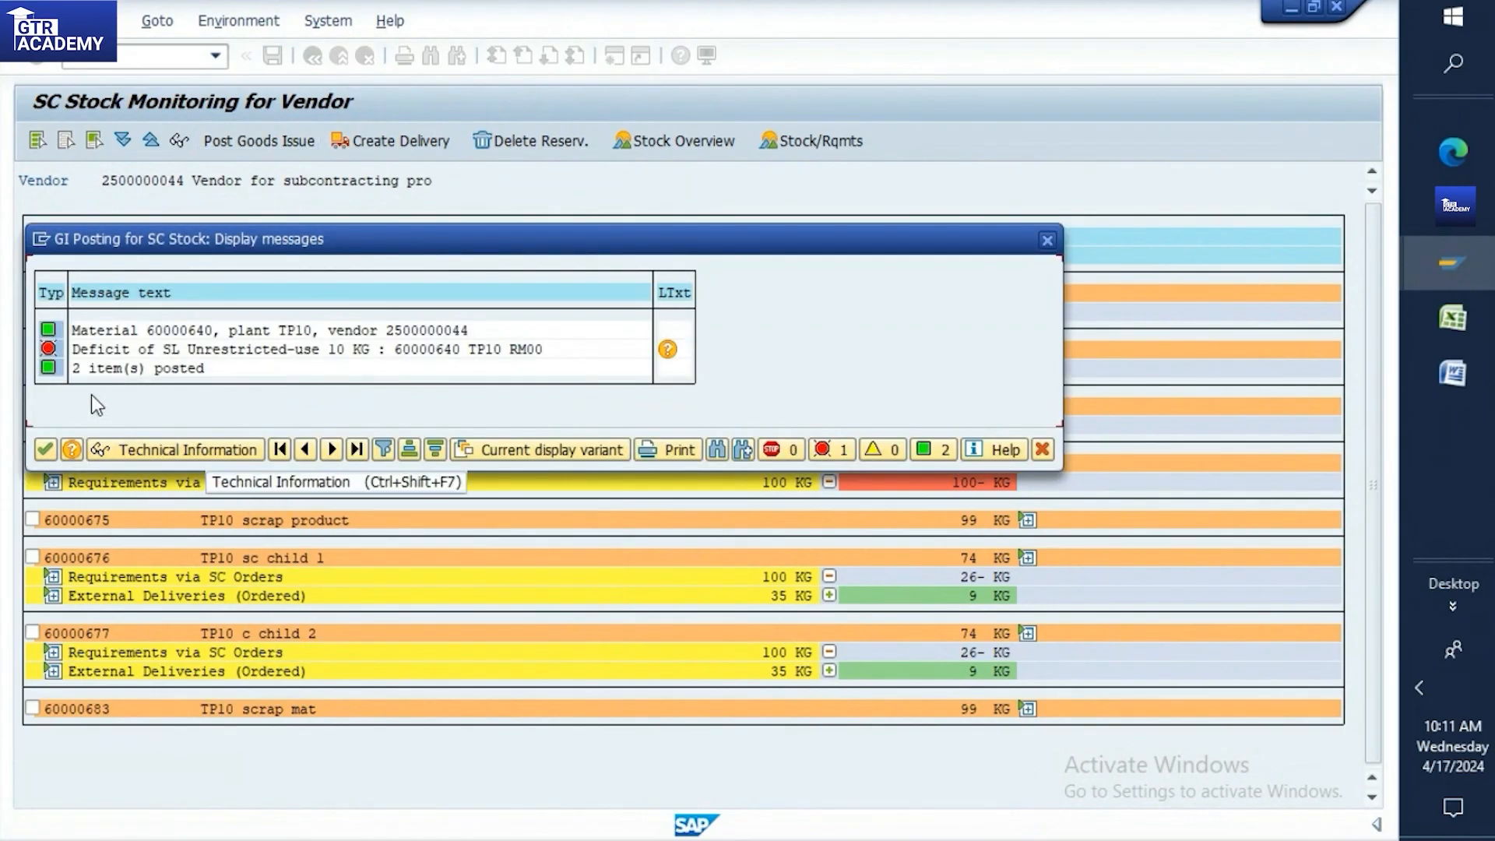
click(43, 455)
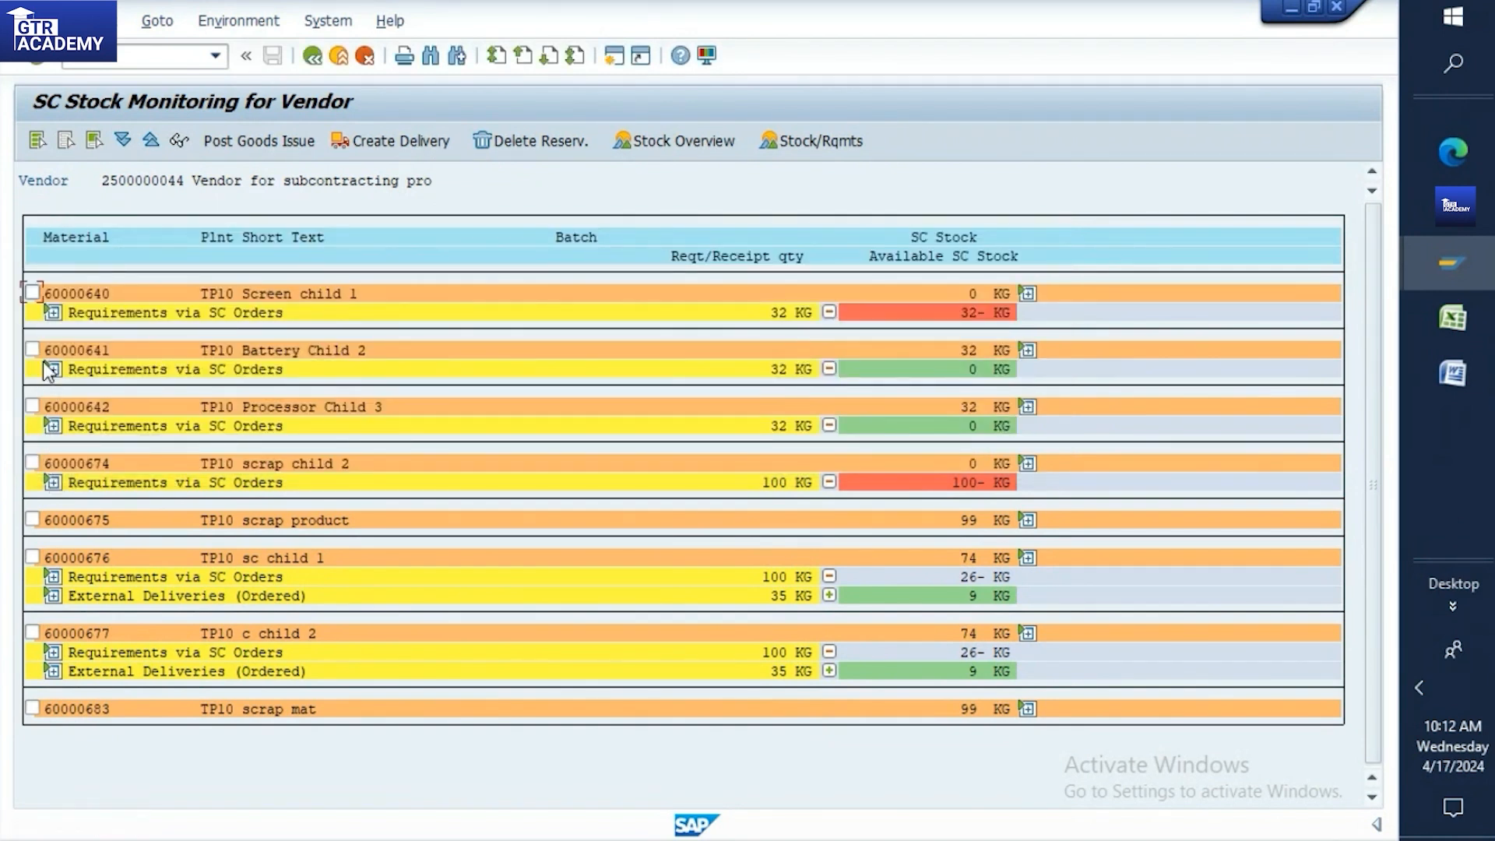
Display the Stock Overview of material 60000640 for plant TP10 and storage location RM00
click(127, 57)
key(Return)
click(384, 206)
key(BackSpace)
text(0000640)
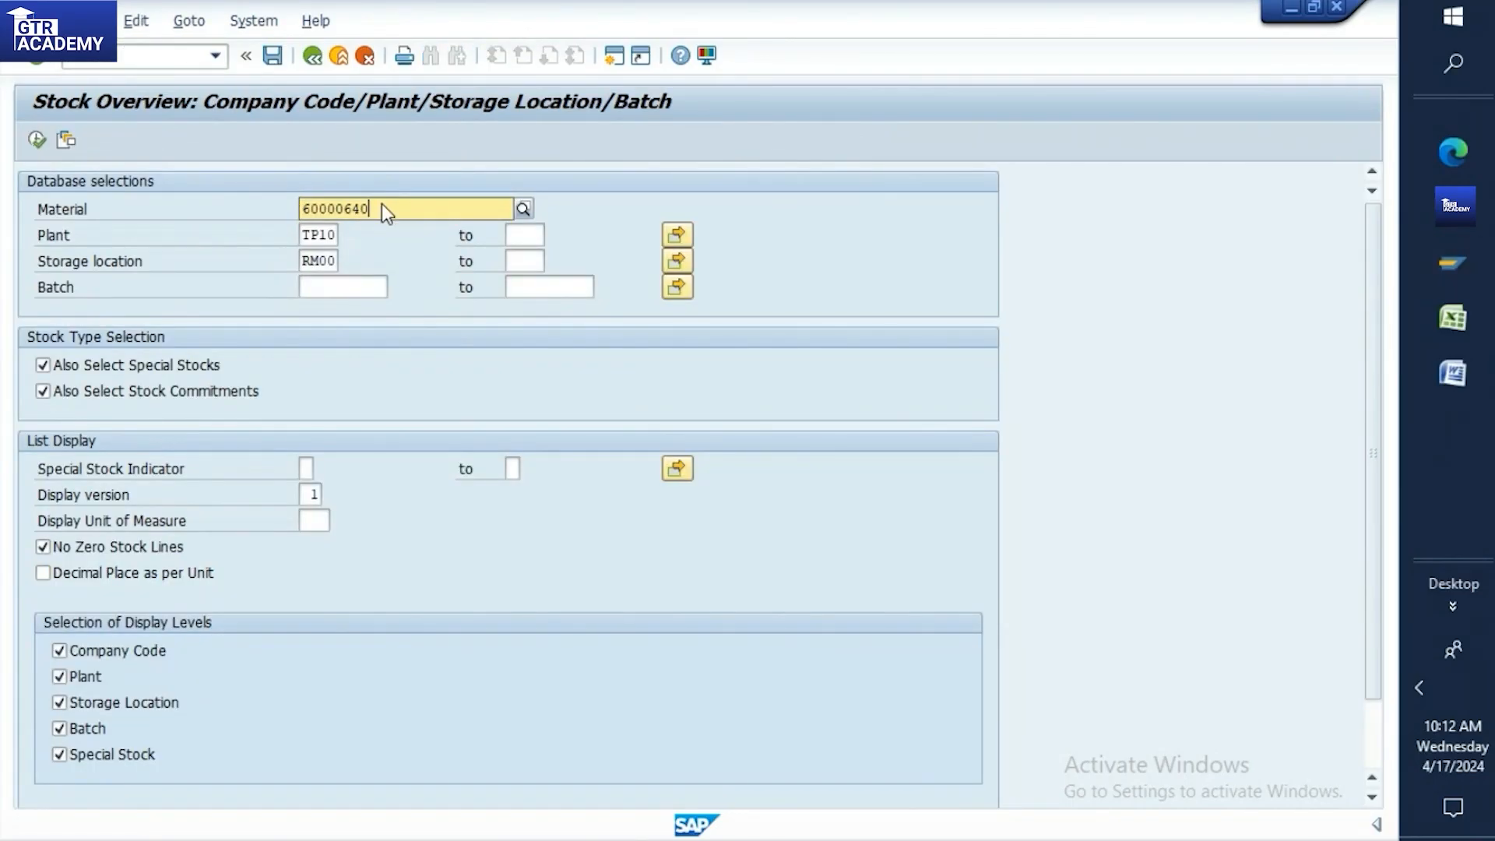
click(38, 140)
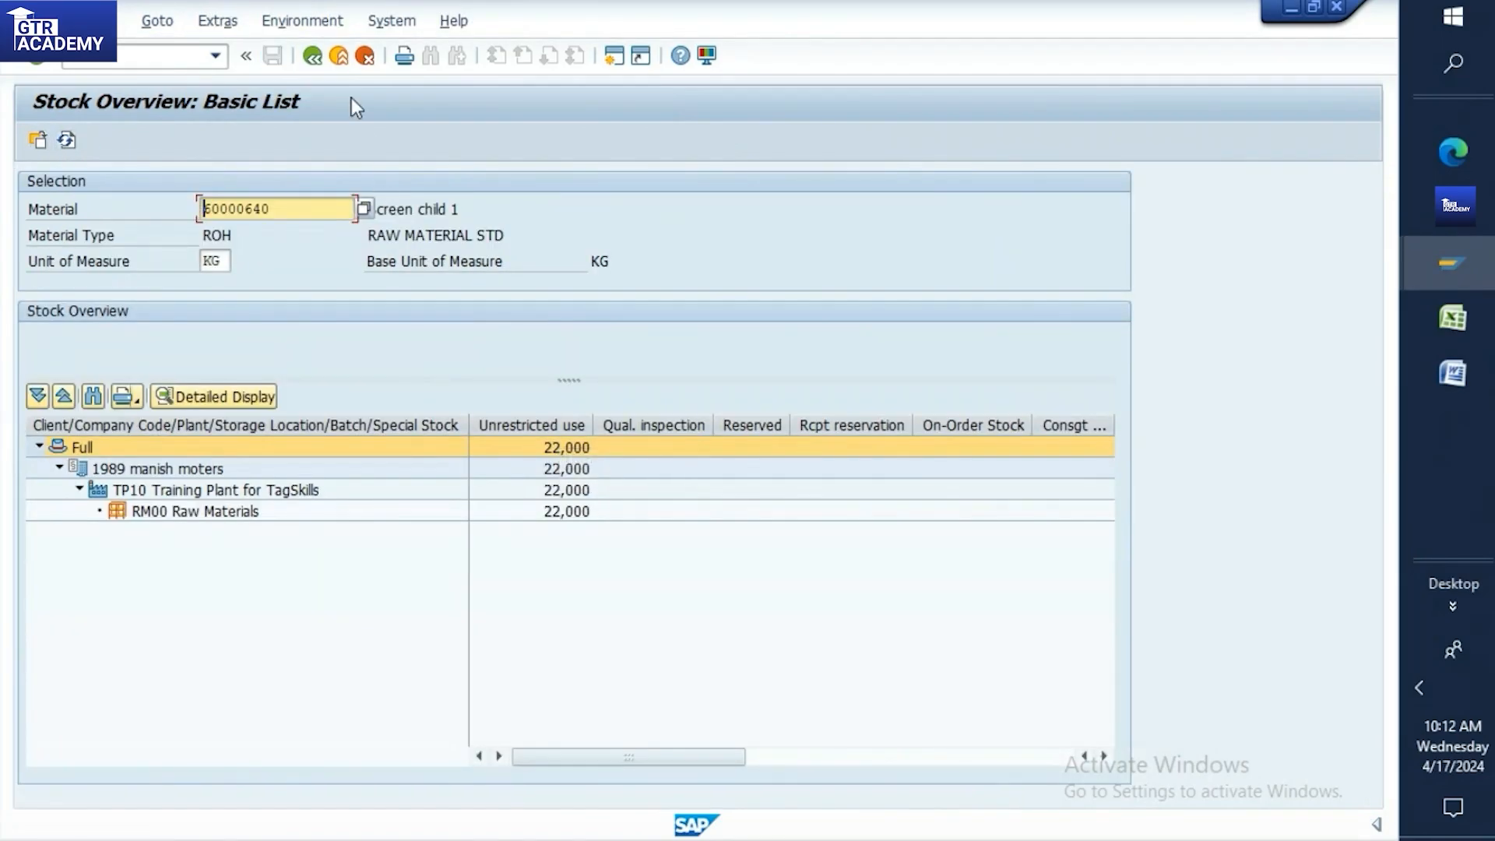
click(314, 57)
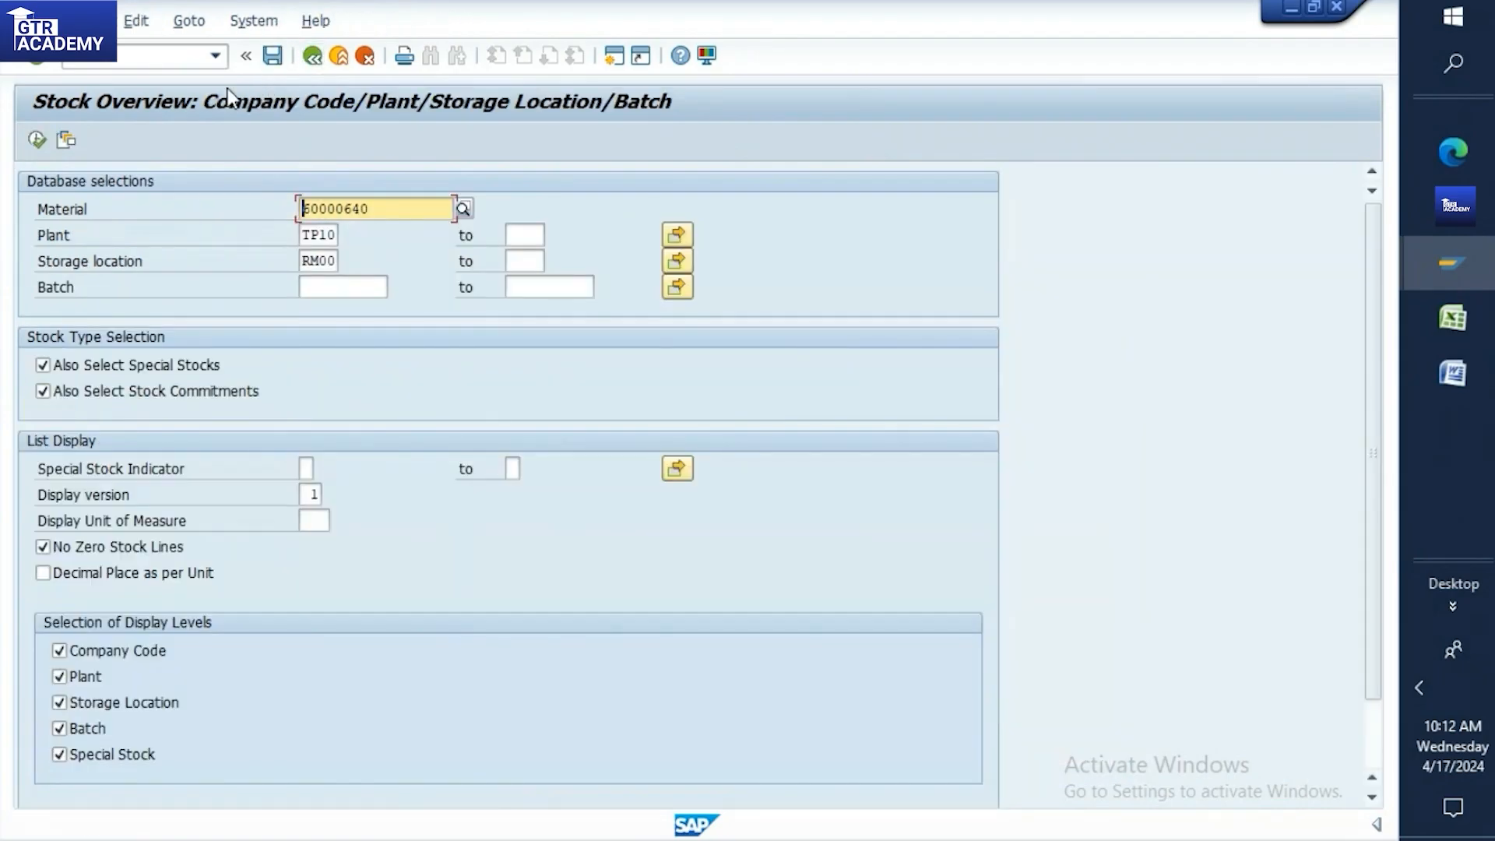
click(310, 58)
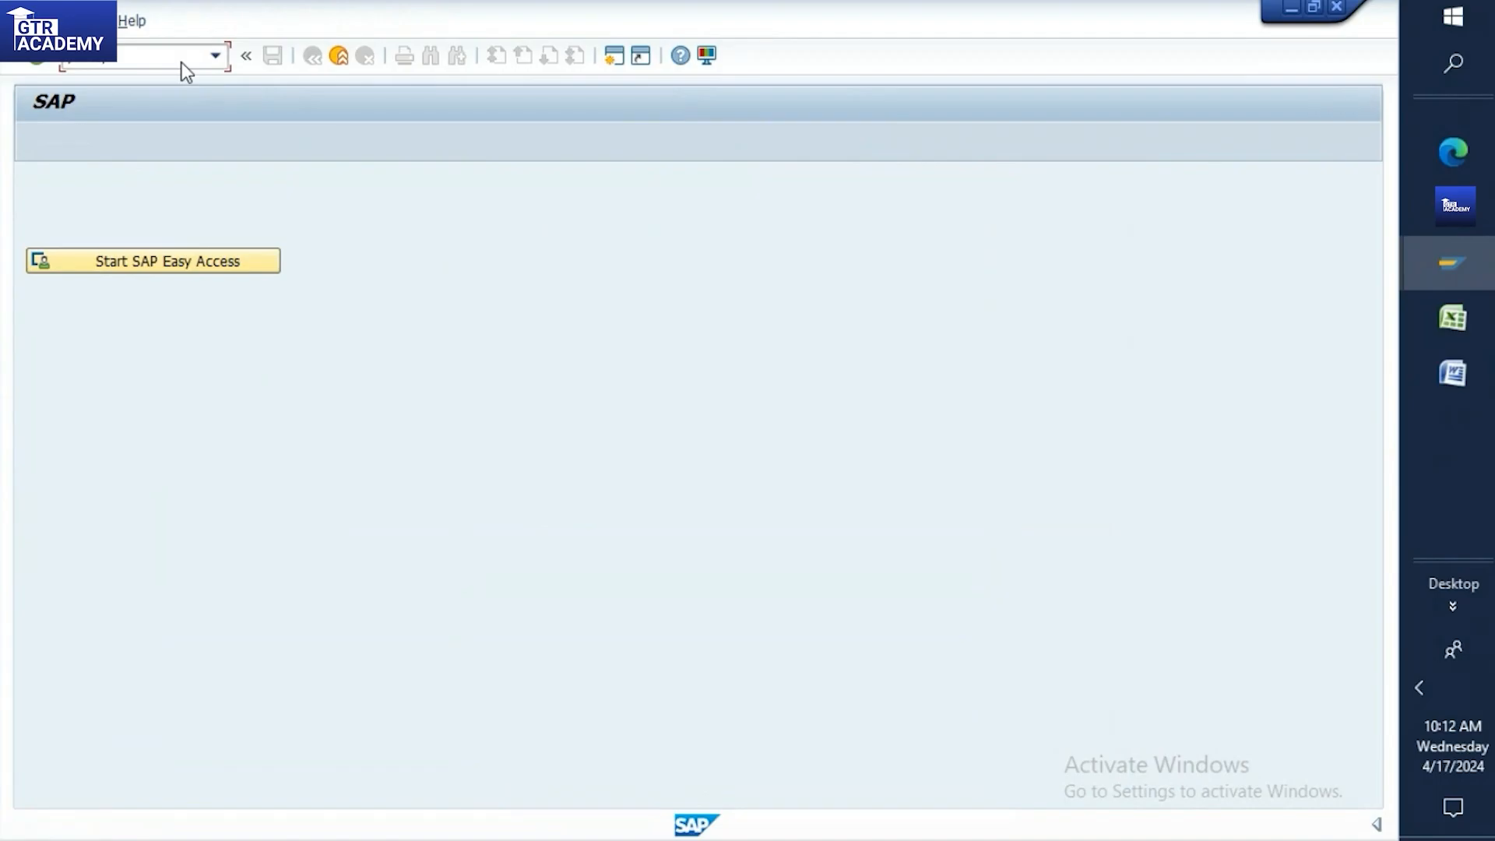
Rerun the vendor's subcontracting stock monitoring and expand the order requirements of component 60000640
key(Return)
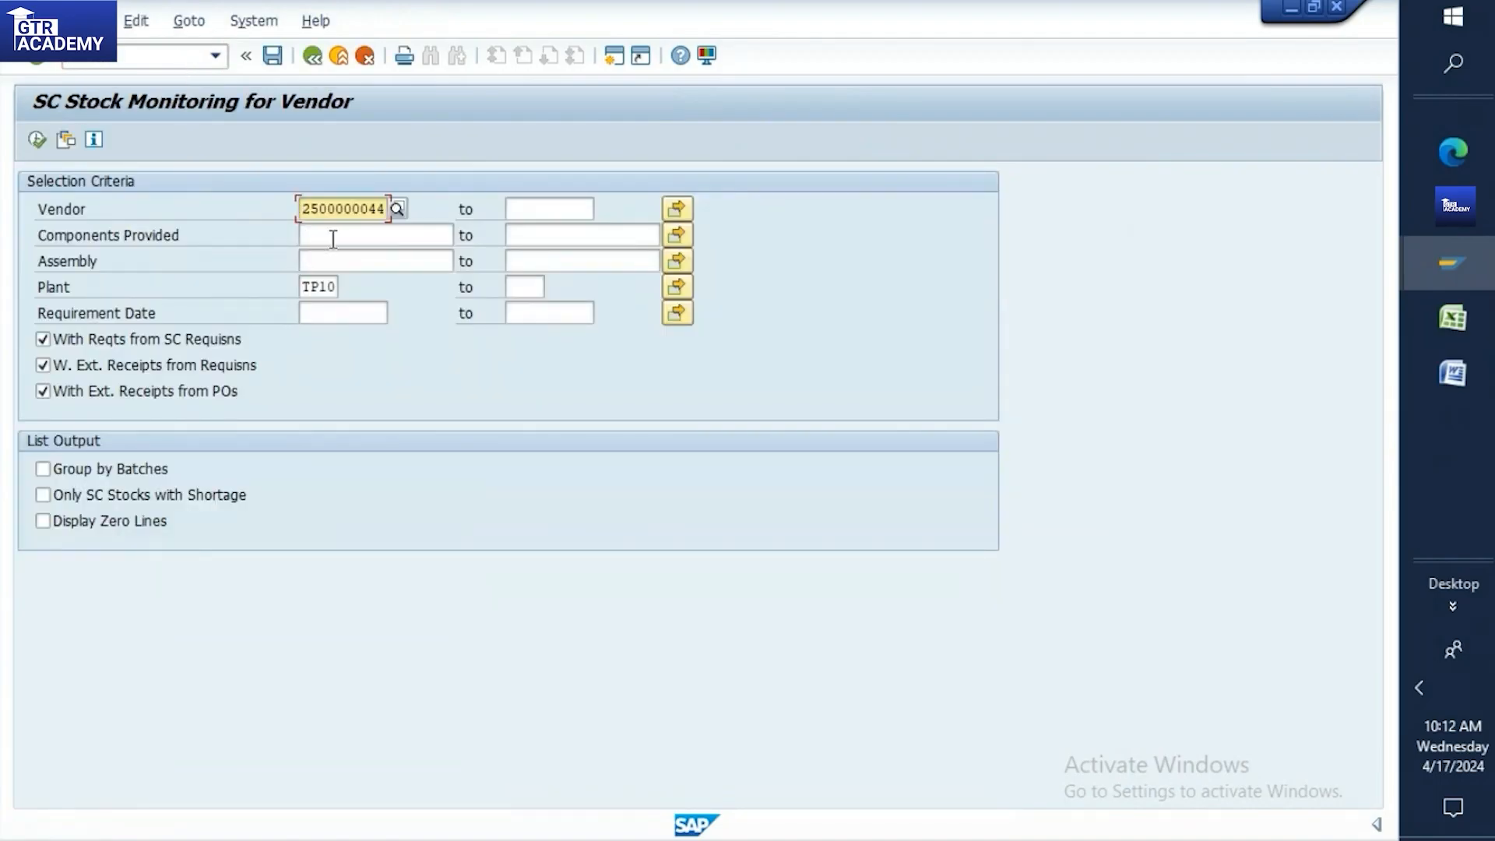
click(386, 216)
click(35, 142)
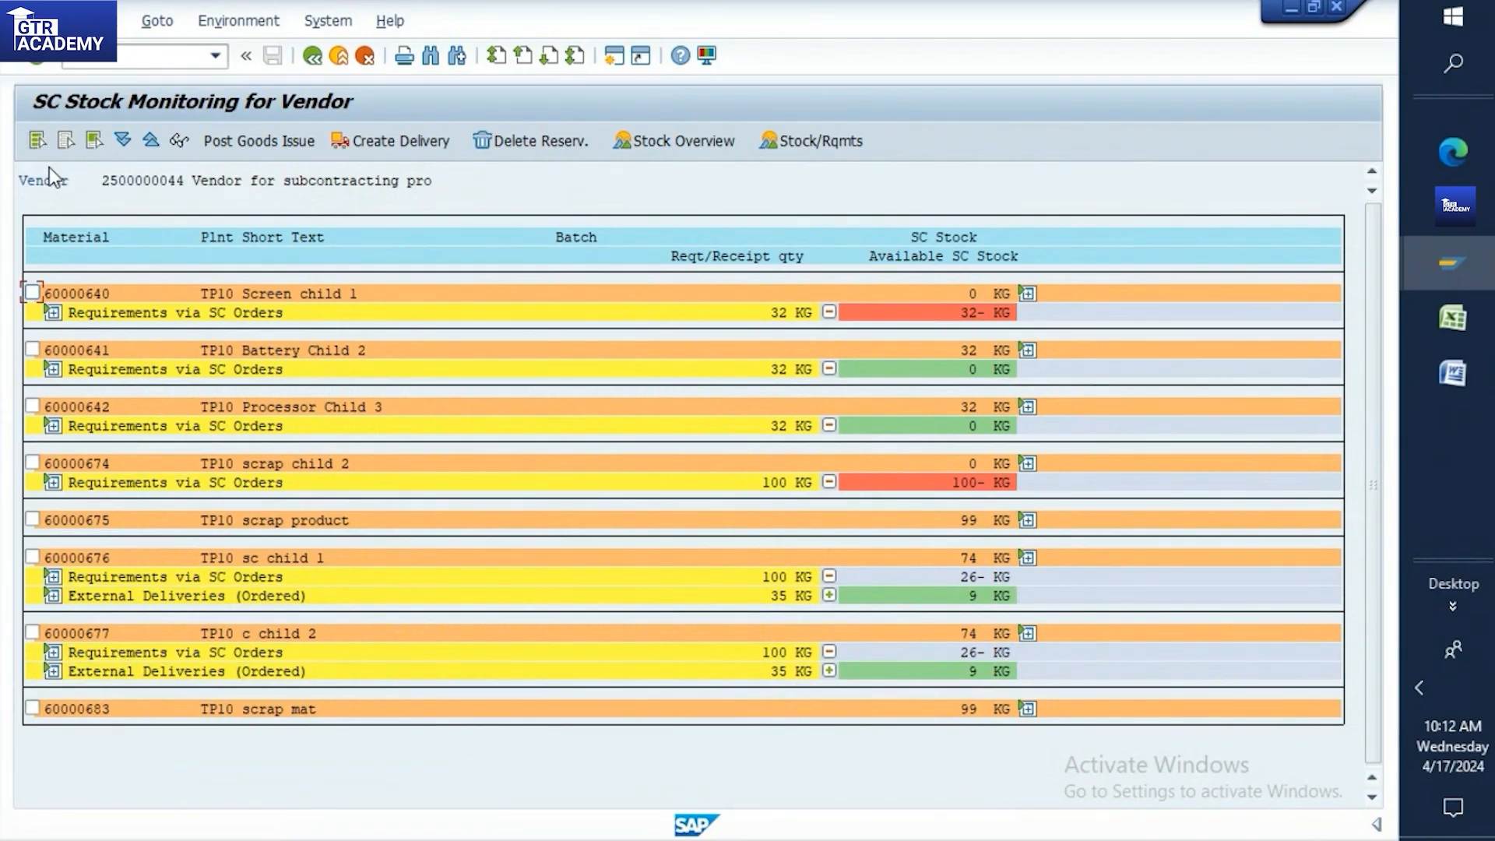
double_click(965, 318)
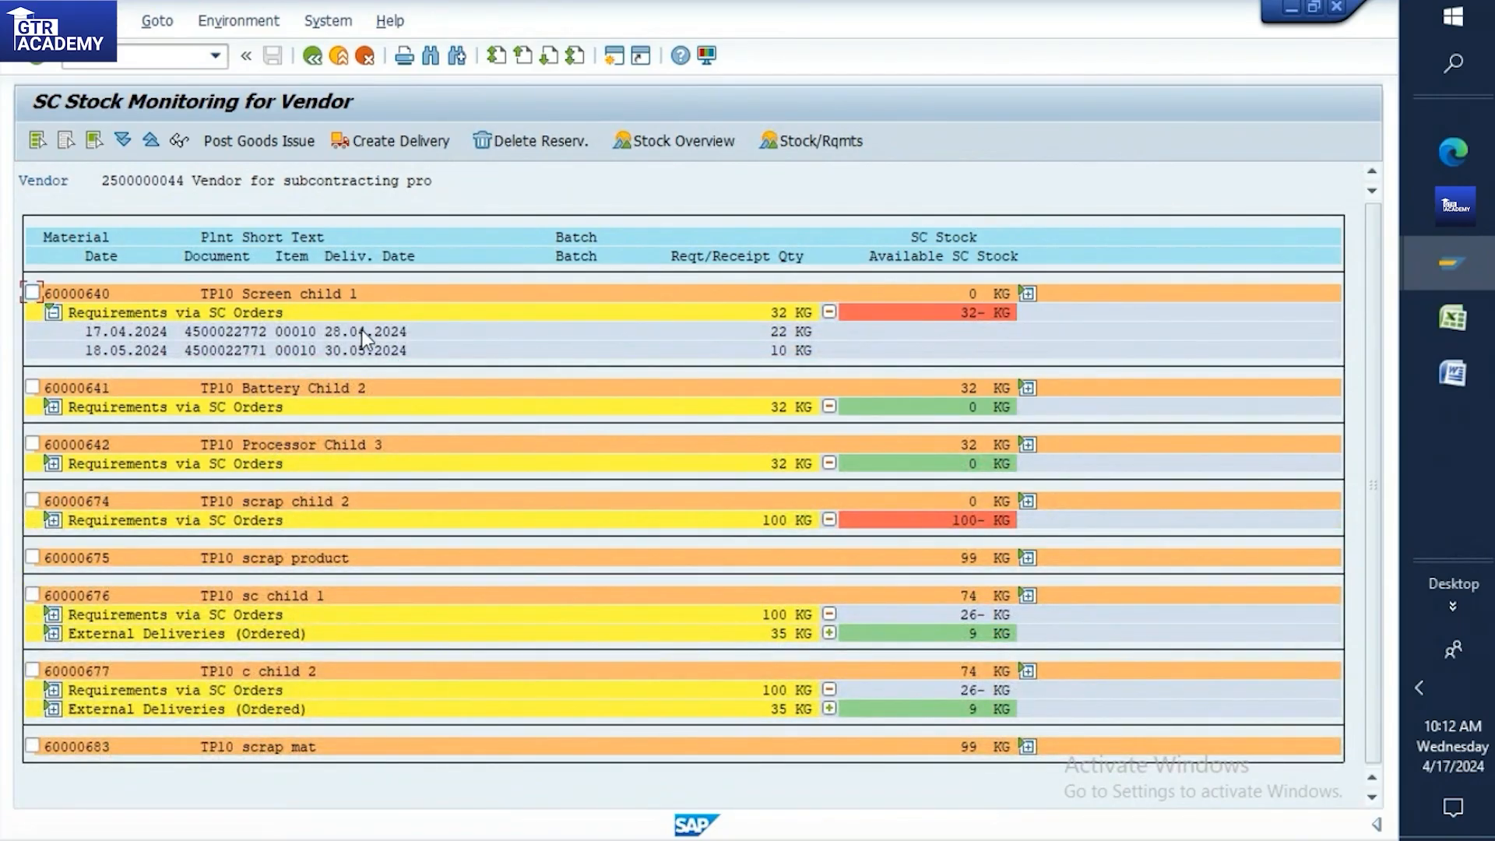
click(781, 352)
Start an Other Goods Receipts entry with movement type 561 for plant TP10 and storage location RM00
click(160, 60)
text(/n)
key(Return)
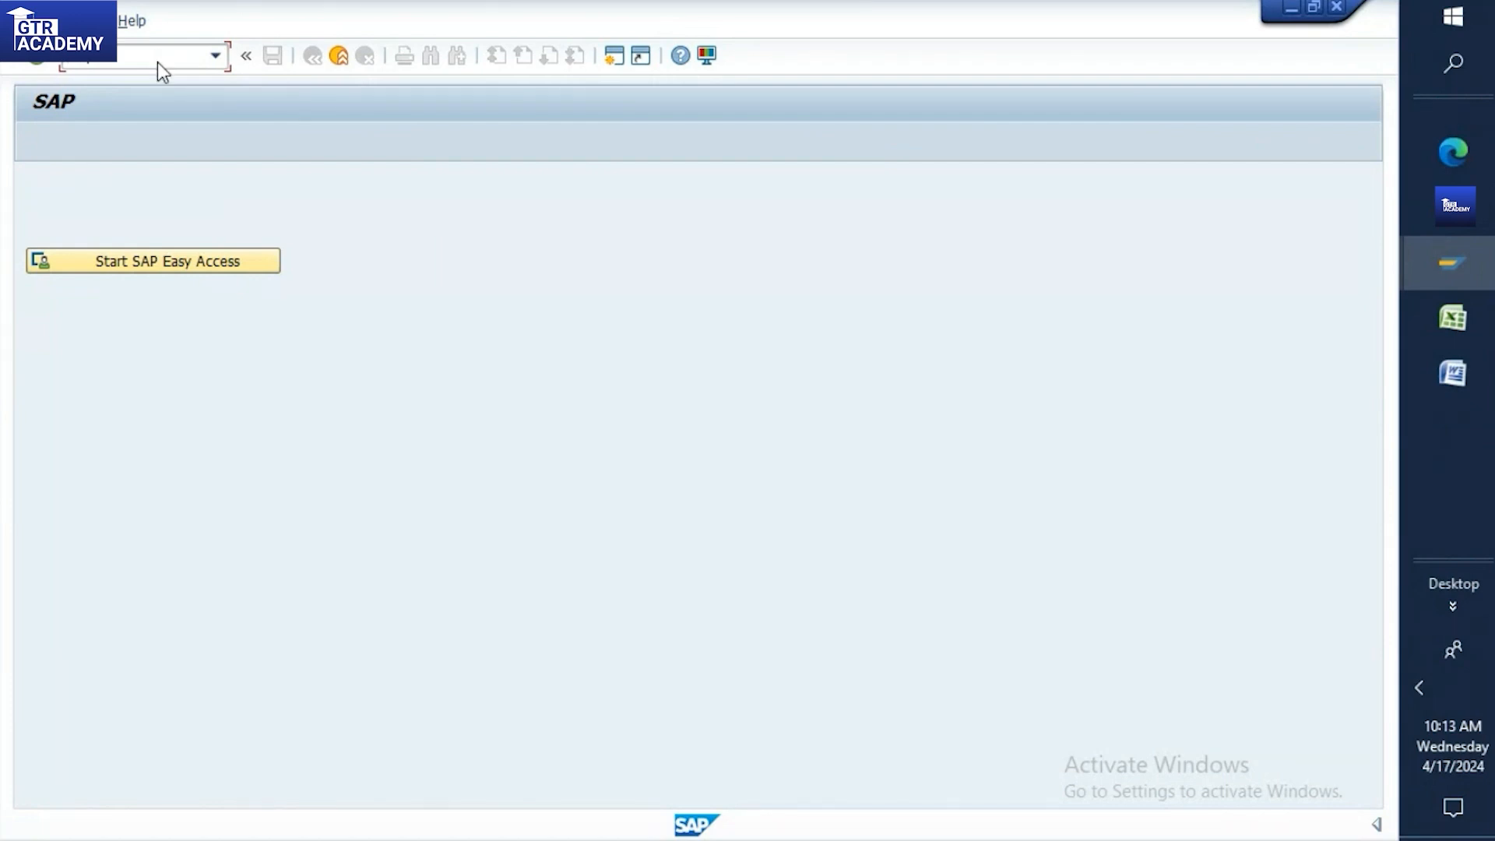
key(Return)
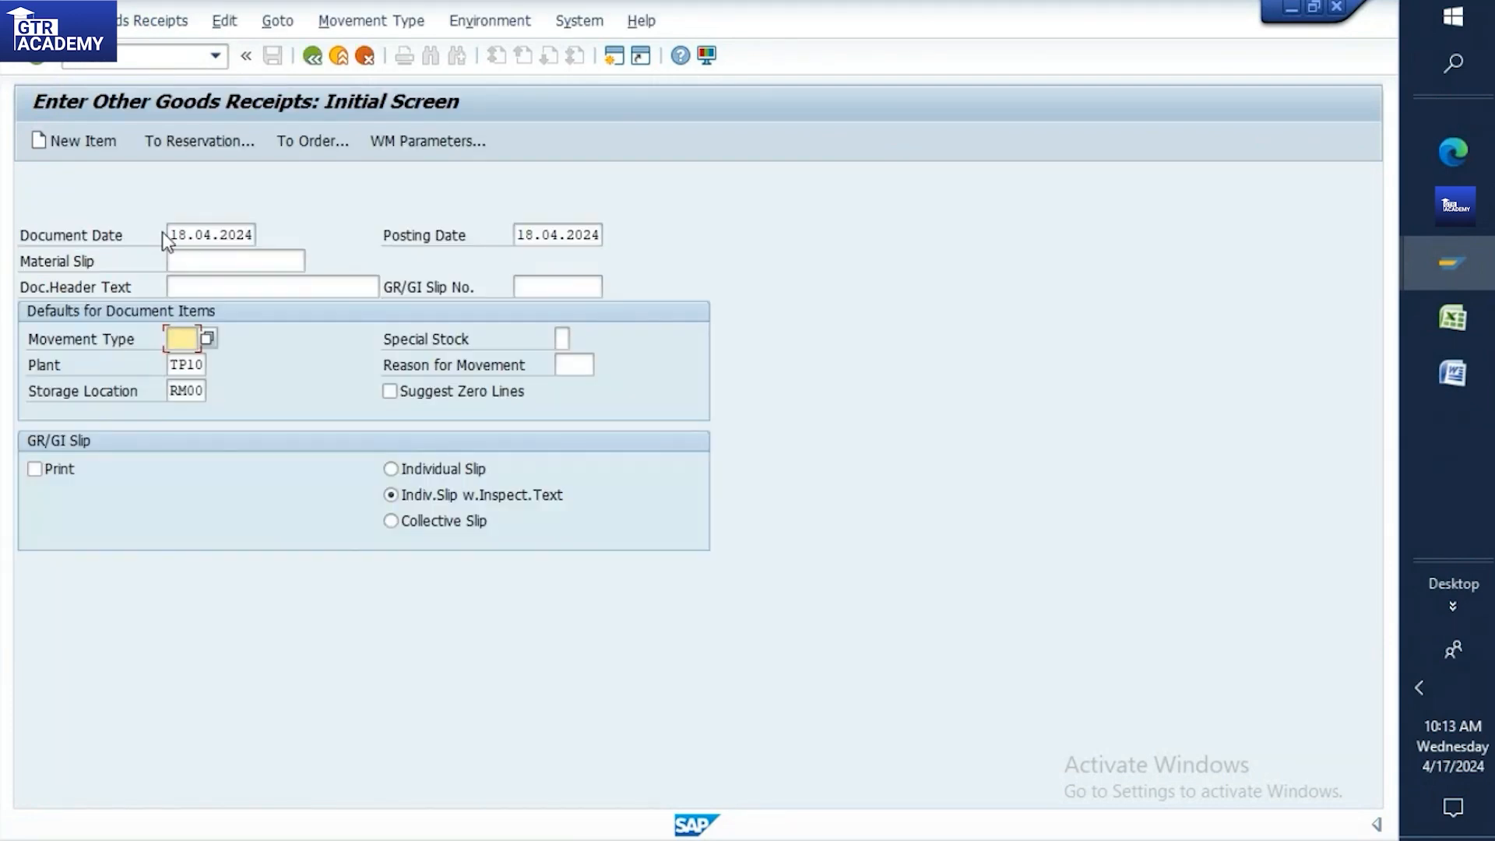
text(561)
key(Return)
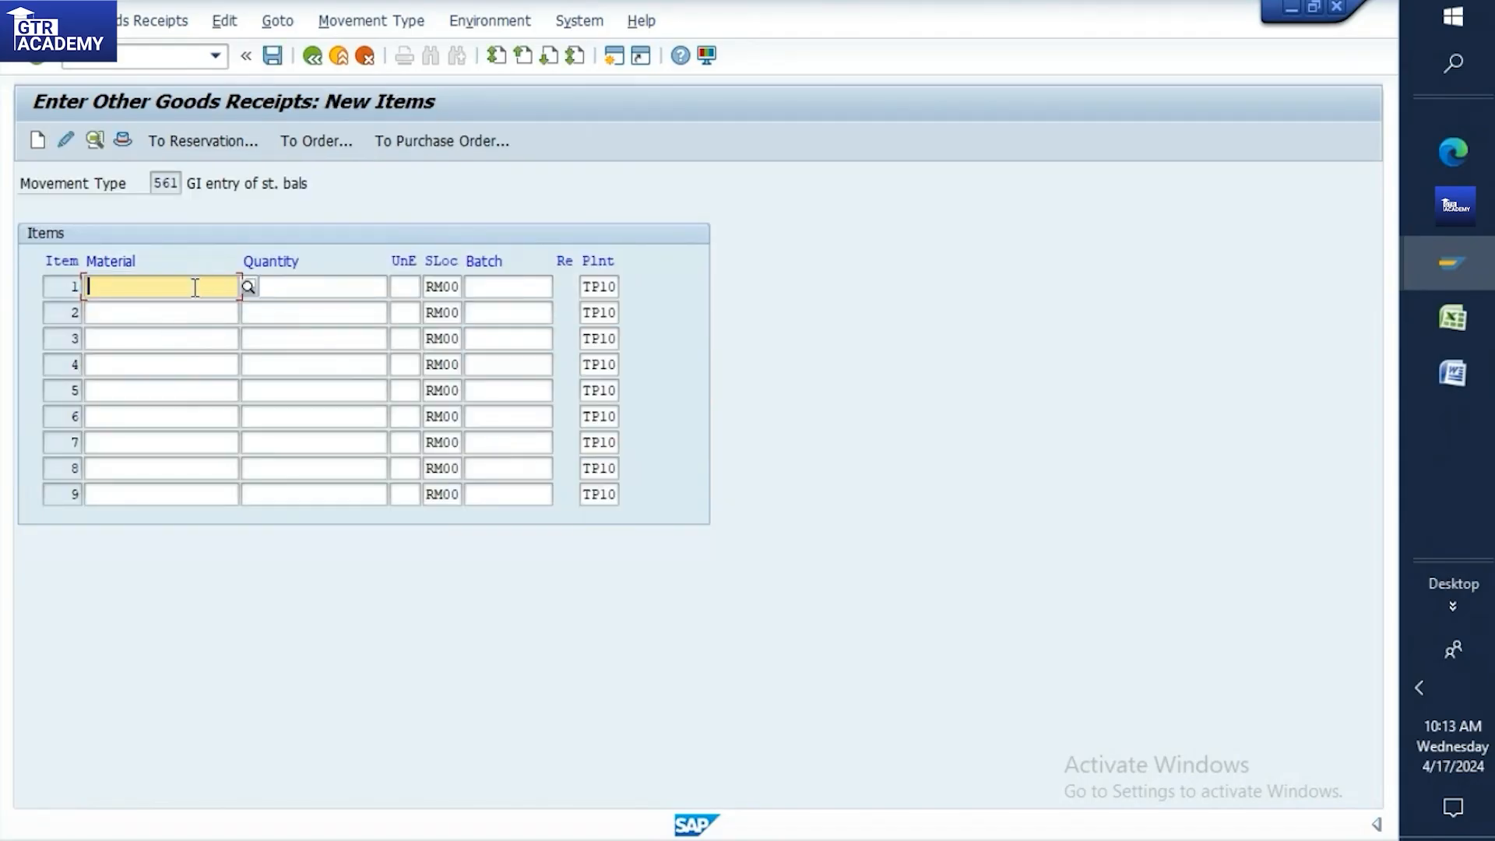
Enter material 60000640 from the Excel sheet as item 1 with quantity 10 and post the goods receipt
click(1453, 317)
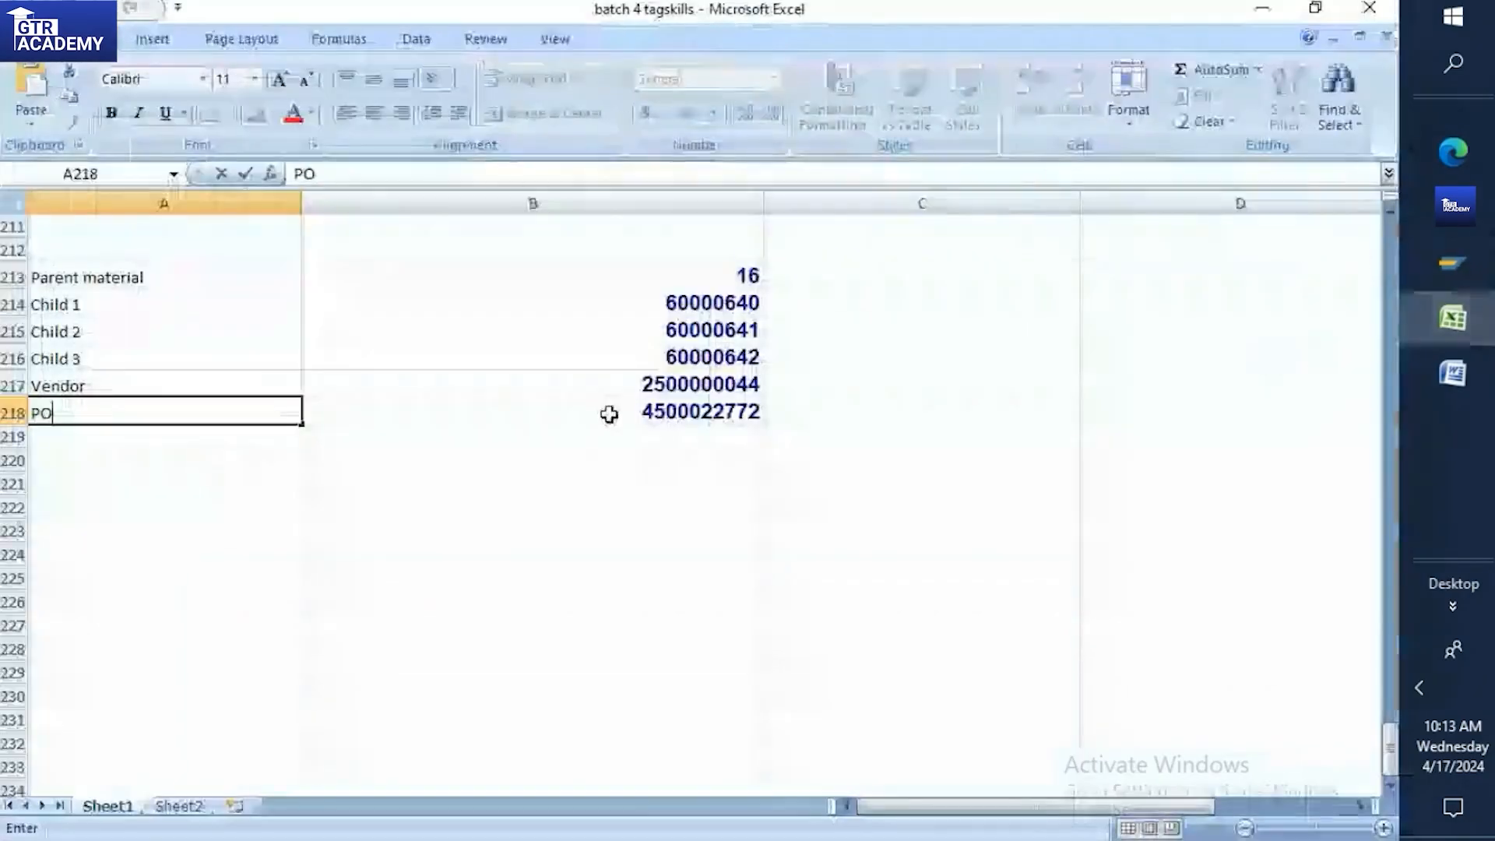
click(731, 305)
key(ctrl+c)
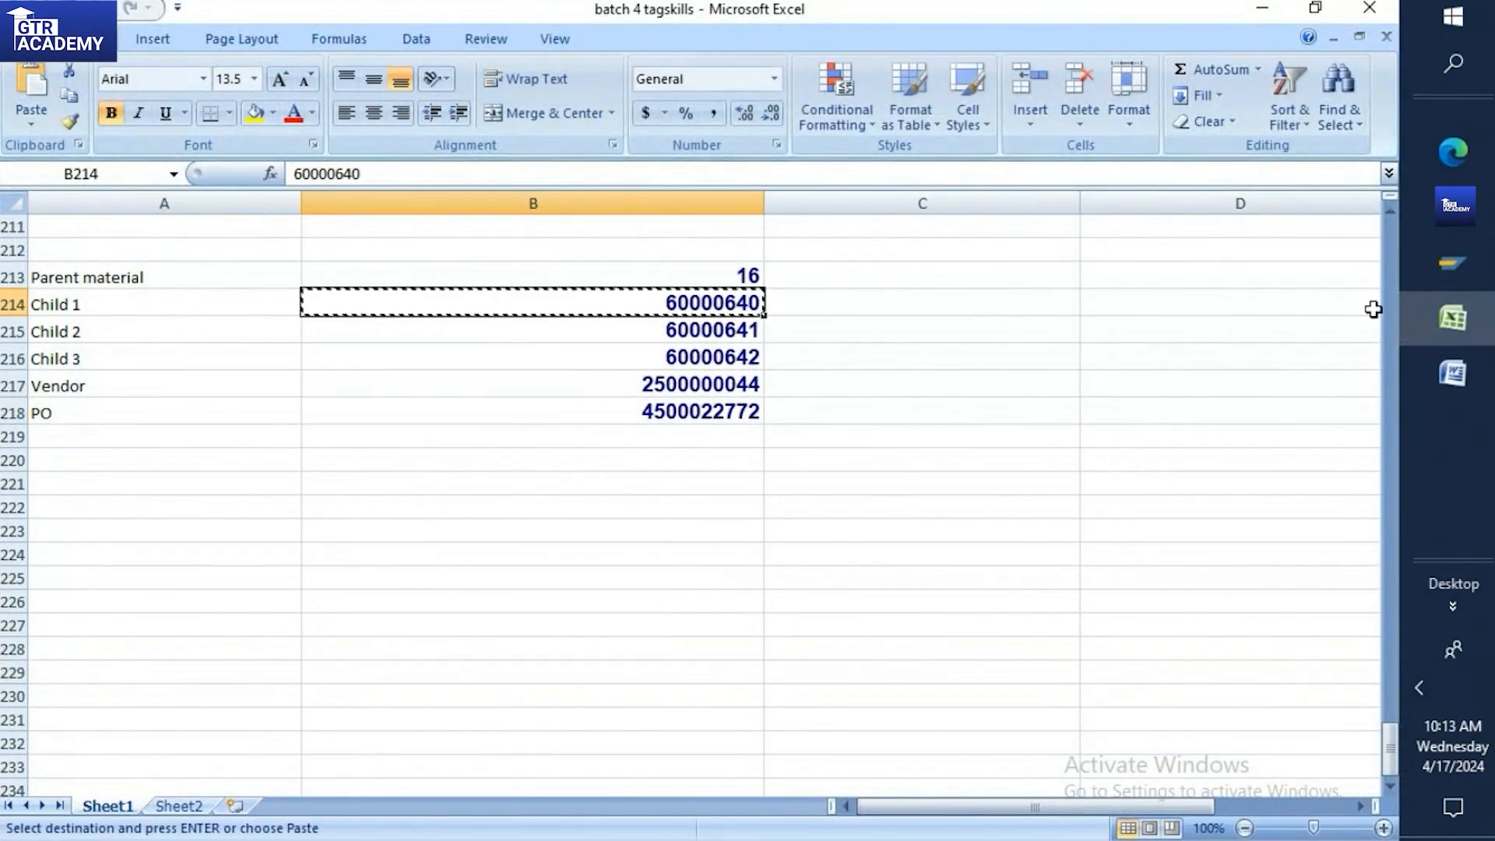
mouse_move(1451, 263)
click(1341, 363)
key(ctrl+v)
click(278, 286)
text(10)
click(273, 56)
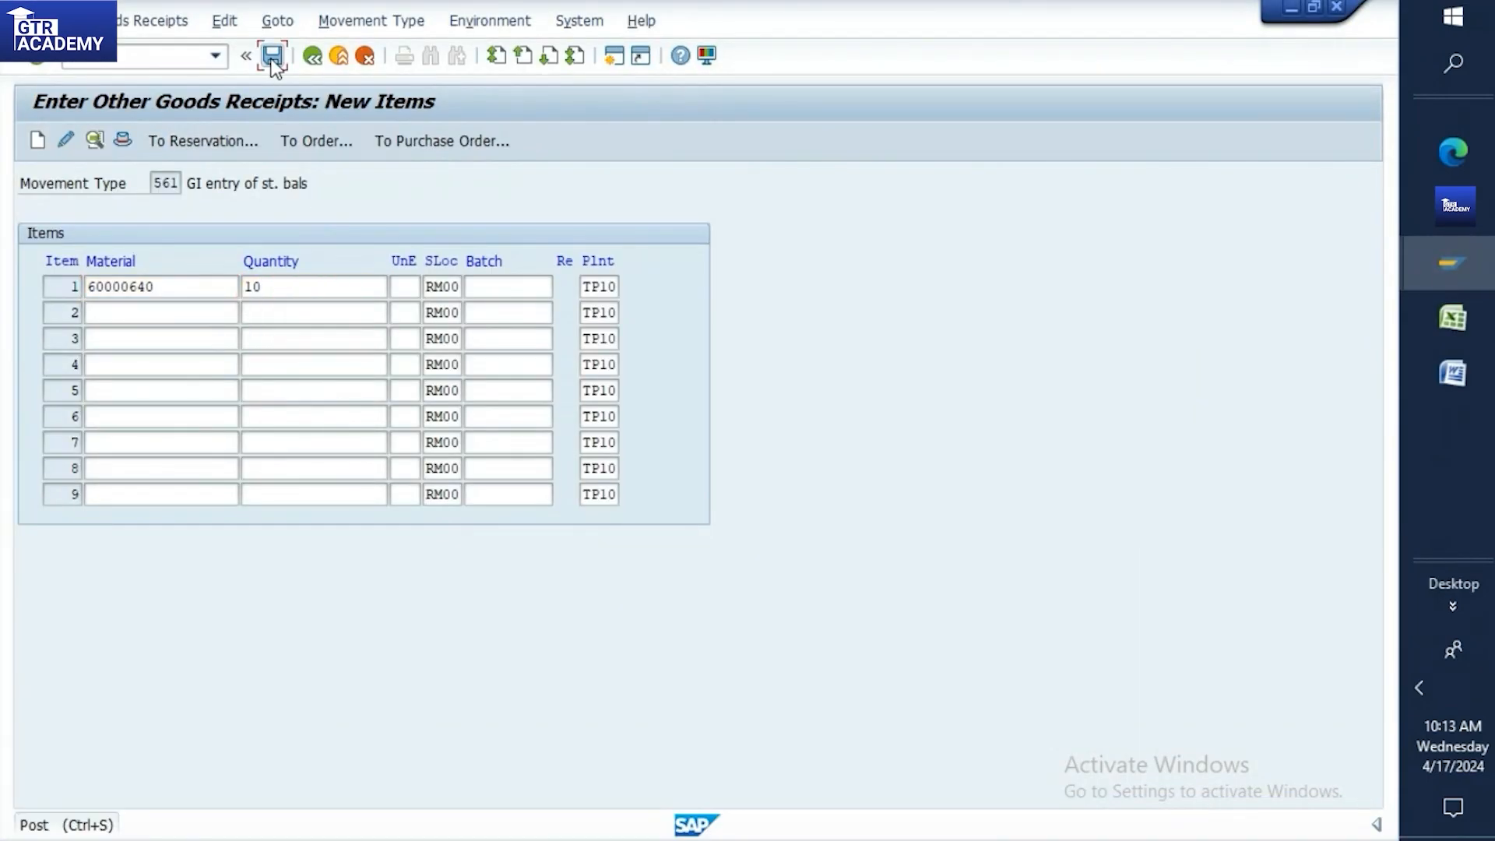
Rerun the subcontracting stock monitoring report for the vendor at plant TP10
click(180, 53)
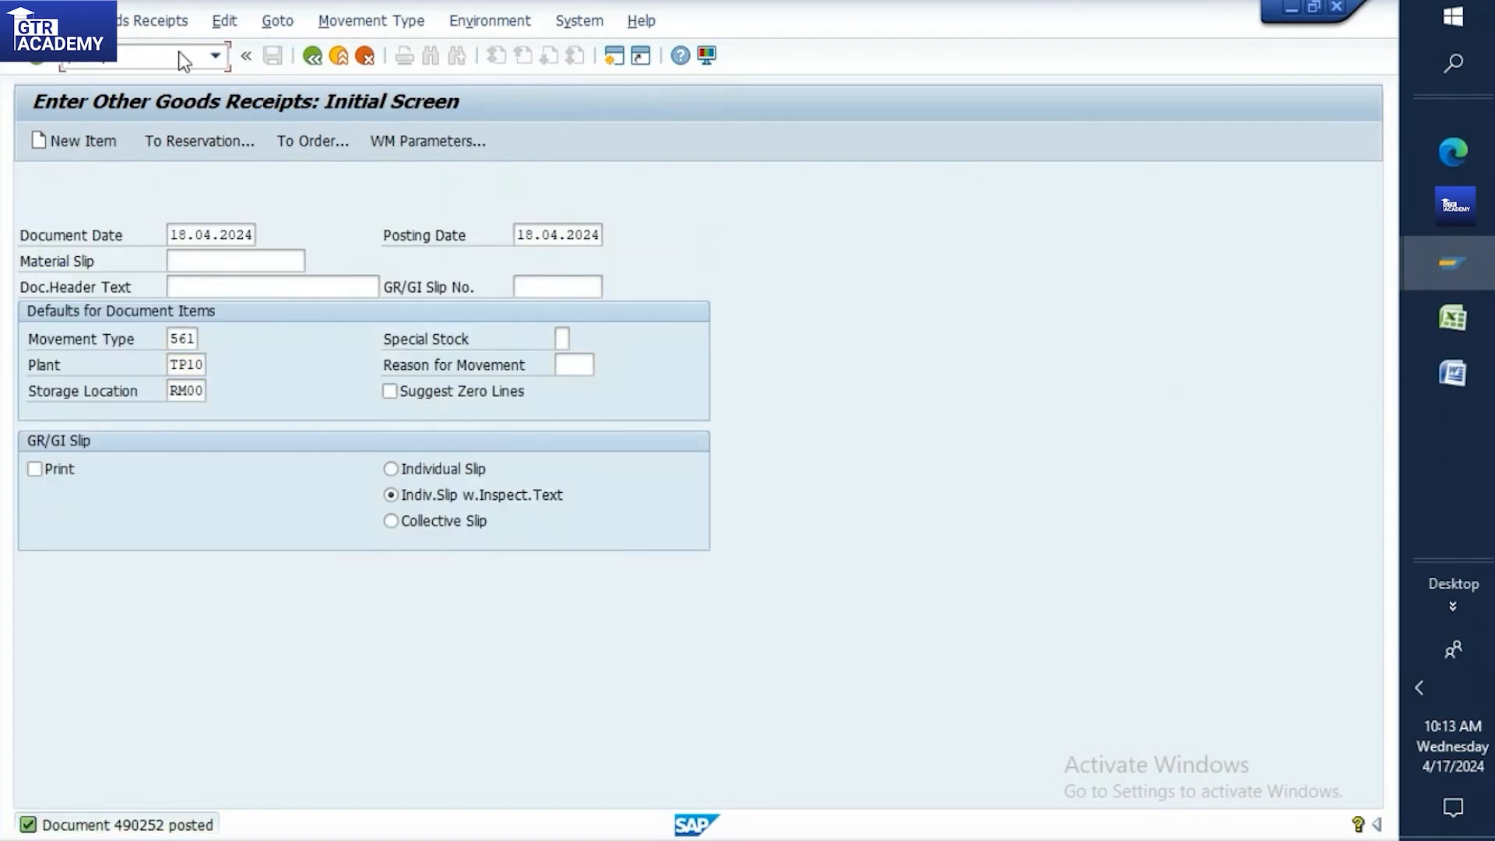
text(/nmmbe)
key(Return)
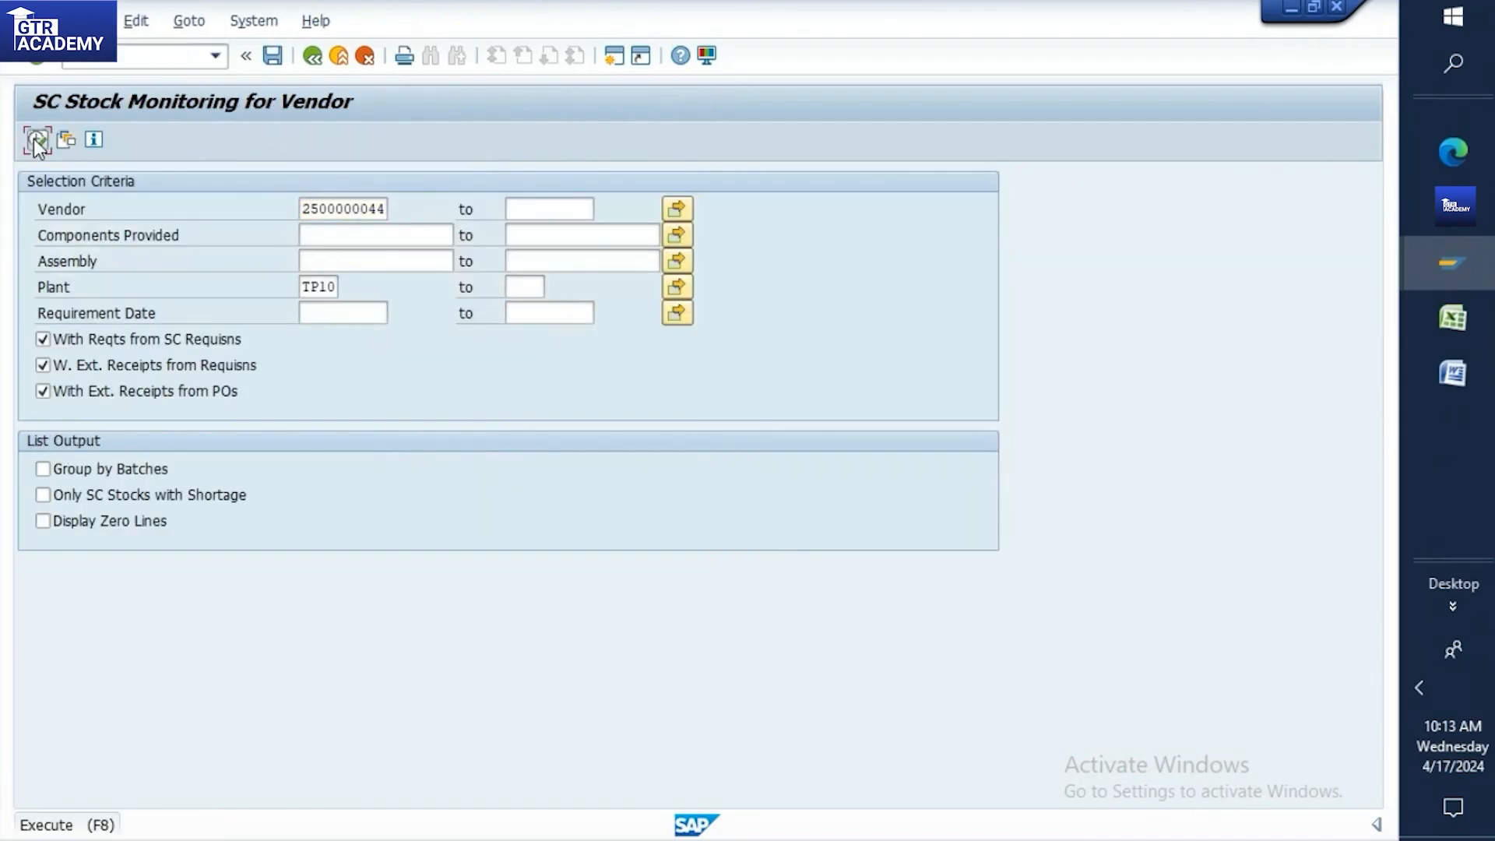
click(34, 138)
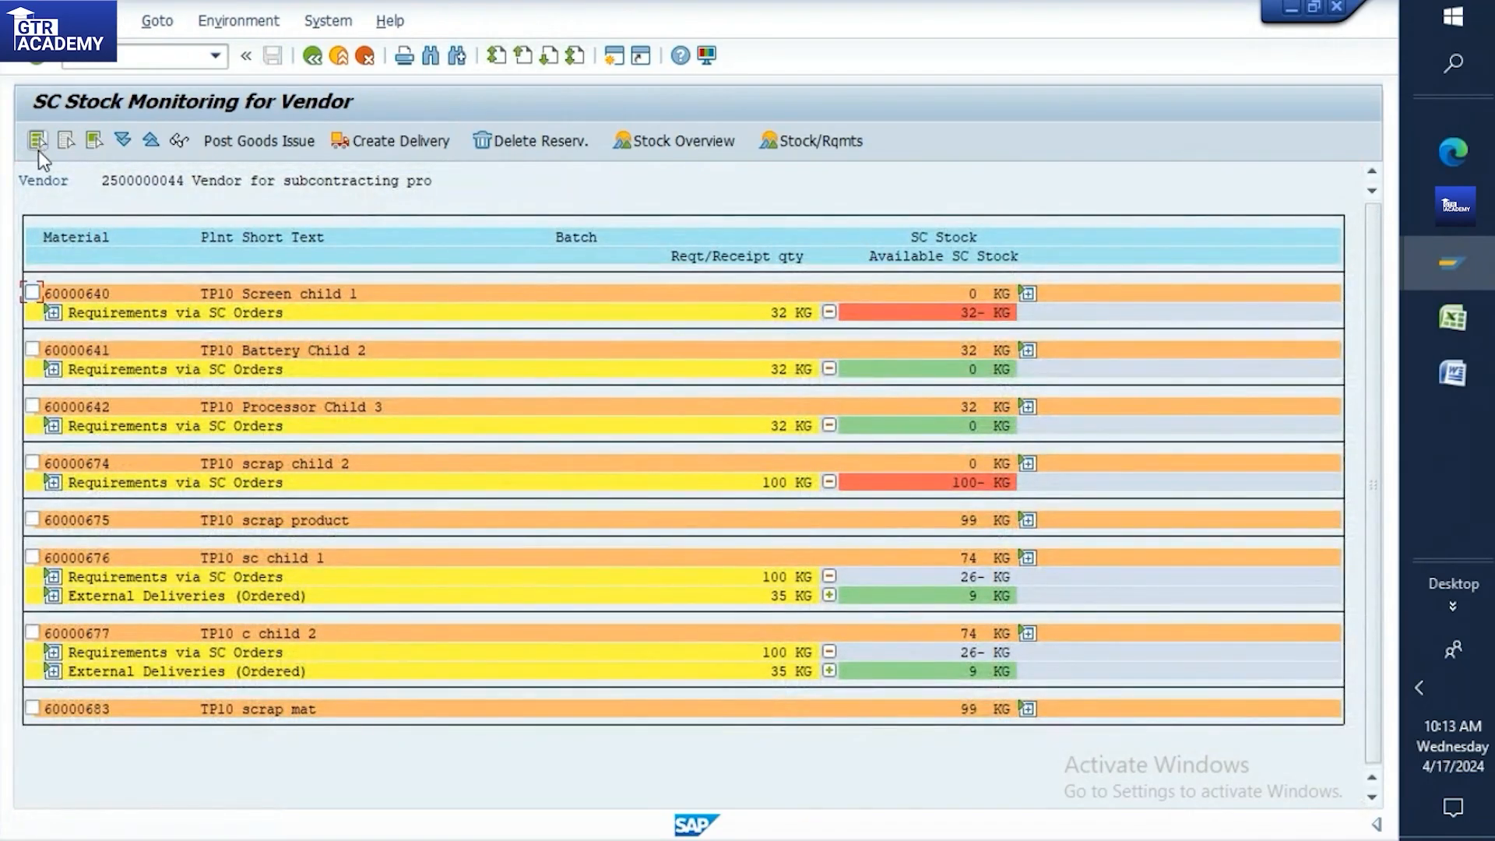
Post the goods issue of 32 KG of component 60000640 to the vendor from storage location RM00
click(33, 292)
click(221, 143)
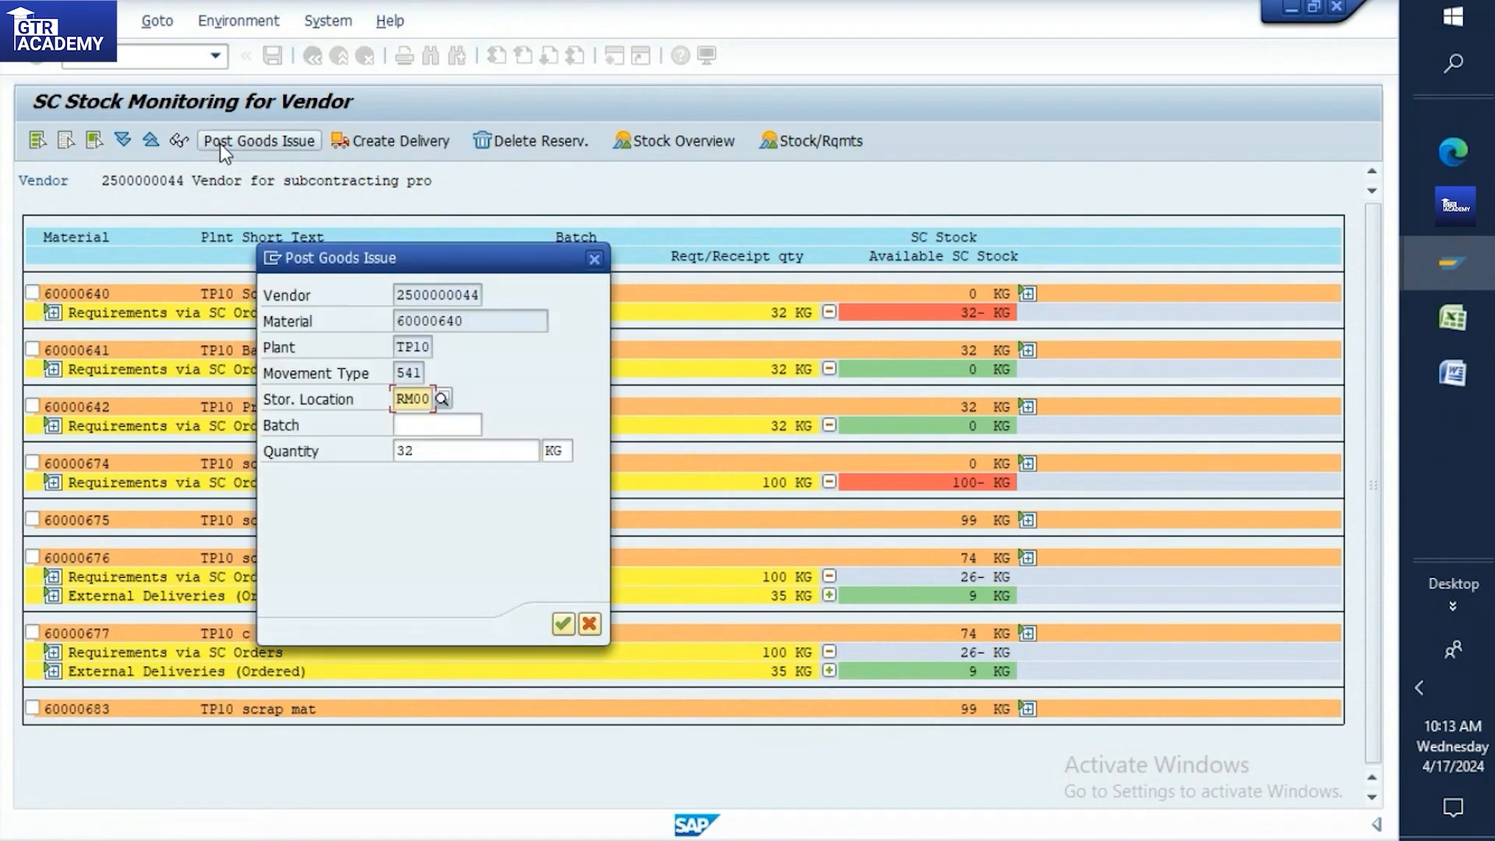
click(560, 620)
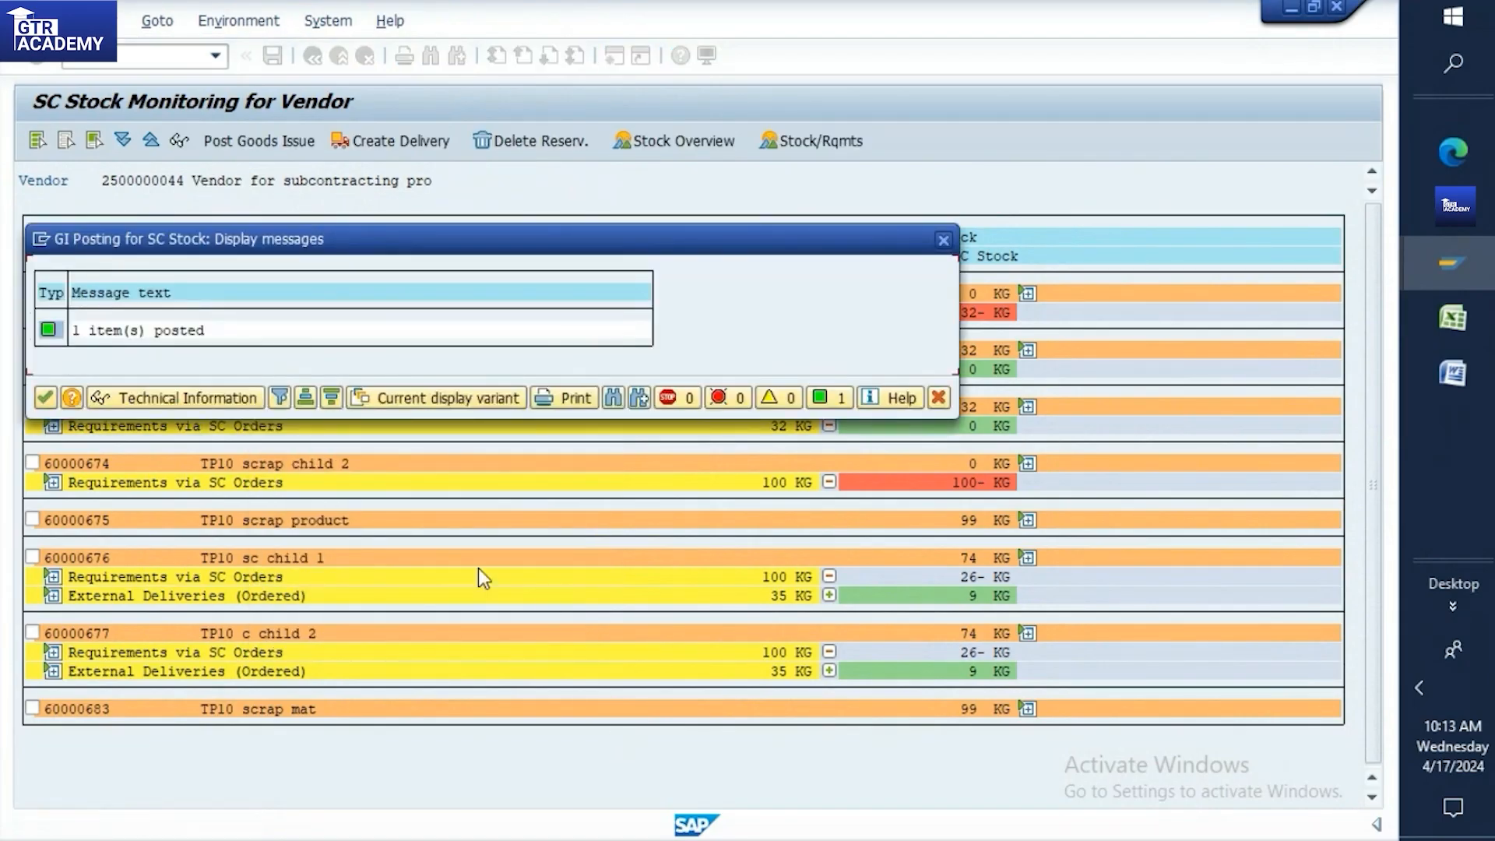
click(46, 398)
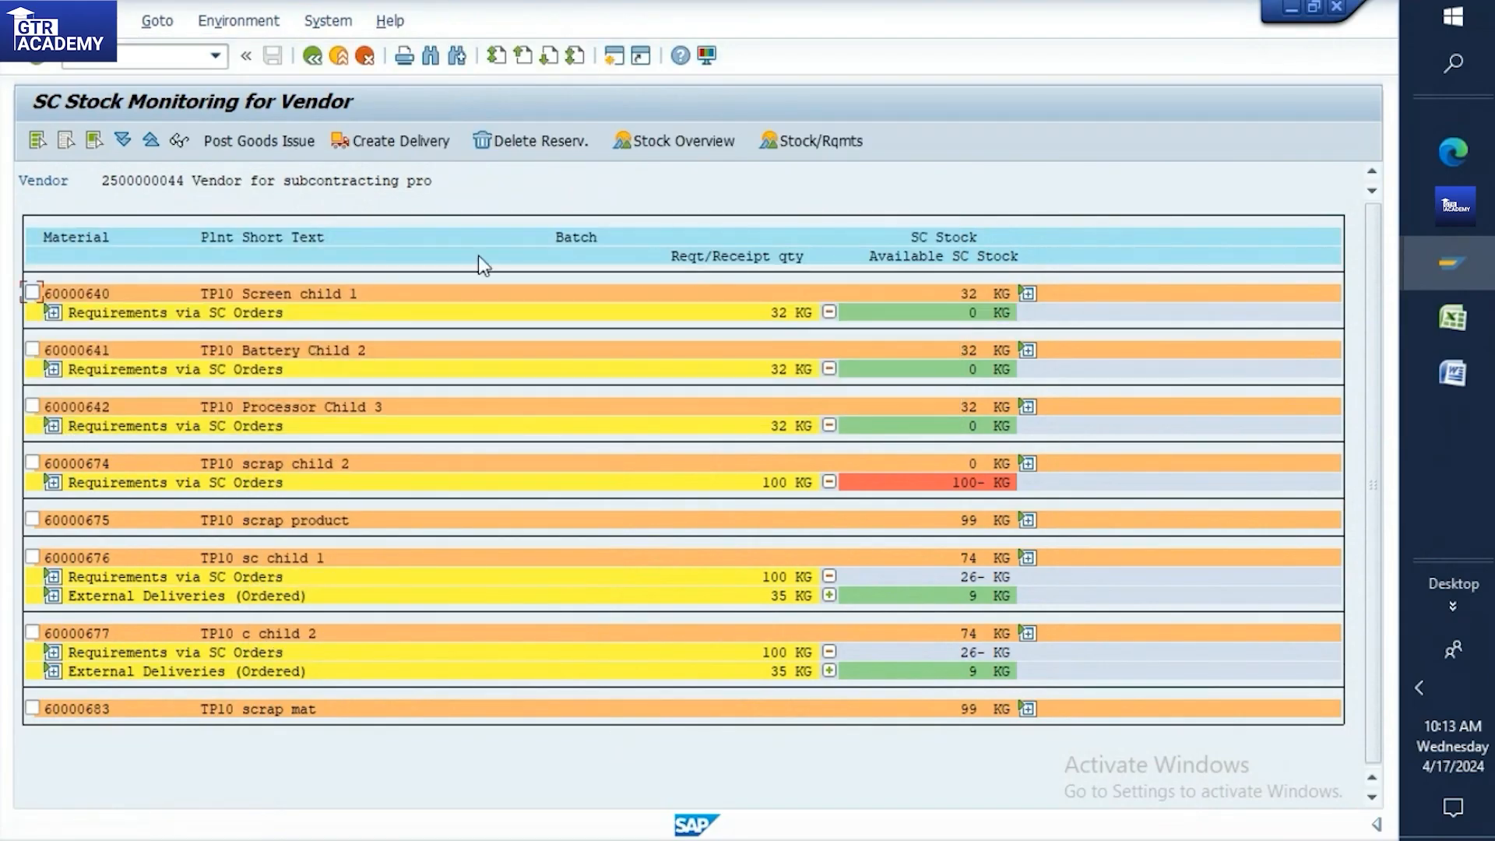
Run the Stocks at Subcontractor report for the vendor number copied from the Excel sheet
click(174, 56)
text(/n)
key(Return)
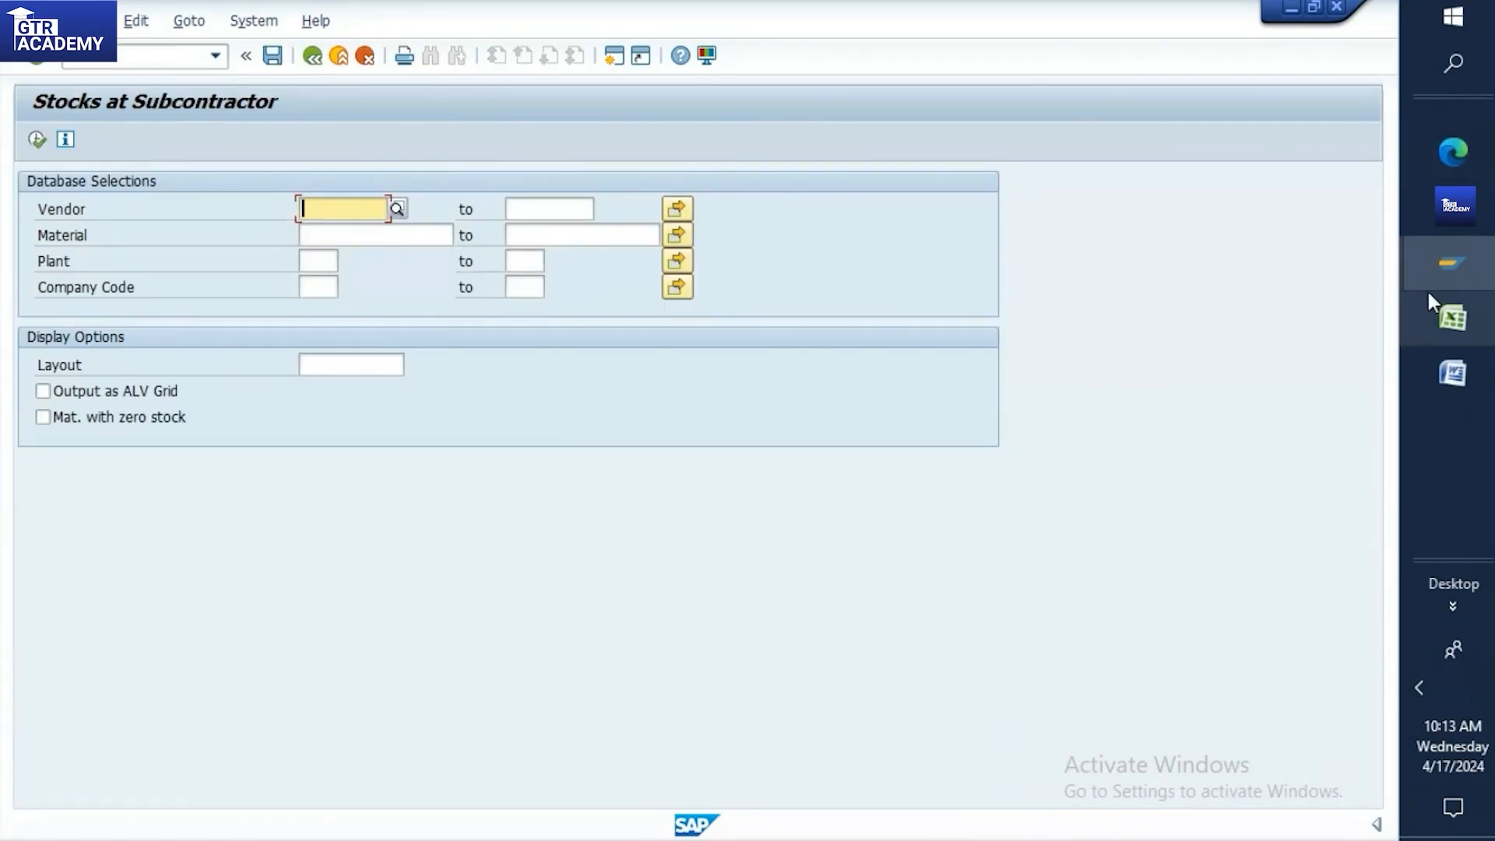
click(1429, 300)
click(723, 392)
key(ctrl+c)
click(1418, 267)
click(385, 209)
key(ctrl+v)
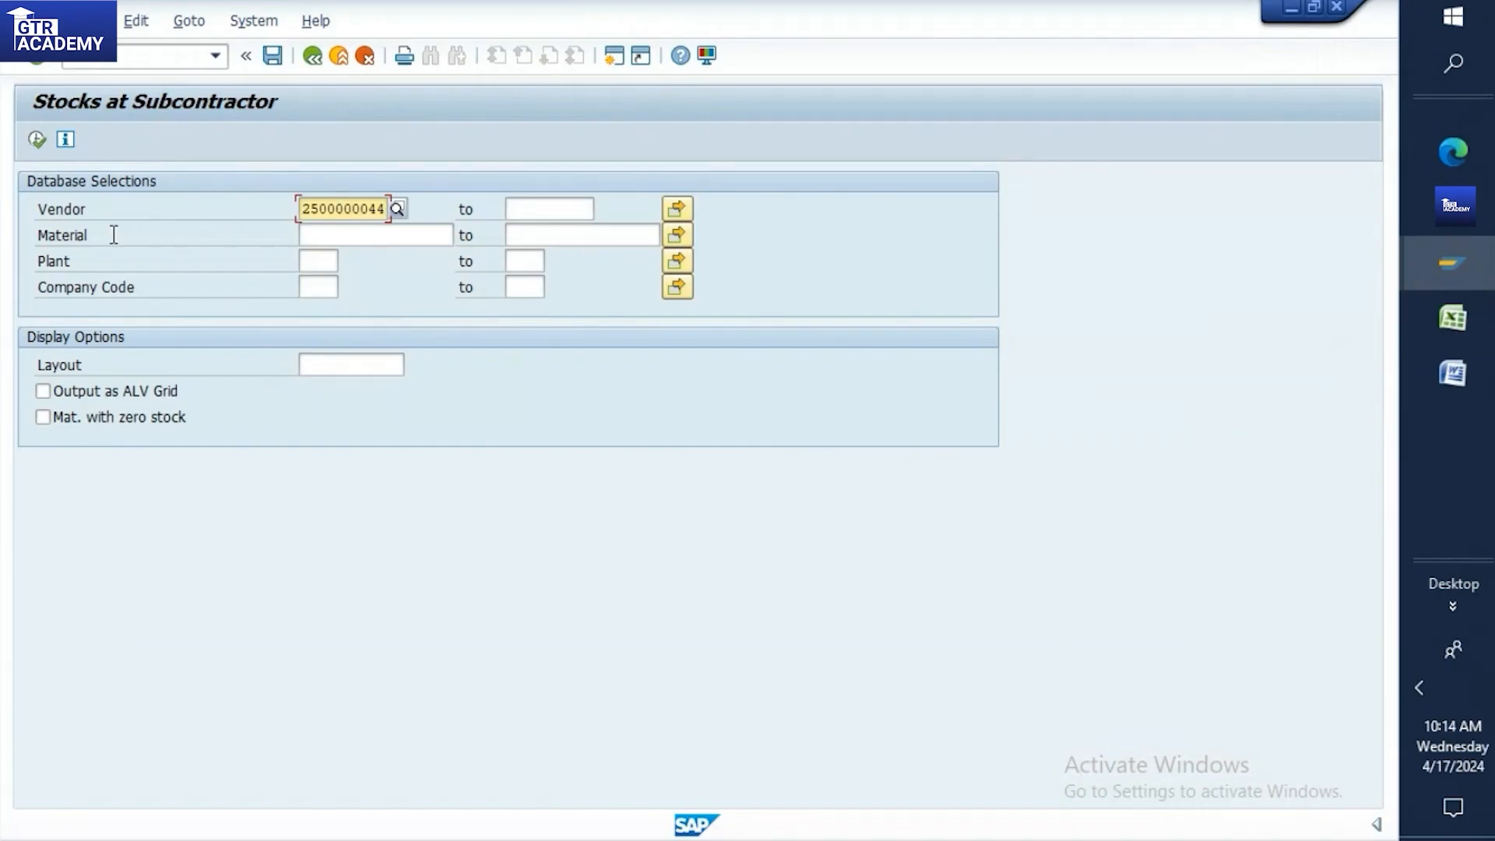
click(37, 142)
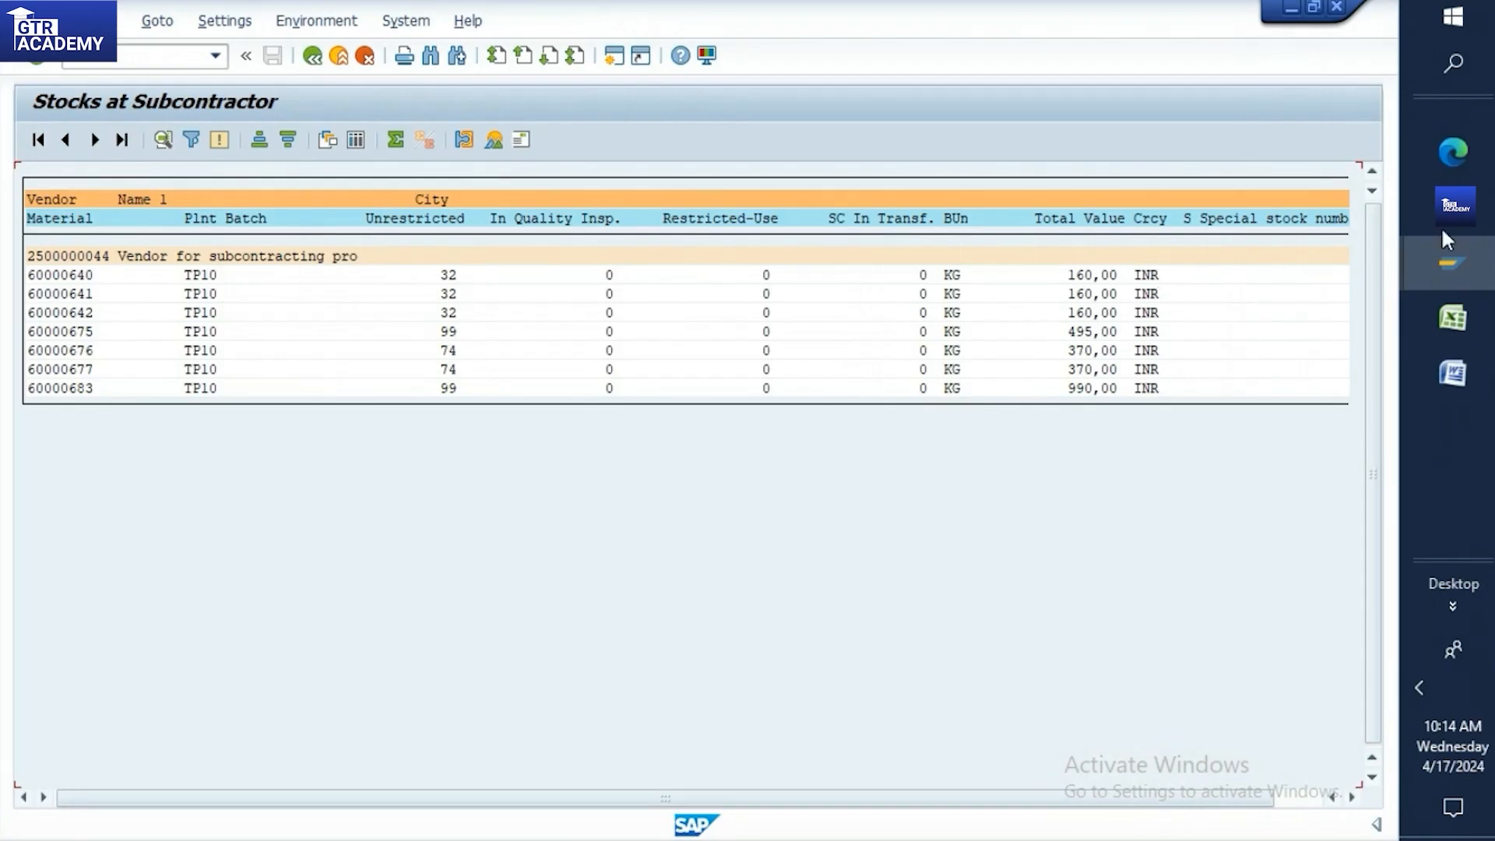
mouse_move(1435, 271)
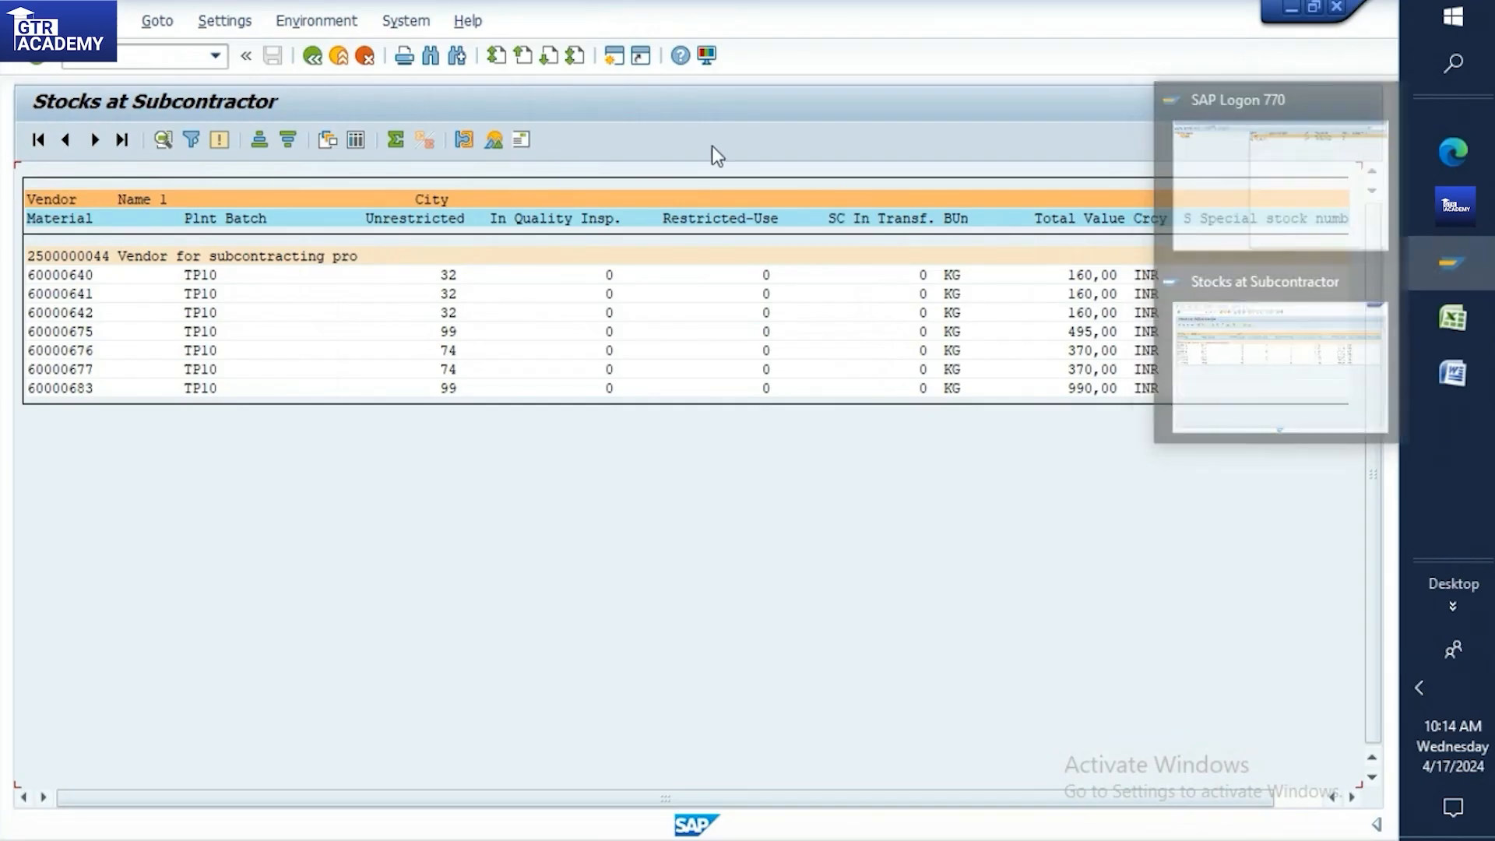
click(162, 59)
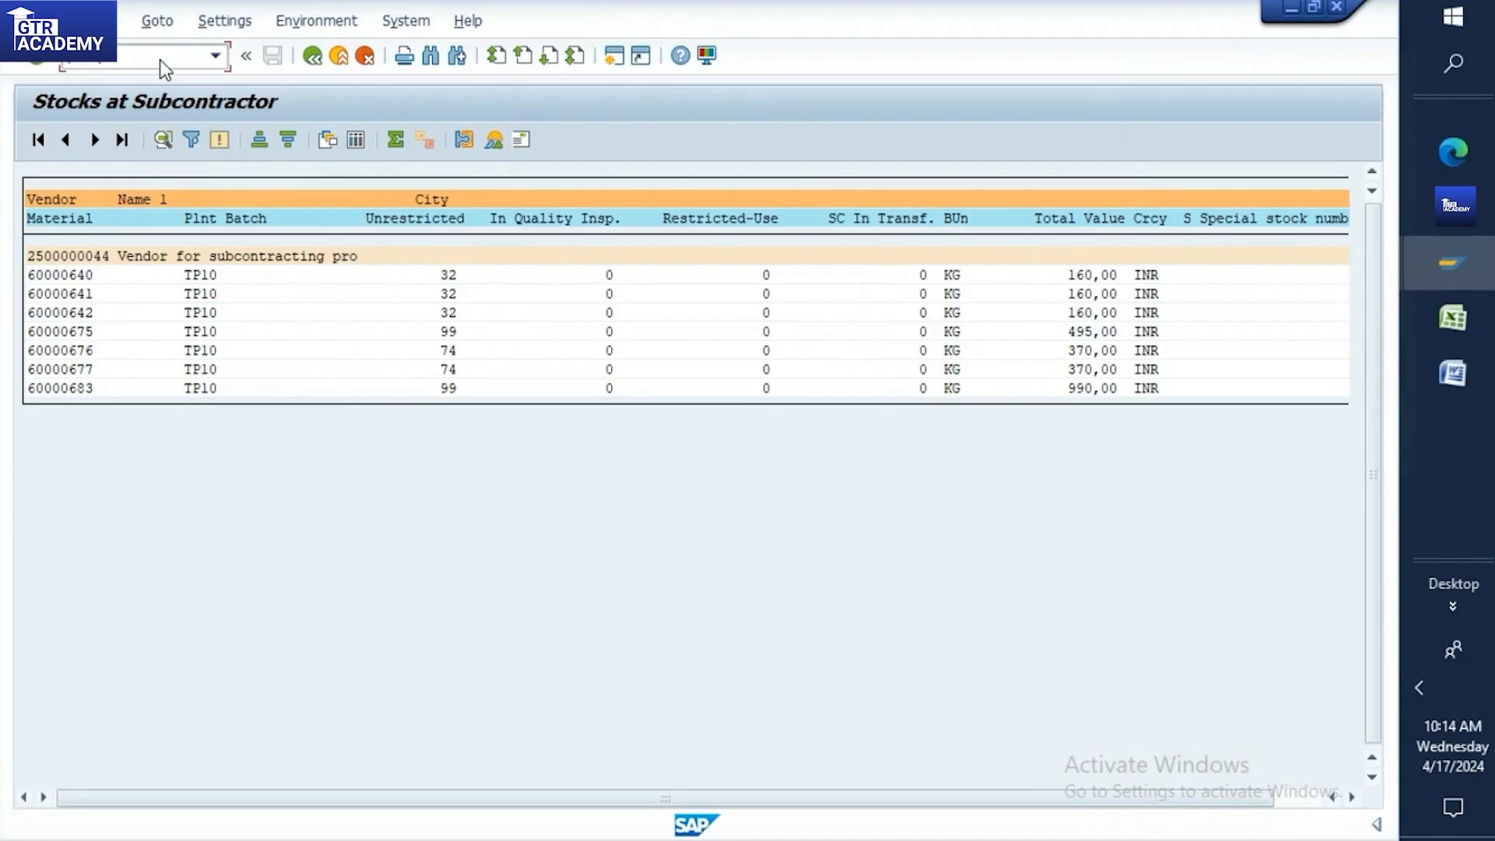
text(/nmigo)
key(Return)
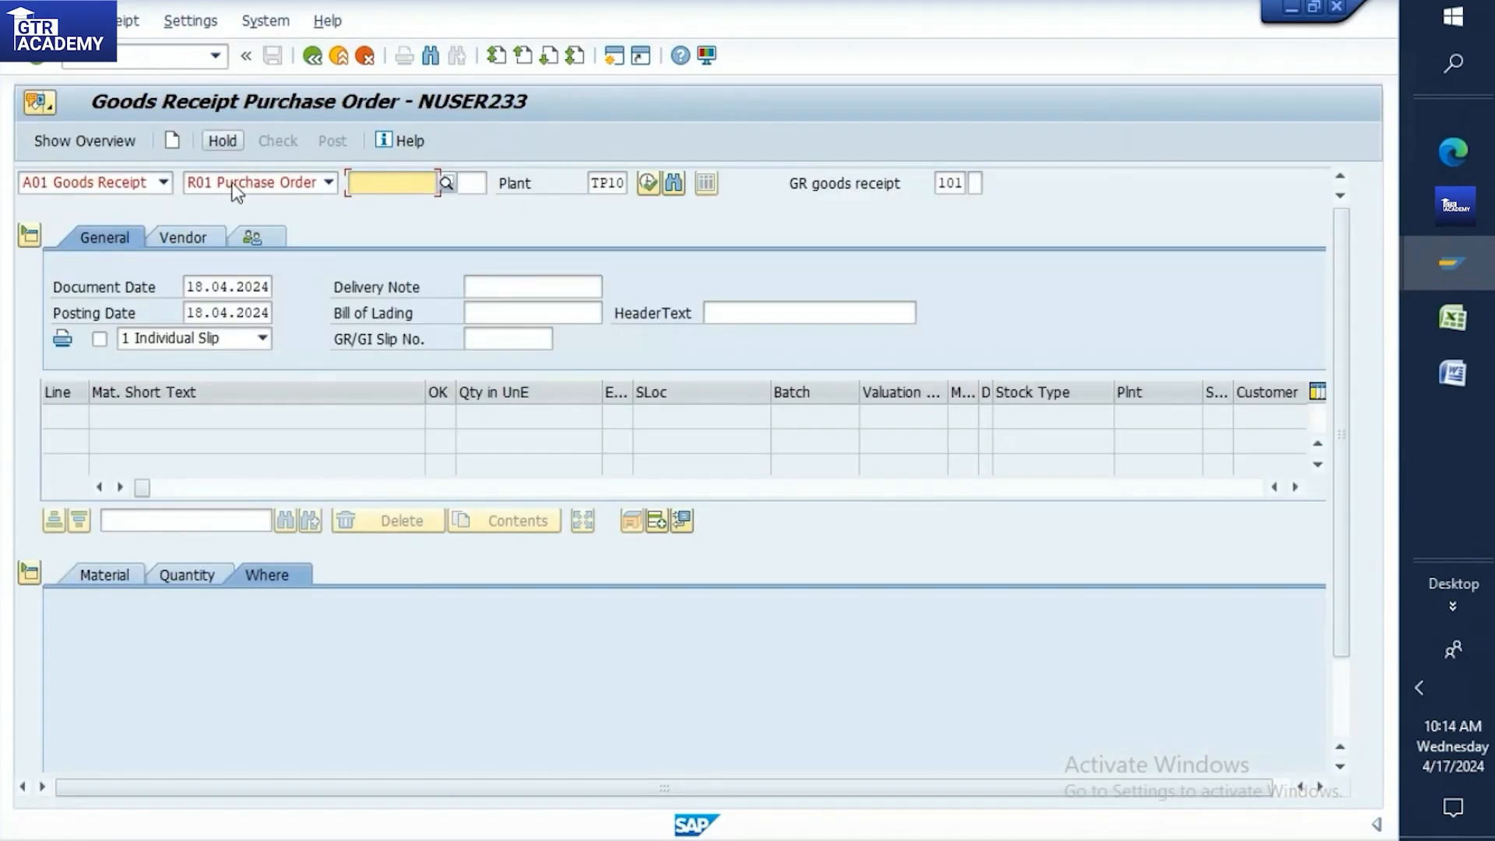
click(165, 180)
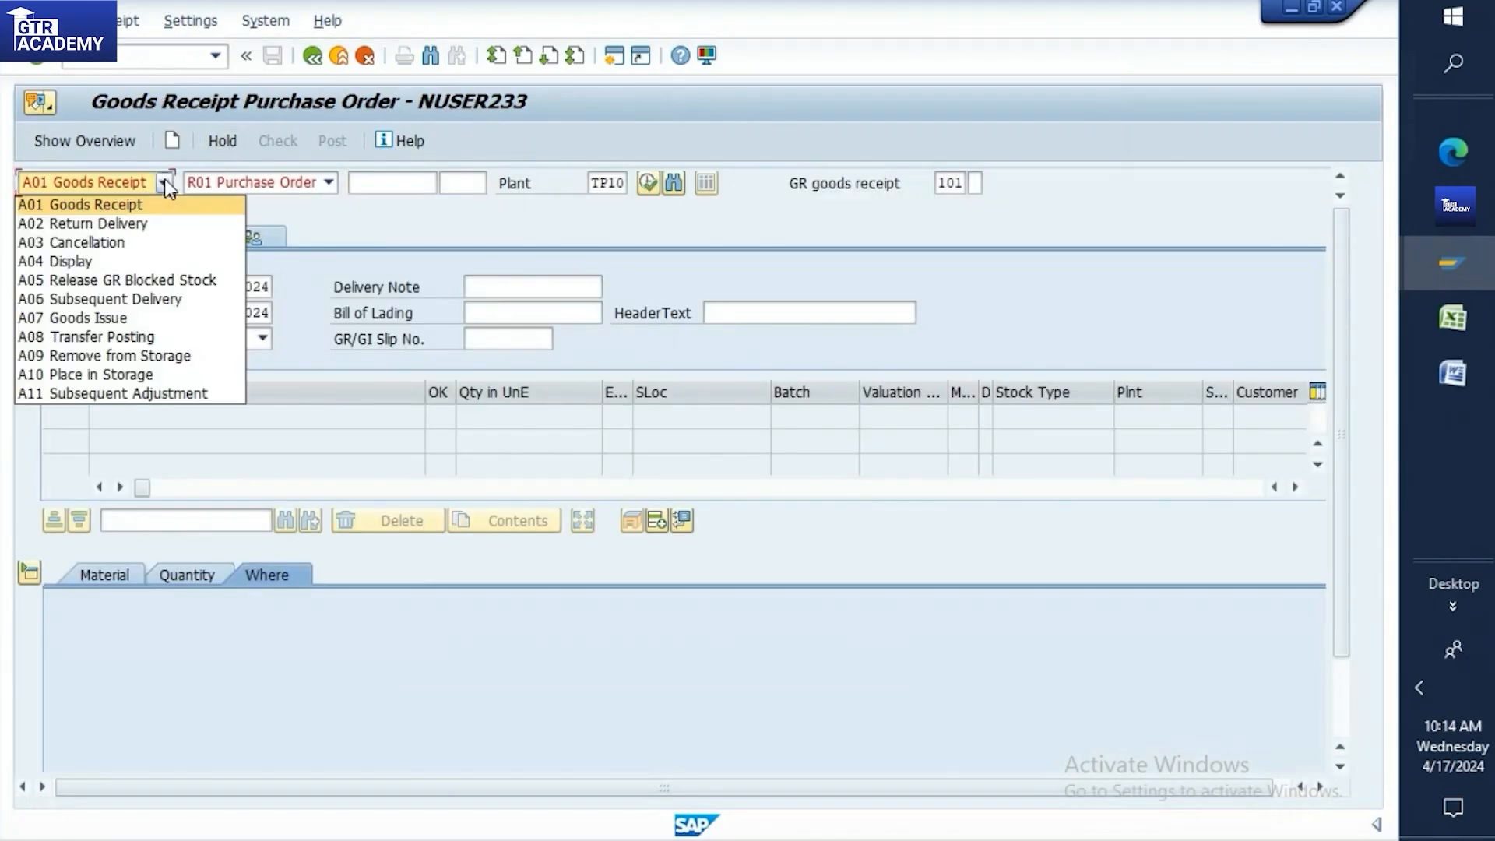
click(100, 337)
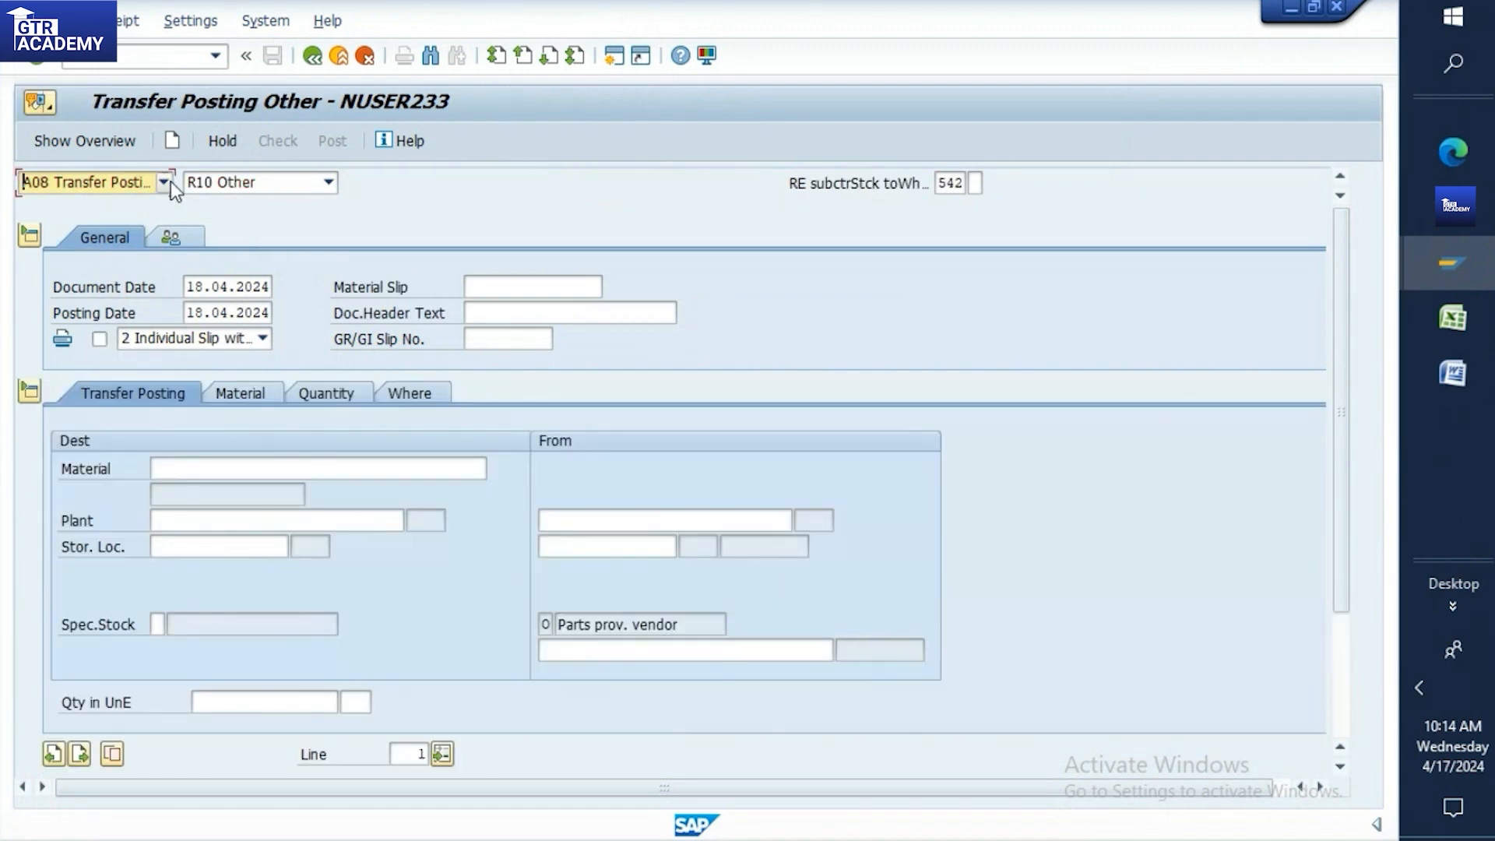
Start another Other Goods Receipts entry with movement type 561 for plant TP10 and storage location RM00
click(134, 56)
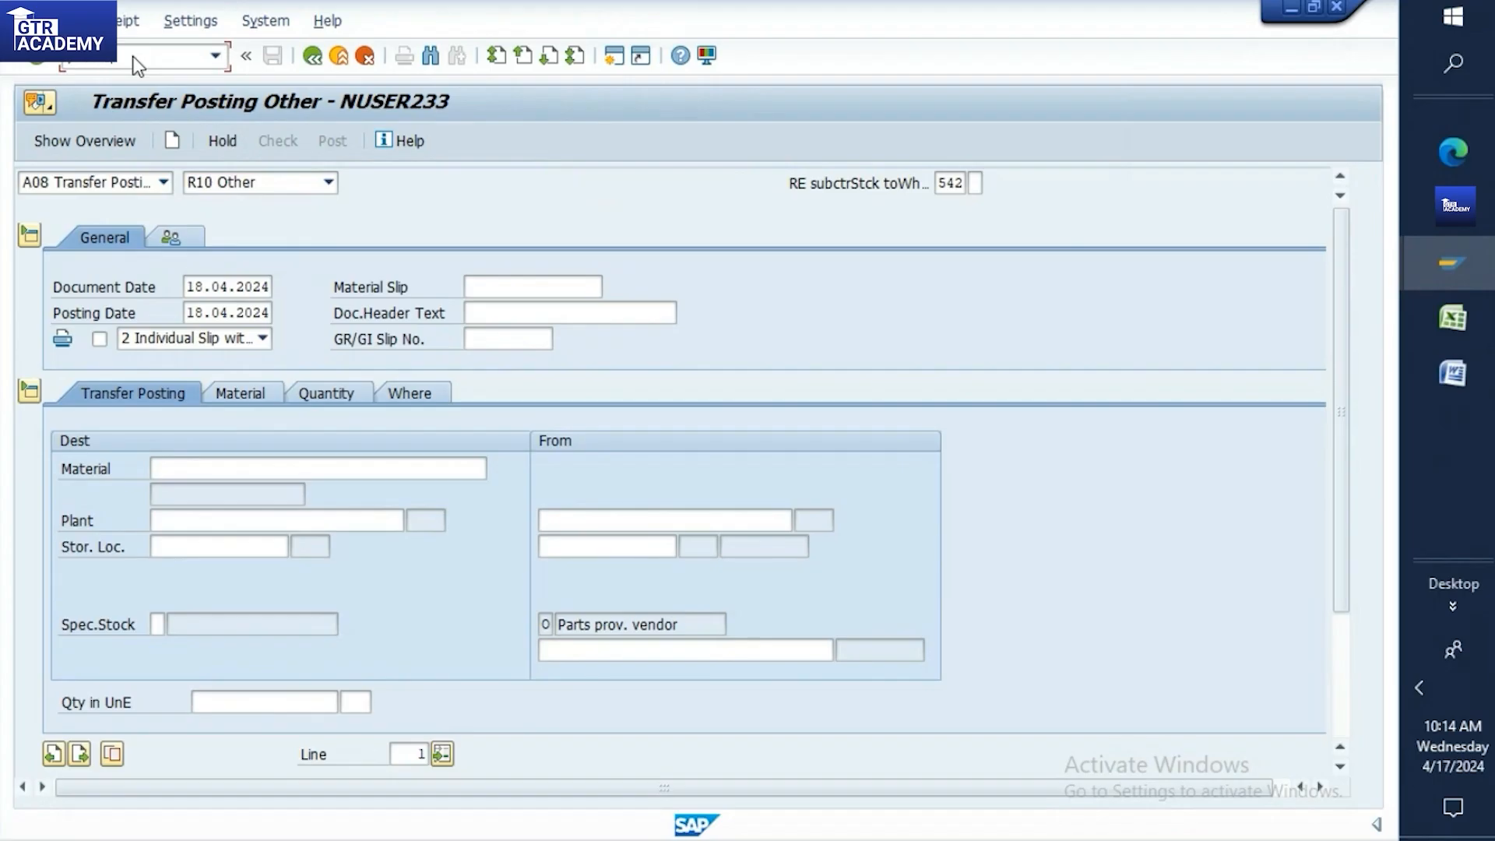
key(Return)
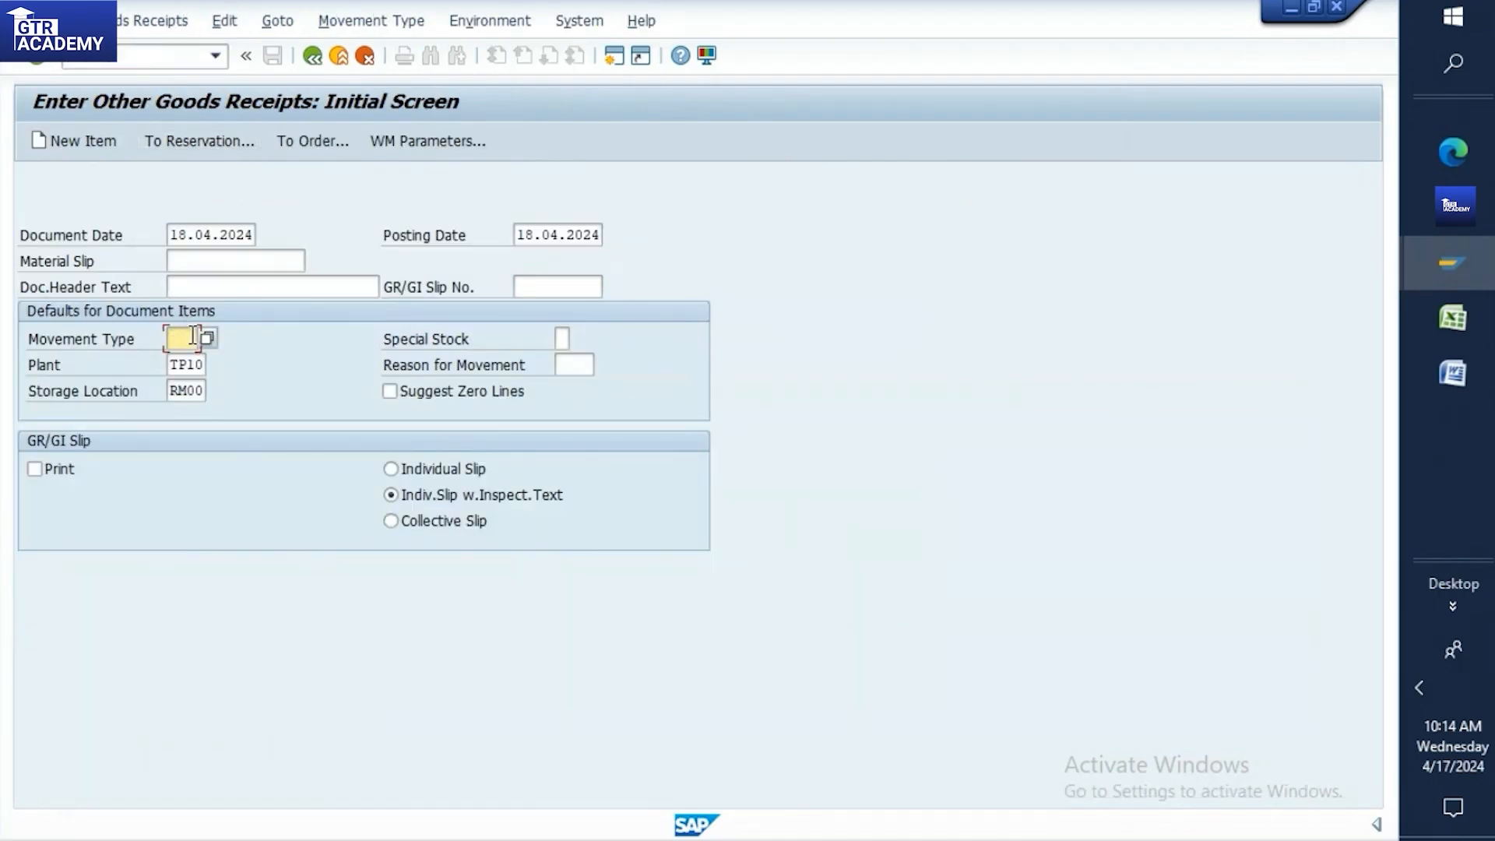
text(561)
key(Return)
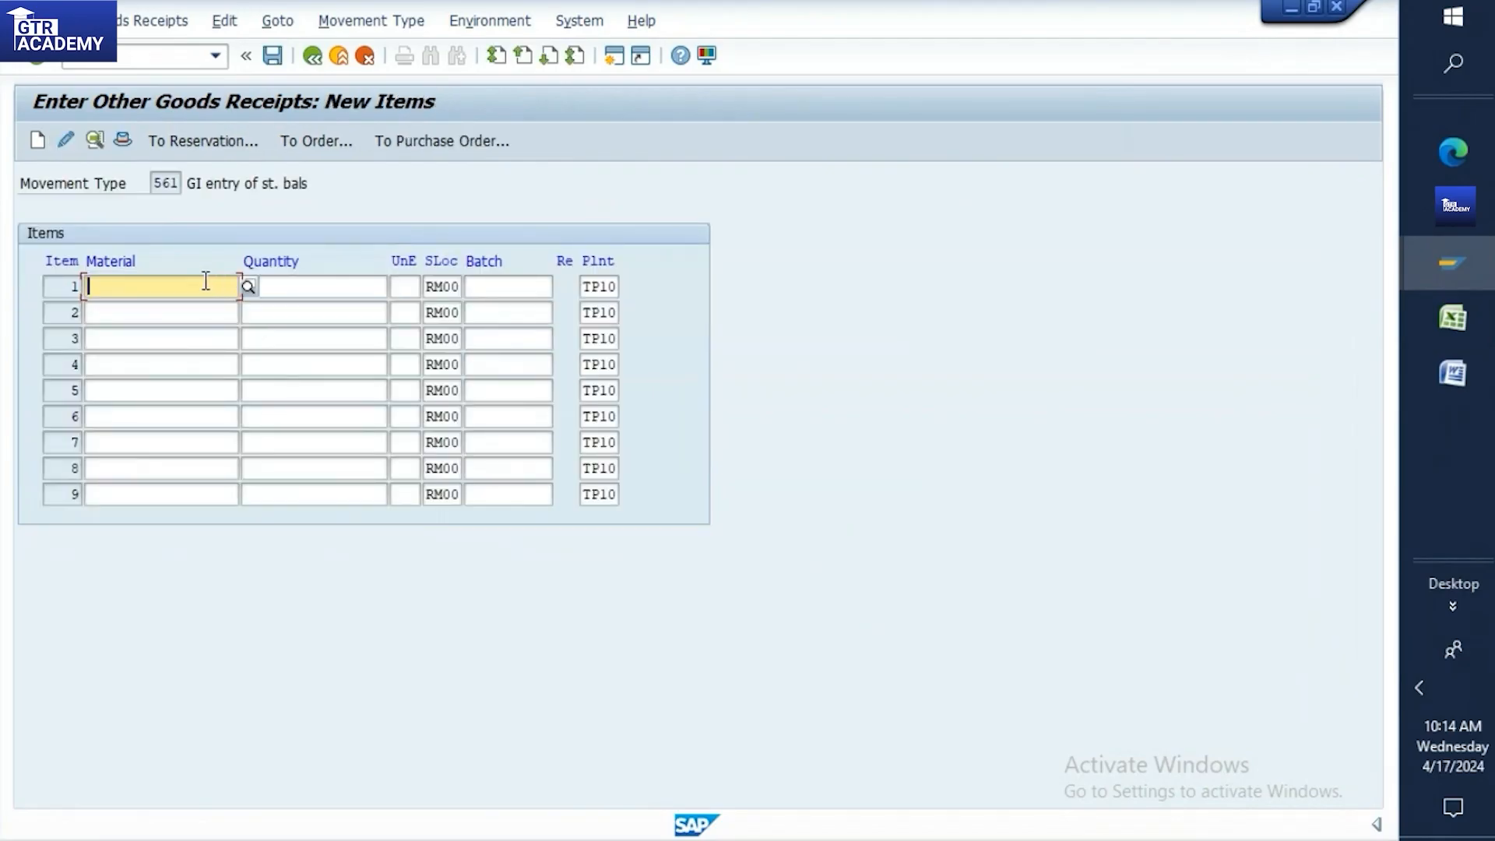
key(ctrl+v)
key(BackSpace)
key(BackSpace)
key(BackSpace)
key(BackSpace)
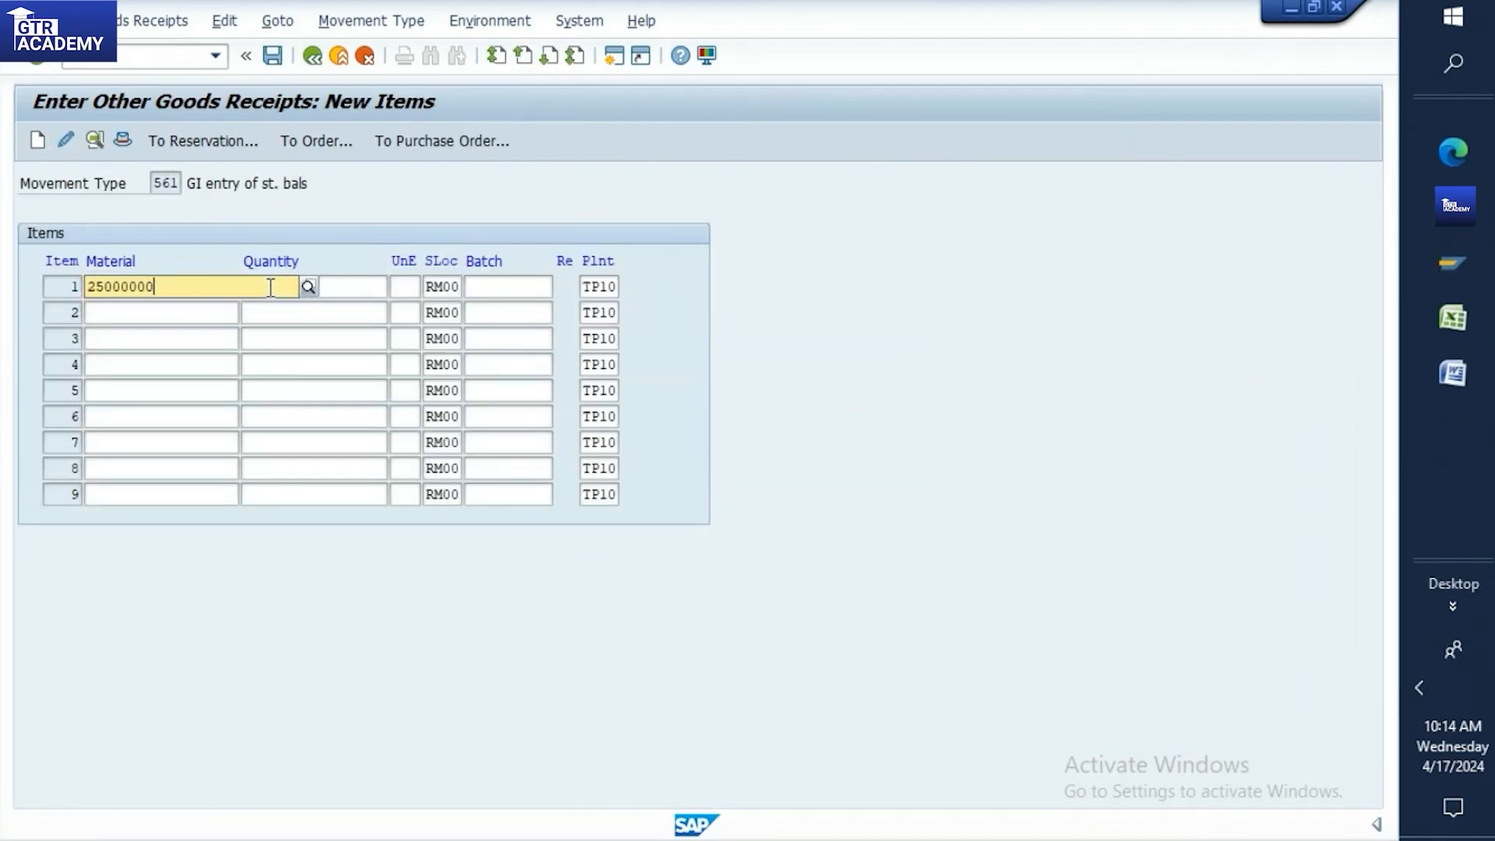
text(40)
click(357, 284)
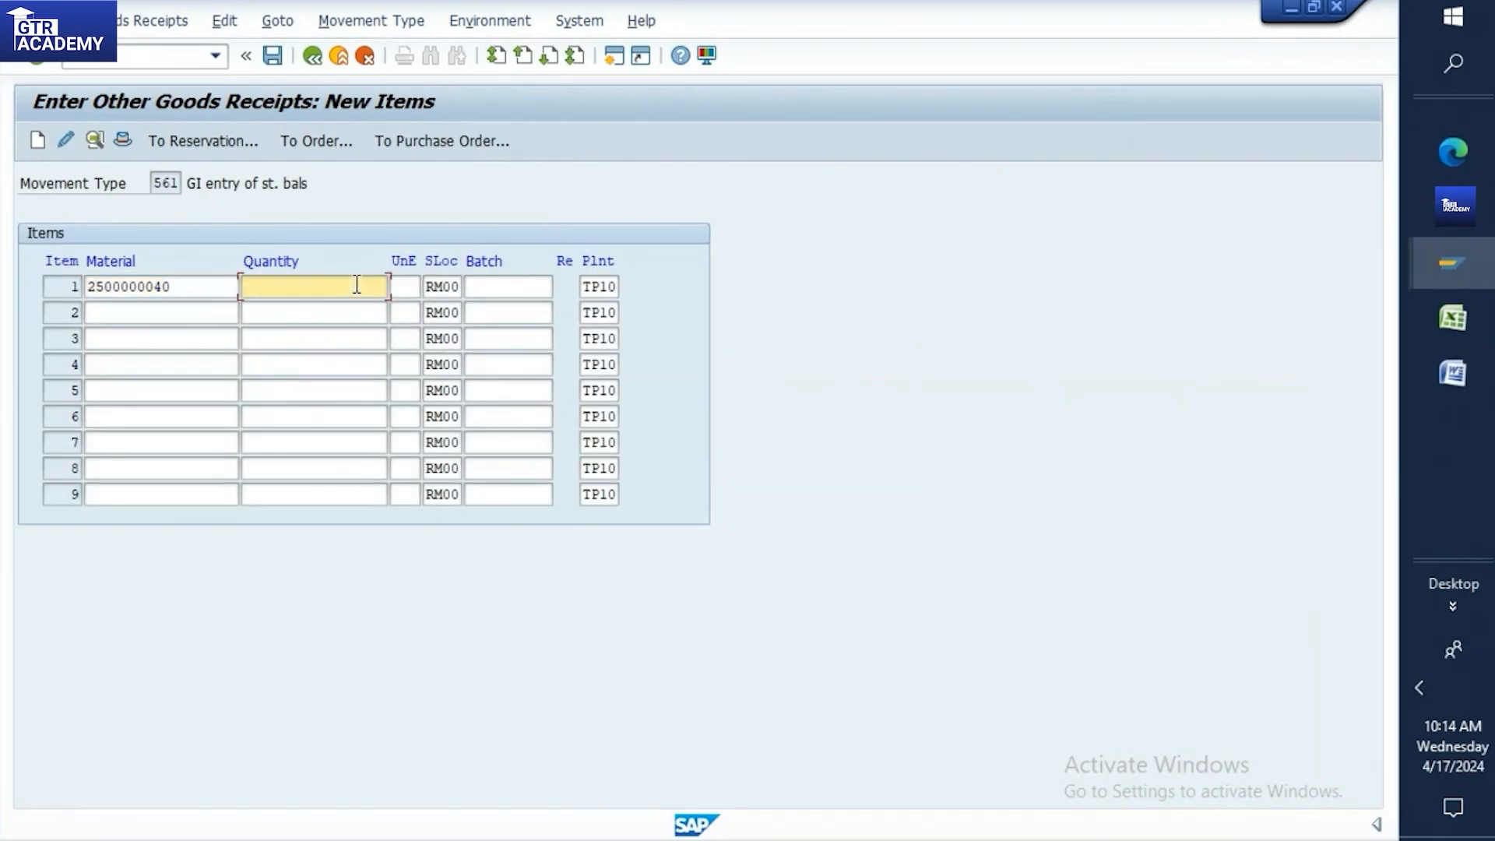
text(2)
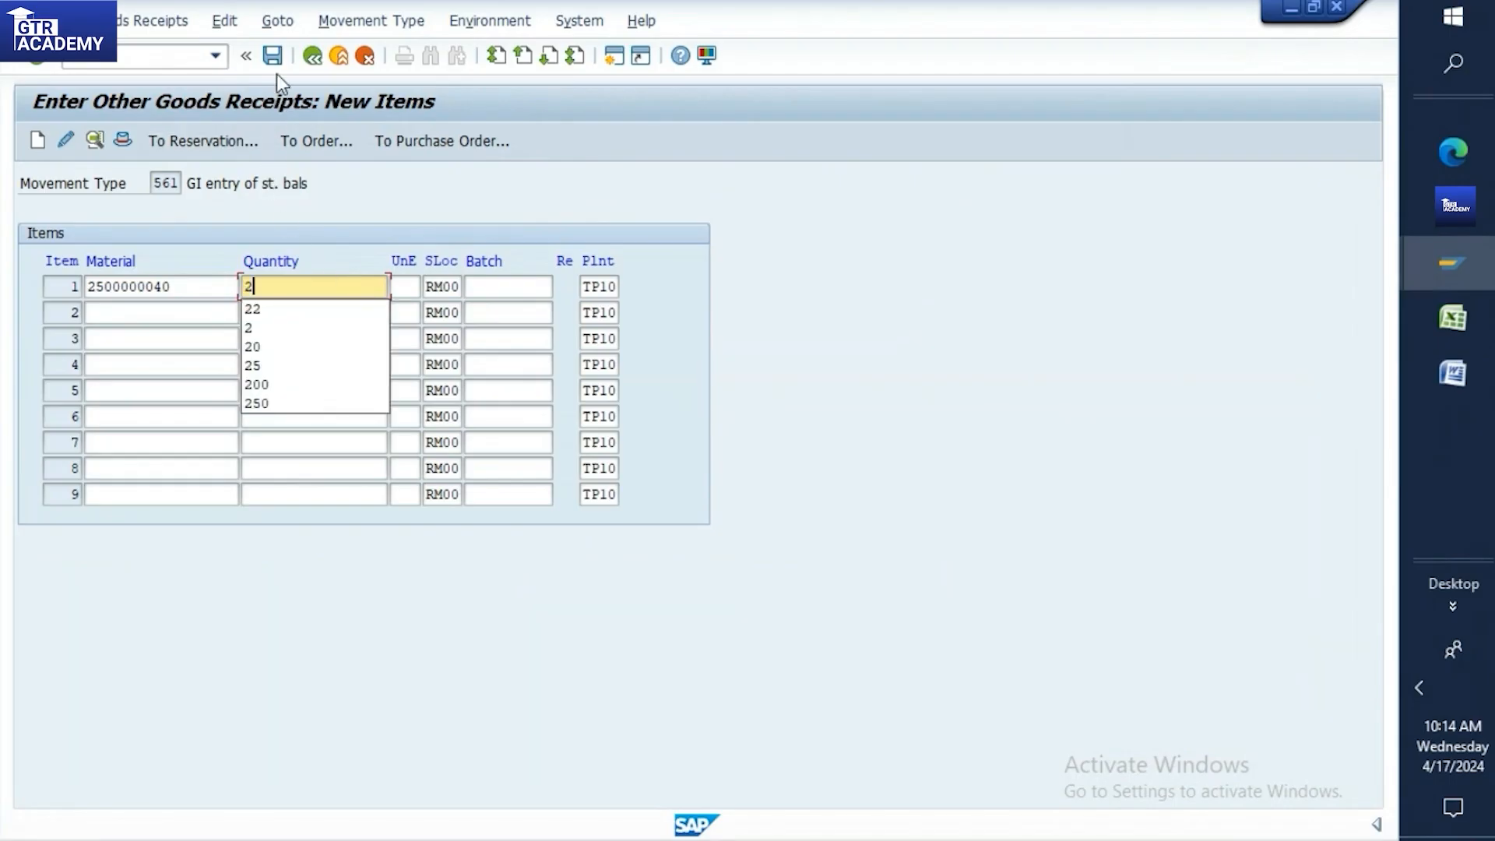
text(5000)
key(Return)
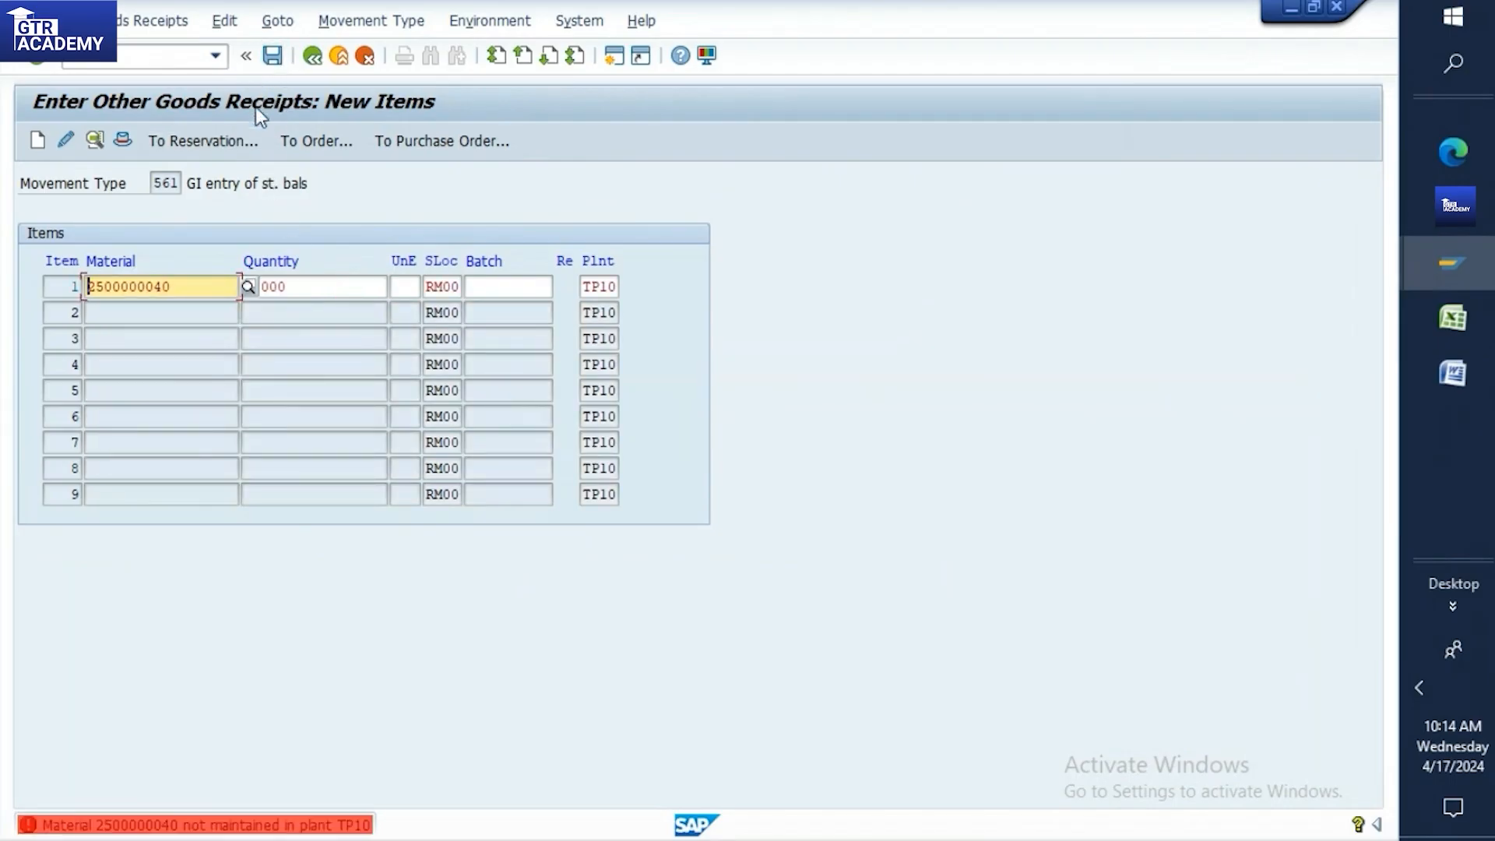
Replace item 1's material with the Child 1 number 60000640 from the Excel sheet and post the goods receipt
click(190, 288)
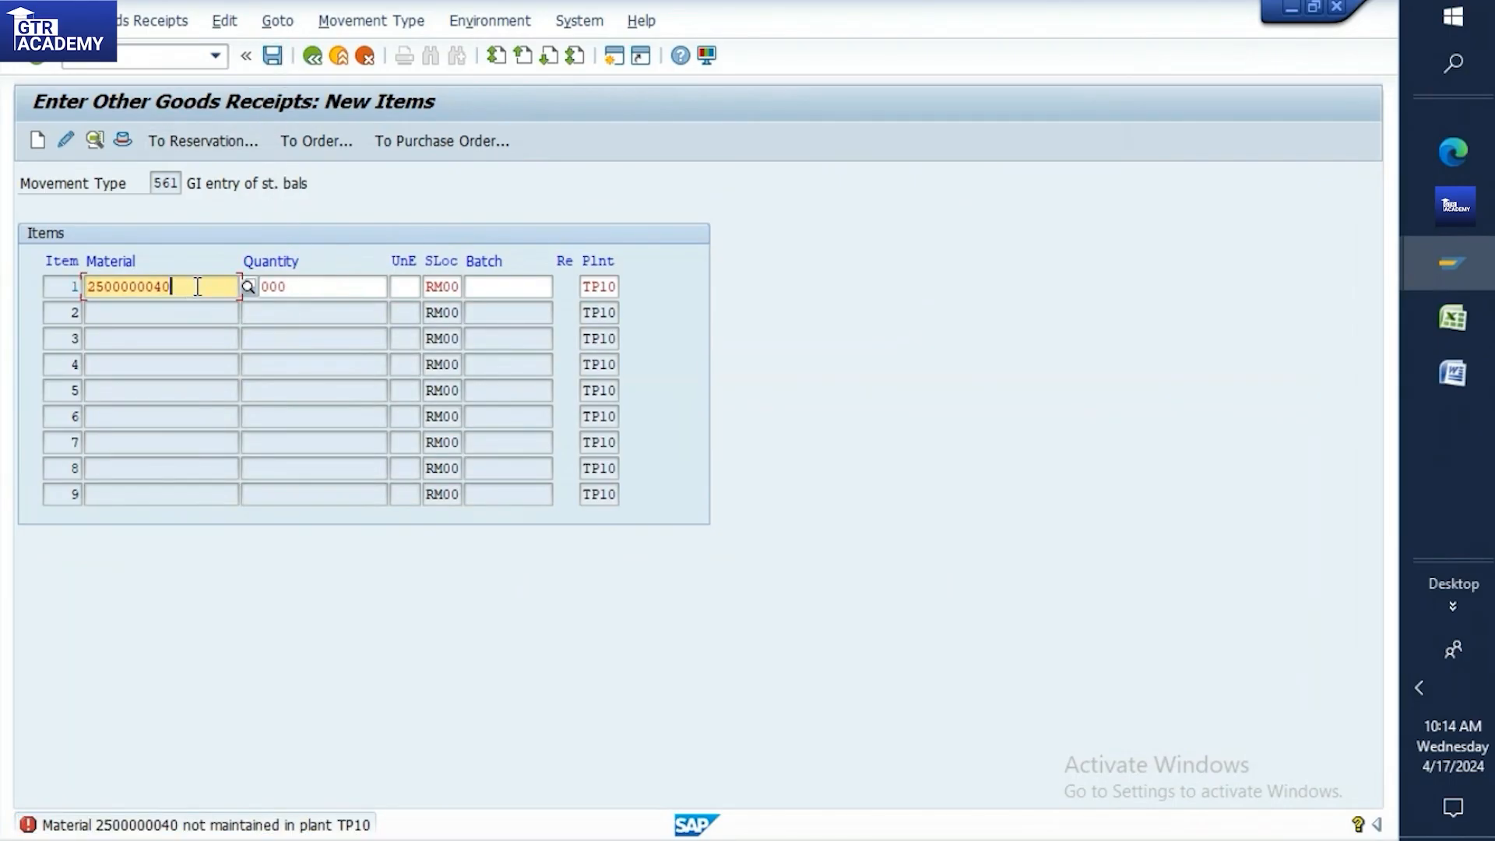
click(1452, 318)
click(685, 301)
key(ctrl+c)
click(1450, 260)
drag(176, 288, 65, 285)
key(ctrl+v)
click(310, 284)
click(277, 65)
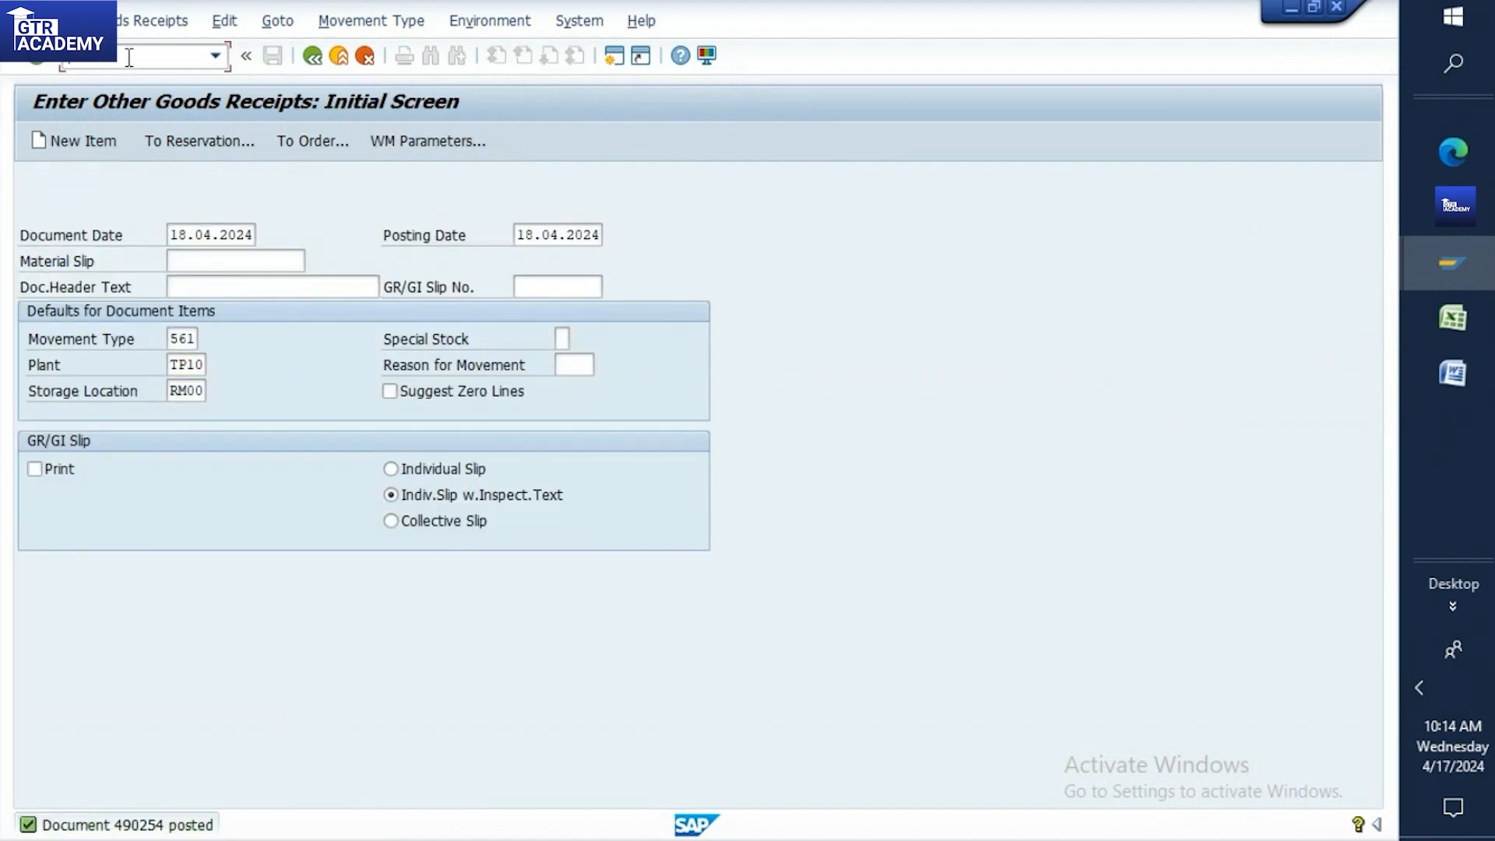
Display the Stock Overview of material 60000640
key(Return)
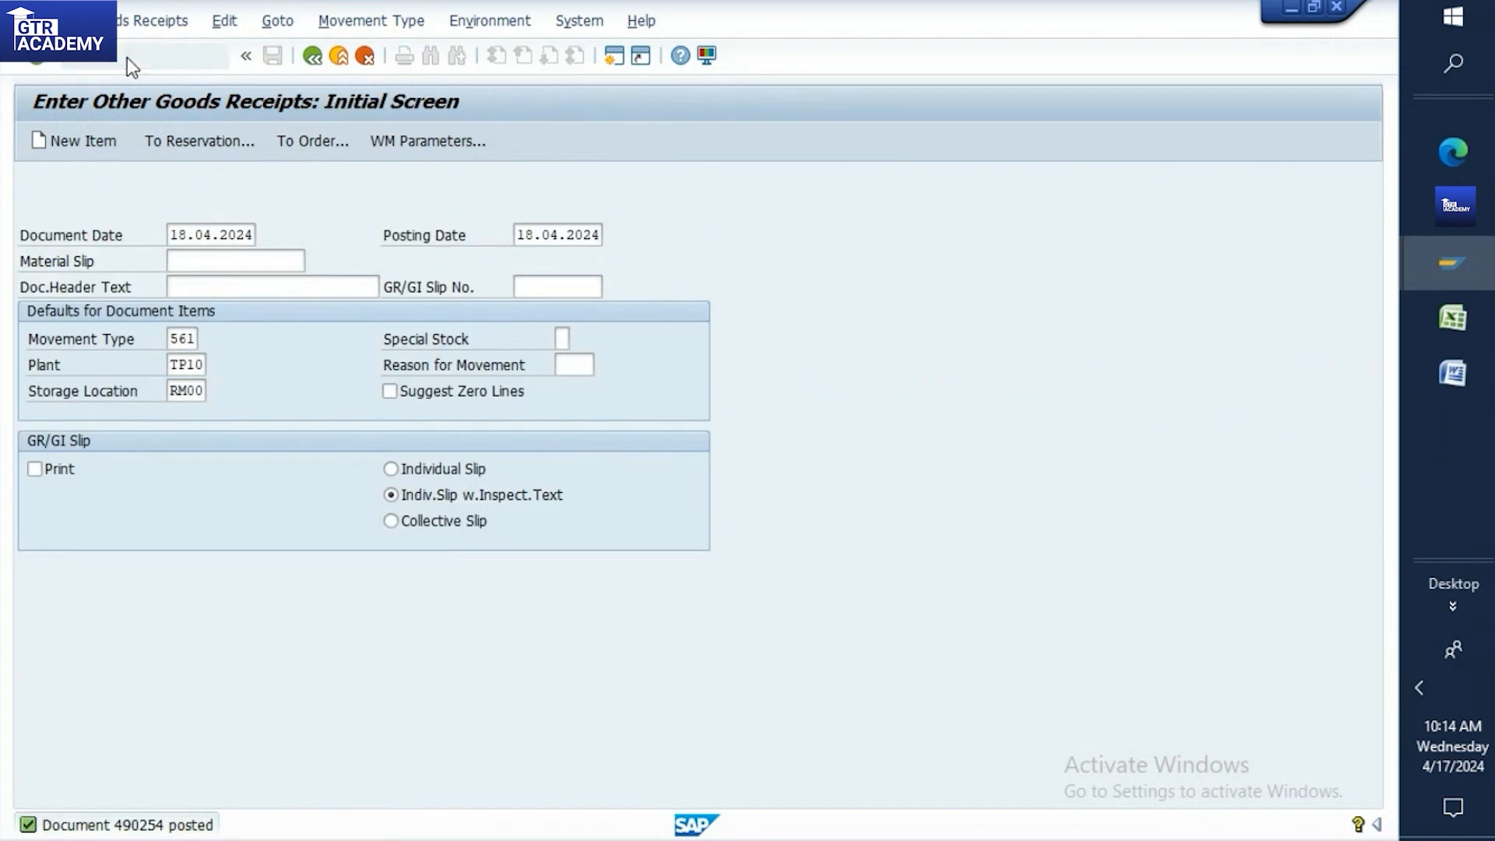
click(40, 147)
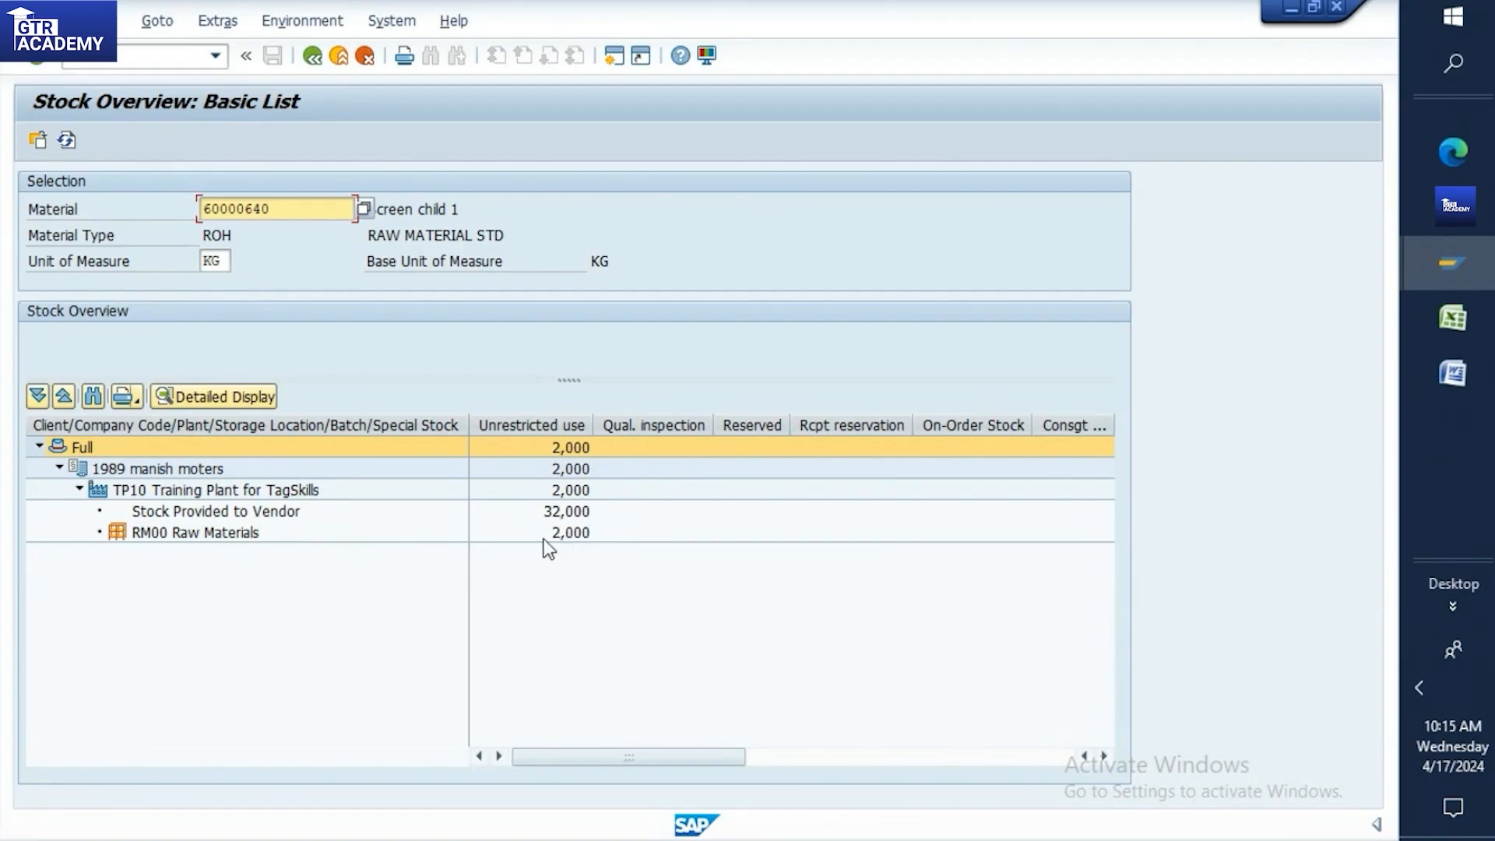
Open a goods movement entry as an A08 Transfer Posting with reference R10 Other and movement type 542
click(97, 59)
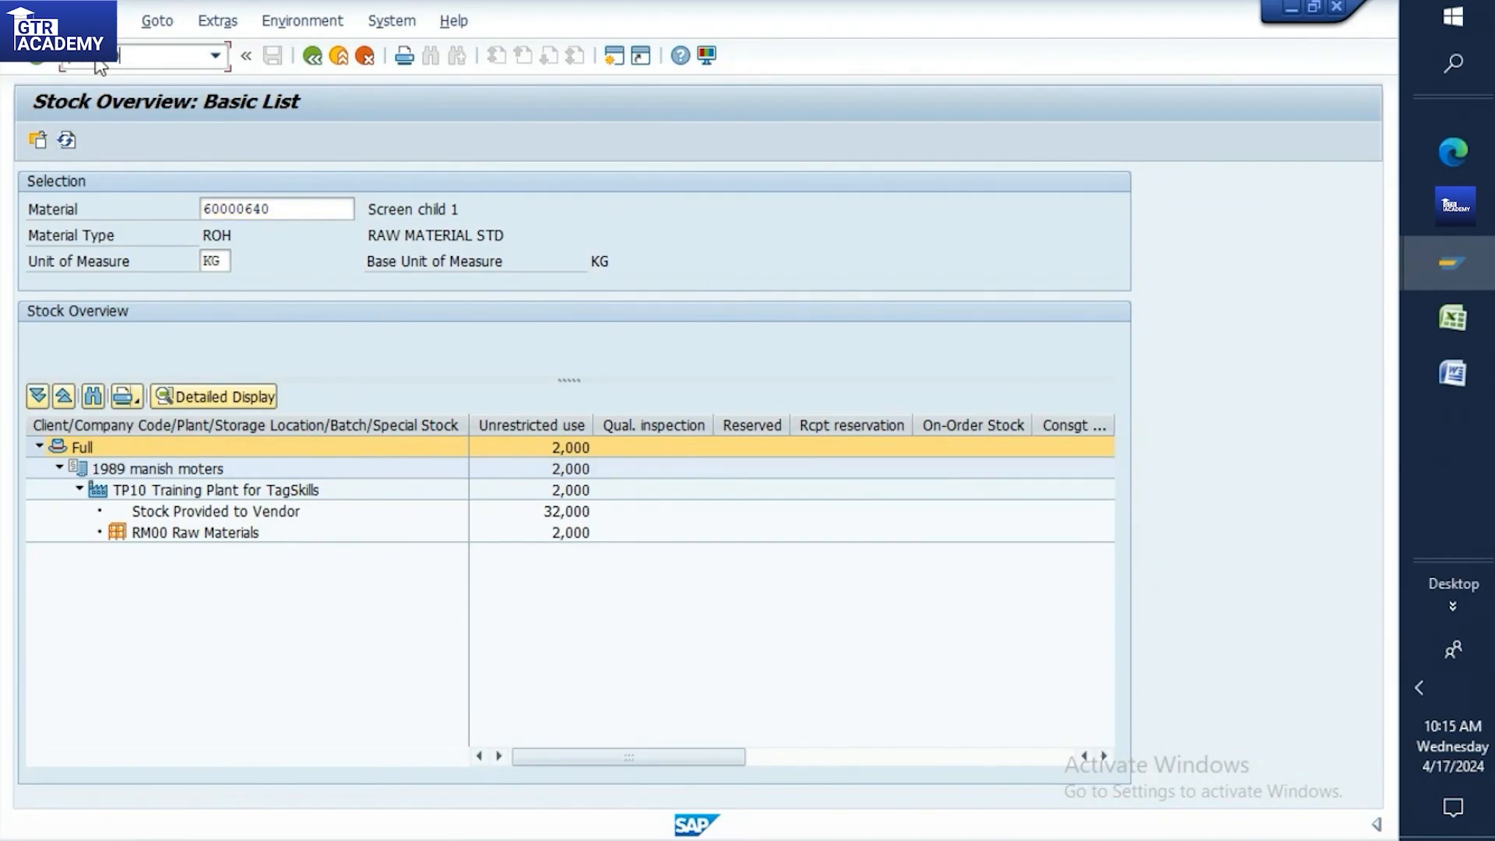
key(Return)
click(163, 182)
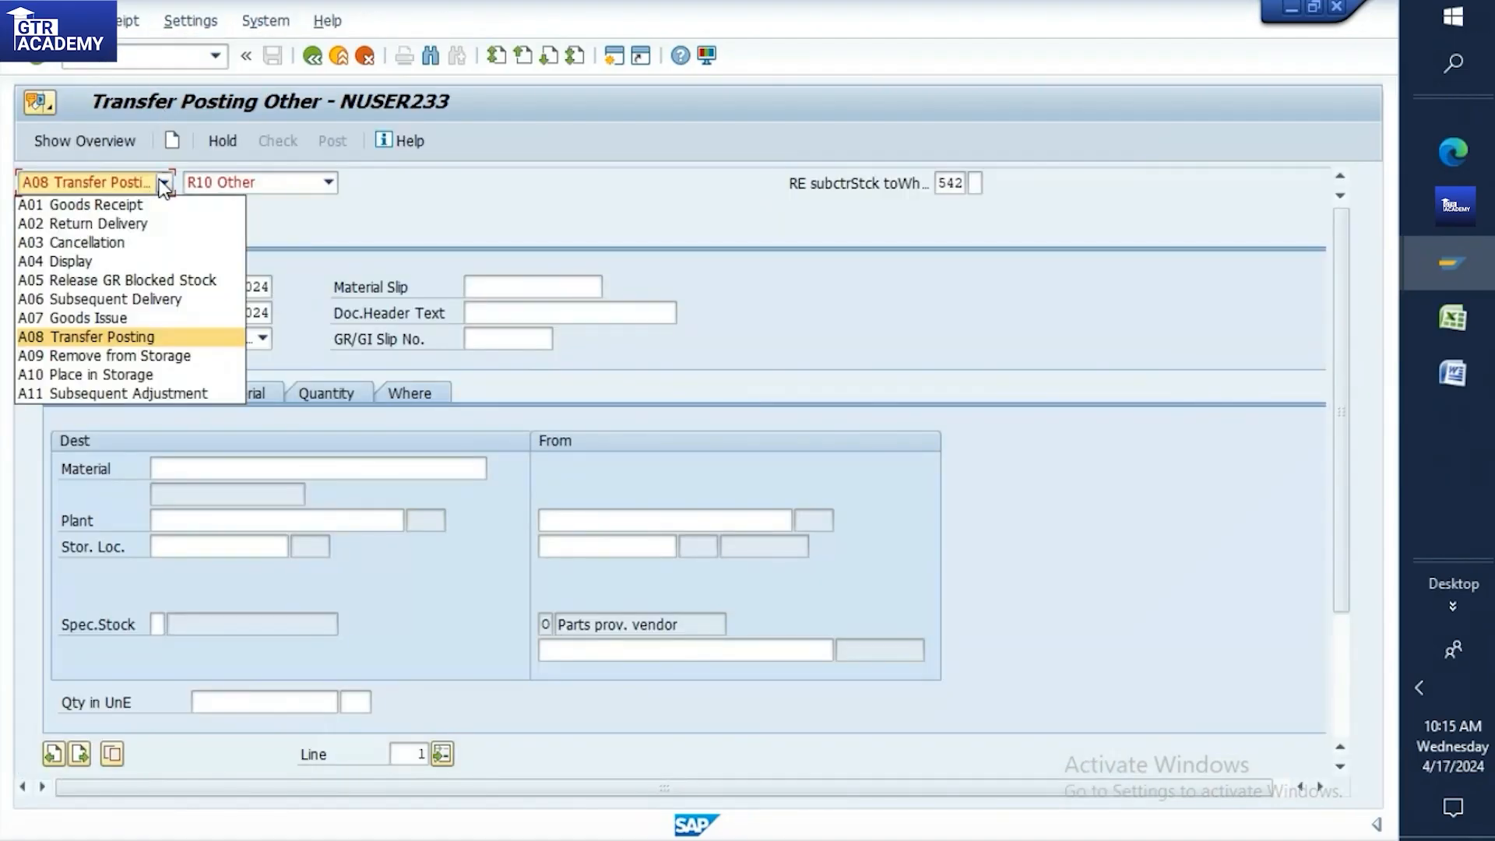
click(97, 338)
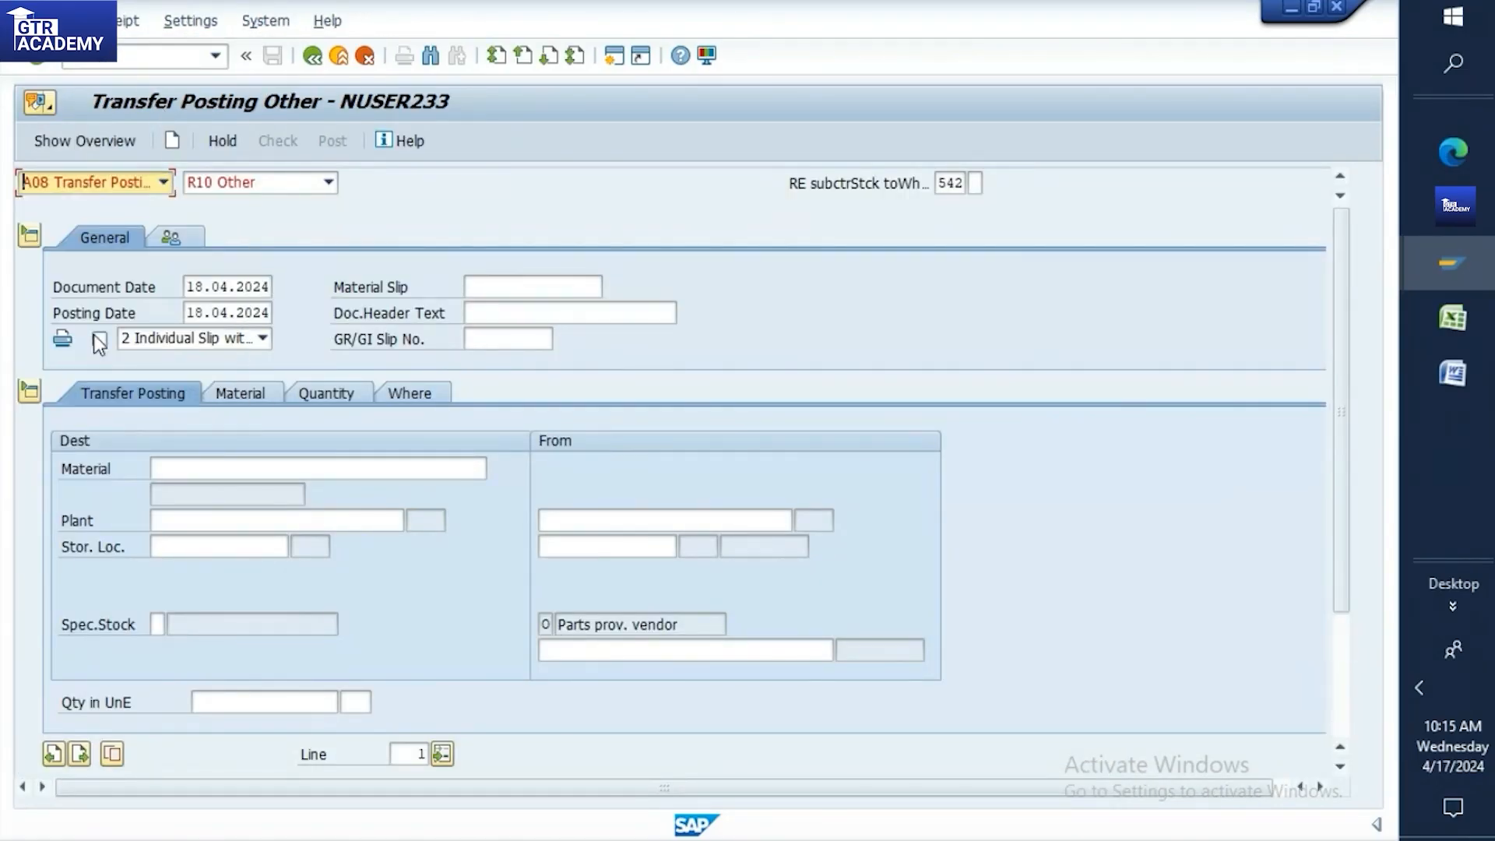
Enter material 60000640 with destination plant TP10 and storage location RM00 in the transfer posting
click(173, 477)
text(60000640)
click(201, 518)
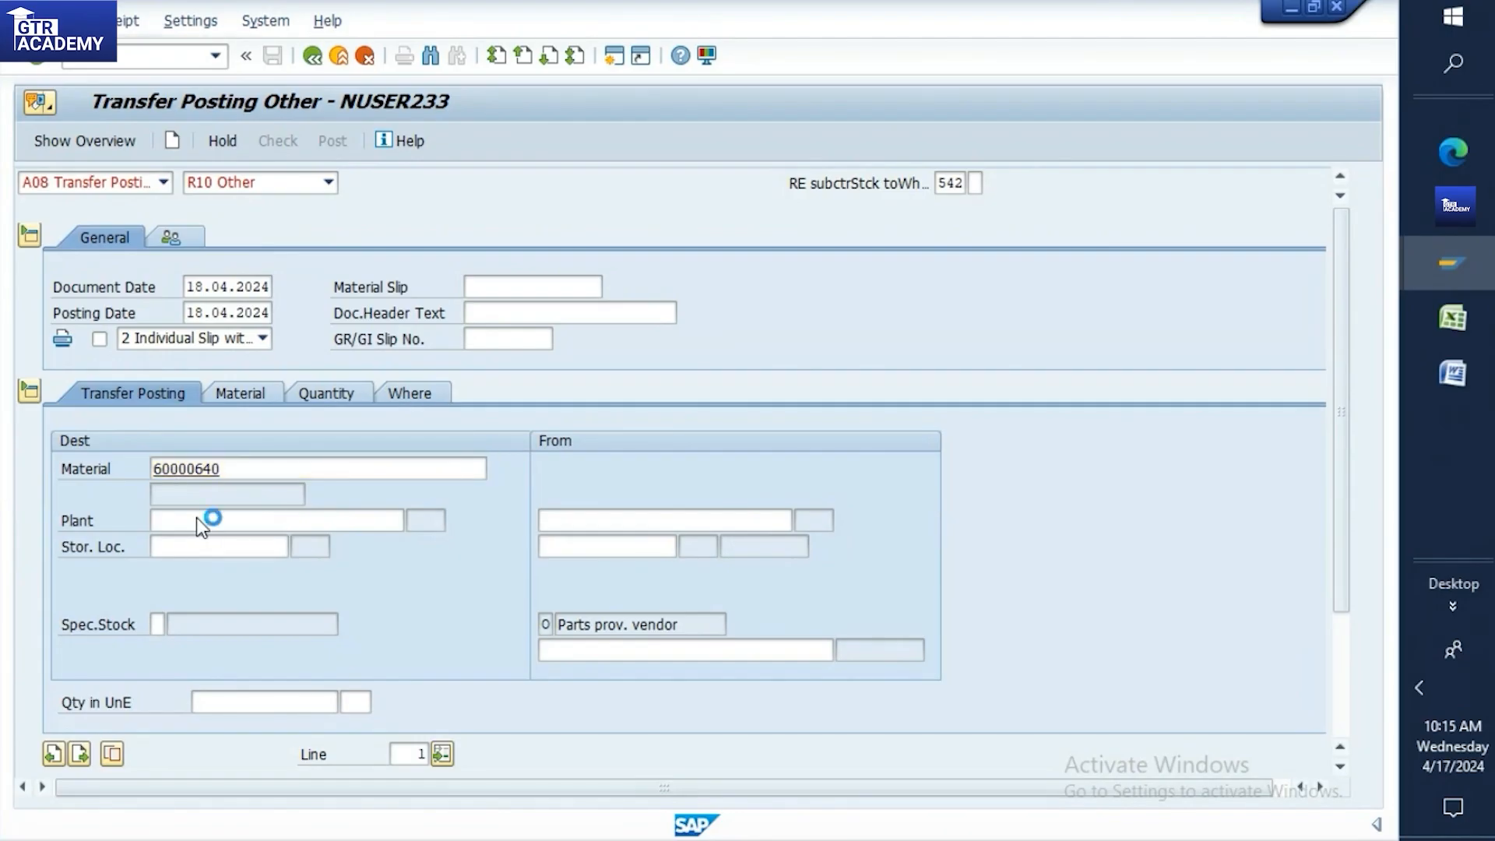
key(Return)
text(TP)
click(197, 540)
click(191, 547)
text(RM)
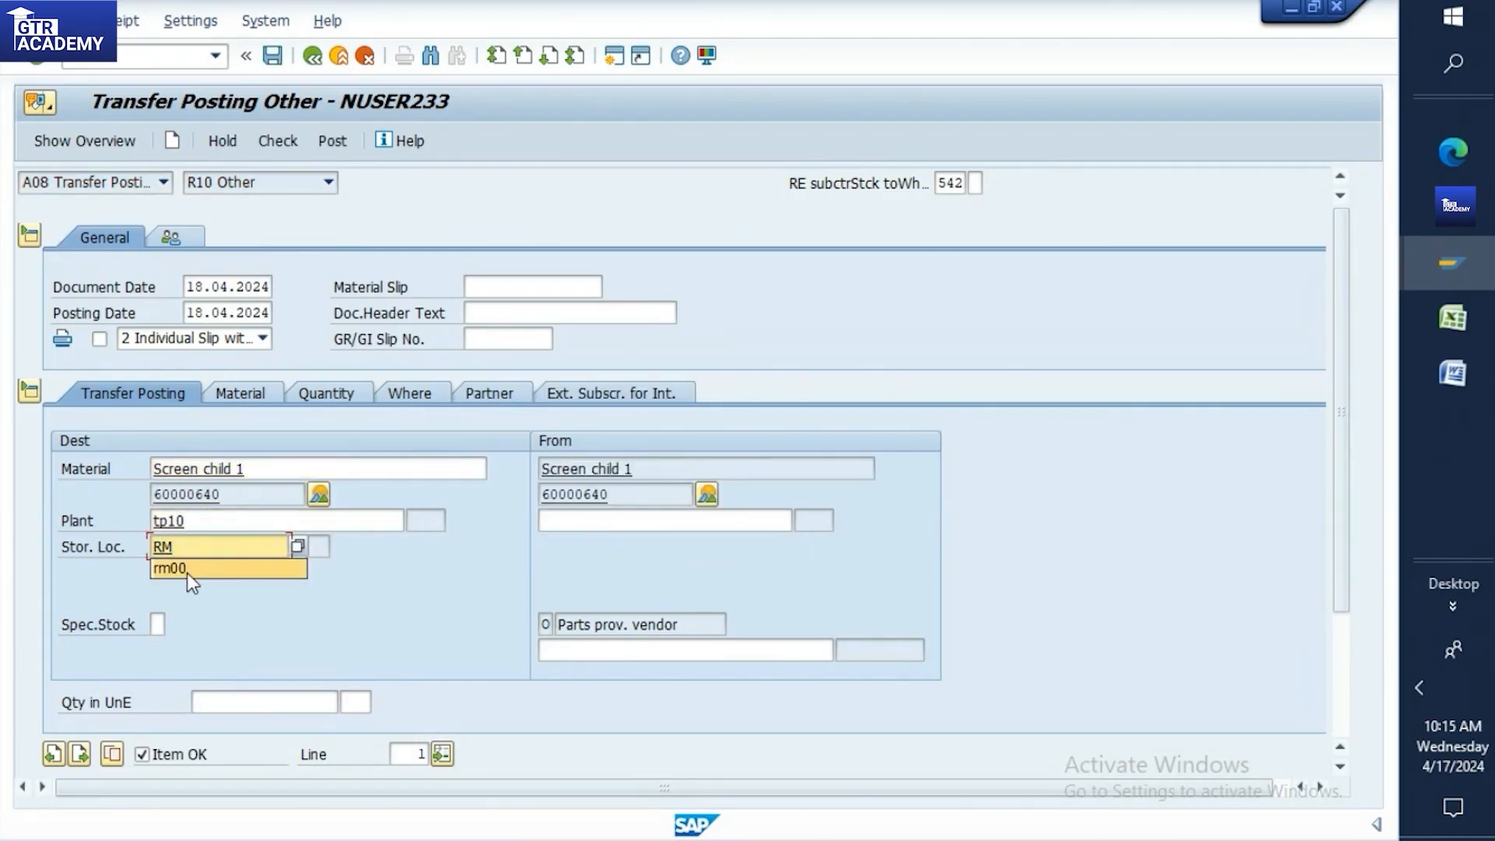
Enter the vendor number from the Excel sheet as the parts-provided vendor on the transfer's source side
click(687, 650)
click(1453, 317)
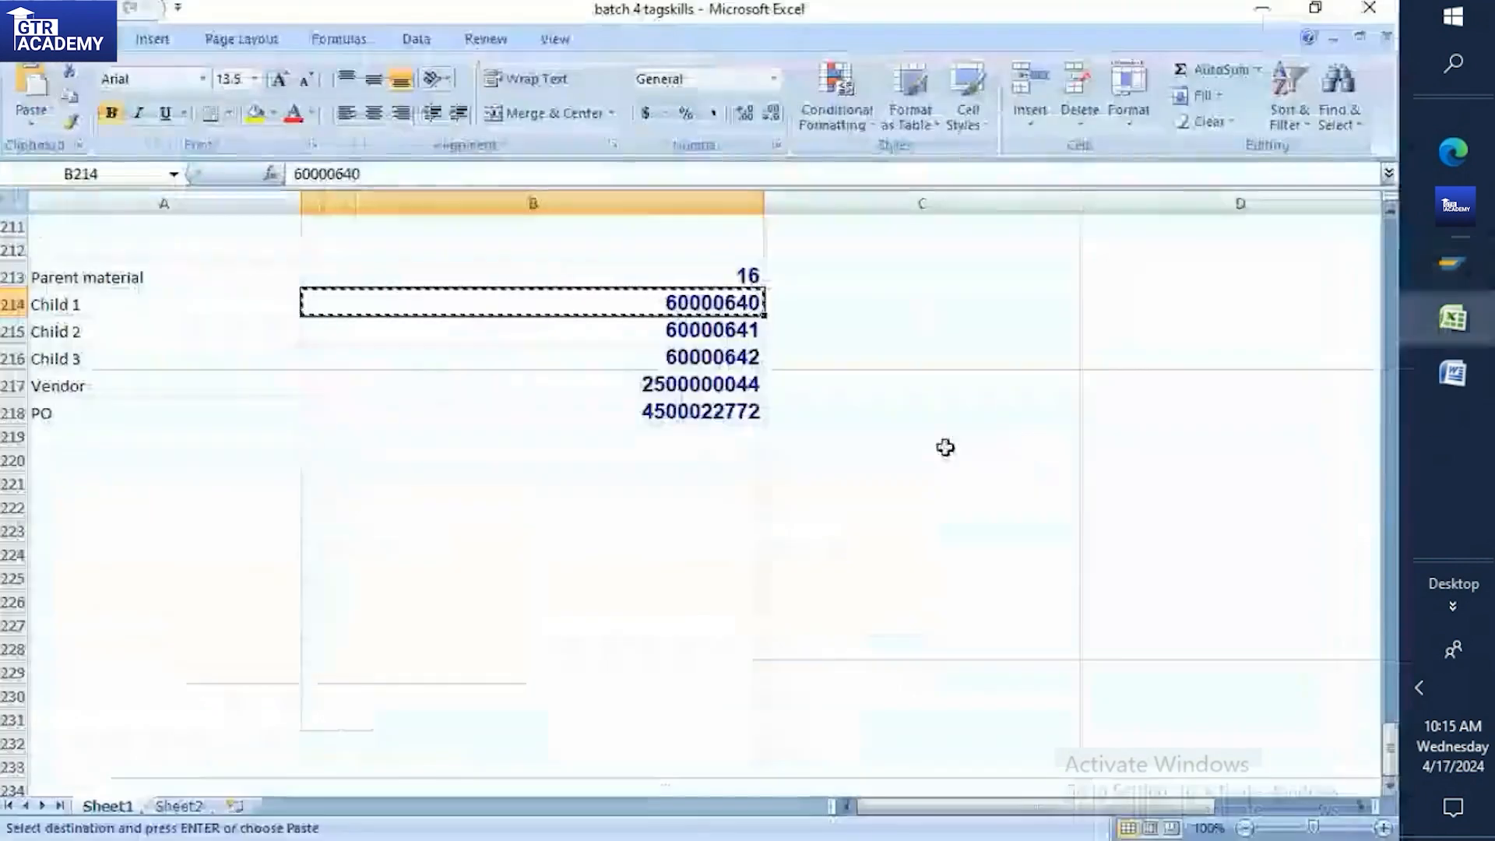
click(699, 385)
key(ctrl+c)
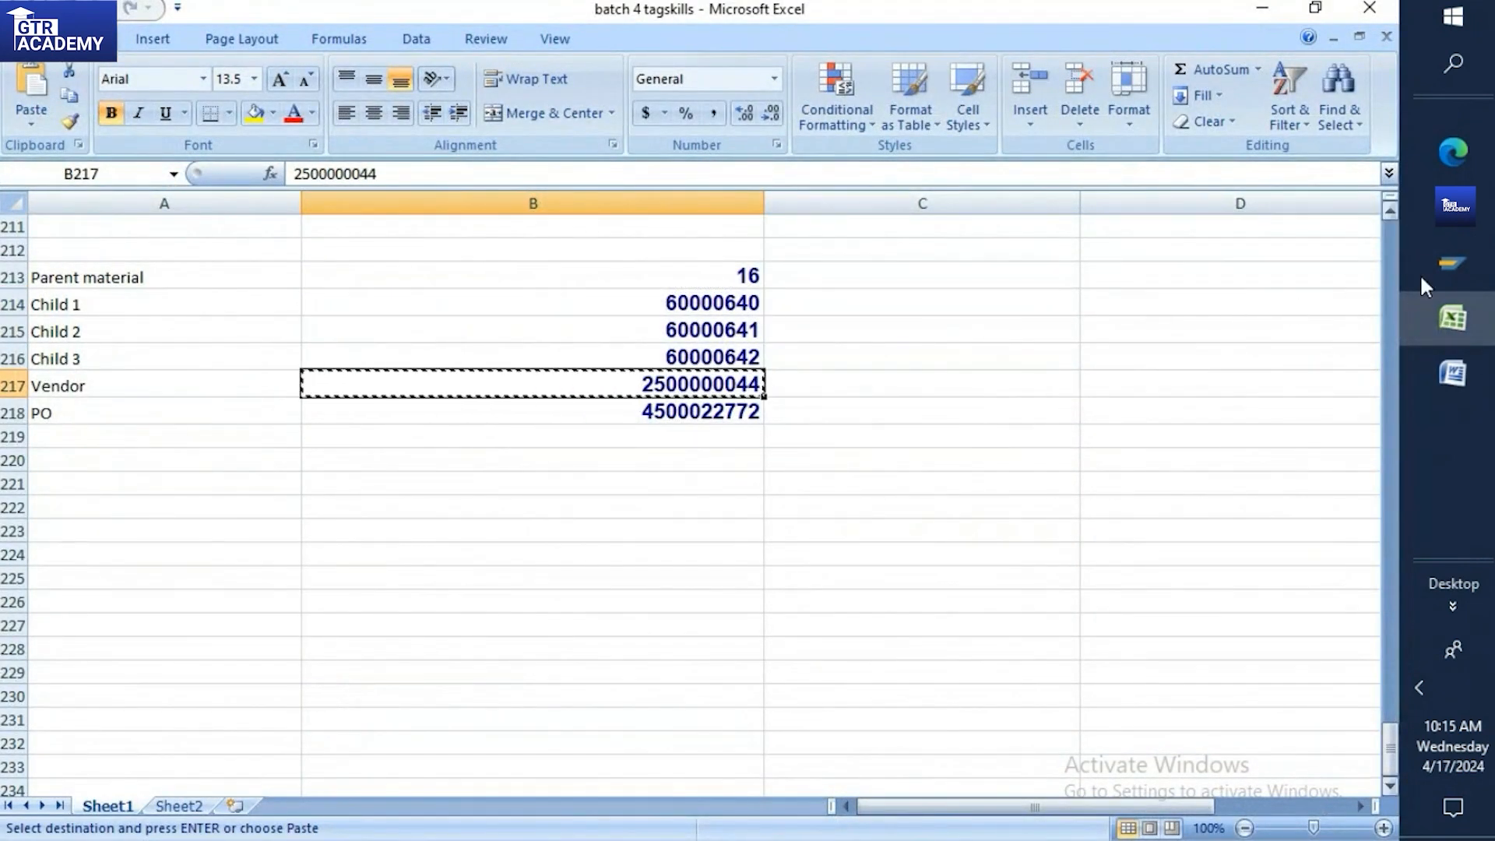
mouse_move(1452, 264)
click(1288, 352)
key(ctrl+v)
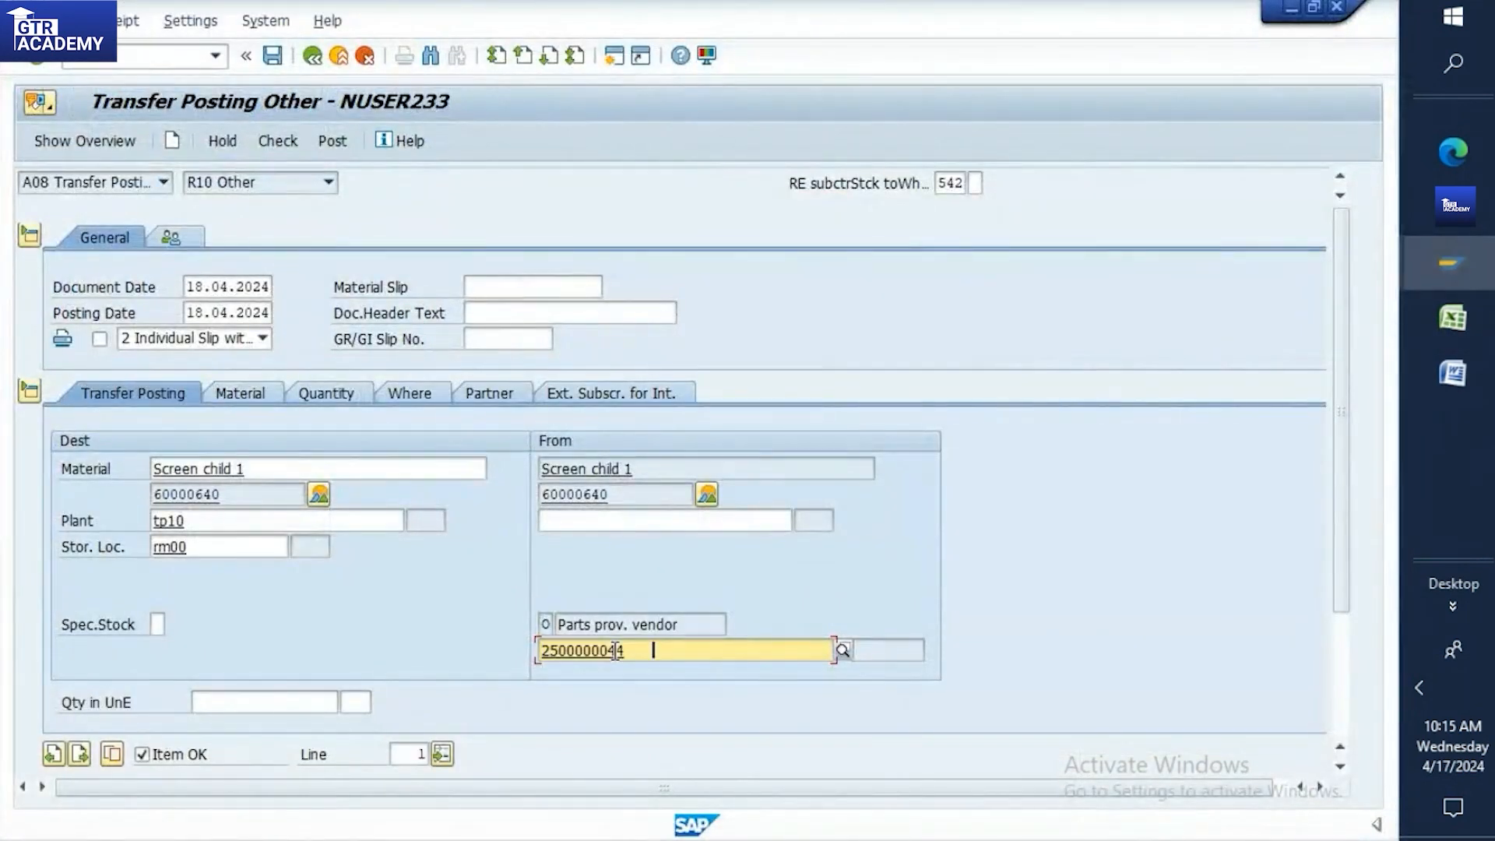
Set the transfer quantity to 2 and open the item's partner details
click(286, 702)
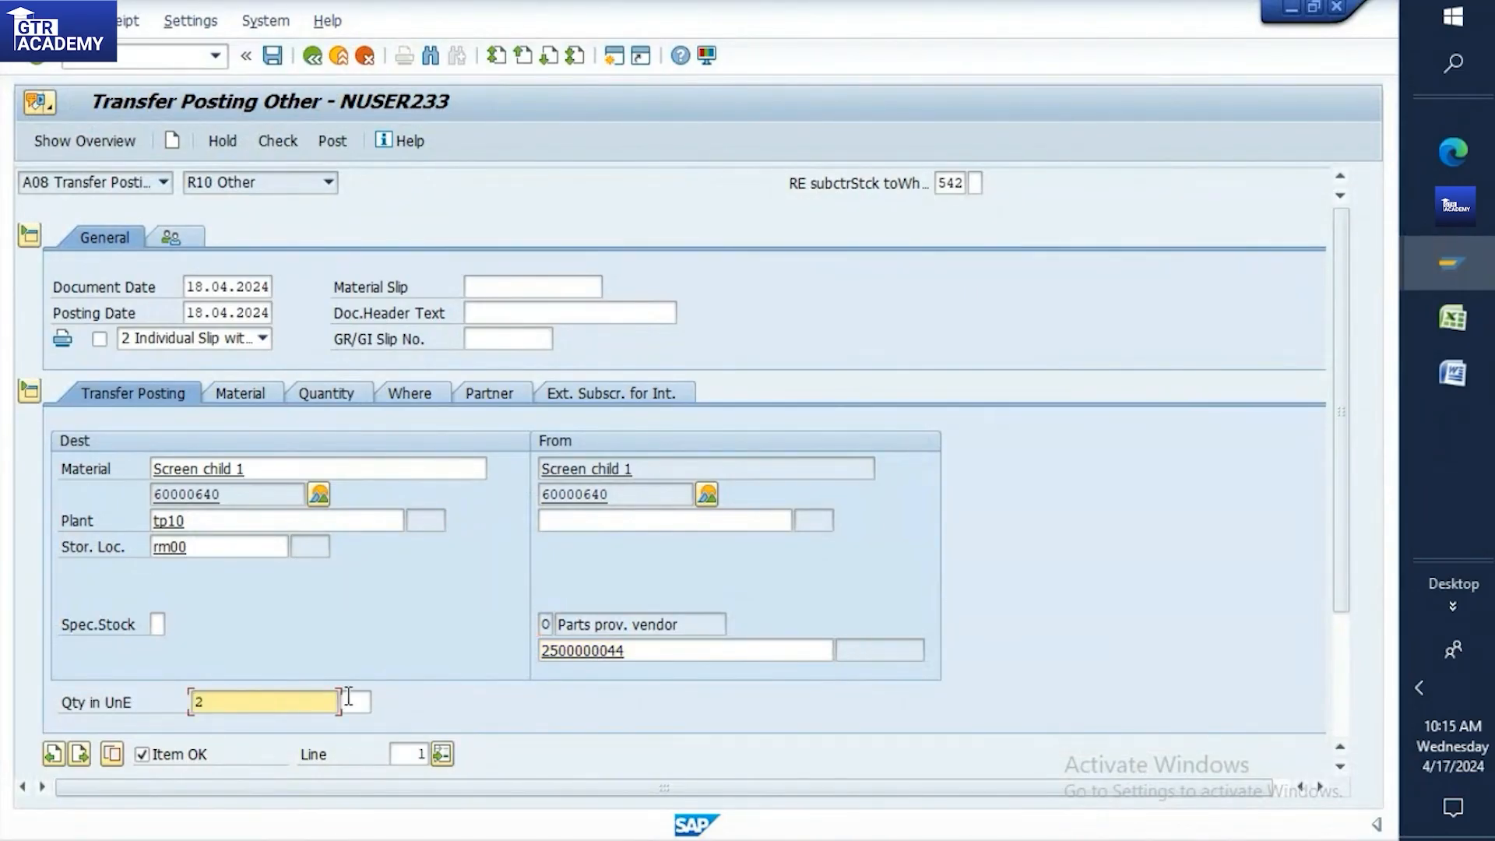
key(Return)
click(481, 387)
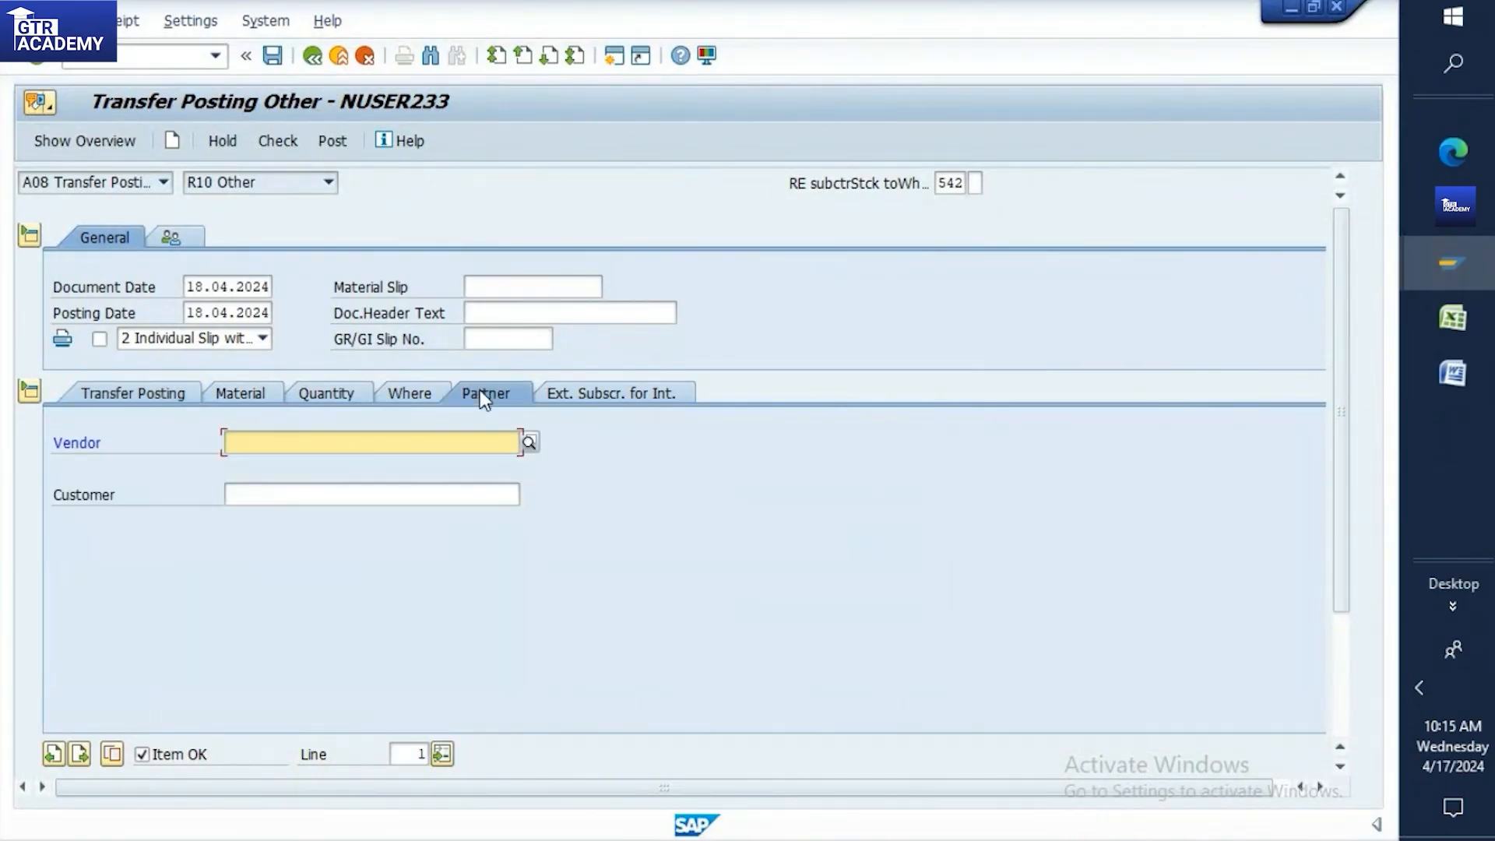
Enter the copied vendor number as the item's partner vendor, then check and post the 542 transfer posting
key(ctrl+v)
key(Return)
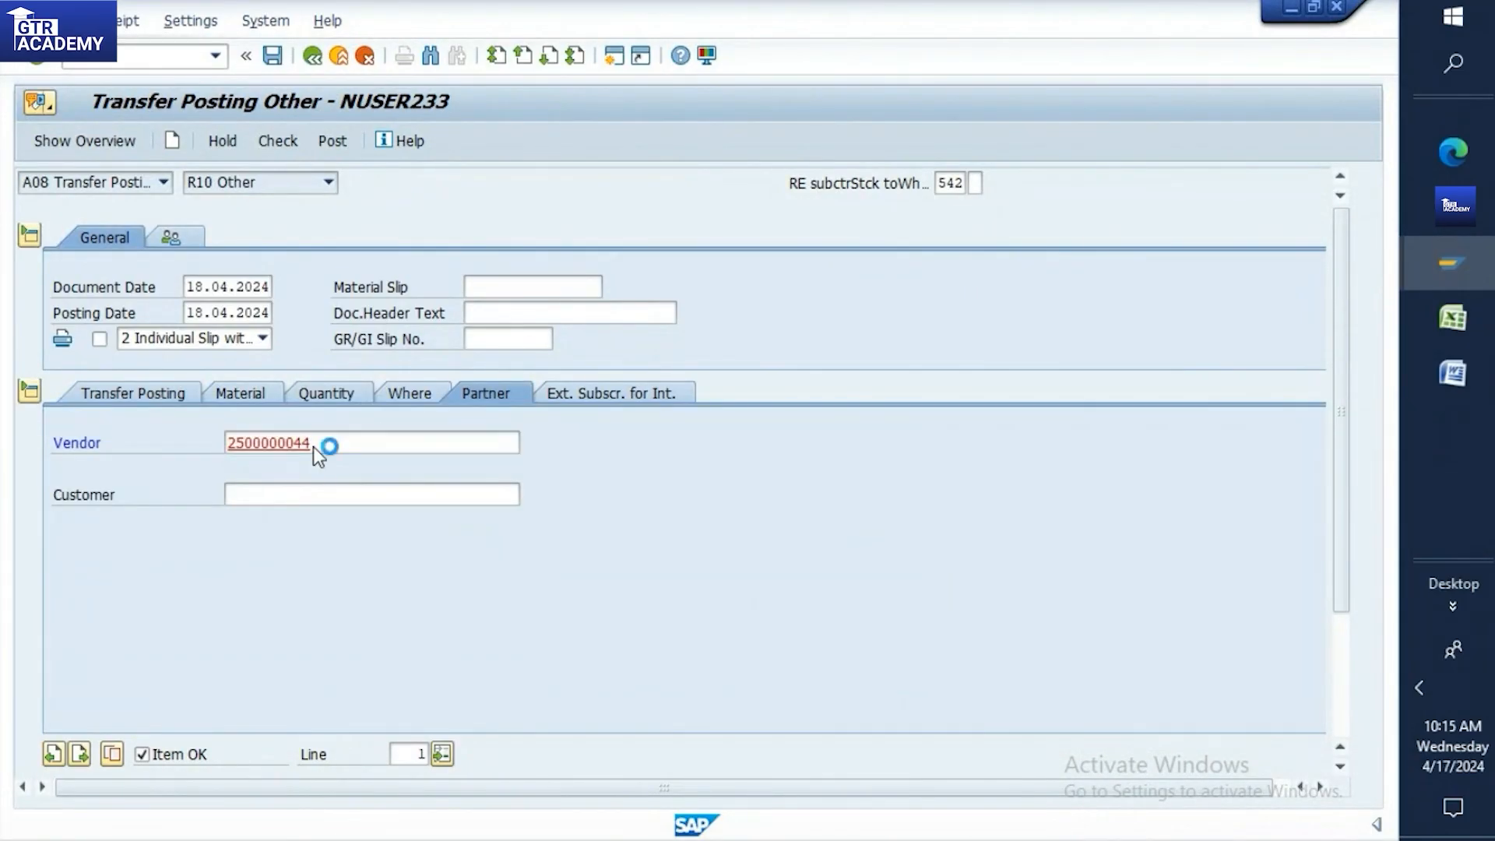
click(278, 141)
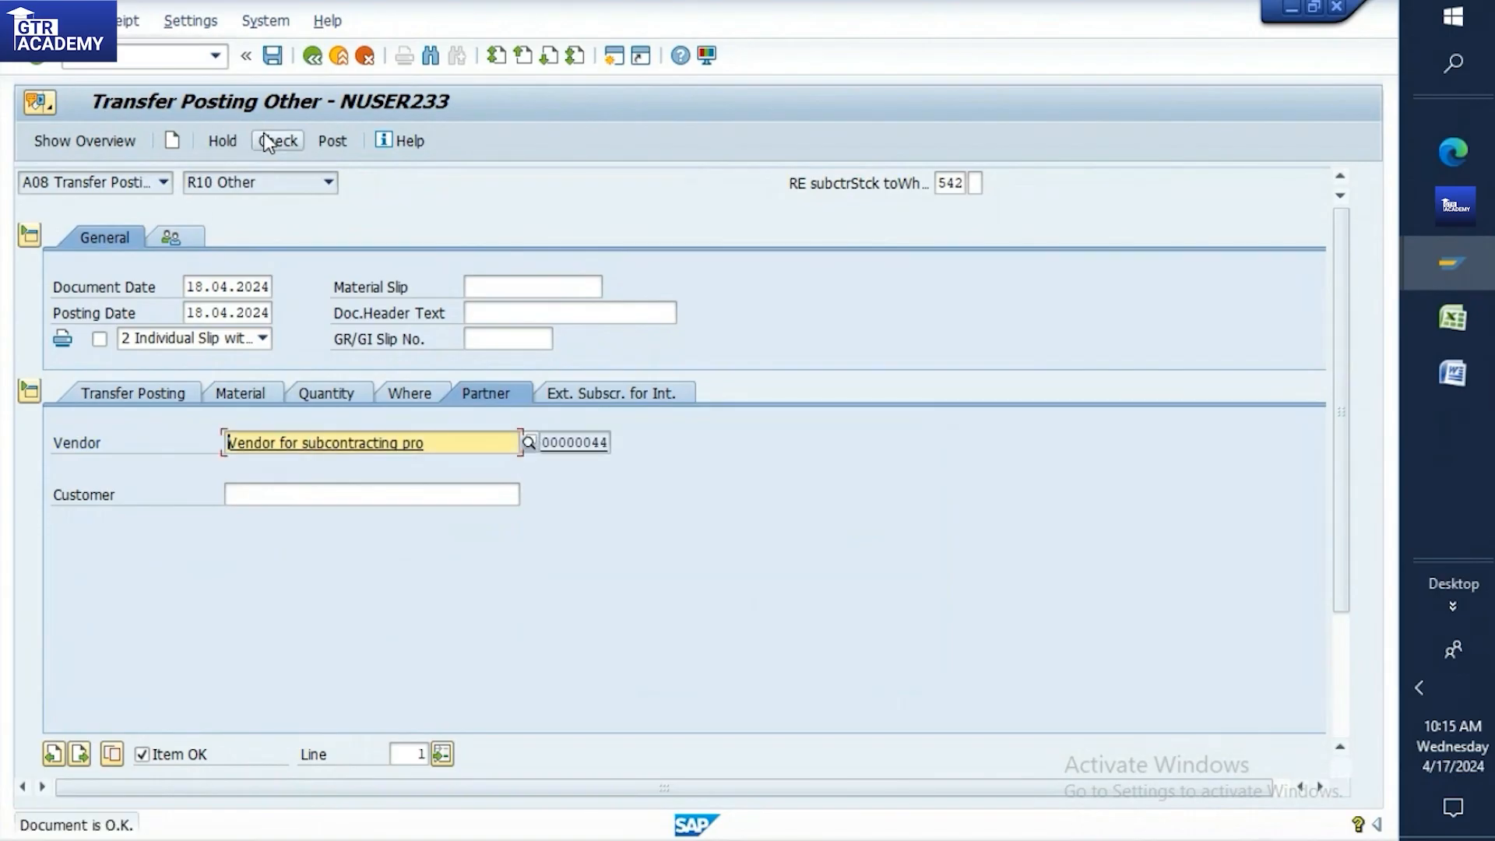
click(279, 56)
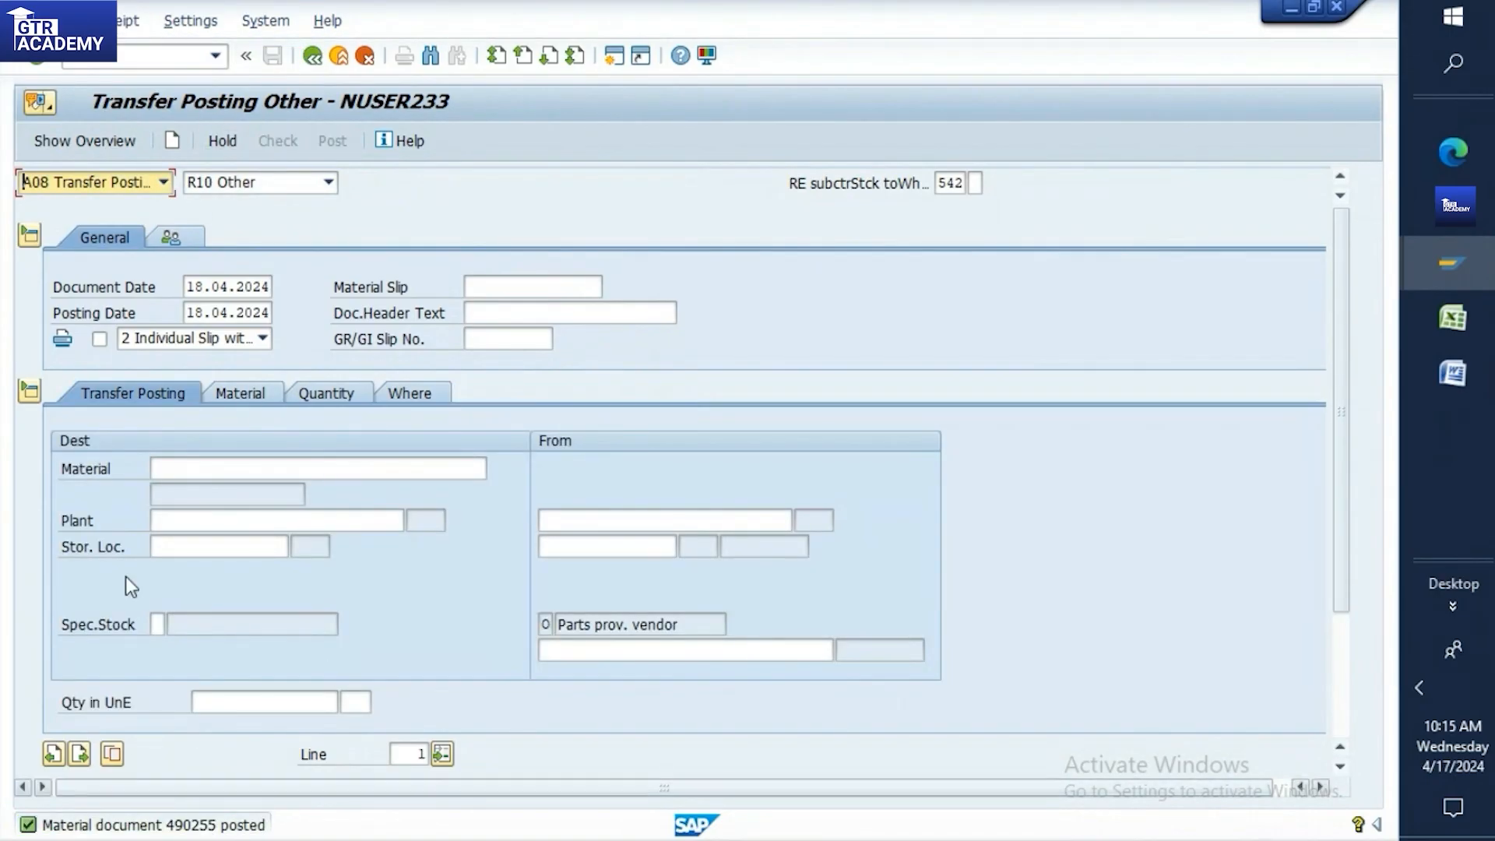
Run the MMBE stock overview for material 60000640 in plant TP10, storage location RM00
click(95, 56)
text(/nmmbe)
key(Return)
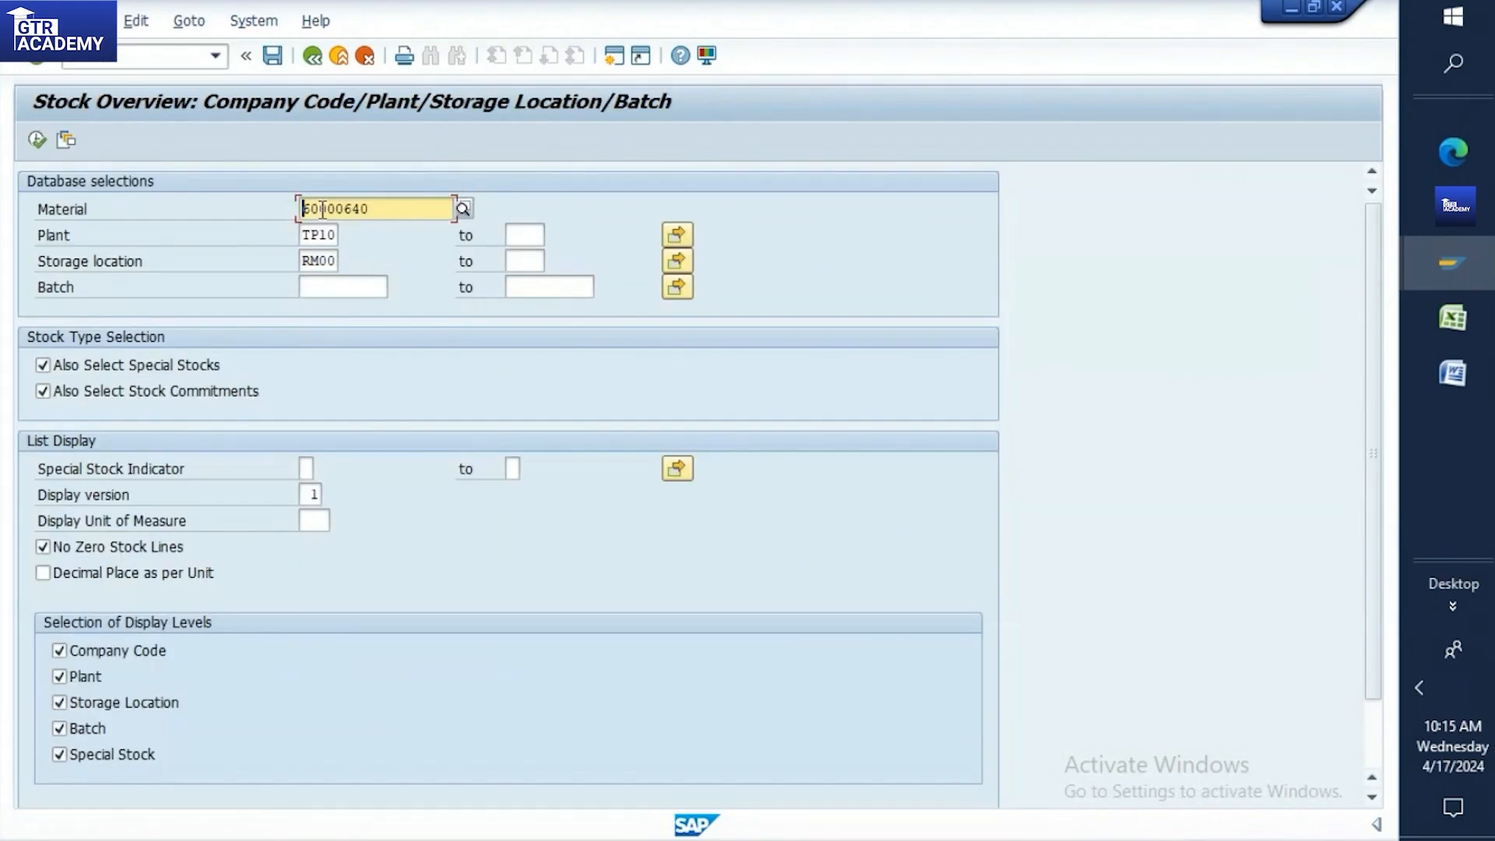
click(39, 143)
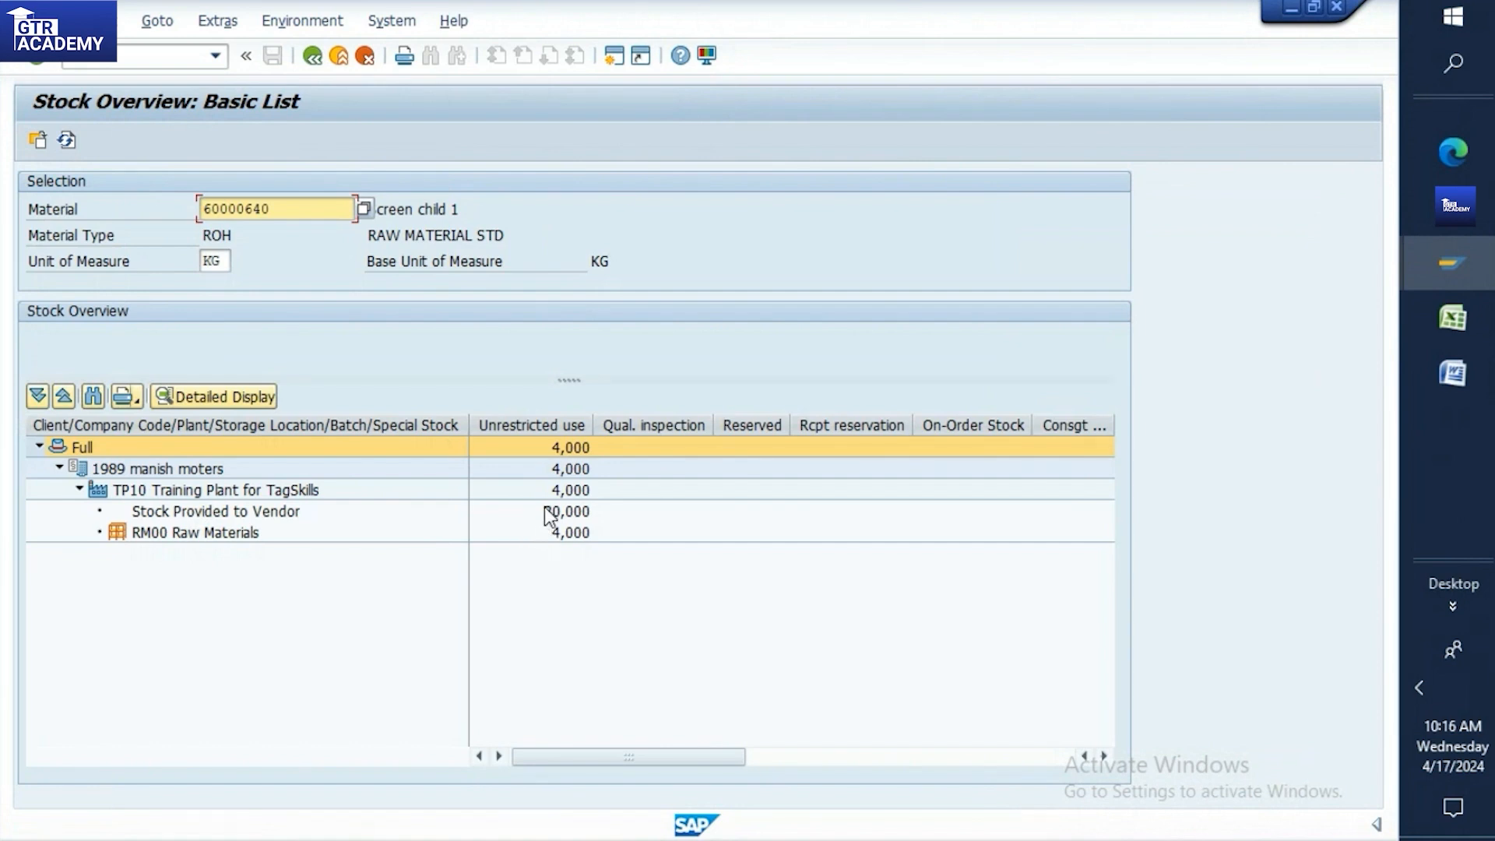
Leave the stock overview and reopen the goods movement transaction
click(148, 60)
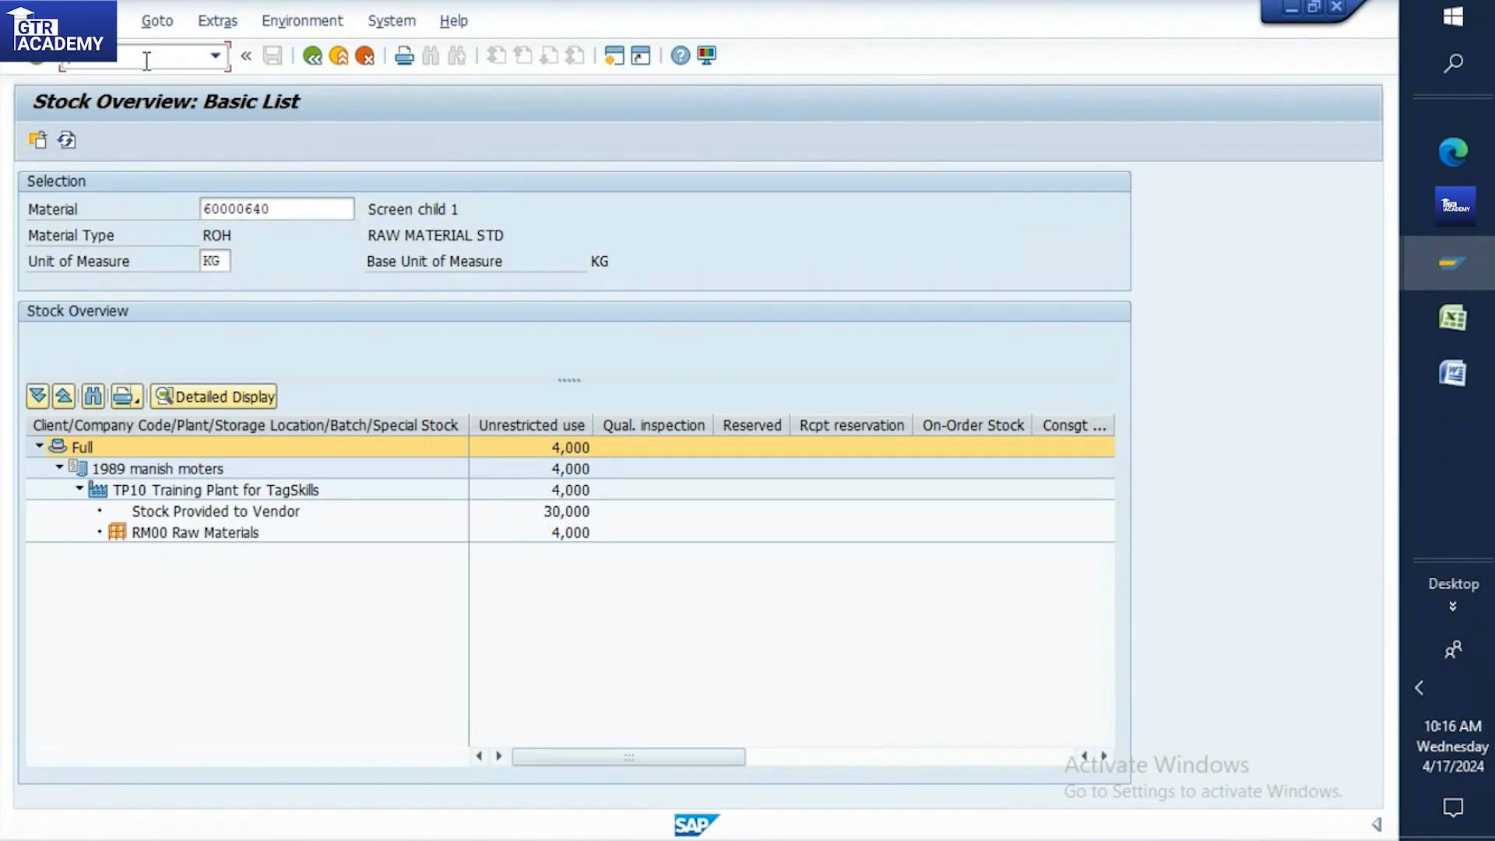
key(Return)
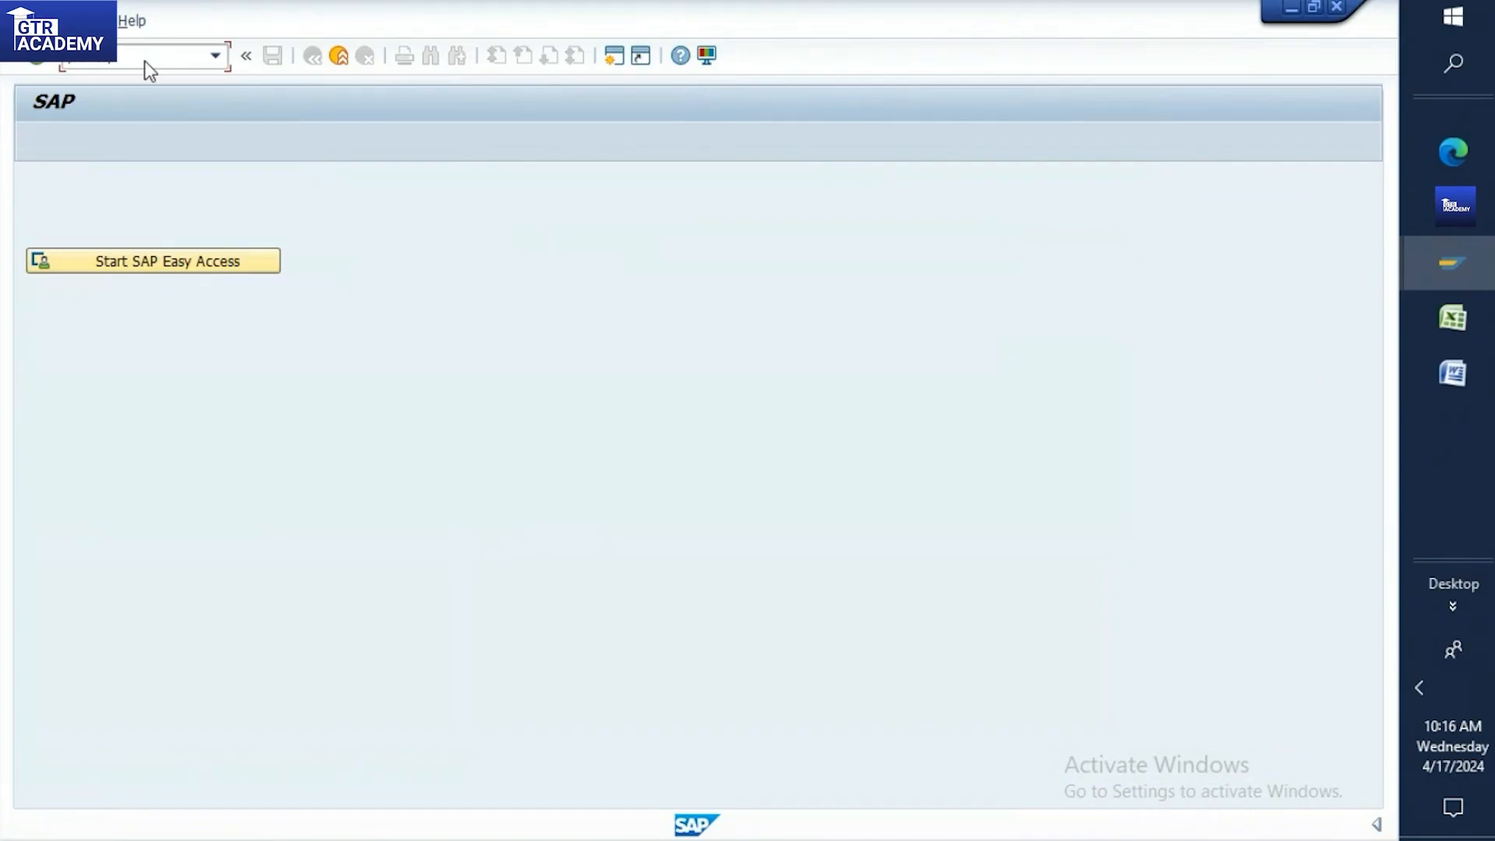
key(Return)
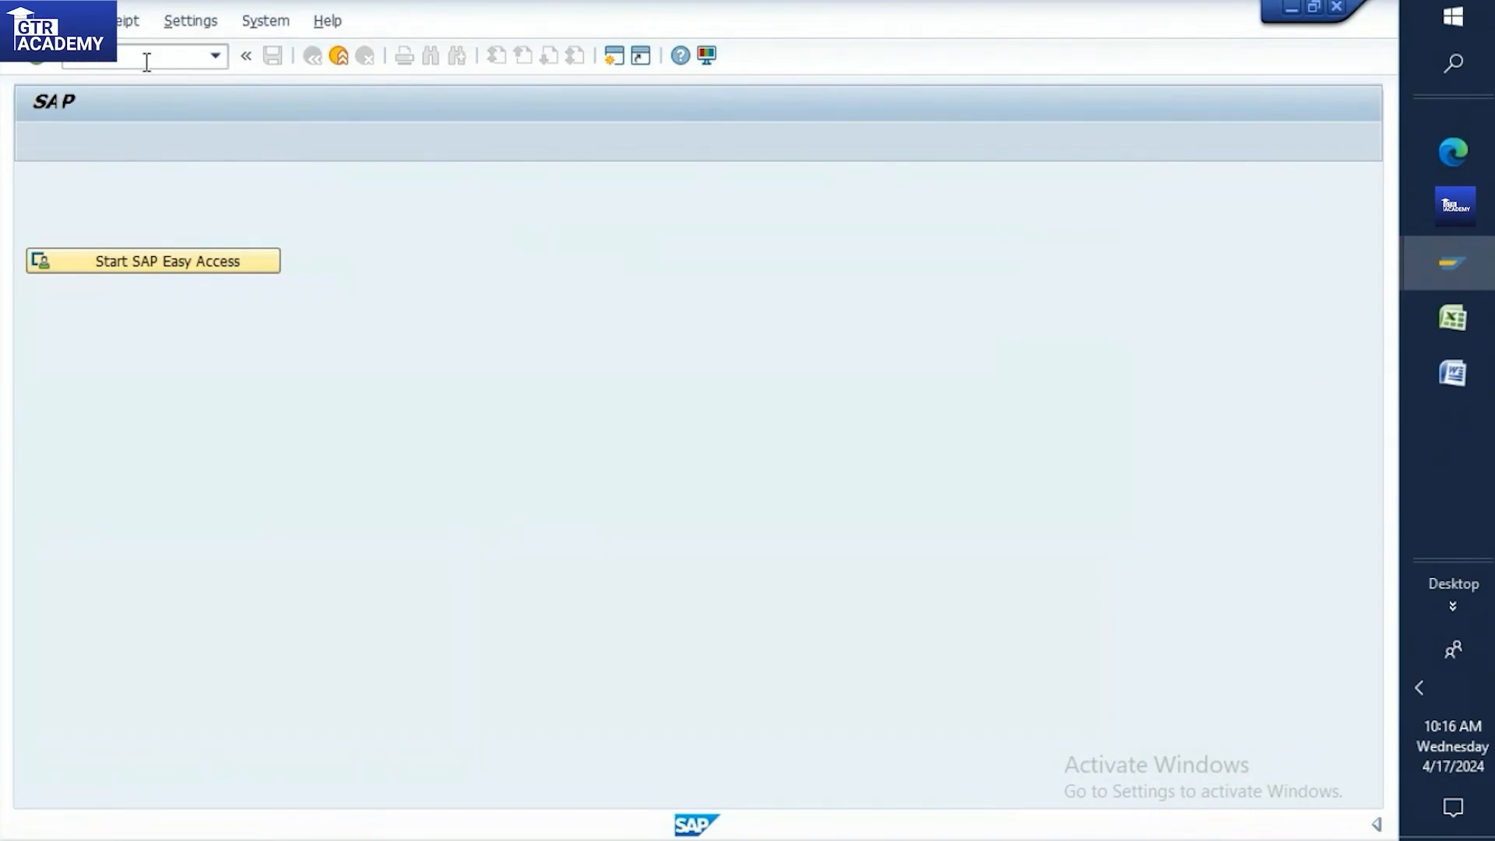
Load the purchase order number from the Excel sheet into an A01 Goods Receipt with reference R01 Purchase Order
click(1451, 315)
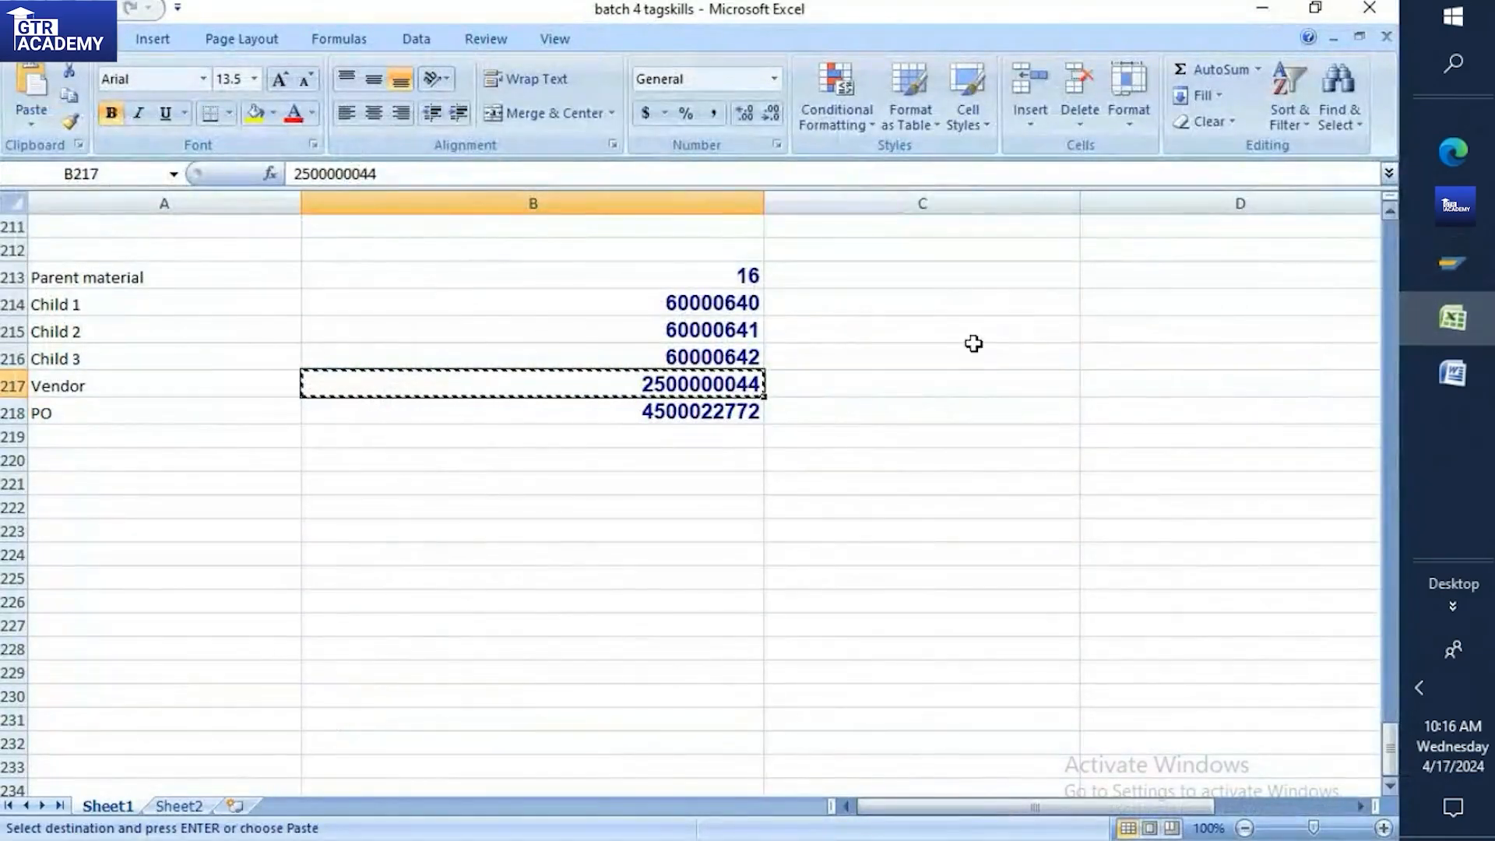
click(615, 409)
key(ctrl+c)
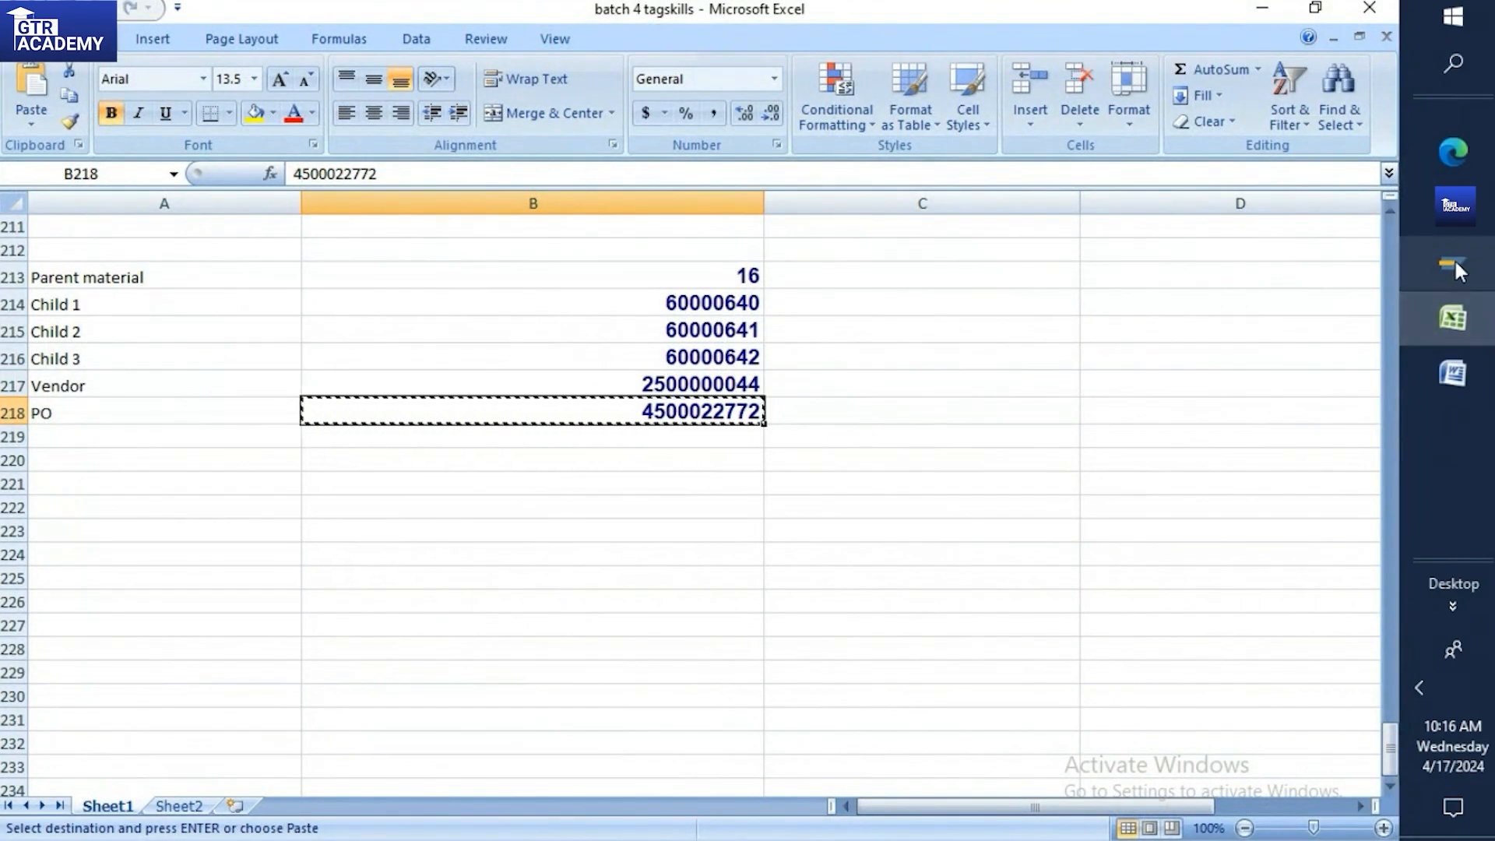
click(1261, 358)
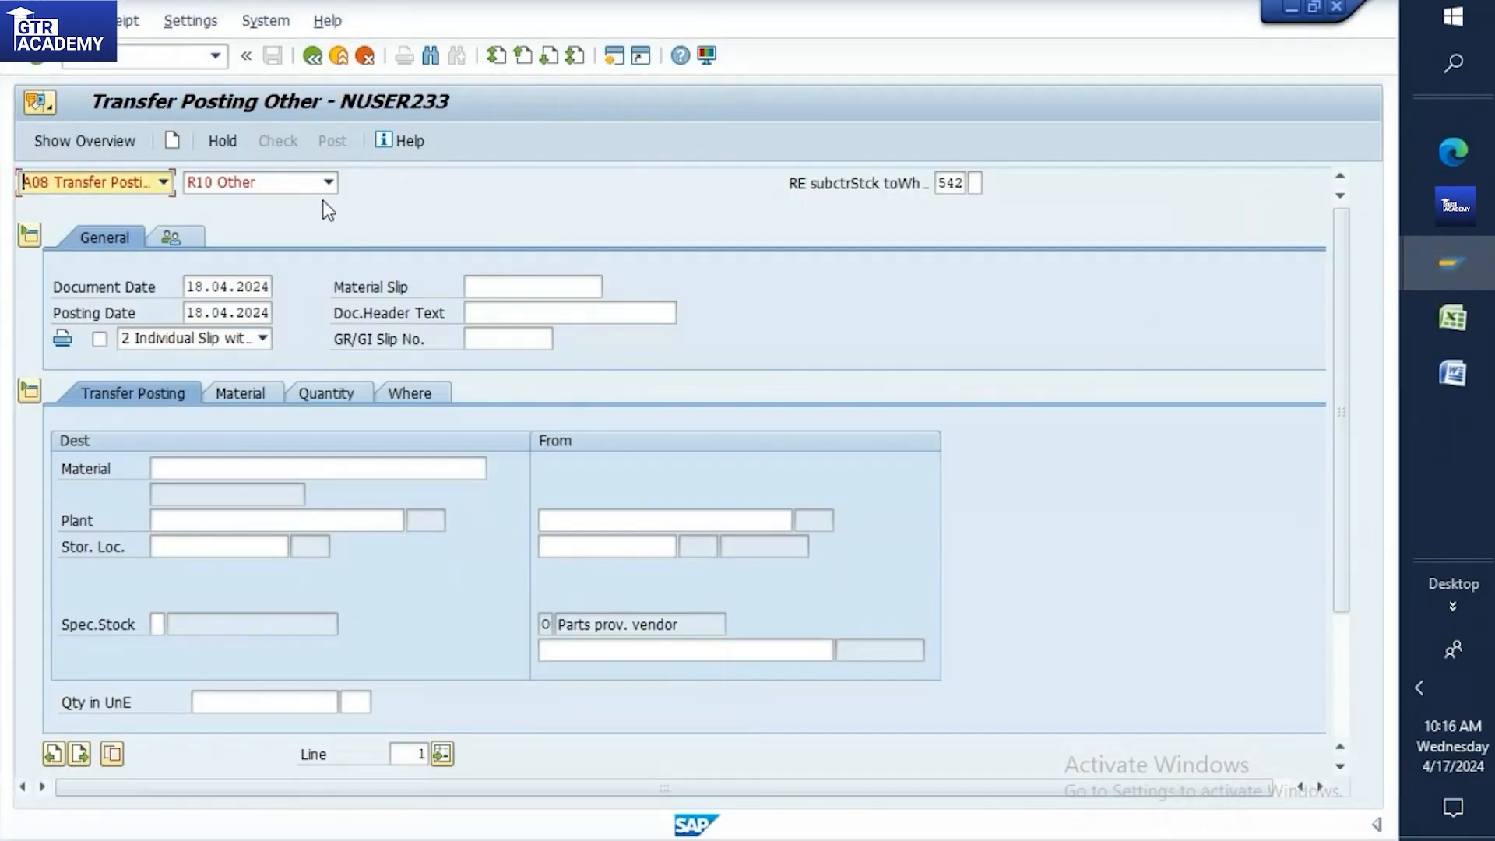
click(176, 182)
click(133, 203)
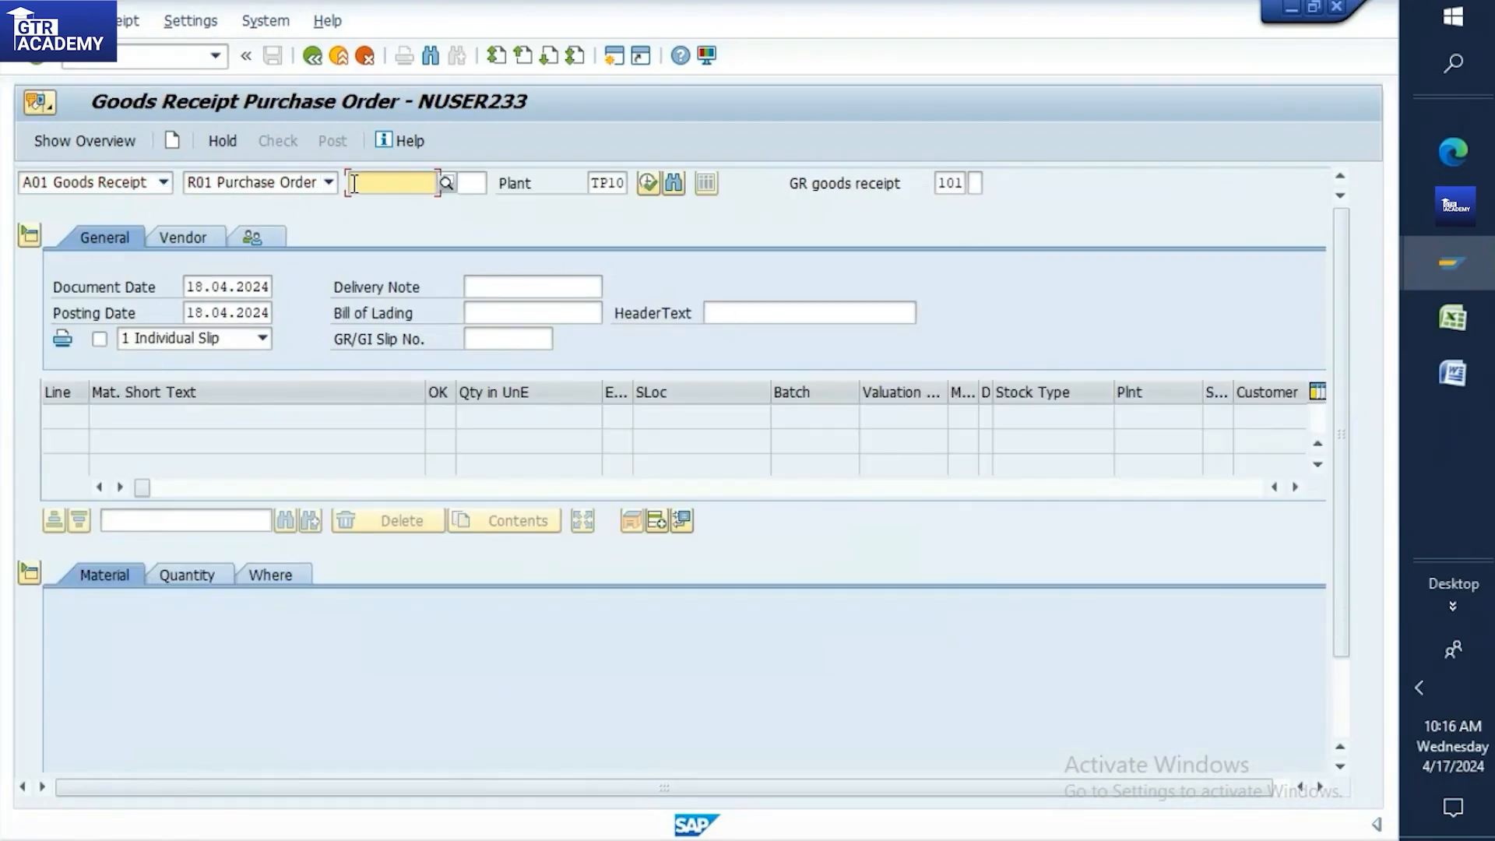
key(ctrl+v)
key(Return)
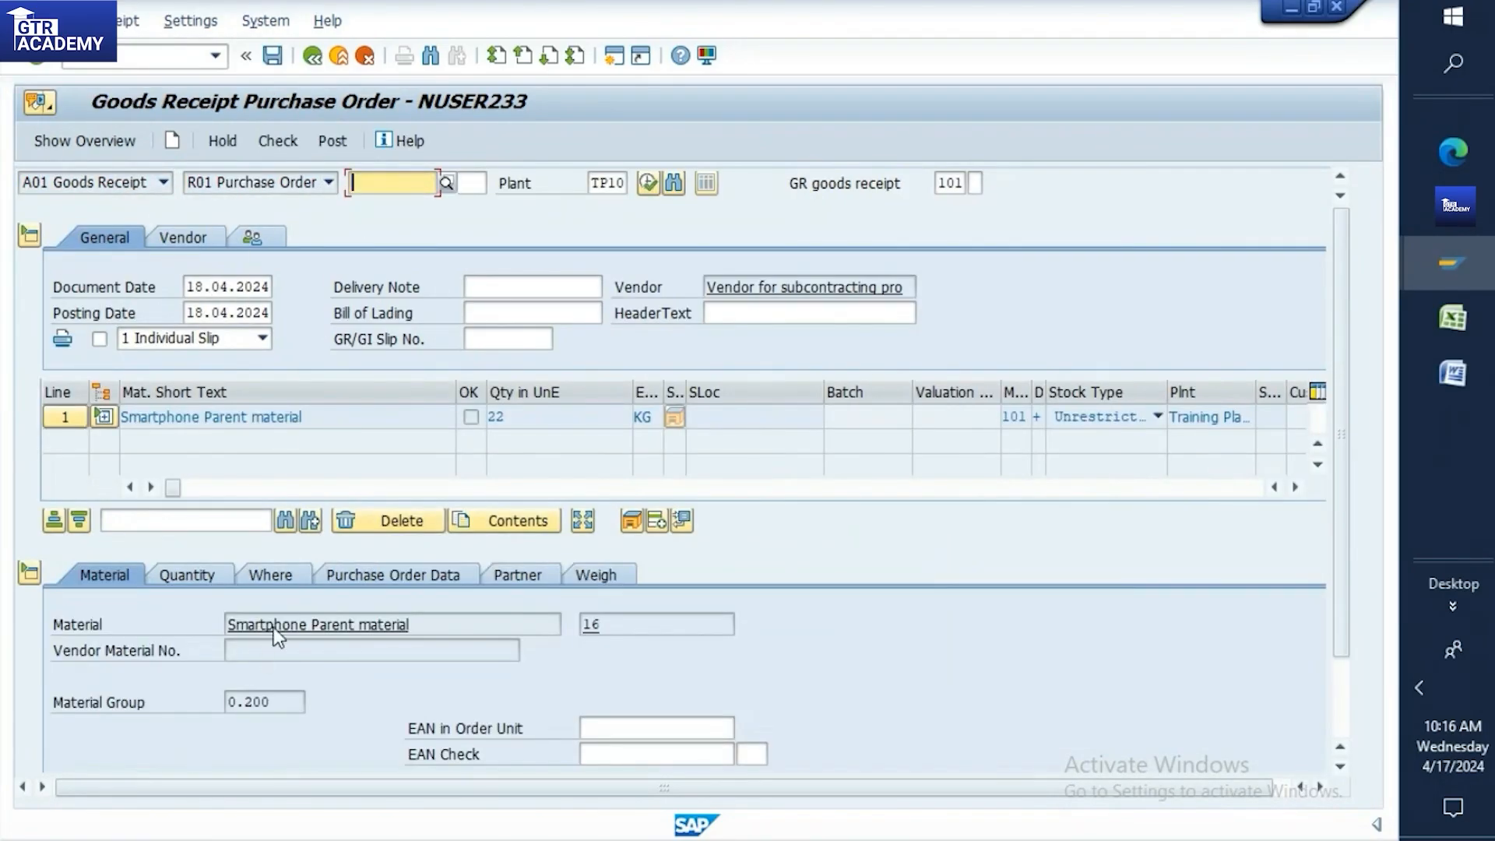
Expand the parent item's child components and set the goods receipt's storage location to RM00 Raw Materials
click(103, 417)
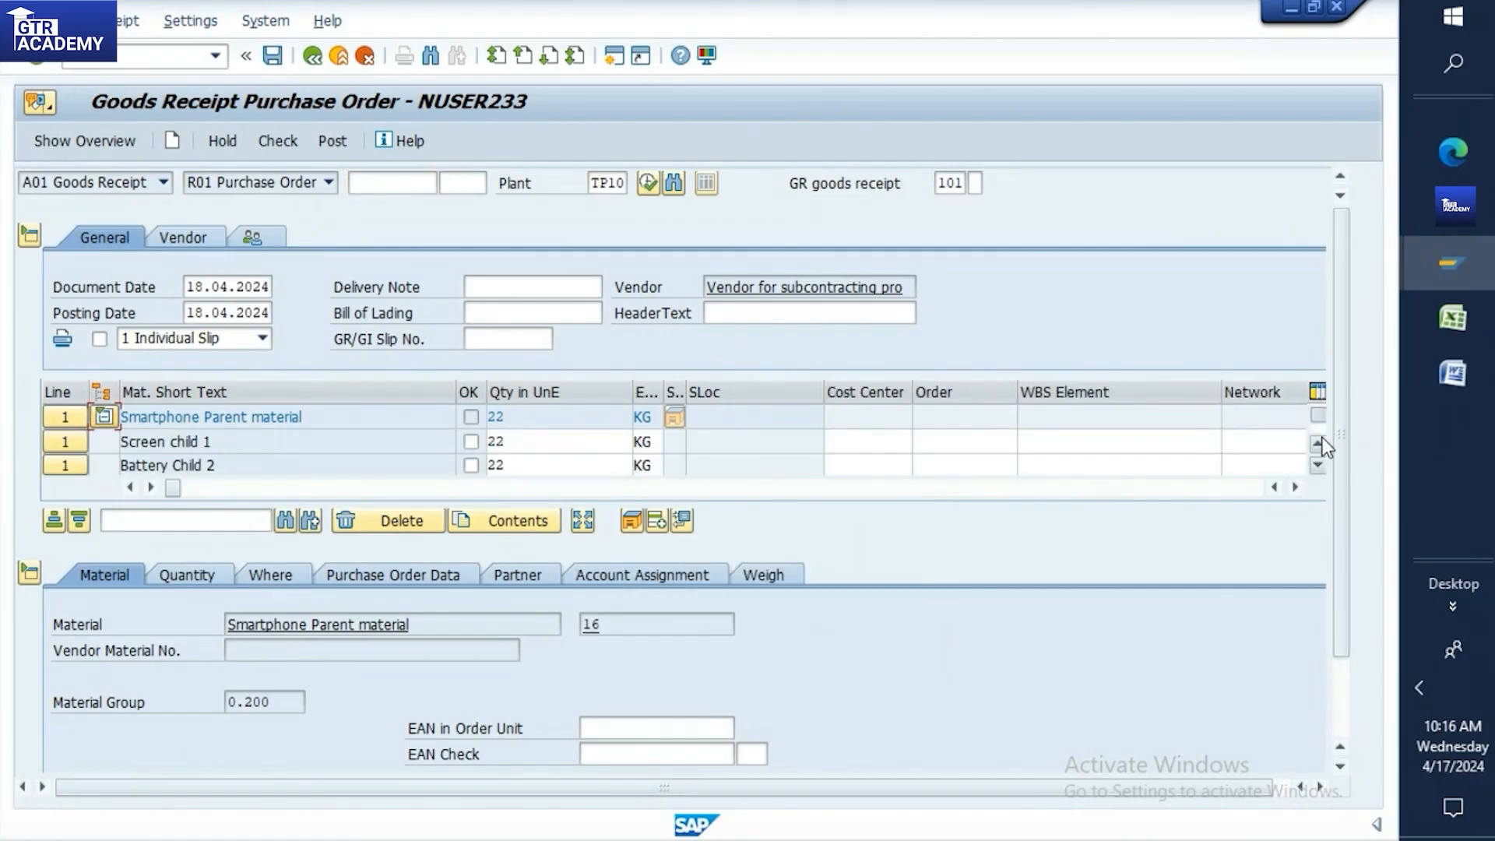
scroll(1012, 464, down, 3)
click(267, 473)
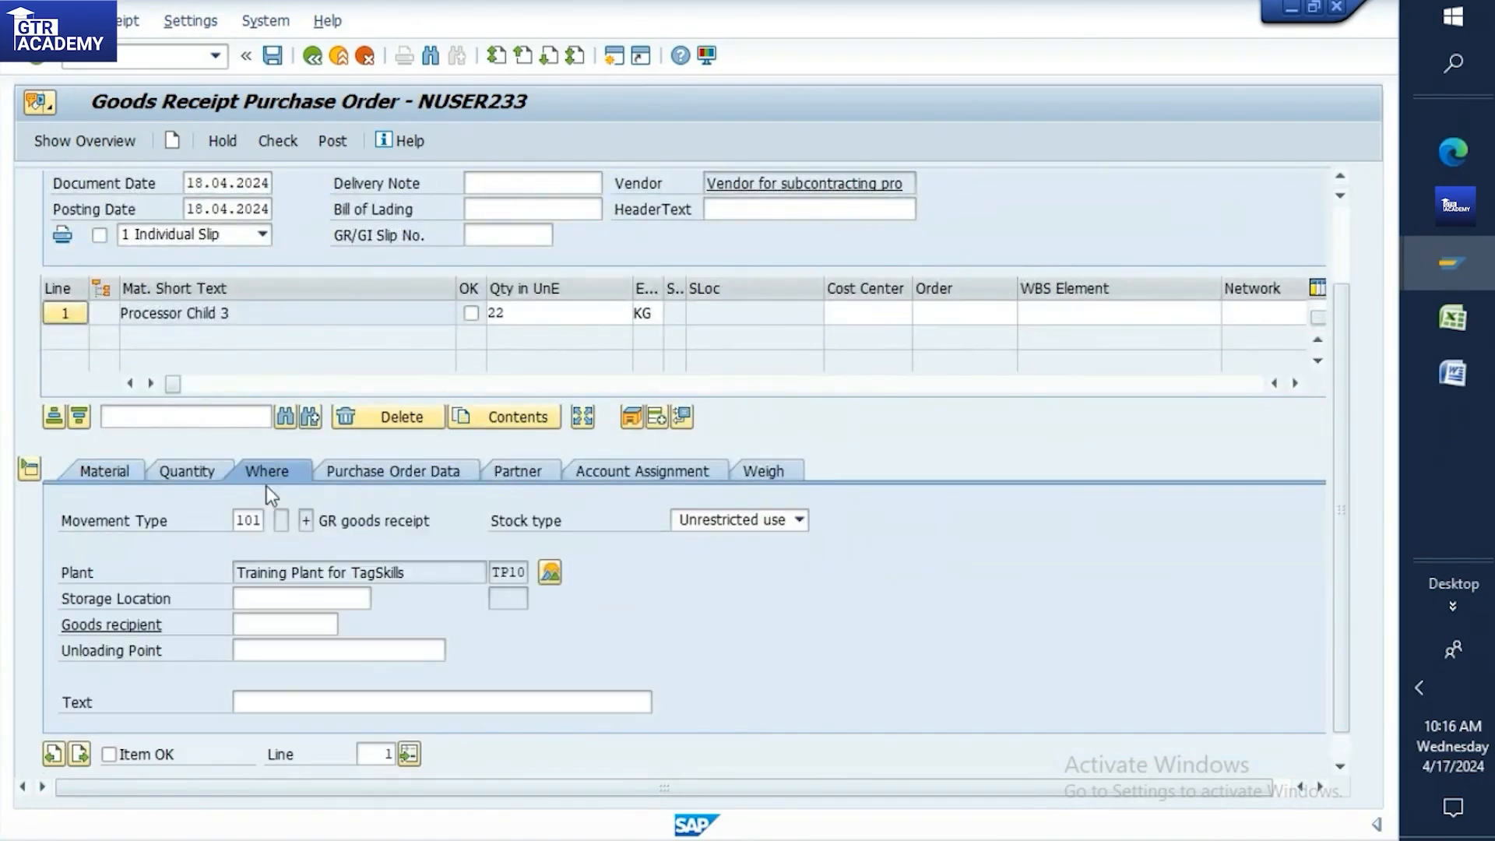
click(267, 599)
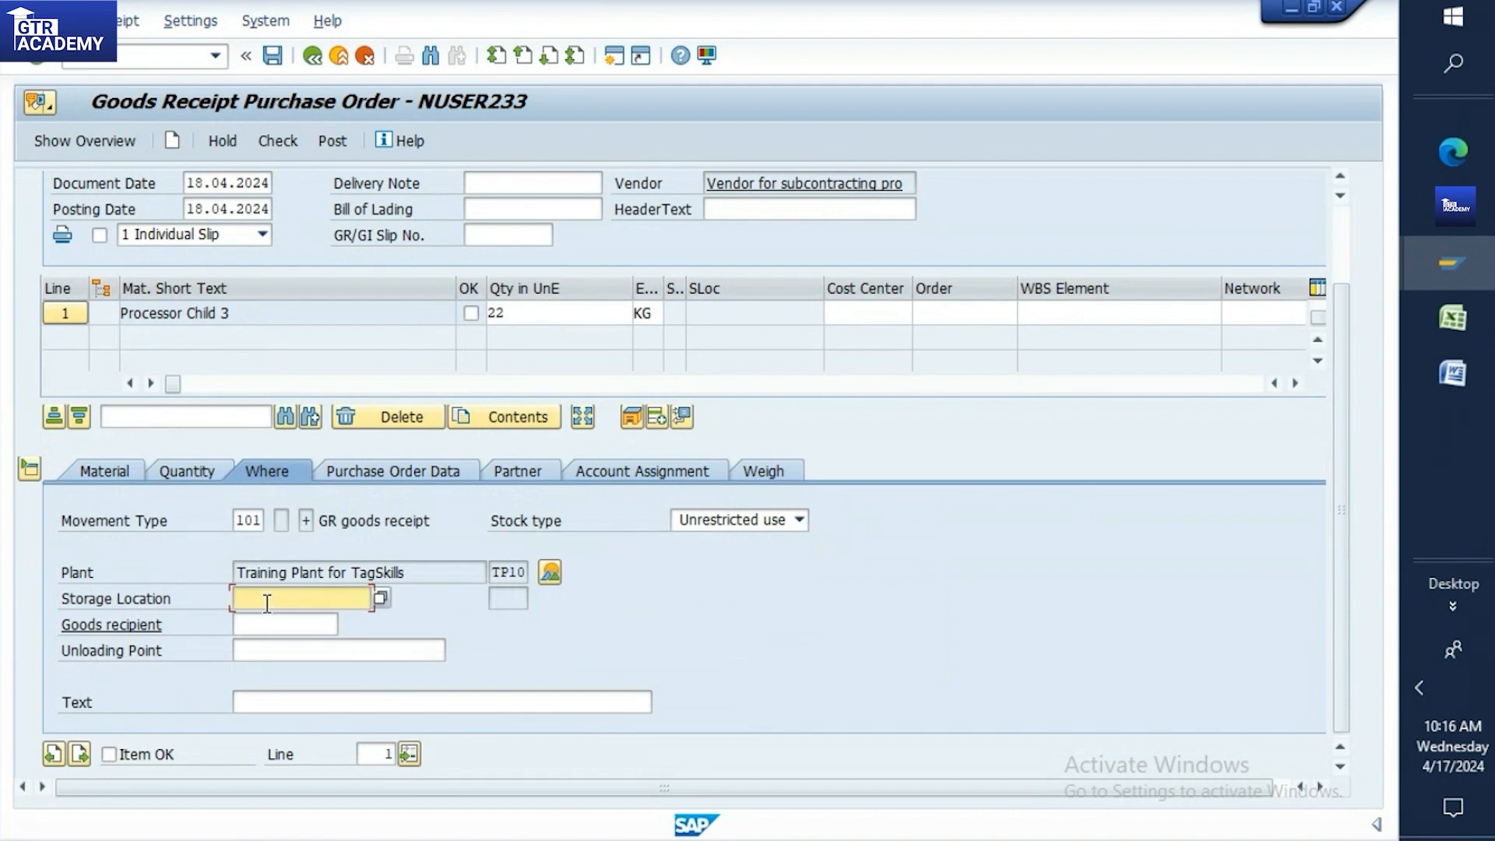
text(R)
click(265, 624)
Mark the goods receipt item as OK, then check and post the document
click(108, 754)
click(270, 137)
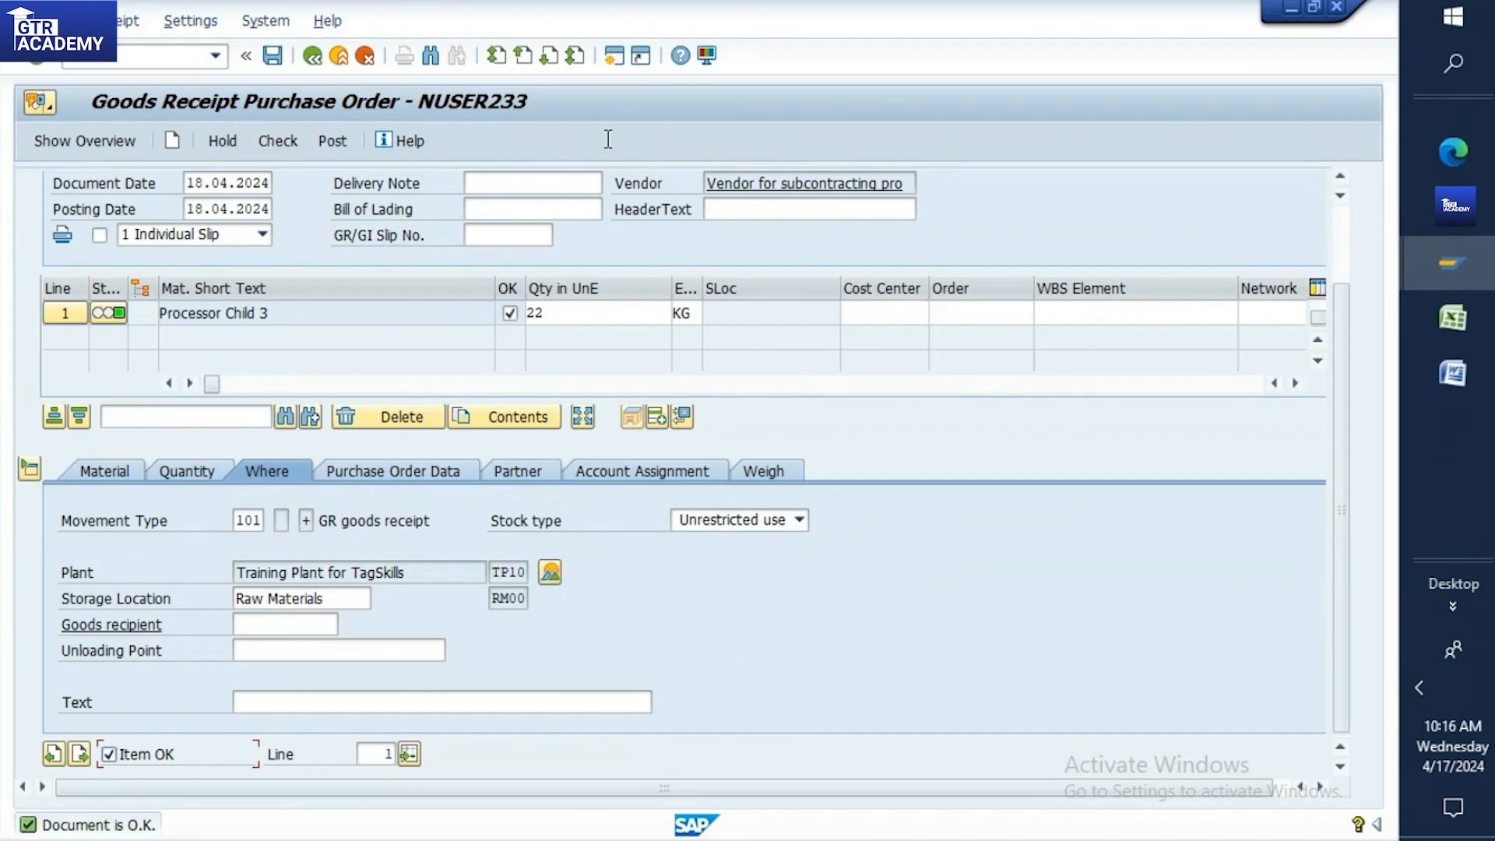
click(271, 55)
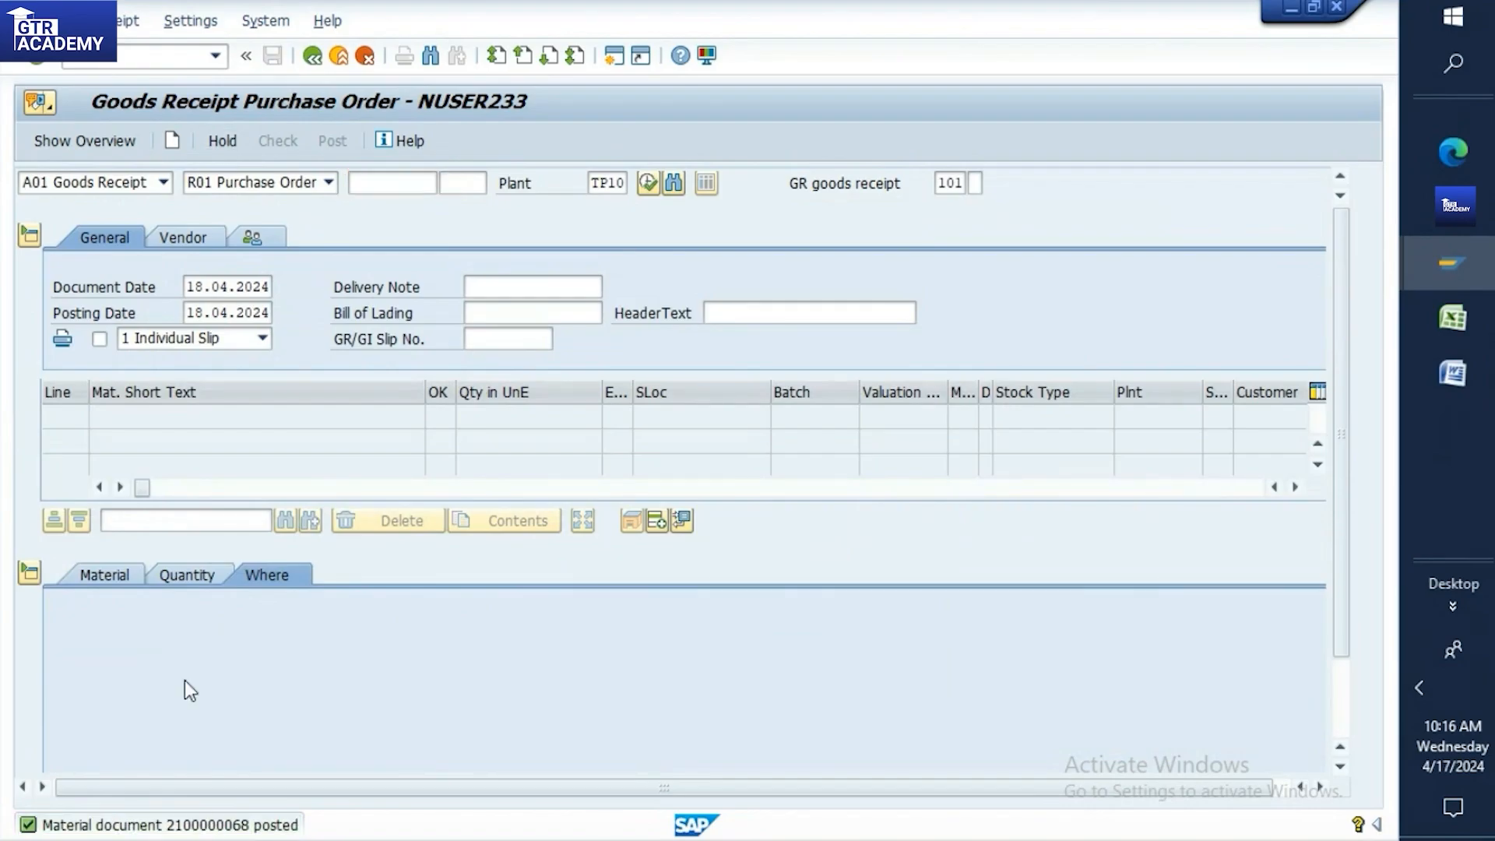
Copy the posted material document number into cell B219 of the Excel sheet and label it GR in A219
double_click(152, 825)
drag(195, 149, 290, 148)
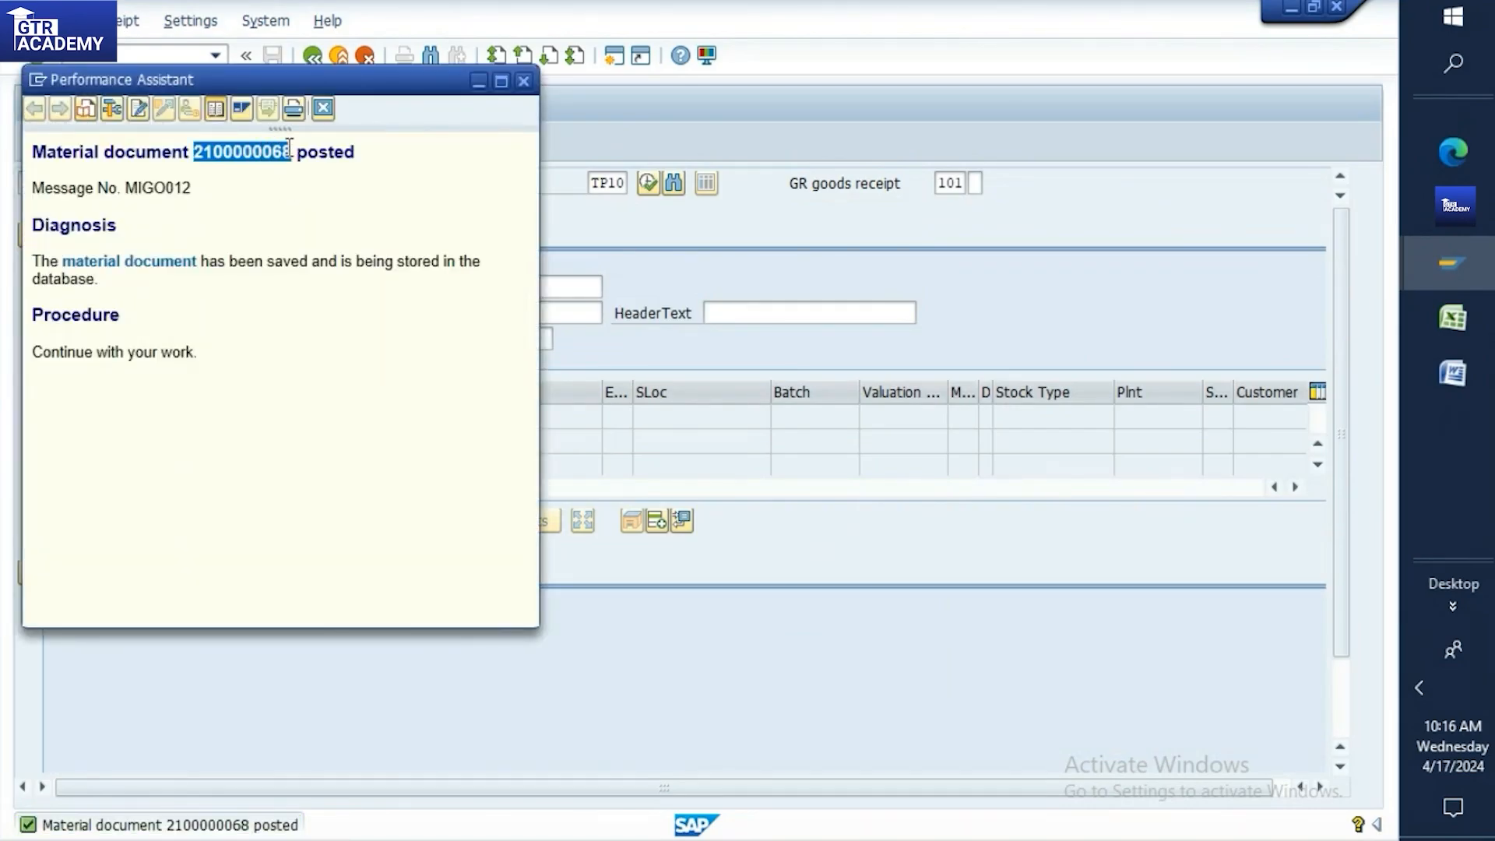
click(1452, 317)
click(623, 446)
key(ctrl+v)
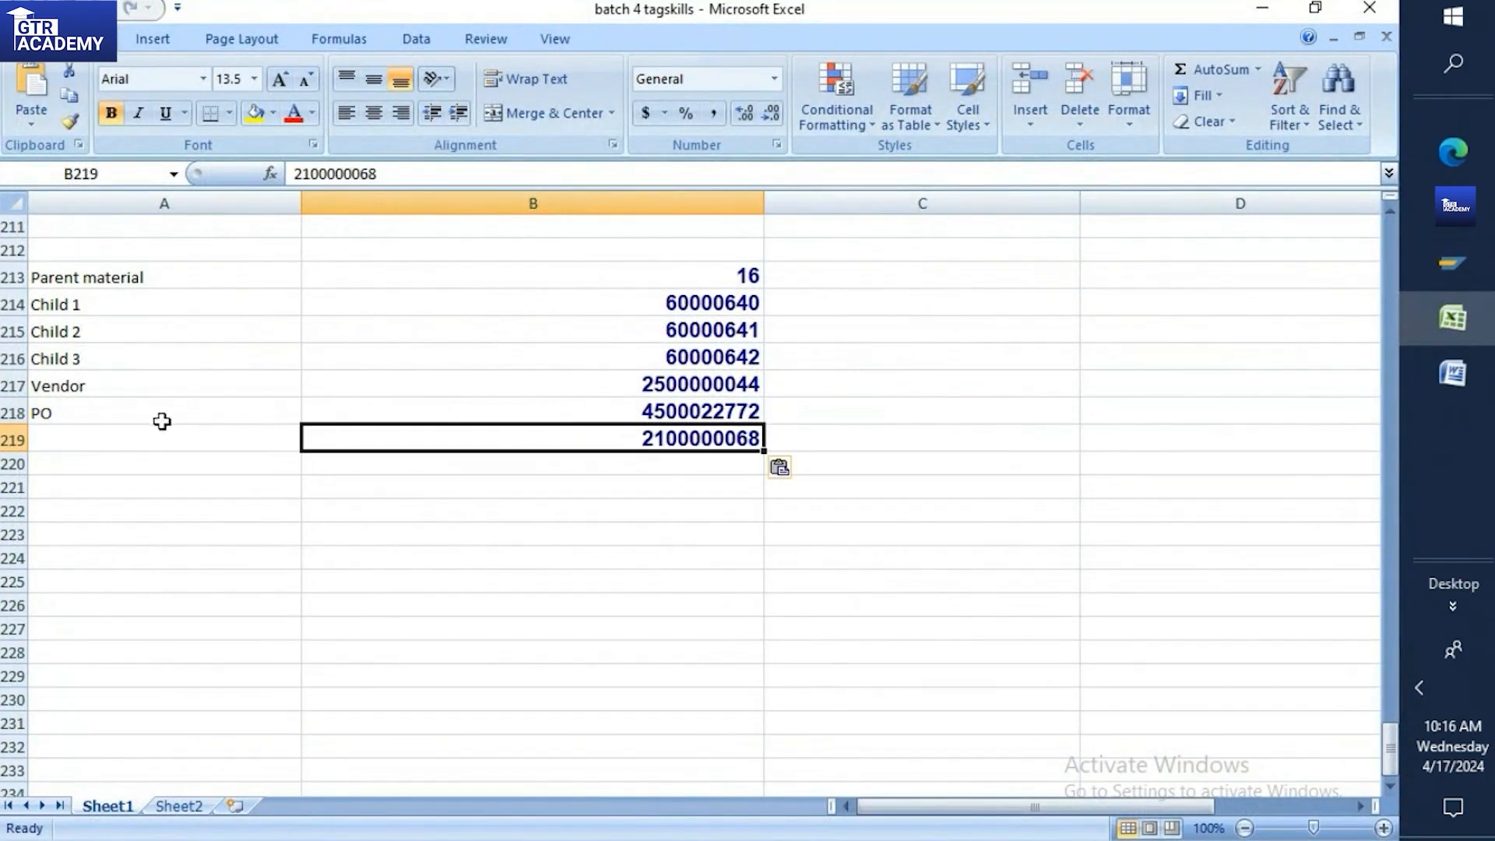
click(144, 441)
text(GR)
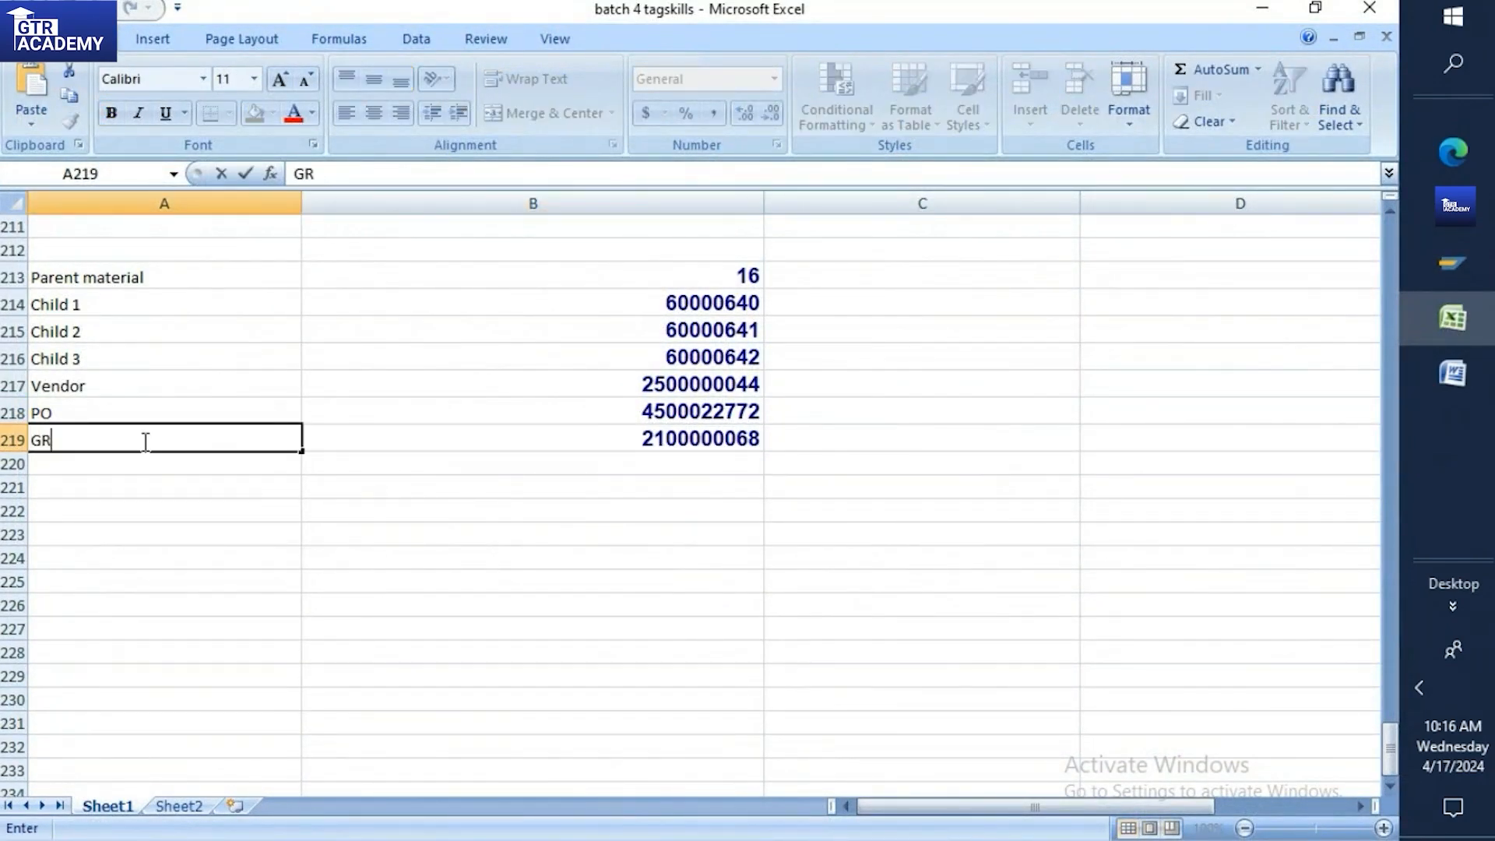
Switch back to SAP and display the posted goods receipt as an A04 Display of its R02 Material Document
click(1431, 265)
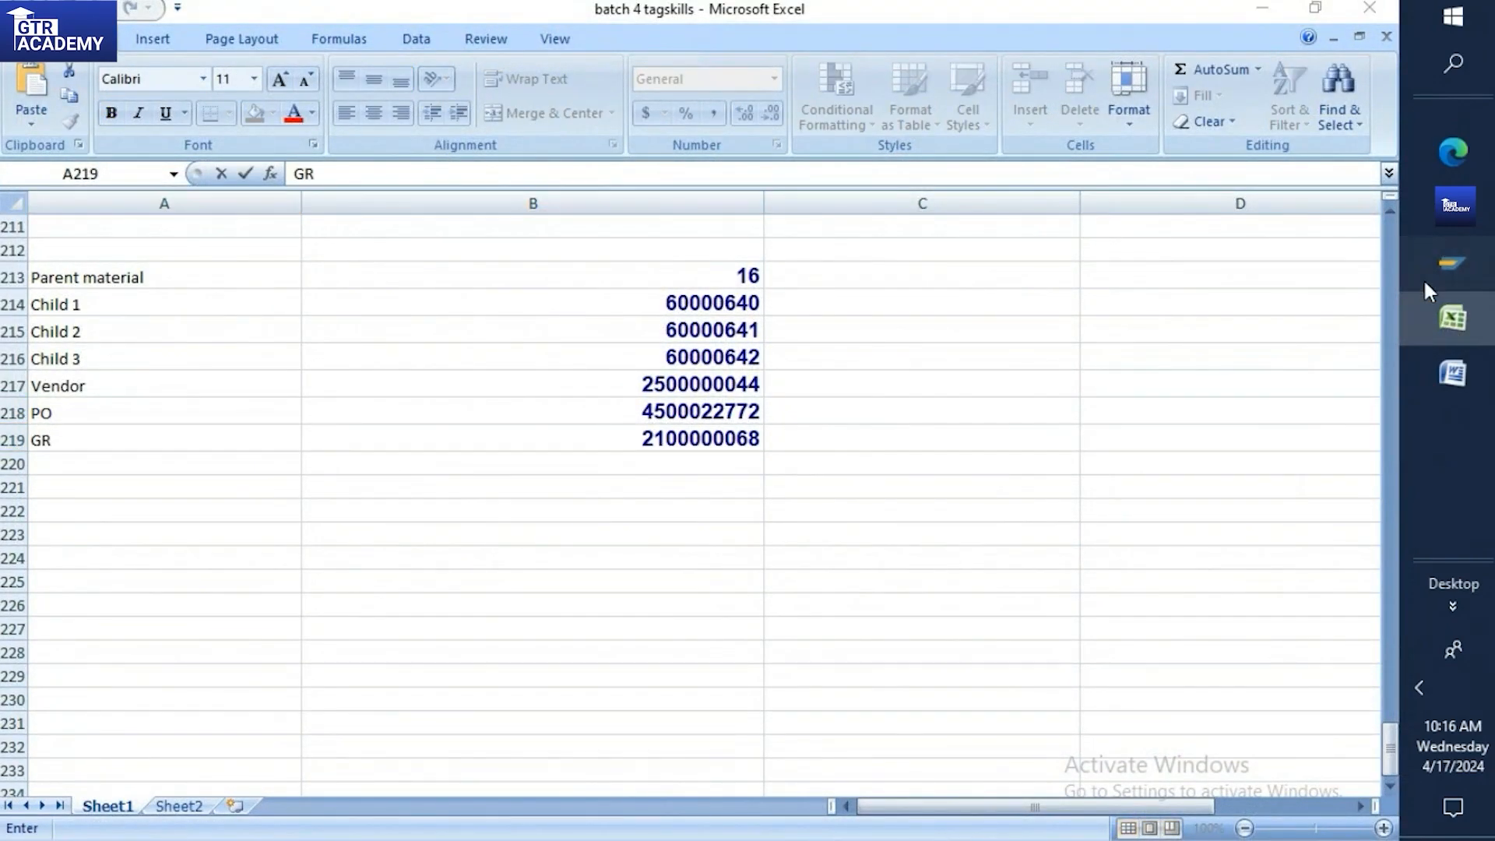
click(1378, 376)
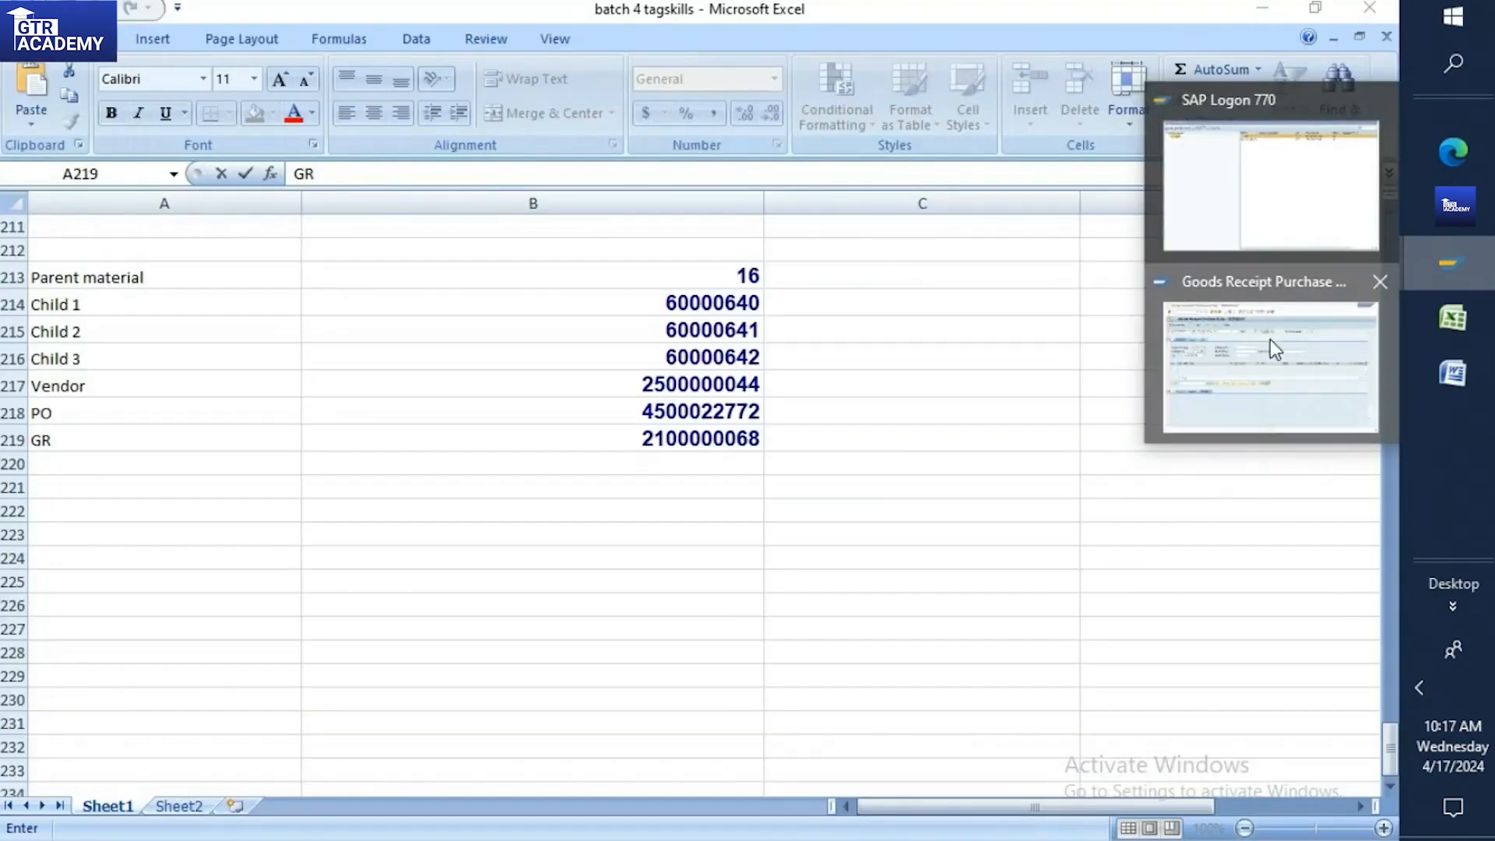
click(1269, 340)
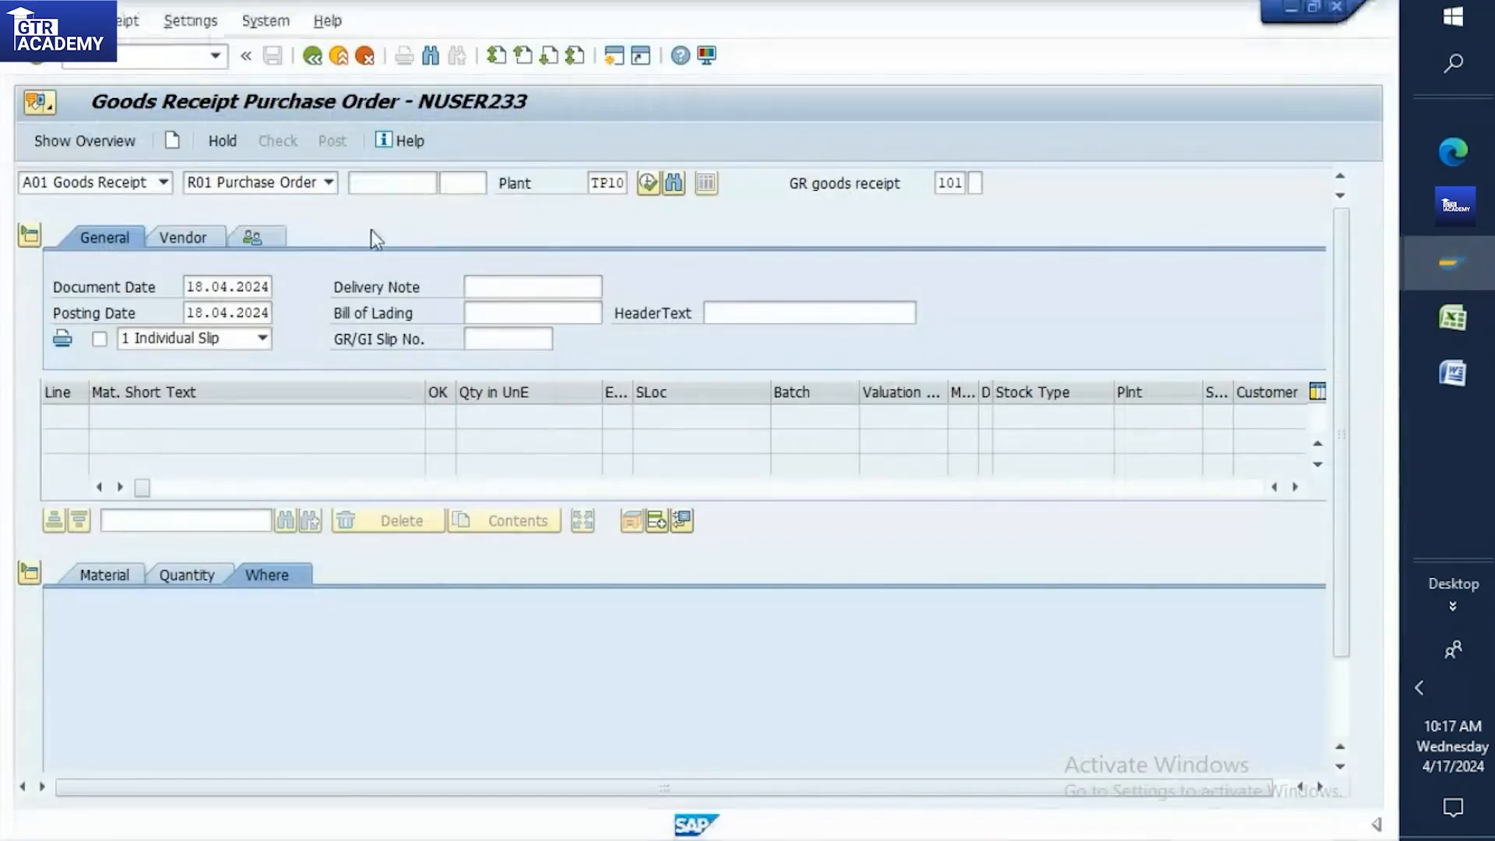
click(164, 182)
click(96, 257)
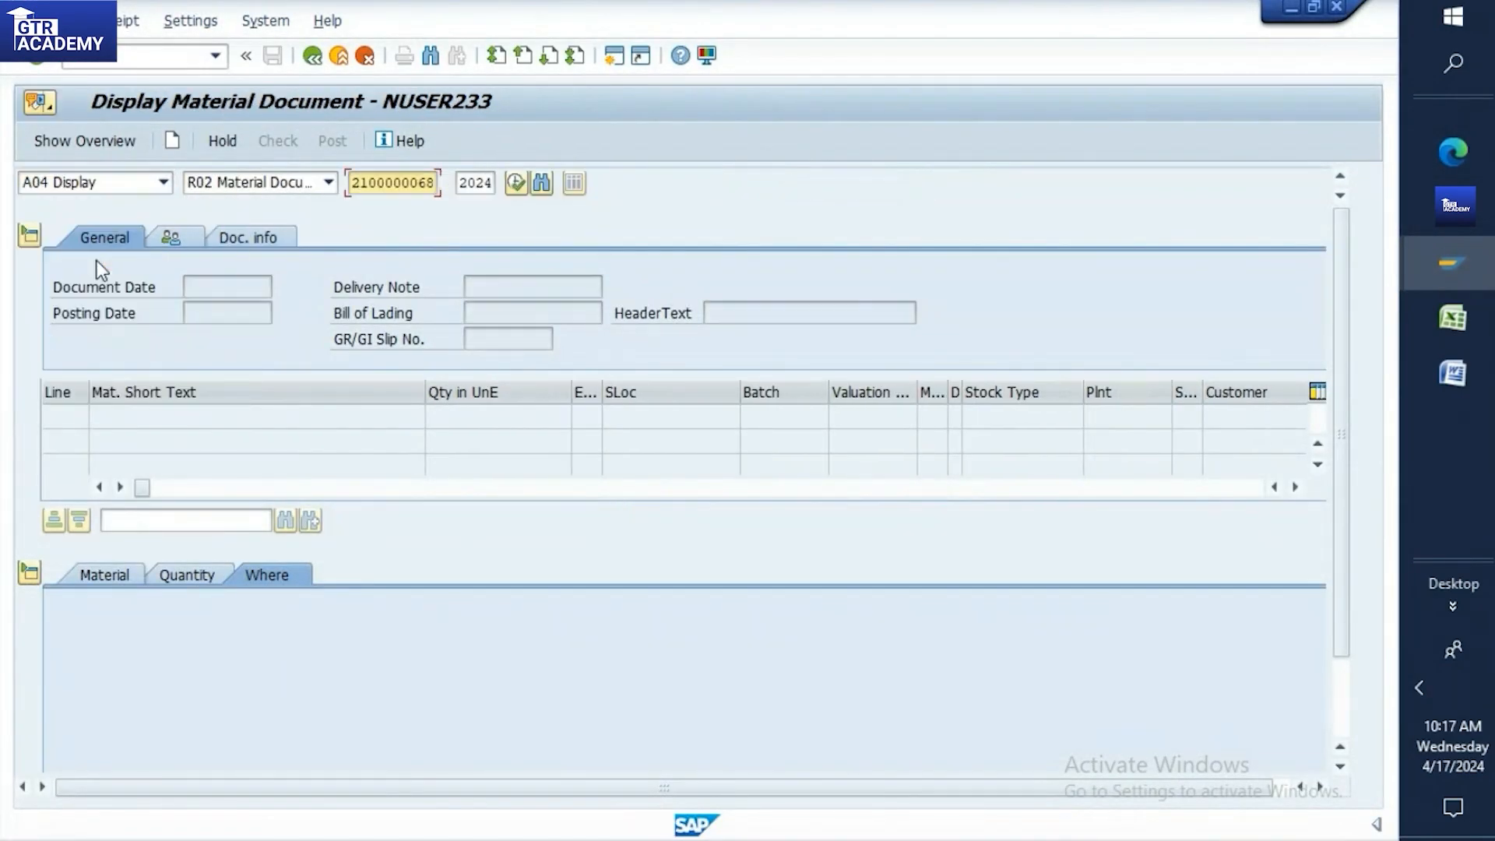
key(Return)
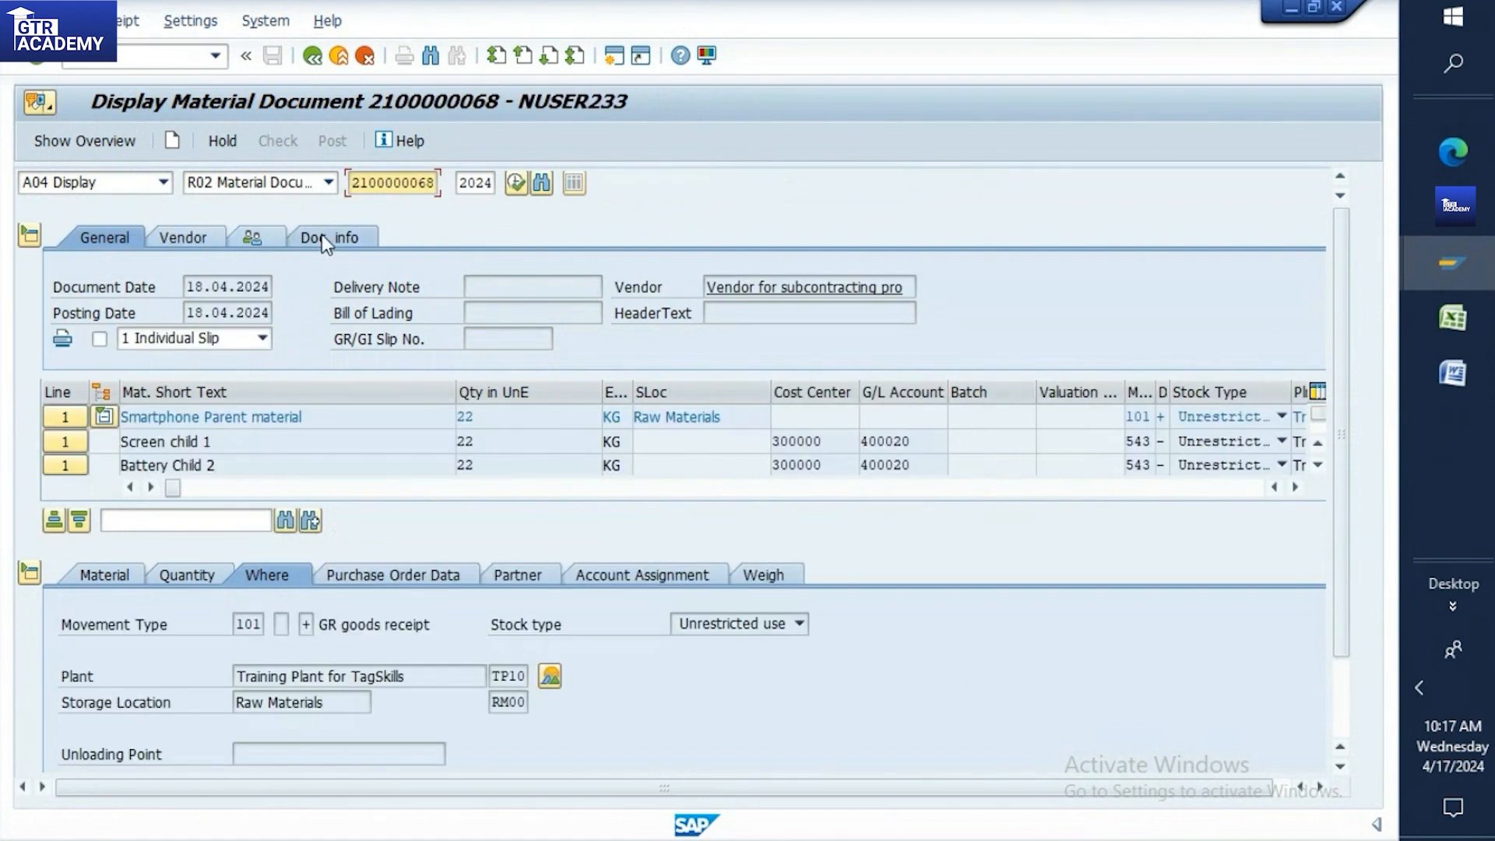
Open the accounting document from the material document's FI documents and widen its transaction column
click(323, 237)
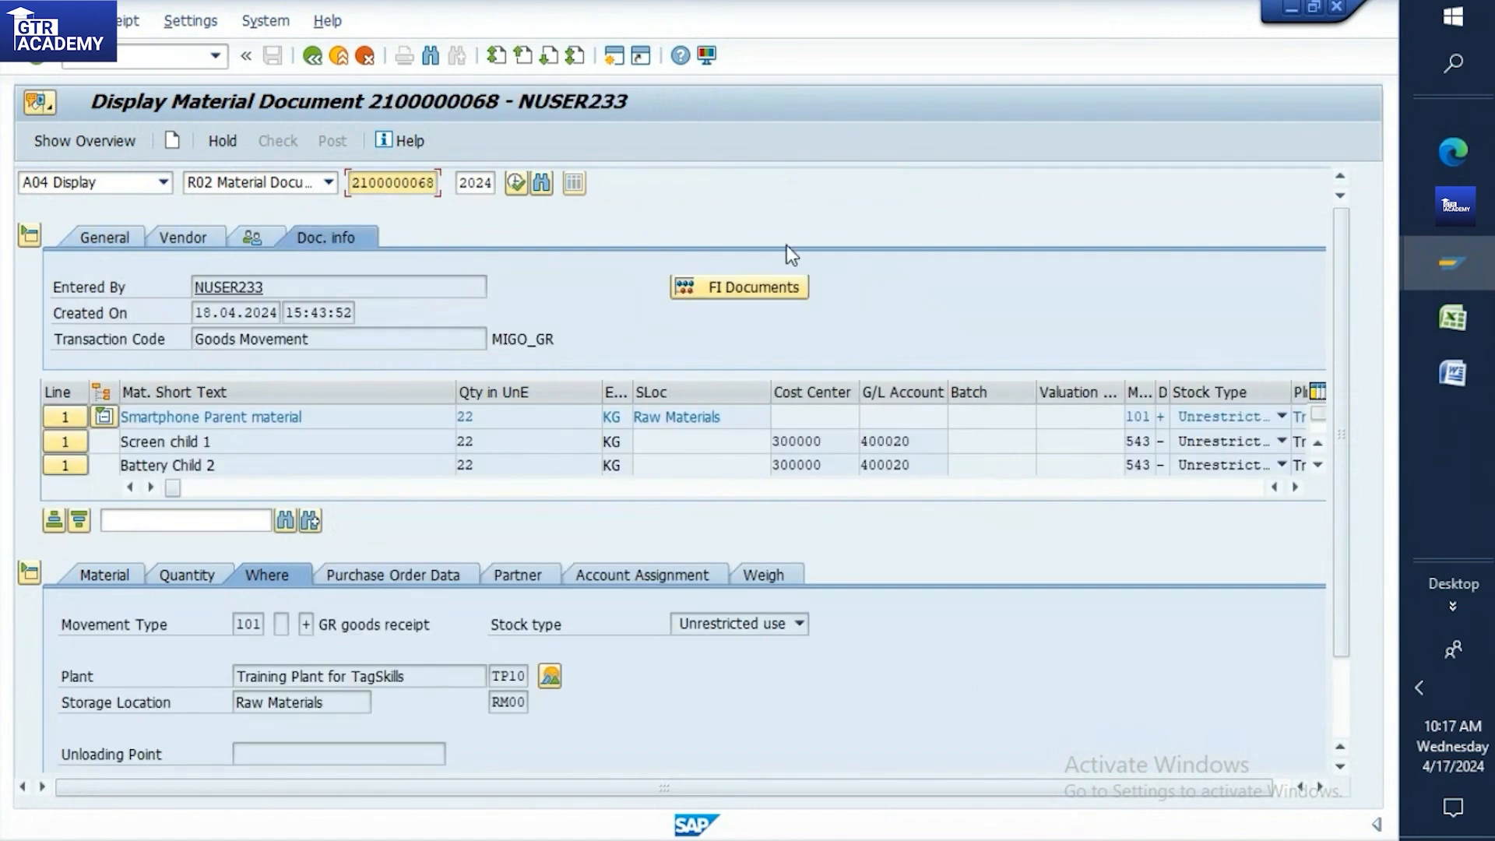
click(682, 287)
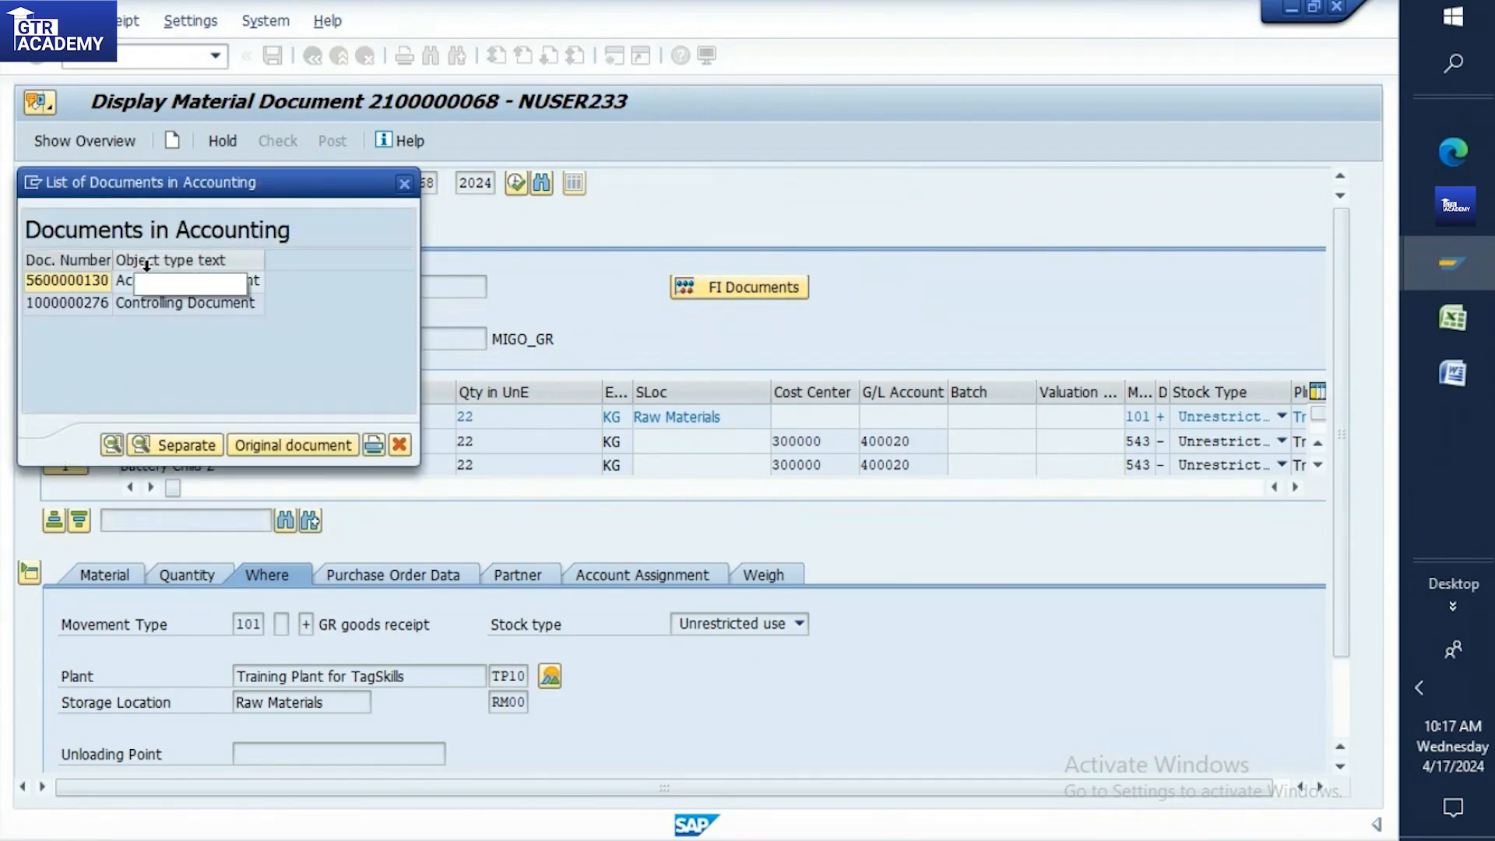
double_click(161, 284)
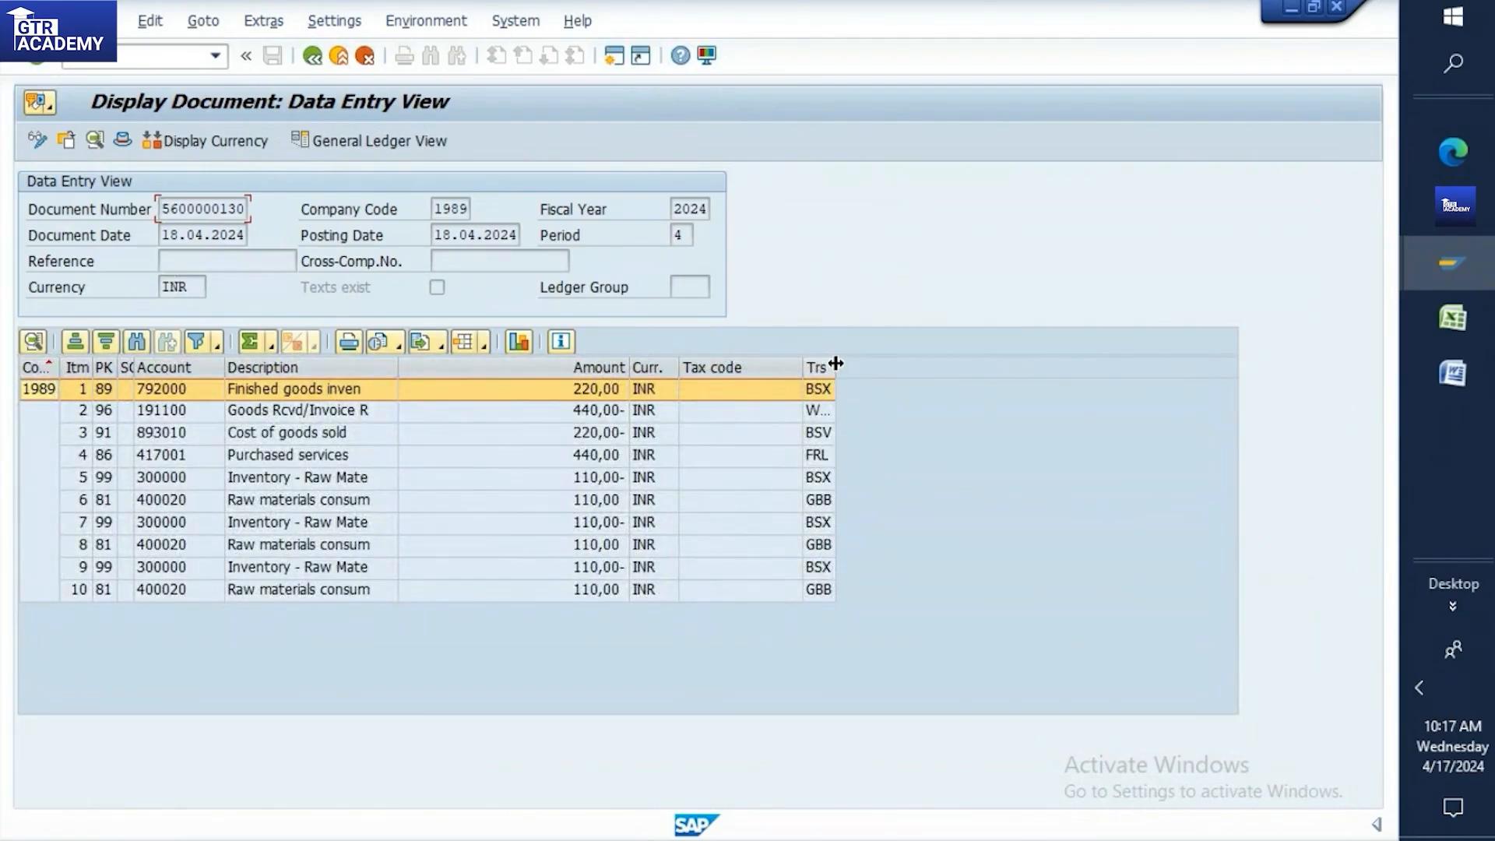
drag(835, 367, 879, 367)
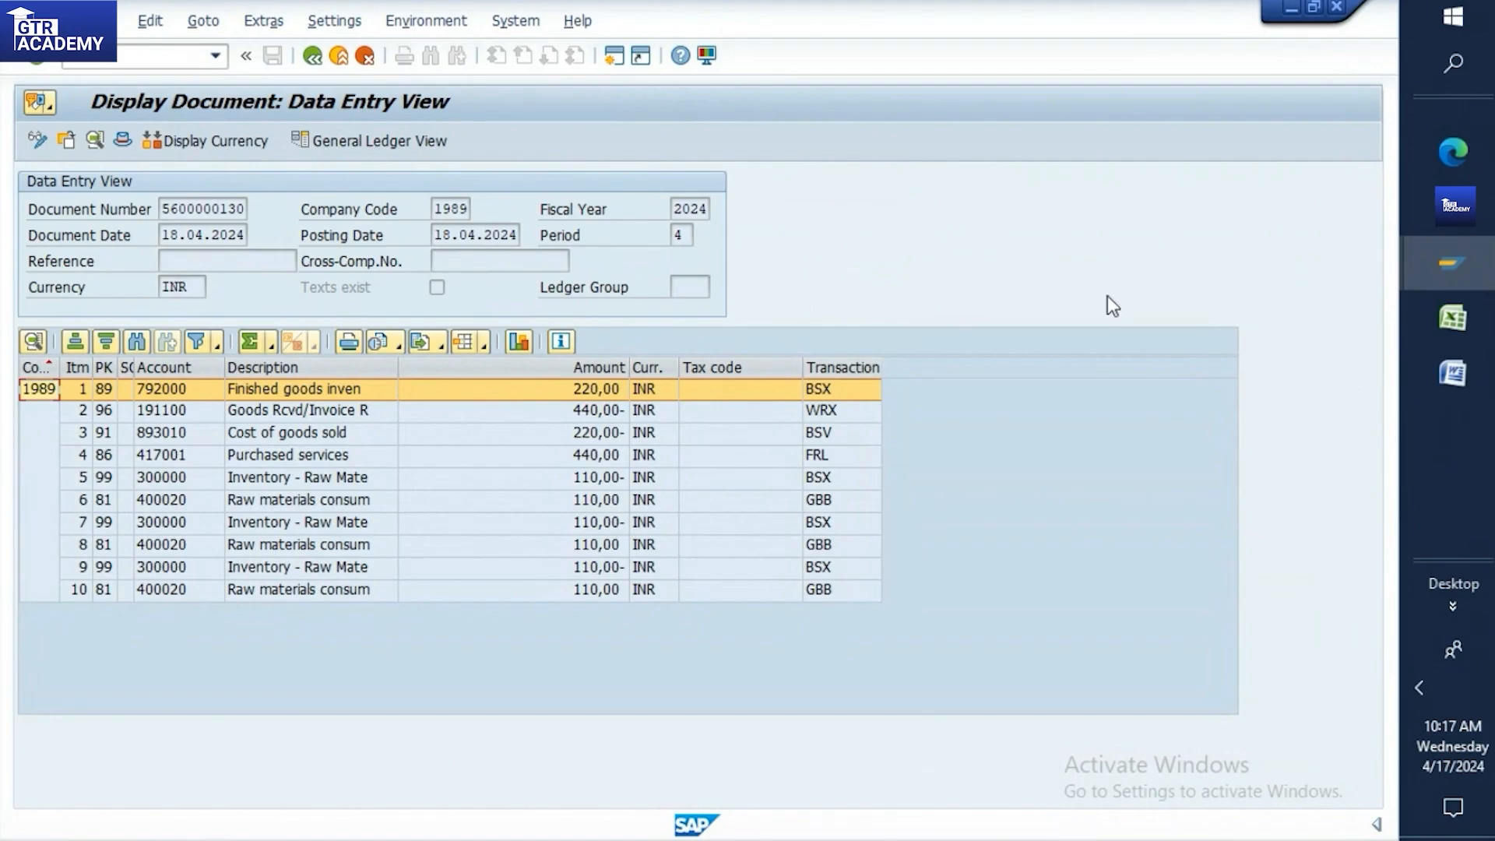
Switch to the Excel sheet and enter 2 in cell C214 beside Child 1, checking the accounting document in SAP once
click(1462, 323)
click(134, 507)
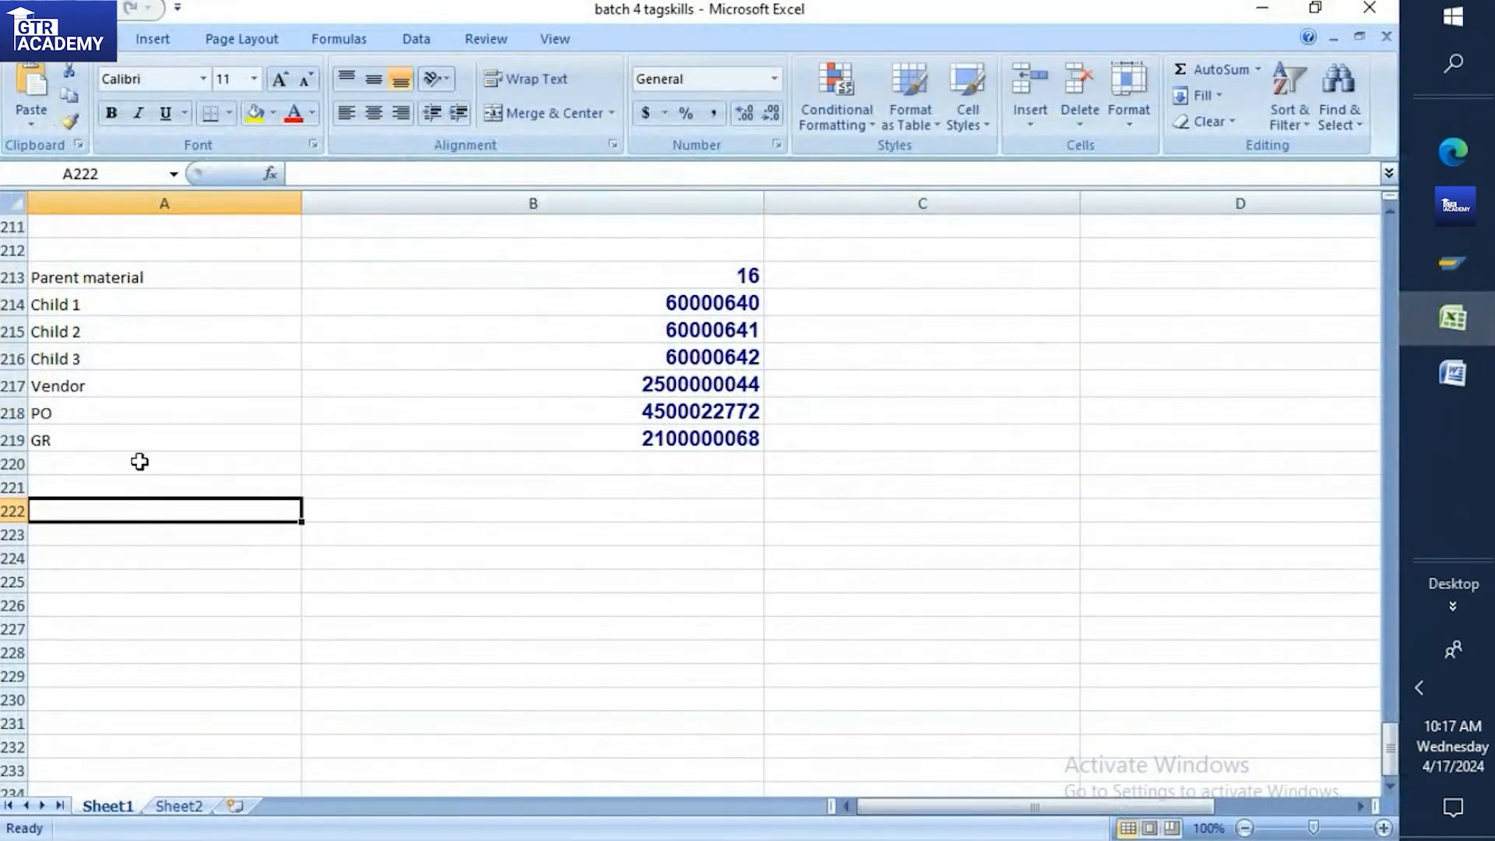
click(786, 300)
text(2)
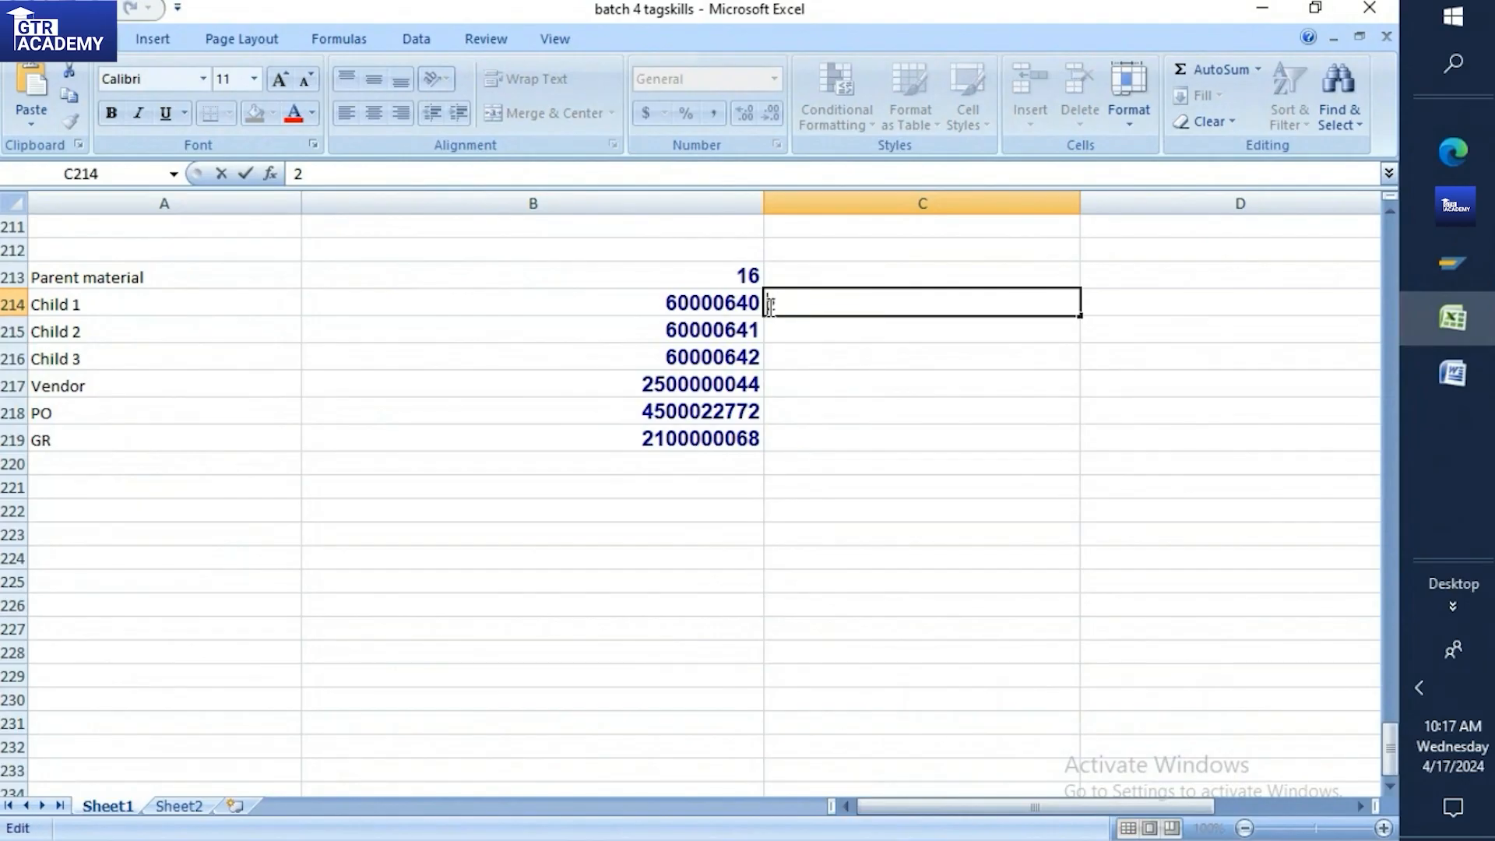
click(1451, 263)
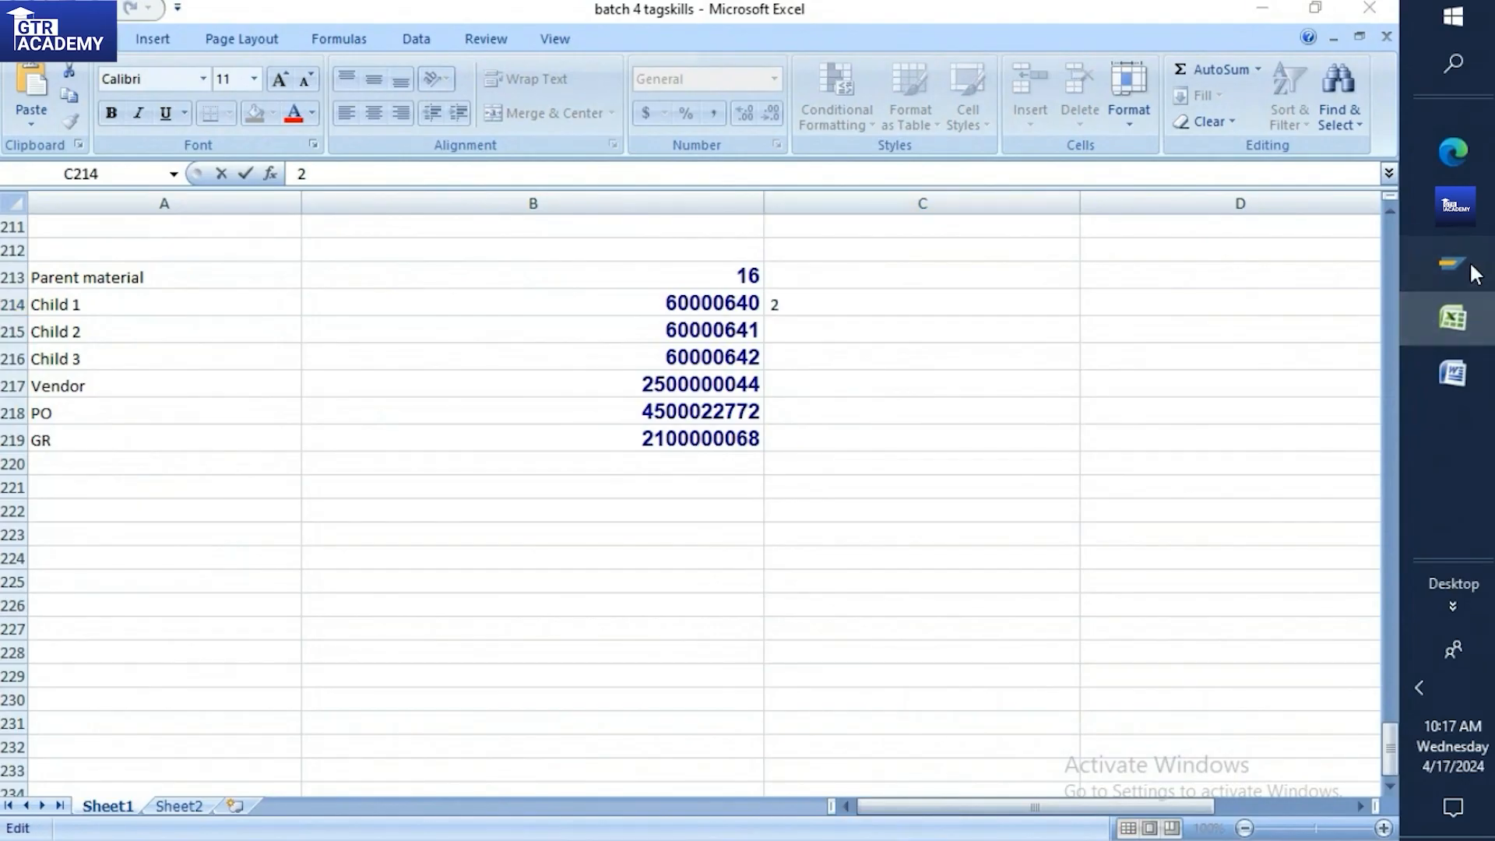
click(1281, 366)
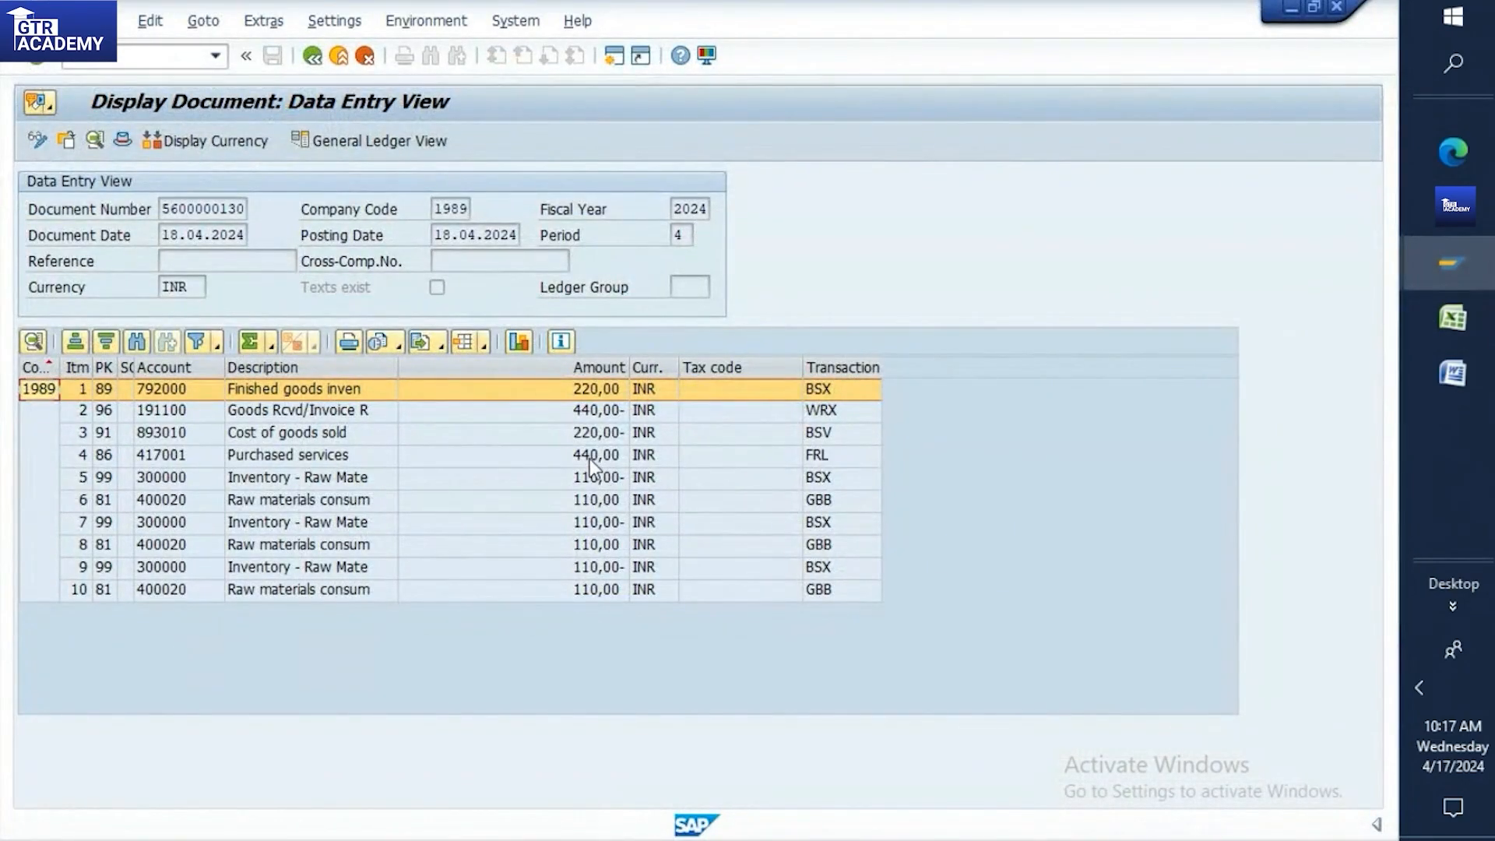
mouse_move(1465, 325)
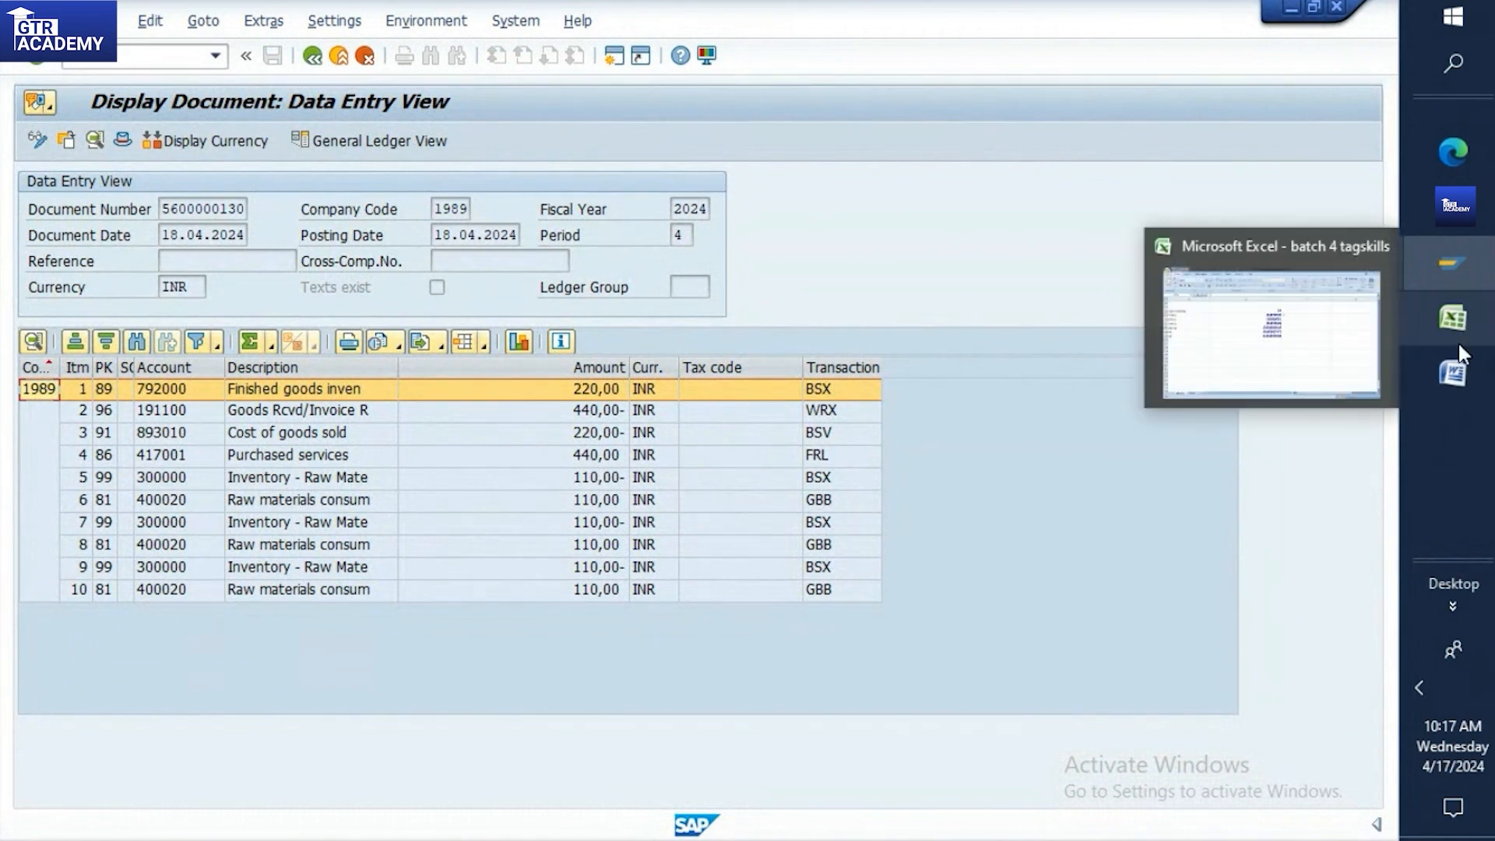
click(1231, 347)
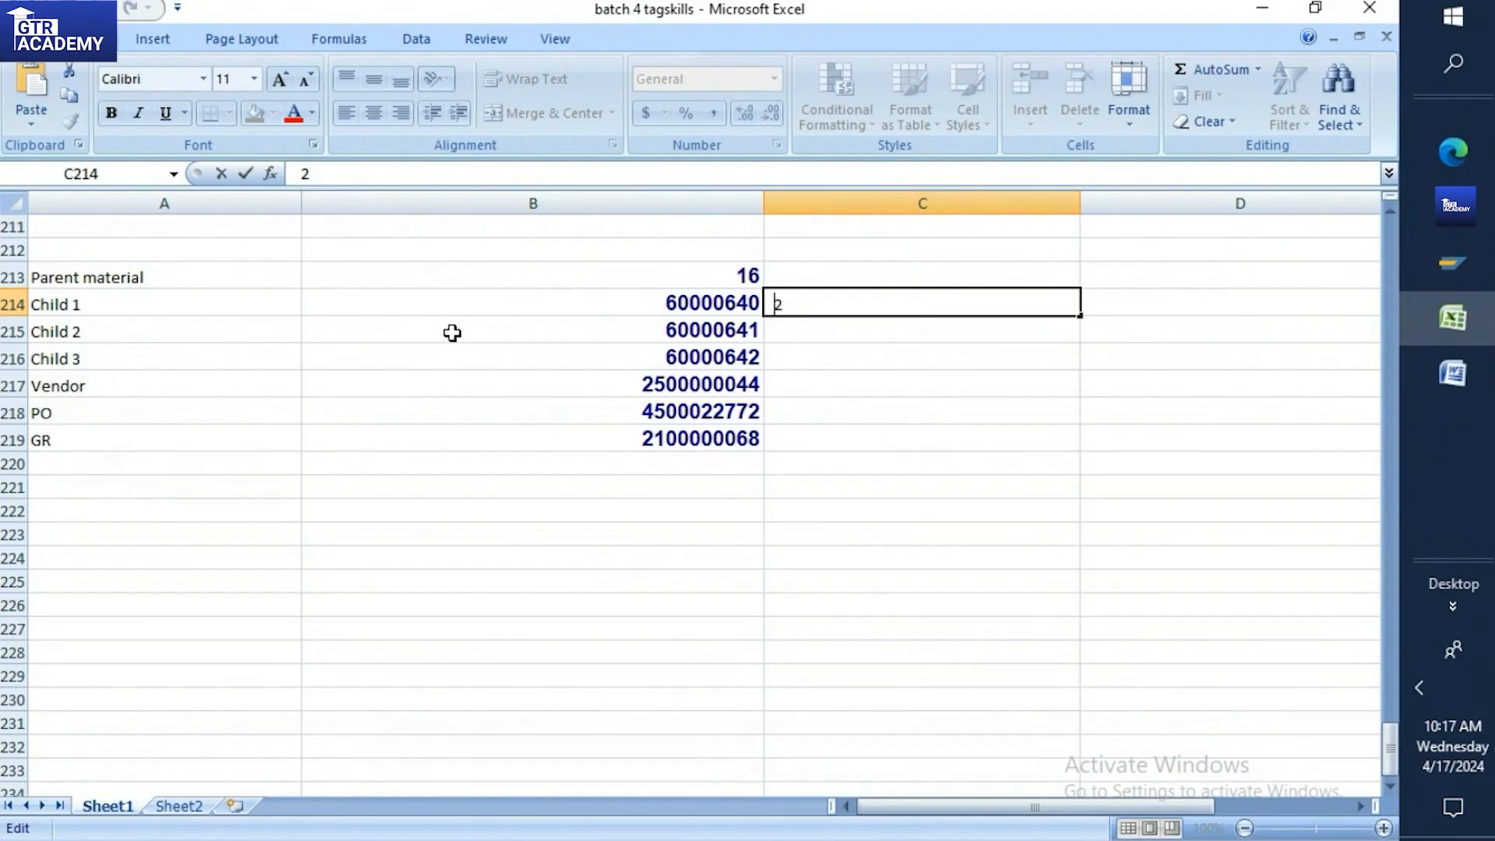
click(923, 332)
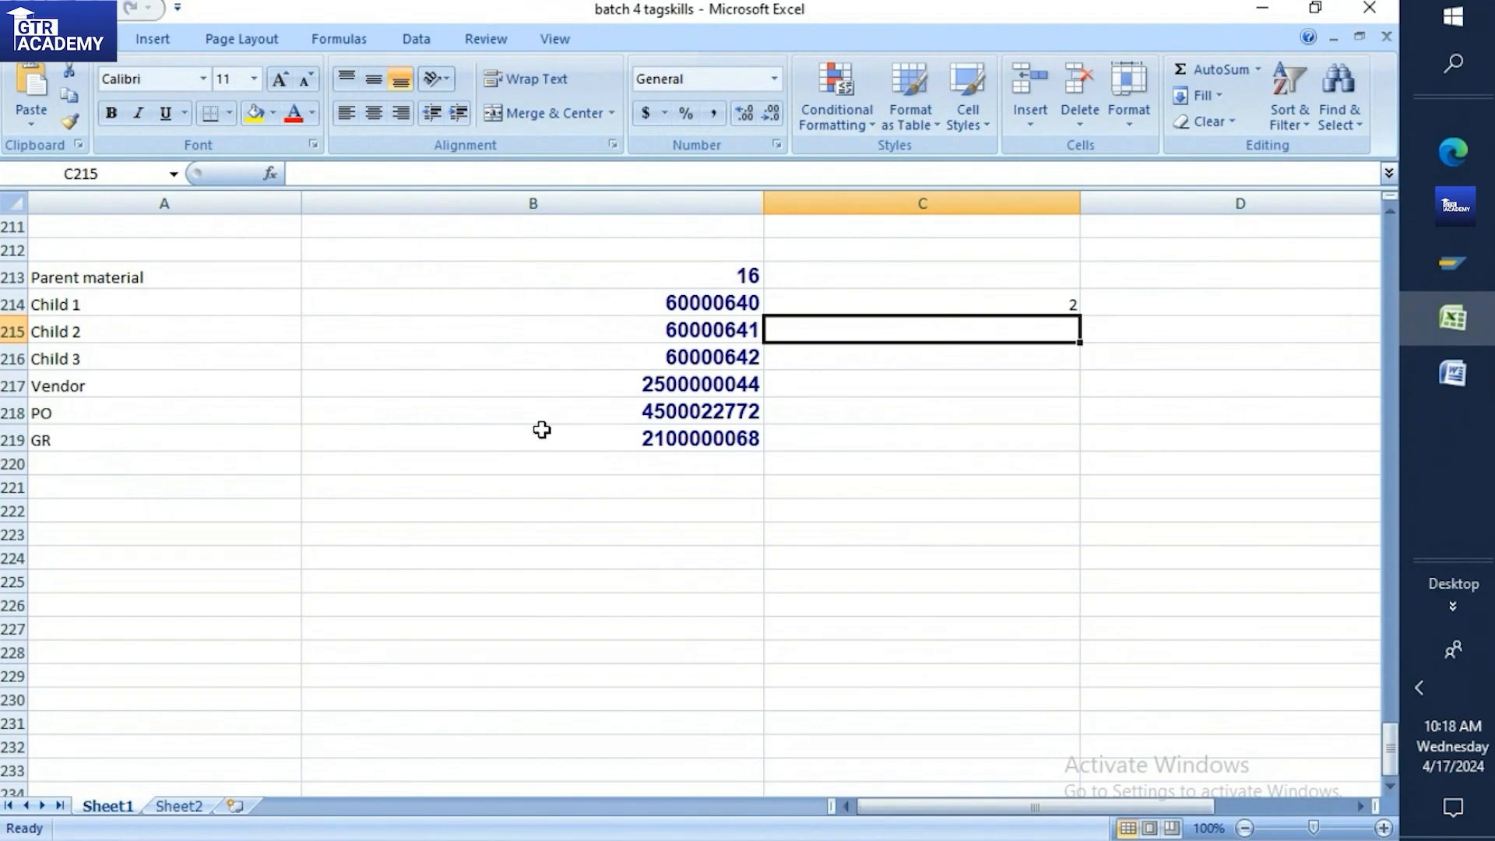
Insert a row above the GR row and enter ME2O in A219 and Transfer in B219
click(13, 414)
right_click(13, 420)
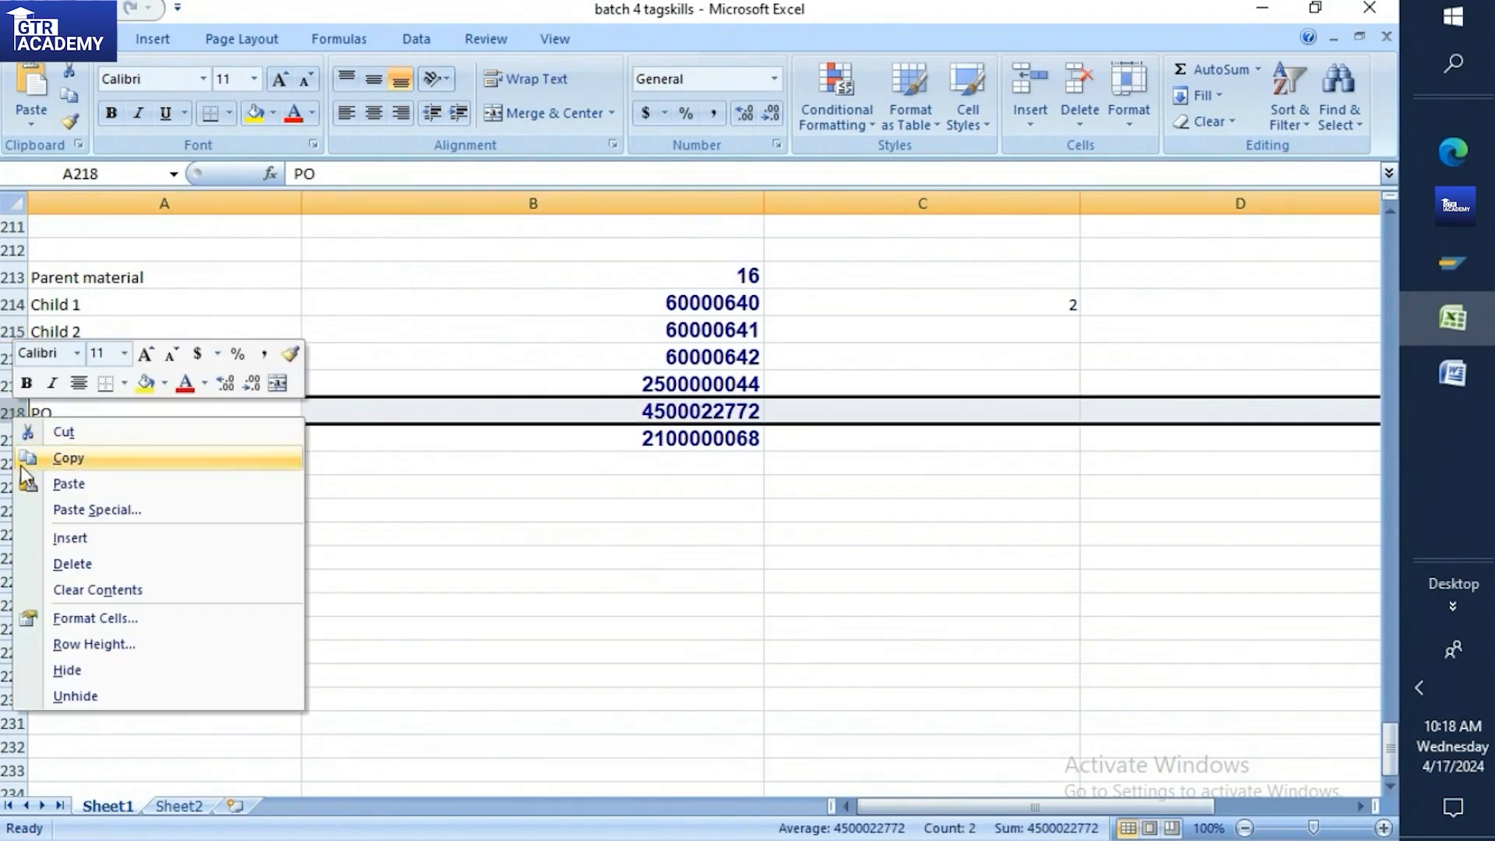
key(Escape)
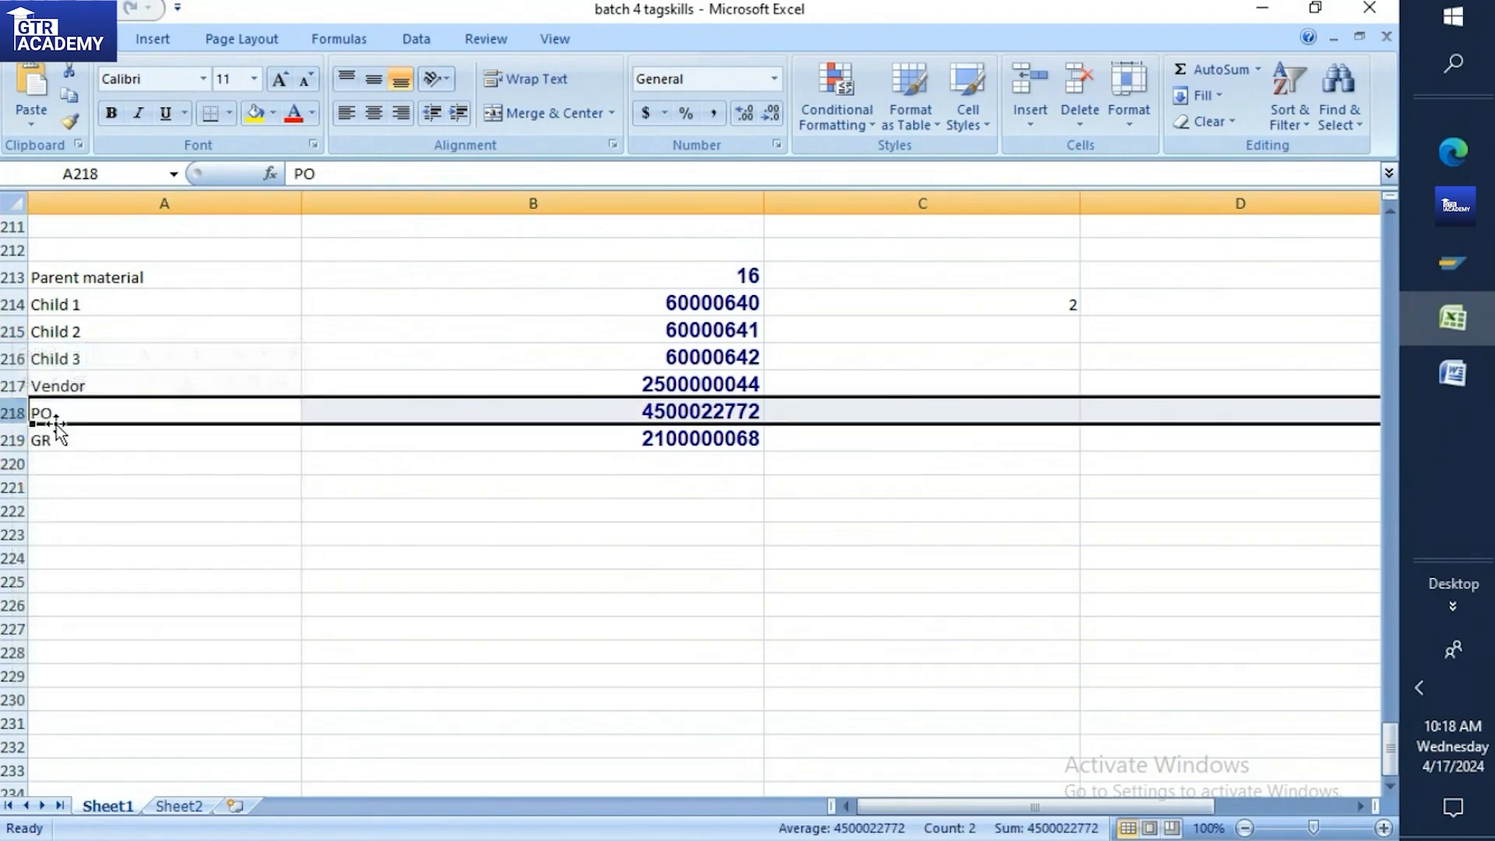
click(11, 441)
right_click(10, 441)
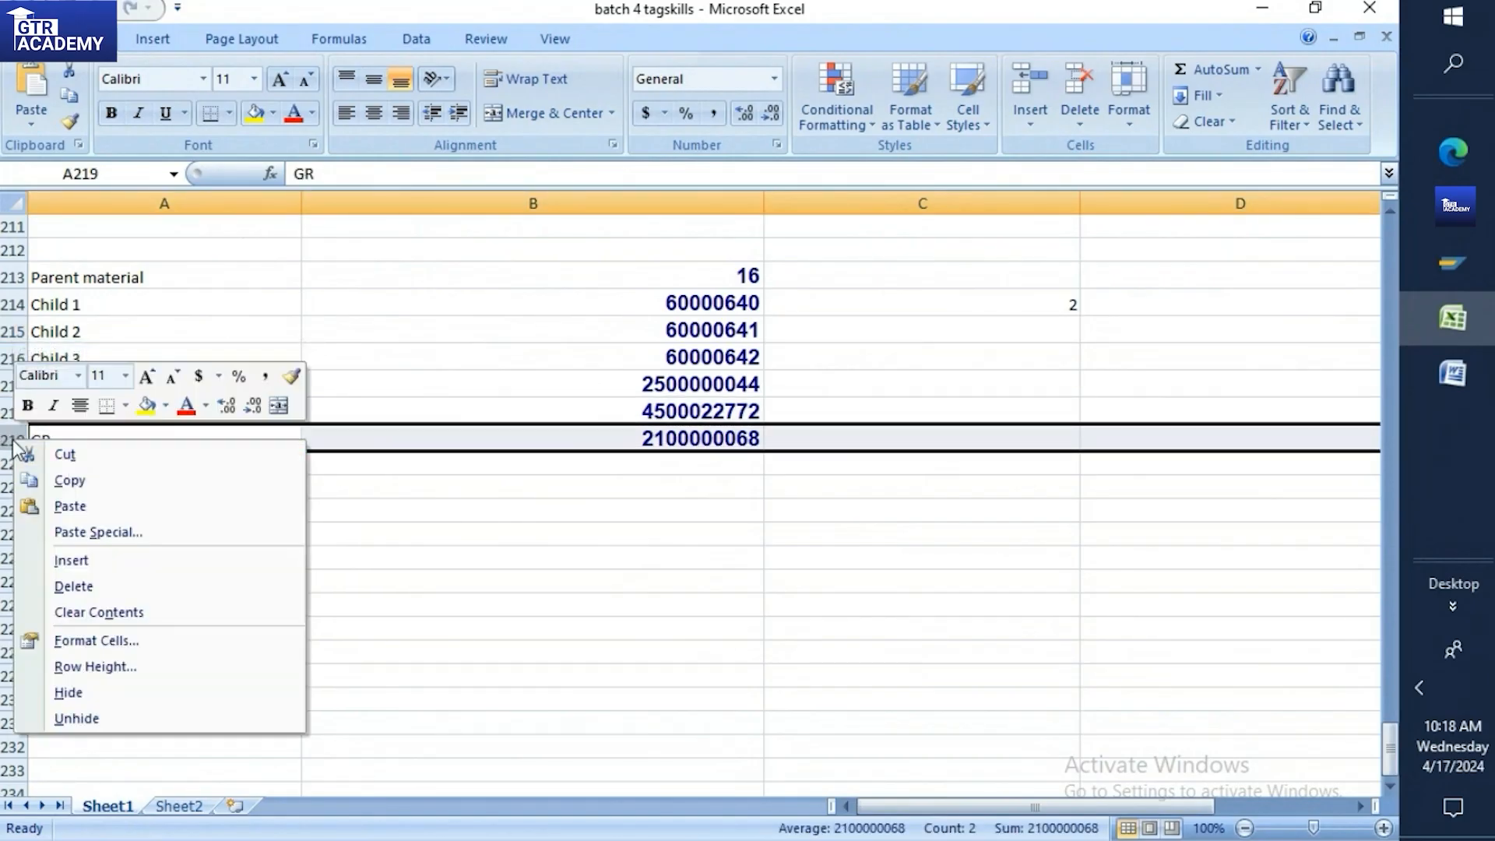
click(68, 556)
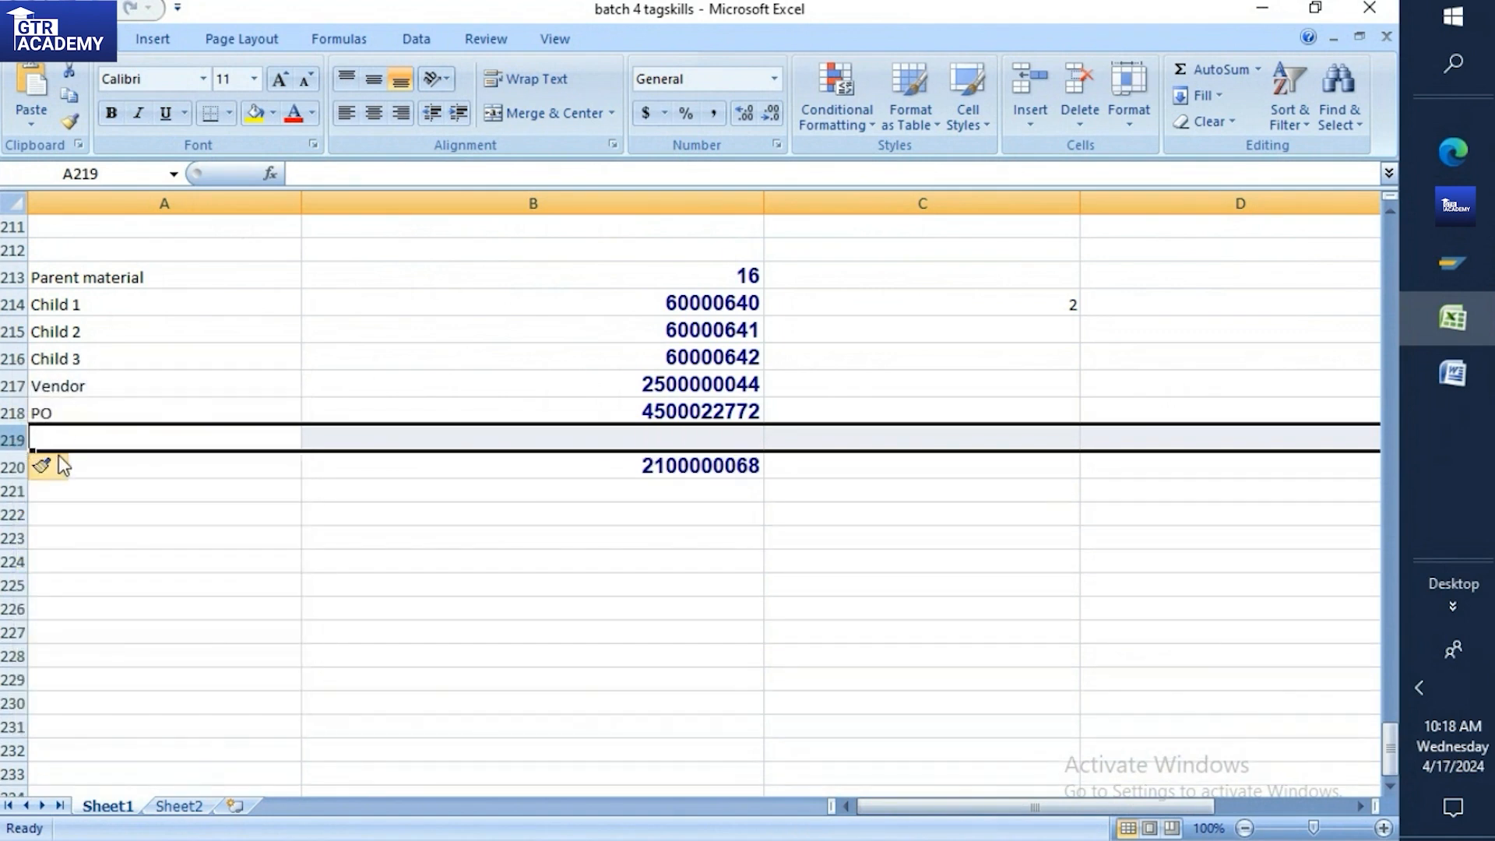
click(63, 434)
text(ME2O)
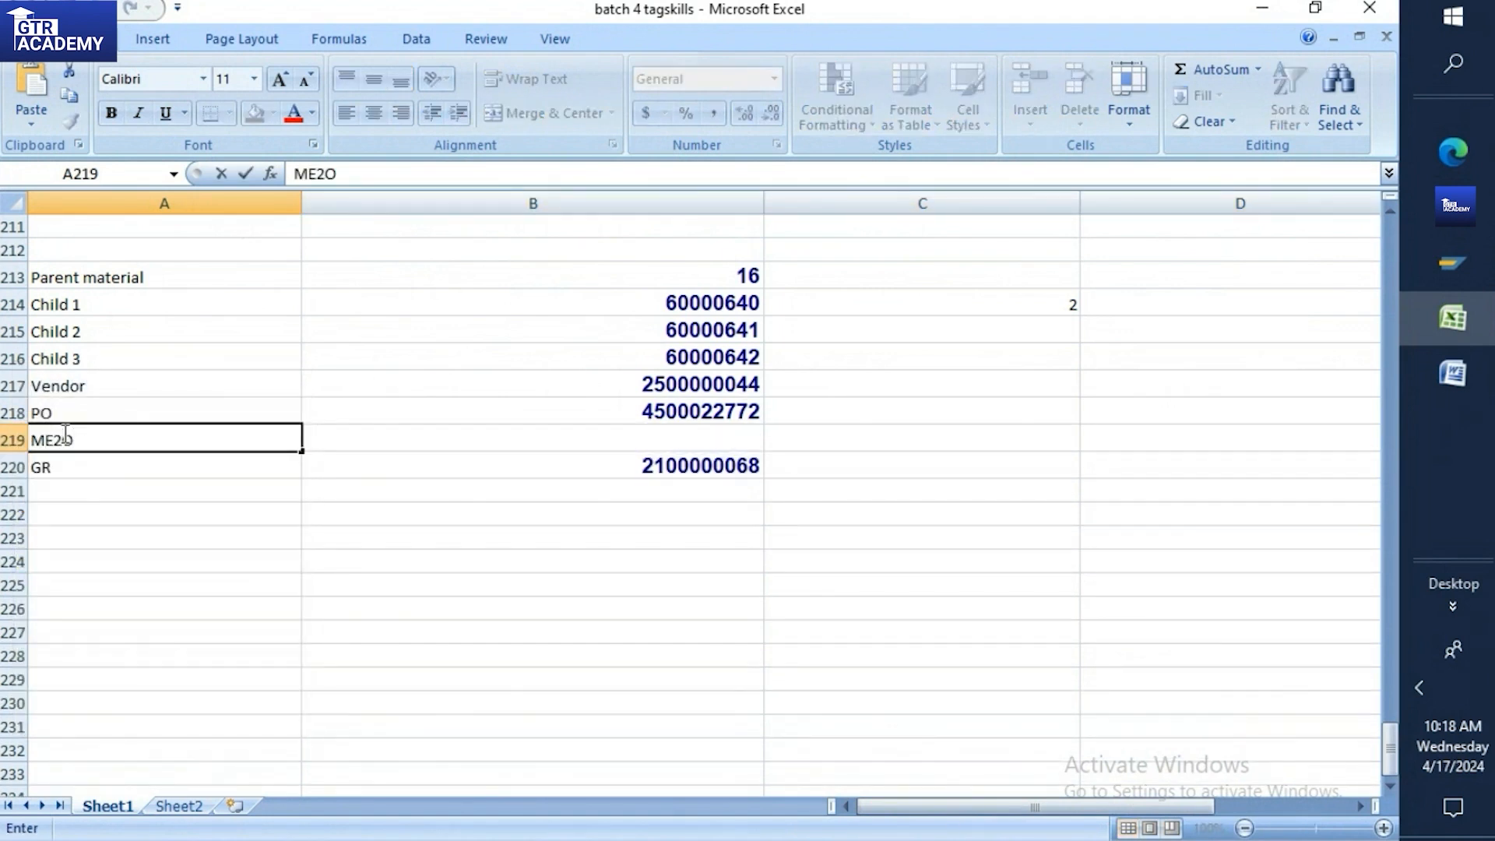
click(391, 438)
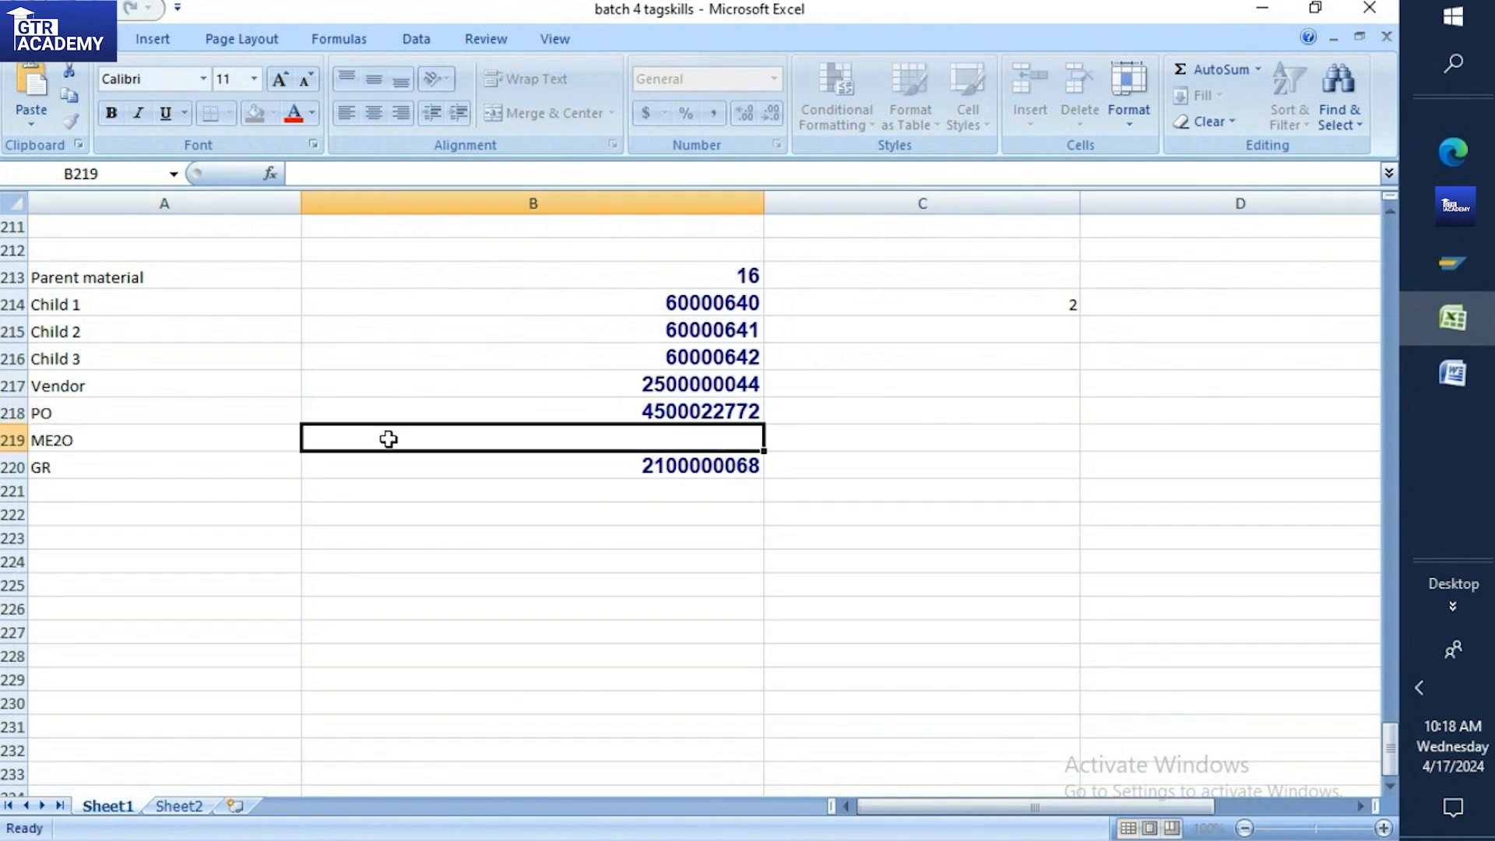
text(Transfer)
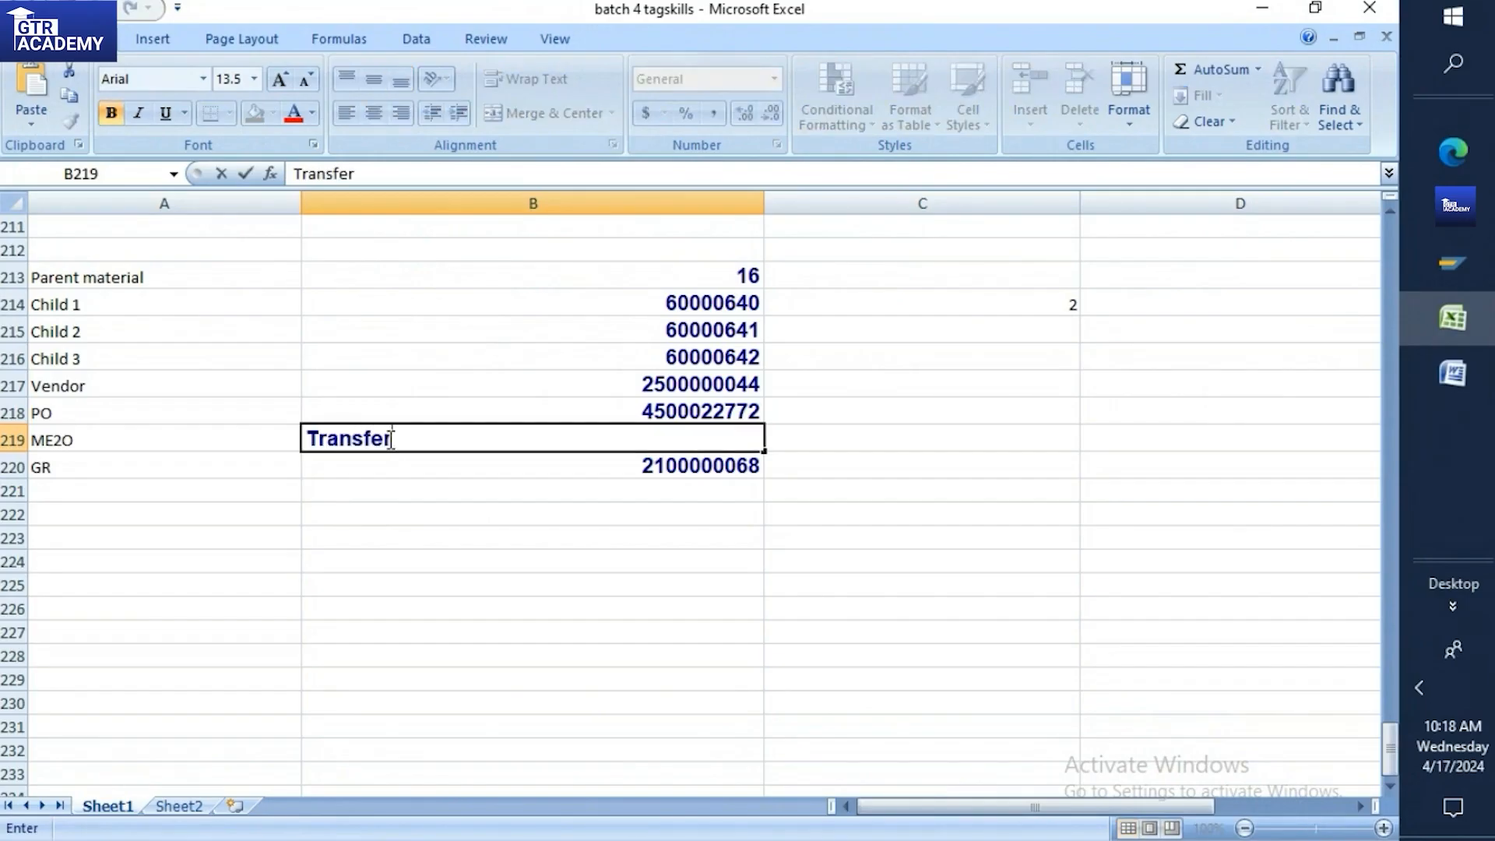
Change the PO label in cell A218 to SC PO
double_click(93, 410)
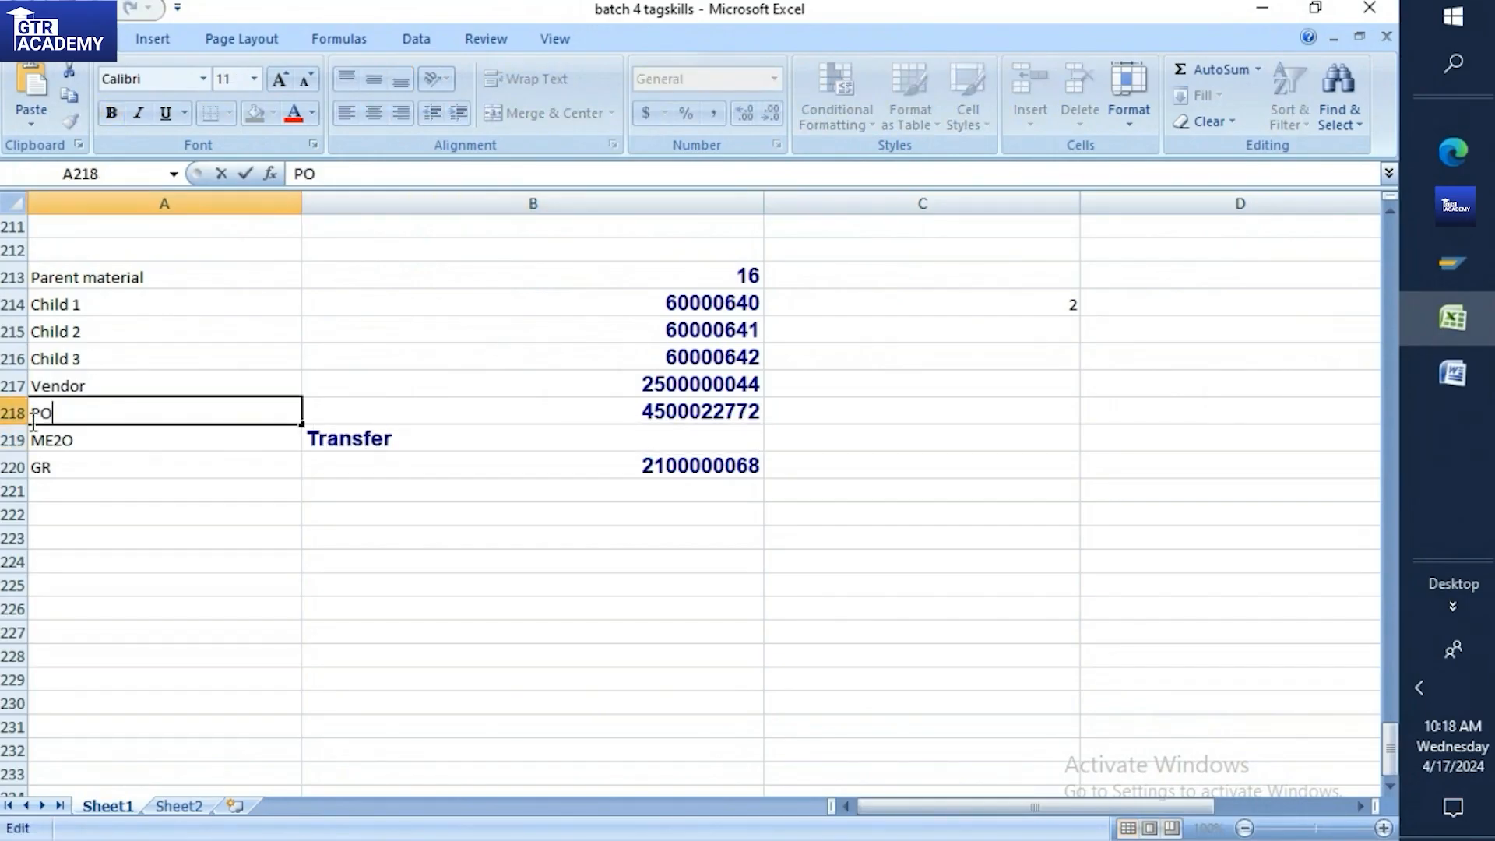
text(SC)
key(Return)
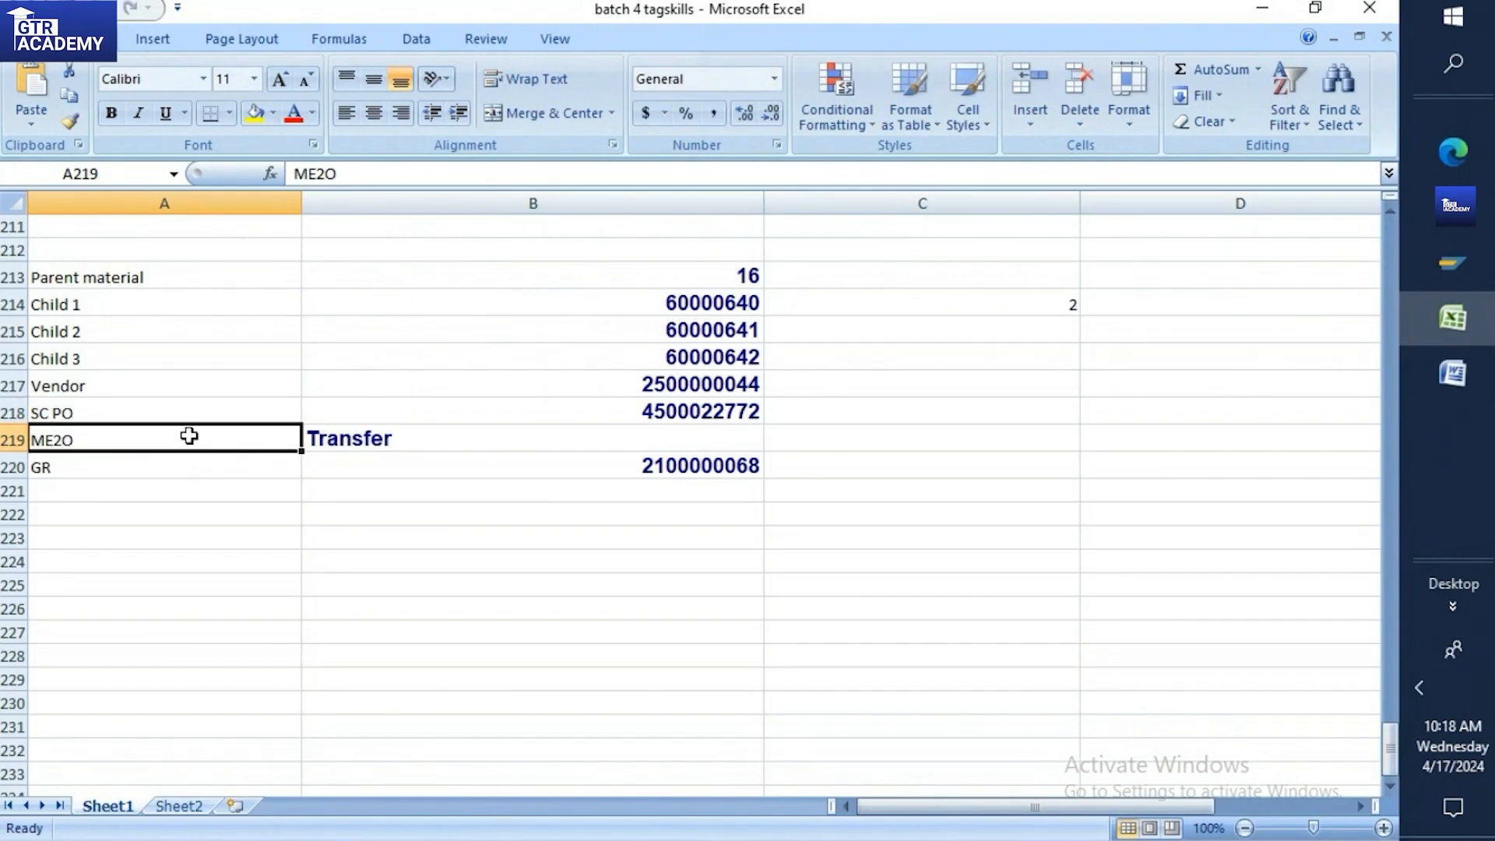
Insert another row above the GR row and enter MIGO=TP in A220
click(197, 467)
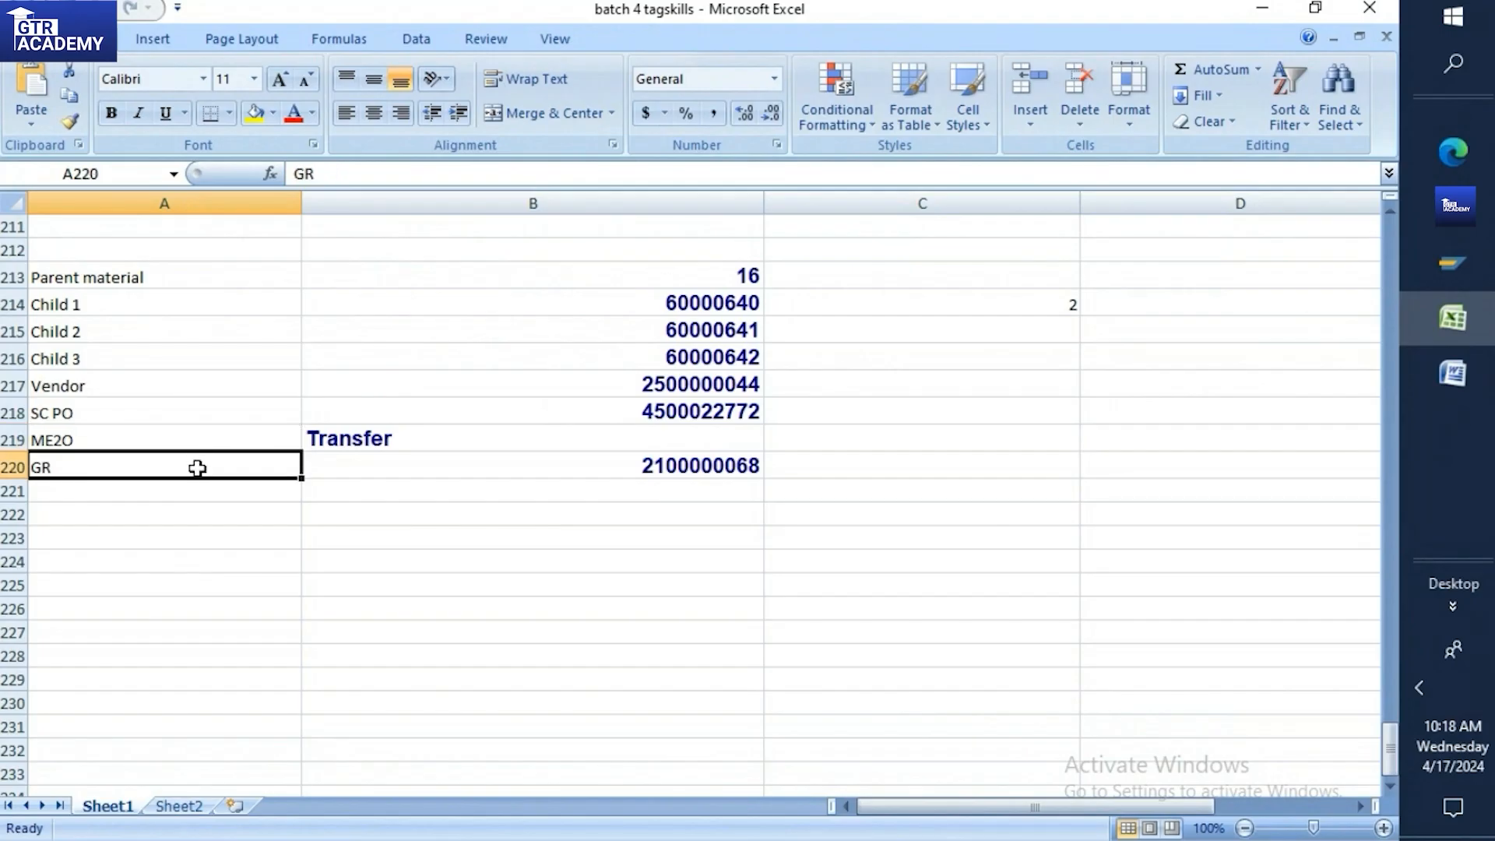
click(9, 440)
right_click(14, 467)
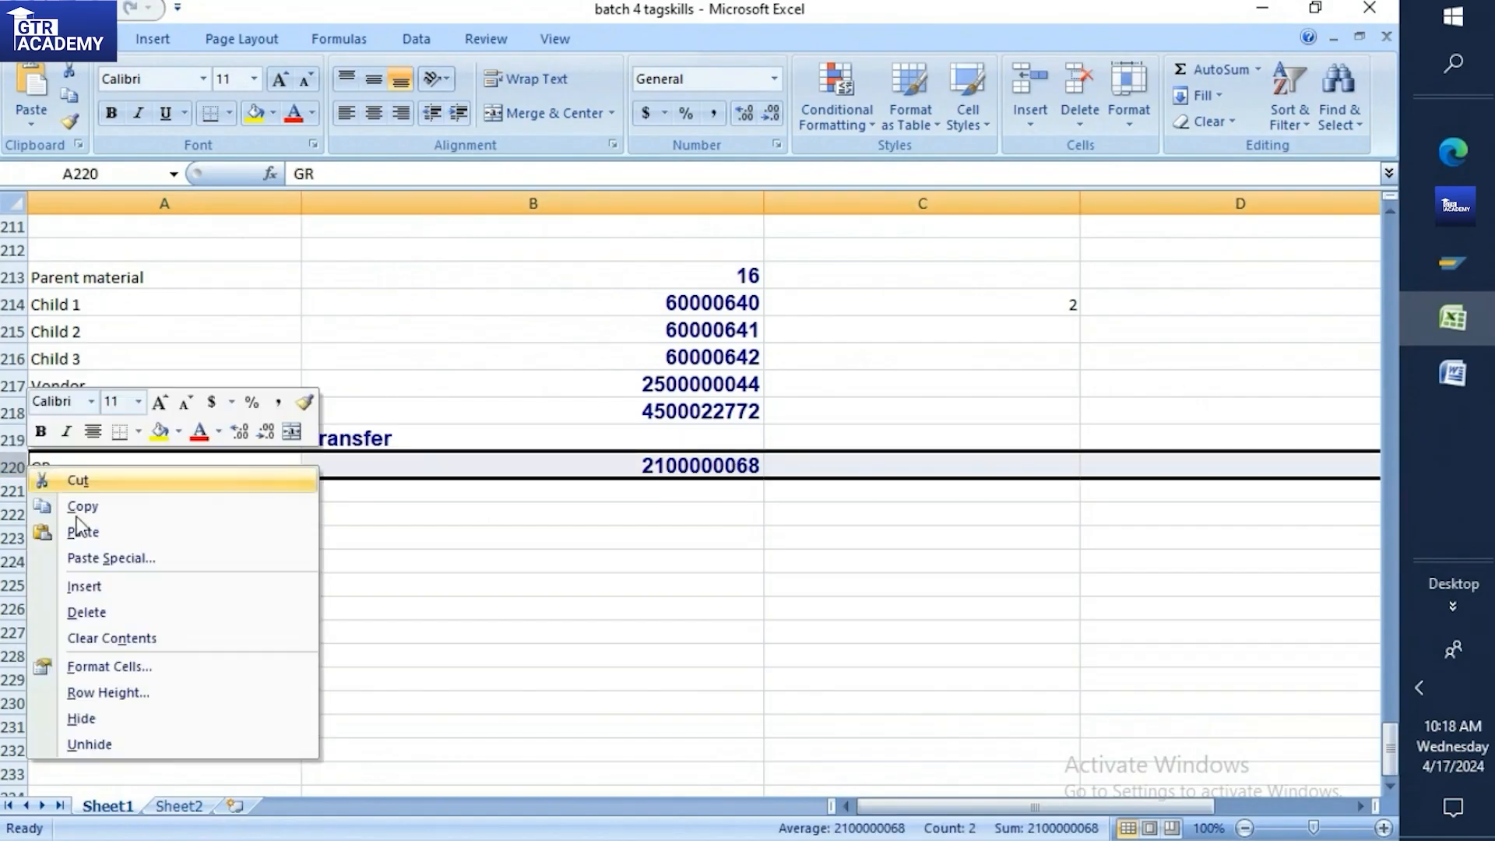
click(77, 584)
click(65, 462)
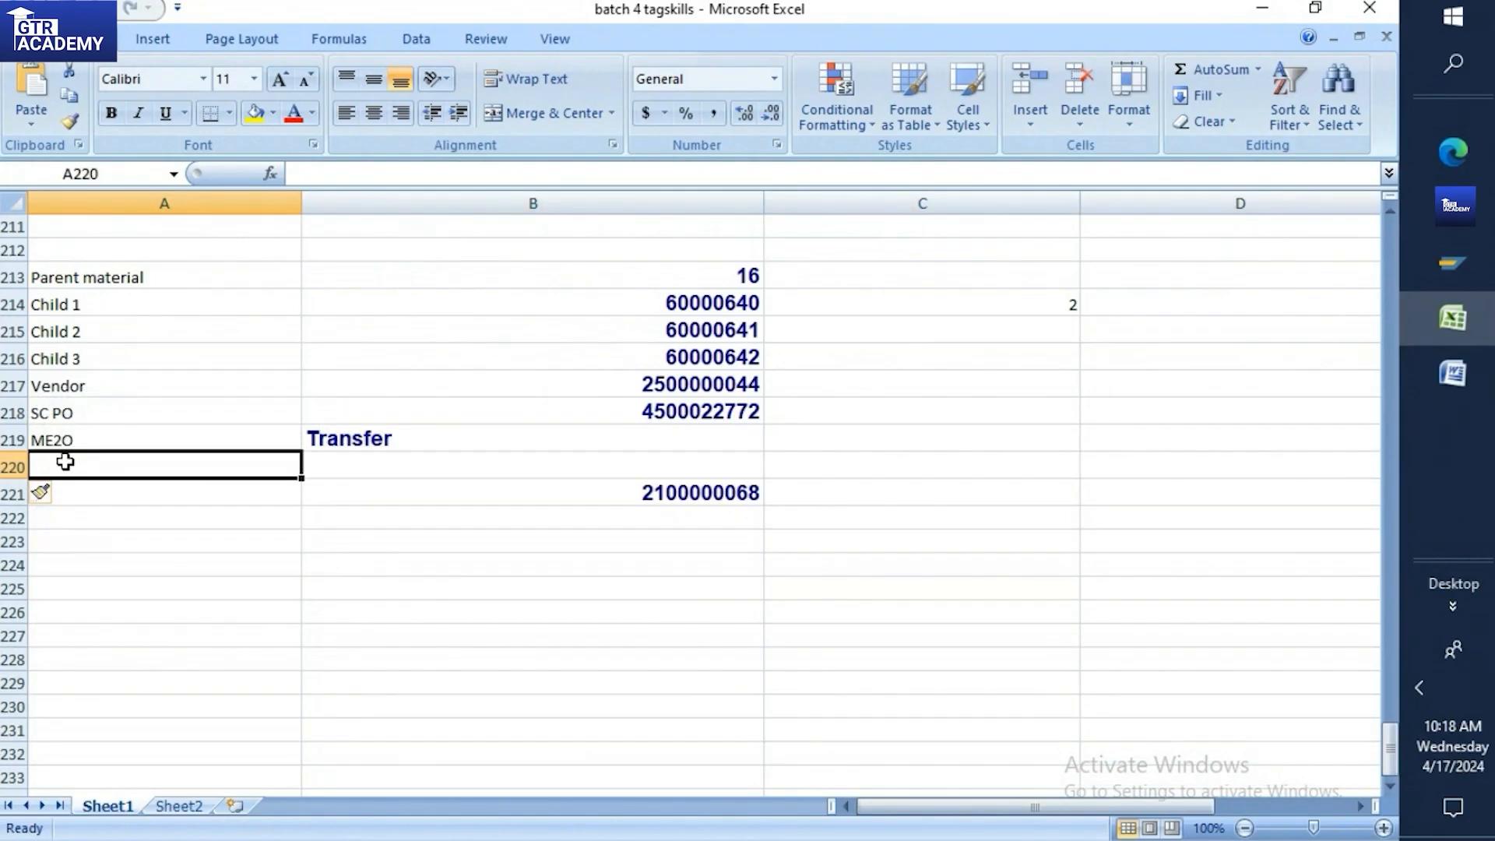
text(MIGO=)
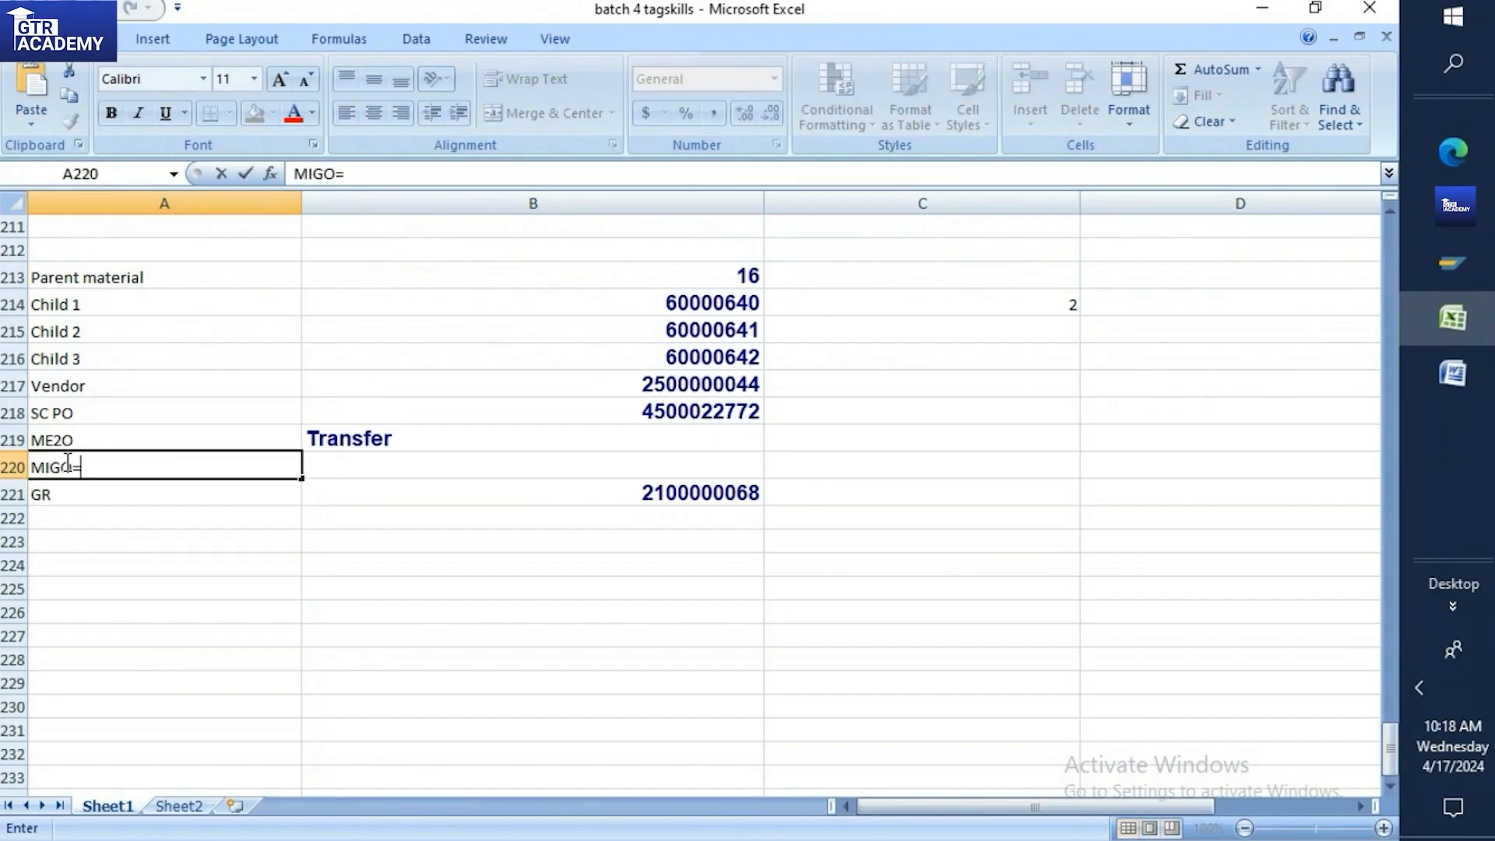
text(TP)
click(371, 470)
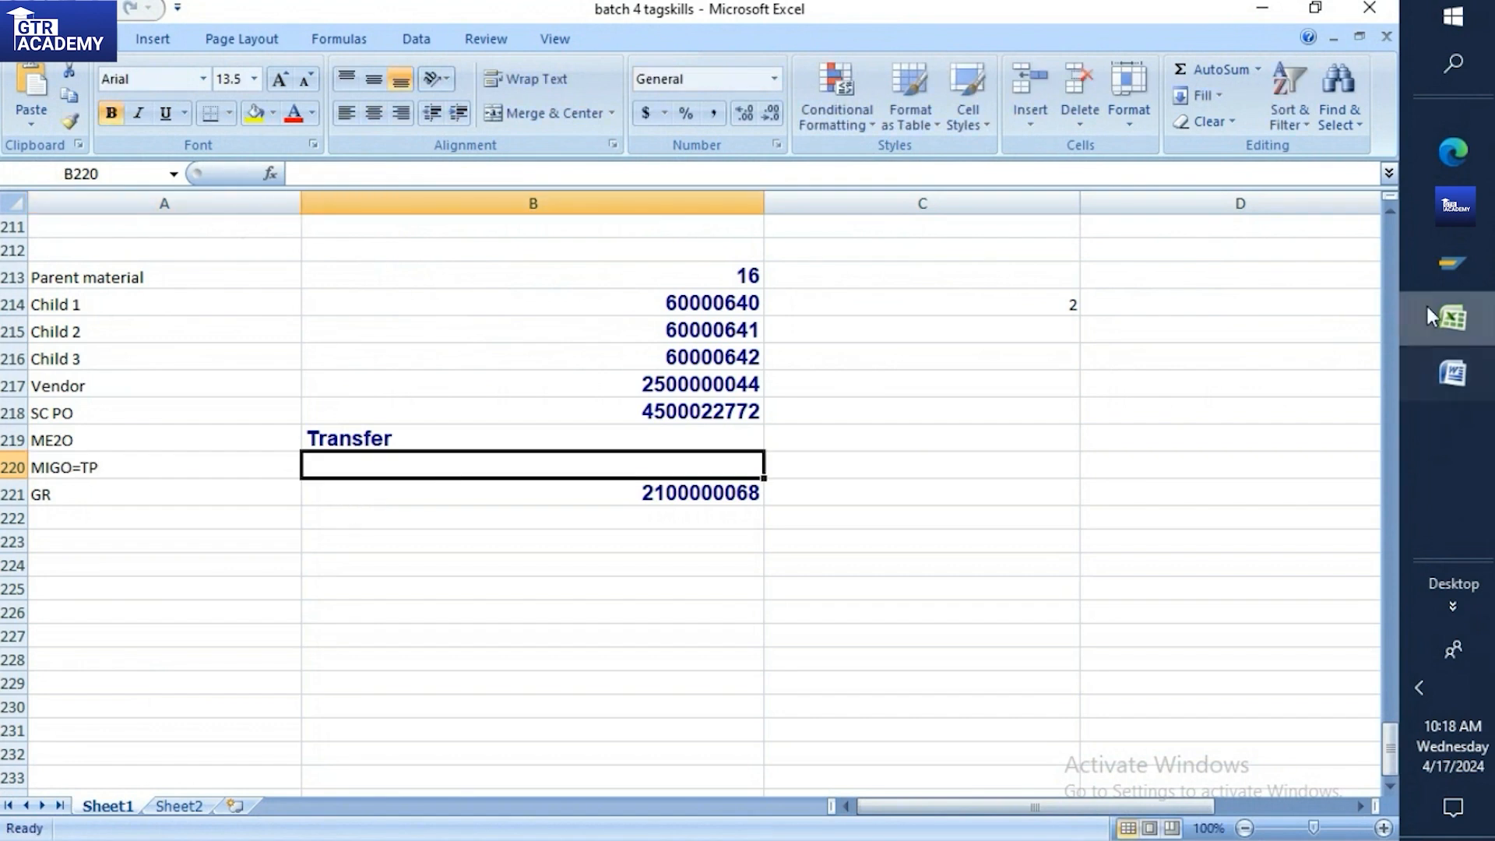
Switch back to SAP, close the accounting document and its document list, and view the Material details of the material document
click(1436, 283)
click(1310, 363)
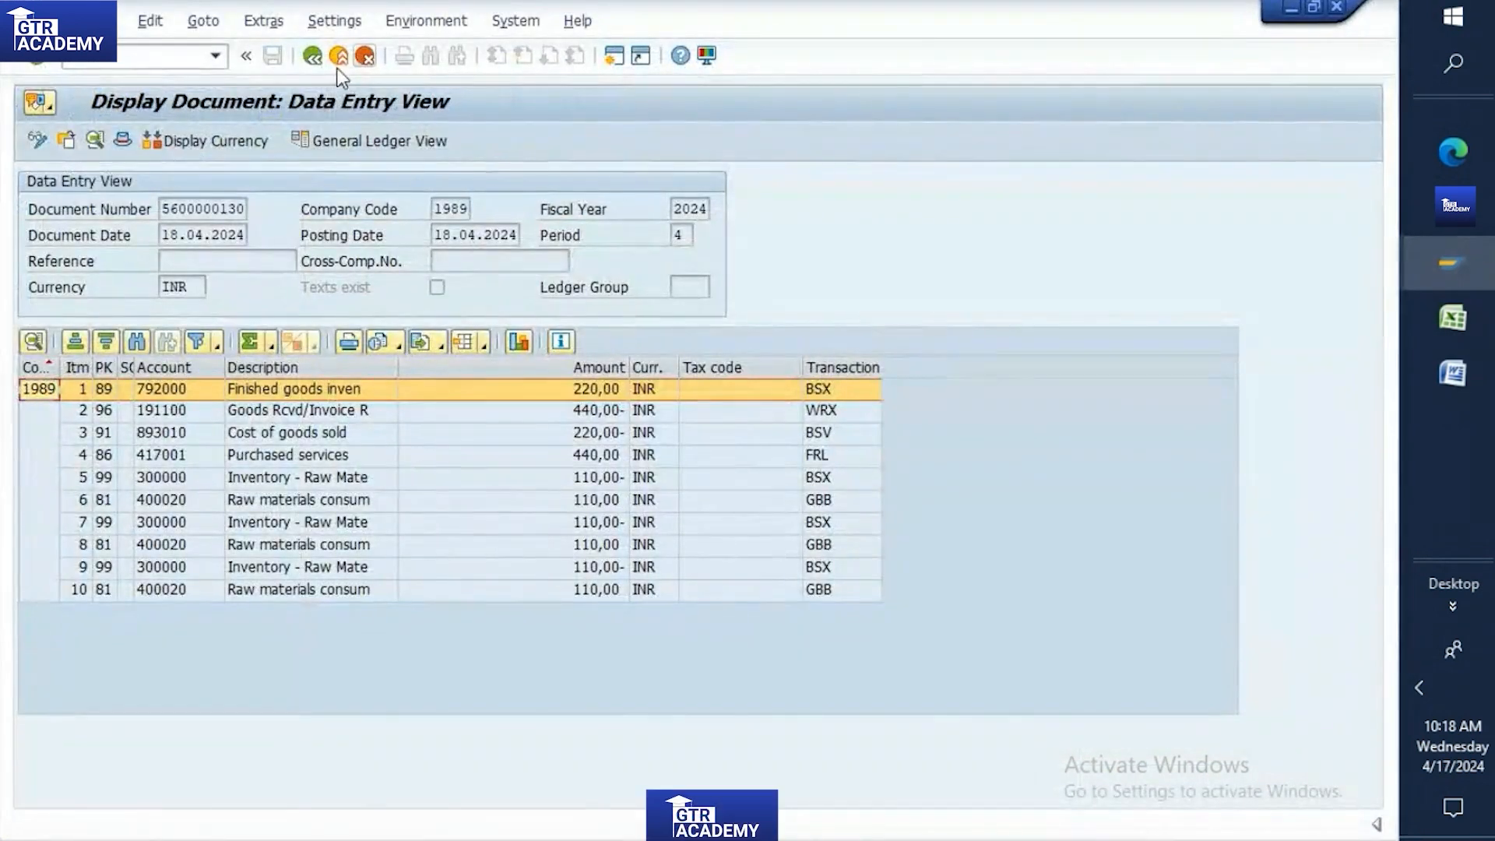
click(311, 57)
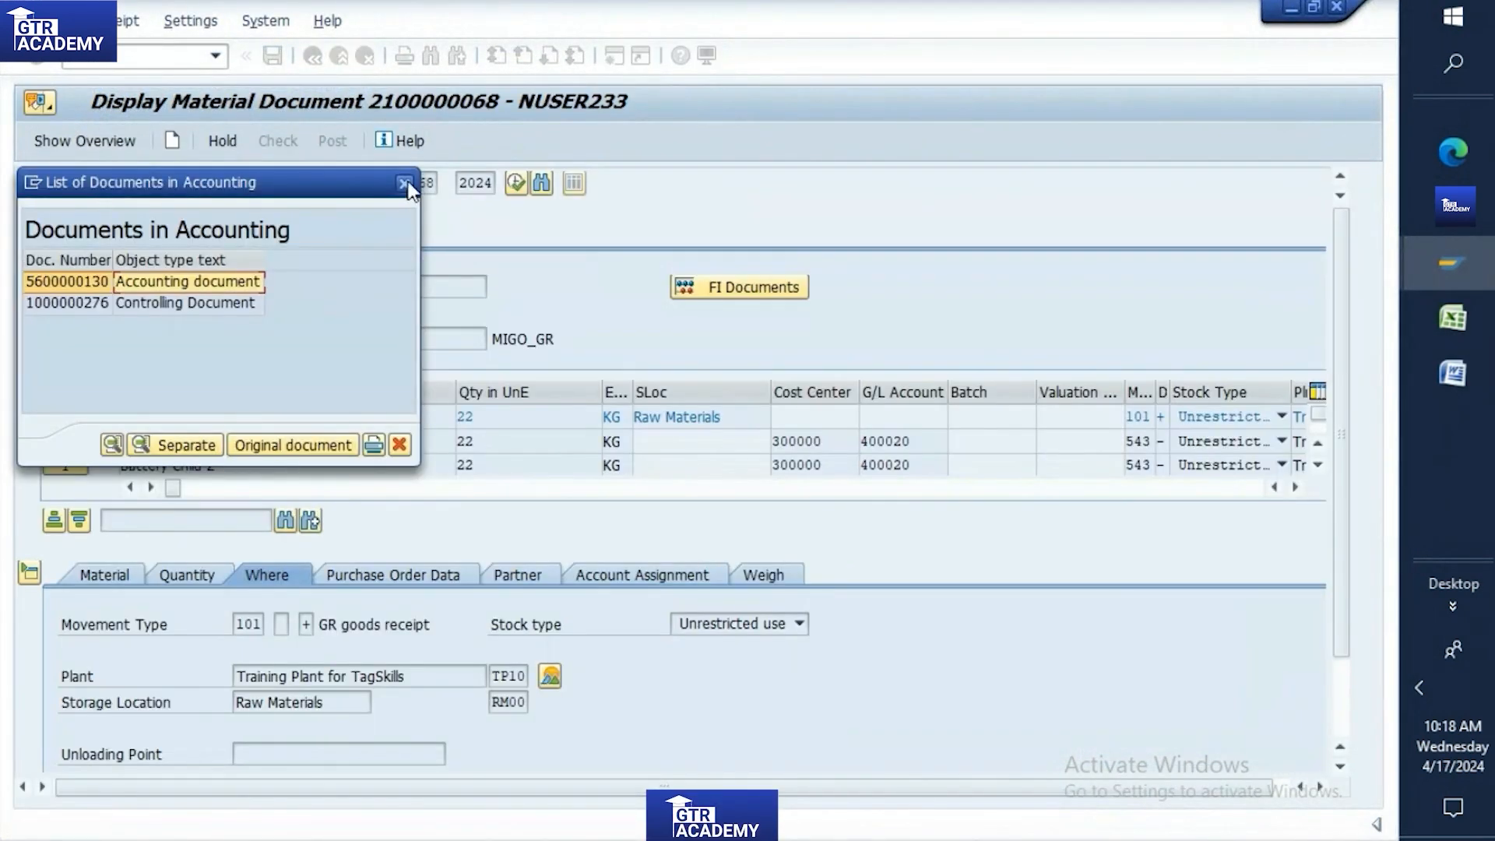
click(405, 184)
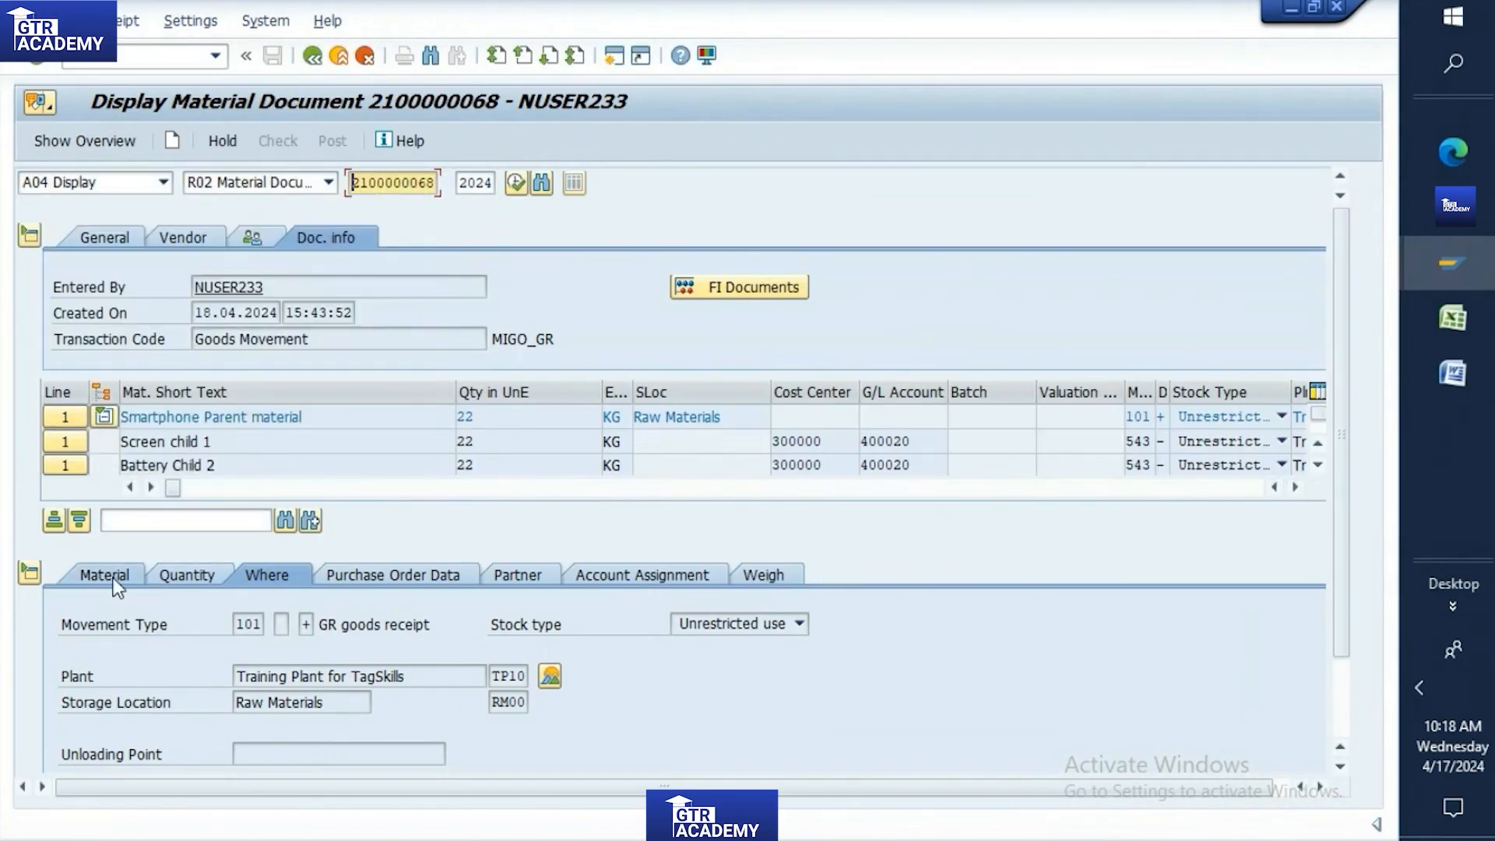
click(105, 575)
drag(1347, 402, 1326, 653)
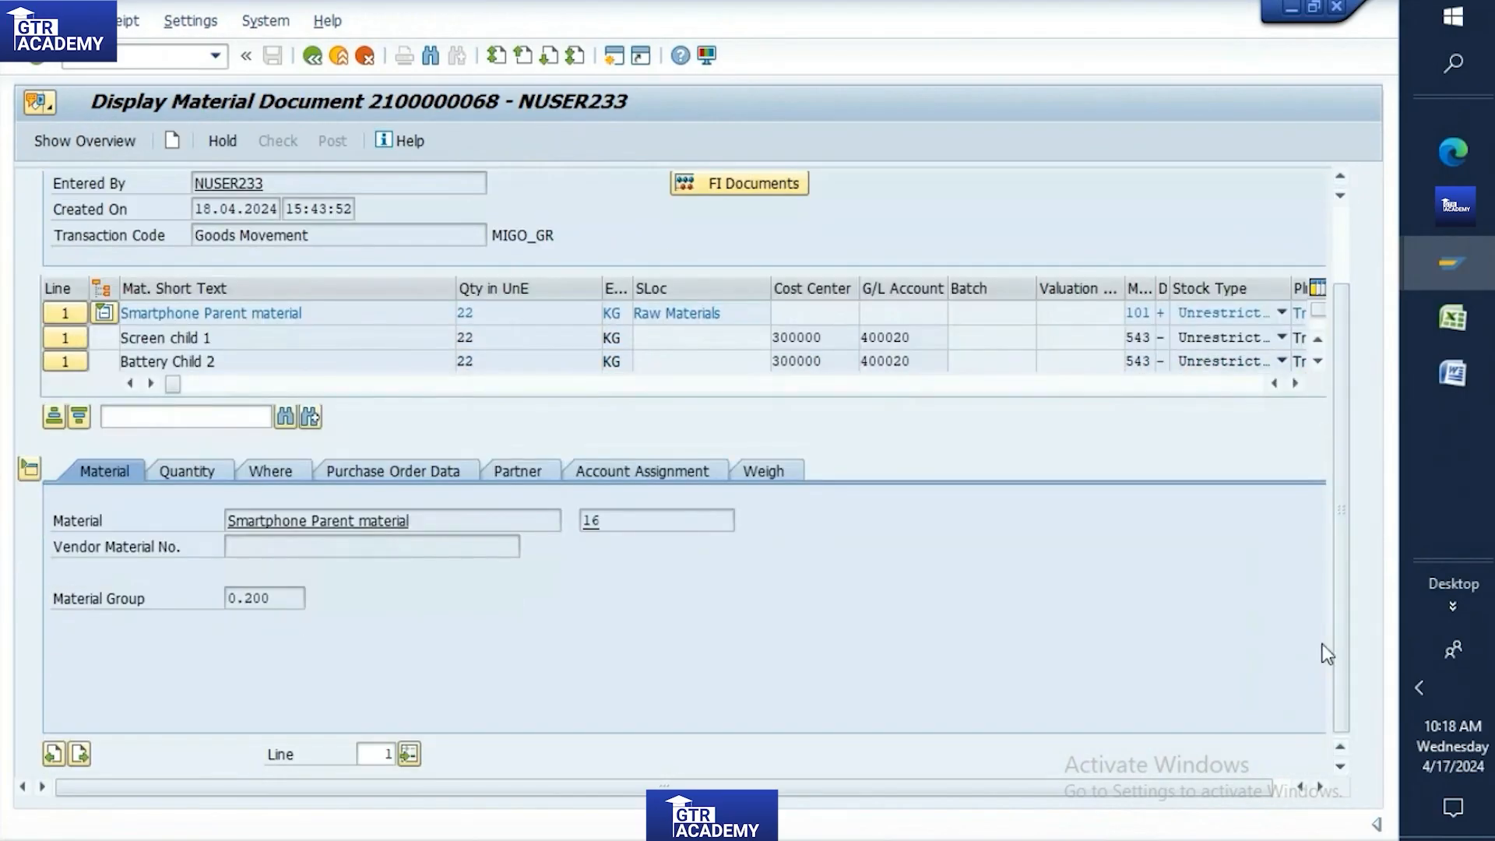
Leave the material document display, reopen the MIGO transaction and set its action to A01 Goods Receipt
click(318, 61)
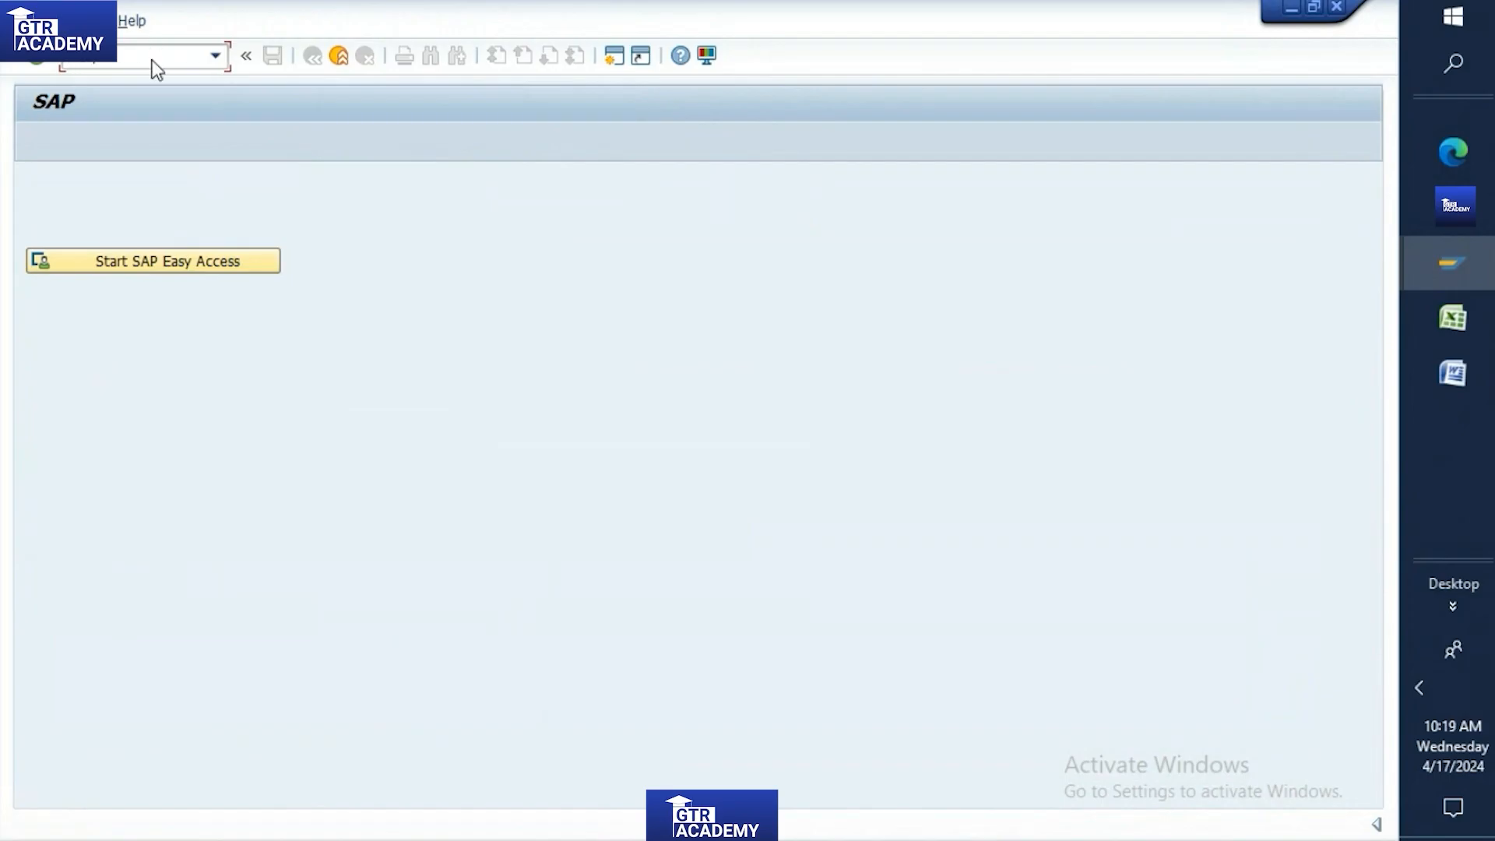
key(Return)
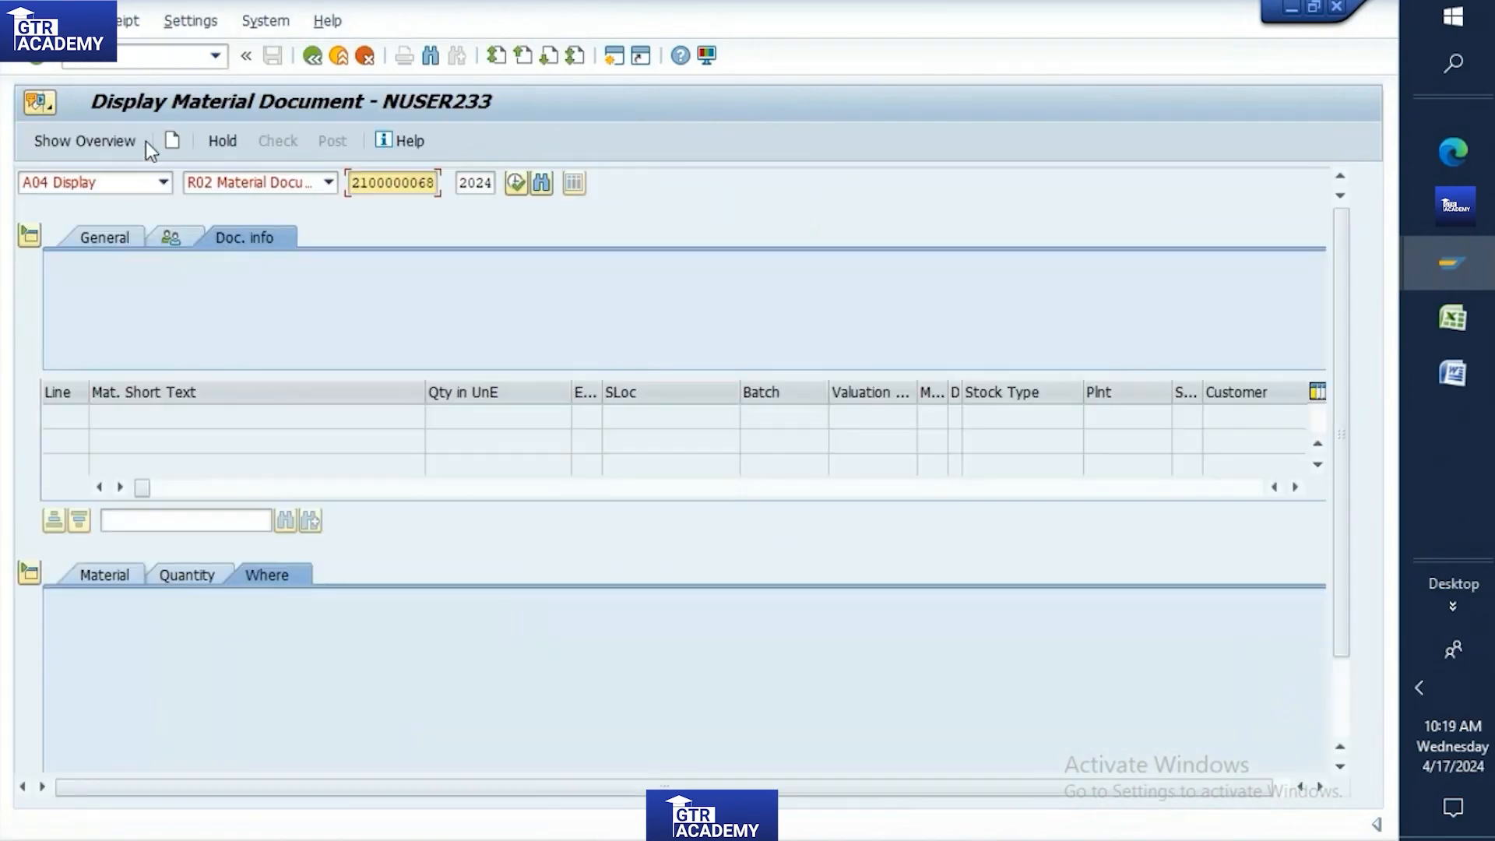
click(158, 184)
click(166, 204)
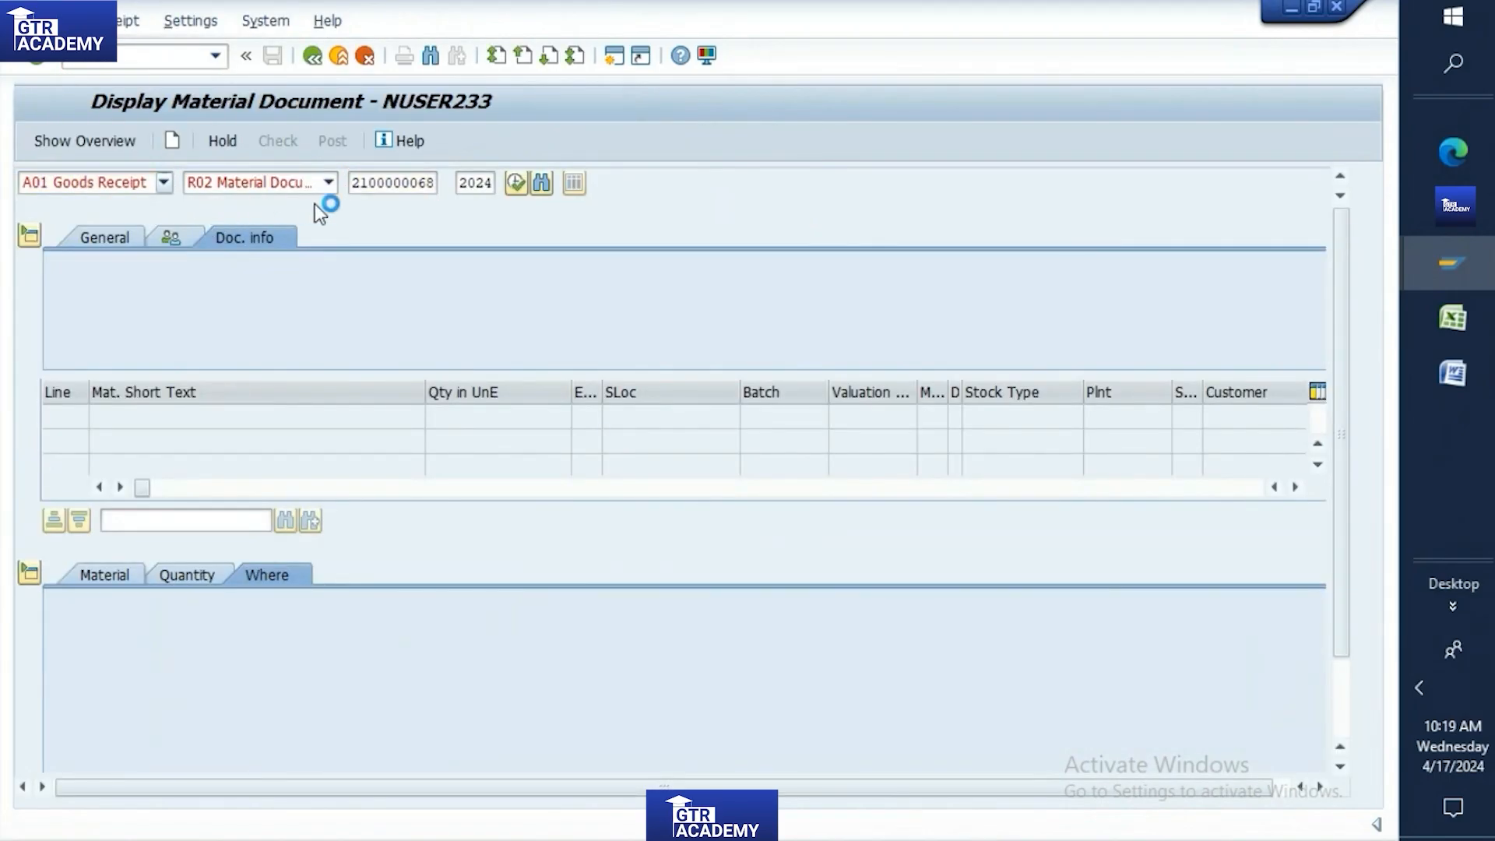
Try to load the SC PO number from Excel cell B218 as the goods receipt's purchase order
click(1456, 319)
click(640, 421)
key(ctrl+c)
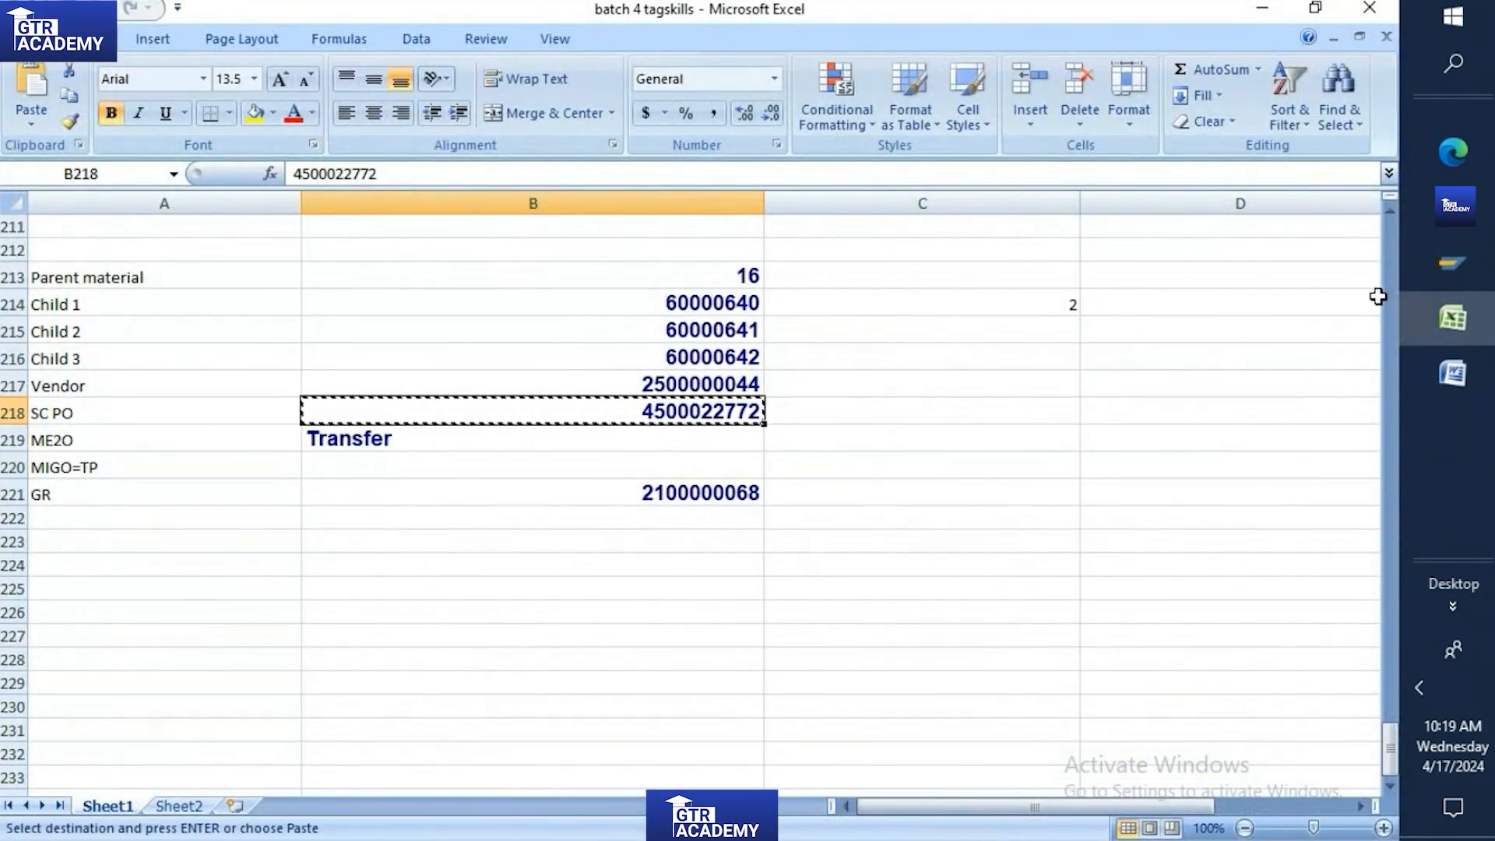
mouse_move(1454, 273)
click(1333, 366)
click(366, 187)
key(ctrl+v)
key(Return)
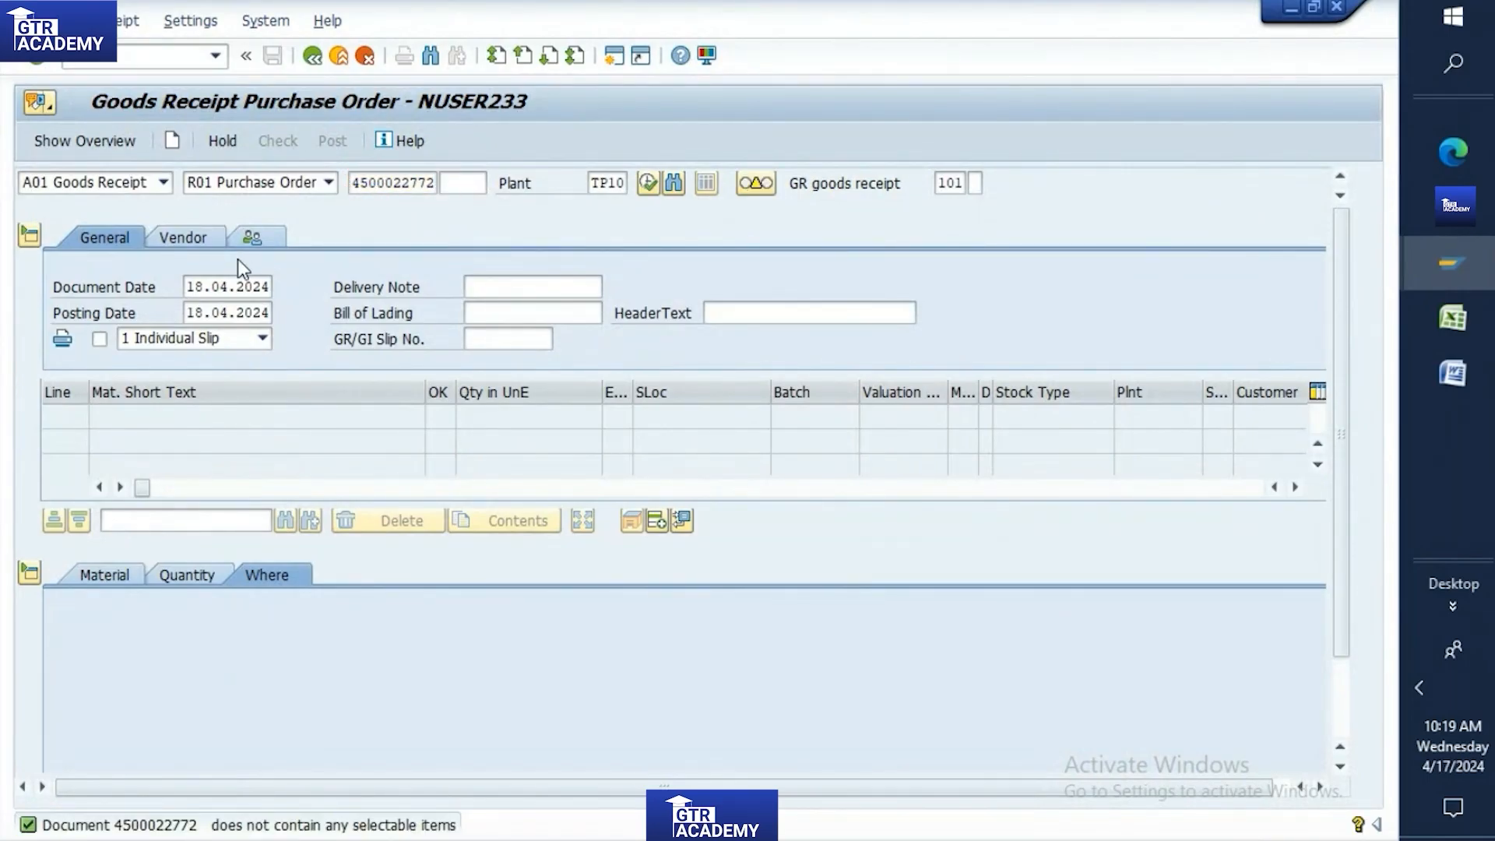
Copy the SC PO number from Excel cell B207 in the Over consumption block into the goods receipt's purchase order field
click(1456, 324)
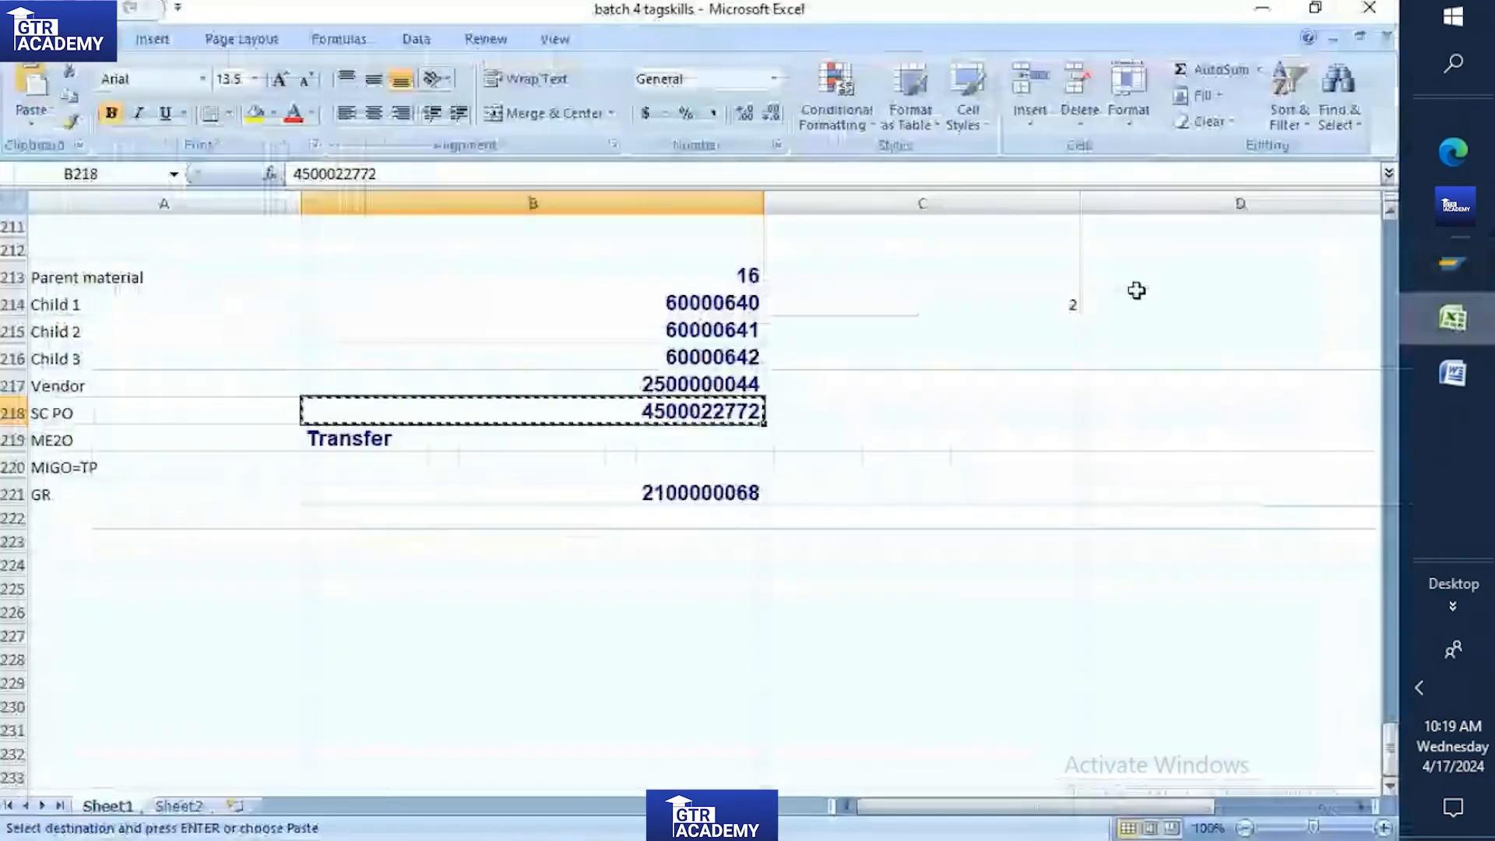
scroll(890, 325, up, 2)
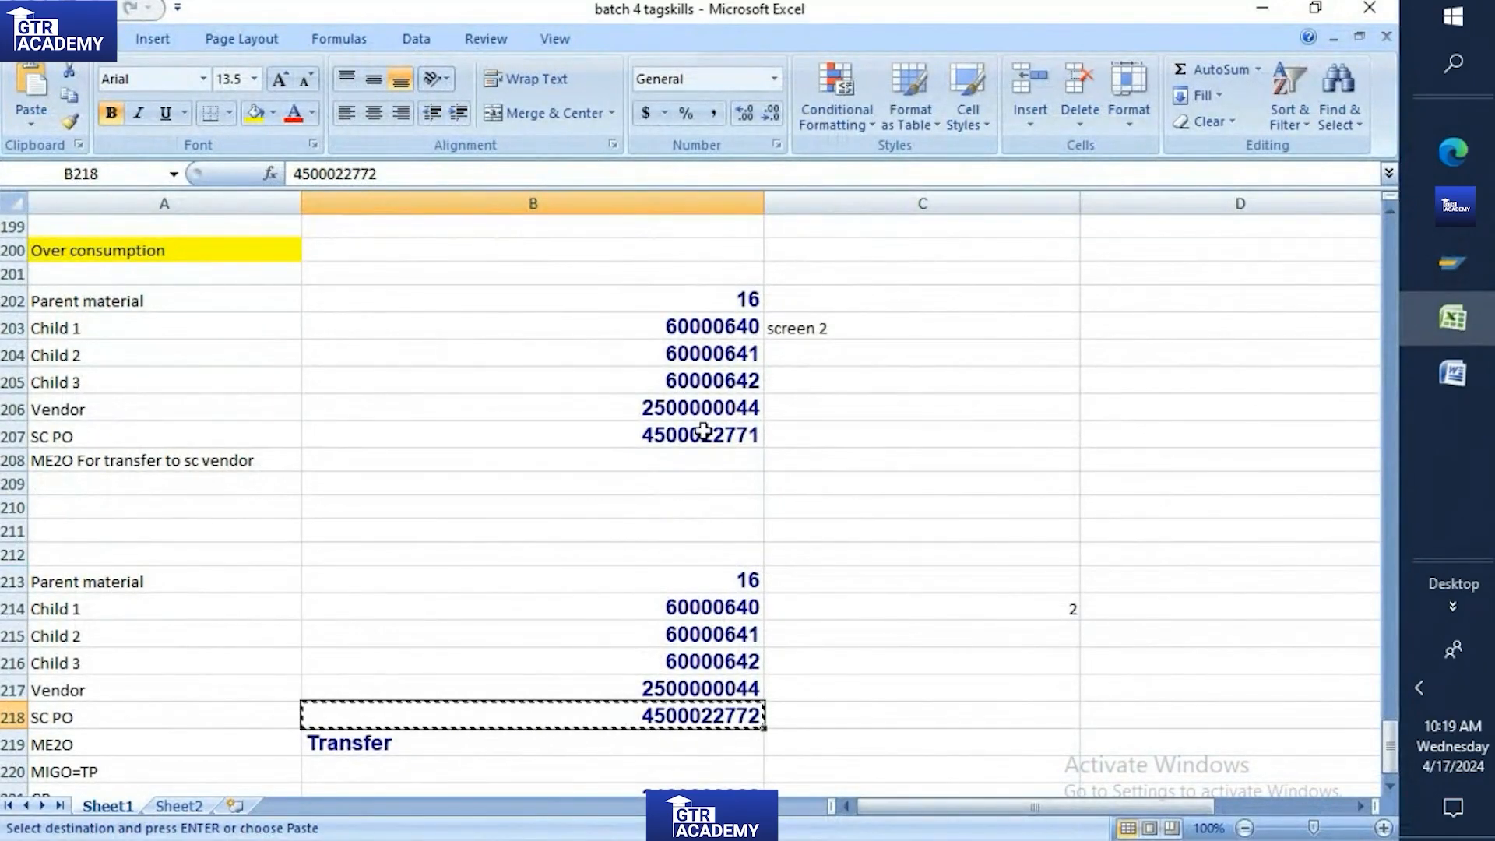
click(704, 430)
key(ctrl+c)
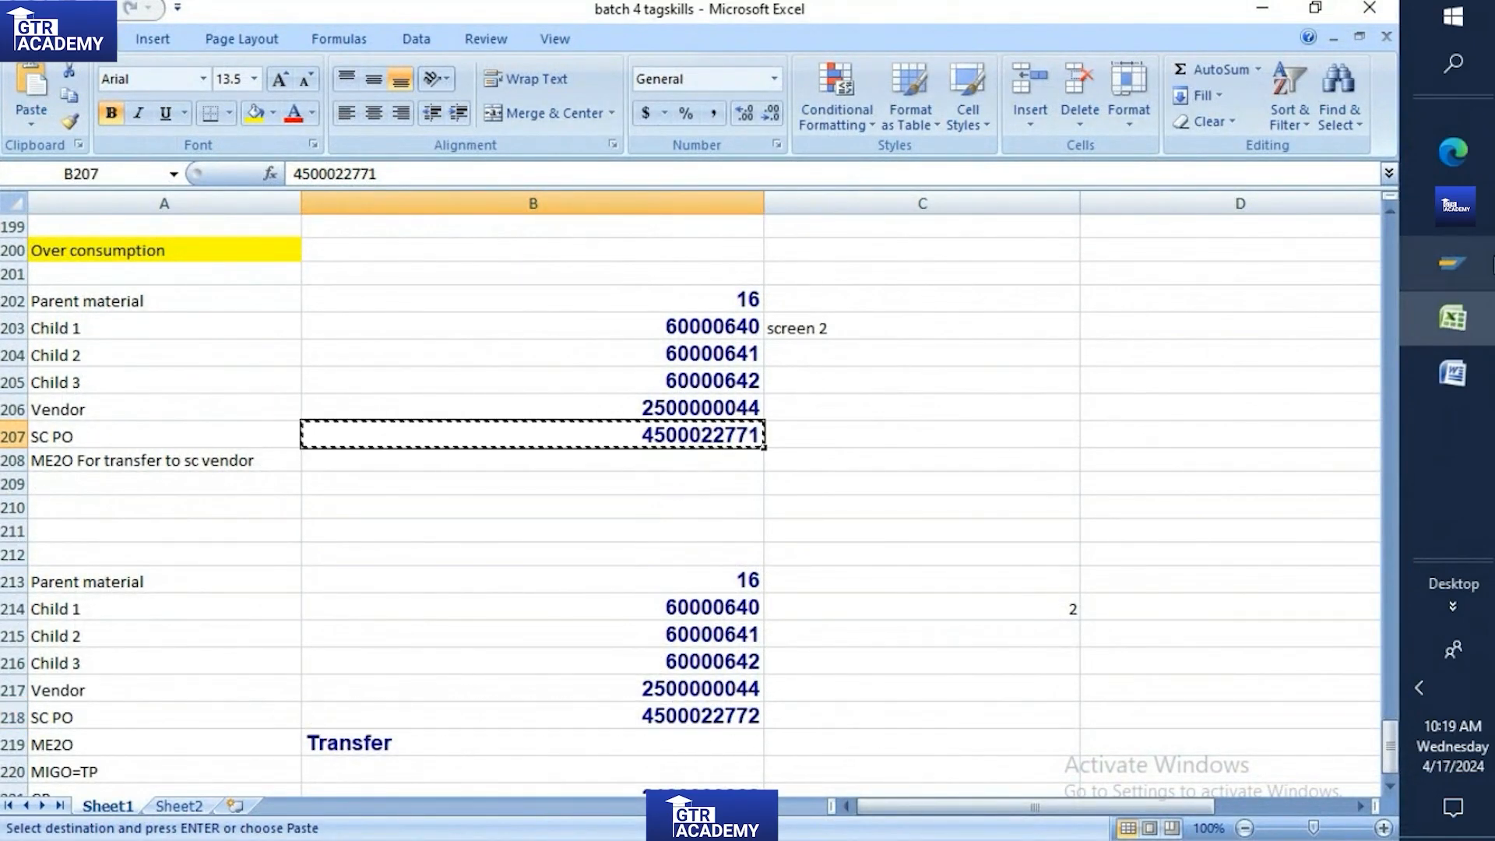
mouse_move(1450, 263)
click(1341, 361)
double_click(393, 182)
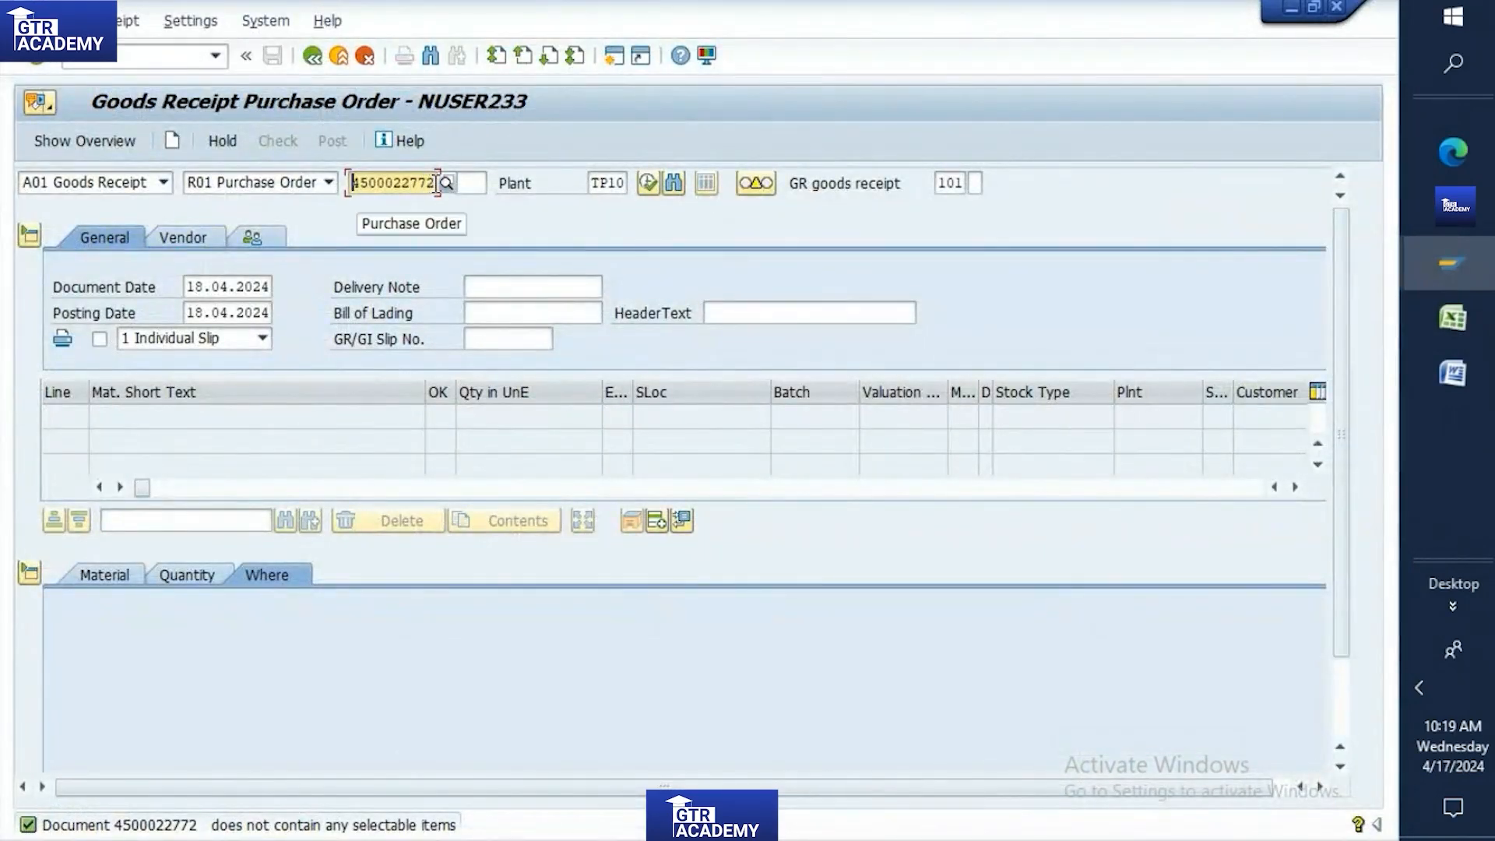
key(ctrl+v)
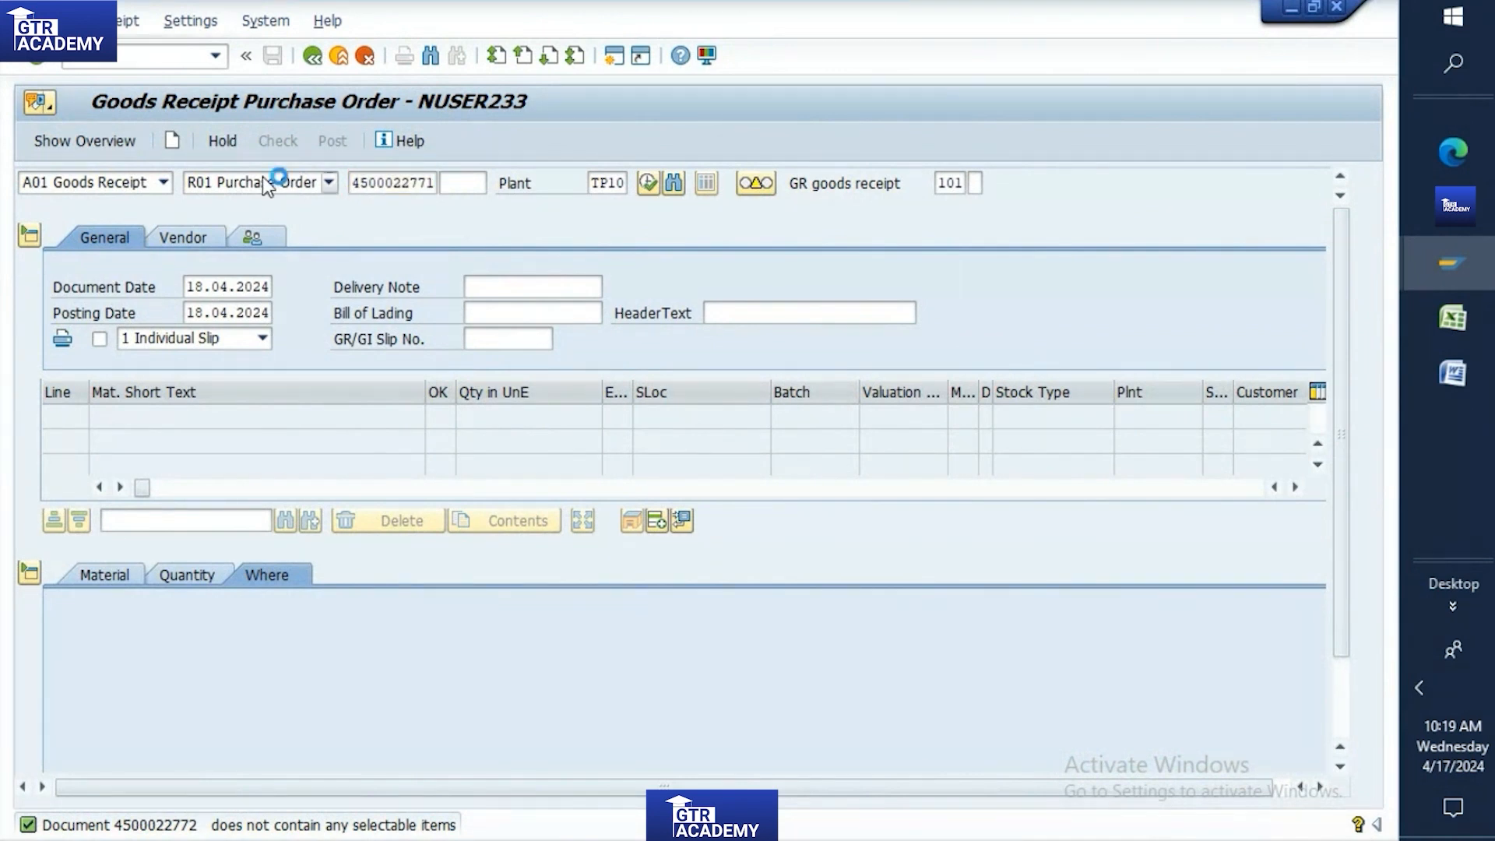
Load the purchase order into the goods receipt and view its item's Material and Where details
key(Return)
scroll(1347, 460, down, 2)
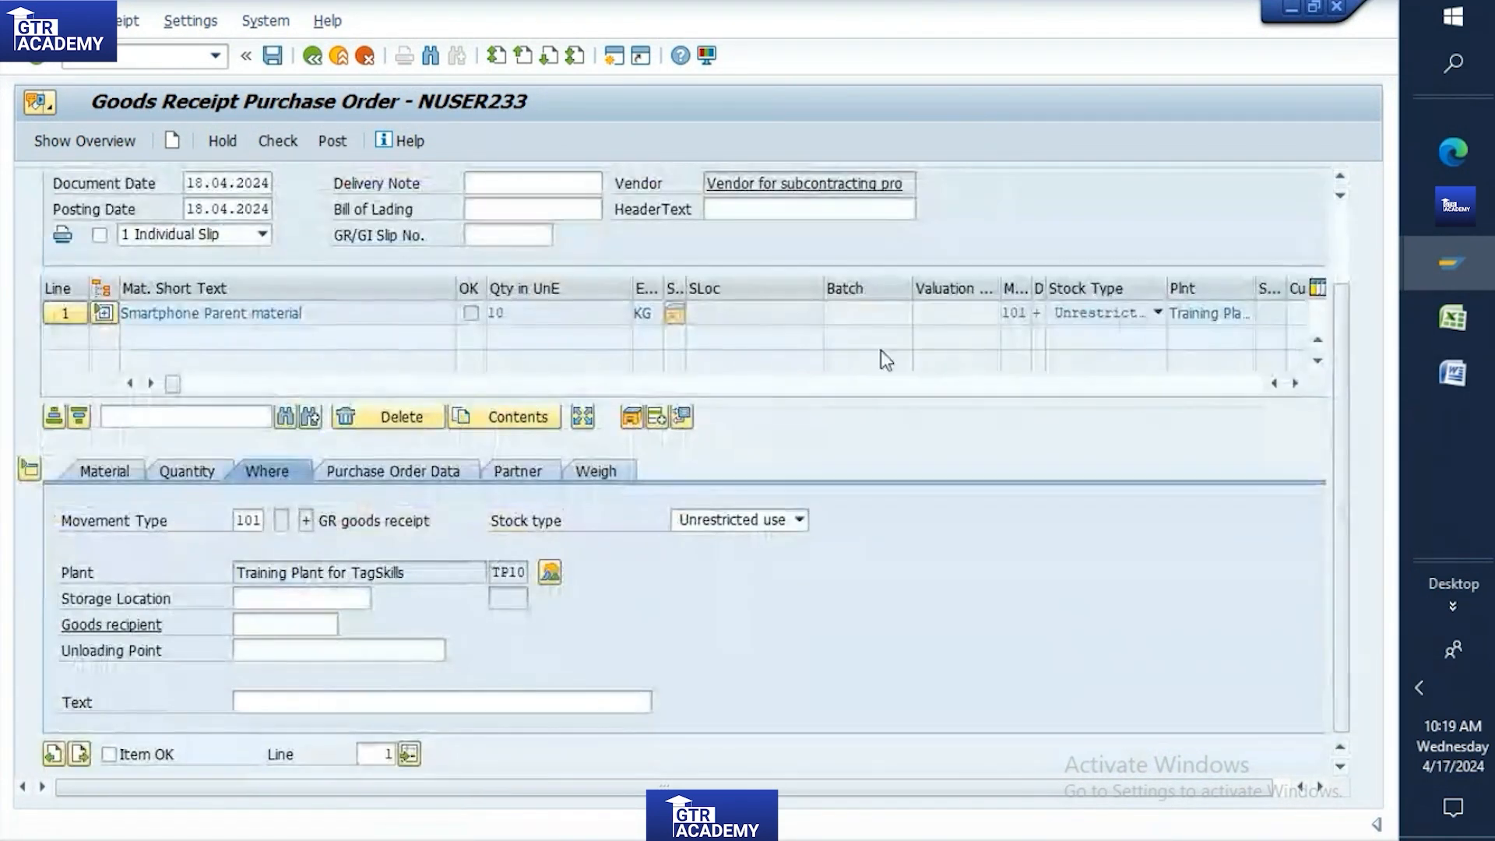
click(109, 470)
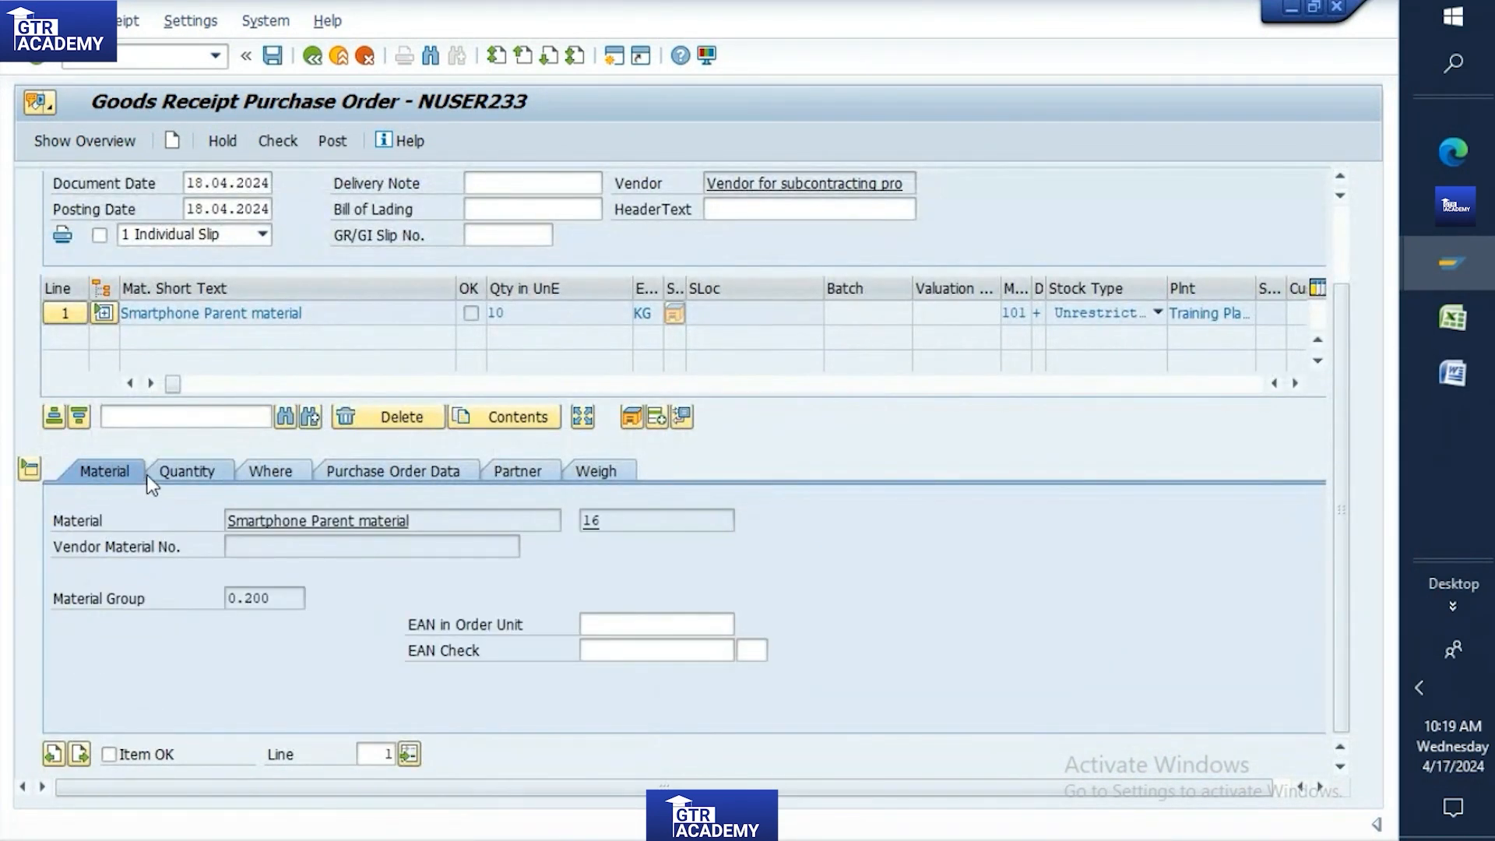
click(258, 474)
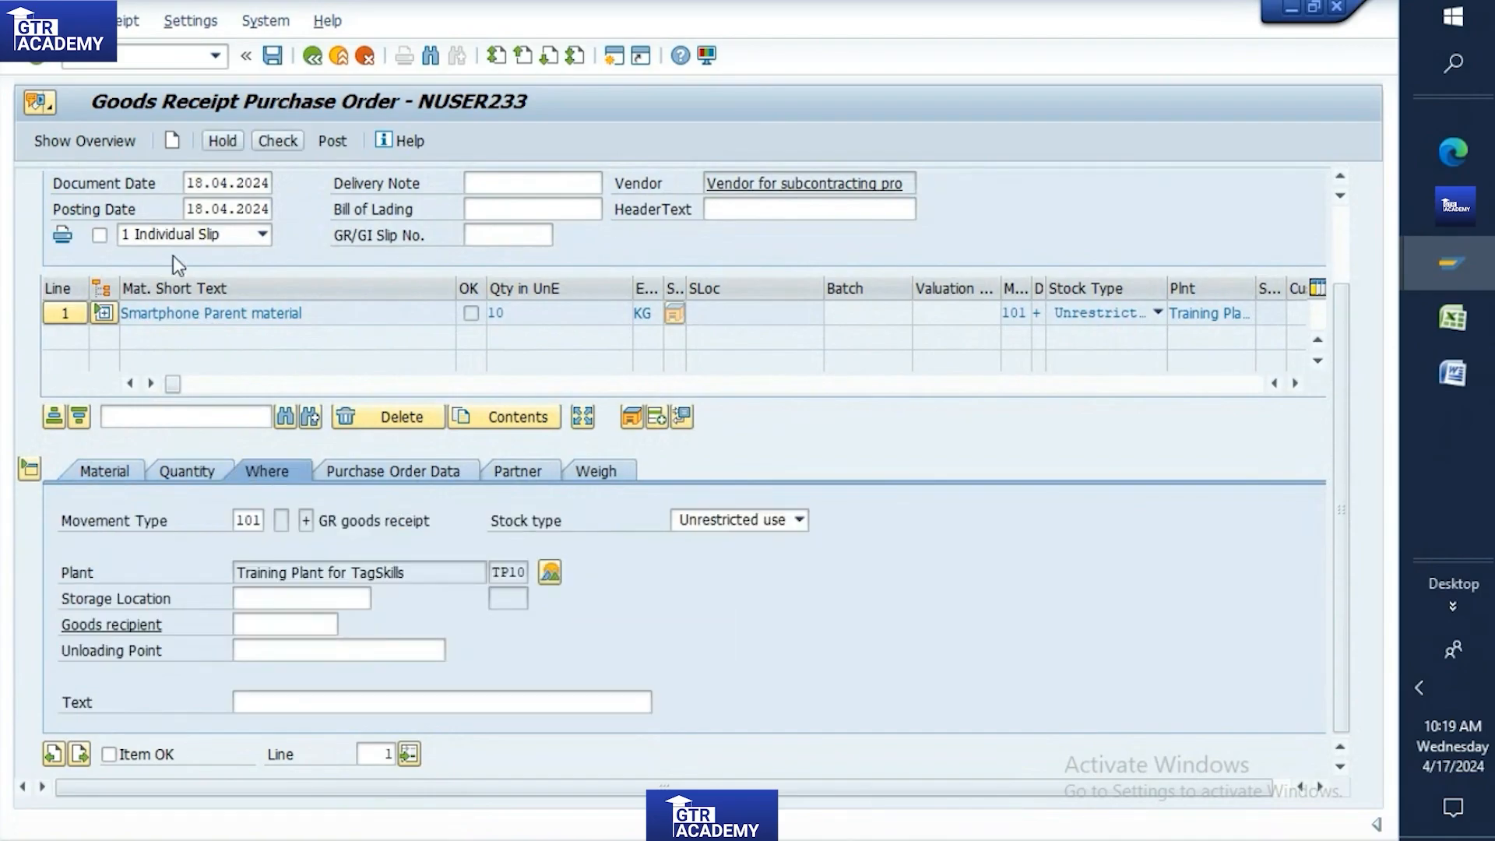
scroll(1337, 250, up, 2)
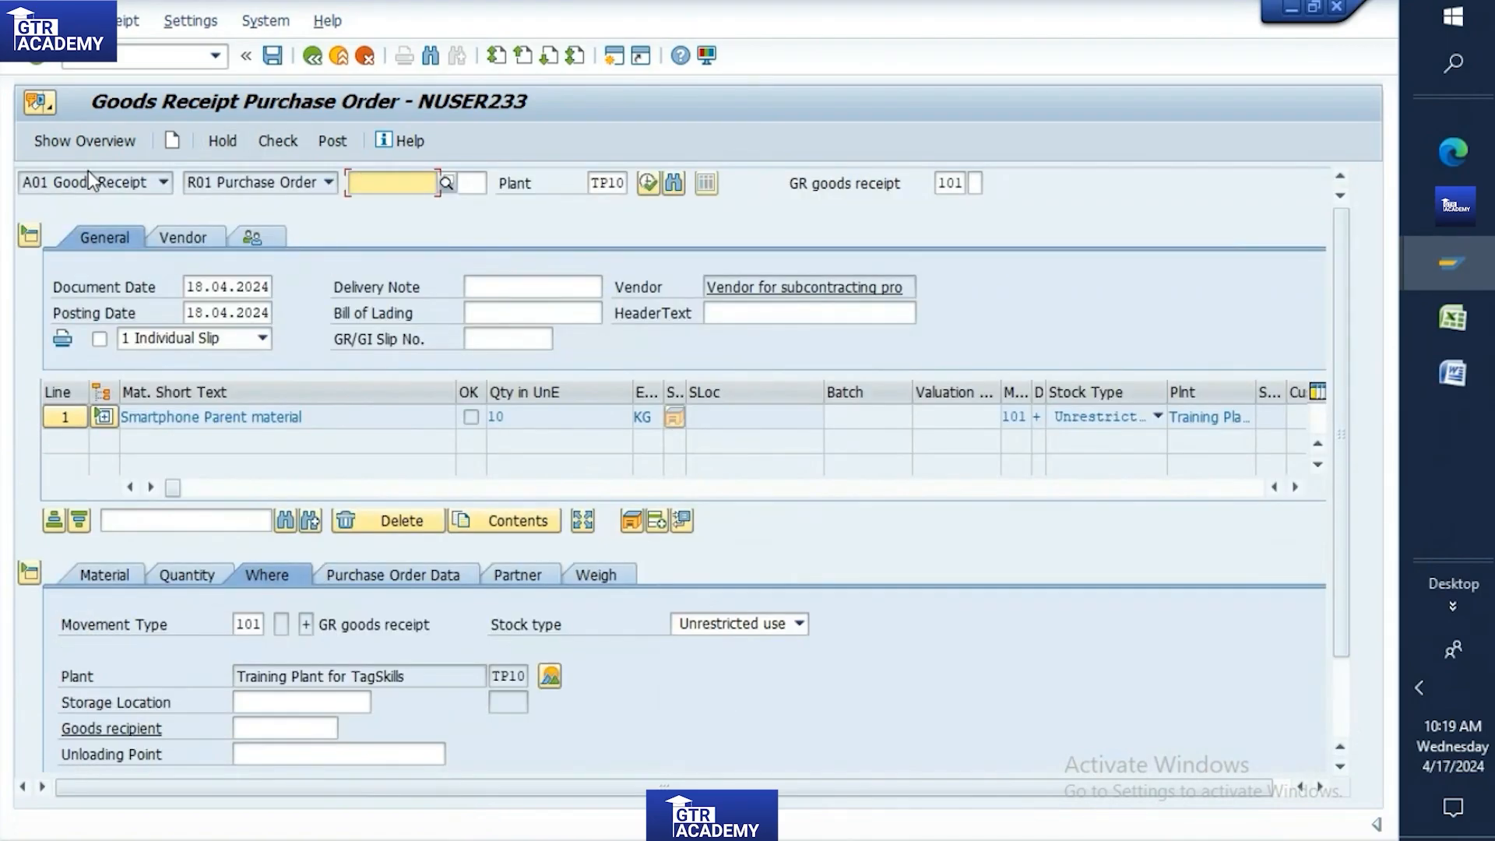
Leave the loaded goods receipt without saving it and set the MIGO action to A08 Transfer Posting
click(165, 182)
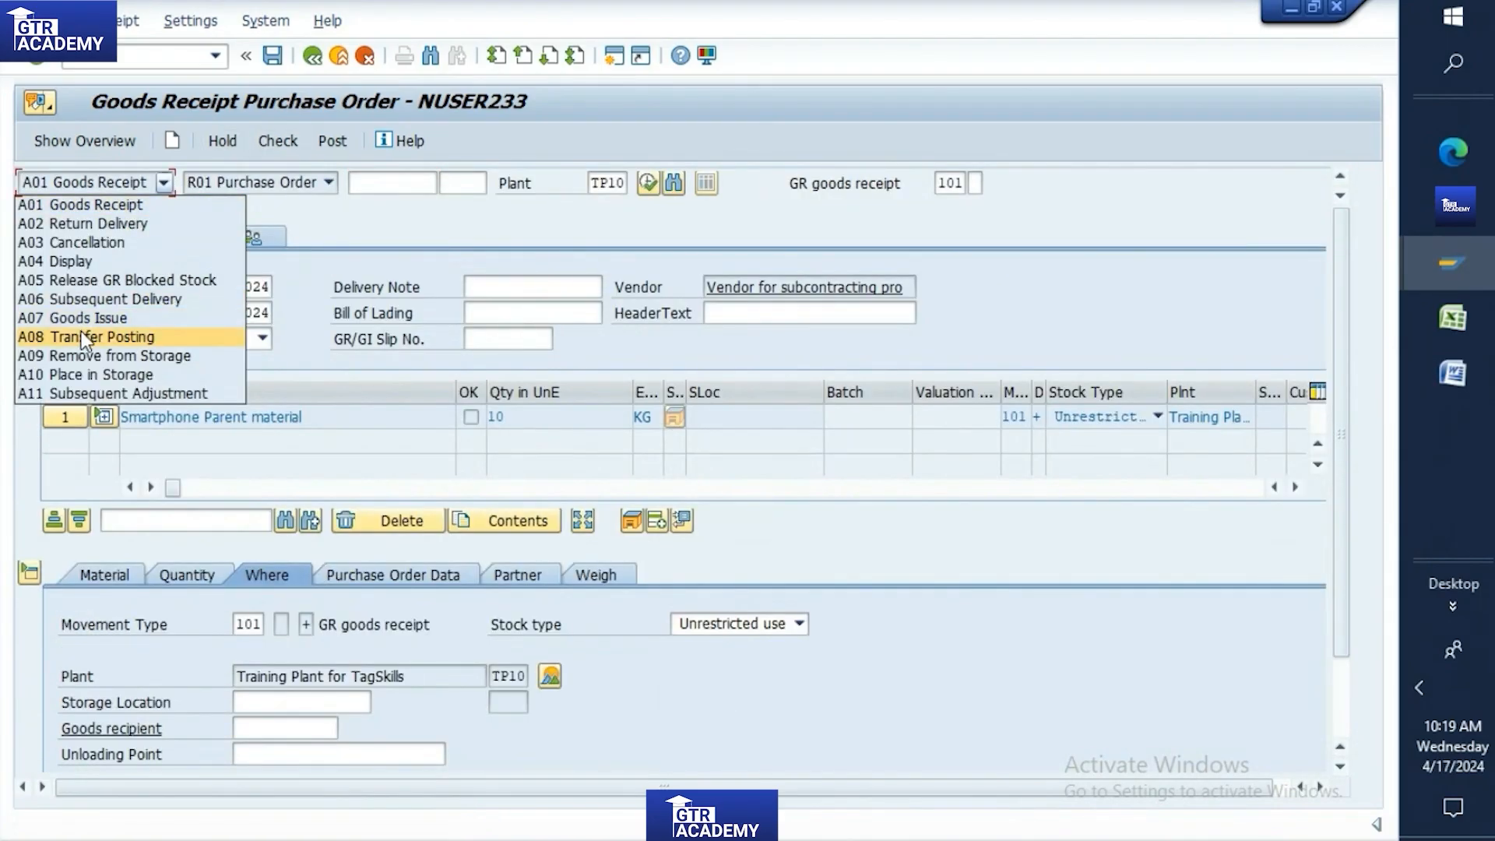
key(Escape)
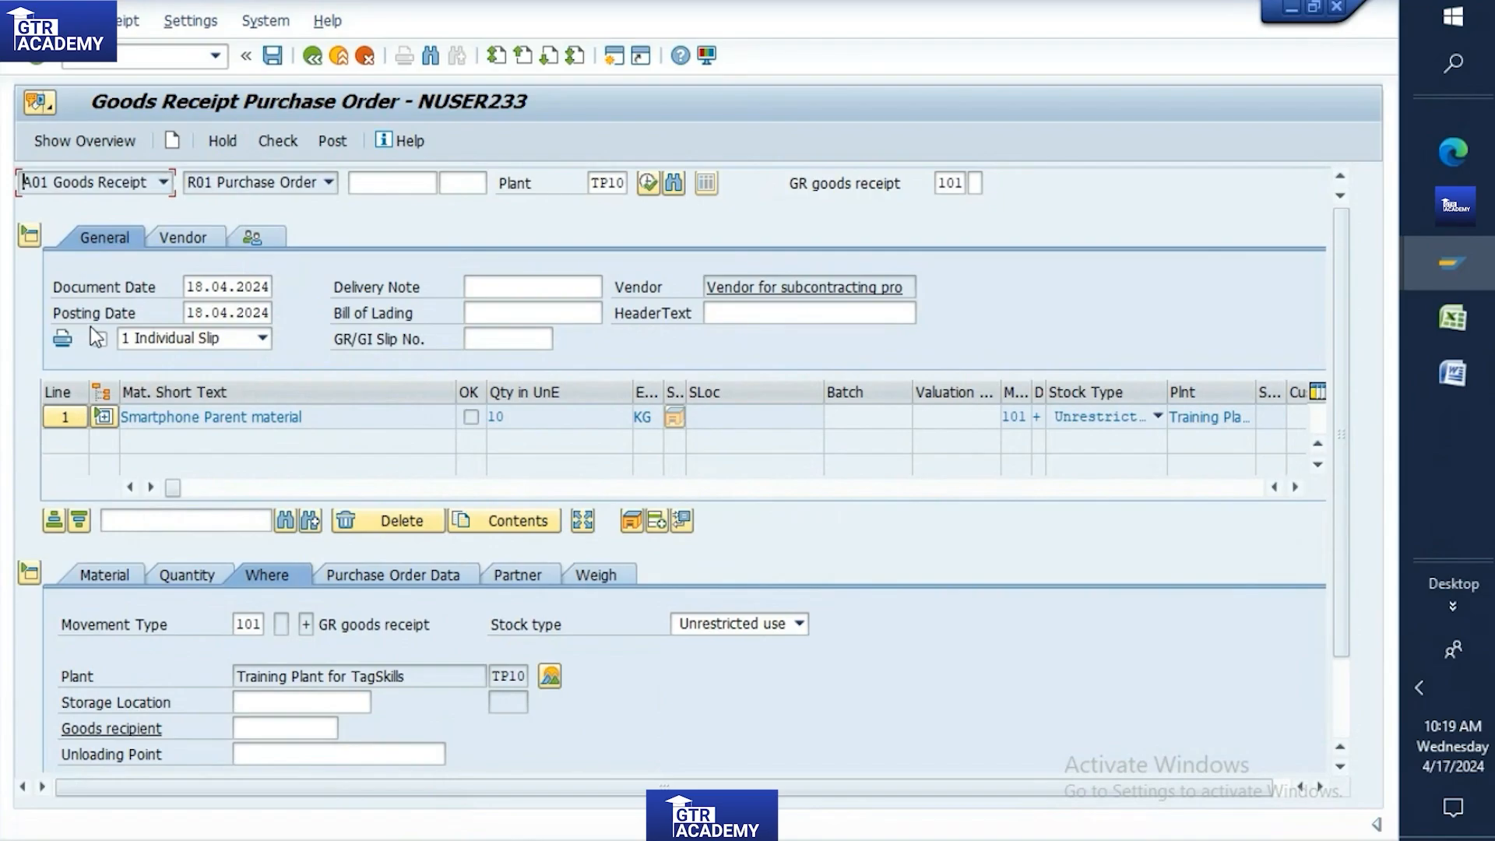
click(314, 56)
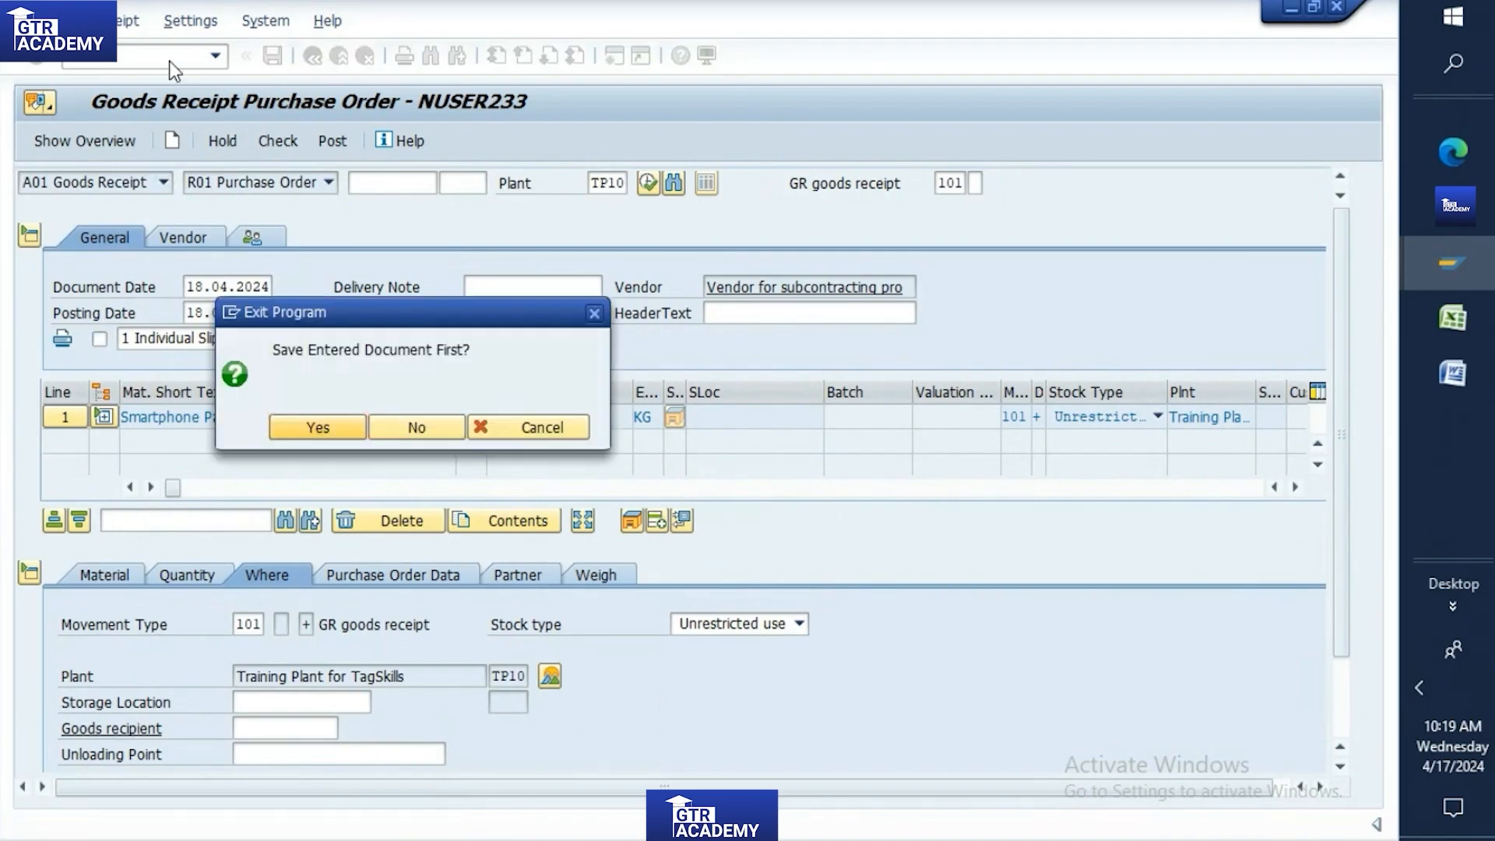
click(388, 428)
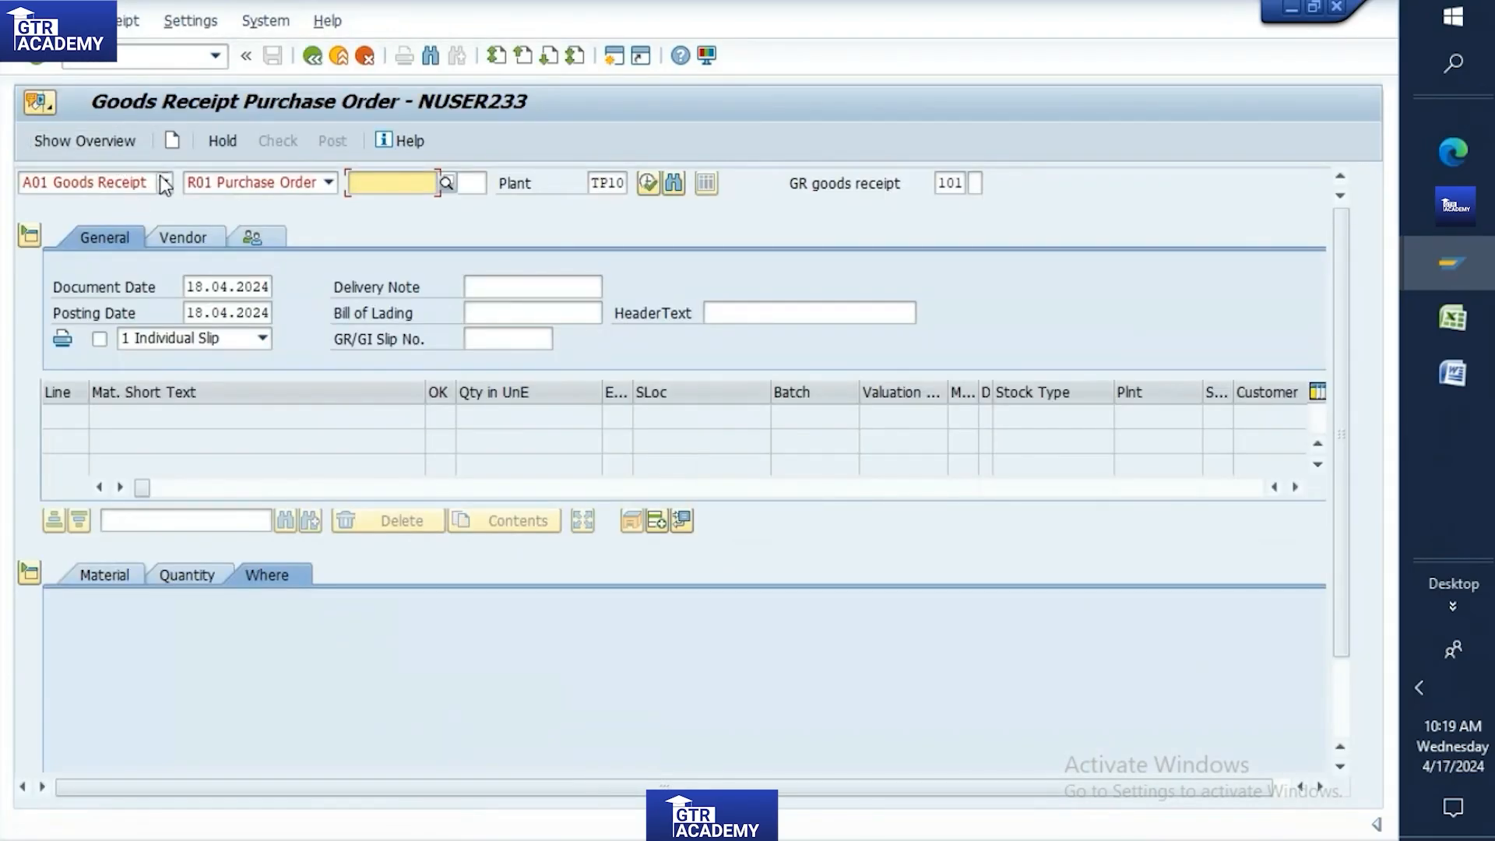
click(164, 182)
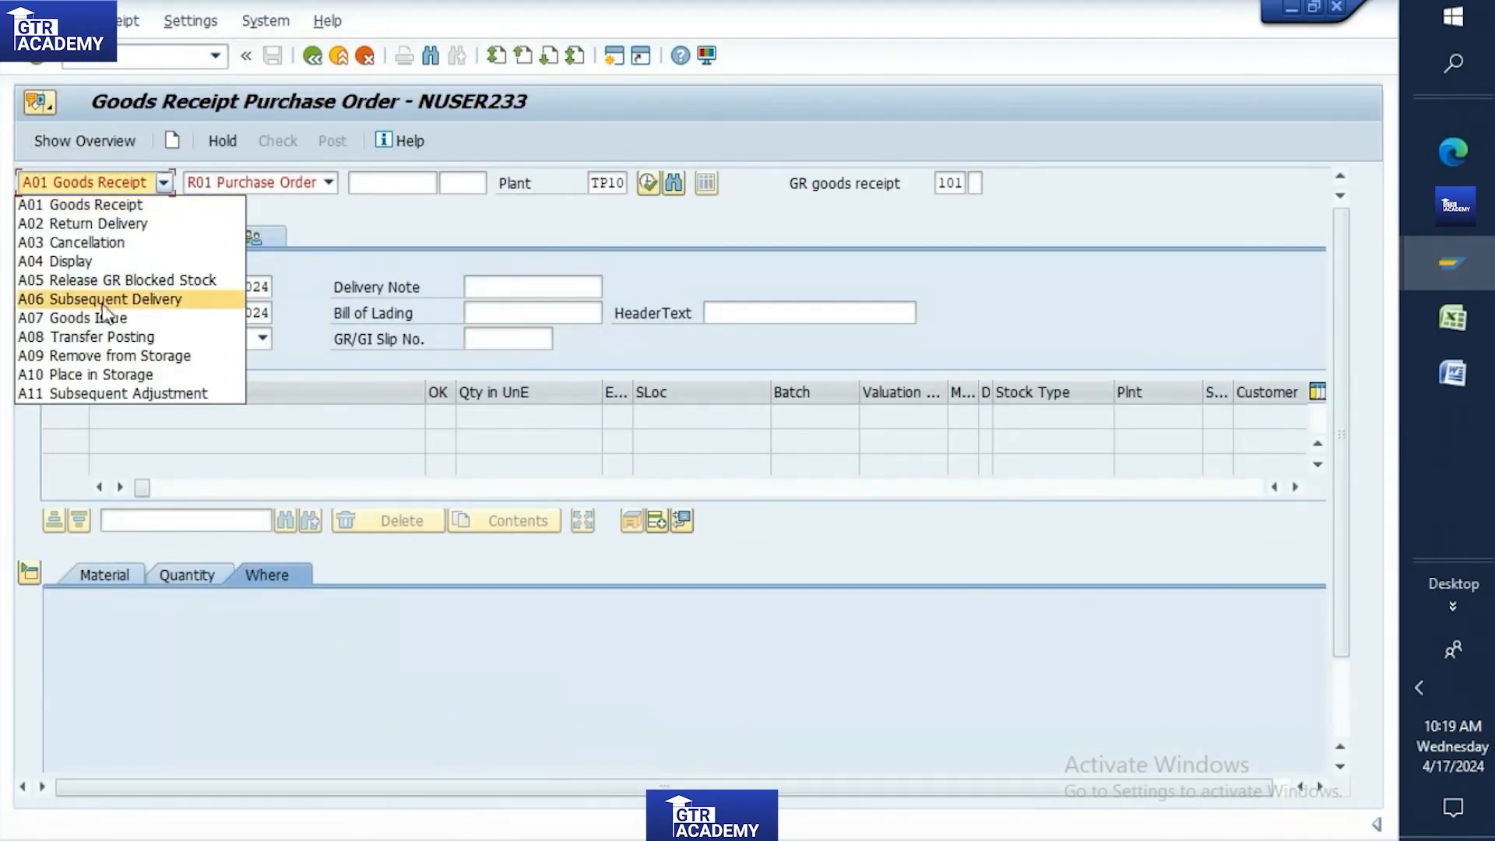
click(100, 339)
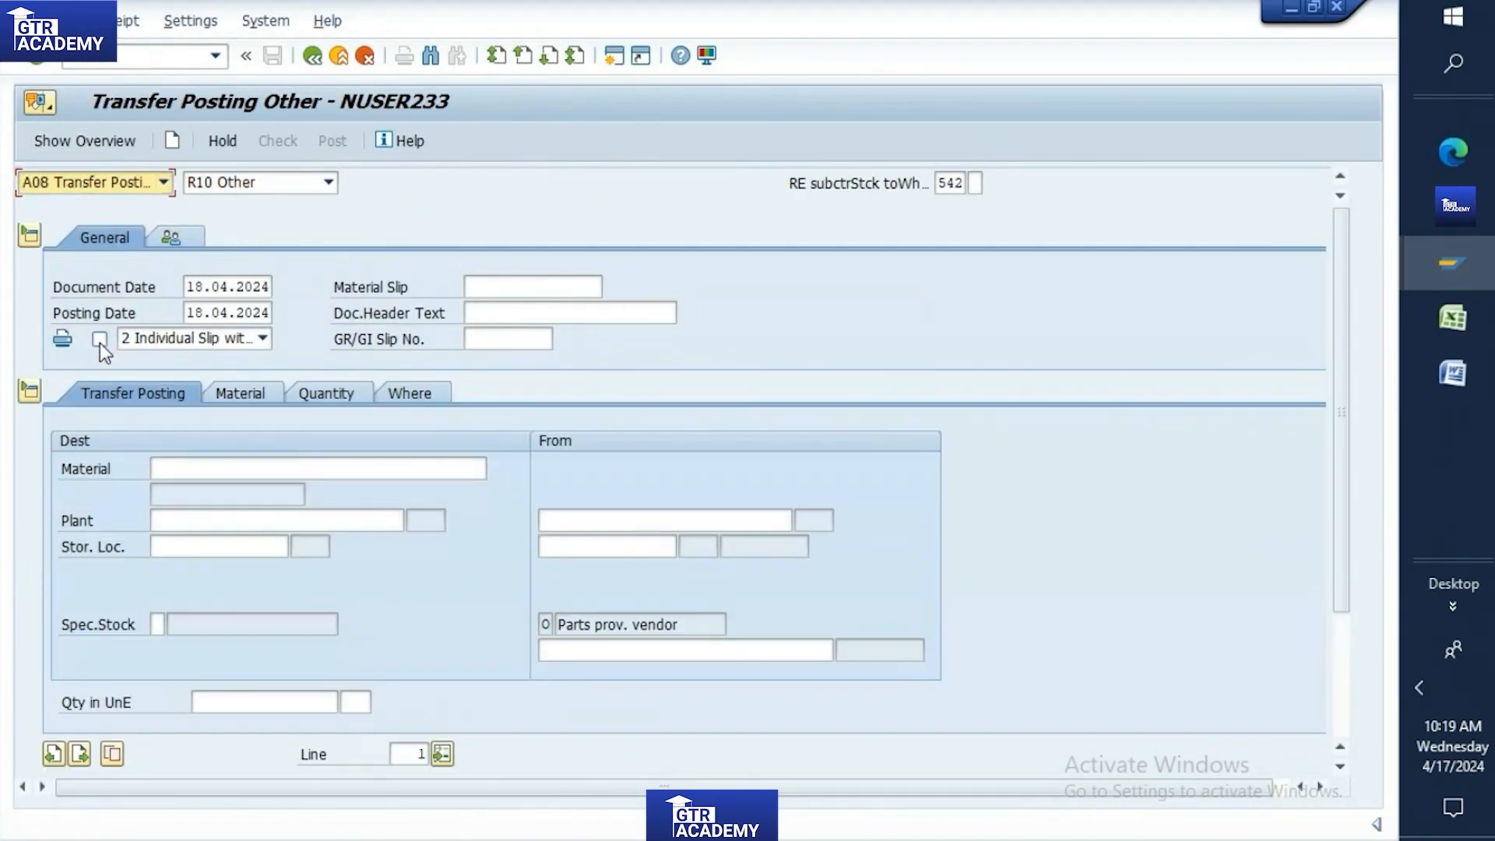
Examine the transfer posting's material, vendor and quantity fields and look up the vendor number in Excel cell B217
click(165, 471)
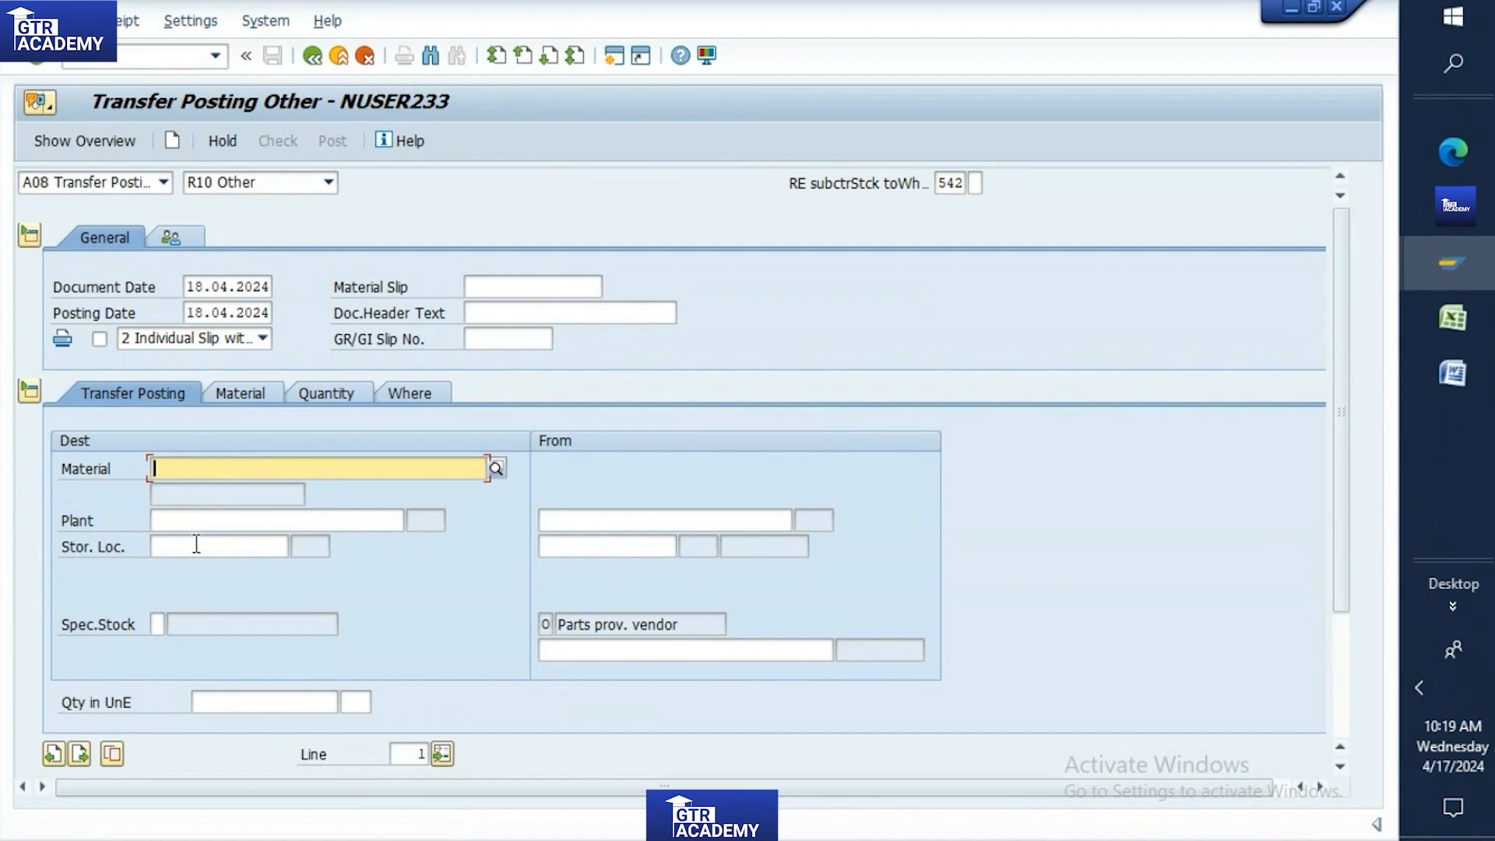
click(596, 654)
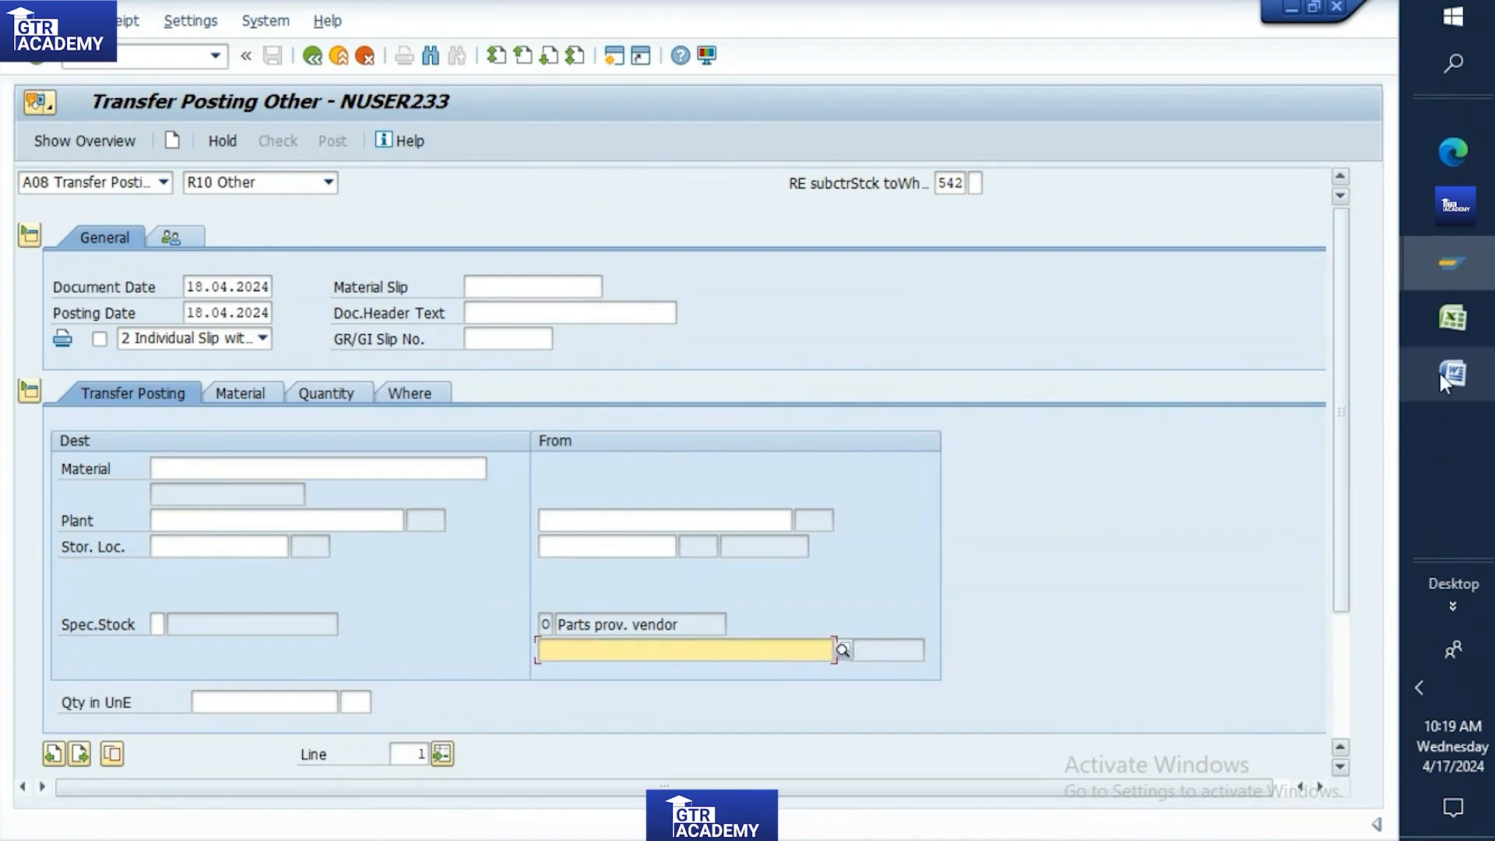
click(1438, 321)
scroll(350, 464, down, 5)
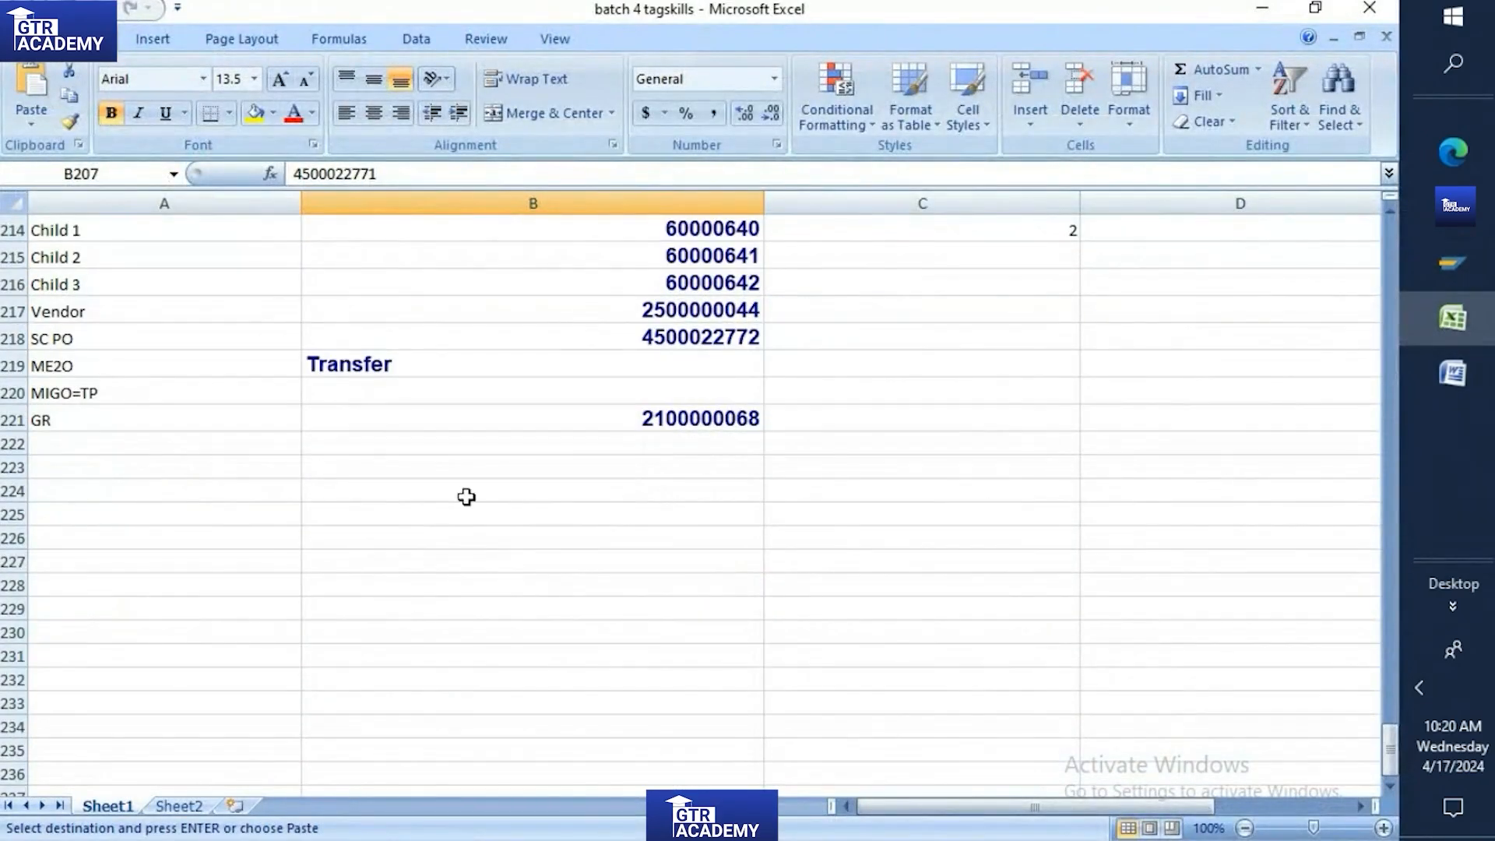
click(623, 309)
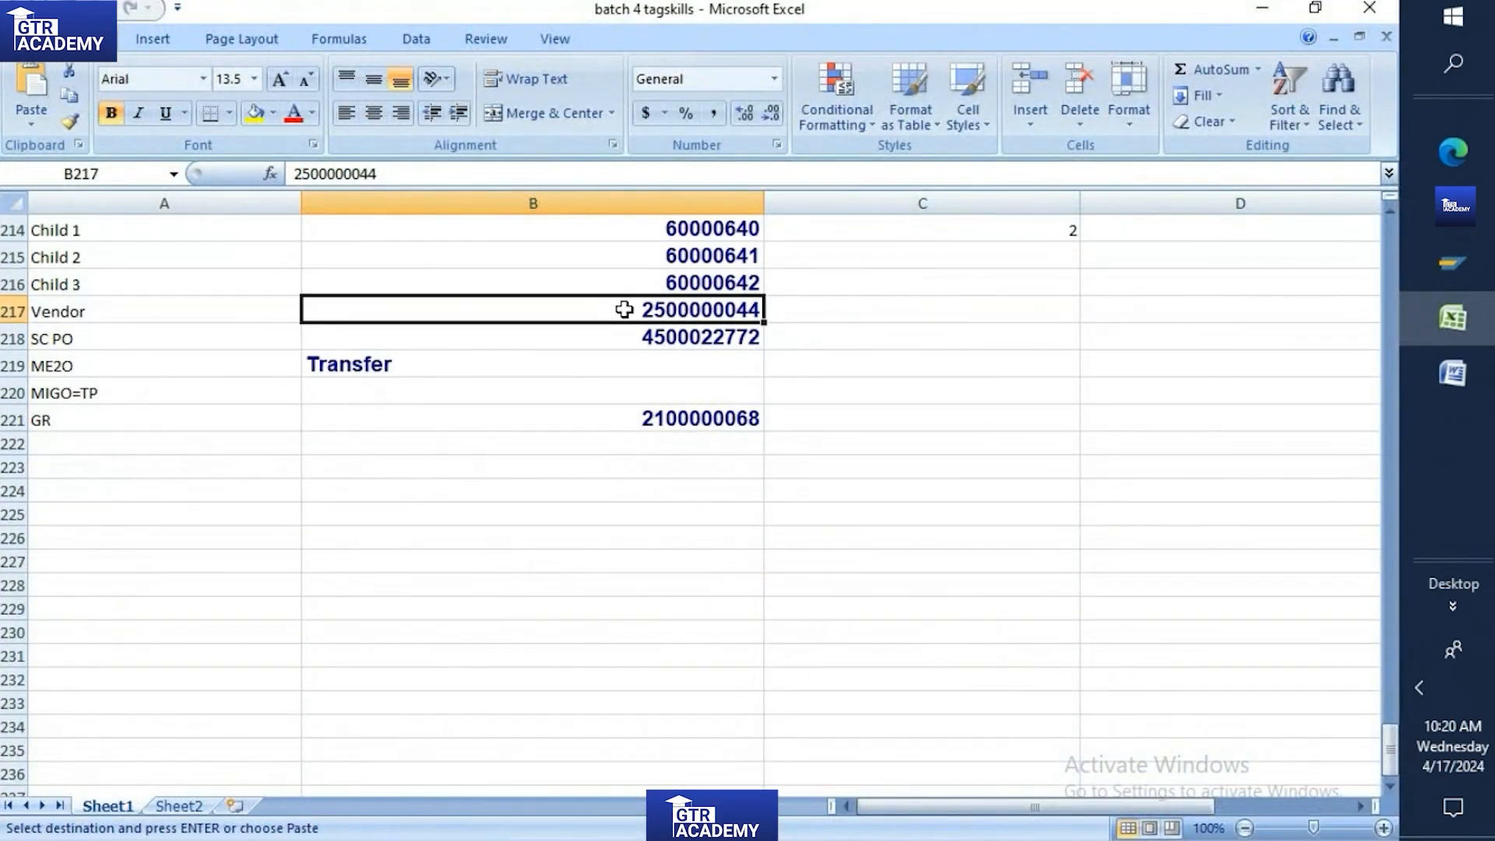
click(1453, 263)
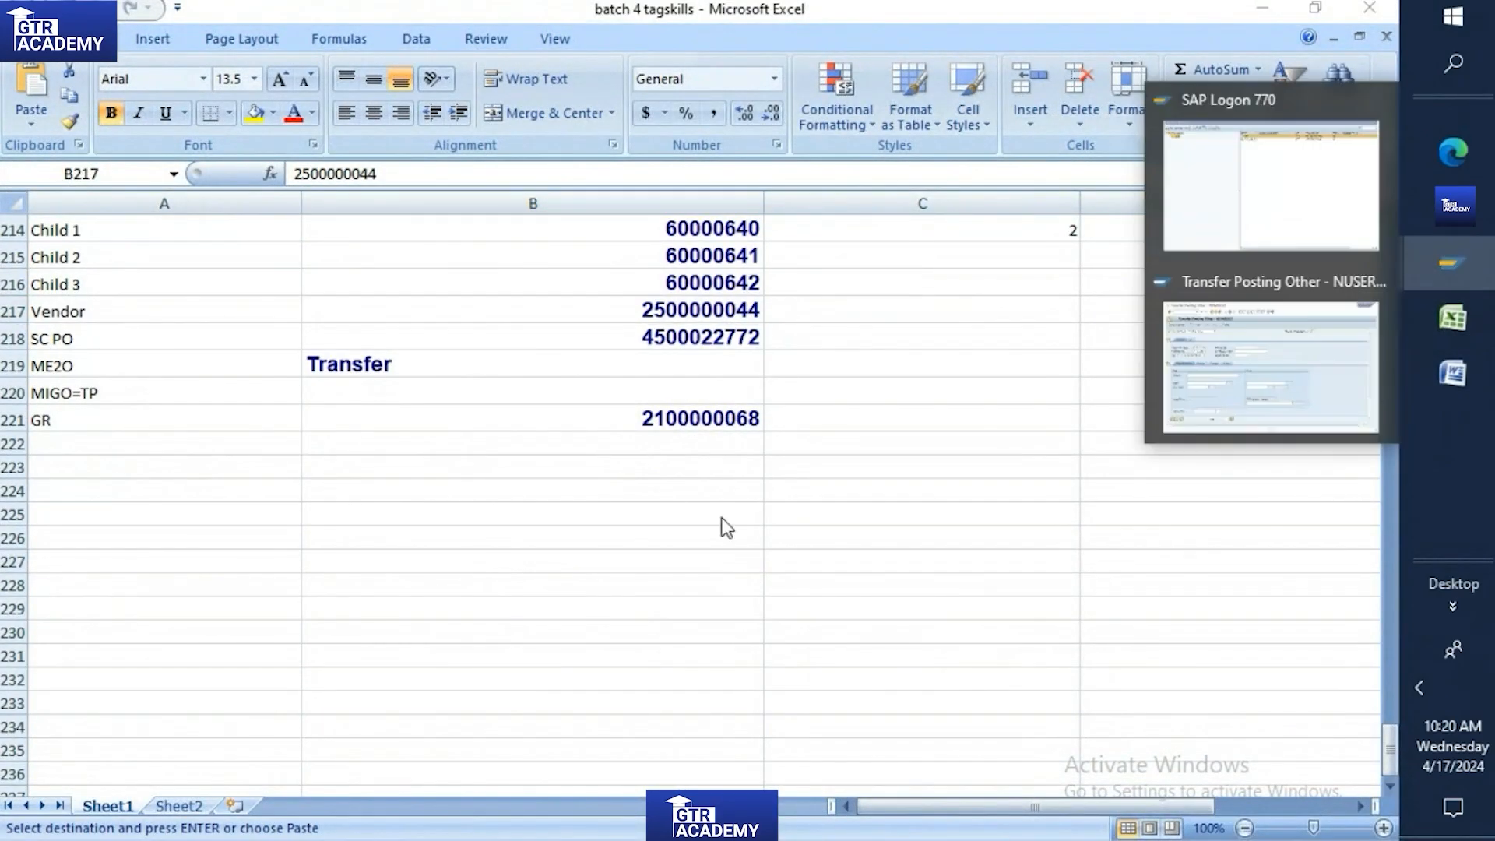
click(1302, 336)
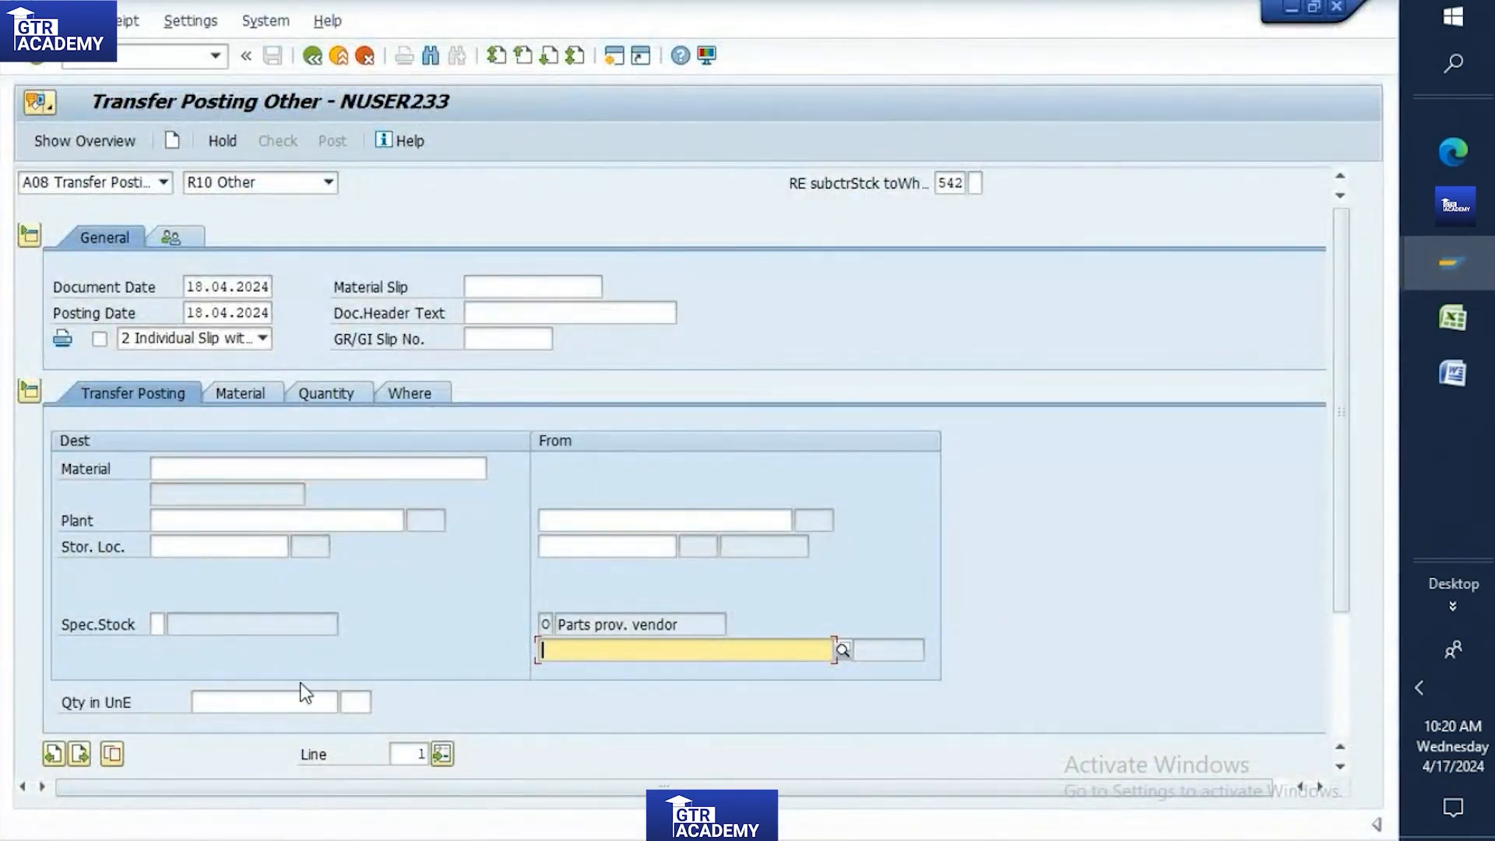
click(258, 702)
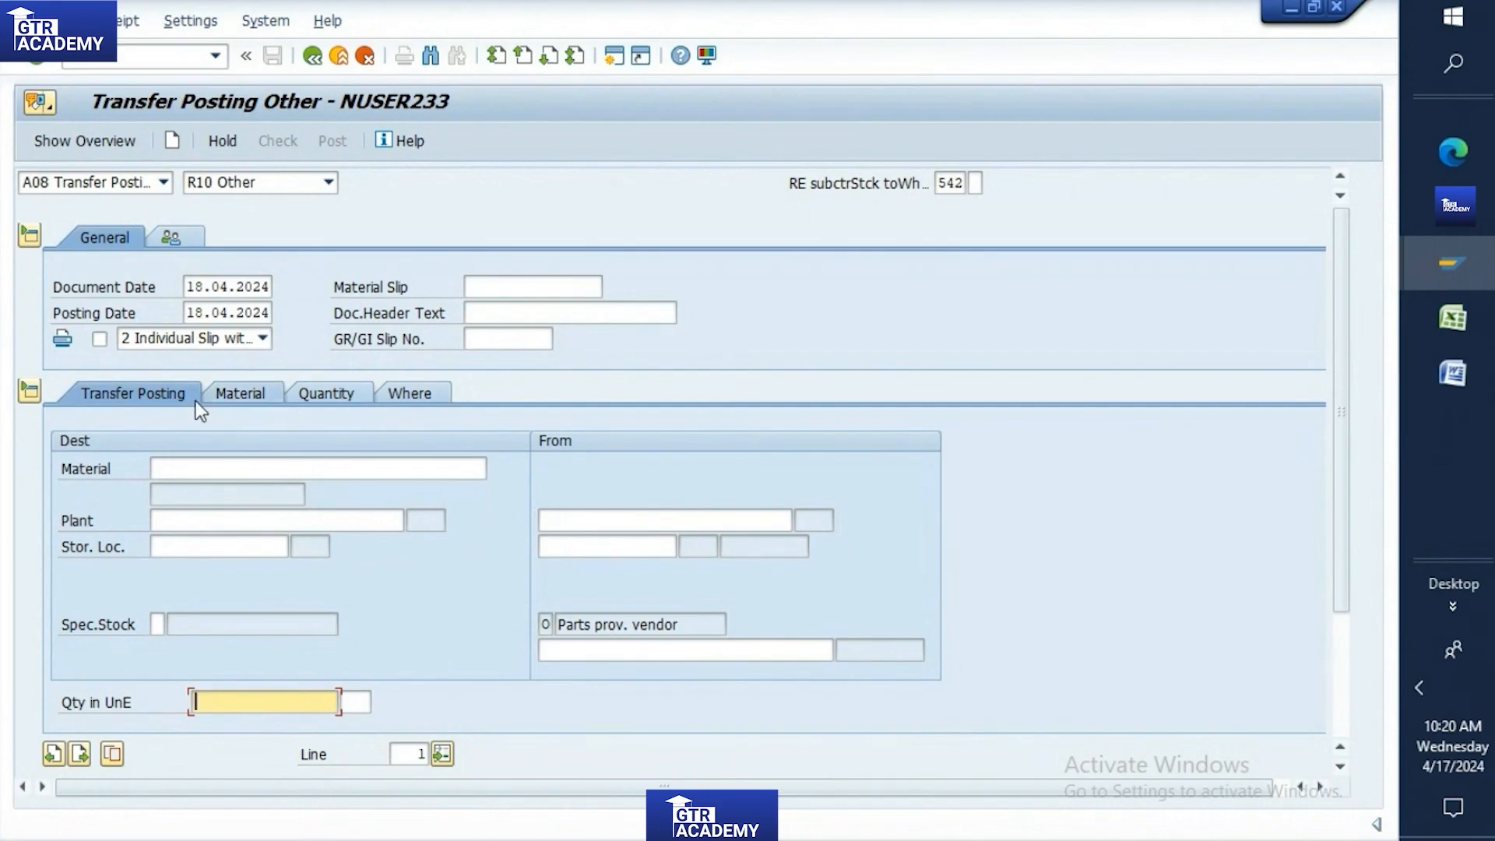
Copy the Child 1 number 60000640 from Excel cell B214 into the transfer posting's destination Material field
click(280, 467)
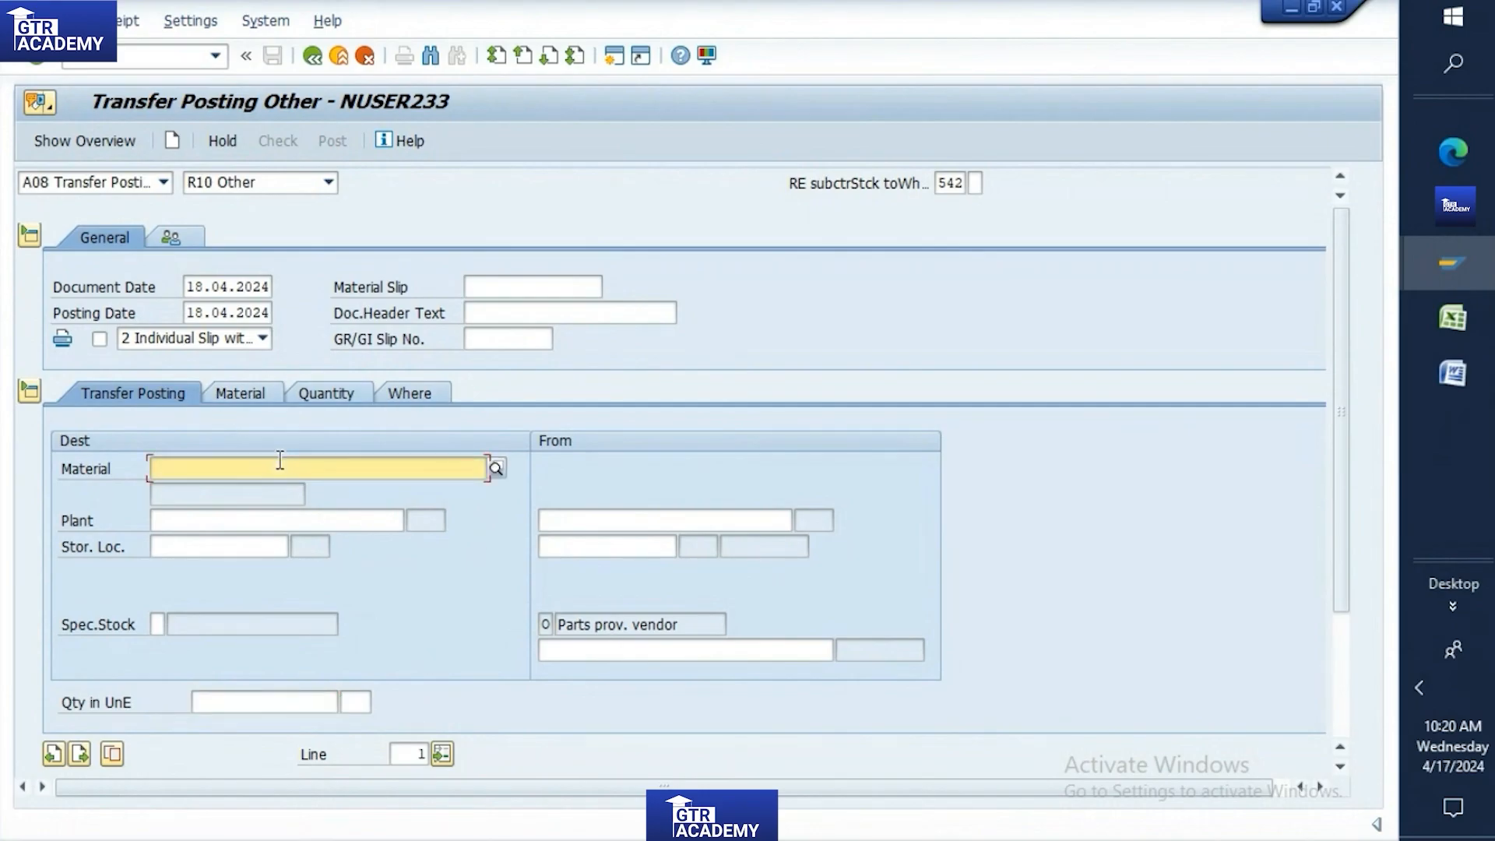
click(1450, 335)
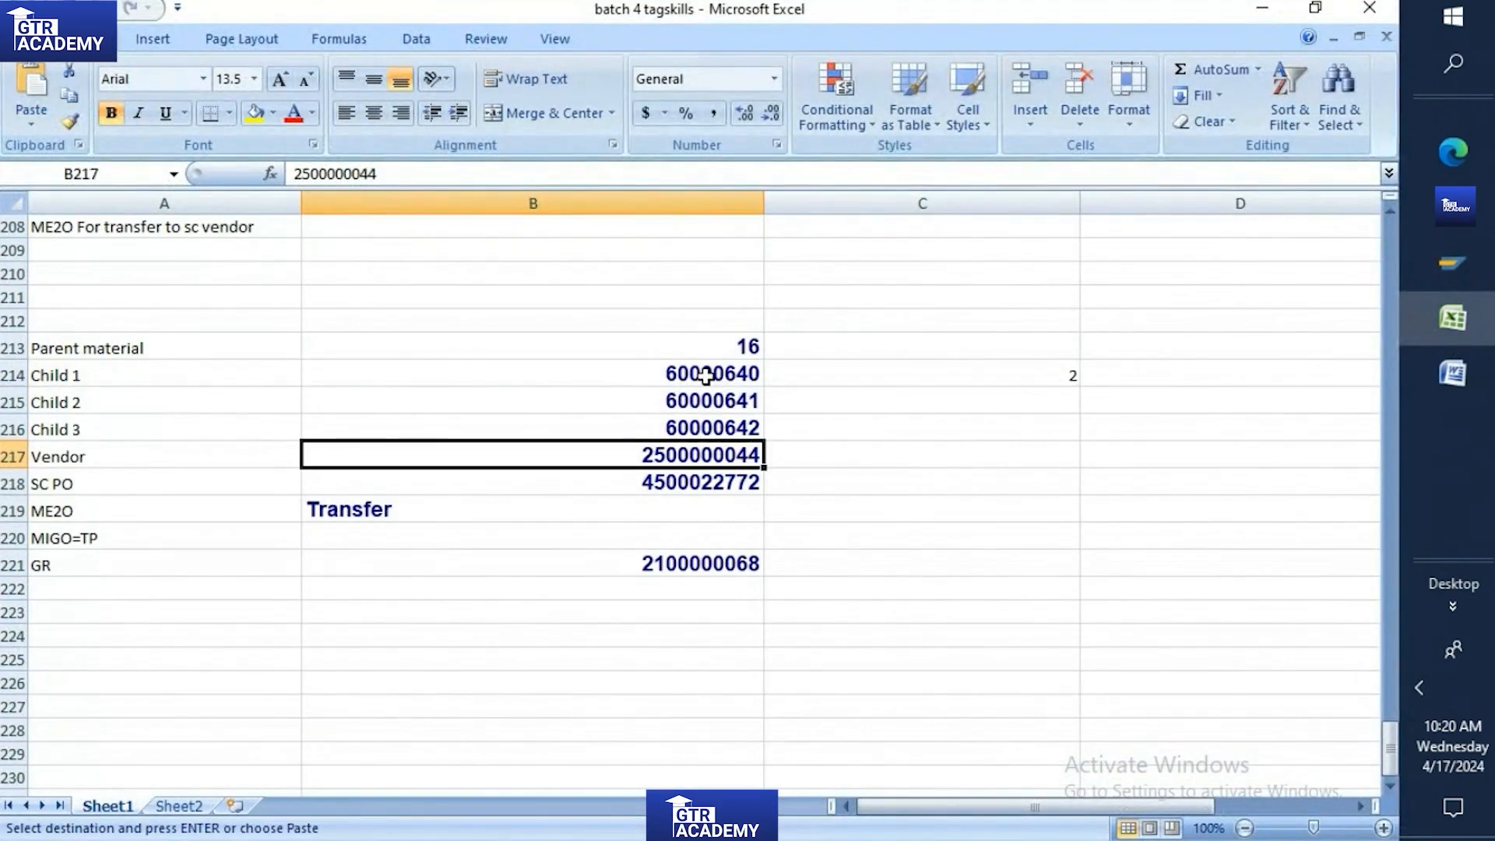
click(704, 376)
key(ctrl+c)
mouse_move(1447, 263)
click(1339, 399)
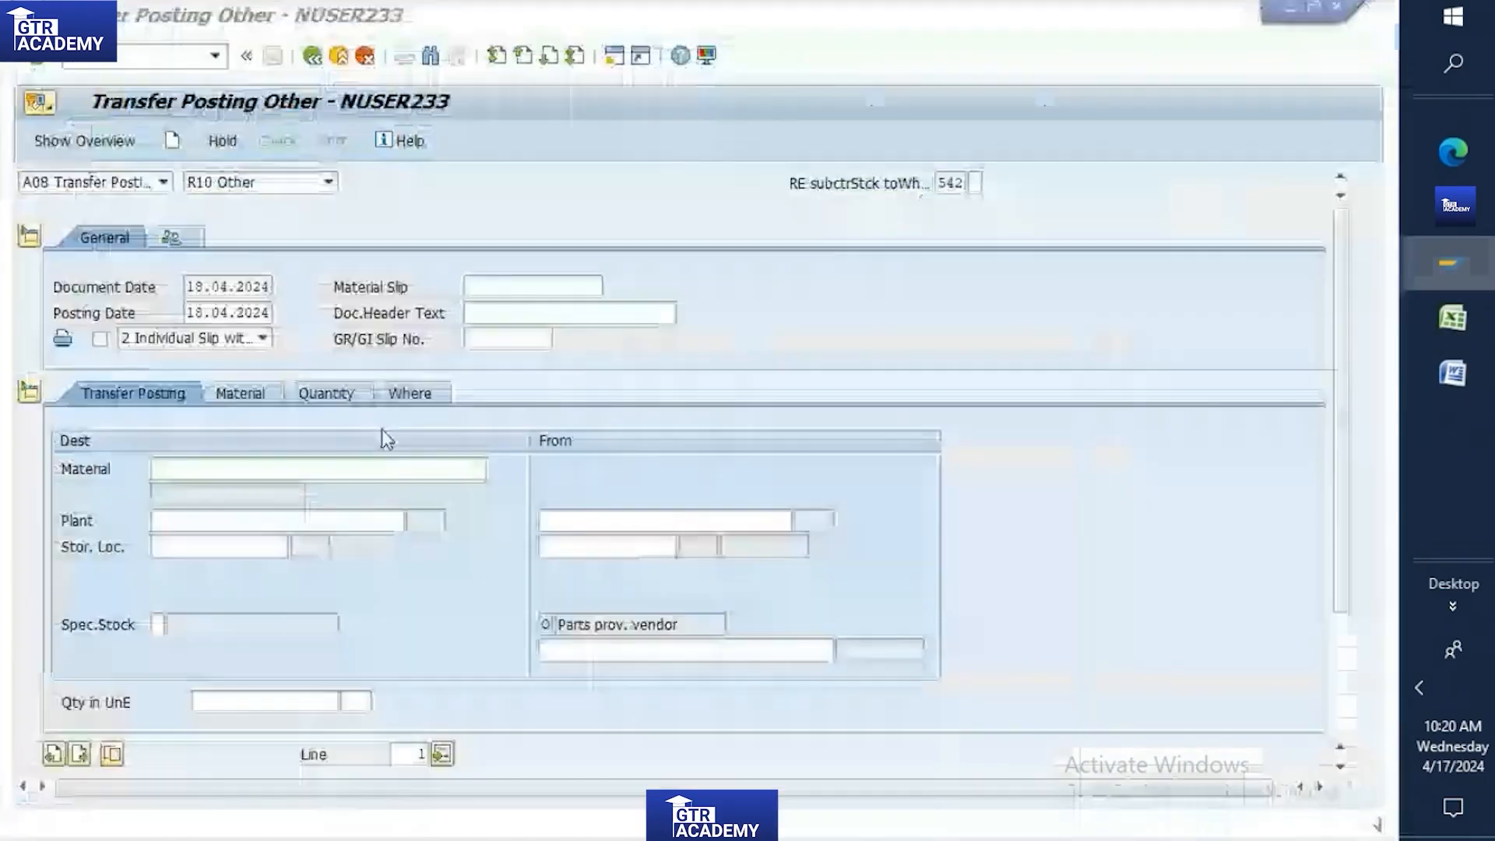
key(ctrl+v)
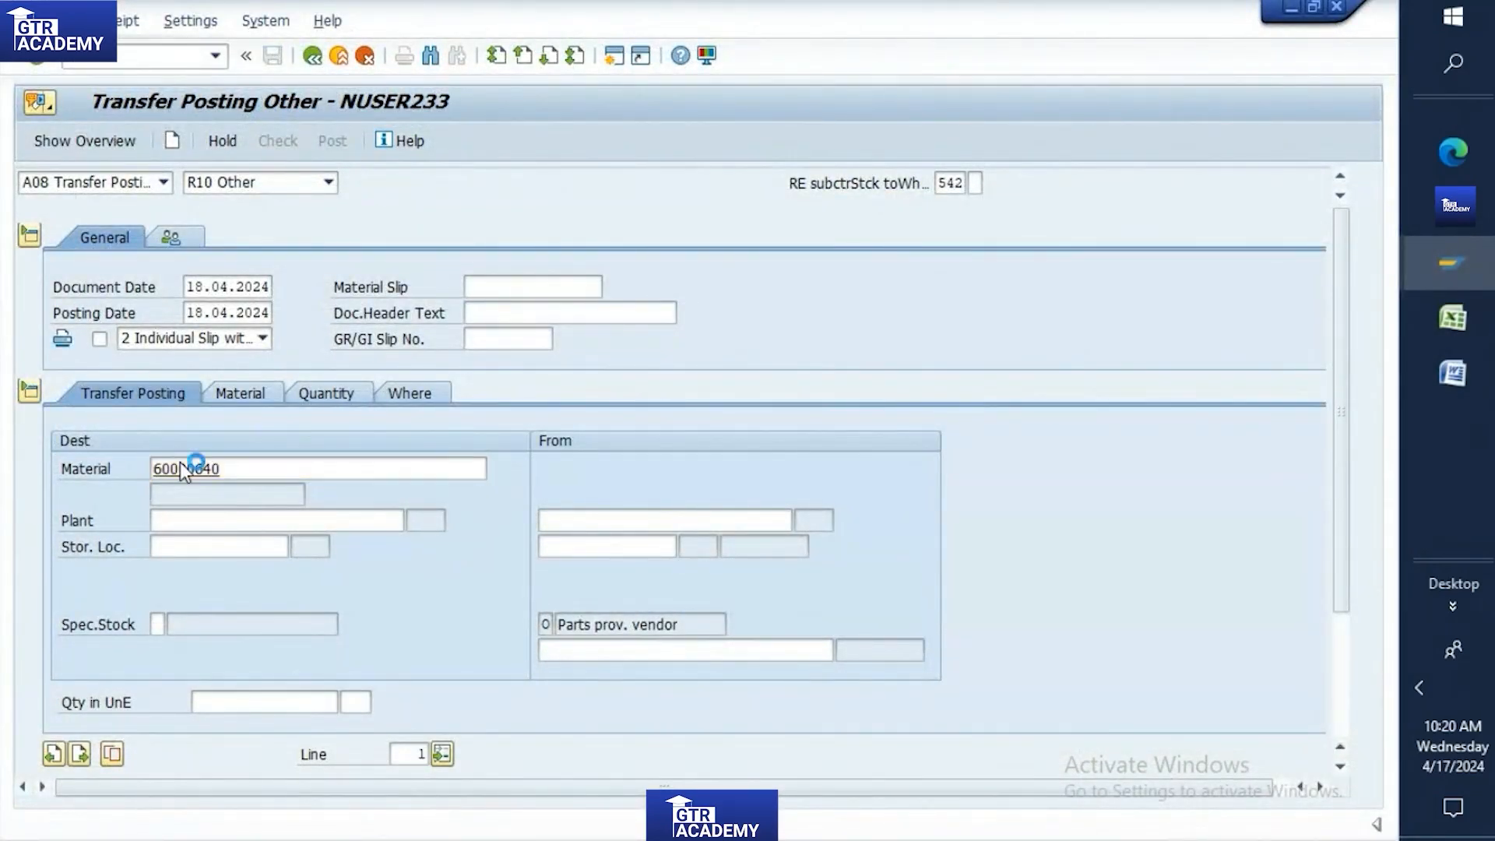
Review the transfer posting's Partner details and its vendor and quantity fields for the Child 1 material
click(481, 394)
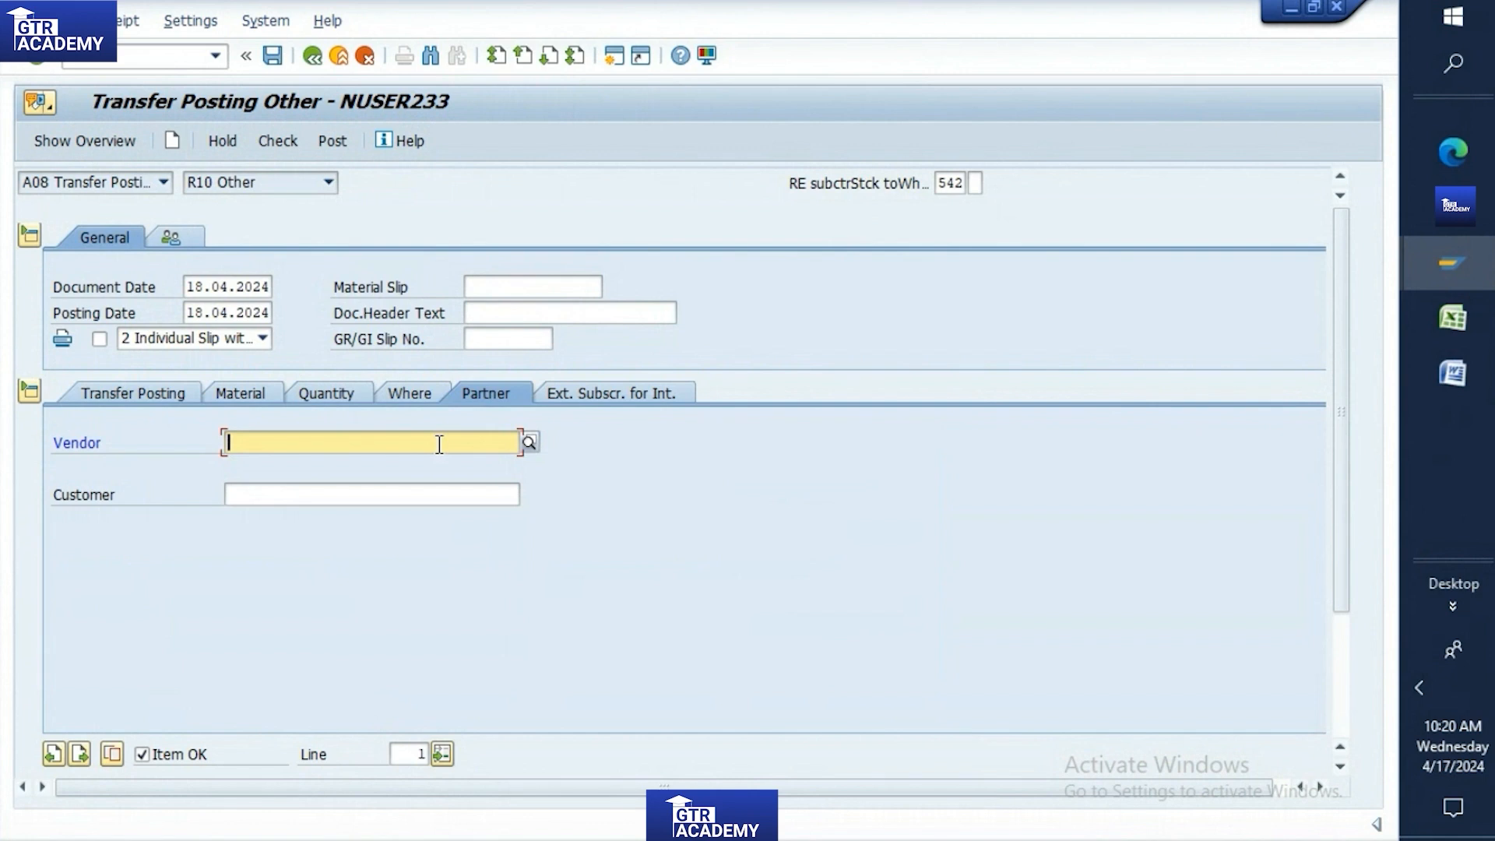
click(126, 397)
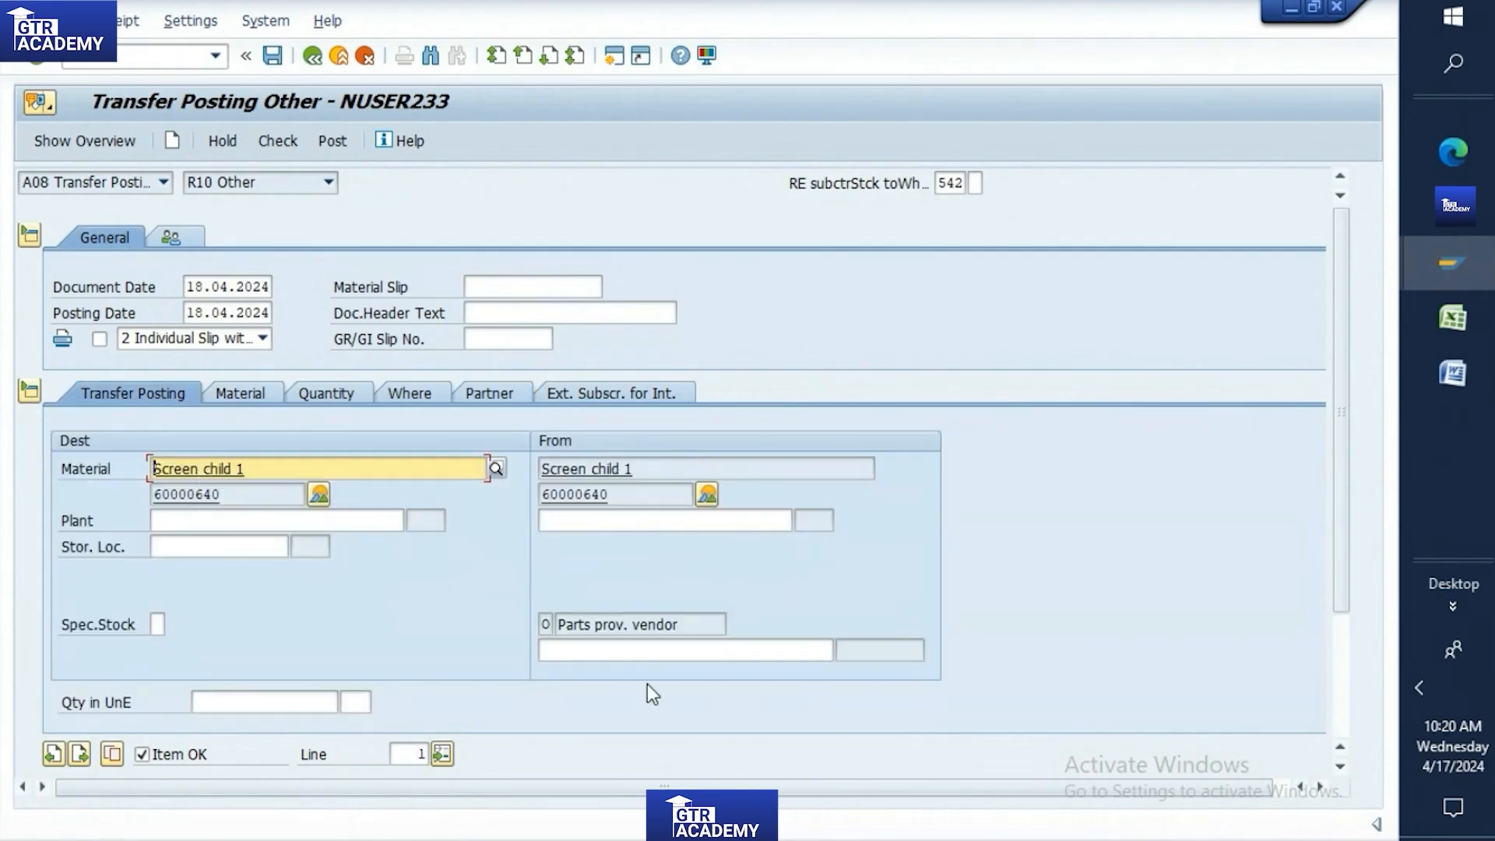
click(649, 650)
click(227, 703)
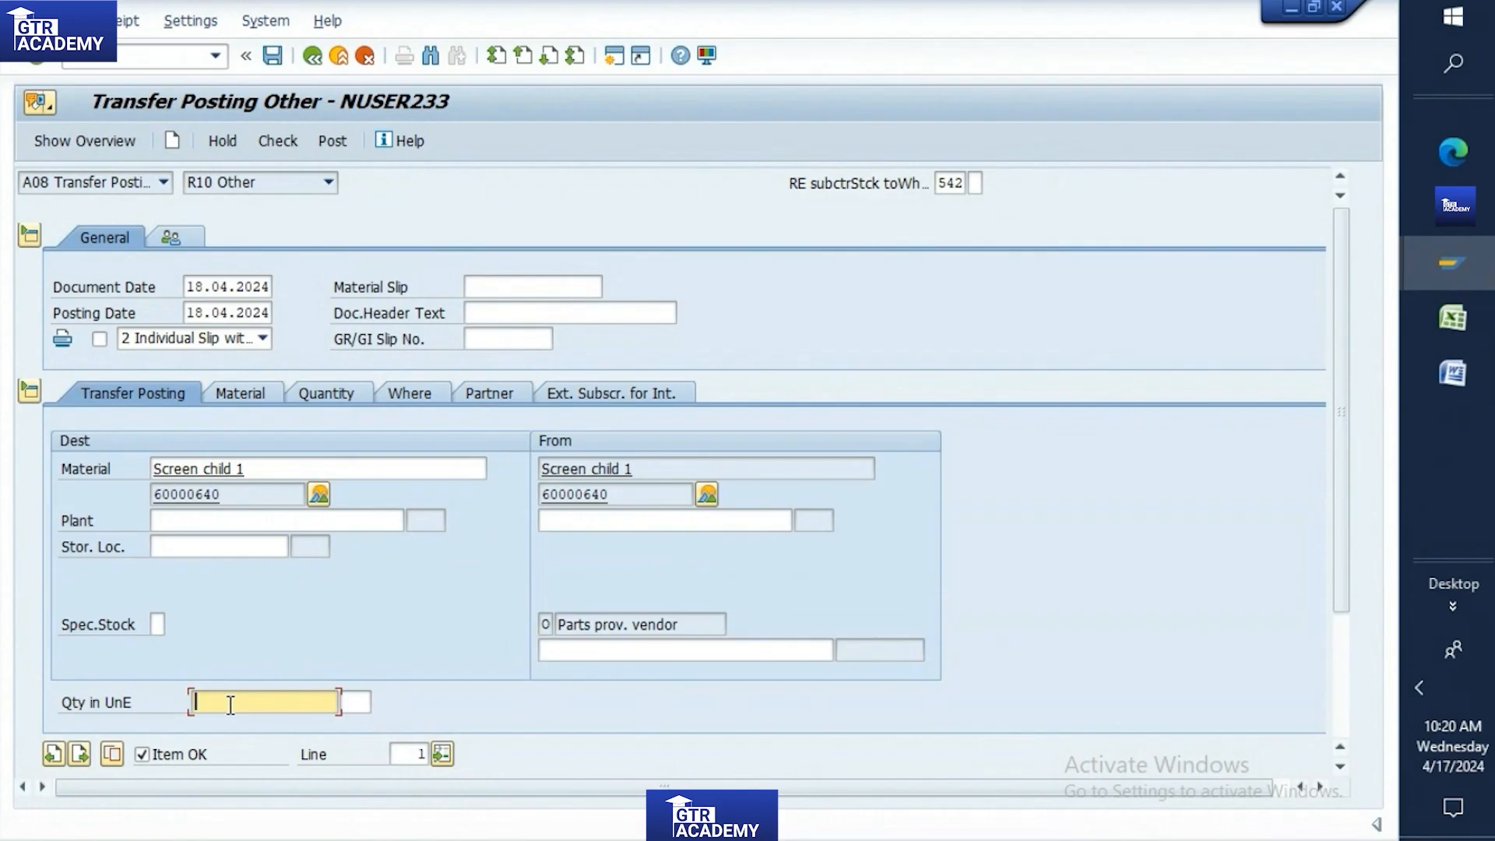
click(469, 395)
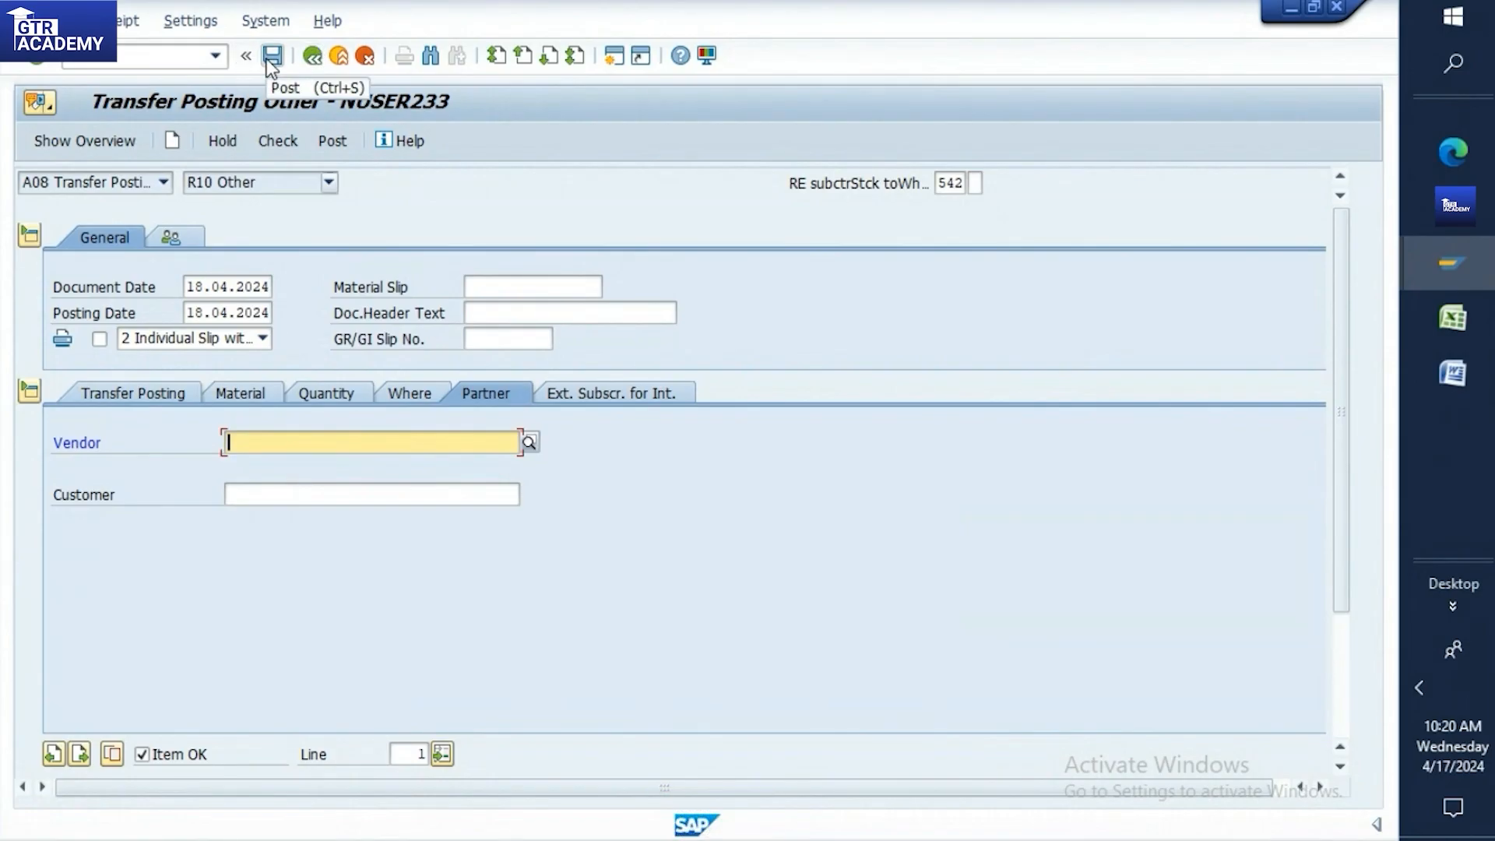
Switch to Excel and review the MIGO=TP and GR rows in the subcontracting step list
click(1444, 319)
click(169, 540)
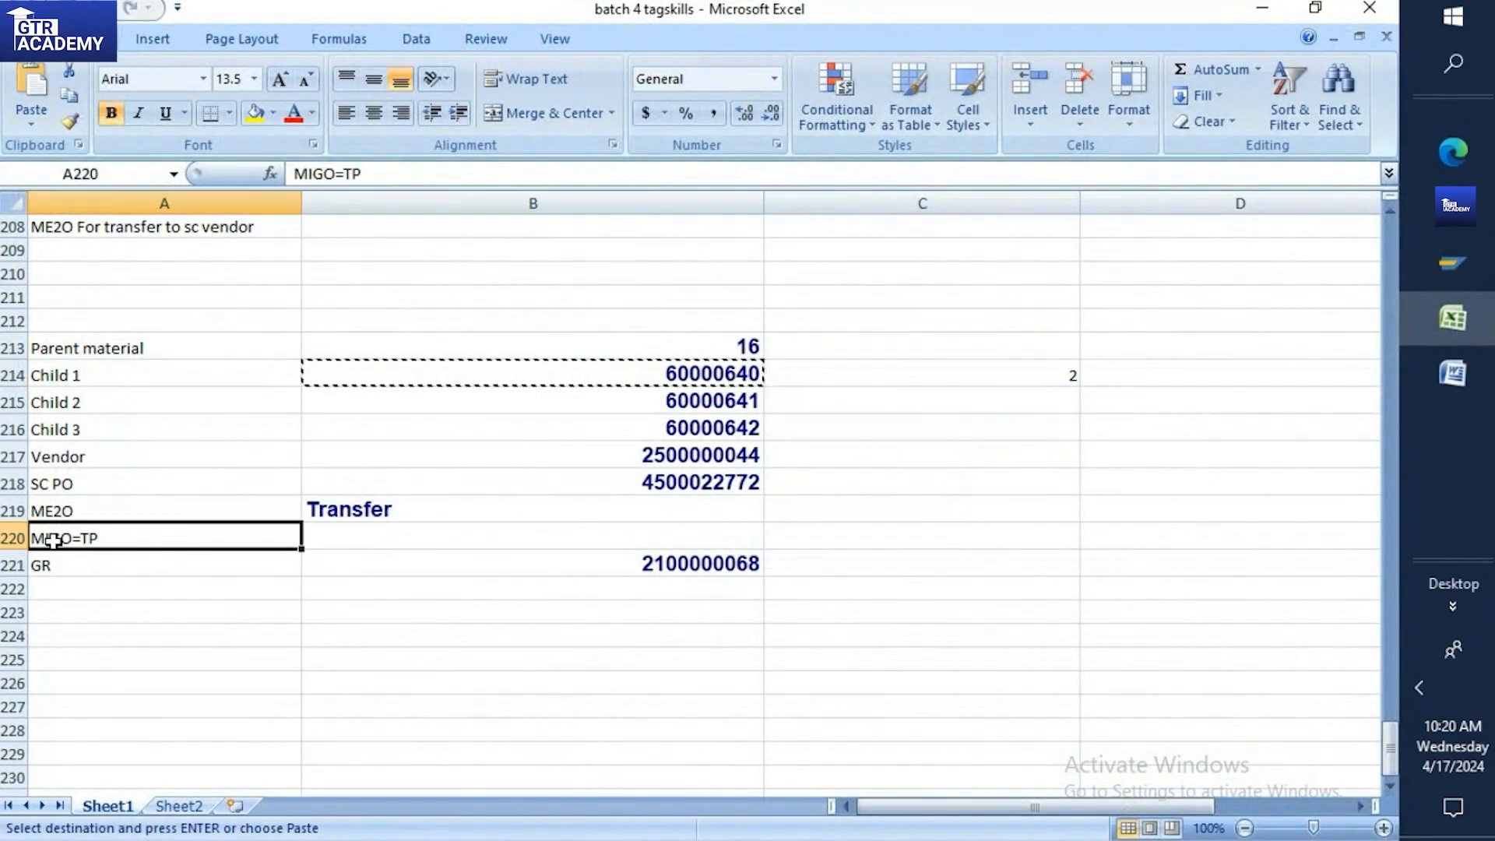
click(45, 564)
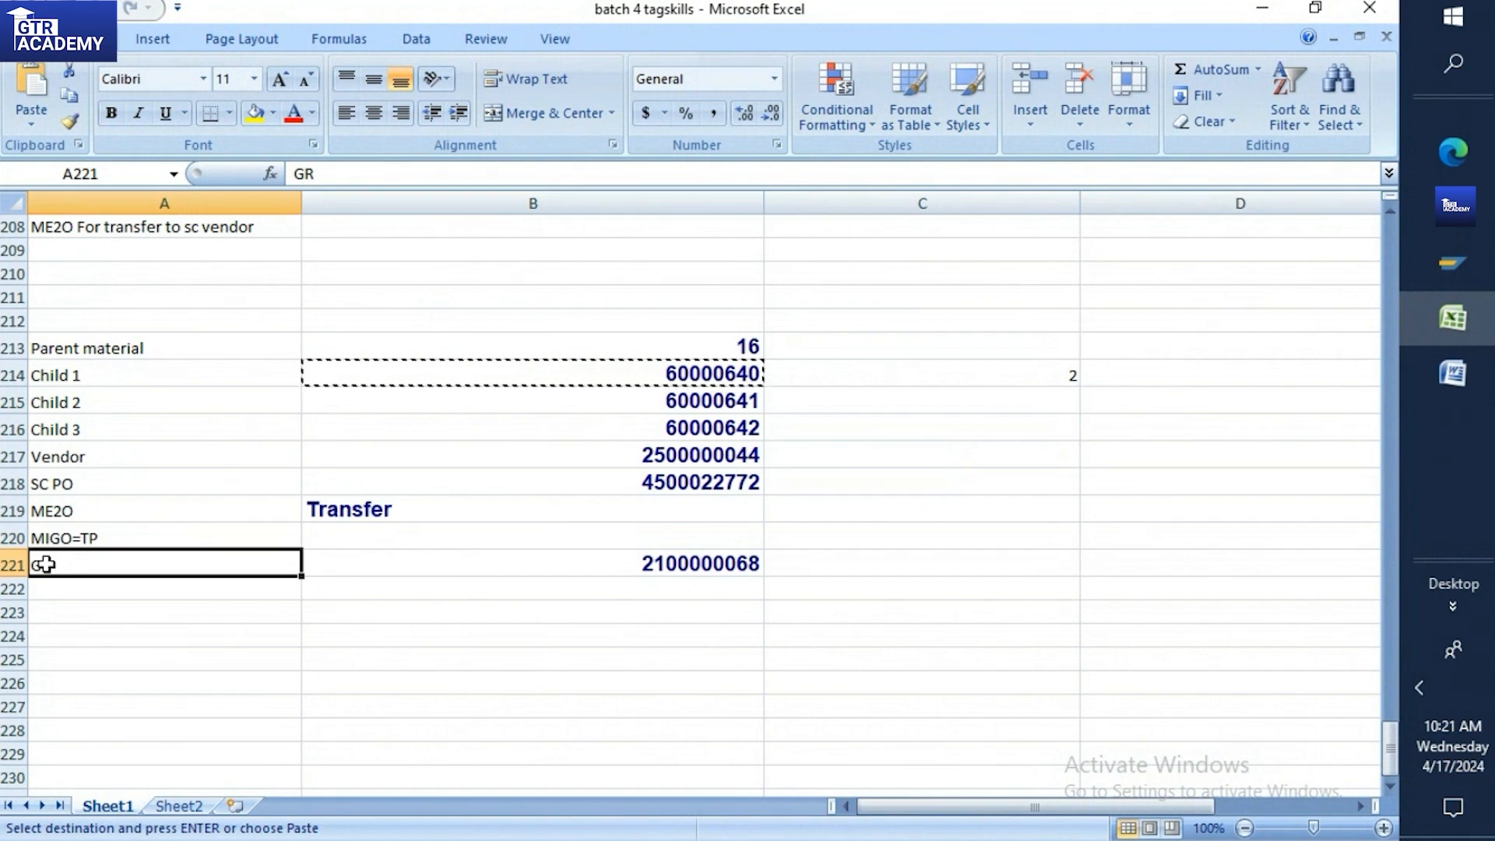
click(643, 559)
click(817, 567)
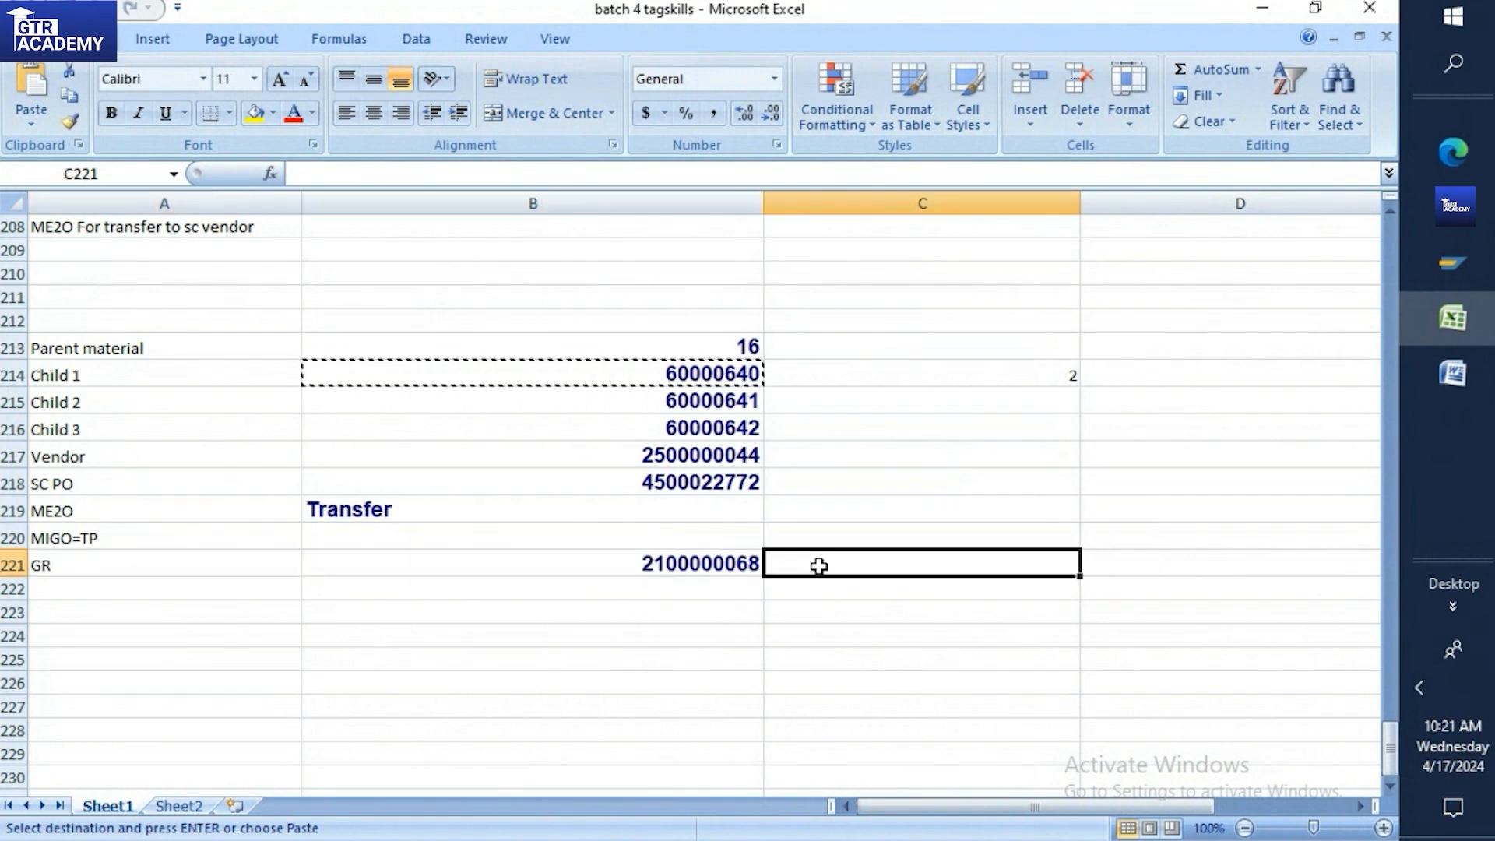
click(623, 563)
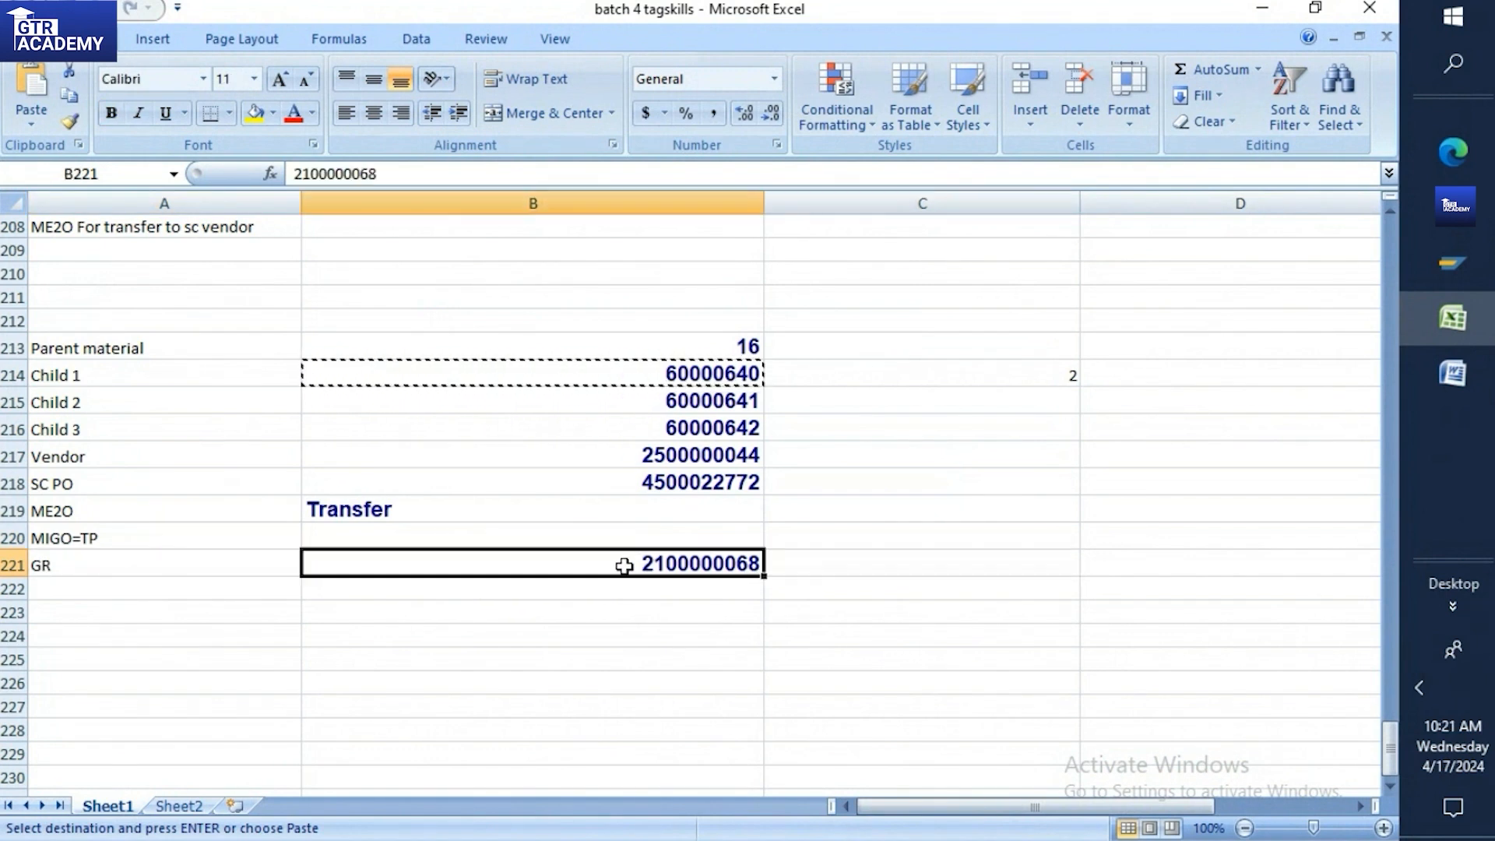
Switch back to SAP, abandon the transfer posting by restarting MIGO, and set its action to A11 Subsequent Adjustment
mouse_move(1450, 275)
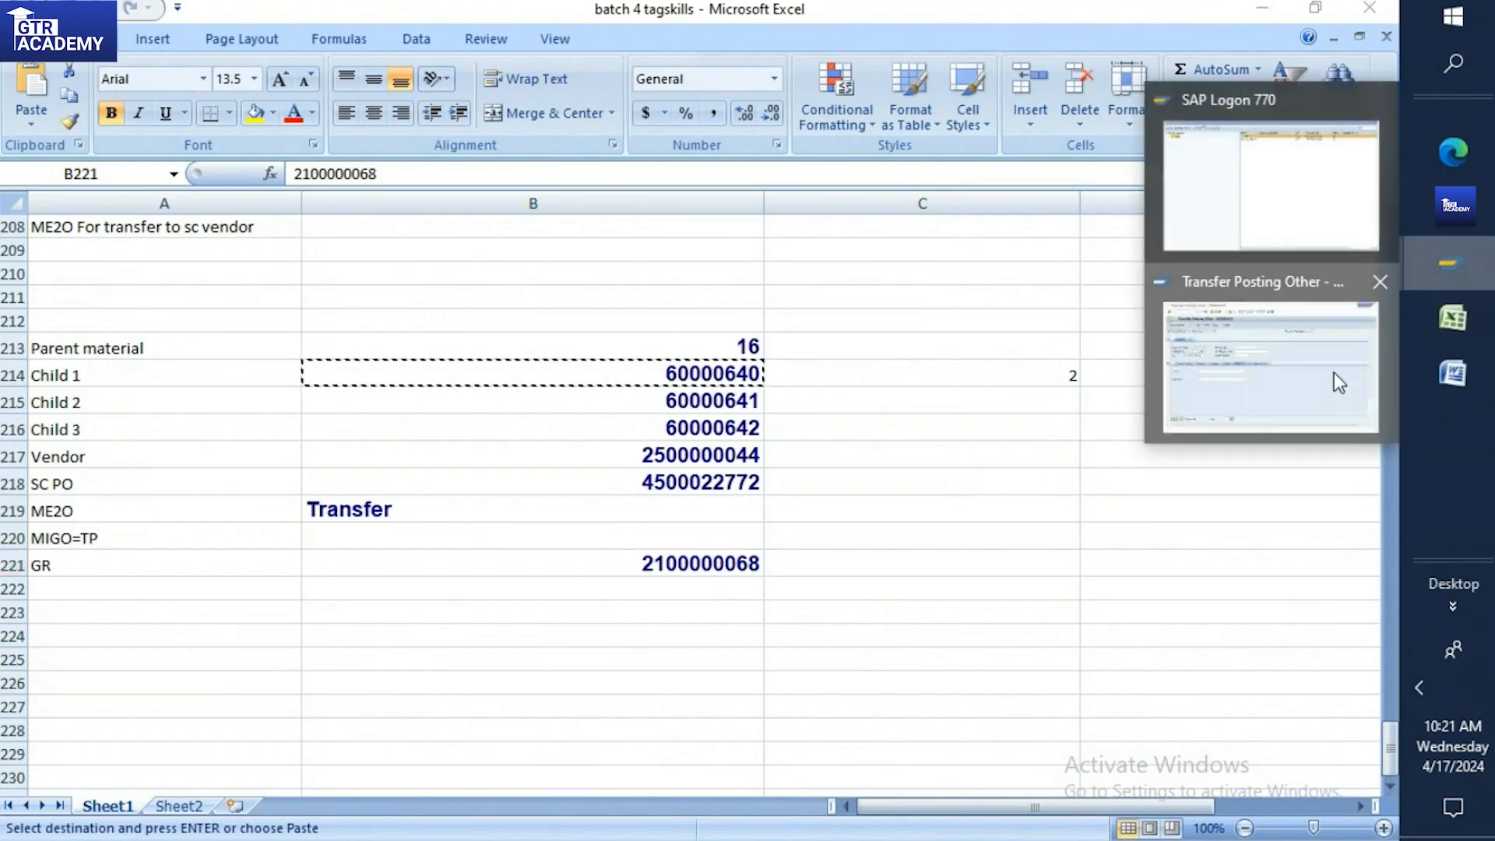
click(1334, 372)
click(155, 63)
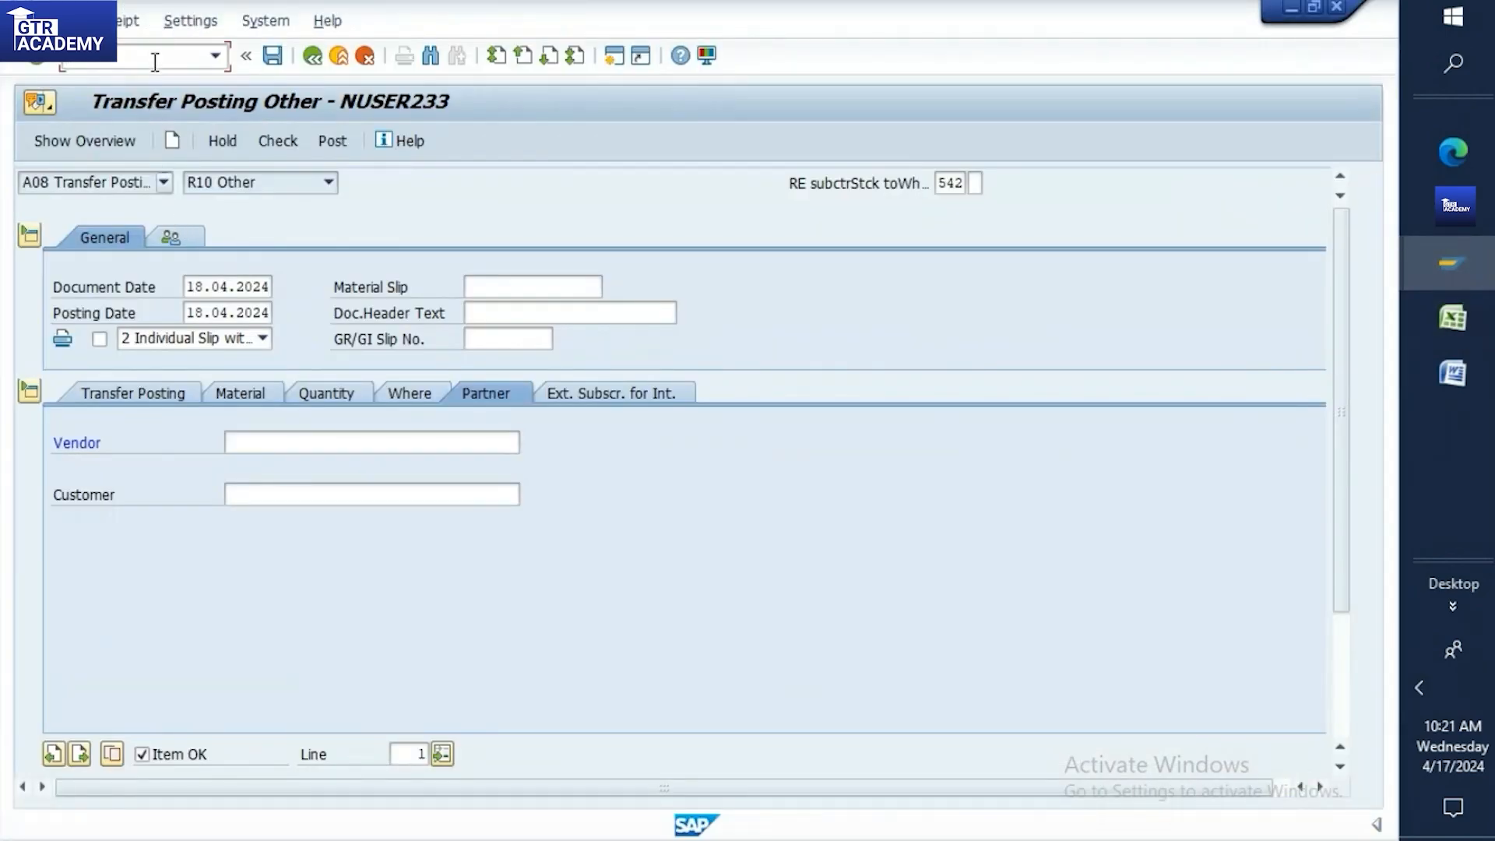
text(/n)
key(Return)
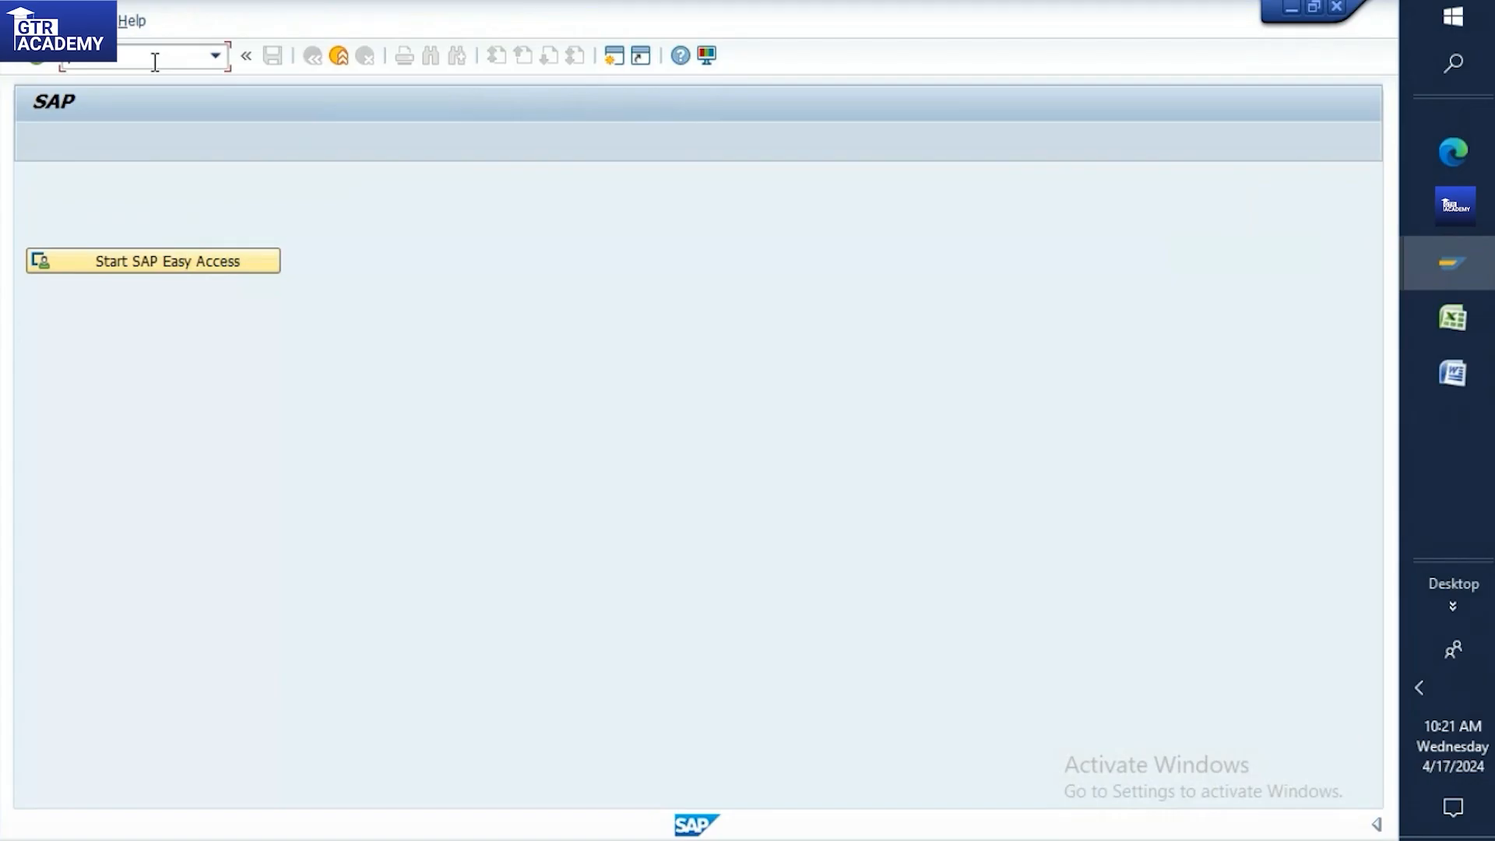
key(Return)
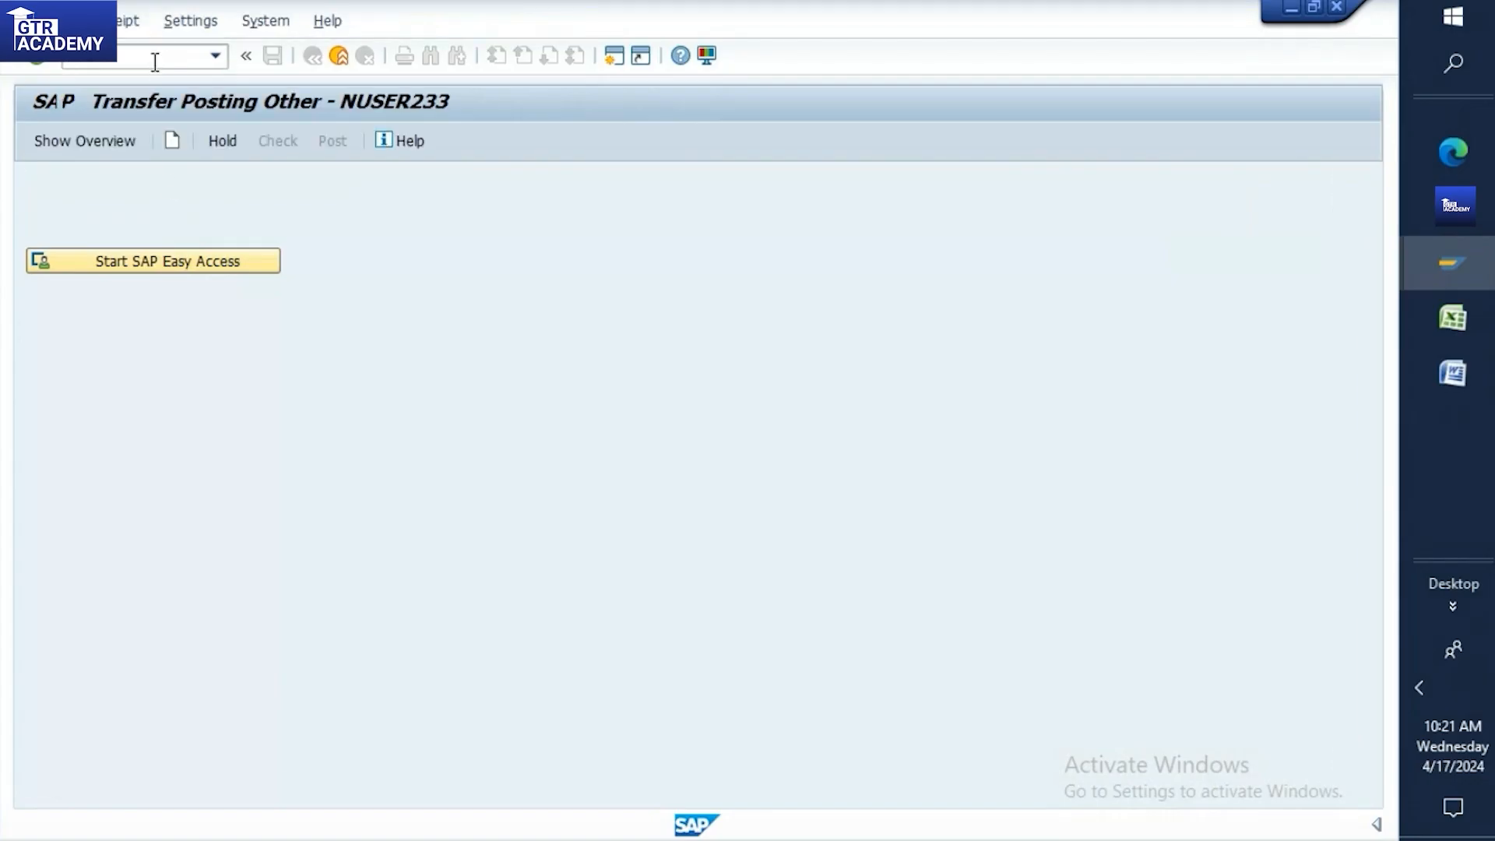
click(165, 182)
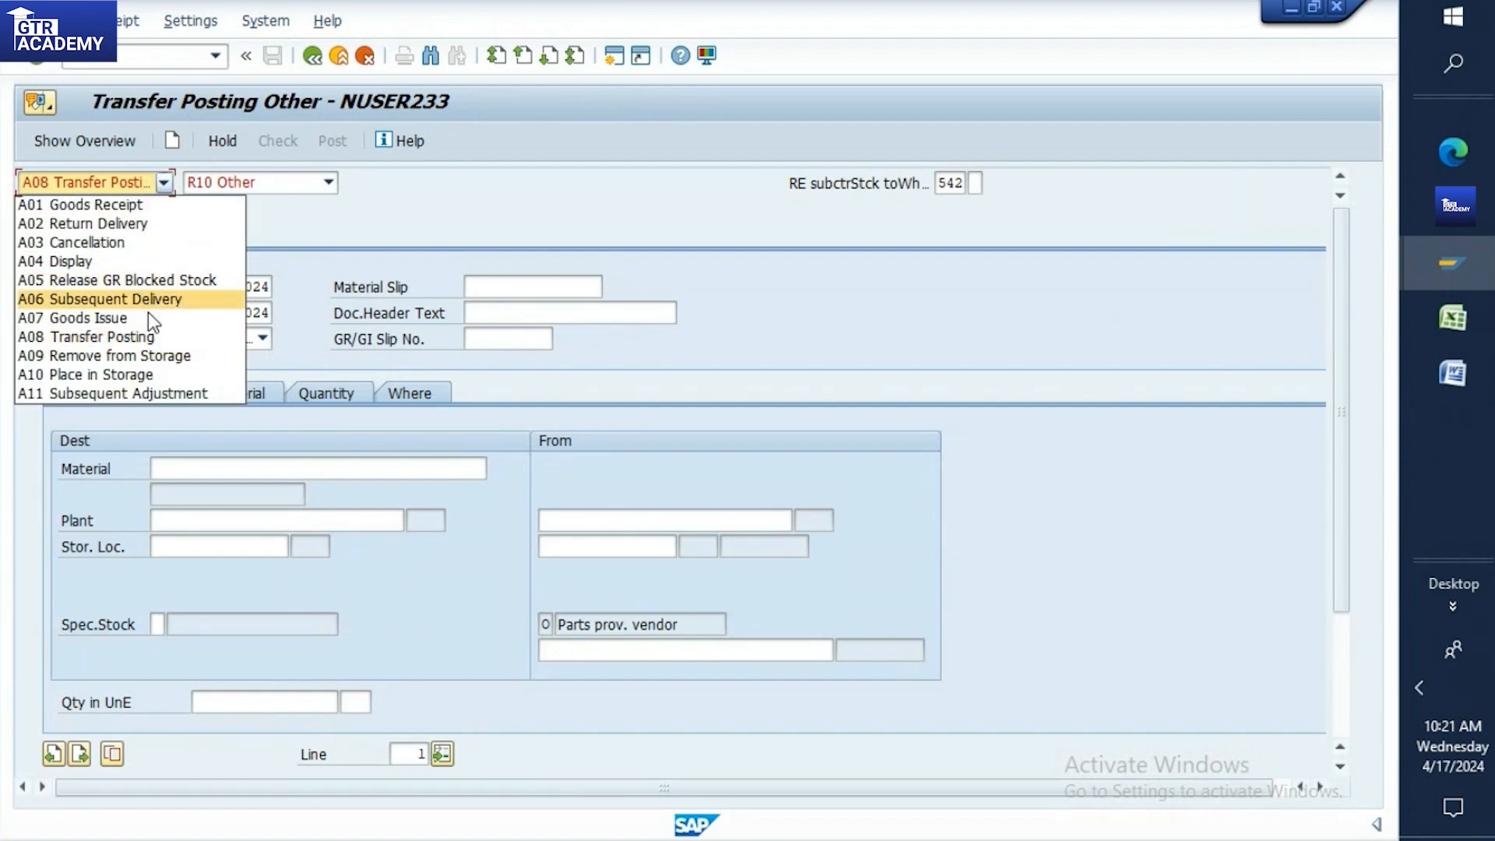
click(154, 394)
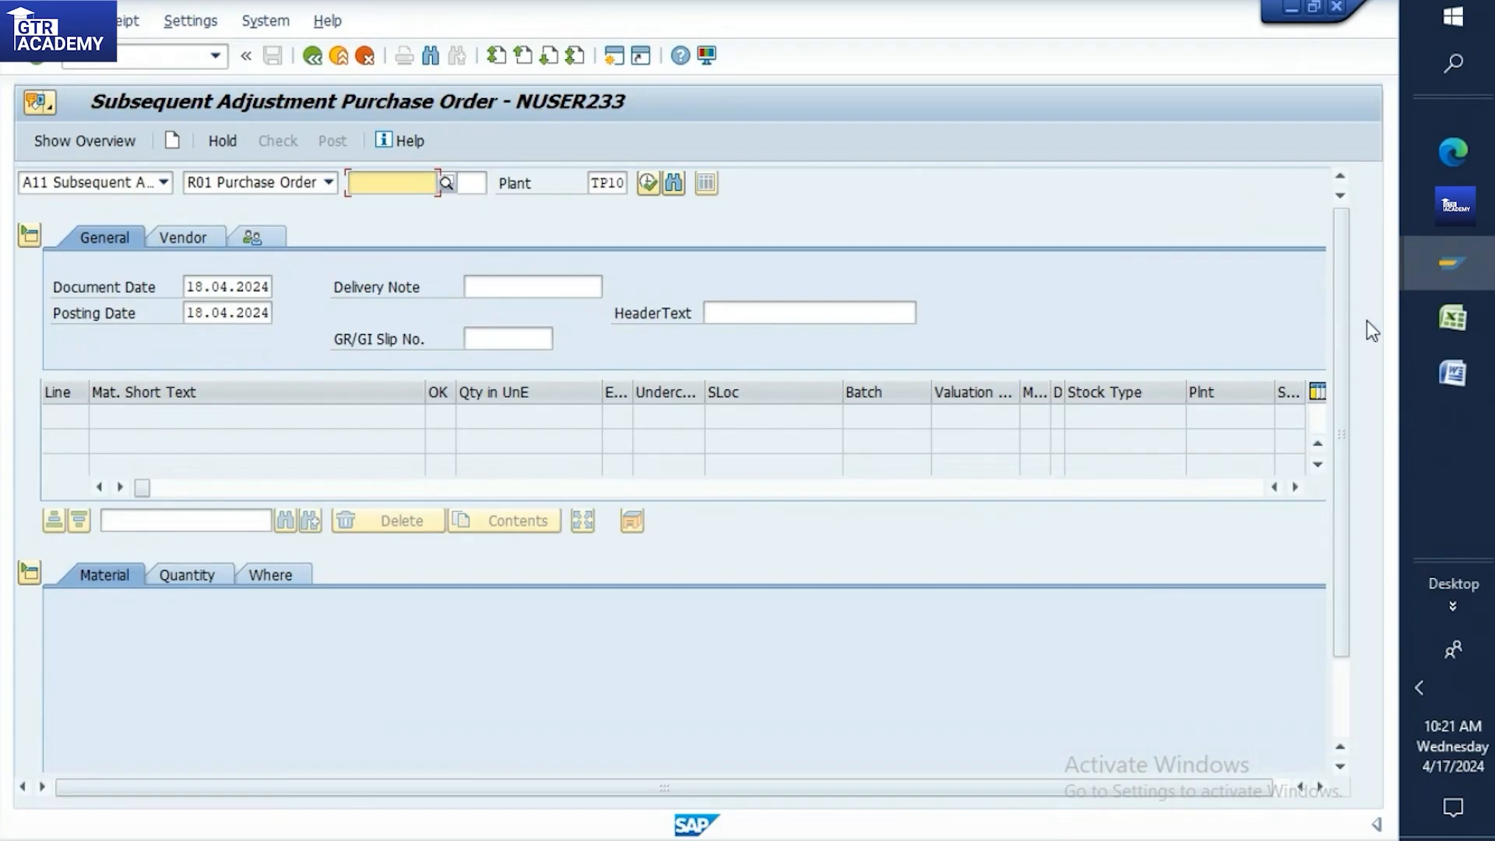
Copy the SC PO number from Excel cell B218 and load that purchase order in SAP's MIGO subsequent adjustment
click(1451, 319)
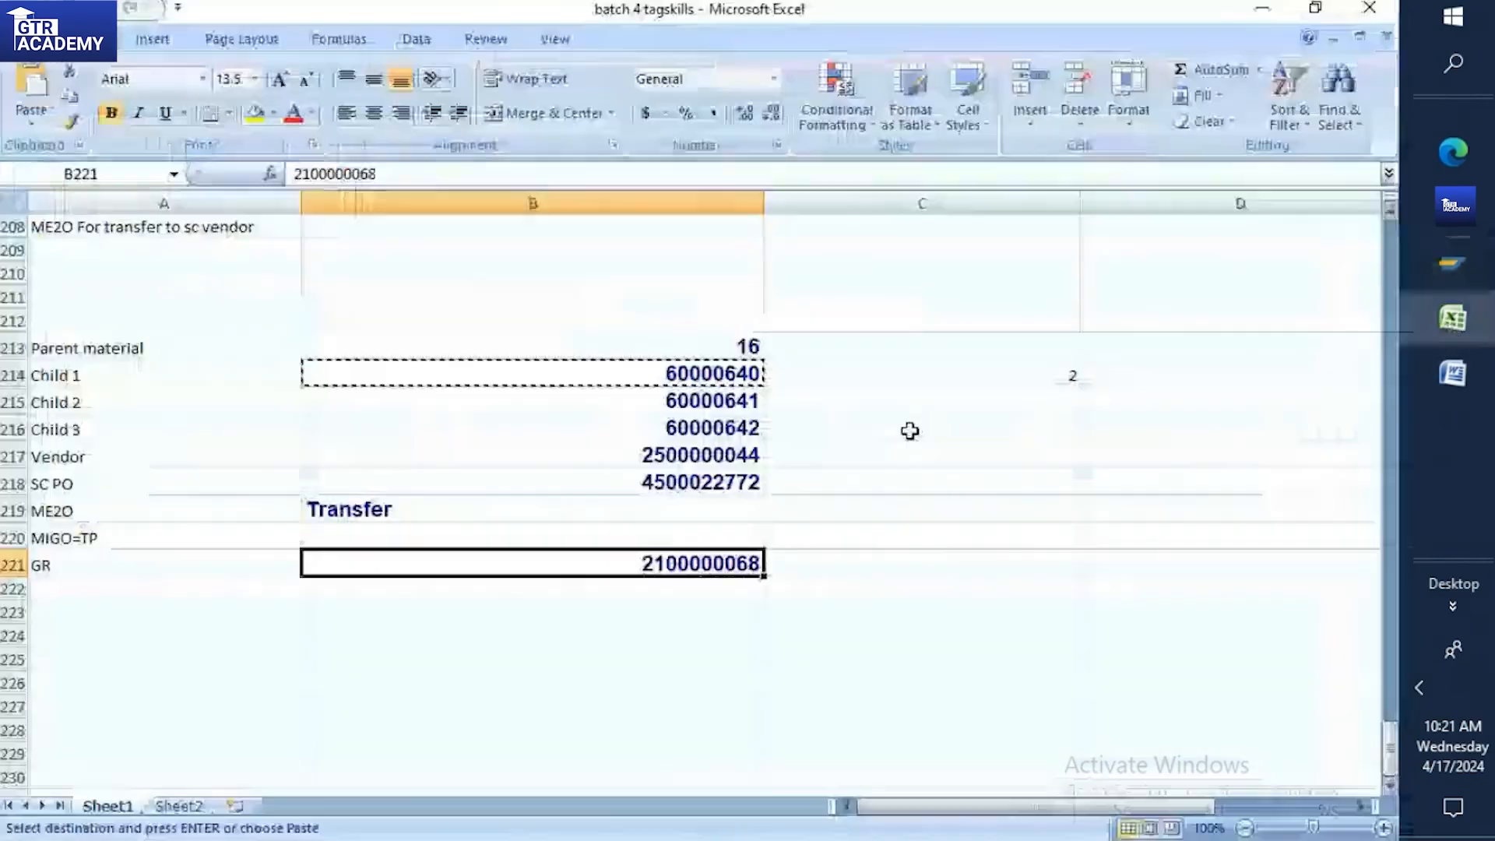
click(638, 492)
key(ctrl+c)
mouse_move(1452, 263)
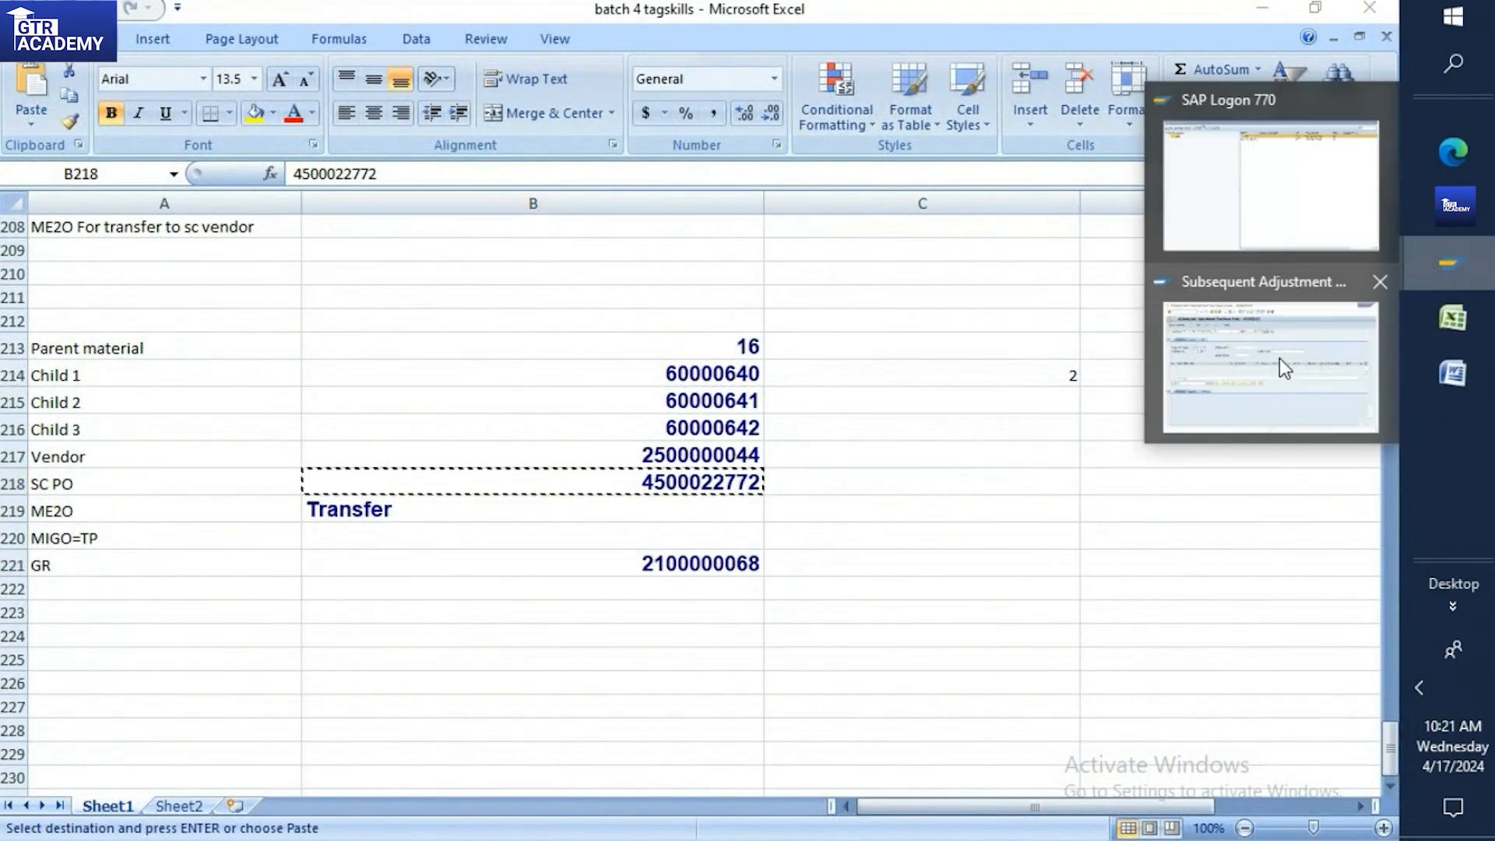
click(1279, 358)
key(ctrl+v)
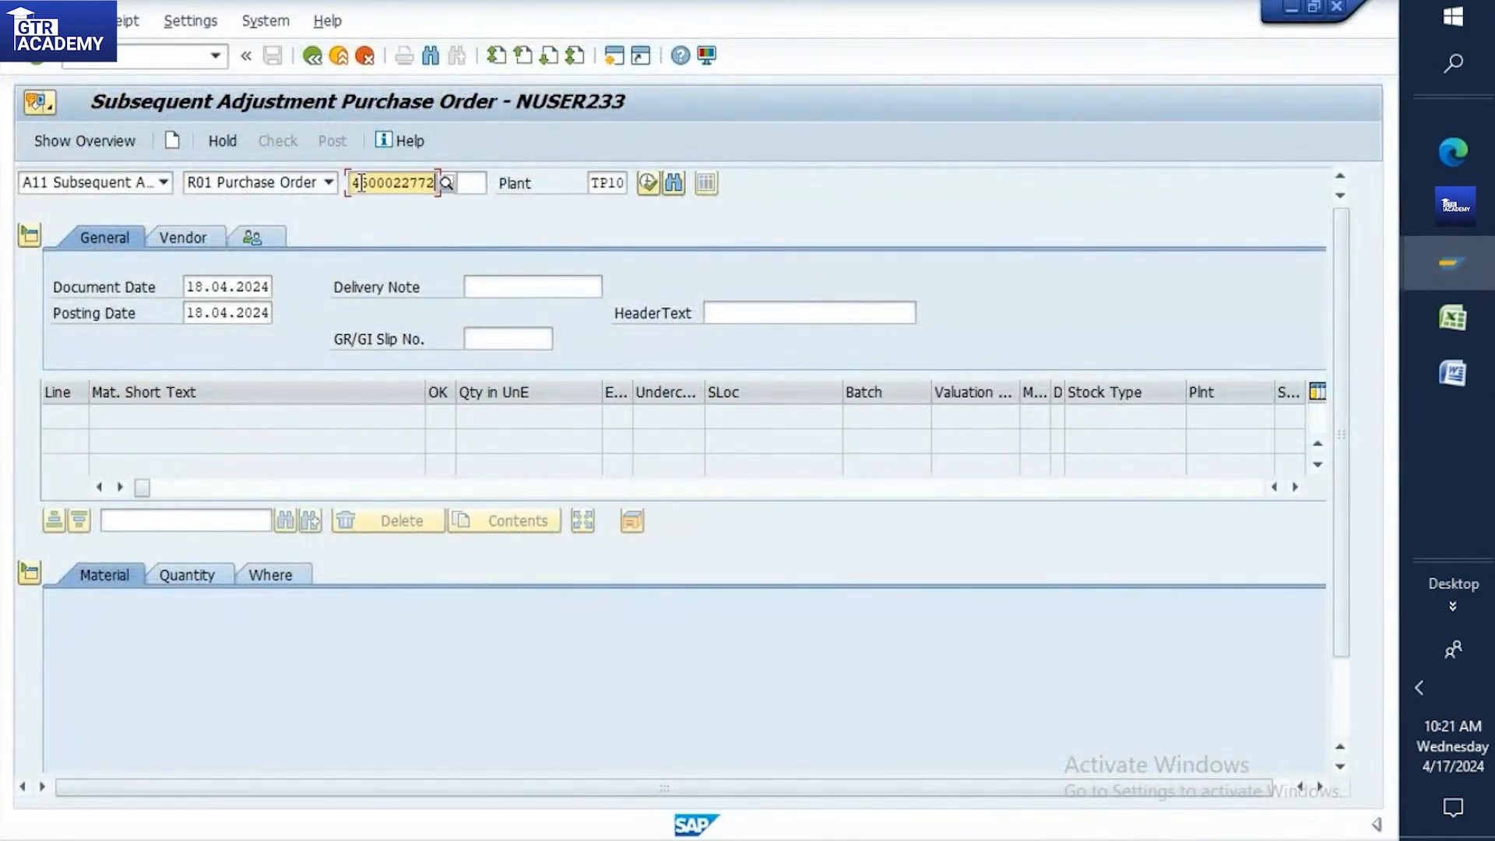
key(Return)
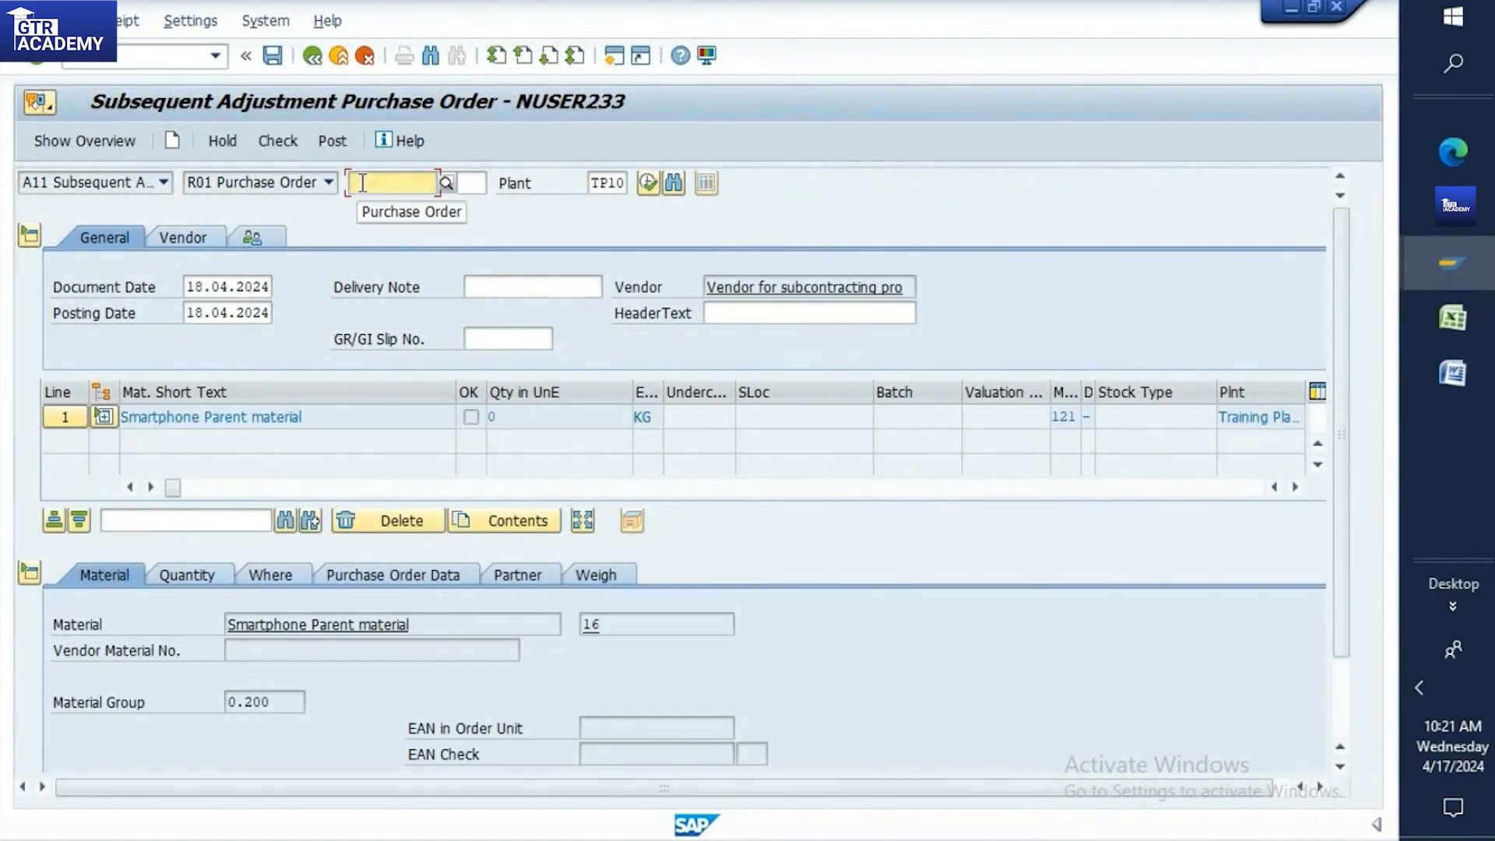
Expand the Smartphone Parent material's components, enter quantity 2 for Screen child 1, and check the adjustment document
click(103, 418)
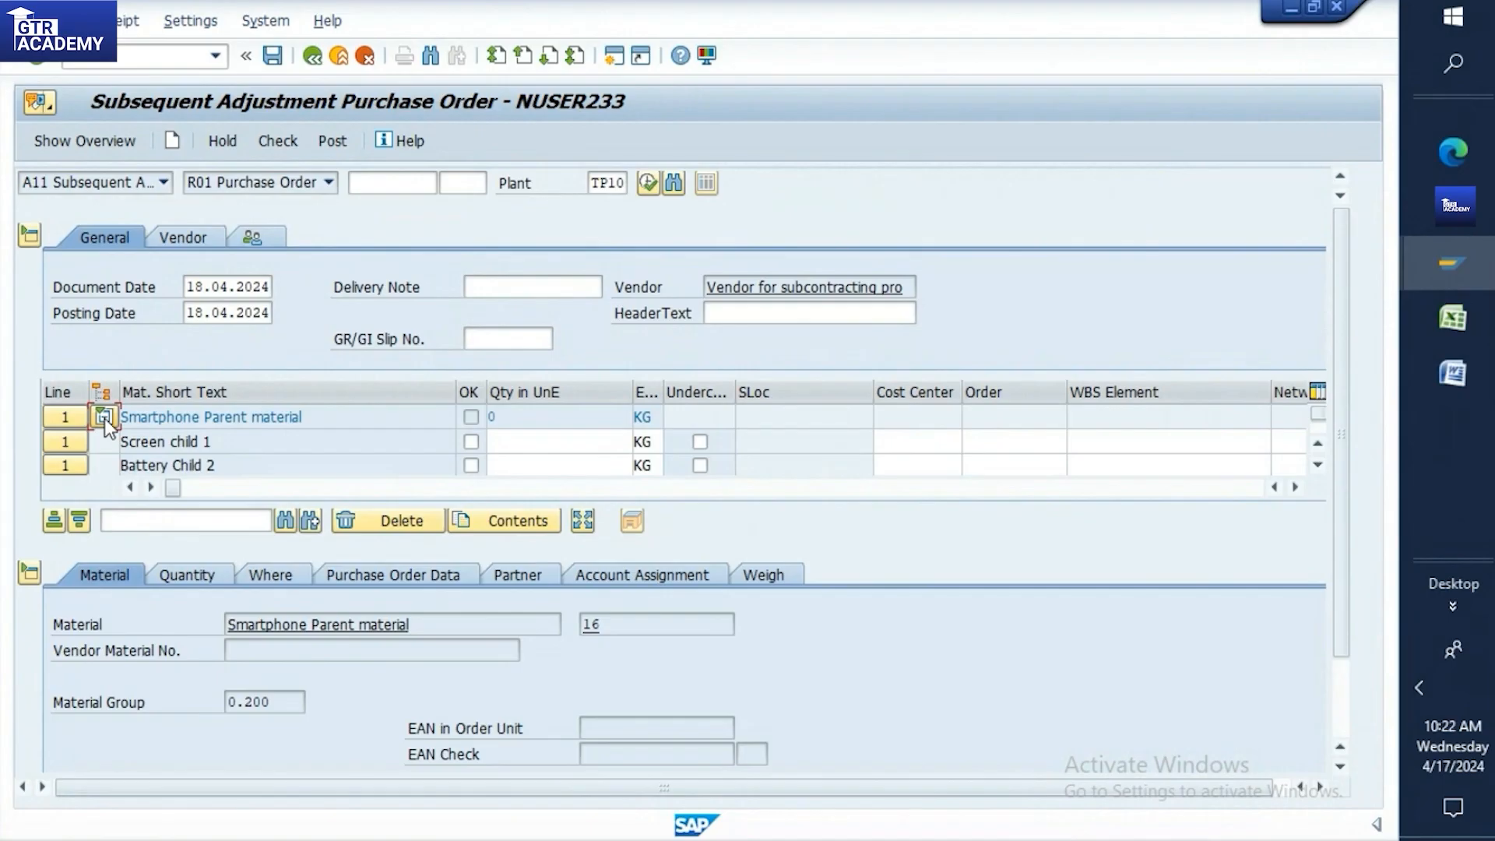
click(611, 452)
text(2)
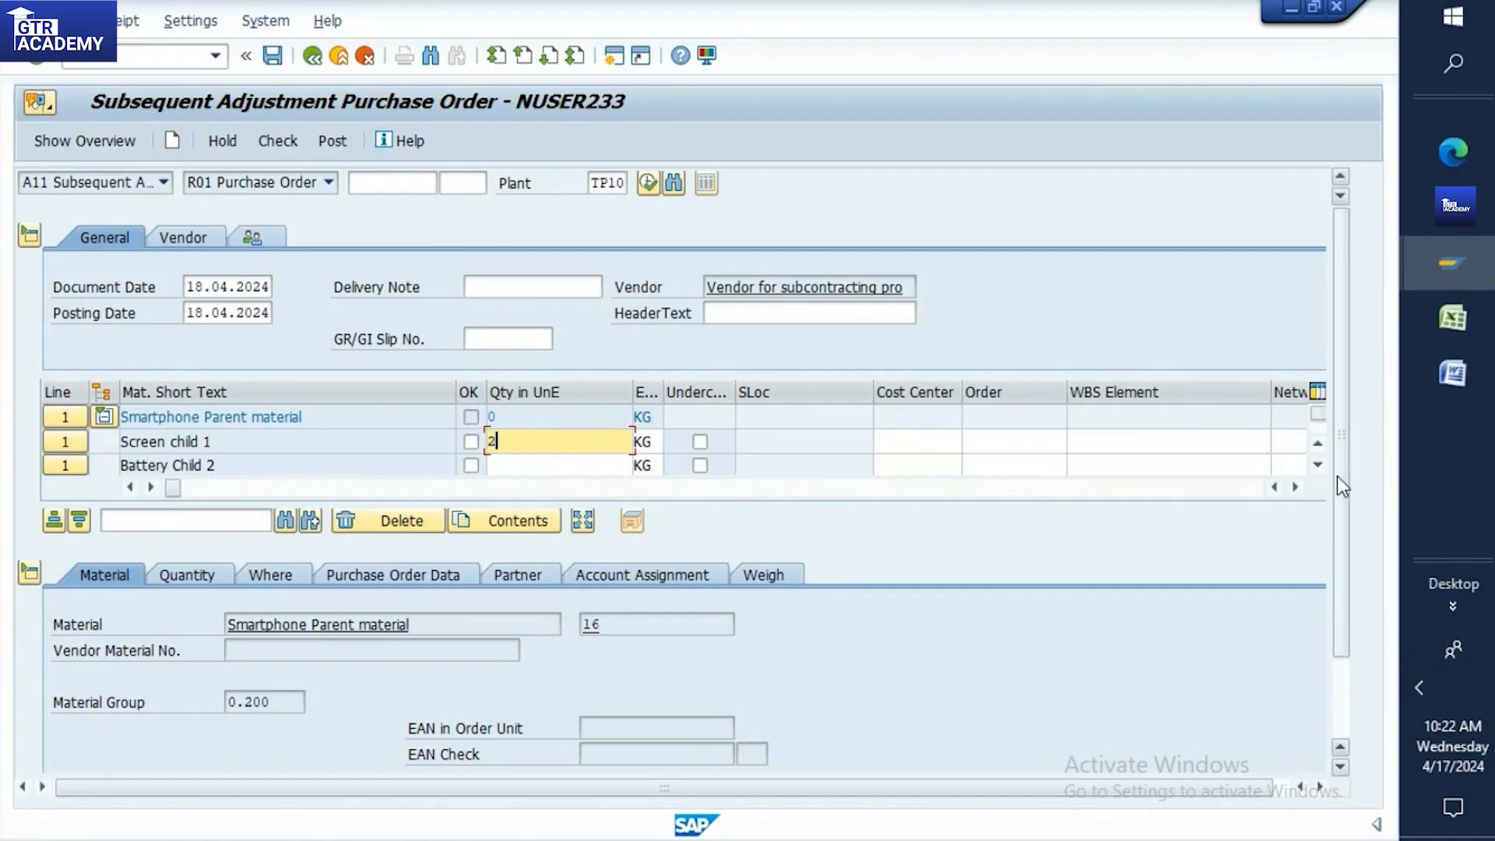
drag(1338, 477, 1304, 655)
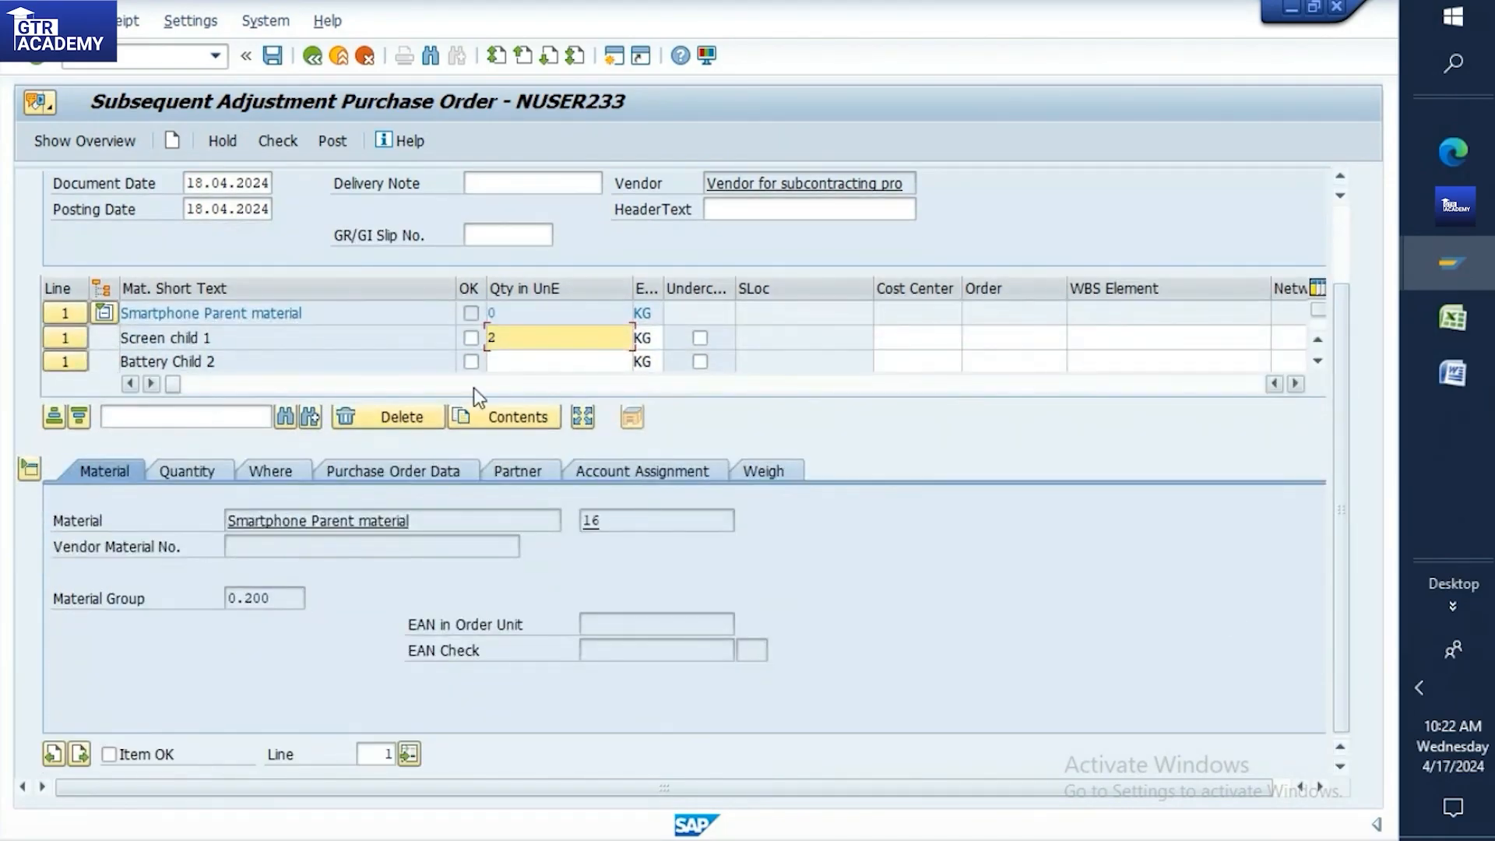
click(288, 146)
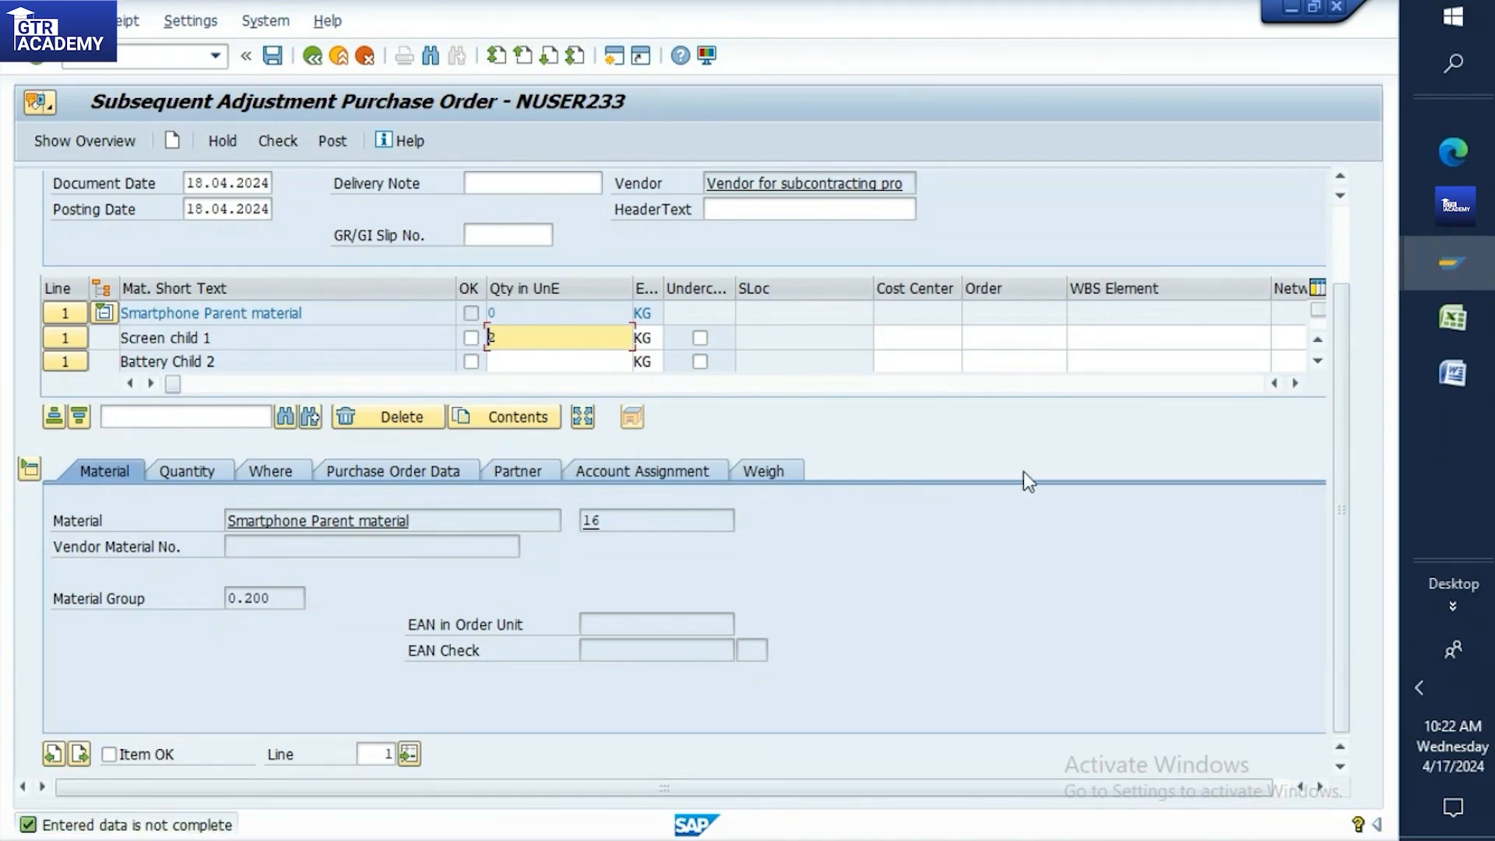
Review the parent item's quantity, movement type and plant, and purchase order details in the subsequent adjustment
click(178, 474)
click(261, 475)
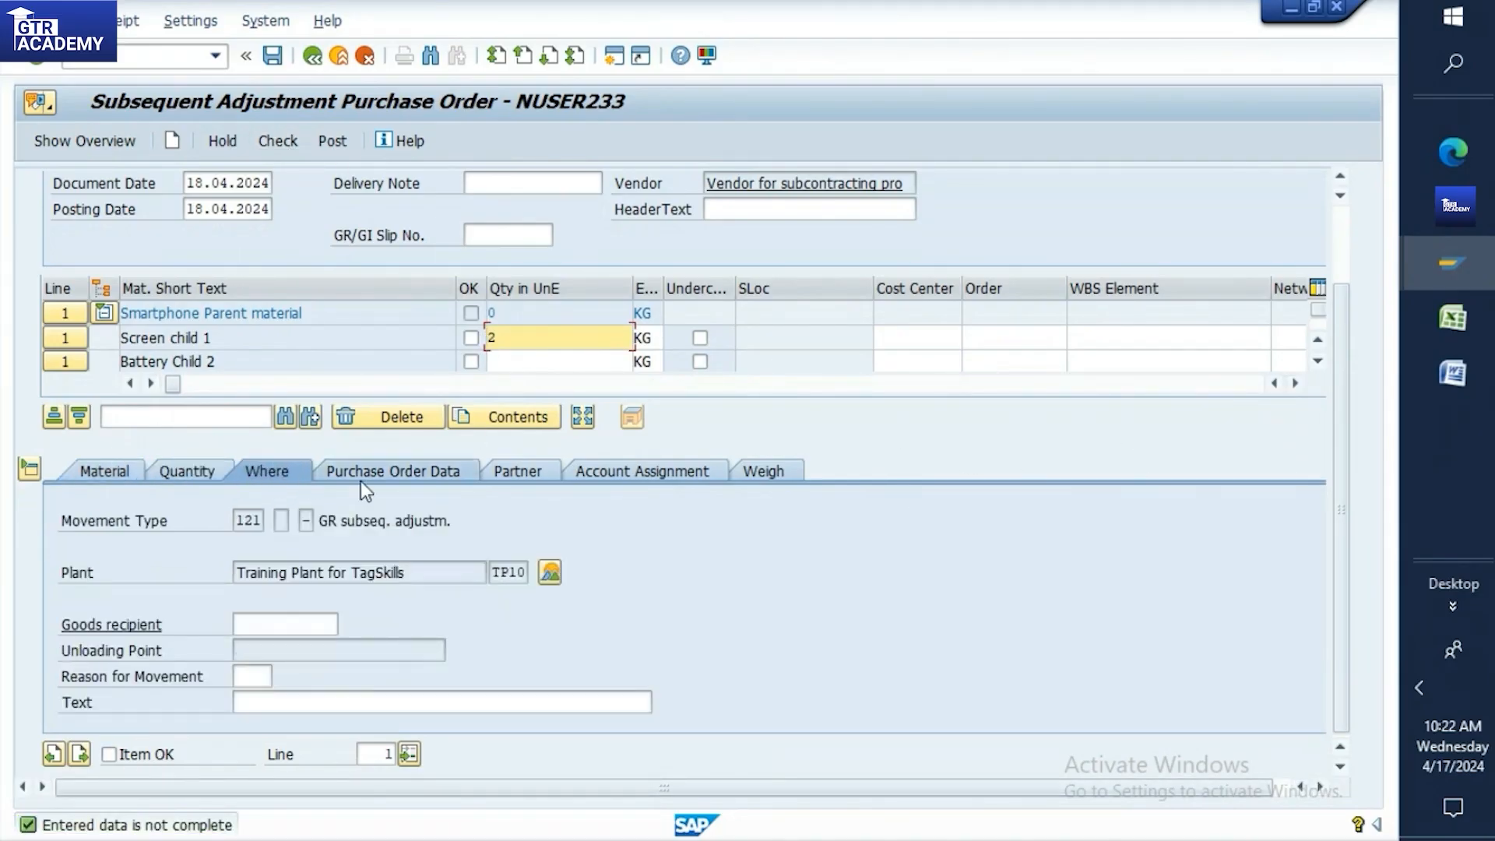
click(377, 479)
click(75, 470)
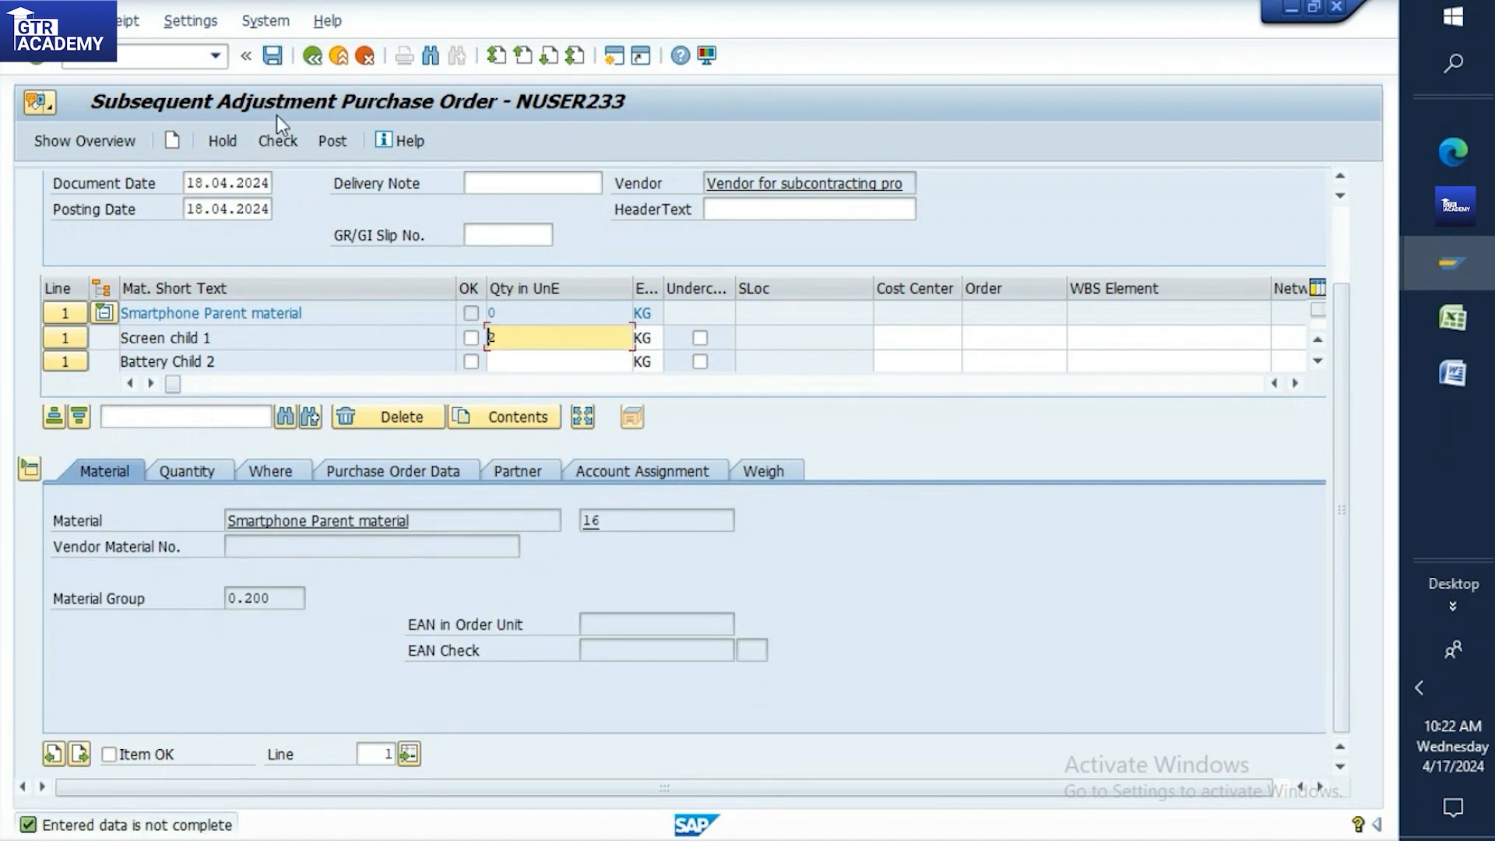
Leave the adjustment for the MMBE stock overview and display material 60000640's stock for plant TP10 and storage location RM00
click(189, 59)
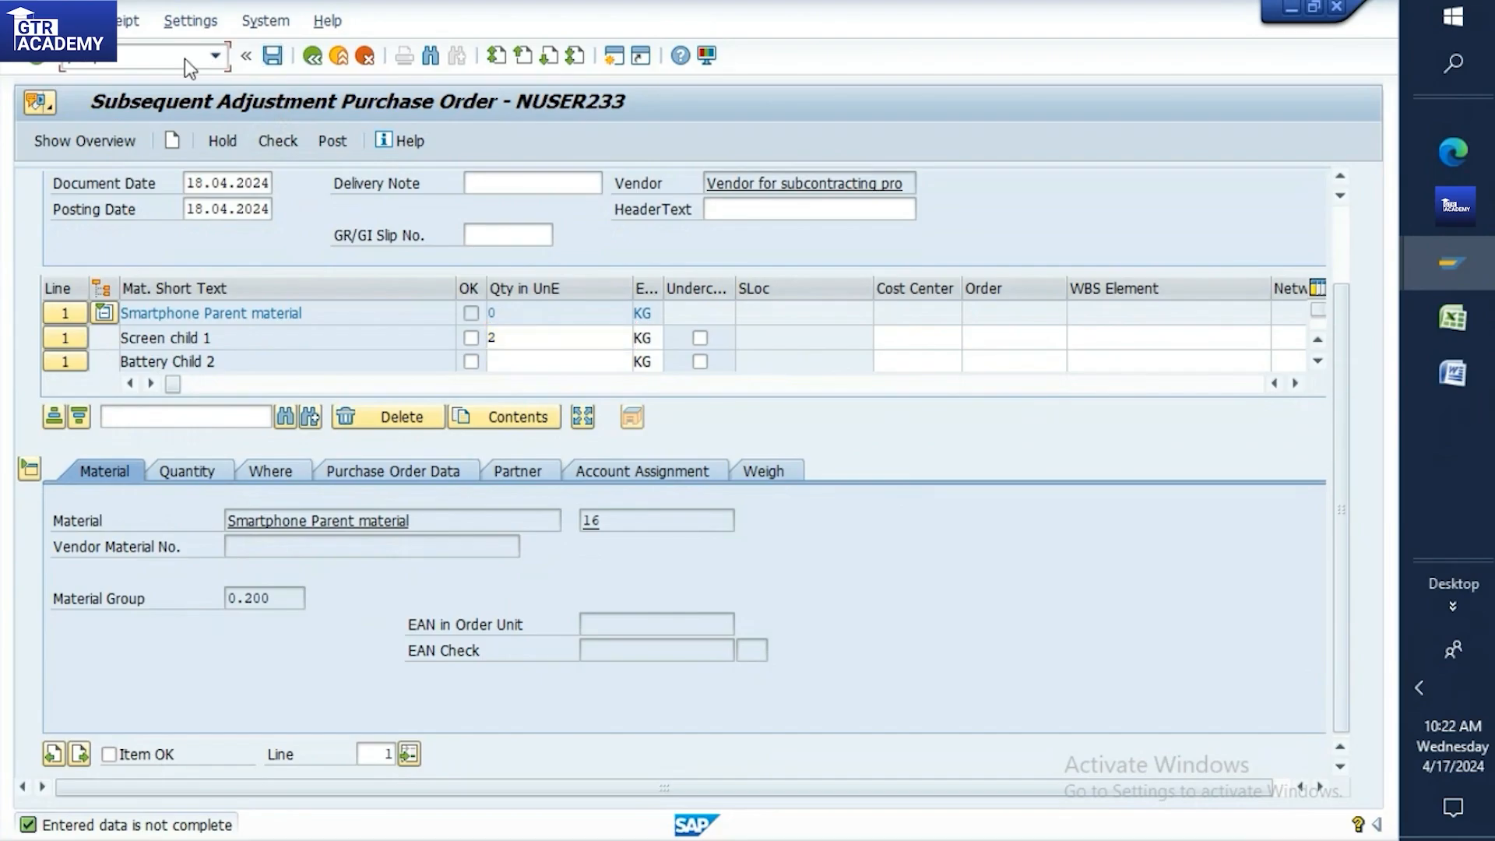
text(/nmmbe)
key(Return)
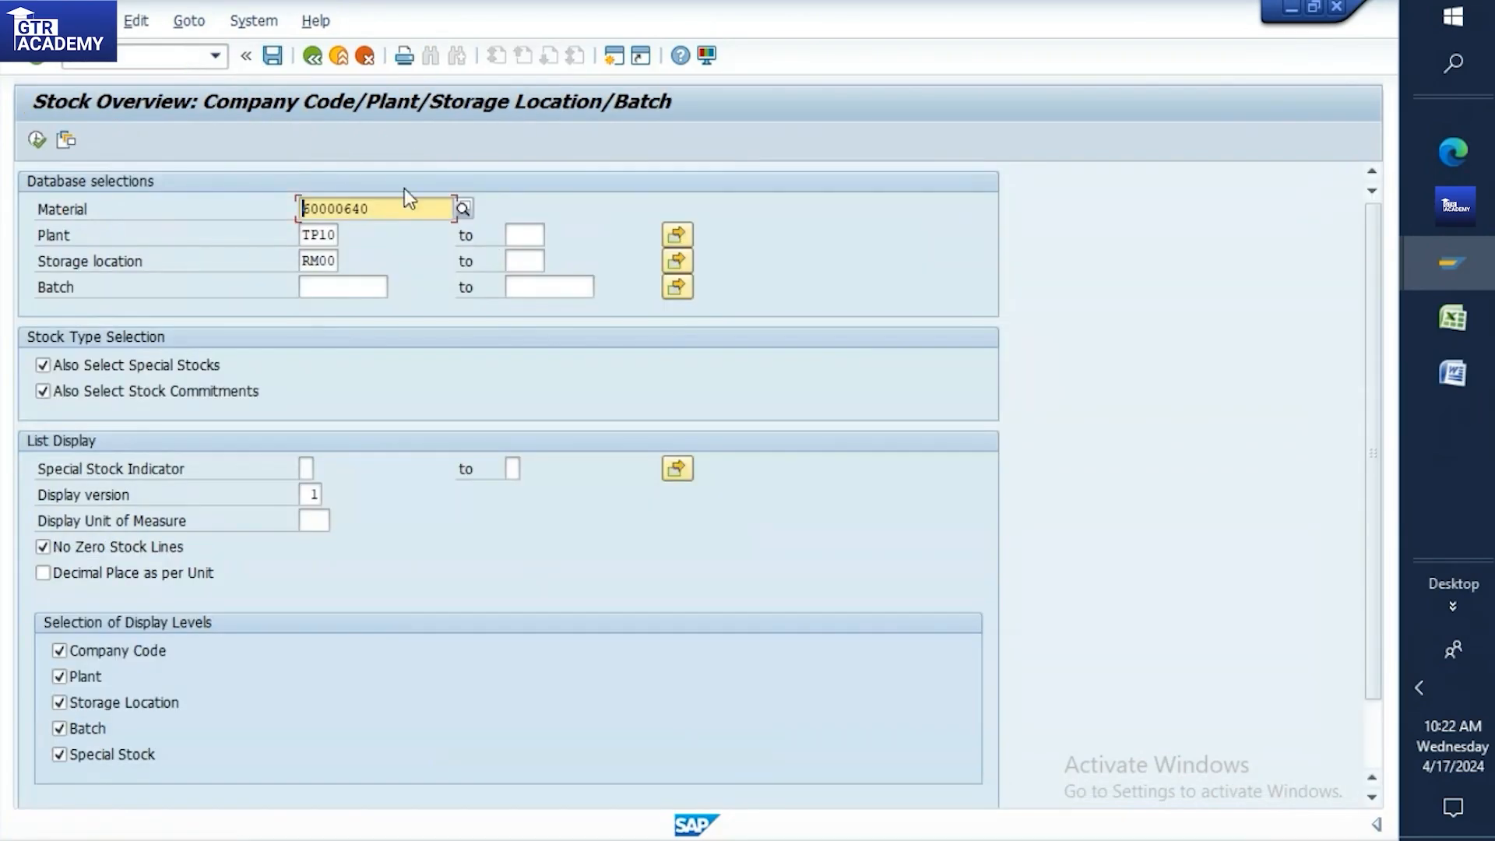
click(38, 140)
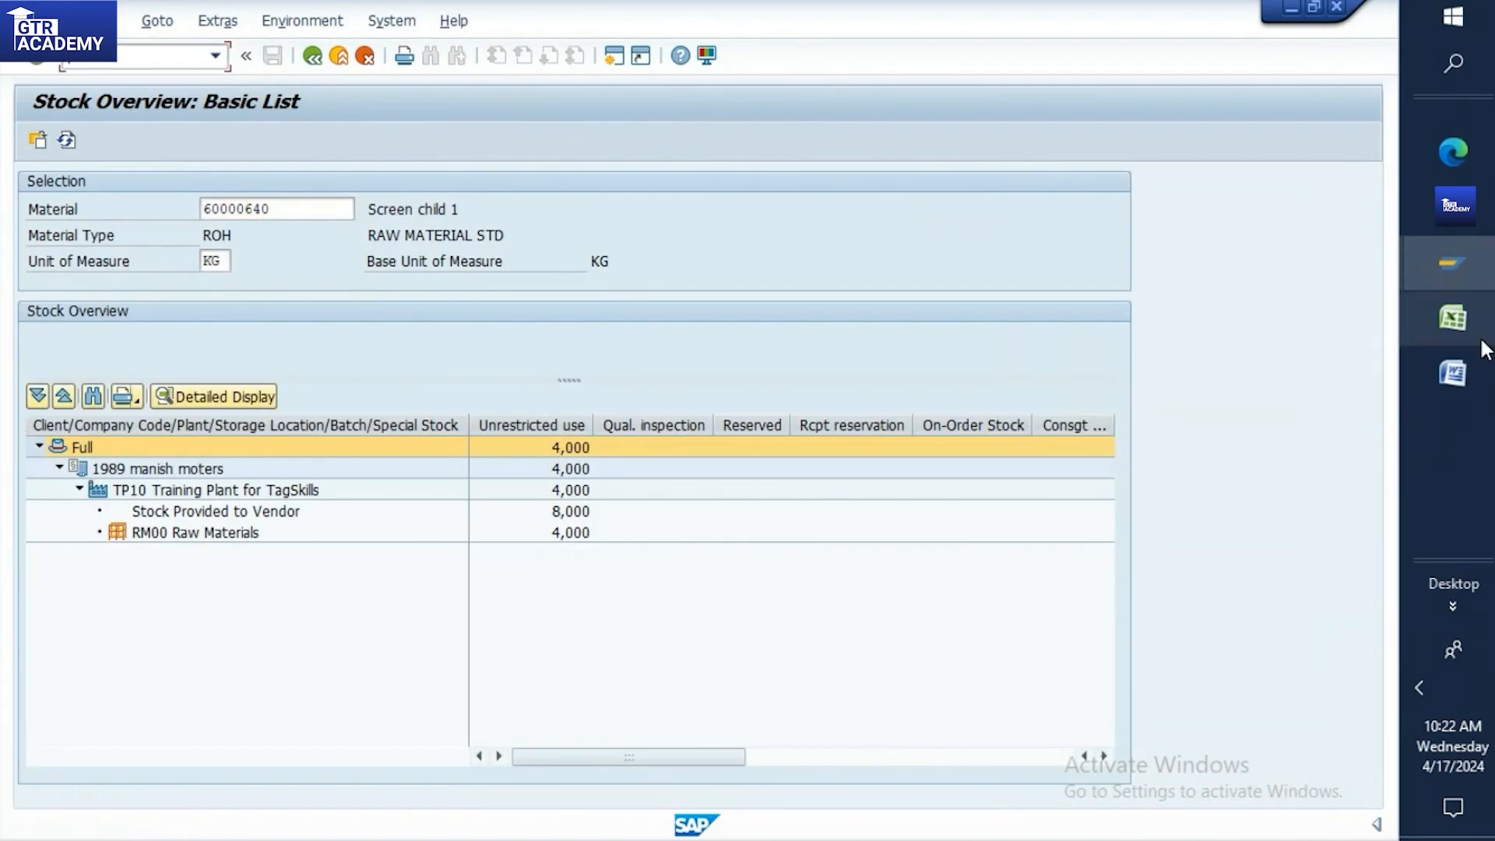
Switch to Excel and extend the ME2O note in cell B219 to "Transfer Raw material to vendor"
click(1453, 318)
click(408, 514)
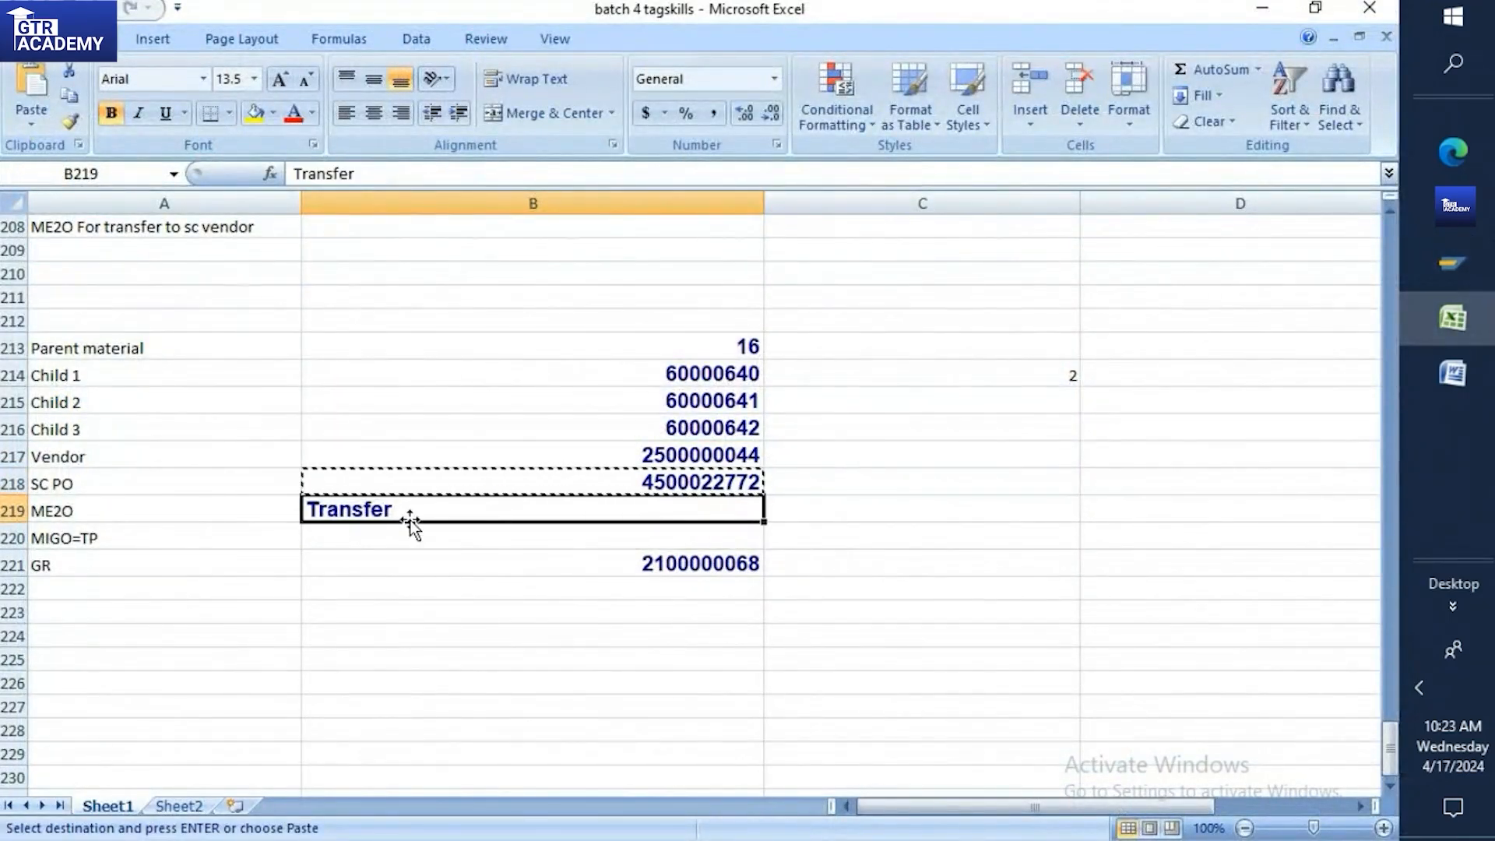
double_click(410, 511)
text(Raw material to vendor)
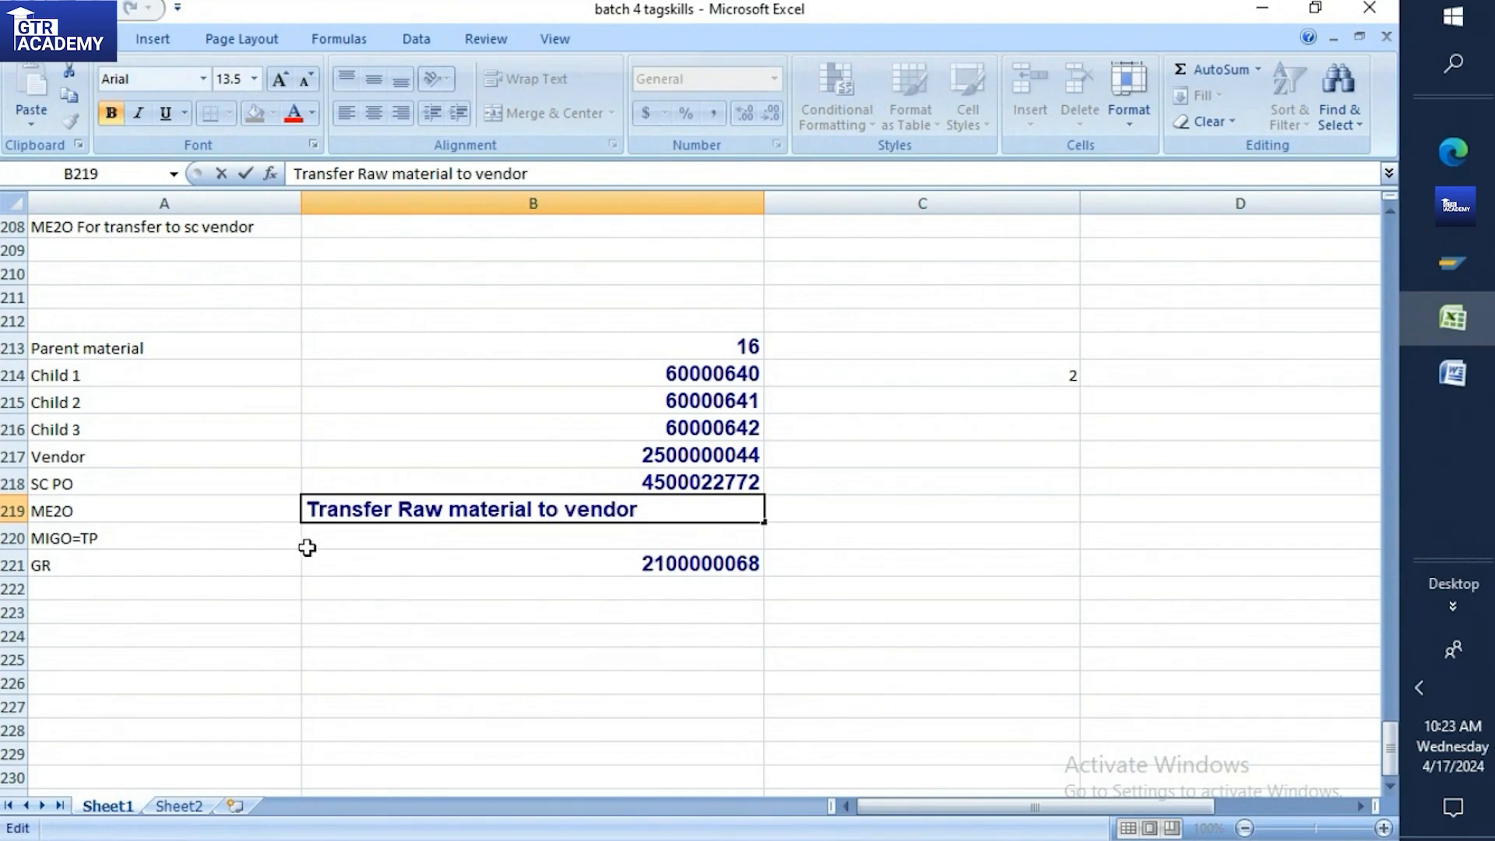
key(Return)
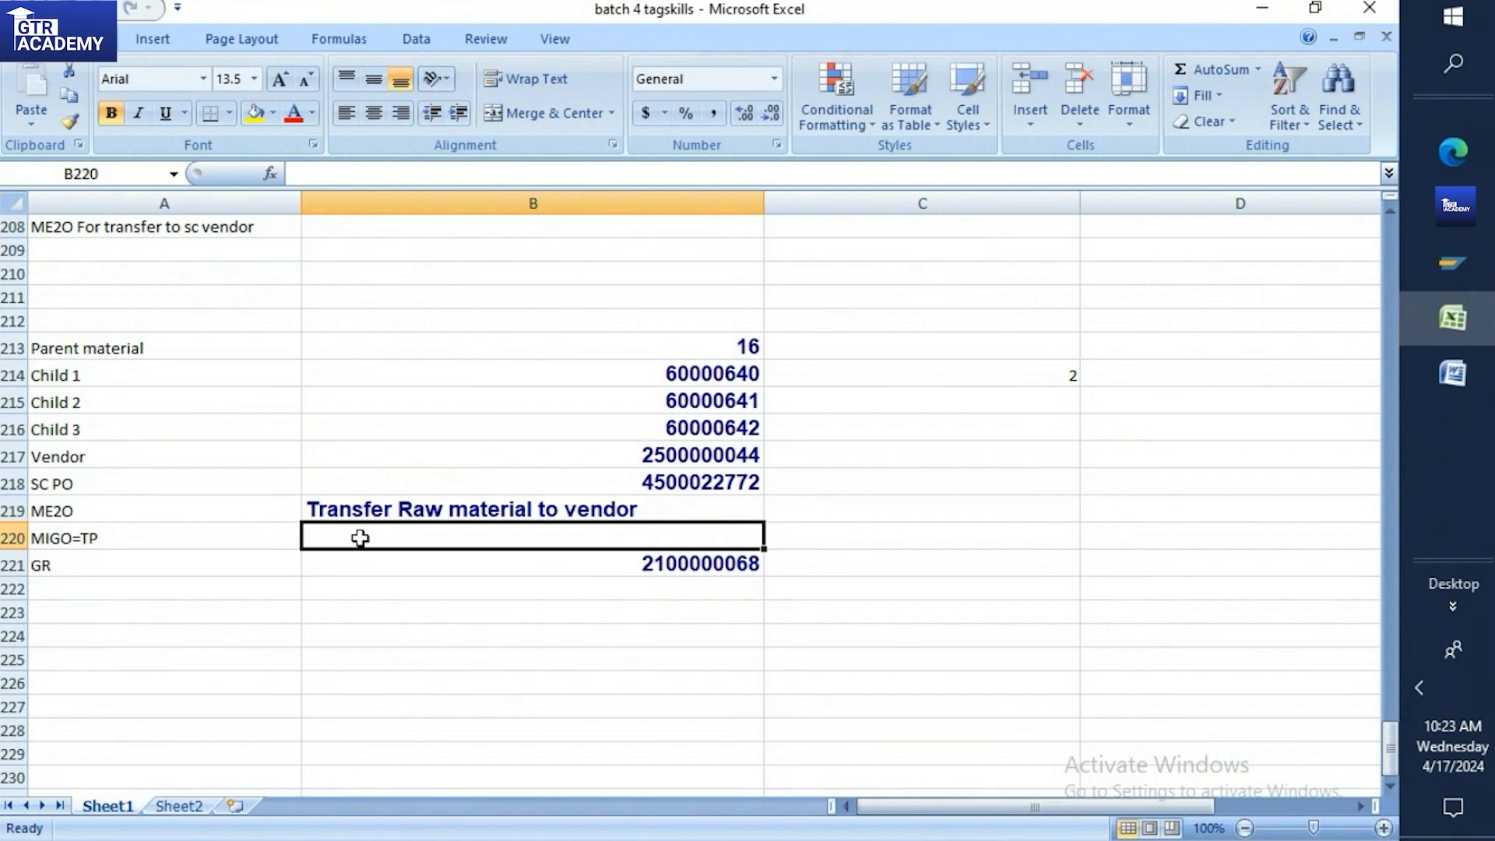
Enter "extra quantities ex:2" in cell B220 beside MIGO=TP
text(extra)
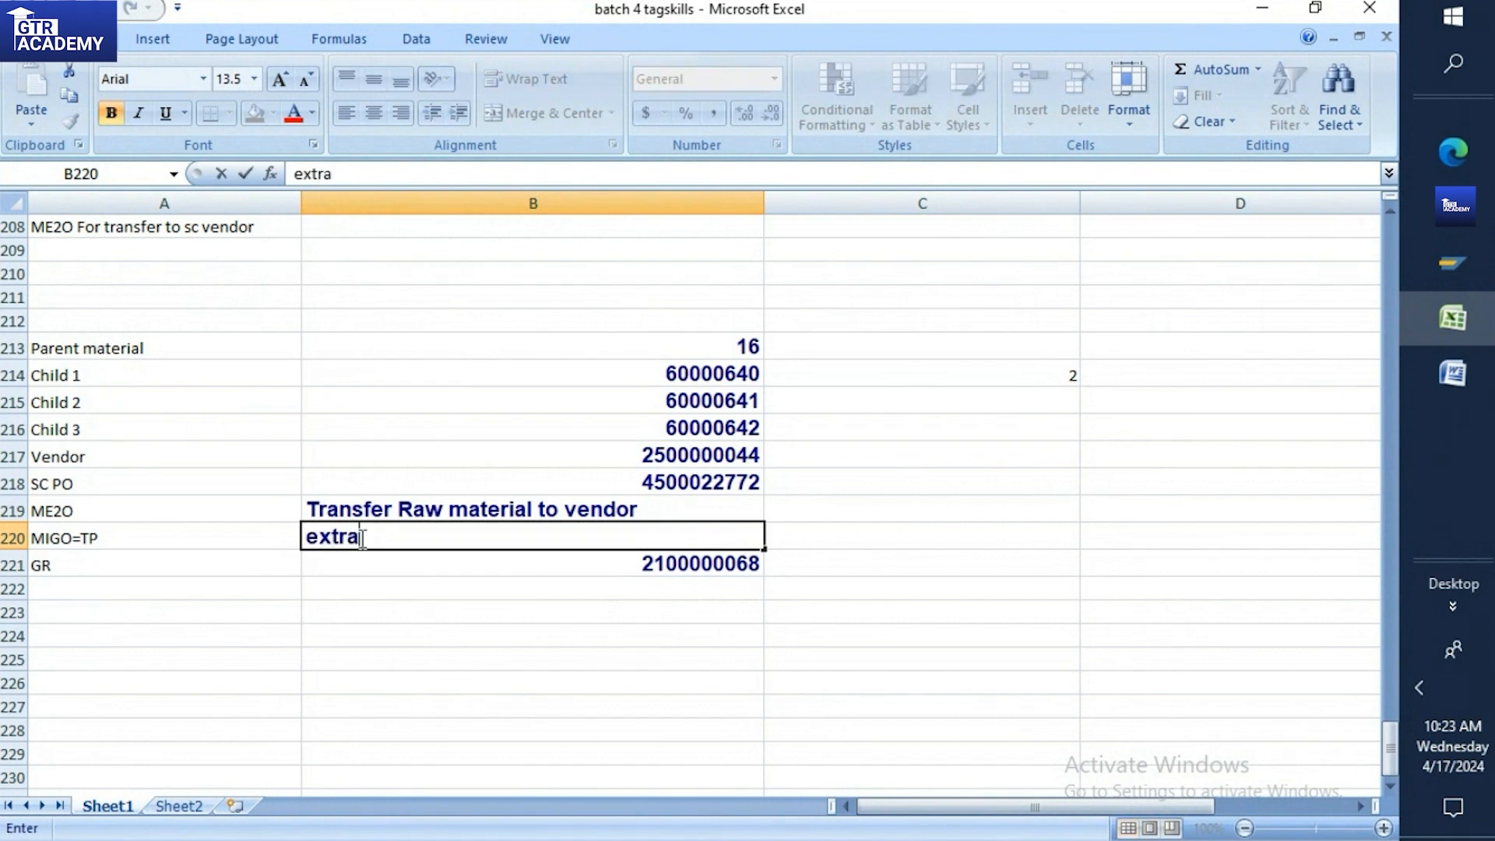
text( quantiti)
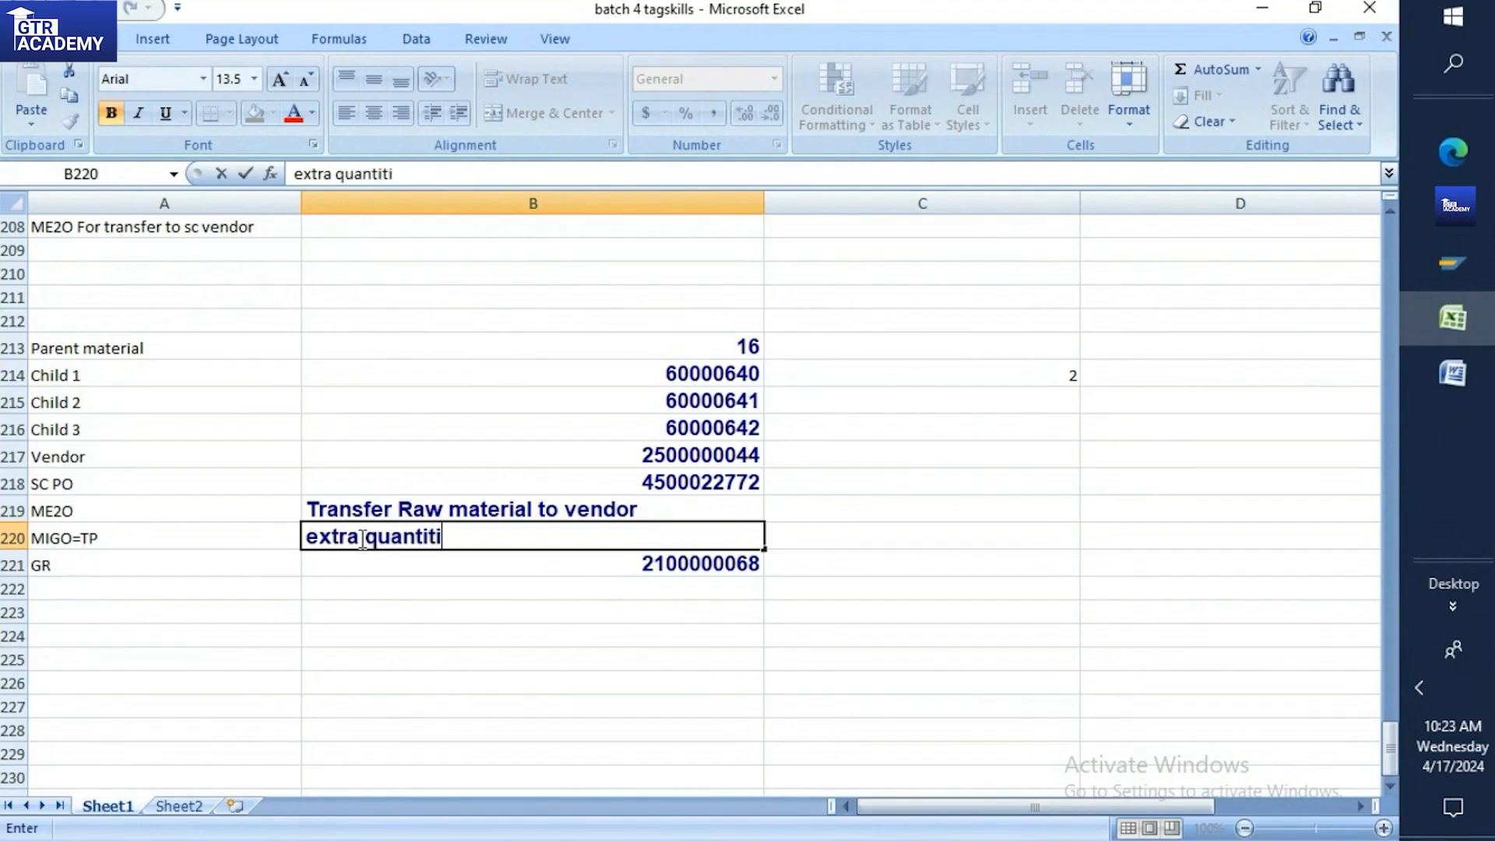
text(es ex:2)
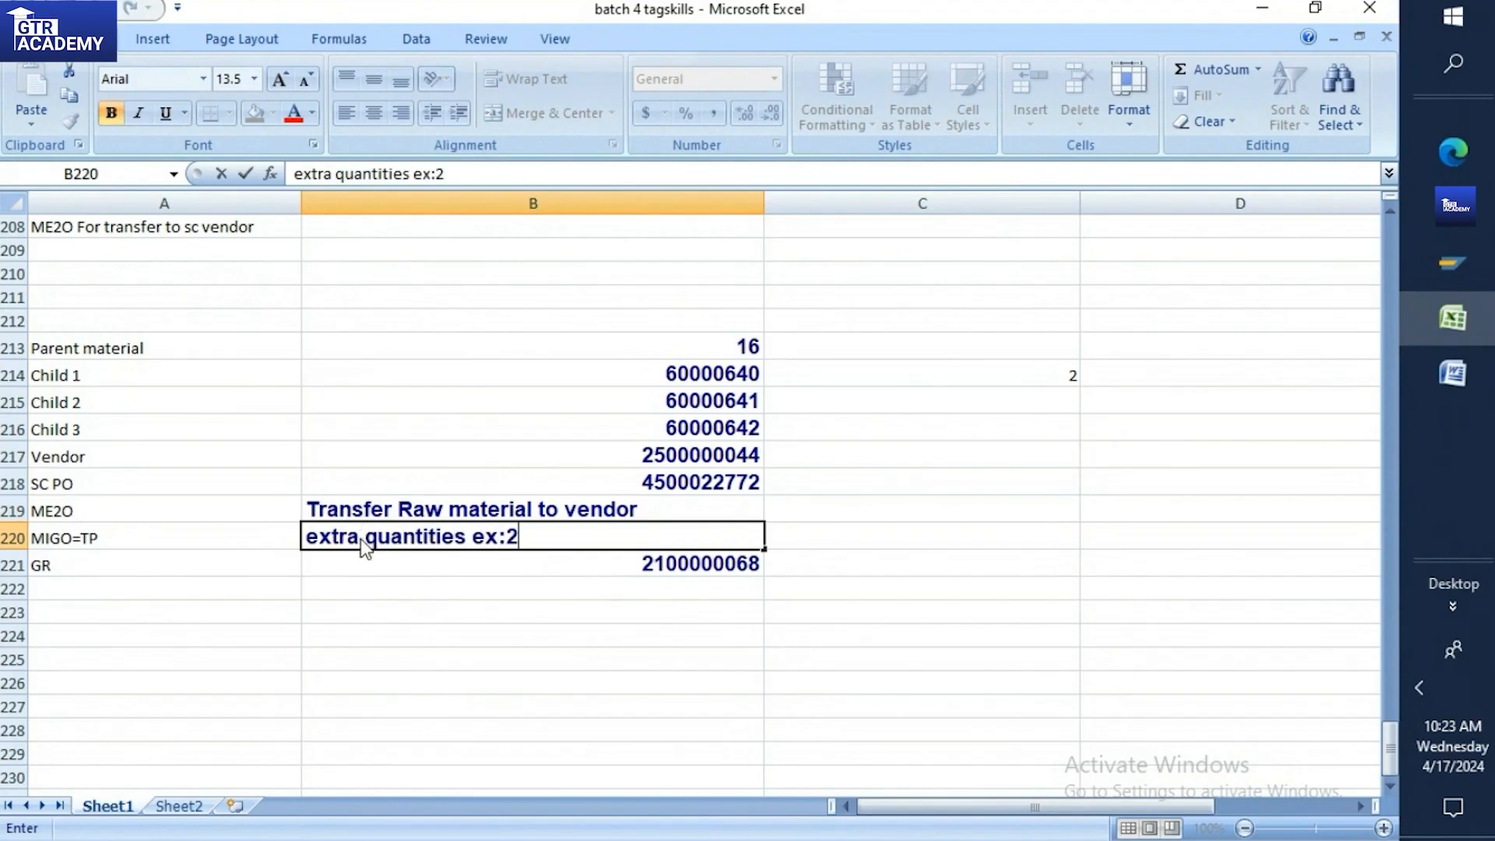
click(173, 575)
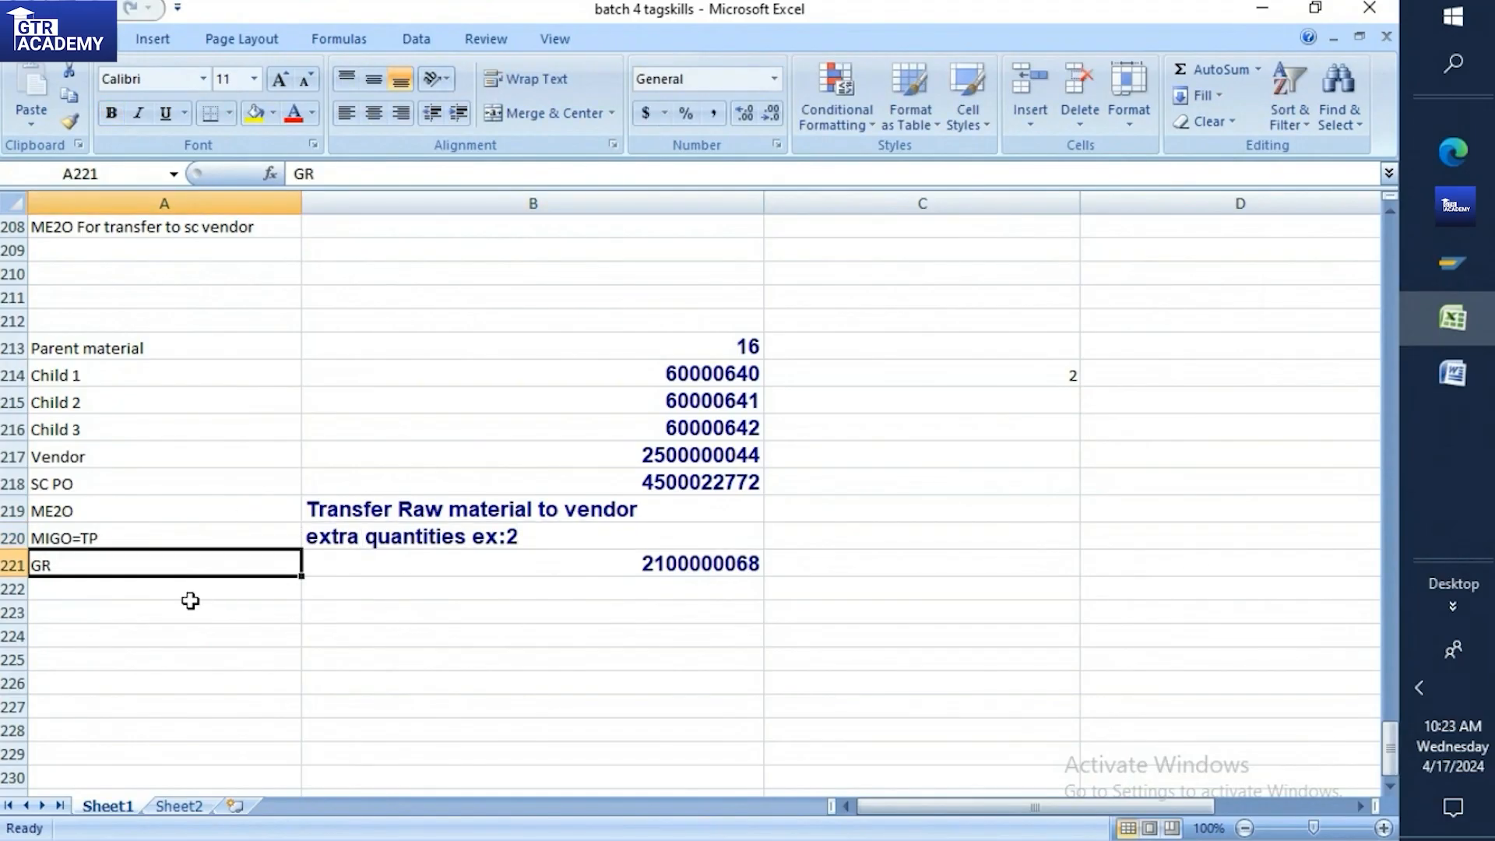
Document the adjustment step in row 222 with "MIGO=Subsequent adj" in column A and "CHILD 1:2" in column B
click(194, 594)
text(M)
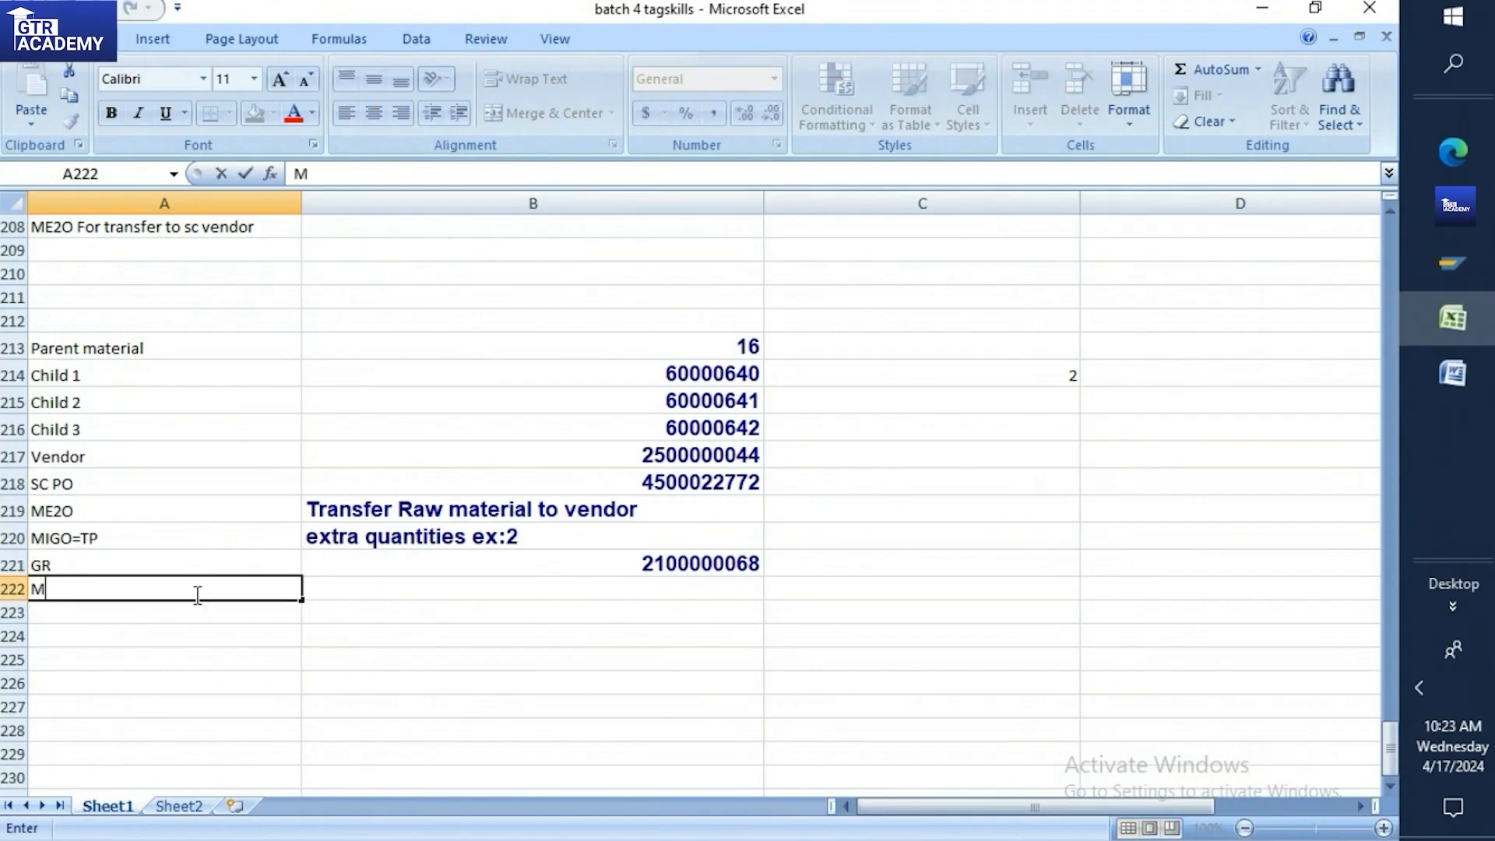
text(IGO=Subsequent adj)
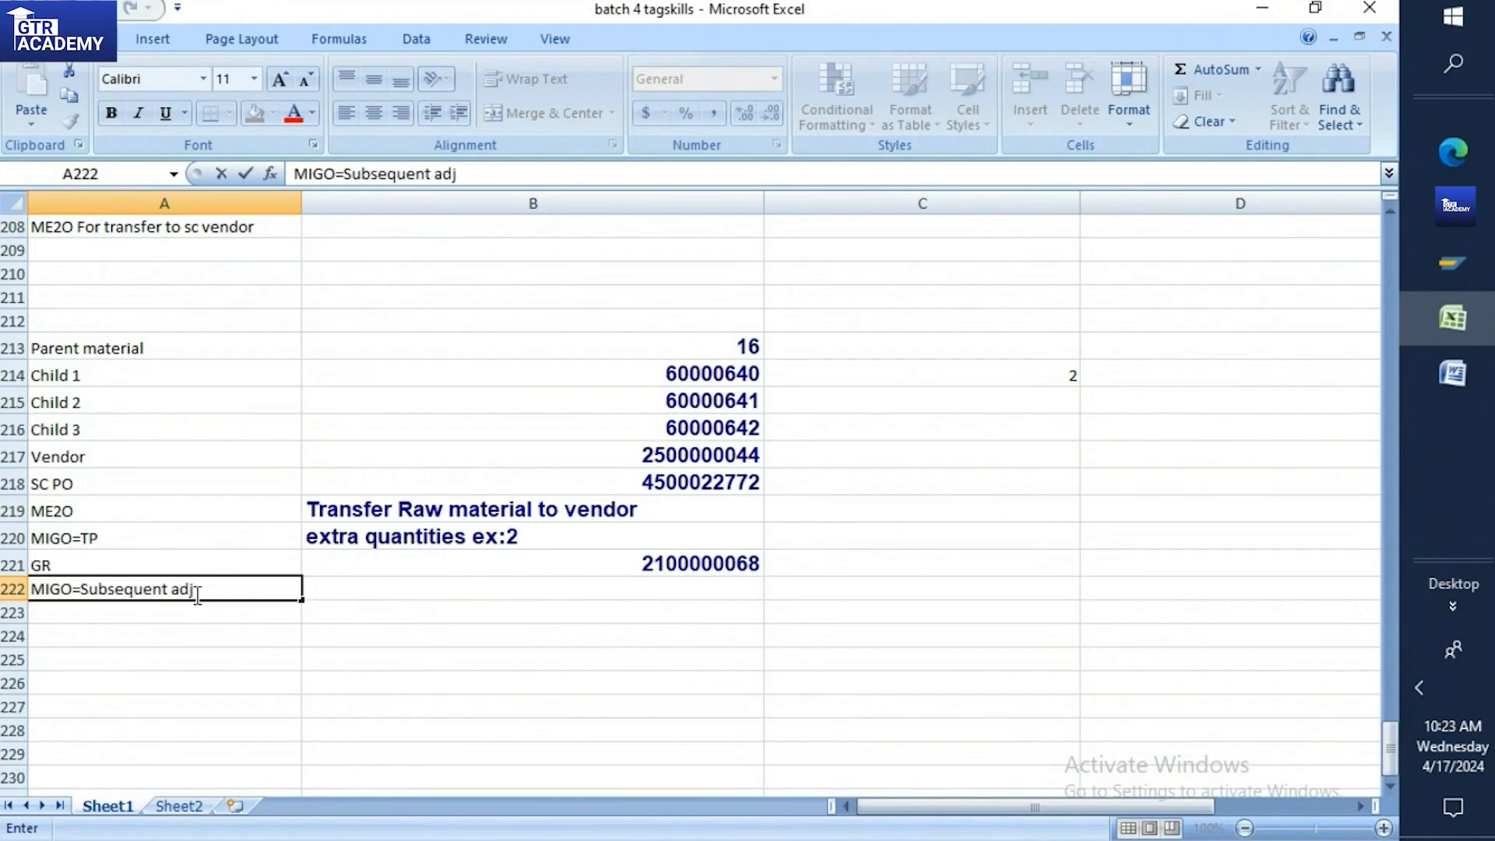
click(335, 585)
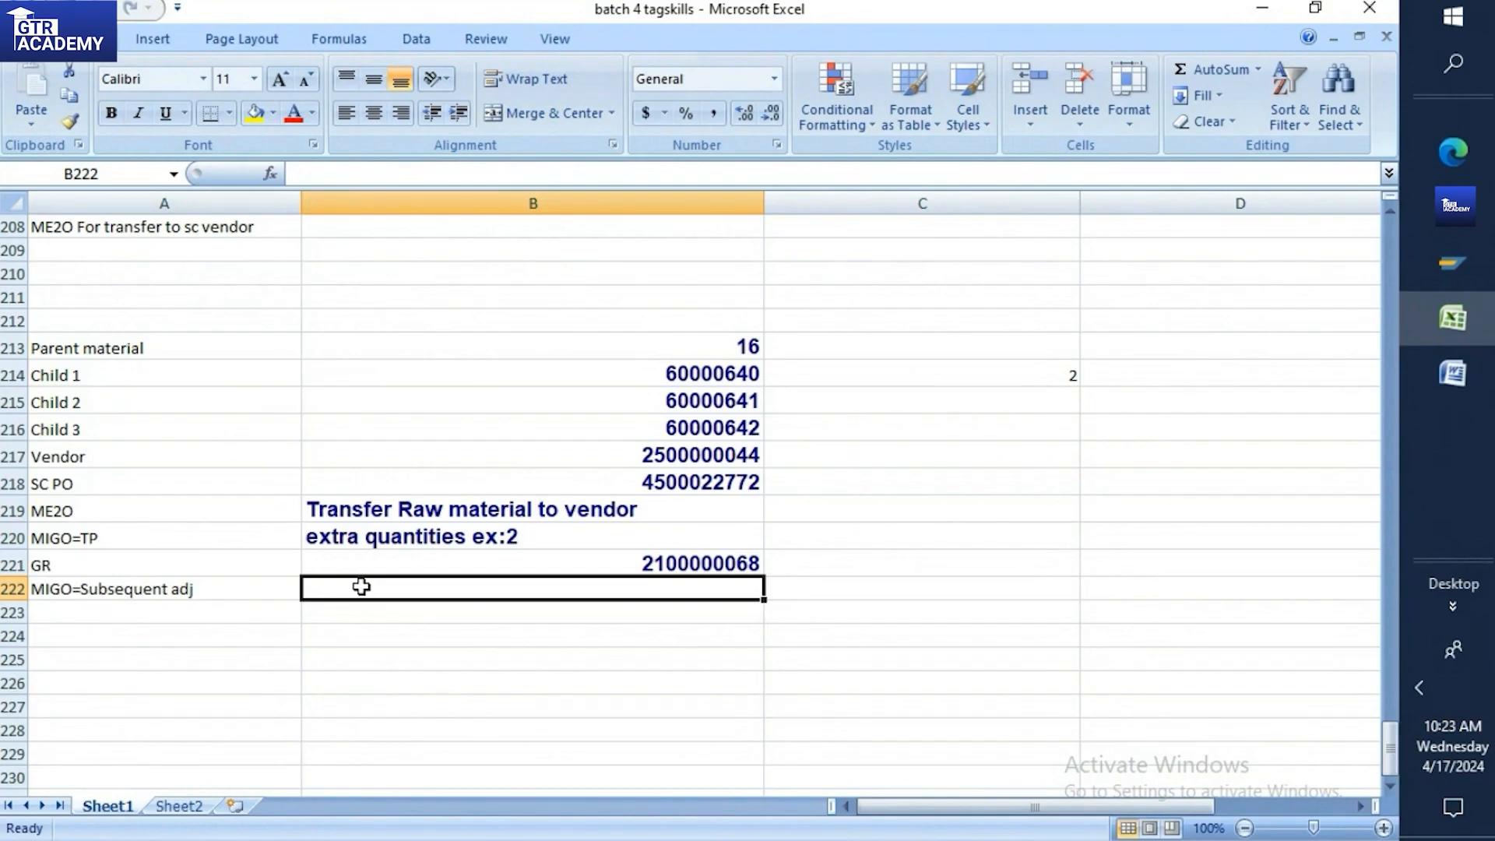
text(CHILD)
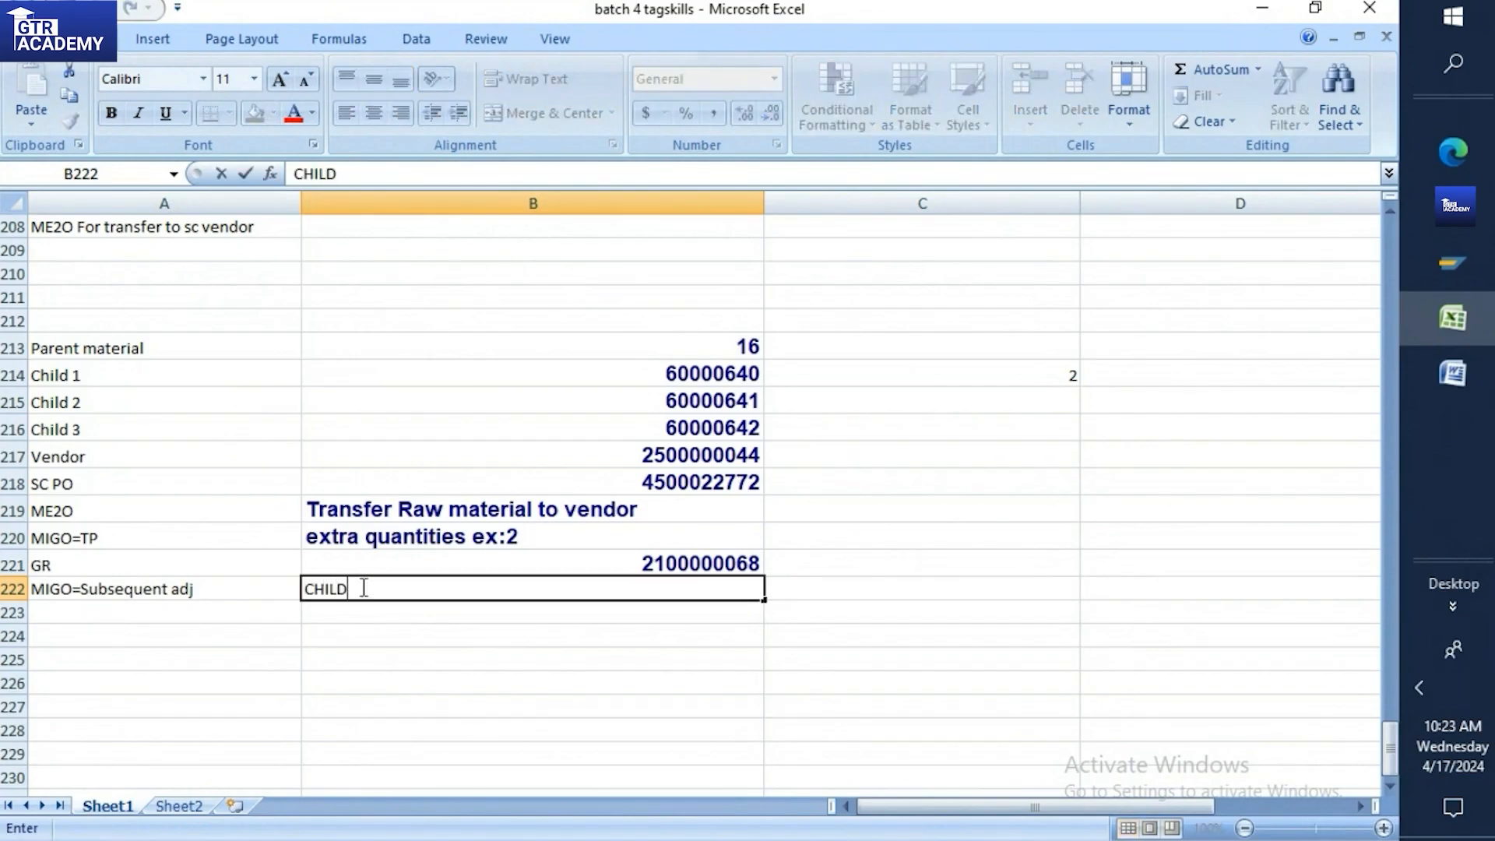
text( 1:2 MA)
key(BackSpace)
key(BackSpace)
key(BackSpace)
click(356, 614)
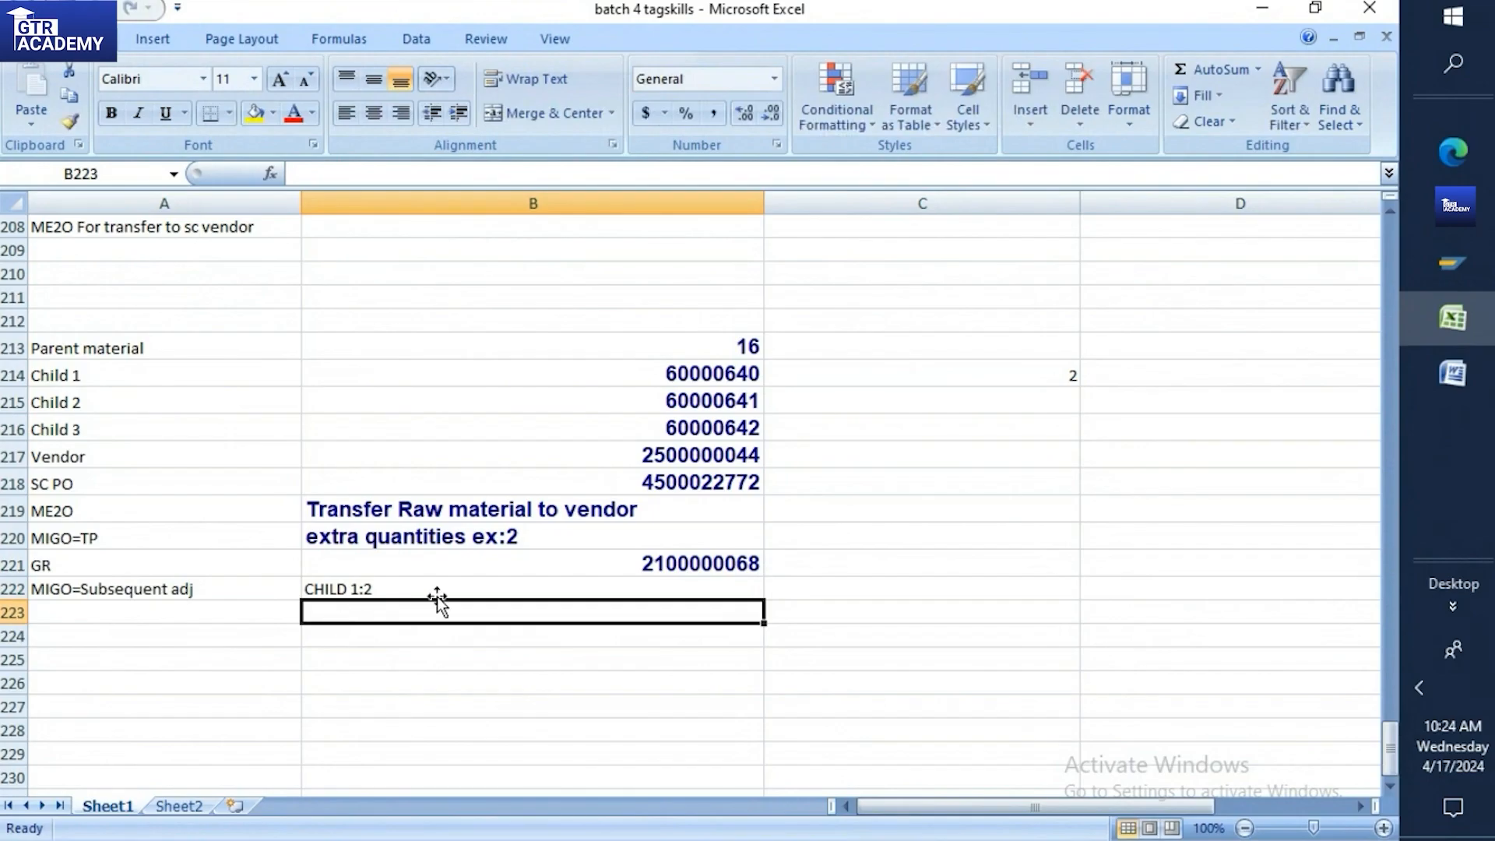
Enter the heading "OVERCONSUMPTION" in cell A212 above the Parent material row
click(175, 313)
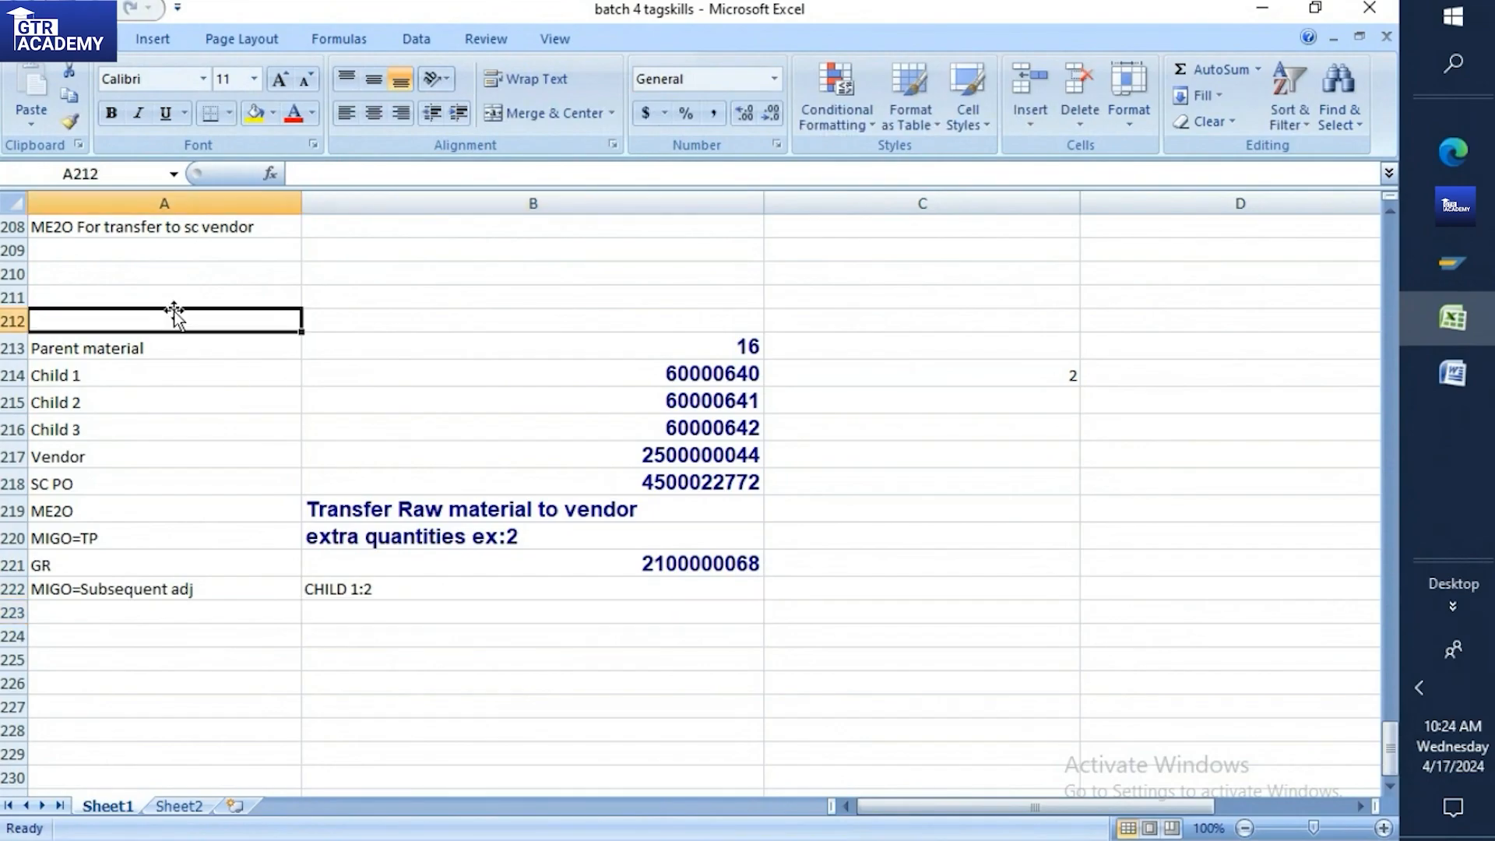
text(OVE)
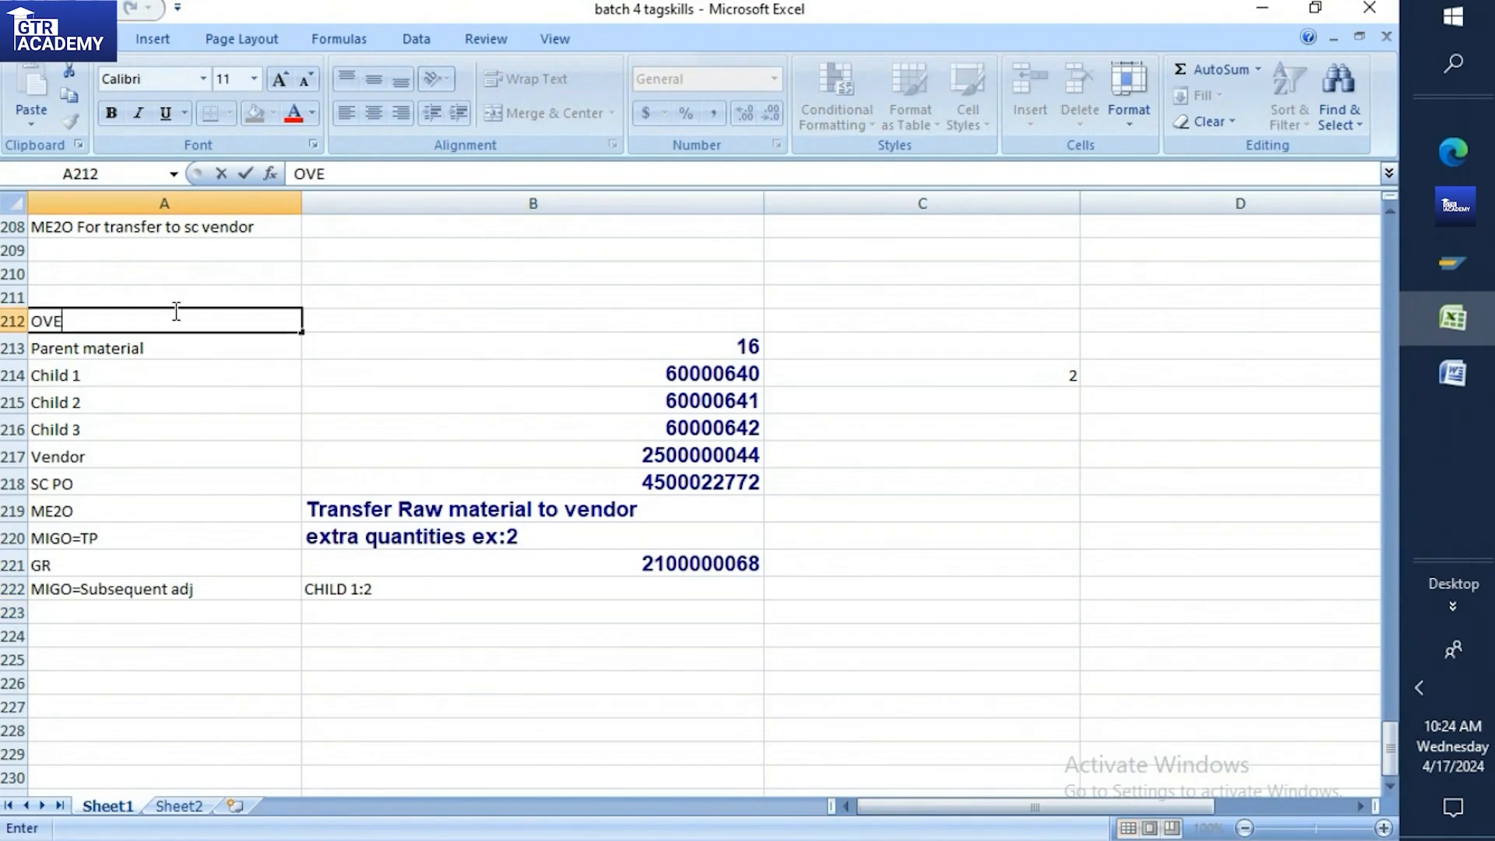
text(RCONSU)
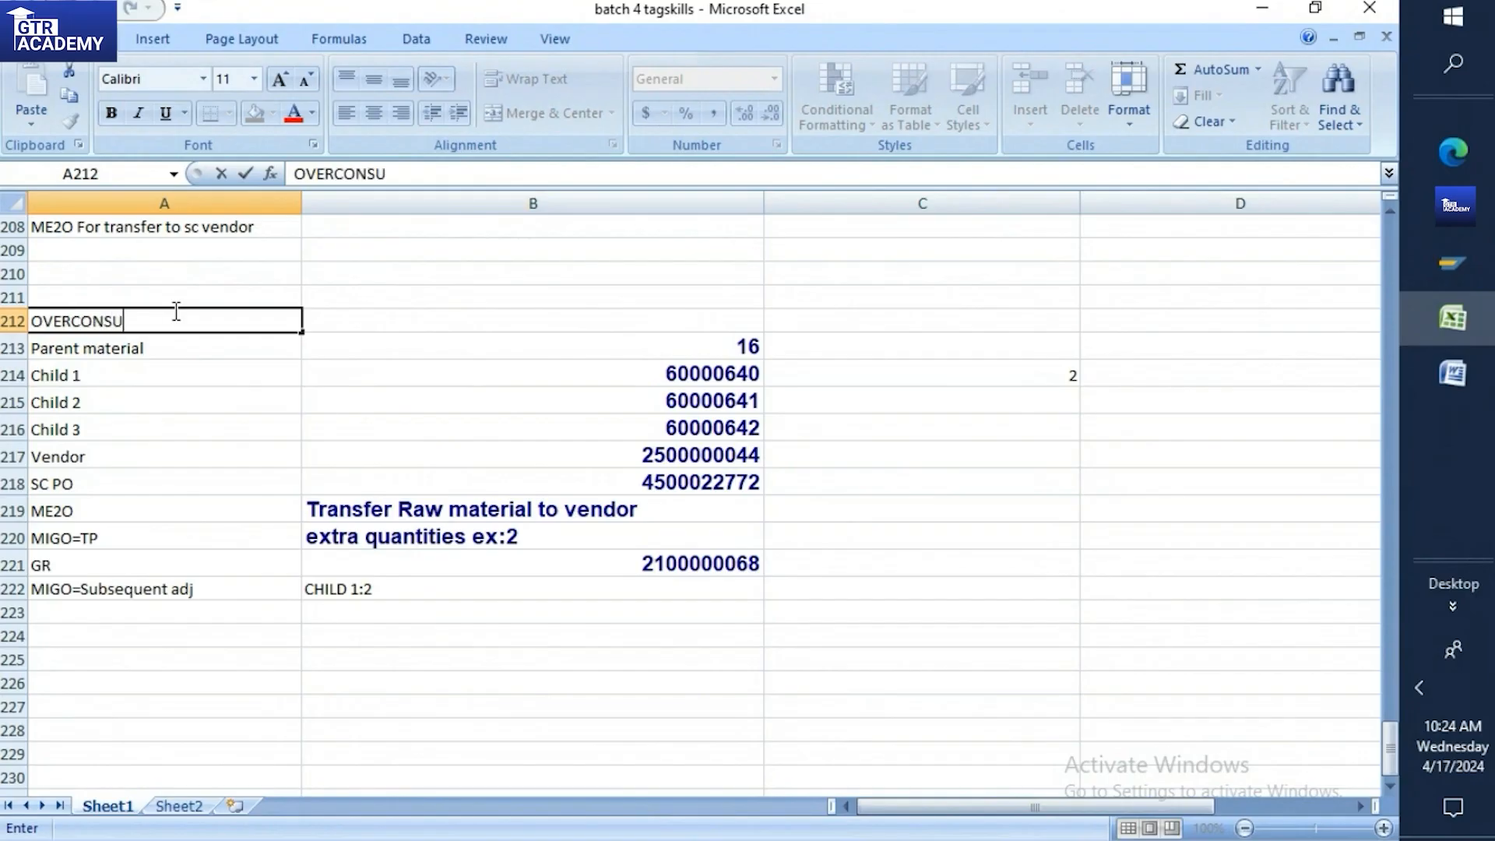
text(MPTION)
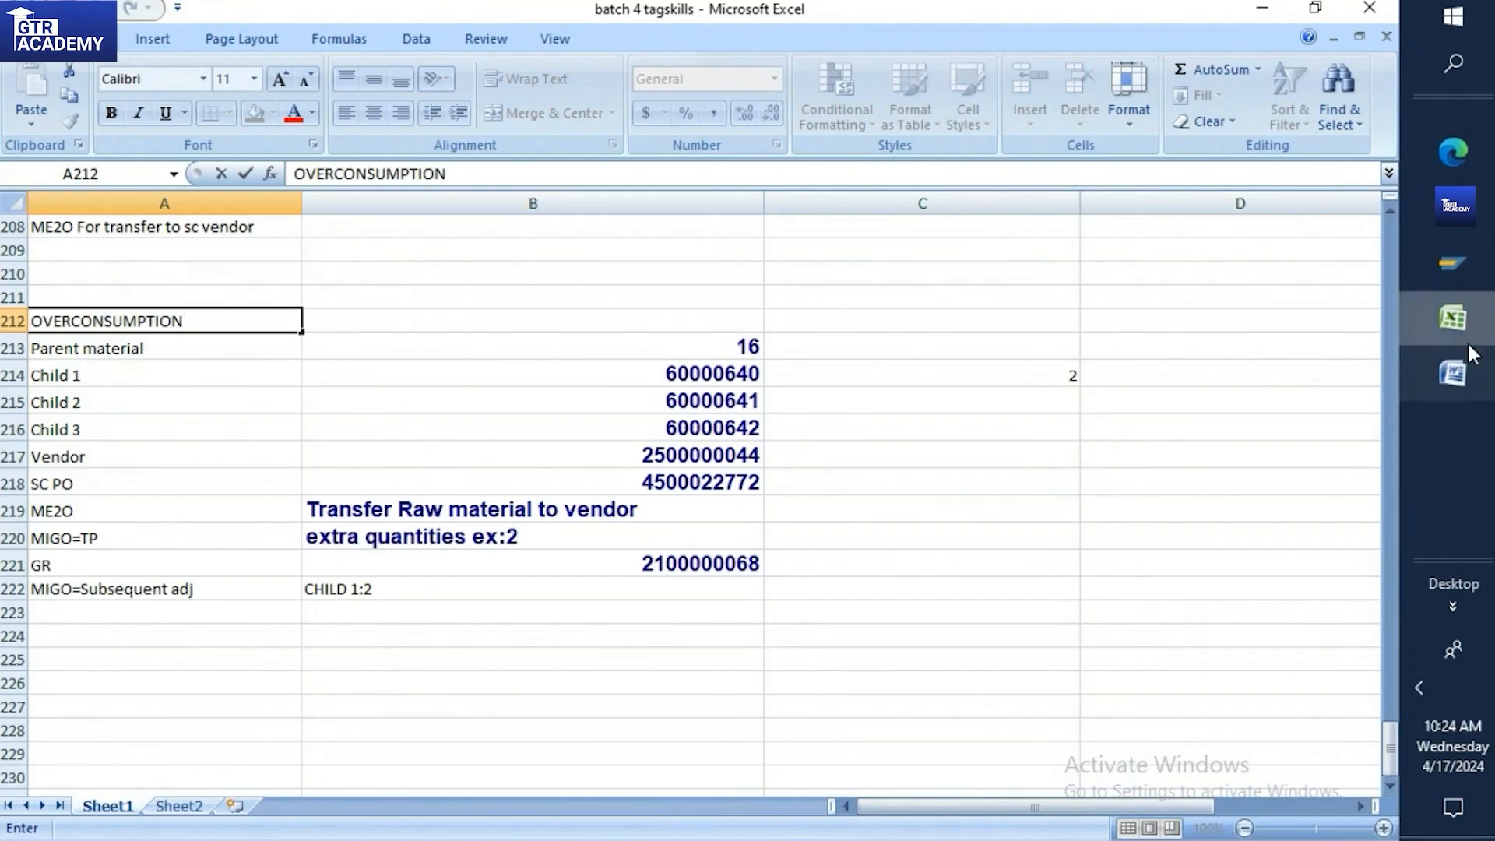
Switch back to SAP and reopen MIGO from the stock overview for the A11 Subsequent Adjustment
click(1456, 286)
click(1302, 340)
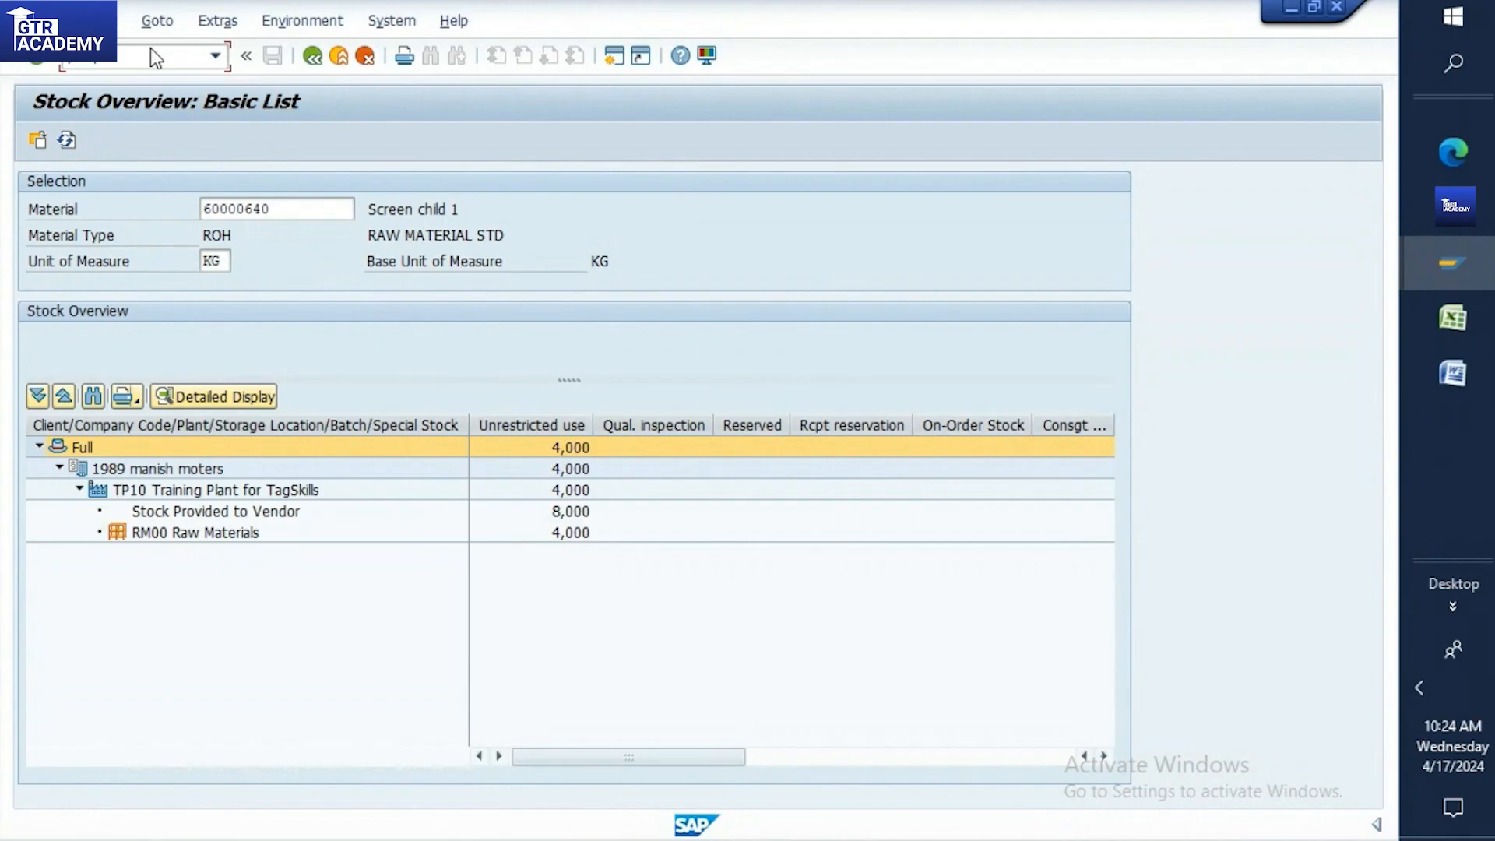
key(Return)
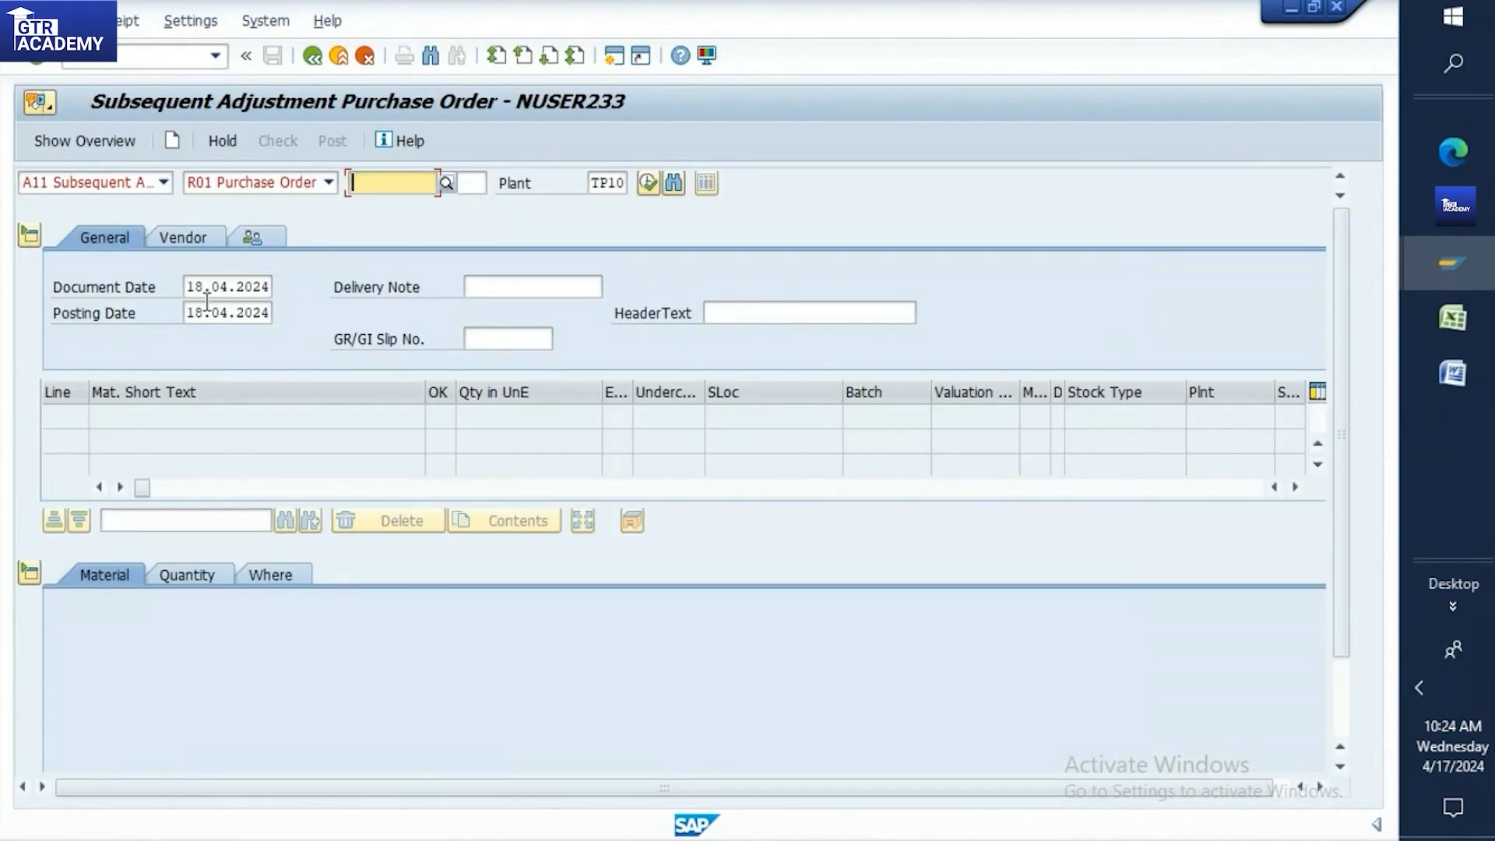
Copy the SC PO number from Excel cell B218 into MIGO's Purchase Order field and load its items
click(1473, 324)
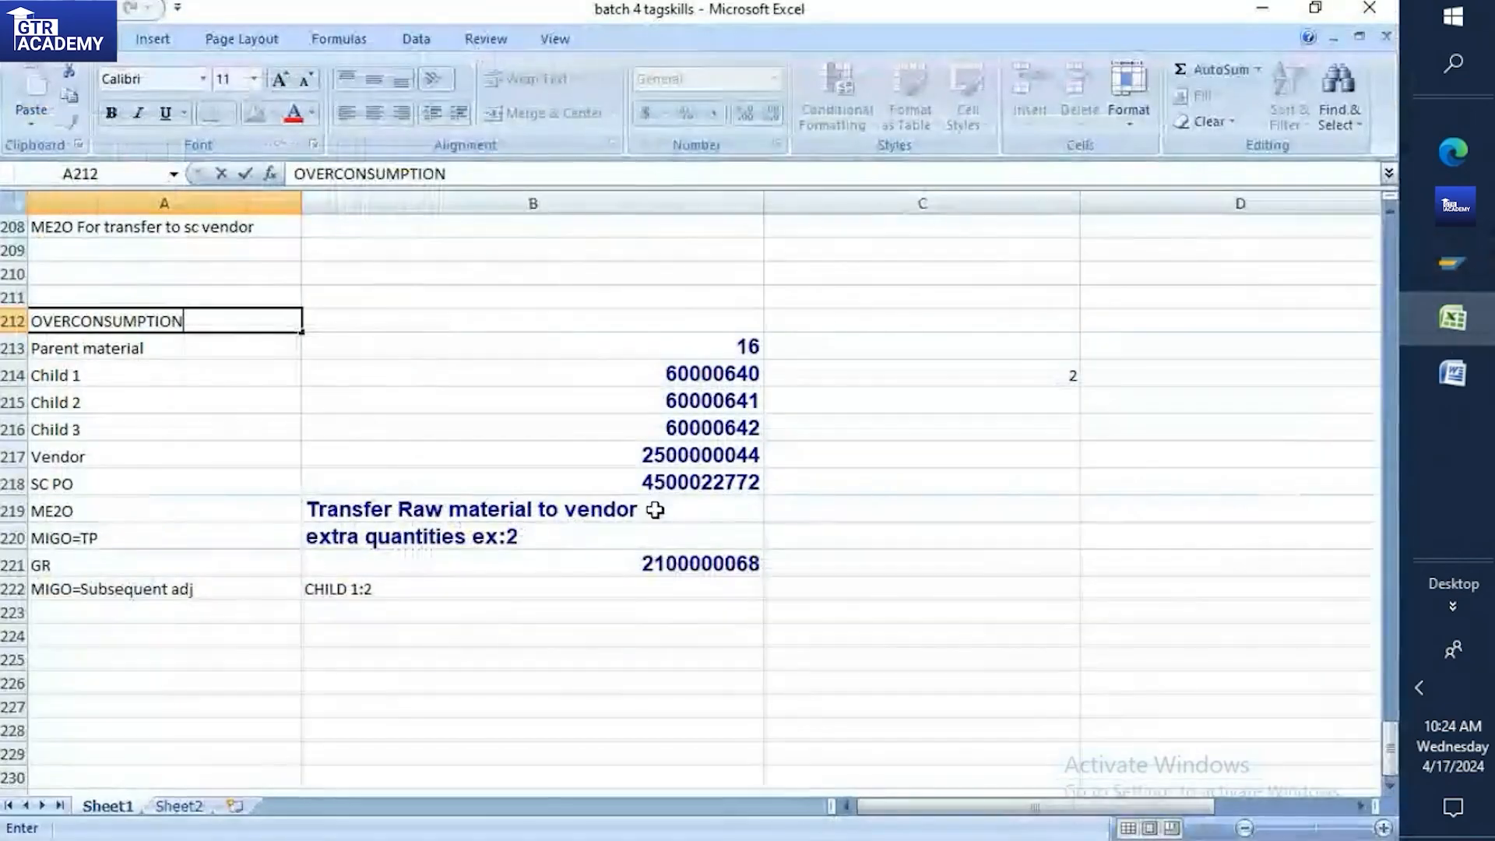
click(667, 484)
key(ctrl+c)
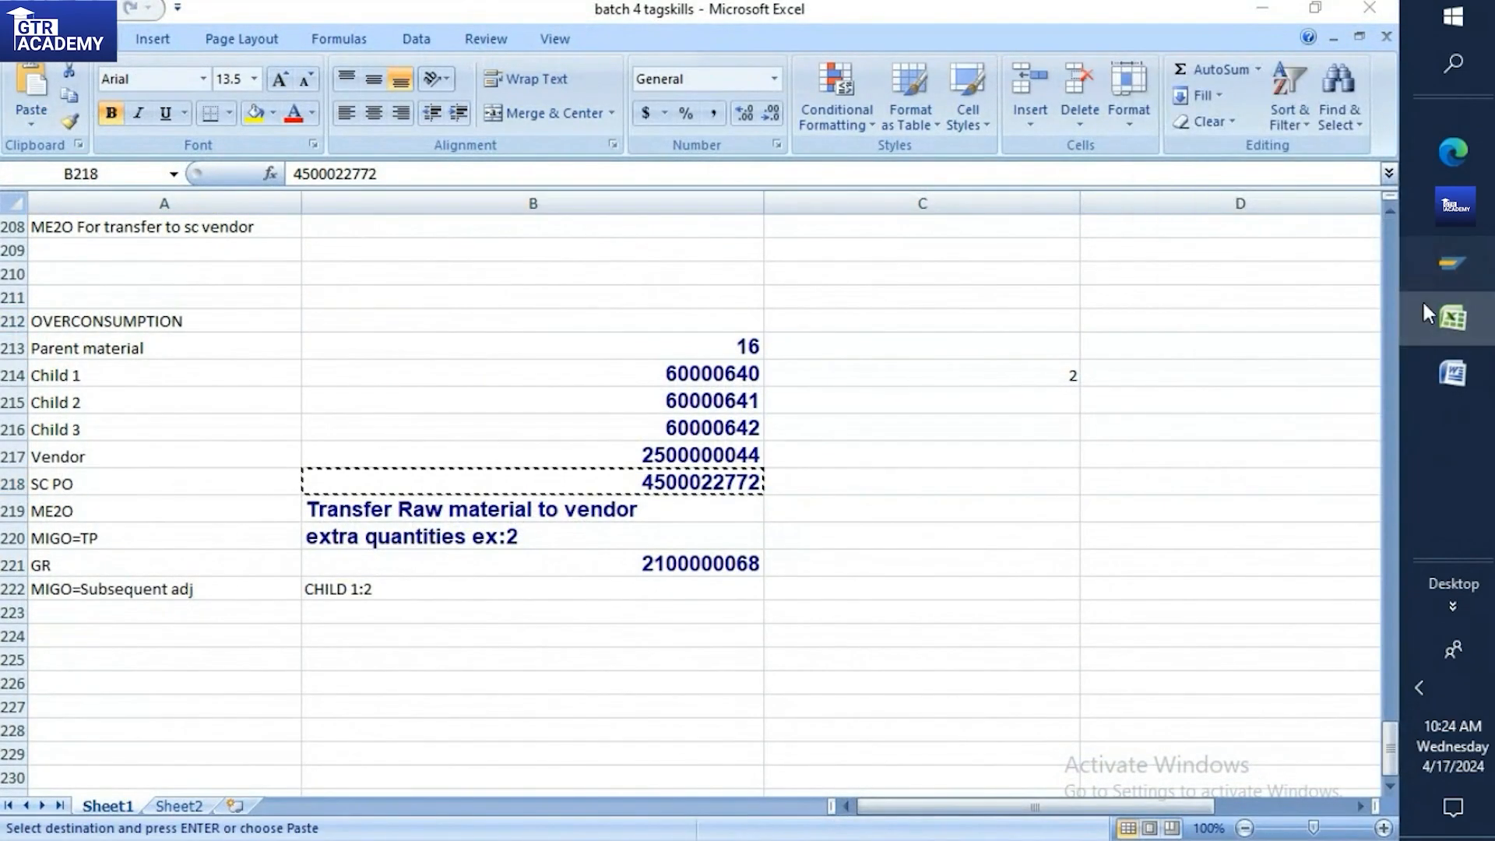
mouse_move(1453, 263)
click(1324, 376)
key(ctrl+v)
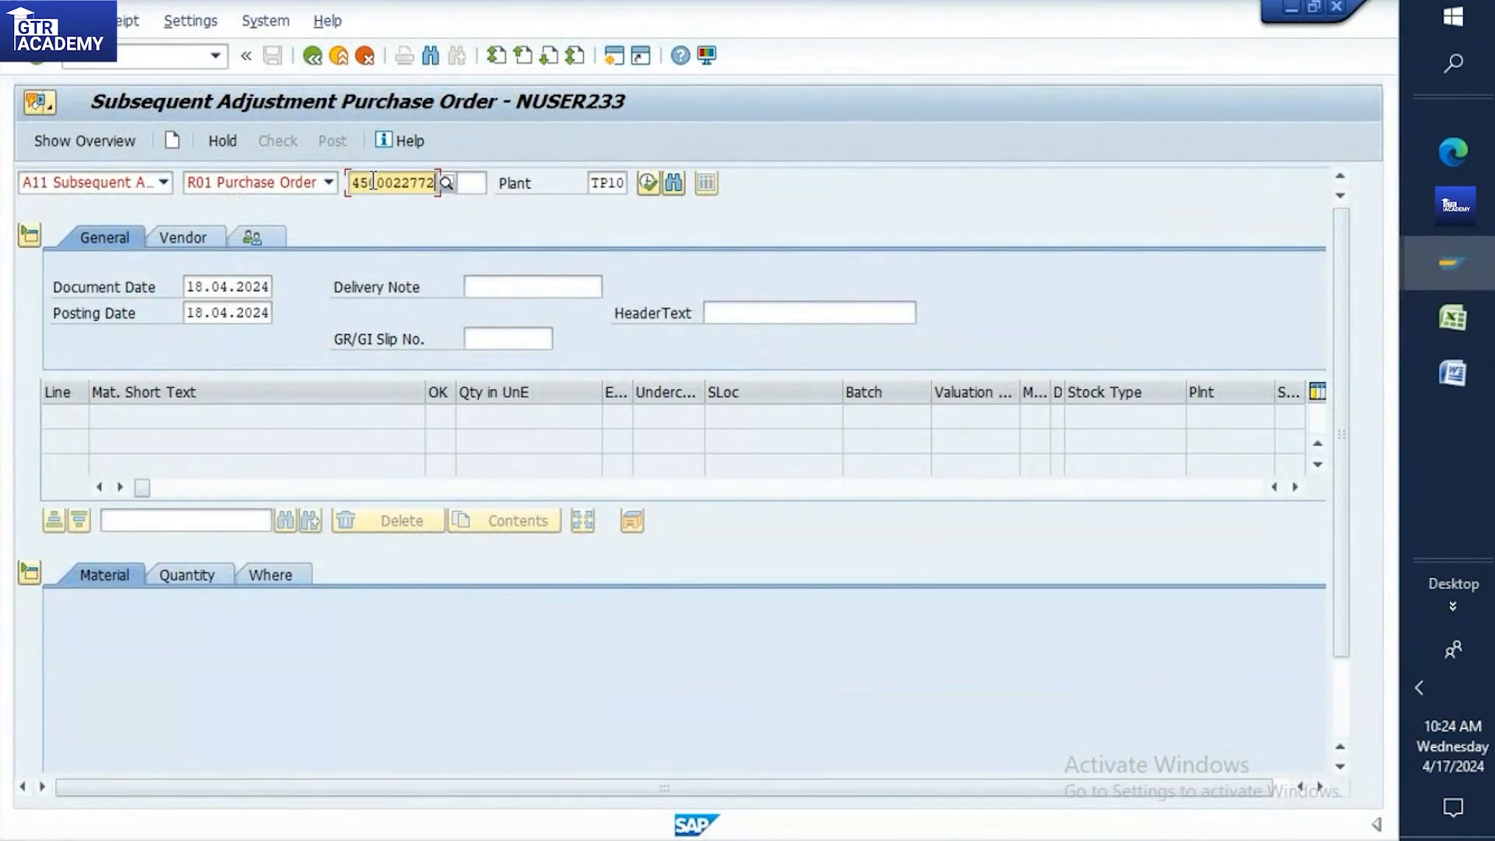
key(Return)
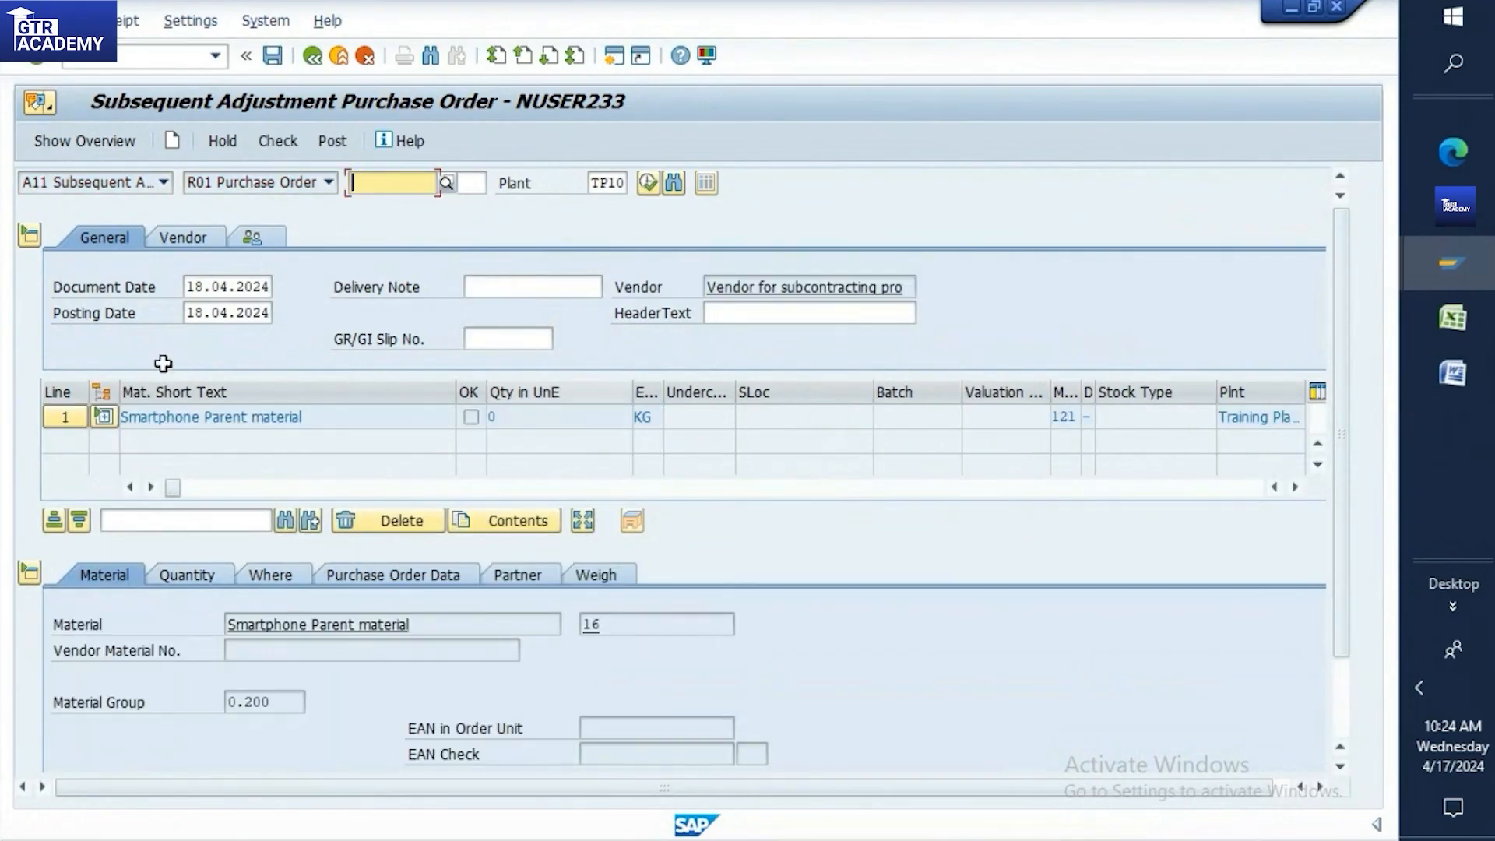
Expand the Smartphone Parent material line to its components and enter a quantity of 5 for Screen child 1
click(95, 414)
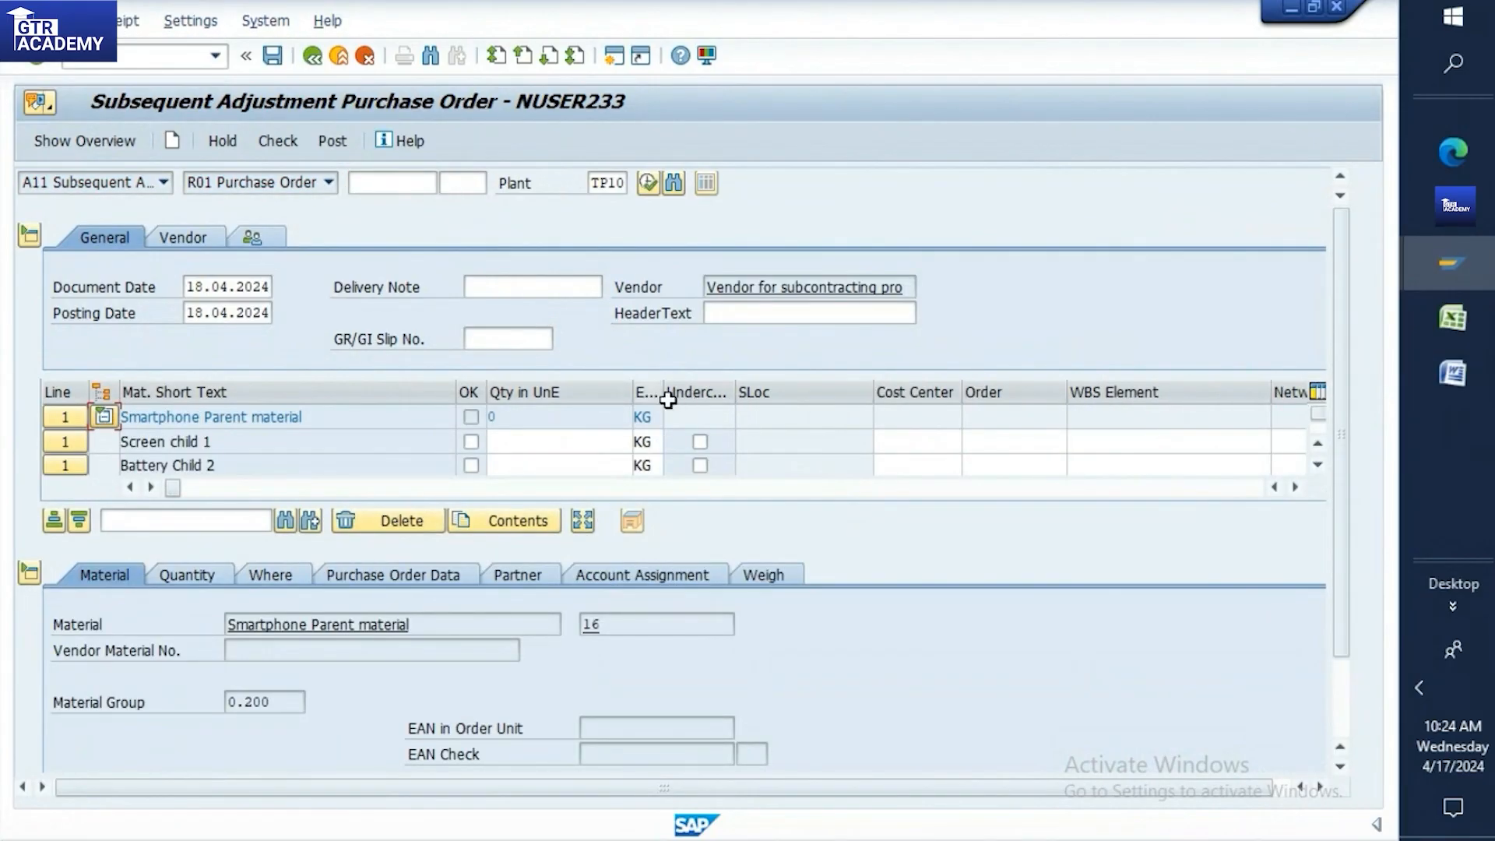
drag(736, 389, 770, 390)
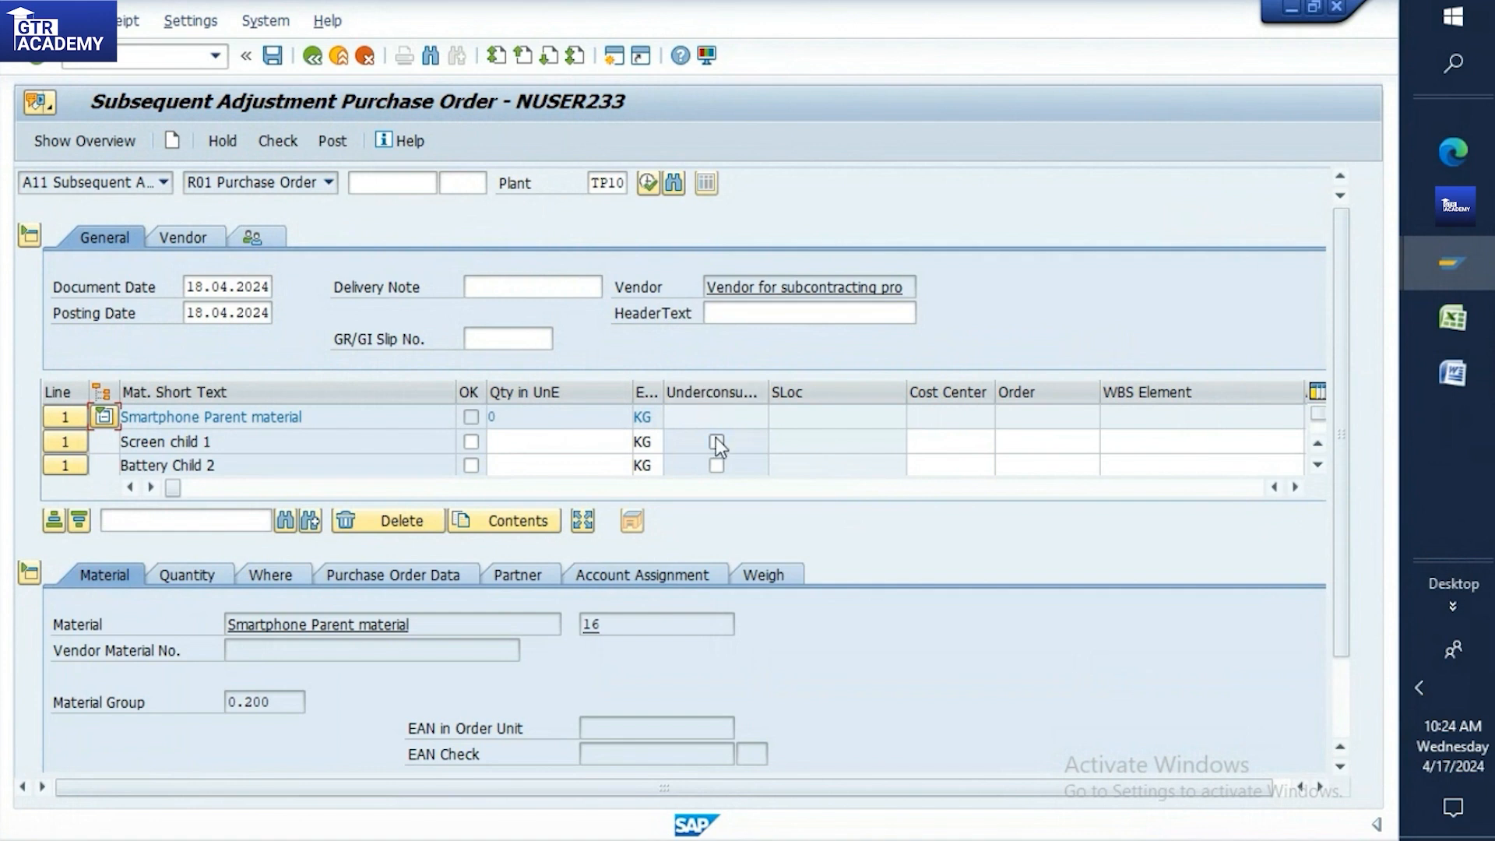
click(531, 447)
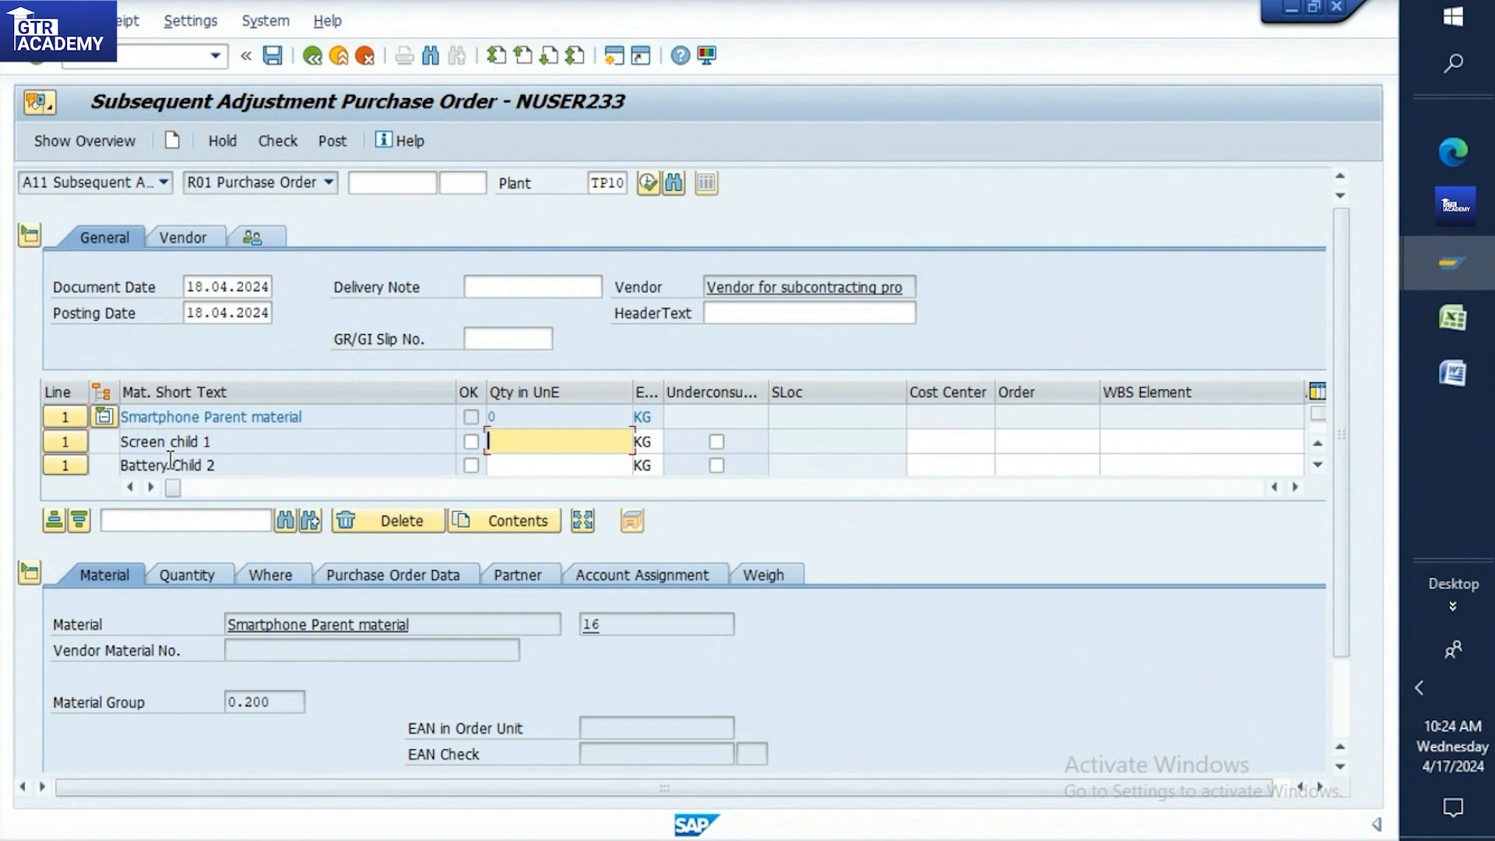
click(511, 433)
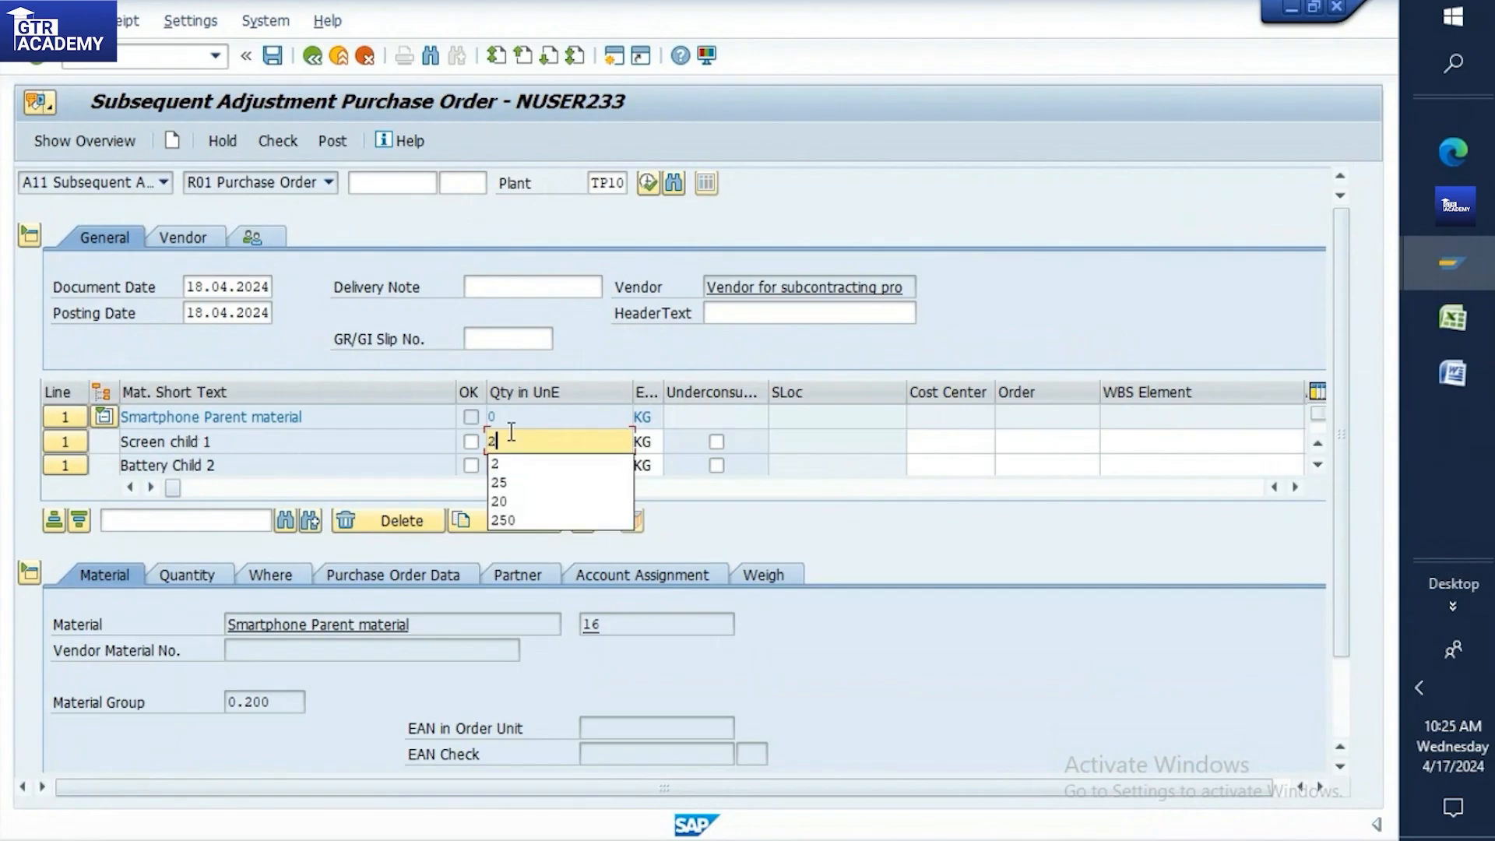
text(3)
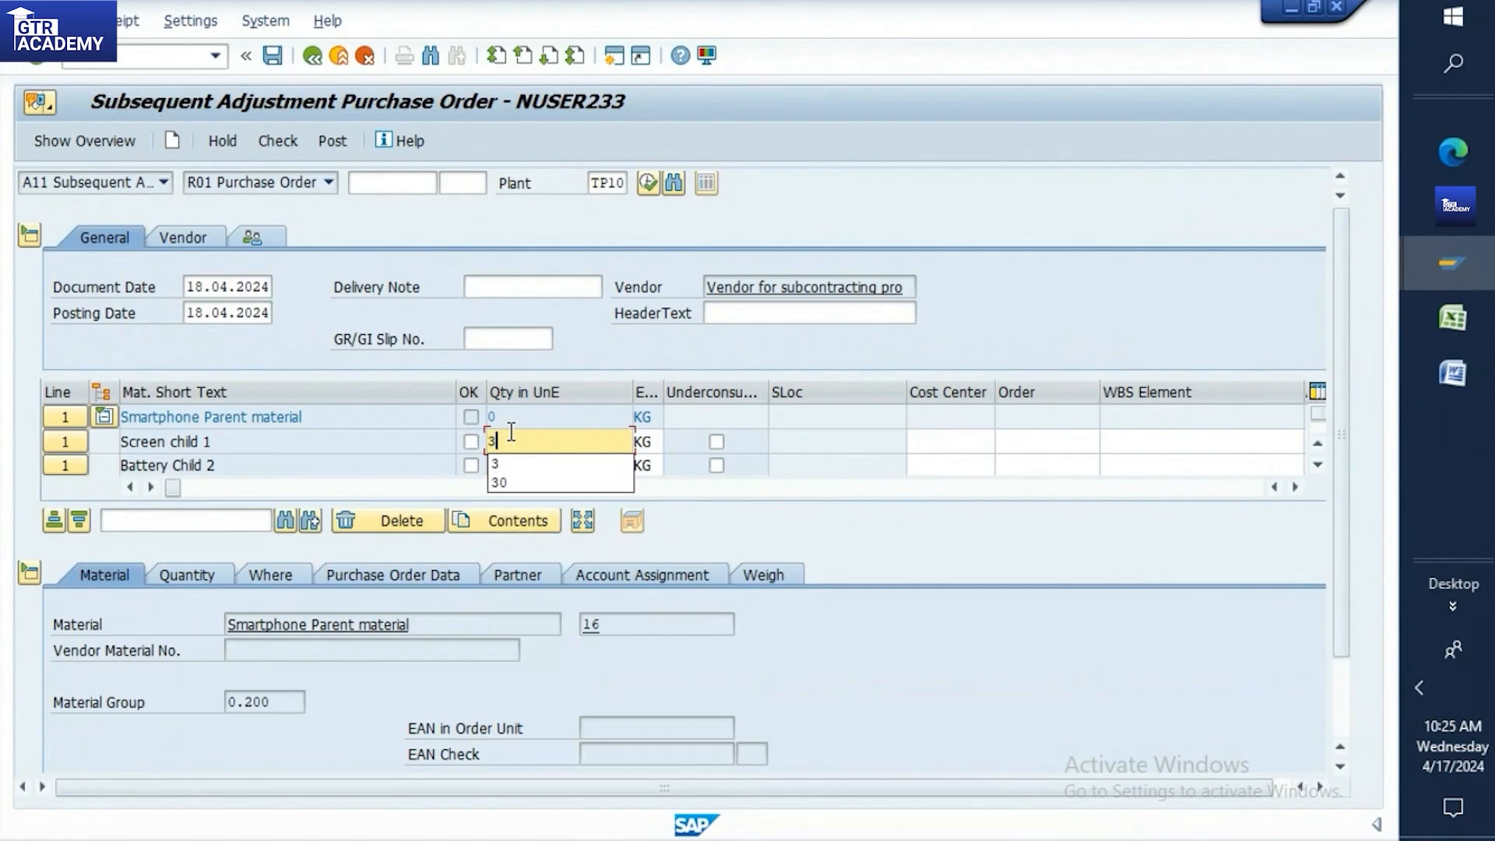
text(5)
click(602, 352)
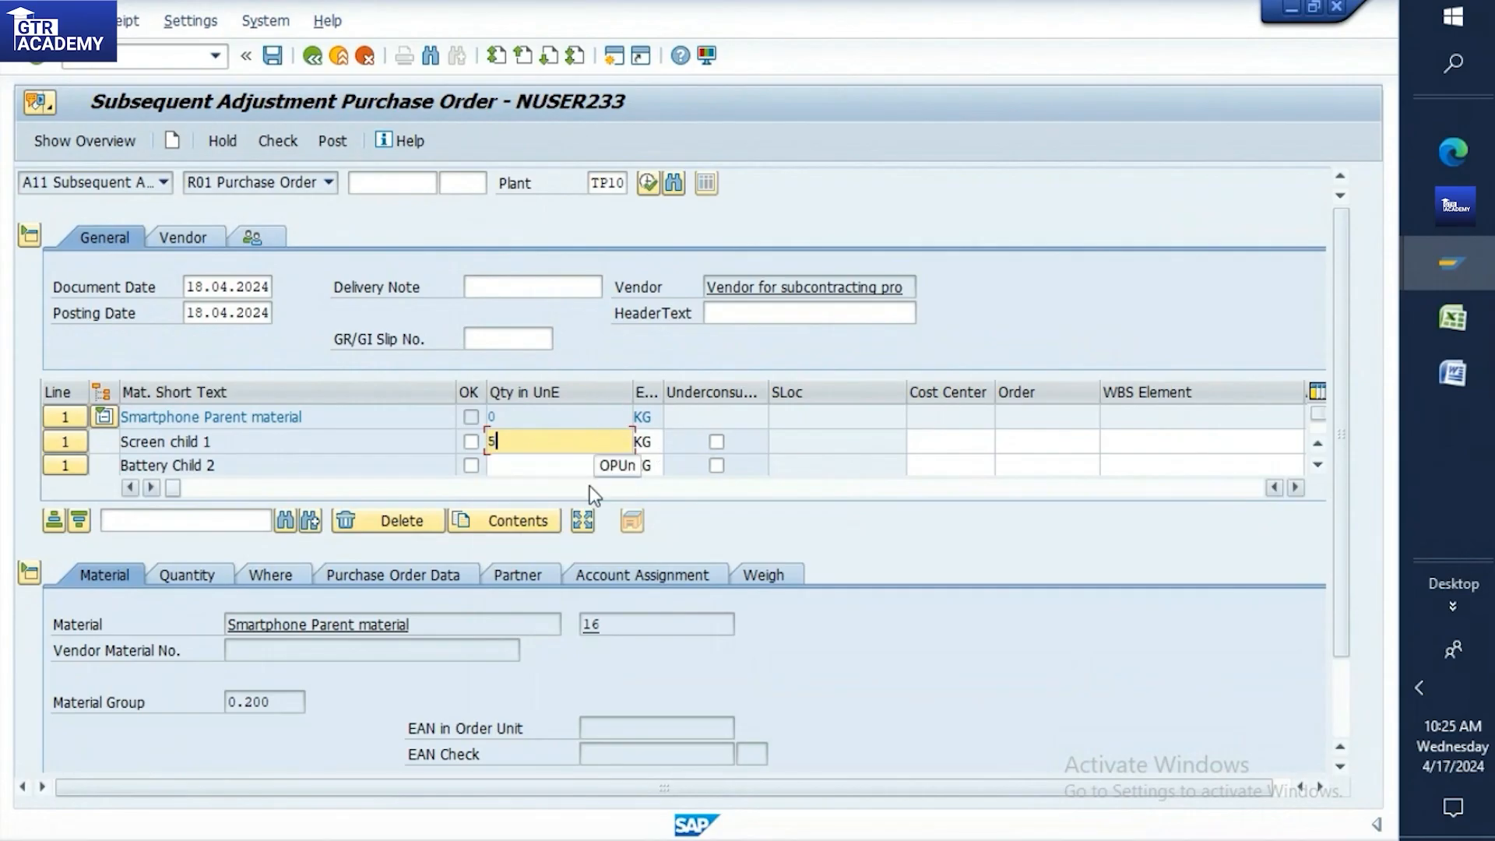
Examine the remaining adjustment columns and component lines through Processor Child 3, keeping quantity 5 for Screen child 1
click(681, 486)
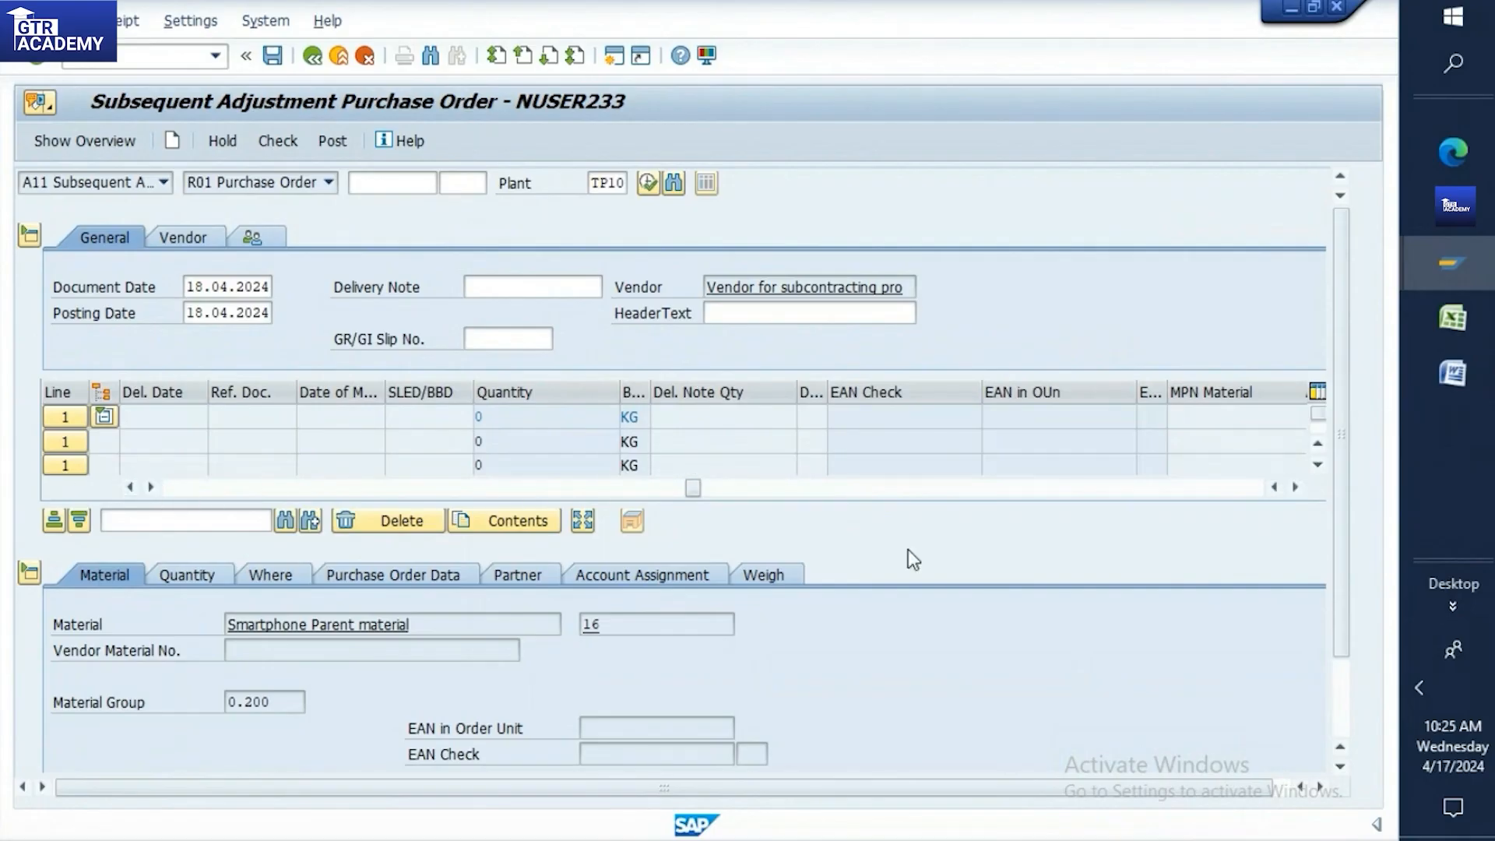
drag(690, 489, 175, 489)
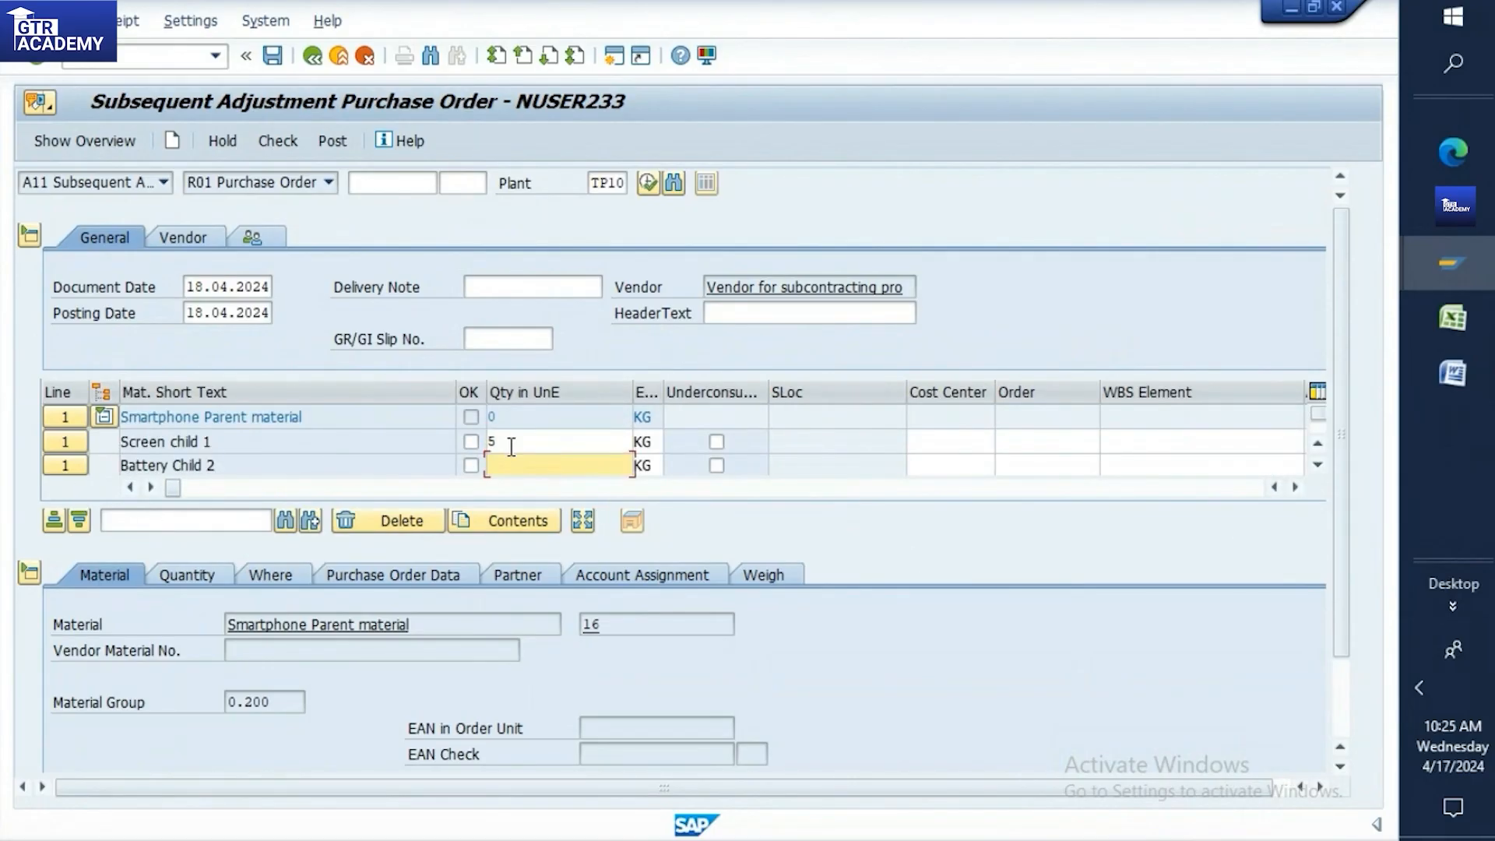
click(509, 466)
click(1316, 427)
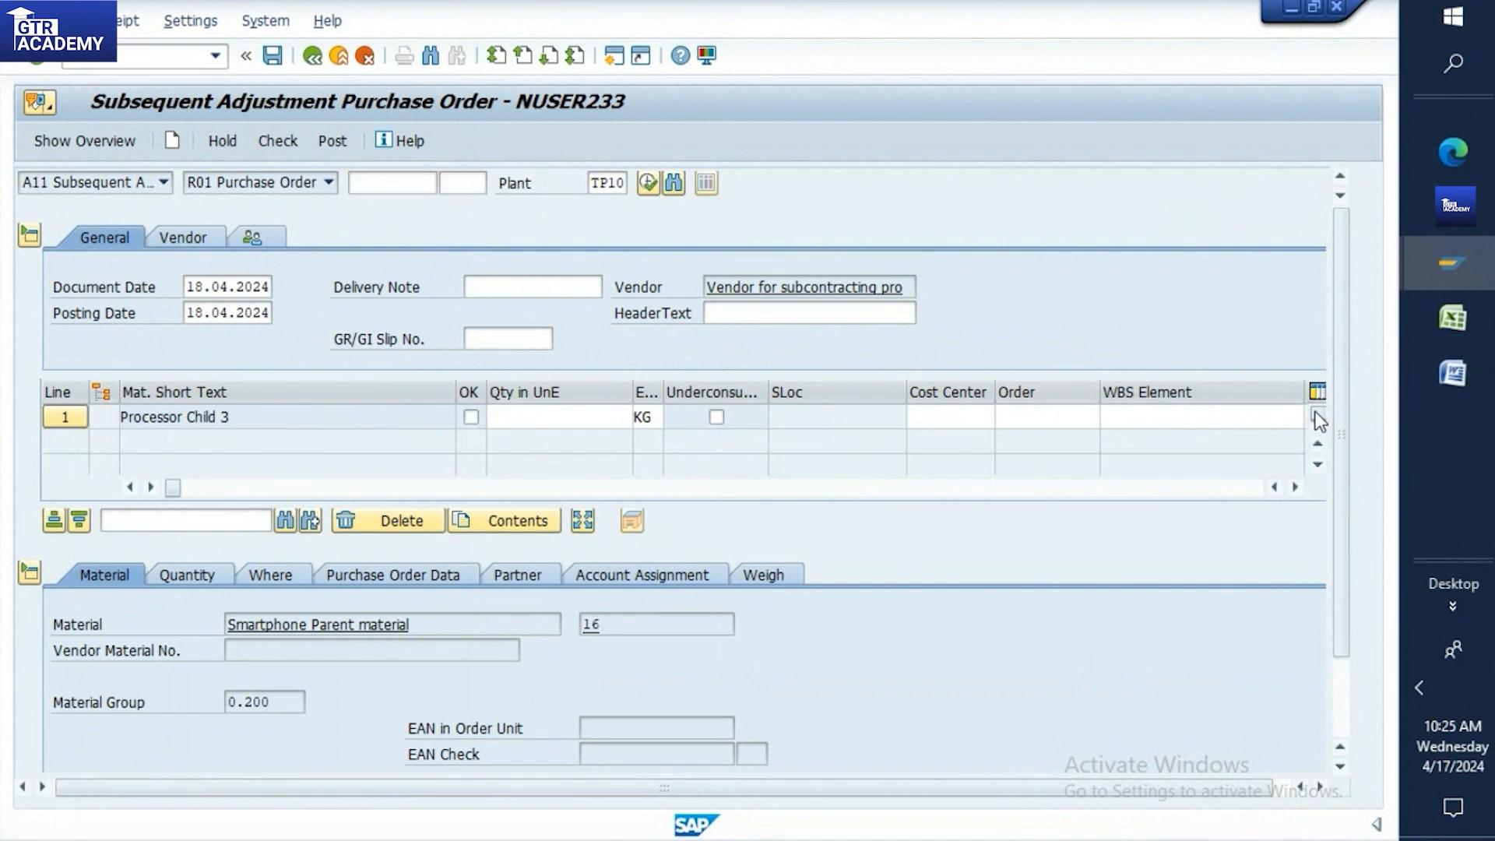
click(1315, 413)
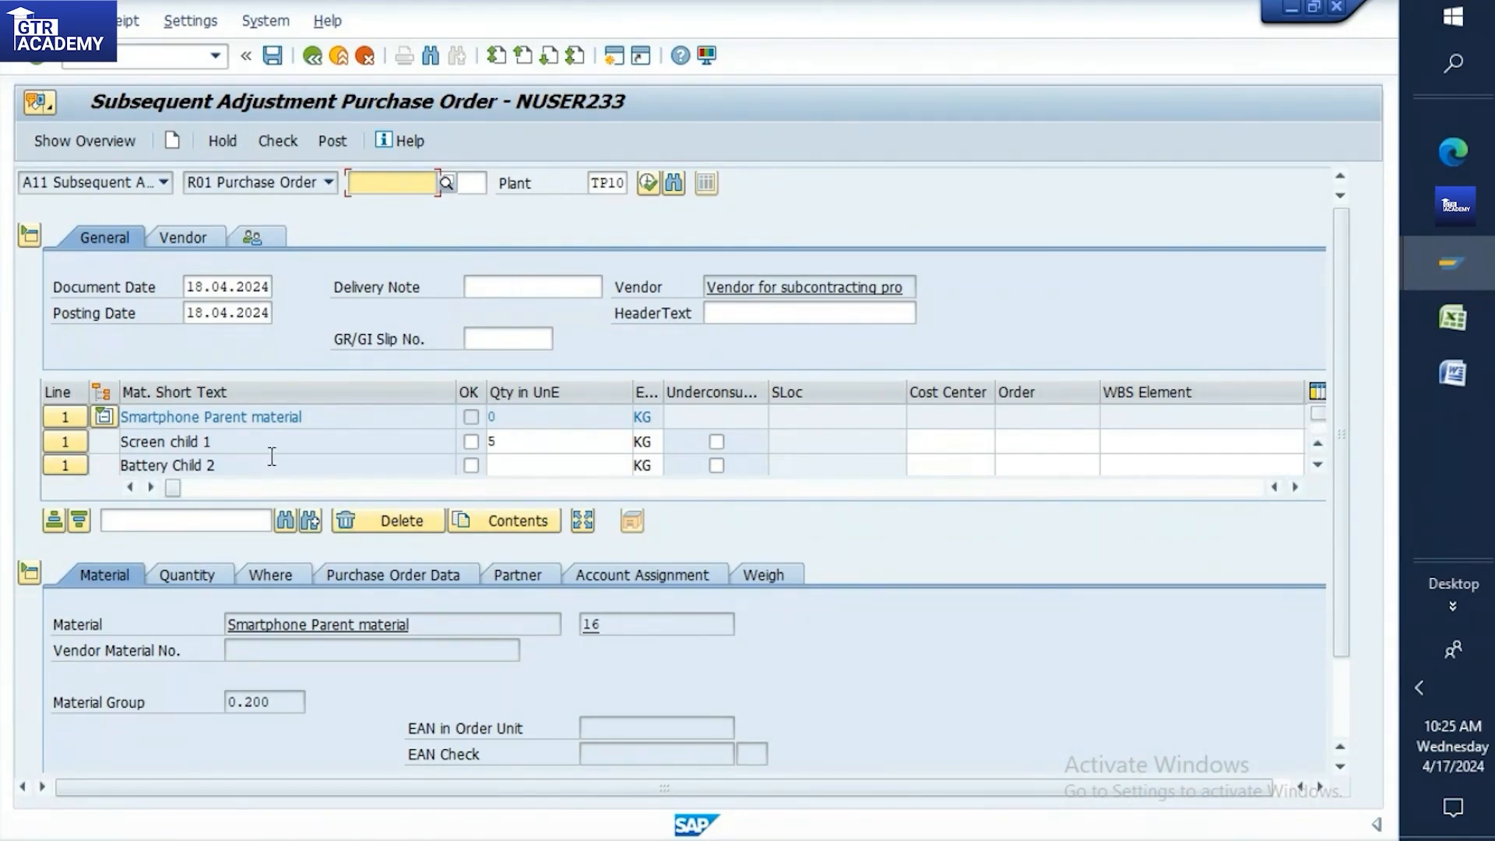
click(486, 440)
text(5)
click(504, 466)
click(1317, 464)
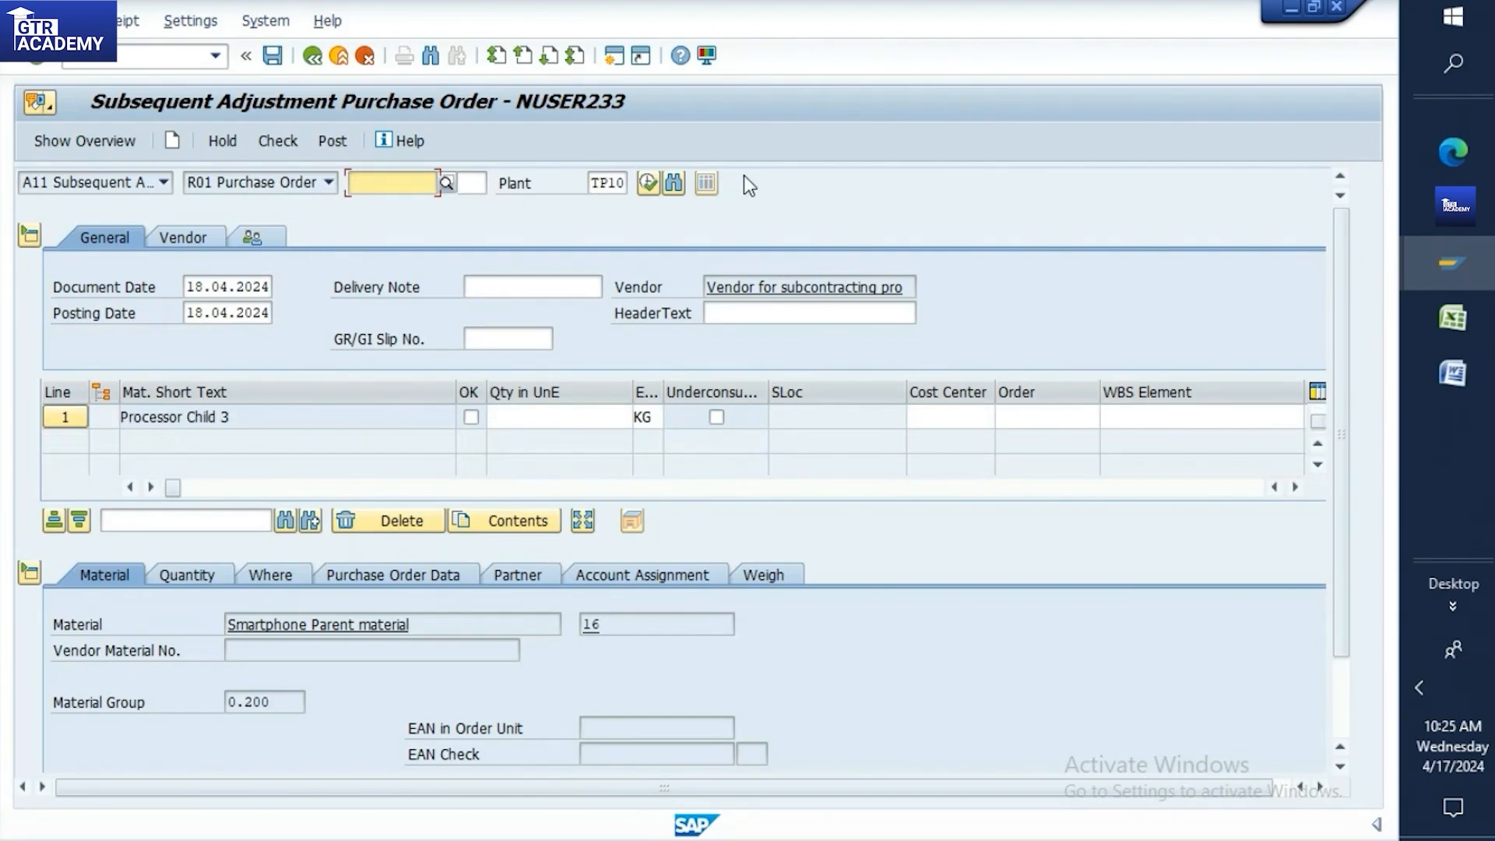
Switch to Excel and fill the OVERCONSUMPTION heading in cell A212 with yellow
click(1456, 323)
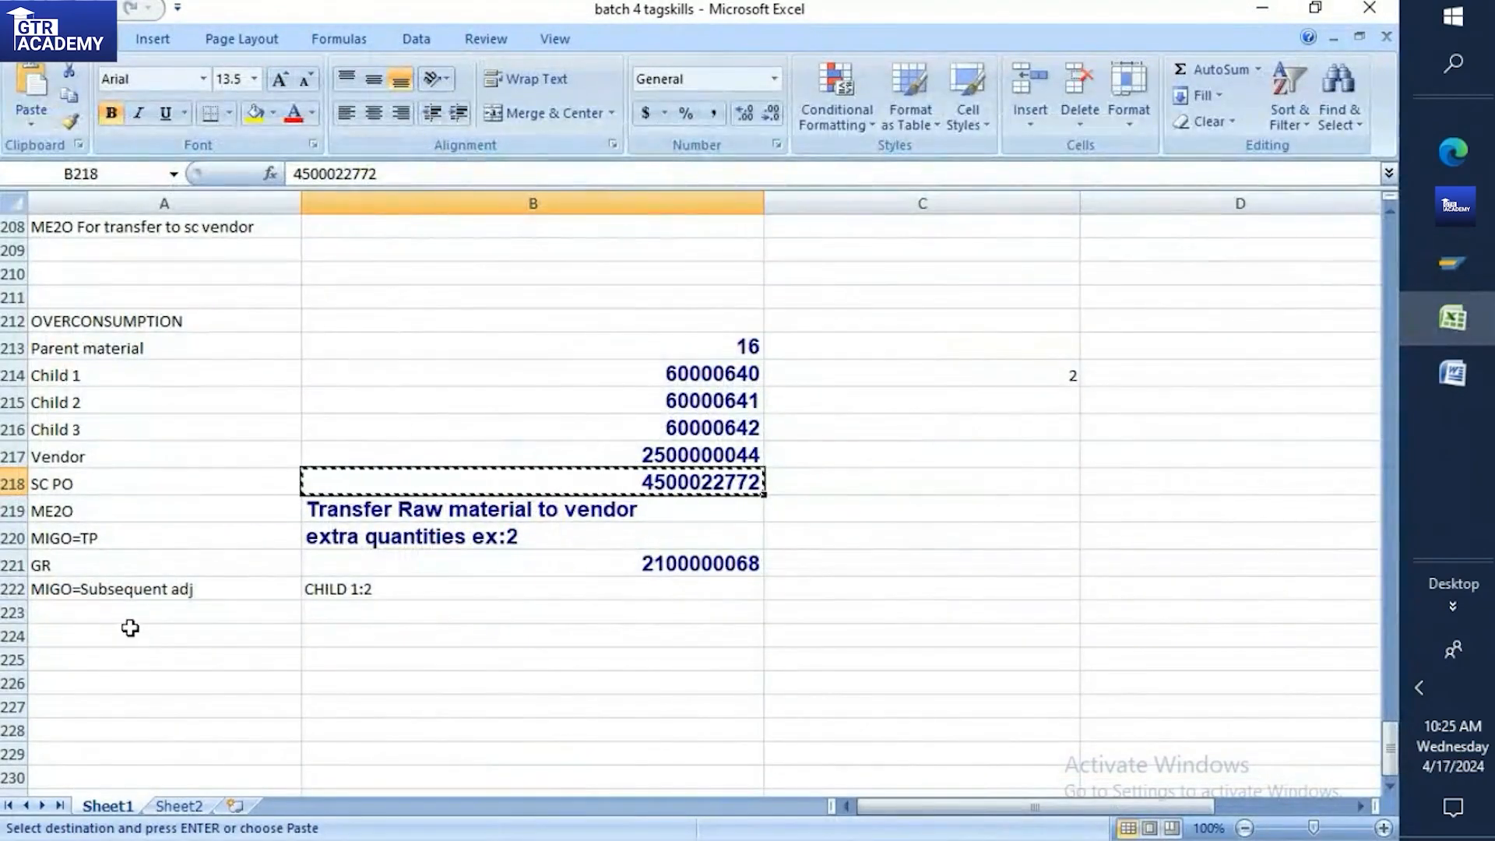
click(70, 323)
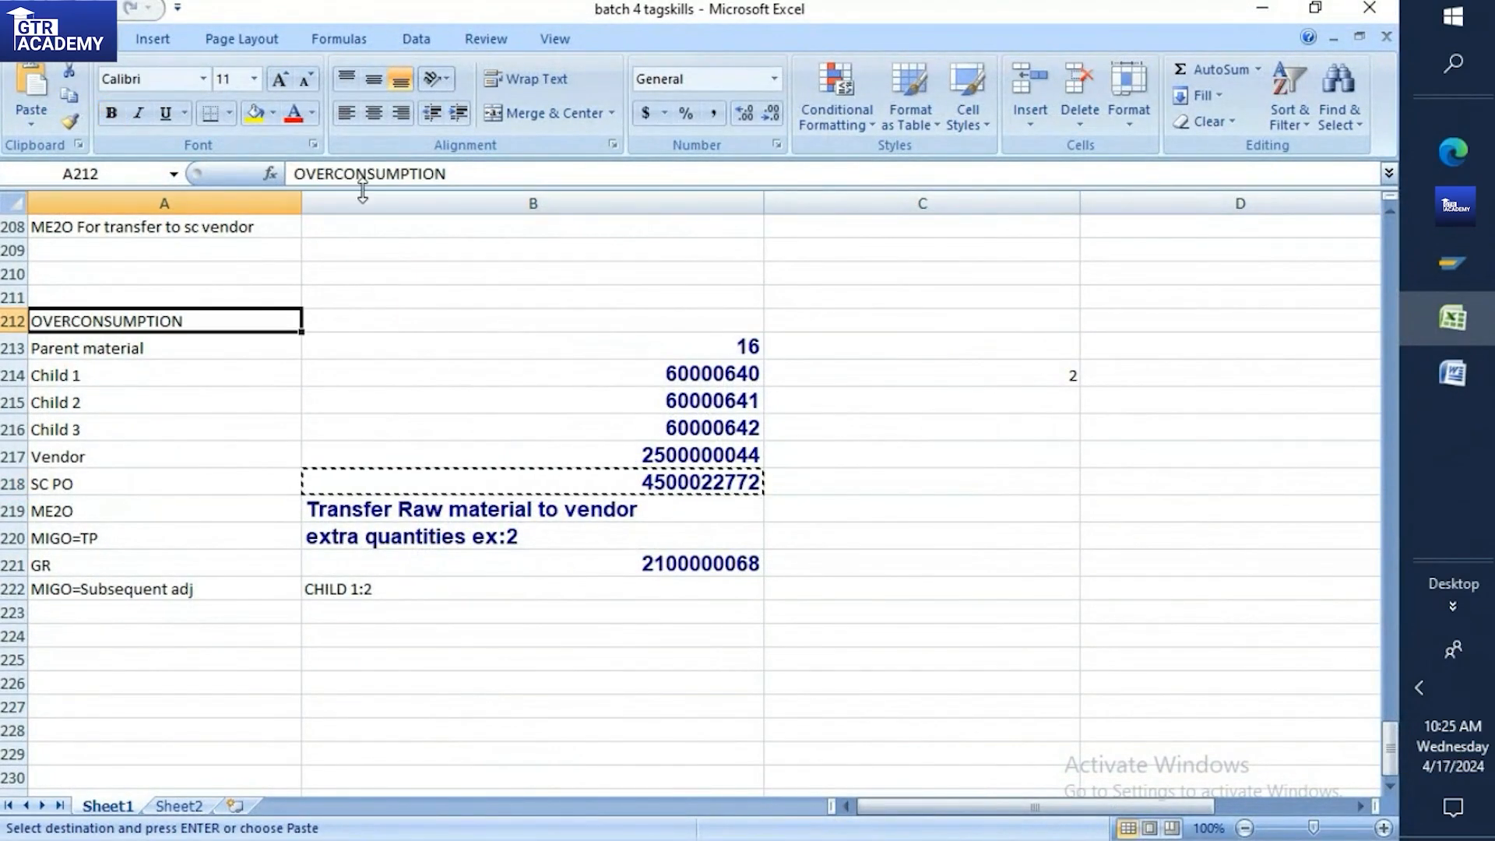
click(250, 113)
Review the documented over consumption process in rows 213 to 222, from Parent material through MIGO=Subsequent adj and its Child 1 entry
click(140, 352)
click(101, 375)
click(82, 409)
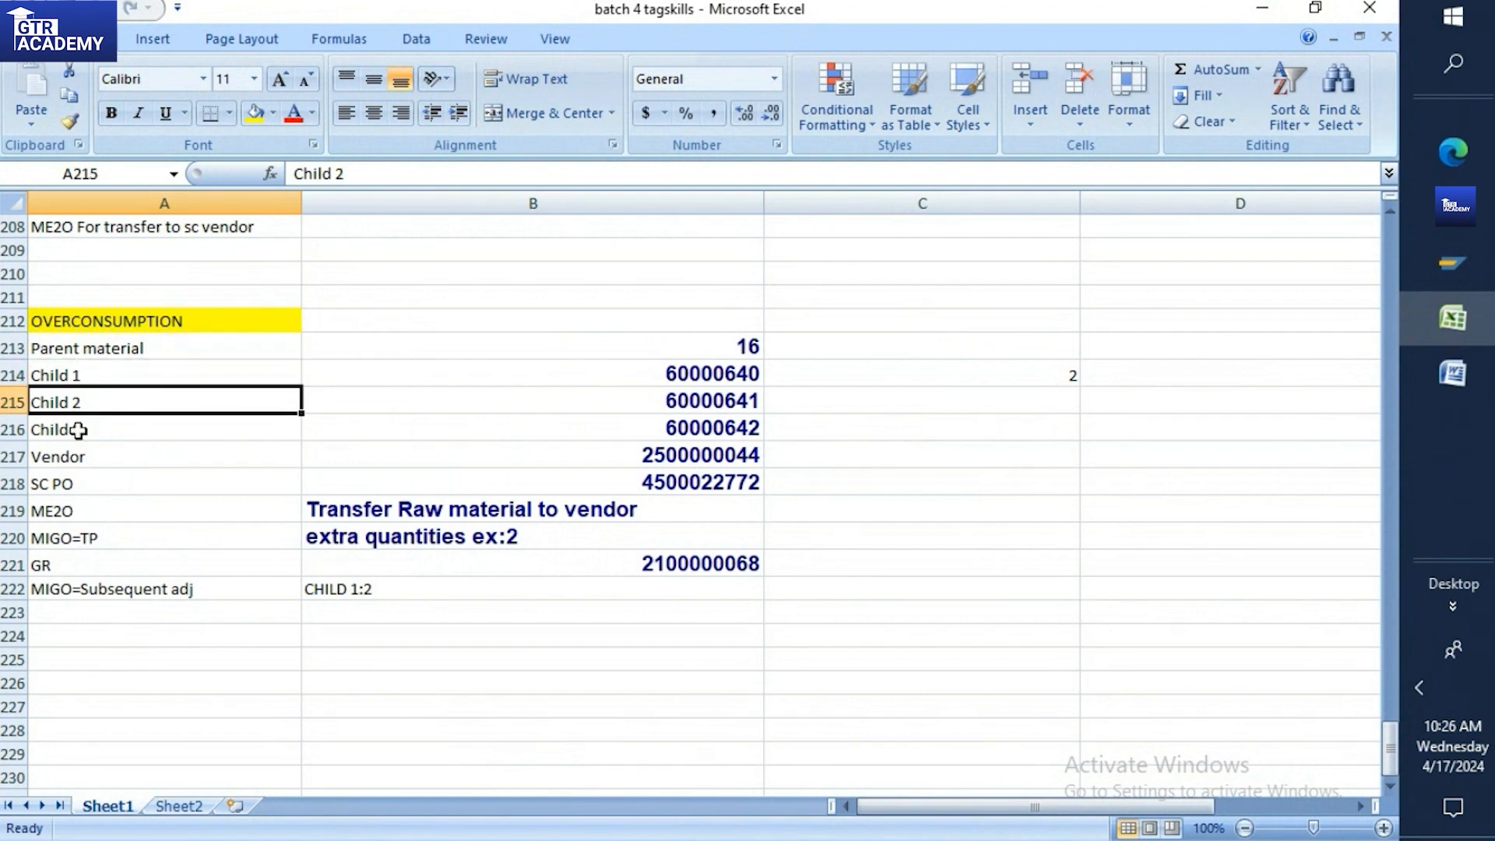
click(72, 432)
click(62, 457)
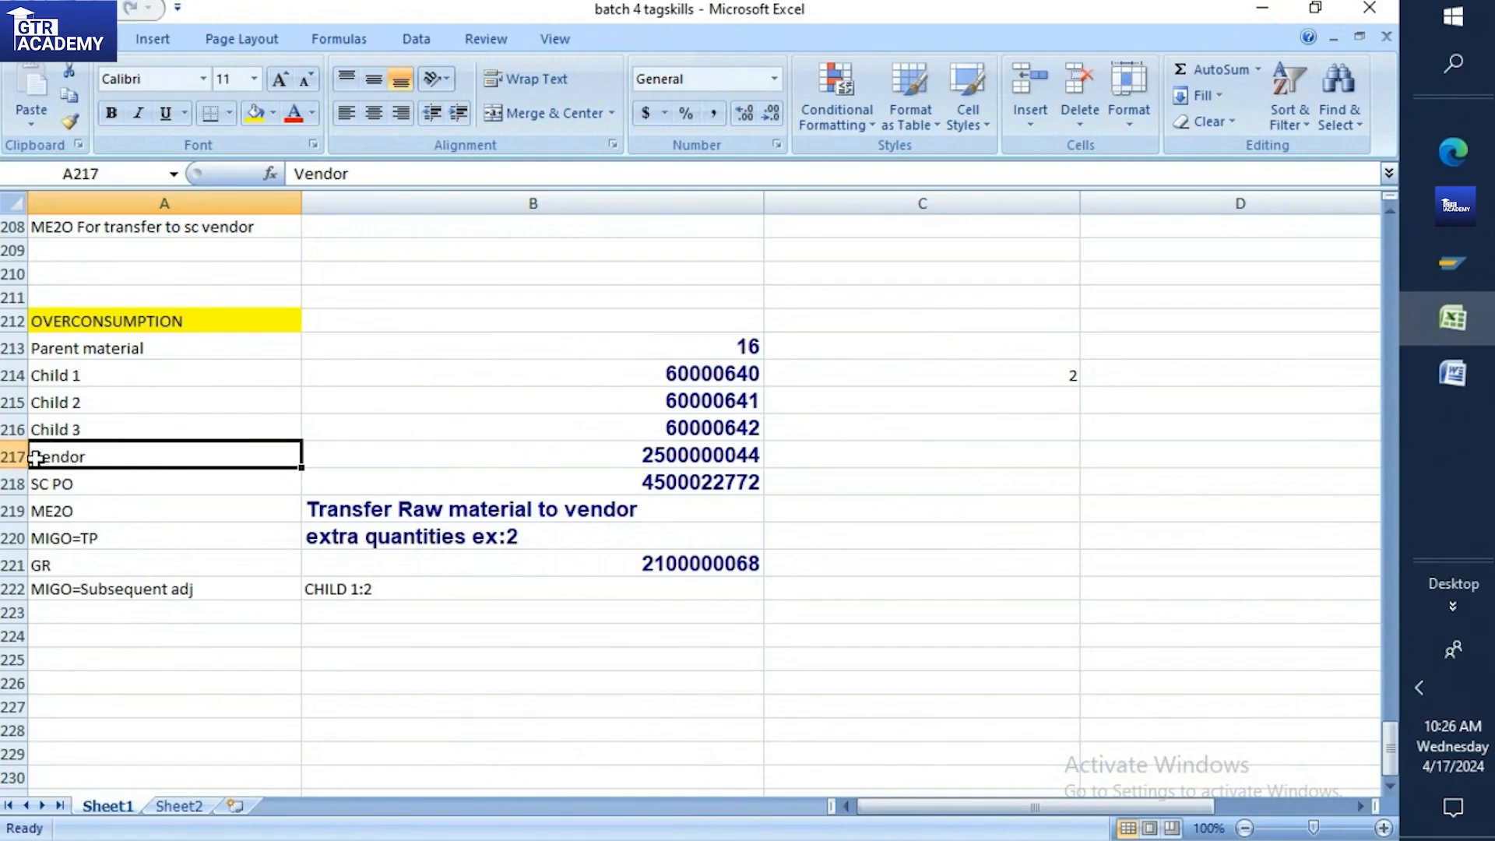
click(56, 488)
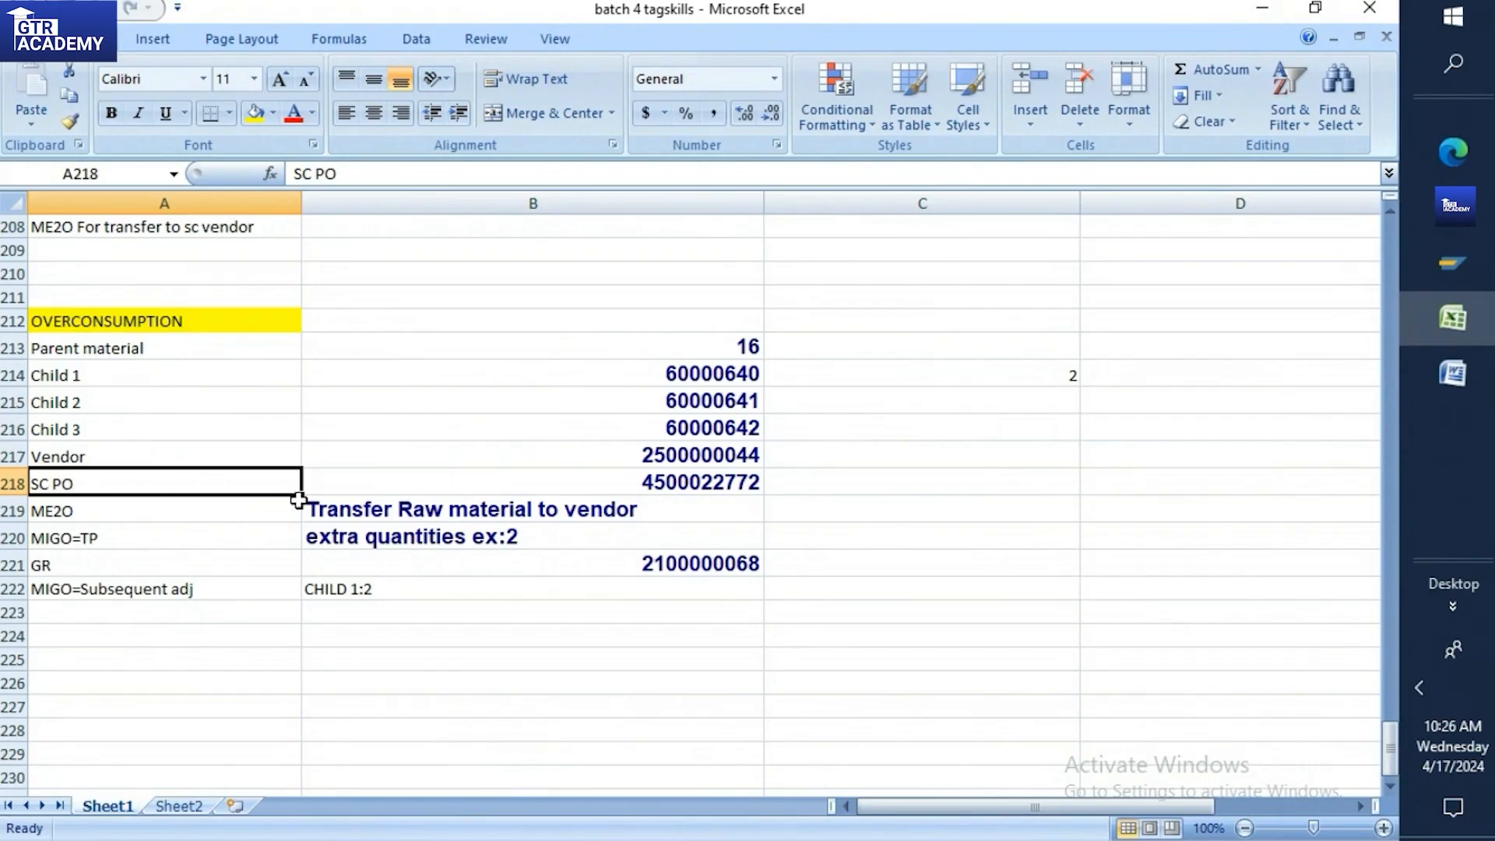
click(73, 513)
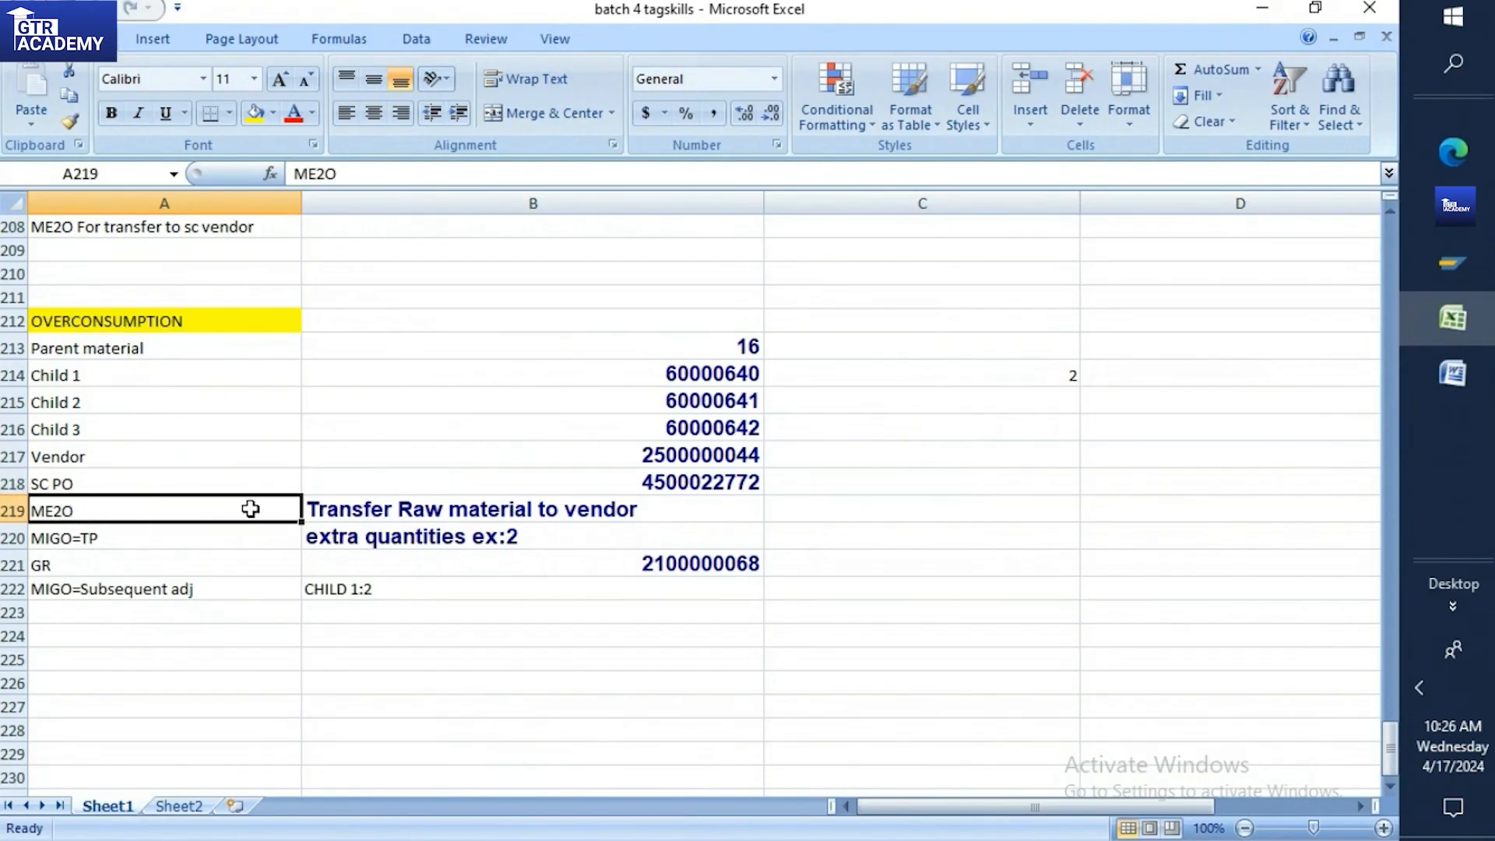
click(134, 537)
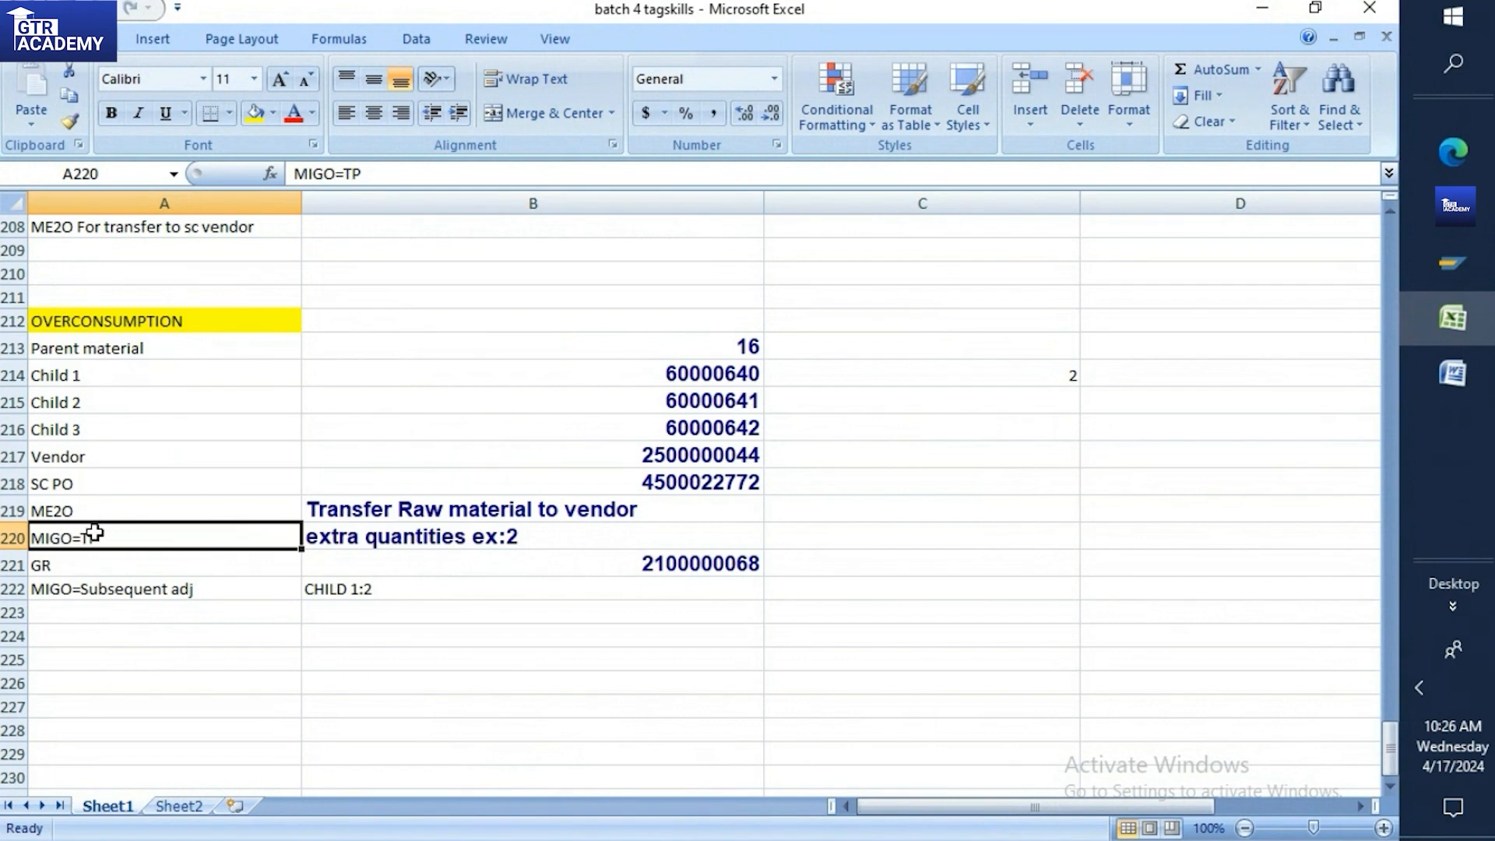
click(59, 569)
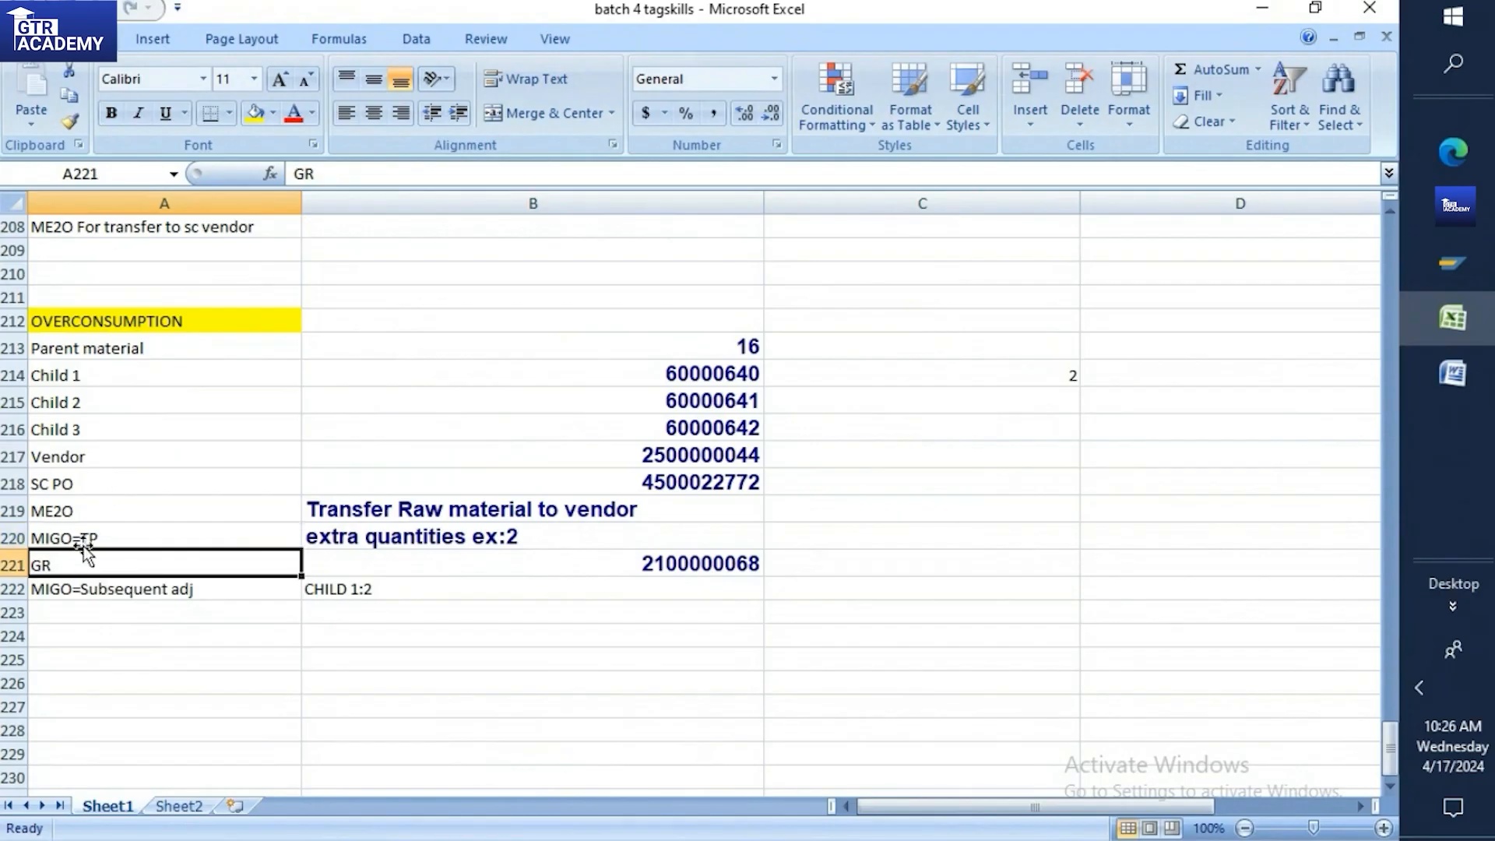
click(680, 487)
click(566, 561)
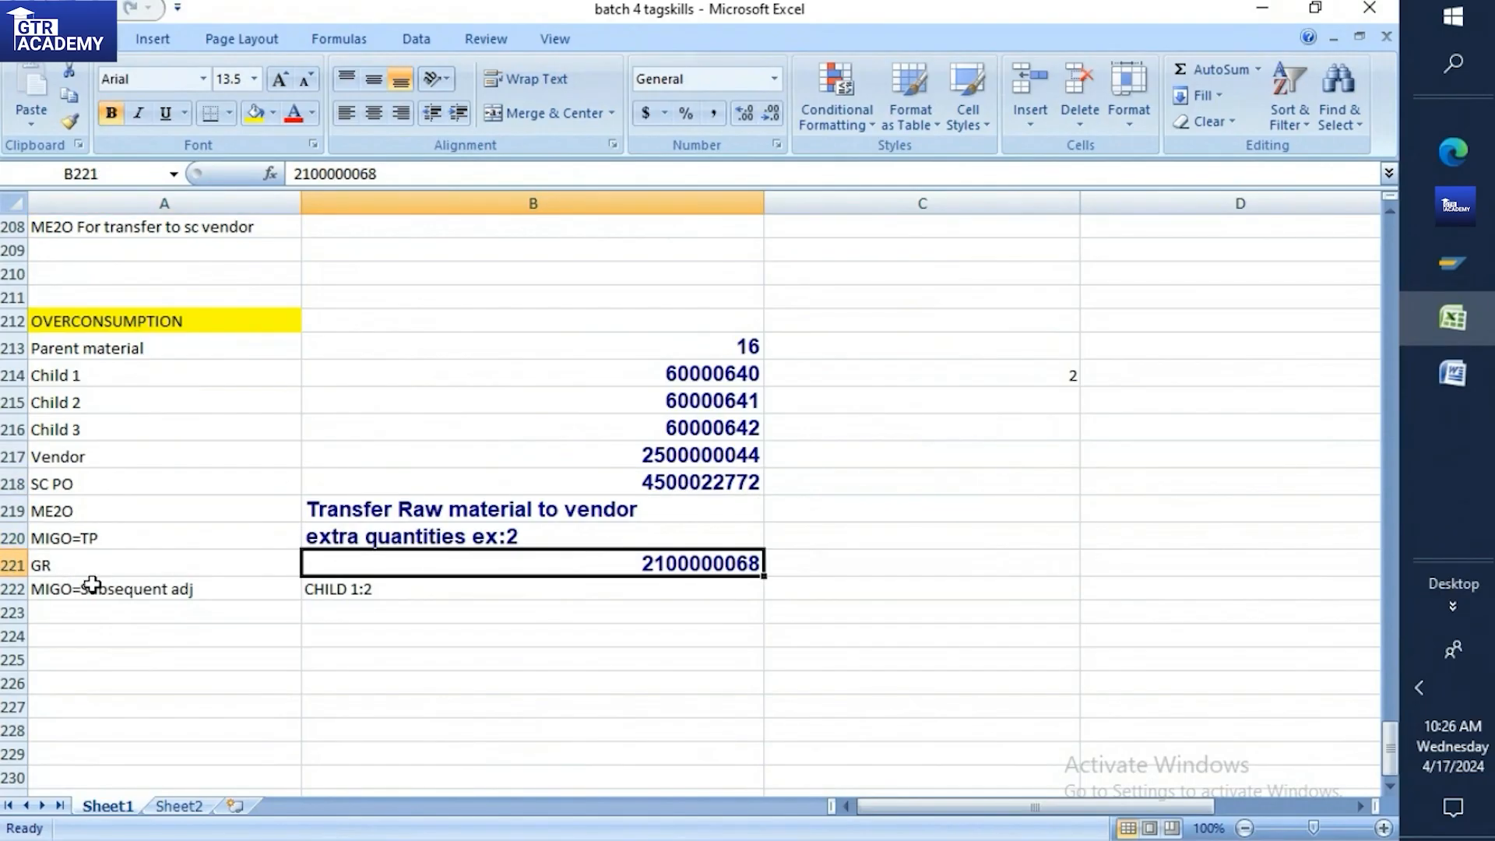
click(807, 562)
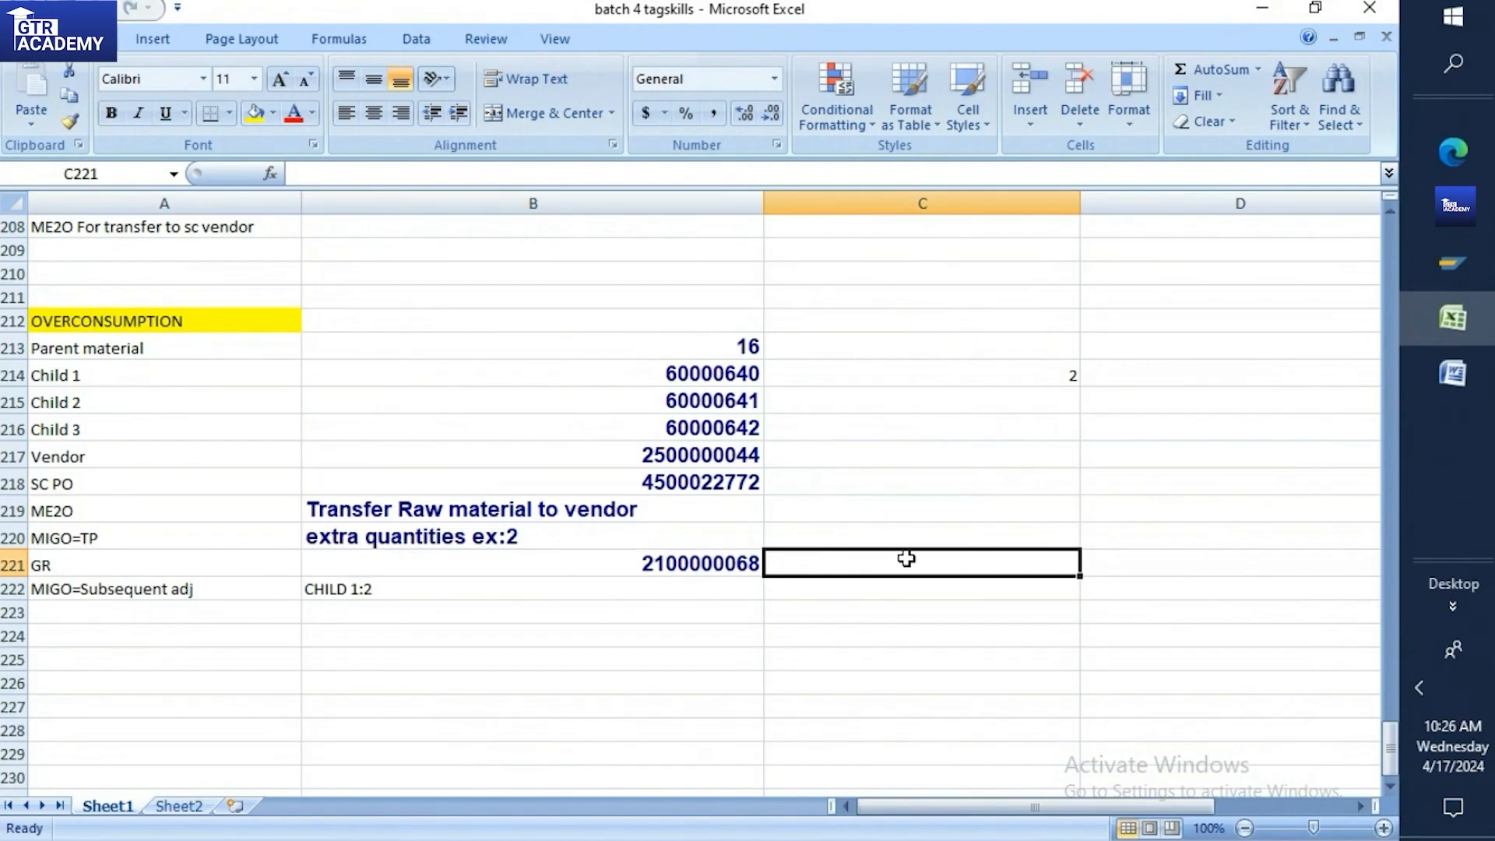
click(49, 566)
click(51, 589)
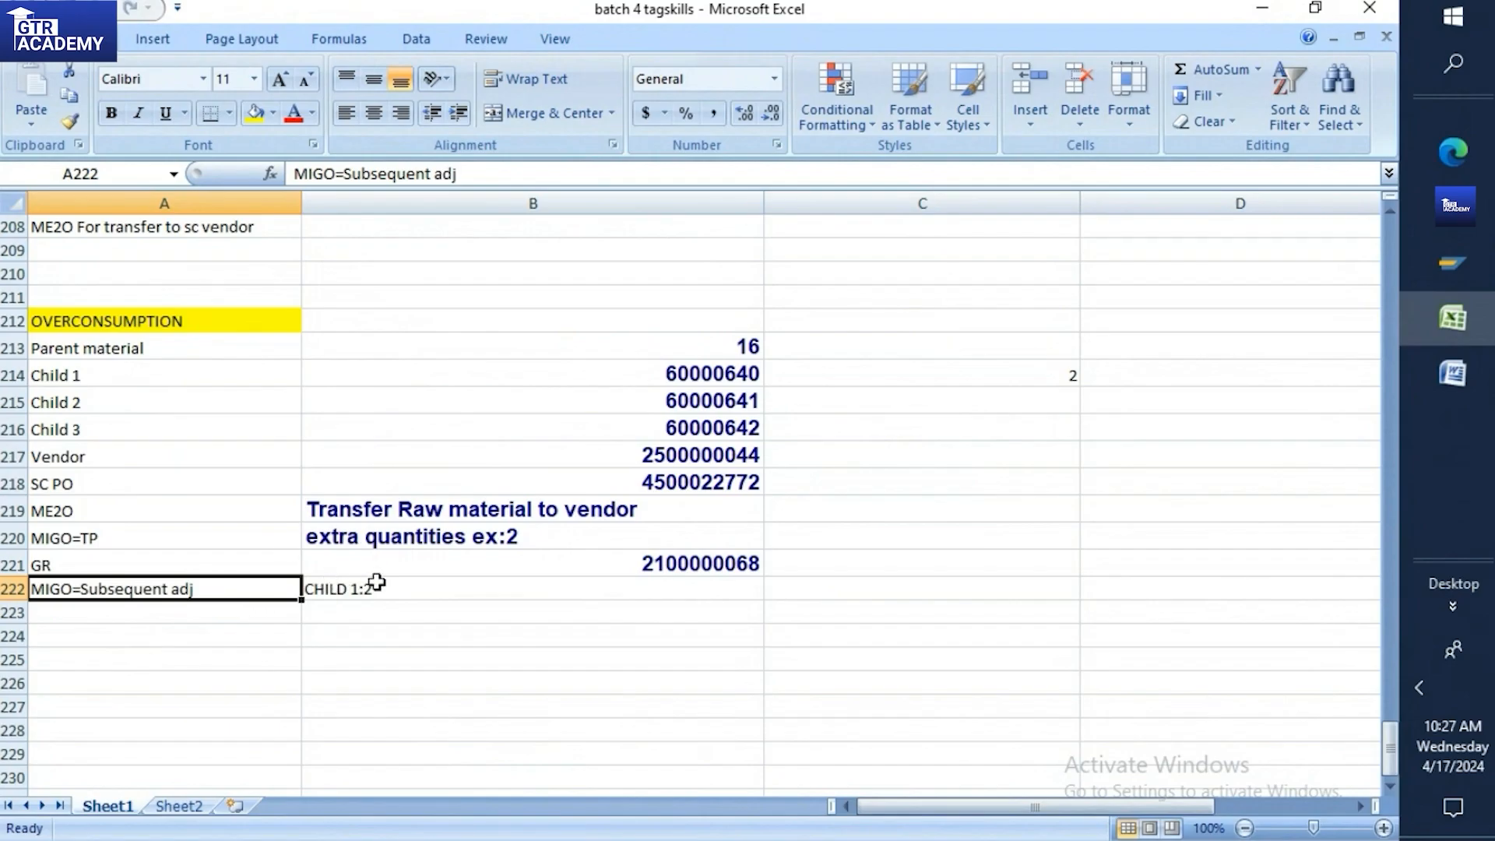
click(335, 590)
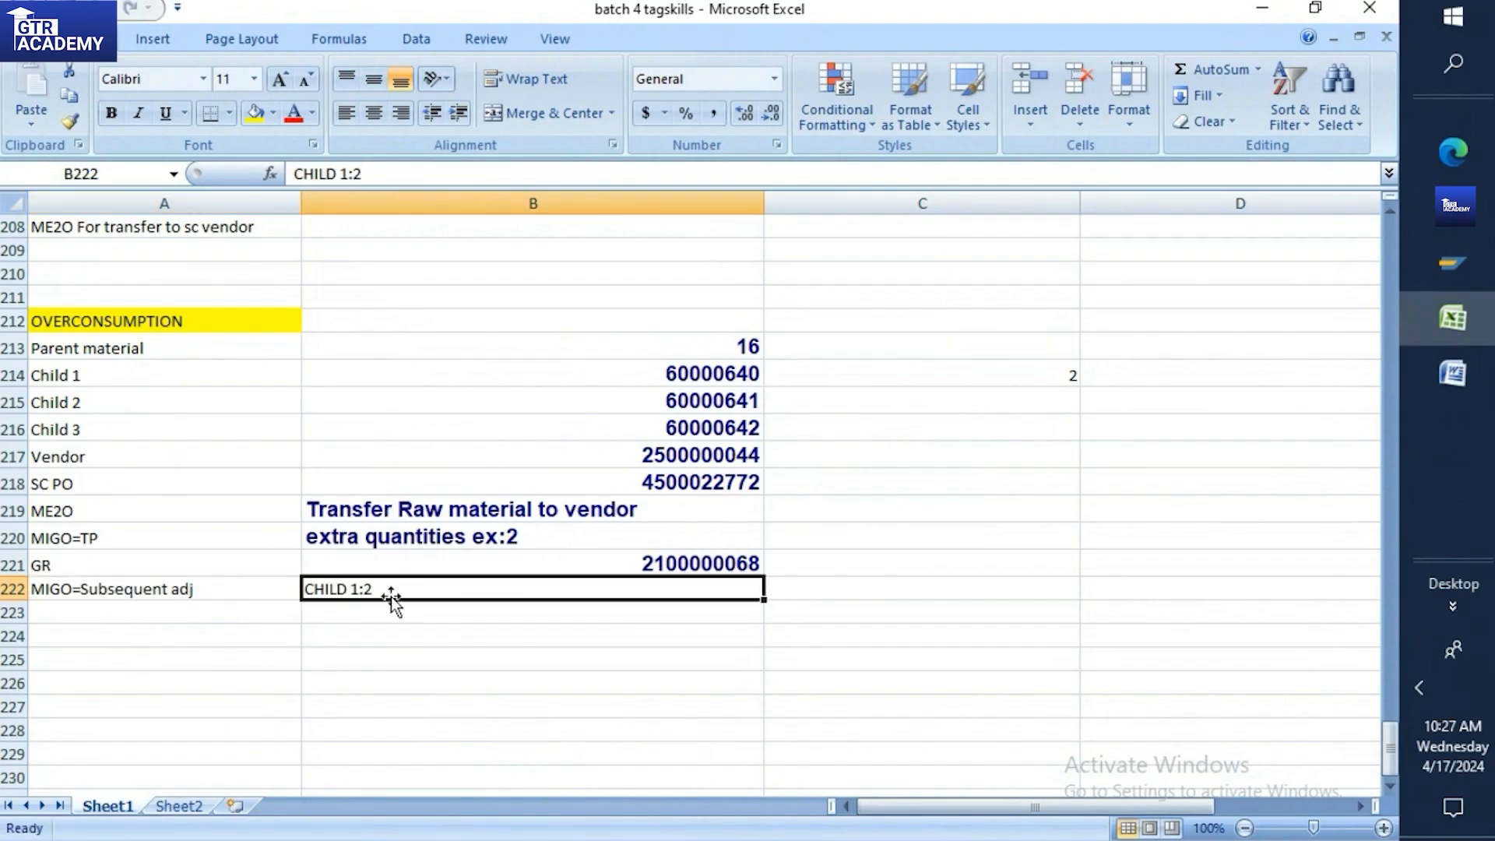
double_click(385, 589)
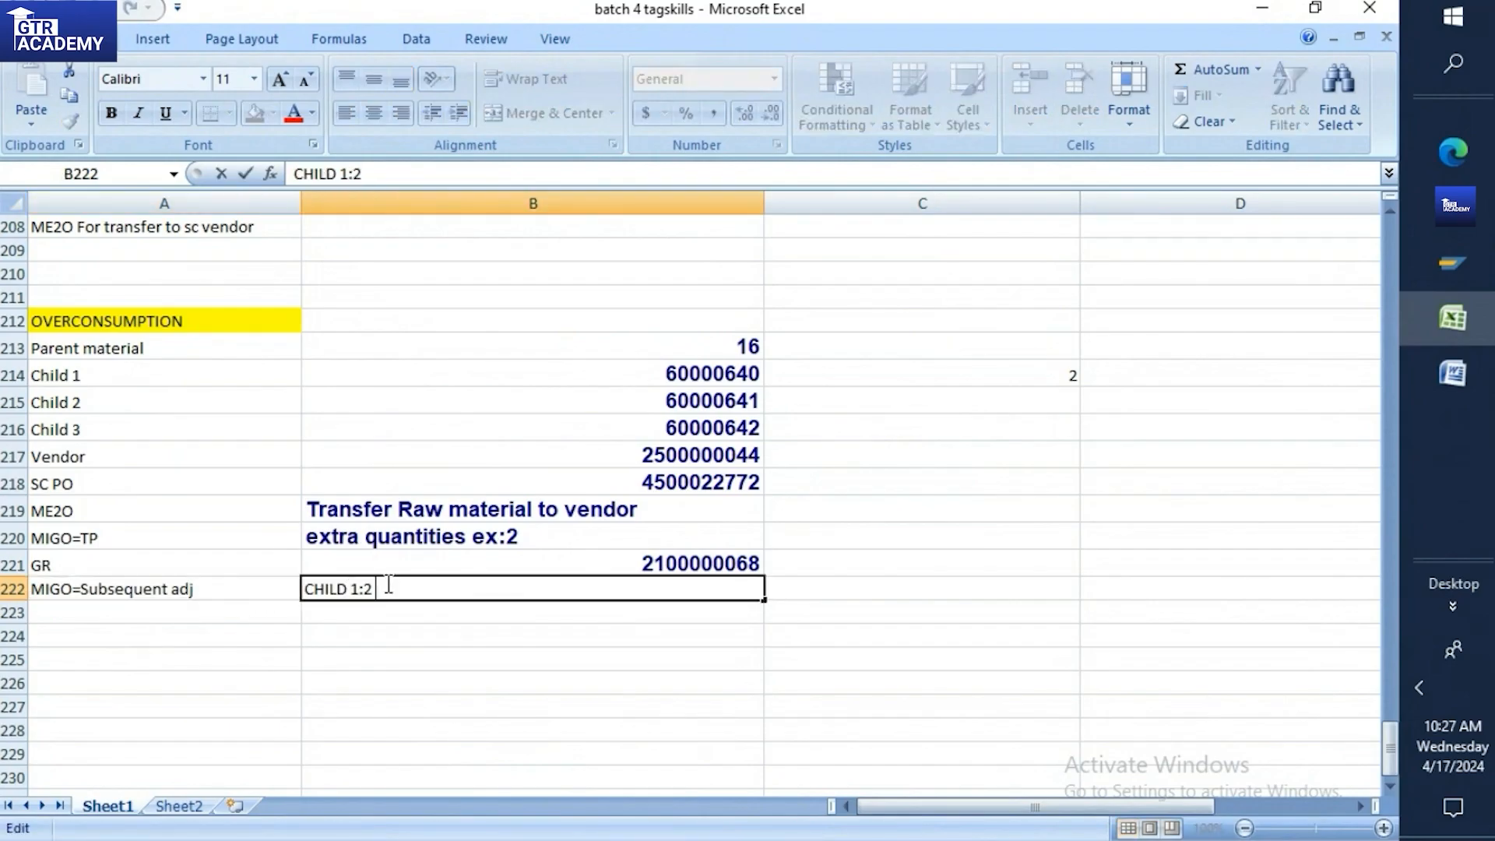
Switch back to SAP and leave the subsequent adjustment unposted with the command /n
click(1436, 272)
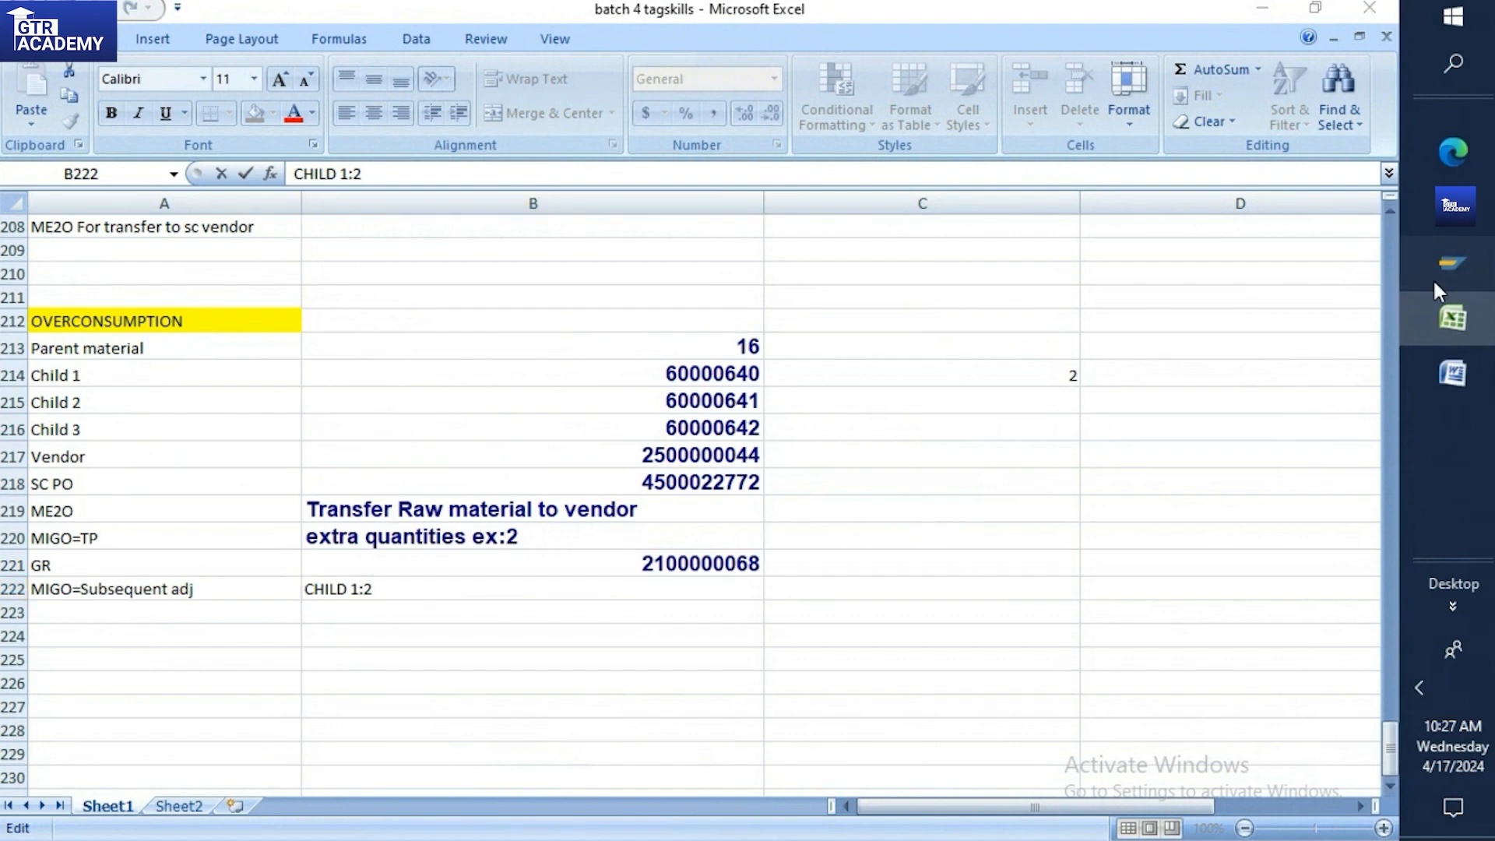
click(1337, 332)
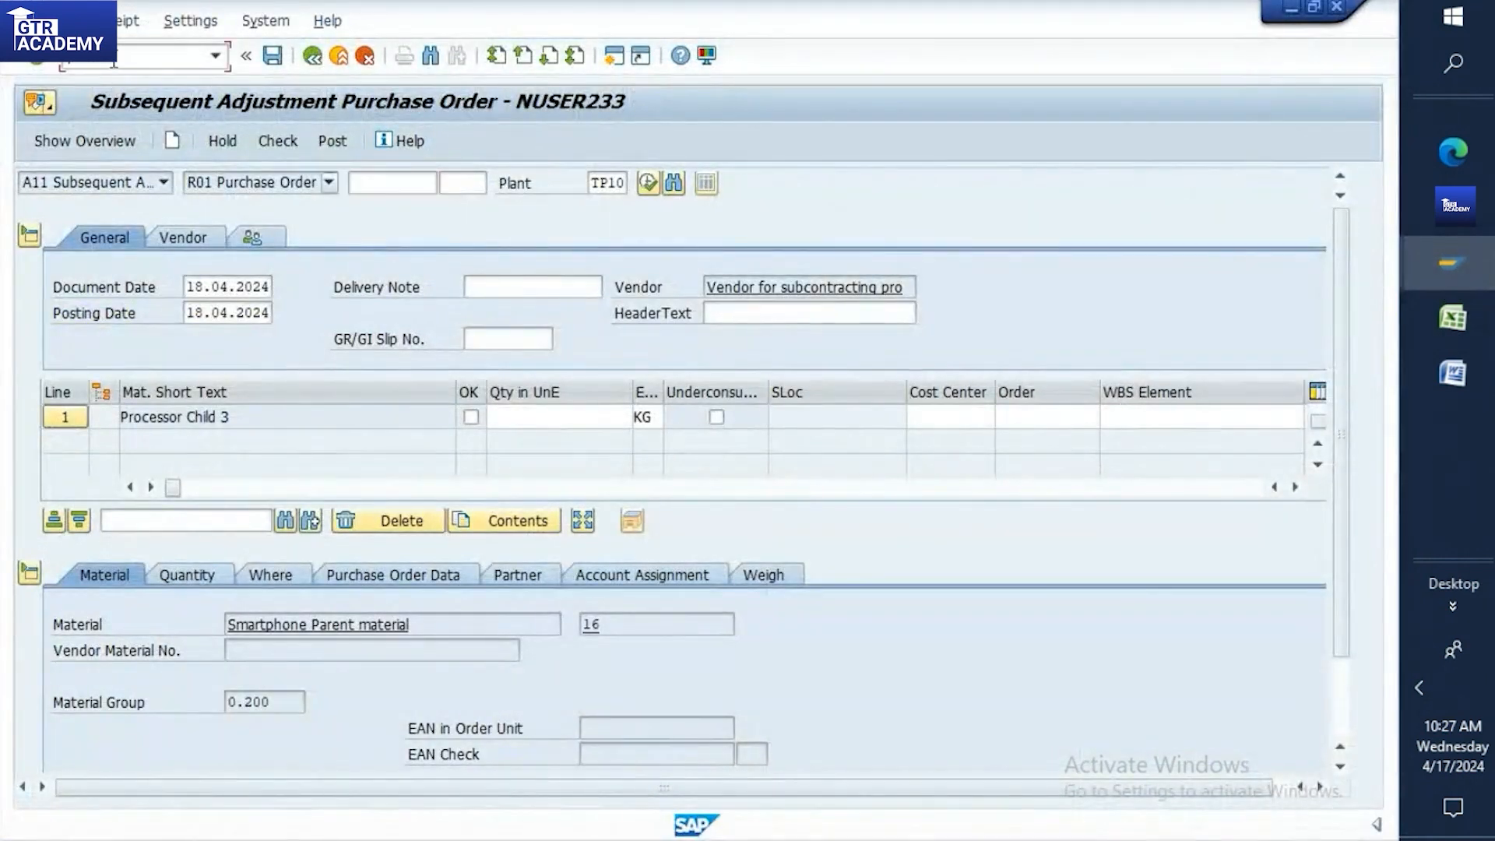
text(/n)
key(Return)
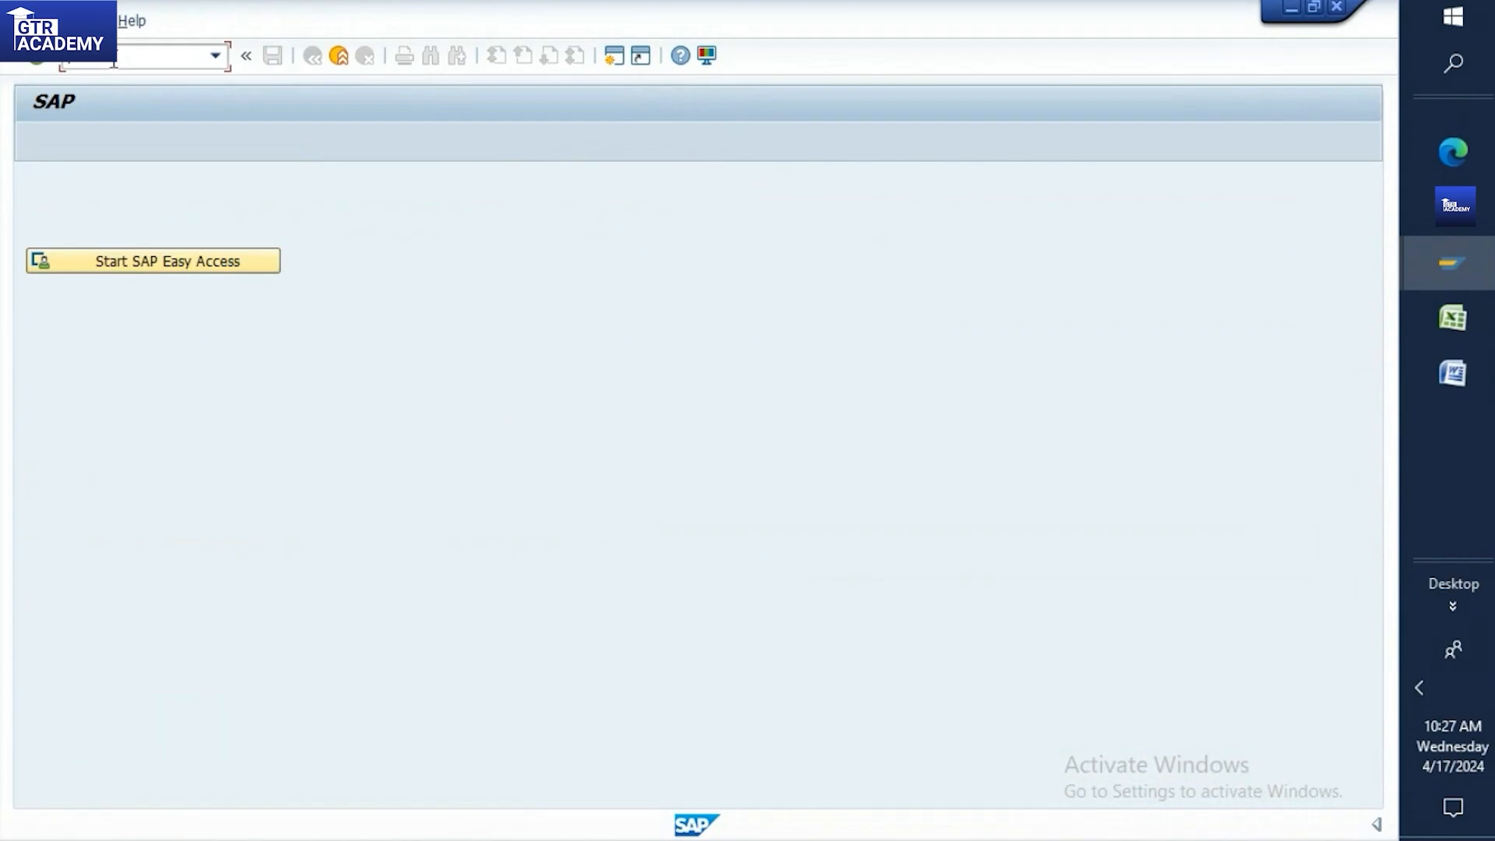
Check the subcontracting notes in Word and the over consumption rows in Excel, returning to SAP
click(1471, 376)
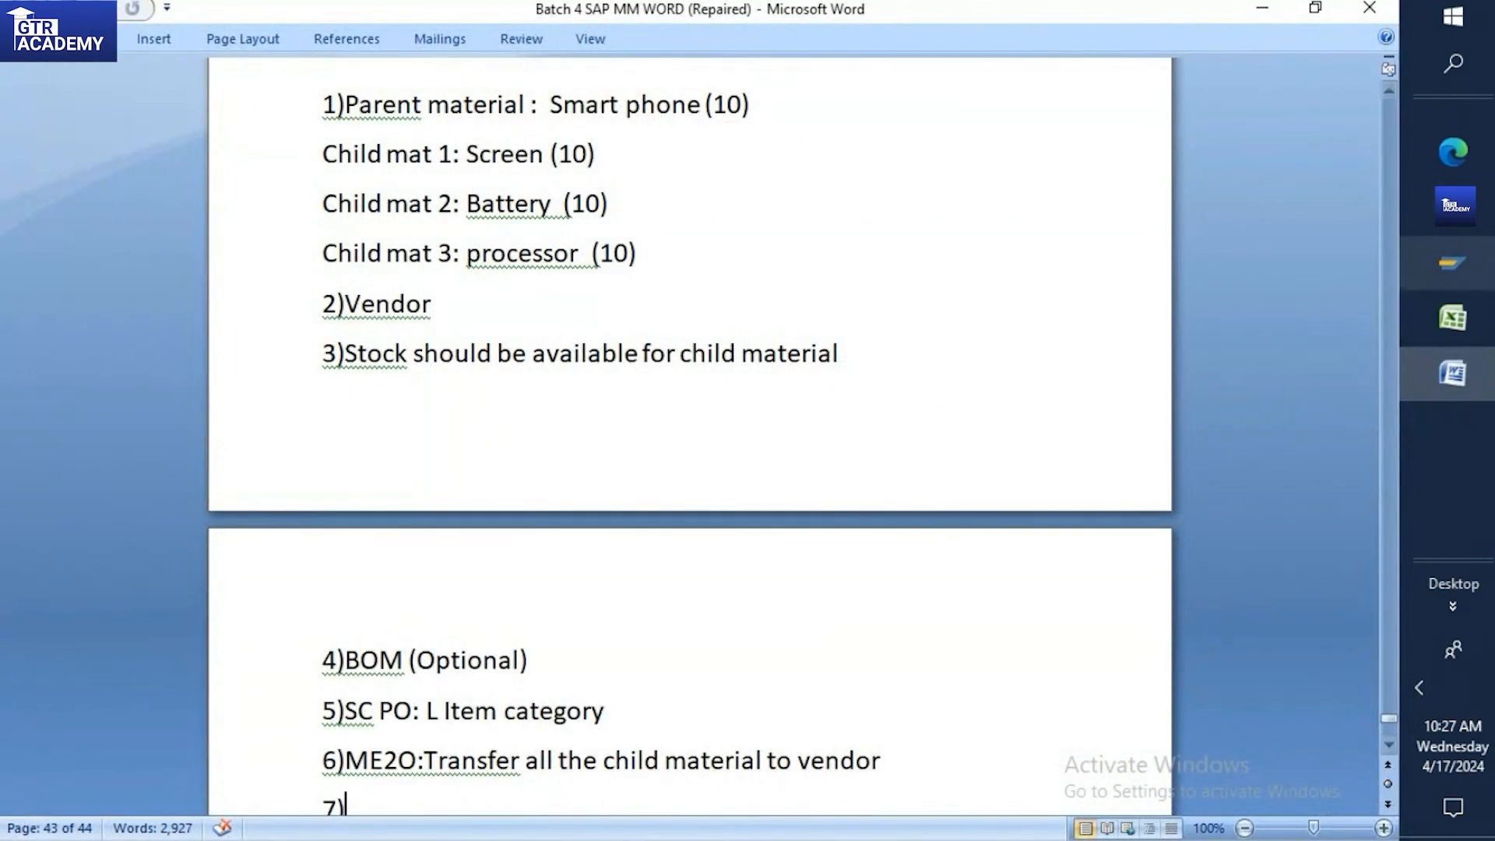
click(1456, 319)
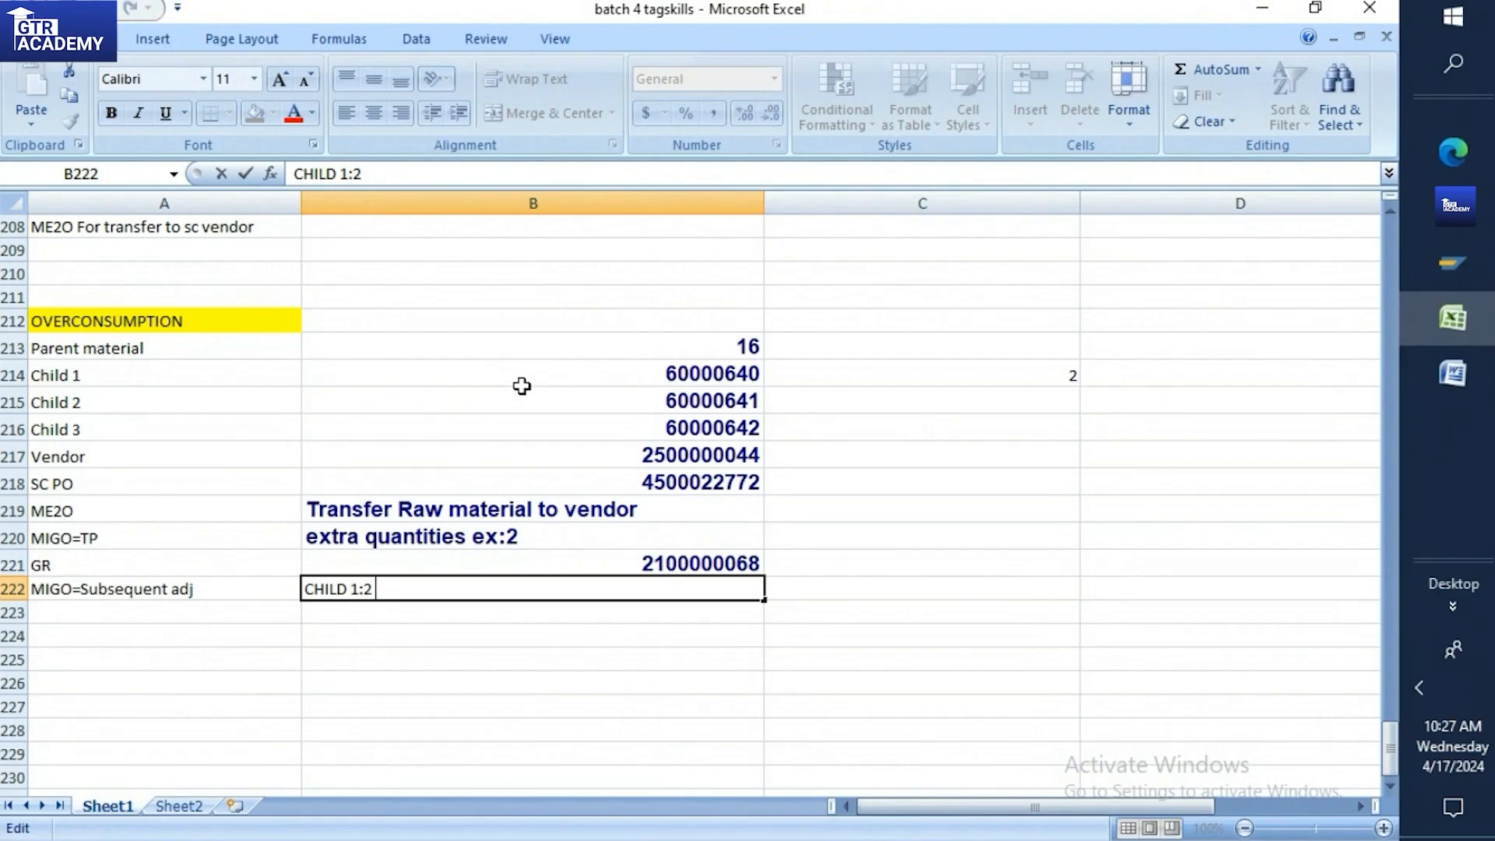
click(1456, 248)
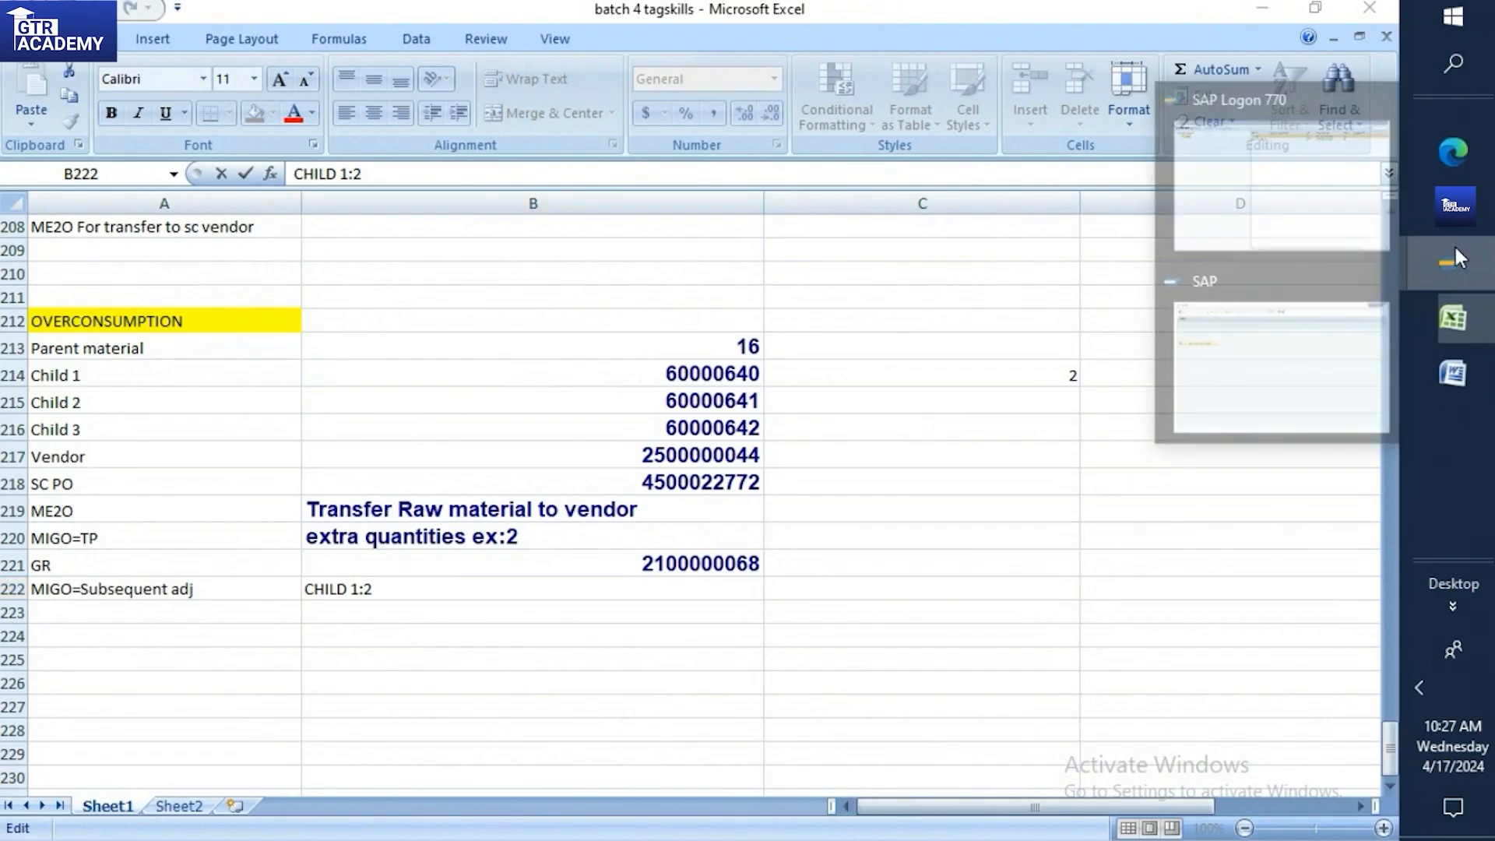
click(1281, 336)
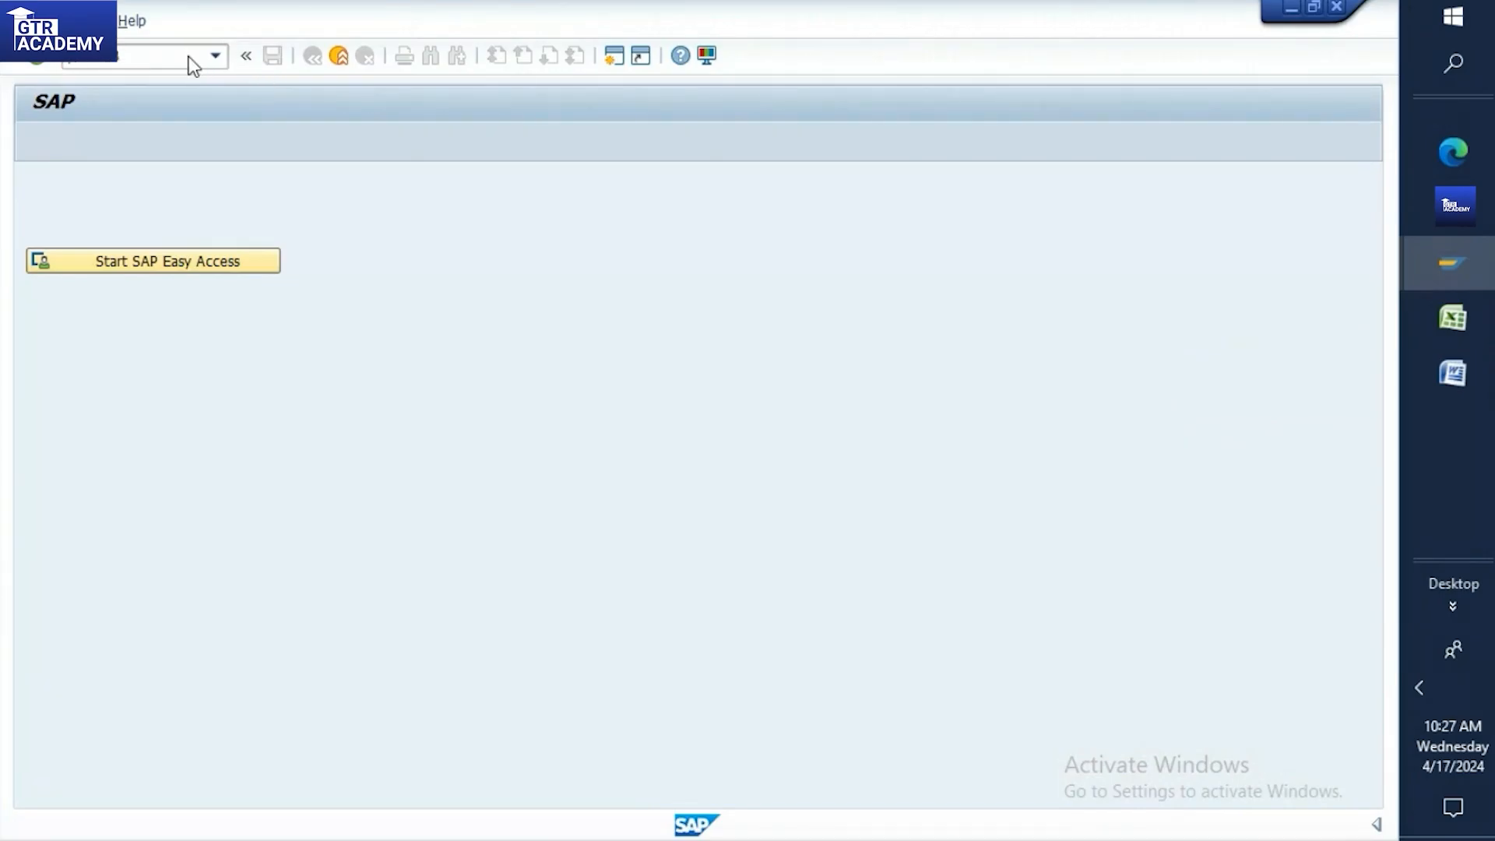
Open the Enter Transfer Posting transaction and start new items with movement type 541 for plant TP10 and storage location RM00
key(Return)
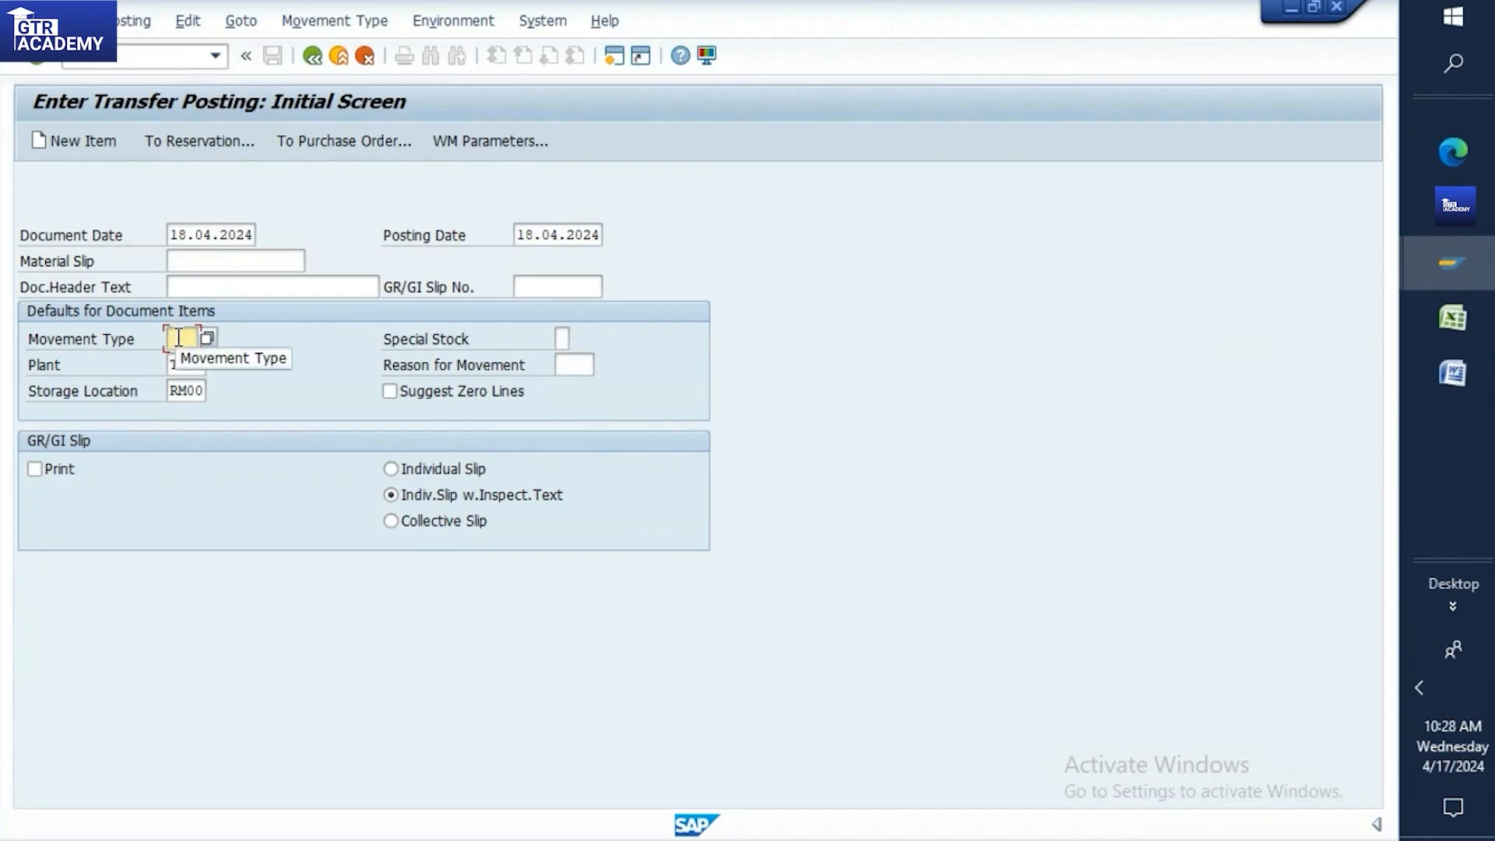
text(541)
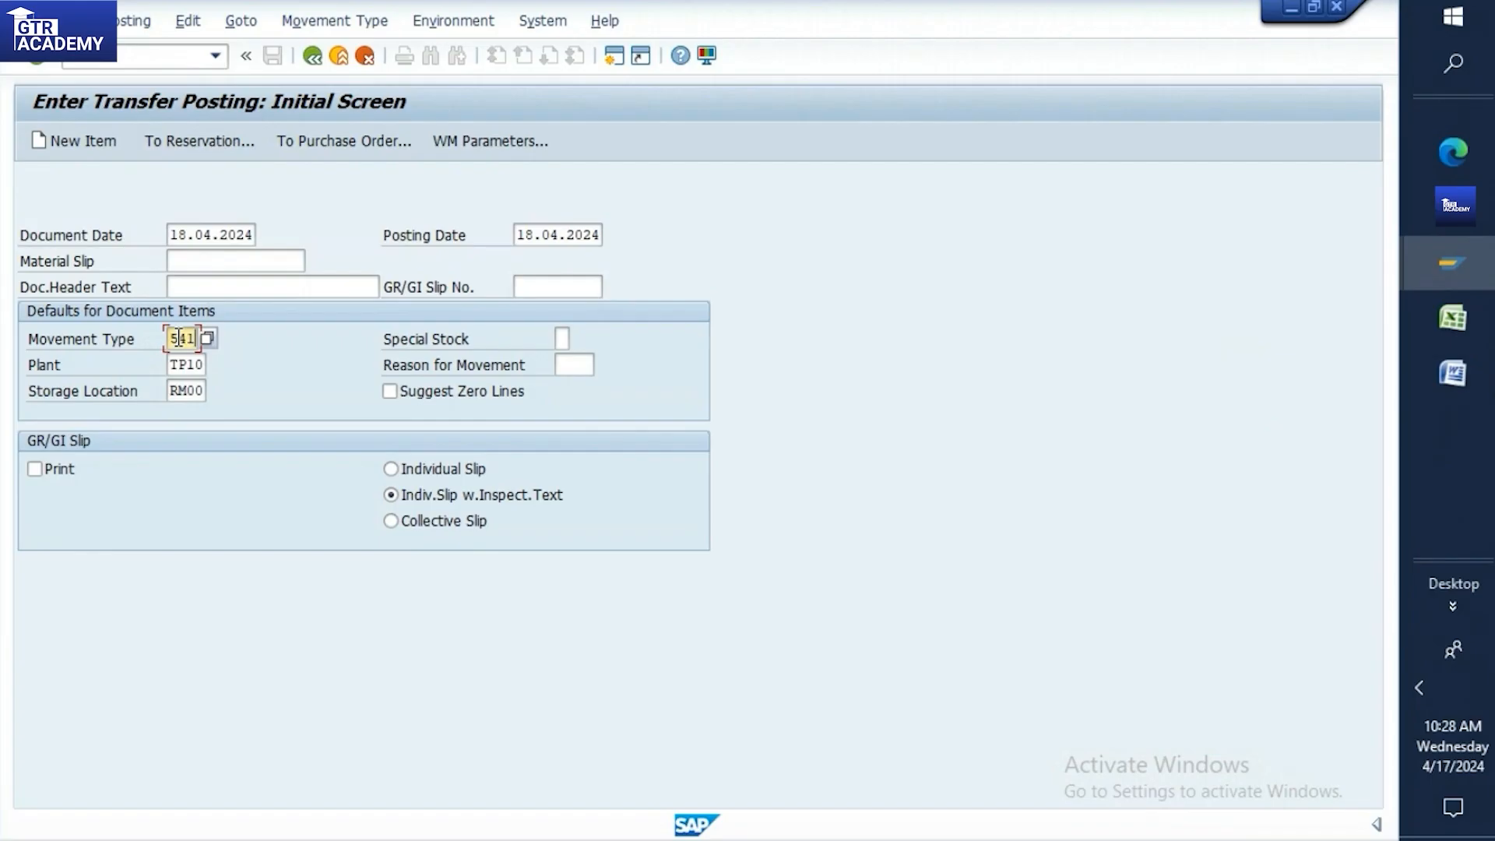
key(Return)
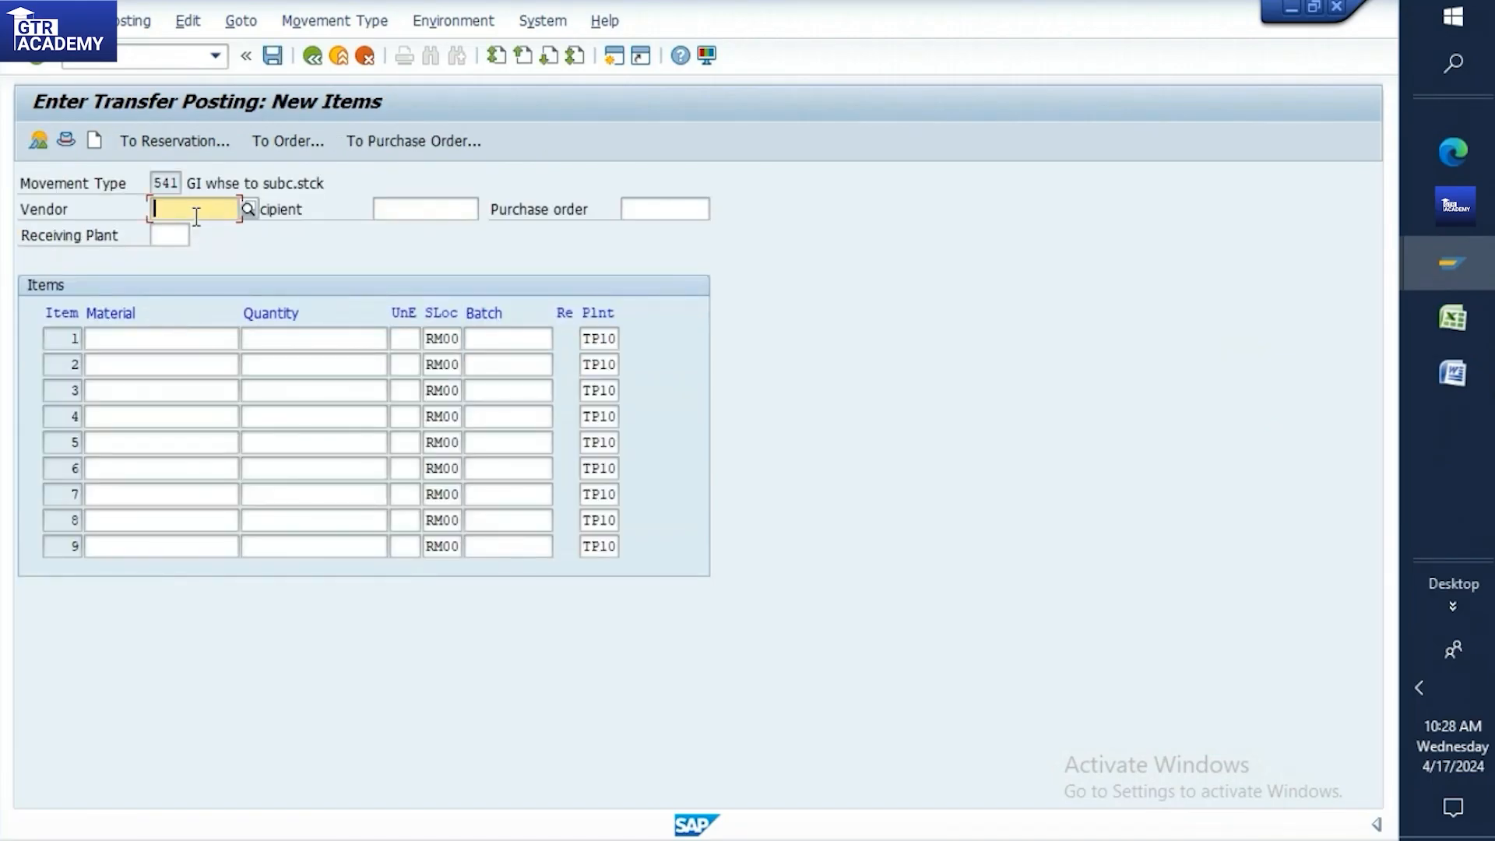
click(108, 339)
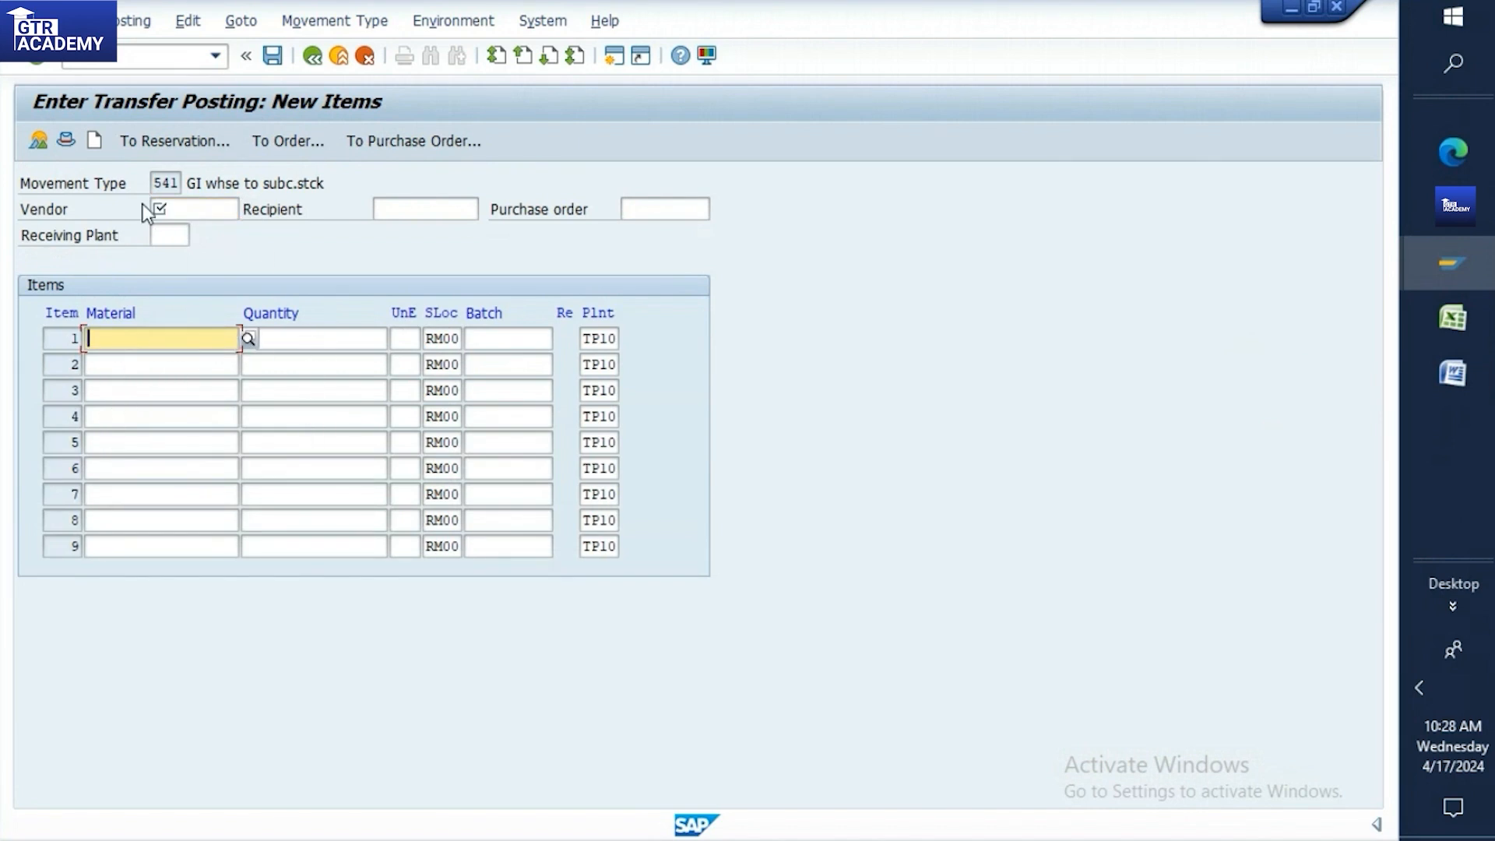
Run the SC Stock Monitoring for Vendor report for the subcontracting vendor in plant TP10
click(165, 58)
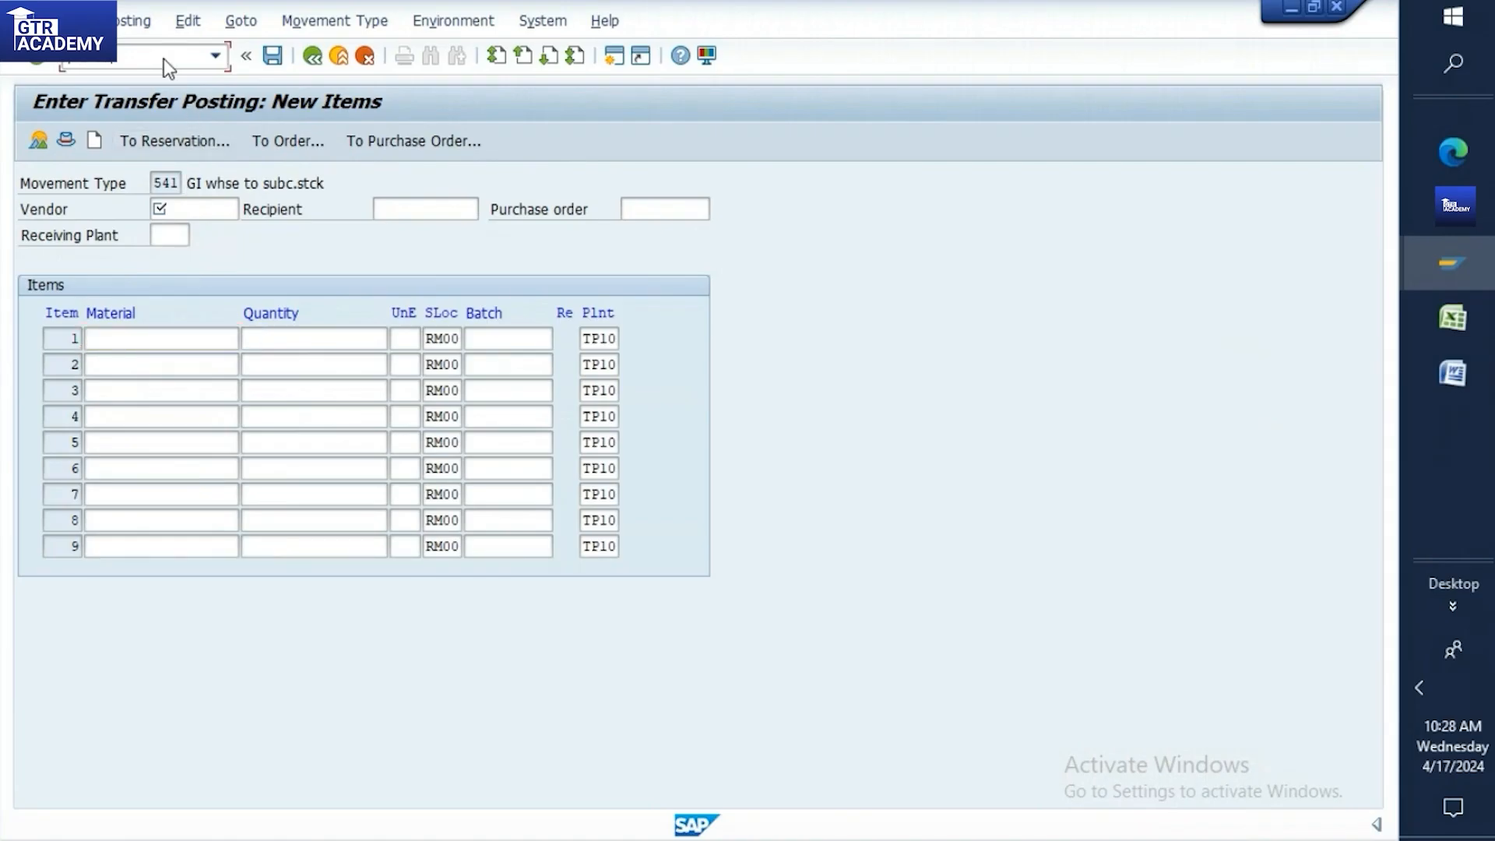
key(Return)
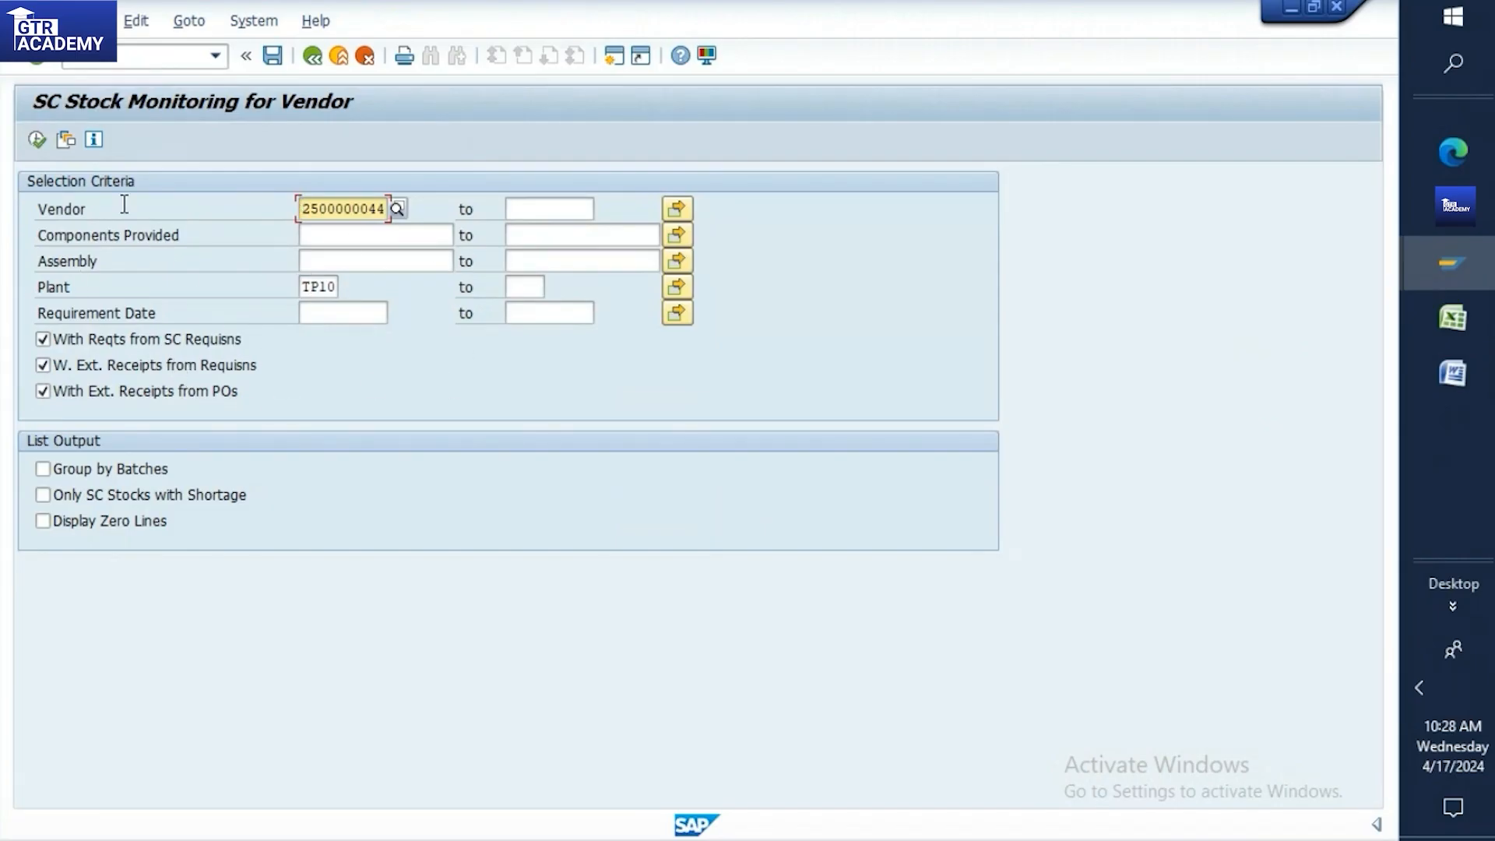
click(36, 141)
click(37, 140)
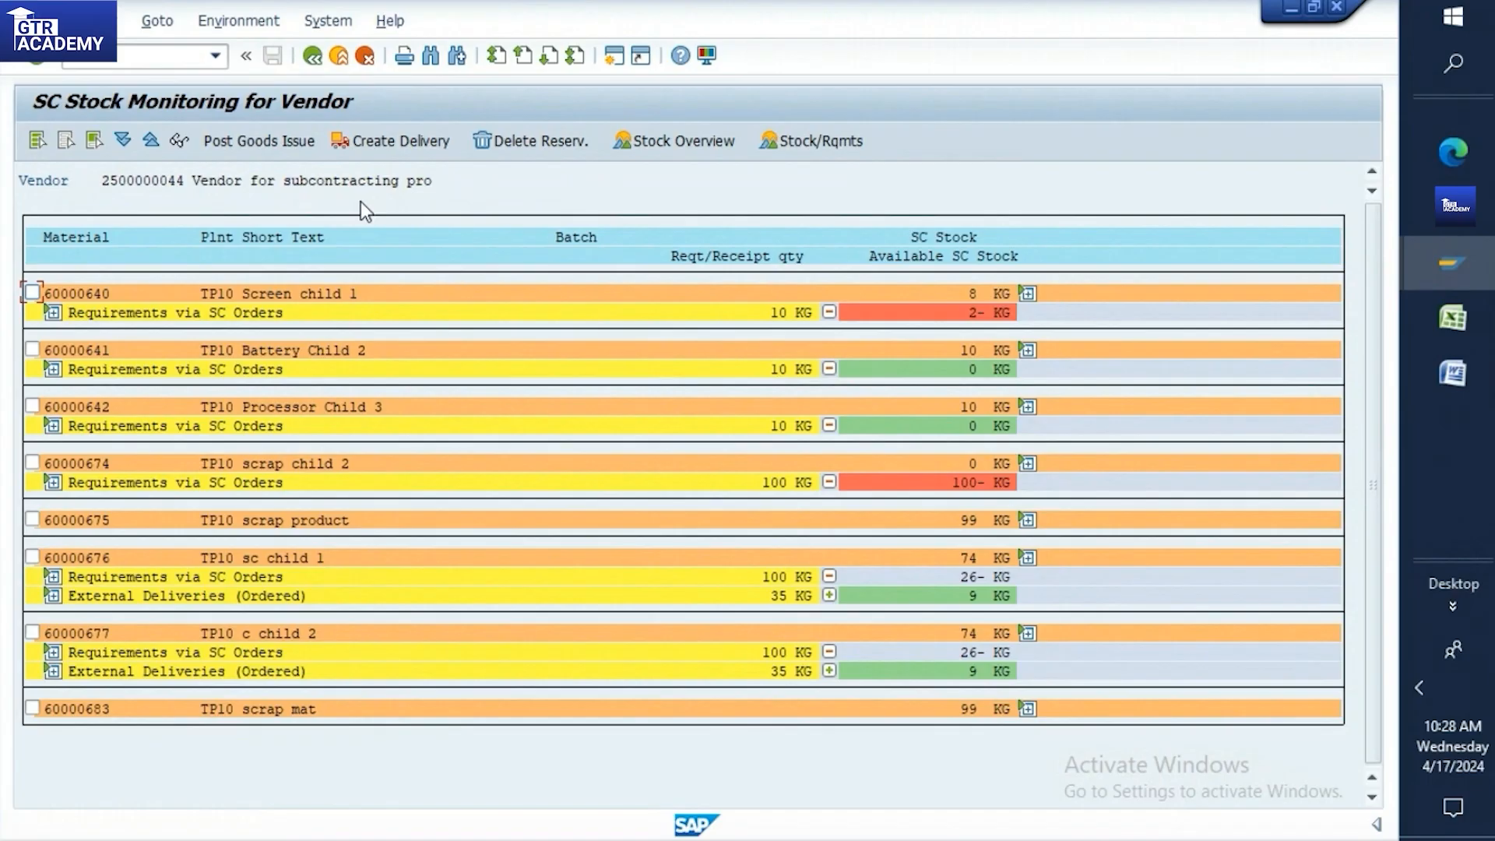
click(313, 62)
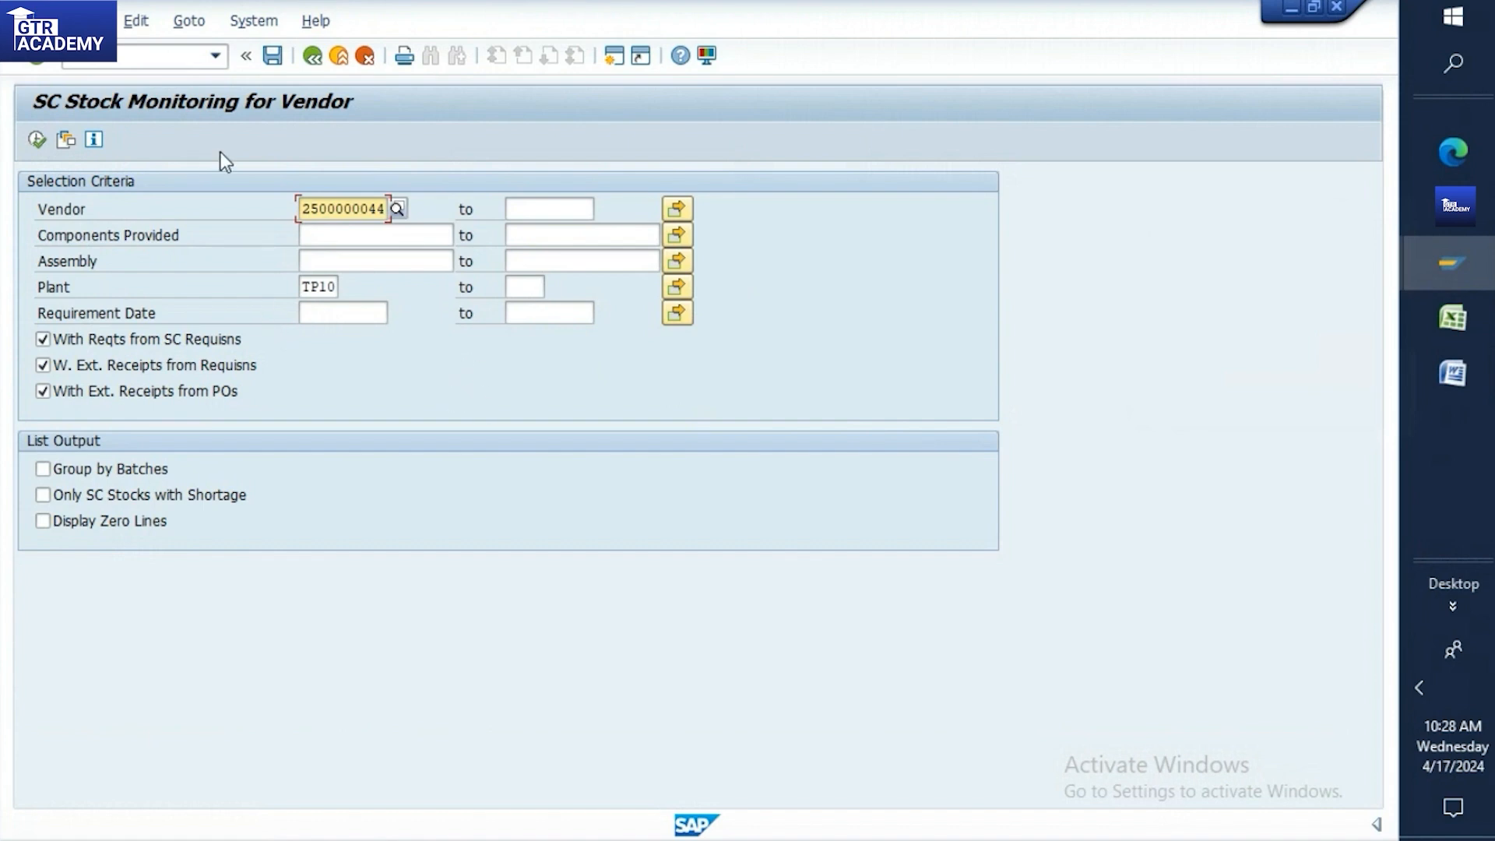
click(39, 140)
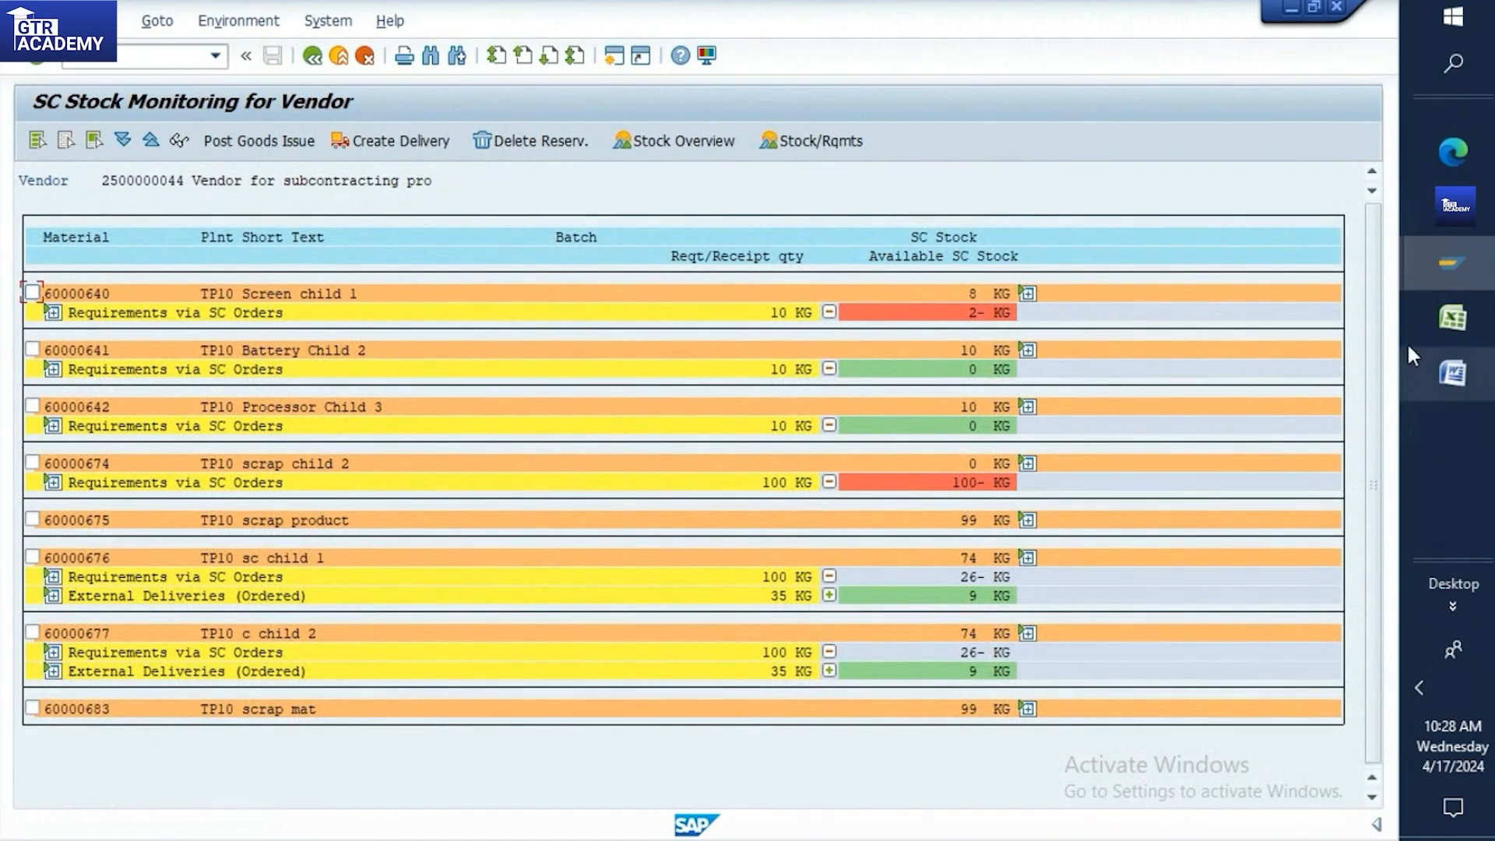
Switch to Excel, finish the CHILD 1:2 entry in cell B222, and return to the SAP stock monitoring report
click(1451, 318)
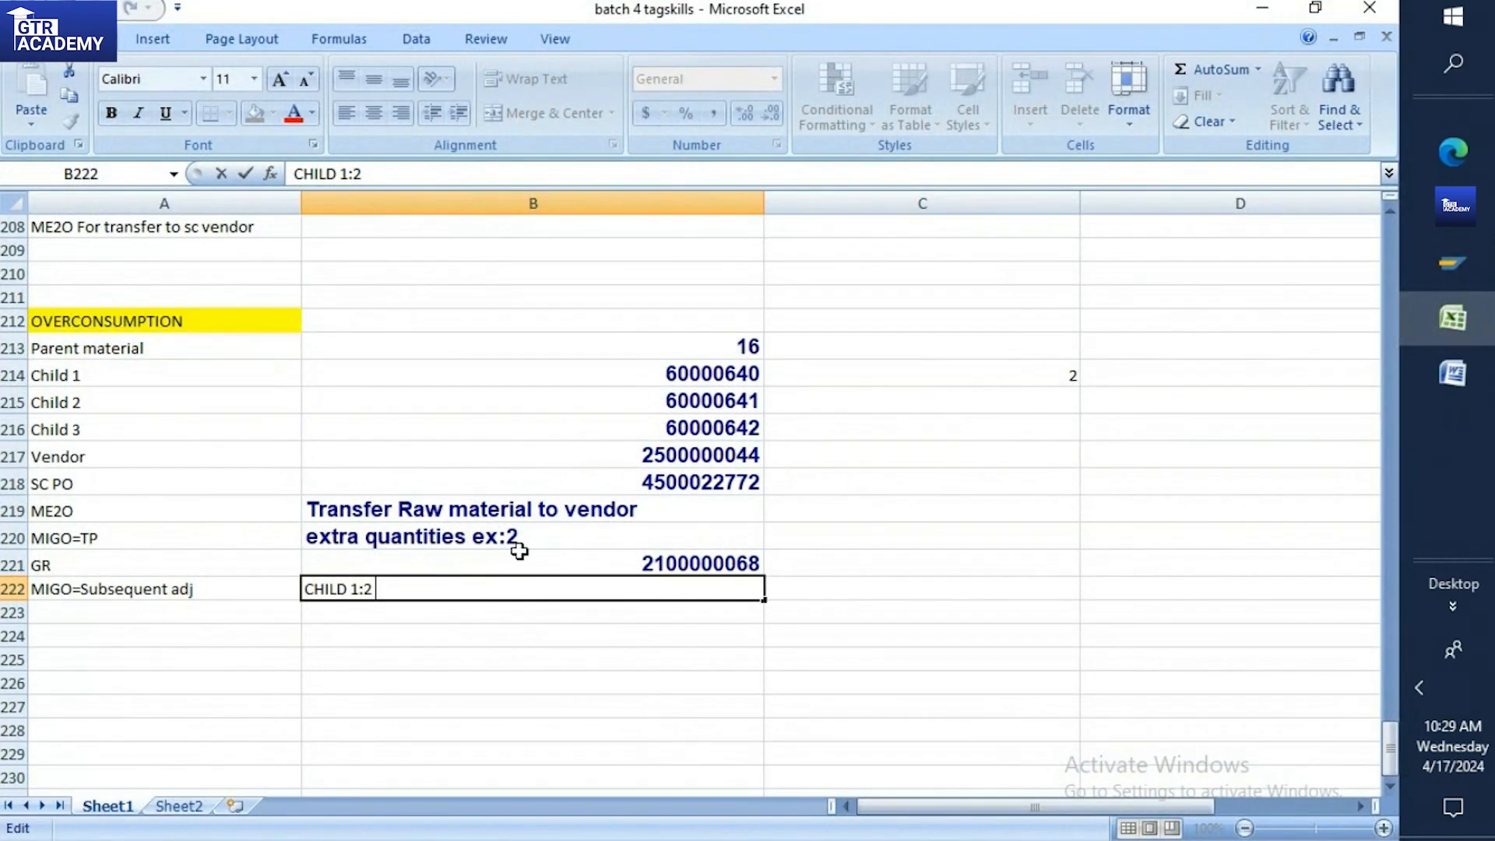
click(533, 612)
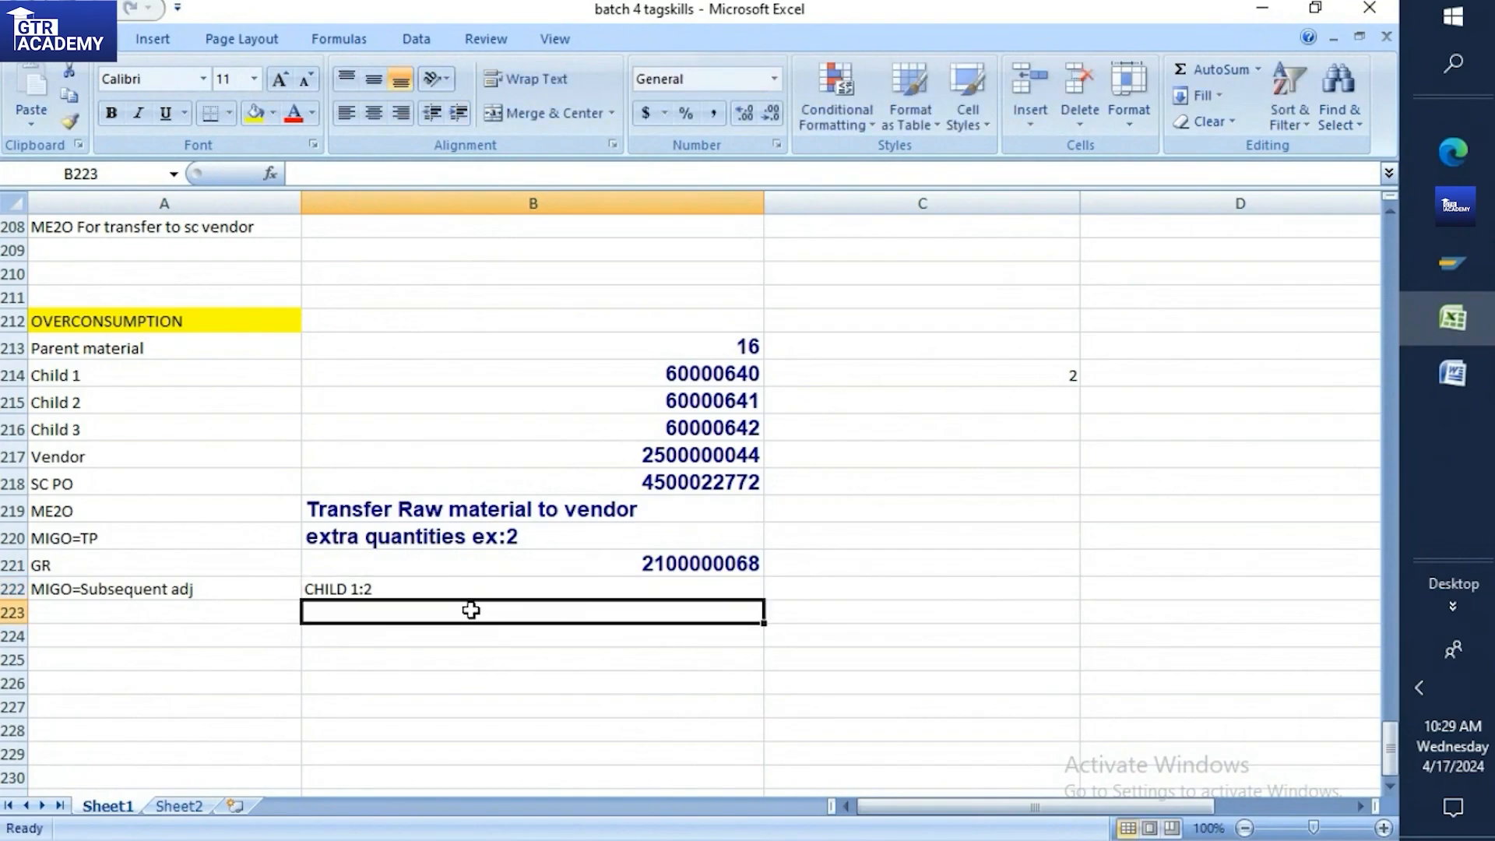
click(1466, 270)
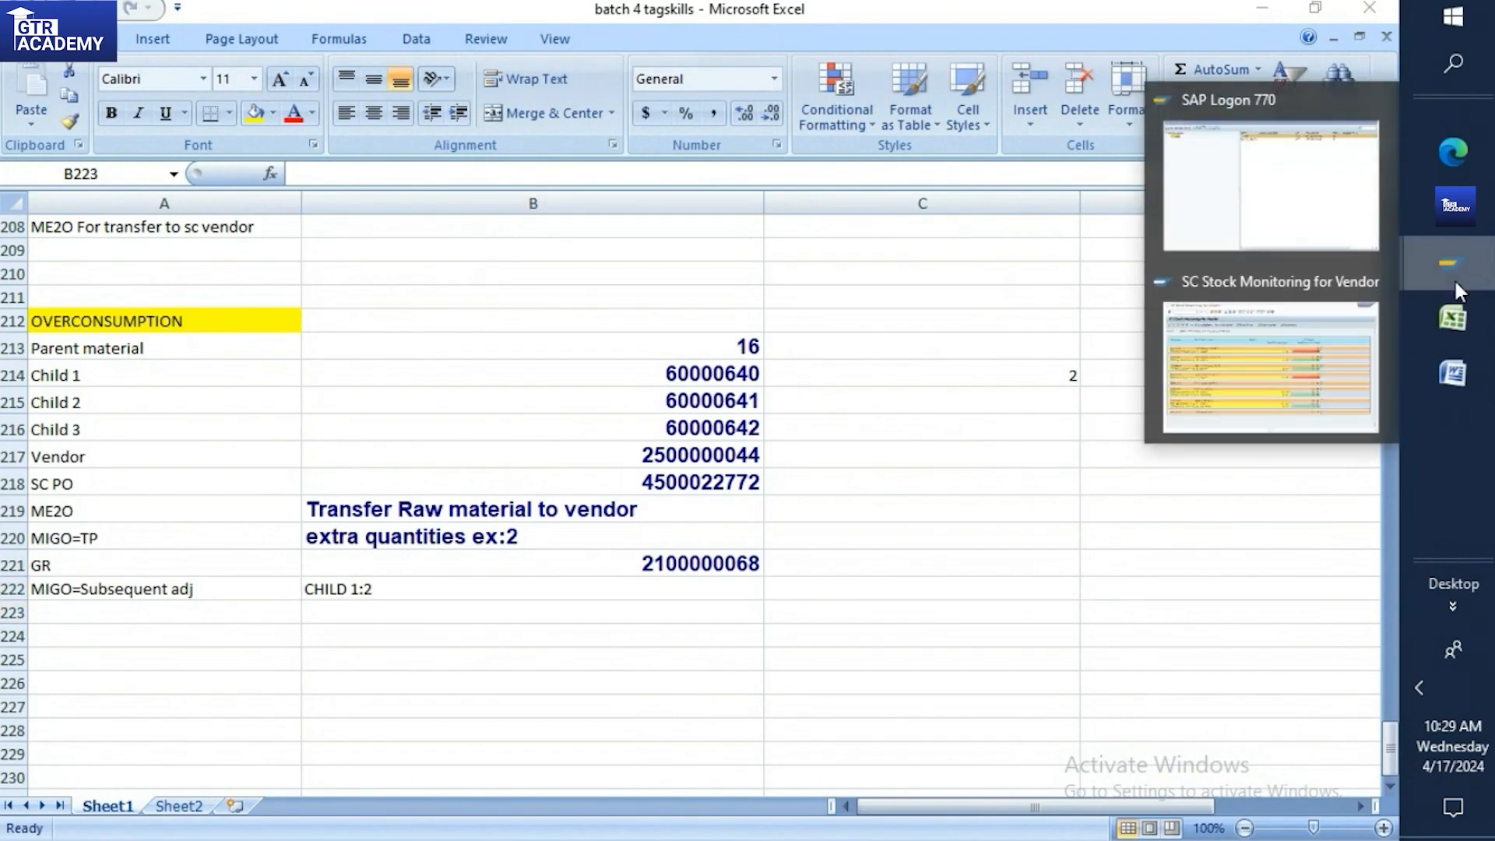
click(1249, 341)
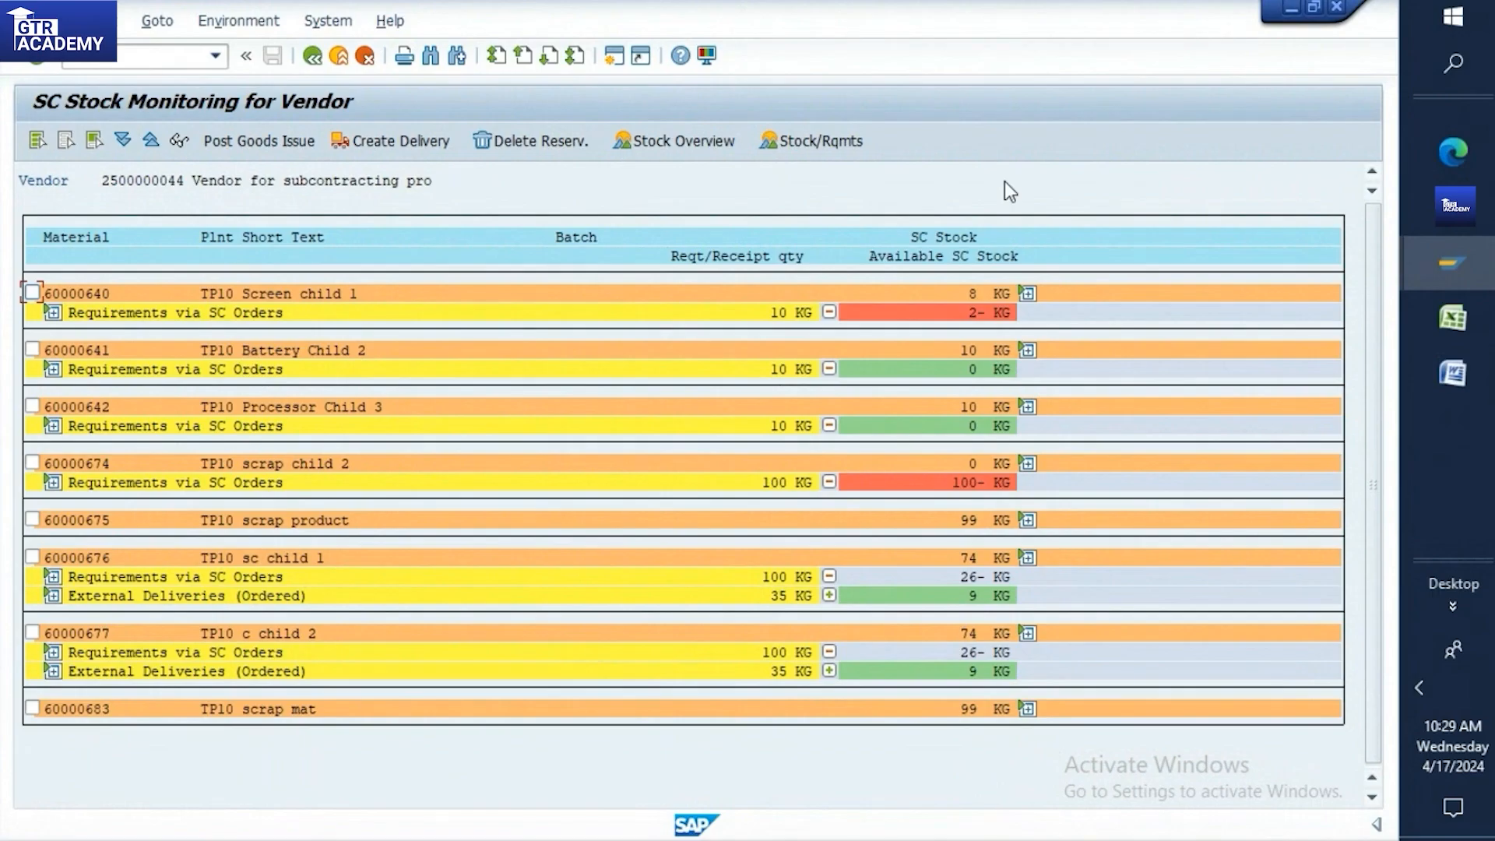
Switch to Excel and enter the section title UNDERCONSUMPTION in cell A225 below the over consumption rows
click(1453, 320)
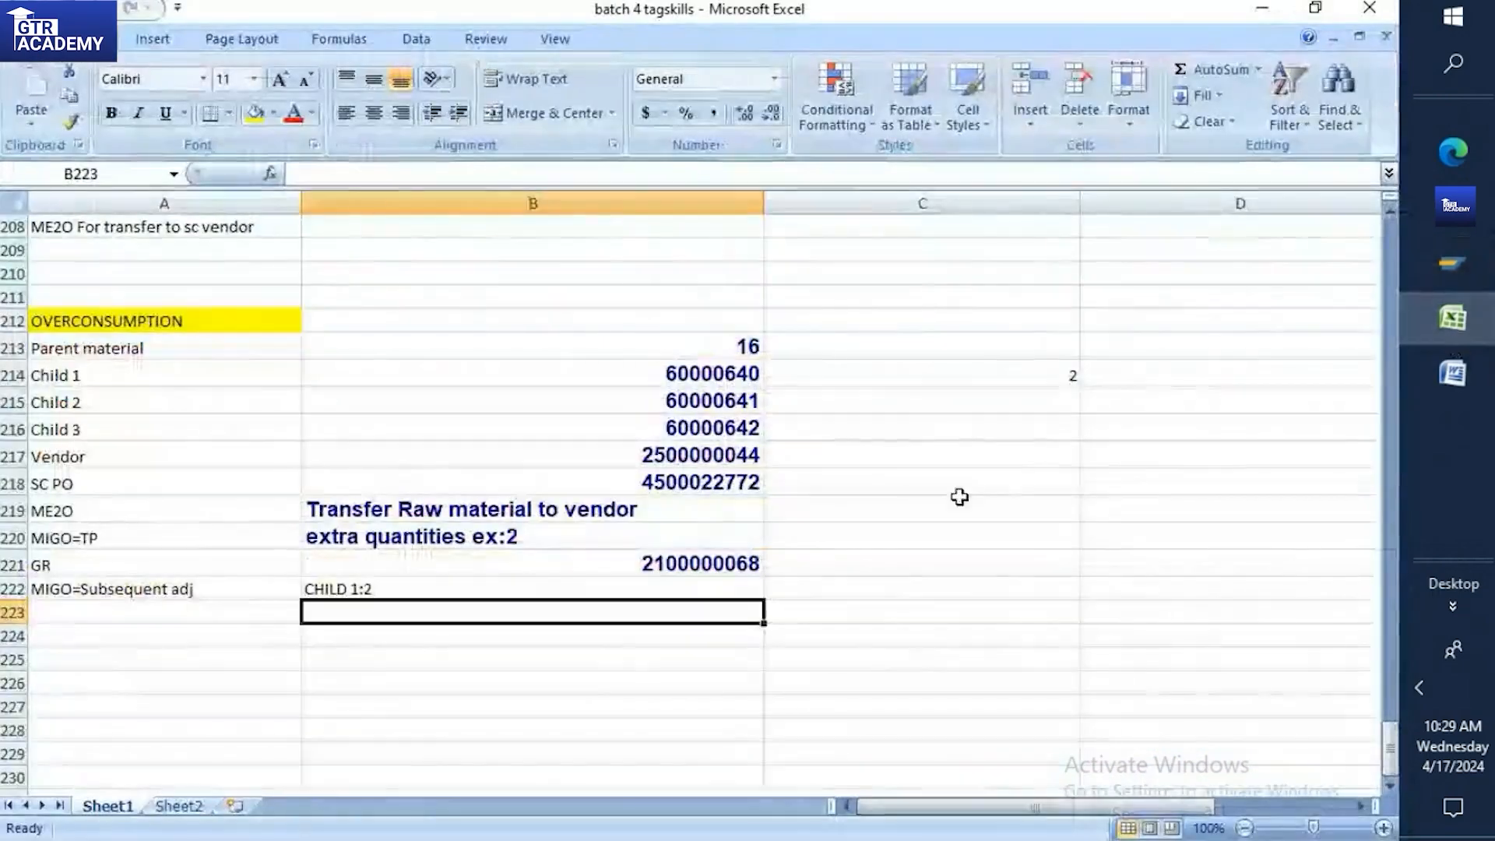
scroll(199, 592, down, 2)
click(216, 520)
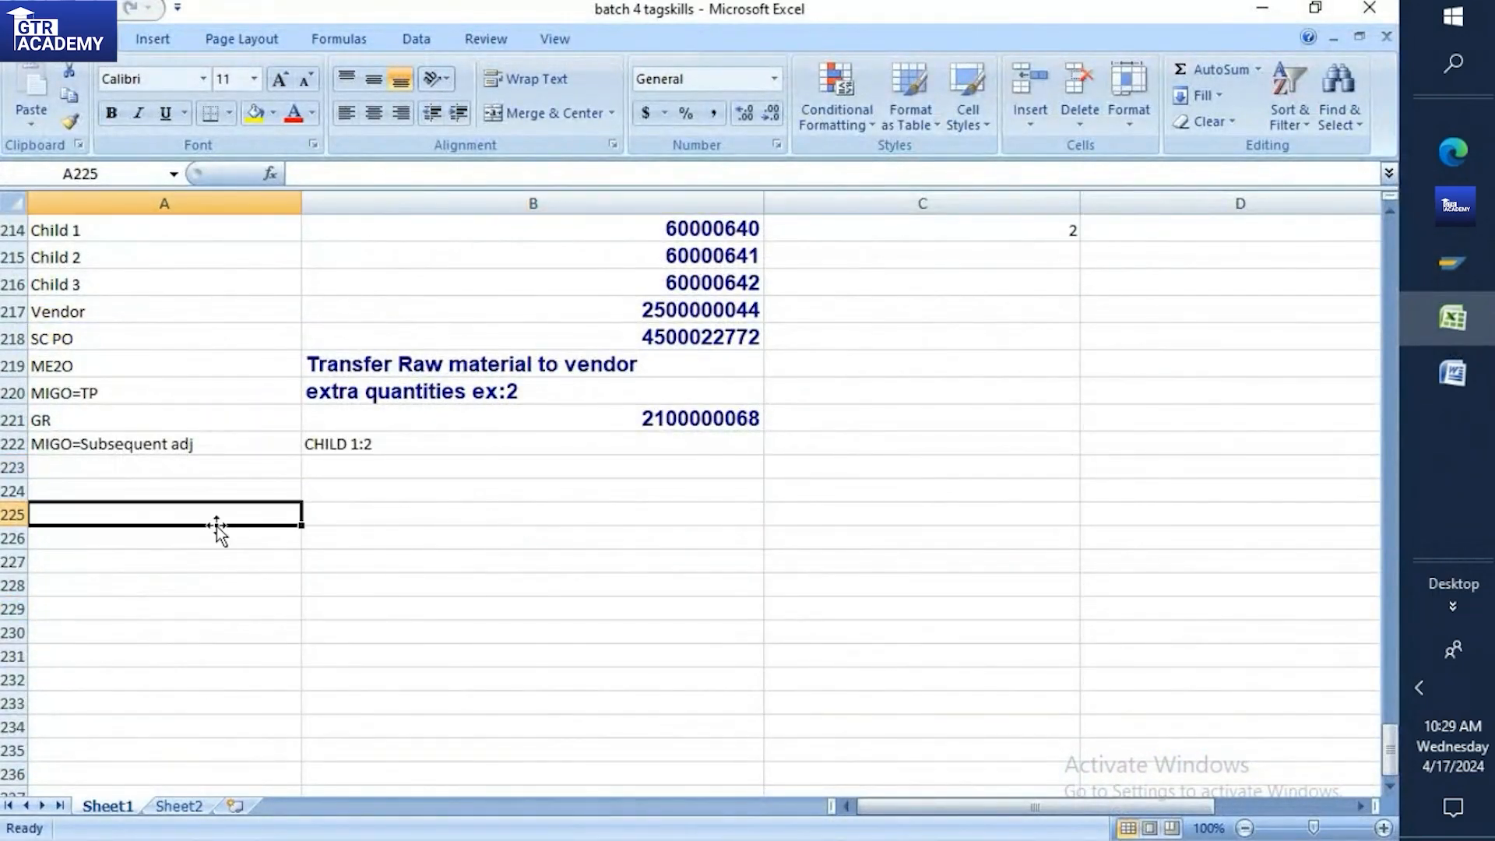
text(UNDERCONSUMPTION)
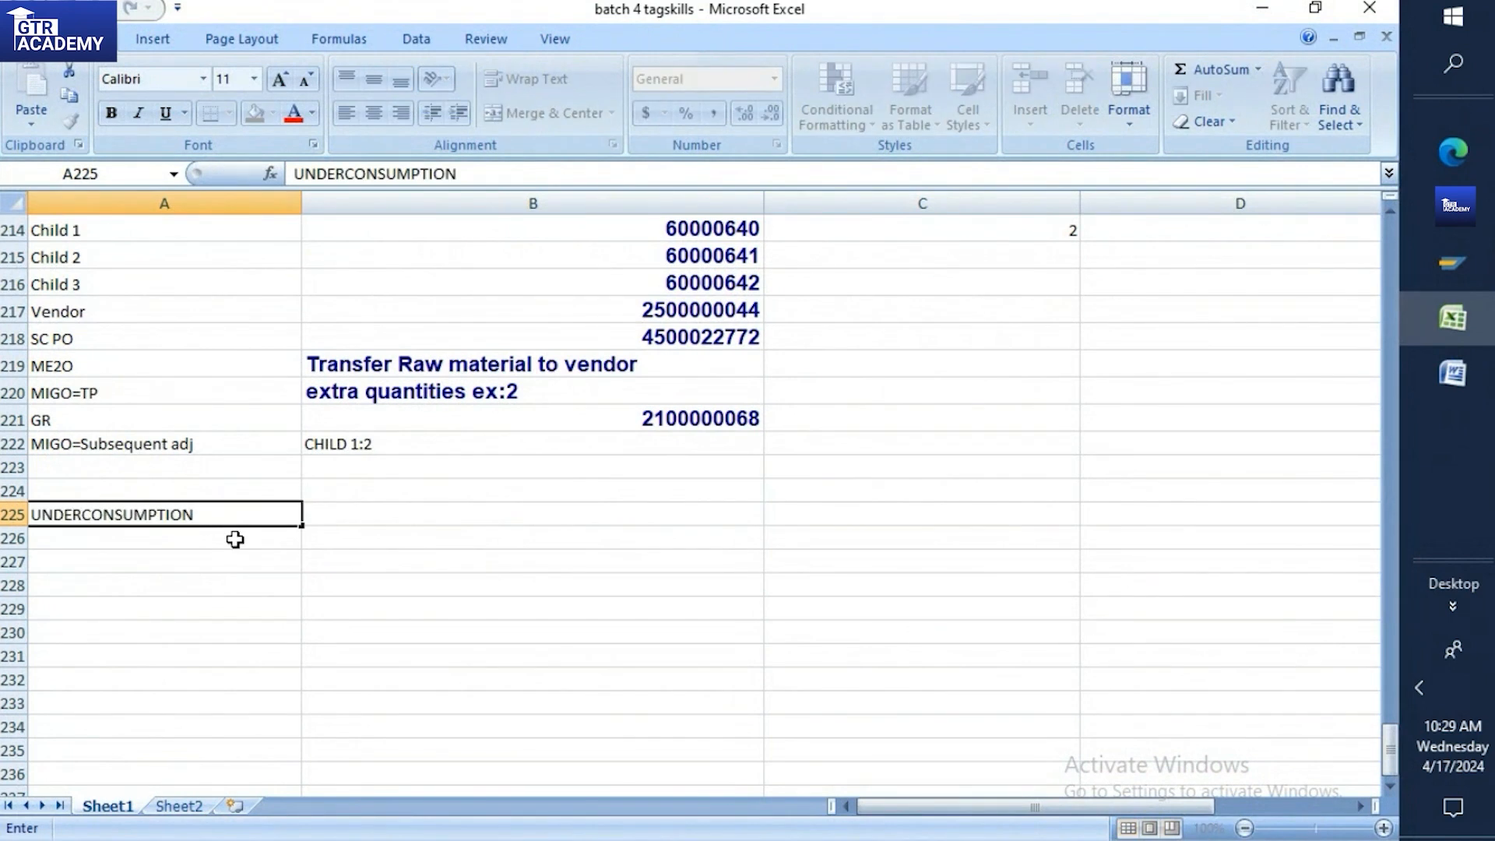
key(Return)
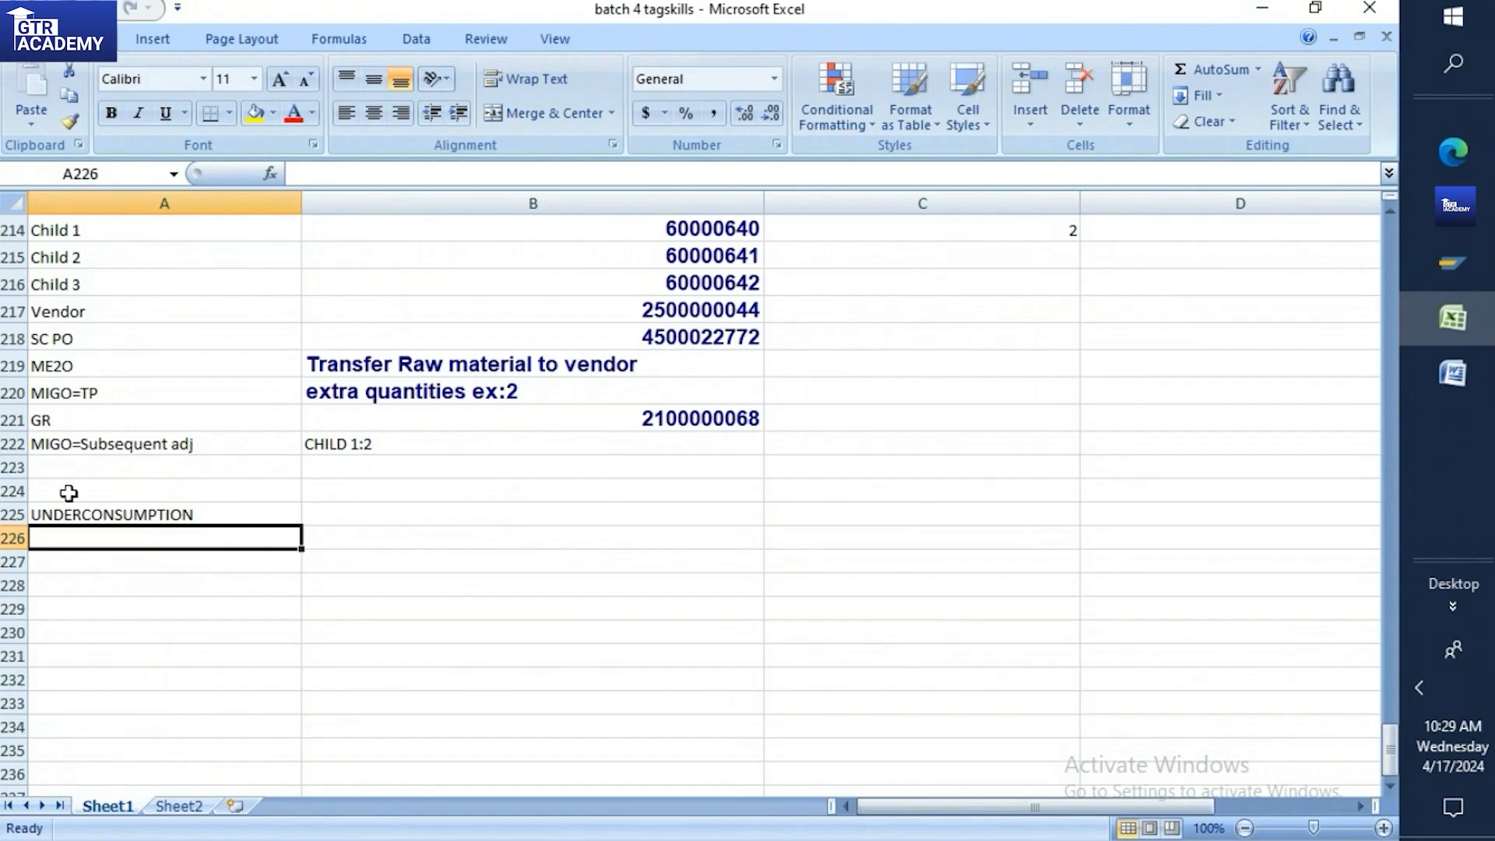
click(129, 511)
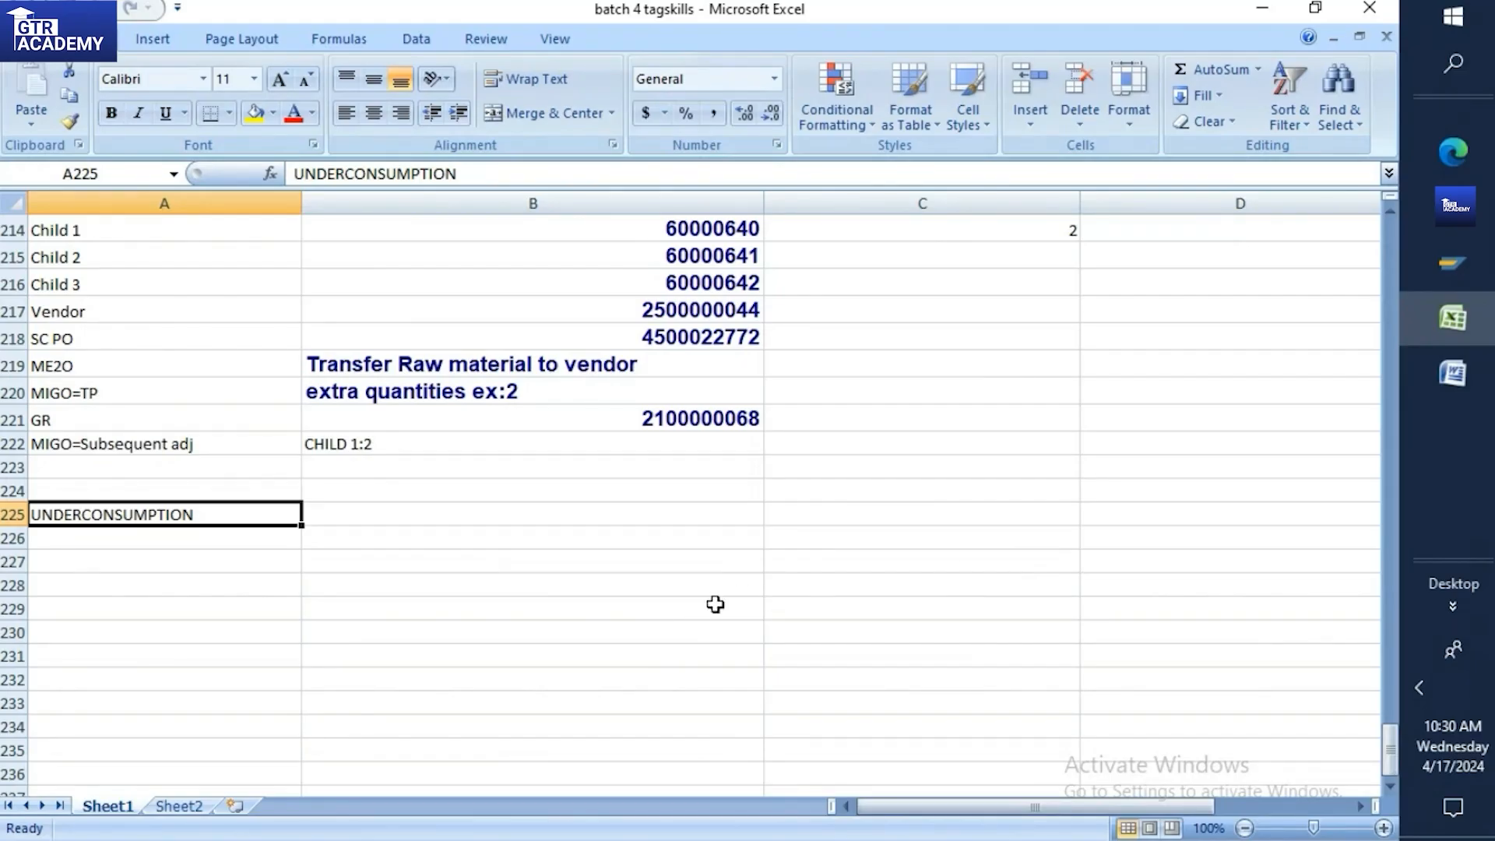
scroll(684, 610, up, 1)
scroll(684, 610, down, 2)
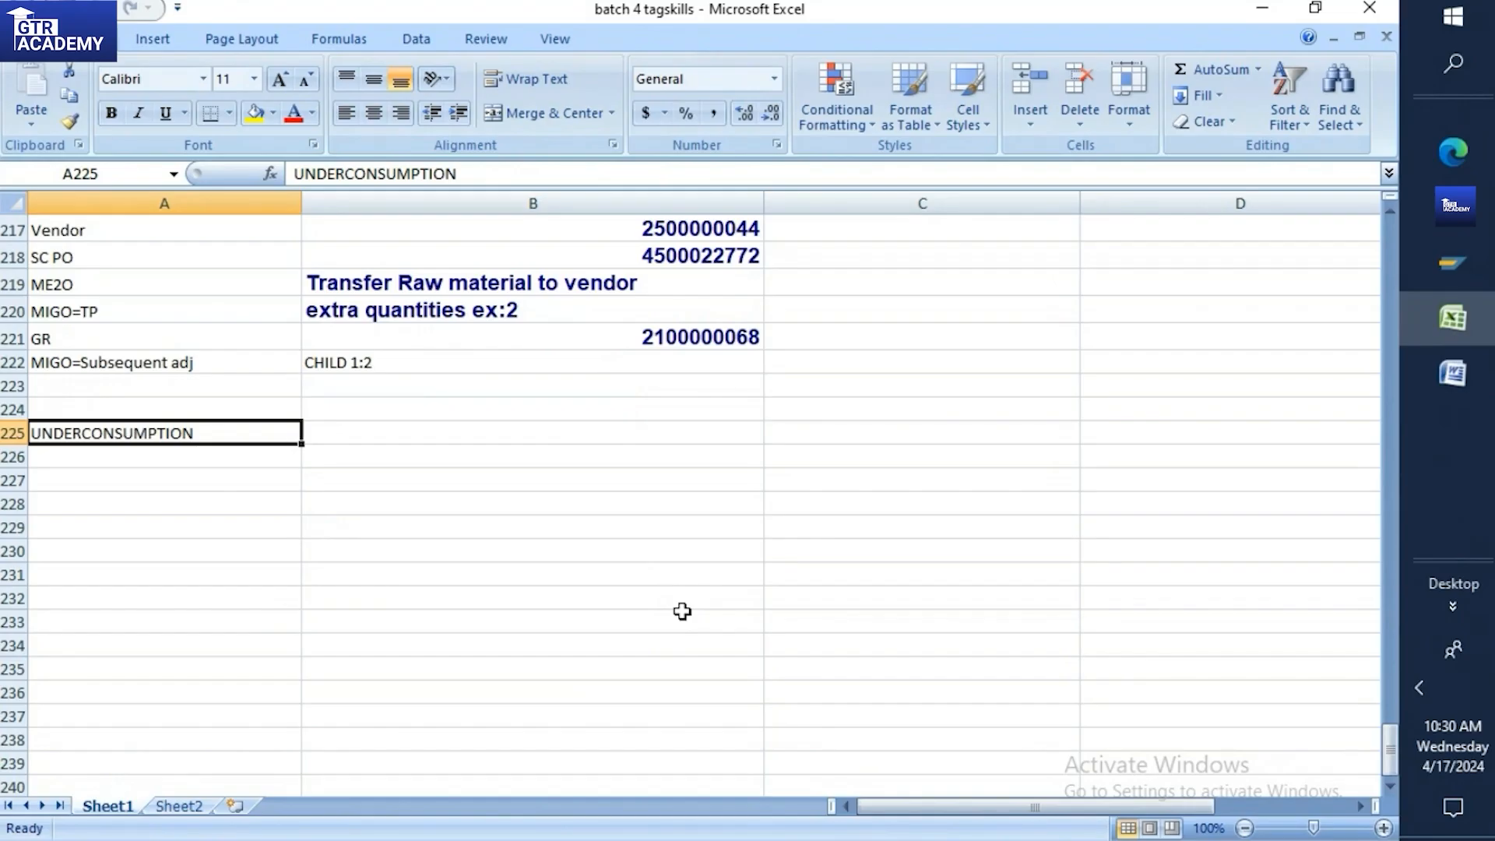
Switch to Word and add the heading UNDER CONSUMPTION below item 7) of the notes, highlighted in yellow
click(1453, 374)
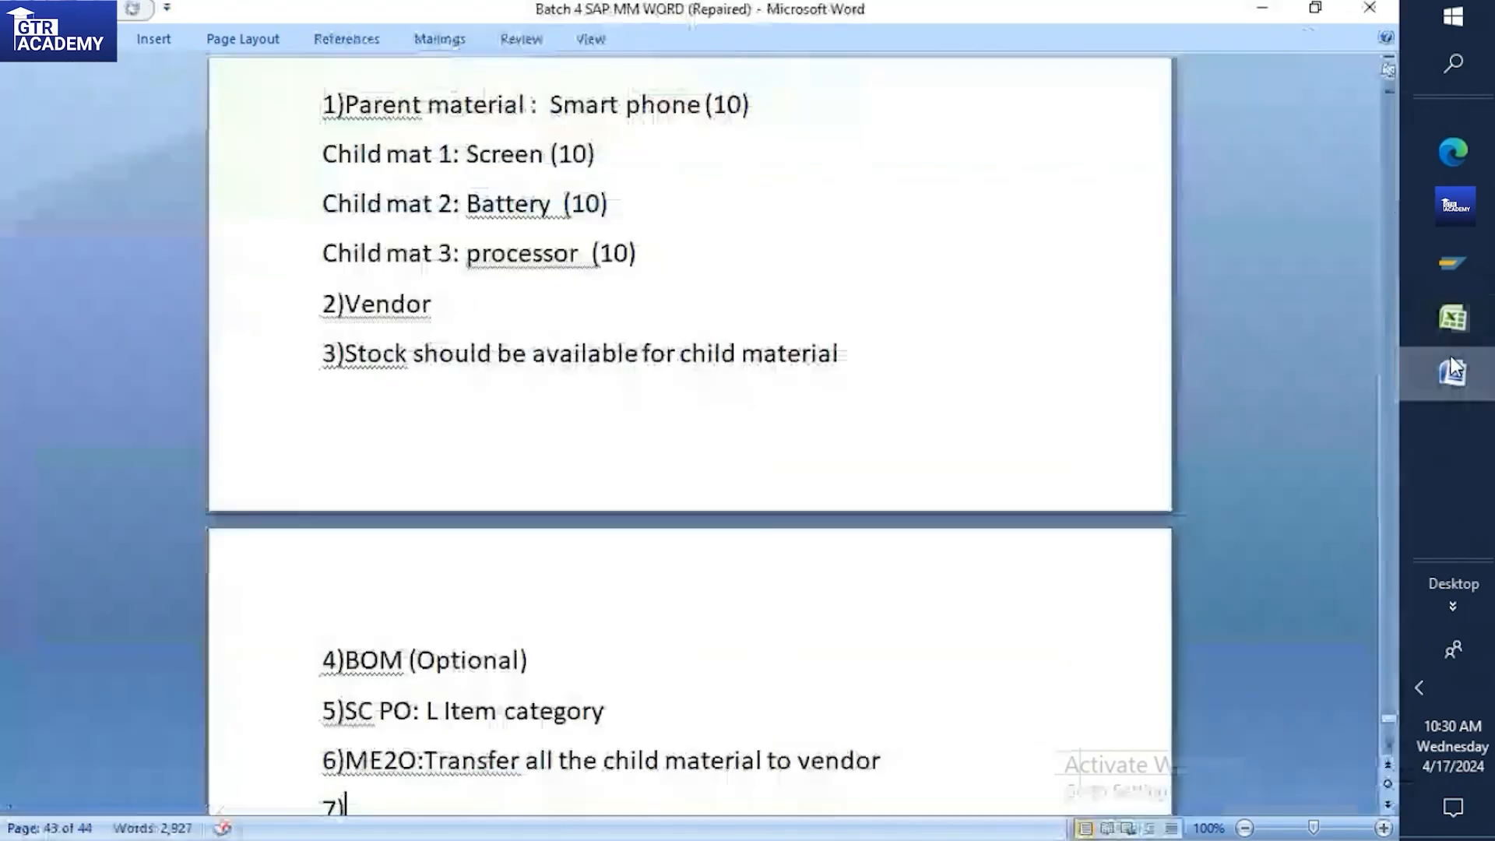
scroll(631, 544, down, 3)
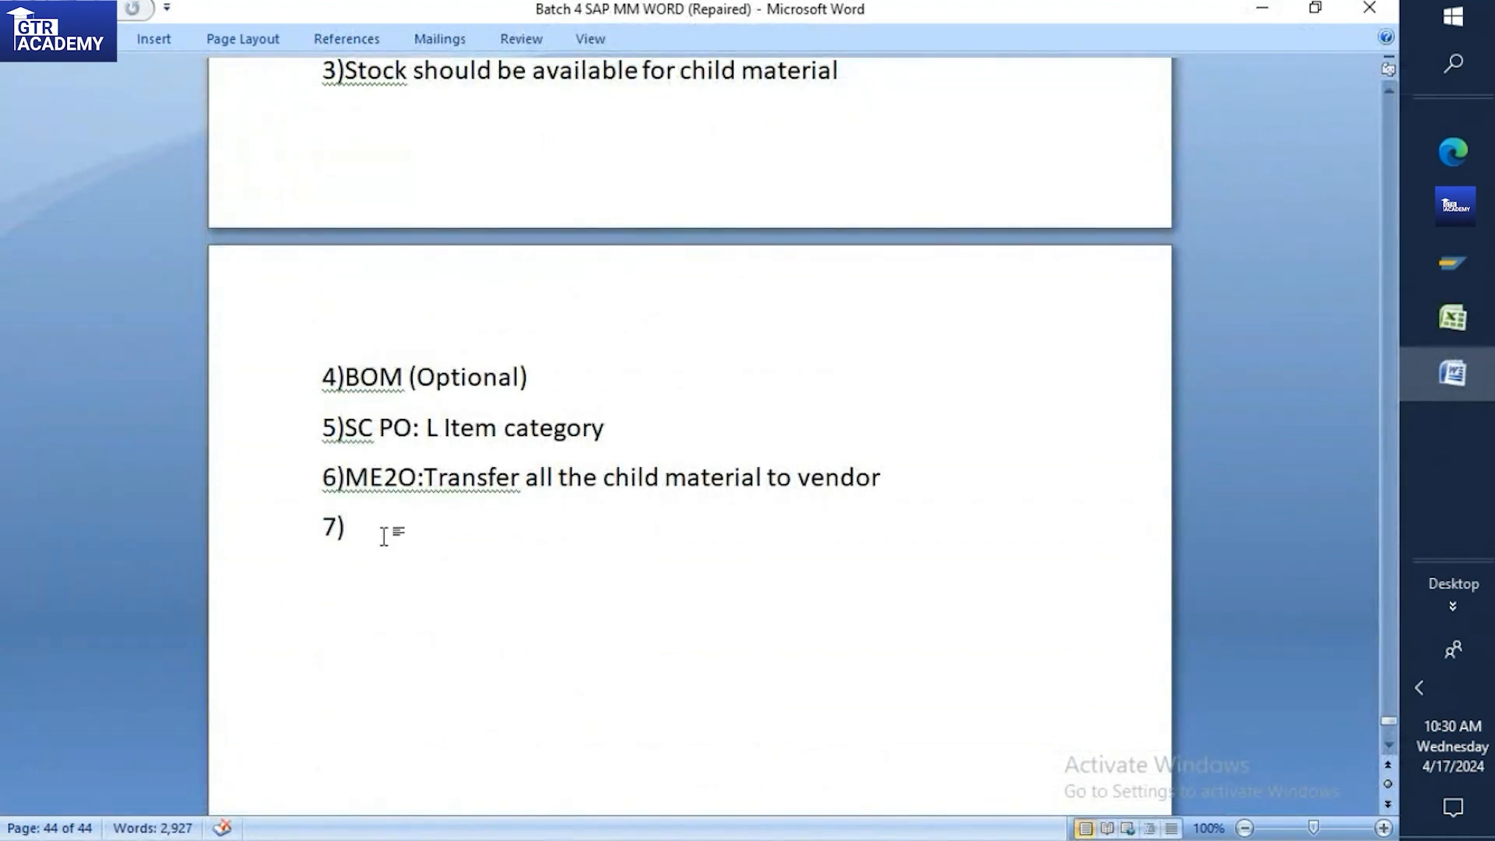
scroll(343, 545, down, 3)
key(Return)
key(Return)
key(Return)
text(UNDER)
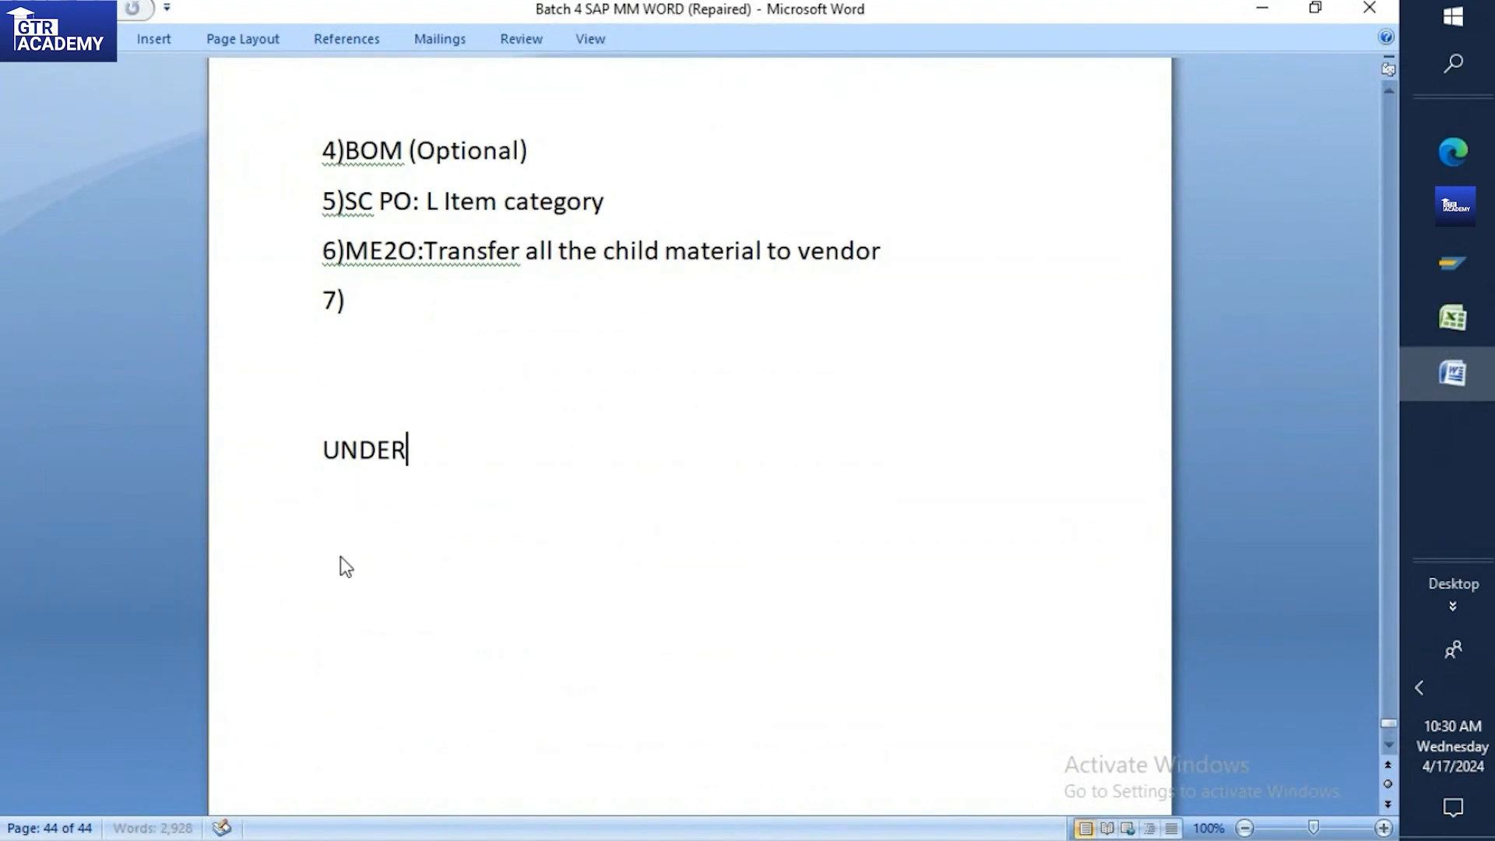
text( CONSUM)
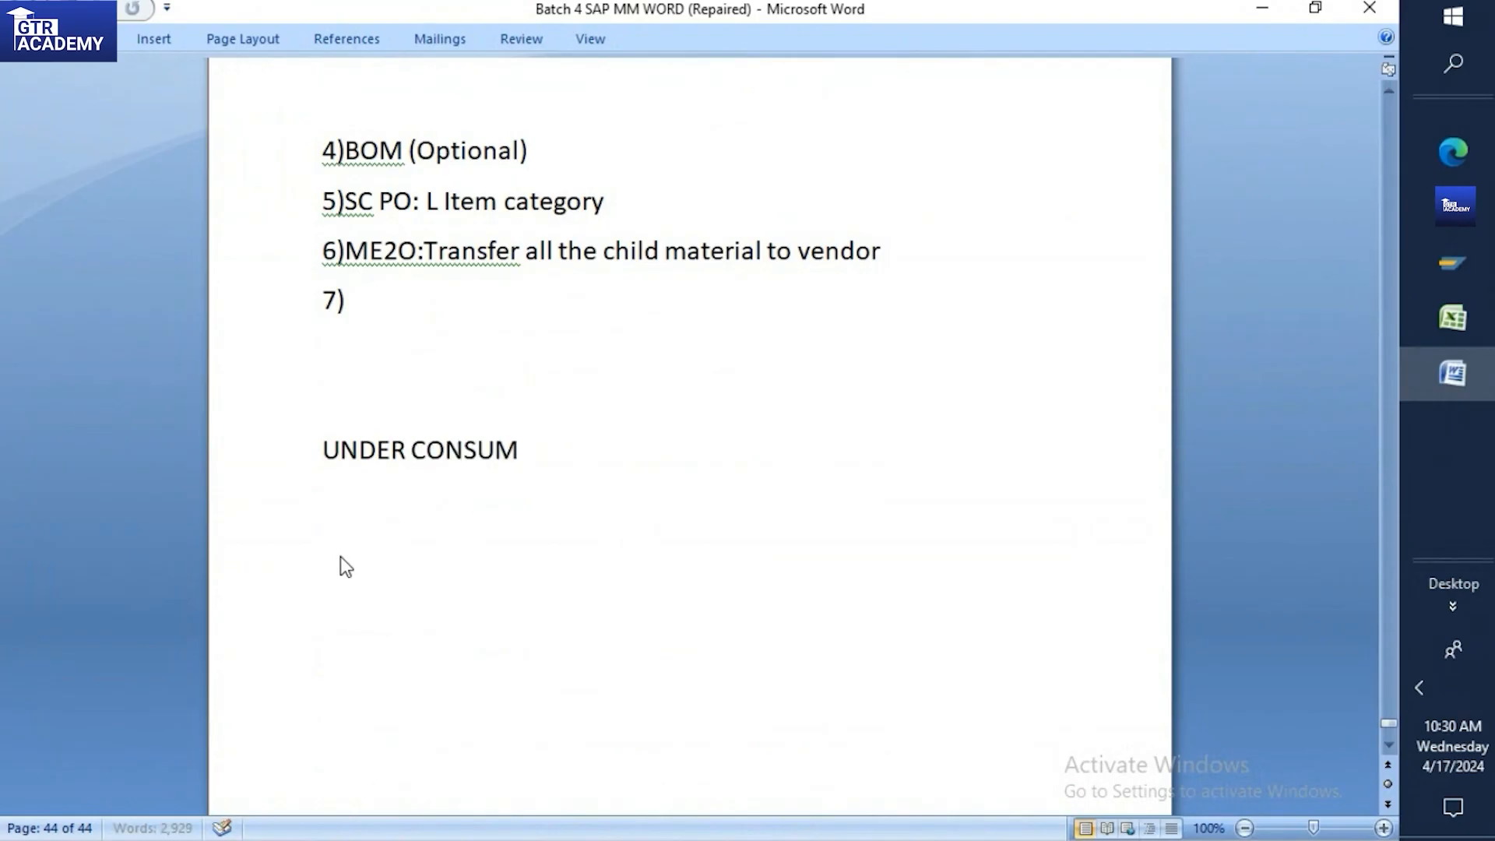
text(PTION)
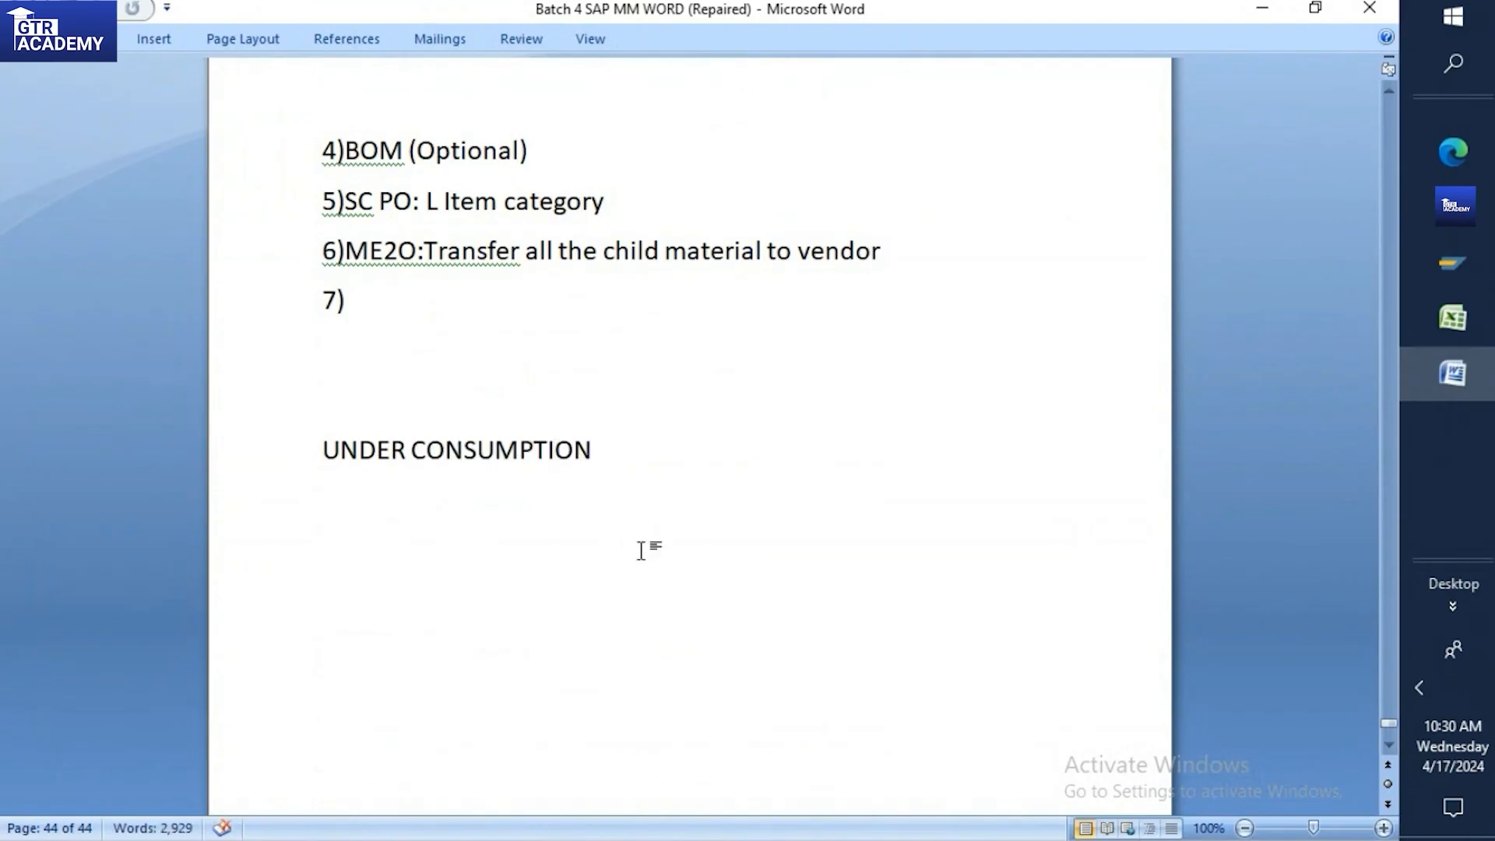
drag(330, 449, 594, 455)
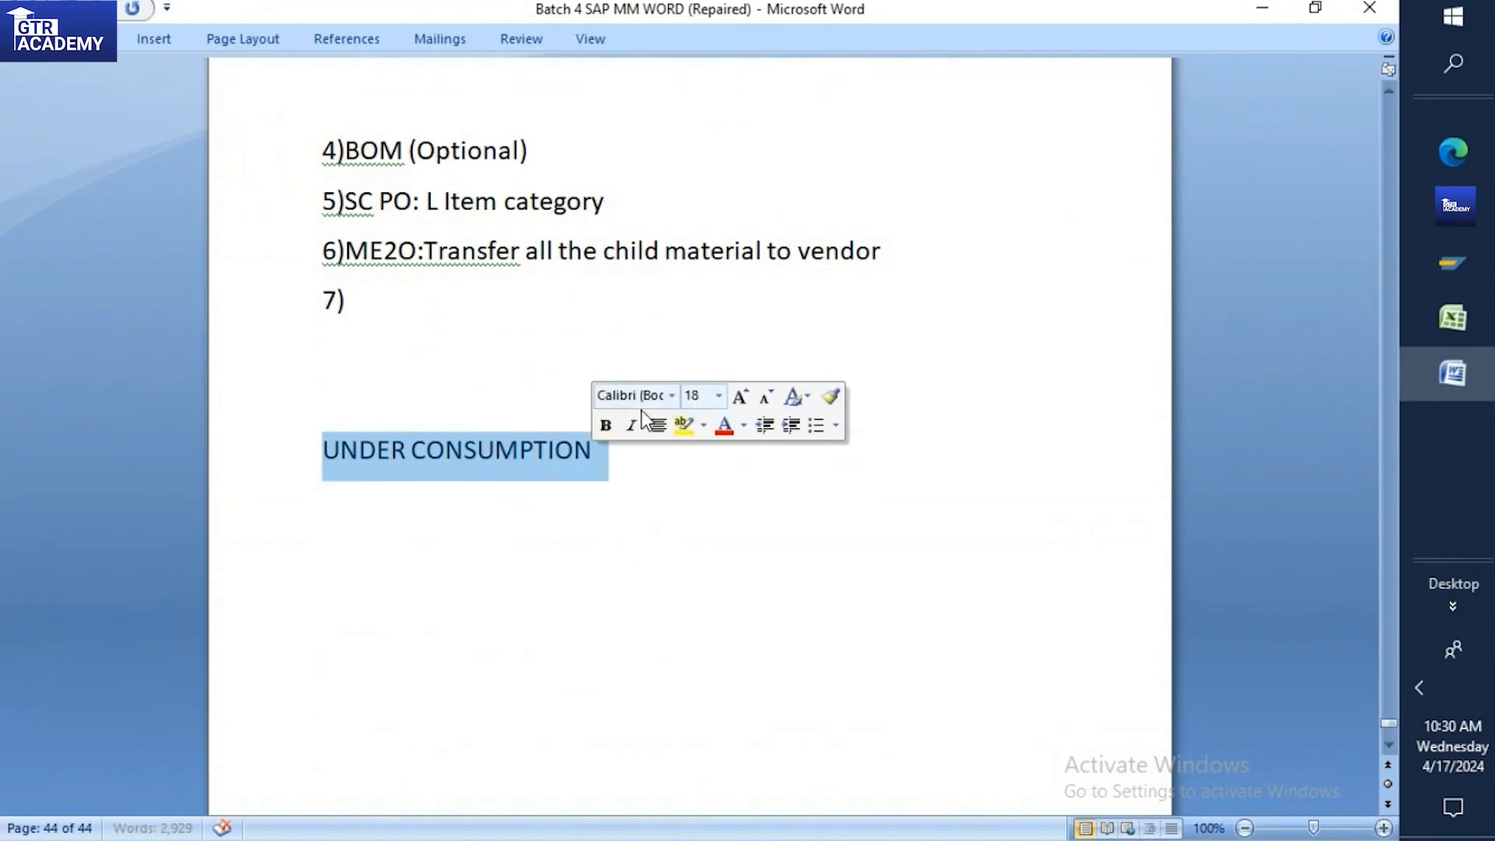
click(676, 428)
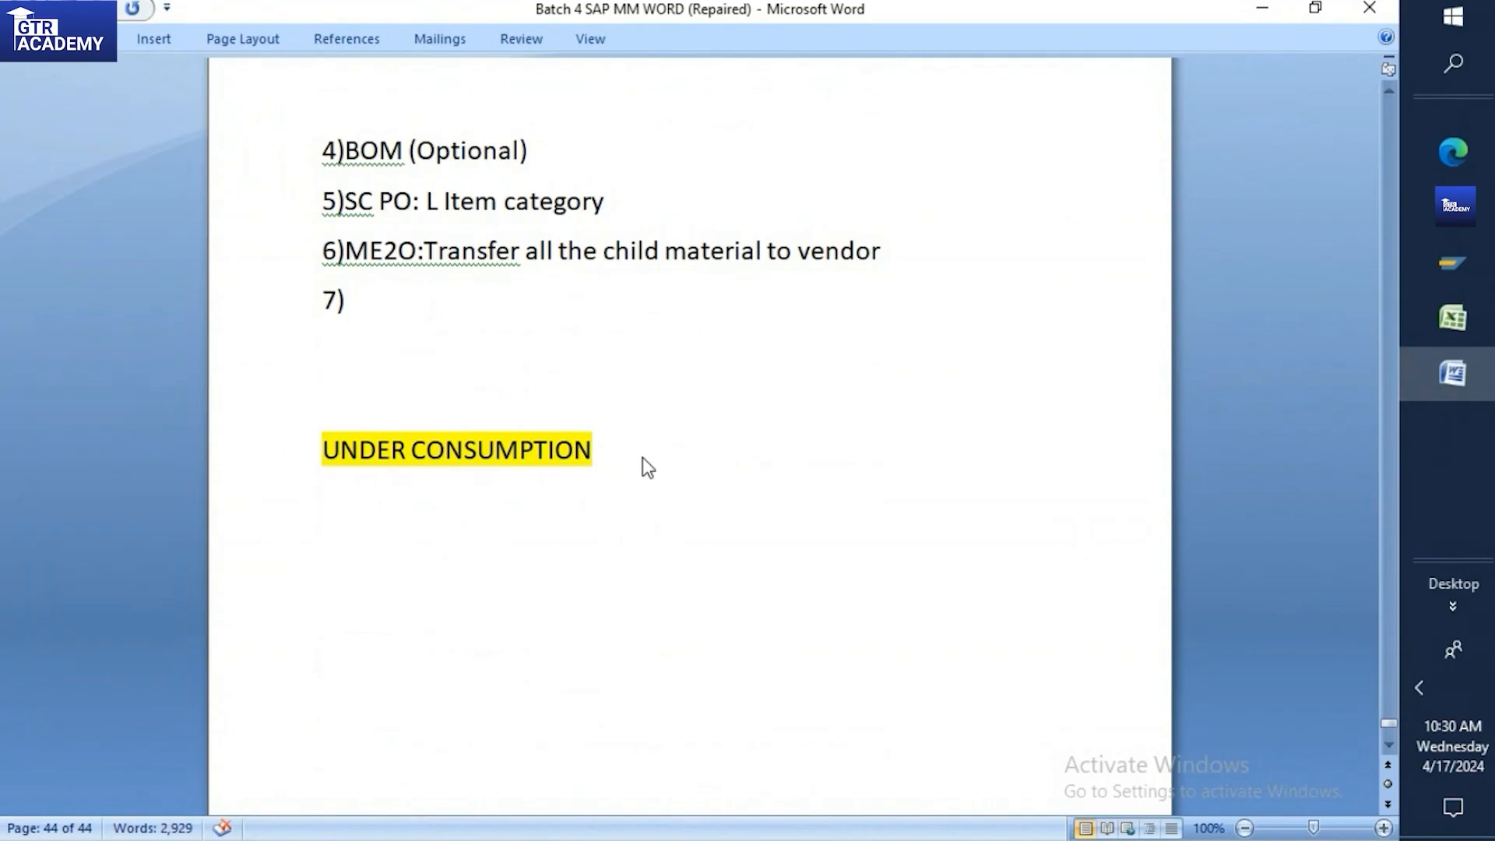
Copy the parent material and Child mat 1 to 3 lines from the Overconsumption section to below the UNDER CONSUMPTION heading
scroll(949, 266, up, 5)
scroll(949, 266, up, 6)
drag(322, 329, 671, 481)
key(ctrl+c)
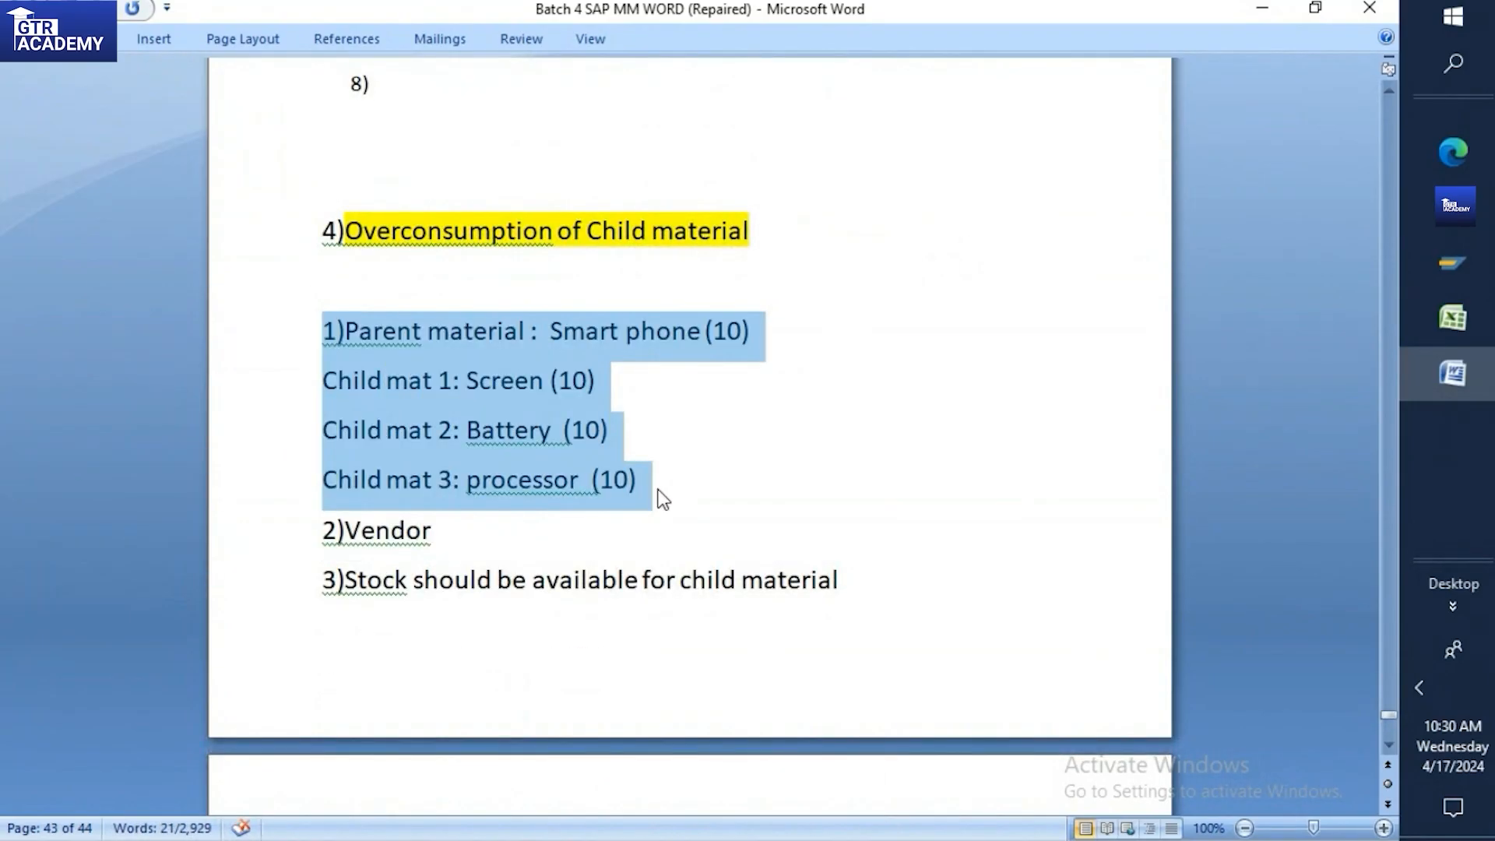
scroll(666, 479, down, 7)
scroll(375, 707, down, 2)
click(323, 585)
key(ctrl+v)
scroll(554, 576, down, 3)
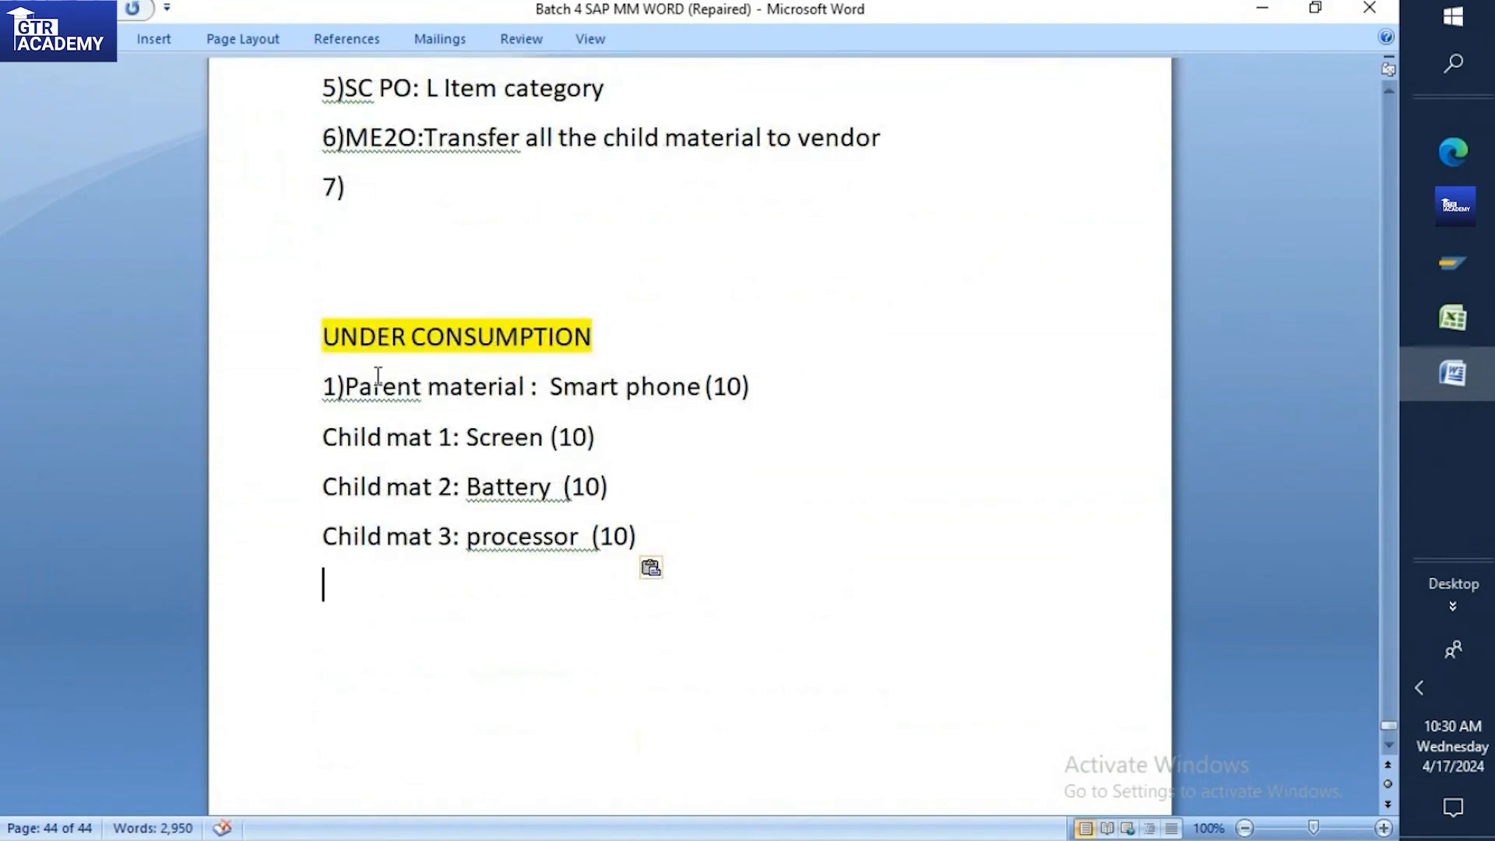
Add the line "Child mat 4:Coolent (10) litres" below the Child mat 3 line
click(654, 527)
key(Down)
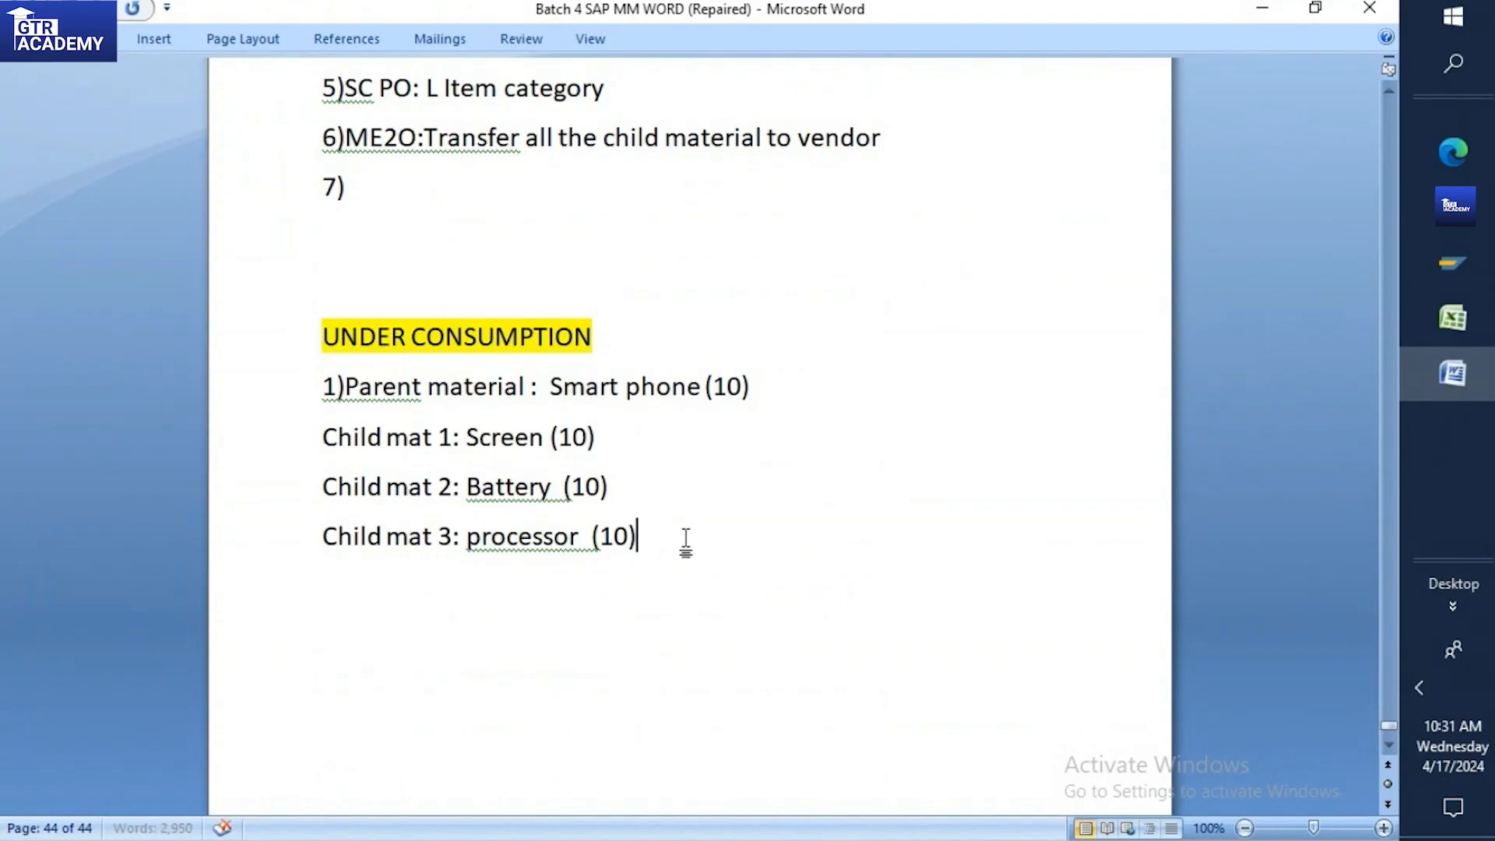
text(Child mat)
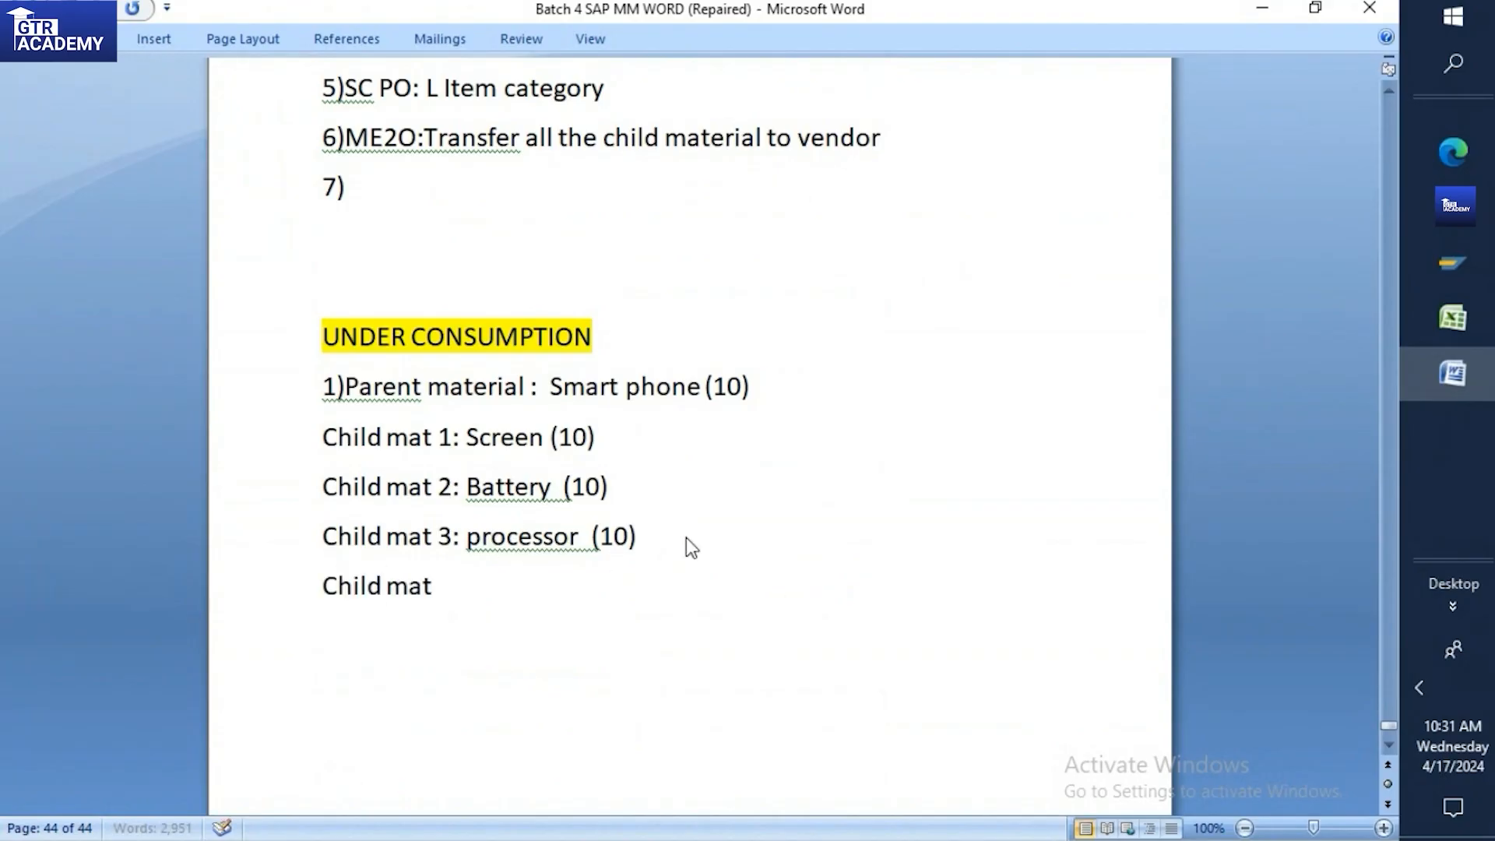
text( 4:)
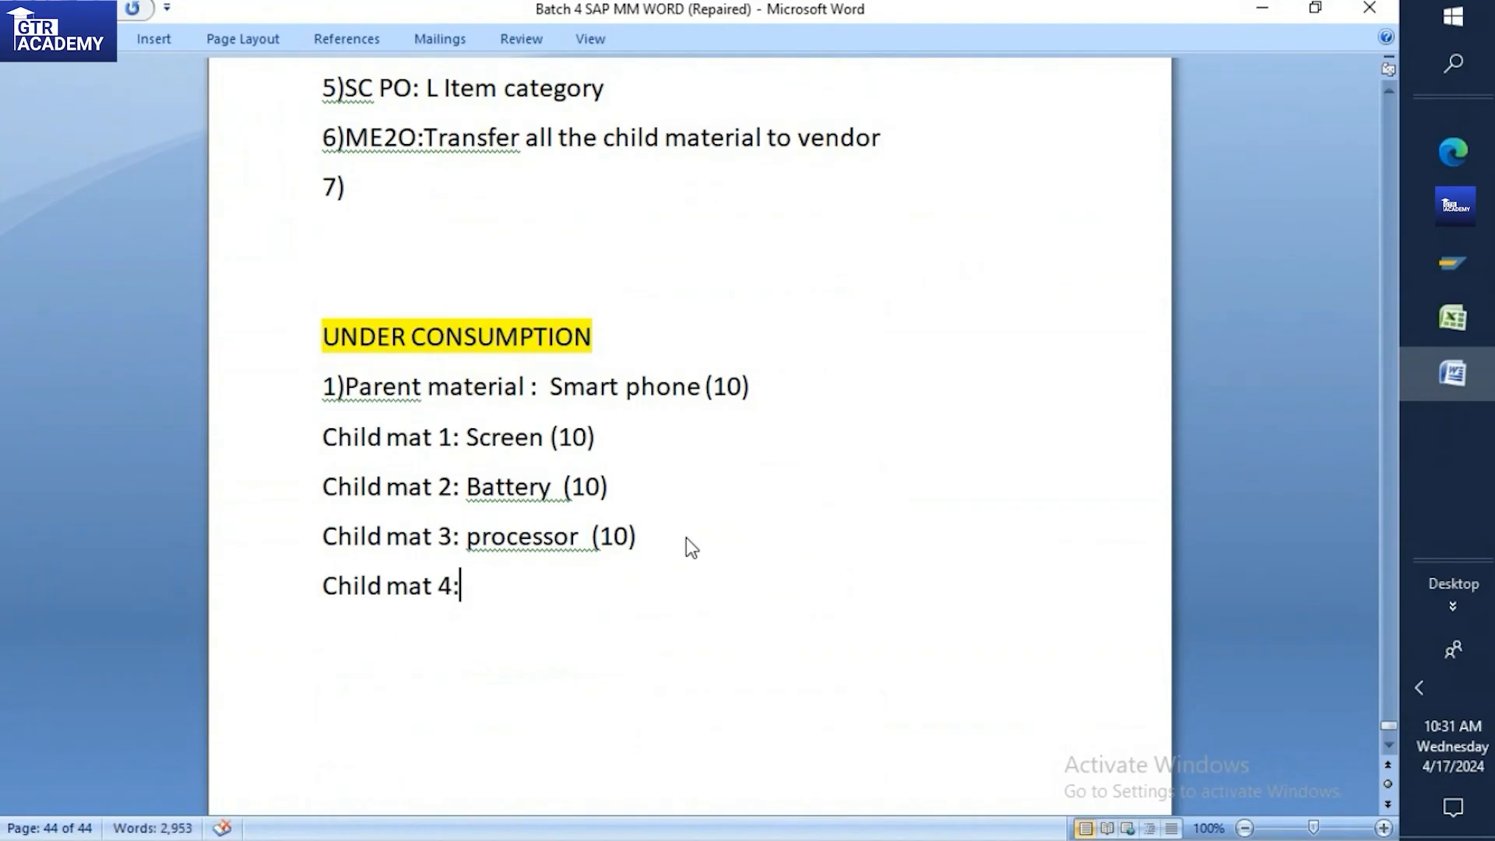
text(Coolent)
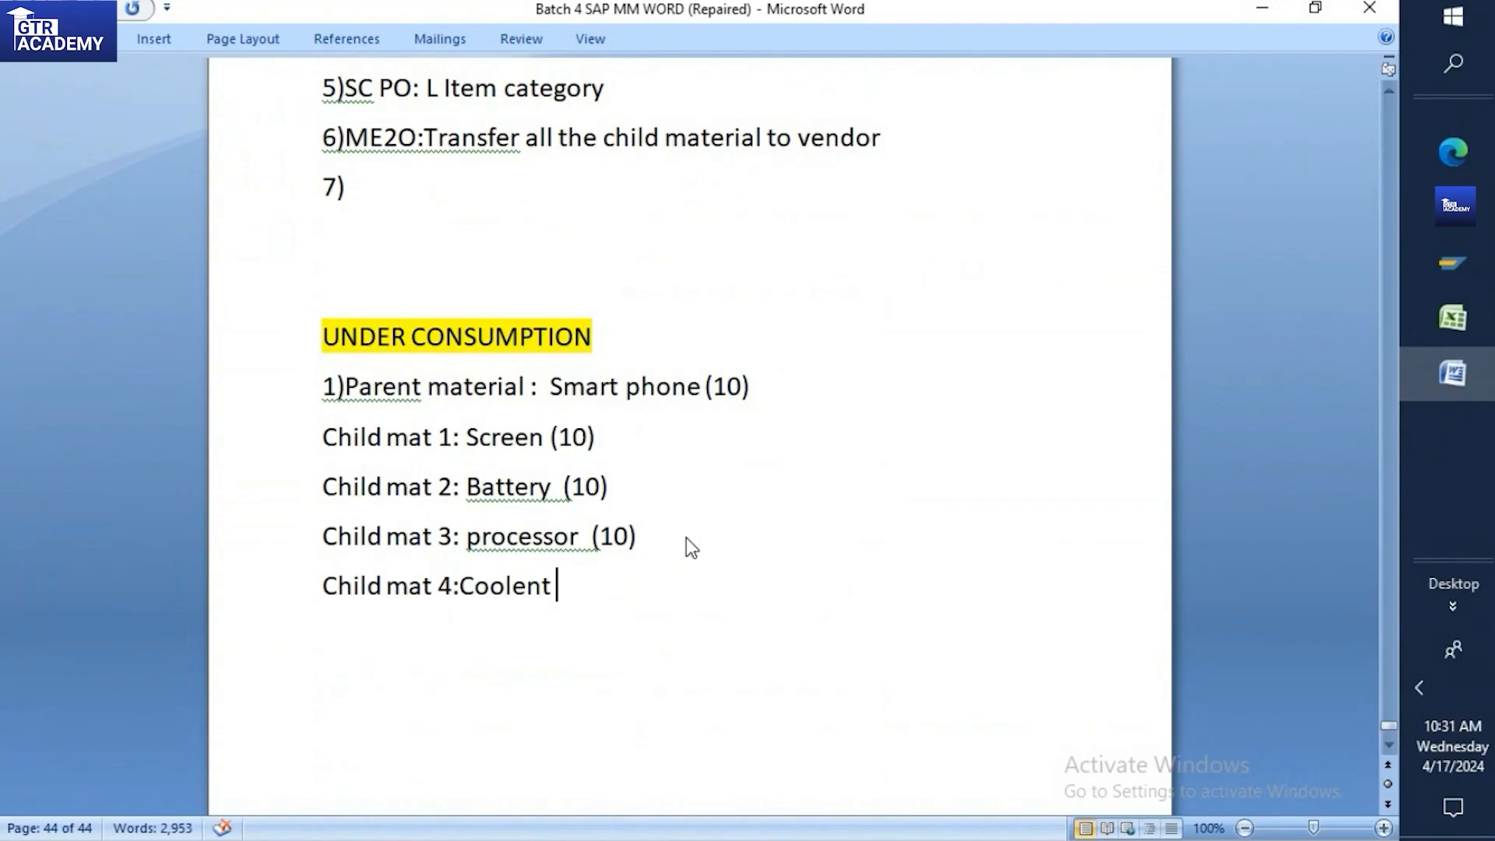
text( (10) )
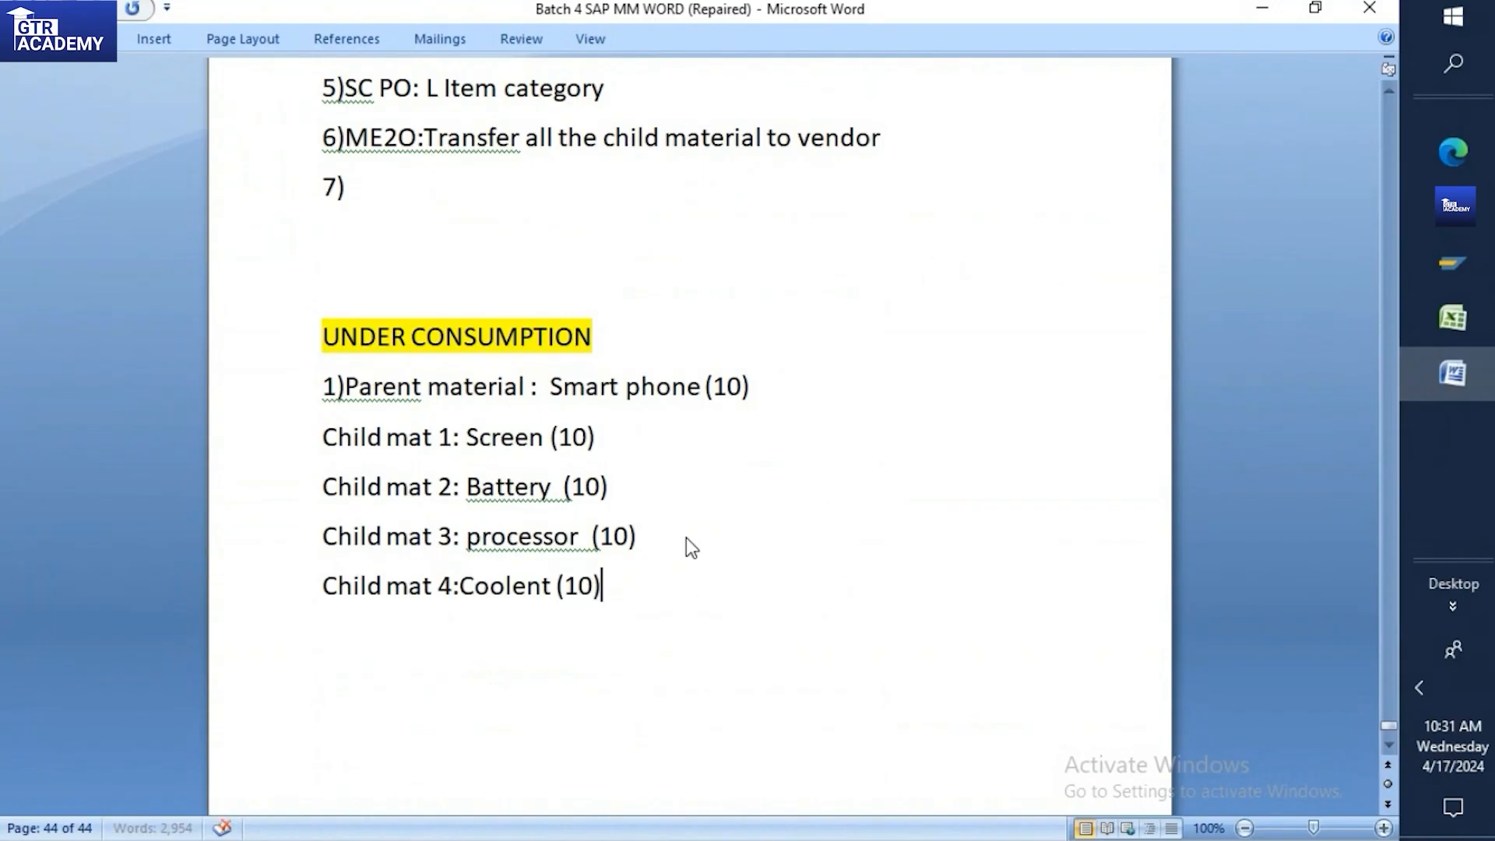
text(litres)
Insert an extra space before "(10)" and a space before "Coolent" in the Child mat 4 line
key(Left)
key(Left)
key(Left)
key(Left)
key(Left)
key(Left)
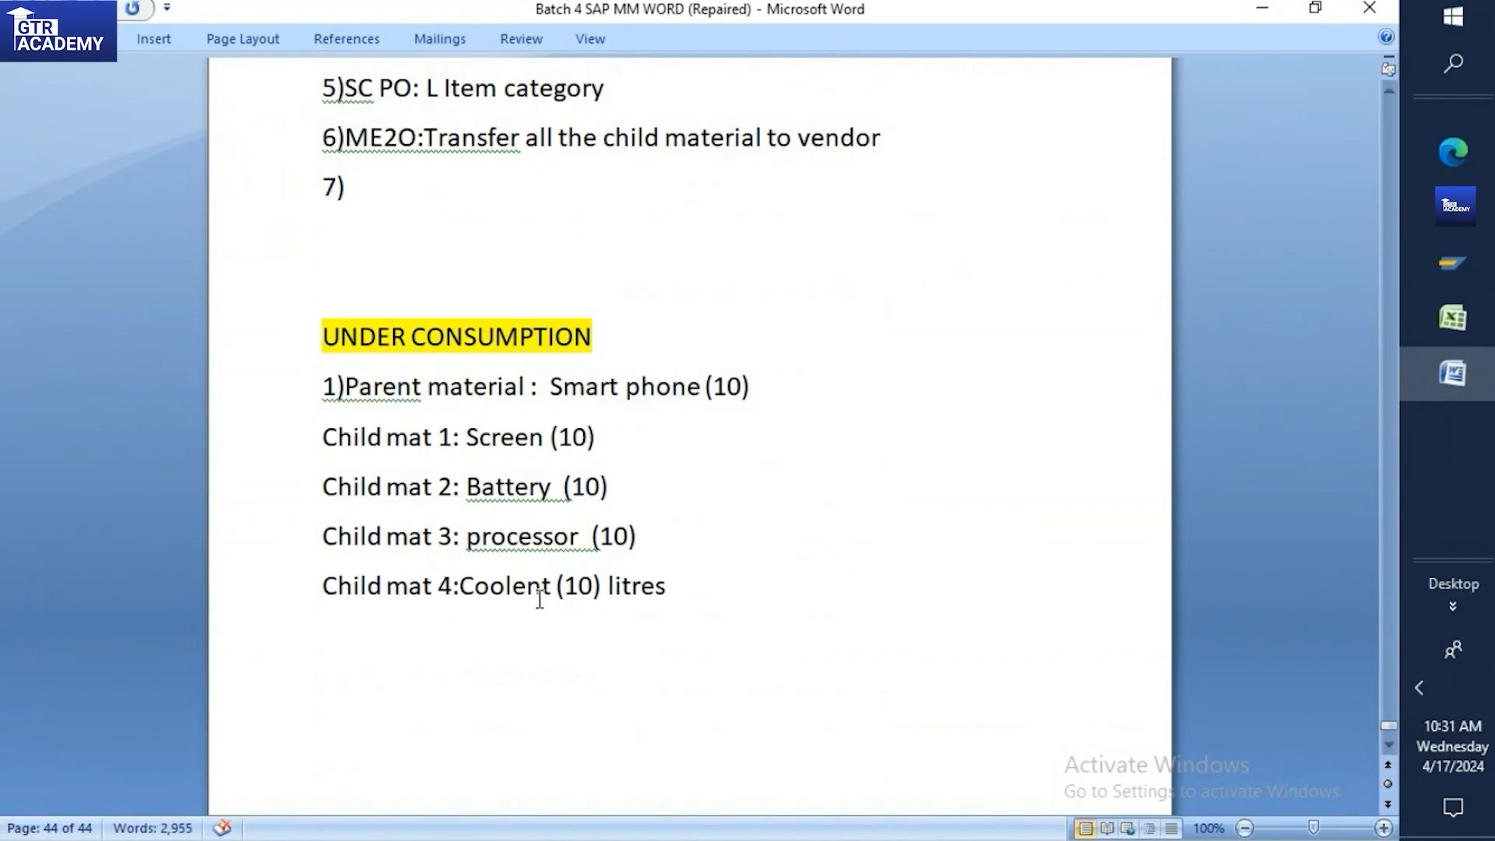
click(557, 584)
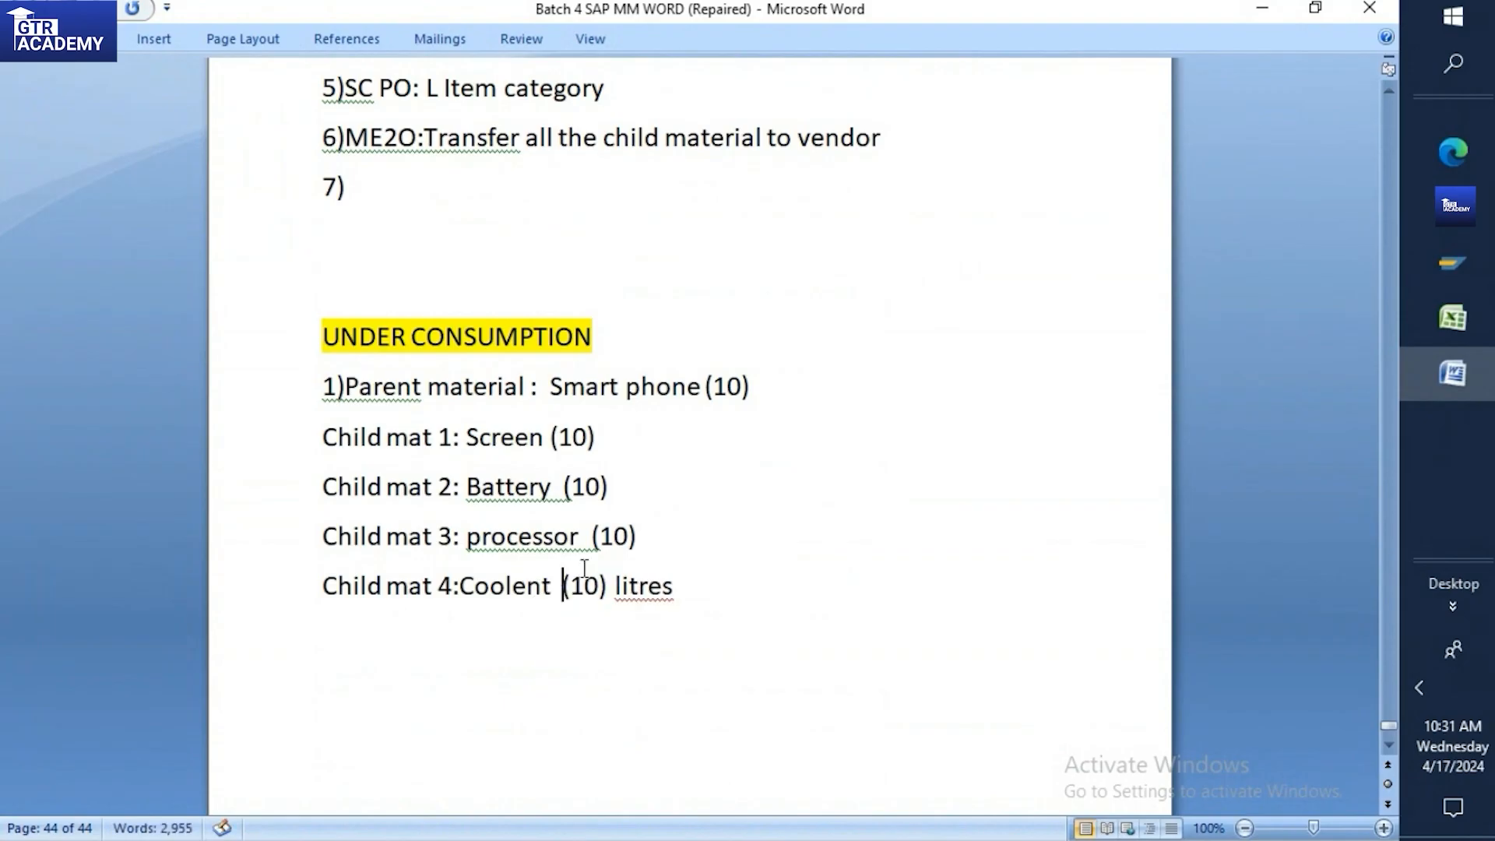
scroll(664, 397, down, 1)
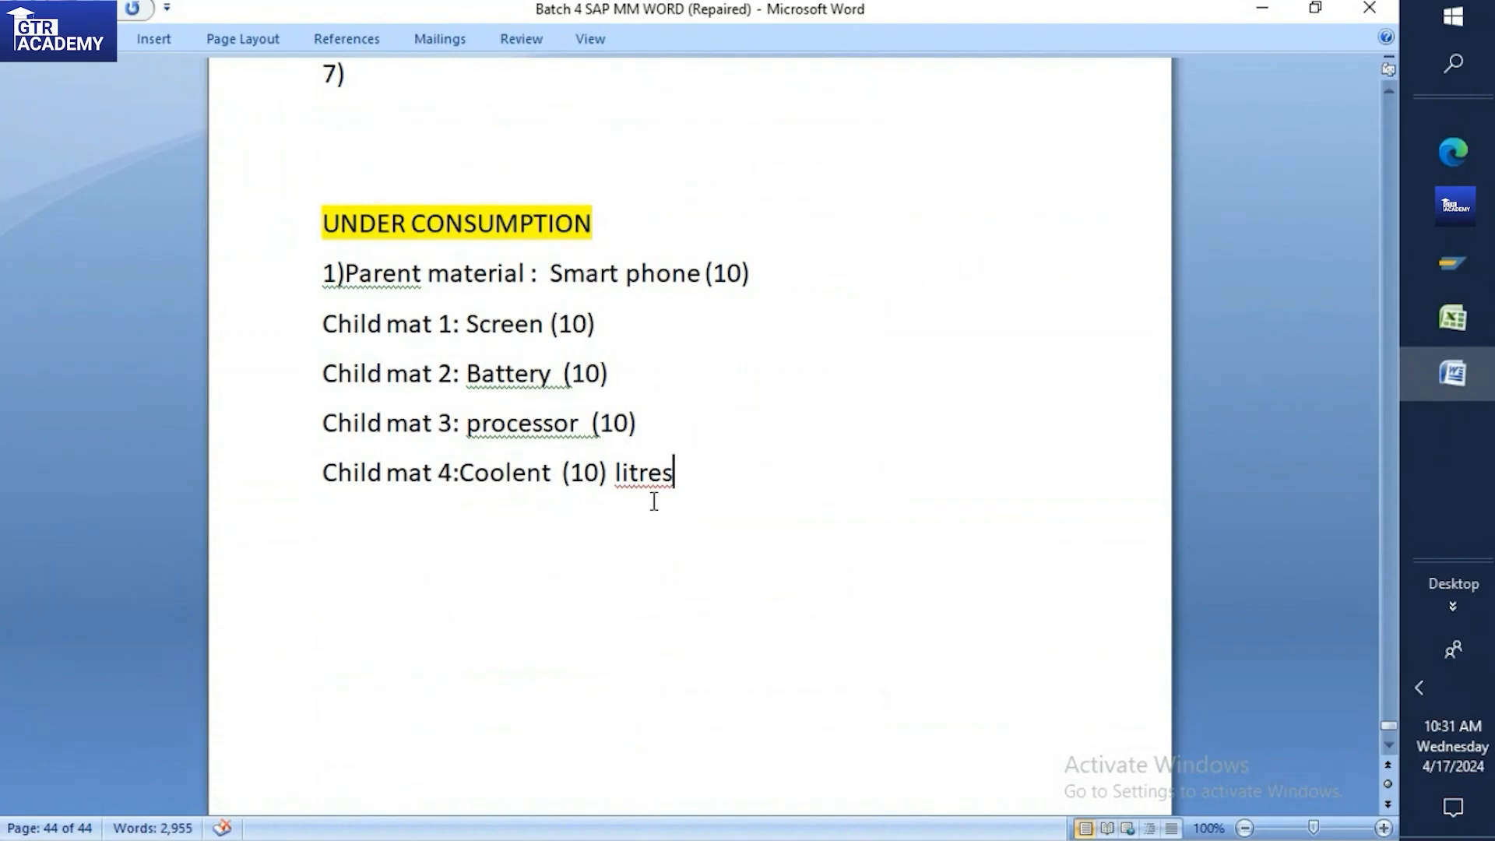
click(461, 472)
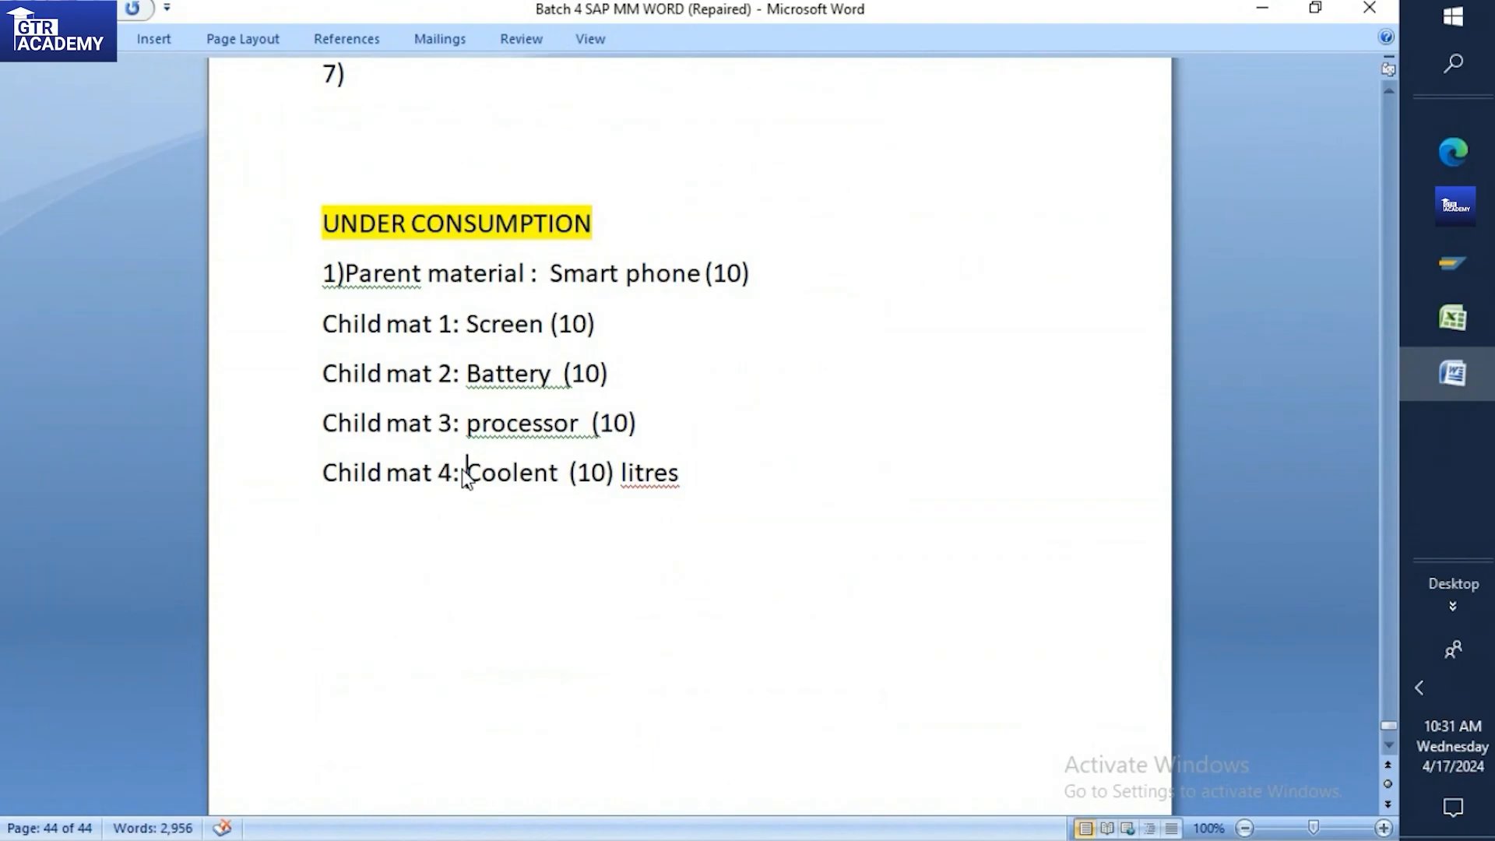
Append "still 2 litres left" to the end of the Child mat 4 line
click(710, 472)
text(still 2 li)
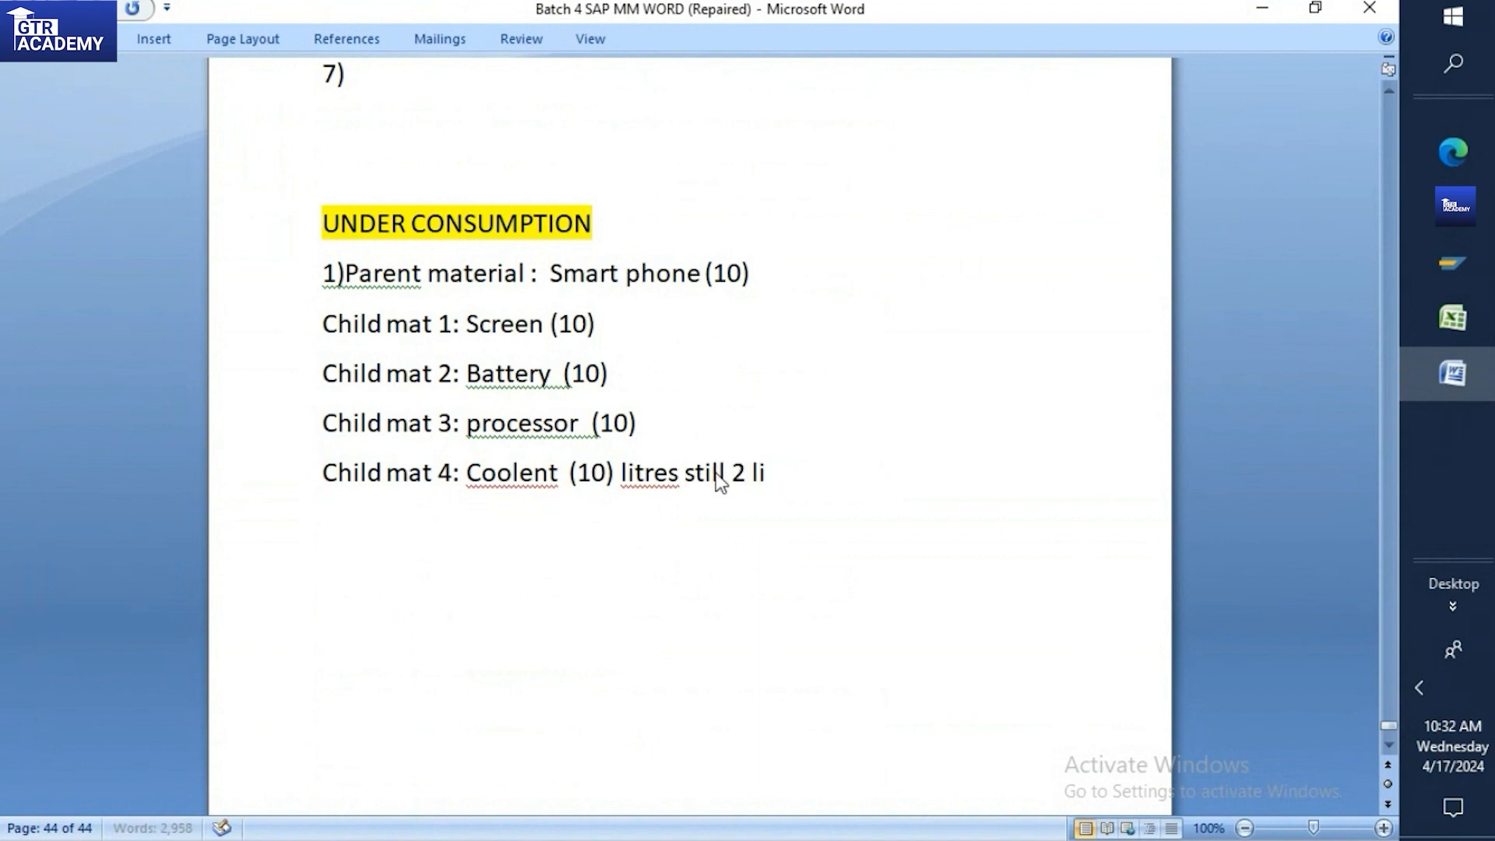
text(tres left)
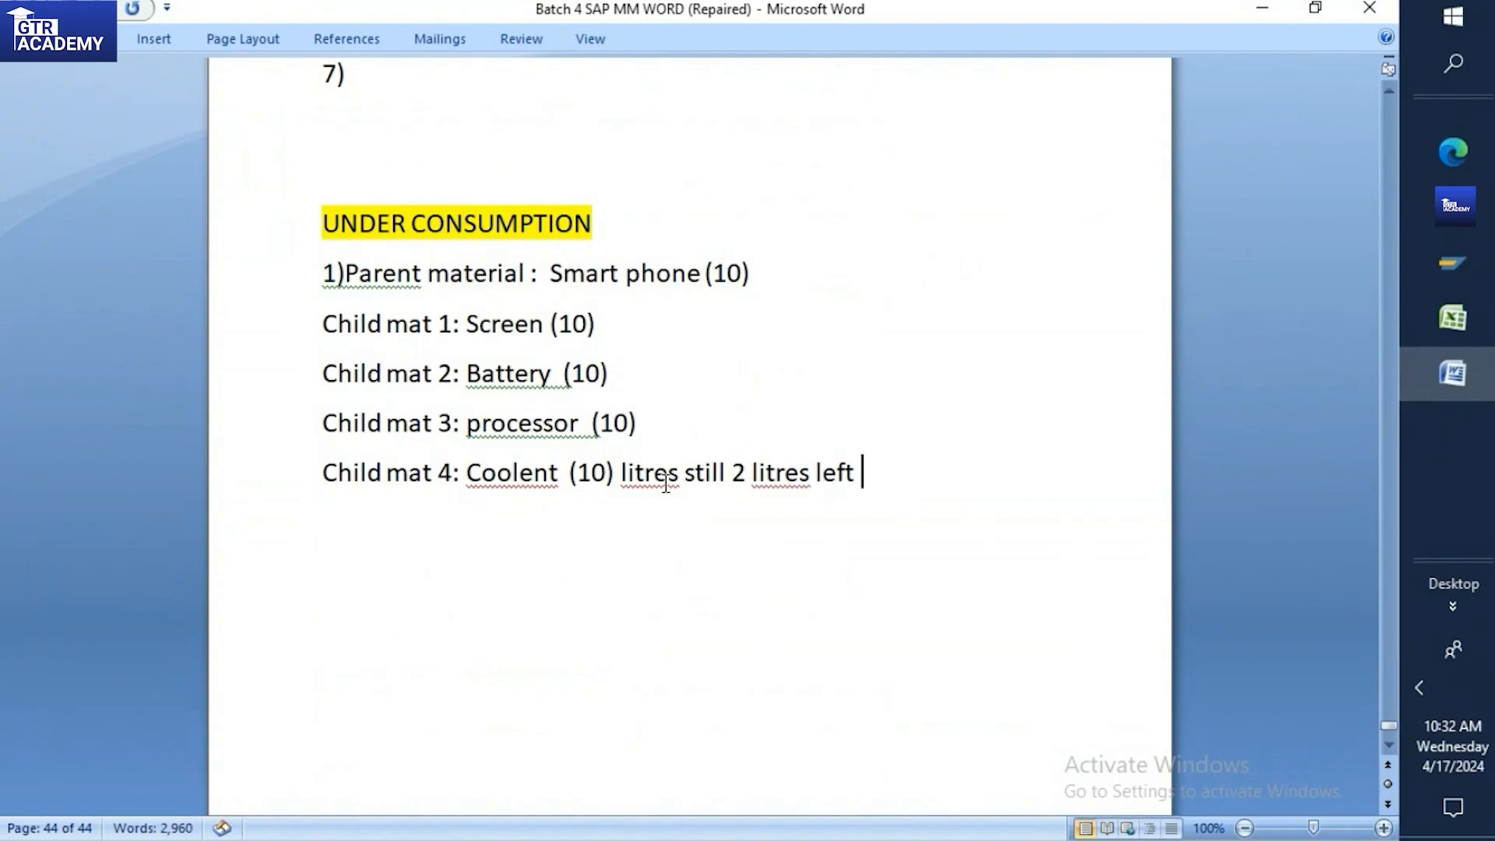
Add the line "2)Vendor" below the Child mat 4 line
click(686, 471)
key(BackSpace)
click(911, 472)
key(Return)
text(2)V)
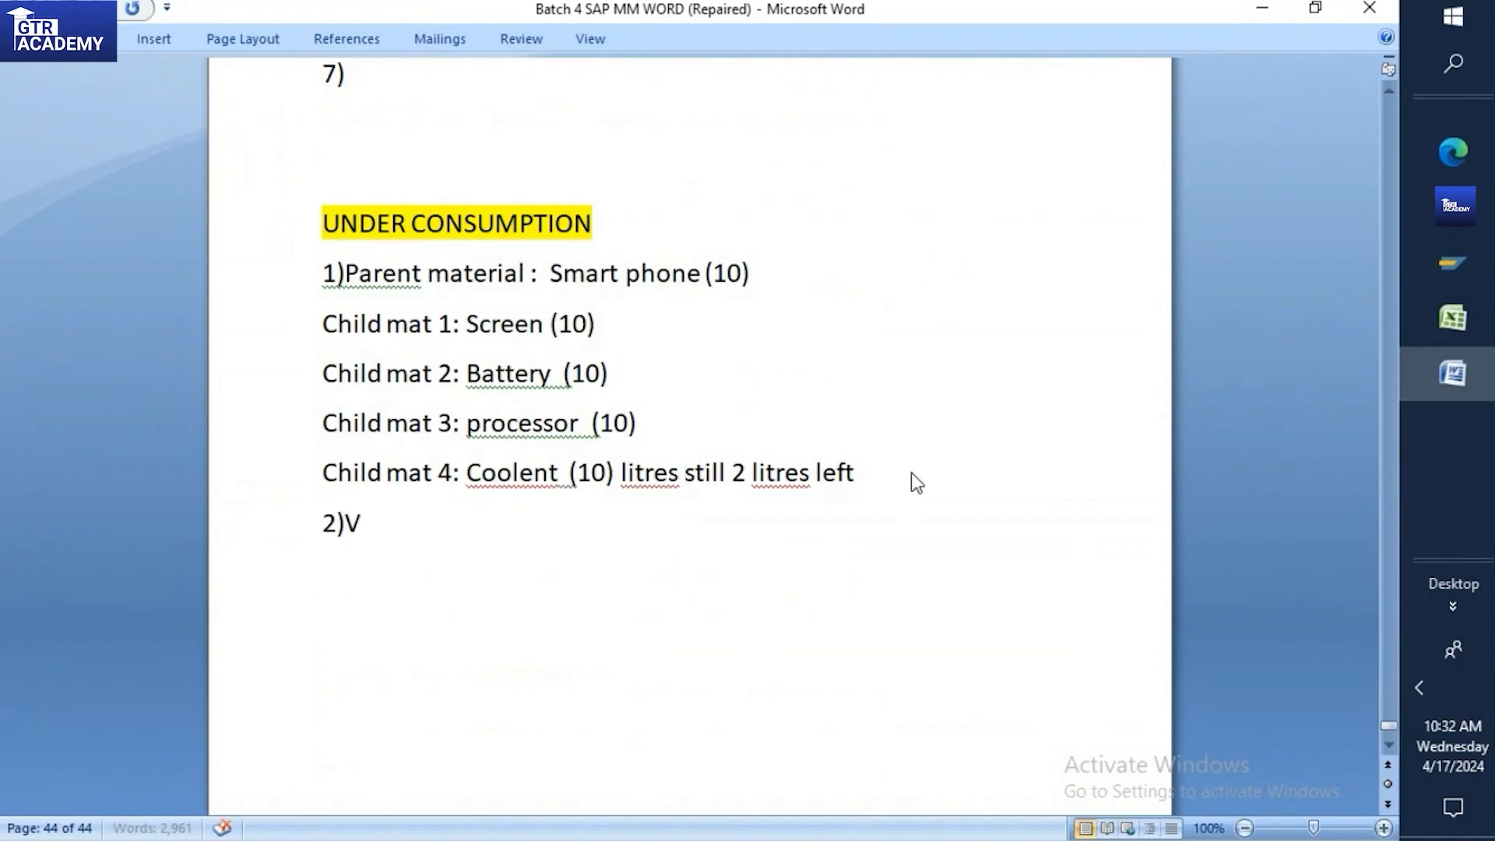
text(endor)
key(Return)
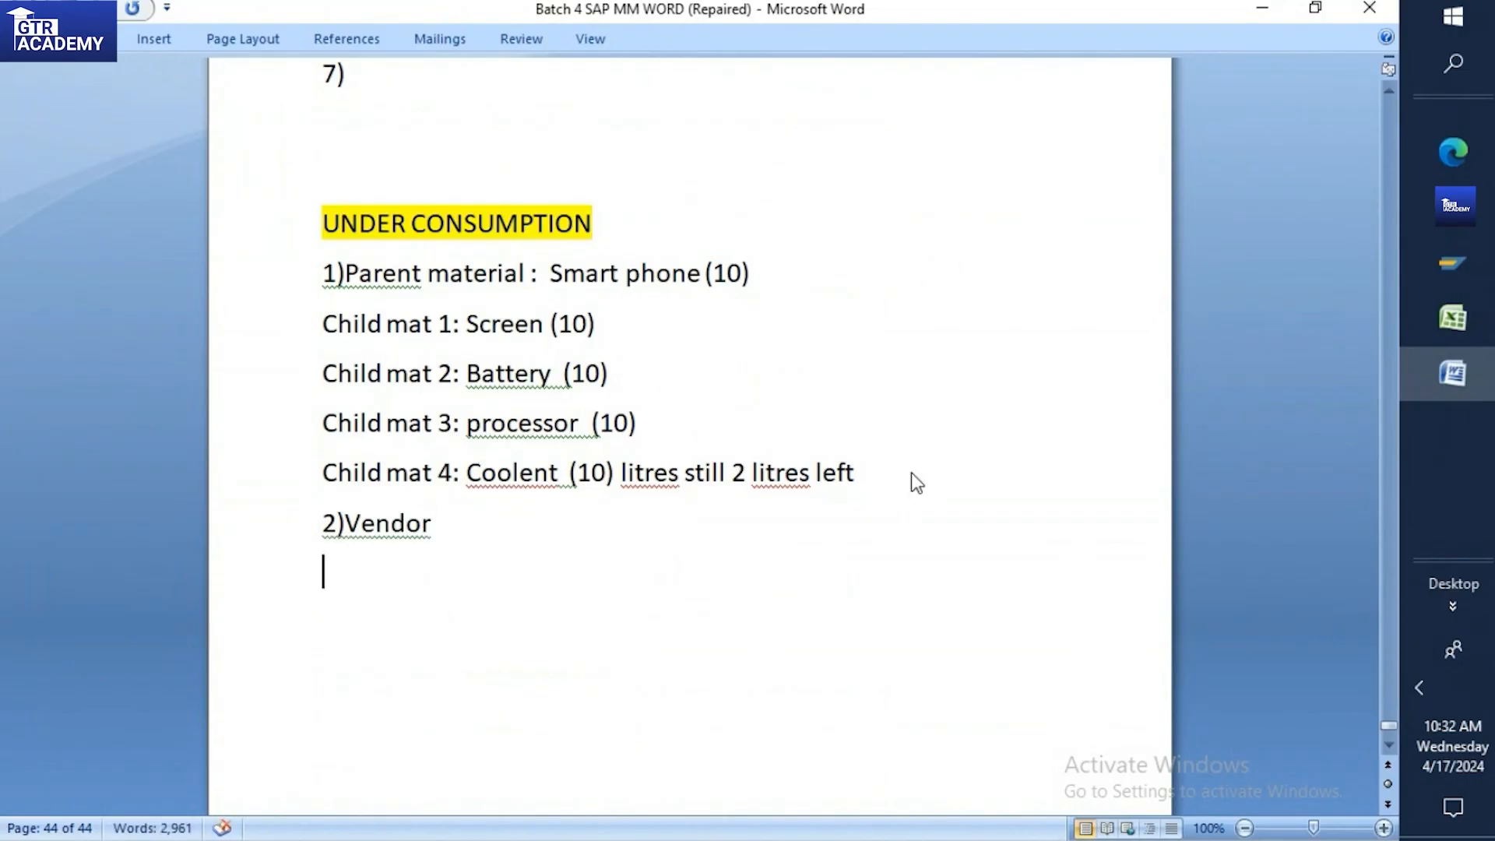
Write "Scenario:While making the 10 smartphone,vendor consumed ly 8 litres of coolent" below the "2)Vendor" line
text(Scenario:)
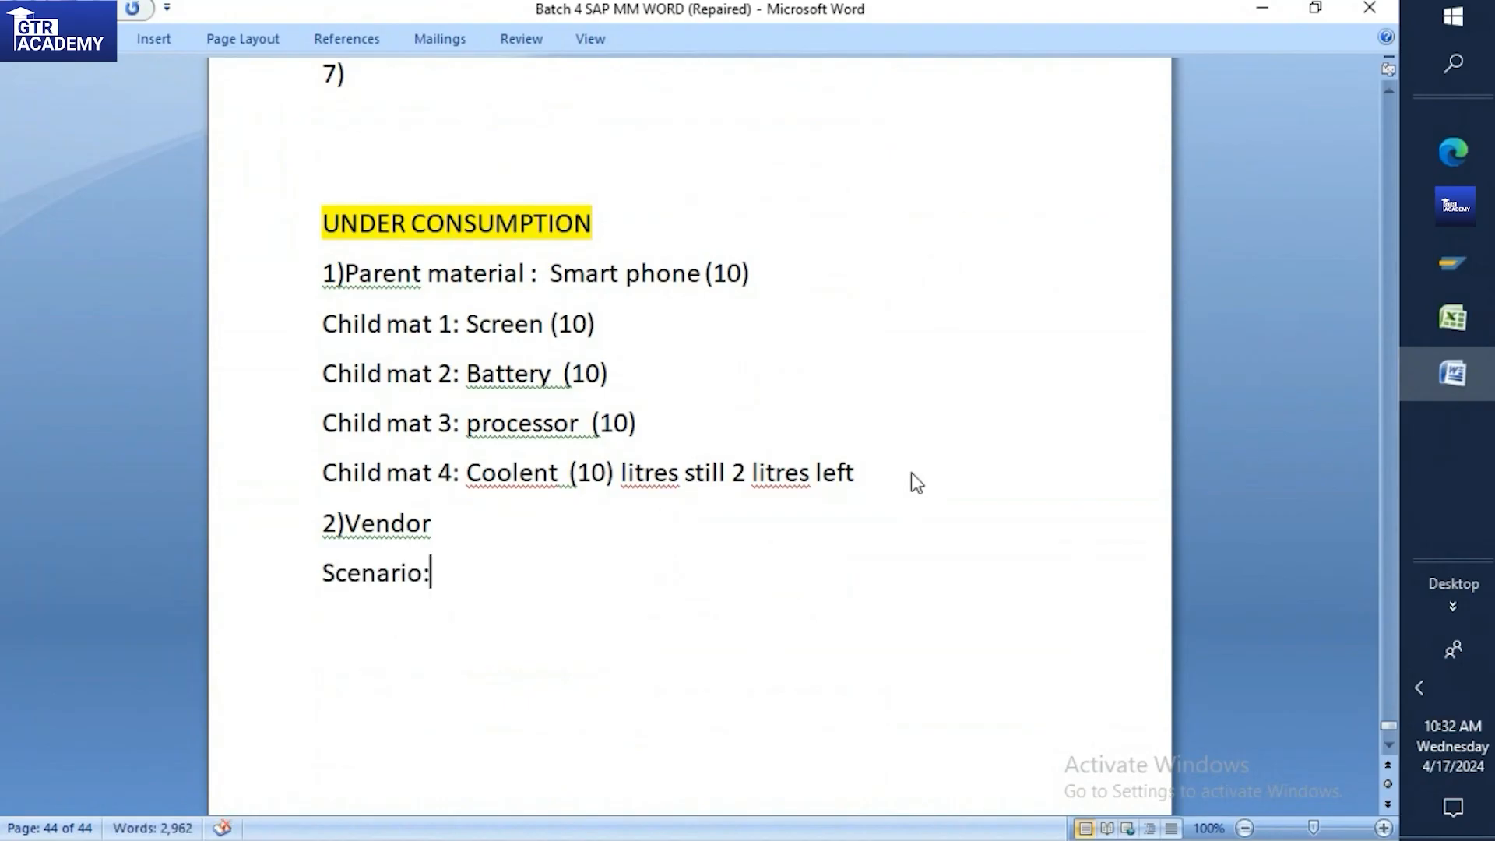
text(While making the 10 smartphone)
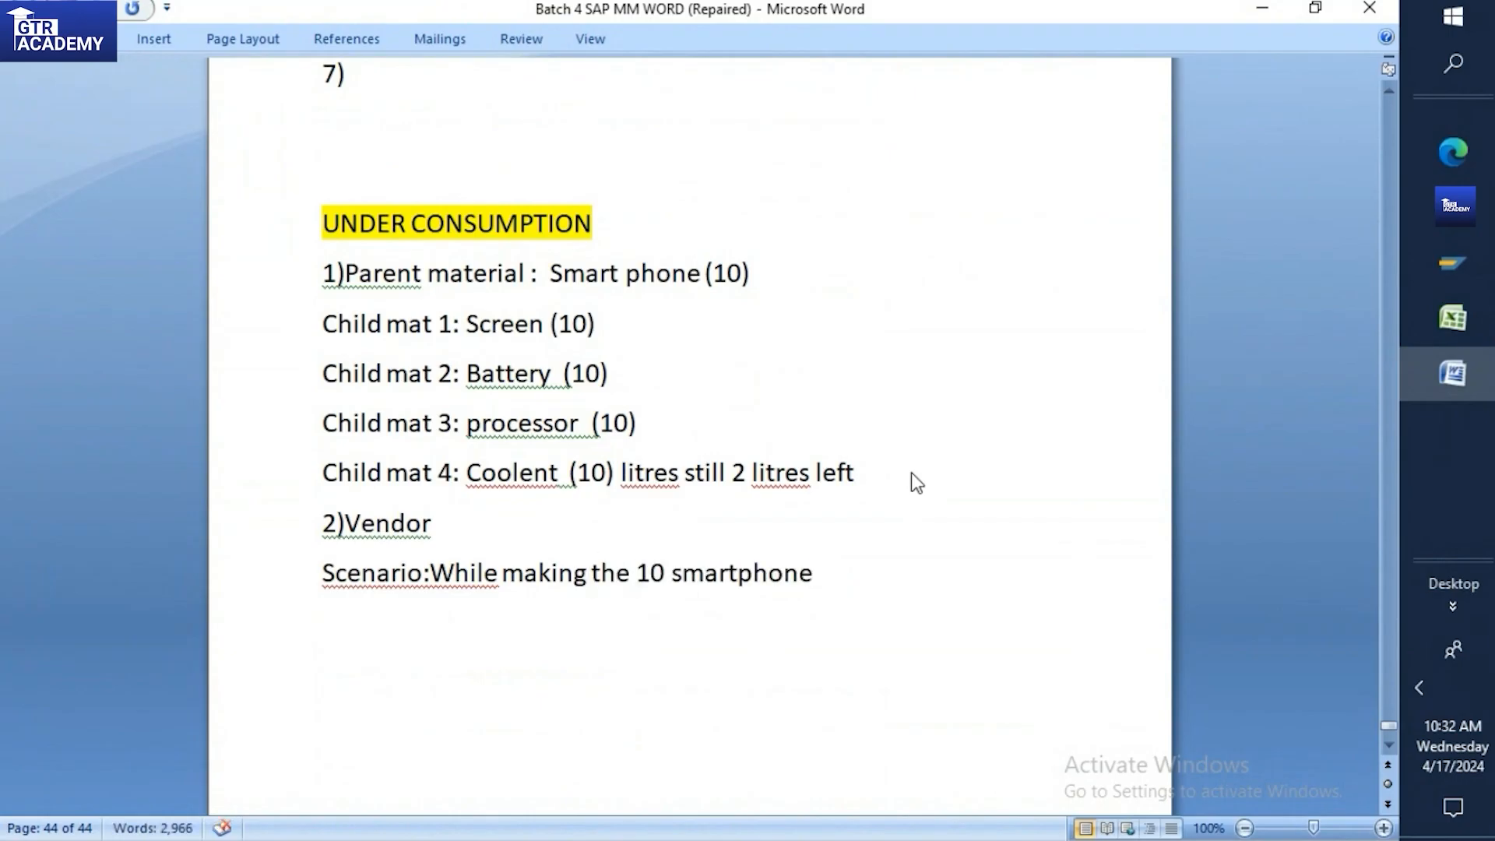
text(,vendor)
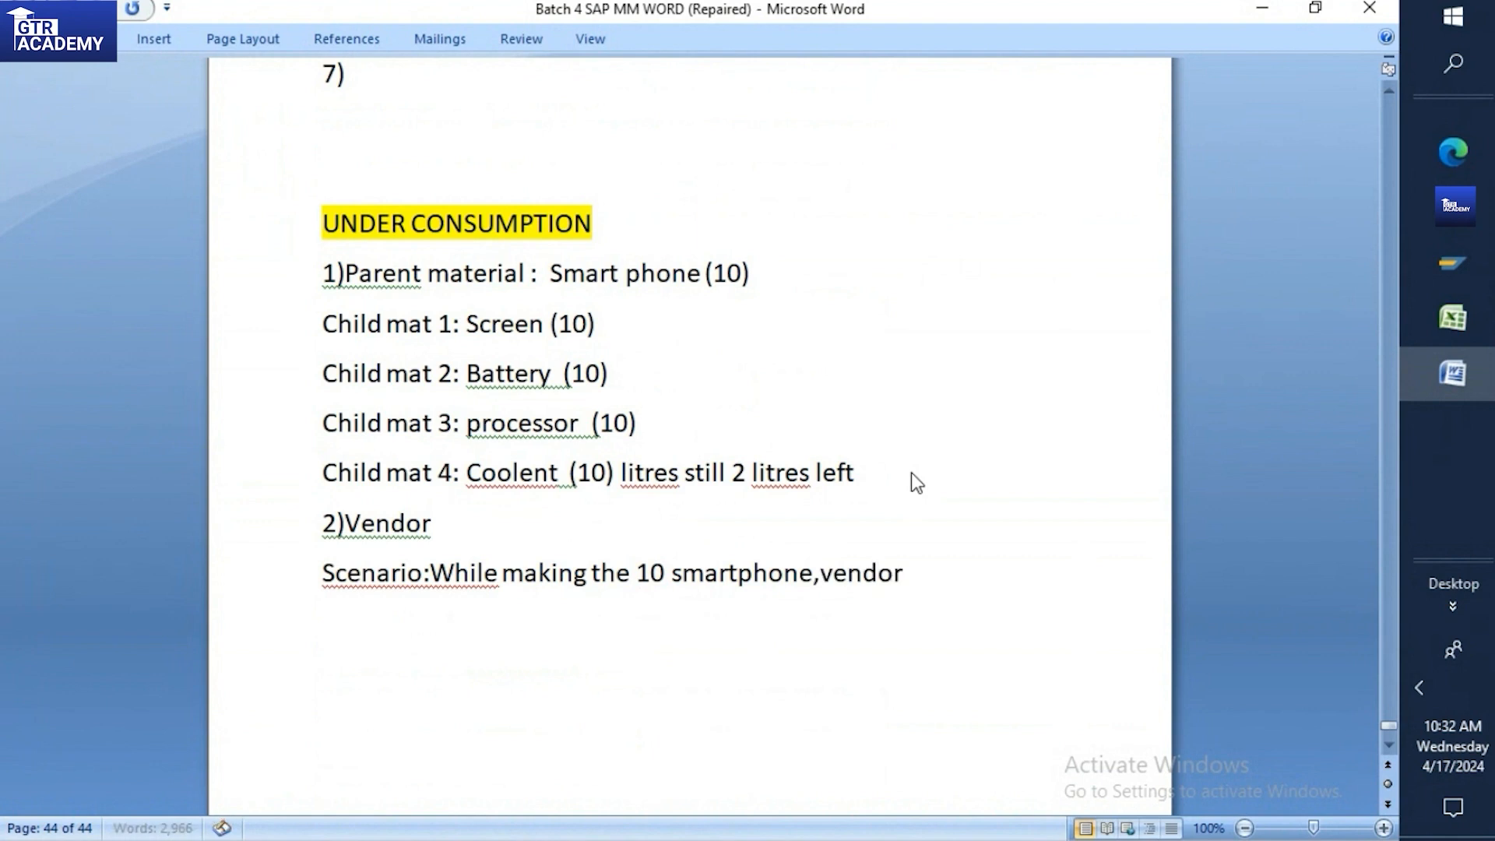
text( cunsumed)
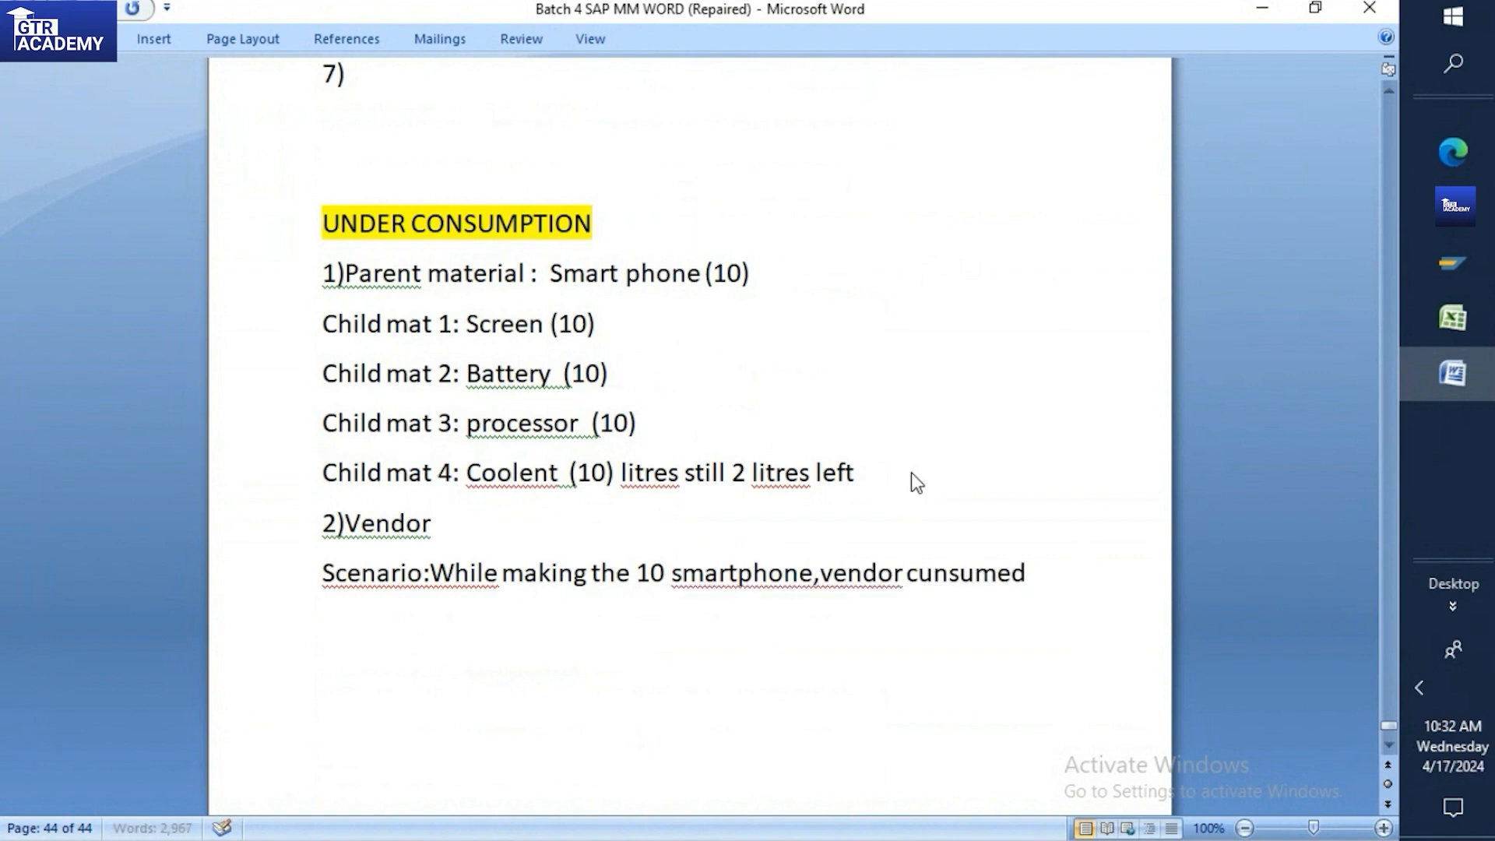
text( ly 8 litres of coolent)
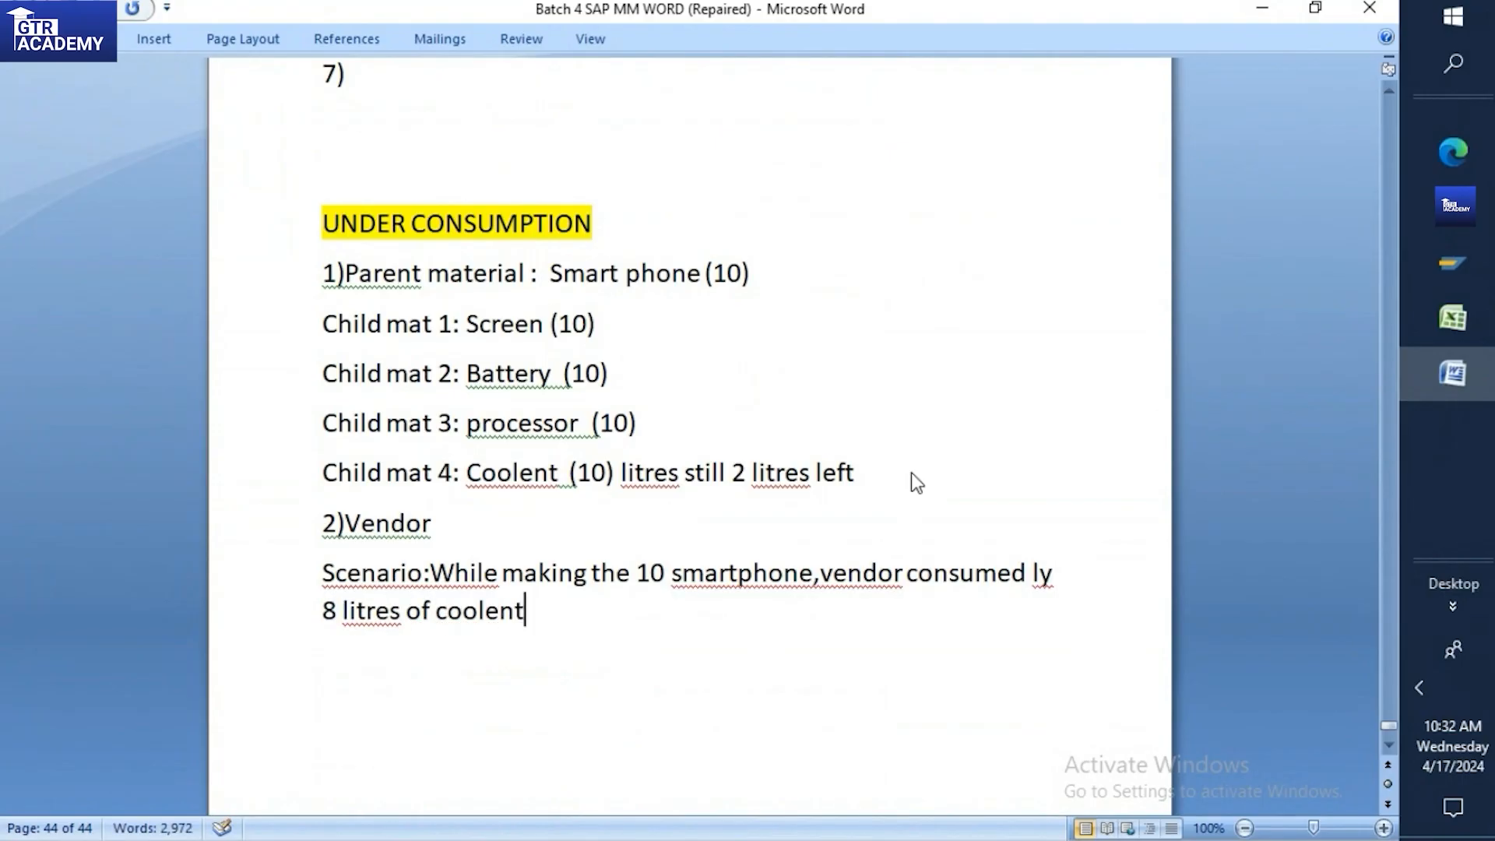
Extend the scenario sentence with ",so still 2 litres are remaining with the vendor" and end the paragraph
text(,so still 2)
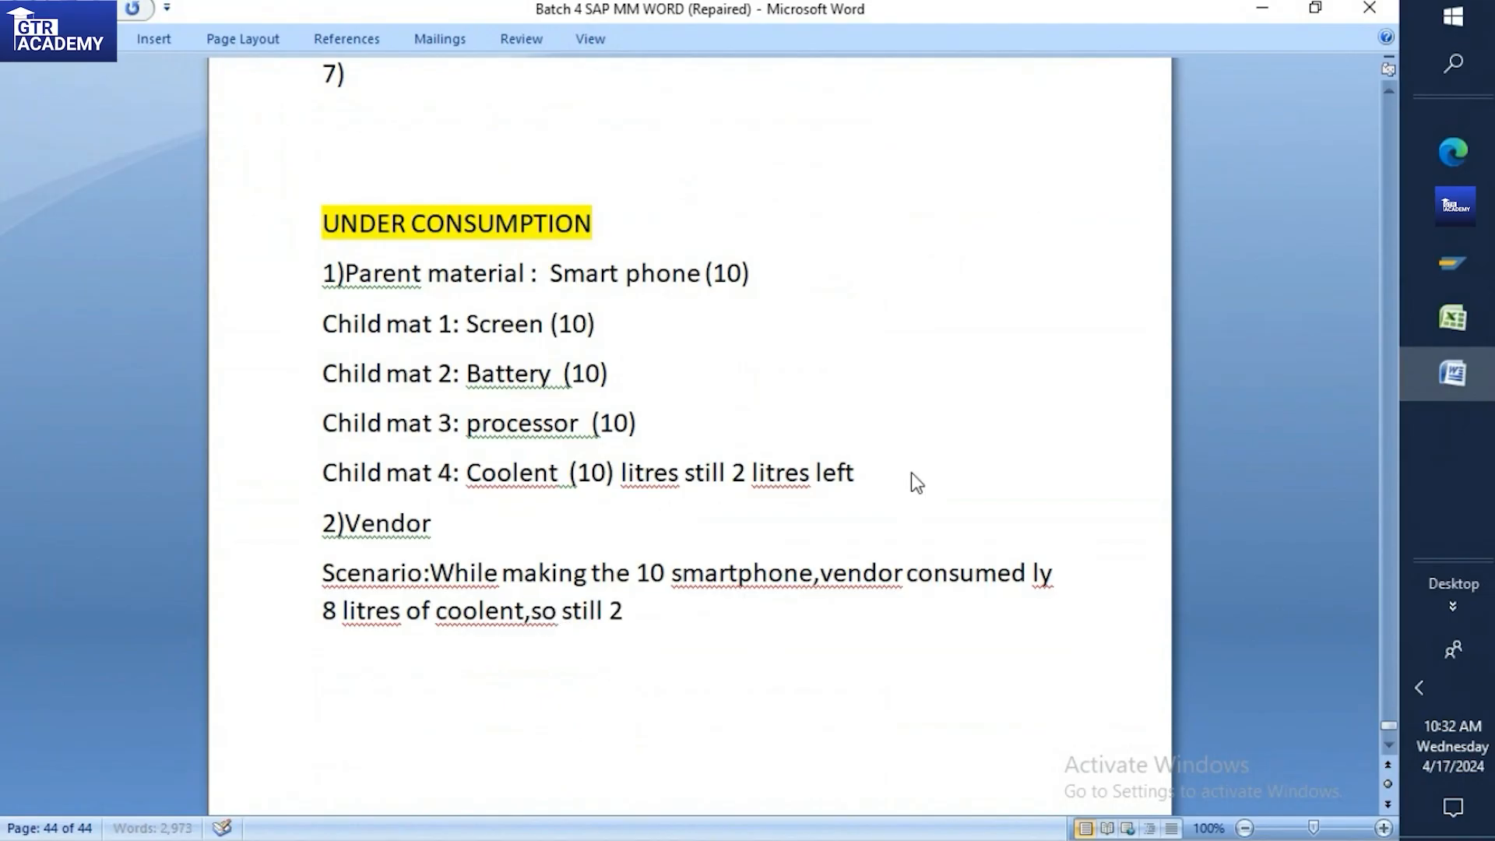
text( litres)
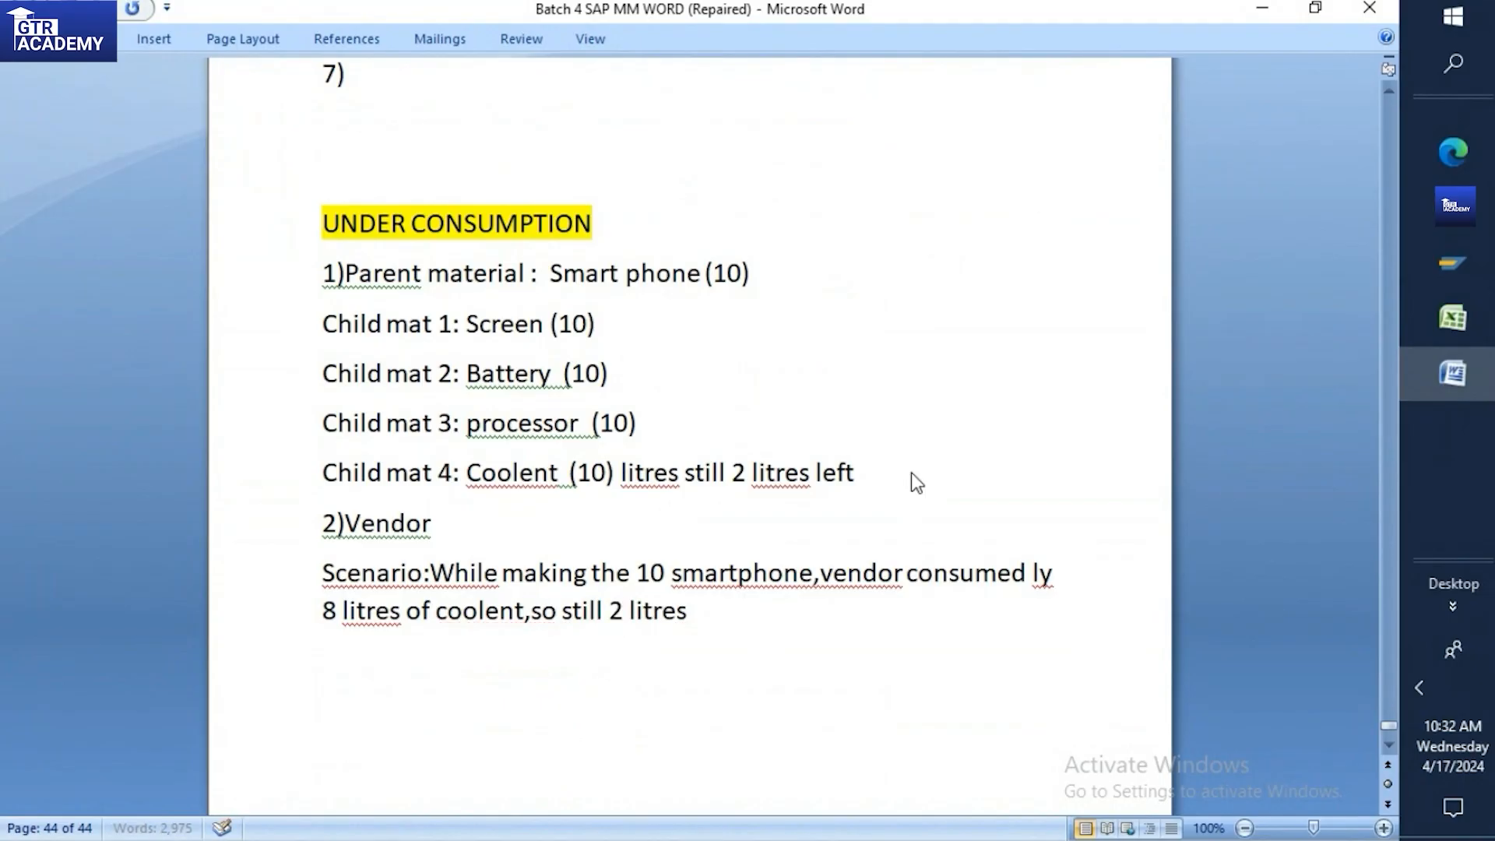
text( are)
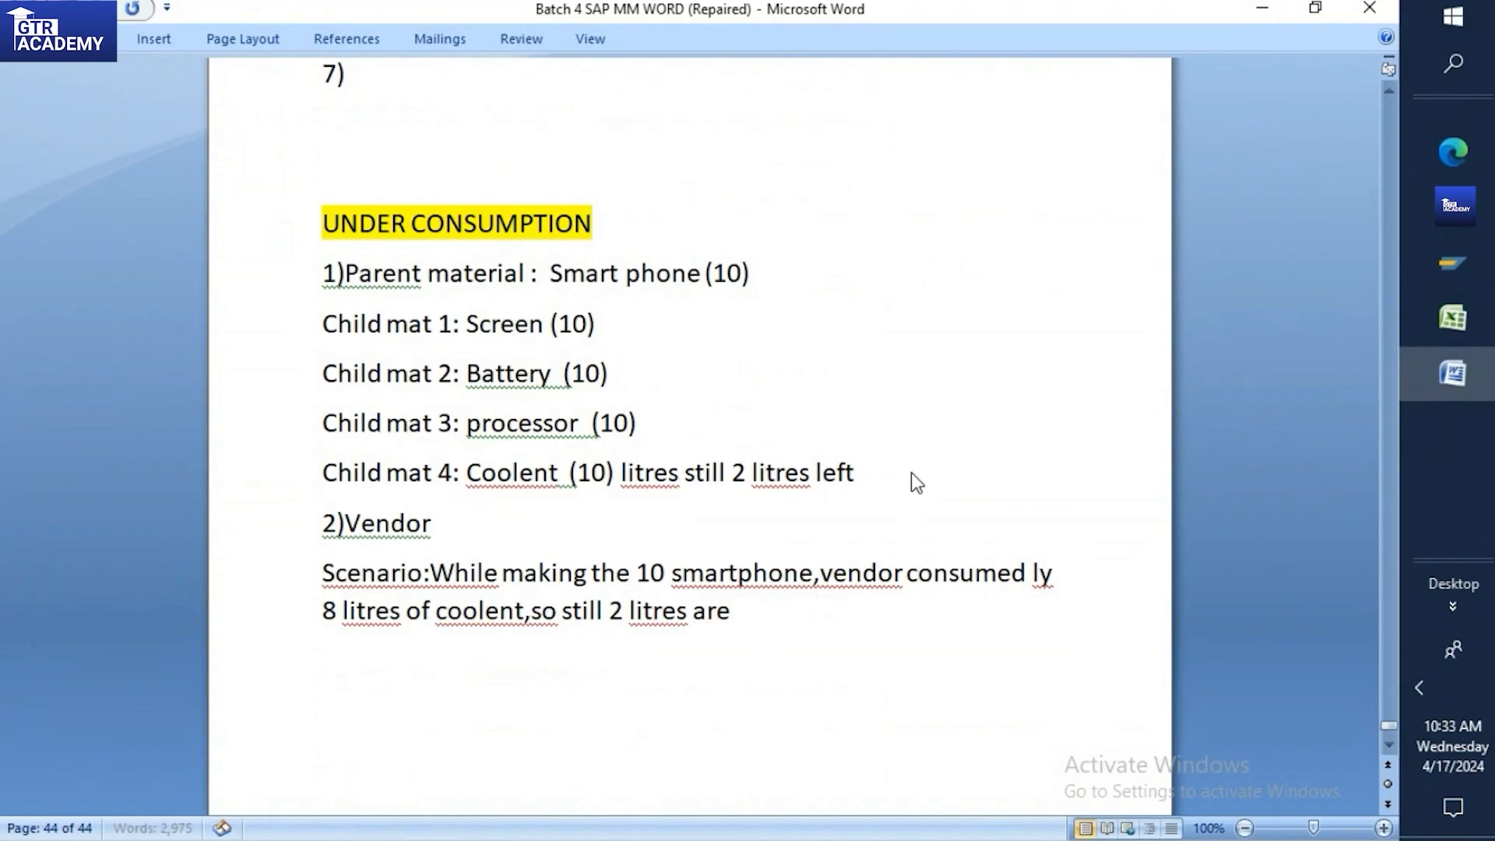
text( remaining with t)
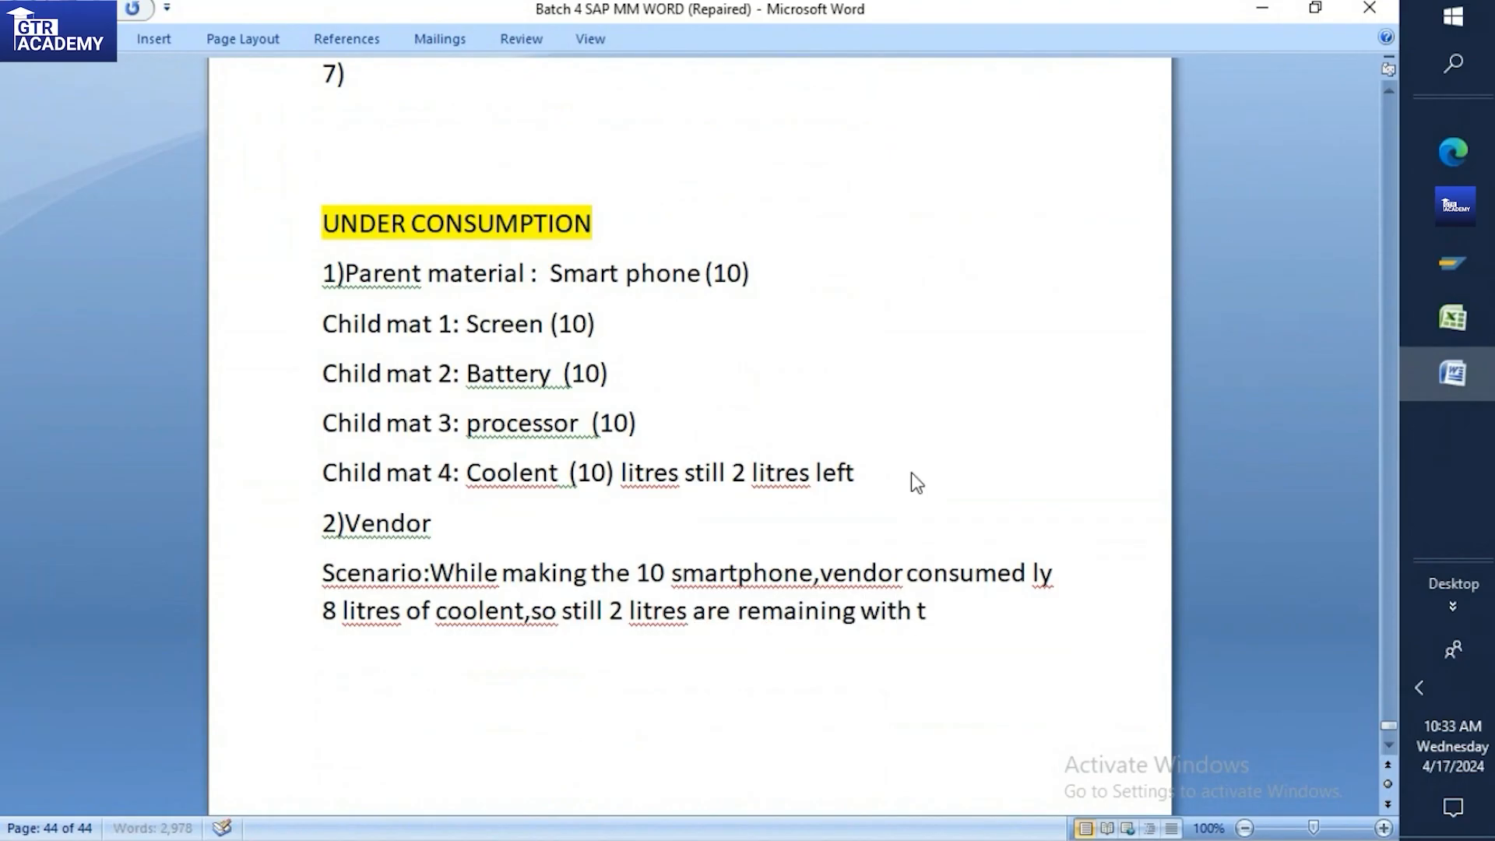
text(he vendor)
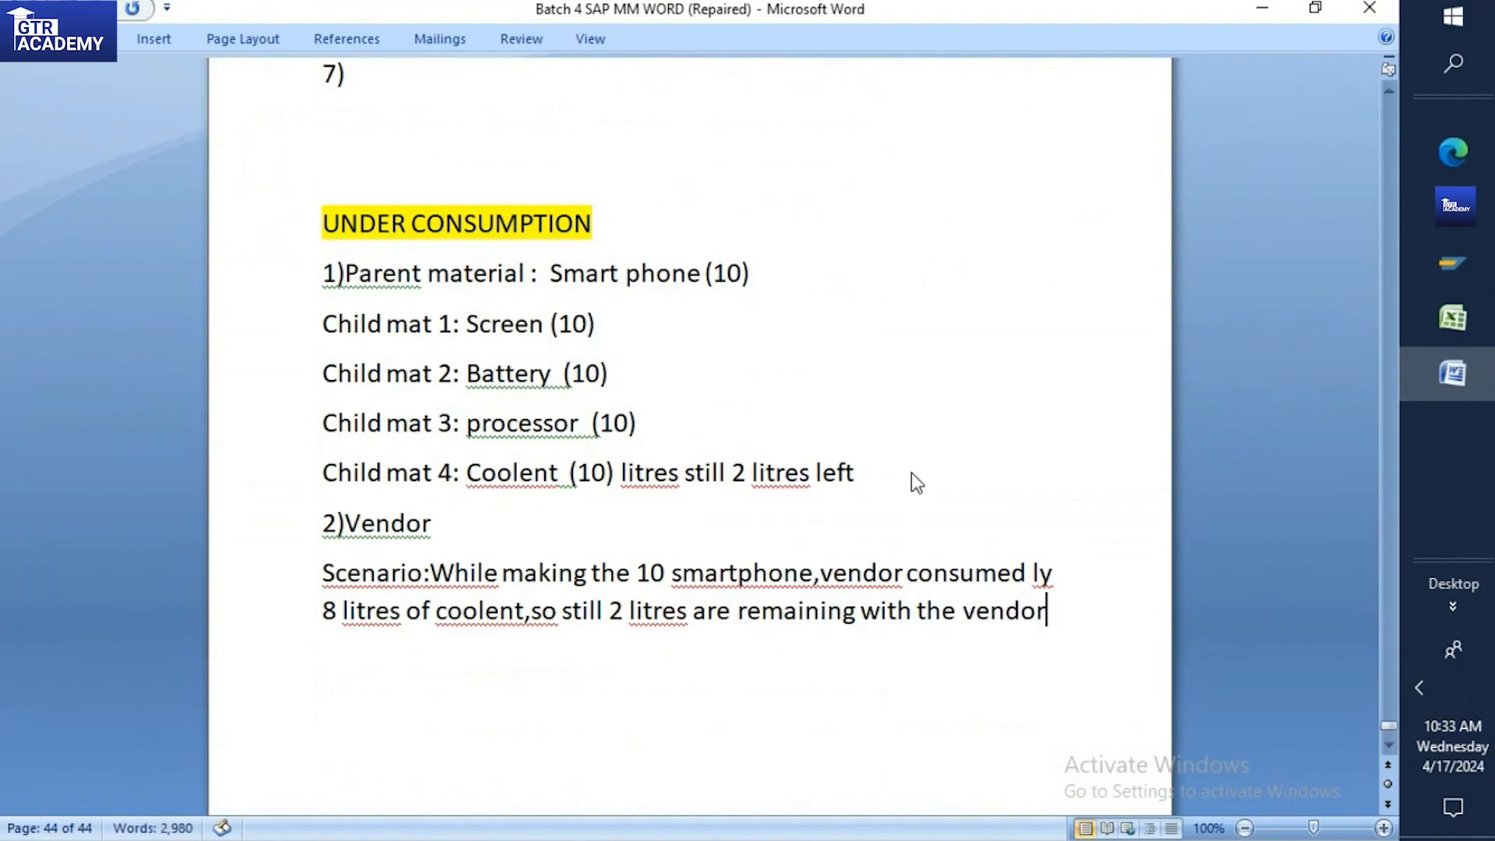
key(Return)
Highlight the child material lines for review and insert an extra space before "still" in the Child mat 4 line
scroll(935, 359, down, 1)
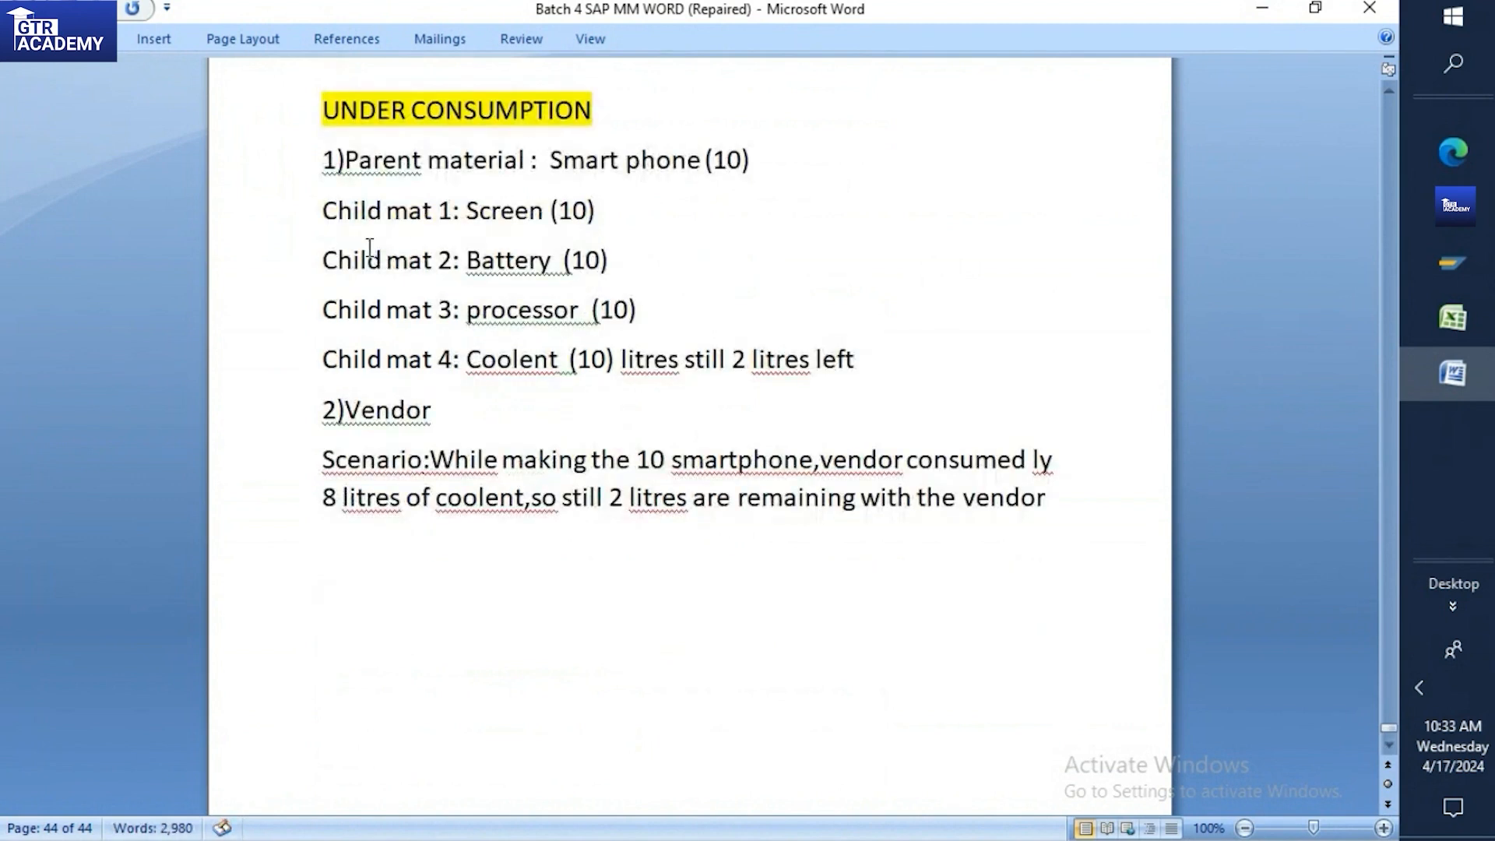
drag(323, 209, 859, 360)
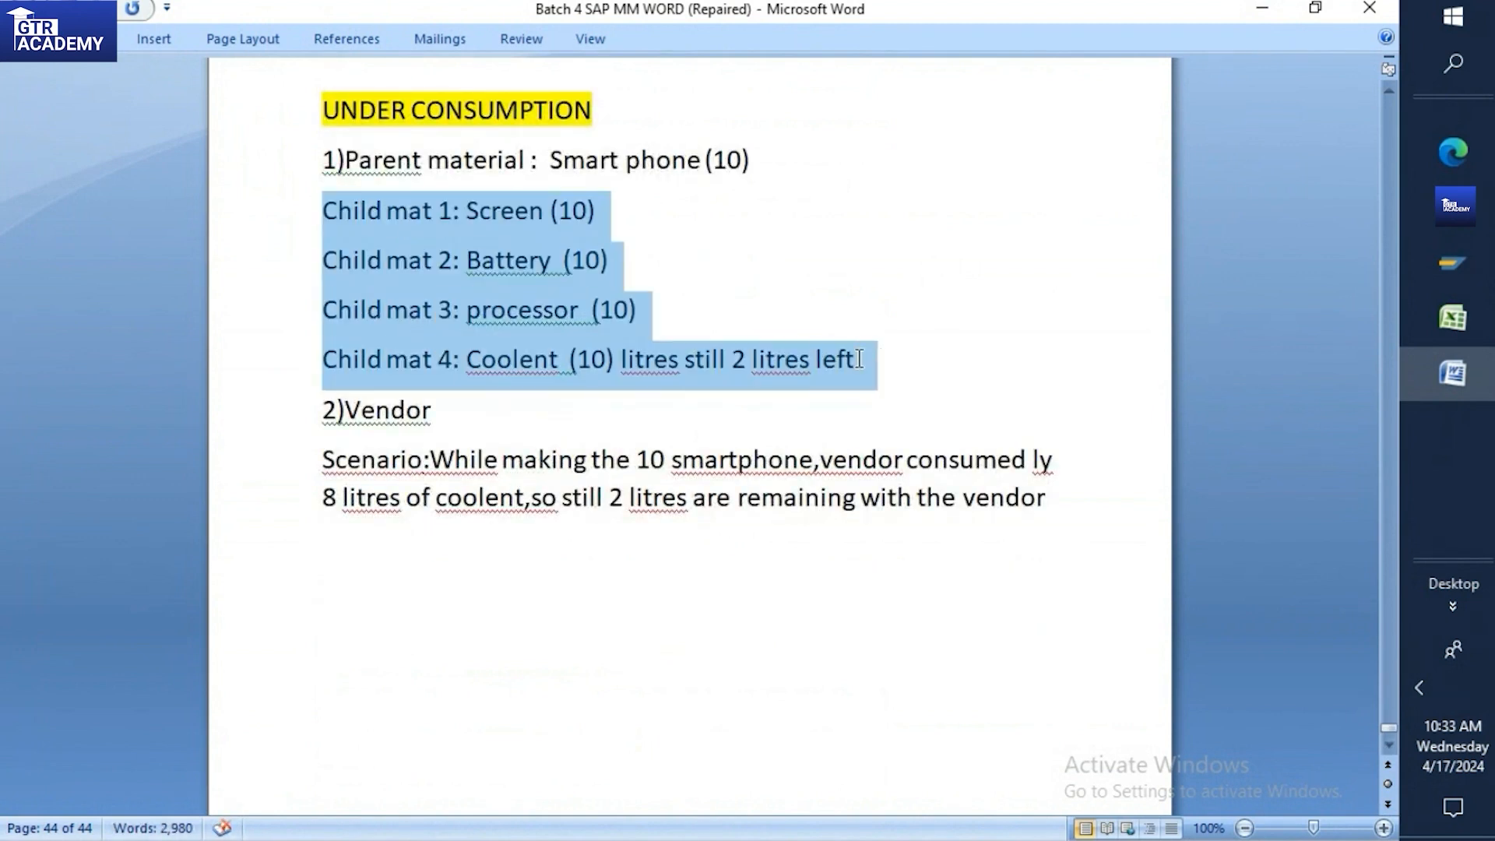
click(661, 200)
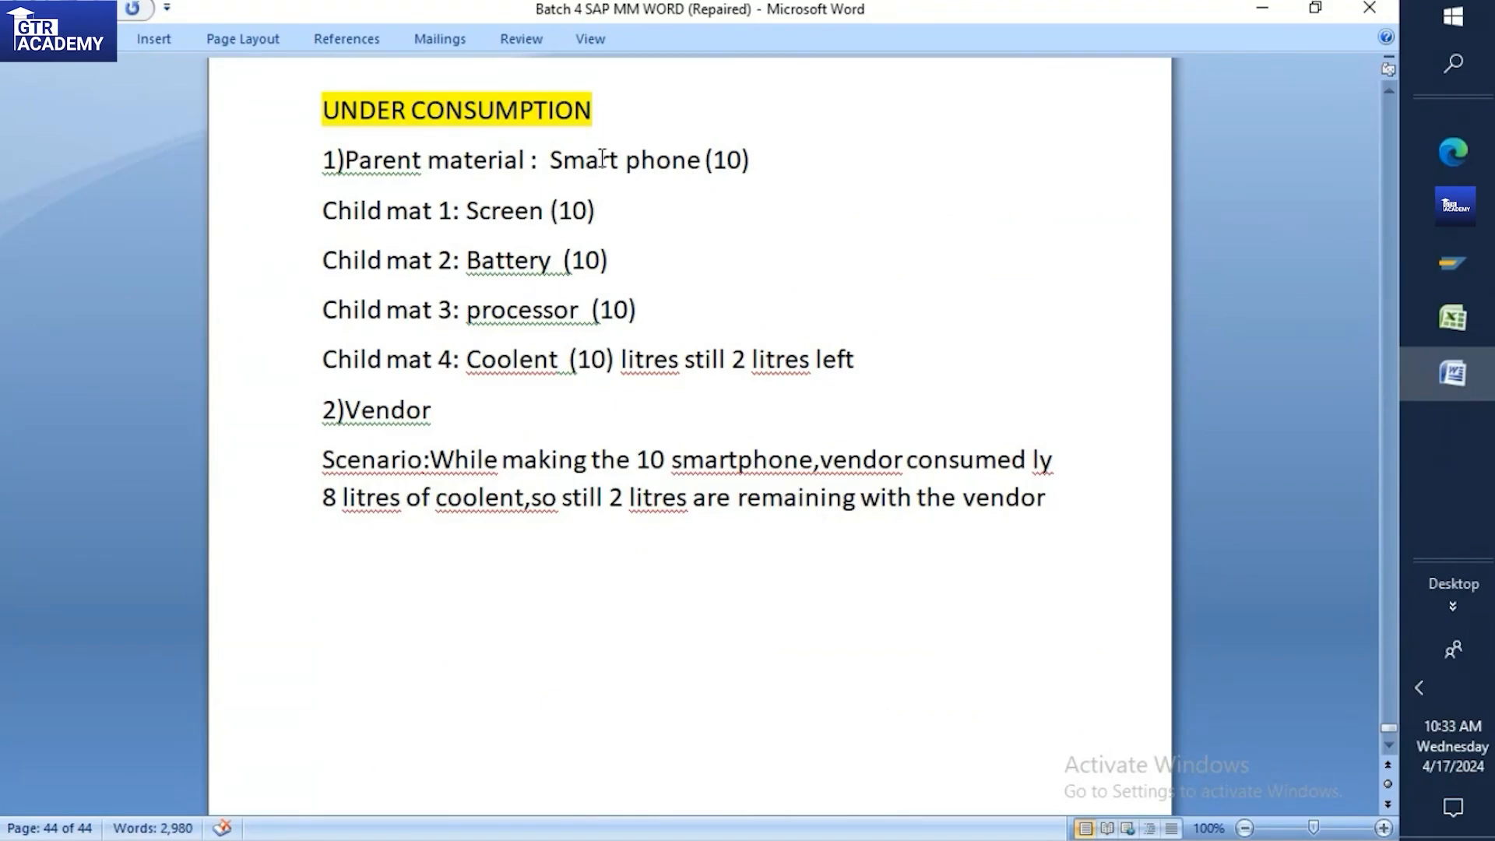
drag(467, 359, 833, 362)
click(703, 429)
click(685, 358)
click(881, 356)
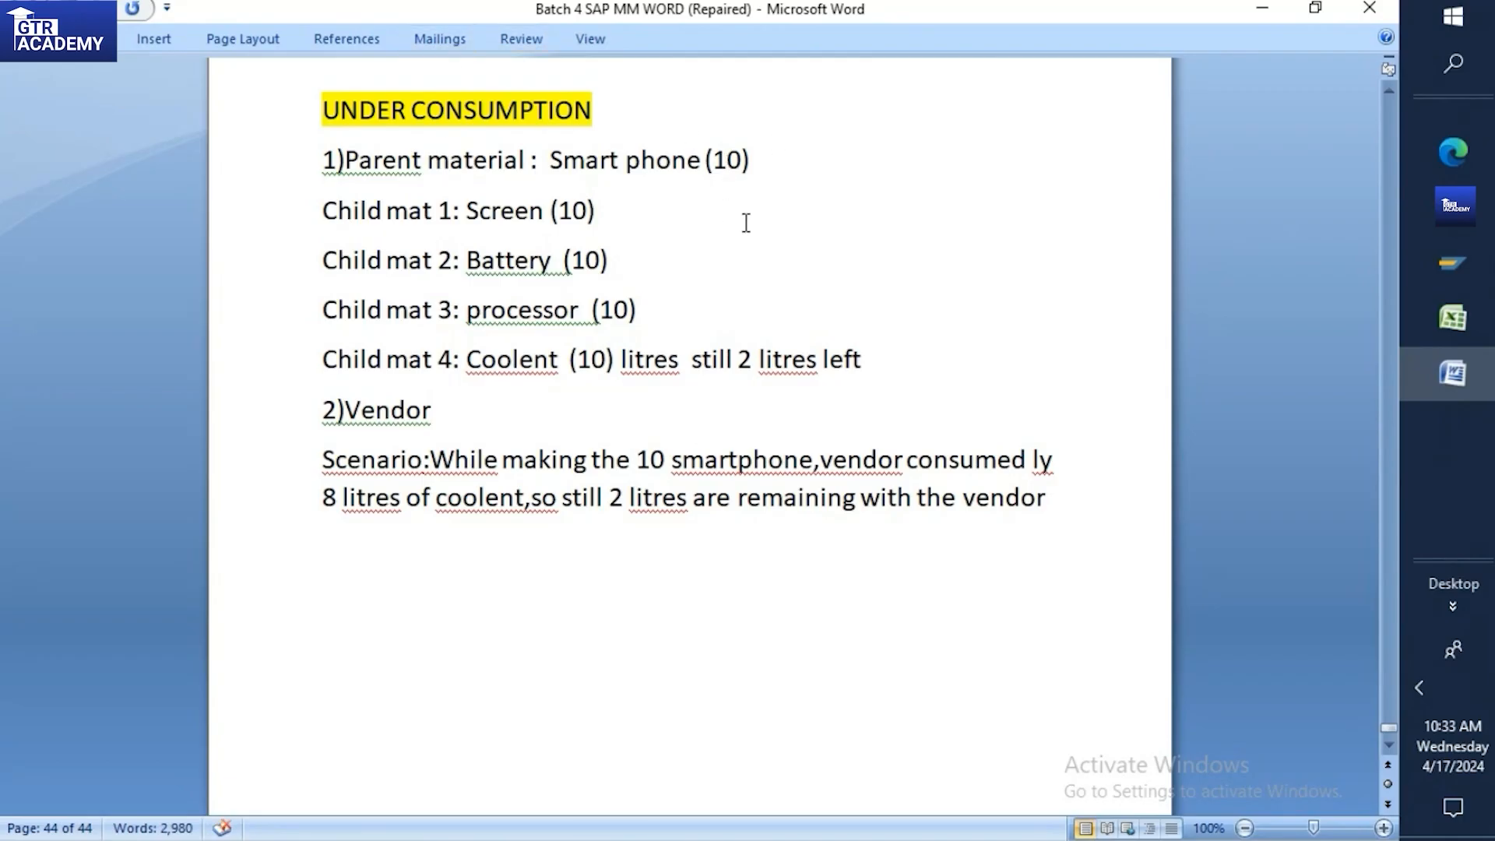
Append "of child material" to the UNDER CONSUMPTION heading
click(628, 108)
text(of shild ma)
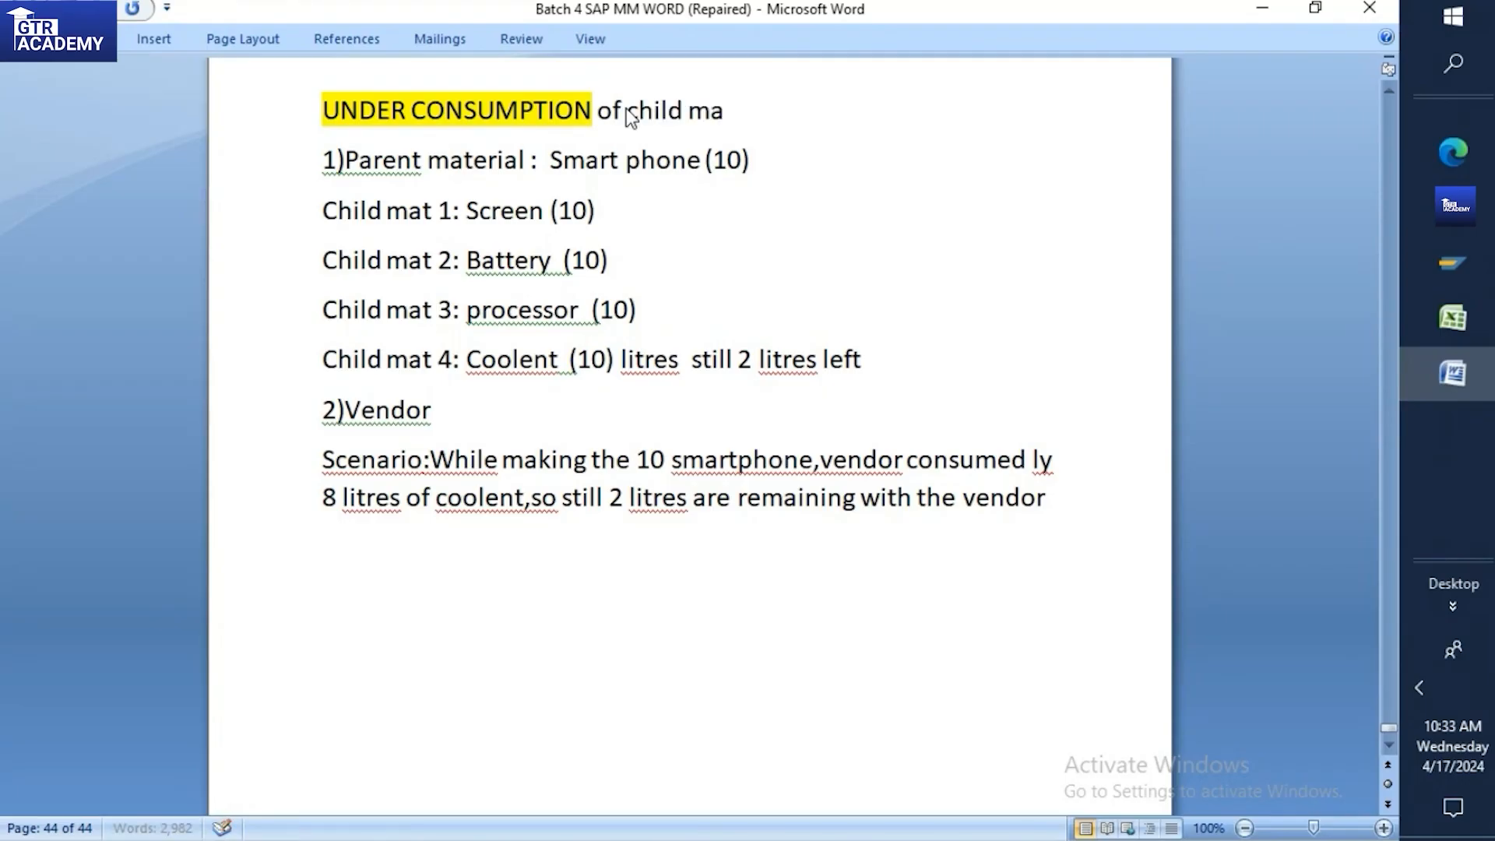
text(terial)
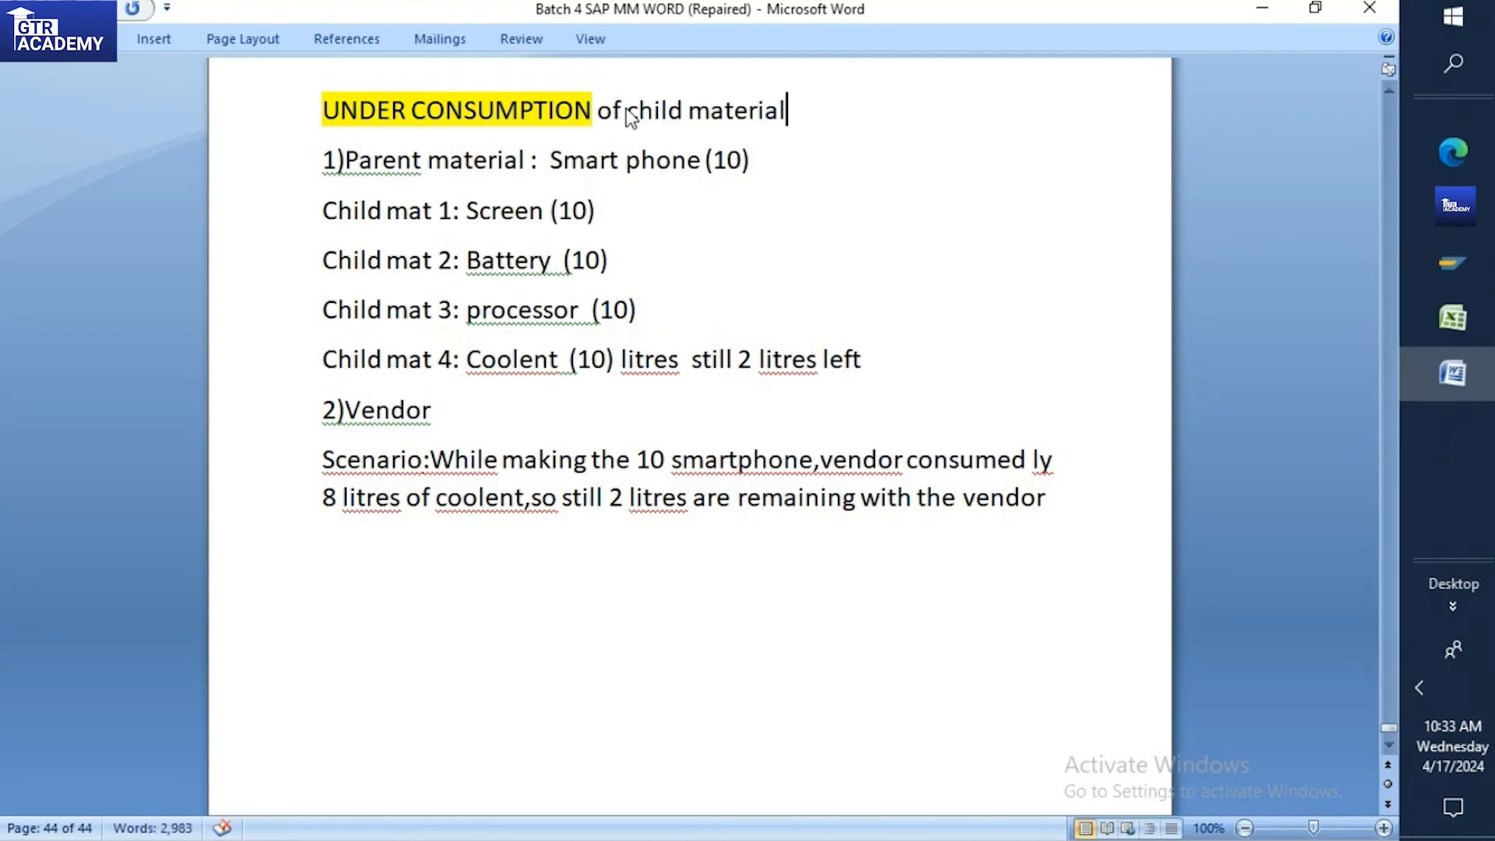
Add the lines "3)SC PO", "4)ME2O" and "5)GR" below the scenario paragraph
click(1053, 502)
key(Return)
text(3)SC PO)
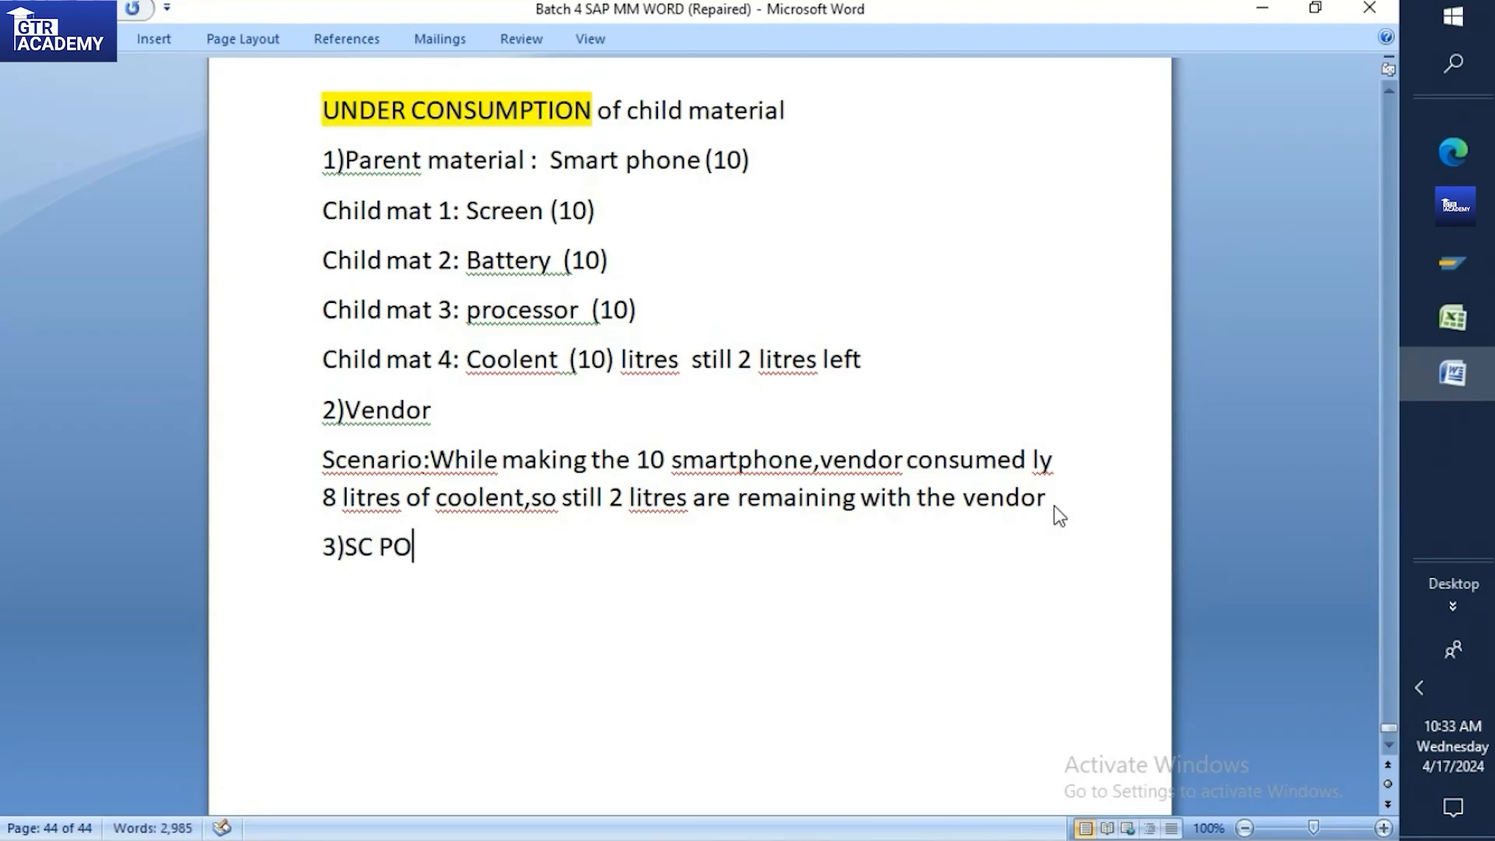
key(Return)
text(4)ME2O)
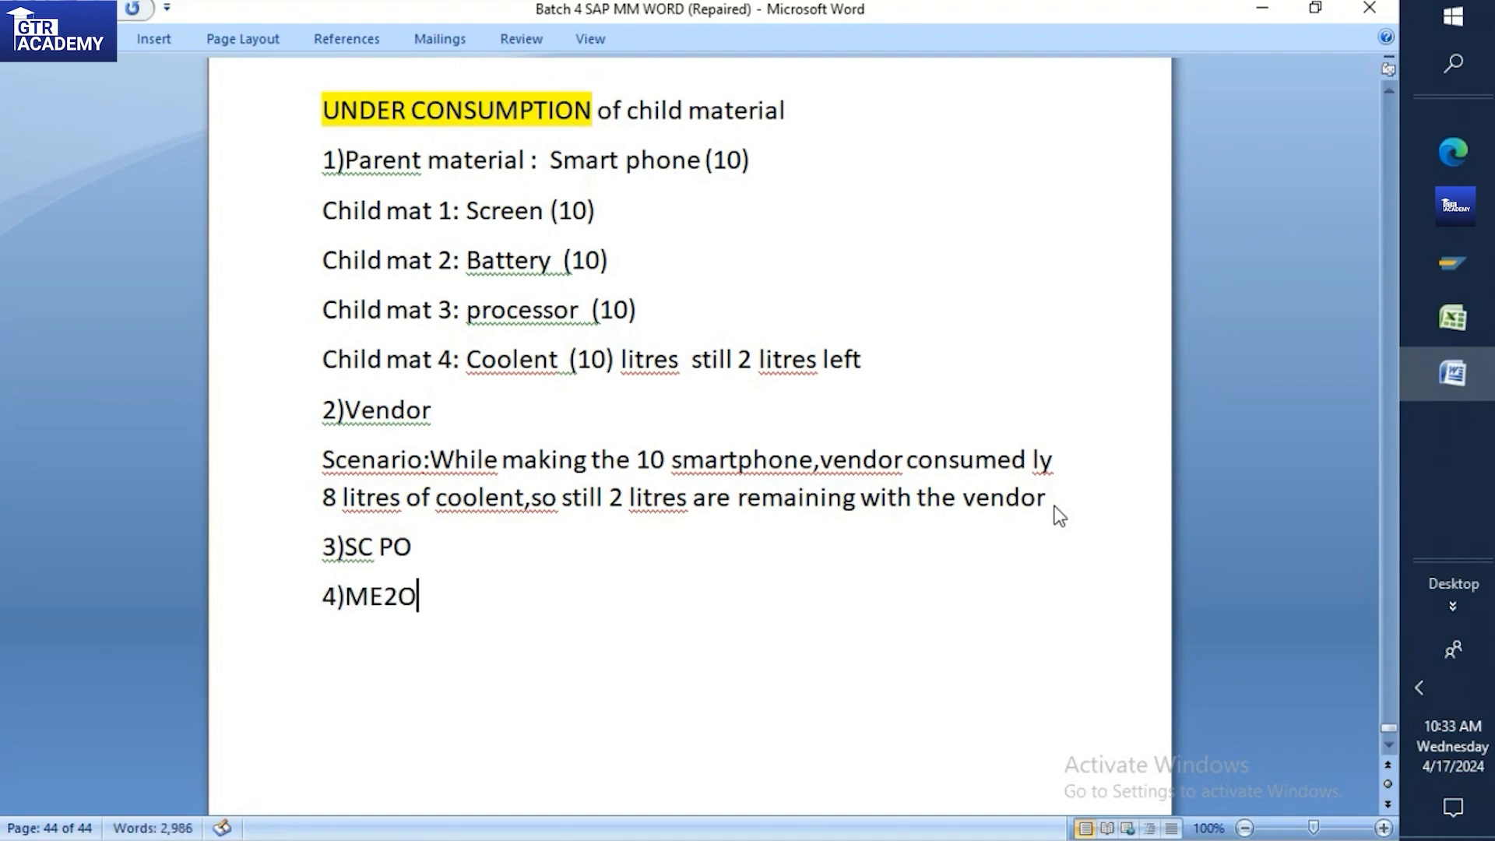
key(Return)
text(5)GR)
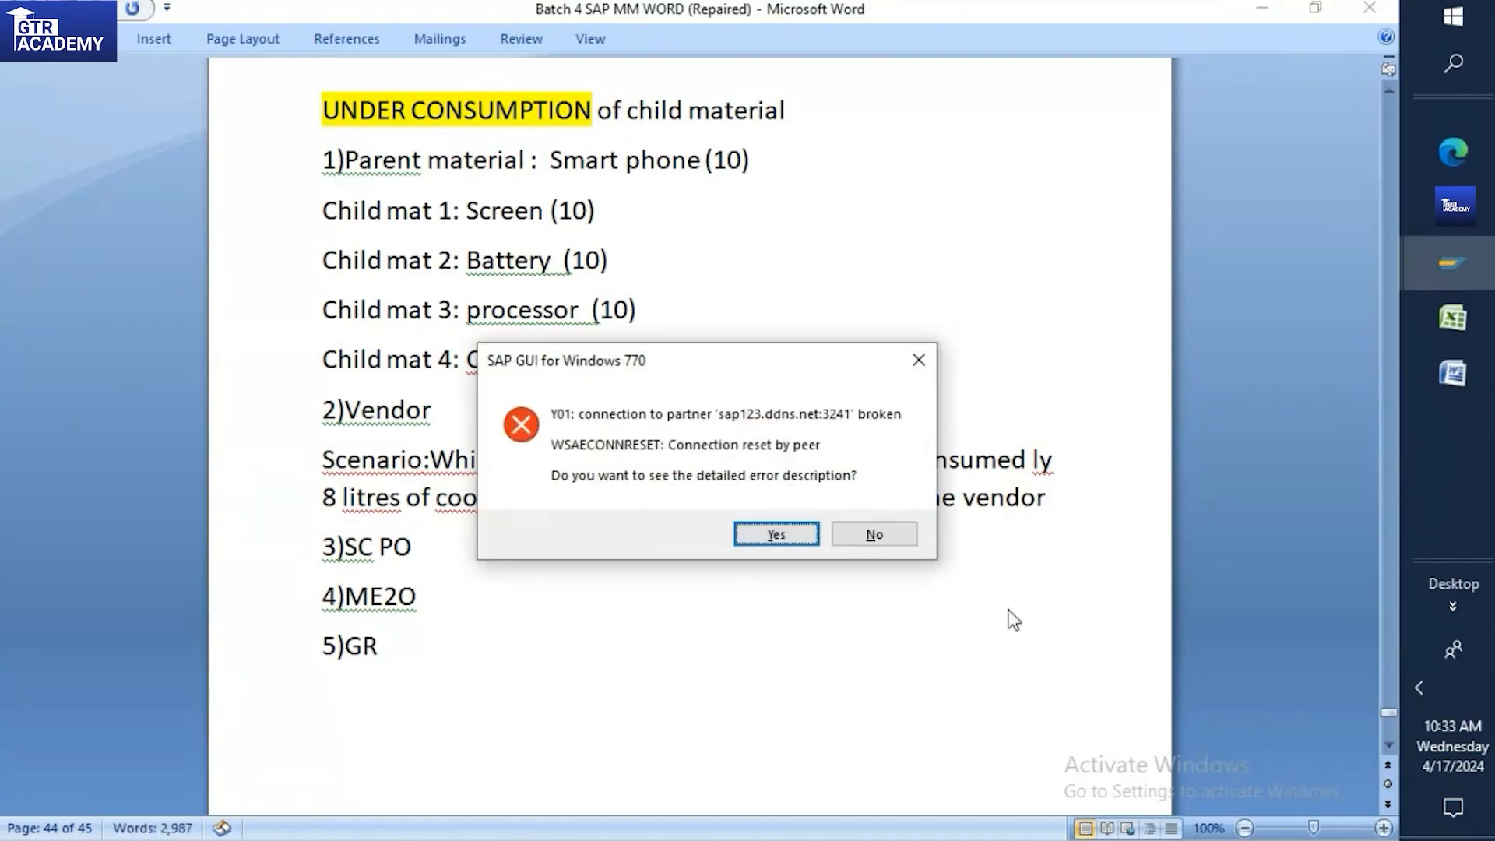
Dismiss the SAP GUI connection error and add the line "6)GR:Sub adj" below "5)GR"
click(783, 531)
click(879, 617)
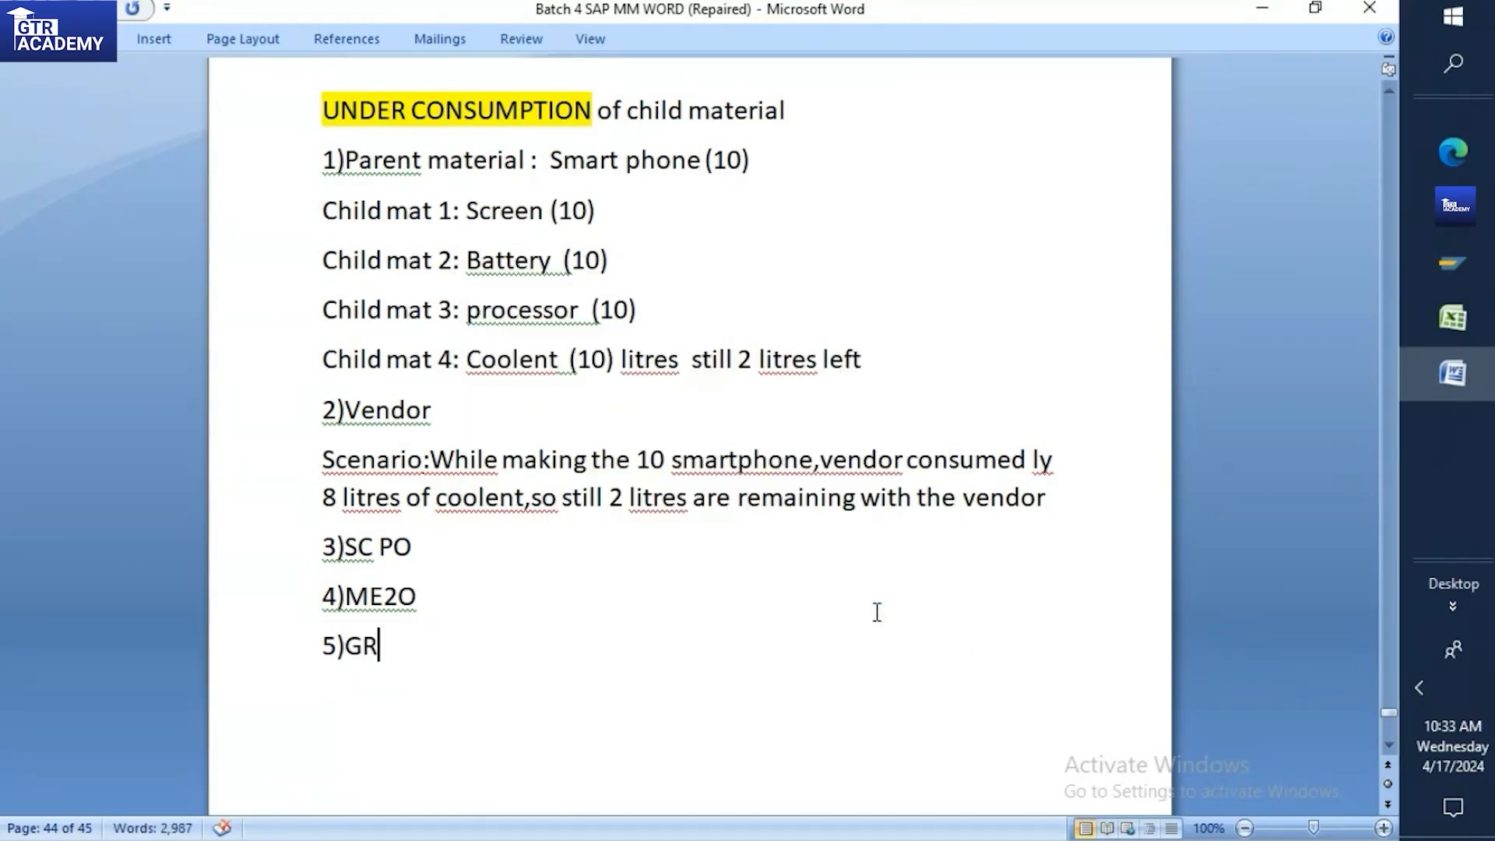
key(Return)
text(6)GR;)
key(BackSpace)
text(:)
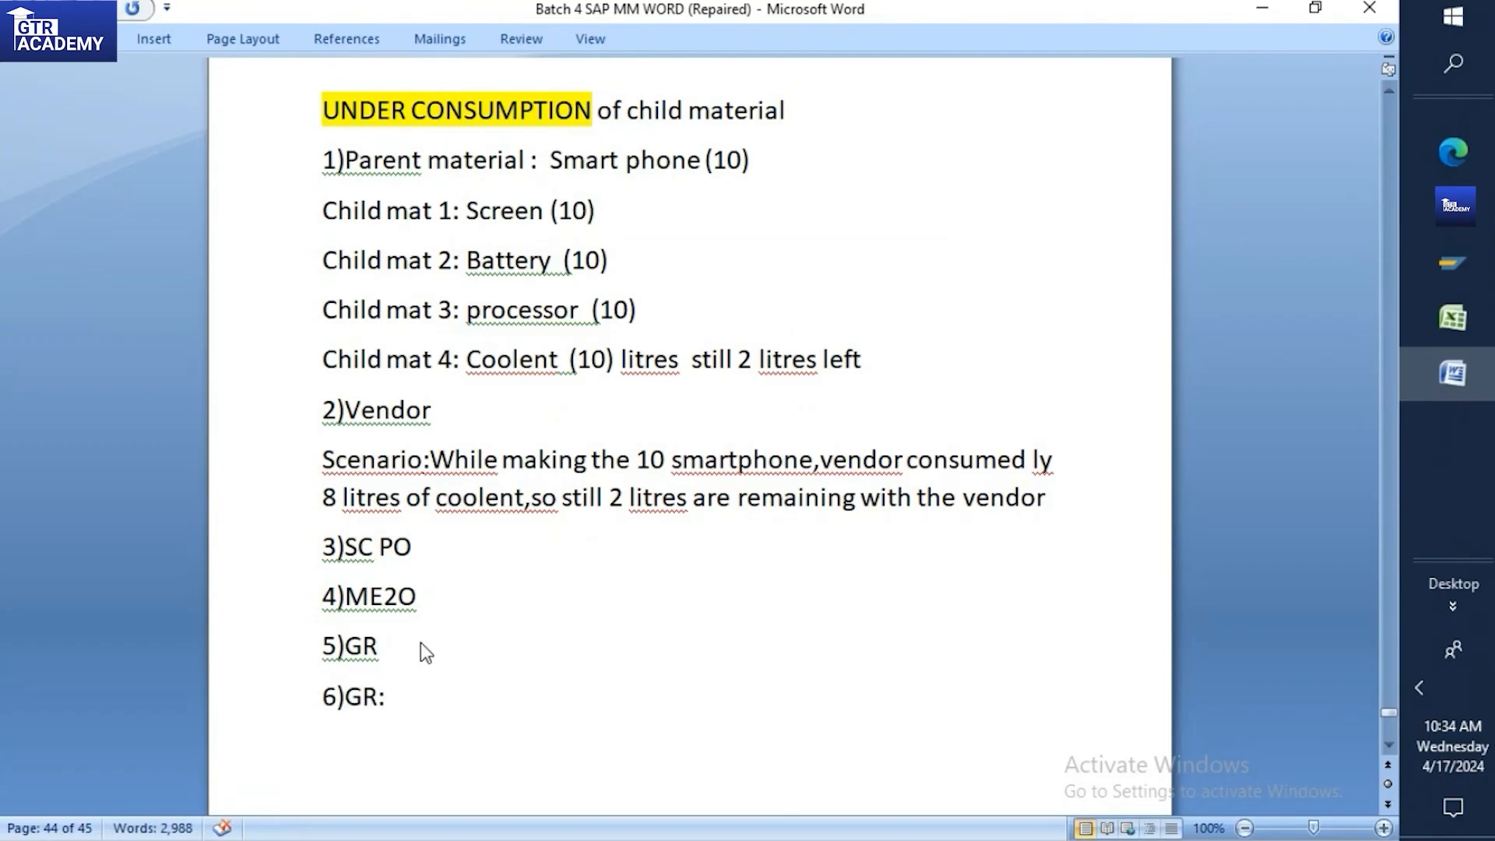
text(Sub adj)
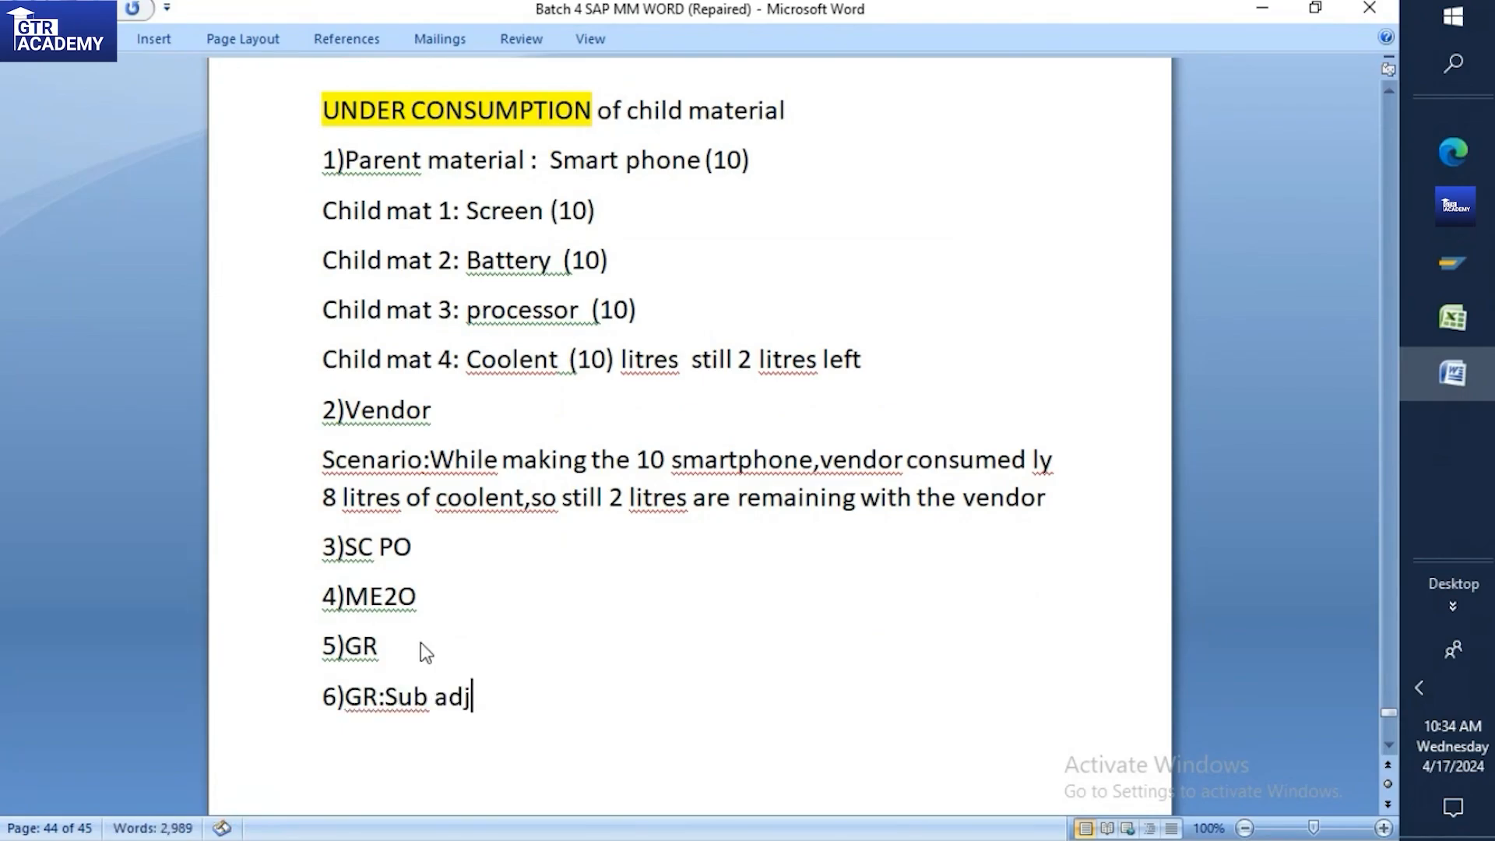
Add the line "7)MB1B:542 MT" below the "6)GR:Sub adj" line
key(Return)
text(7)
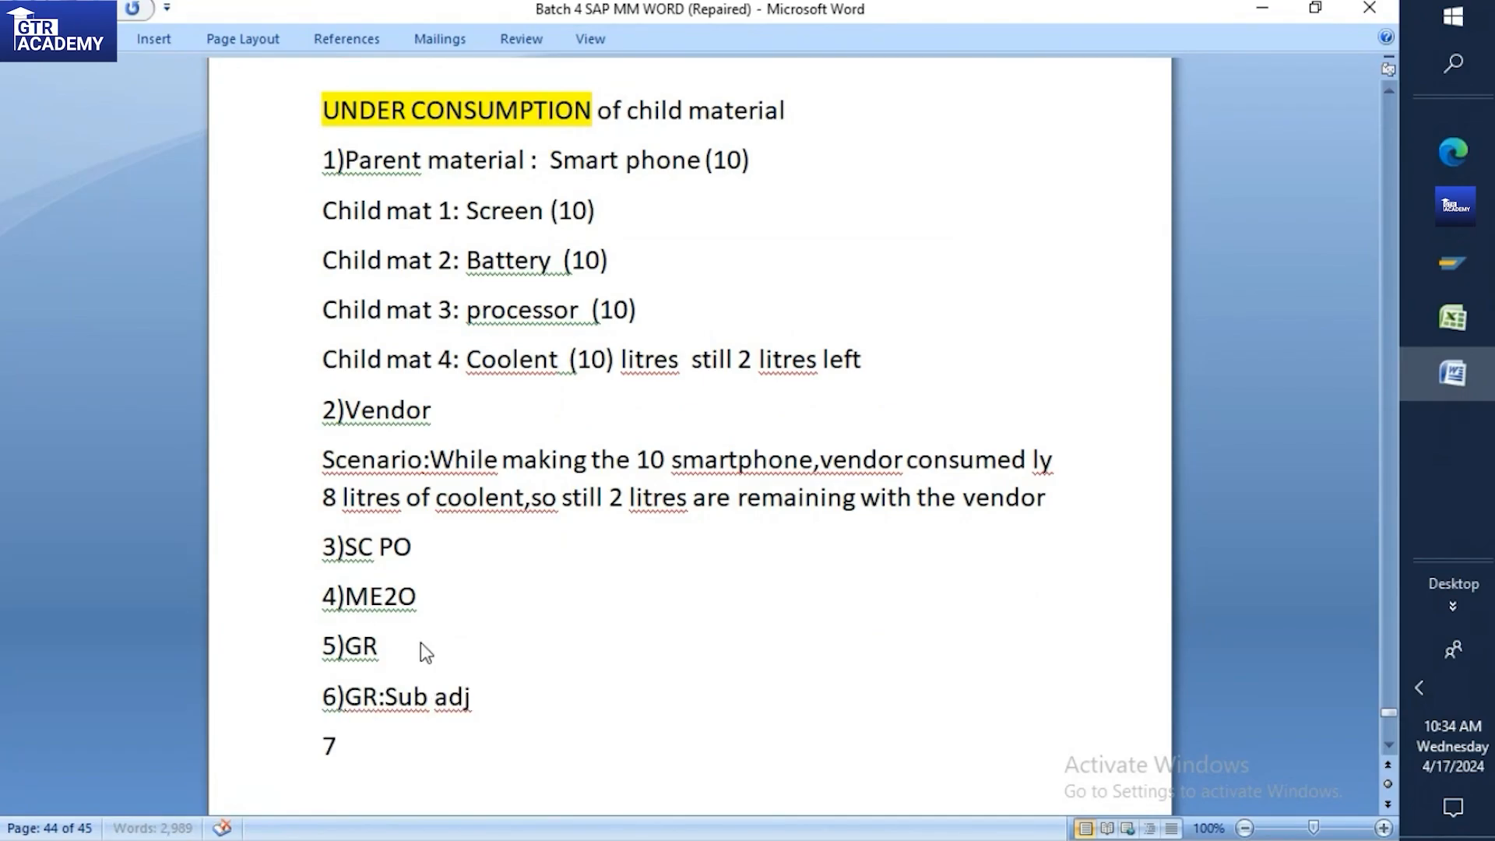
text())
text(MB1B)
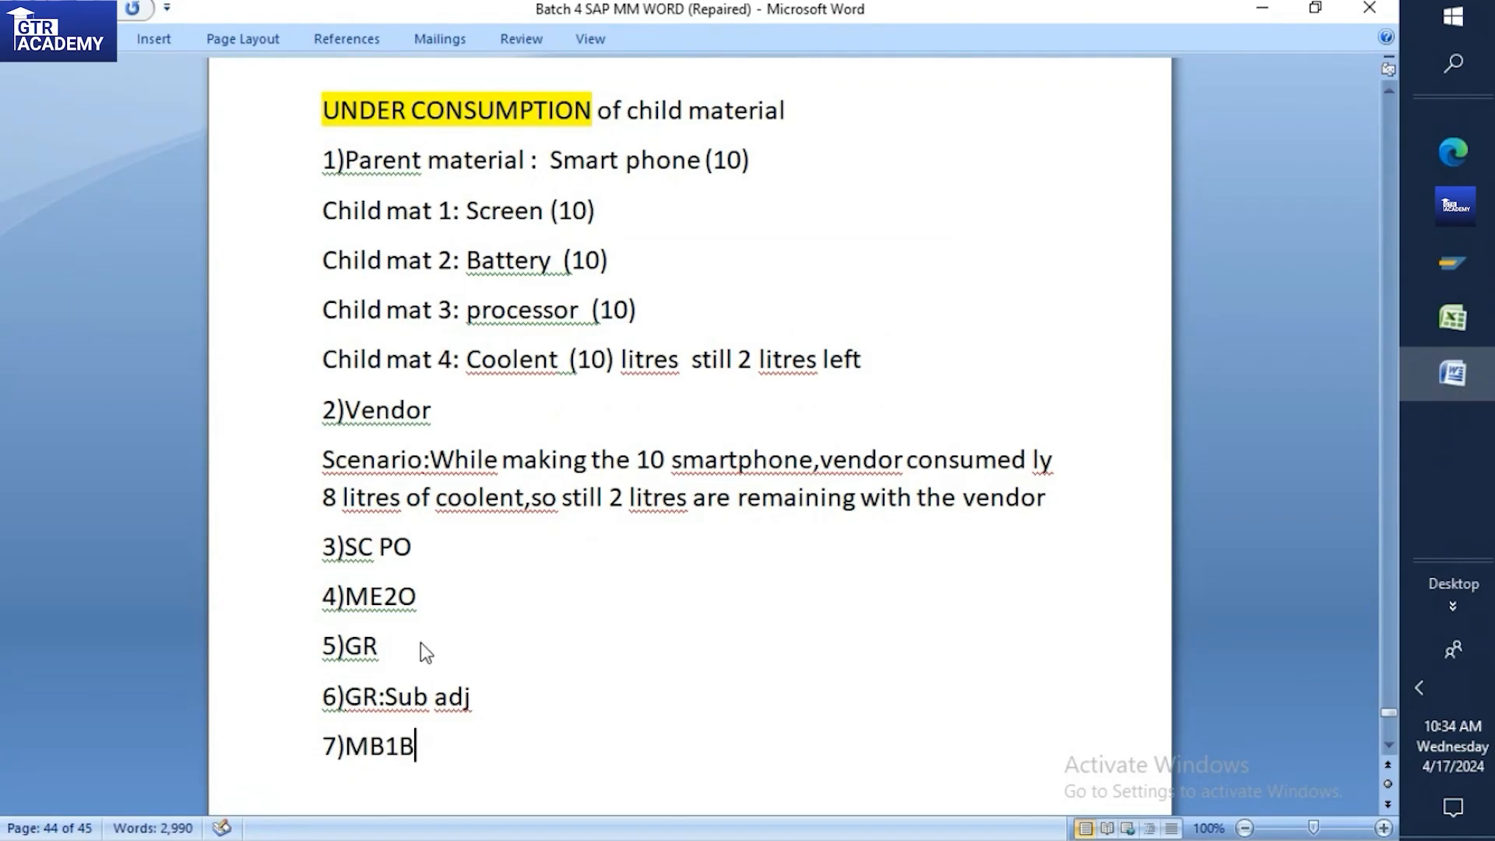
text(:)
text(542 MT)
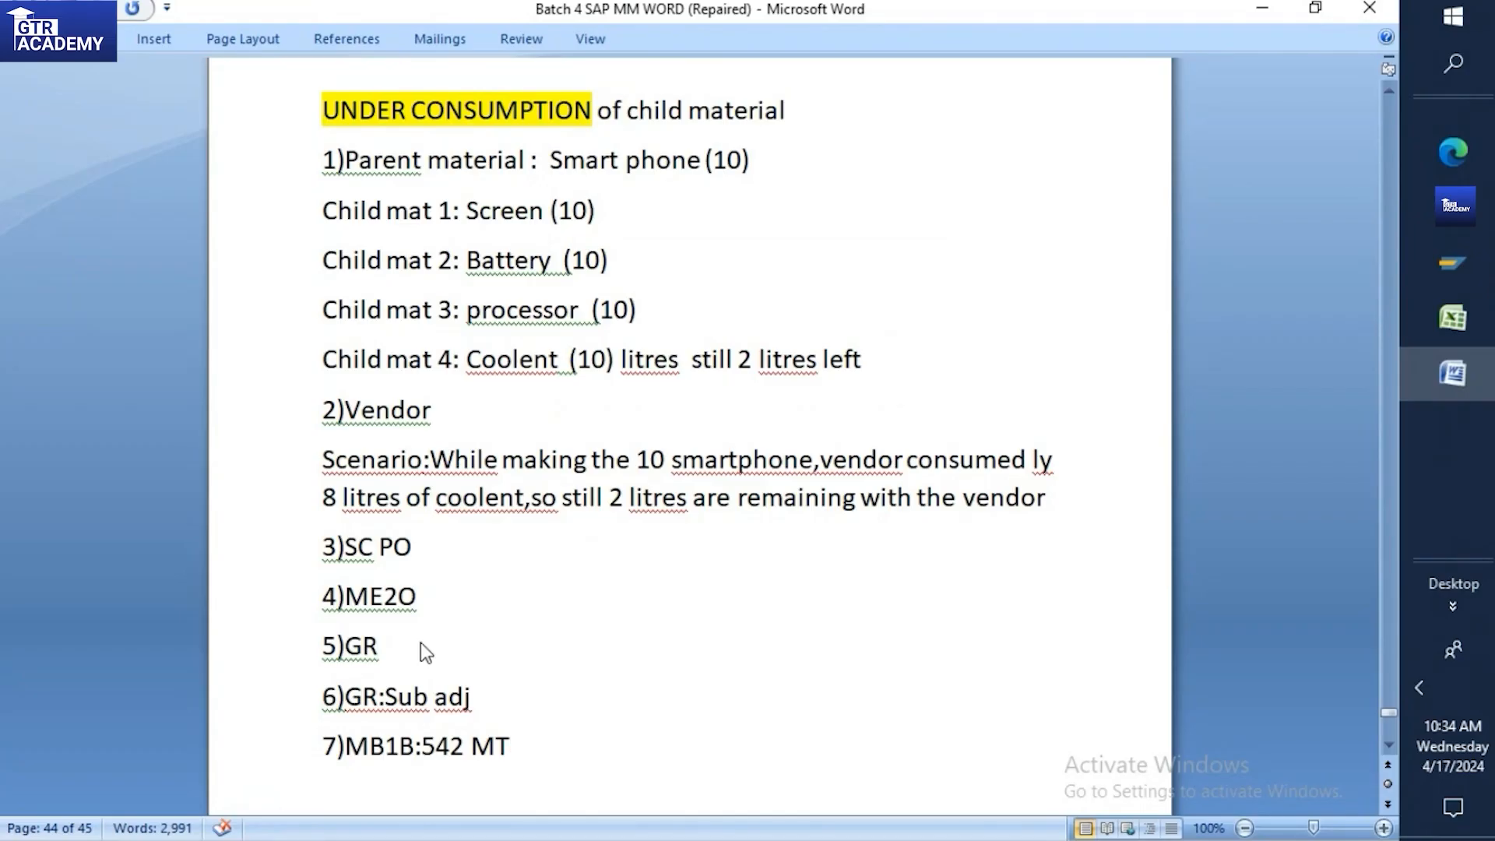
Complete the MB1B line with "To receive the material ex:2lit from vendor to our stock"
text( To receive the m)
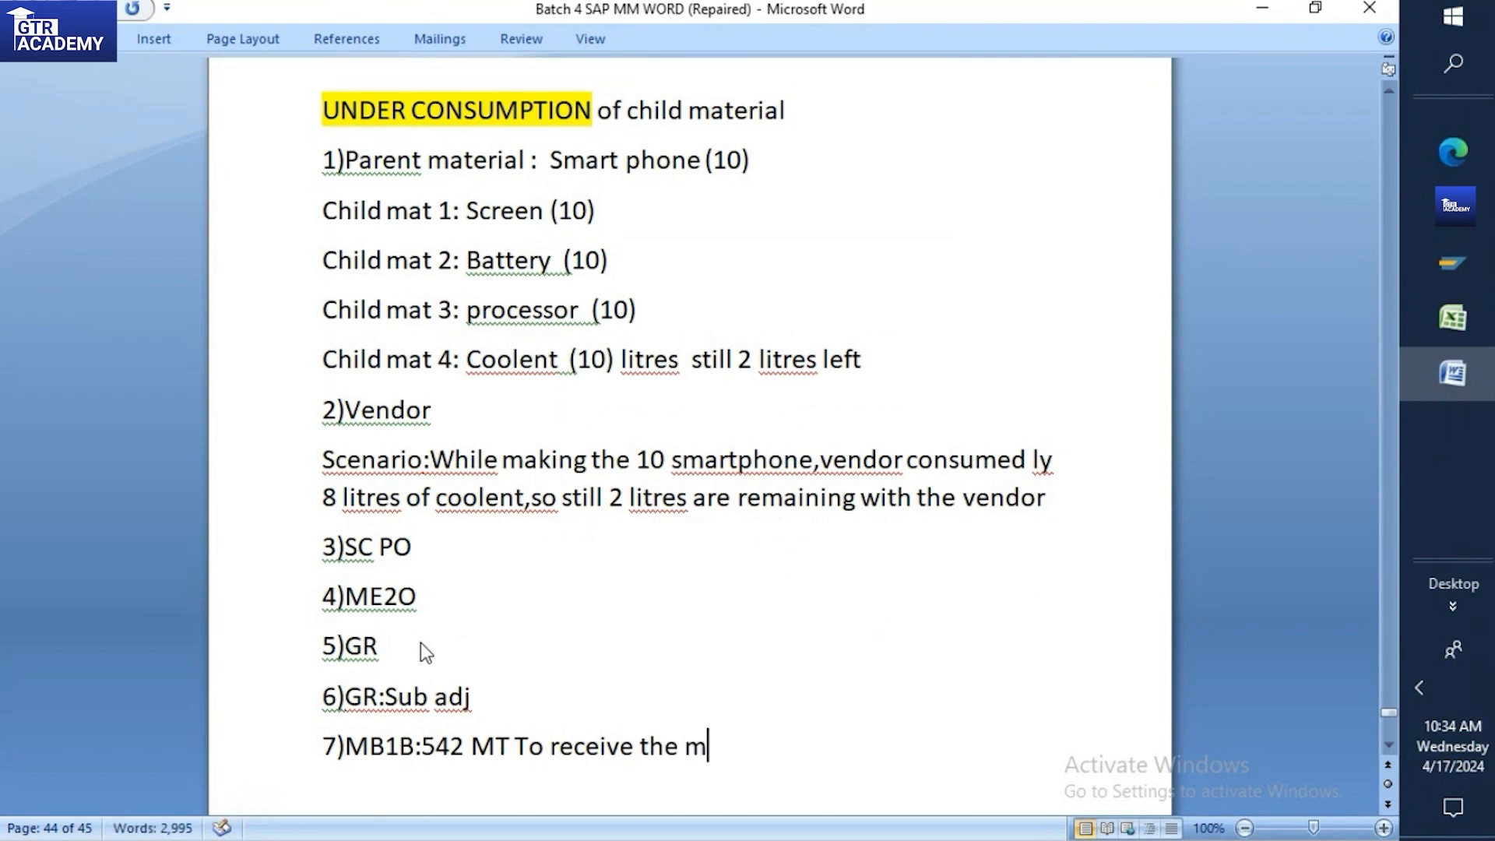
text(aterial e)
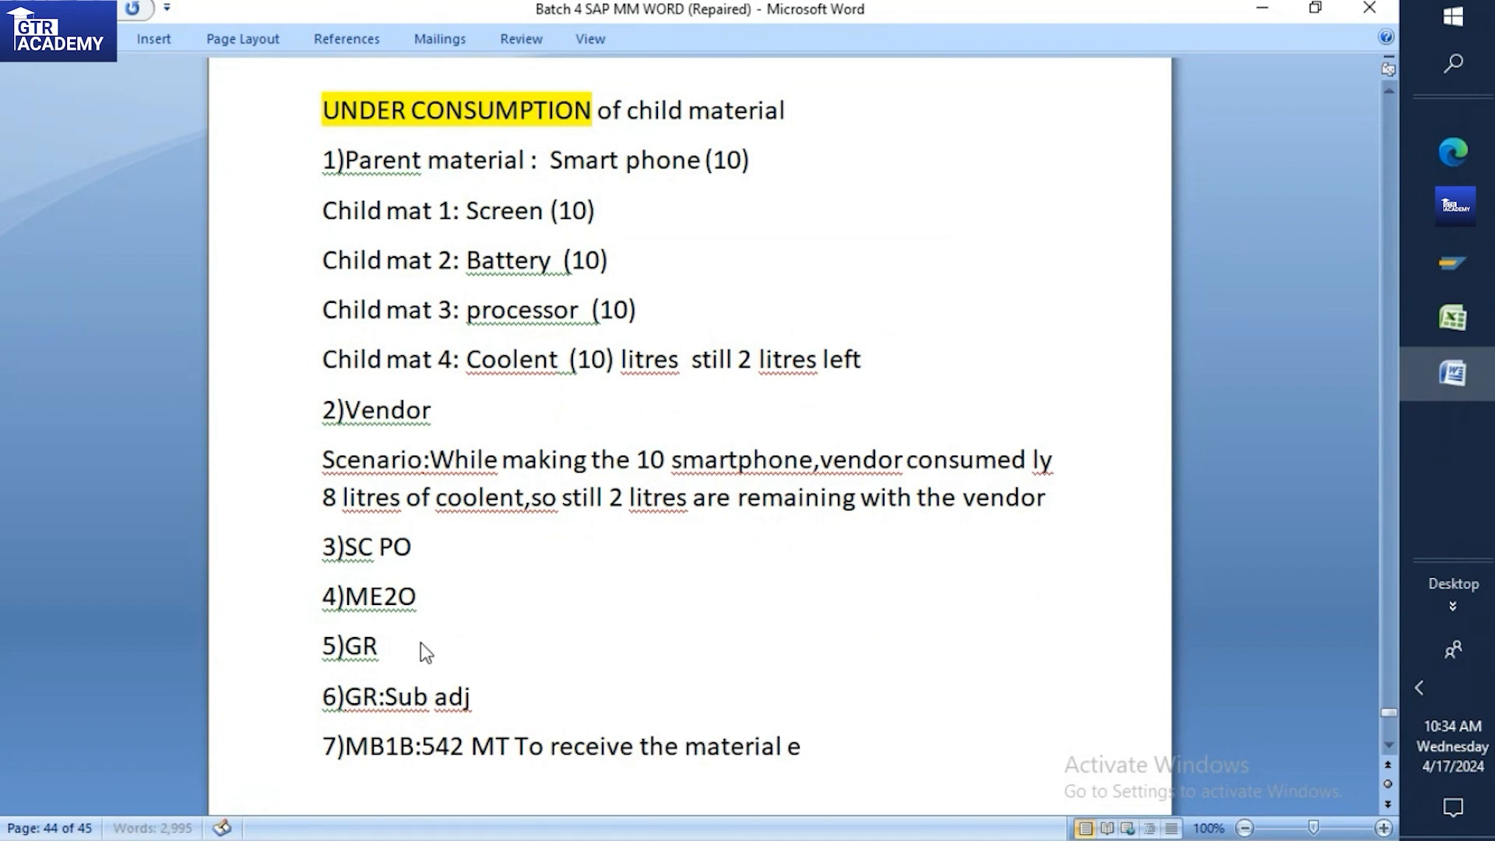
text(x:2lit)
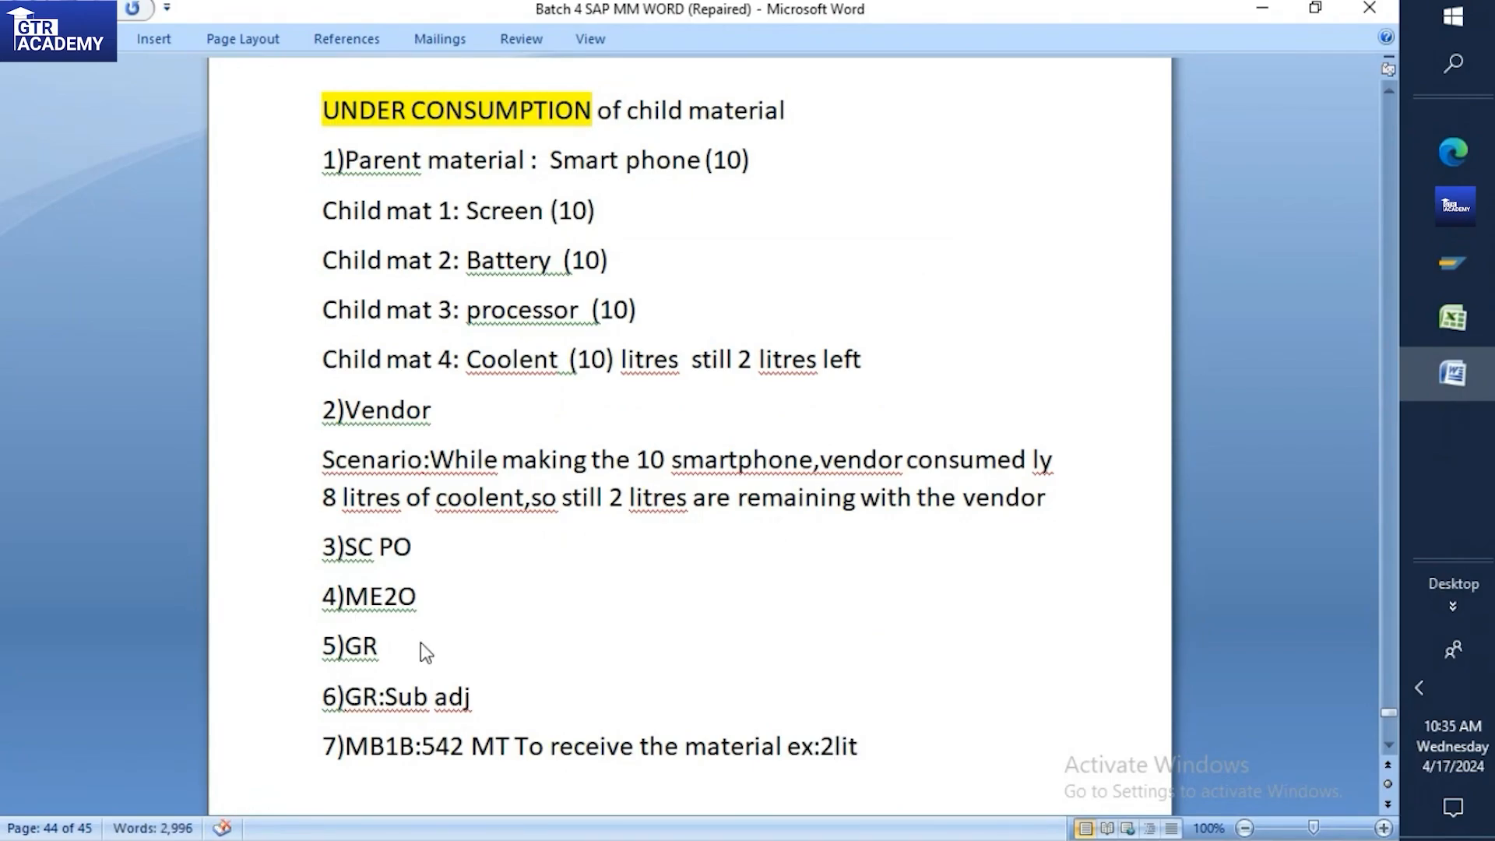
text( from vendo)
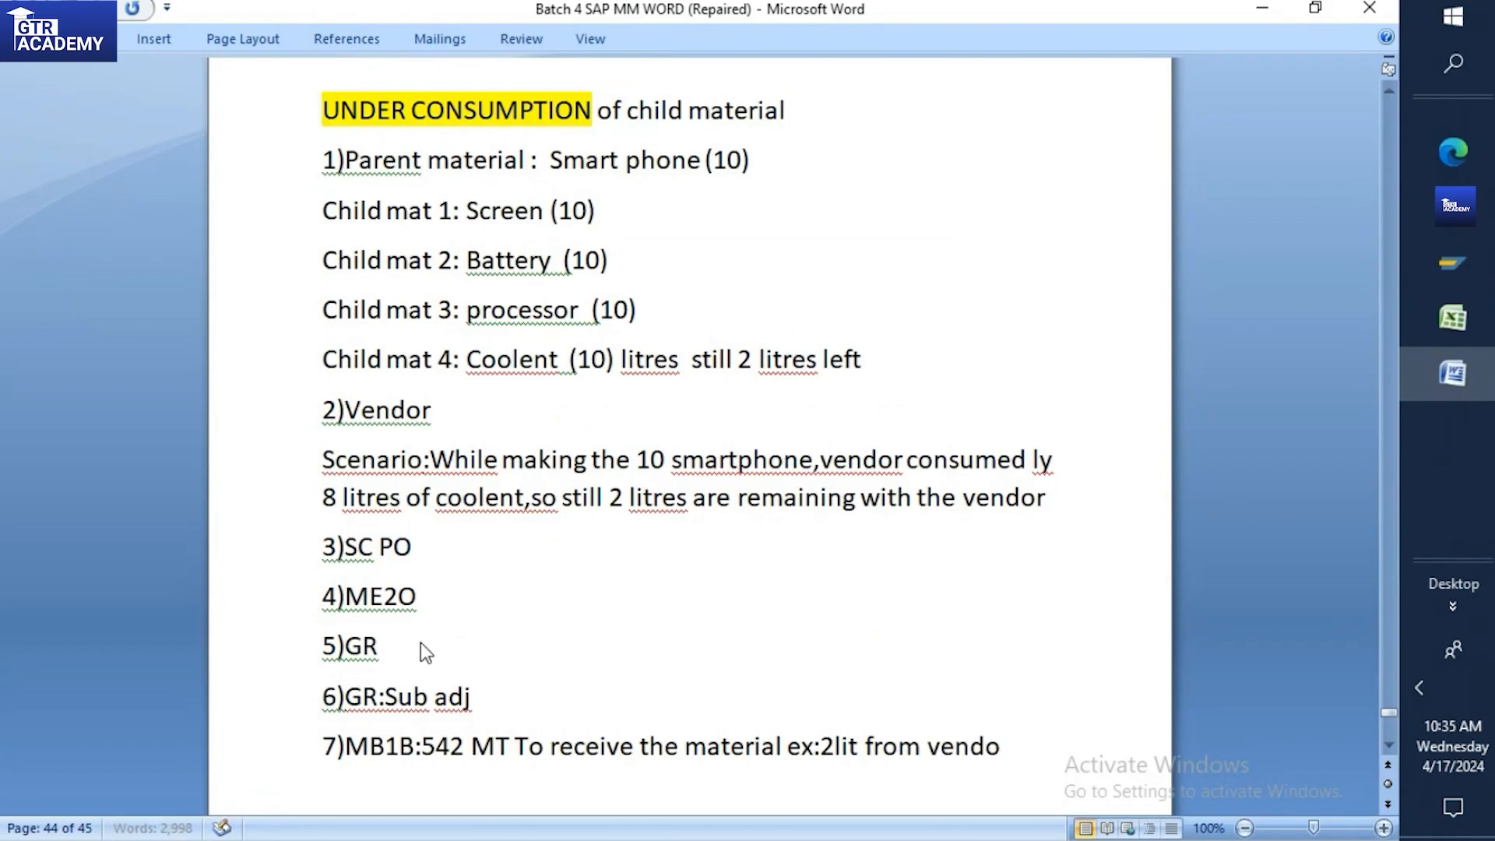
text(ur stoc)
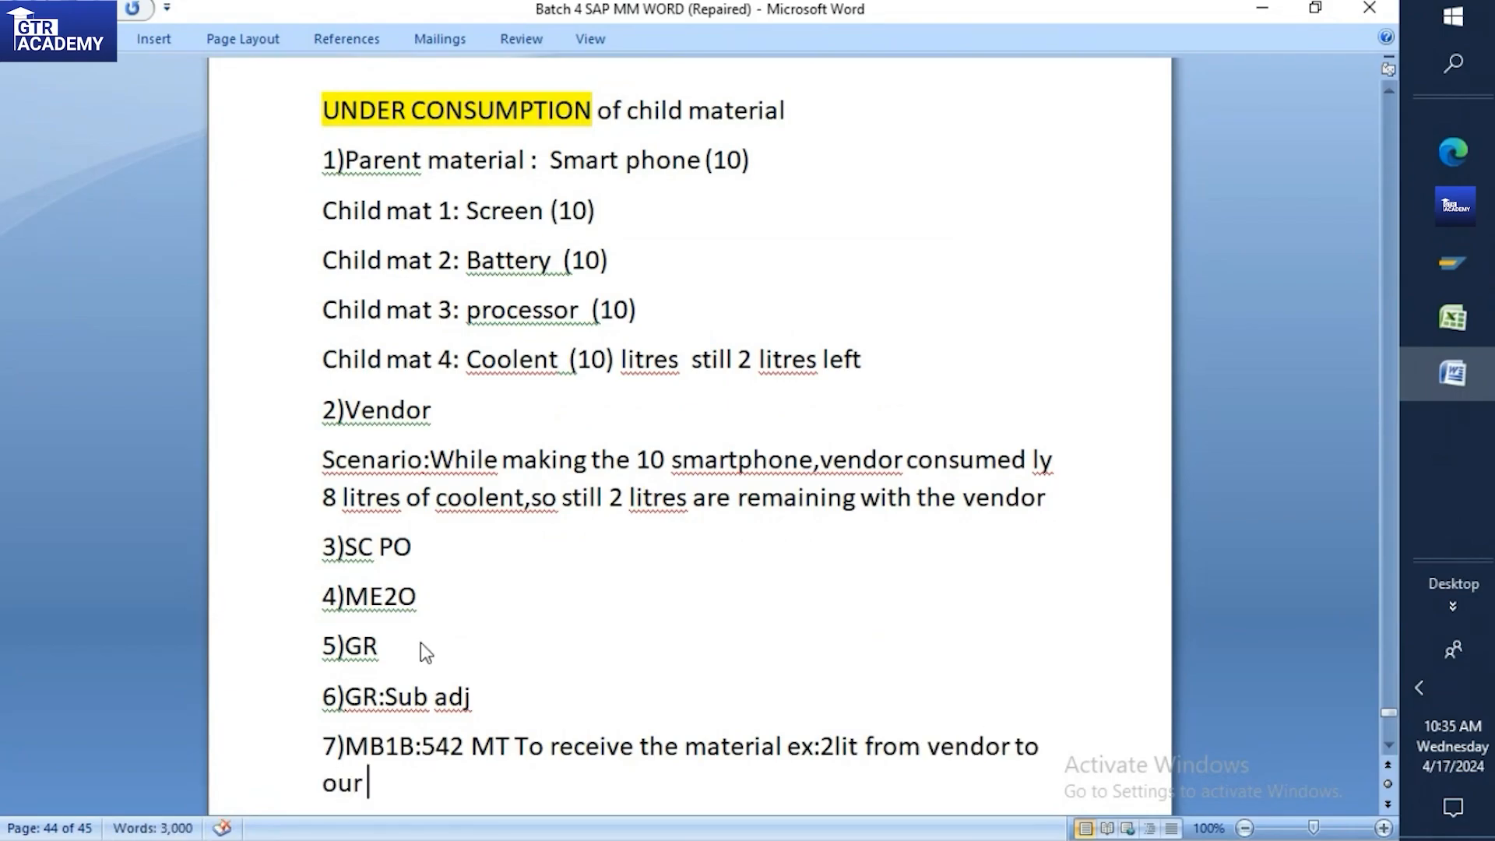
text(k)
Insert spaces on both sides of the colon after "MB1B" and a space after the colon in the "6)GR:" line
scroll(420, 643, down, 4)
click(423, 578)
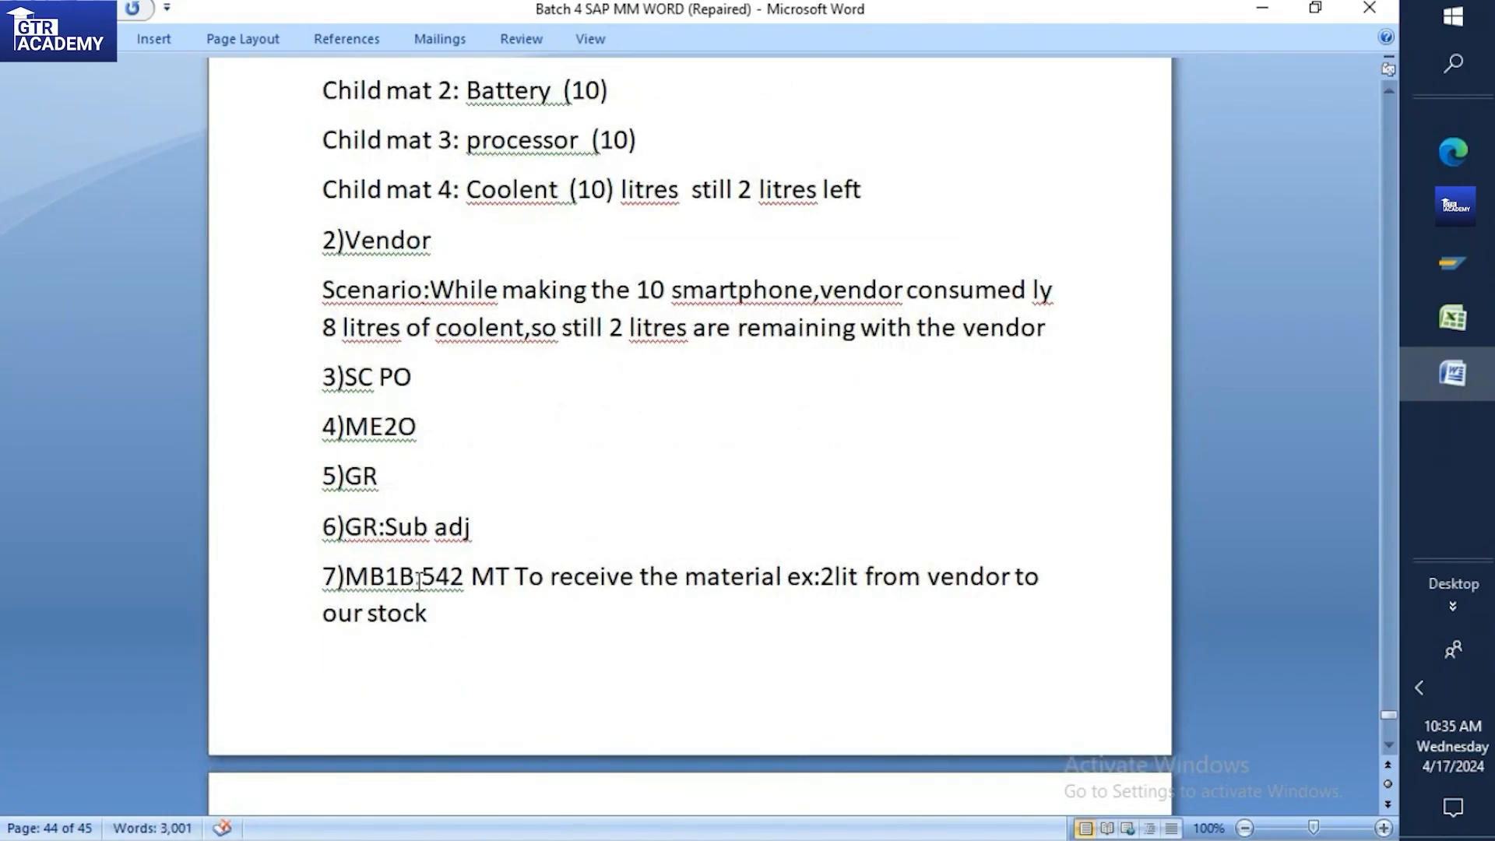
click(416, 578)
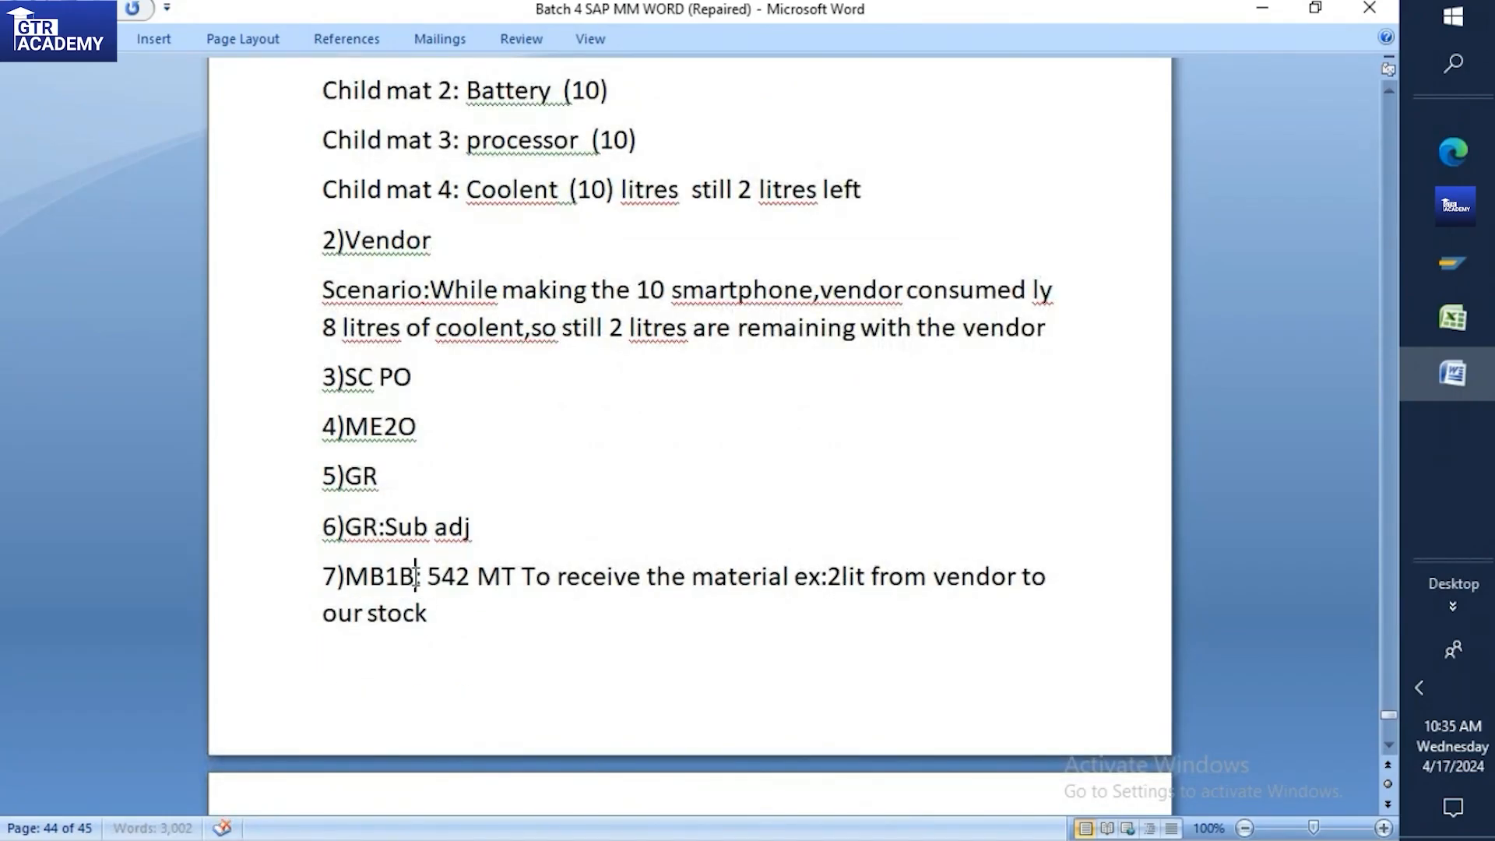
click(387, 526)
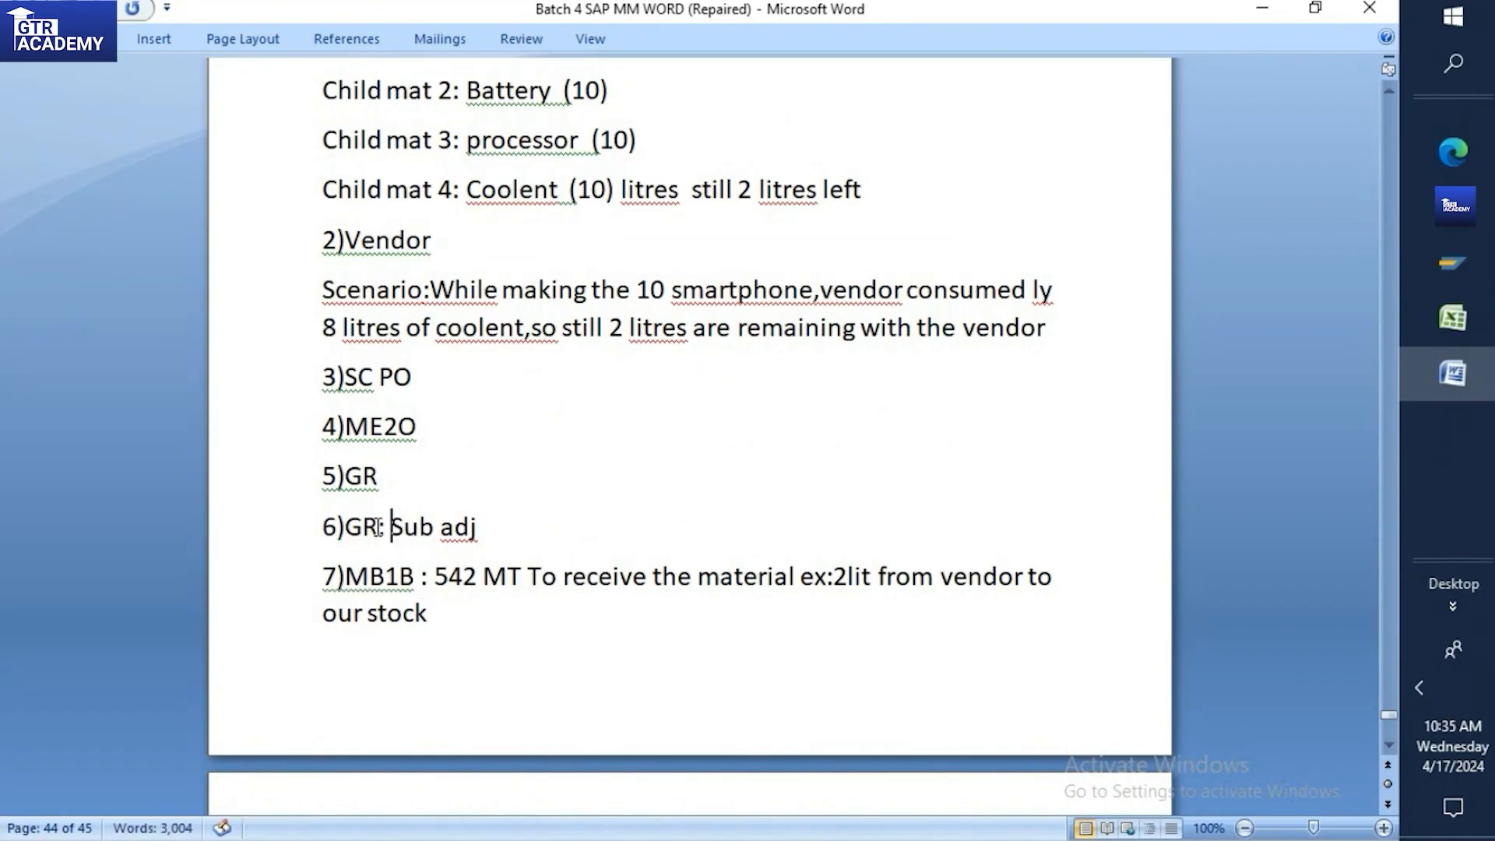
Insert a space before the colon in the "6)GR: Sub adj" line
click(381, 526)
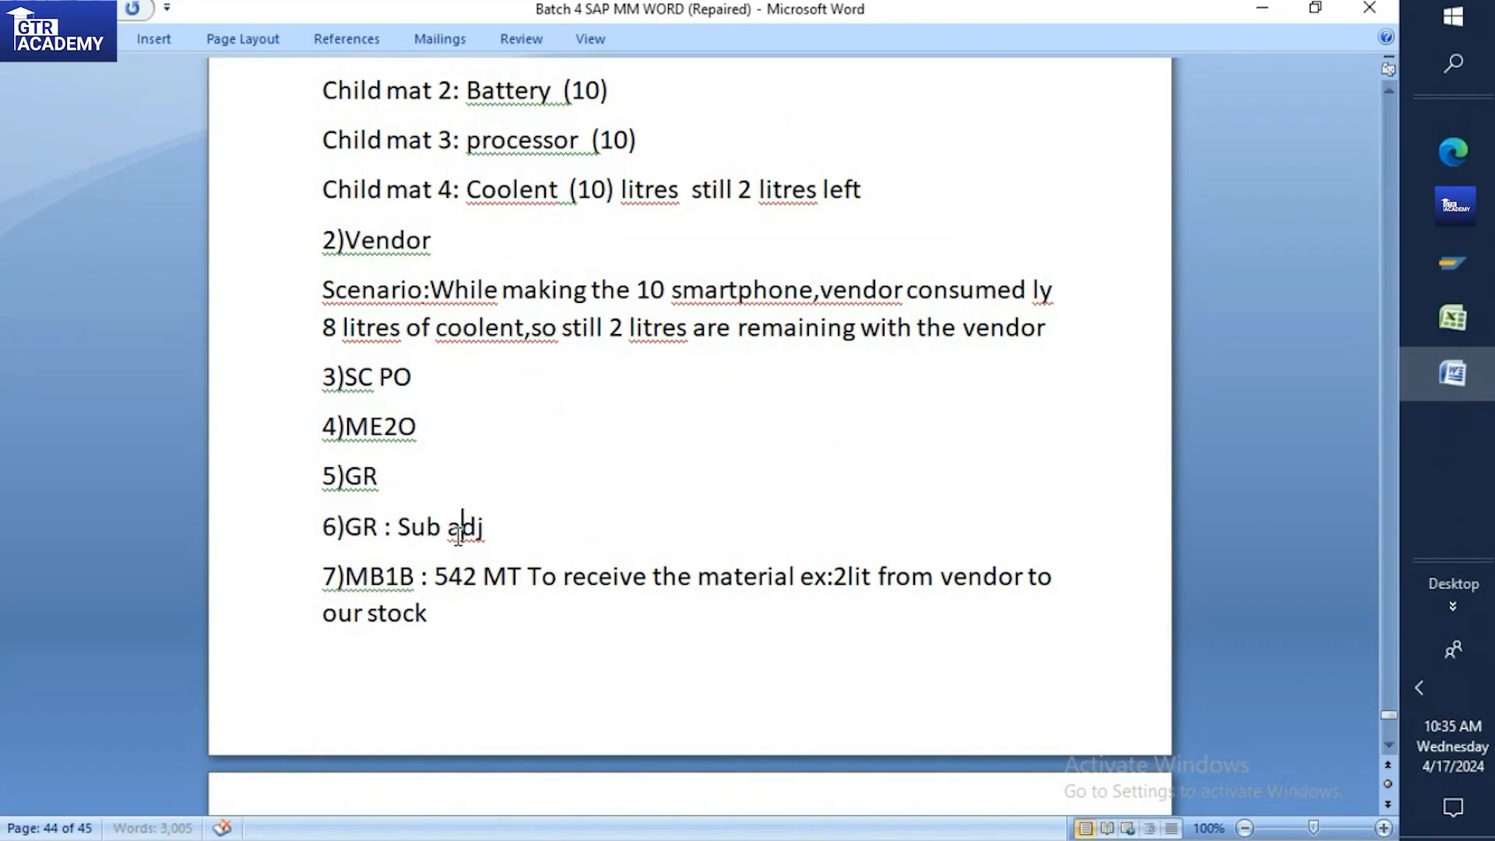
Switch to SAP Logon, open the SAP connection and log on with the user ID and account password
click(1425, 271)
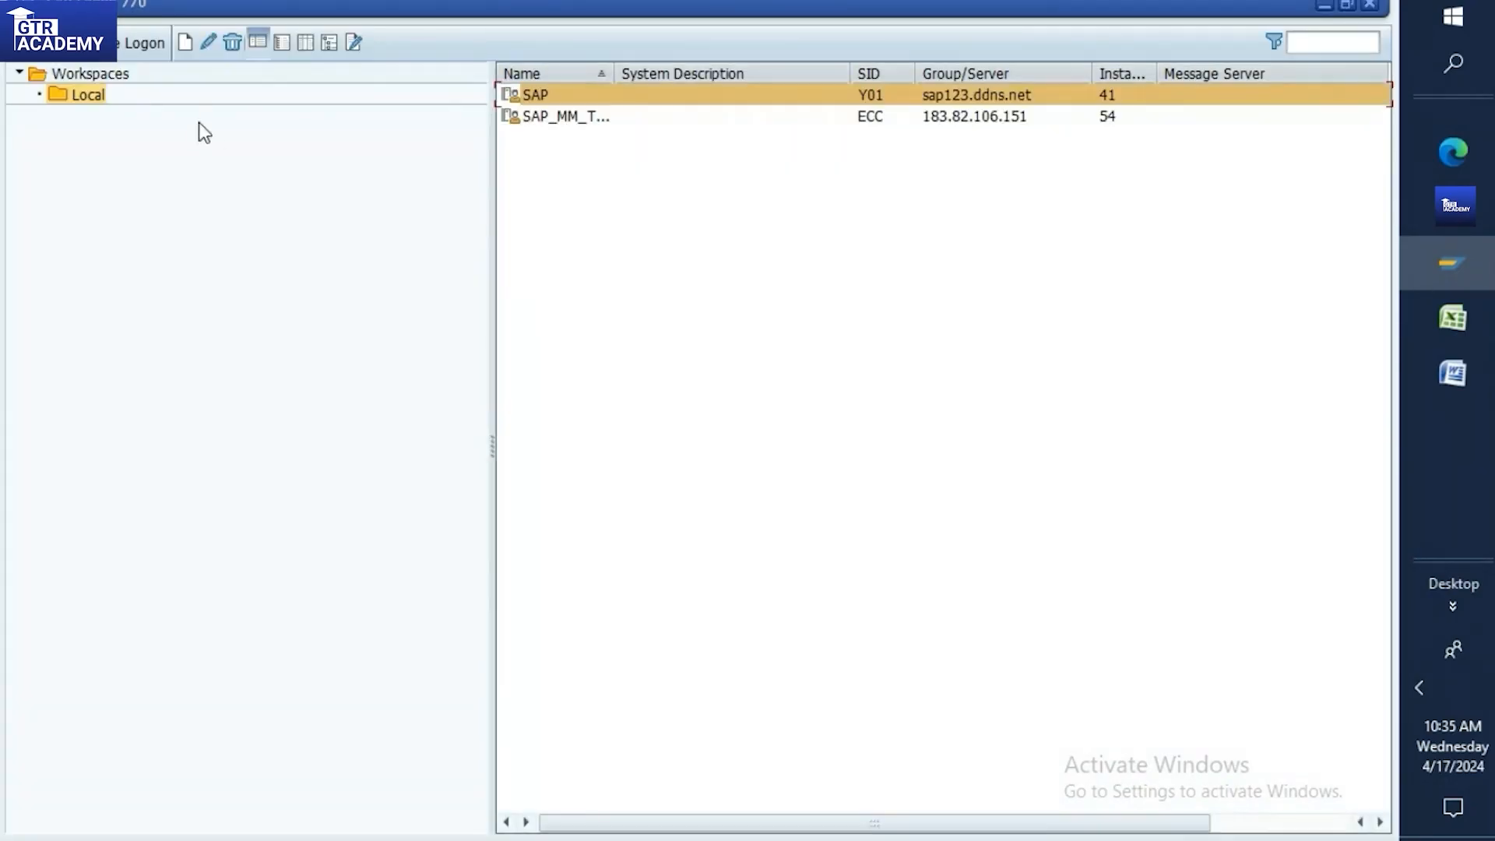
double_click(502, 95)
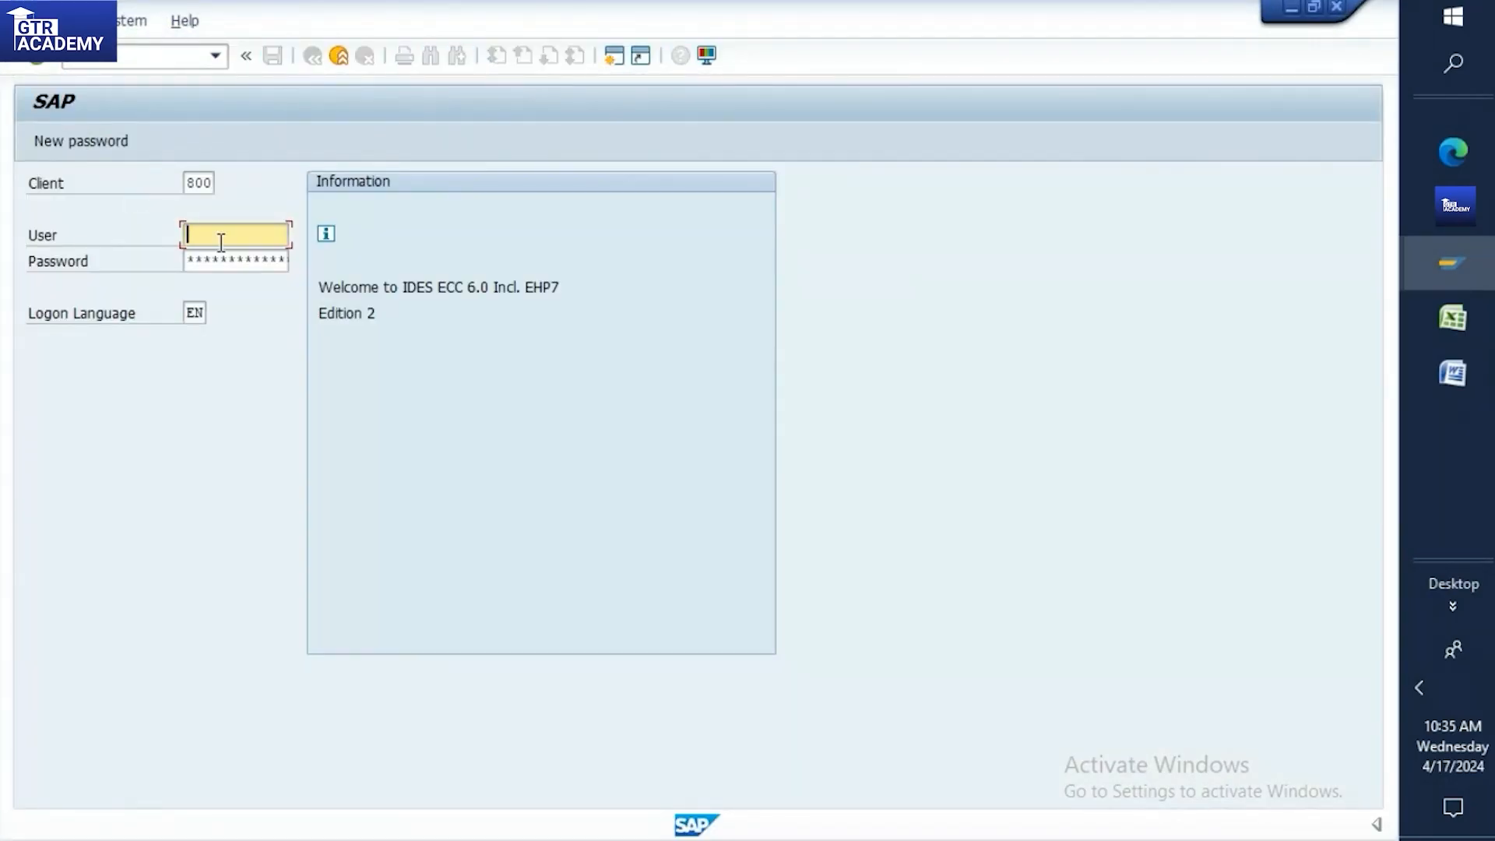
text(n)
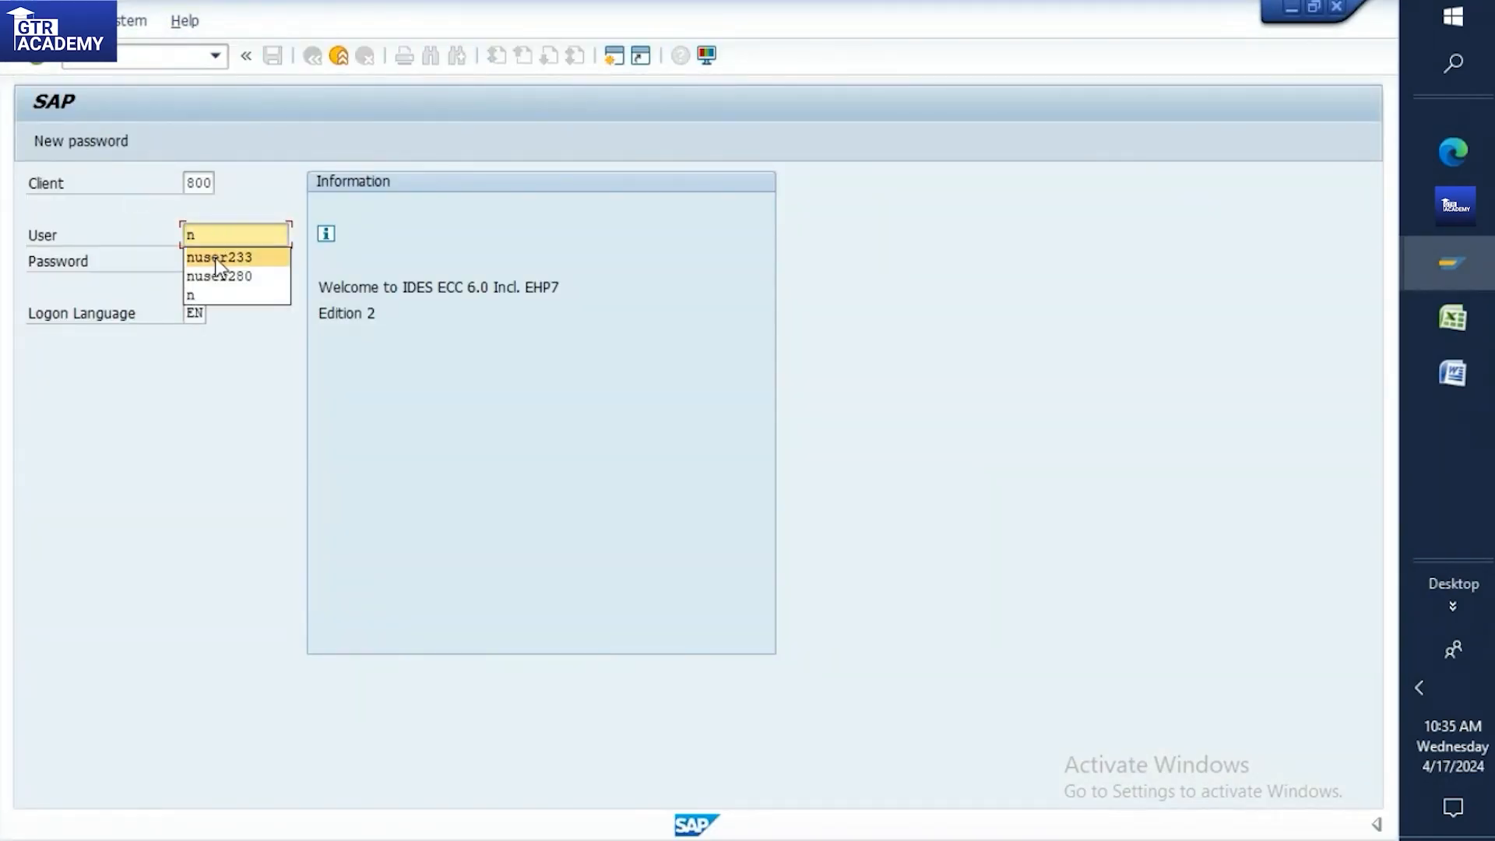
click(215, 256)
click(185, 262)
text(**********)
key(Return)
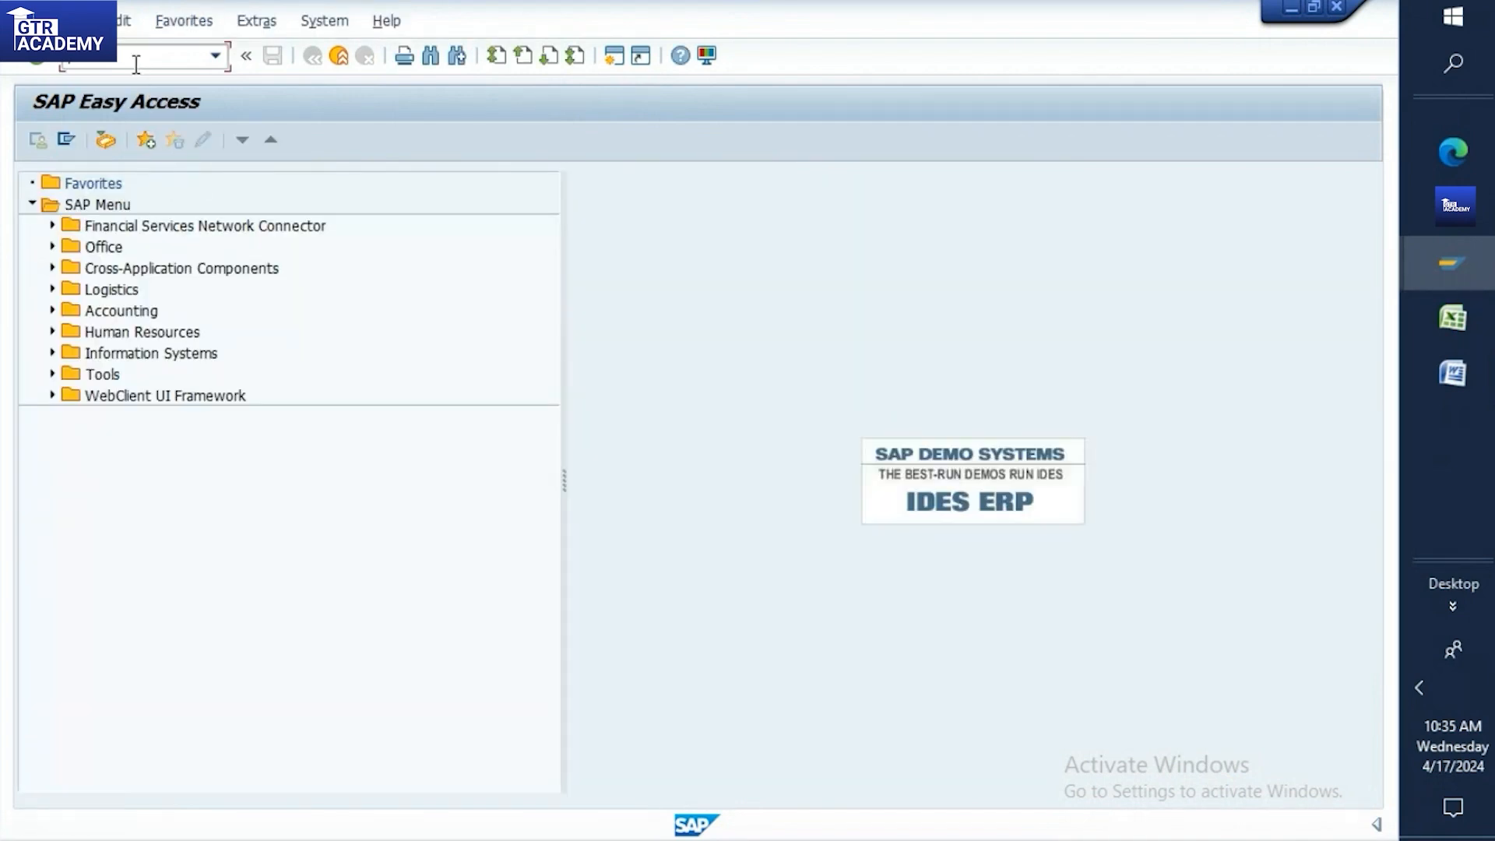
Open the MIGO transaction and set the operation to A08 Transfer Posting
key(Return)
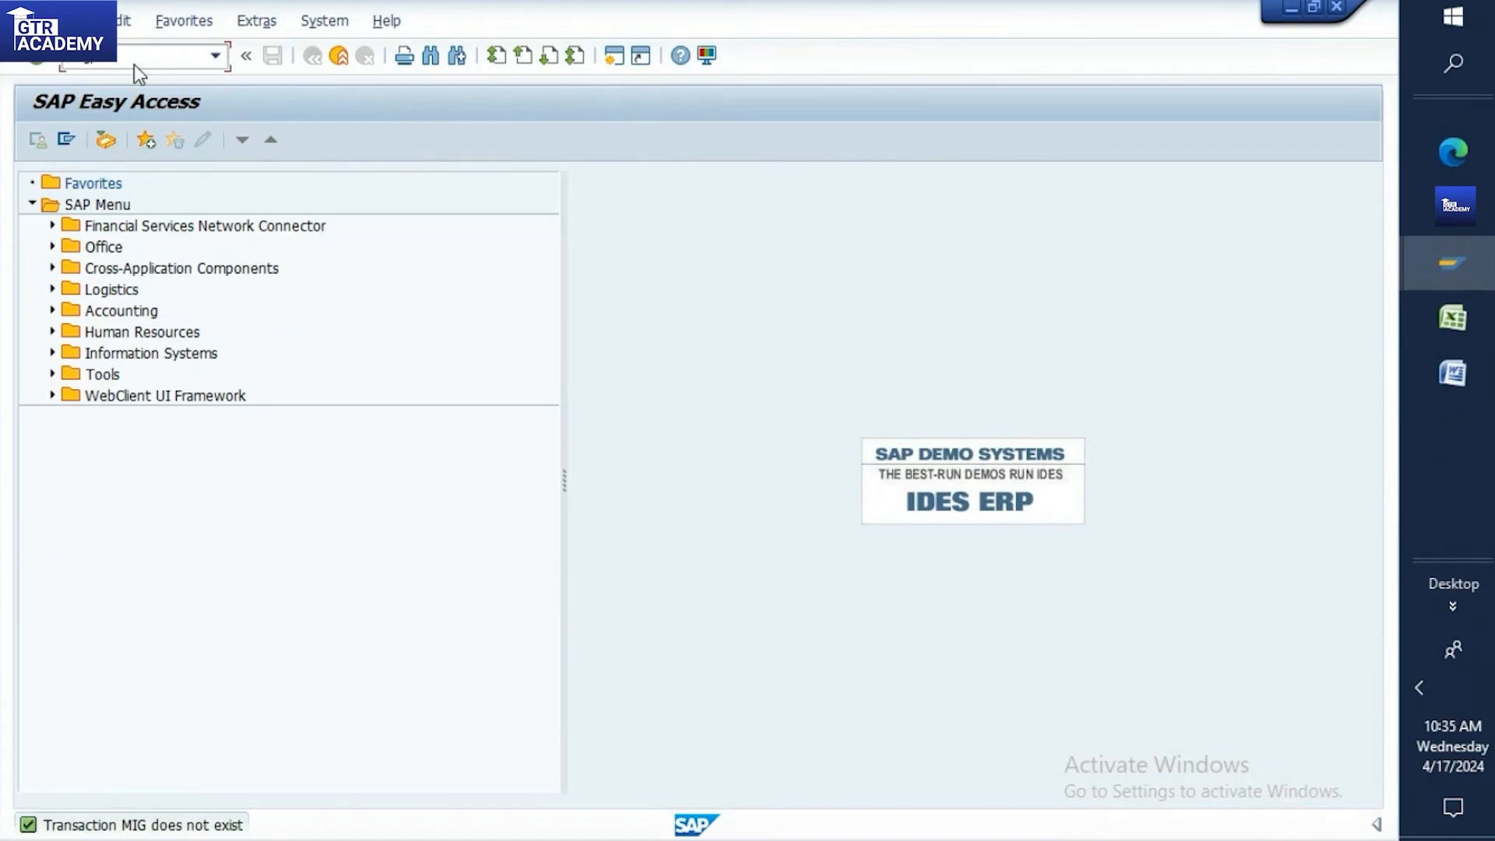
key(Return)
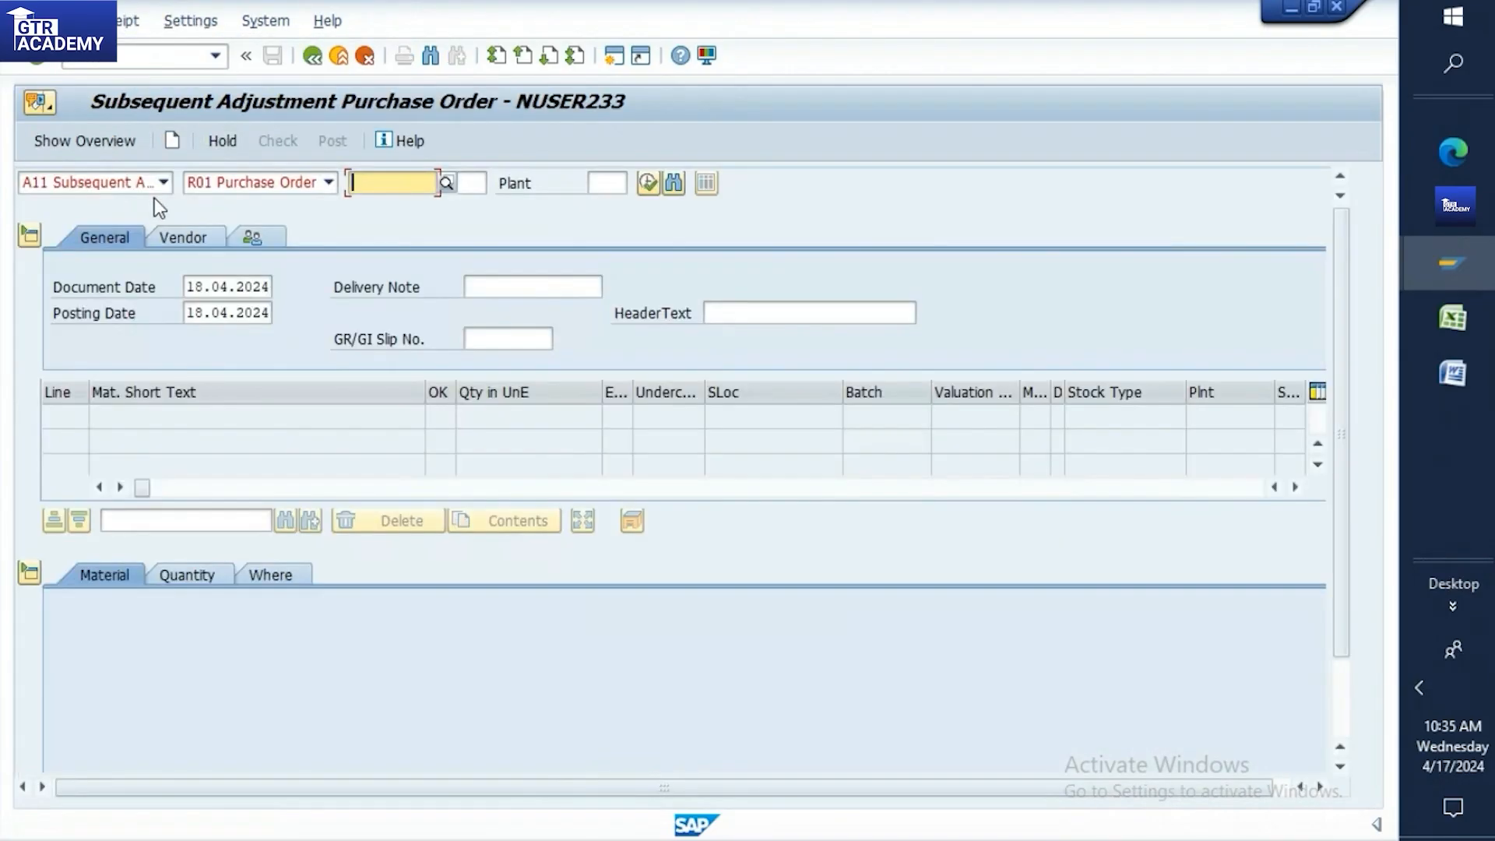
click(164, 185)
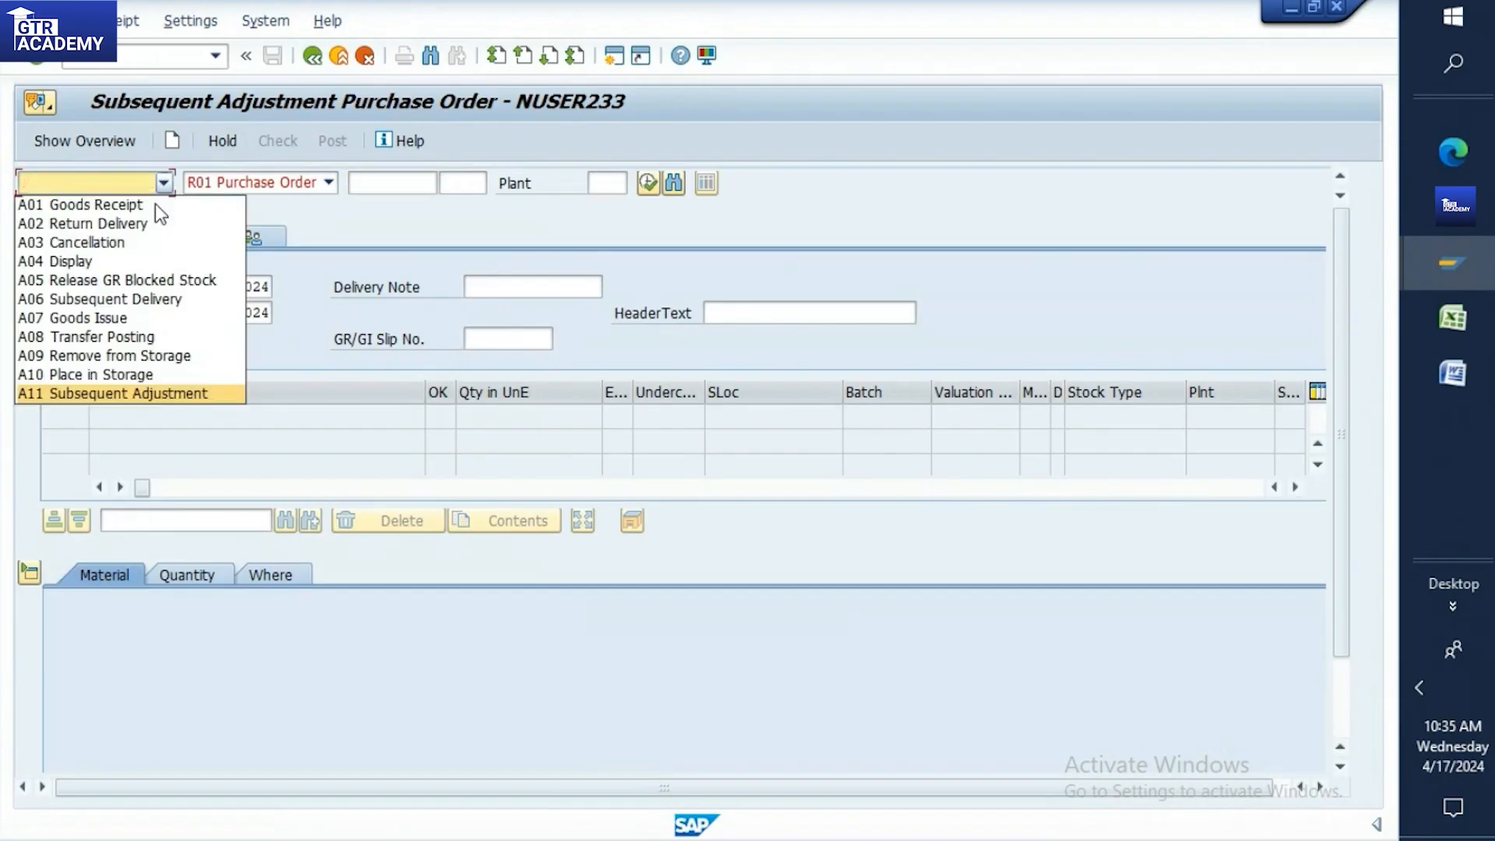
click(125, 336)
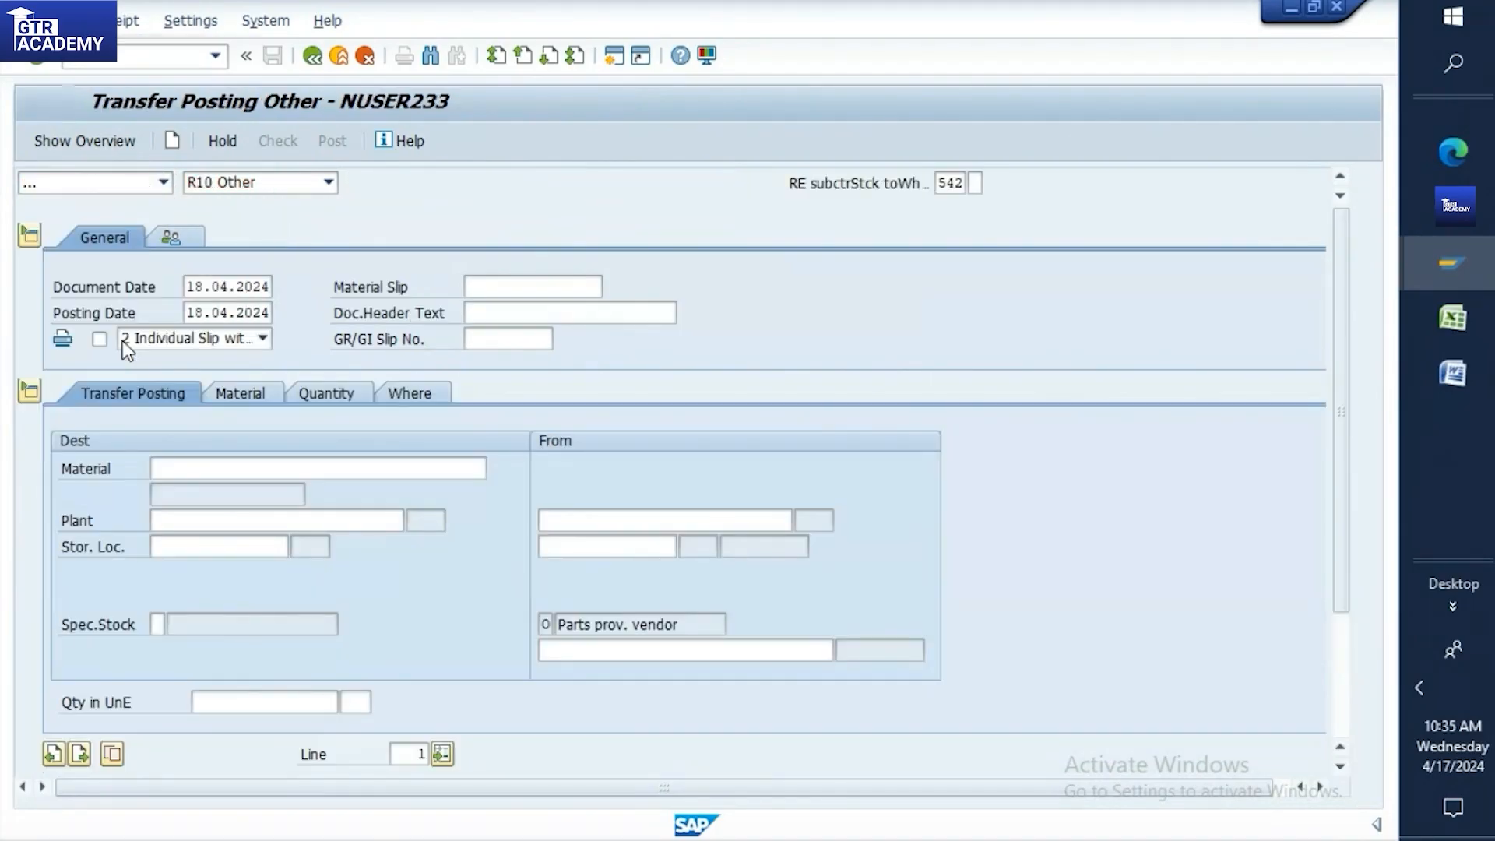
Try to change the transfer posting's movement type to 261, and leave the transaction
click(958, 182)
click(958, 183)
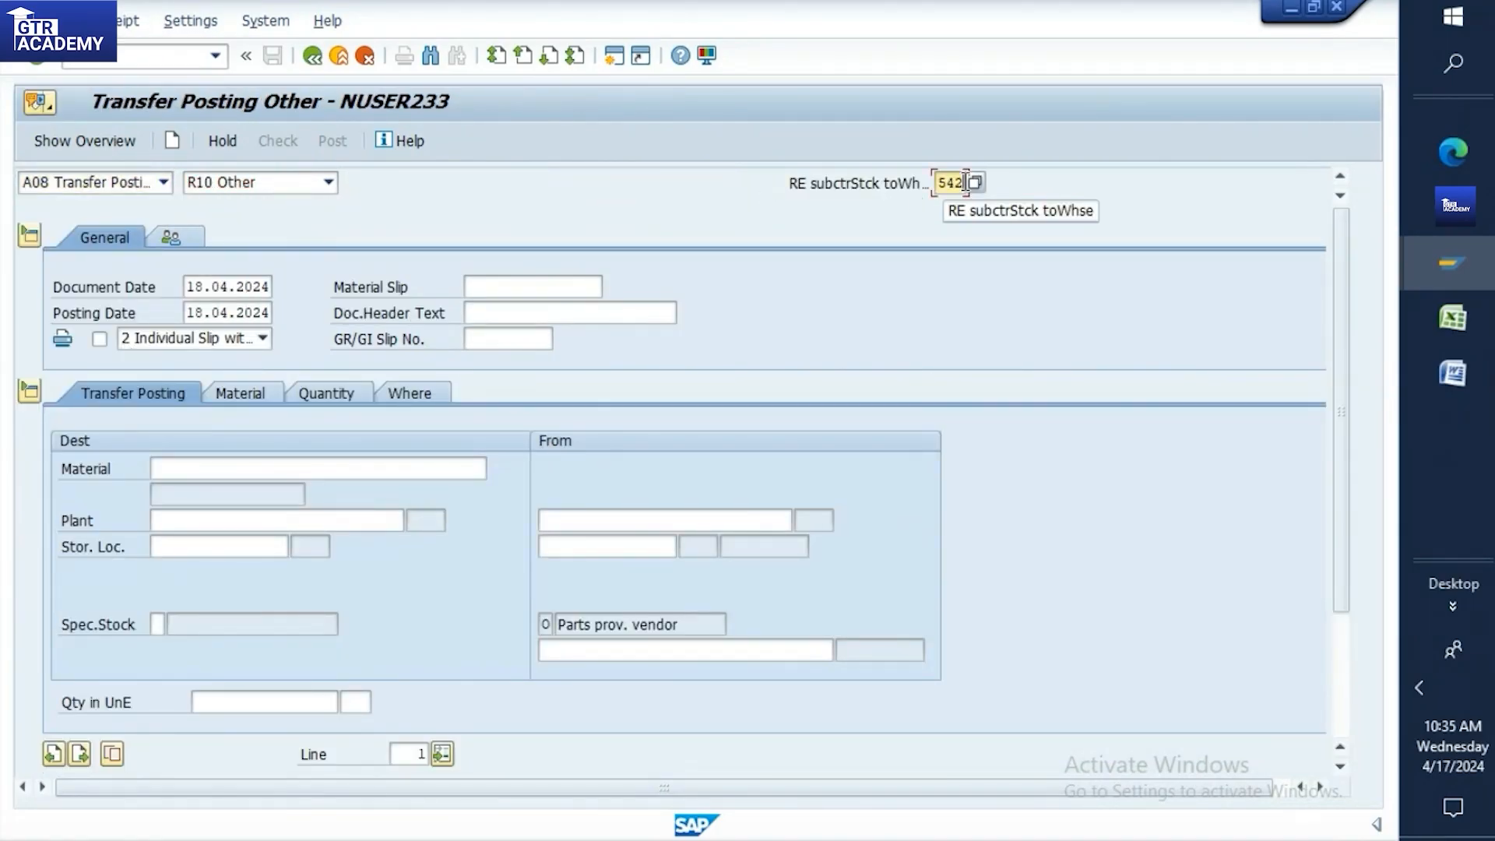
drag(966, 183, 927, 195)
key(BackSpace)
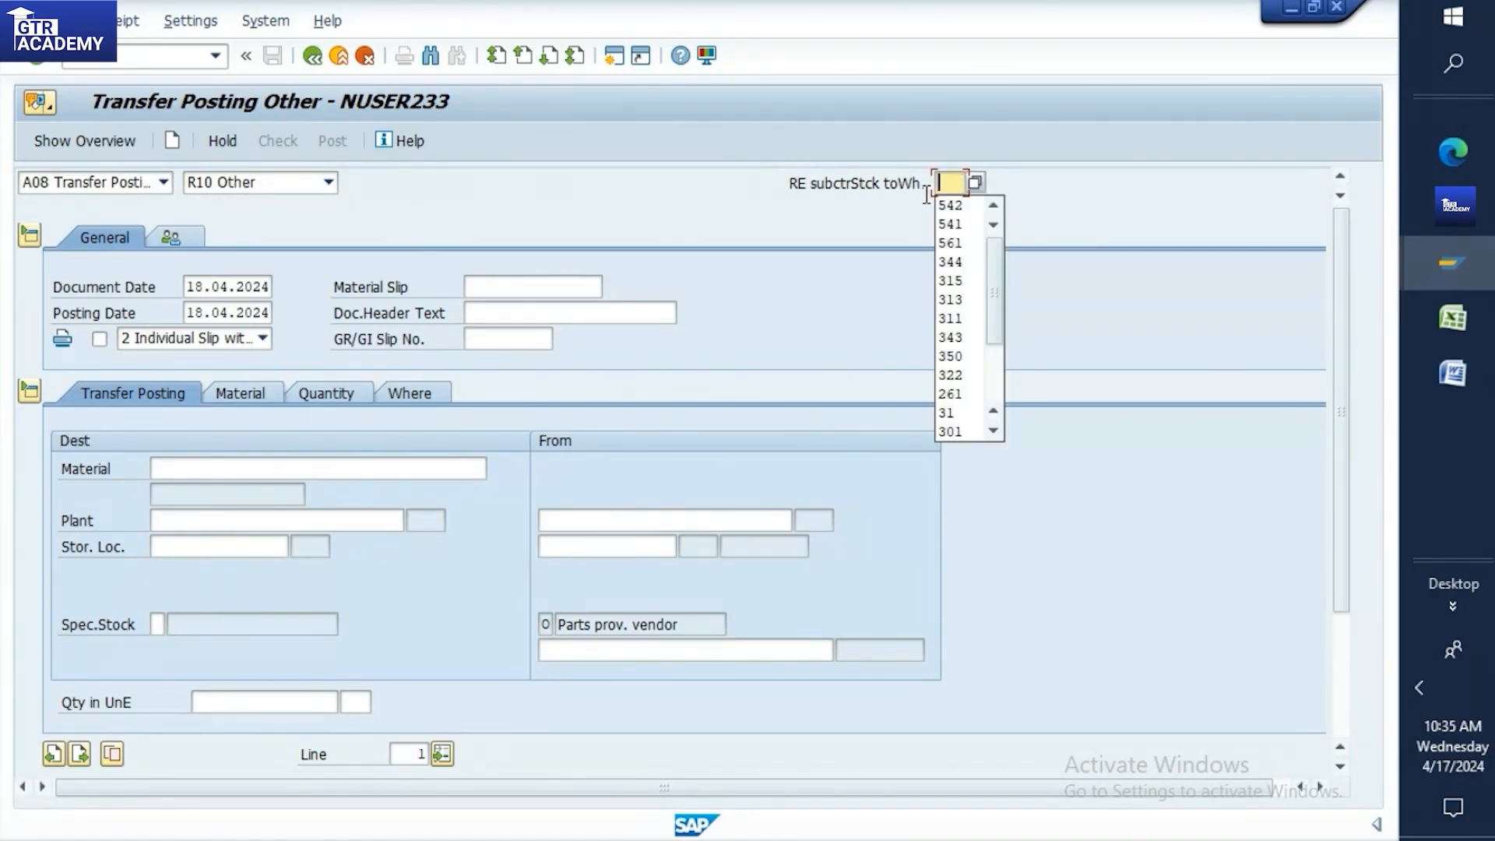
text(261)
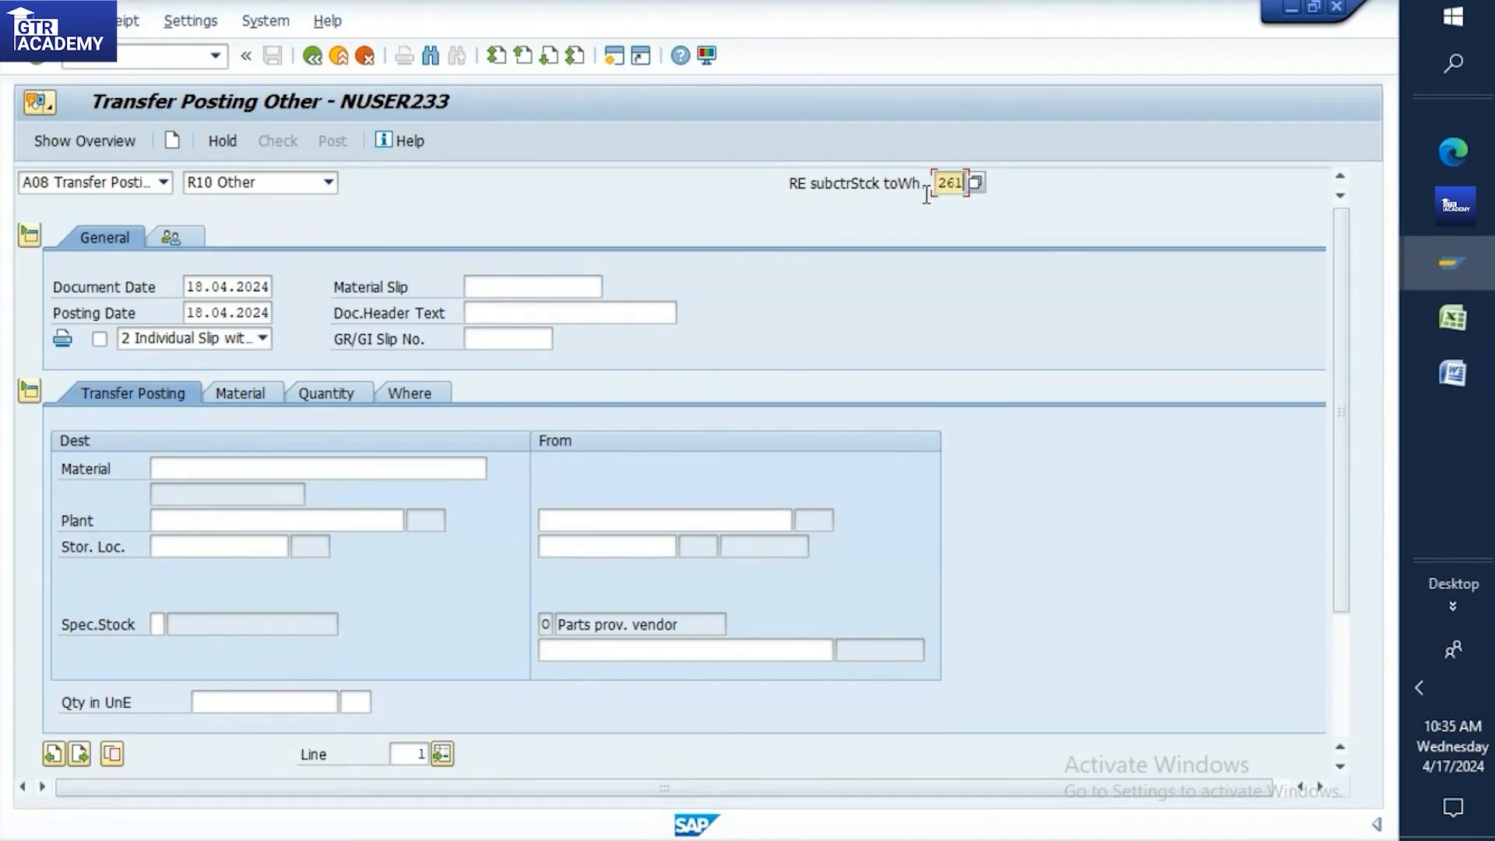
key(Return)
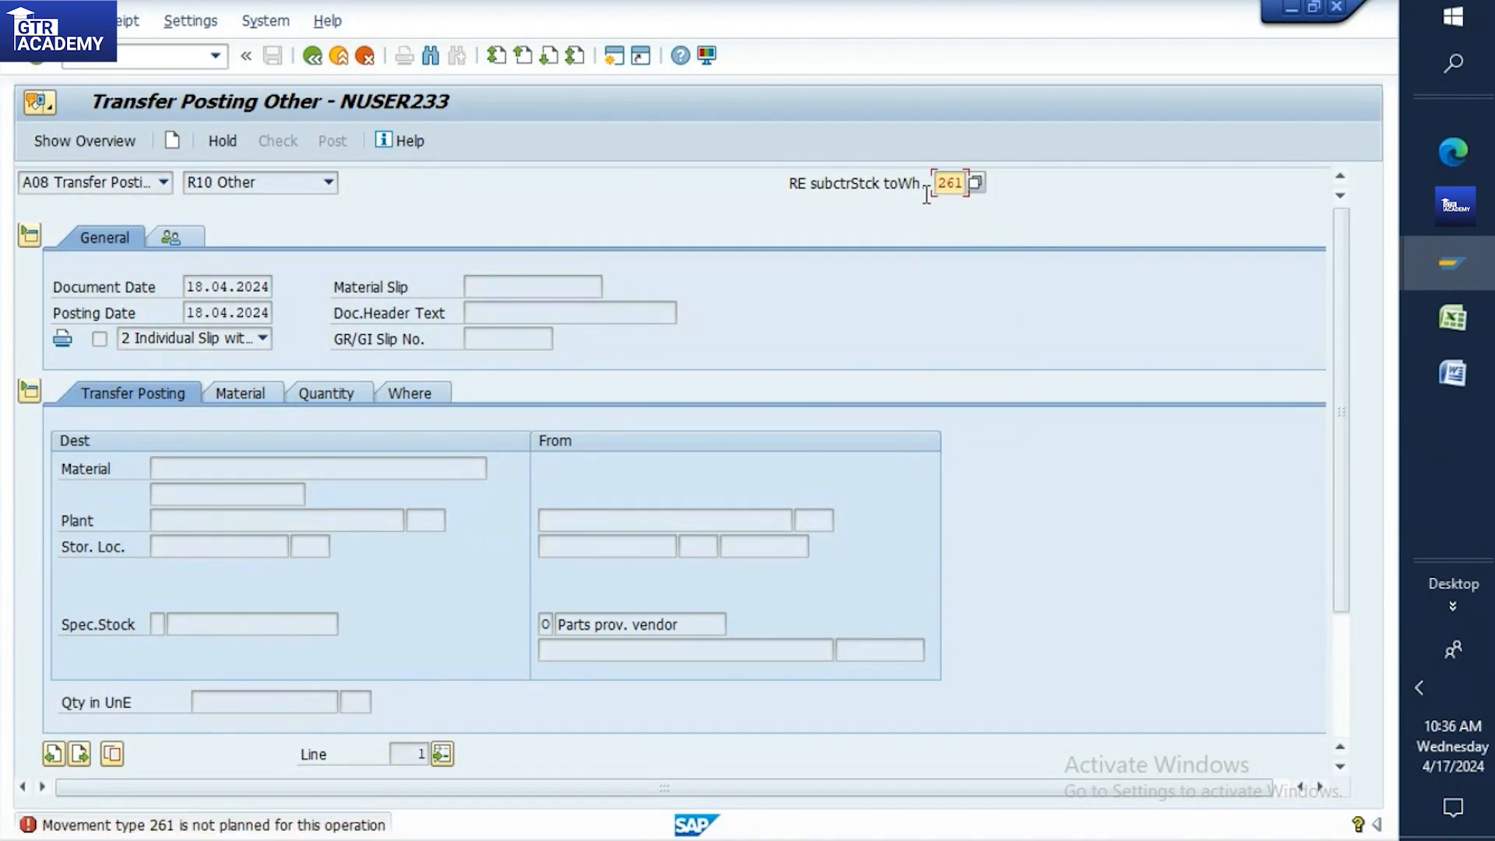
click(312, 55)
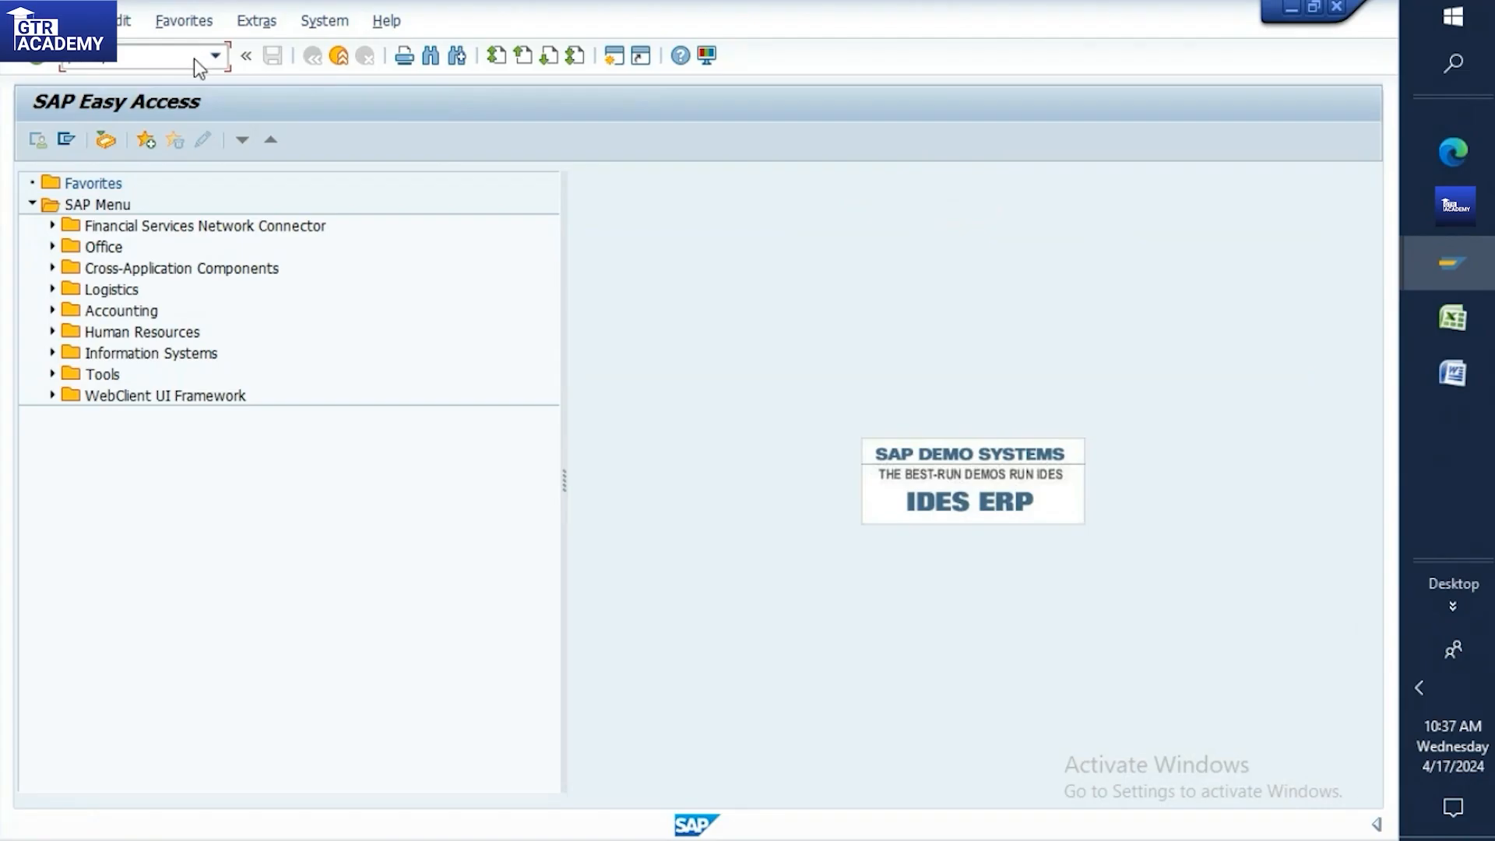
key(Return)
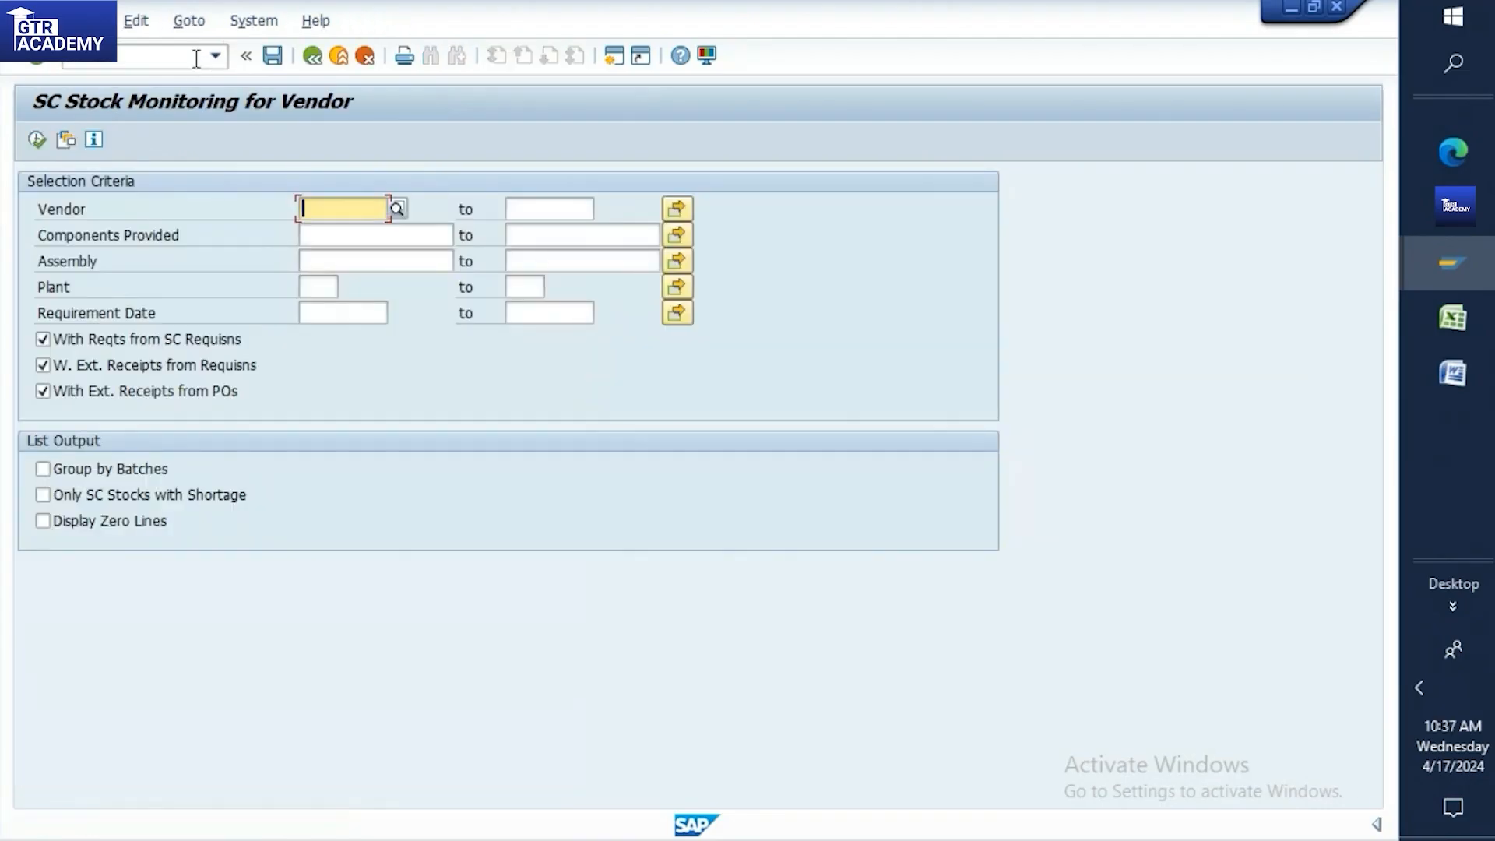
click(316, 232)
click(315, 206)
text(1)Parent m	t phone (1	Child mat 1: Scree	Child mat 2: Batte	)	Chil	10))
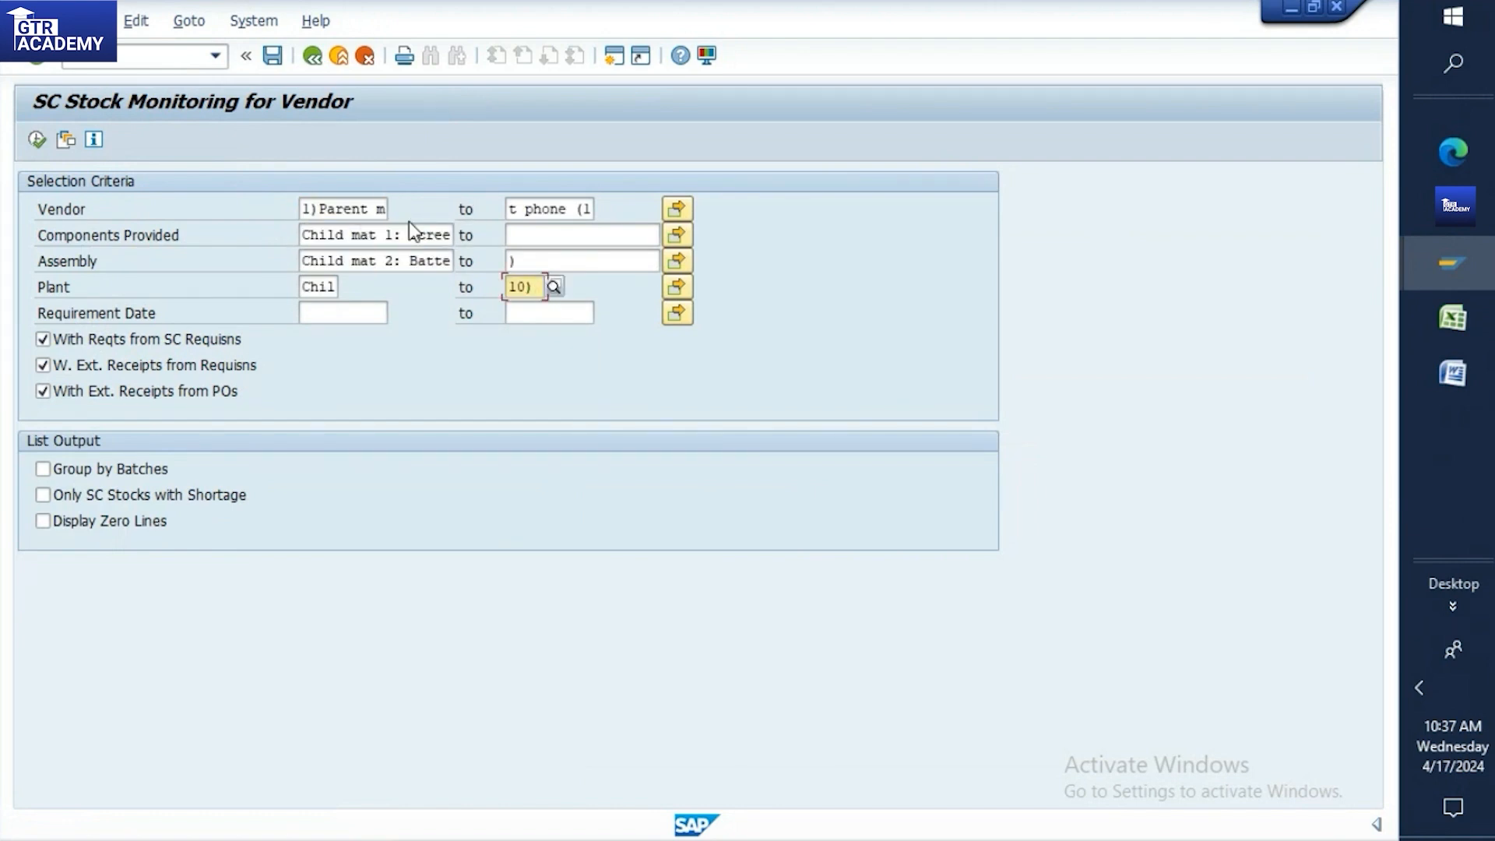
Reopen subcontracting stock monitoring (ME2O) with blank criteria and copy the vendor number from the OVERCONSUMPTION block in Excel
click(183, 55)
key(Return)
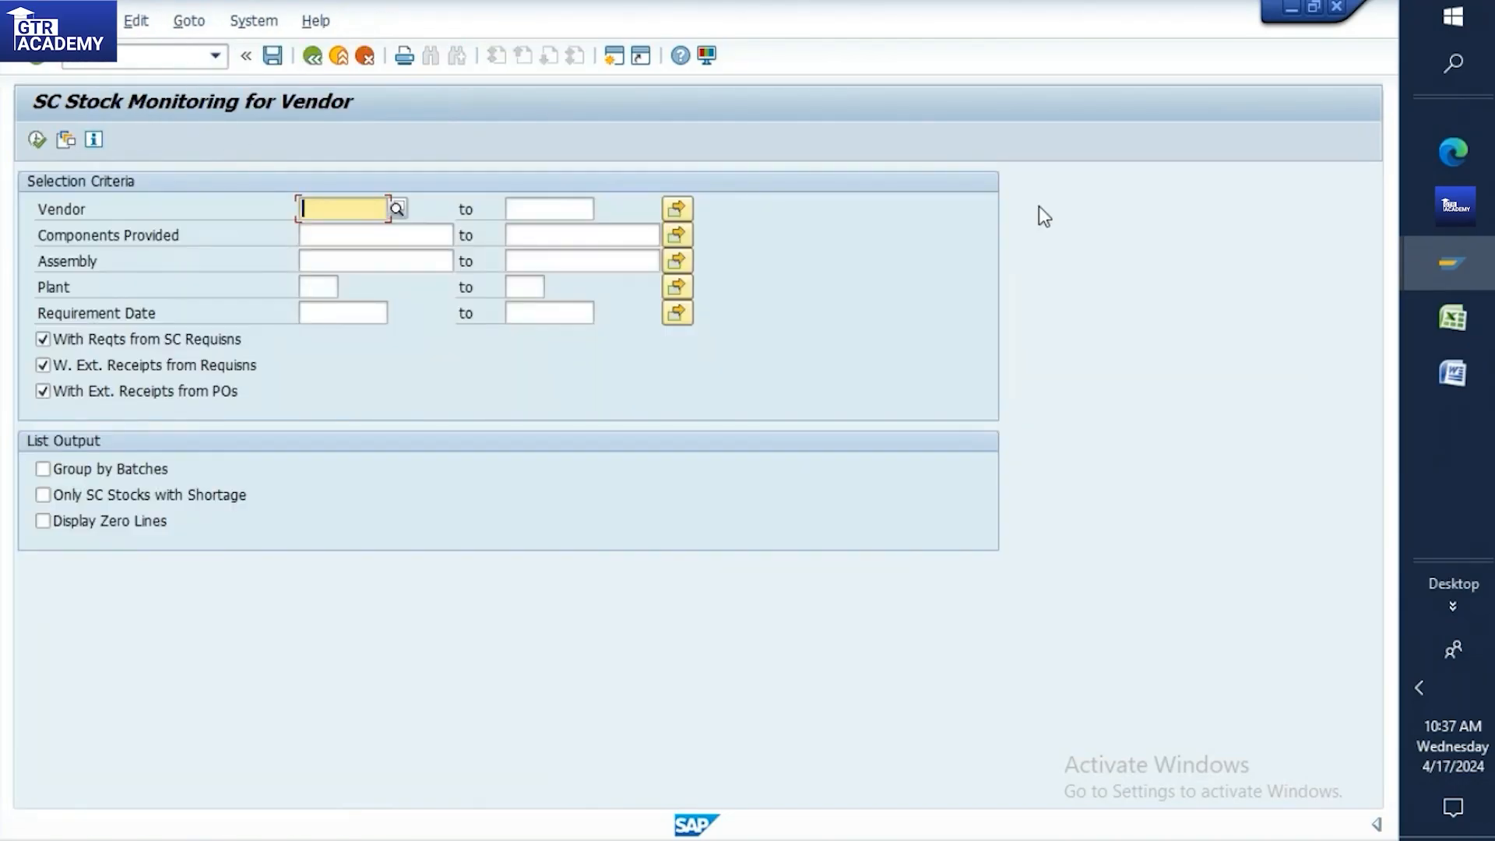
click(1453, 317)
scroll(654, 338, up, 2)
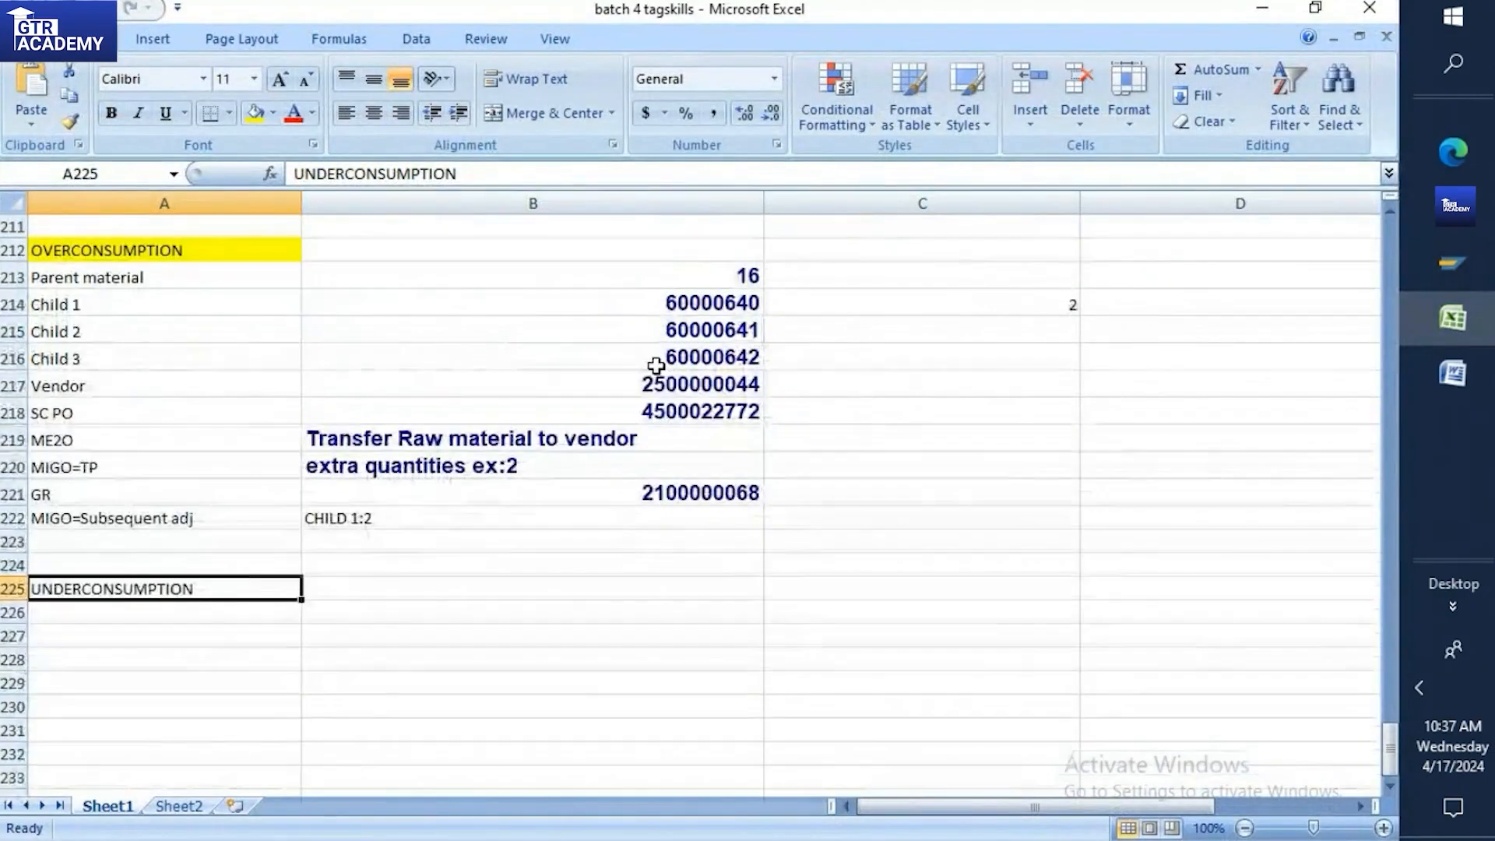
click(667, 384)
key(ctrl+c)
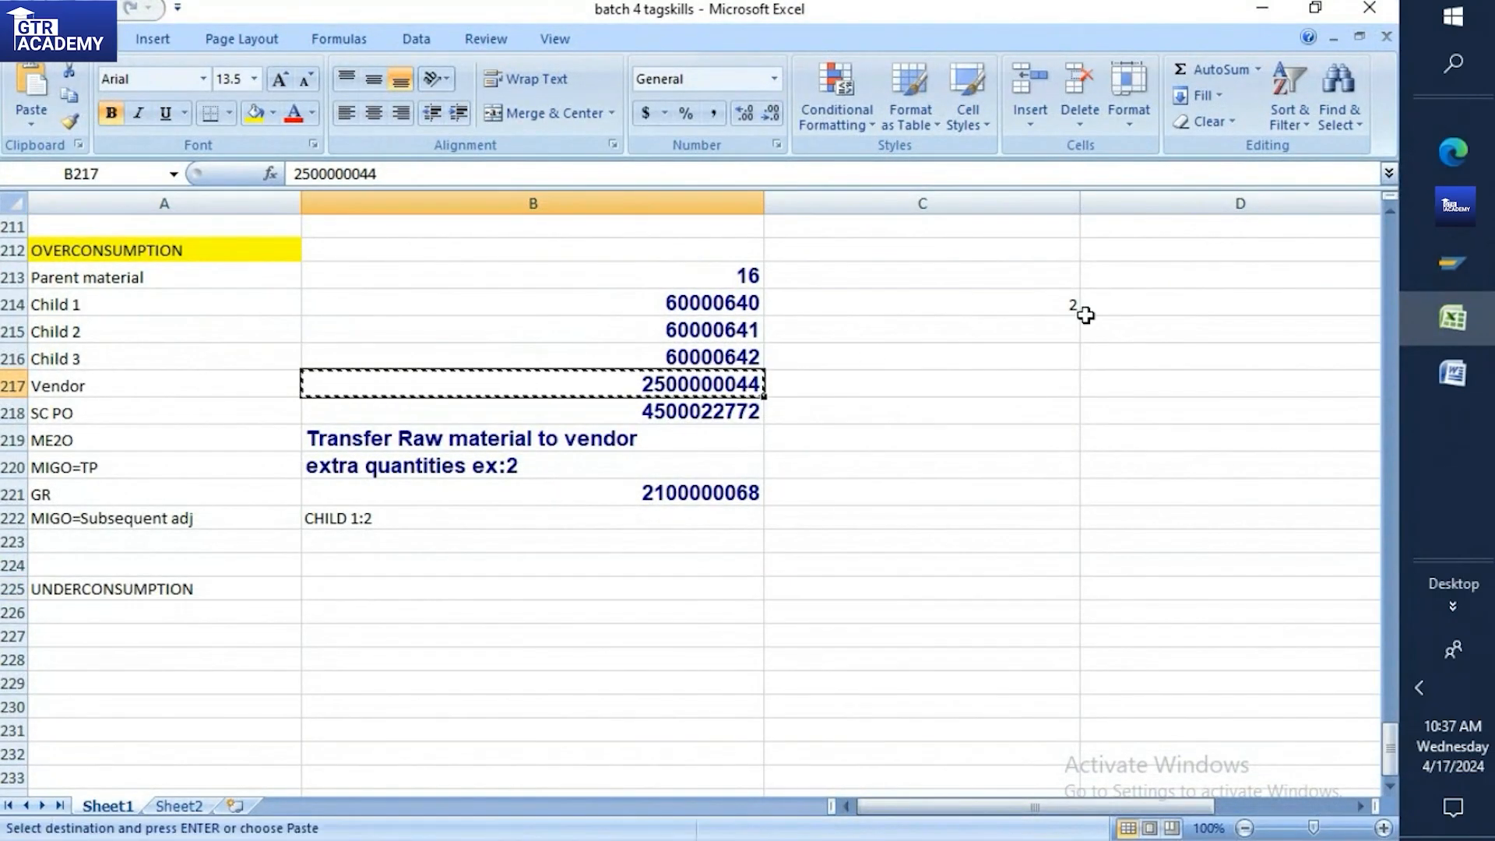
Back in SAP, run the subcontracting stock report for the copied vendor number, and return to SAP Easy Access
mouse_move(1453, 263)
click(1375, 347)
key(ctrl+v)
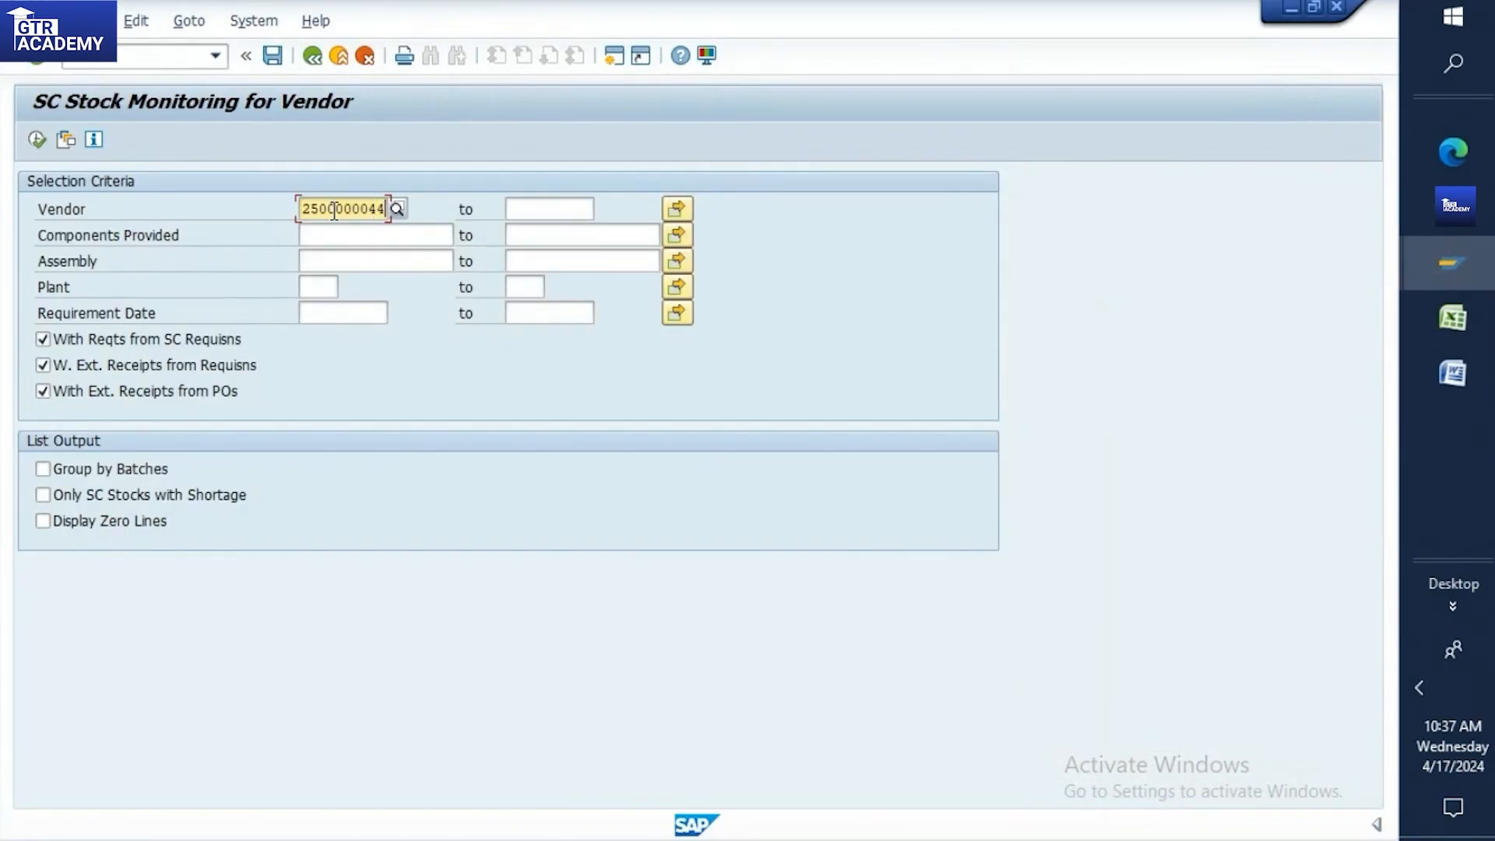
click(37, 139)
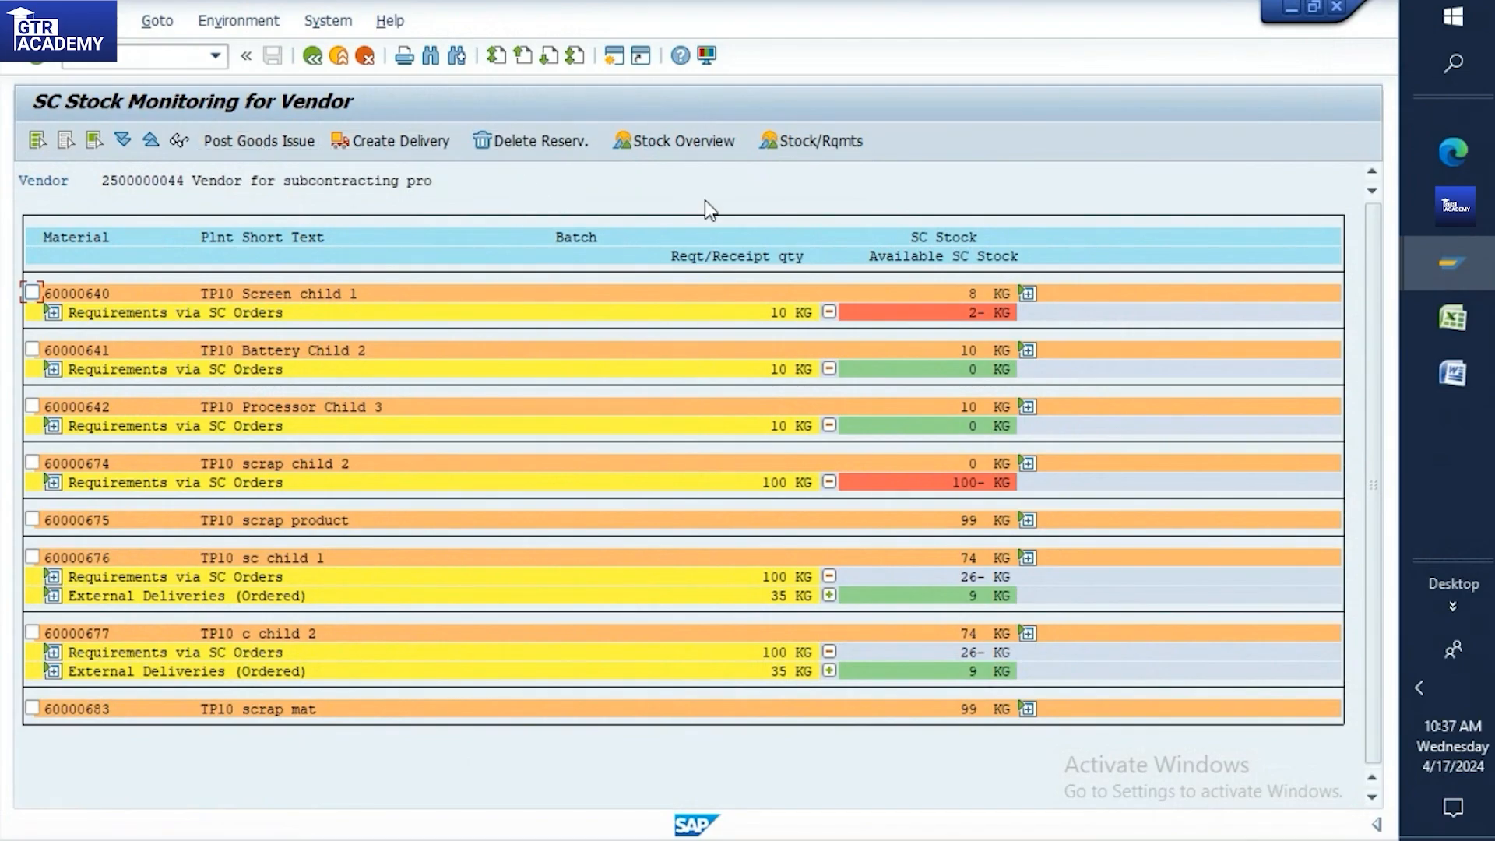
click(119, 63)
text(/n)
key(Return)
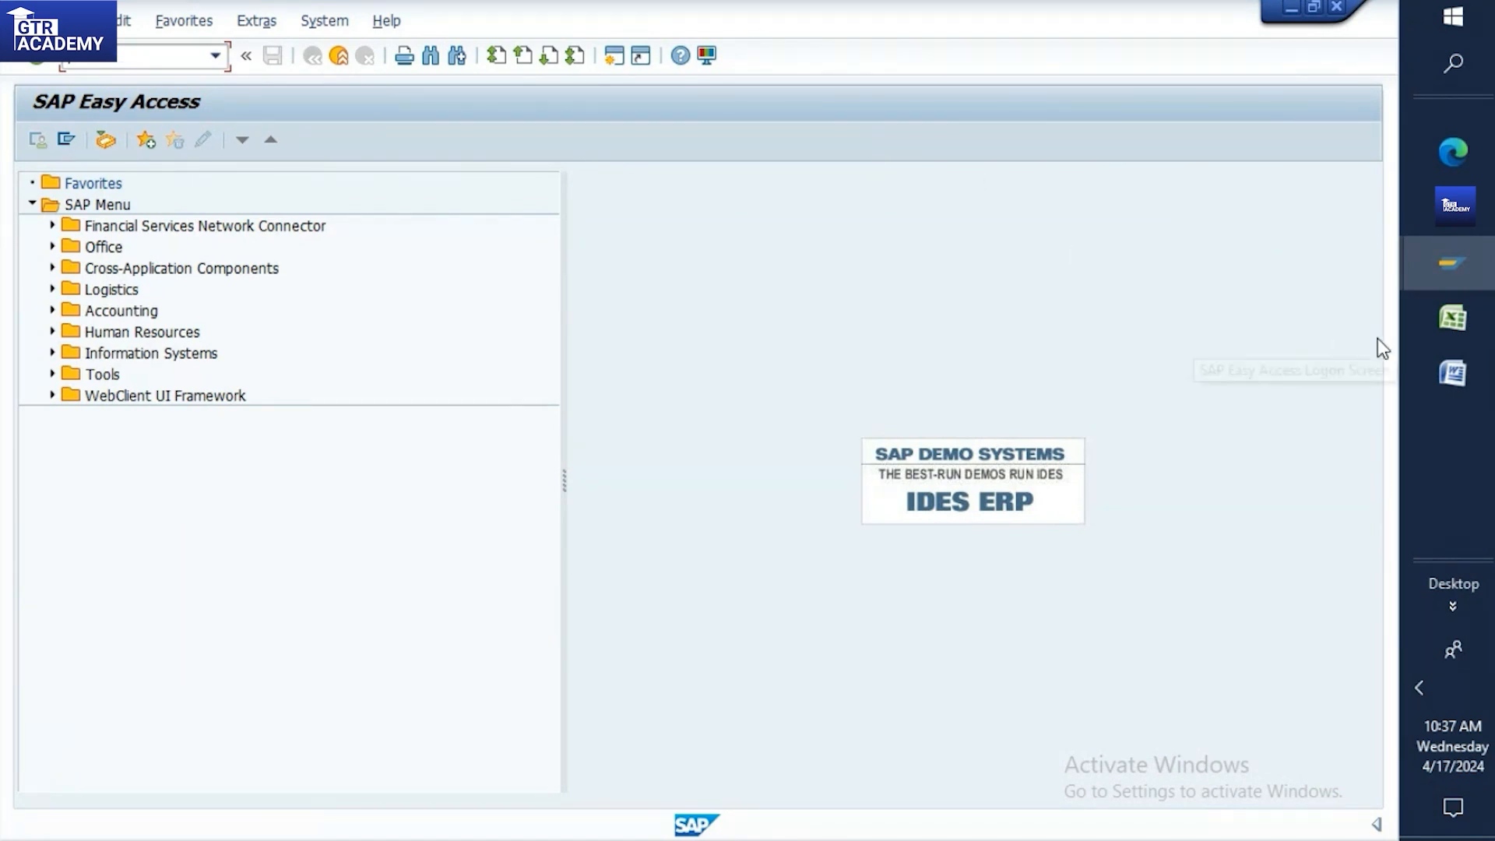
Switch to Word and review the under consumption materials, especially the Child mat 4 coolent line
click(1453, 374)
scroll(709, 348, down, 12)
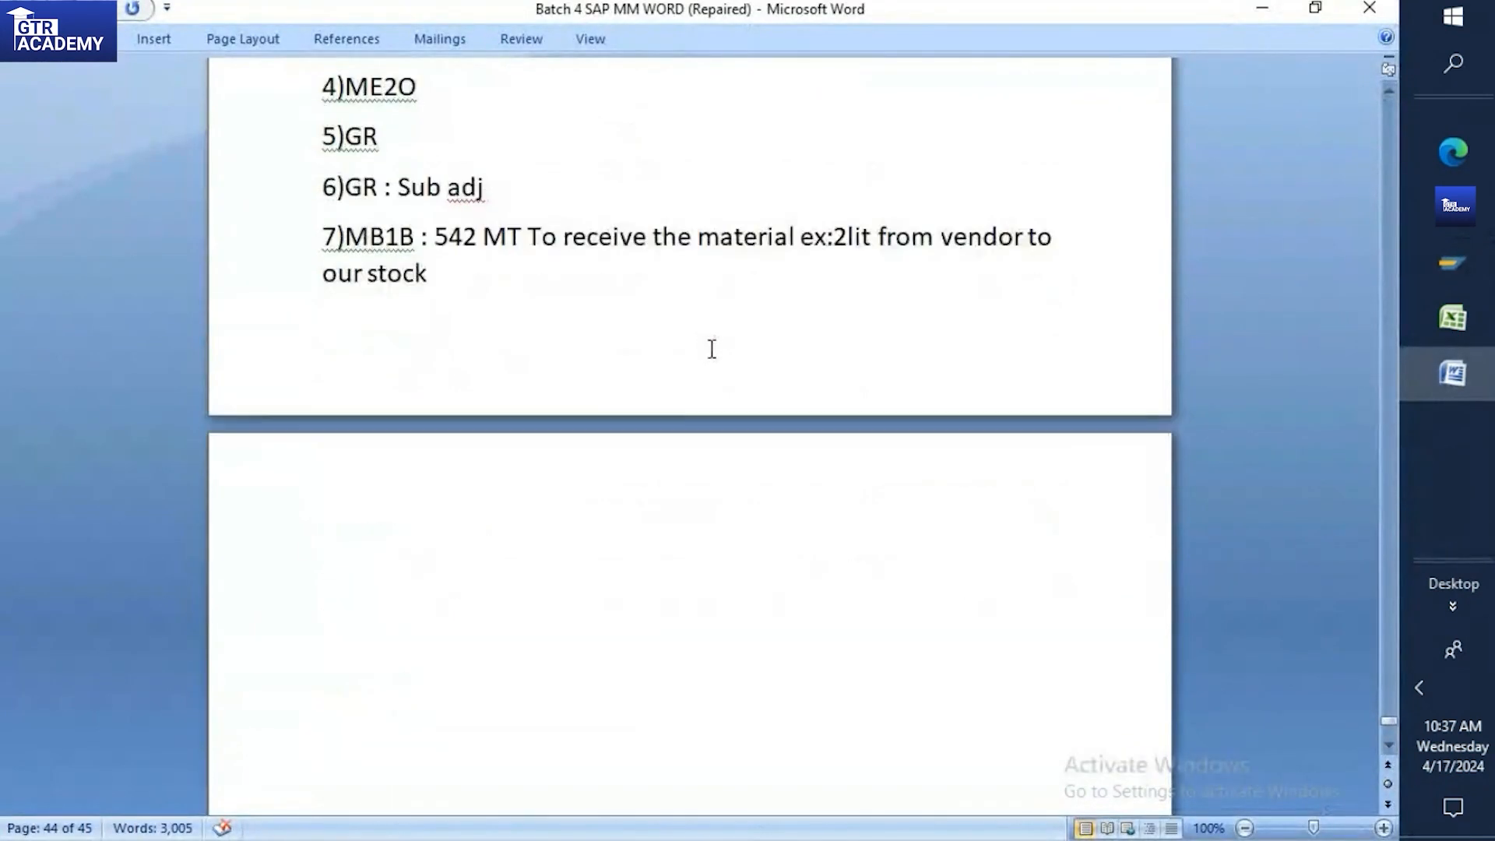
scroll(716, 350, up, 9)
scroll(724, 353, up, 2)
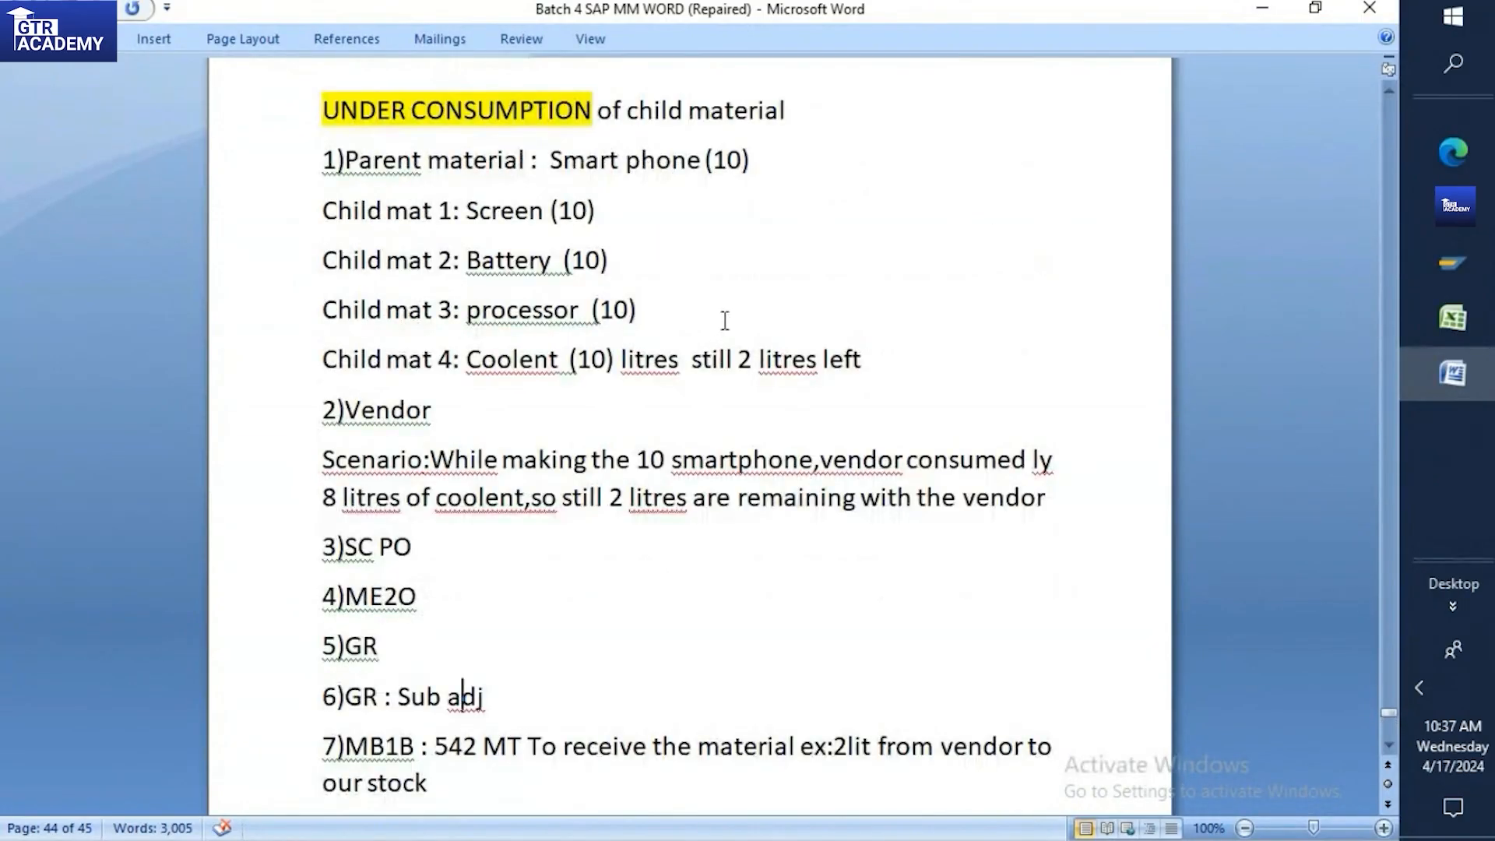
drag(315, 360, 890, 363)
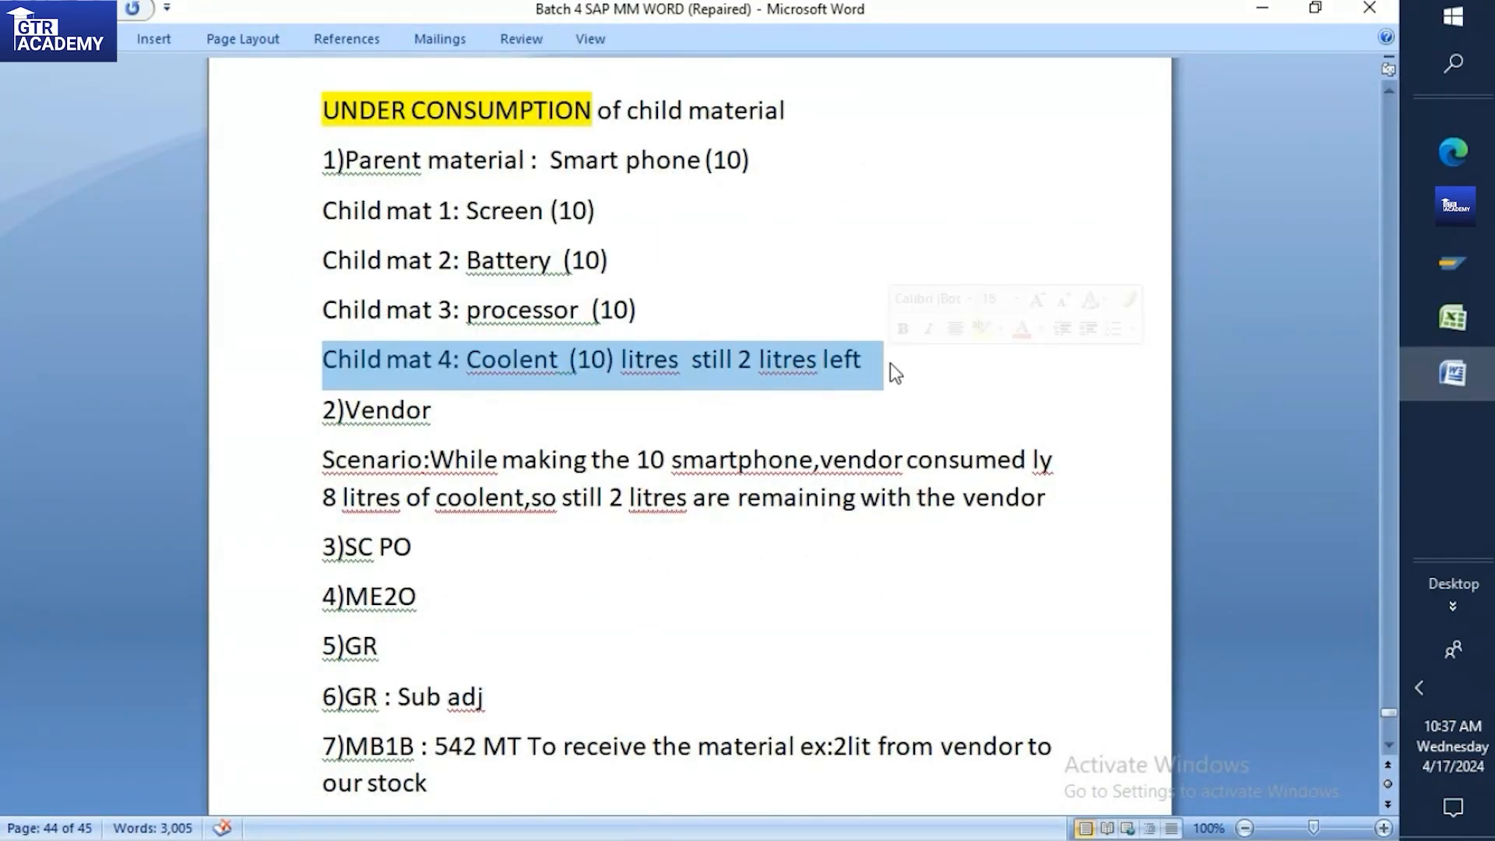
click(572, 361)
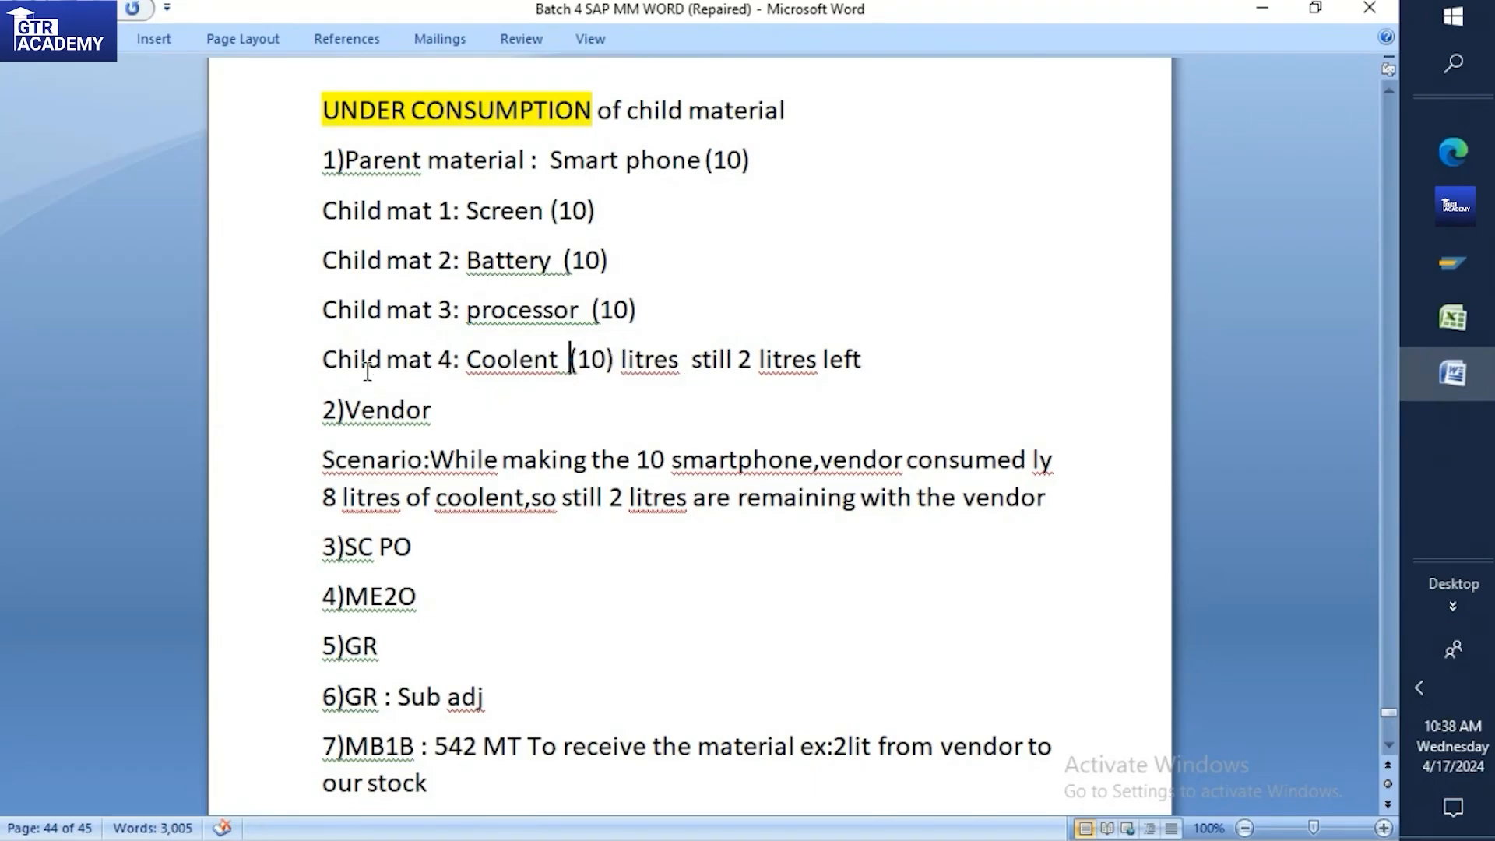
Color the Scenario paragraph under the Vendor line red
drag(324, 460, 1032, 512)
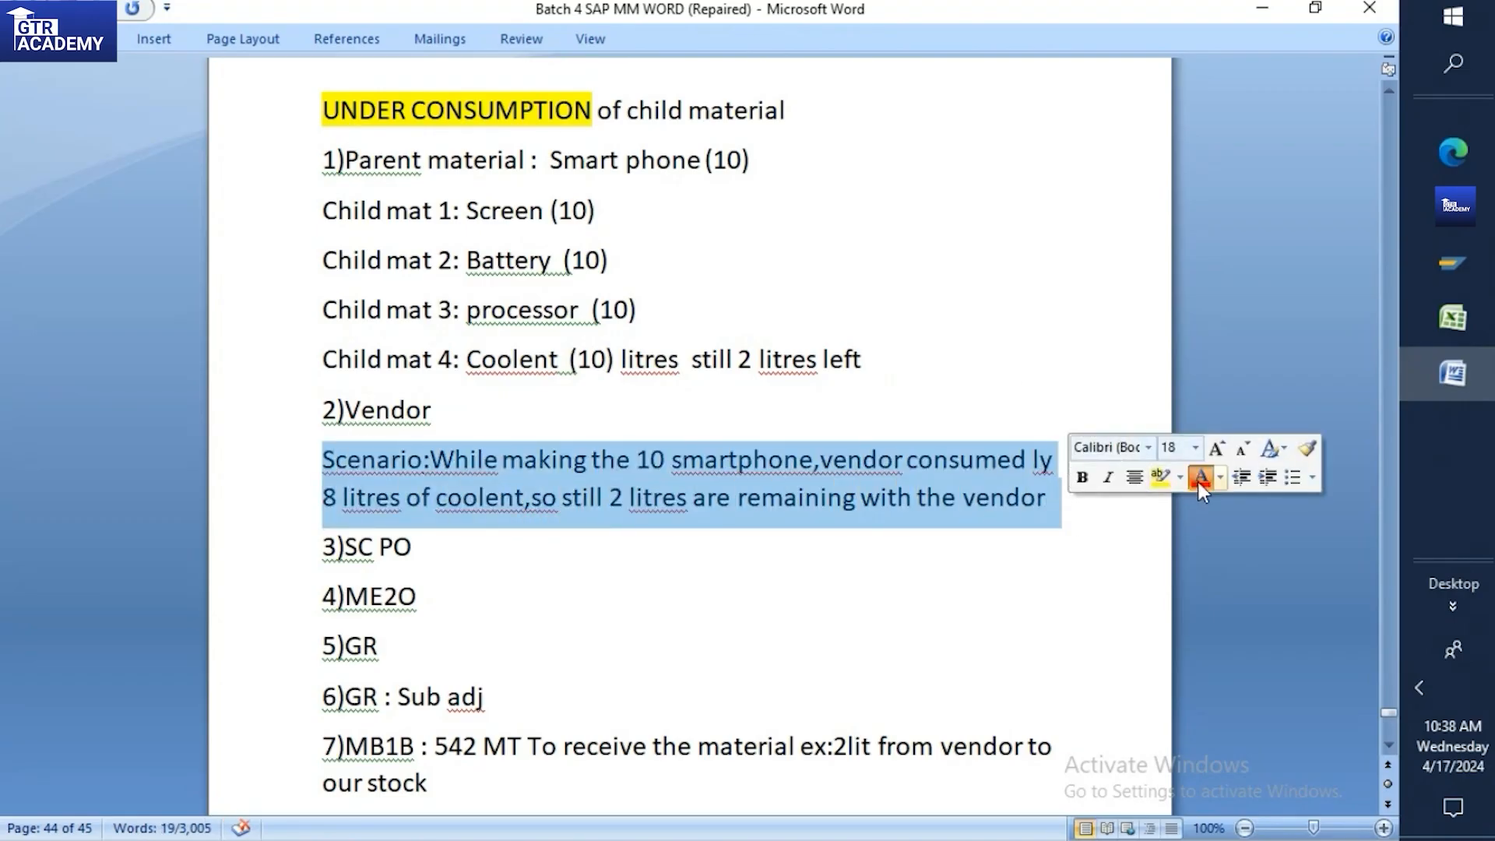
click(1106, 478)
click(656, 414)
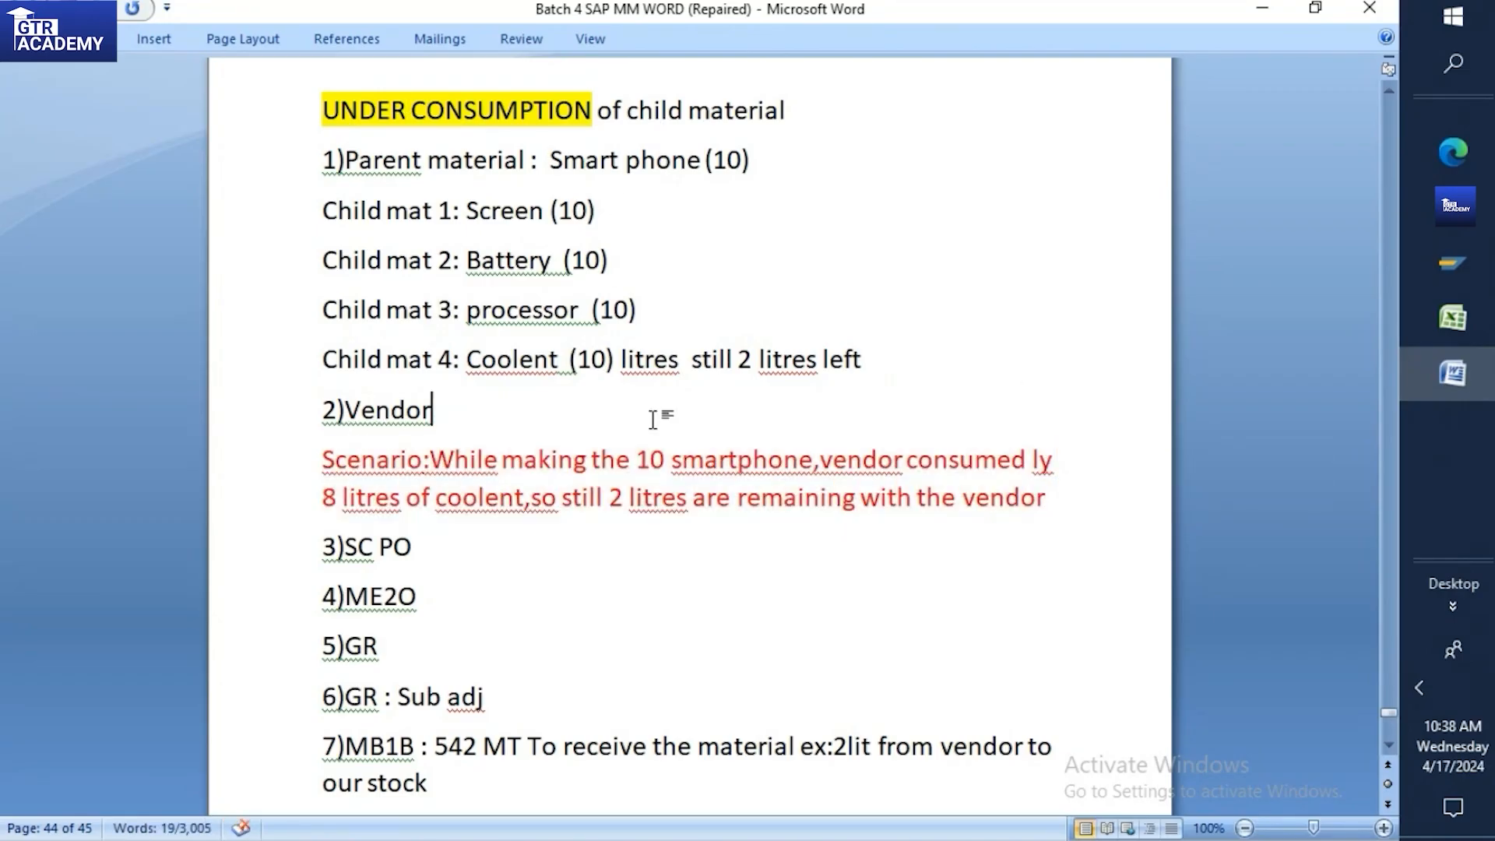
Add a space before "Vendor" and number that line "2)"
click(349, 410)
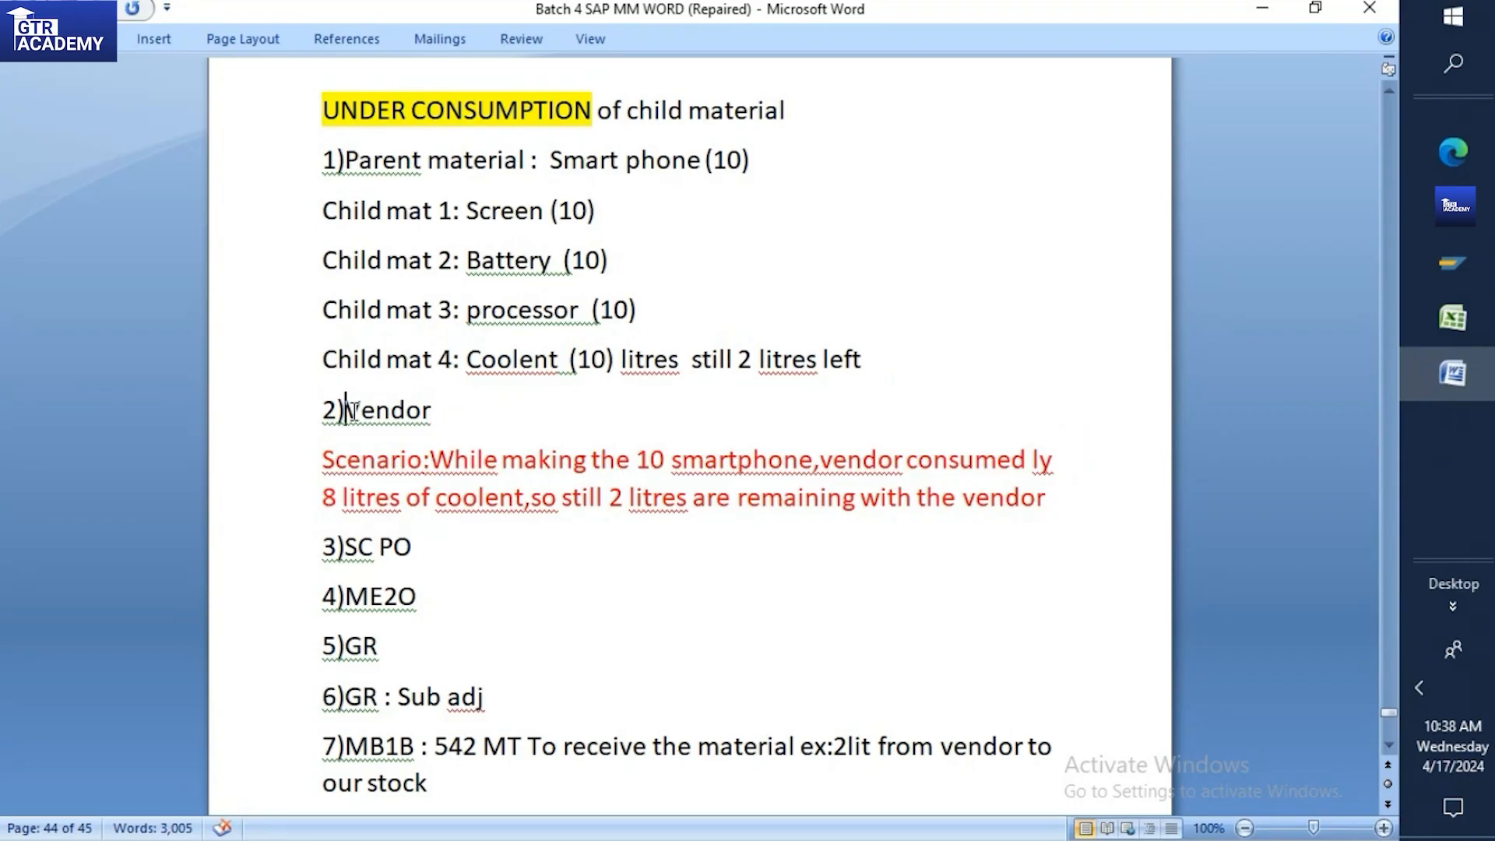
click(368, 417)
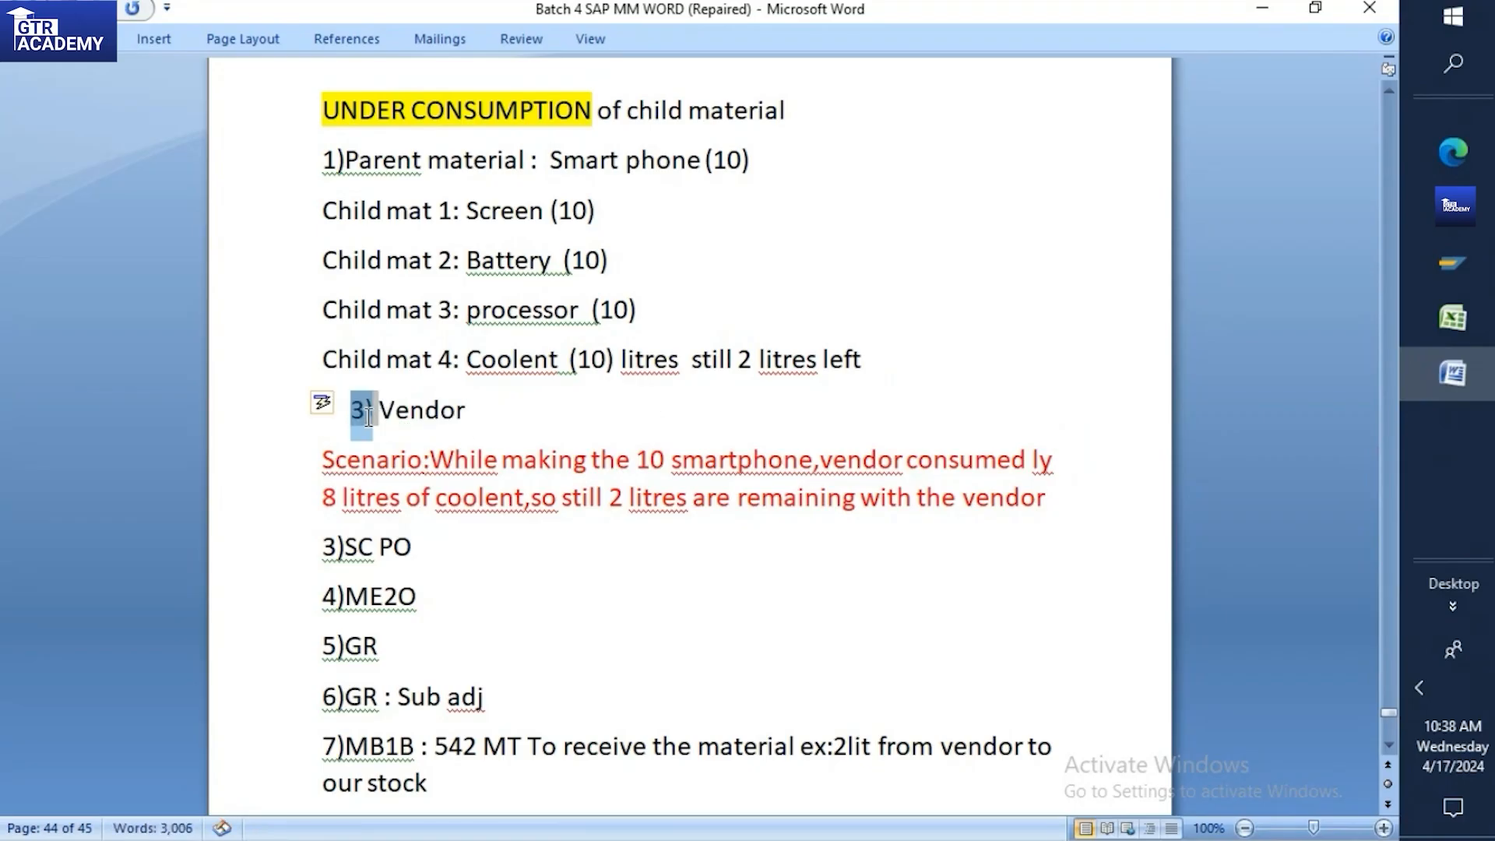
key(BackSpace)
text(2))
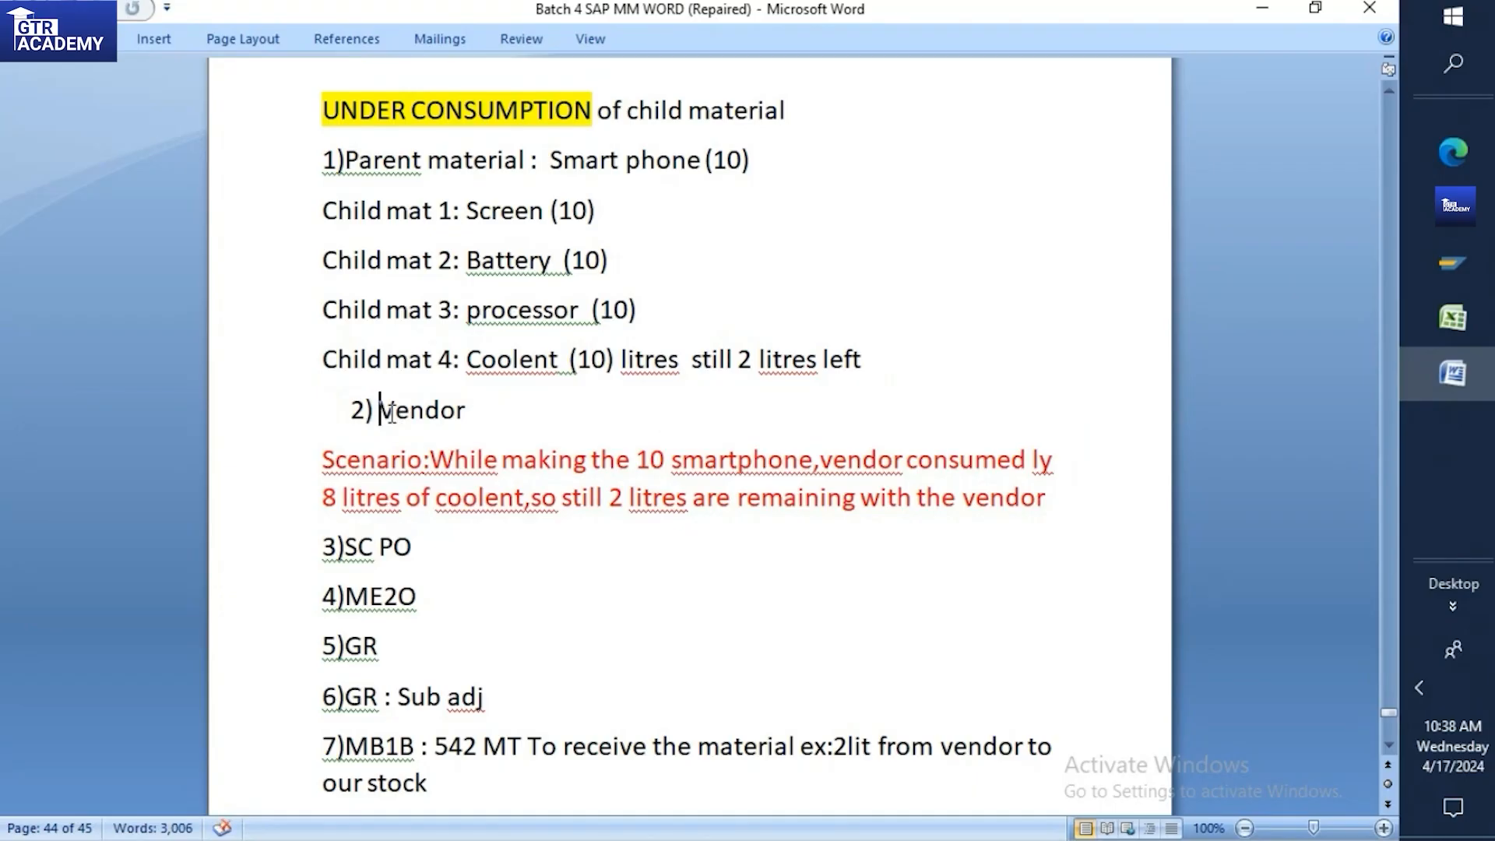
Insert a space after the colon in "Scenario:" in the red paragraph
scroll(397, 291, down, 1)
scroll(397, 292, up, 1)
click(431, 468)
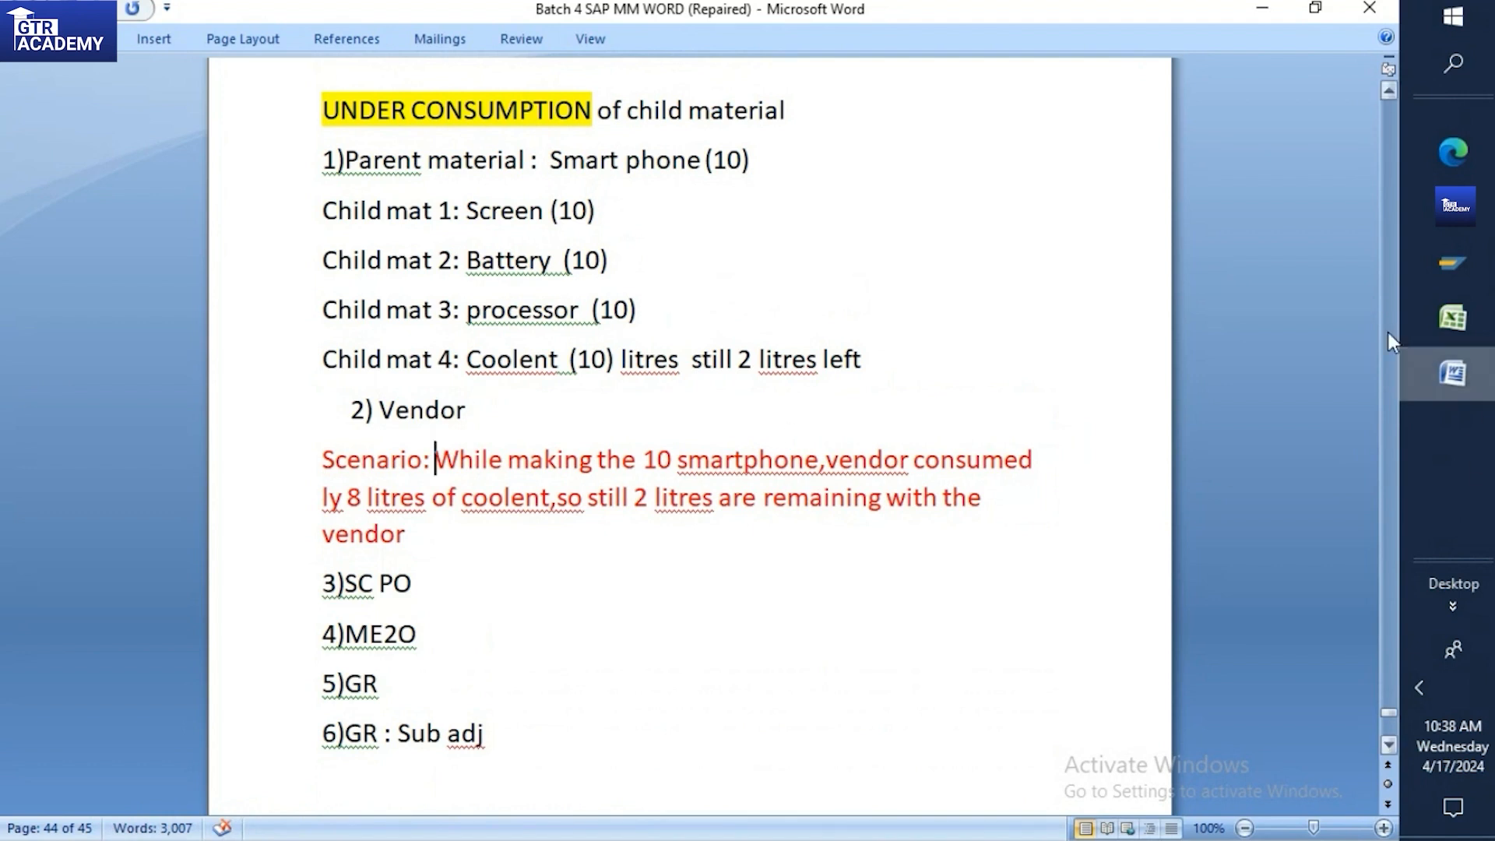
mouse_move(1459, 318)
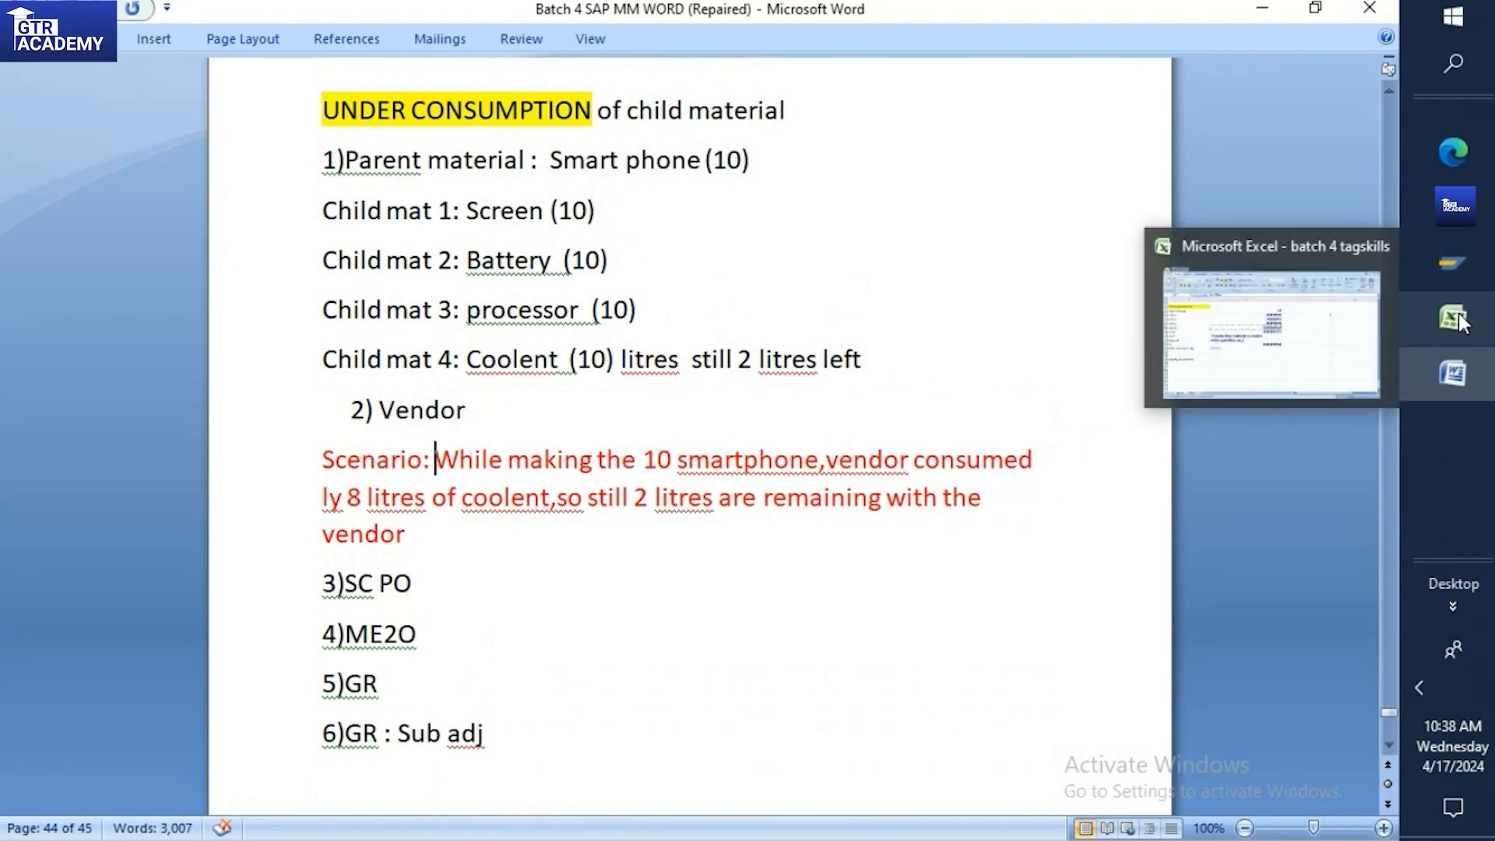
click(1459, 378)
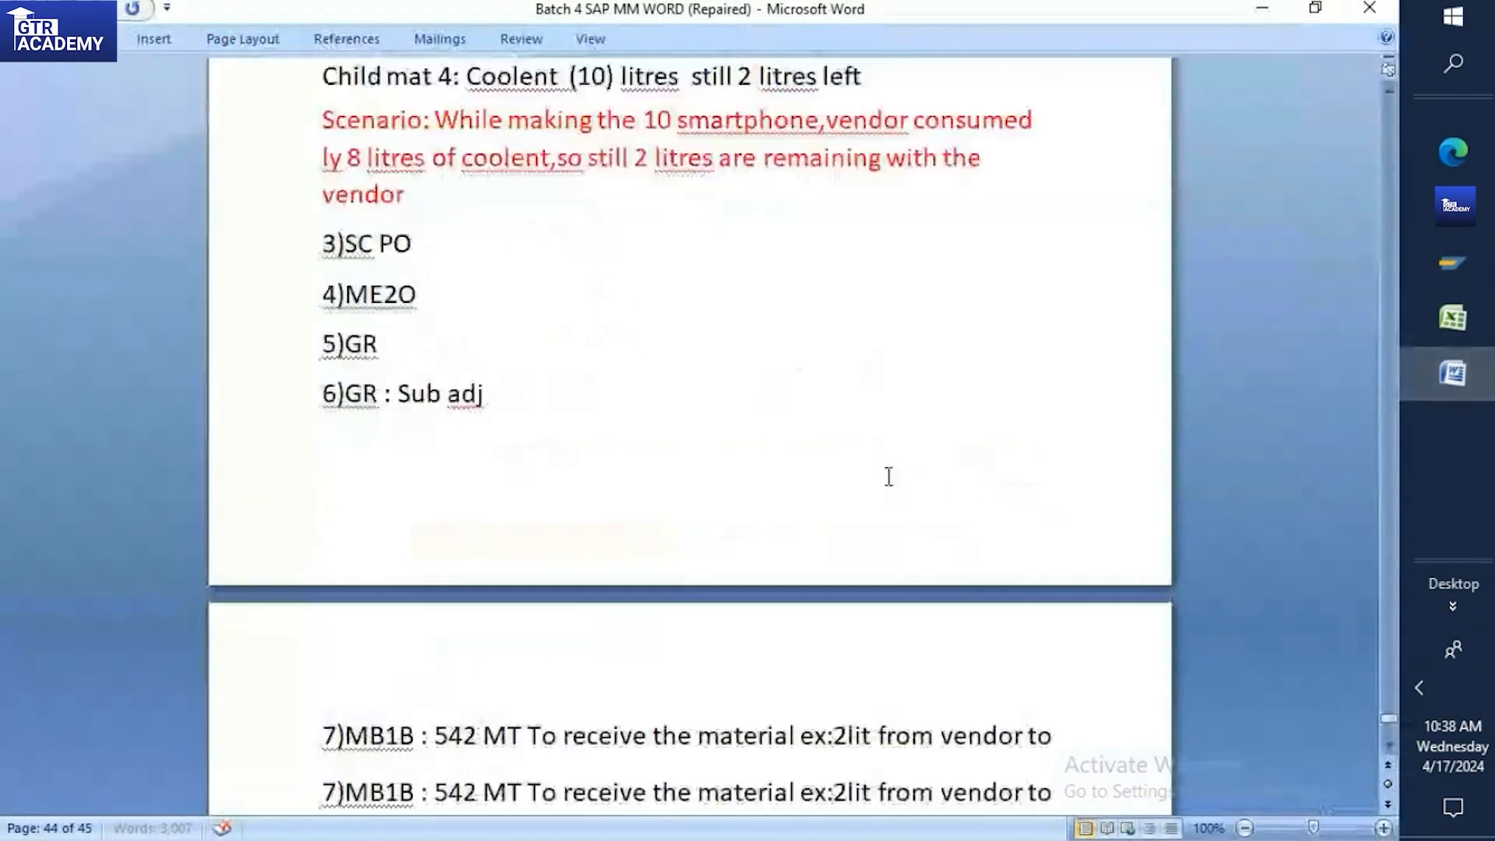
scroll(888, 476, down, 8)
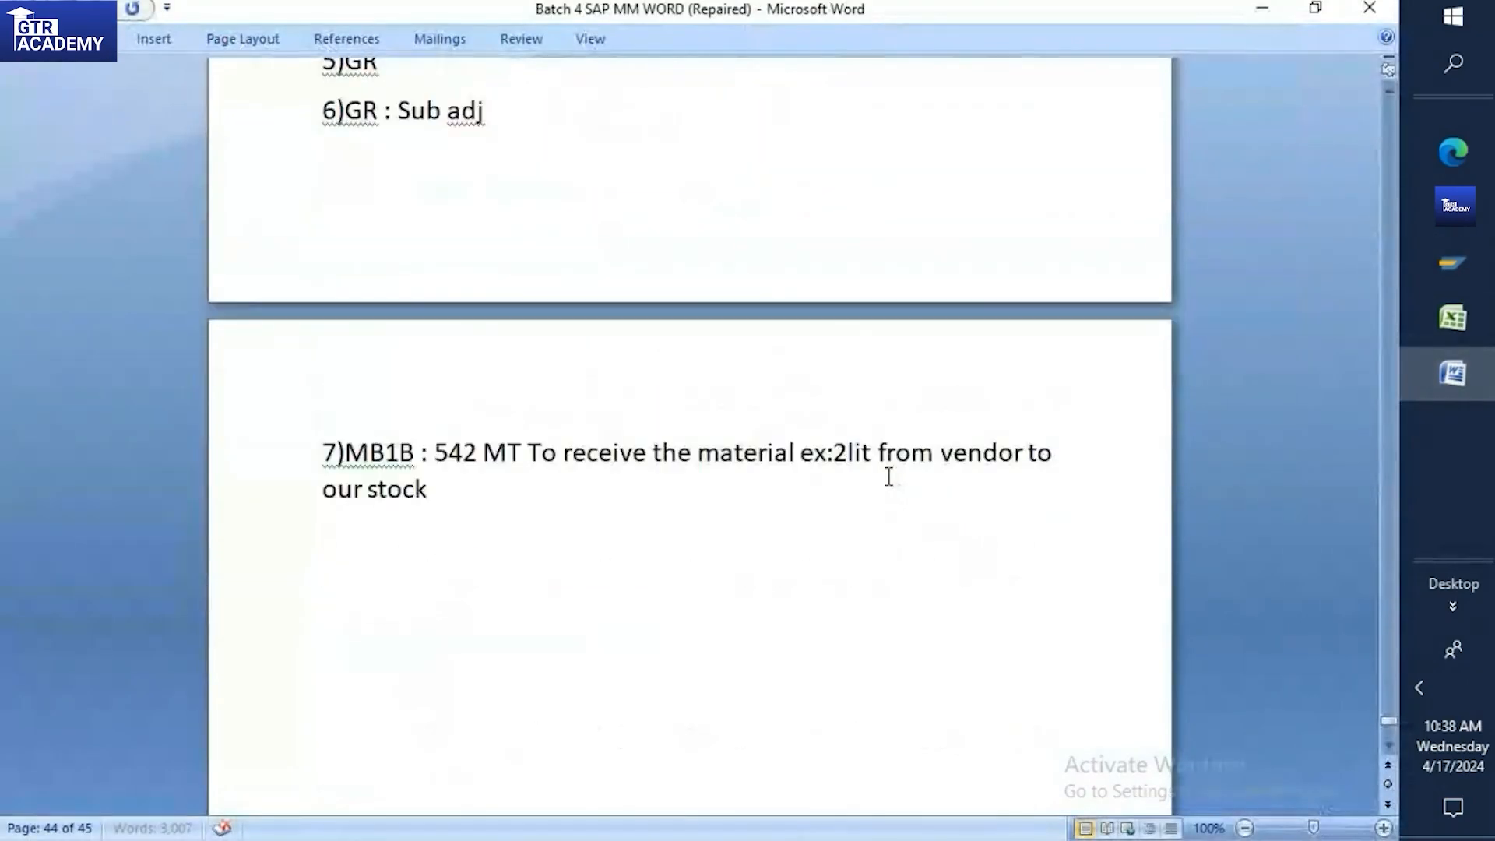
scroll(340, 304, up, 2)
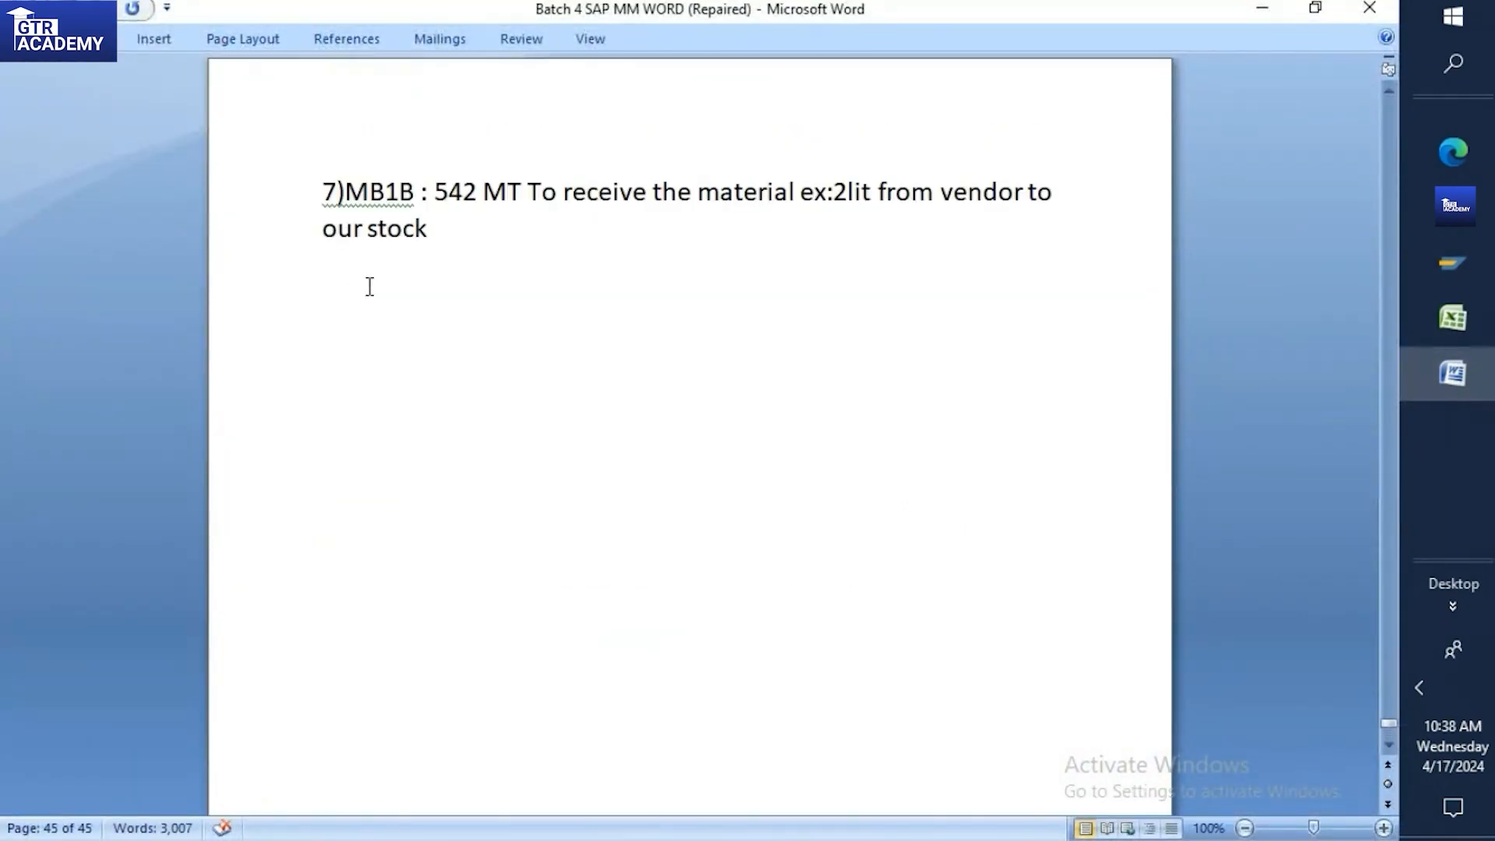